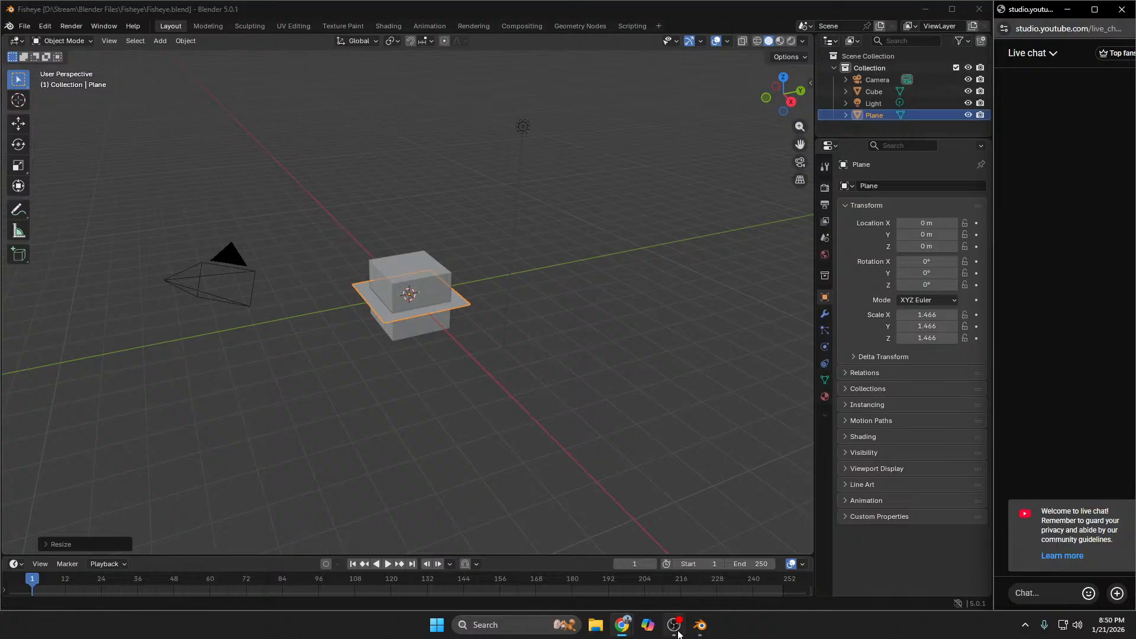
Step: Switch to the Chrome window and close its YouTube Studio live streaming tab
{"action": "left_click", "coordinate": [680, 633]}
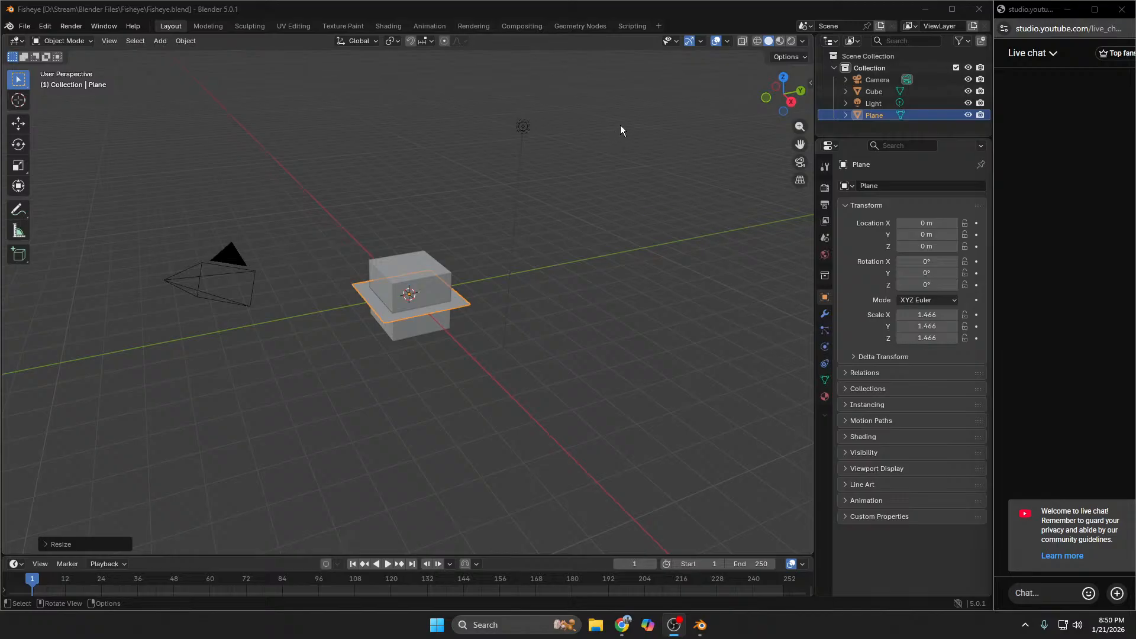
{"action": "left_click", "coordinate": [623, 631]}
{"action": "mouse_move", "coordinate": [655, 542]}
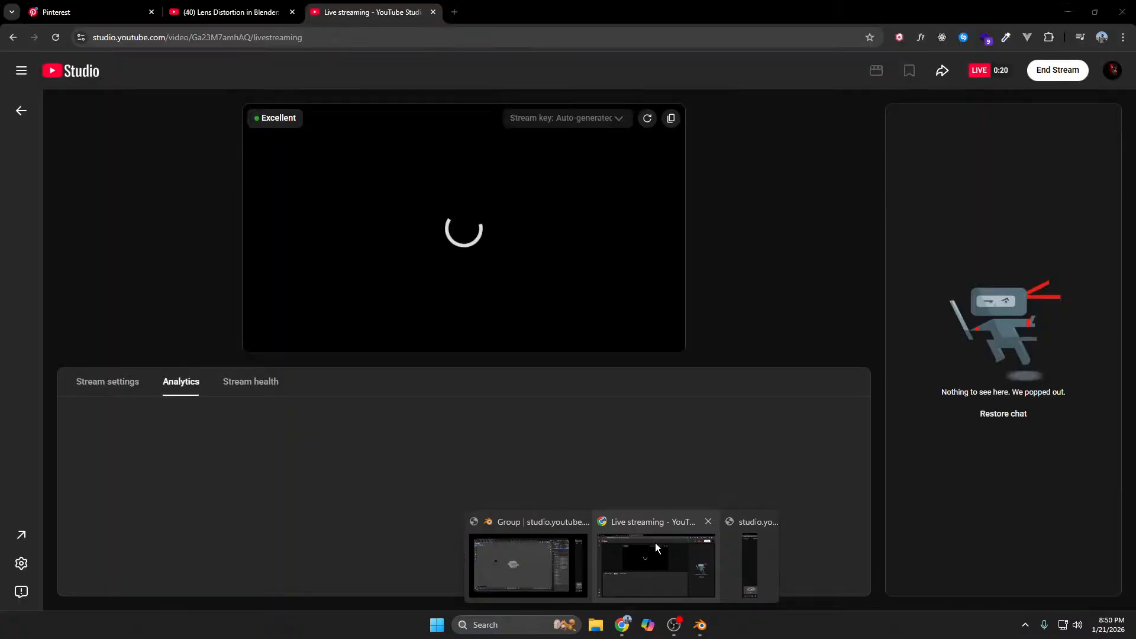
{"action": "left_click", "coordinate": [627, 553]}
{"action": "left_click", "coordinate": [434, 12]}
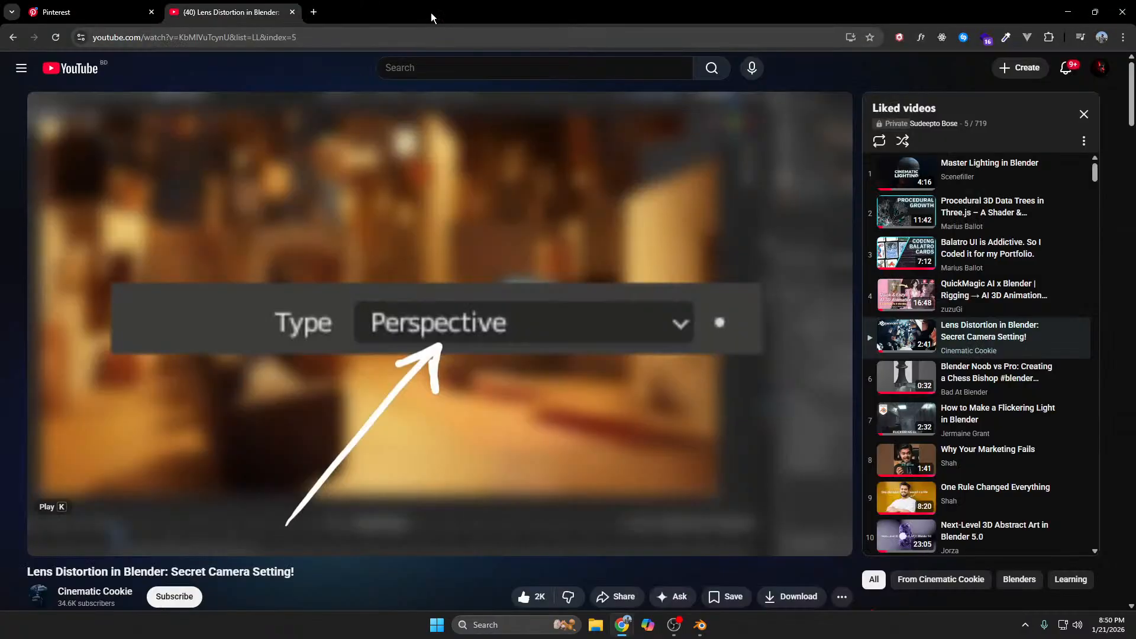
Step: Watch the Lens Distortion in Blender video full screen up to the fisheye camera settings at 0:38, pausing it there and leaving full screen
{"action": "left_click", "coordinate": [1084, 114]}
{"action": "left_click", "coordinate": [633, 420]}
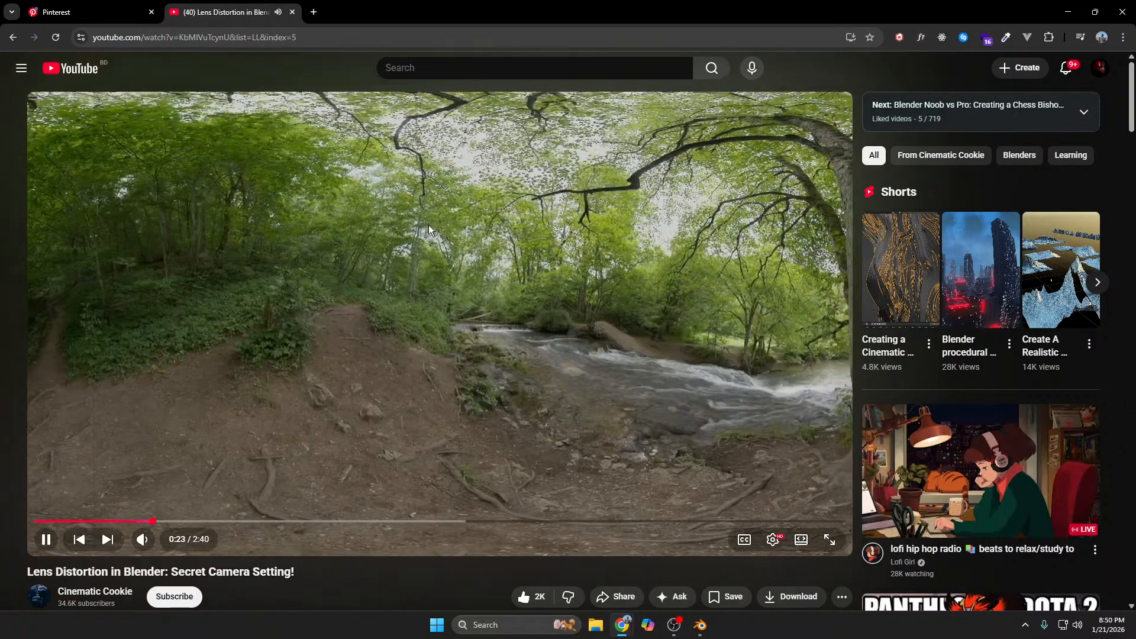
{"action": "left_click", "coordinate": [829, 540]}
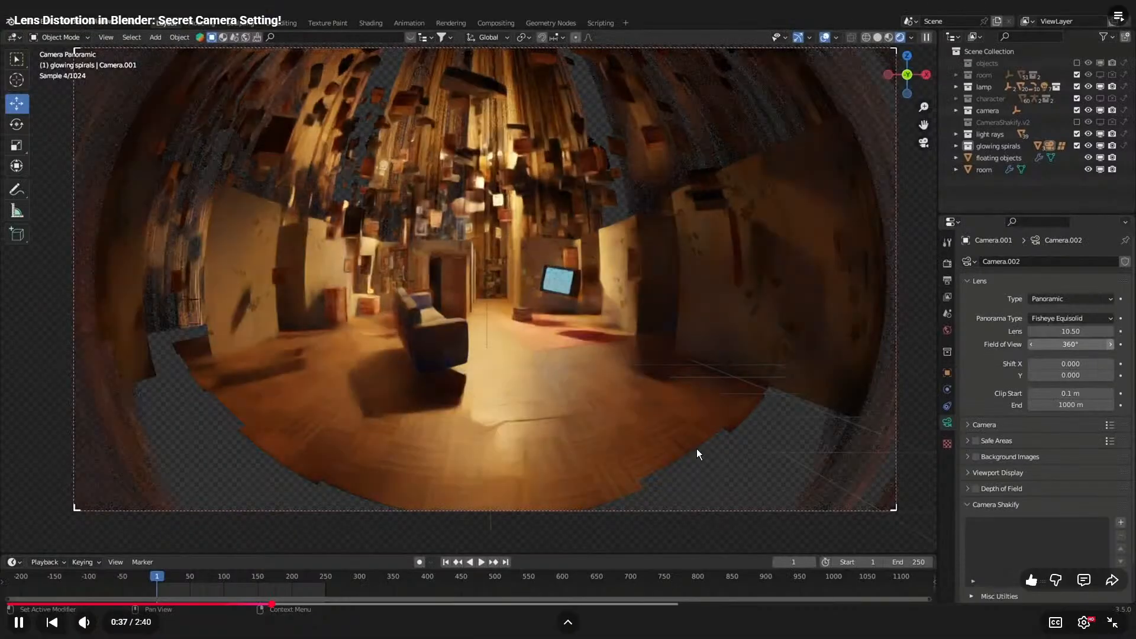
{"action": "left_click", "coordinate": [694, 438]}
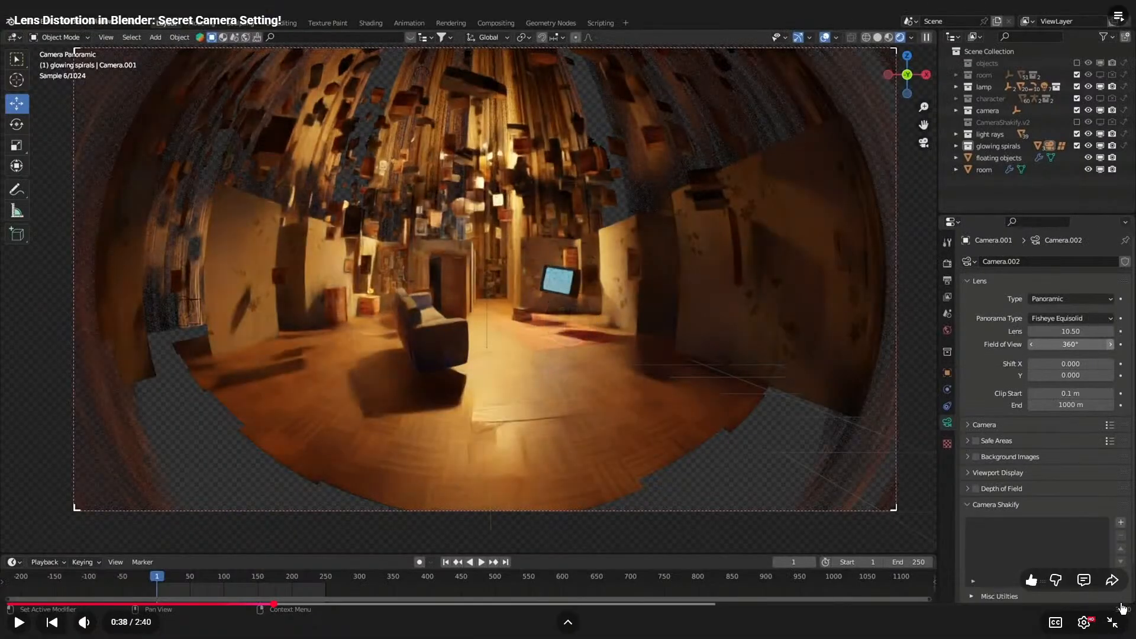
{"action": "left_click", "coordinate": [1113, 622]}
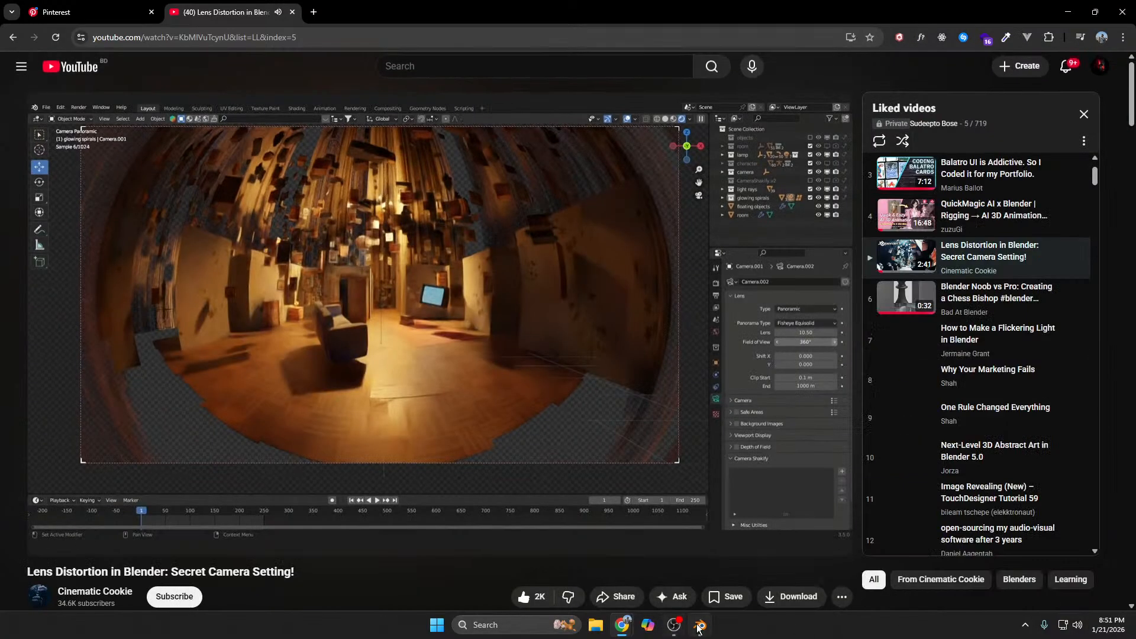
Step: Switch to Blender with the live chat window beside it and send "Helloo" in the chat
{"action": "left_click", "coordinate": [701, 625]}
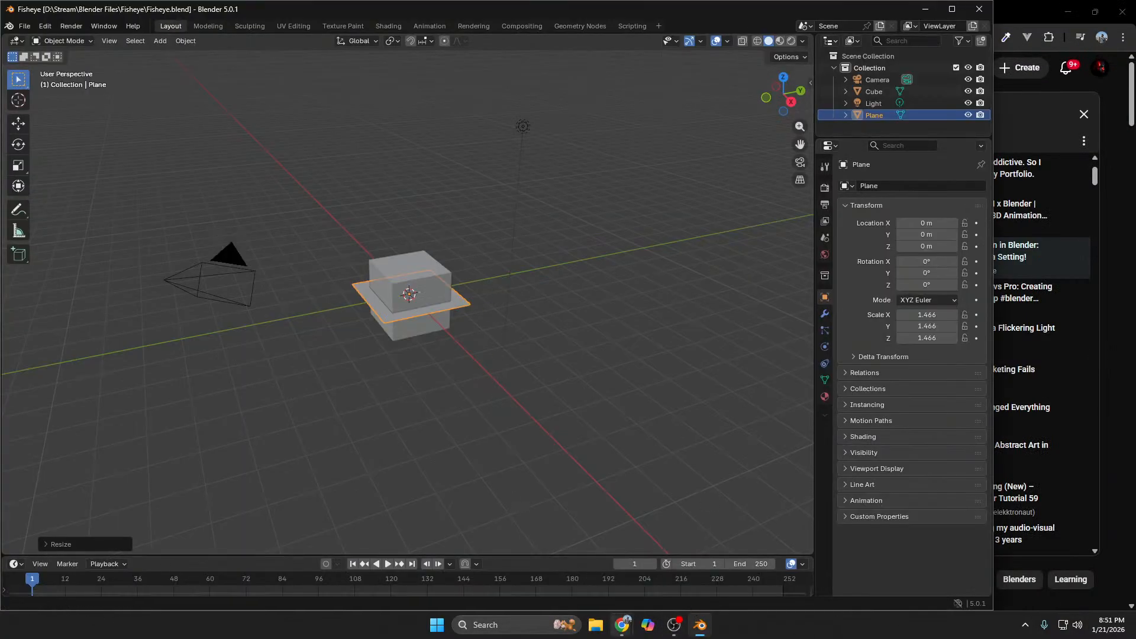
{"action": "mouse_move", "coordinate": [622, 625]}
{"action": "mouse_move", "coordinate": [753, 574]}
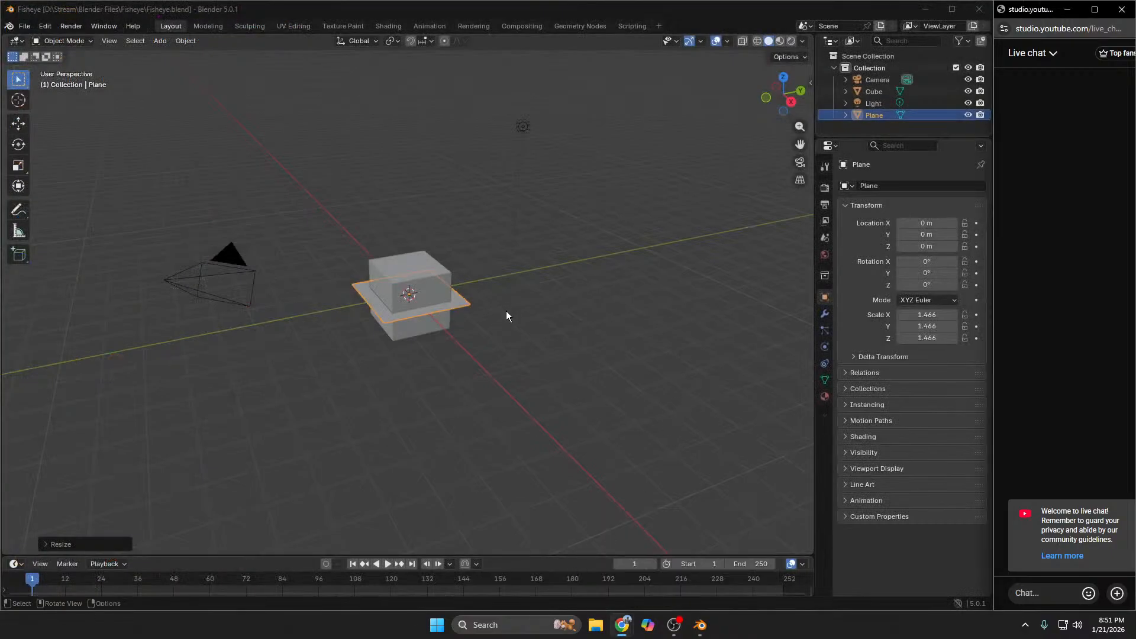
{"action": "type", "text": "Helloo"}
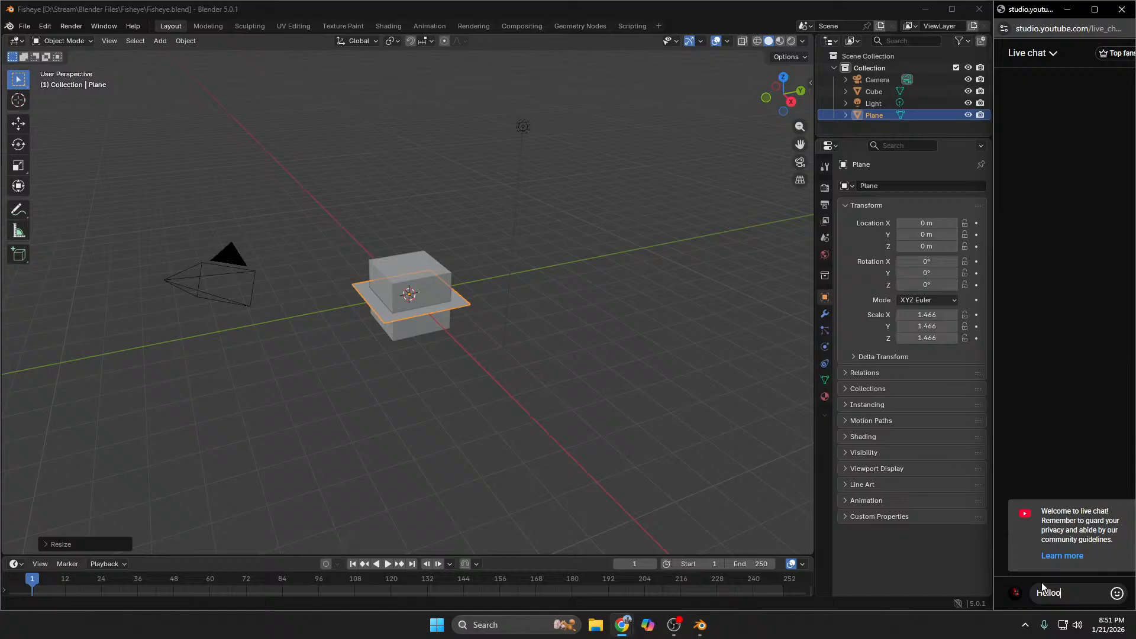
{"action": "key", "text": "Return"}
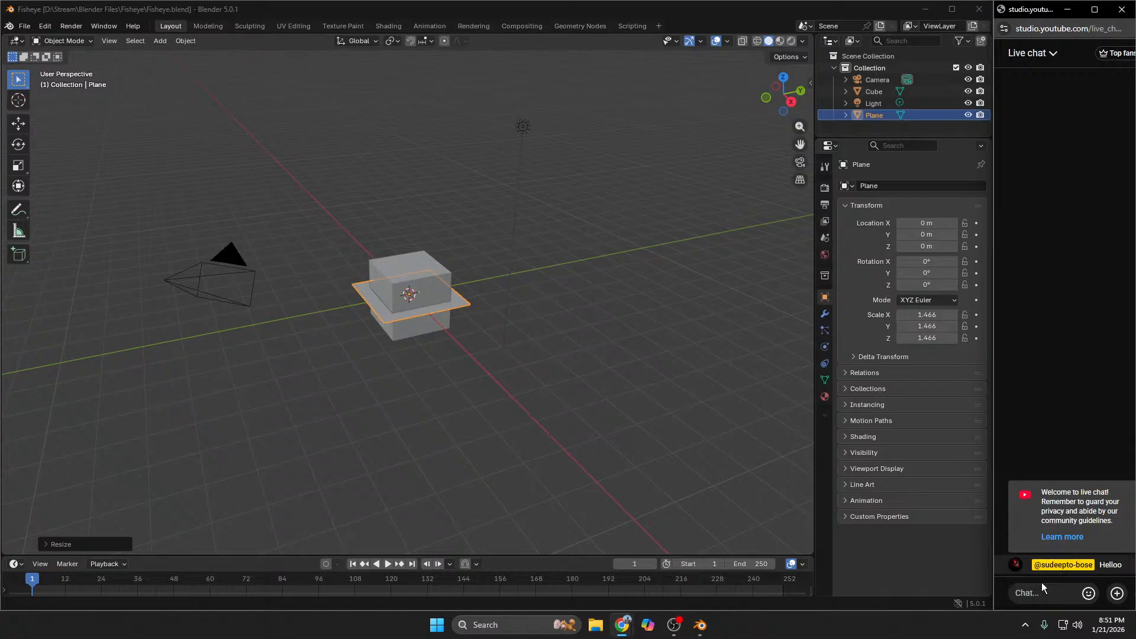
Step: Look through the scene camera and set the Camera object's lens type to Panoramic
{"action": "key", "text": "KP_0"}
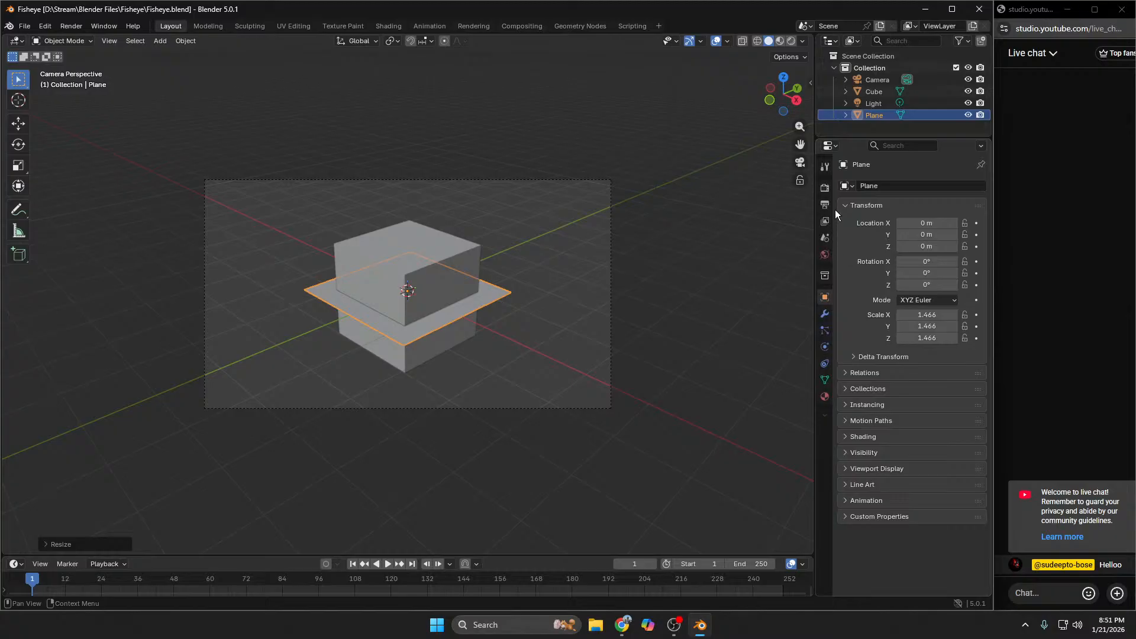
{"action": "left_click", "coordinate": [825, 189]}
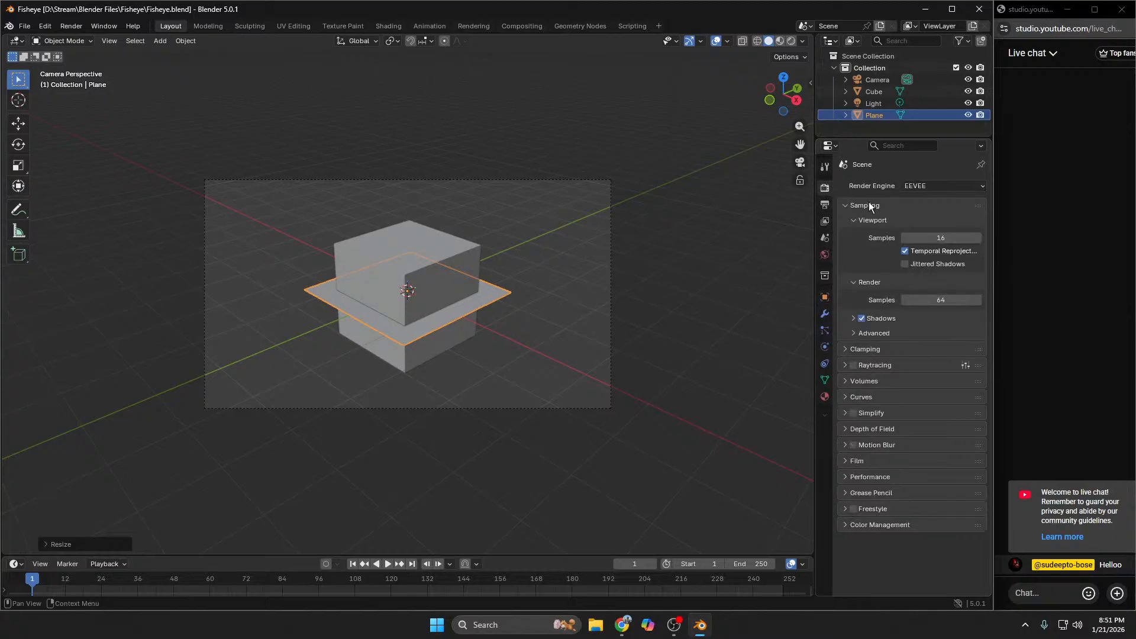
{"action": "left_click", "coordinate": [829, 210]}
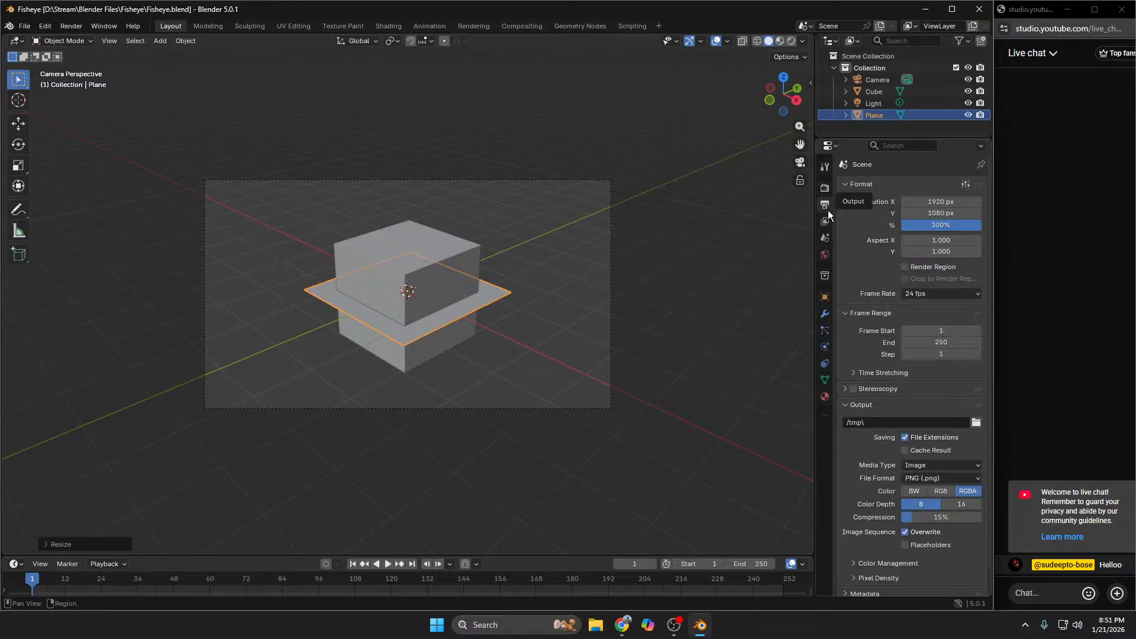
{"action": "left_click", "coordinate": [879, 83]}
{"action": "left_click", "coordinate": [825, 346]}
{"action": "left_click", "coordinate": [942, 224]}
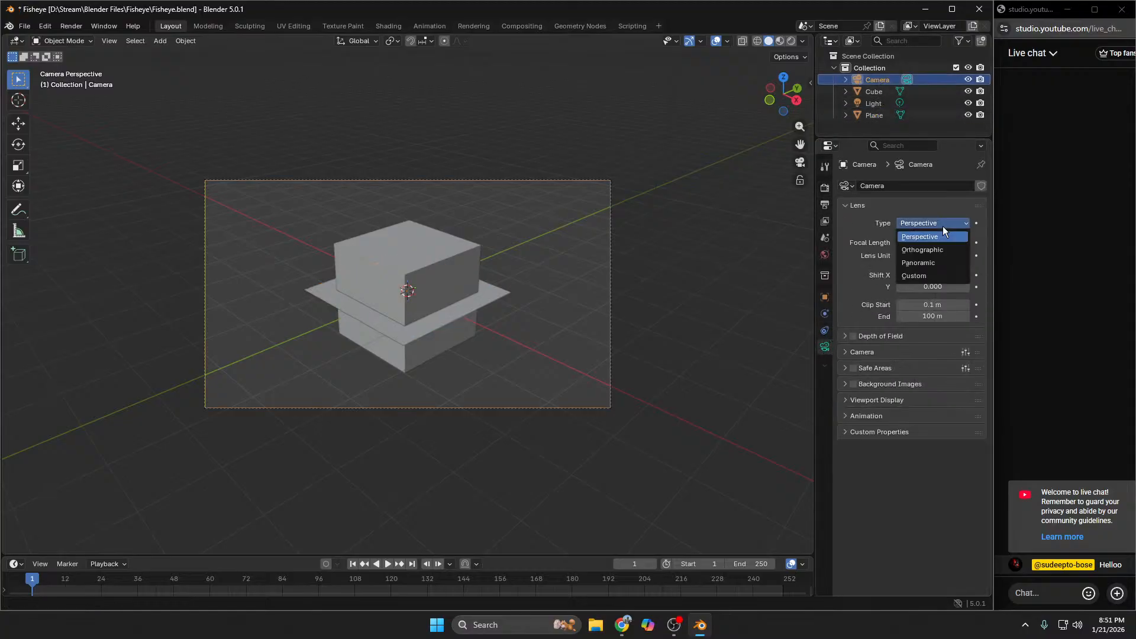
{"action": "left_click", "coordinate": [934, 263]}
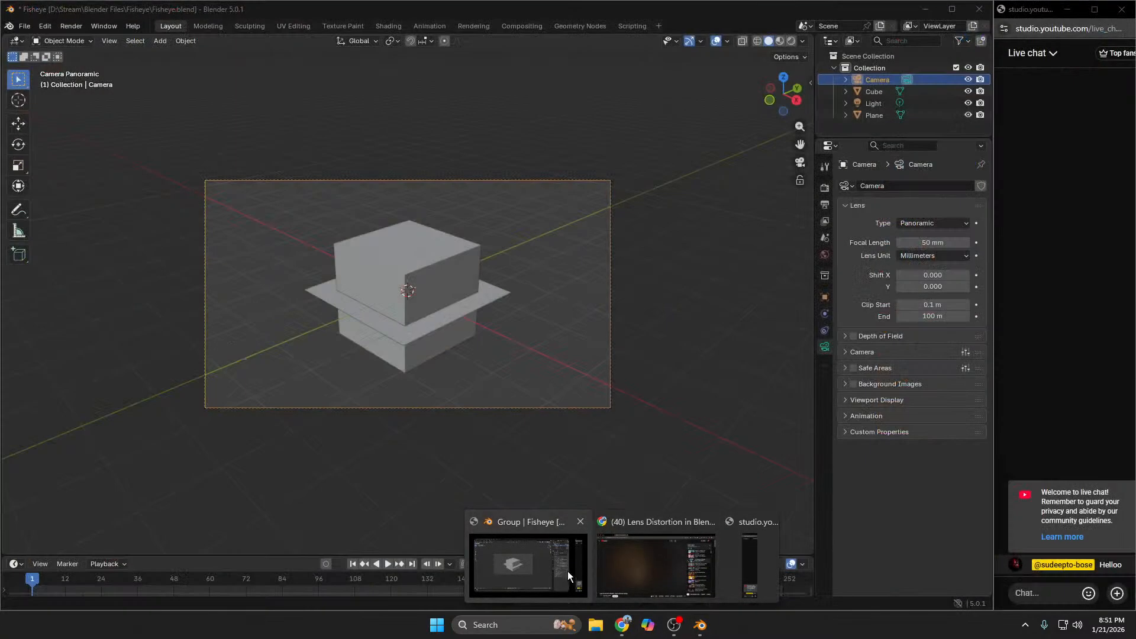
Step: Compare the lens settings with the paused tutorial video and try the Custom camera type before returning to Panoramic
{"action": "left_click", "coordinate": [645, 571]}
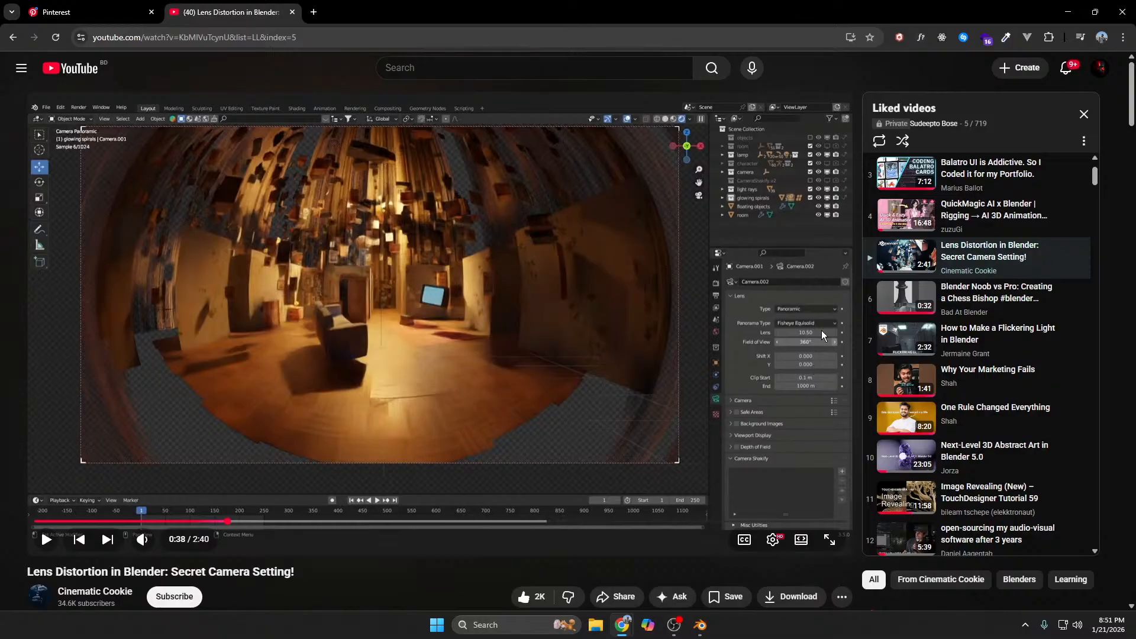
{"action": "key", "text": "alt+Tab"}
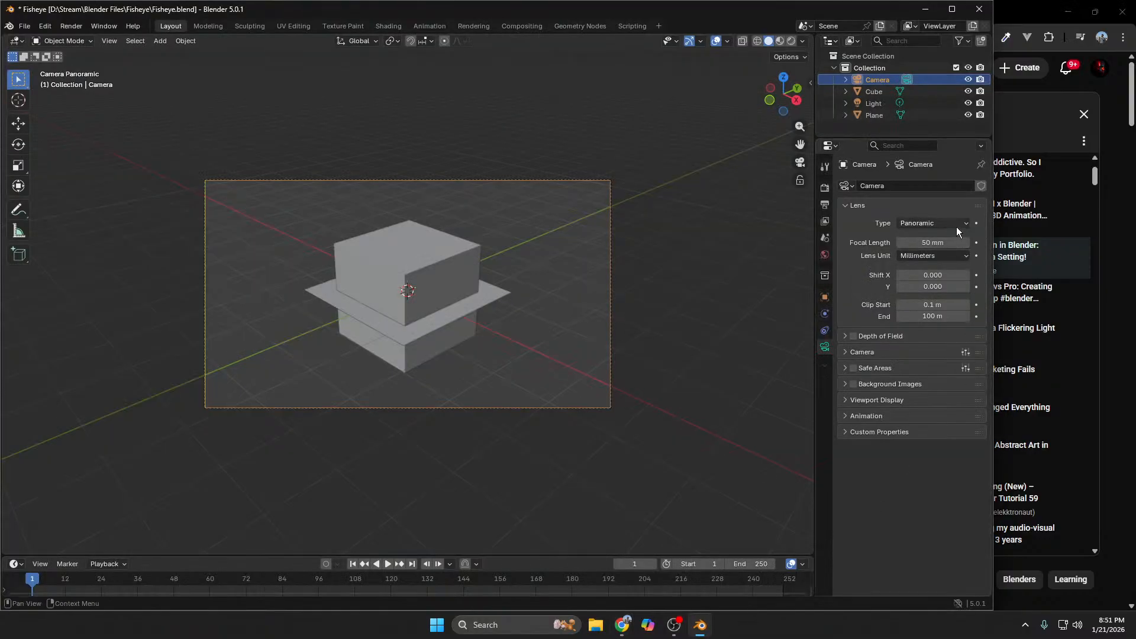
{"action": "left_click", "coordinate": [966, 255]}
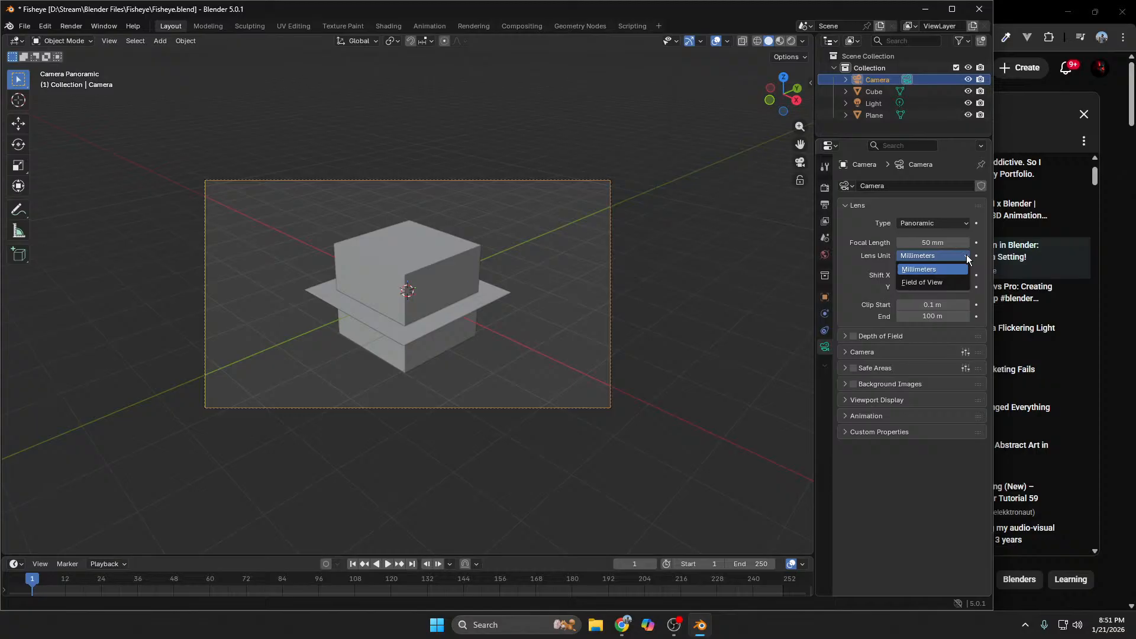
{"action": "left_click", "coordinate": [964, 260]}
{"action": "left_click", "coordinate": [966, 224]}
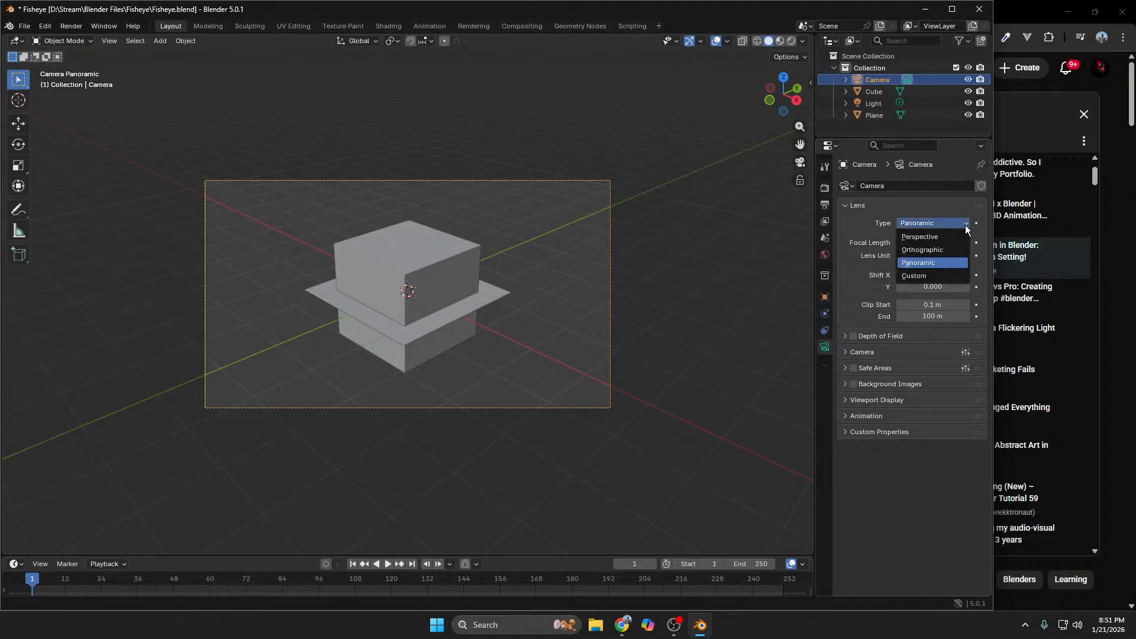
{"action": "left_click", "coordinate": [954, 276]}
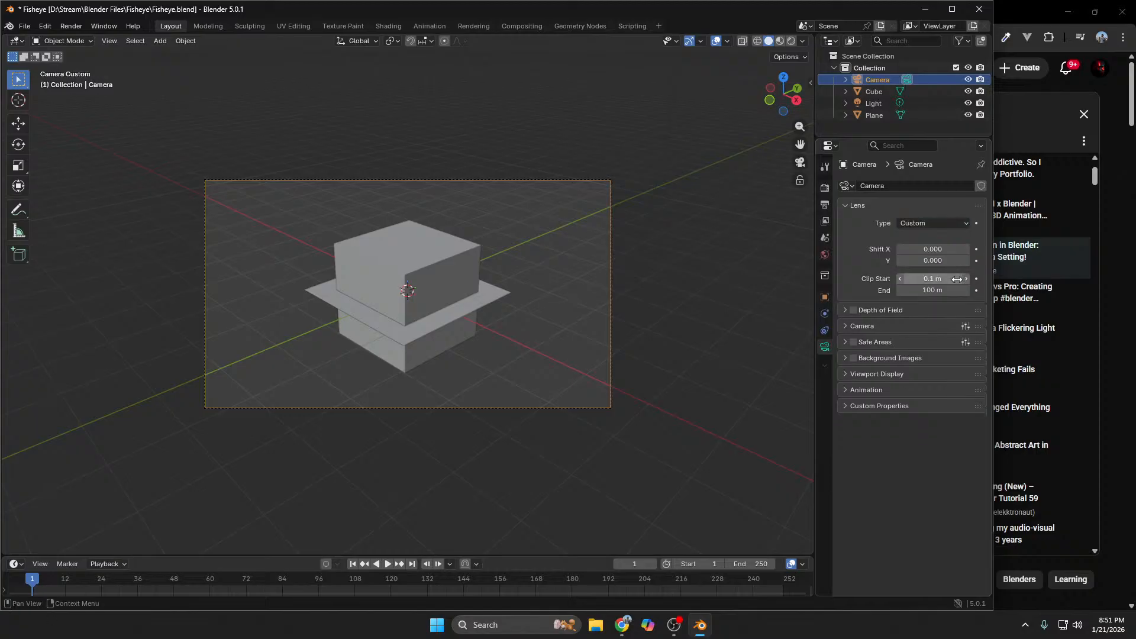
{"action": "left_click", "coordinate": [963, 225]}
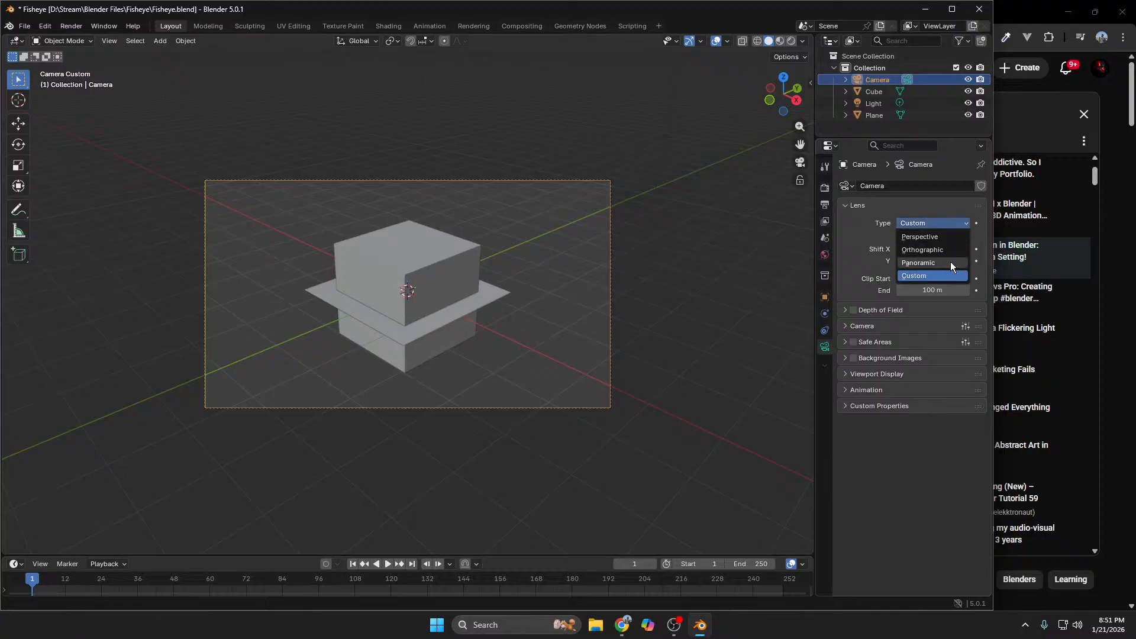
{"action": "left_click", "coordinate": [951, 262]}
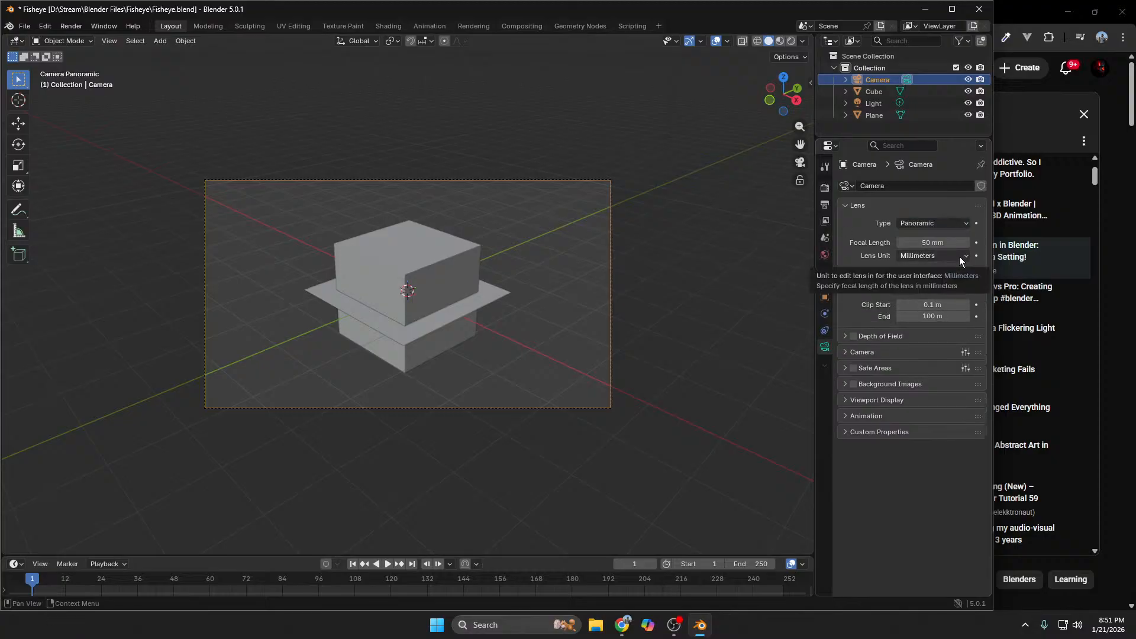
Step: Set the panoramic camera's lens unit to Field of View
{"action": "left_click", "coordinate": [936, 255]}
{"action": "left_click", "coordinate": [951, 256]}
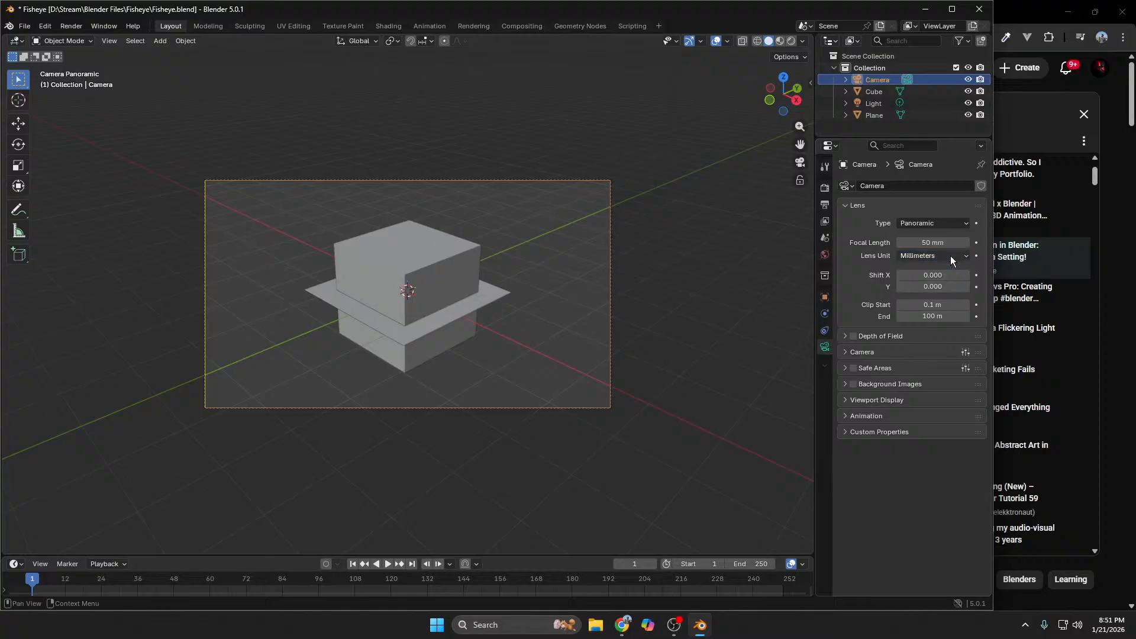
{"action": "left_click", "coordinate": [951, 256]}
{"action": "left_click", "coordinate": [943, 268]}
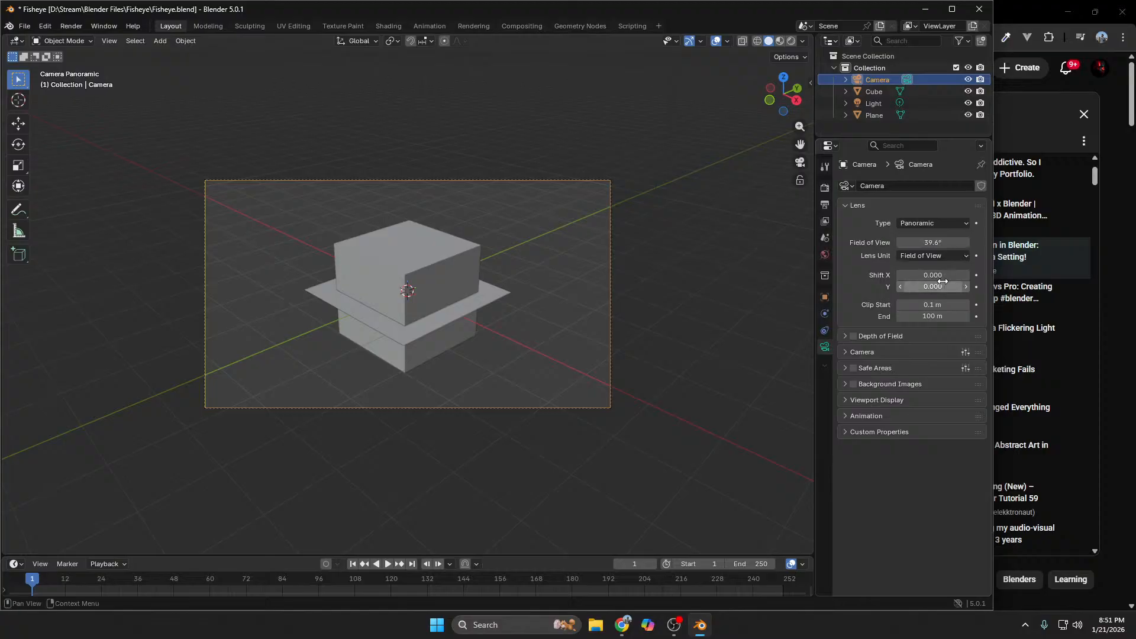
Step: Set the camera's field of view to 173°
{"action": "left_click", "coordinate": [929, 244]}
{"action": "left_click_drag", "start_coordinate": [949, 238], "coordinate": [878, 240]}
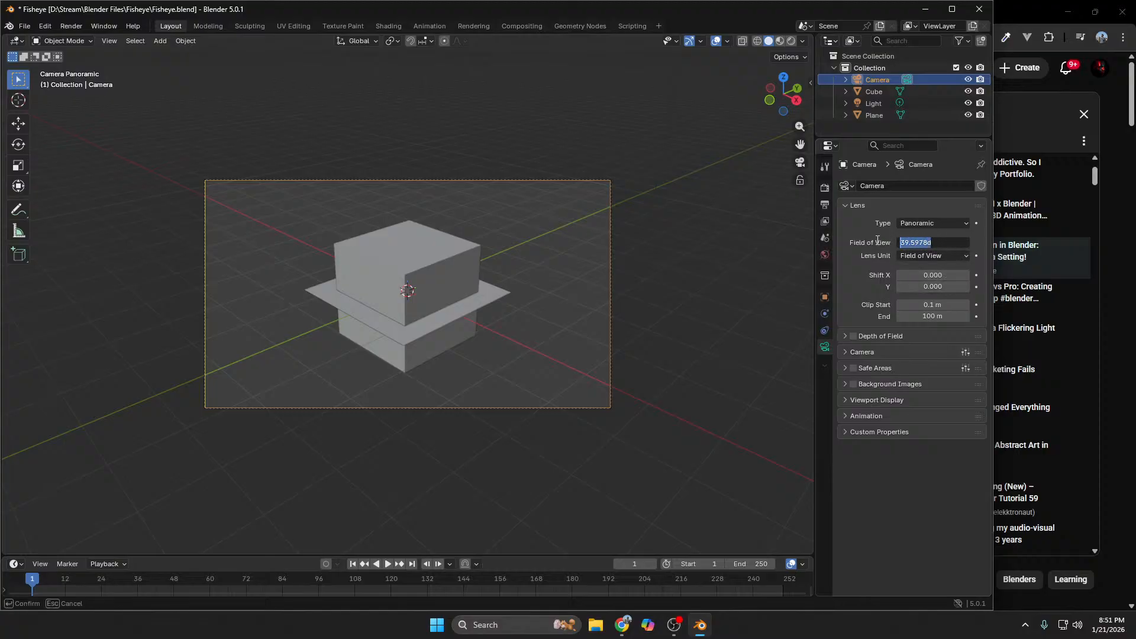
{"action": "type", "text": "173"}
{"action": "key", "text": "Return"}
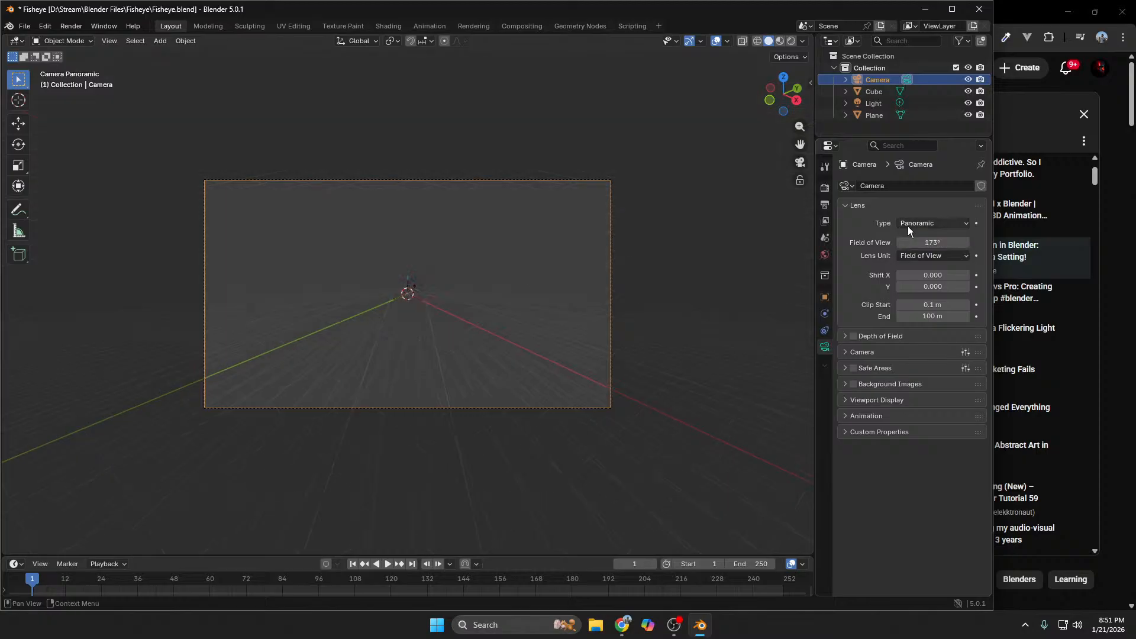
Step: Reduce the camera's field of view to about 46.9° while looking through the camera
{"action": "key", "text": "KP_0"}
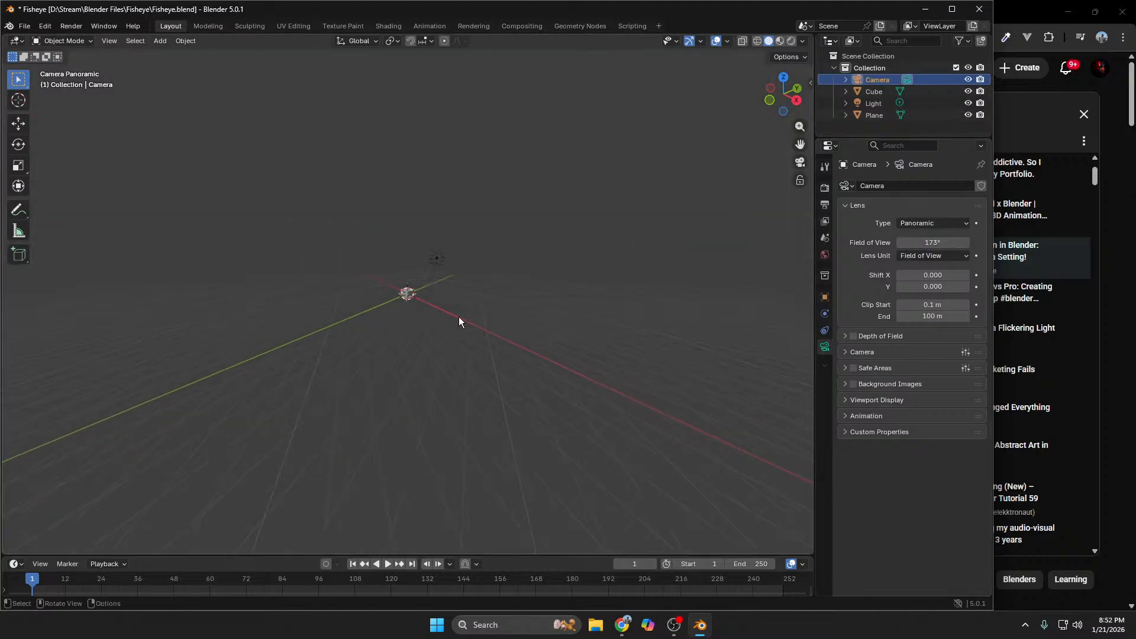
{"action": "key", "text": "KP_0"}
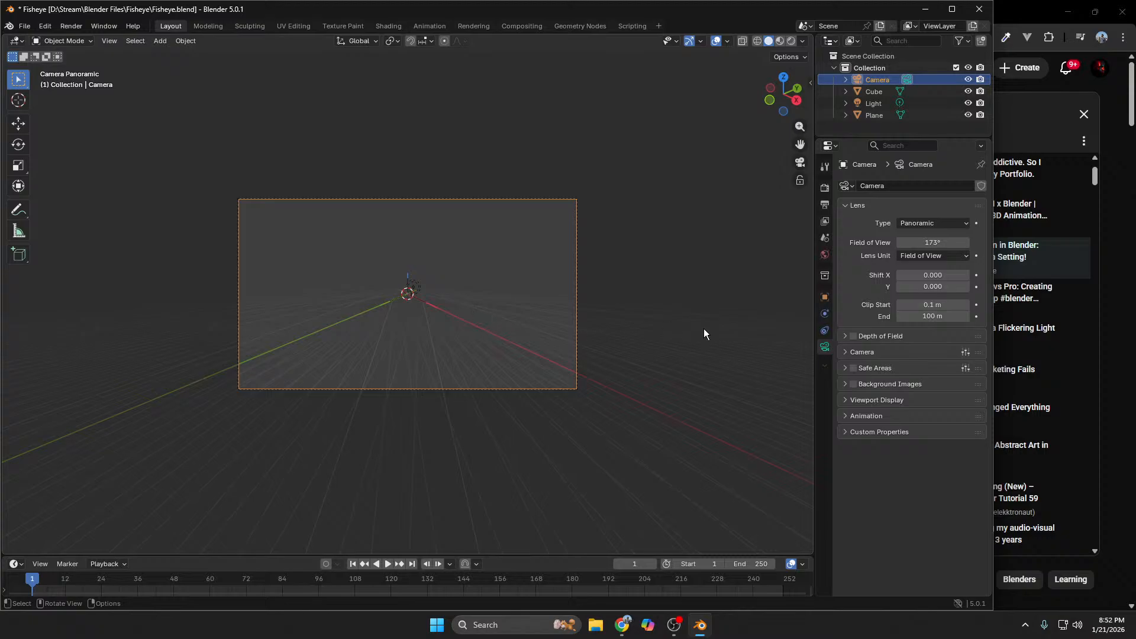
{"action": "left_click_drag", "start_coordinate": [933, 243], "coordinate": [847, 243]}
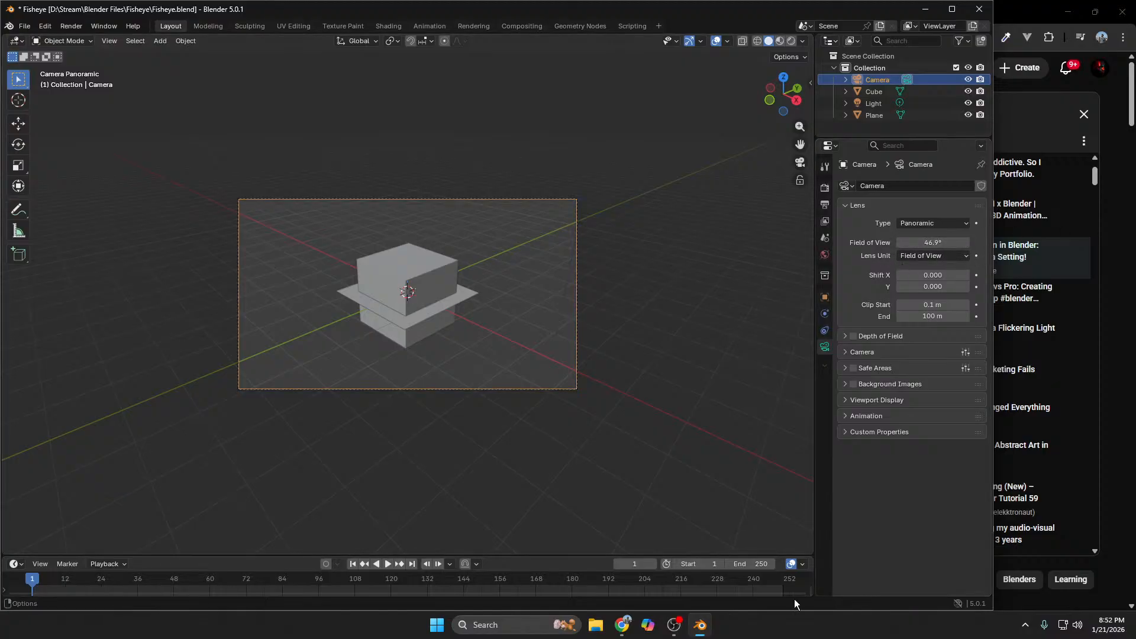
Step: Check the paused tutorial frame in Chrome again and examine Blender's Camera and Depth of Field settings for the missing panorama options
{"action": "mouse_move", "coordinate": [622, 625]}
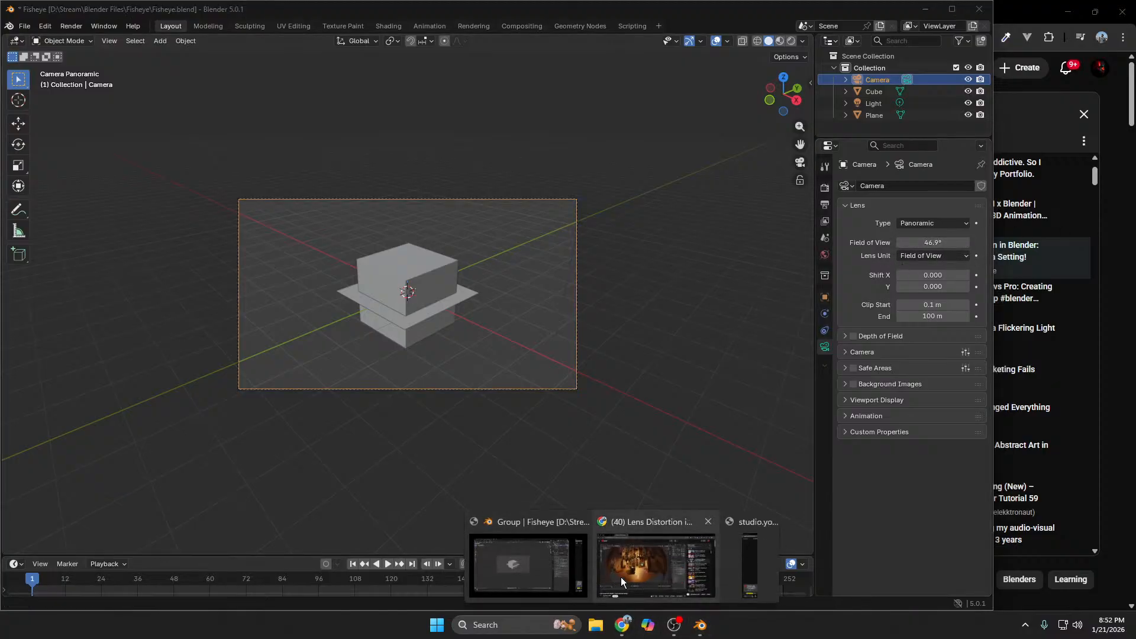
{"action": "left_click", "coordinate": [657, 560]}
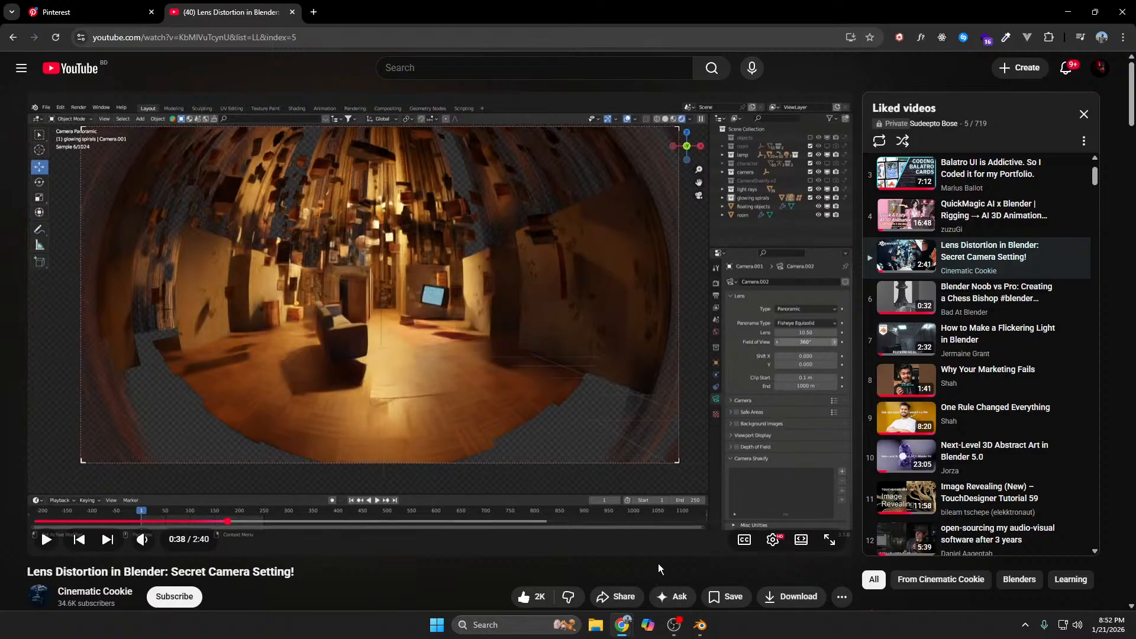
{"action": "mouse_move", "coordinate": [699, 625]}
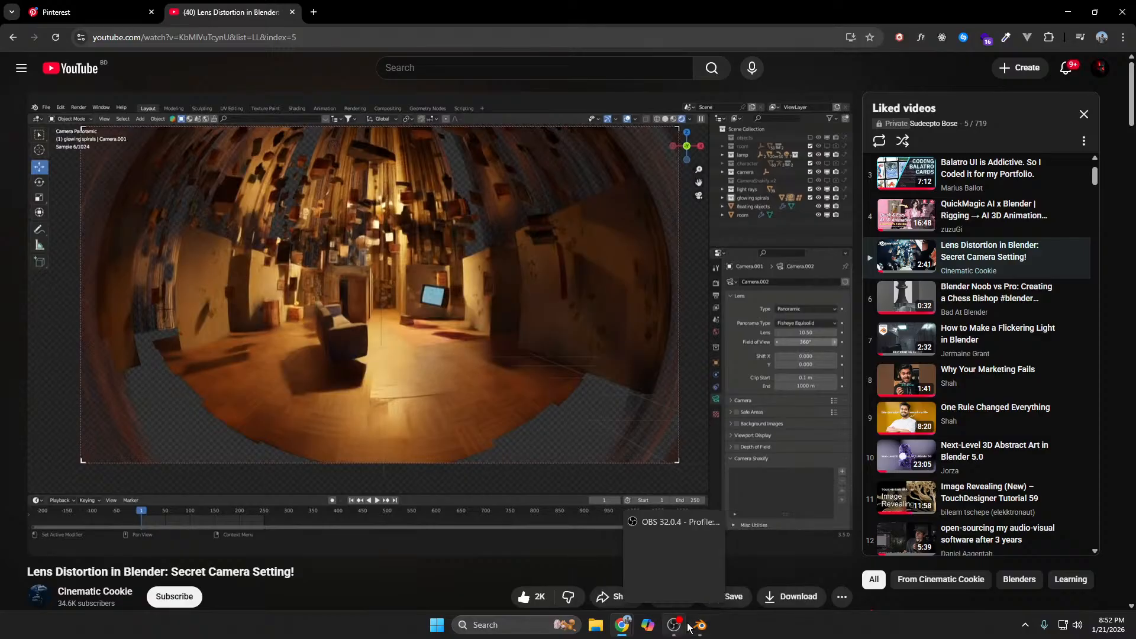
{"action": "left_click", "coordinate": [700, 625]}
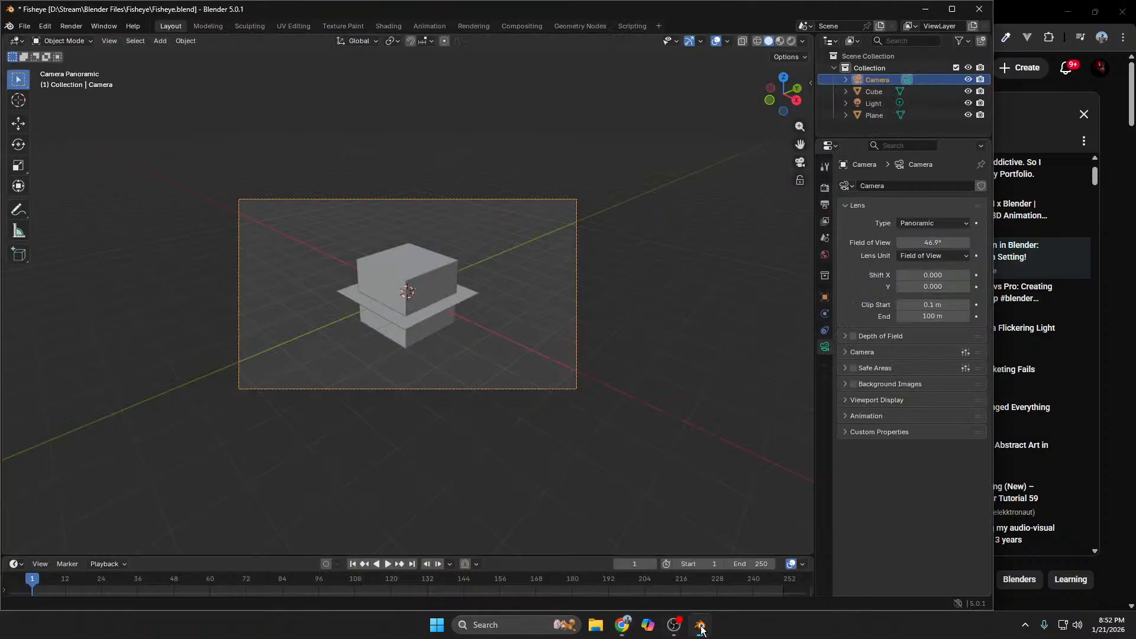
{"action": "left_click", "coordinate": [847, 352]}
{"action": "left_click", "coordinate": [848, 337]}
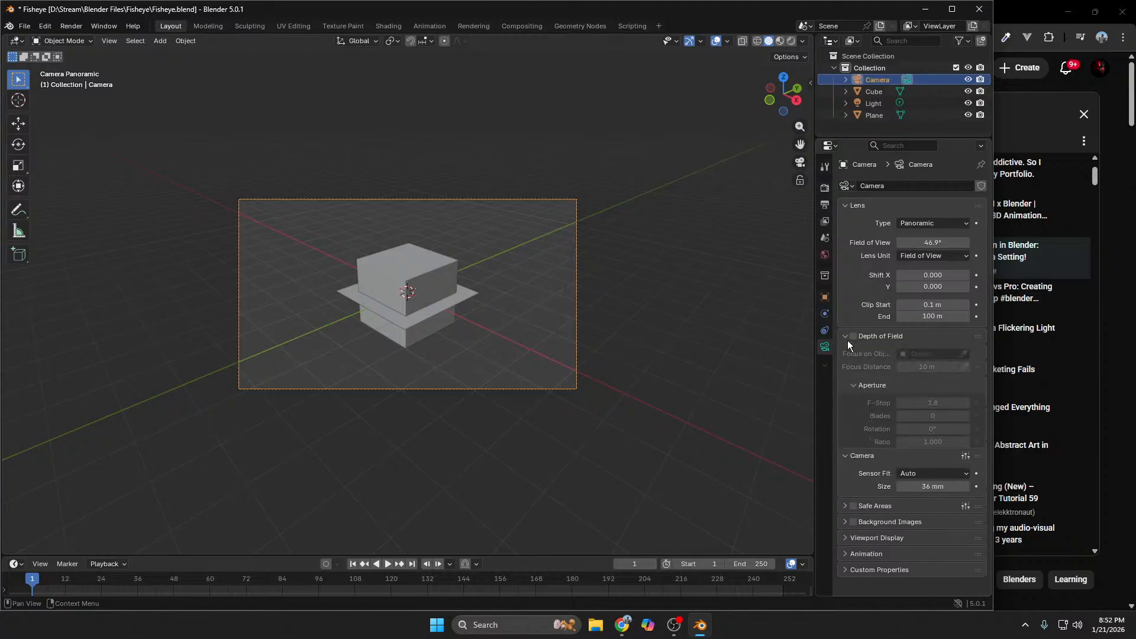
Step: Check the available camera types and search Google in a new Chrome tab for "fisheye lens blender 5"
{"action": "left_click", "coordinate": [944, 224]}
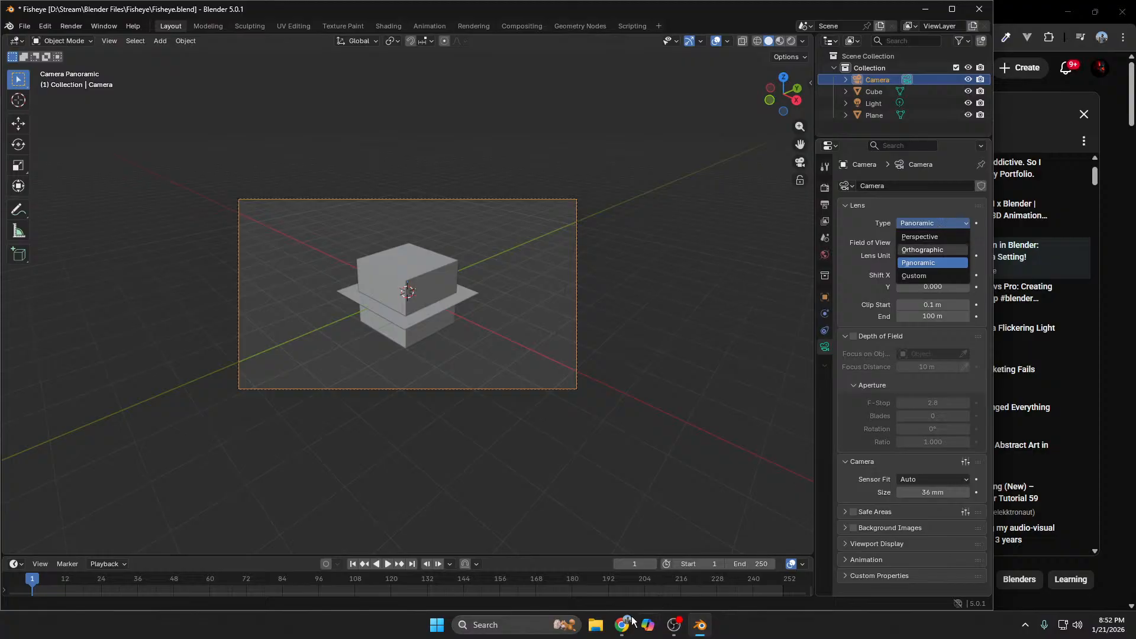
{"action": "mouse_move", "coordinate": [632, 621]}
{"action": "left_click", "coordinate": [663, 561]}
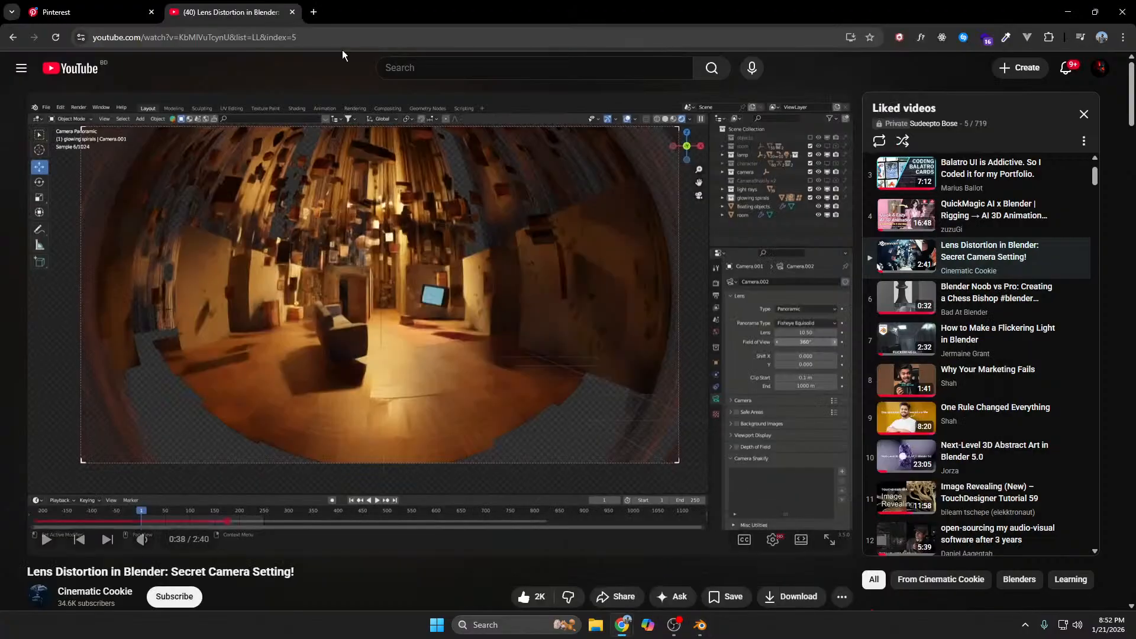
{"action": "left_click", "coordinate": [313, 12]}
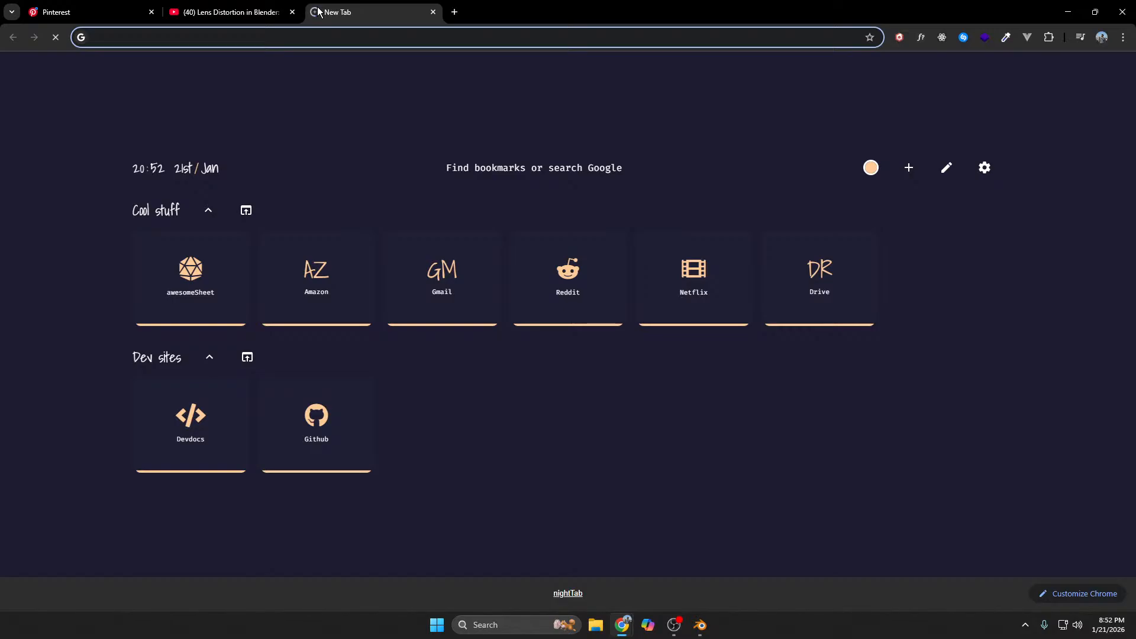
{"action": "type", "text": "fisheye lens "}
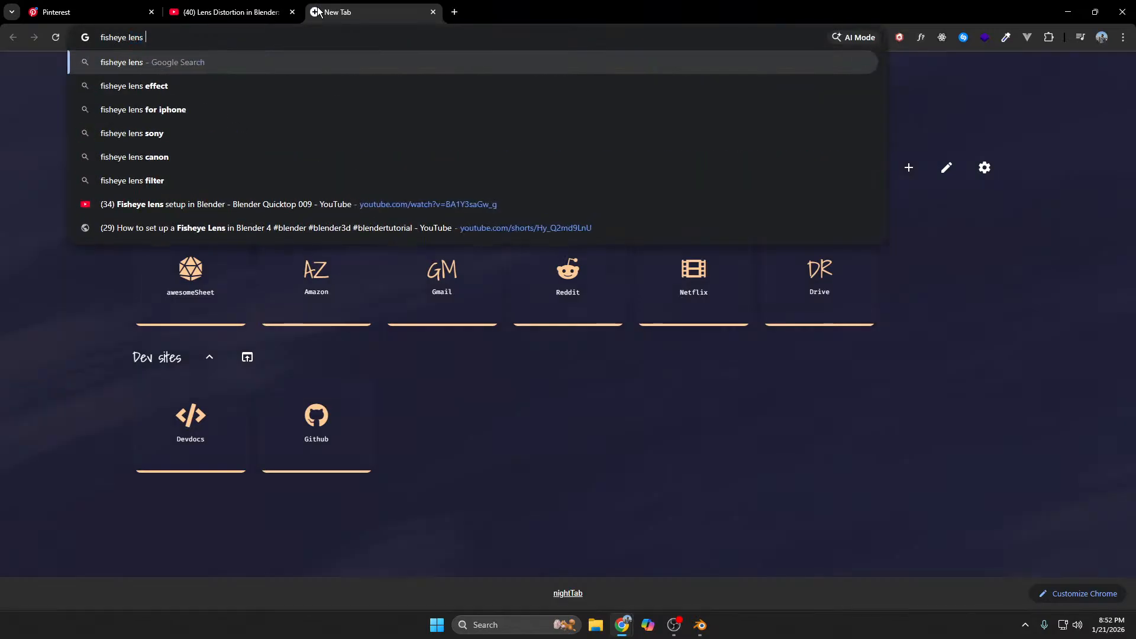
{"action": "type", "text": "blend"}
{"action": "key", "text": "BackSpace"}
{"action": "type", "text": "blender"}
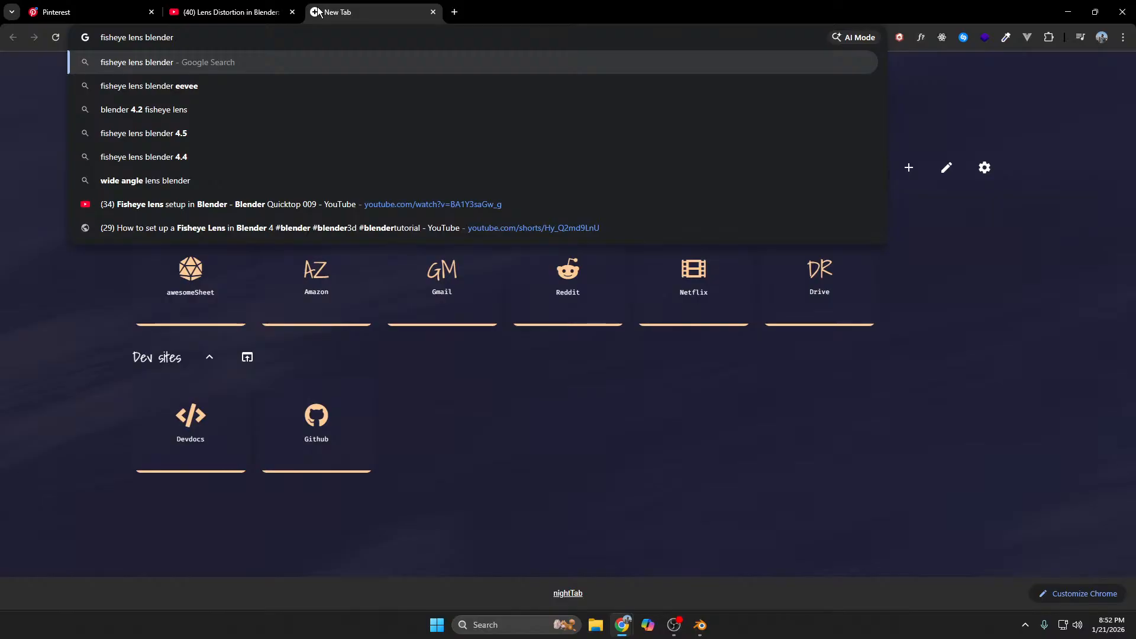
{"action": "type", "text": " 5"}
{"action": "key", "text": "Return"}
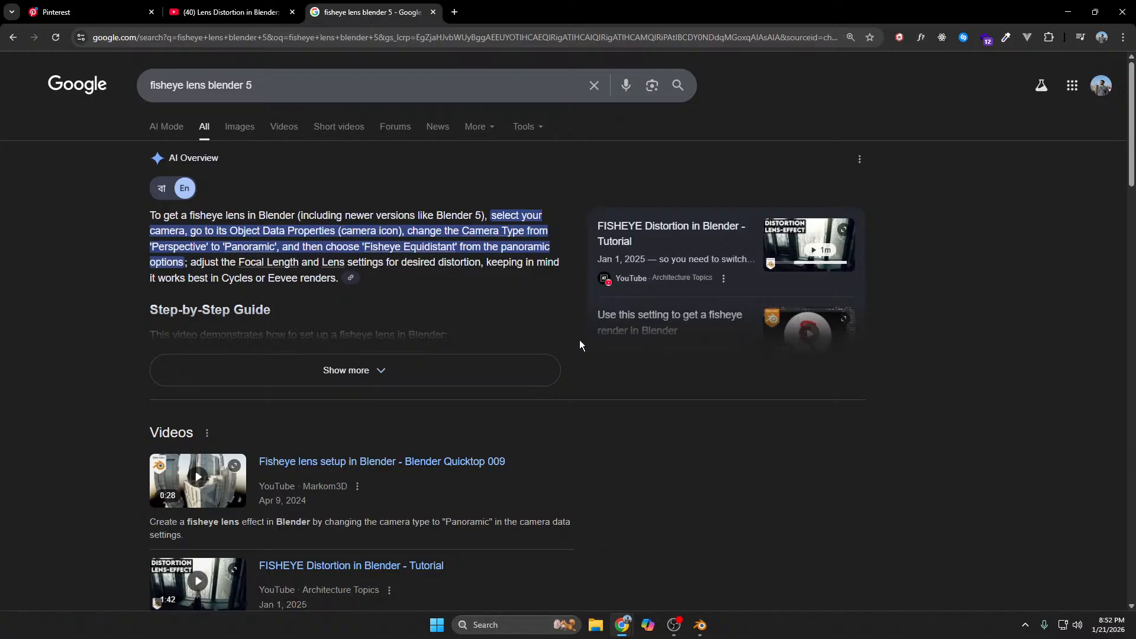
Step: Expand the AI overview in the search results and read its step-by-step guide to the fisheye camera setup
{"action": "left_click", "coordinate": [477, 364]}
{"action": "scroll", "coordinate": [551, 391], "scroll_direction": "down", "scroll_amount": 2}
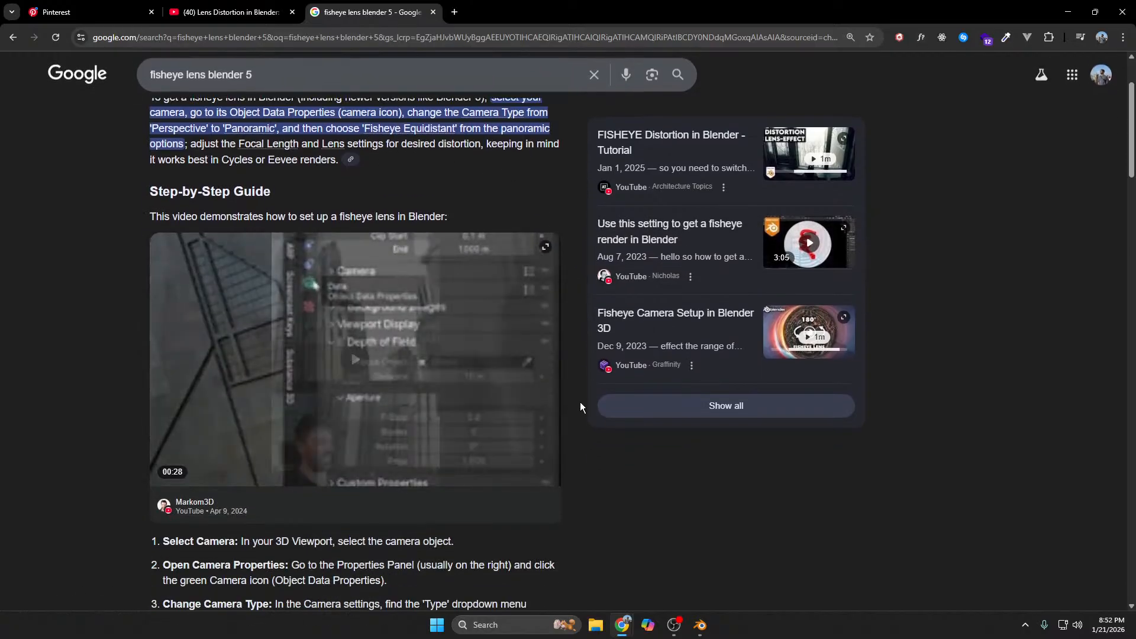
{"action": "scroll", "coordinate": [676, 479], "scroll_direction": "down", "scroll_amount": 3}
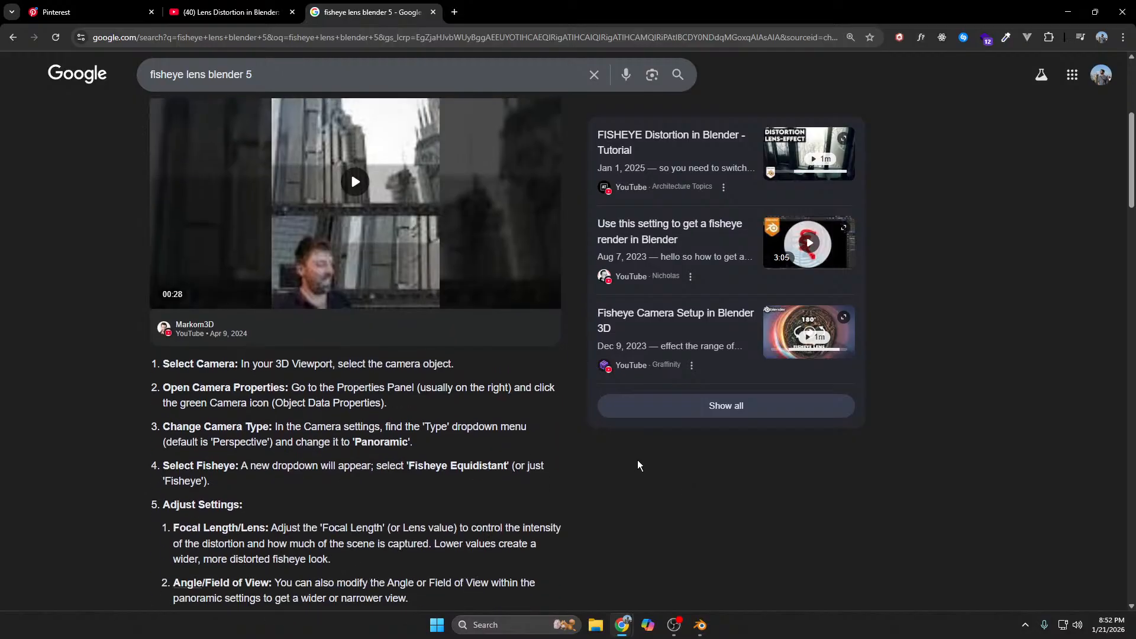
Step: Return to Blender and examine the camera's object properties, lens settings and Viewport Display options for a fisheye setting
{"action": "left_click", "coordinate": [700, 628]}
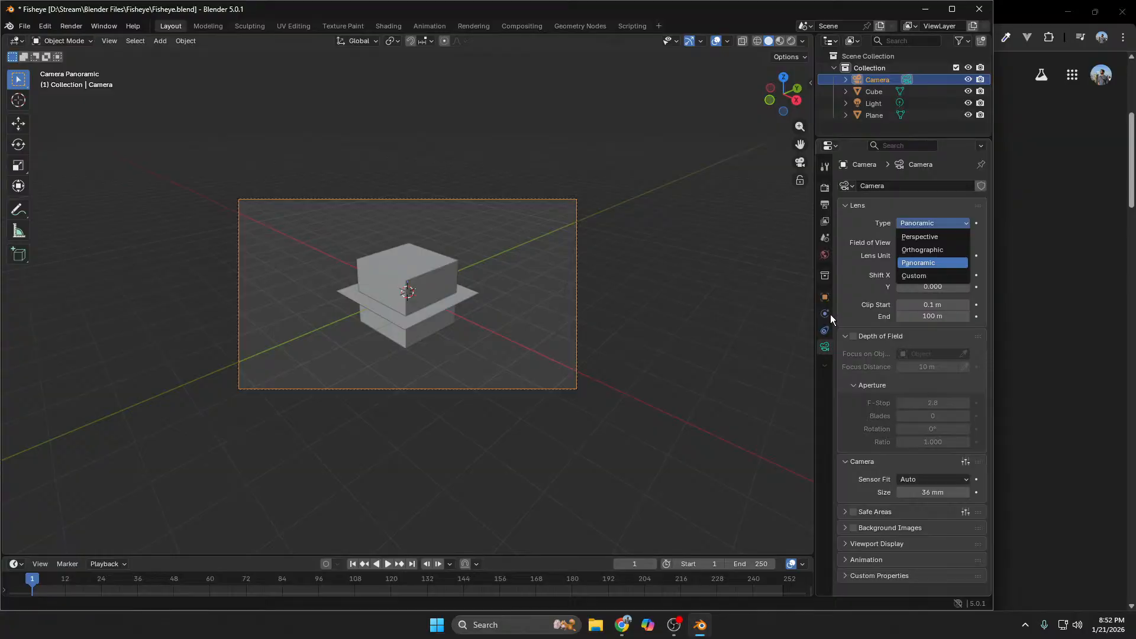
{"action": "left_click", "coordinate": [826, 299]}
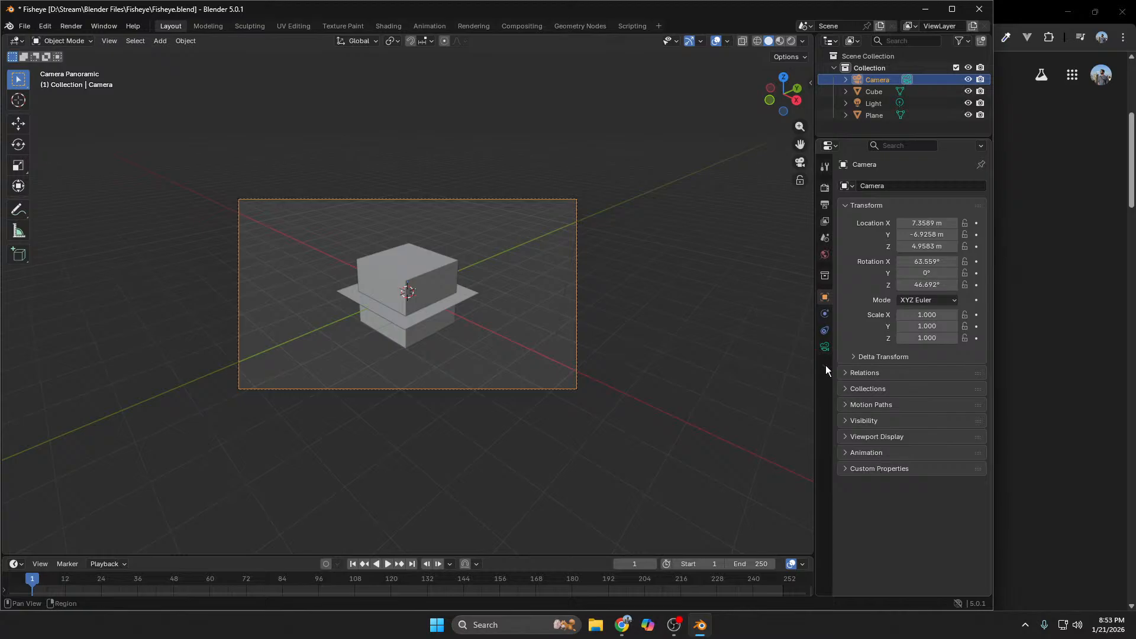
{"action": "left_click", "coordinate": [825, 347]}
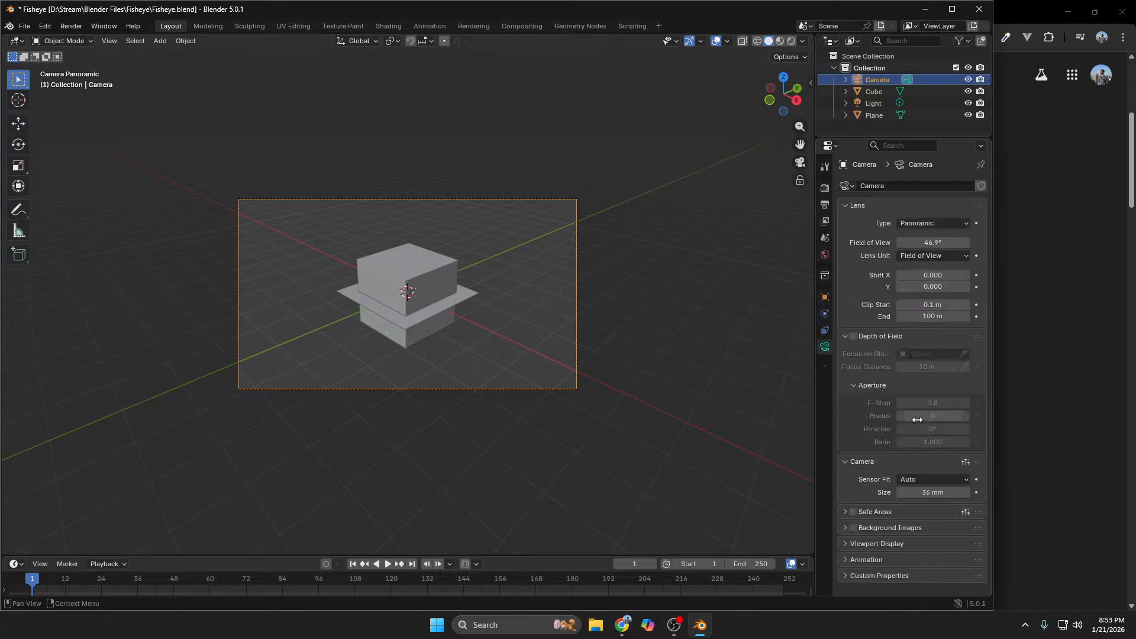
{"action": "left_click", "coordinate": [844, 540]}
{"action": "scroll", "coordinate": [883, 553], "scroll_direction": "down", "scroll_amount": 4}
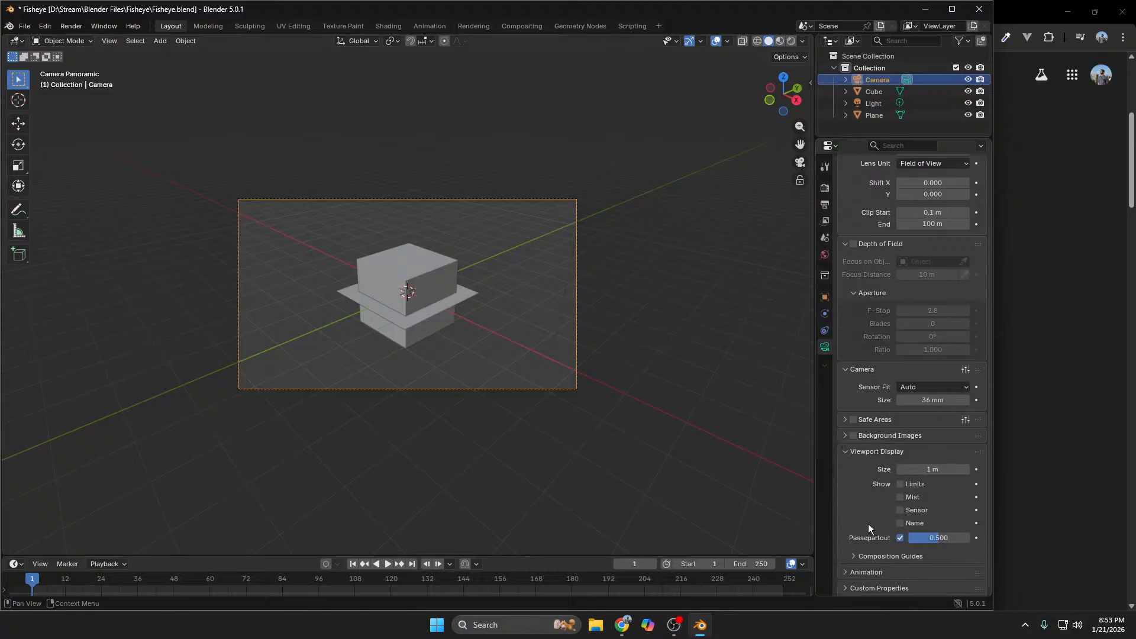
{"action": "scroll", "coordinate": [846, 423], "scroll_direction": "up", "scroll_amount": 4}
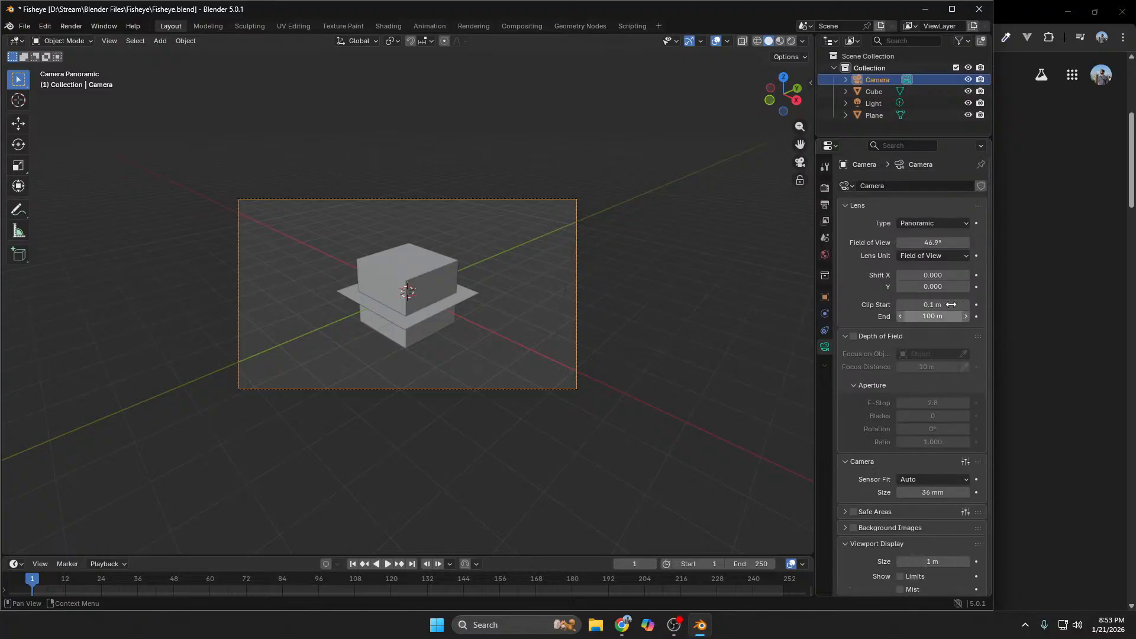
Step: Insert a keyframe on the camera's Lens Unit at frame 1
{"action": "left_click", "coordinate": [974, 255]}
{"action": "left_click", "coordinate": [969, 255]}
{"action": "left_click", "coordinate": [974, 254]}
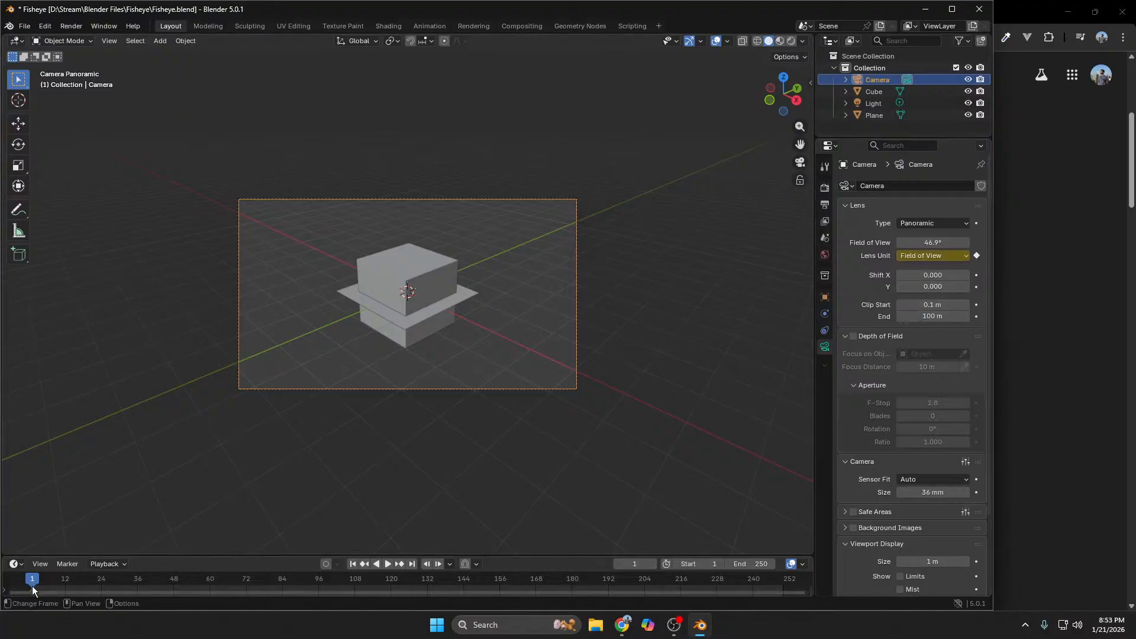
Step: Enlarge the timeline, go to frame 10 and delete the Lens Unit keyframe at frame 1
{"action": "right_click", "coordinate": [32, 586]}
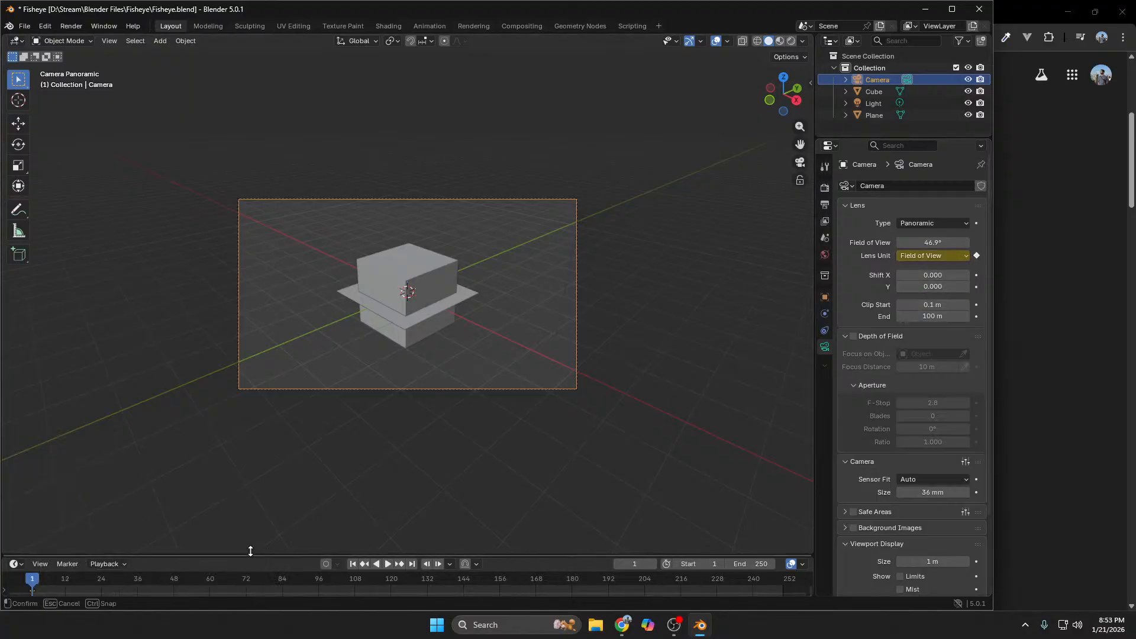
{"action": "left_click_drag", "start_coordinate": [251, 555], "coordinate": [251, 484]}
{"action": "left_click_drag", "start_coordinate": [34, 509], "coordinate": [58, 512]}
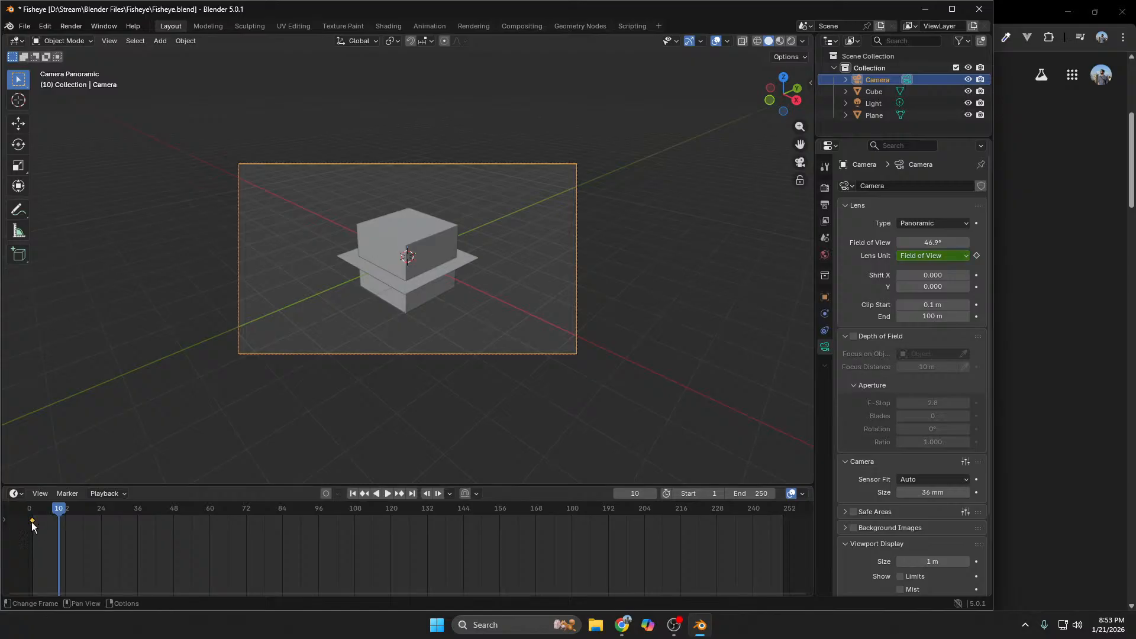
{"action": "right_click", "coordinate": [32, 522]}
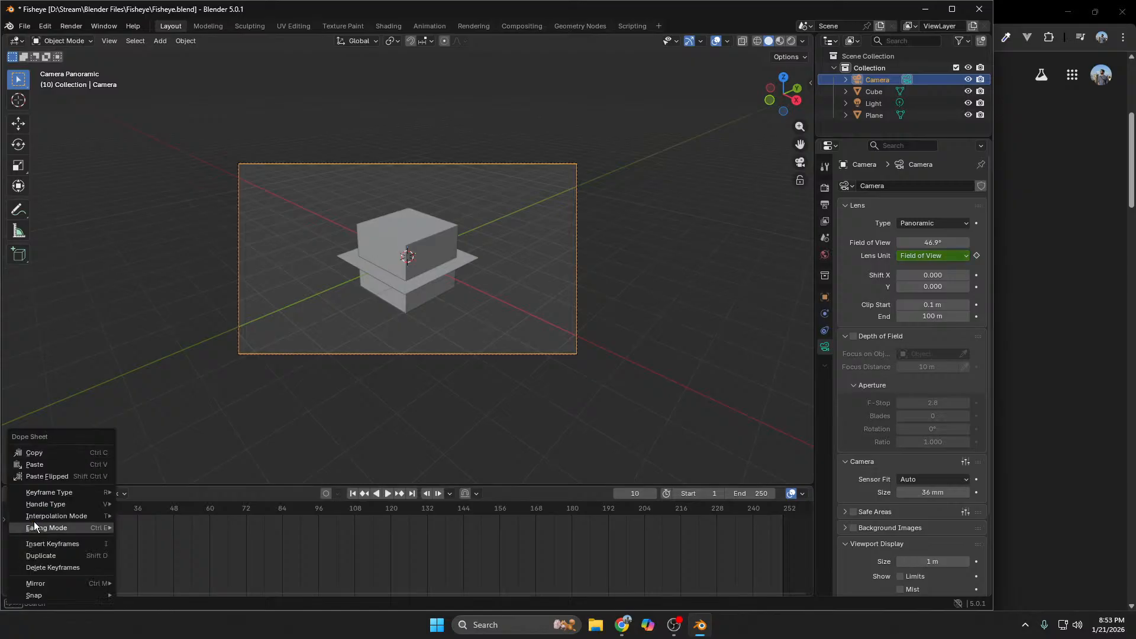
{"action": "left_click", "coordinate": [44, 568]}
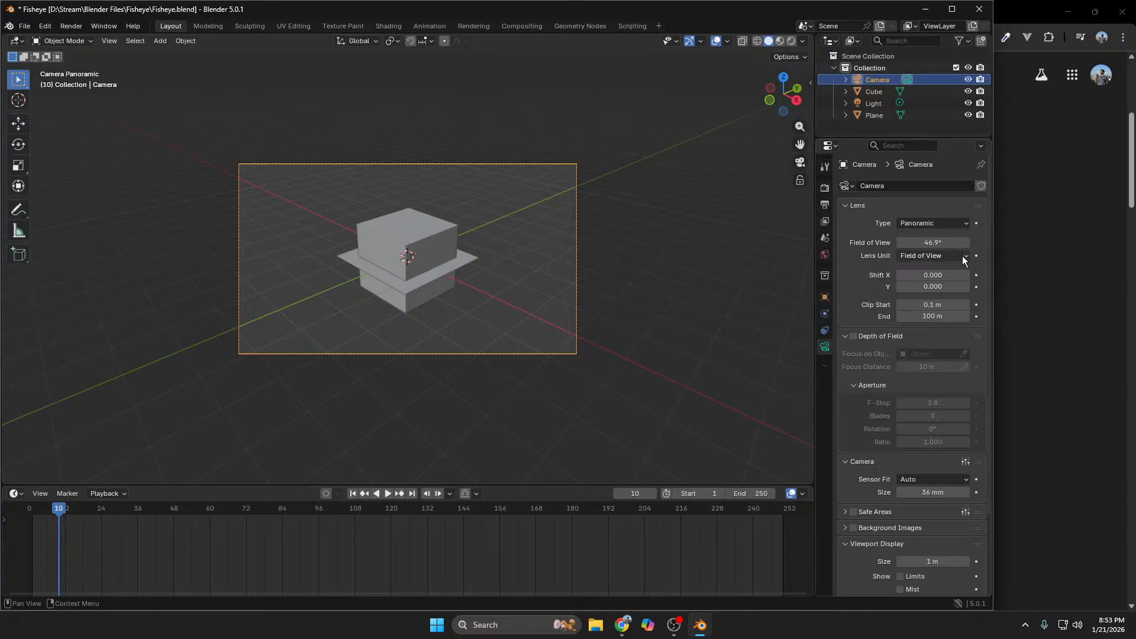
Step: Reduce the camera's field of view to about 31.7° and set its lens unit to Millimeters
{"action": "left_click_drag", "start_coordinate": [941, 243], "coordinate": [1000, 243]}
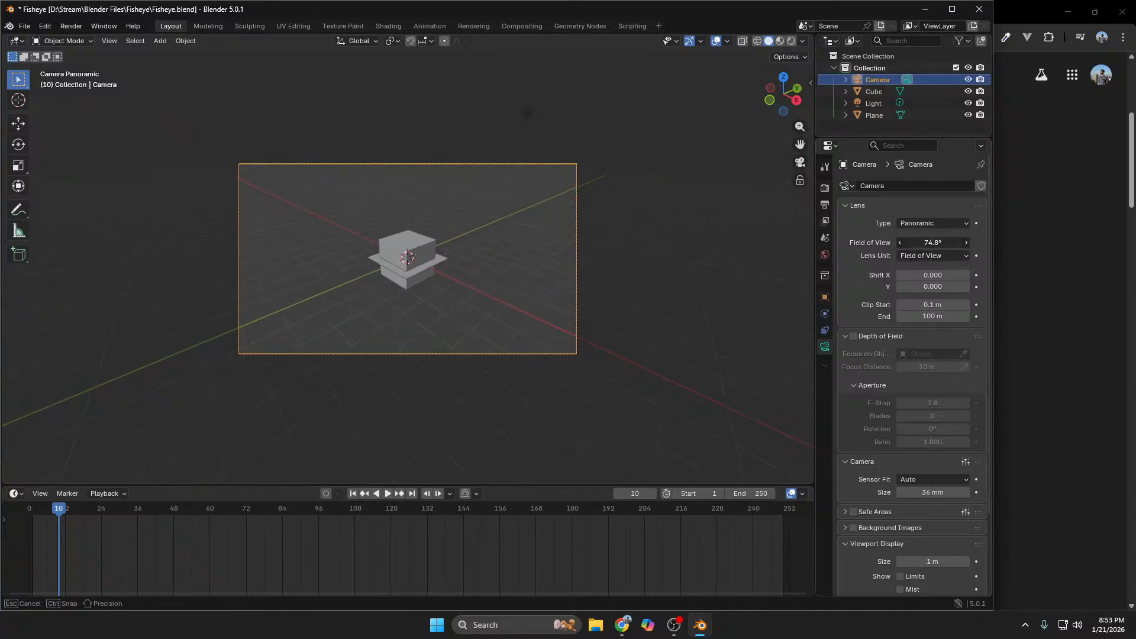
{"action": "left_click_drag", "start_coordinate": [527, 112], "coordinate": [414, 130]}
{"action": "mouse_move", "coordinate": [934, 242]}
{"action": "left_mouse_down"}
{"action": "mouse_move", "coordinate": [964, 242]}
{"action": "mouse_move", "coordinate": [933, 242]}
{"action": "left_mouse_up"}
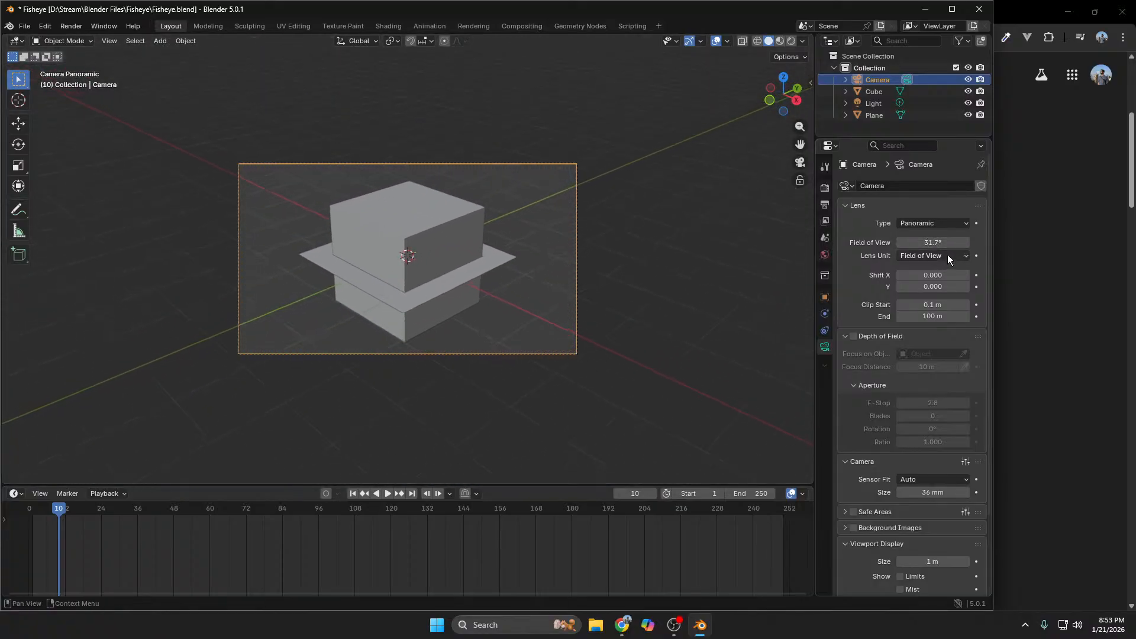
{"action": "left_click", "coordinate": [947, 254]}
{"action": "left_click", "coordinate": [944, 268]}
Step: Change the camera type to Orthographic and set its orthographic scale to about 5.414
{"action": "left_click", "coordinate": [954, 224]}
{"action": "left_click", "coordinate": [950, 250]}
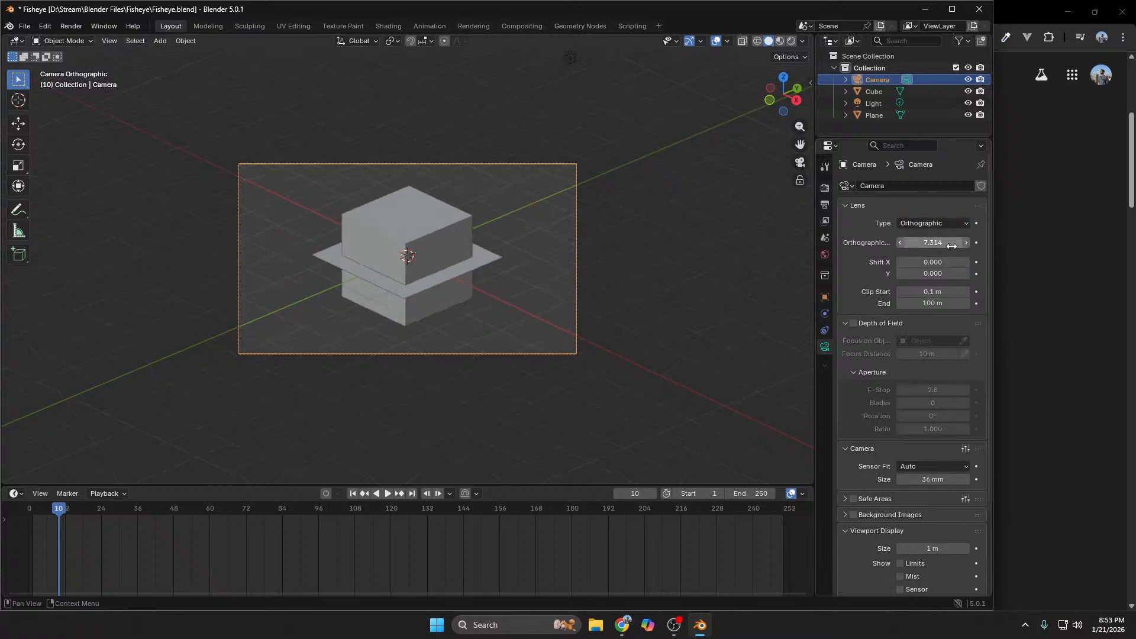
{"action": "mouse_move", "coordinate": [947, 243]}
{"action": "left_mouse_down"}
{"action": "mouse_move", "coordinate": [911, 243]}
{"action": "mouse_move", "coordinate": [944, 242]}
{"action": "left_mouse_up"}
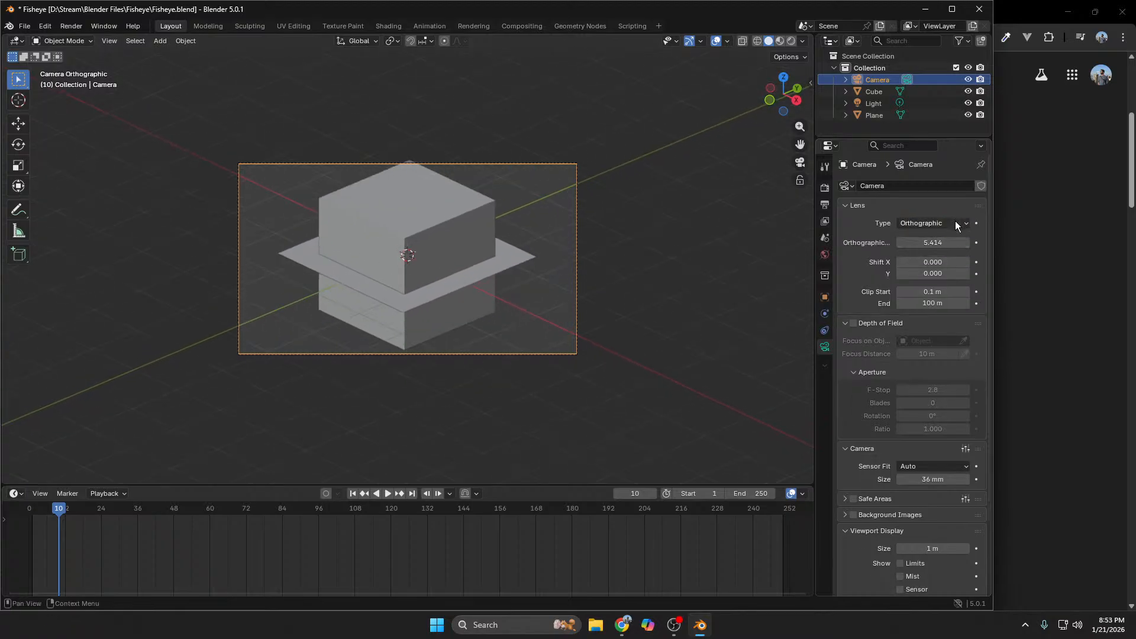
Step: Change the camera type to Perspective and set its focal length to about 85.3 mm
{"action": "left_click", "coordinate": [954, 224]}
{"action": "left_click", "coordinate": [949, 236]}
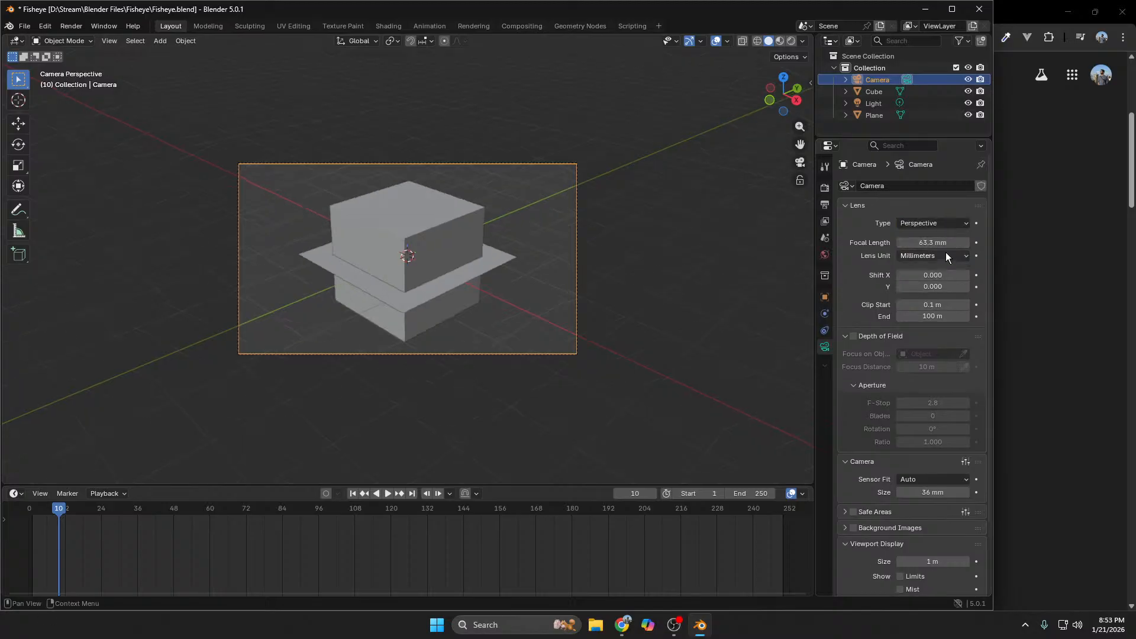
{"action": "mouse_move", "coordinate": [945, 243]}
{"action": "left_mouse_down"}
{"action": "mouse_move", "coordinate": [971, 242]}
{"action": "mouse_move", "coordinate": [940, 241]}
{"action": "left_mouse_up"}
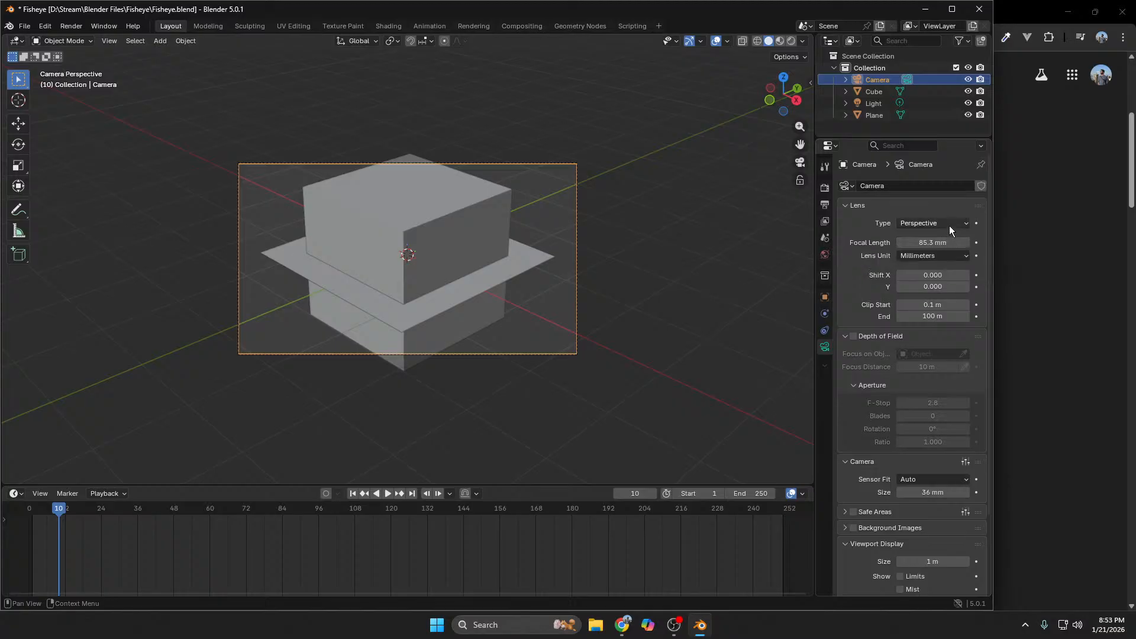
Step: Switch the camera type back to Panoramic and set its focal length to about 10.3 mm
{"action": "left_click", "coordinate": [950, 225]}
{"action": "left_click", "coordinate": [936, 267]}
{"action": "mouse_move", "coordinate": [946, 243]}
{"action": "left_mouse_down"}
{"action": "mouse_move", "coordinate": [901, 243]}
{"action": "mouse_move", "coordinate": [950, 243]}
{"action": "left_mouse_up"}
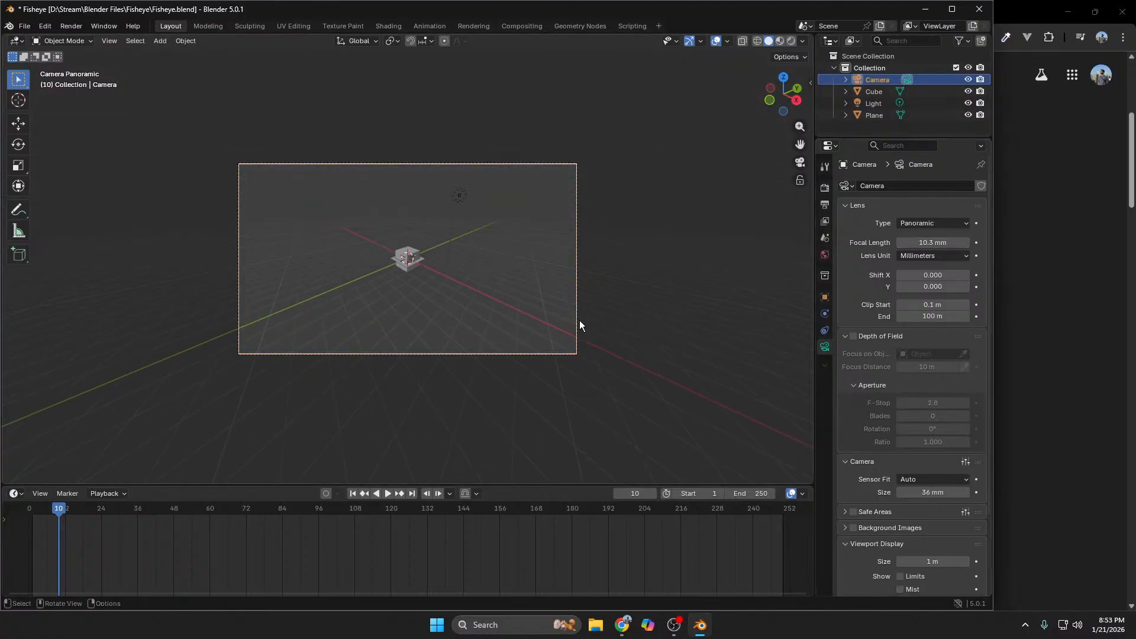
Step: Move the camera about 8.2 m along its local negative Z axis, closer to the cube
{"action": "key", "text": "g"}
{"action": "key", "text": "y"}
{"action": "key", "text": "z"}
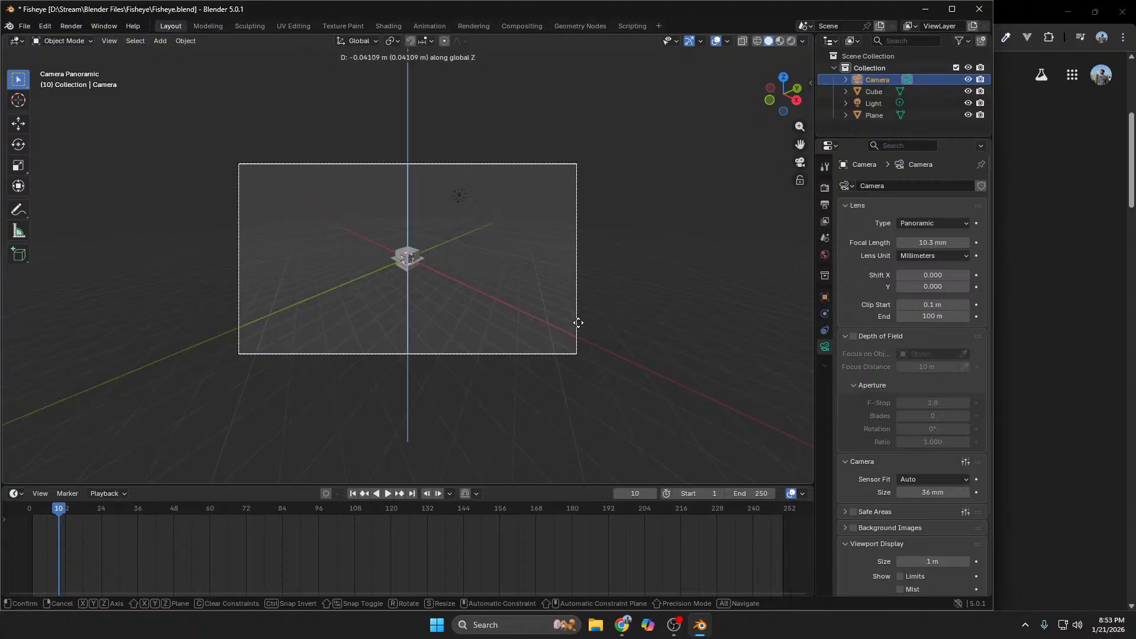
{"action": "key", "text": "z"}
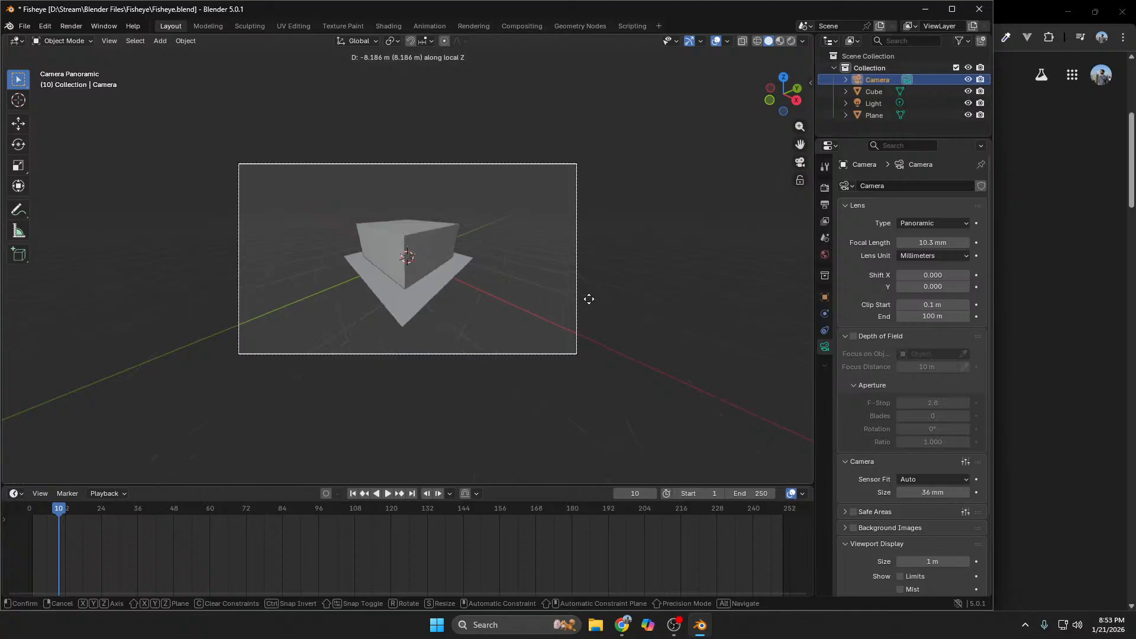
{"action": "left_click", "coordinate": [589, 299]}
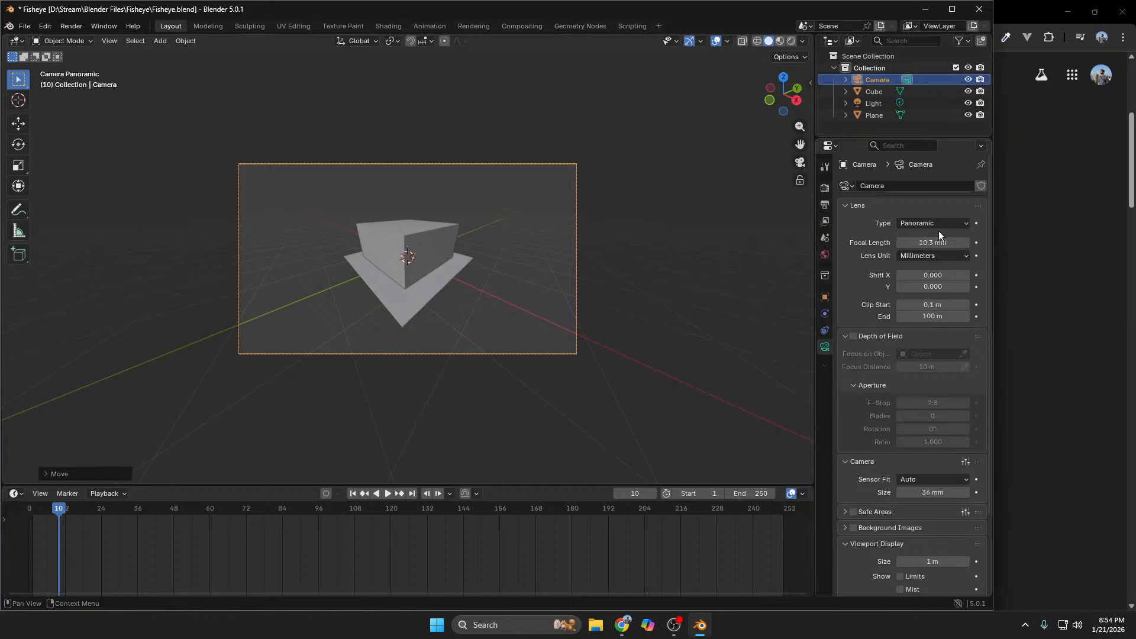
Step: Set the panoramic camera's lens unit to Field of View and raise the field of view to 173°
{"action": "mouse_move", "coordinate": [933, 243]}
{"action": "left_mouse_down"}
{"action": "mouse_move", "coordinate": [876, 242]}
{"action": "mouse_move", "coordinate": [934, 243]}
{"action": "left_mouse_up"}
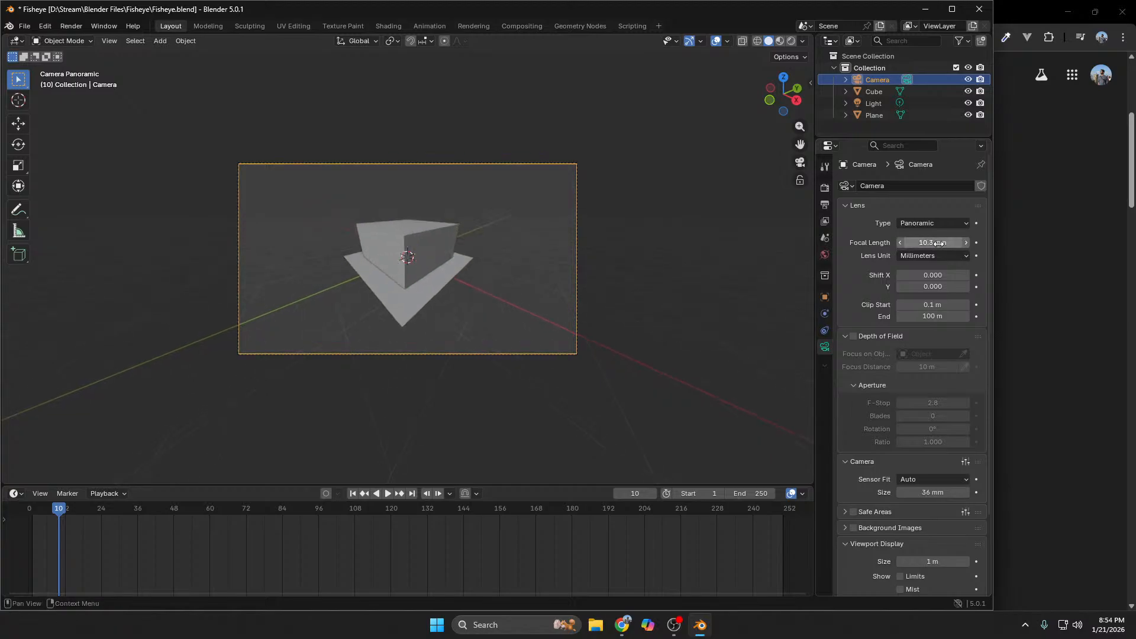
{"action": "left_click", "coordinate": [957, 255]}
{"action": "left_click", "coordinate": [946, 281]}
{"action": "mouse_move", "coordinate": [936, 242]}
{"action": "left_mouse_down"}
{"action": "mouse_move", "coordinate": [914, 243]}
{"action": "mouse_move", "coordinate": [956, 242]}
{"action": "left_mouse_up"}
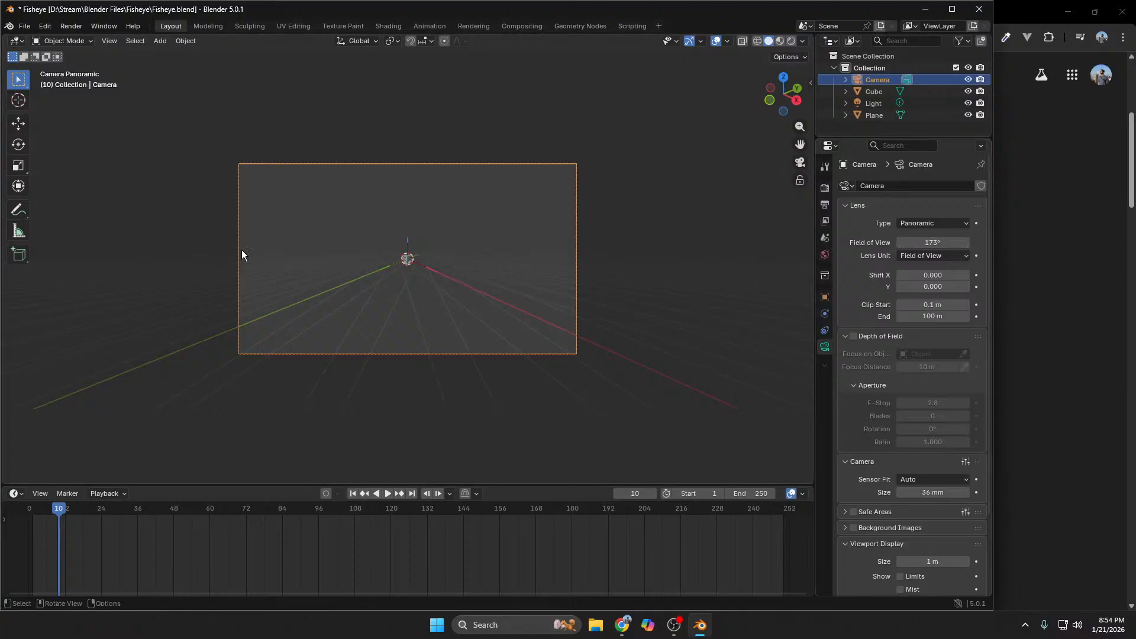
Step: Switch to Chrome, open the "Fisheye lens setup in Blender - Blender Quicktop 009" video from the results and pause it on the camera settings
{"action": "left_click", "coordinate": [626, 627]}
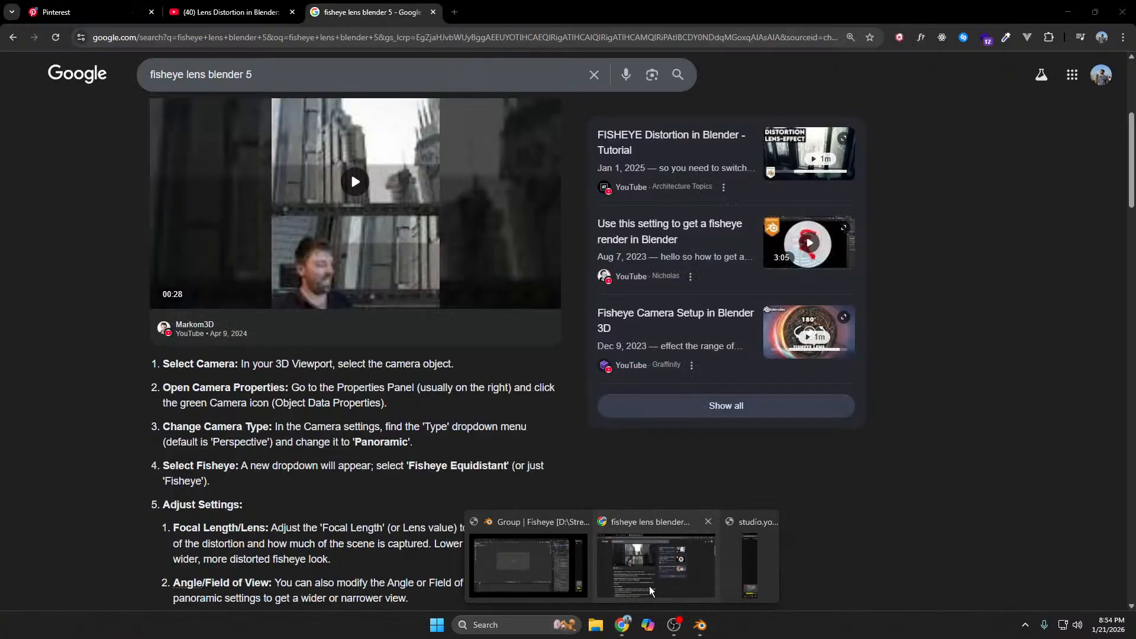
{"action": "left_click", "coordinate": [649, 589]}
{"action": "scroll", "coordinate": [332, 490], "scroll_direction": "down", "scroll_amount": 10}
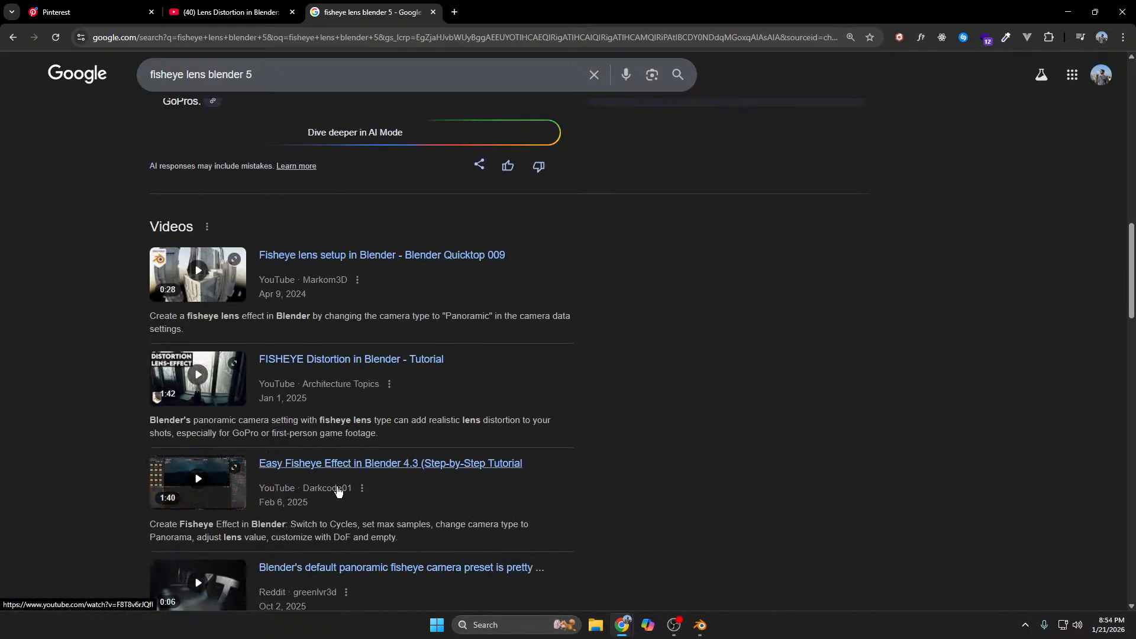
{"action": "left_click", "coordinate": [468, 259]}
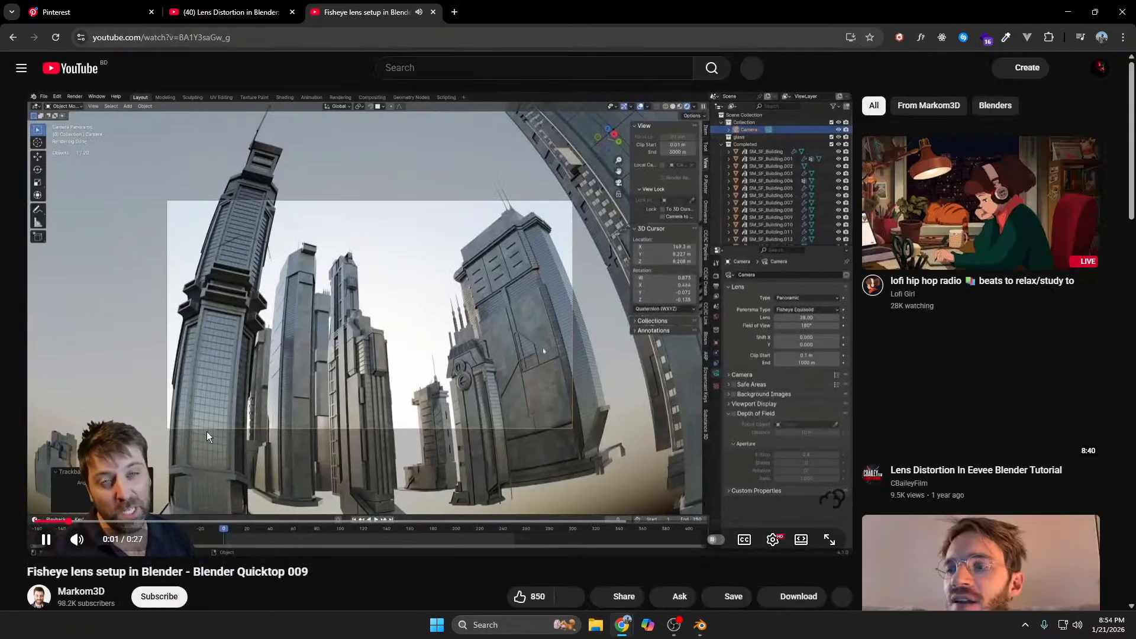
{"action": "left_click", "coordinate": [527, 337]}
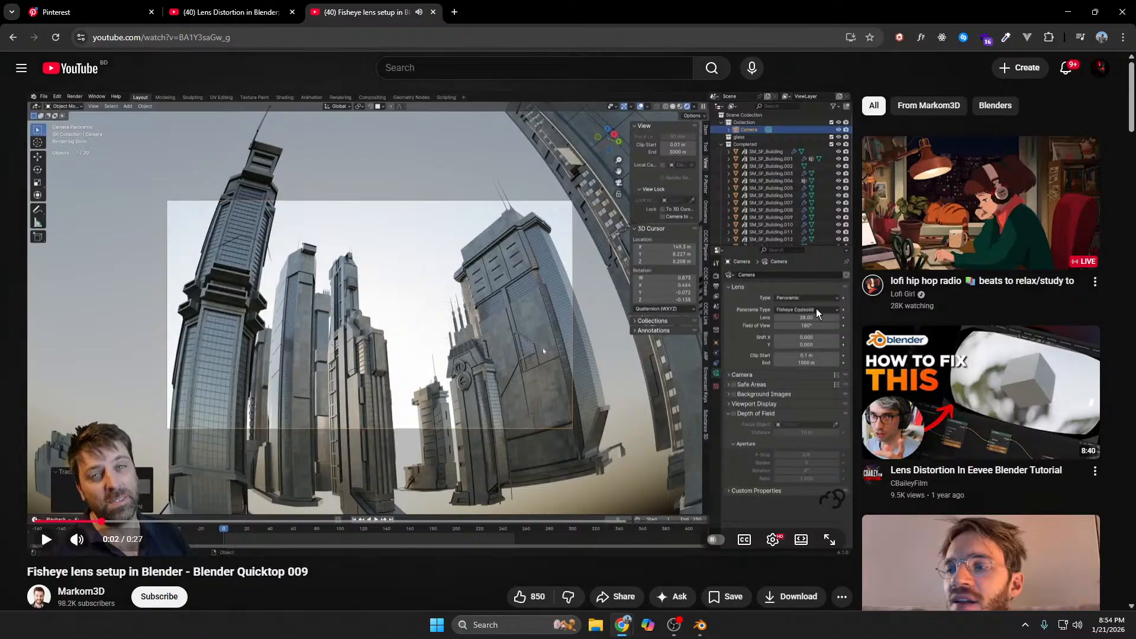
Step: Search Google for "panorama type not in blender 5" in a new tab and open the Reddit result about the missing panorama type separately
{"action": "left_click", "coordinate": [455, 17]}
{"action": "type", "text": "p"}
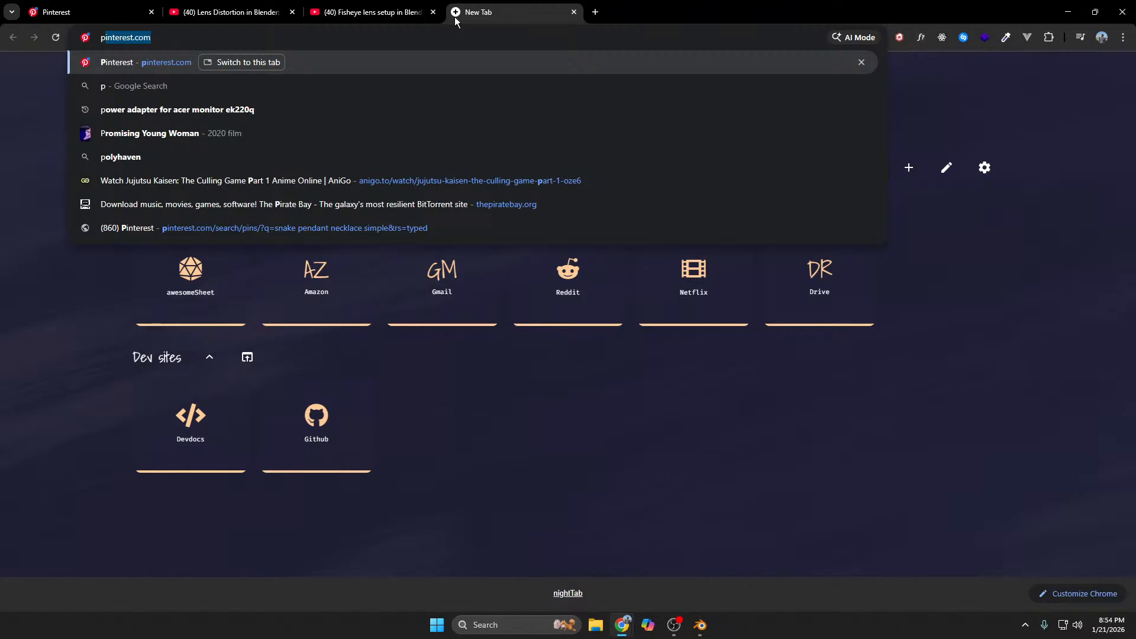
{"action": "type", "text": "anorama type"}
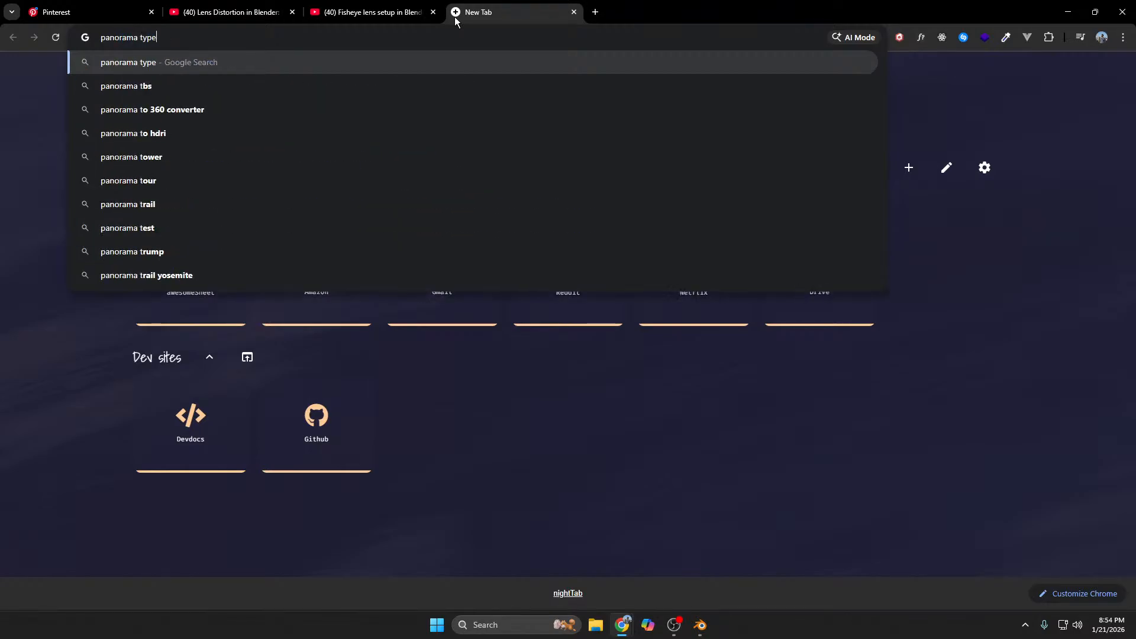
{"action": "type", "text": " not in blender 5"}
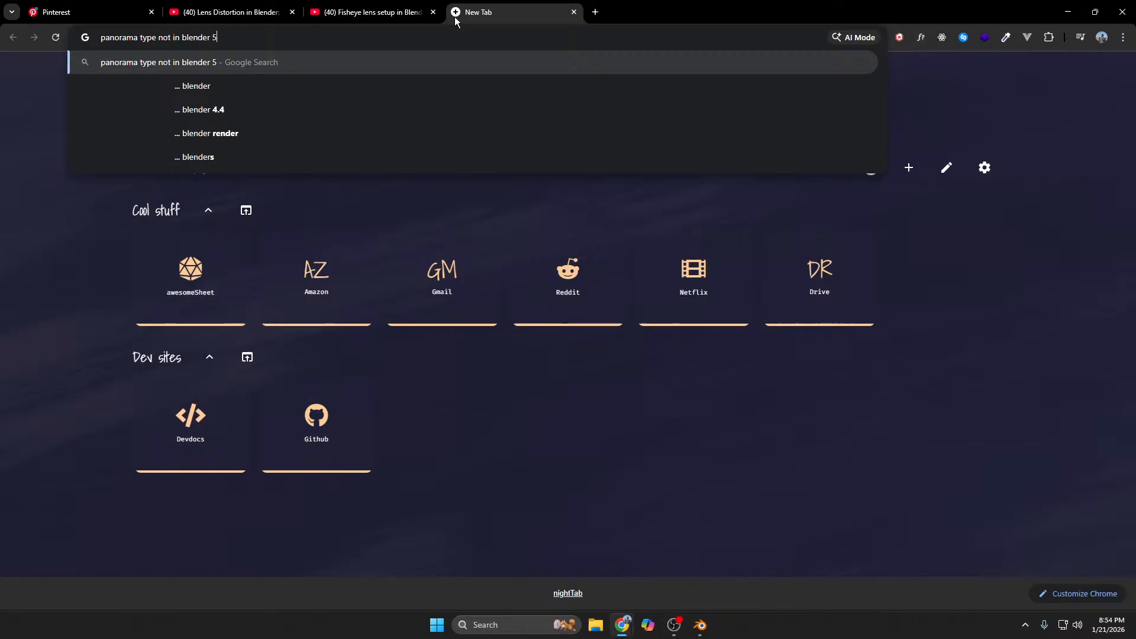
{"action": "key", "text": "Return"}
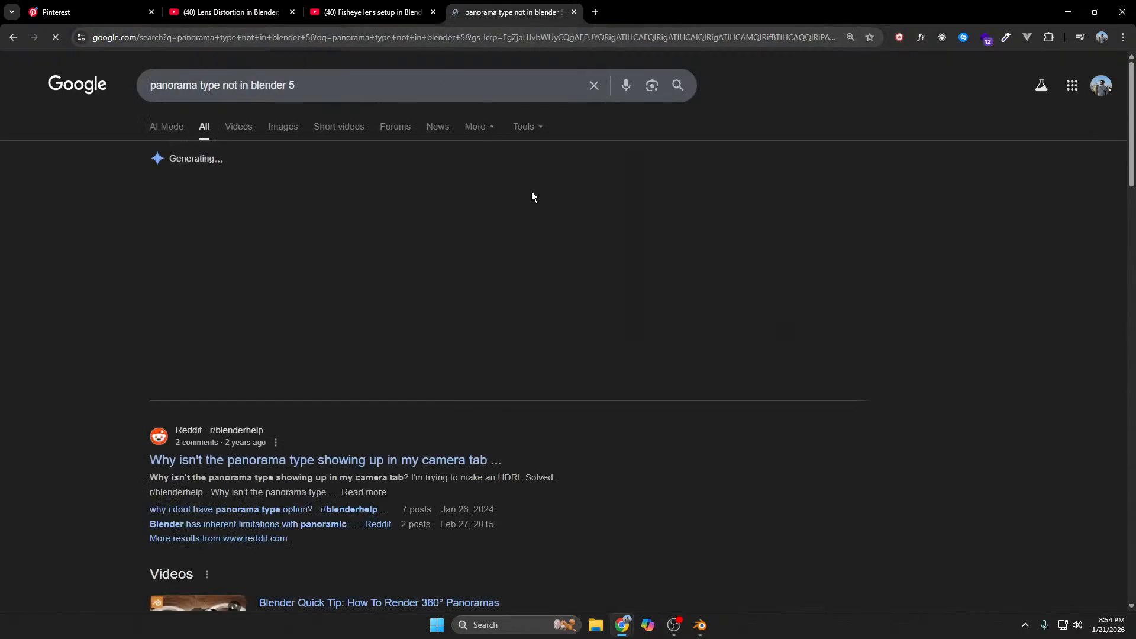
{"action": "middle_click", "coordinate": [410, 466]}
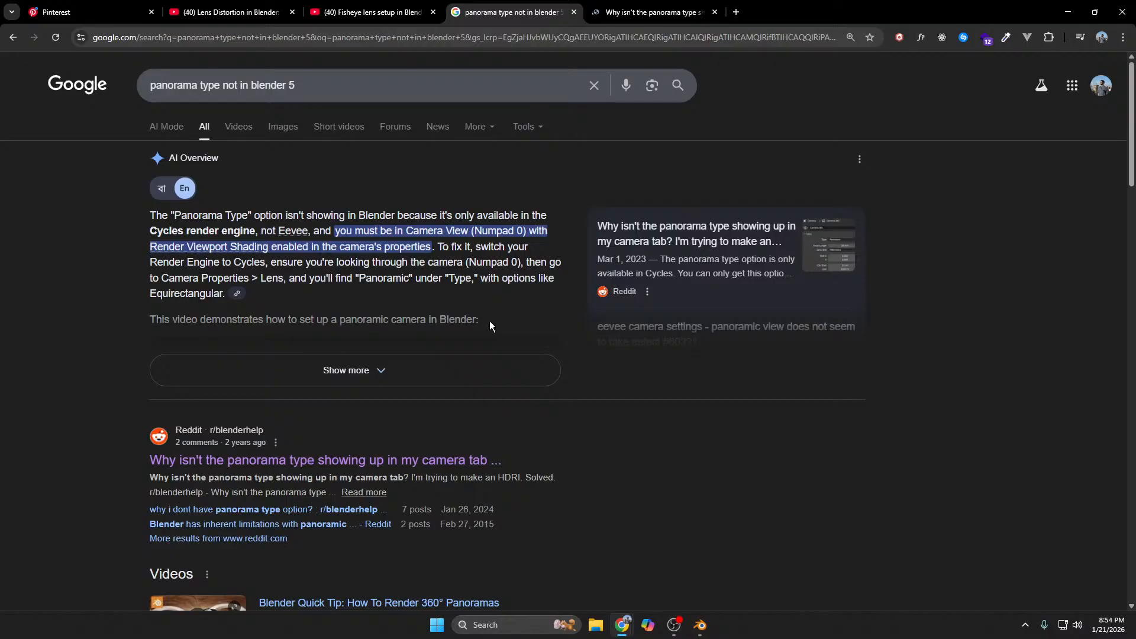
Step: Switch to Blender, set the render engine to Cycles and check the camera's Panorama Type options
{"action": "left_click", "coordinate": [700, 625]}
{"action": "left_click", "coordinate": [825, 188]}
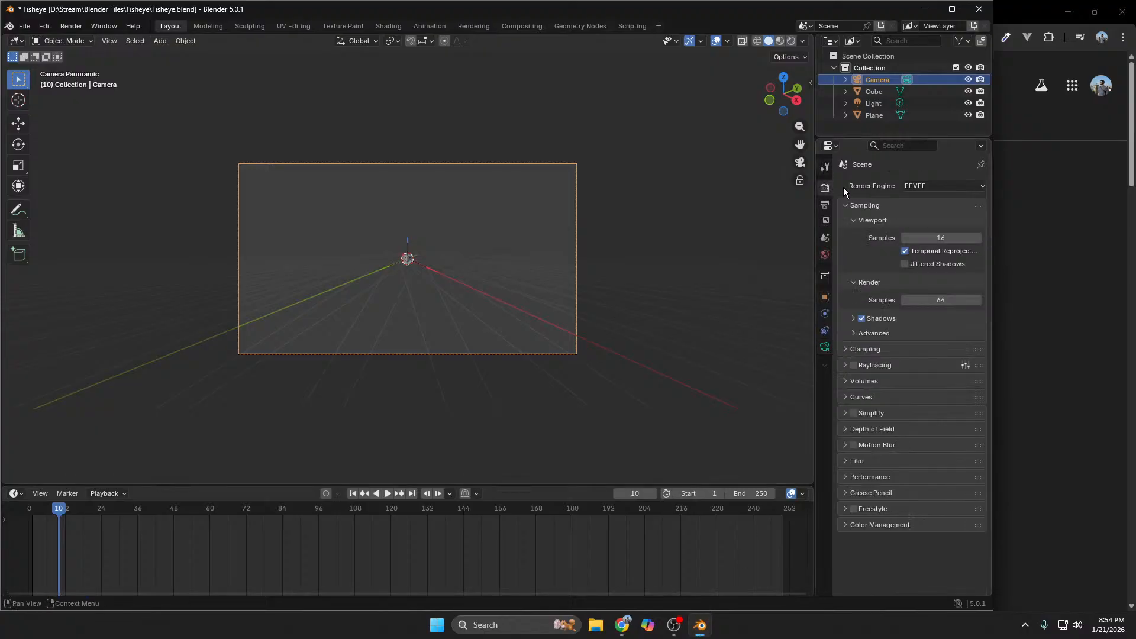
{"action": "left_click", "coordinate": [932, 186]}
{"action": "left_click", "coordinate": [918, 224]}
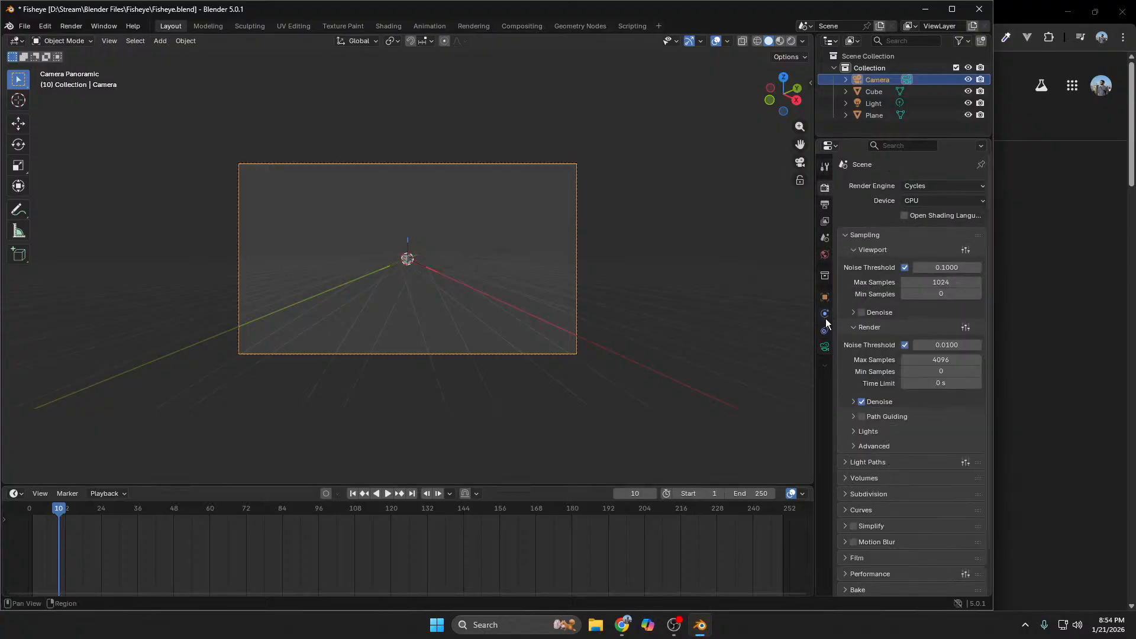
{"action": "left_click", "coordinate": [825, 347]}
{"action": "left_click", "coordinate": [965, 244]}
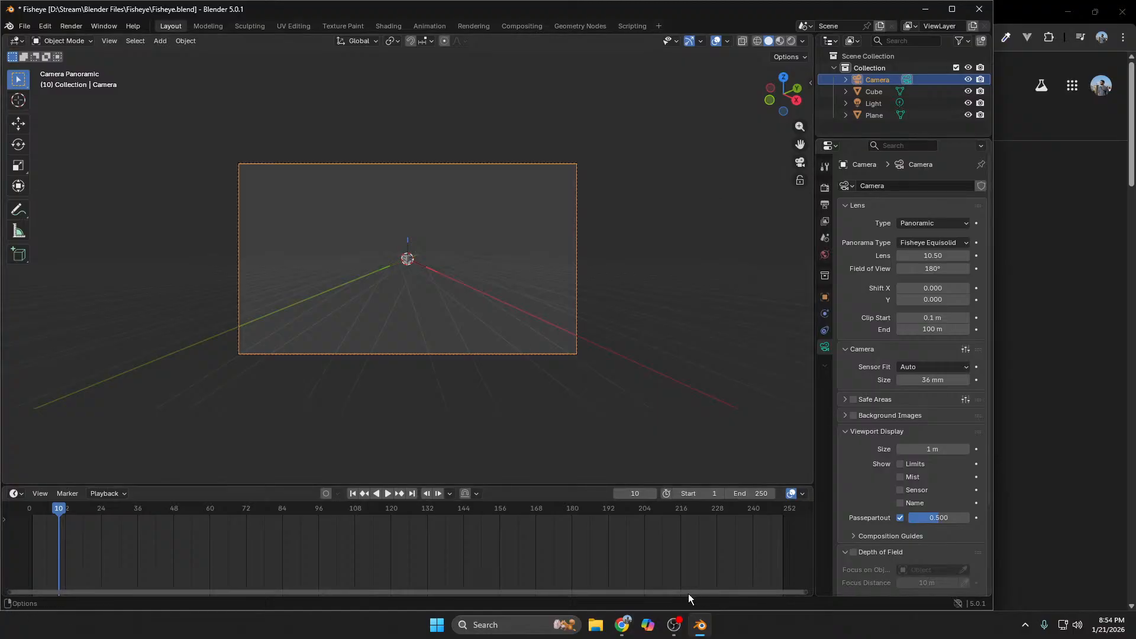
Step: Bring the YouTube live chat window into view beside Blender
{"action": "mouse_move", "coordinate": [622, 625]}
{"action": "left_click", "coordinate": [741, 566]}
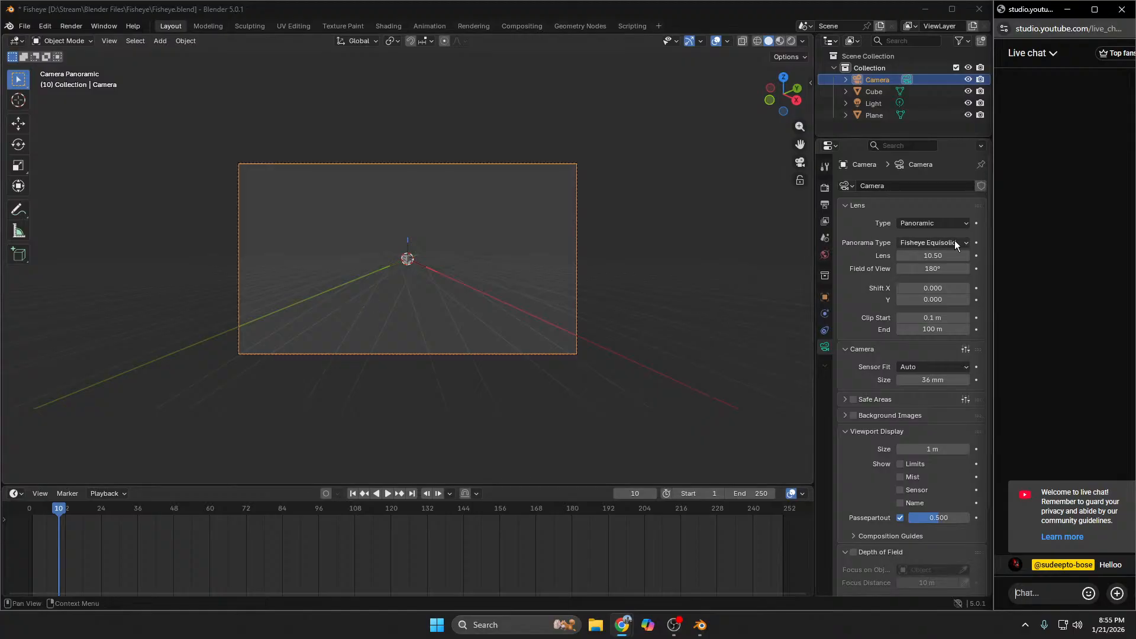
Step: Undo the camera edits back to the panoramic camera at frame 1 with its lens unit on Field of View
{"action": "left_click_drag", "start_coordinate": [941, 269], "coordinate": [947, 269]}
{"action": "key", "text": "ctrl+z"}
{"action": "key", "text": "ctrl+z"}
{"action": "key", "text": "ctrl+z"}
{"action": "key", "text": "ctrl+z"}
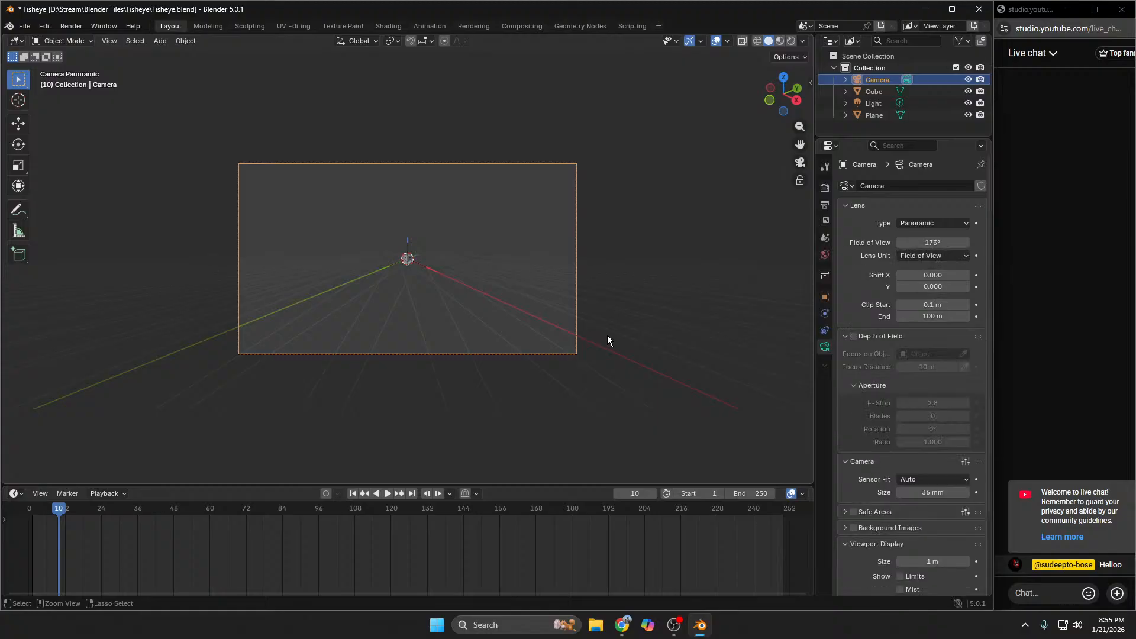
{"action": "key", "text": "ctrl+z"}
{"action": "key", "text": "ctrl+z"}
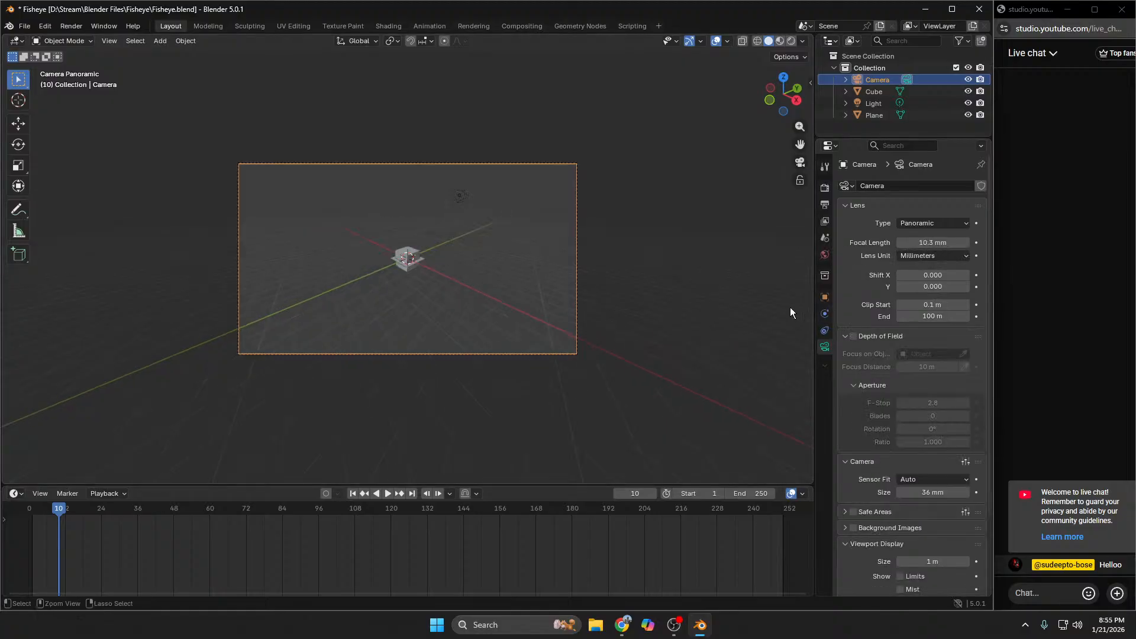
{"action": "key", "text": "ctrl+shift+z"}
{"action": "key", "text": "ctrl+shift+z"}
{"action": "key", "text": "ctrl+shift+z"}
{"action": "key", "text": "ctrl+shift+z"}
{"action": "key", "text": "ctrl+shift+z"}
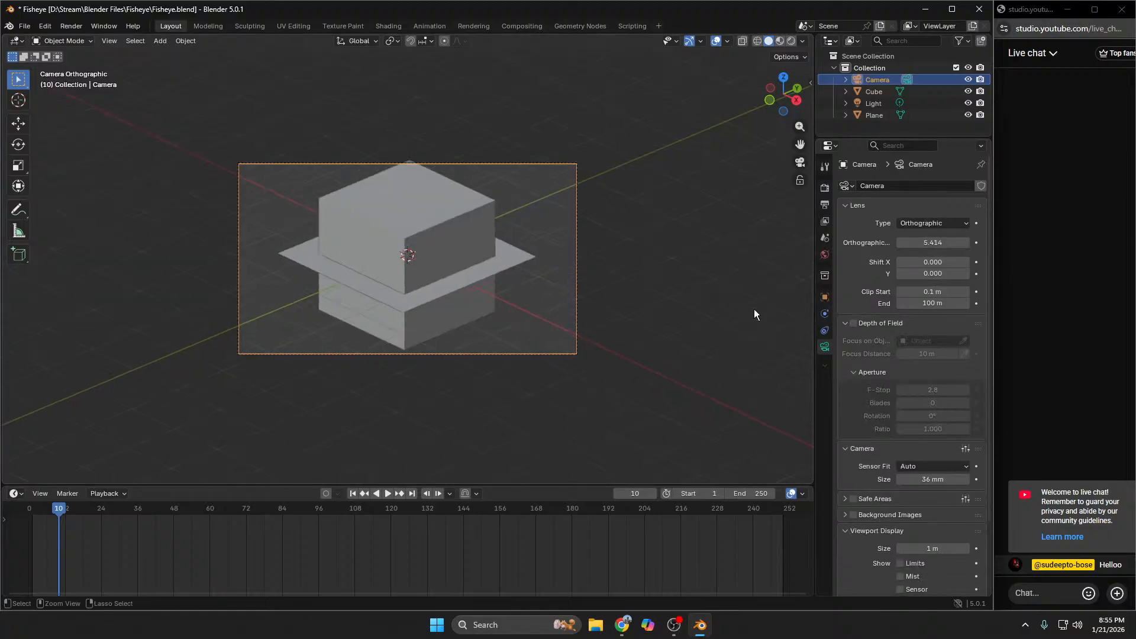
{"action": "key", "text": "ctrl+shift+z"}
{"action": "key", "text": "ctrl+shift+z"}
{"action": "key", "text": "ctrl+shift+z"}
{"action": "key", "text": "ctrl+shift+z"}
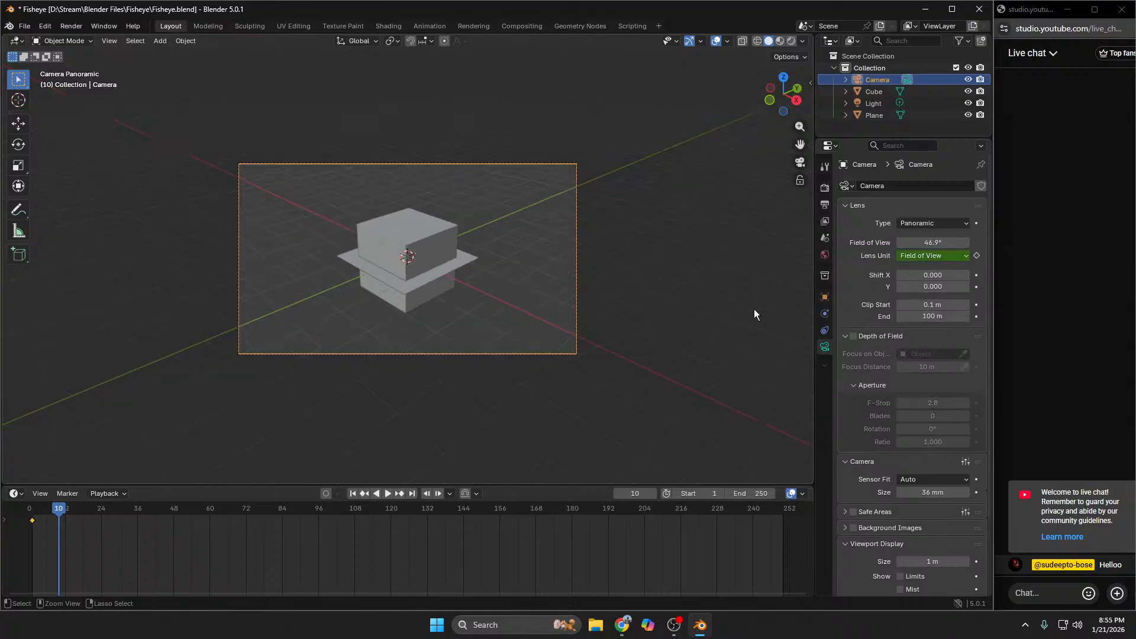
{"action": "key", "text": "ctrl+shift+z"}
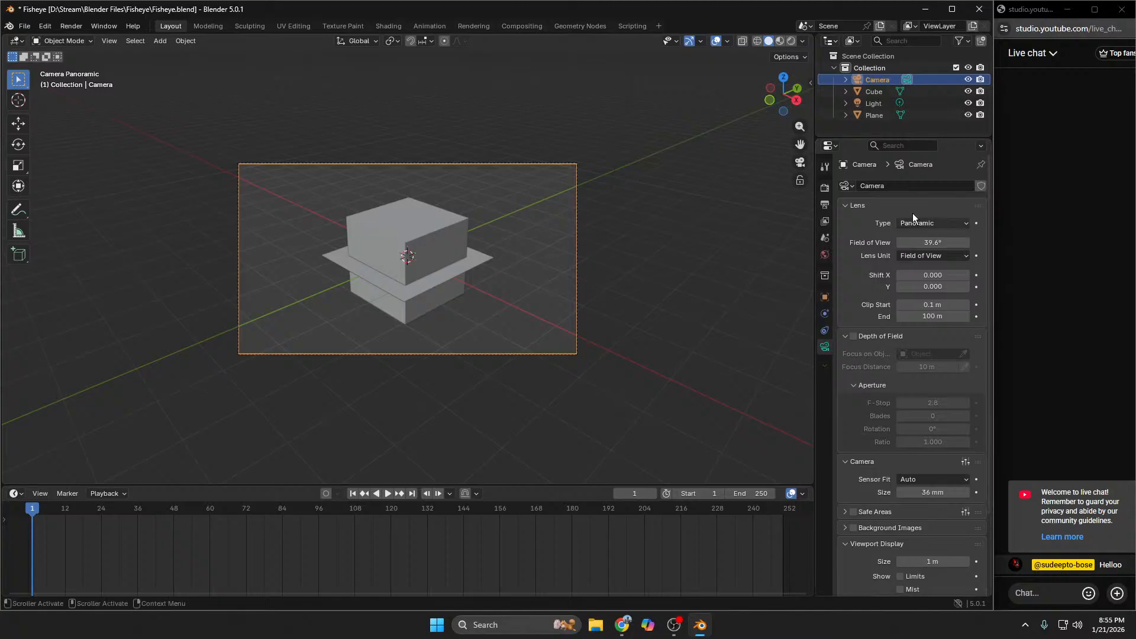
Step: Set the render engine to Cycles and its device to GPU Compute
{"action": "left_click", "coordinate": [825, 188]}
{"action": "left_click", "coordinate": [929, 184]}
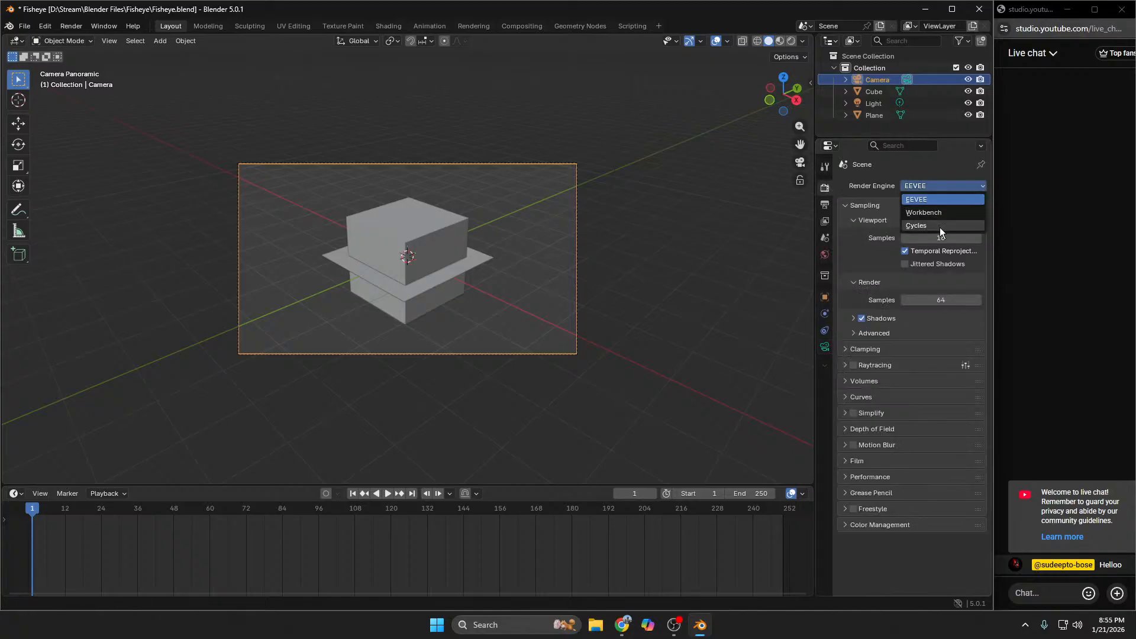
{"action": "left_click", "coordinate": [940, 230]}
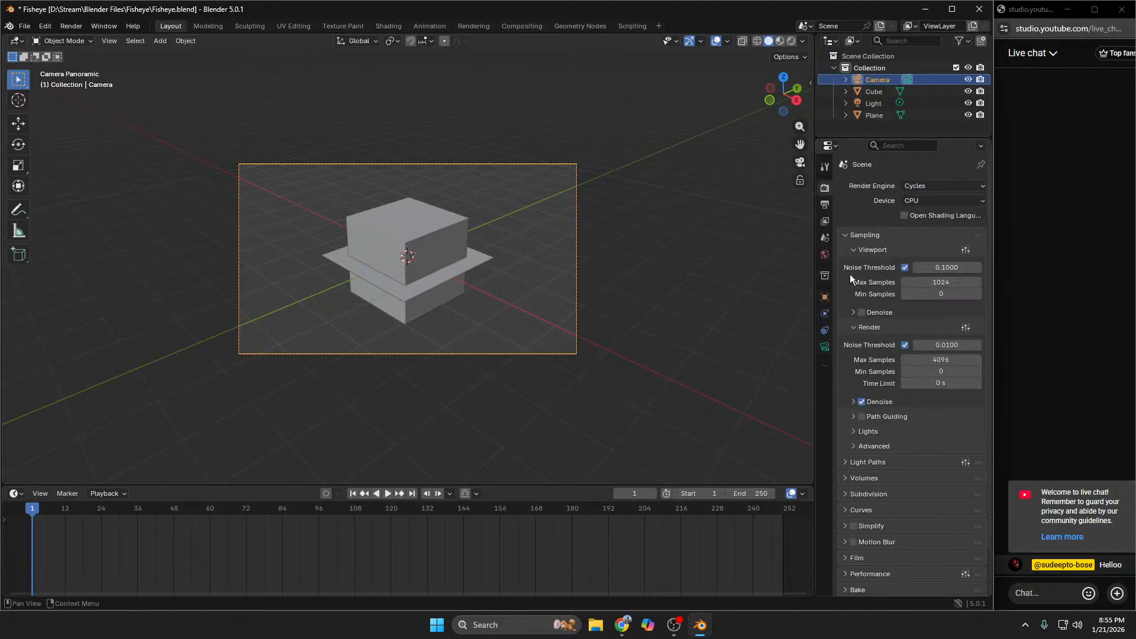
{"action": "left_click", "coordinate": [959, 201]}
{"action": "left_click", "coordinate": [953, 227]}
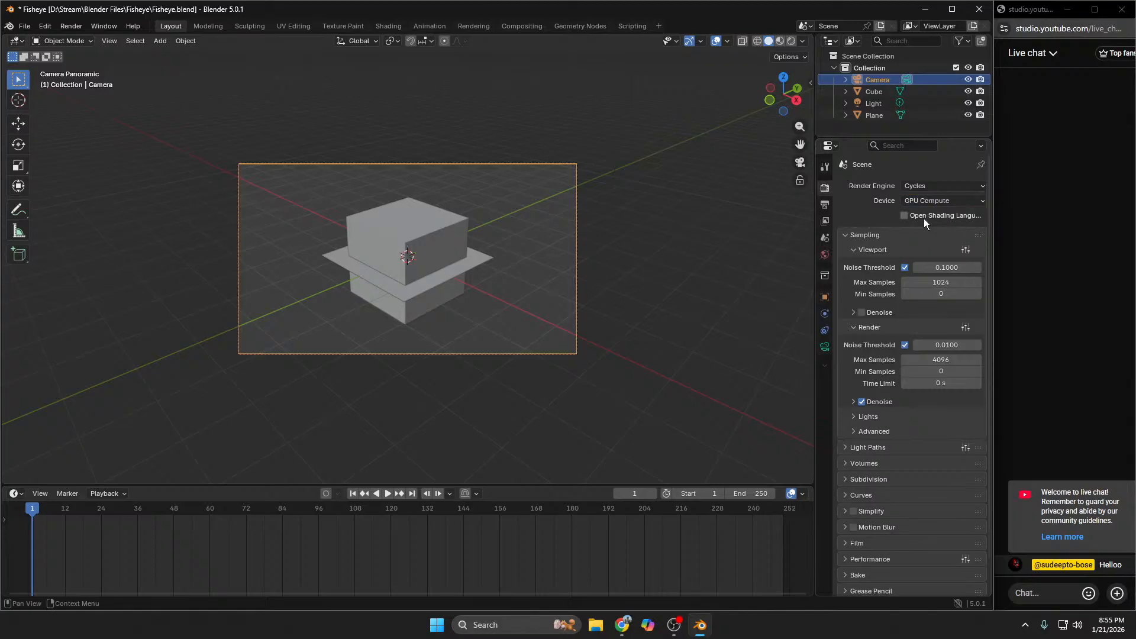
Step: Set the camera's Panorama Type to Fisheye Equidistant and its field of view to 360°
{"action": "left_click", "coordinate": [825, 347]}
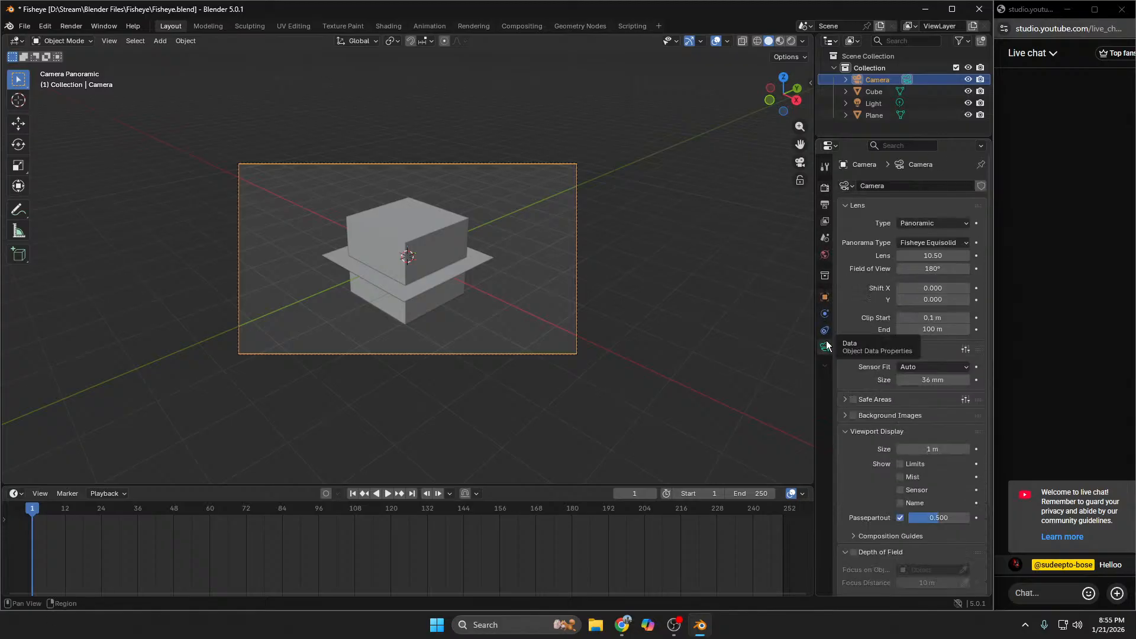
{"action": "left_click", "coordinate": [959, 242]}
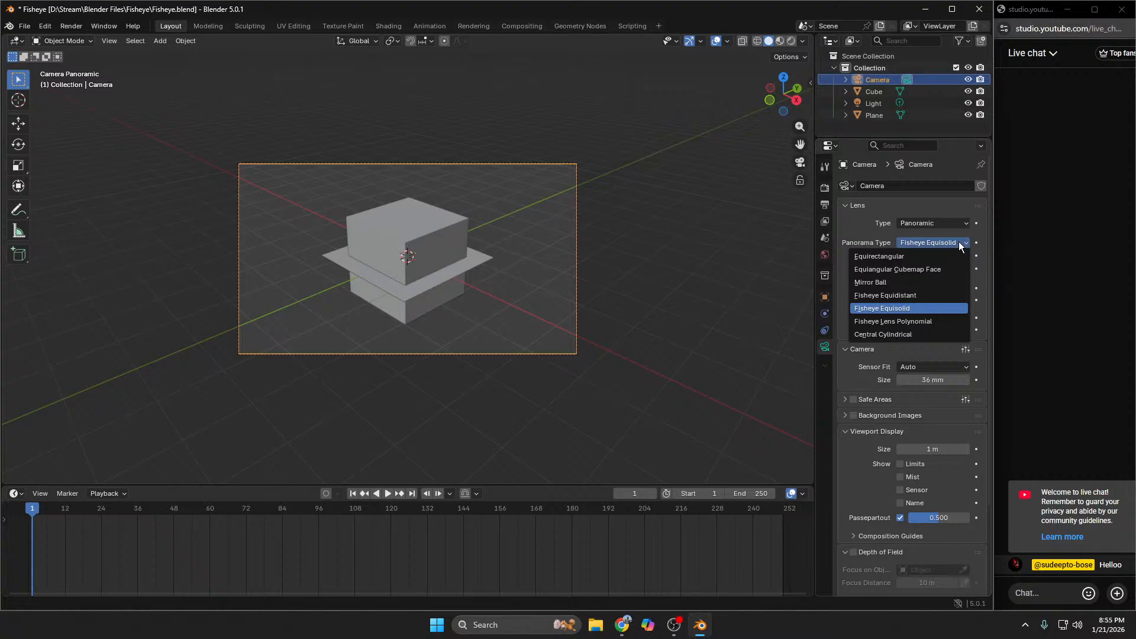
{"action": "left_click", "coordinate": [930, 296]}
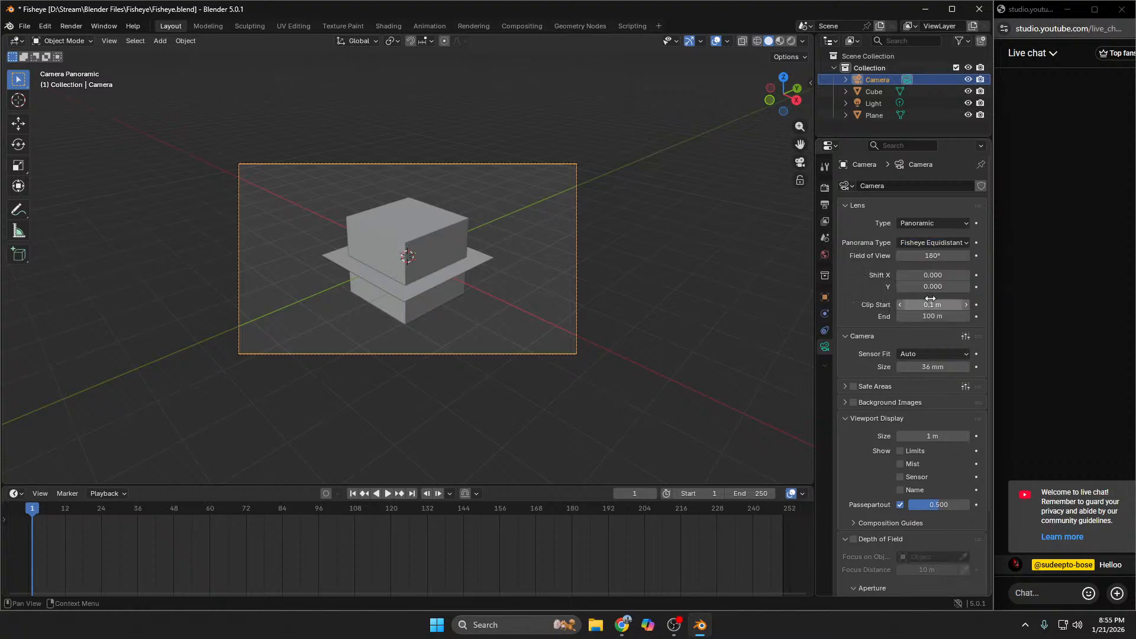
{"action": "mouse_move", "coordinate": [930, 255]}
{"action": "left_mouse_down"}
{"action": "mouse_move", "coordinate": [953, 255]}
{"action": "mouse_move", "coordinate": [918, 257]}
{"action": "left_mouse_up"}
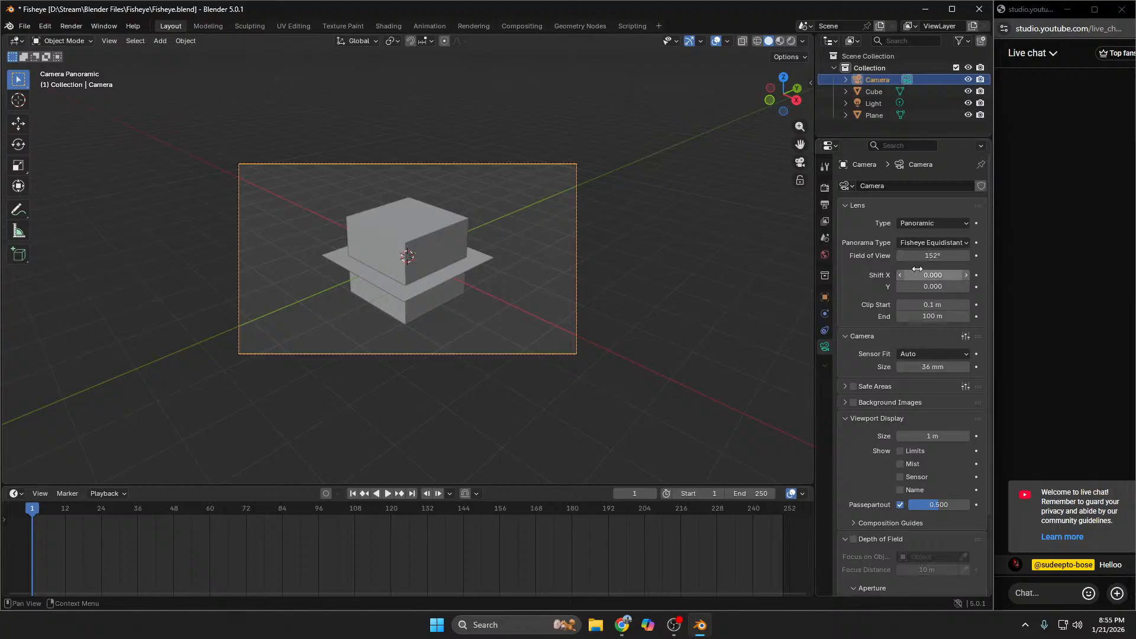
{"action": "left_click", "coordinate": [934, 258]}
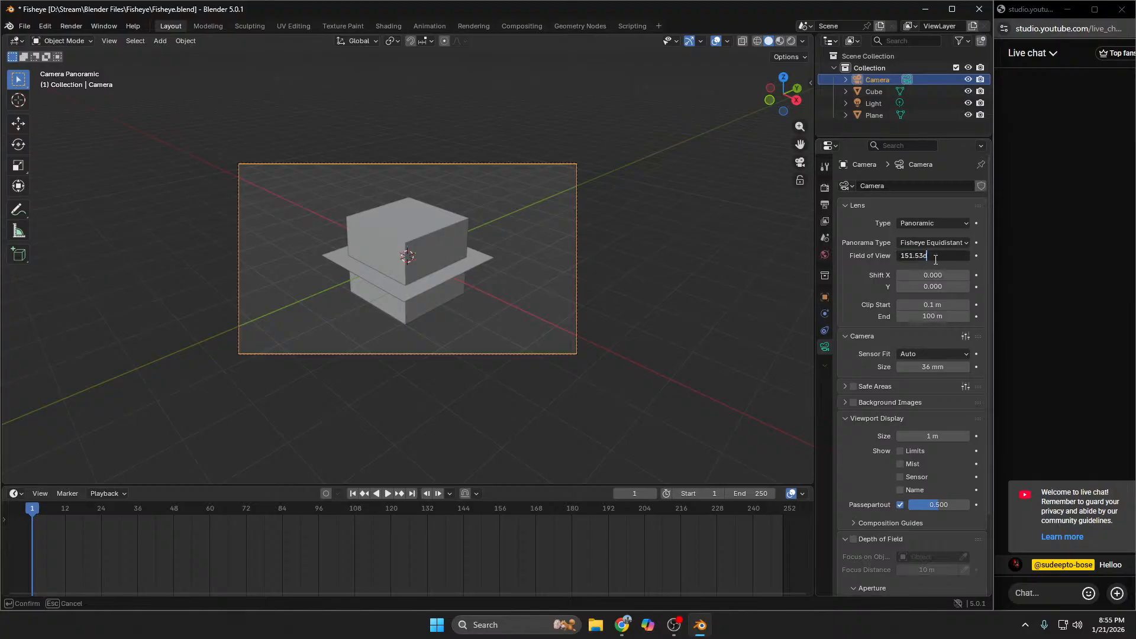
{"action": "key", "text": "ctrl+a"}
{"action": "type", "text": "360"}
{"action": "key", "text": "Return"}
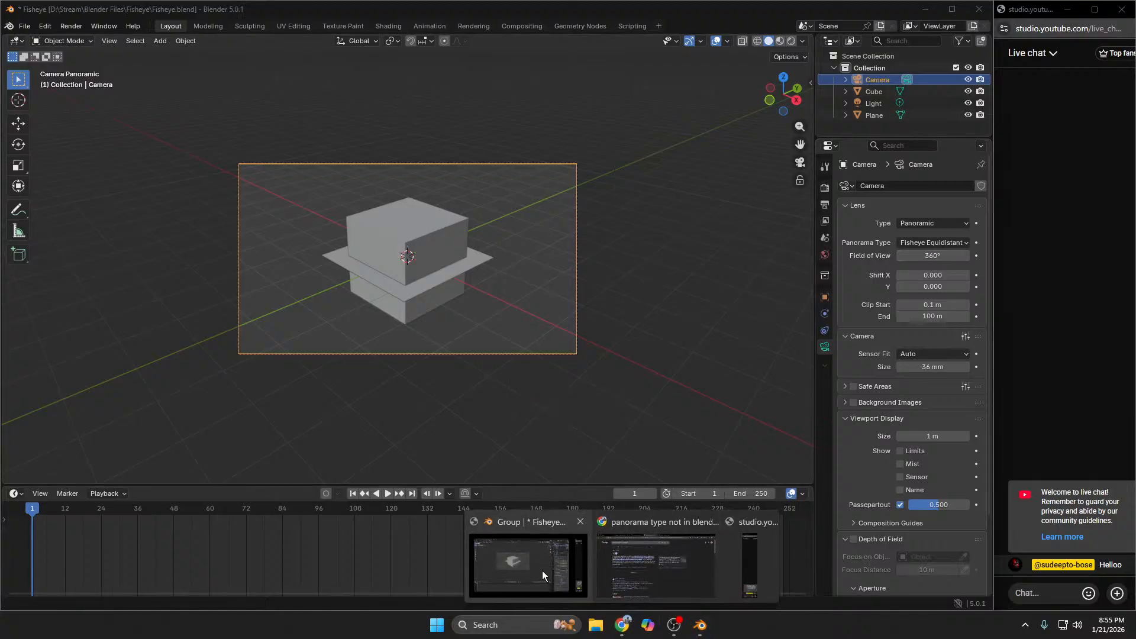
Step: Switch to Chrome, play the "Lens Distortion in Blender: Secret Camera Setting!" video and pause it on the fisheye camera settings
{"action": "left_click", "coordinate": [542, 569]}
{"action": "mouse_move", "coordinate": [622, 625]}
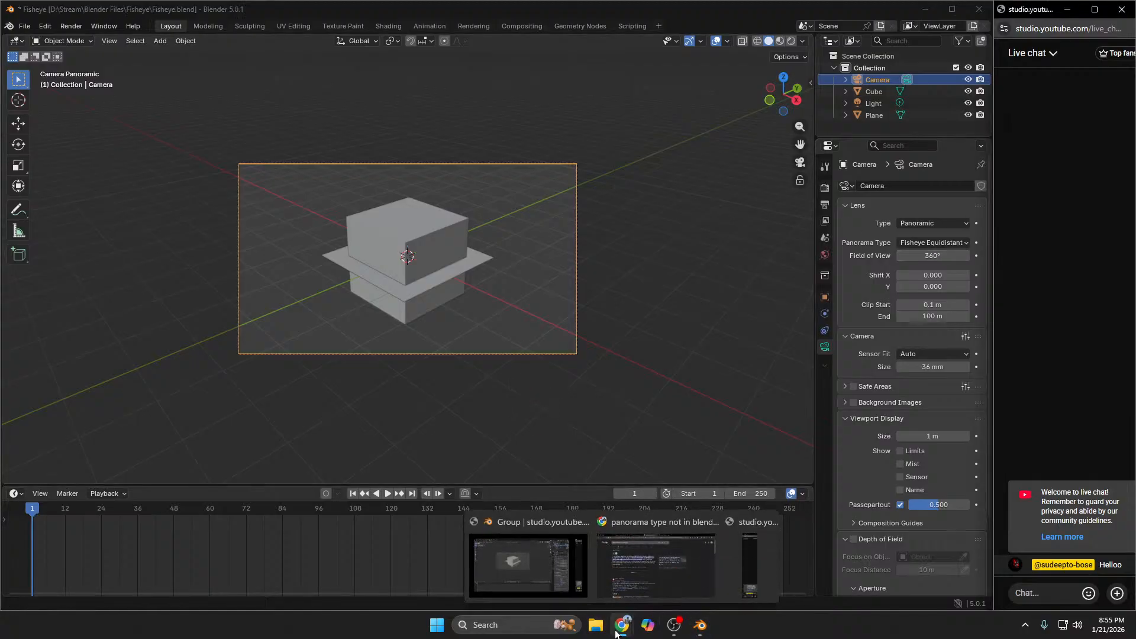
{"action": "left_click", "coordinate": [689, 573]}
{"action": "left_click", "coordinate": [352, 10]}
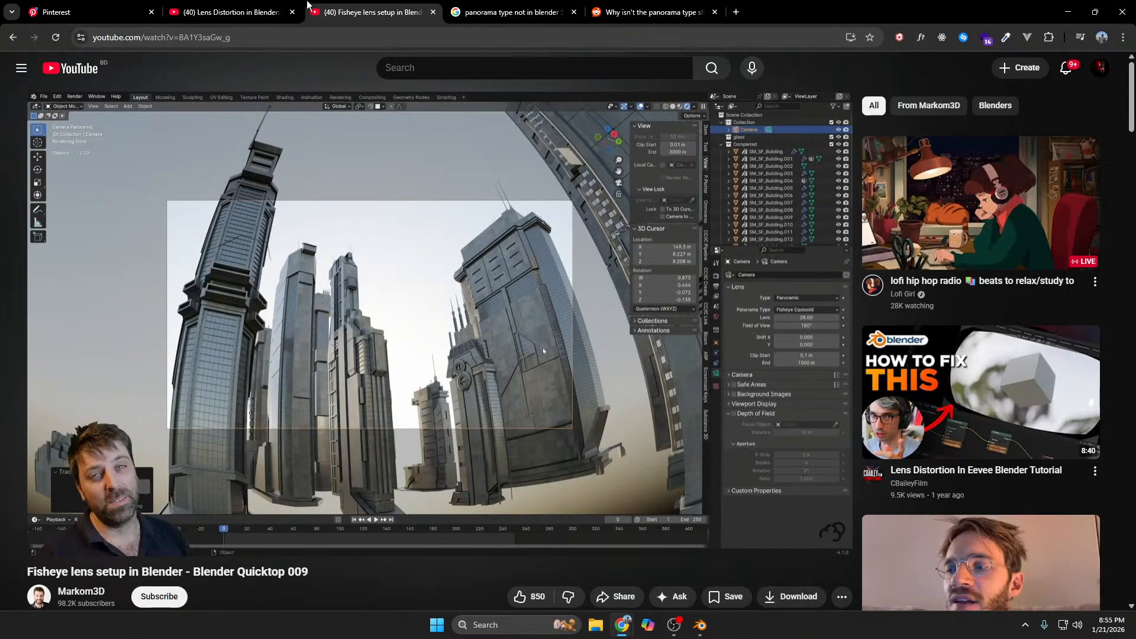
{"action": "left_click", "coordinate": [299, 8]}
{"action": "left_click", "coordinate": [482, 276]}
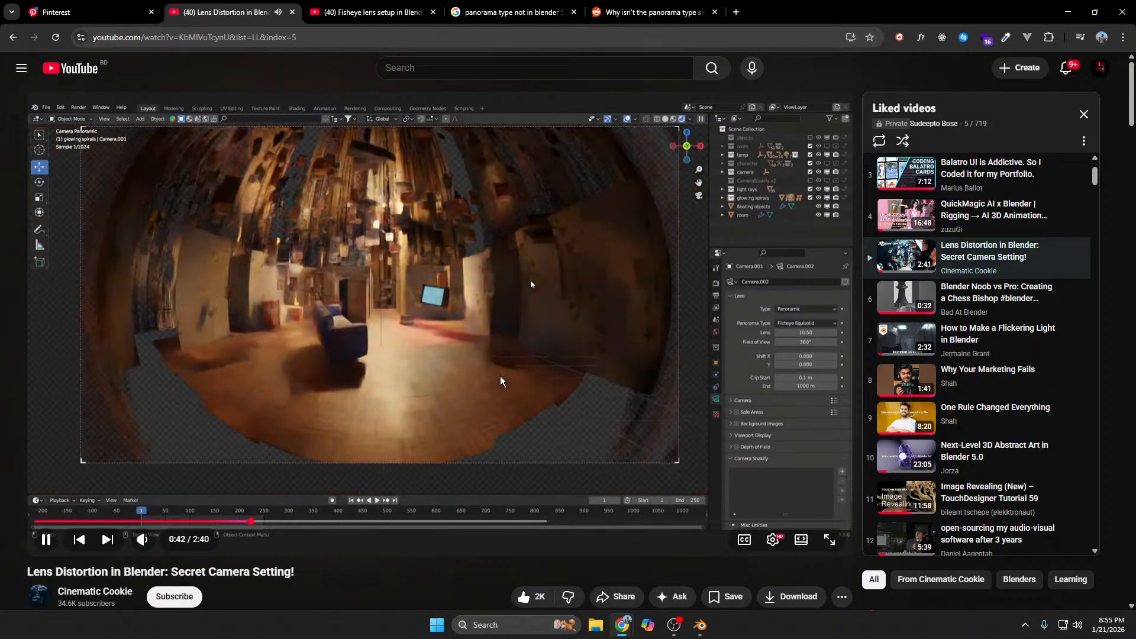
{"action": "left_click", "coordinate": [500, 380]}
Step: Return to Blender, select the camera, shift it slightly and move it along its local Z axis closer to the cube
{"action": "mouse_move", "coordinate": [702, 625]}
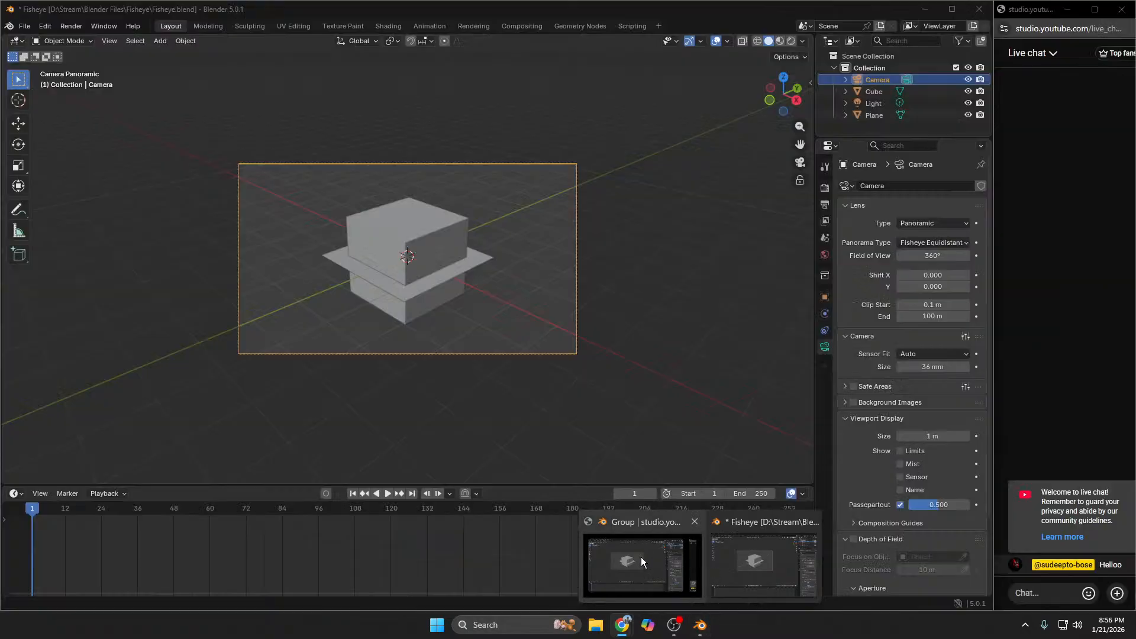
{"action": "left_click", "coordinate": [642, 556]}
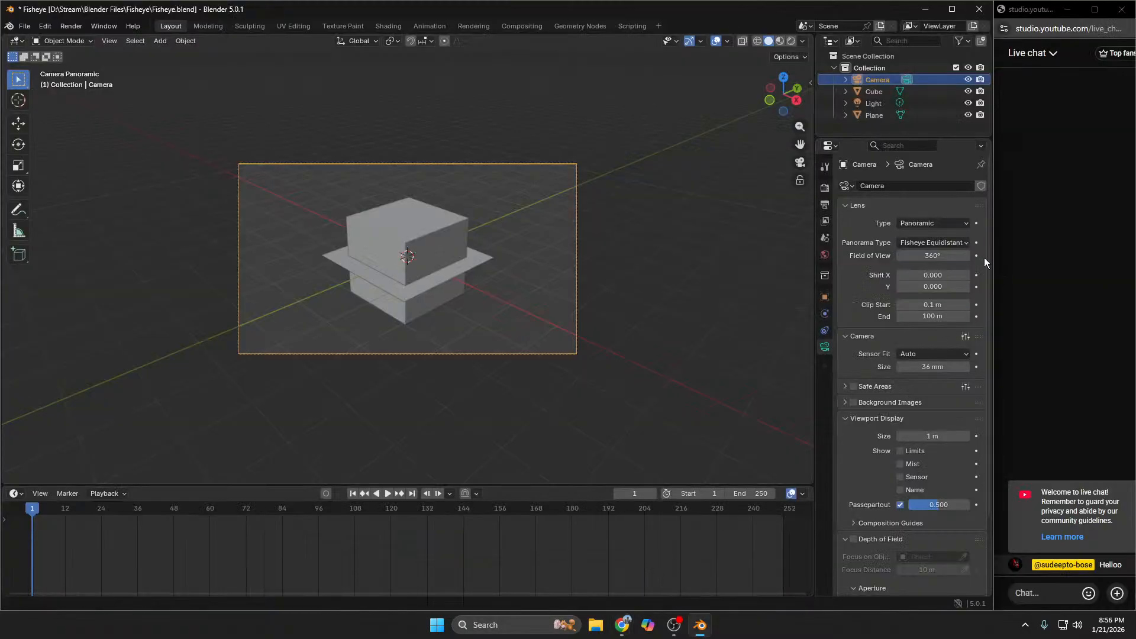
{"action": "left_click", "coordinate": [571, 305]}
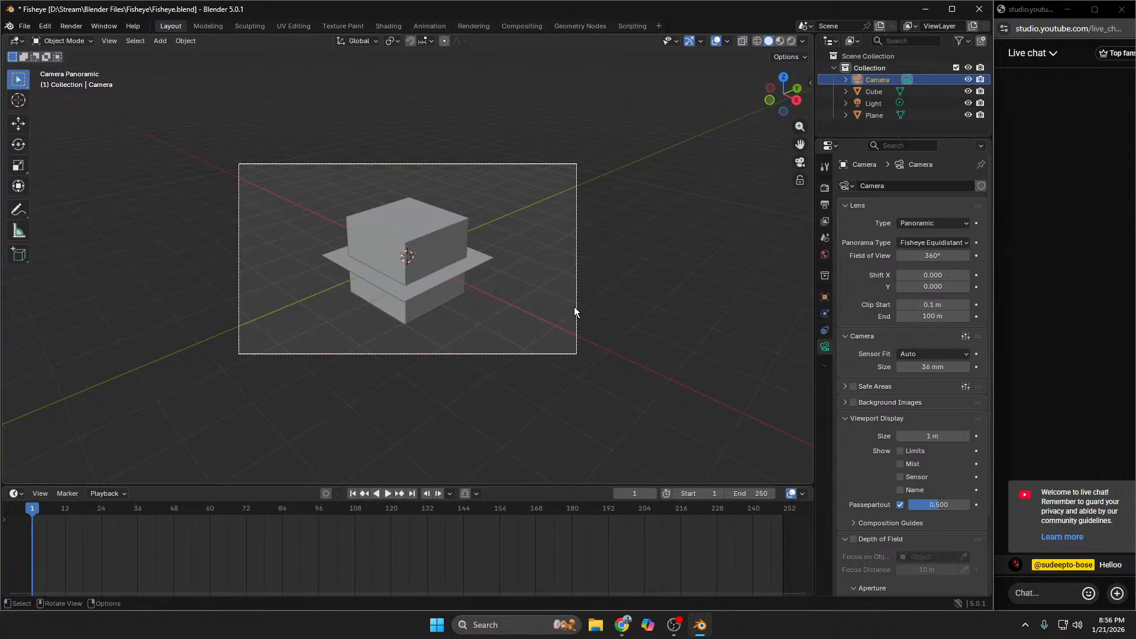
{"action": "key", "text": "g"}
{"action": "left_click", "coordinate": [577, 311]}
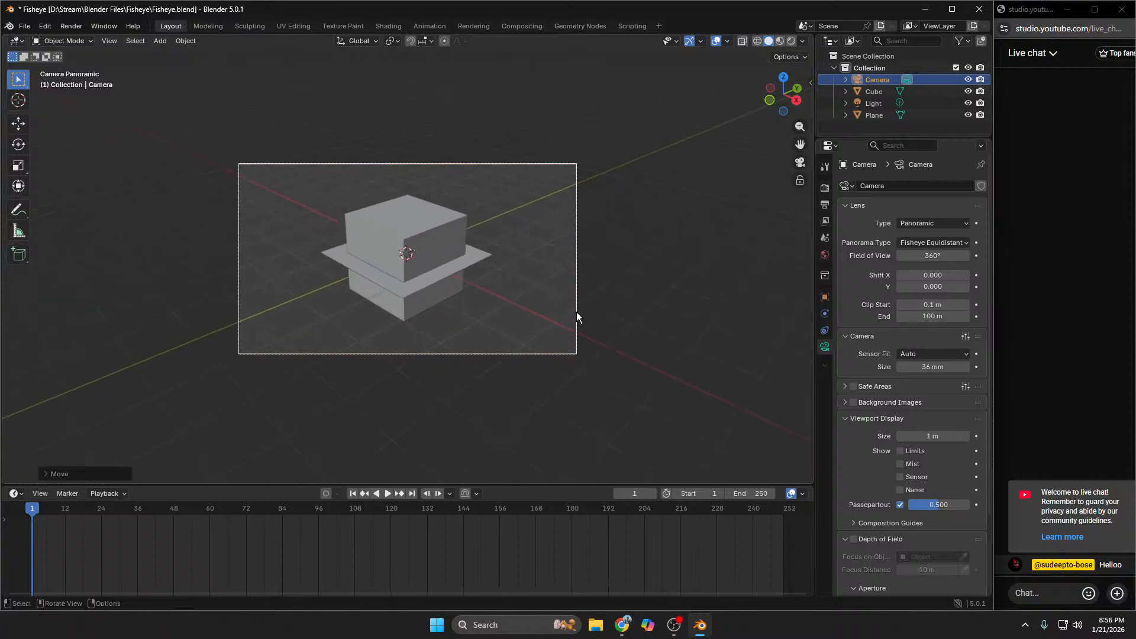
{"action": "key", "text": "z"}
{"action": "key", "text": "Escape"}
{"action": "key", "text": "g"}
{"action": "key", "text": "z"}
{"action": "key", "text": "z"}
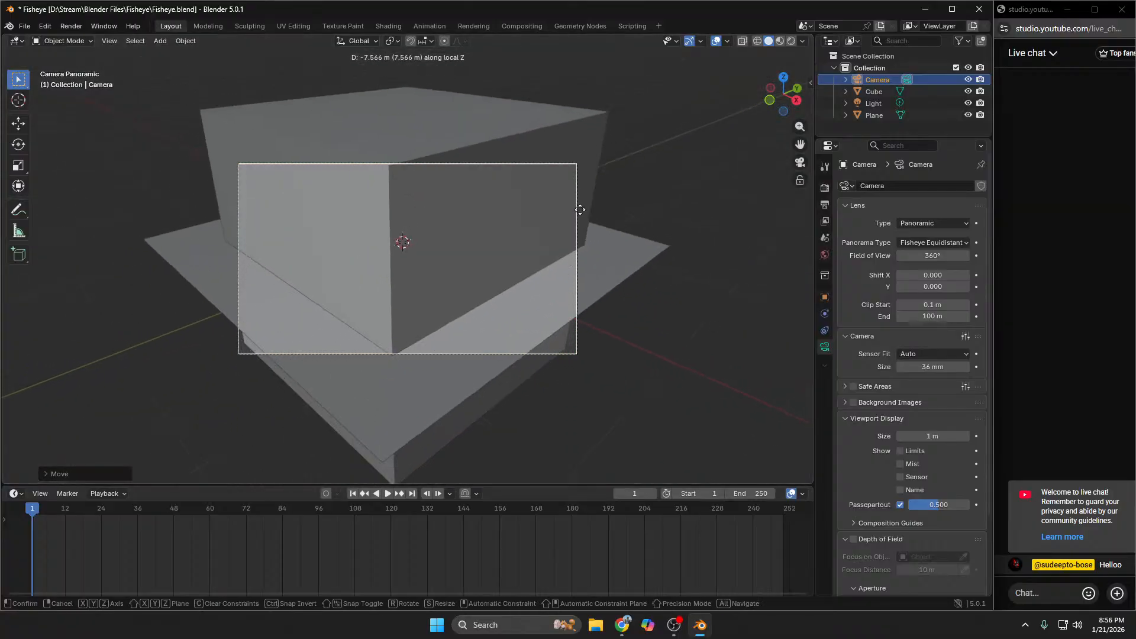
{"action": "left_click", "coordinate": [581, 240]}
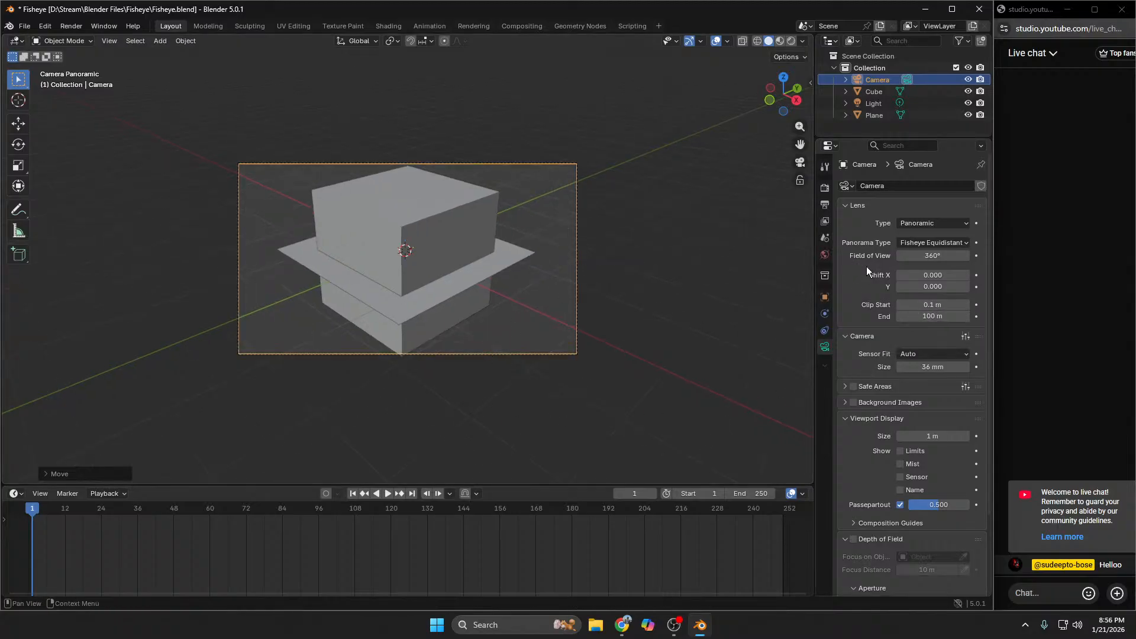
Step: Check the panoramic lens settings in the paused Chrome tutorial against the Blender camera
{"action": "key", "text": "alt+Tab"}
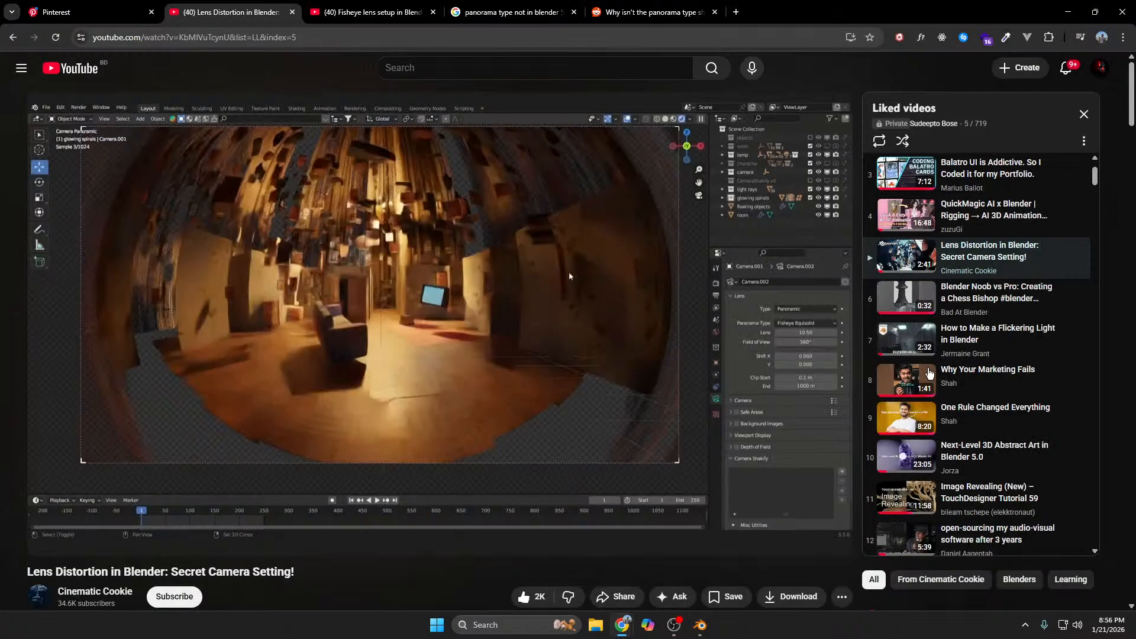
{"action": "mouse_move", "coordinate": [798, 360]}
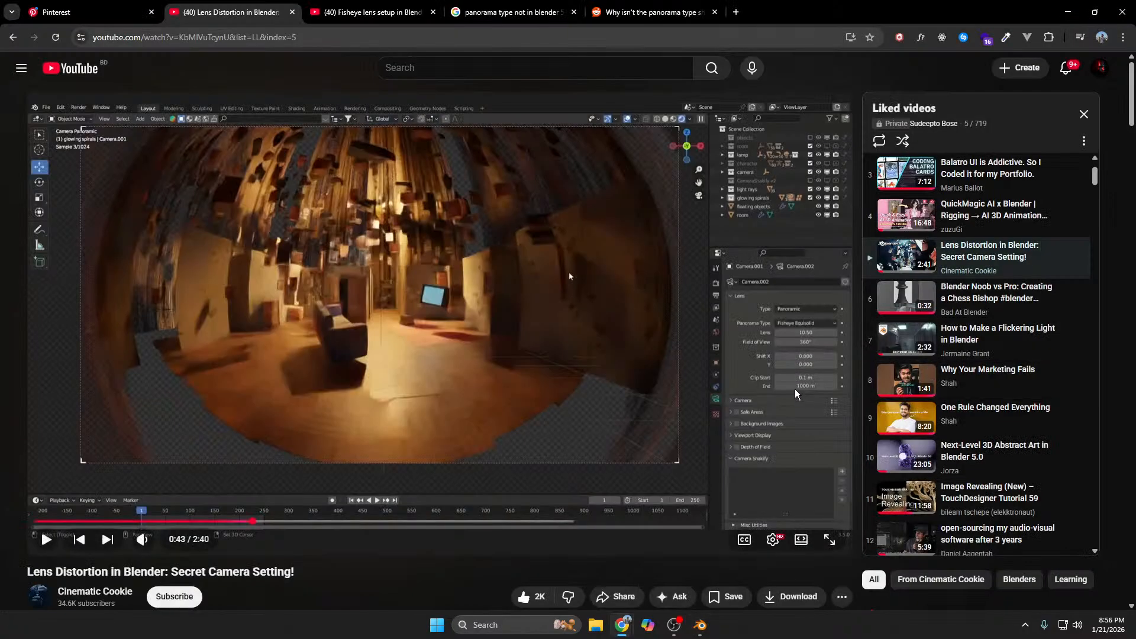
{"action": "key", "text": "alt+Tab"}
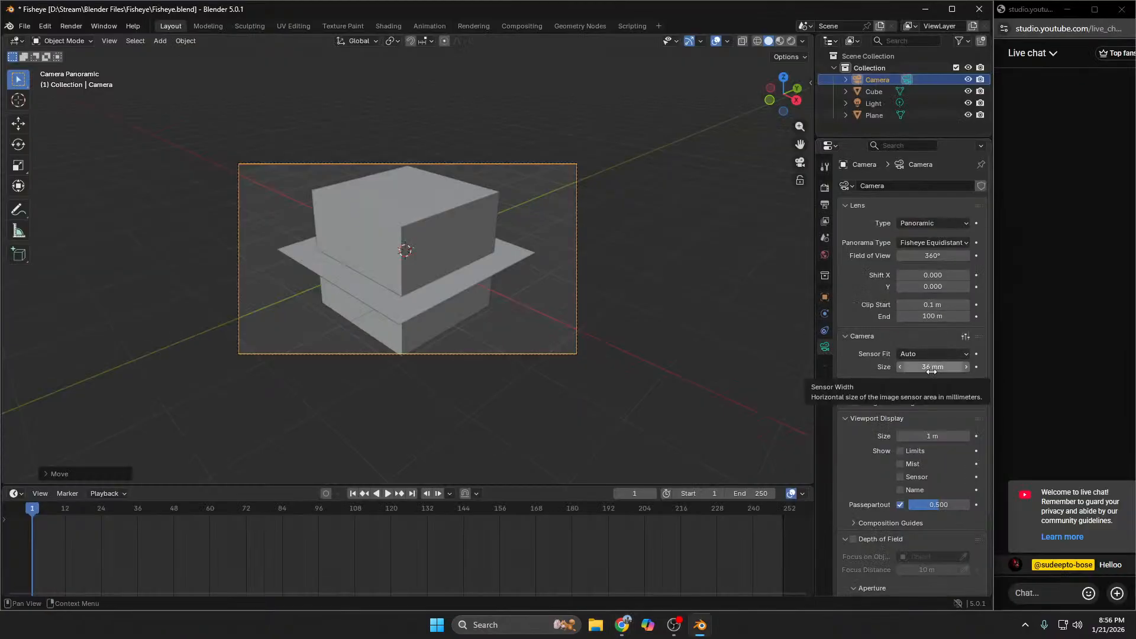
Step: Set the panoramic camera's sensor size to 10.5 mm
{"action": "key", "text": "alt+Tab"}
{"action": "key", "text": "alt+Tab"}
{"action": "left_click", "coordinate": [933, 371]}
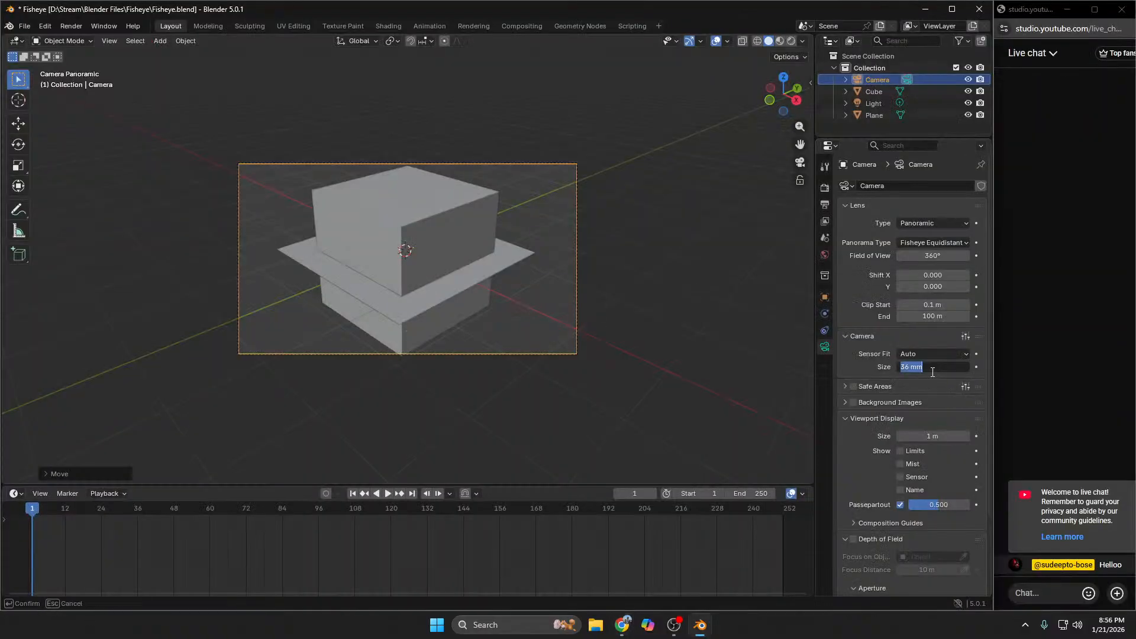
{"action": "left_click", "coordinate": [946, 371]}
{"action": "type", "text": "10.5"}
{"action": "key", "text": "Return"}
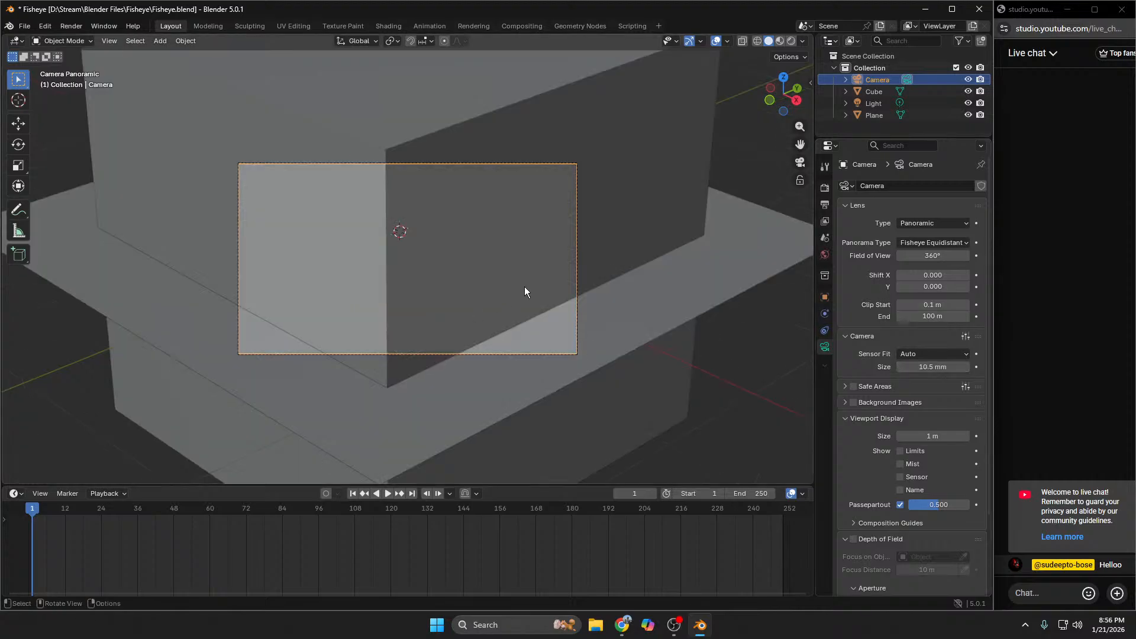
Step: Move the camera back along its local Z axis until the cube and plane fit inside the frame
{"action": "scroll", "coordinate": [512, 317], "scroll_direction": "down", "scroll_amount": 4}
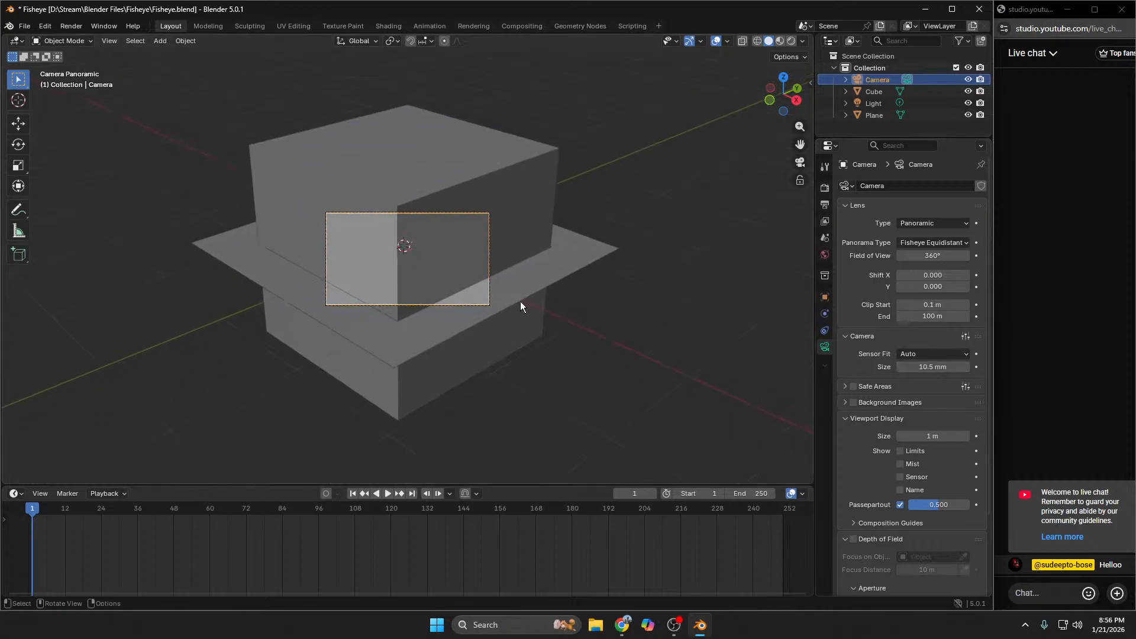
{"action": "key", "text": "g"}
{"action": "key", "text": "z"}
{"action": "key", "text": "z"}
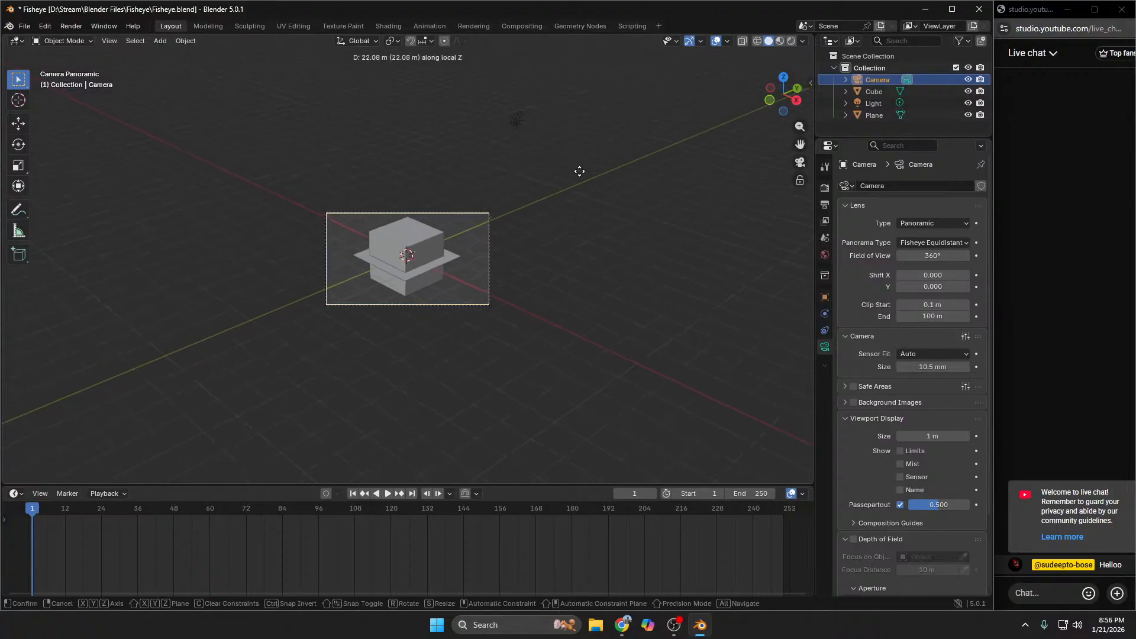
{"action": "left_click", "coordinate": [516, 193]}
{"action": "key", "text": "Home"}
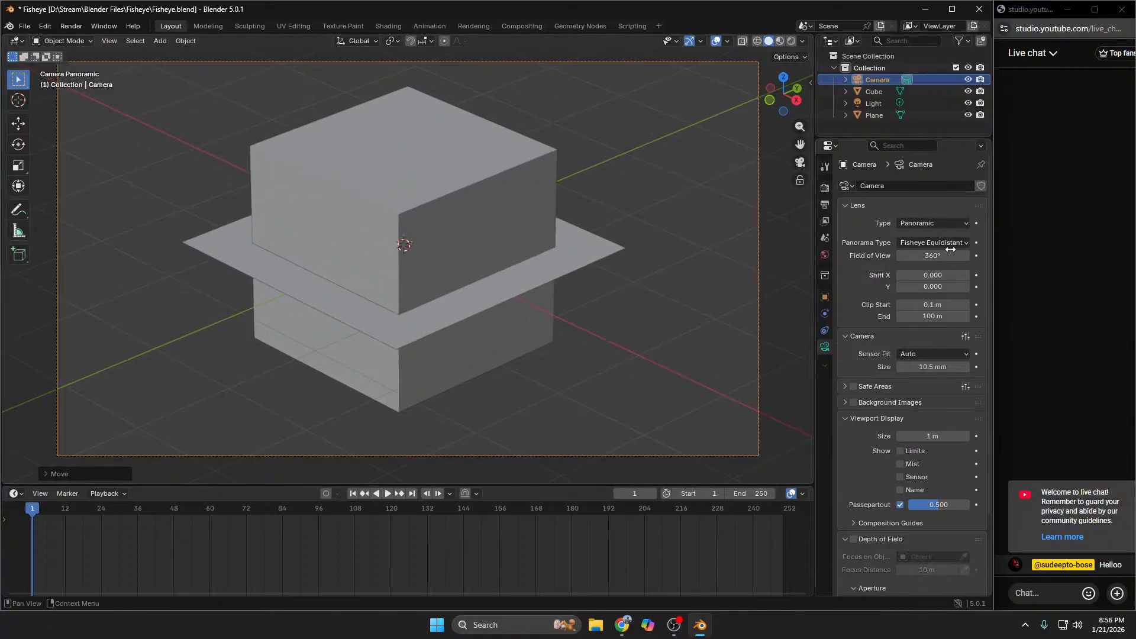
Step: Switch to Chrome, watch the "Fisheye lens setup in Blender" video for its panoramic camera settings, and return to the "Lens Distortion in Blender" tutorial
{"action": "mouse_move", "coordinate": [622, 625]}
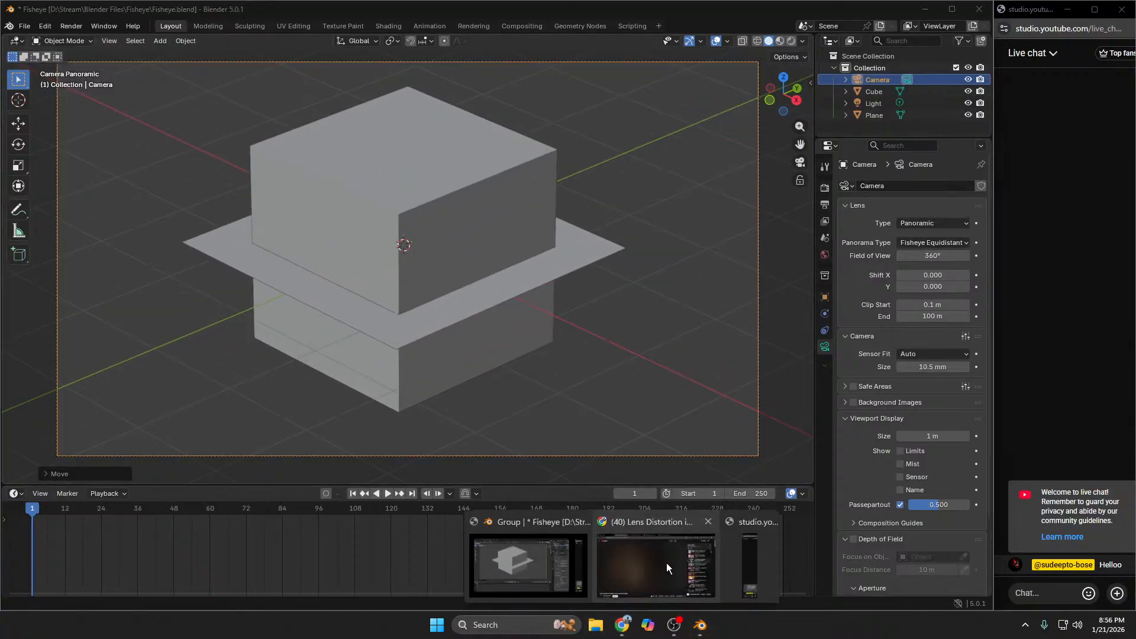
{"action": "mouse_move", "coordinate": [661, 568]}
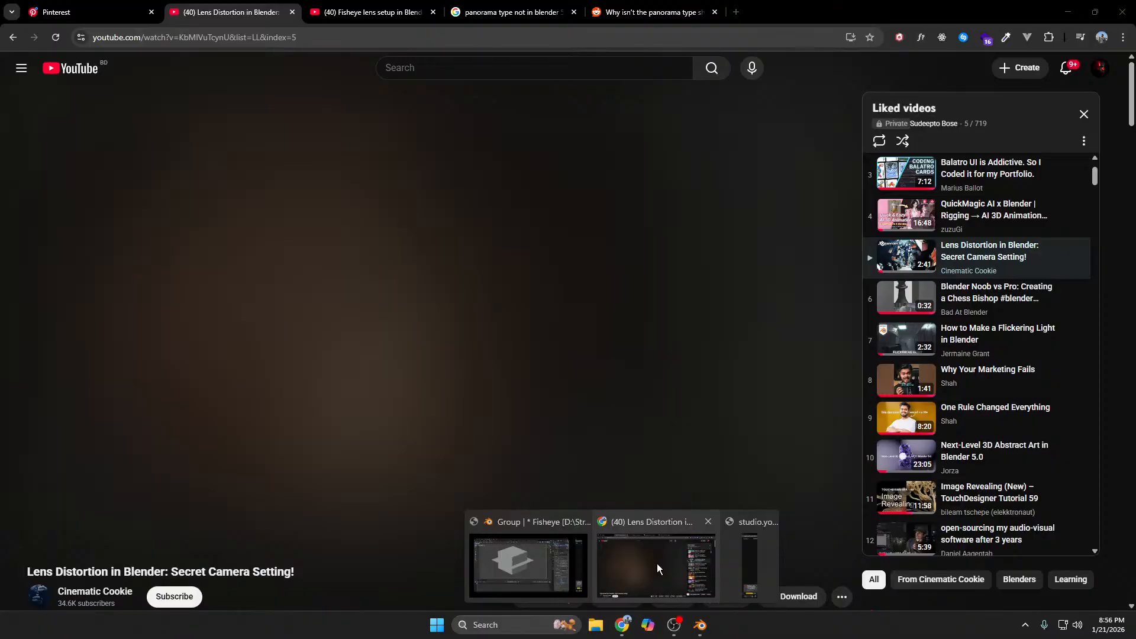
{"action": "left_click", "coordinate": [657, 563]}
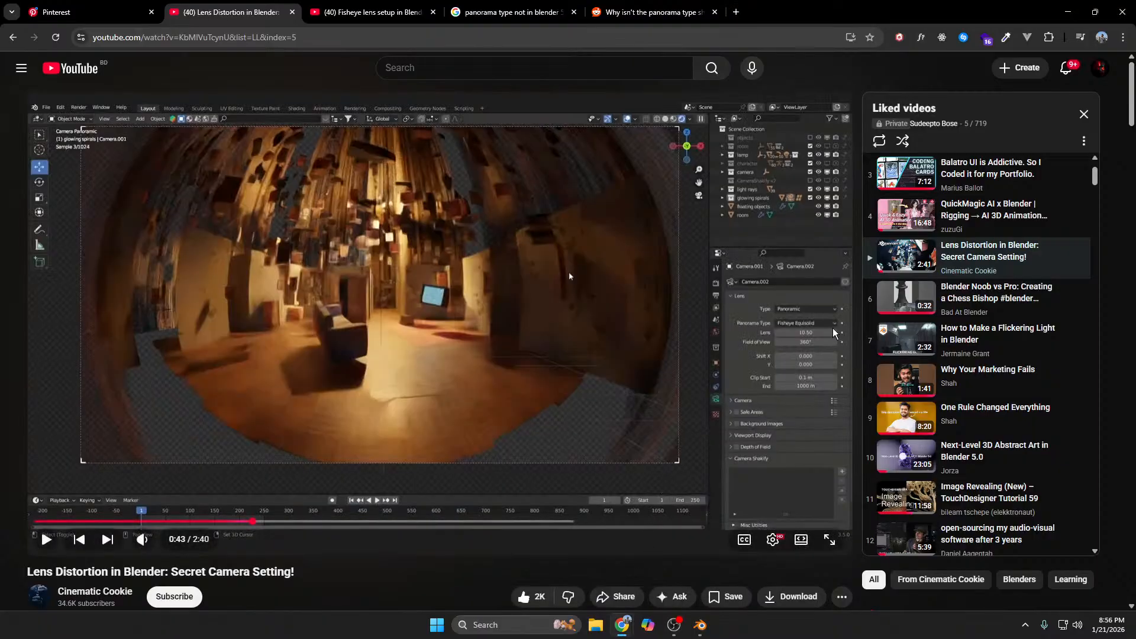
{"action": "left_click", "coordinate": [361, 12]}
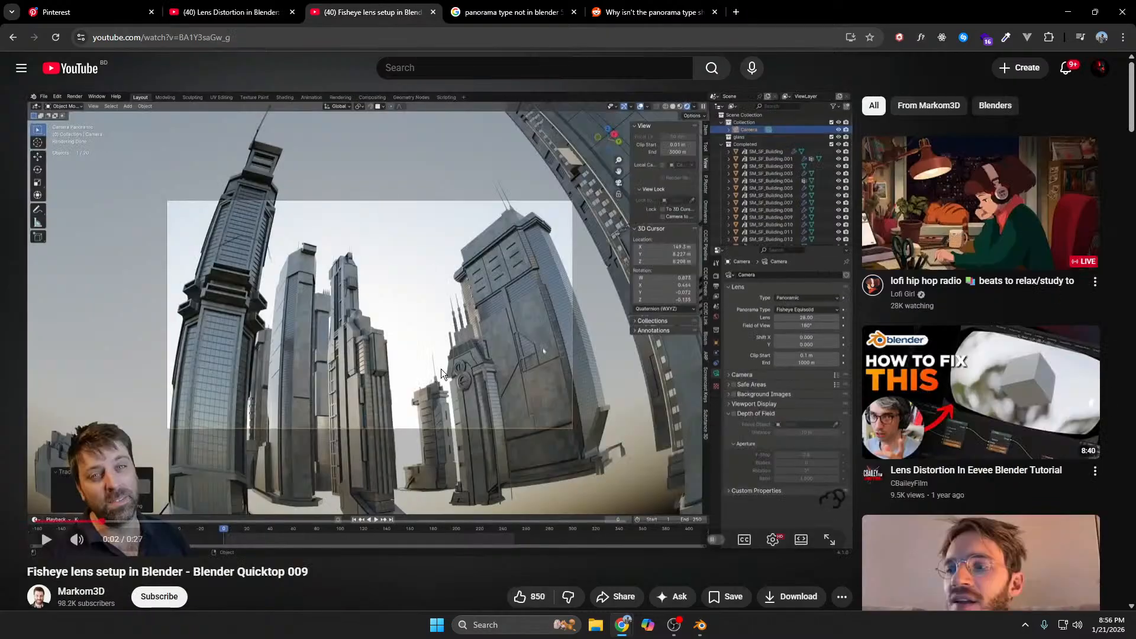
{"action": "left_click", "coordinate": [442, 371]}
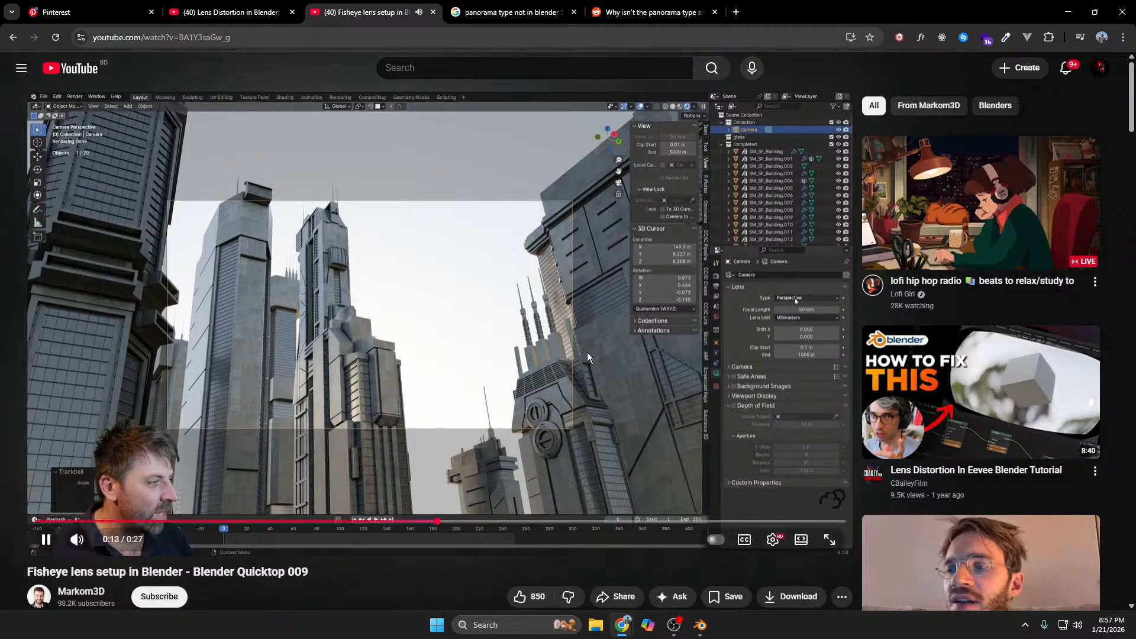
{"action": "left_click_drag", "start_coordinate": [745, 332], "coordinate": [744, 332]}
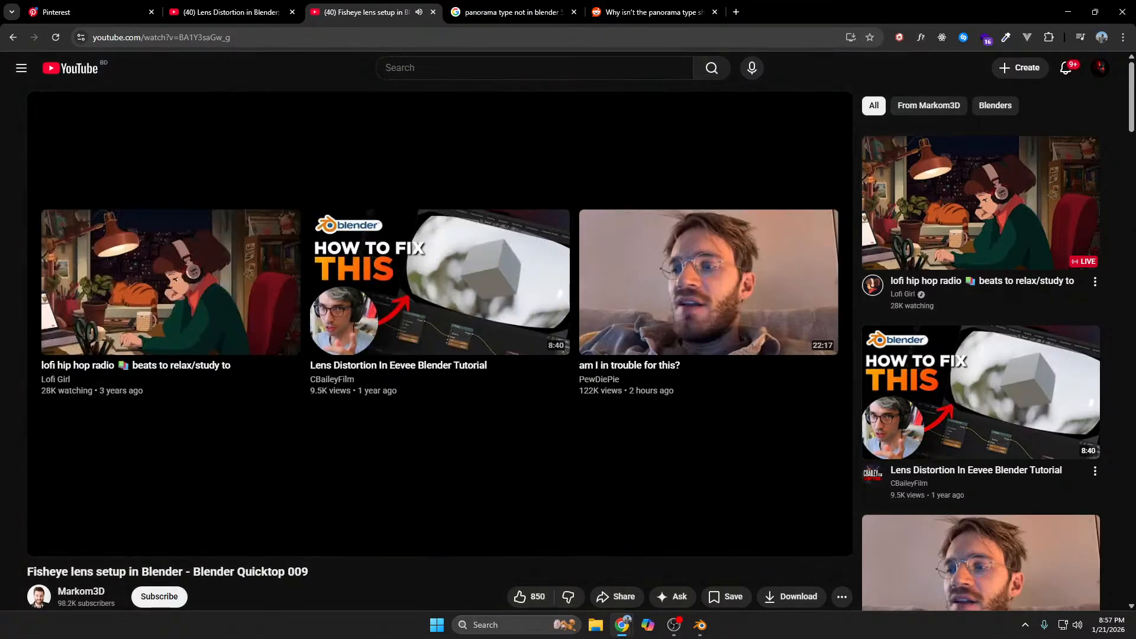
{"action": "left_click", "coordinate": [228, 12]}
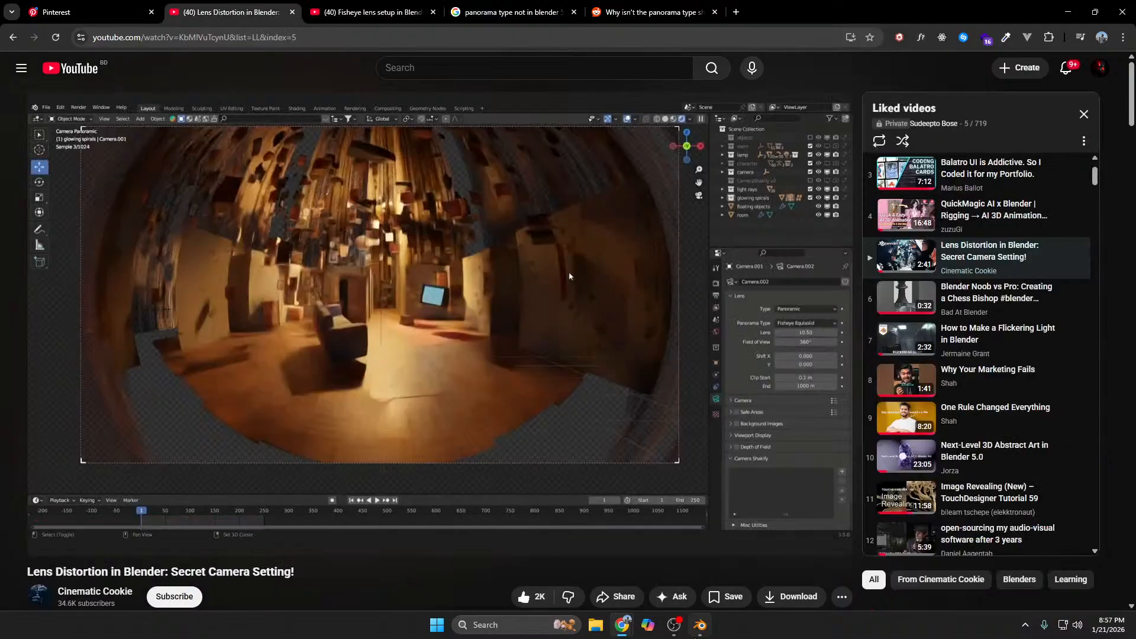
Step: Switch to Blender, try the Fisheye Equisolid panorama type, and undo back to before the sensor size change
{"action": "key", "text": "alt+Tab"}
{"action": "left_click", "coordinate": [950, 243]}
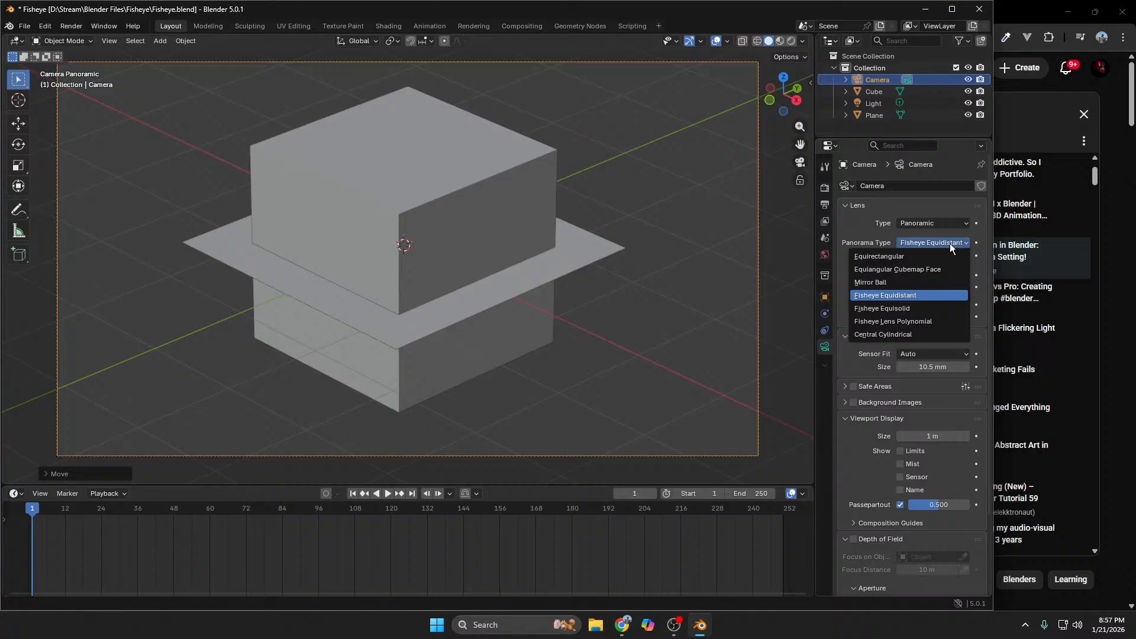
{"action": "left_click", "coordinate": [922, 305]}
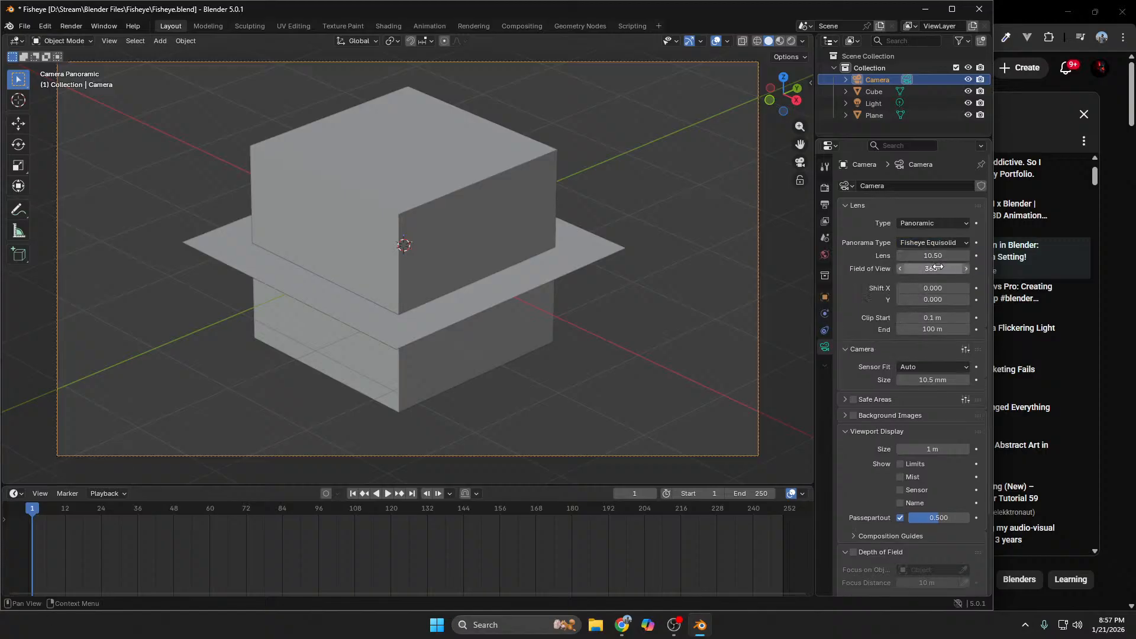
{"action": "left_click_drag", "start_coordinate": [938, 268], "coordinate": [941, 267]}
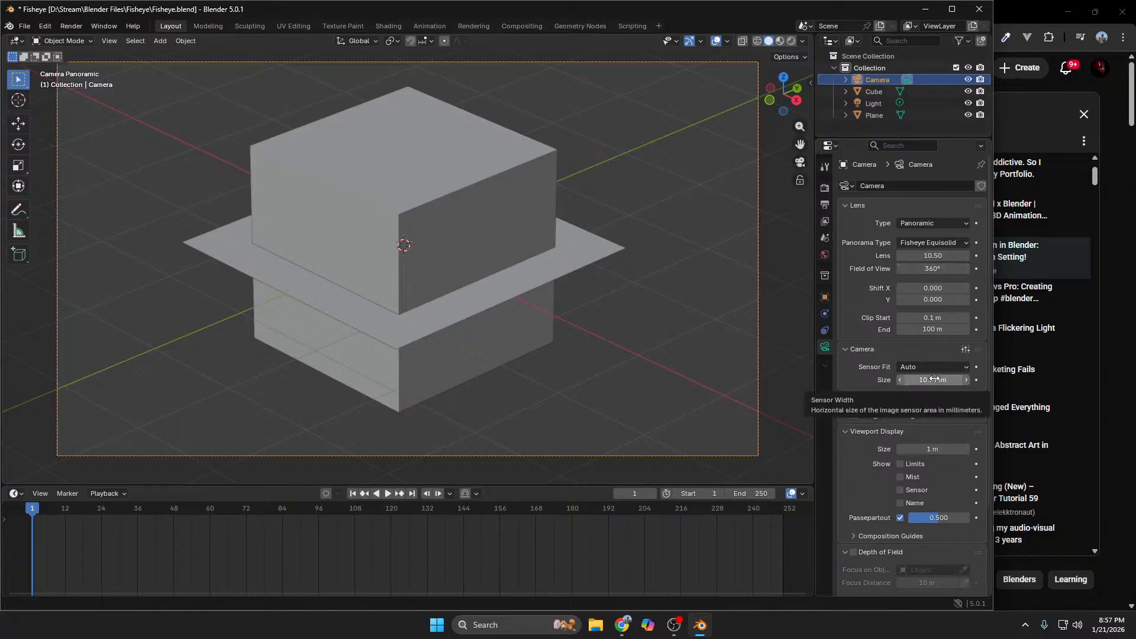
{"action": "scroll", "coordinate": [900, 243], "scroll_direction": "up", "scroll_amount": 1, "text": "ctrl"}
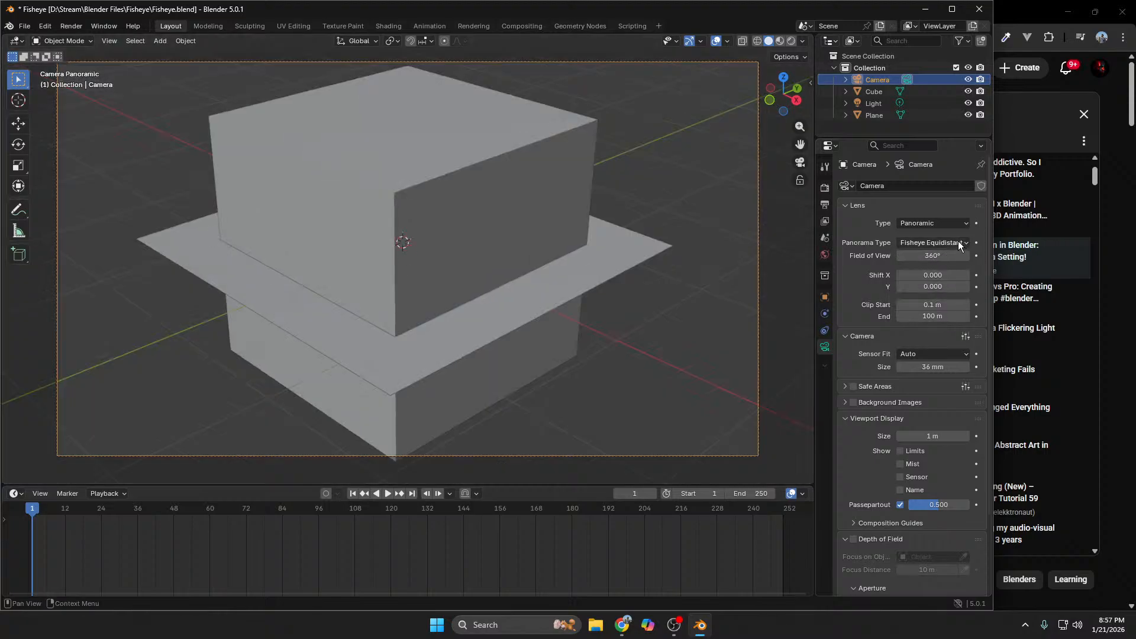
Step: Set the camera's Panorama Type to Fisheye Equisolid
{"action": "left_click", "coordinate": [933, 243]}
{"action": "left_click", "coordinate": [926, 306]}
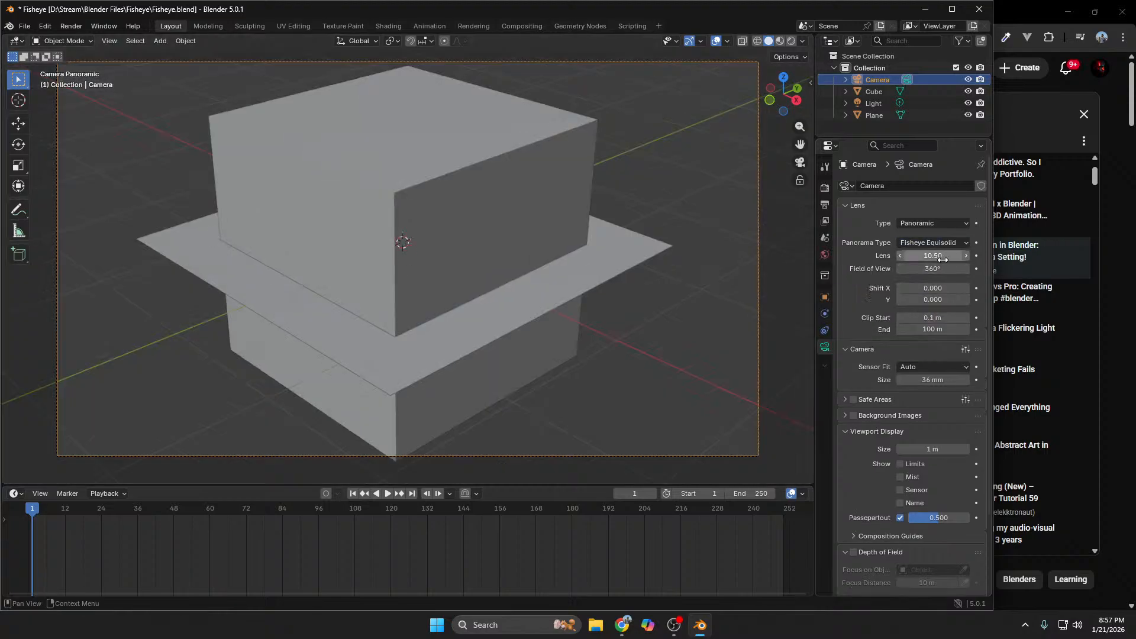
{"action": "scroll", "coordinate": [656, 397], "scroll_direction": "down", "scroll_amount": 3}
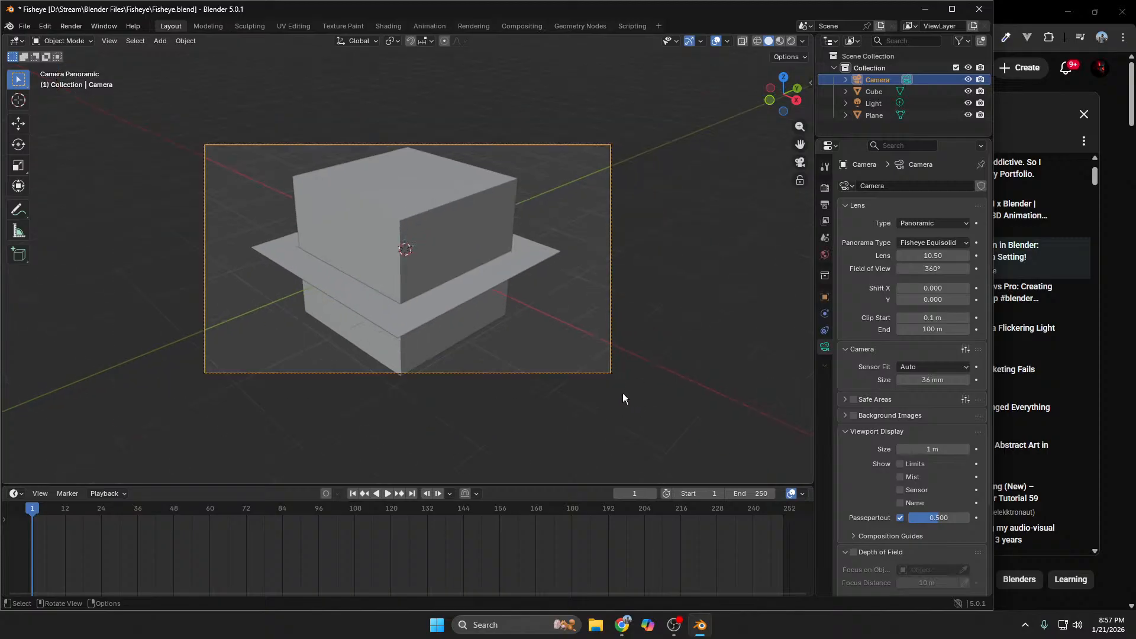
Step: Switch to Chrome and play the lens distortion tutorial to see how the Fisheye Equisolid lens value is adjusted
{"action": "mouse_move", "coordinate": [622, 625]}
{"action": "left_click", "coordinate": [674, 575]}
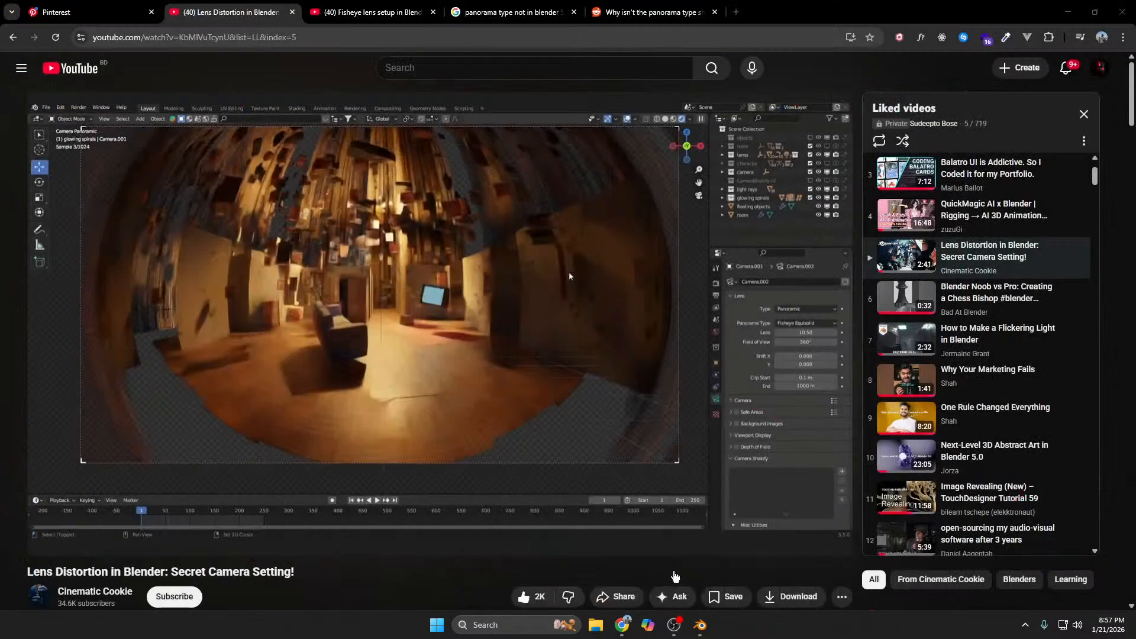
{"action": "left_click", "coordinate": [404, 262]}
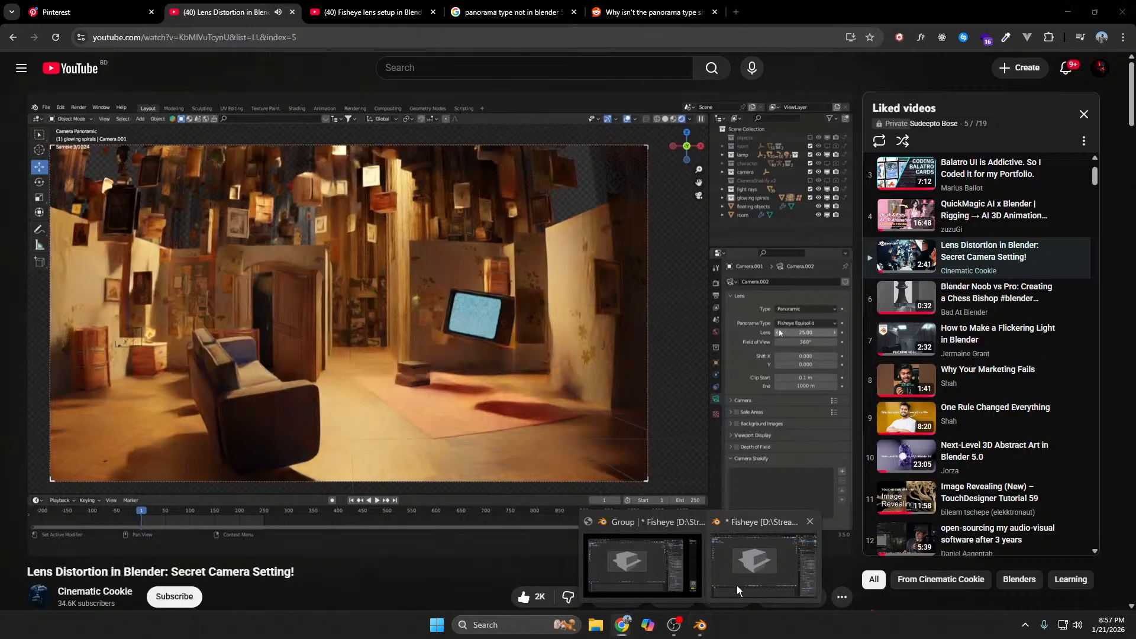
Step: Return to Blender, set the fisheye camera's Lens value to 15, and inspect the scene through the camera
{"action": "left_click", "coordinate": [700, 625]}
{"action": "left_click_drag", "start_coordinate": [940, 254], "coordinate": [945, 254]}
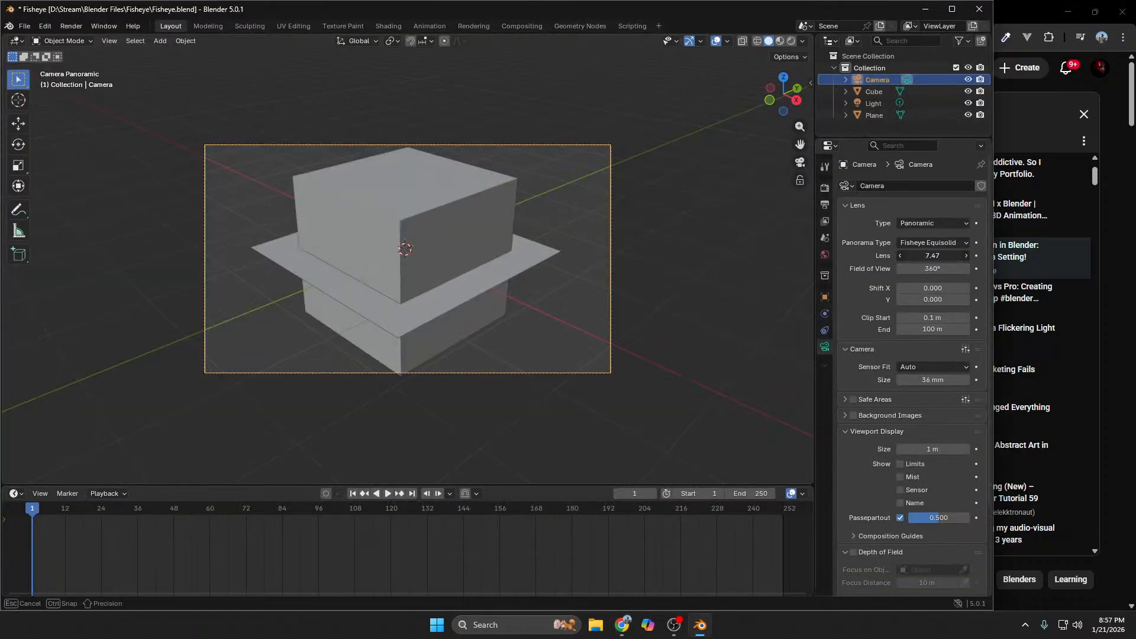
{"action": "left_click_drag", "start_coordinate": [945, 255], "coordinate": [945, 256]}
{"action": "left_click", "coordinate": [597, 423]}
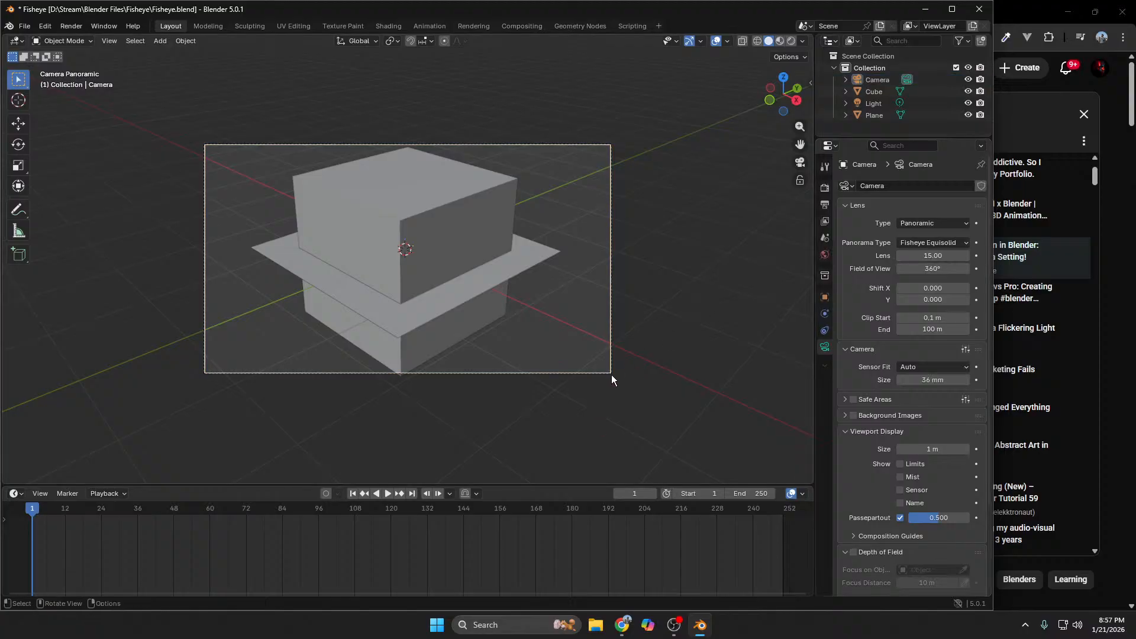
{"action": "scroll", "coordinate": [631, 377], "scroll_direction": "down", "scroll_amount": 3}
{"action": "middle_click_drag", "start_coordinate": [630, 372], "coordinate": [701, 341]}
{"action": "key", "text": "KP_0"}
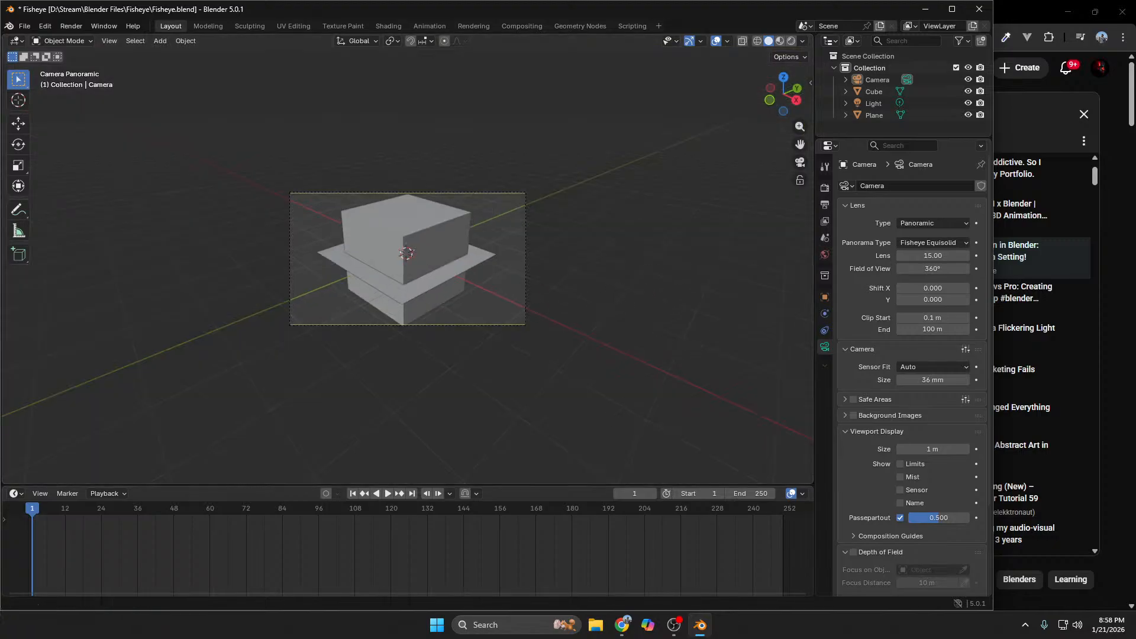
Step: Switch to Chrome, continue the lens distortion tutorial and pause it on the Equirectangular panorama settings
{"action": "mouse_move", "coordinate": [697, 629]}
{"action": "mouse_move", "coordinate": [622, 625]}
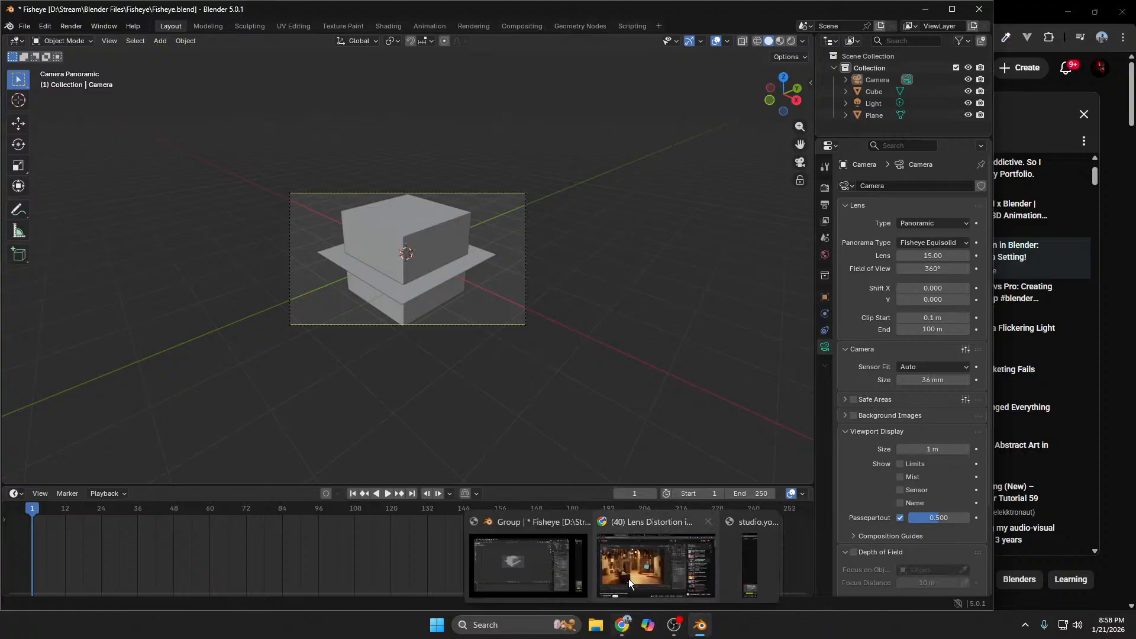
{"action": "left_click", "coordinate": [628, 578]}
{"action": "left_click", "coordinate": [603, 377]}
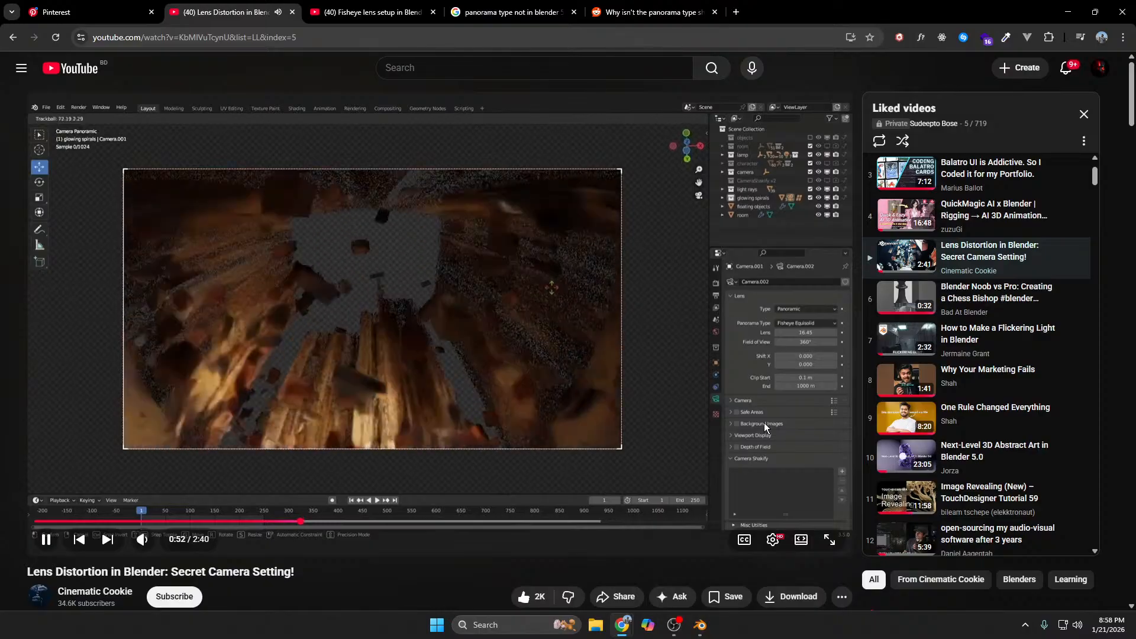
{"action": "left_click_drag", "start_coordinate": [765, 422], "coordinate": [779, 298]}
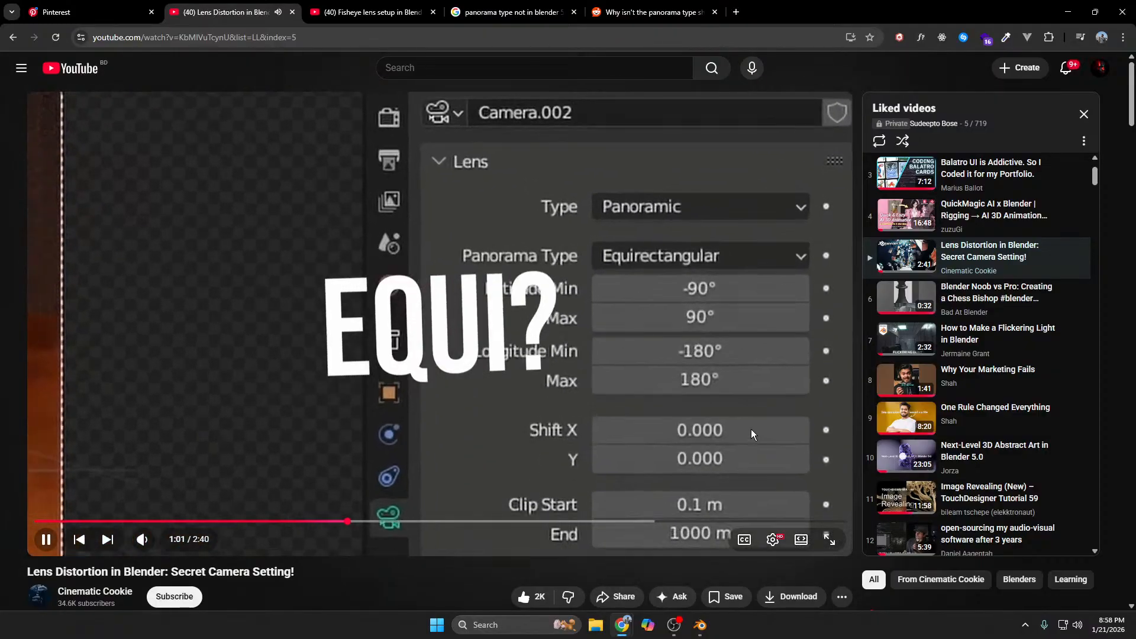
{"action": "left_click", "coordinate": [732, 459]}
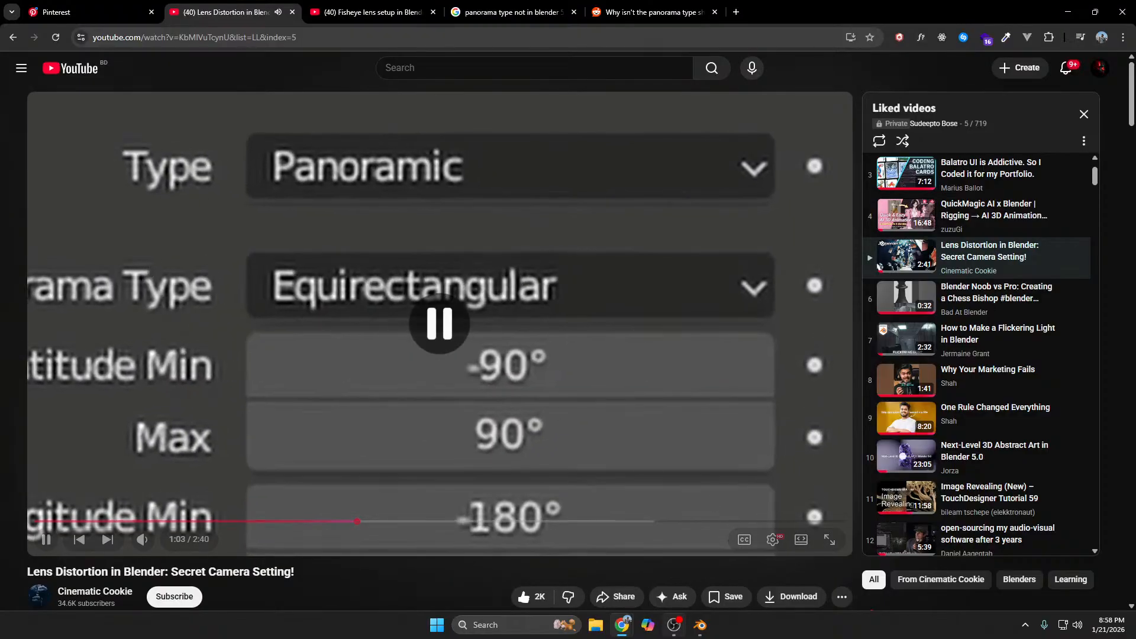
Step: Return to Blender, try the Equirectangular panorama type, and set the camera back to Fisheye Equisolid
{"action": "key", "text": "alt+Tab"}
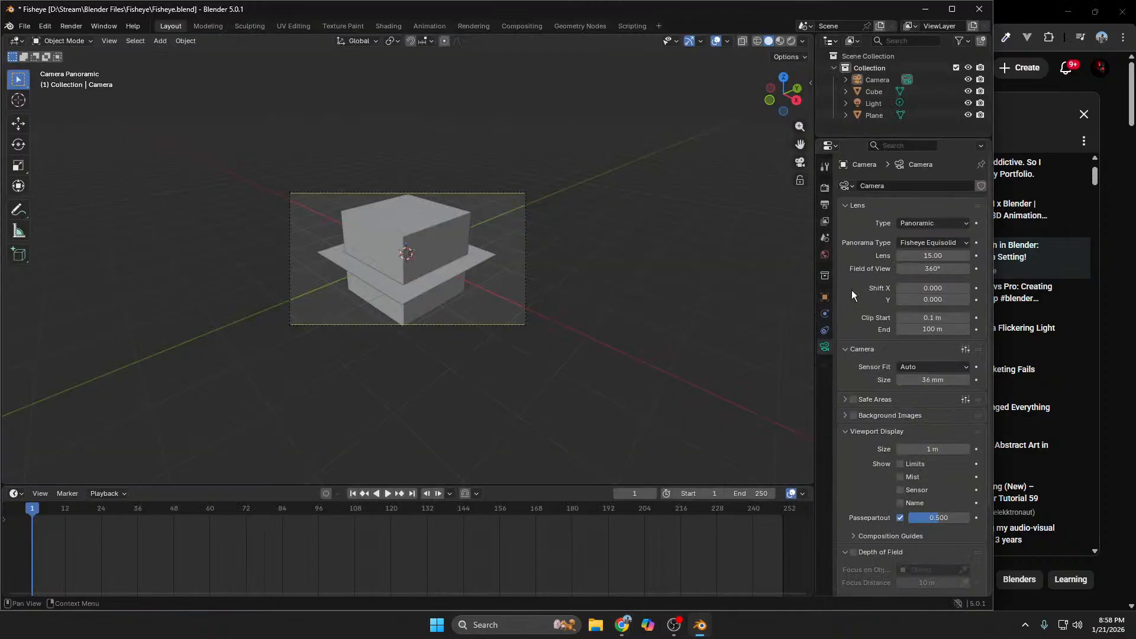
{"action": "left_click", "coordinate": [949, 242]}
{"action": "left_click", "coordinate": [942, 253]}
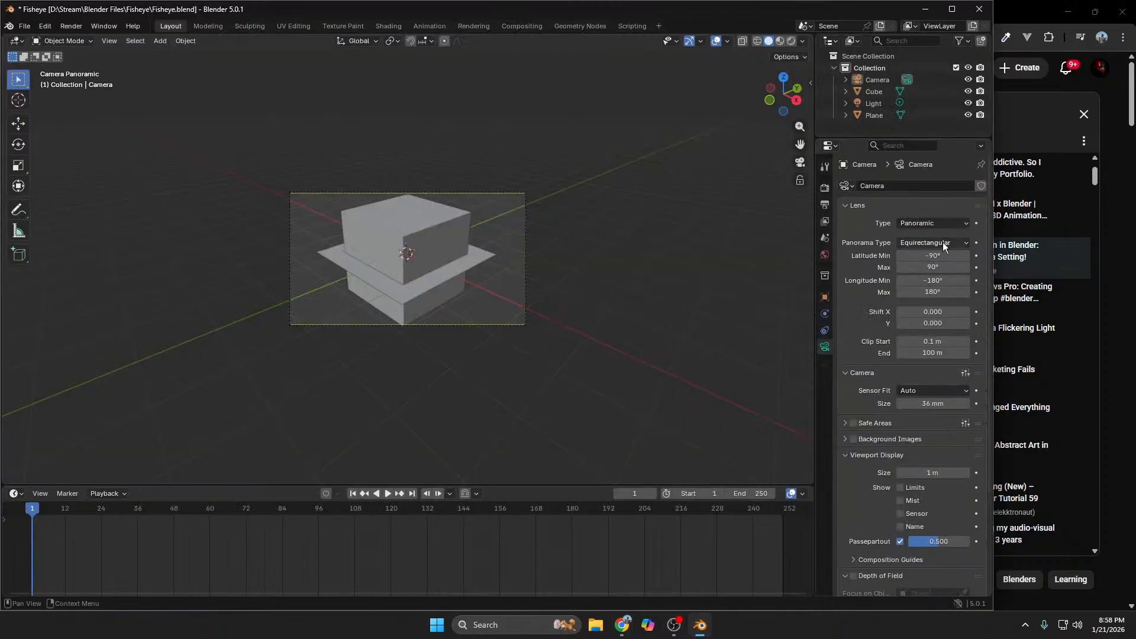
{"action": "left_click", "coordinate": [951, 242]}
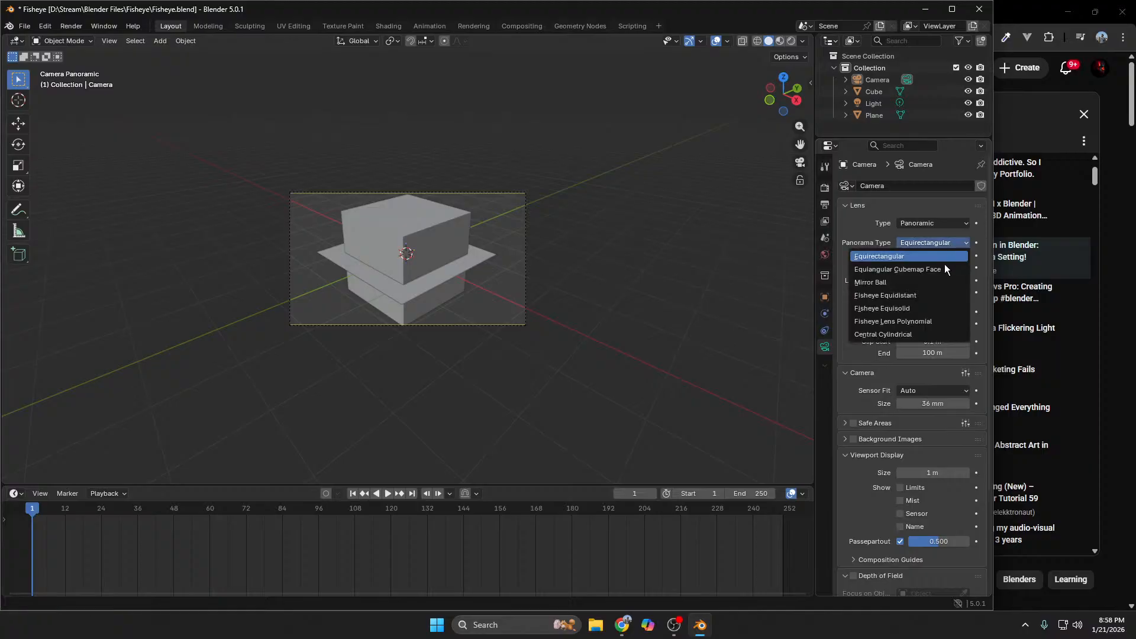
{"action": "left_click", "coordinate": [923, 305]}
Step: Play the Chrome tutorial up to the plane's hair particle settings, pause it there, and switch back to Blender
{"action": "mouse_move", "coordinate": [623, 625]}
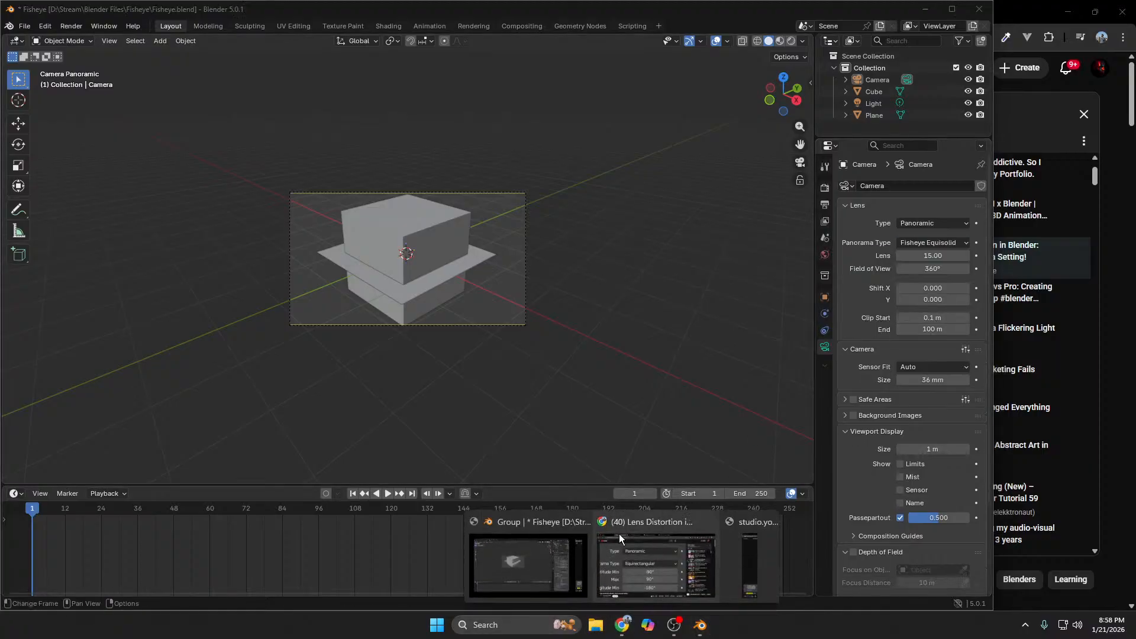
{"action": "left_click", "coordinate": [634, 574]}
{"action": "left_click", "coordinate": [717, 381]}
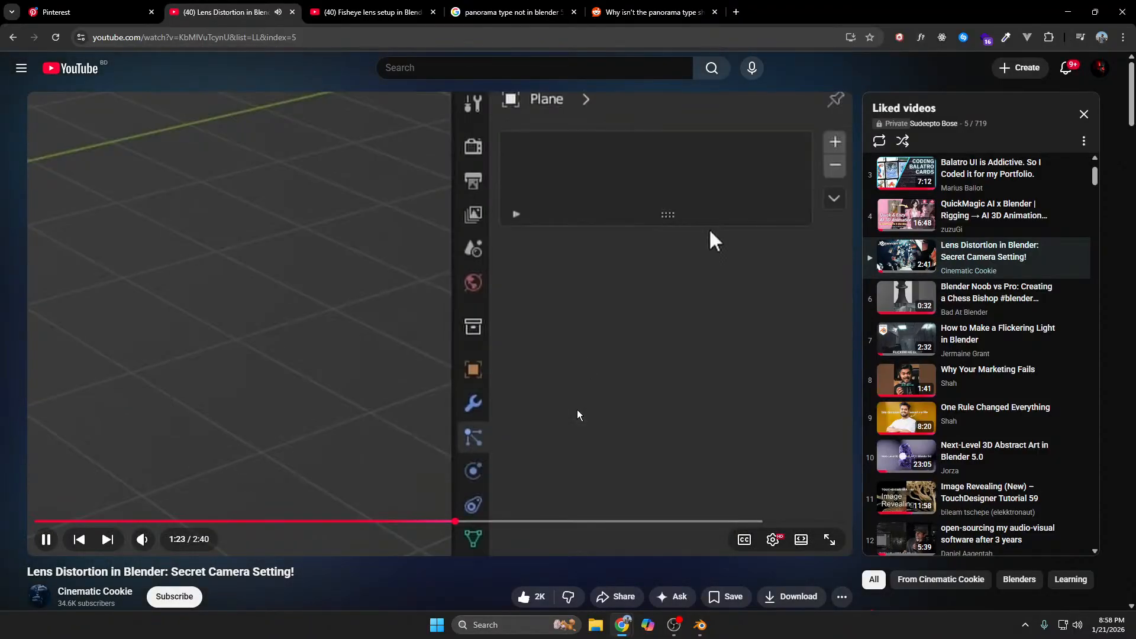
{"action": "left_click", "coordinate": [577, 410]}
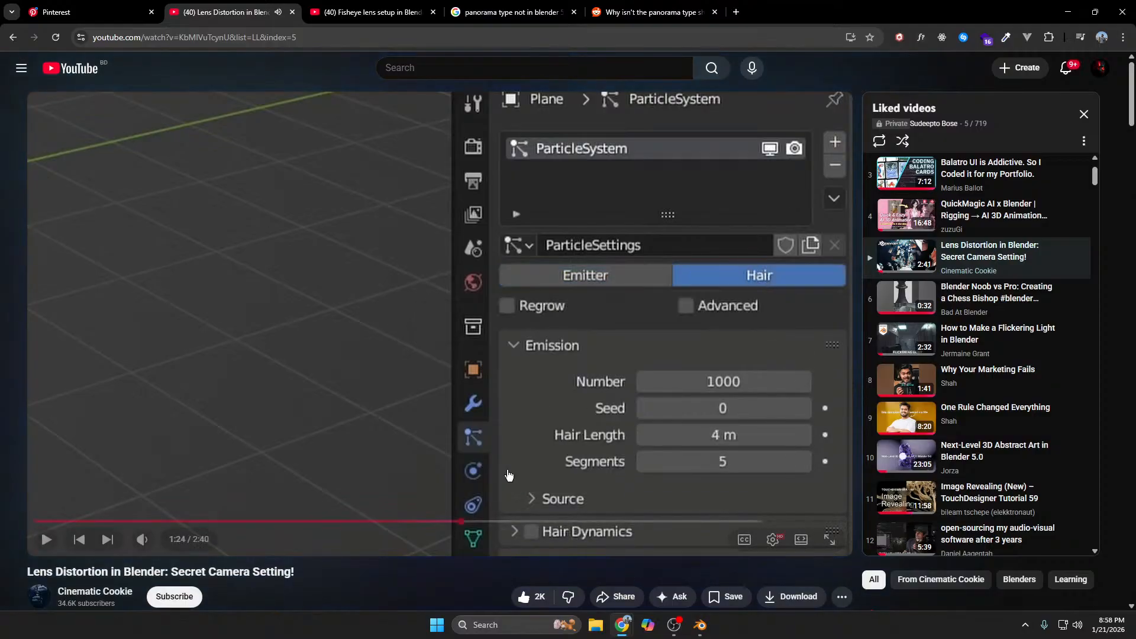
{"action": "left_click", "coordinate": [706, 631]}
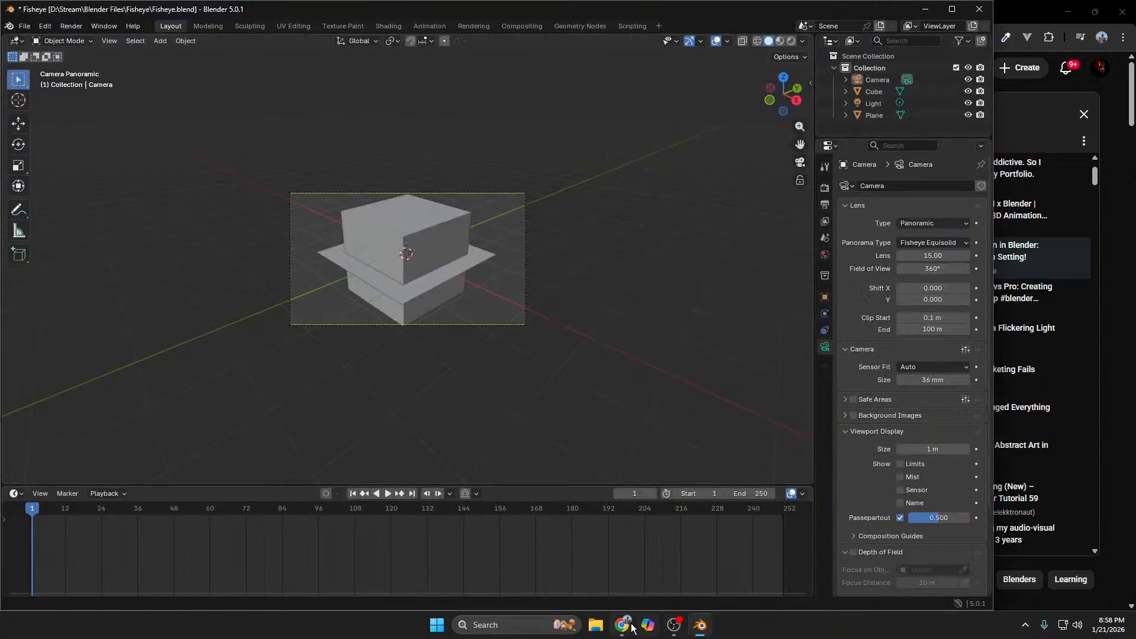
{"action": "mouse_move", "coordinate": [633, 629]}
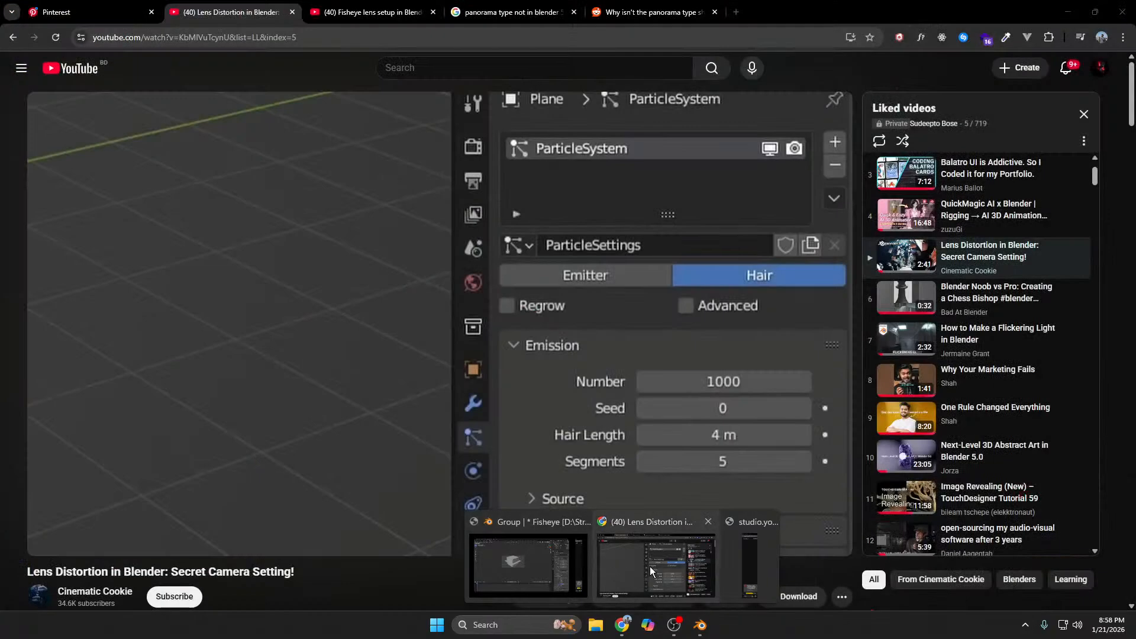
Step: Switch to Chrome and search Pinterest for "fisheye"
{"action": "left_click", "coordinate": [649, 566]}
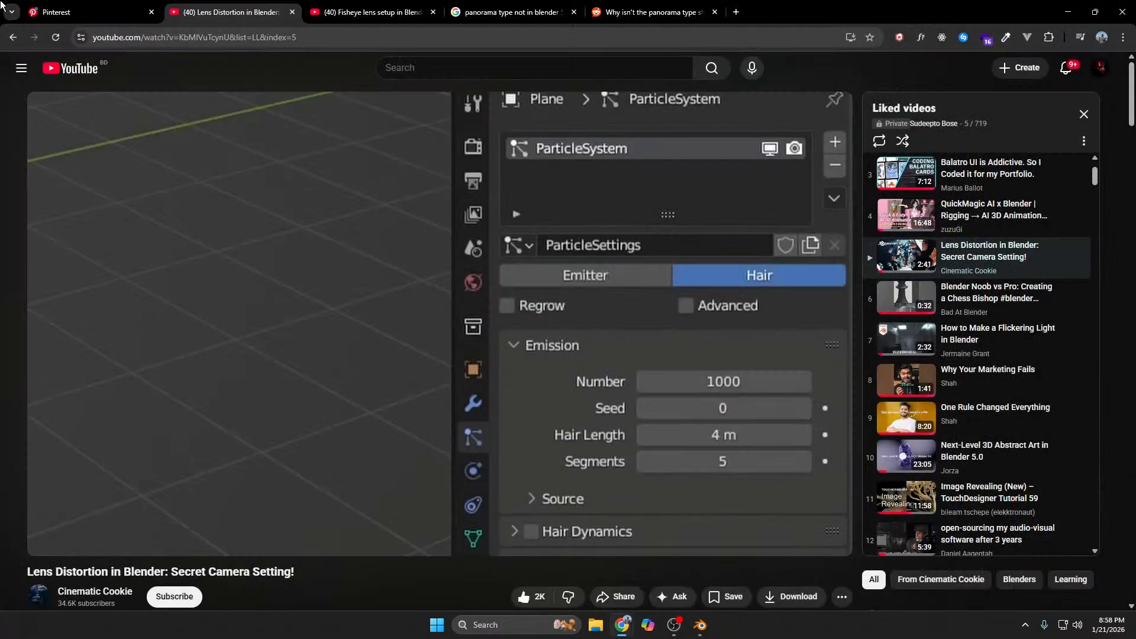
{"action": "left_click", "coordinate": [79, 6]}
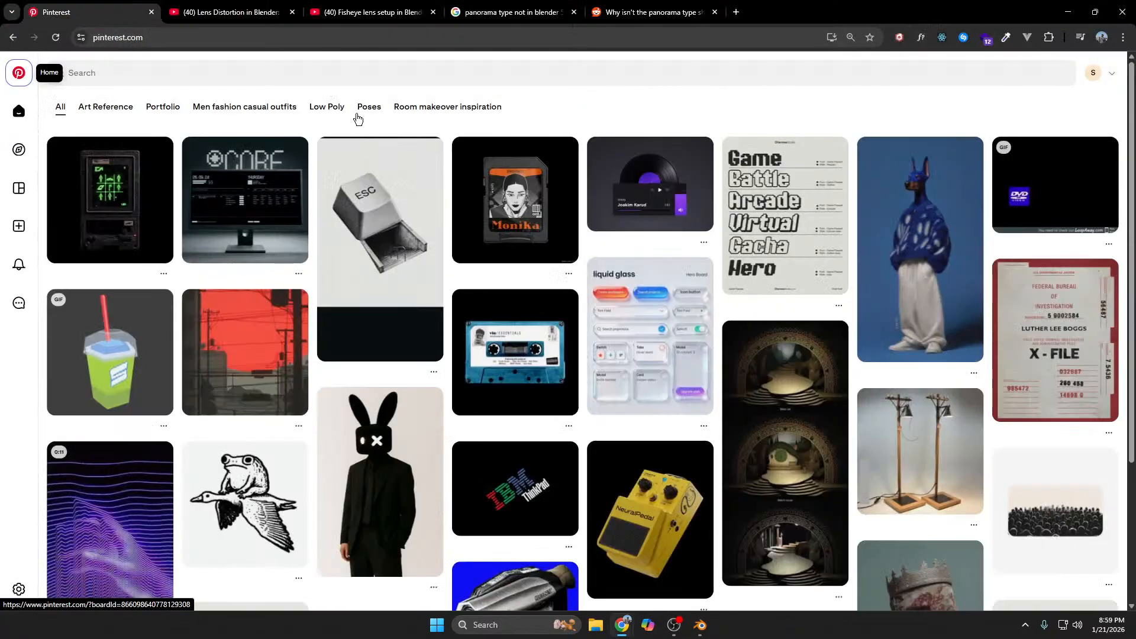
{"action": "left_click", "coordinate": [389, 73]}
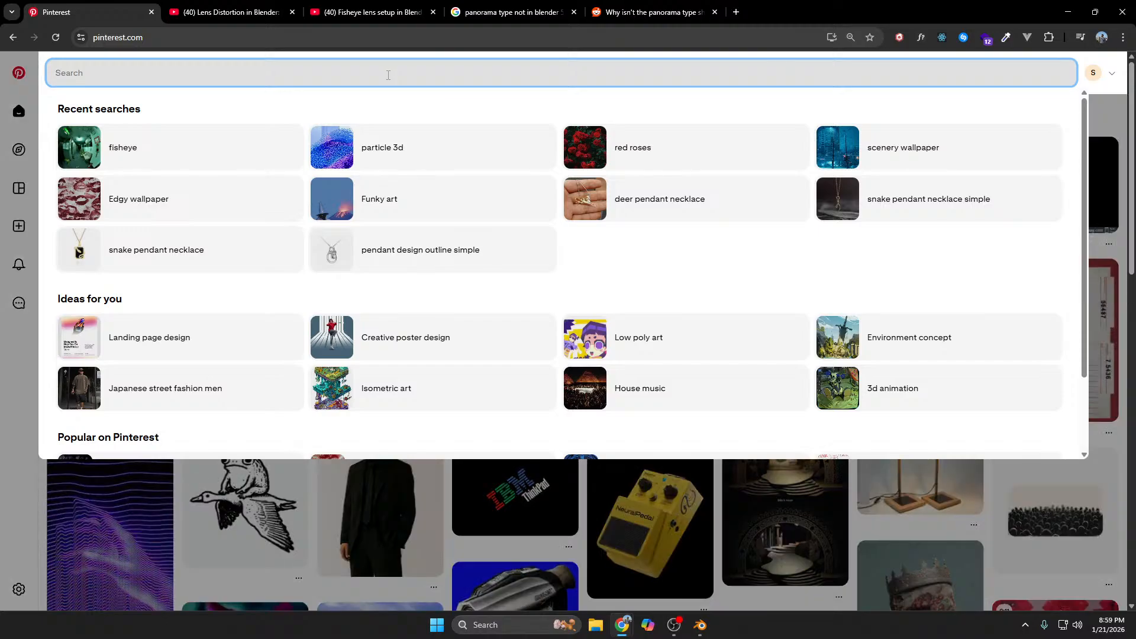
{"action": "type", "text": "fisheye"}
{"action": "key", "text": "Return"}
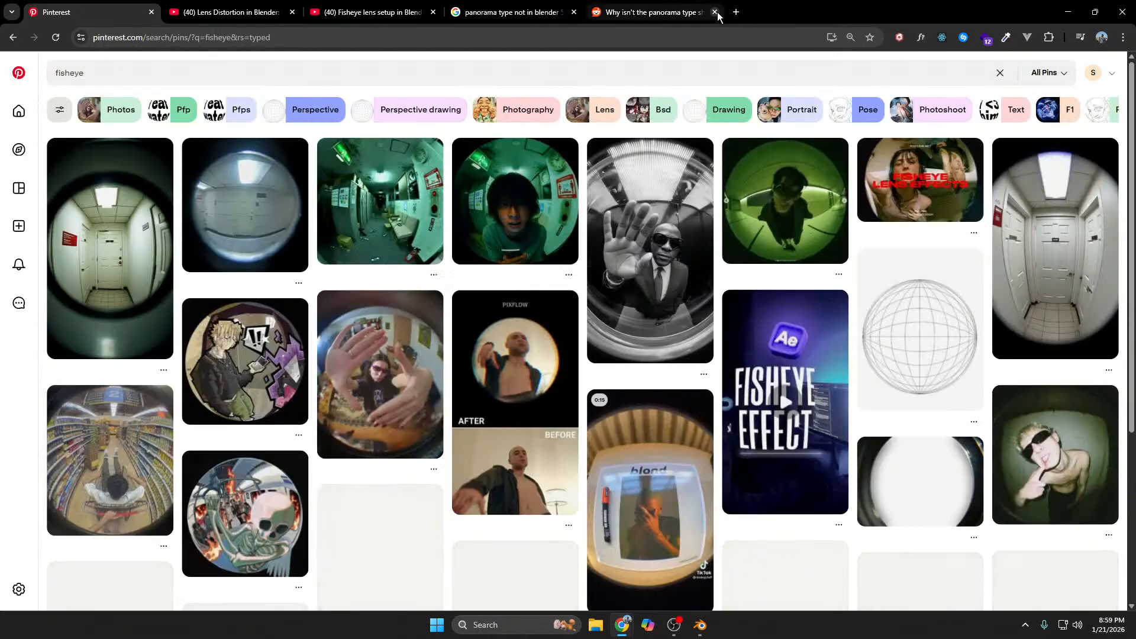
Step: Close the Reddit page and open the Pinterest pin of the green-lit fisheye corridor as a reference
{"action": "left_click", "coordinate": [715, 12]}
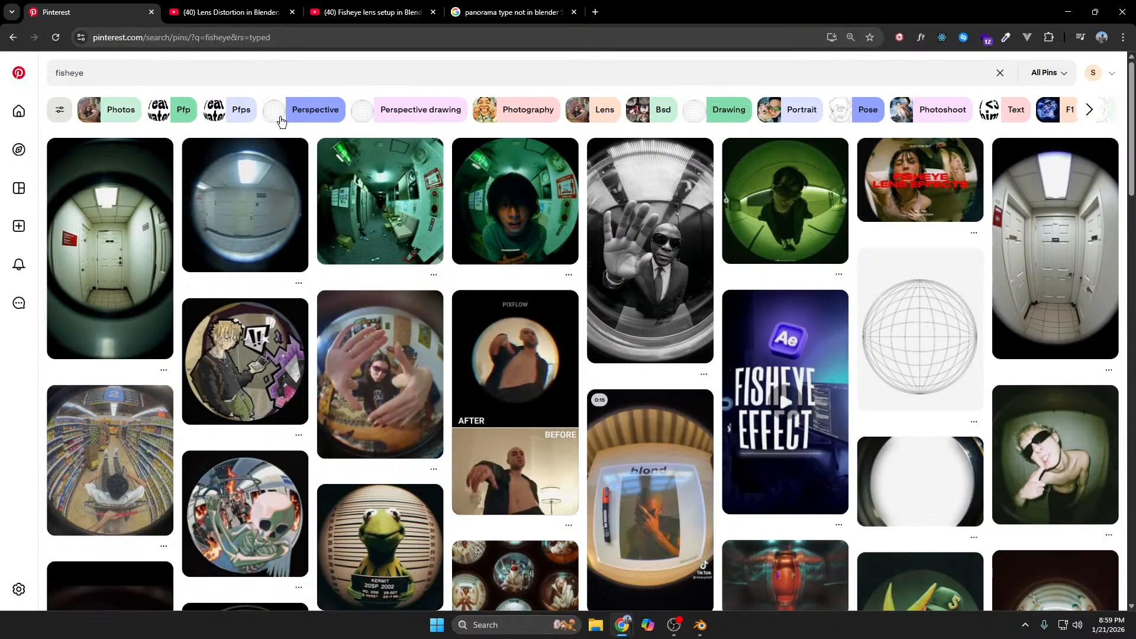
{"action": "mouse_move", "coordinate": [380, 210]}
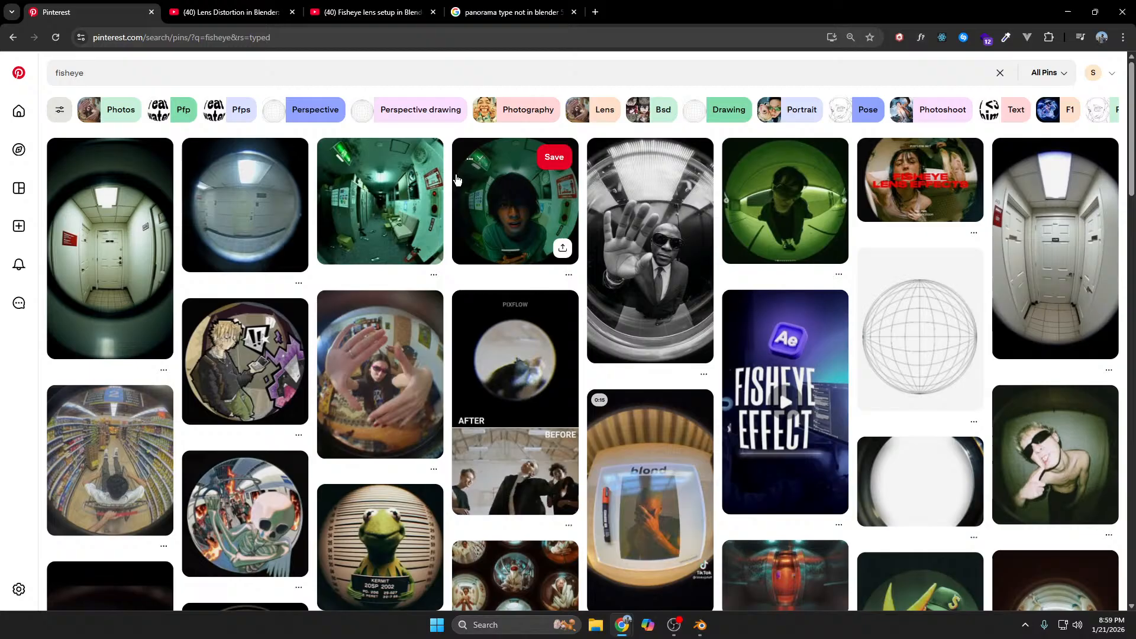
{"action": "left_click", "coordinate": [377, 207]}
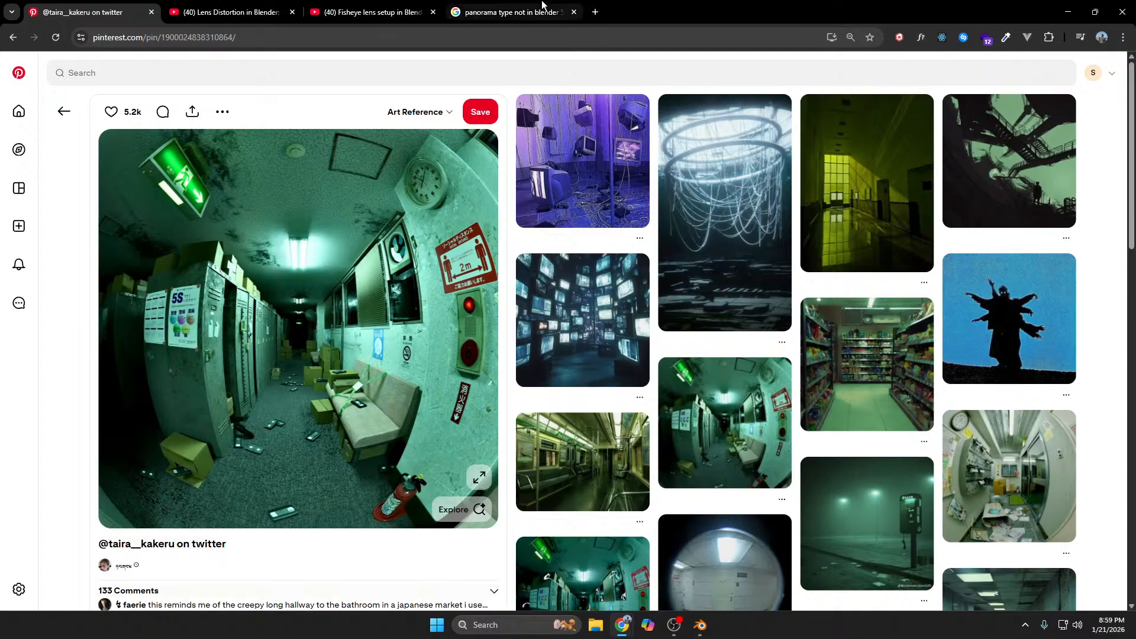
Step: Return to Blender, open the scene's World properties, and expand the world preview
{"action": "left_click", "coordinate": [682, 633]}
{"action": "mouse_move", "coordinate": [702, 635]}
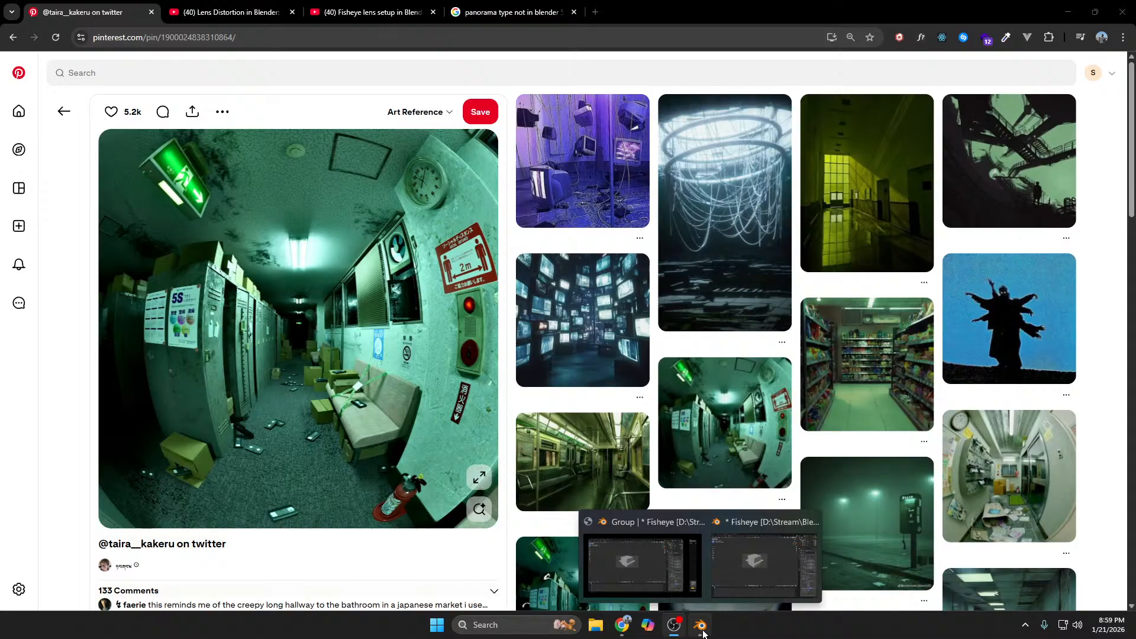
{"action": "left_click", "coordinate": [659, 581]}
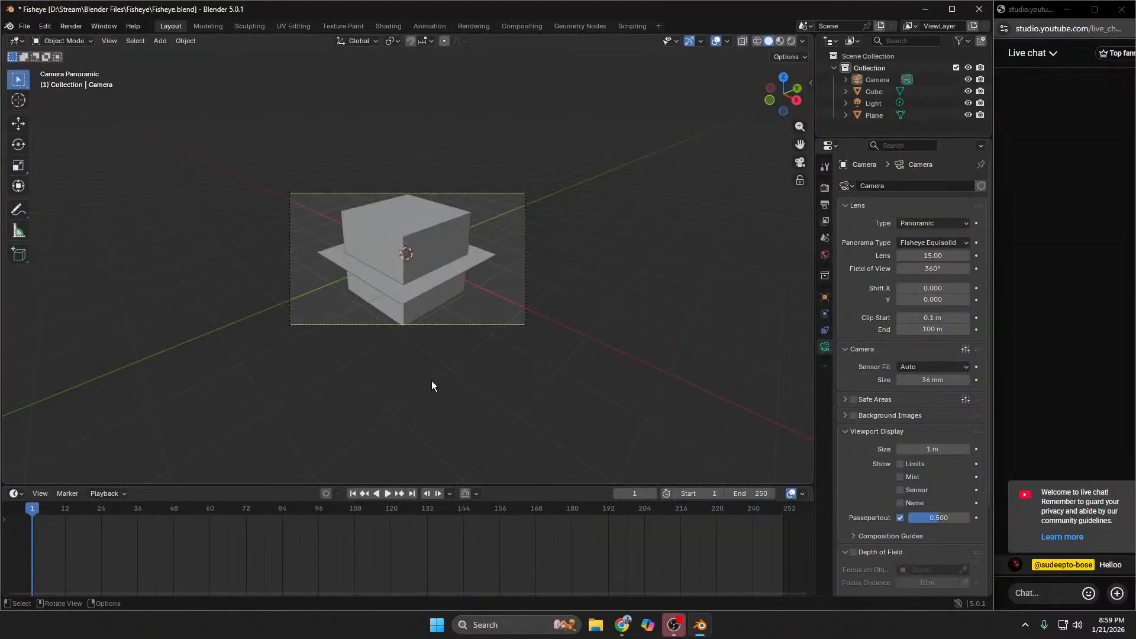
{"action": "middle_click_drag", "start_coordinate": [432, 380], "coordinate": [479, 374]}
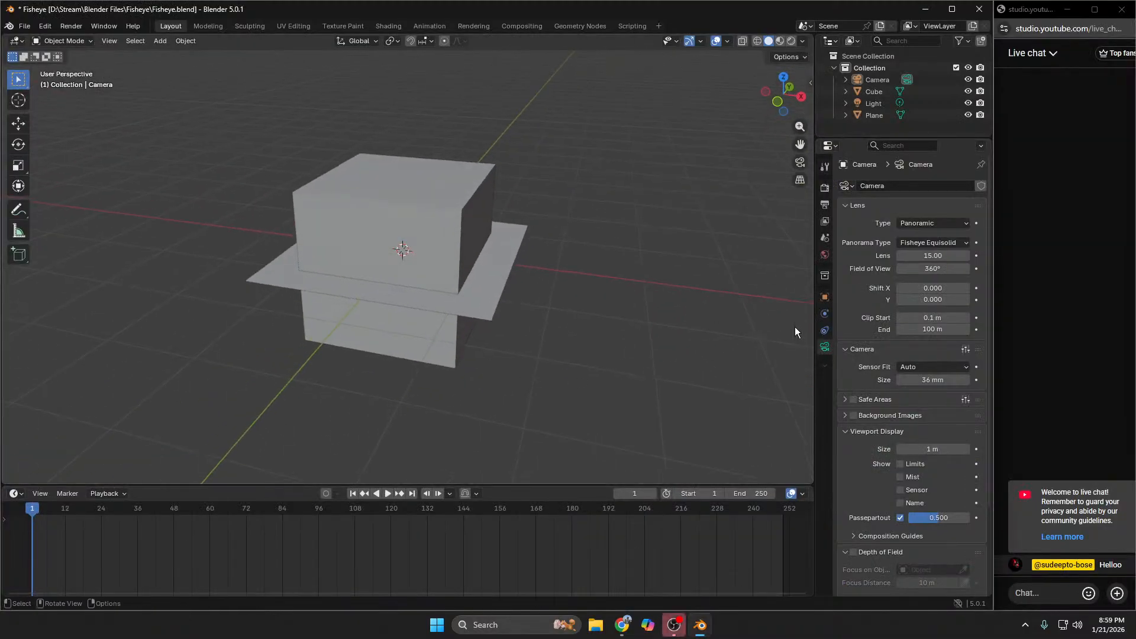
{"action": "left_click", "coordinate": [826, 253]}
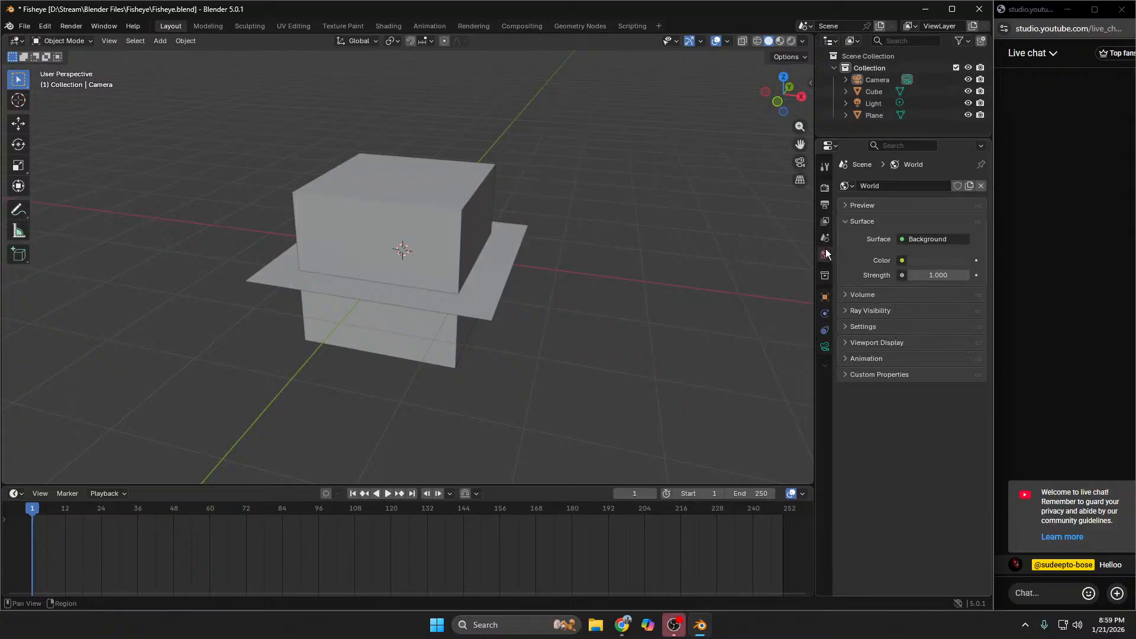
{"action": "left_click", "coordinate": [924, 239]}
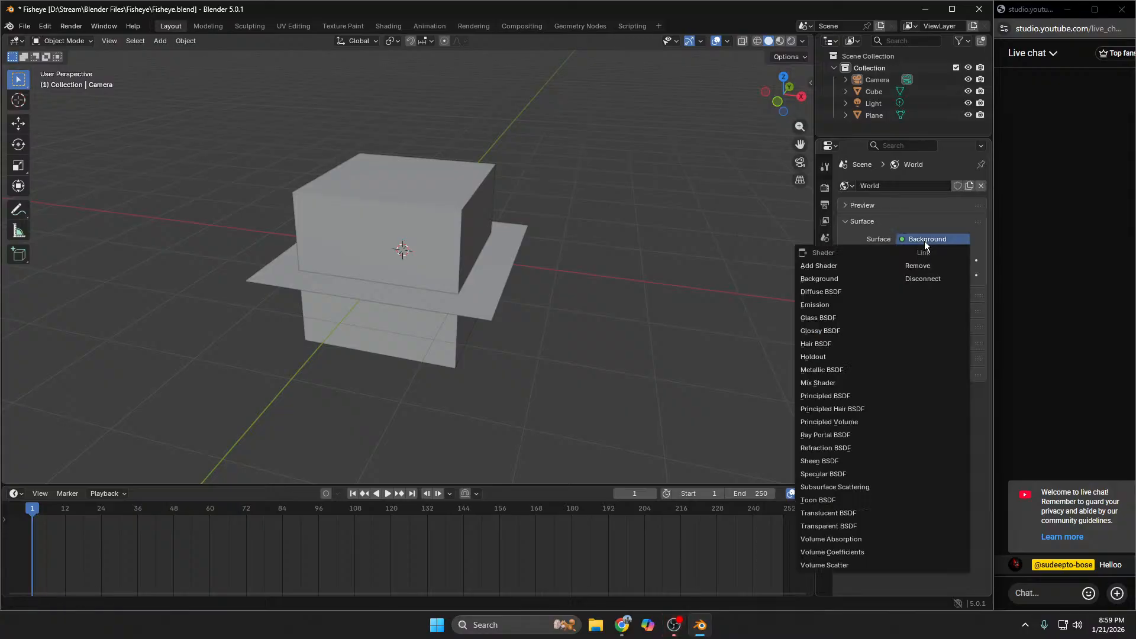
{"action": "left_click", "coordinate": [847, 205]}
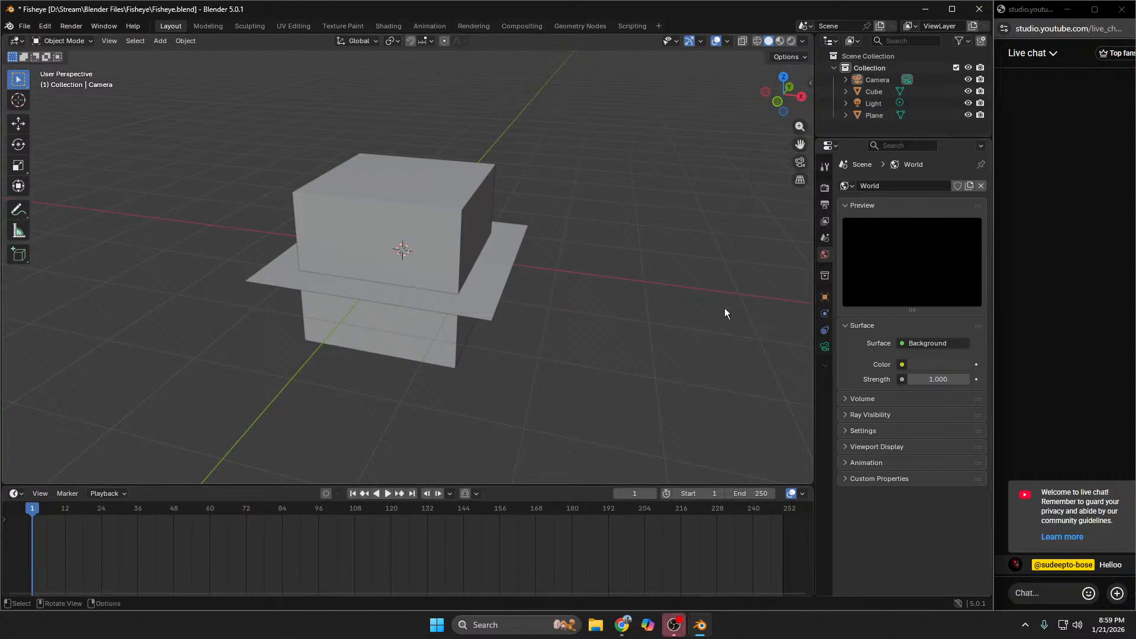
Step: Turn the timeline area into an enlarged Shader Editor and show the World shader's nodes in it
{"action": "left_click", "coordinate": [16, 40]}
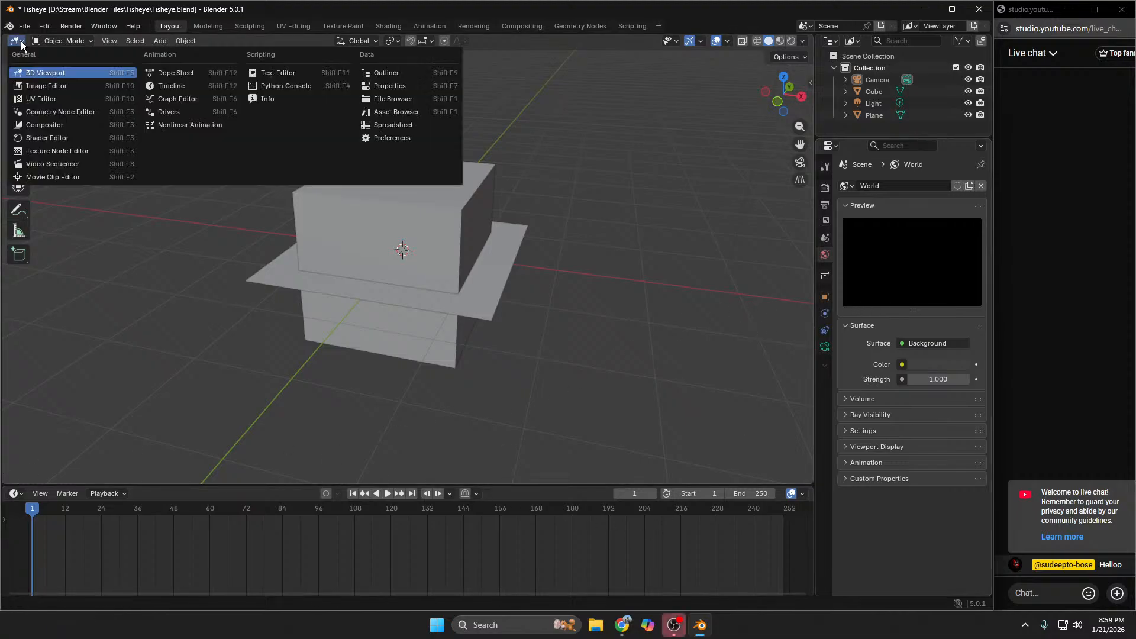
{"action": "left_click", "coordinate": [14, 494]}
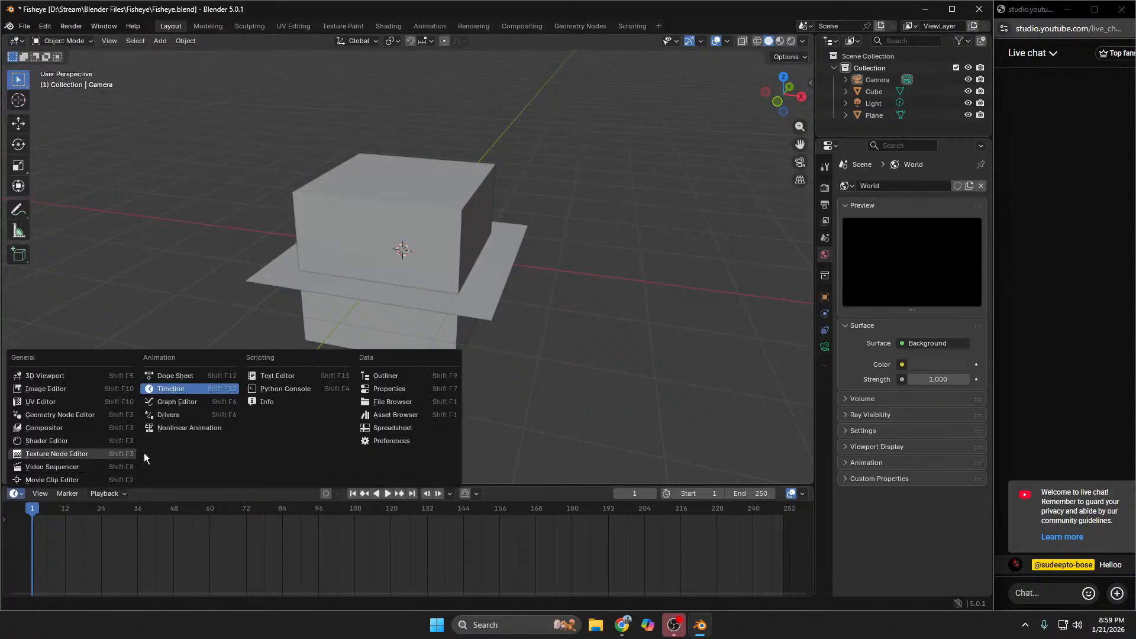
{"action": "left_click", "coordinate": [65, 442]}
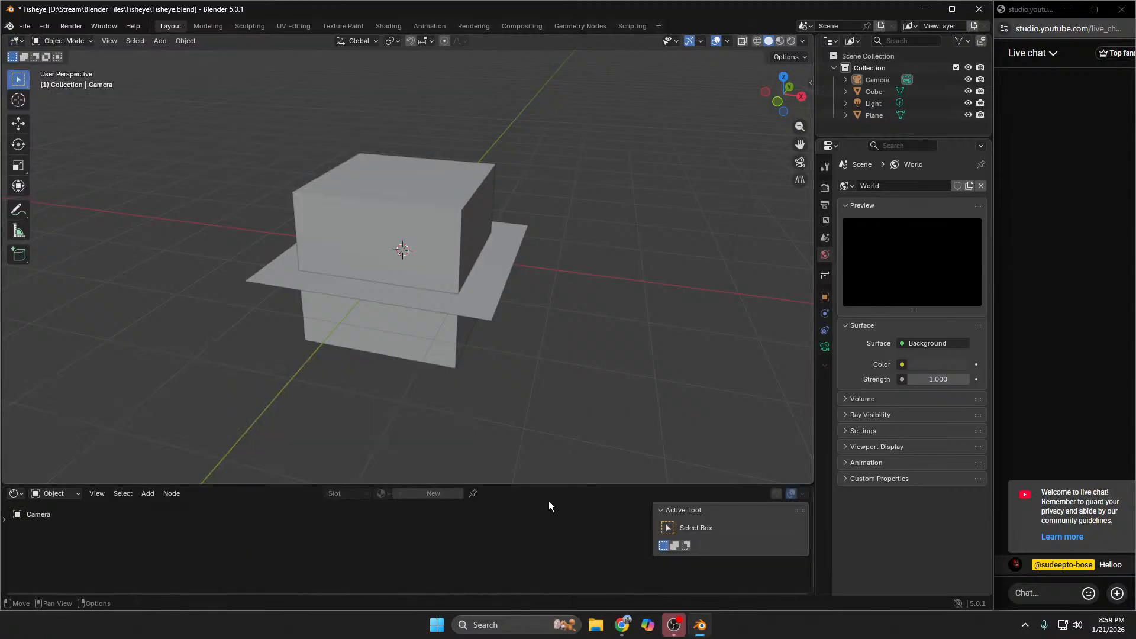
{"action": "left_click_drag", "start_coordinate": [550, 488], "coordinate": [549, 348]}
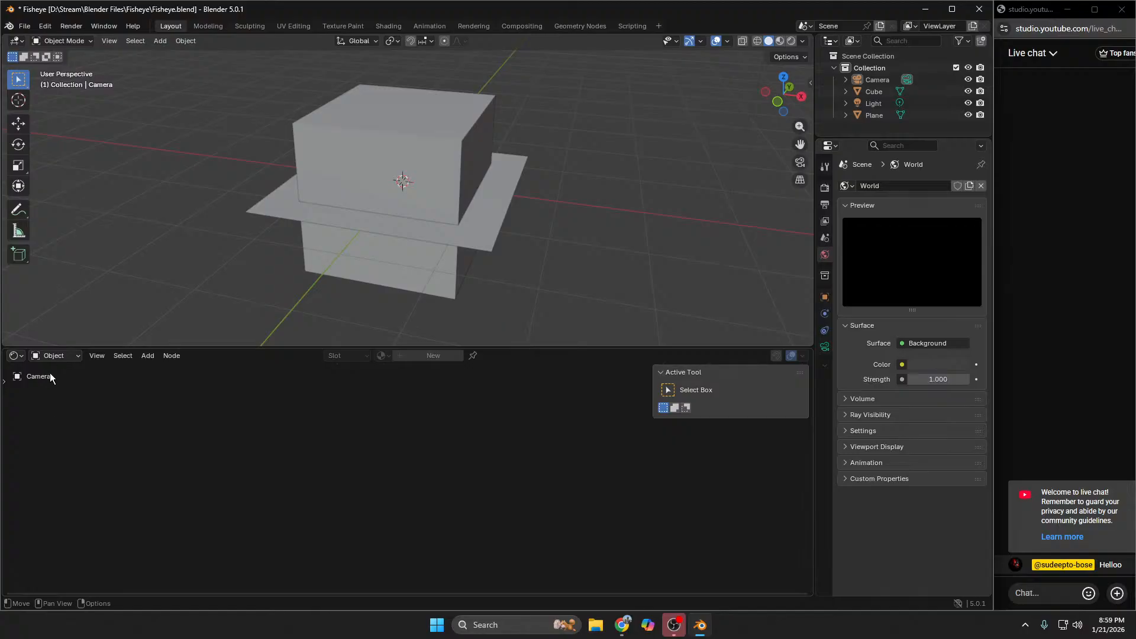
{"action": "left_click", "coordinate": [64, 357]}
{"action": "left_click", "coordinate": [62, 399]}
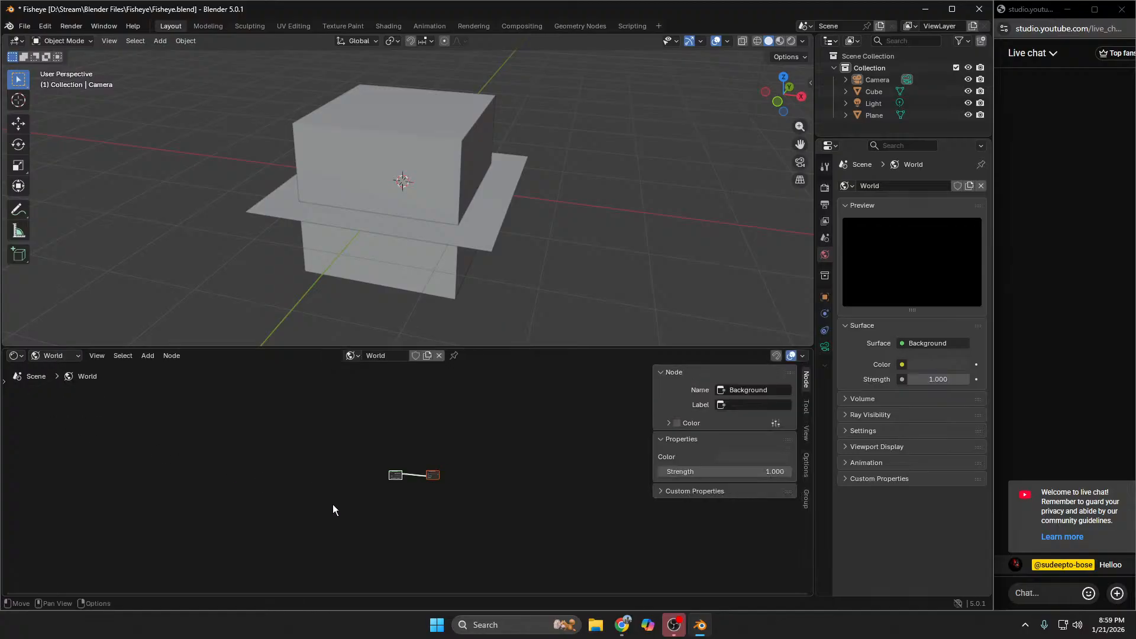
Step: Add a Sky Texture node below the Background node and connect its Color to the World Output's Surface
{"action": "scroll", "coordinate": [332, 504], "scroll_direction": "up", "scroll_amount": 8}
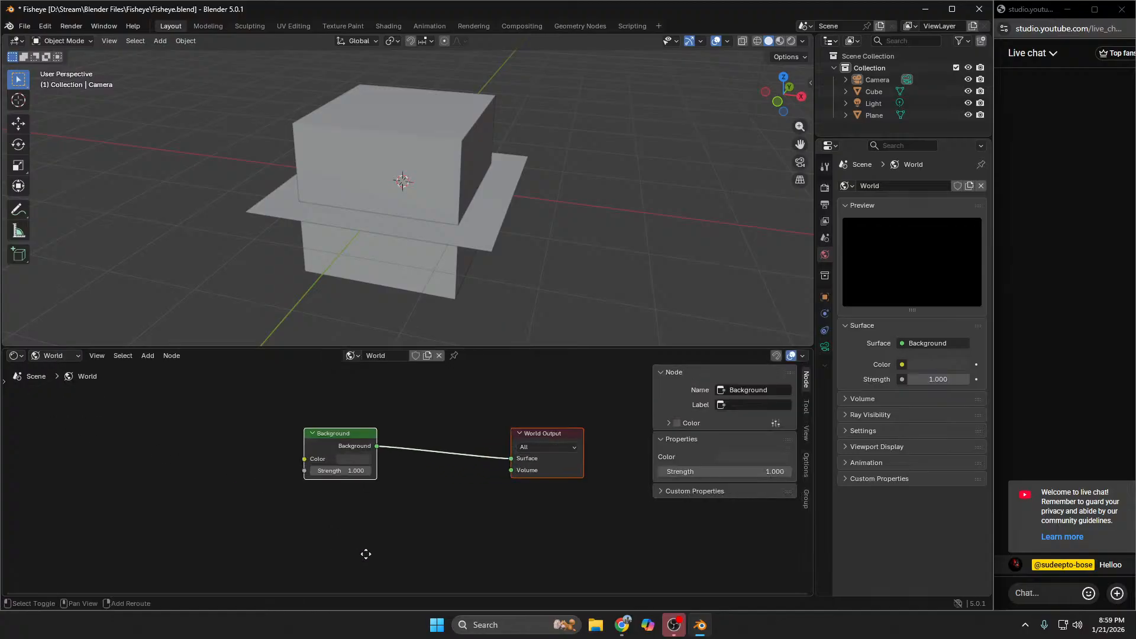
{"action": "middle_click_drag", "start_coordinate": [365, 553], "coordinate": [377, 500]}
{"action": "left_click", "coordinate": [360, 525]}
{"action": "key", "text": "shift+a"}
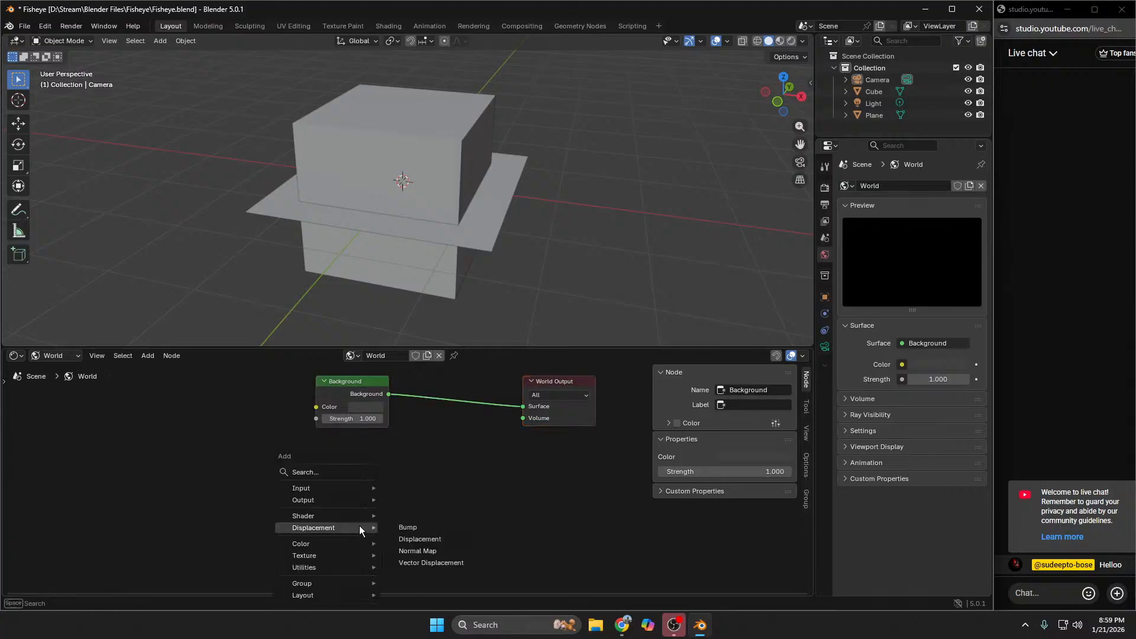
{"action": "type", "text": "sky"}
{"action": "key", "text": "Return"}
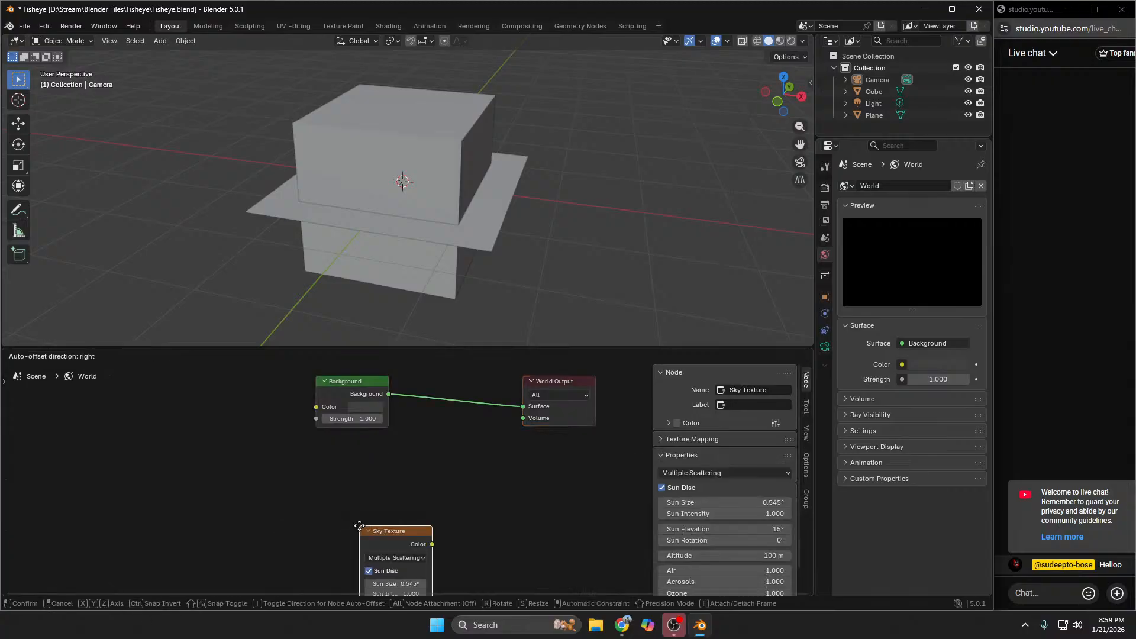
{"action": "left_click", "coordinate": [333, 468]}
{"action": "left_click_drag", "start_coordinate": [389, 476], "coordinate": [521, 407]}
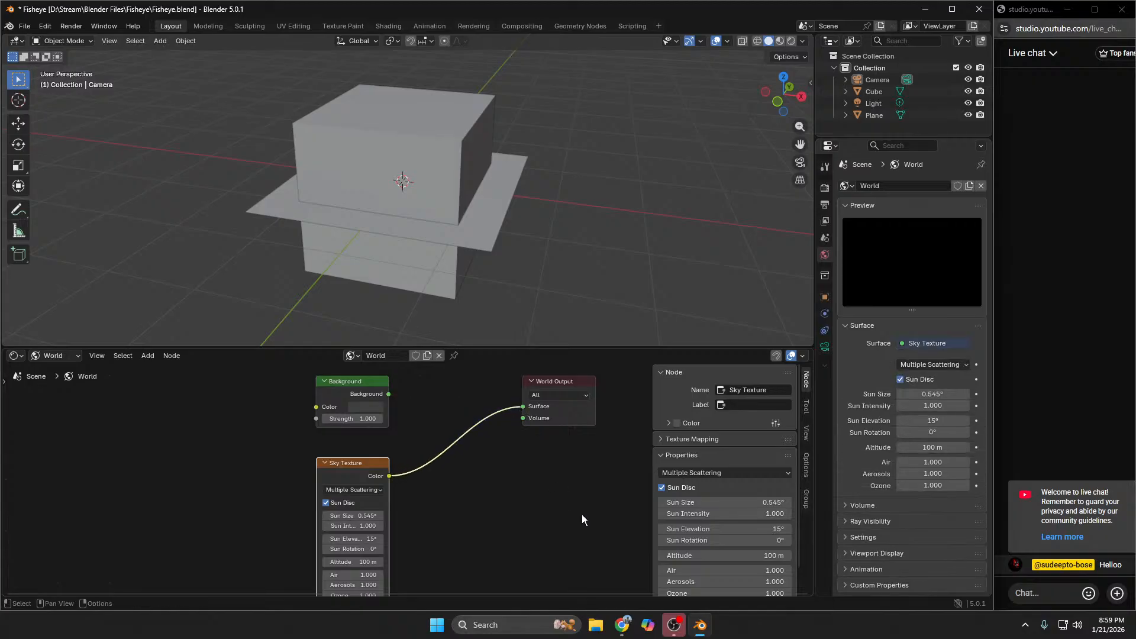
Step: Try the Single Scattering sky type on the Sky Texture node
{"action": "middle_click_drag", "start_coordinate": [506, 532], "coordinate": [520, 507]}
{"action": "left_click", "coordinate": [394, 464]}
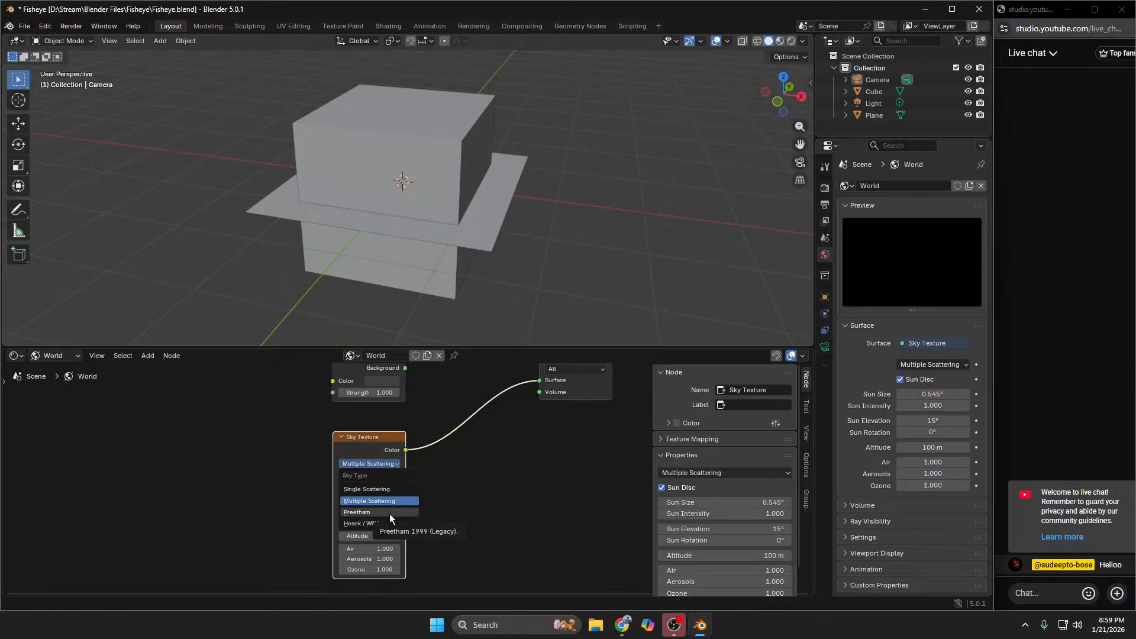
{"action": "left_click", "coordinate": [393, 489]}
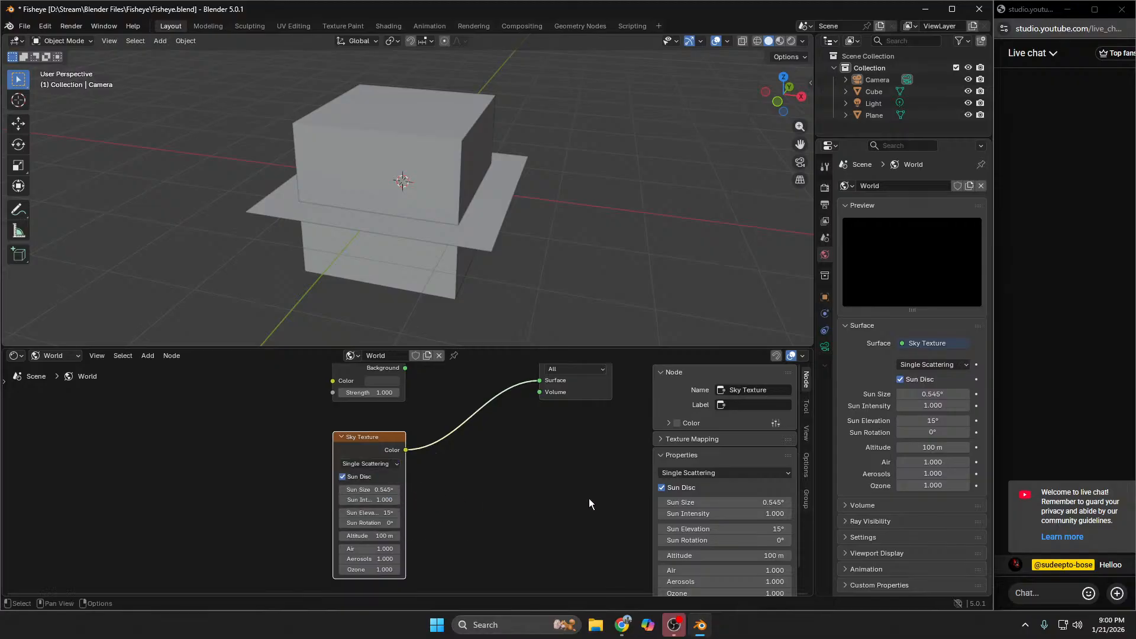
Step: Show the viewport in Rendered shading and inspect the cube and sky through the fisheye camera
{"action": "key", "text": "z"}
{"action": "left_click", "coordinate": [659, 273]}
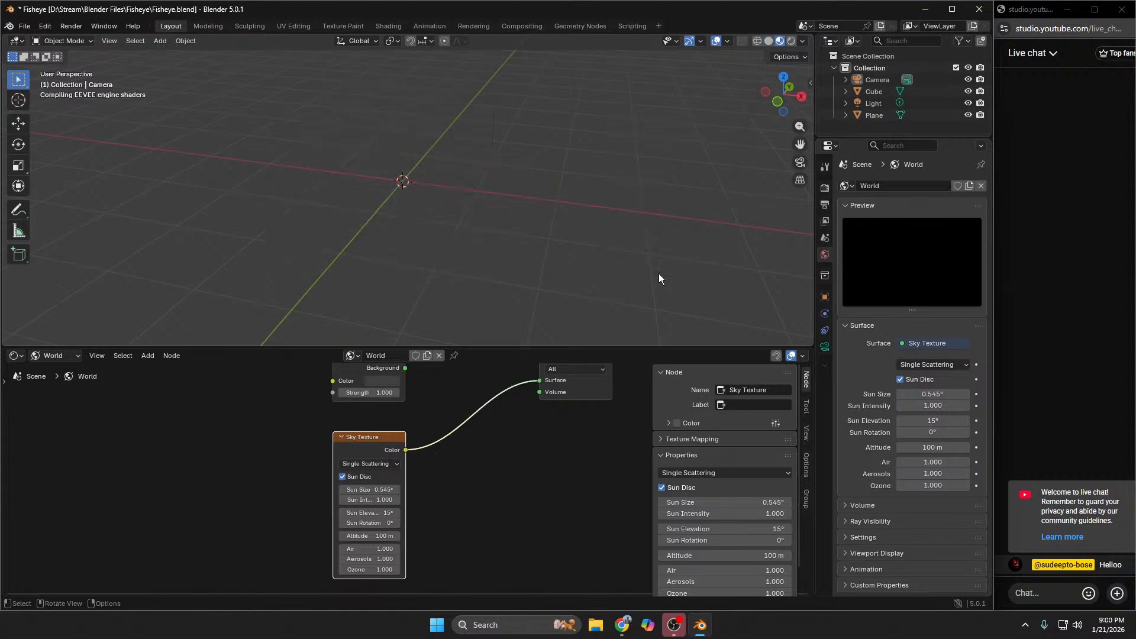
{"action": "key", "text": "z"}
{"action": "left_click", "coordinate": [641, 188]}
{"action": "mouse_move", "coordinate": [576, 232]}
{"action": "middle_mouse_down"}
{"action": "mouse_move", "coordinate": [597, 177]}
{"action": "mouse_move", "coordinate": [587, 201]}
{"action": "mouse_move", "coordinate": [567, 193]}
{"action": "middle_mouse_up"}
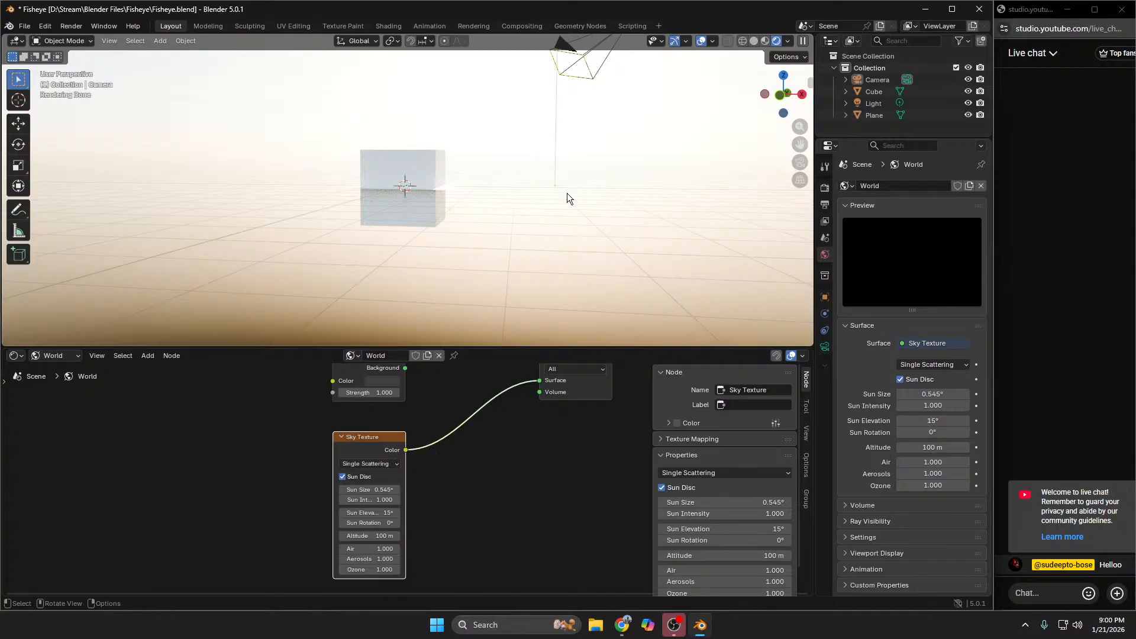
{"action": "mouse_move", "coordinate": [435, 179]}
{"action": "middle_mouse_down"}
{"action": "mouse_move", "coordinate": [477, 171]}
{"action": "mouse_move", "coordinate": [467, 193]}
{"action": "mouse_move", "coordinate": [435, 189]}
{"action": "mouse_move", "coordinate": [467, 158]}
{"action": "mouse_move", "coordinate": [453, 180]}
{"action": "middle_mouse_up"}
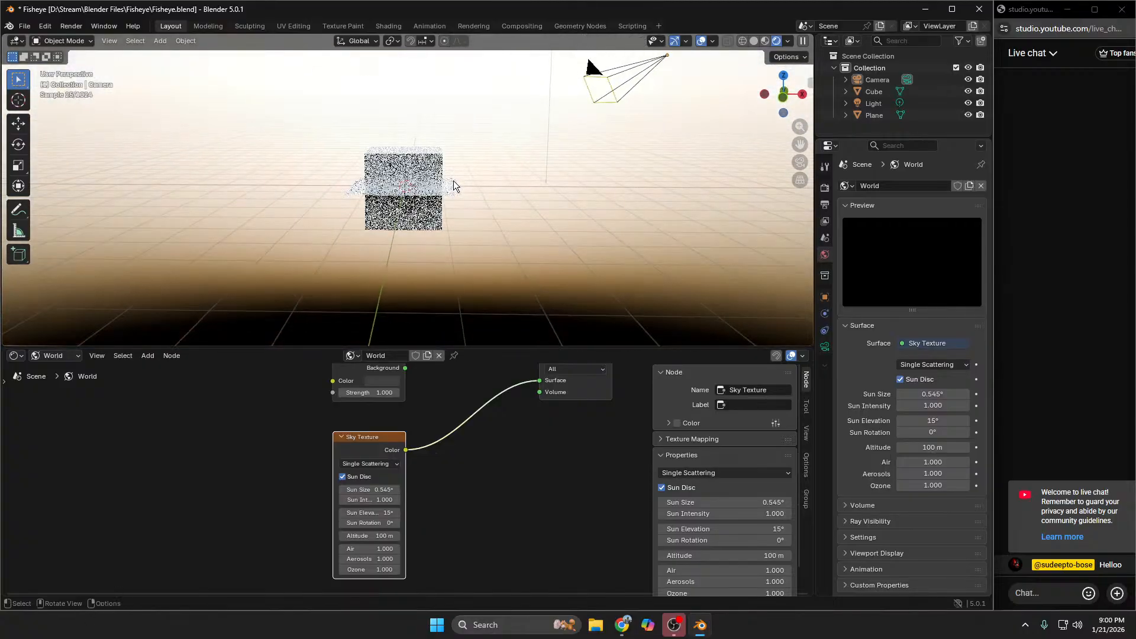
{"action": "key", "text": "KP_0"}
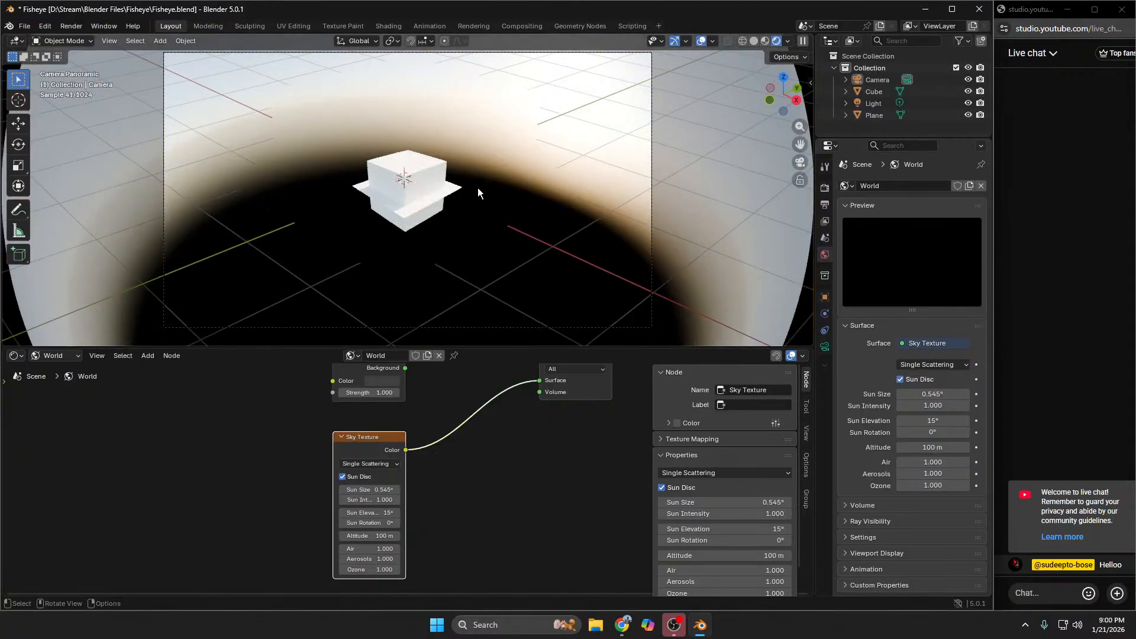
{"action": "scroll", "coordinate": [477, 187], "scroll_direction": "up", "scroll_amount": 2}
{"action": "scroll", "coordinate": [478, 190], "scroll_direction": "down", "scroll_amount": 4}
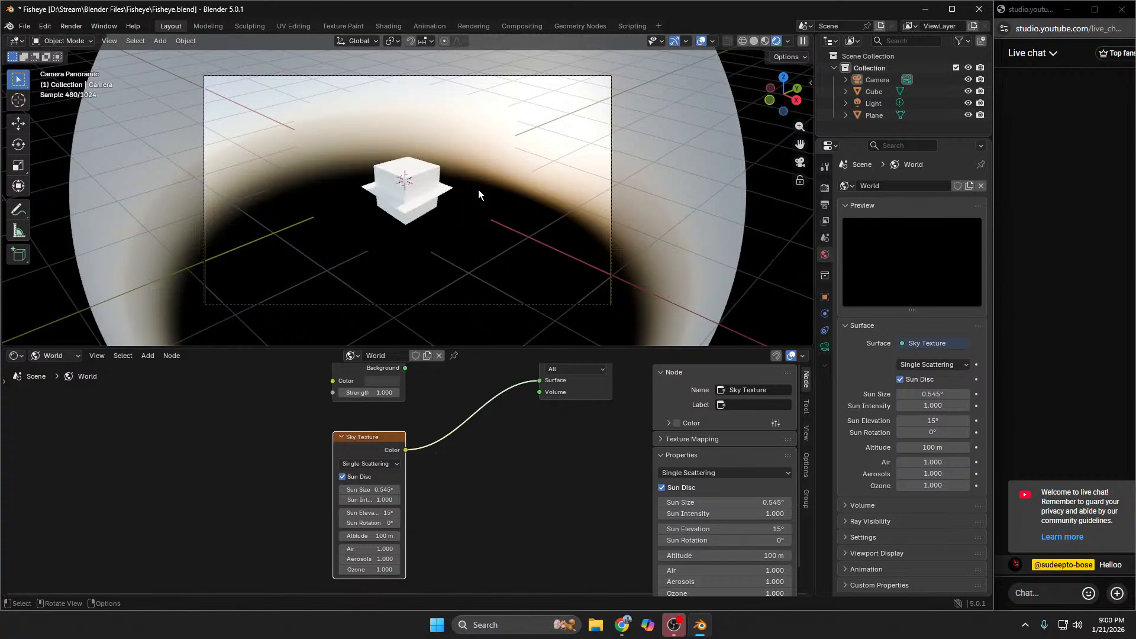
{"action": "scroll", "coordinate": [478, 189], "scroll_direction": "down", "scroll_amount": 3}
Step: Try the Multiple Scattering and Preetham sky types on the Sky Texture node, viewing the rendered scene
{"action": "left_click", "coordinate": [386, 464]}
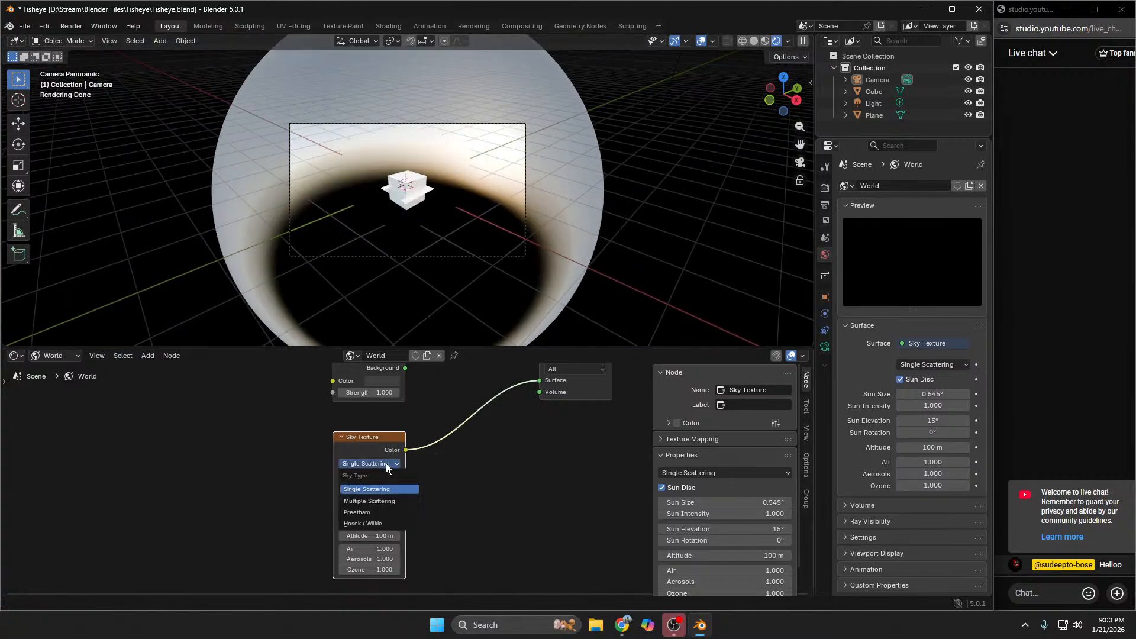
{"action": "left_click", "coordinate": [382, 502]}
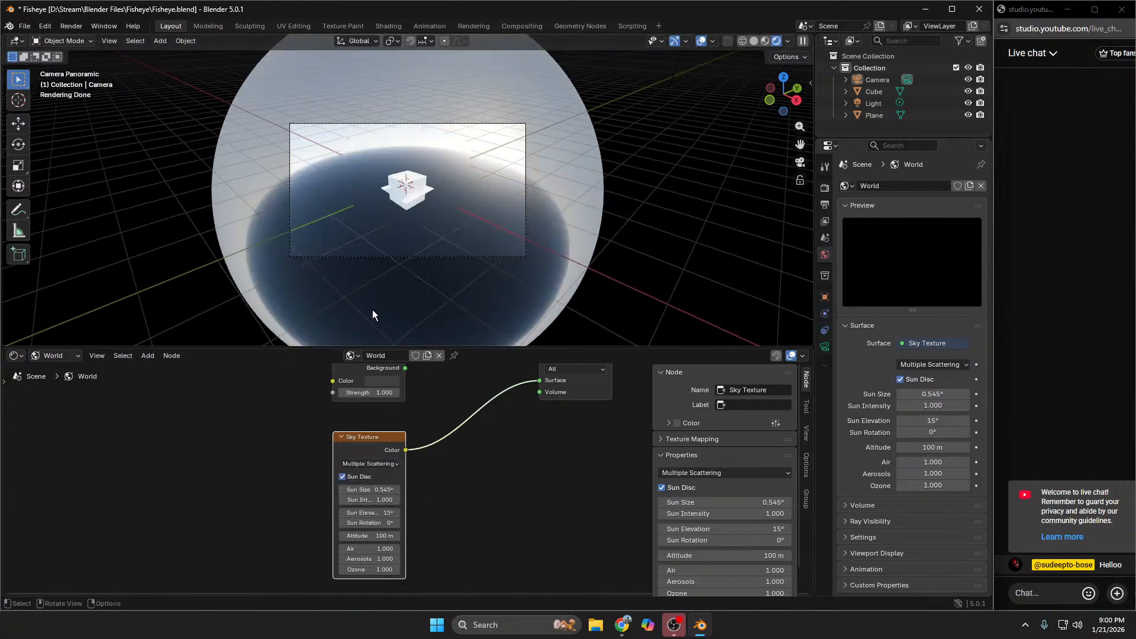
{"action": "middle_click_drag", "start_coordinate": [372, 310], "coordinate": [421, 268]}
{"action": "left_click", "coordinate": [386, 464]}
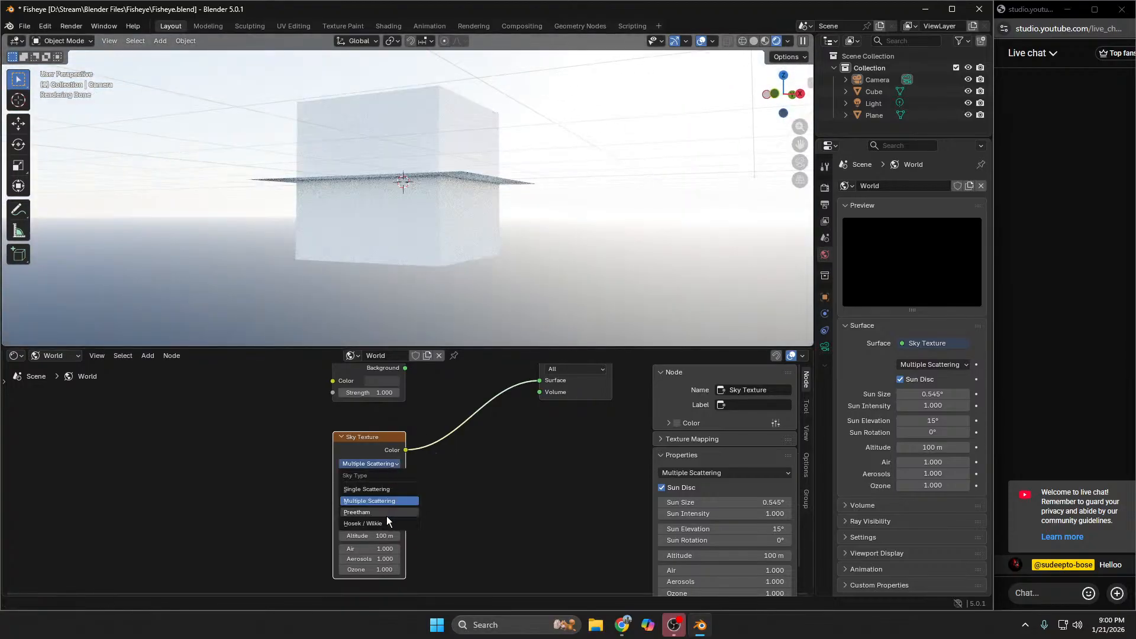
{"action": "left_click", "coordinate": [386, 513]}
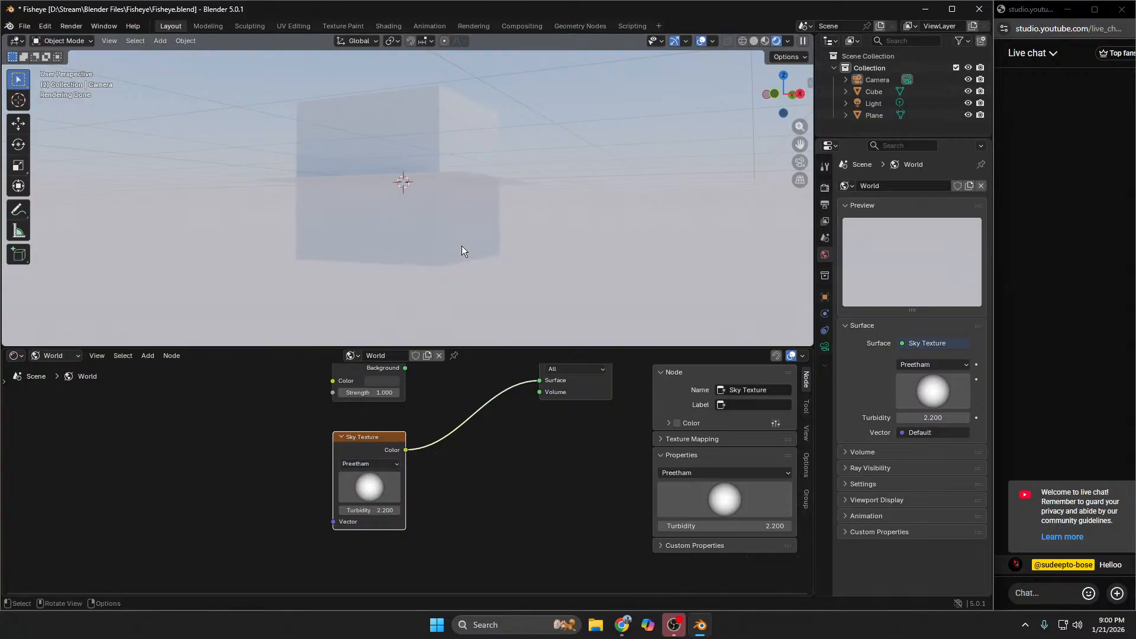
Step: Look through the fisheye camera and set the Sky Texture's sky type to Hosek / Wilkie
{"action": "key", "text": "KP_0"}
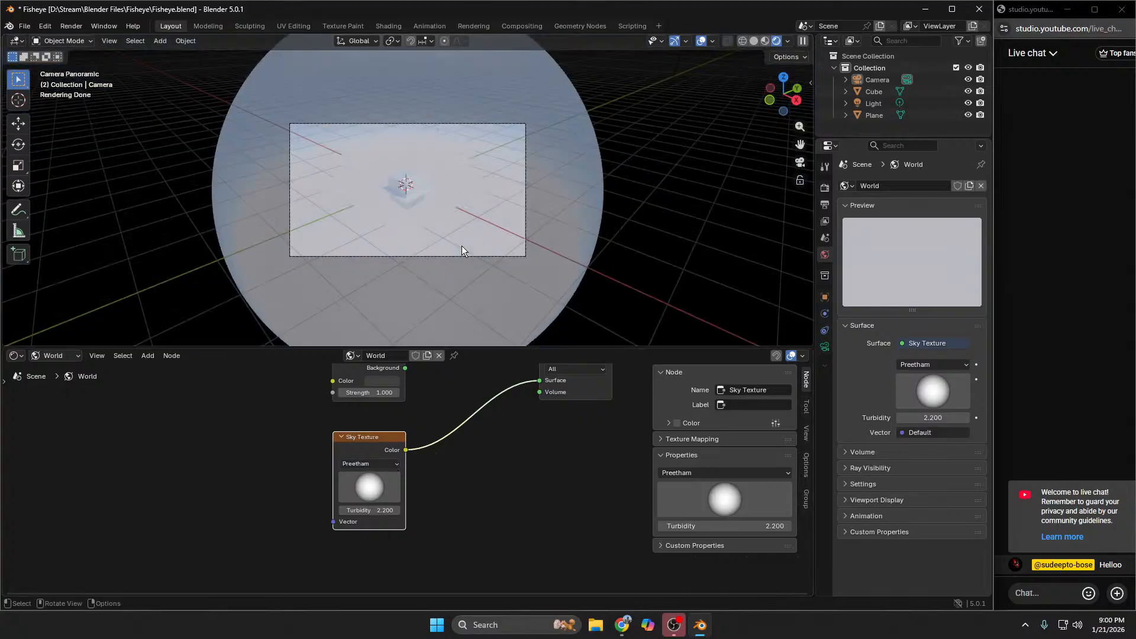
{"action": "left_click", "coordinate": [372, 463]}
{"action": "left_click", "coordinate": [384, 524]}
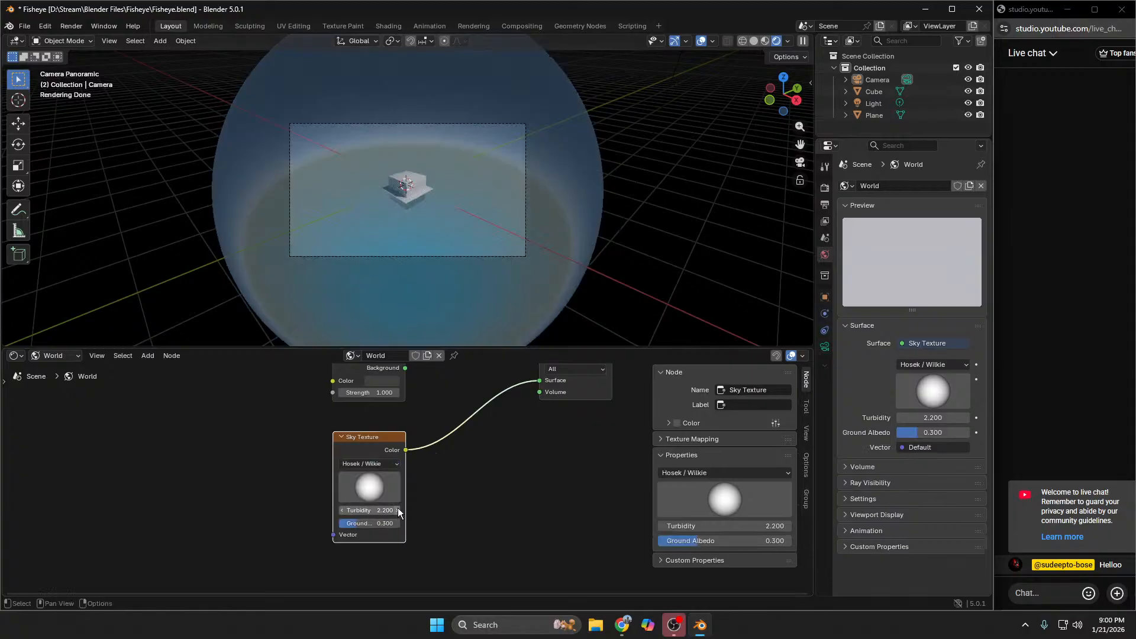
Step: Try the Single Scattering sky type on the Sky Texture node, and set it to Multiple Scattering
{"action": "scroll", "coordinate": [502, 221], "scroll_direction": "up", "scroll_amount": 4}
{"action": "scroll", "coordinate": [502, 221], "scroll_direction": "up", "scroll_amount": 2}
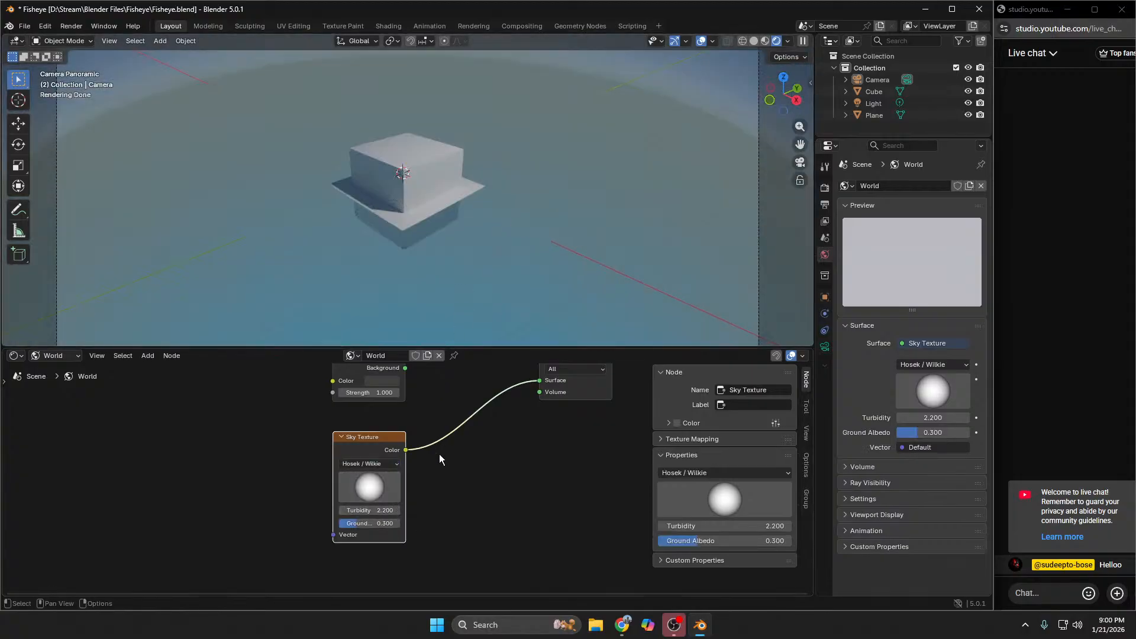
{"action": "left_click", "coordinate": [386, 465]}
{"action": "left_click", "coordinate": [374, 500]}
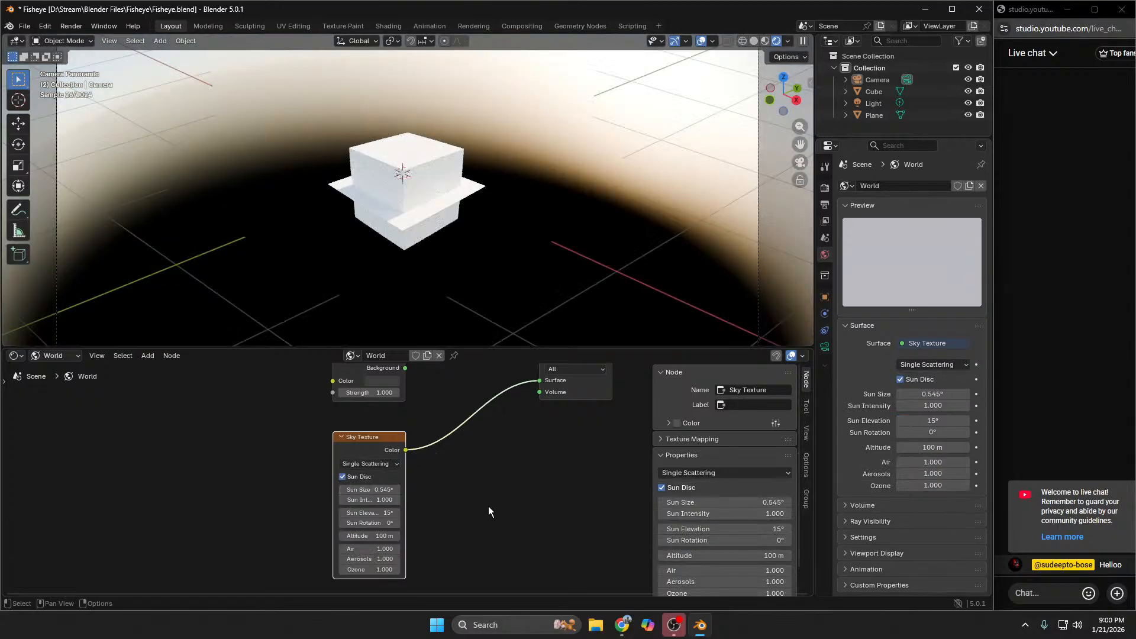
{"action": "left_click", "coordinate": [381, 463]}
{"action": "left_click", "coordinate": [382, 501]}
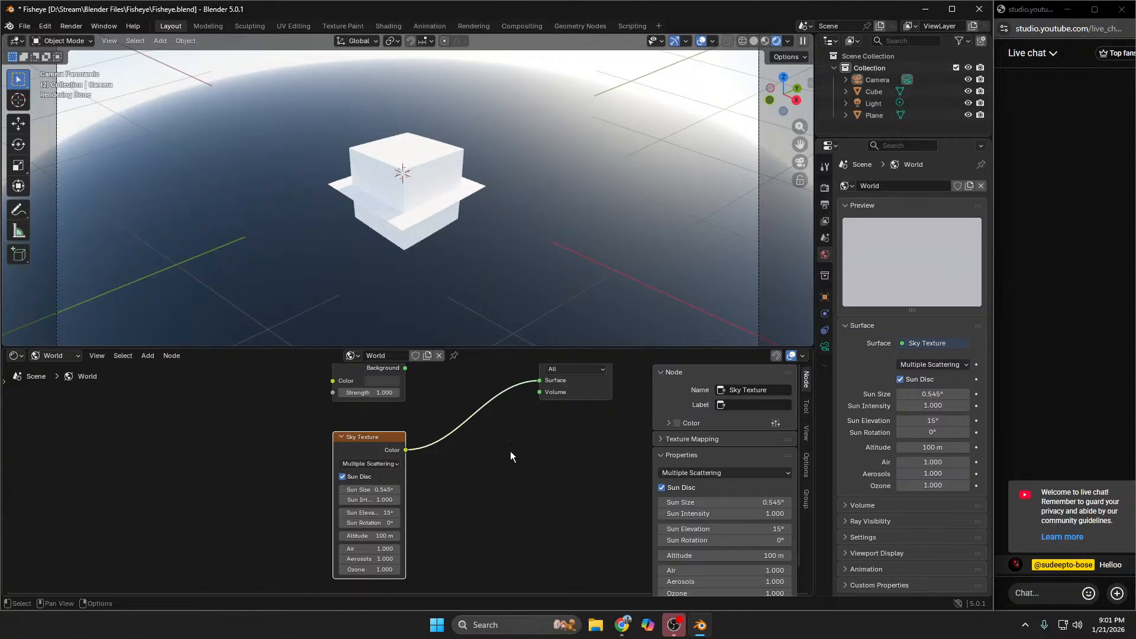
{"action": "scroll", "coordinate": [503, 262], "scroll_direction": "down", "scroll_amount": 1}
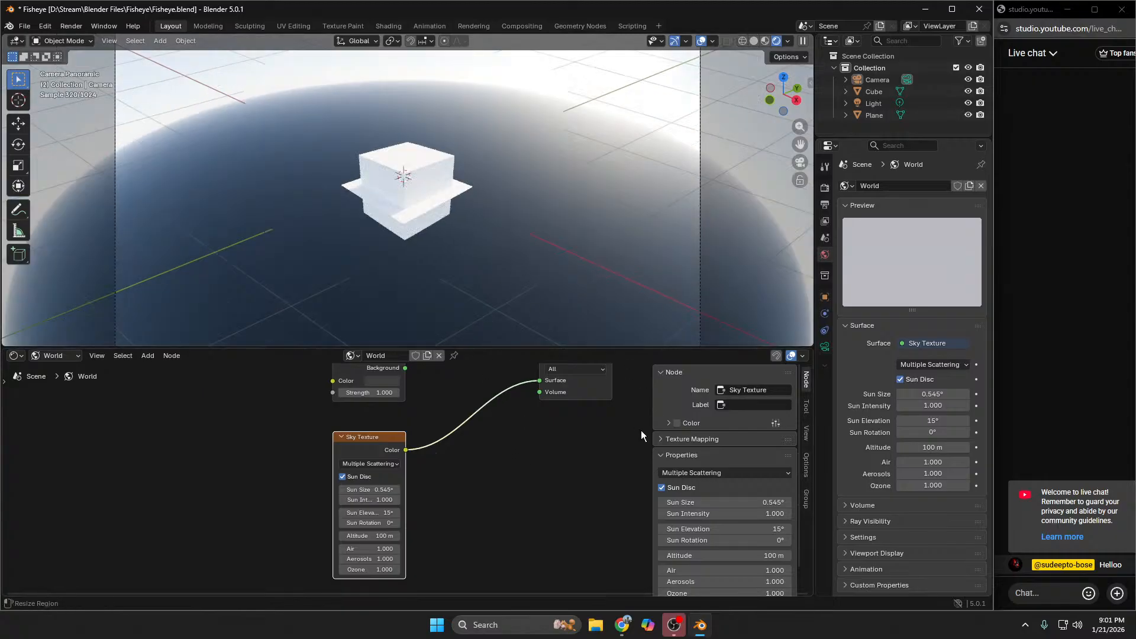
{"action": "left_click", "coordinate": [351, 466]}
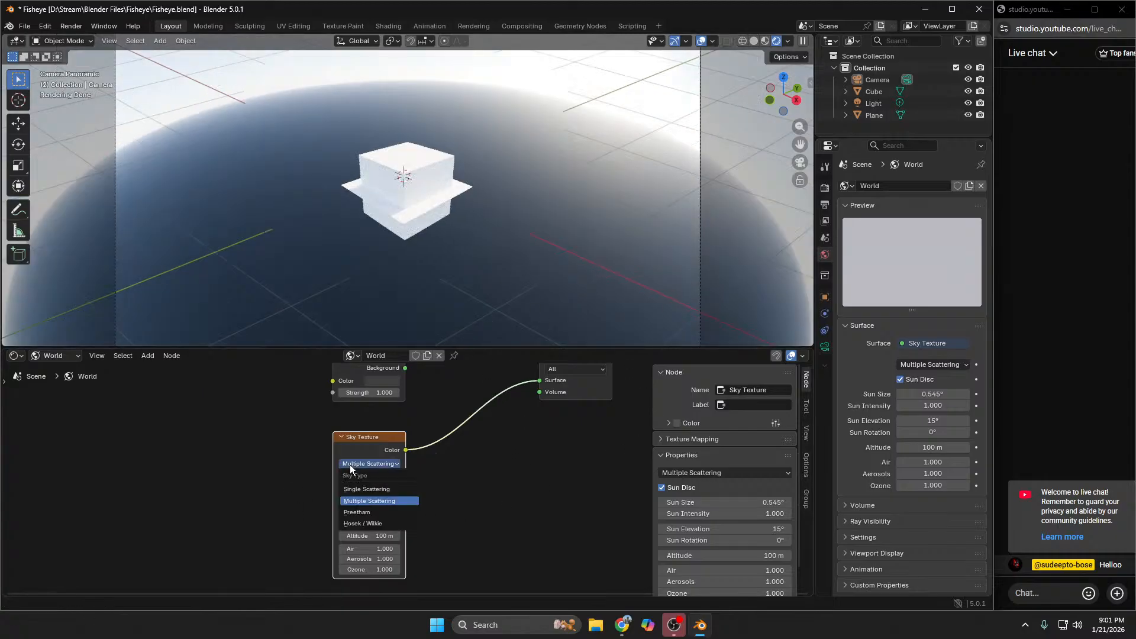
{"action": "left_click", "coordinate": [350, 464]}
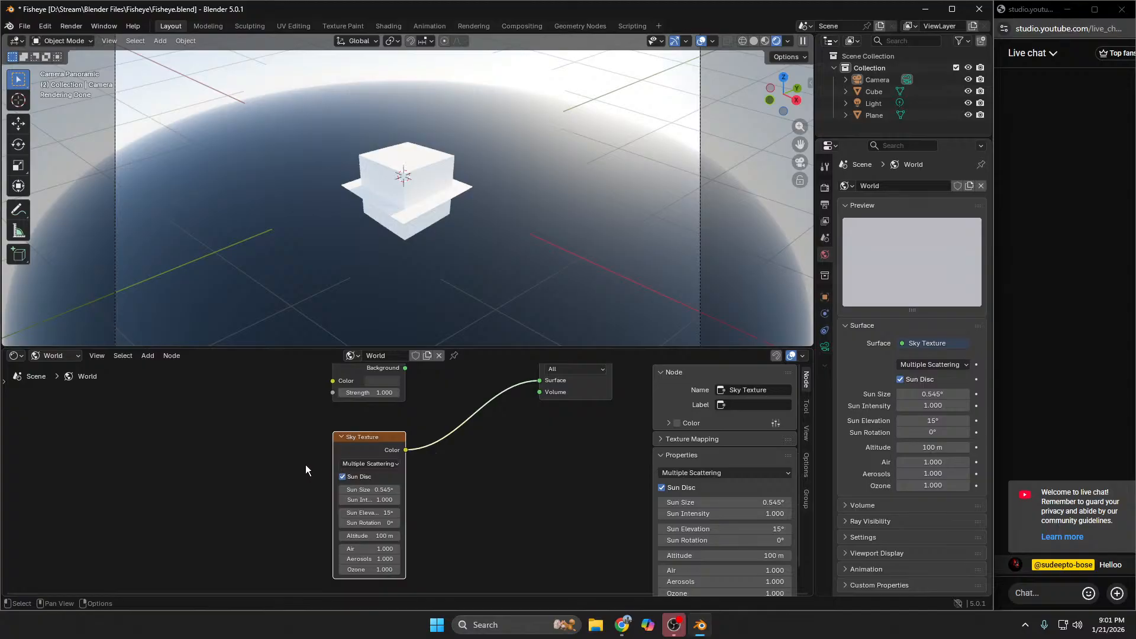
Step: Set the Sky Texture's sun size to about 12.1° and check the rendered sky in perspective and through the fisheye camera
{"action": "left_click_drag", "start_coordinate": [355, 490], "coordinate": [403, 490]}
{"action": "middle_click_drag", "start_coordinate": [365, 119], "coordinate": [519, 173]}
{"action": "scroll", "coordinate": [519, 172], "scroll_direction": "down", "scroll_amount": 6}
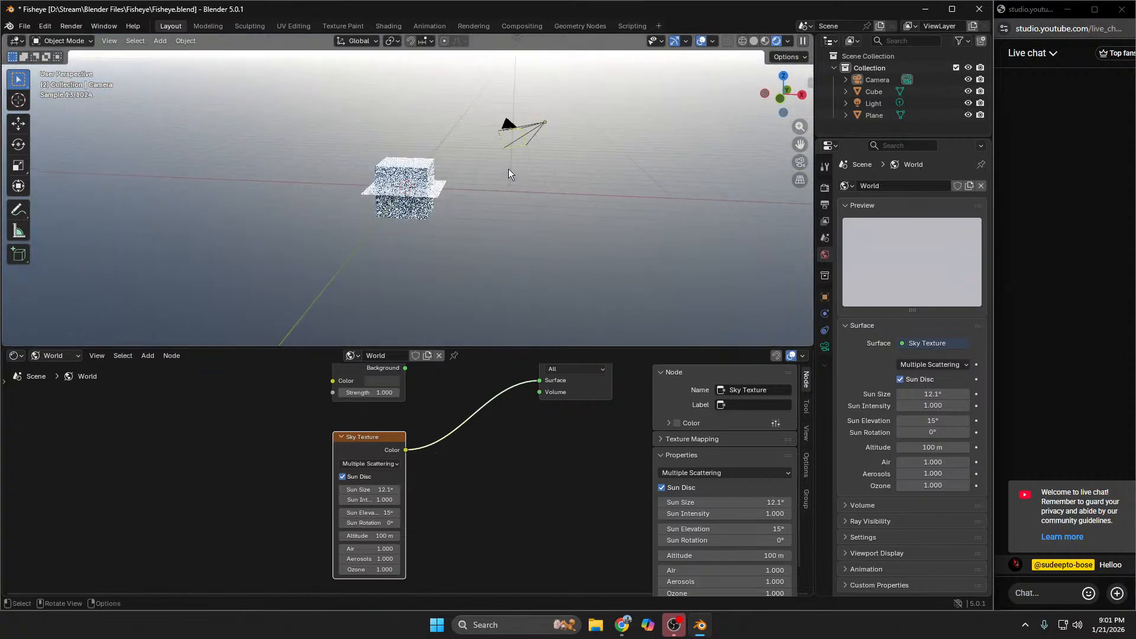
{"action": "key", "text": "KP_0"}
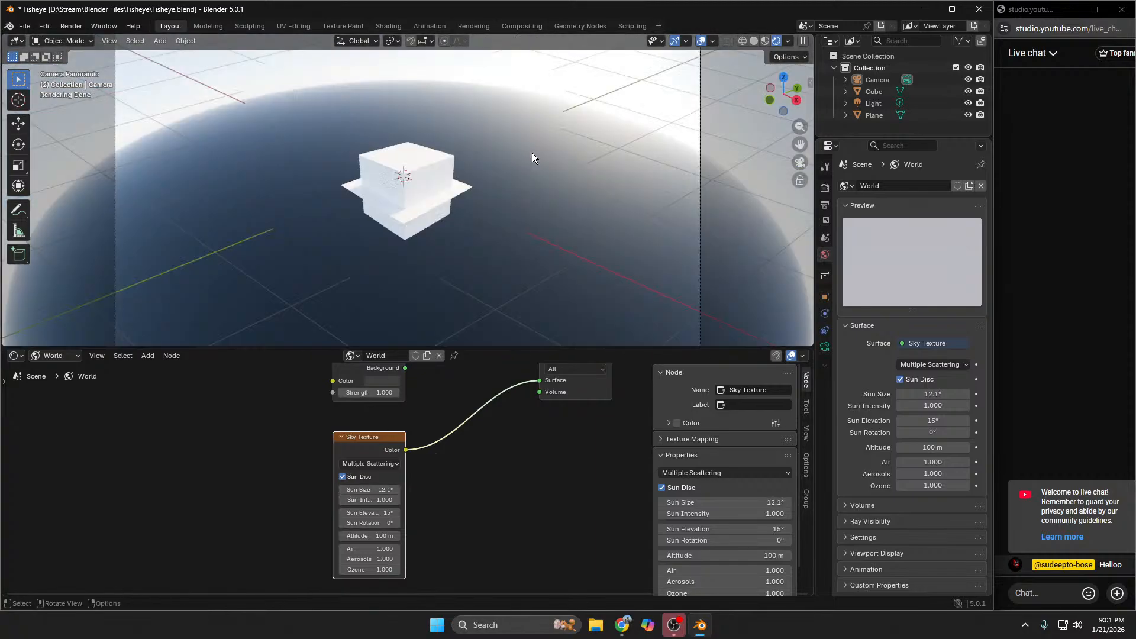
{"action": "scroll", "coordinate": [336, 214], "scroll_direction": "up", "scroll_amount": 2}
{"action": "scroll", "coordinate": [356, 284], "scroll_direction": "down", "scroll_amount": 3}
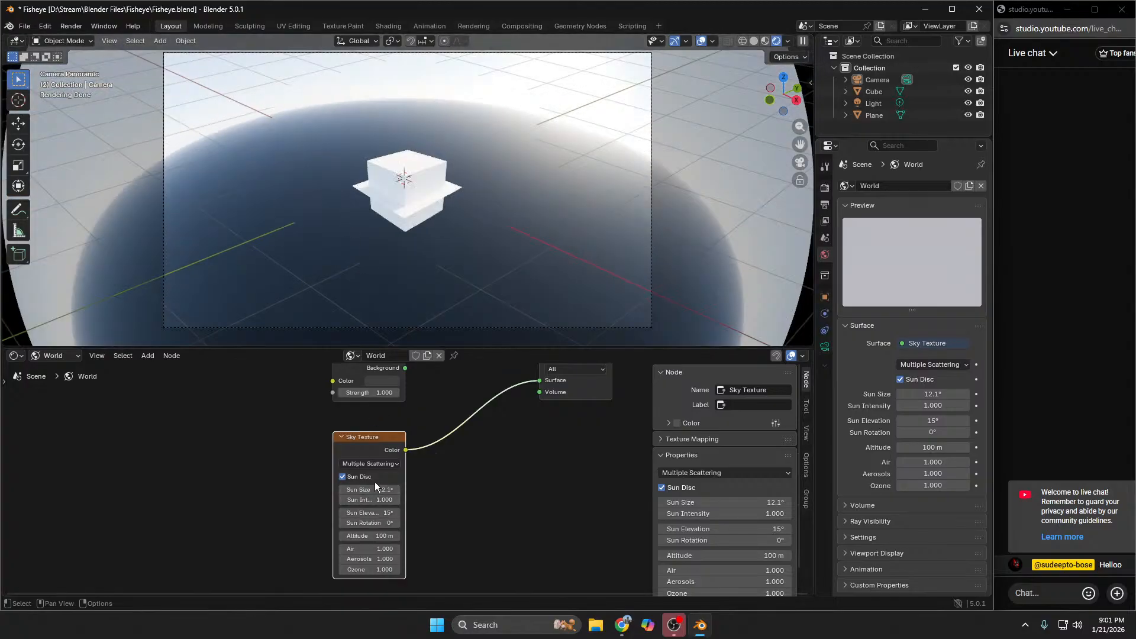
{"action": "scroll", "coordinate": [488, 204], "scroll_direction": "down", "scroll_amount": 6}
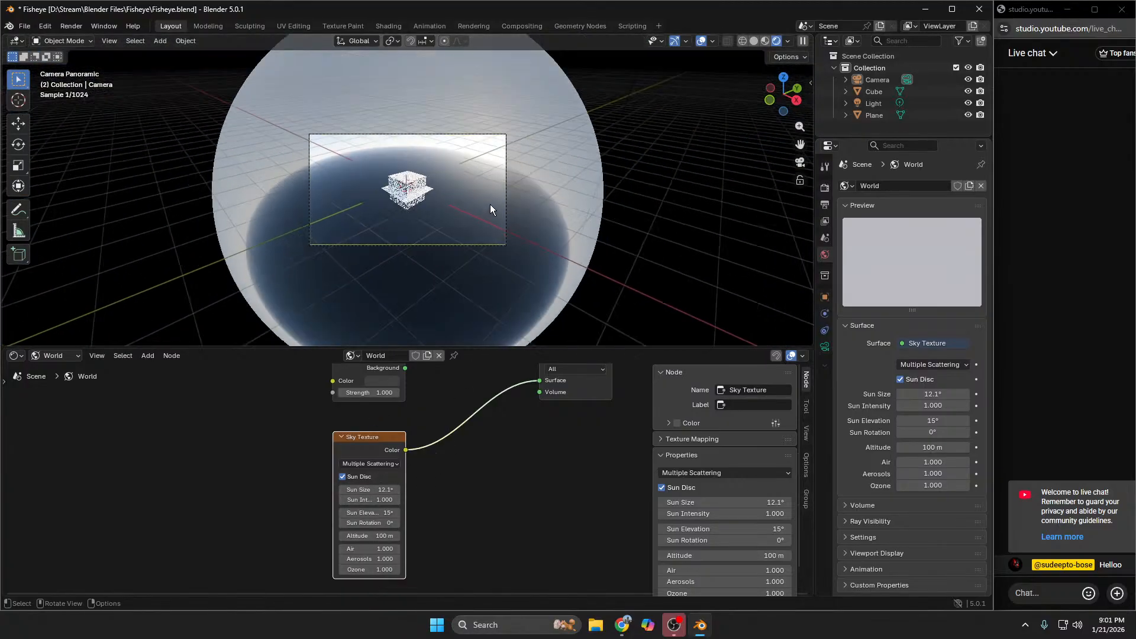
{"action": "scroll", "coordinate": [497, 210], "scroll_direction": "up", "scroll_amount": 2}
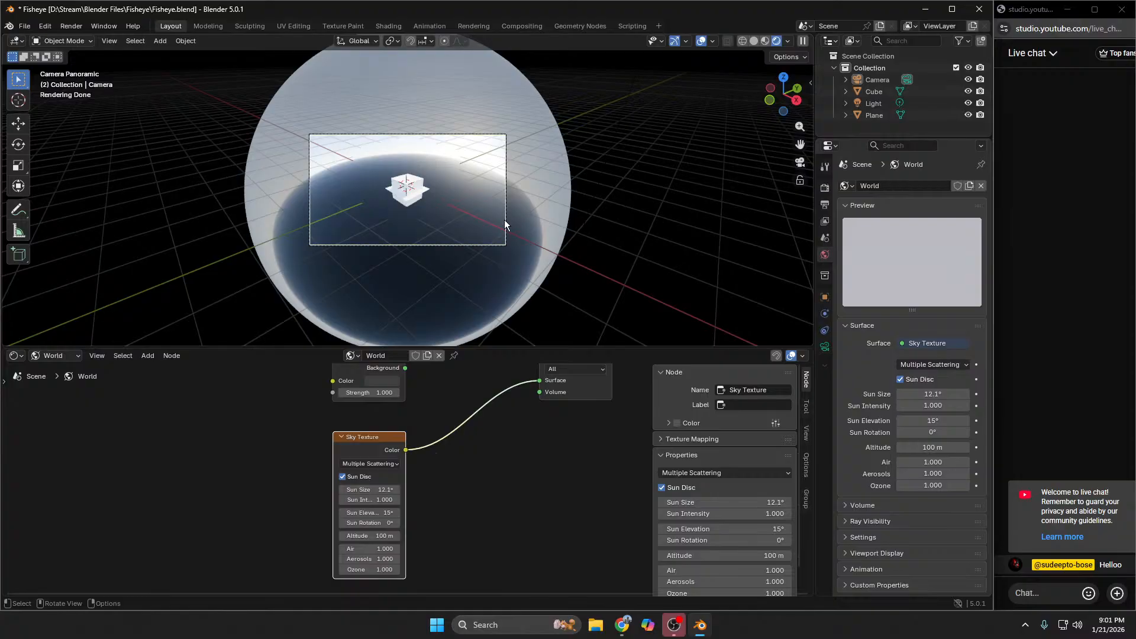
Step: Move the camera along its local Z axis much closer to the cube and save the file
{"action": "left_click", "coordinate": [506, 224]}
{"action": "key", "text": "g"}
{"action": "key", "text": "z"}
{"action": "key", "text": "z"}
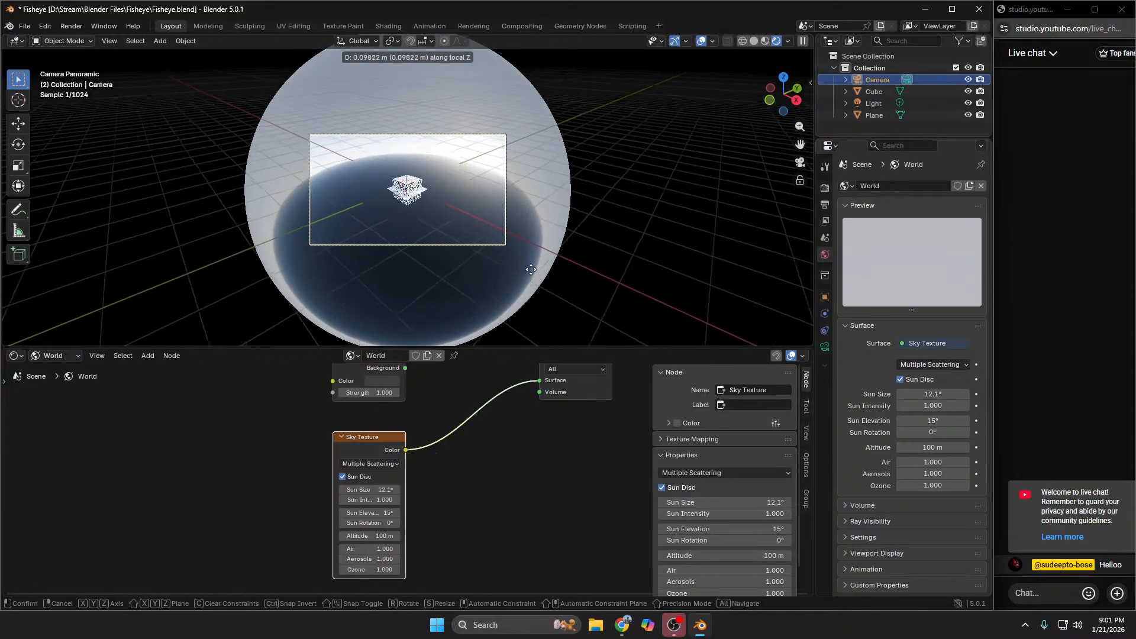
{"action": "left_click", "coordinate": [519, 225]}
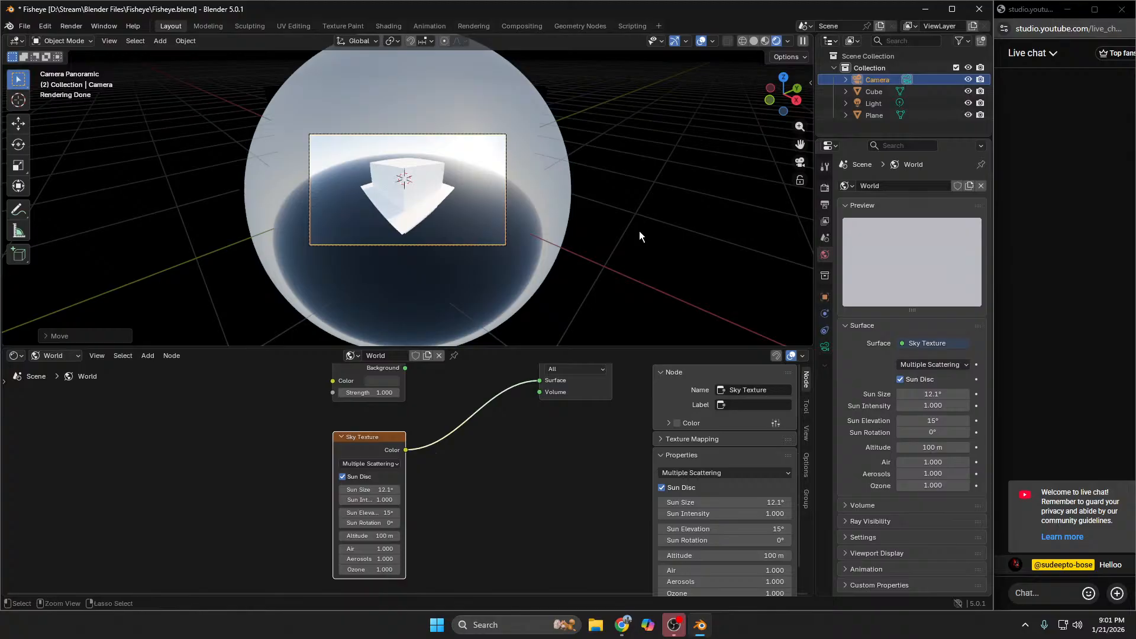
{"action": "key", "text": "ctrl+s"}
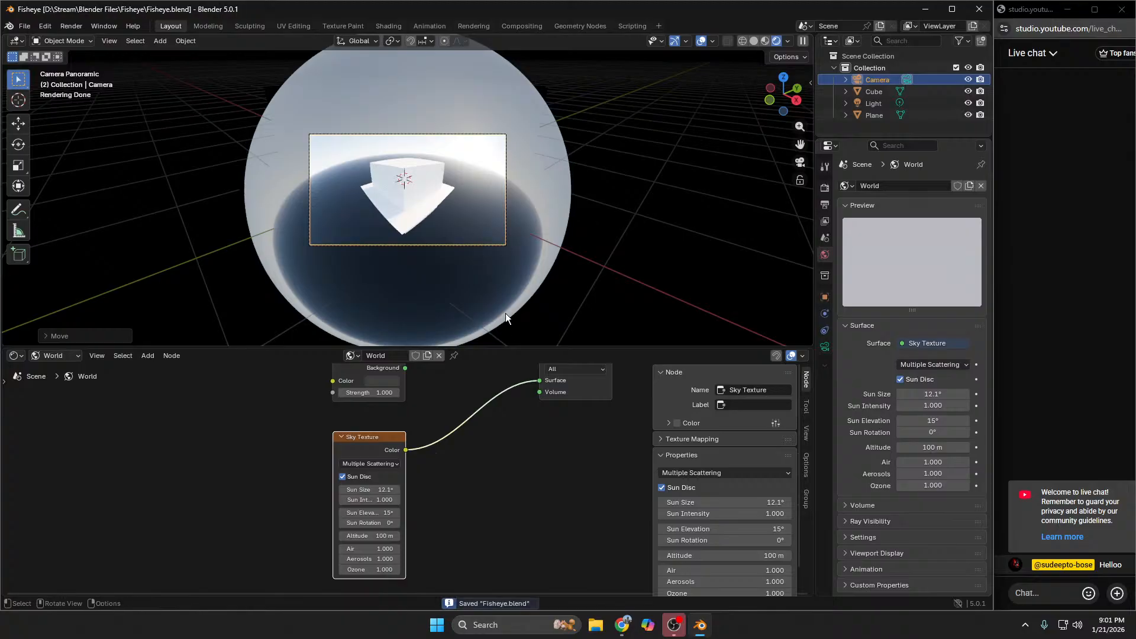
Step: Switch to Chrome and view the green fisheye hallway reference on Pinterest and the YouTube lens distortion tutorial
{"action": "mouse_move", "coordinate": [622, 625]}
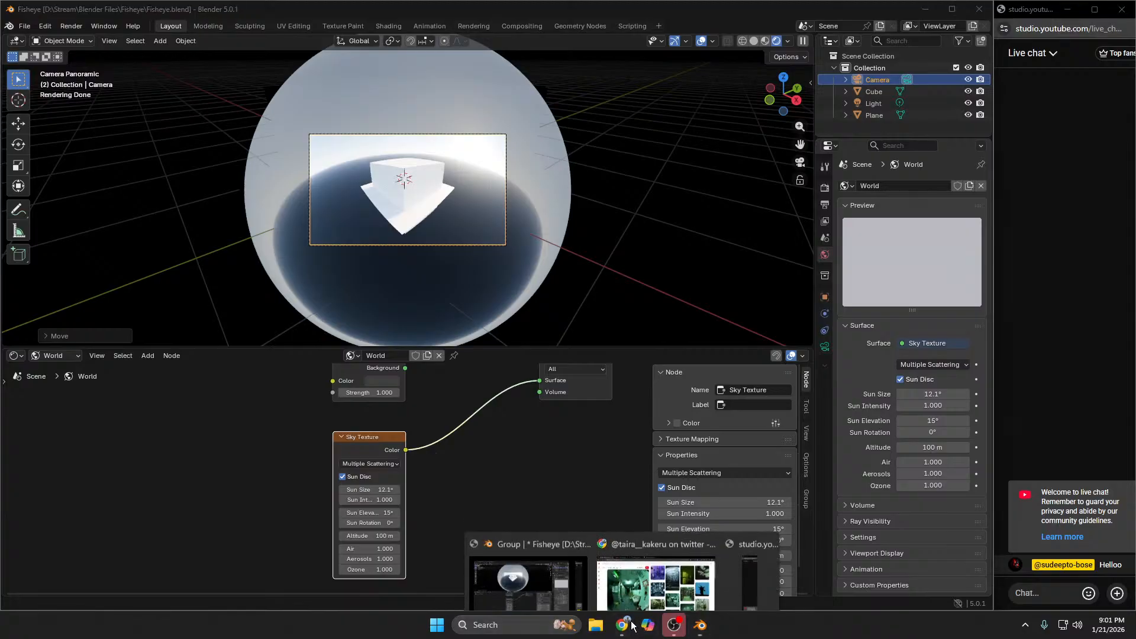
{"action": "left_click", "coordinate": [643, 578]}
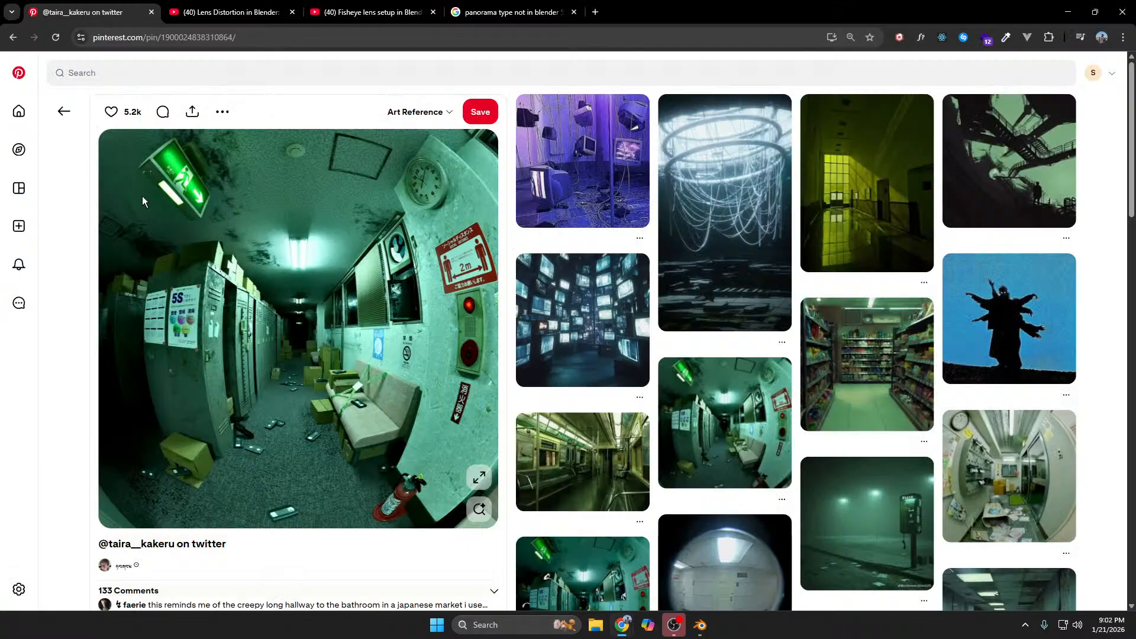
{"action": "left_click", "coordinate": [284, 10]}
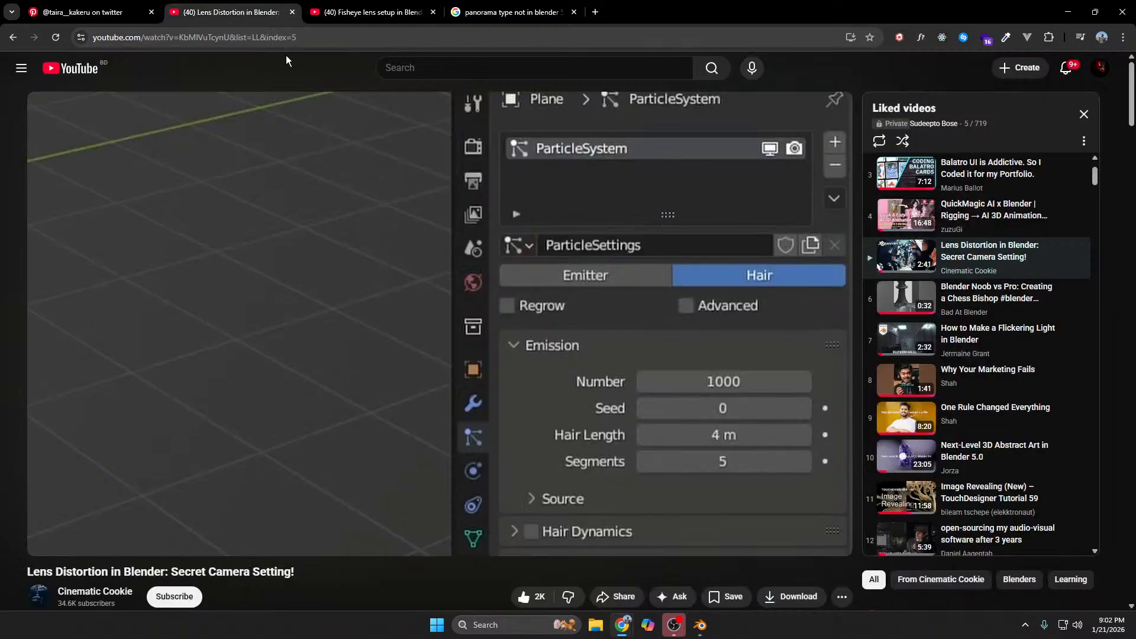
{"action": "left_click", "coordinate": [113, 10]}
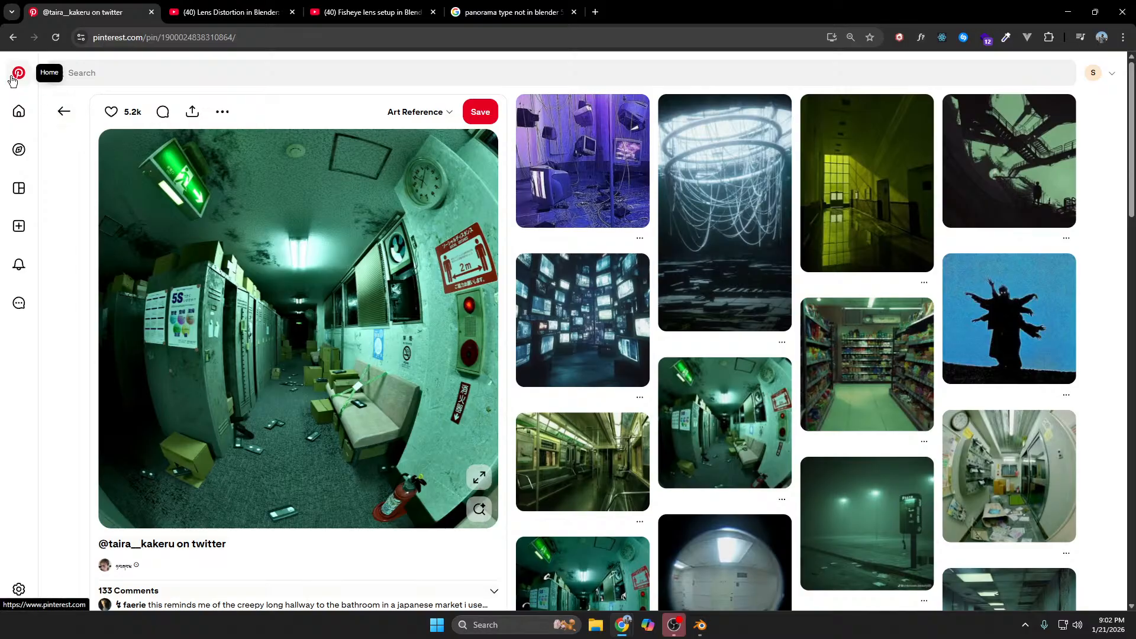
Step: Search Google for sketchfab in a new browser tab and open the Sketchfab home page
{"action": "left_click", "coordinate": [595, 13]}
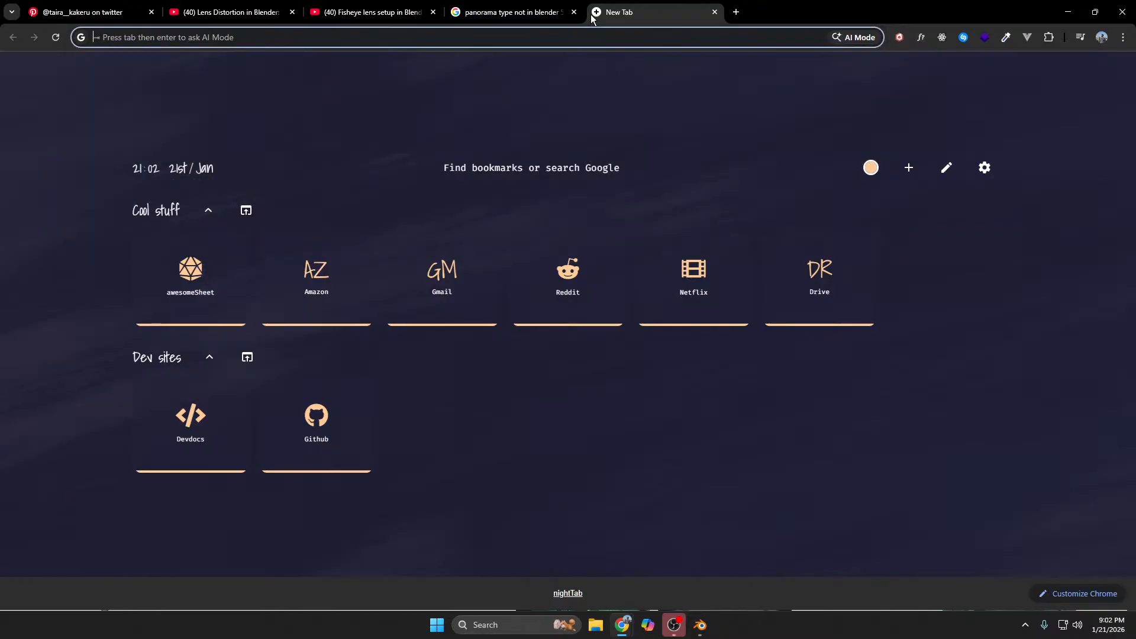
{"action": "type", "text": "sketc"}
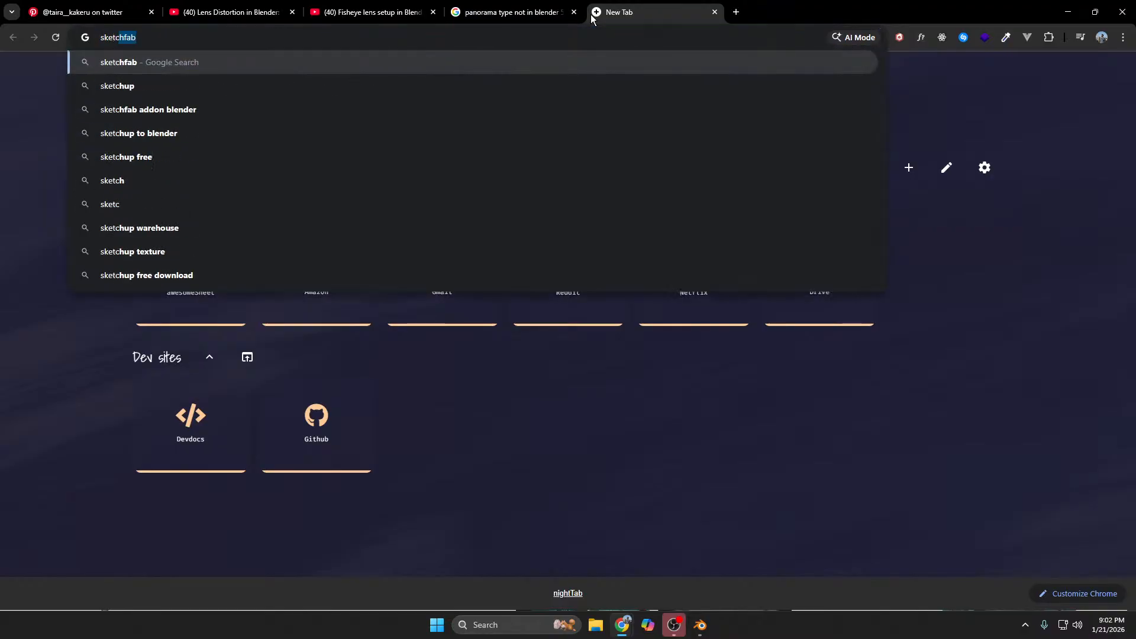
{"action": "key", "text": "Return"}
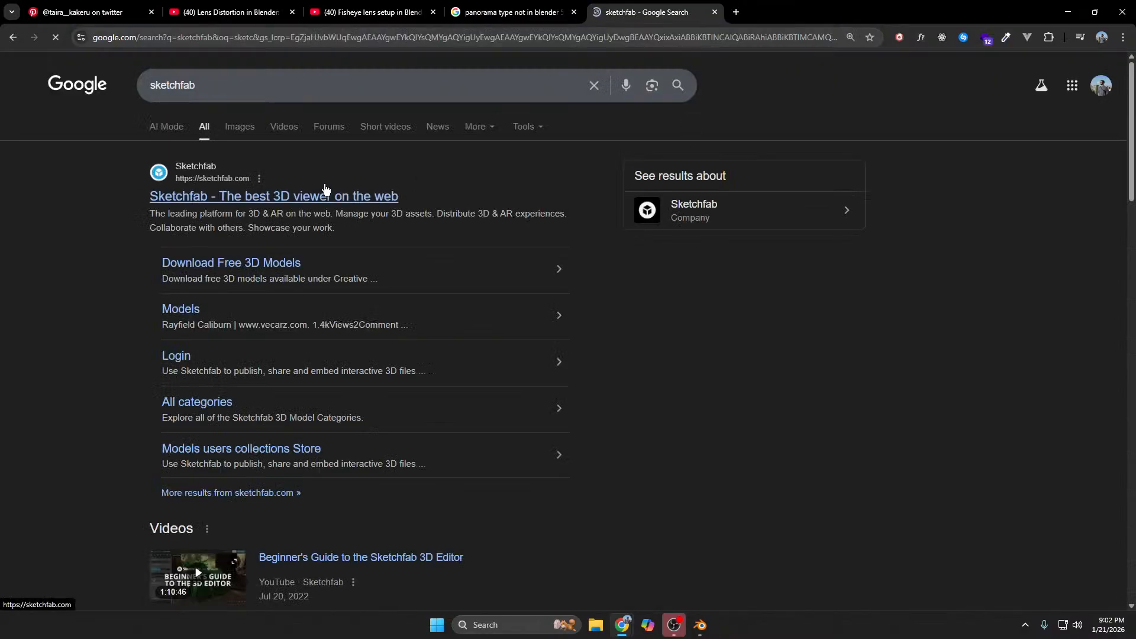
{"action": "left_click", "coordinate": [325, 197]}
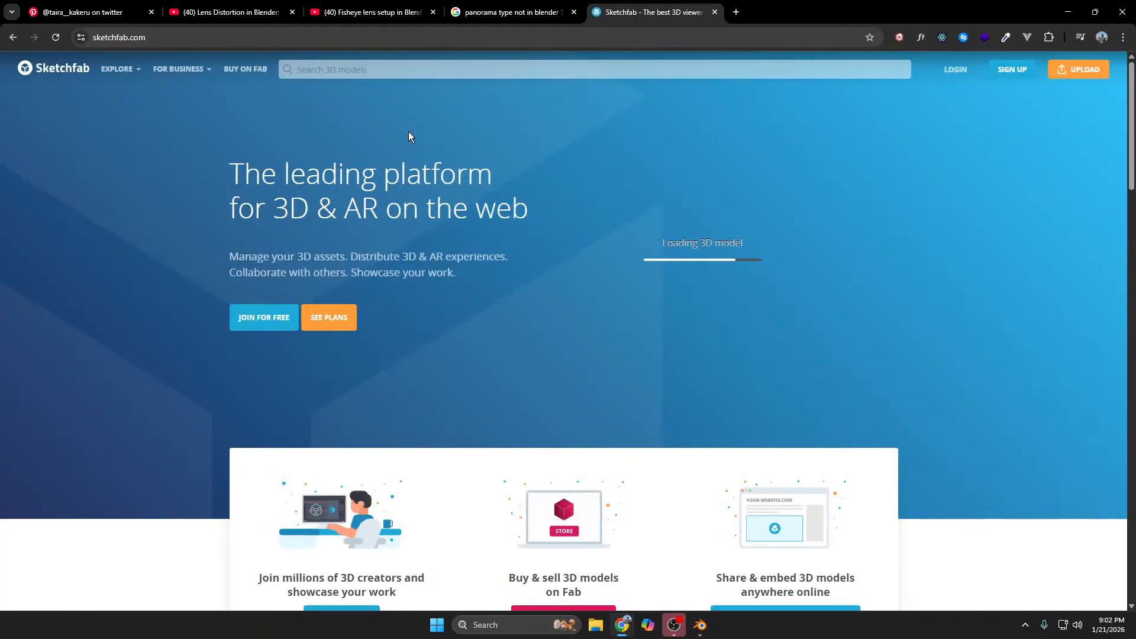
{"action": "scroll", "coordinate": [791, 328], "scroll_direction": "down", "scroll_amount": 5}
{"action": "scroll", "coordinate": [799, 314], "scroll_direction": "up", "scroll_amount": 5}
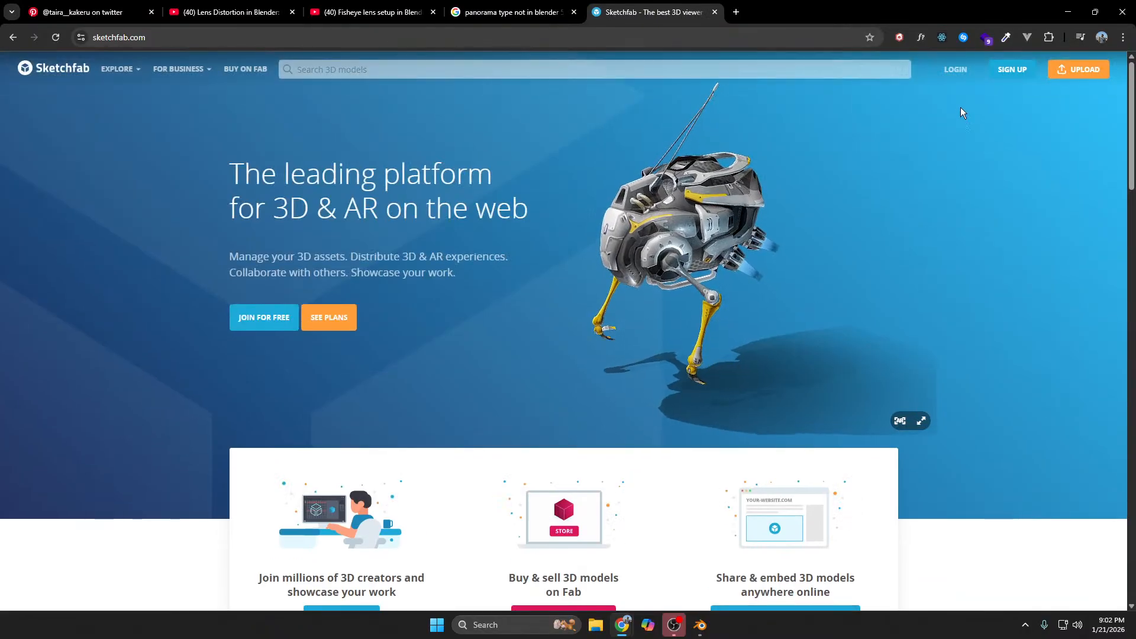
Step: Log in to Sketchfab with the Google account and look over the newsfeed
{"action": "left_click", "coordinate": [954, 72]}
{"action": "left_click", "coordinate": [622, 264]}
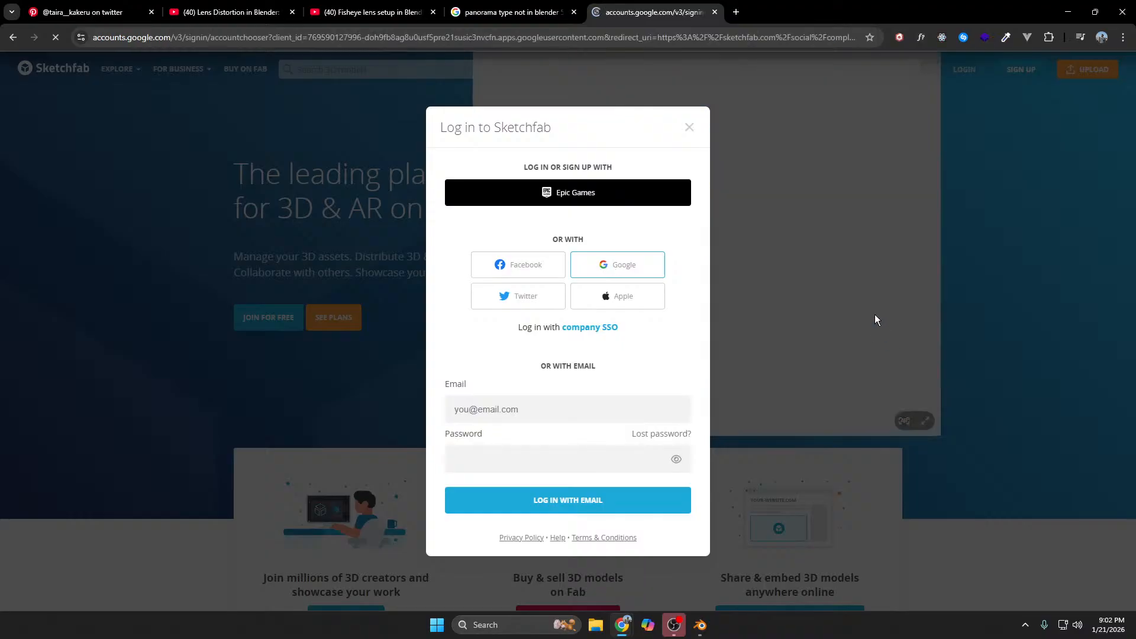
{"action": "left_click", "coordinate": [684, 233]}
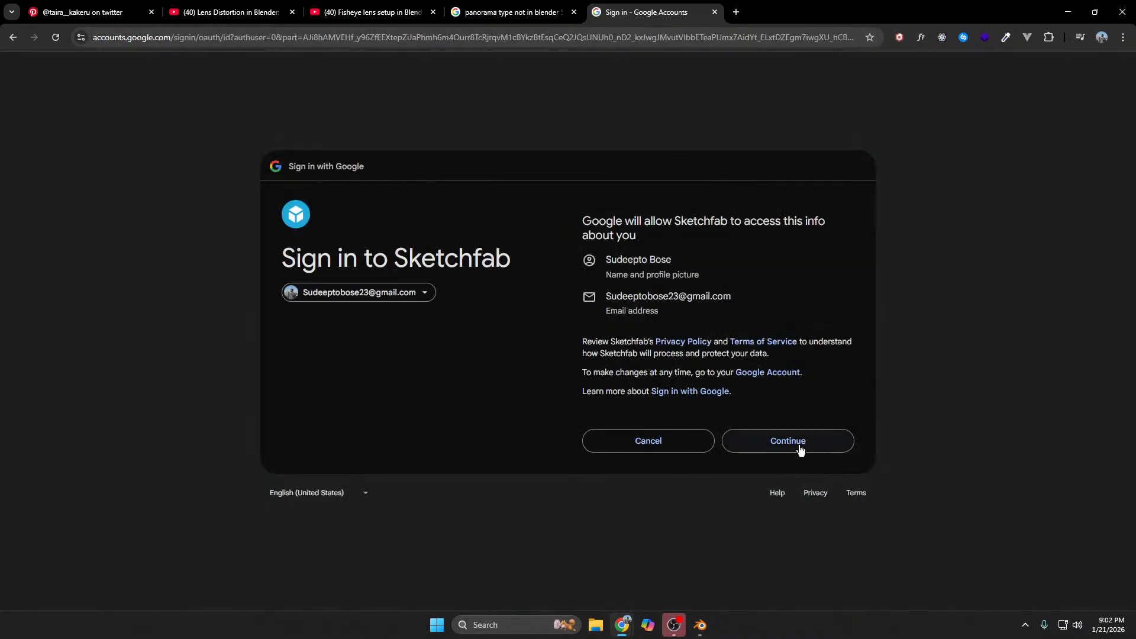
{"action": "left_click", "coordinate": [799, 448]}
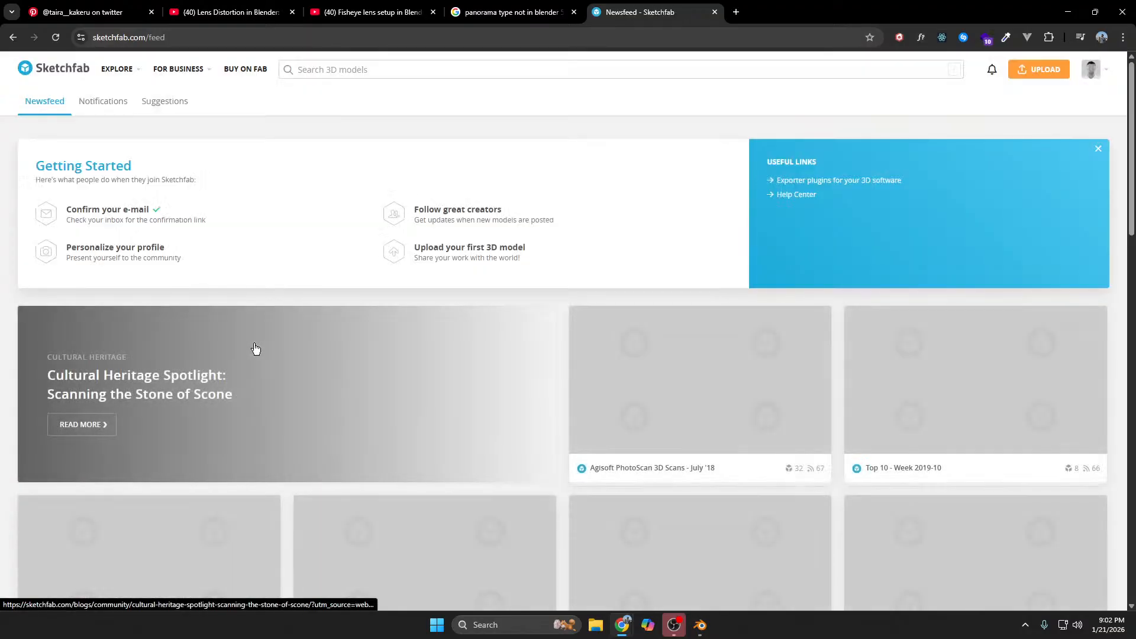
{"action": "scroll", "coordinate": [254, 352], "scroll_direction": "down", "scroll_amount": 2}
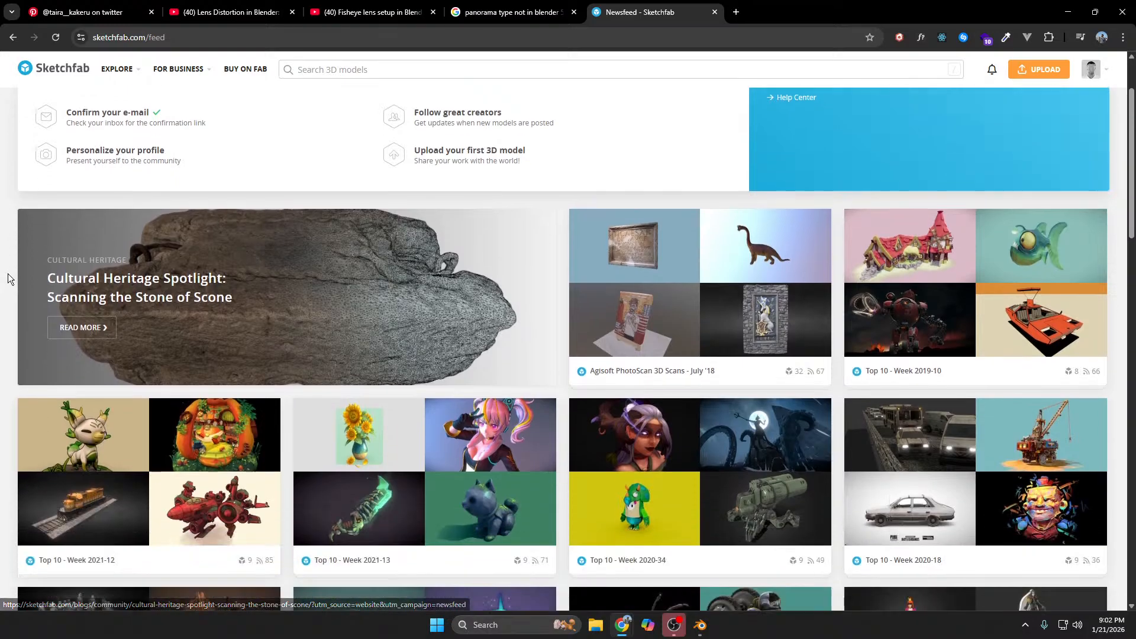
{"action": "scroll", "coordinate": [13, 266], "scroll_direction": "up", "scroll_amount": 2}
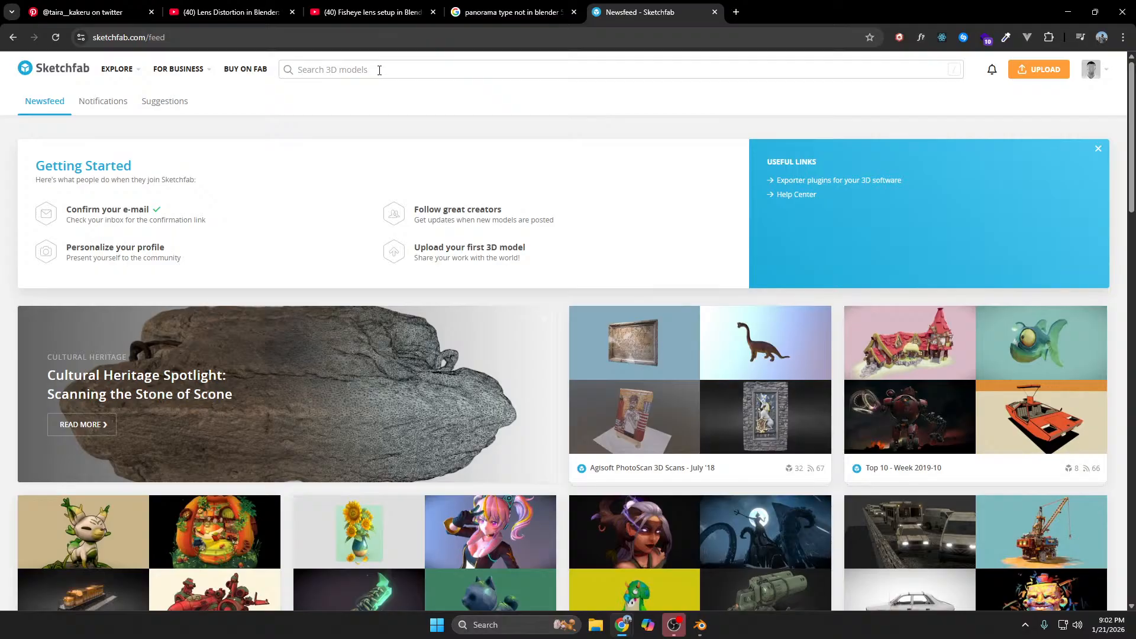
Step: Search YouTube for "environment blender tutorial" in the fisheye lens video's tab and browse the results
{"action": "left_click", "coordinate": [372, 13]}
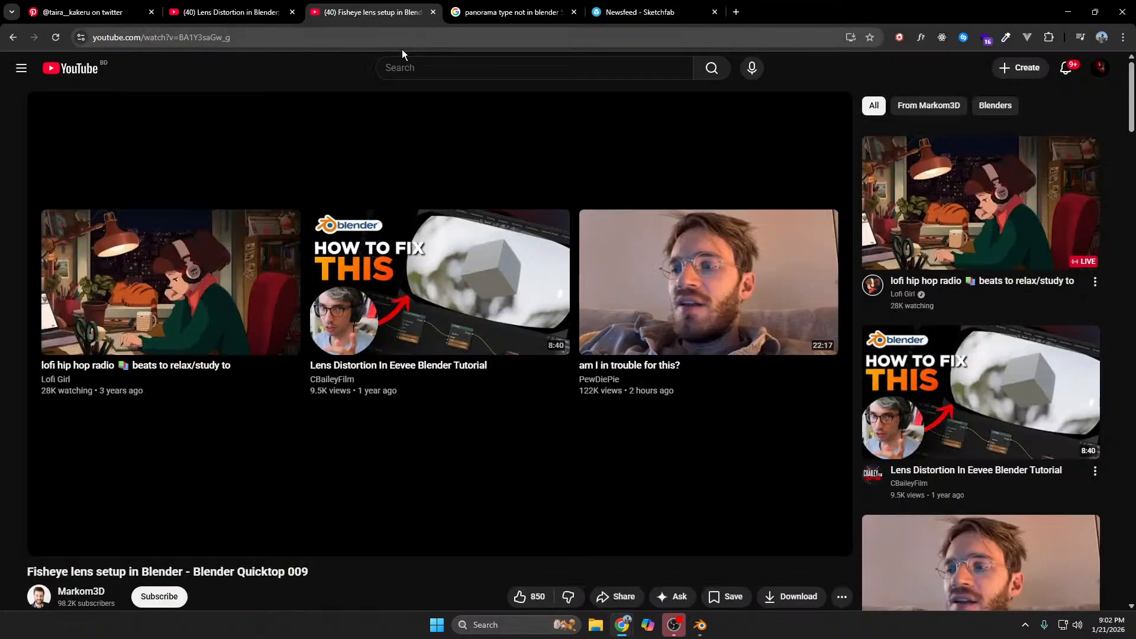
{"action": "left_click", "coordinate": [446, 66]}
{"action": "type", "text": "env"}
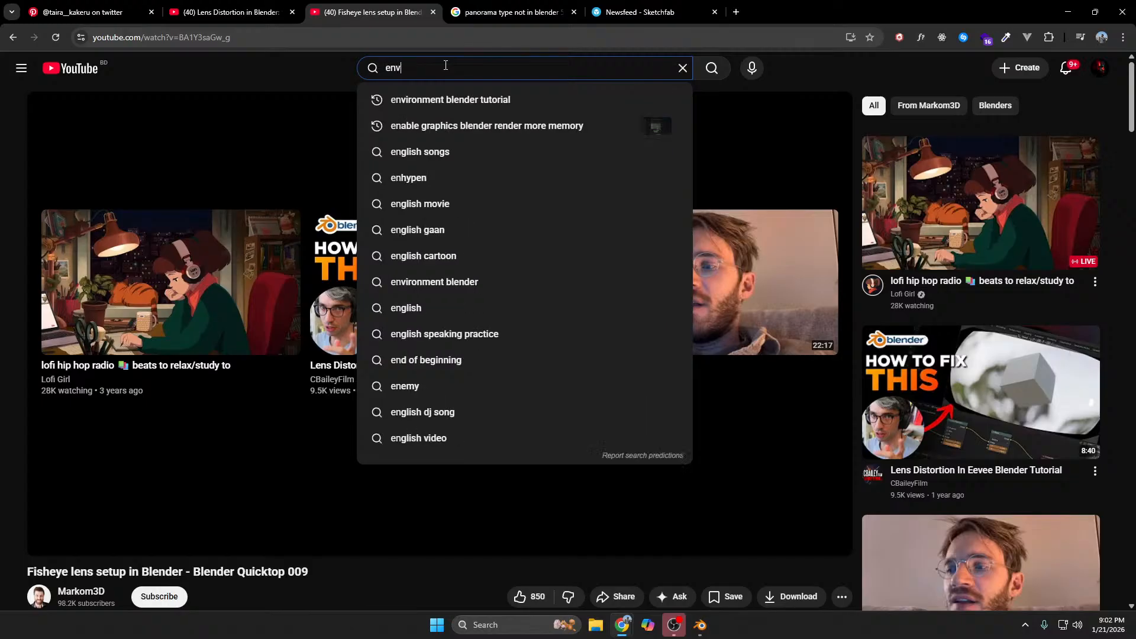
{"action": "type", "text": "ironment"}
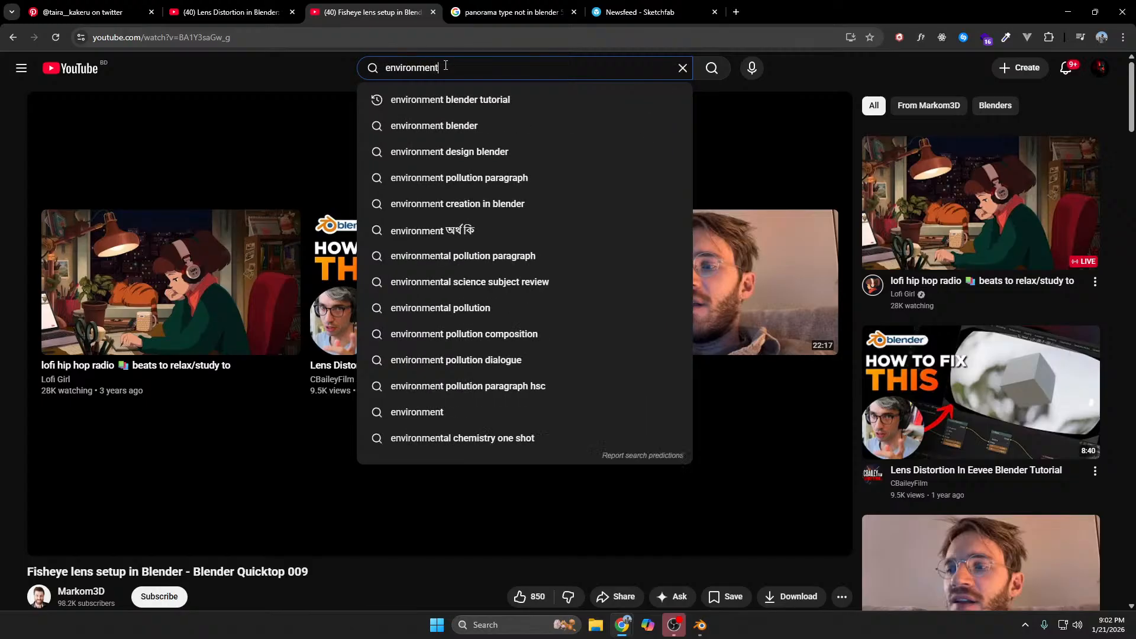
{"action": "key", "text": "Down"}
{"action": "key", "text": "Return"}
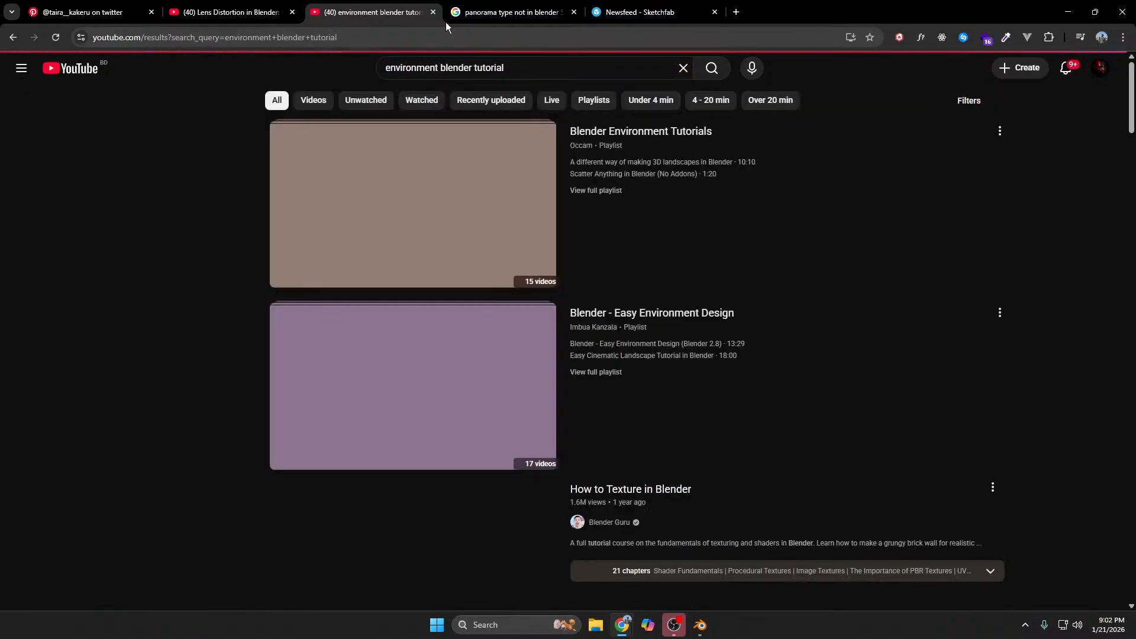
{"action": "scroll", "coordinate": [1083, 199], "scroll_direction": "down", "scroll_amount": 6}
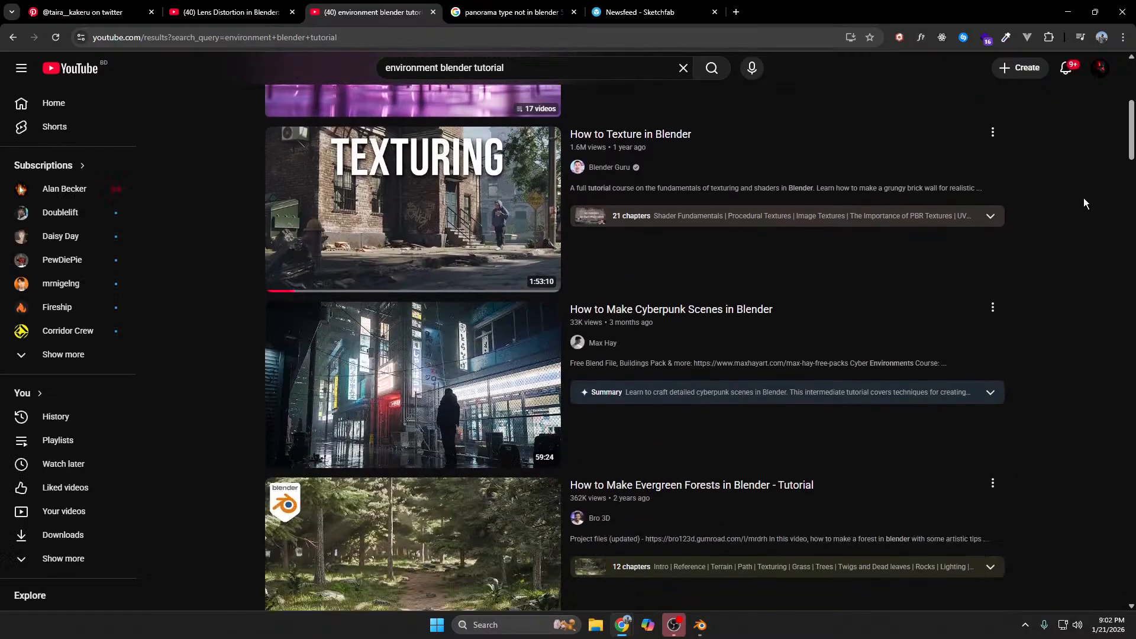
{"action": "scroll", "coordinate": [1084, 202], "scroll_direction": "down", "scroll_amount": 4}
{"action": "scroll", "coordinate": [1084, 203], "scroll_direction": "down", "scroll_amount": 7}
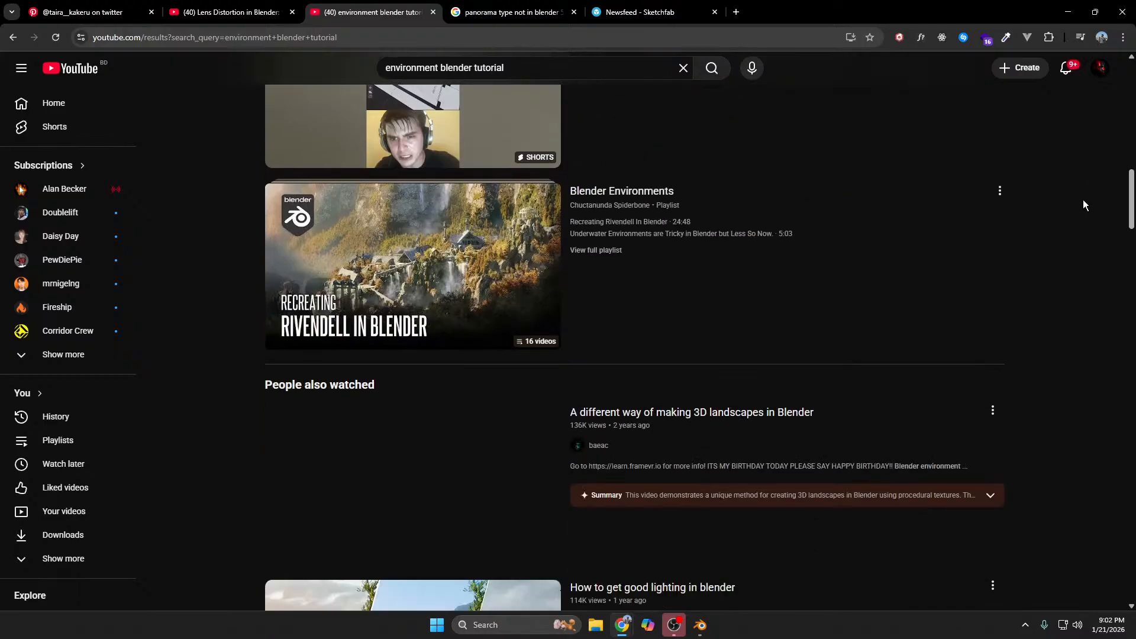
{"action": "scroll", "coordinate": [1083, 200], "scroll_direction": "down", "scroll_amount": 2}
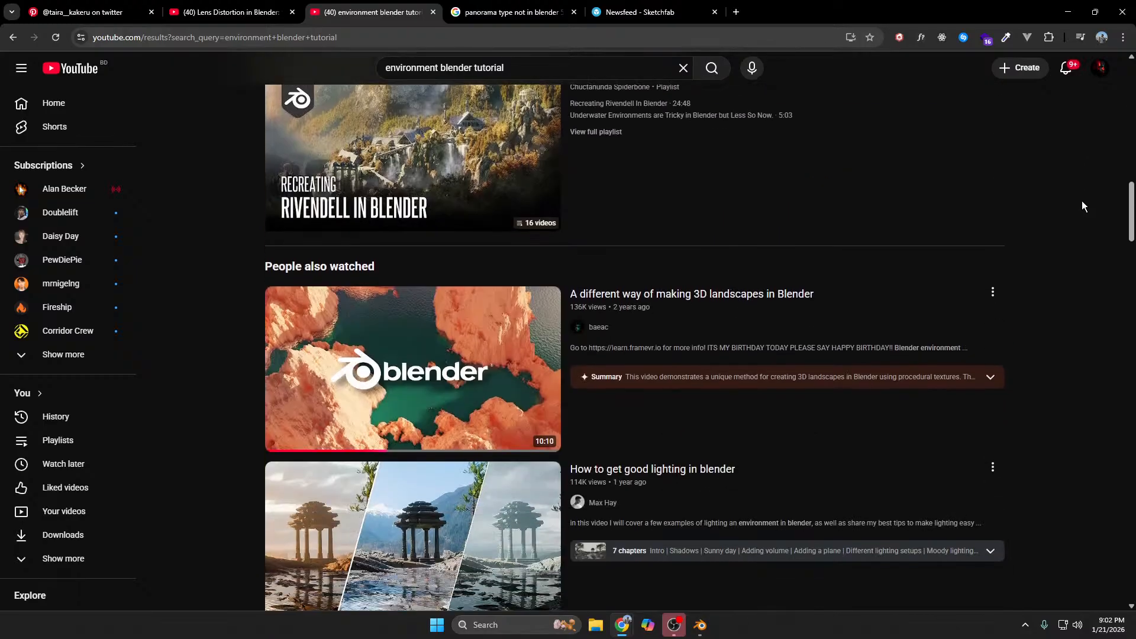
Step: Look further through the "environment blender tutorial" results for a suitable environment-building video
{"action": "scroll", "coordinate": [1082, 200], "scroll_direction": "down", "scroll_amount": 3}
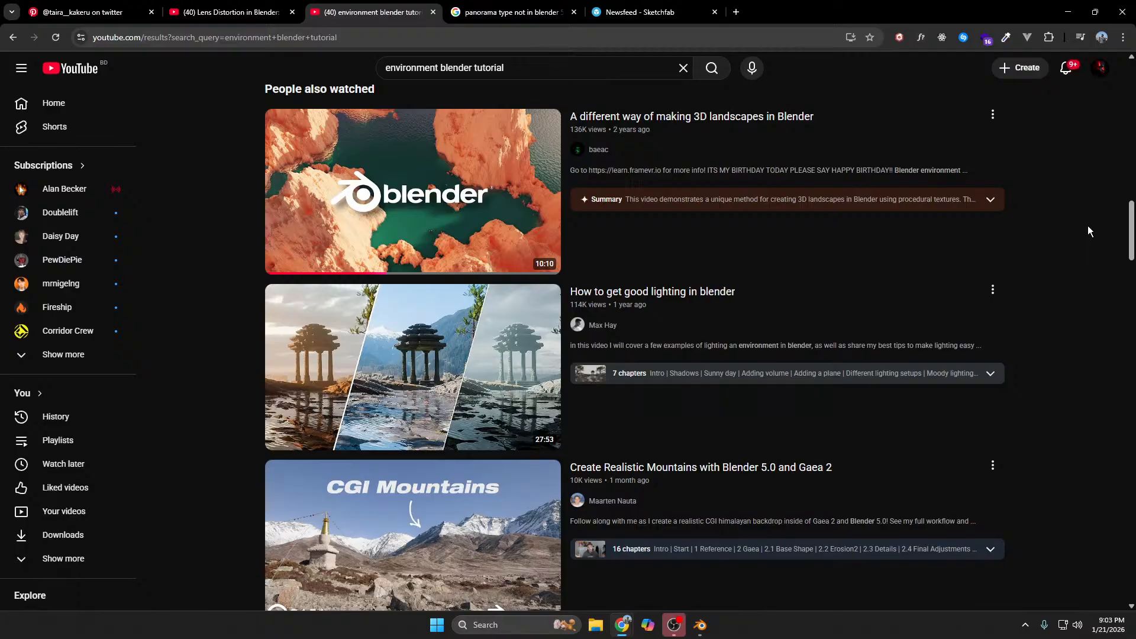
{"action": "scroll", "coordinate": [1088, 227], "scroll_direction": "down", "scroll_amount": 8}
{"action": "scroll", "coordinate": [1088, 225], "scroll_direction": "down", "scroll_amount": 4}
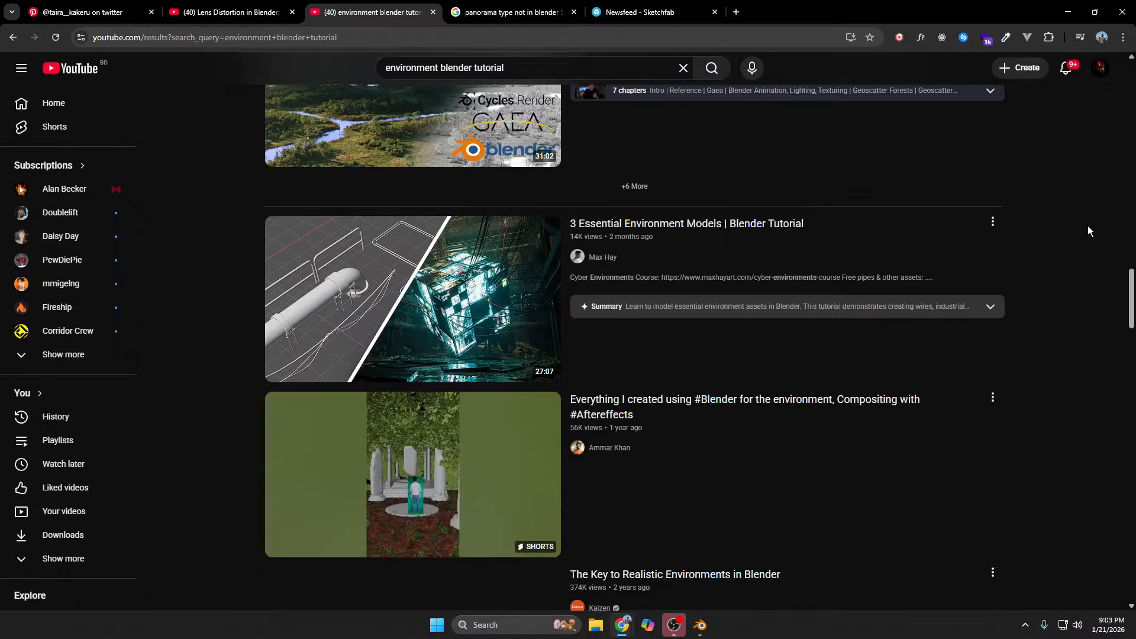
{"action": "scroll", "coordinate": [1086, 224], "scroll_direction": "down", "scroll_amount": 1}
{"action": "scroll", "coordinate": [1086, 223], "scroll_direction": "down", "scroll_amount": 5}
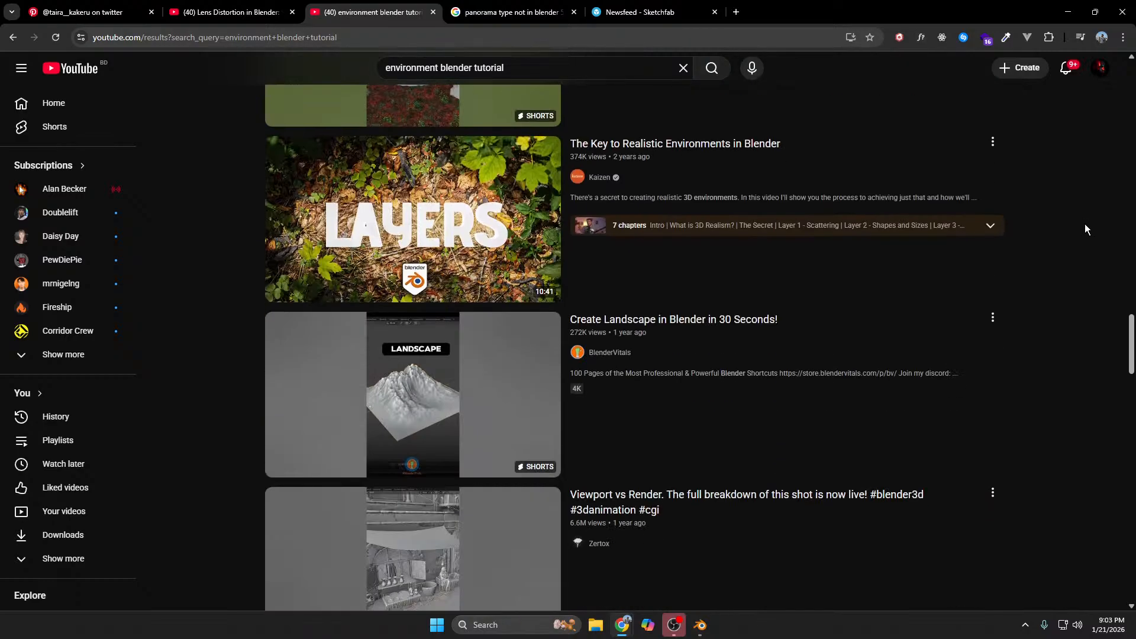
{"action": "scroll", "coordinate": [1085, 224], "scroll_direction": "down", "scroll_amount": 11}
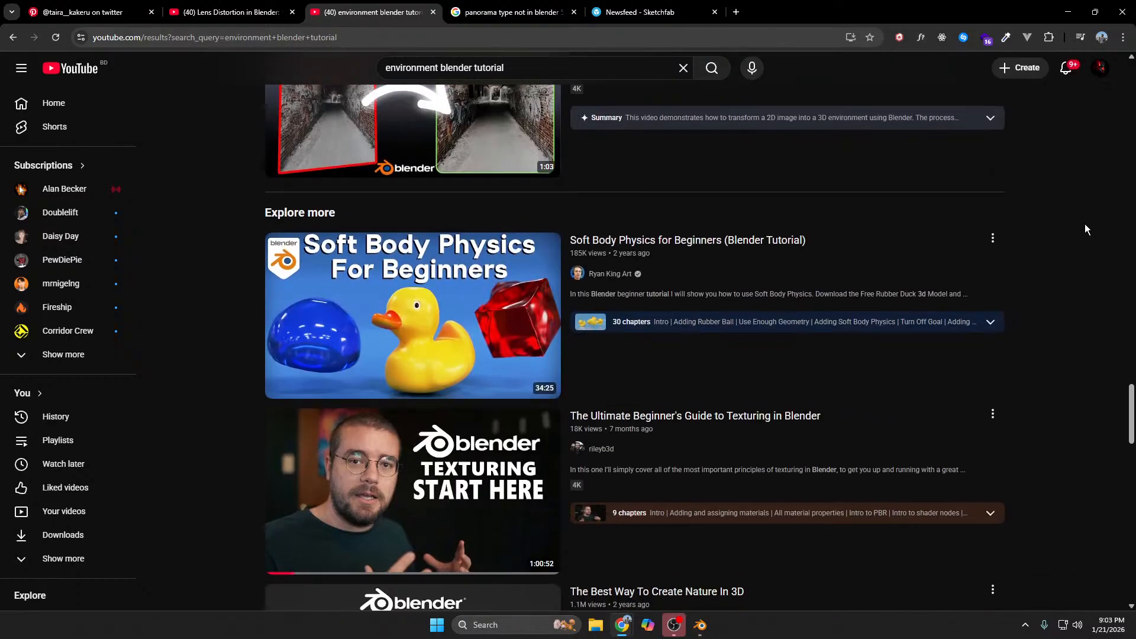
{"action": "scroll", "coordinate": [1085, 224], "scroll_direction": "down", "scroll_amount": 5}
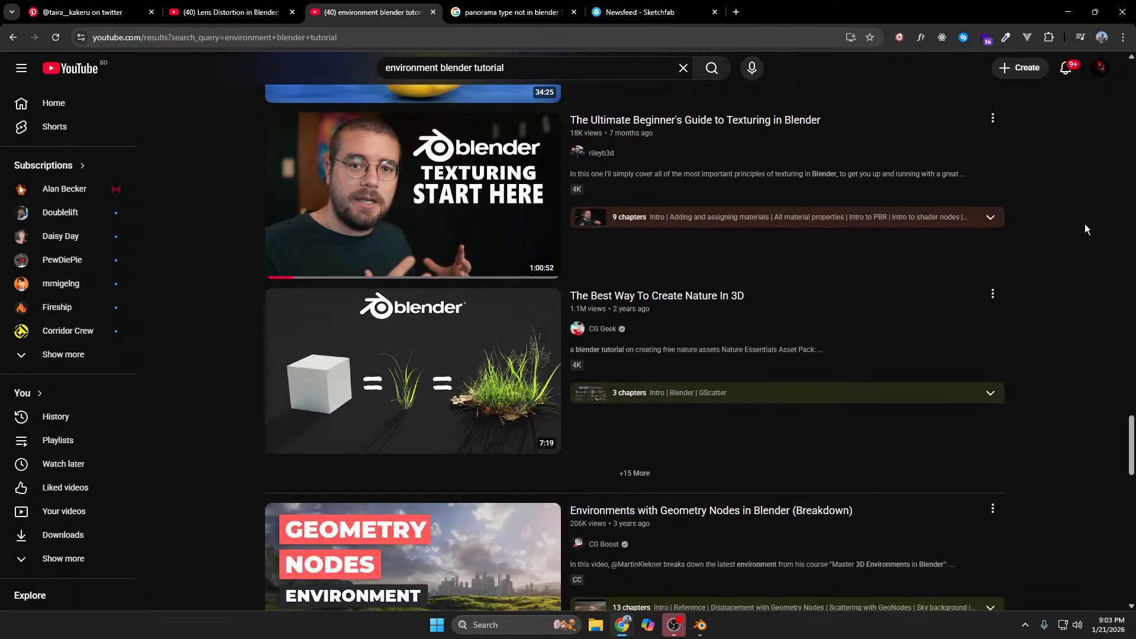
{"action": "scroll", "coordinate": [1085, 225], "scroll_direction": "down", "scroll_amount": 4}
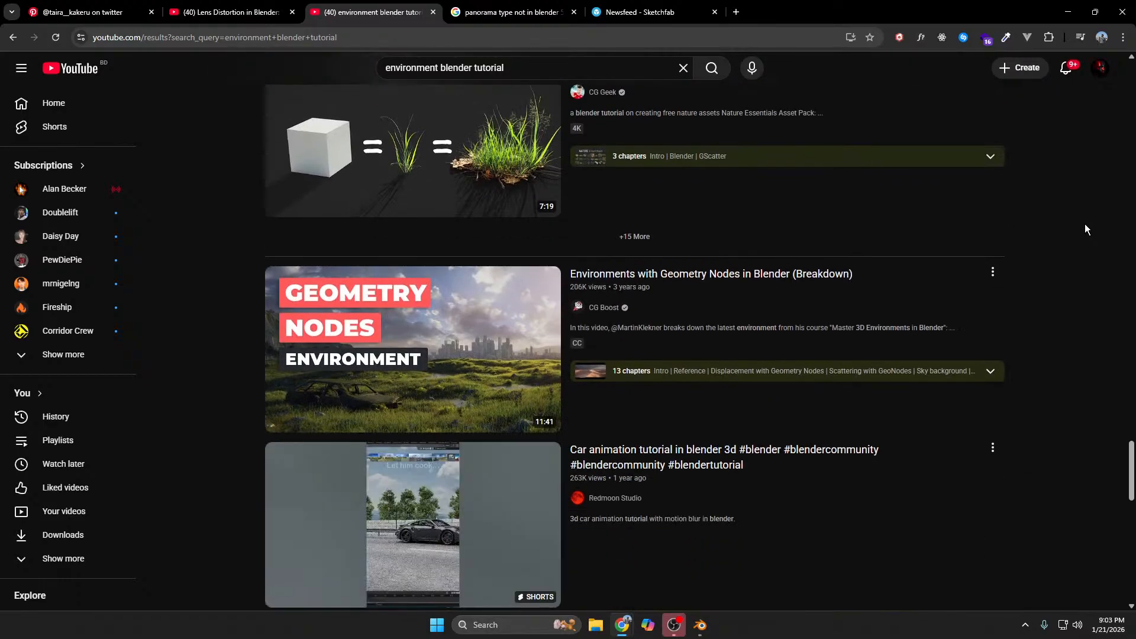
{"action": "scroll", "coordinate": [1085, 224], "scroll_direction": "down", "scroll_amount": 6}
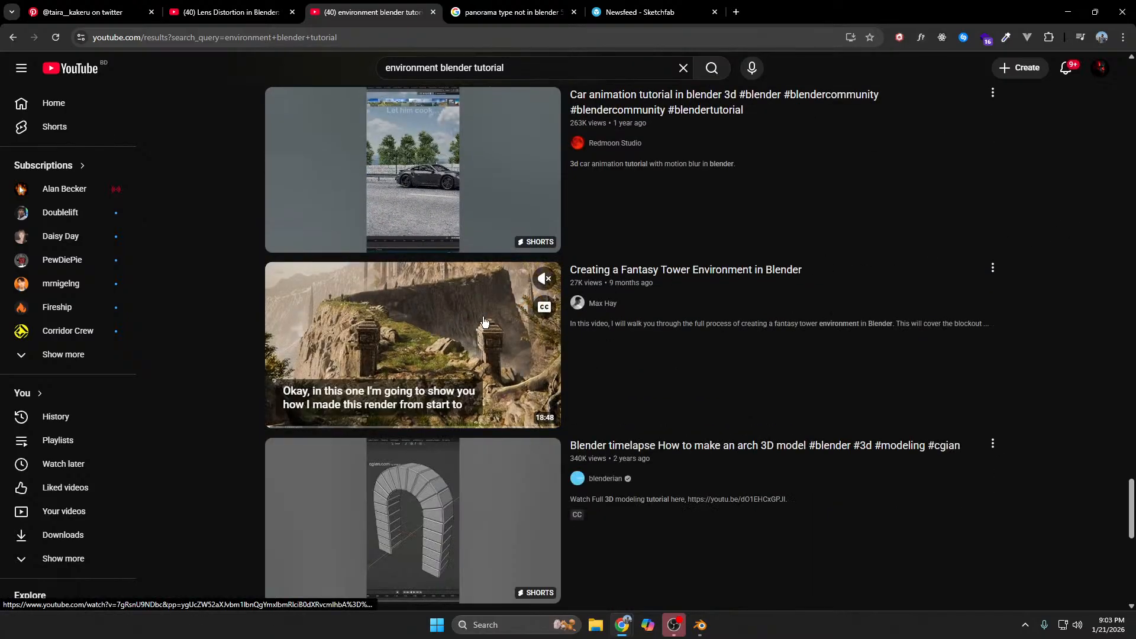
{"action": "scroll", "coordinate": [1064, 332], "scroll_direction": "down", "scroll_amount": 1}
{"action": "scroll", "coordinate": [1064, 332], "scroll_direction": "down", "scroll_amount": 5}
{"action": "scroll", "coordinate": [1064, 333], "scroll_direction": "down", "scroll_amount": 4}
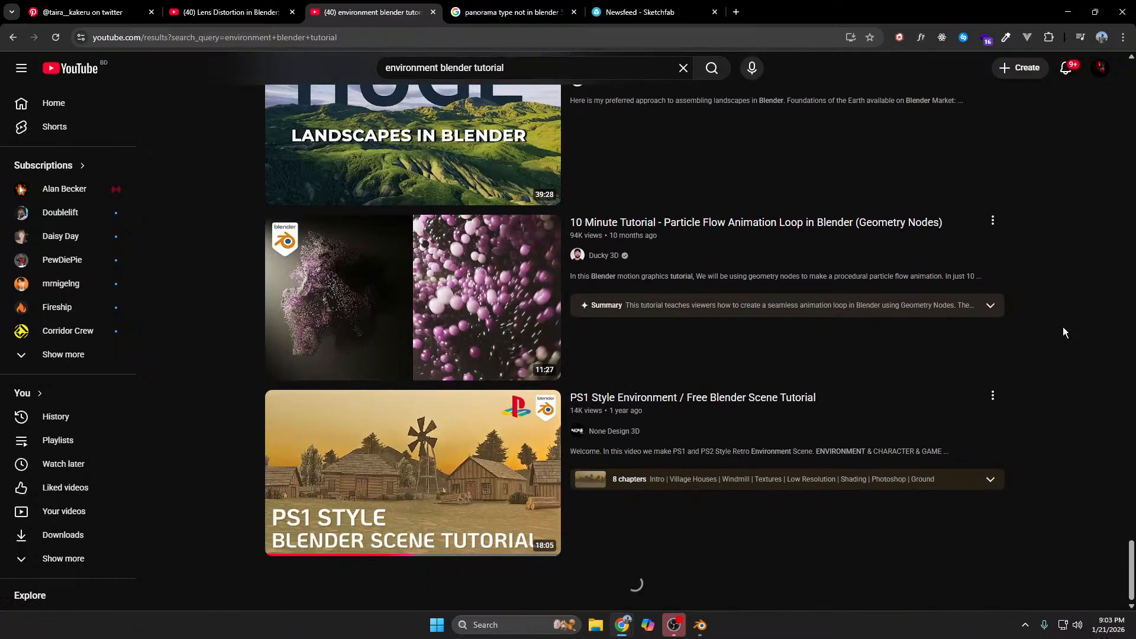
{"action": "scroll", "coordinate": [1063, 331], "scroll_direction": "down", "scroll_amount": 4}
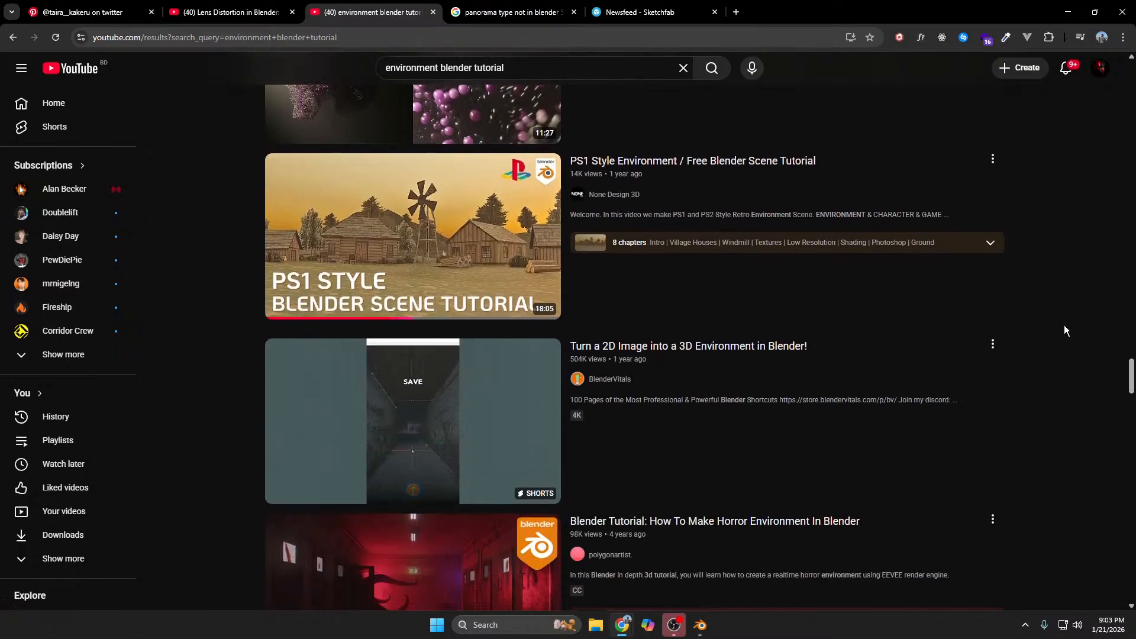
{"action": "scroll", "coordinate": [1064, 328], "scroll_direction": "down", "scroll_amount": 7}
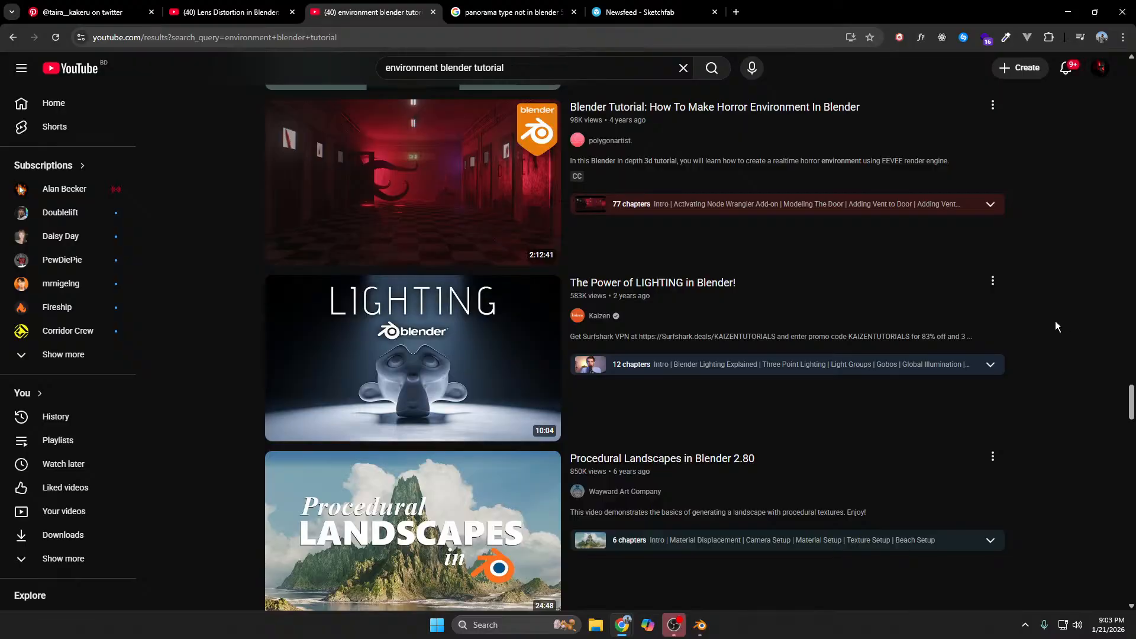
{"action": "mouse_move", "coordinate": [451, 162]}
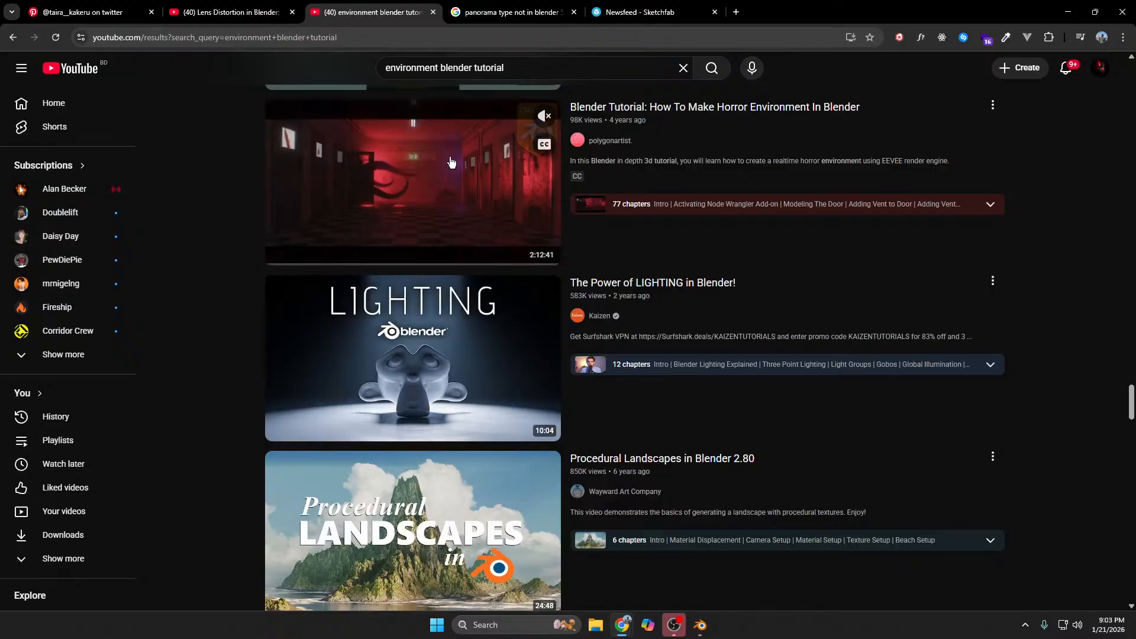
{"action": "scroll", "coordinate": [1028, 271], "scroll_direction": "down", "scroll_amount": 5}
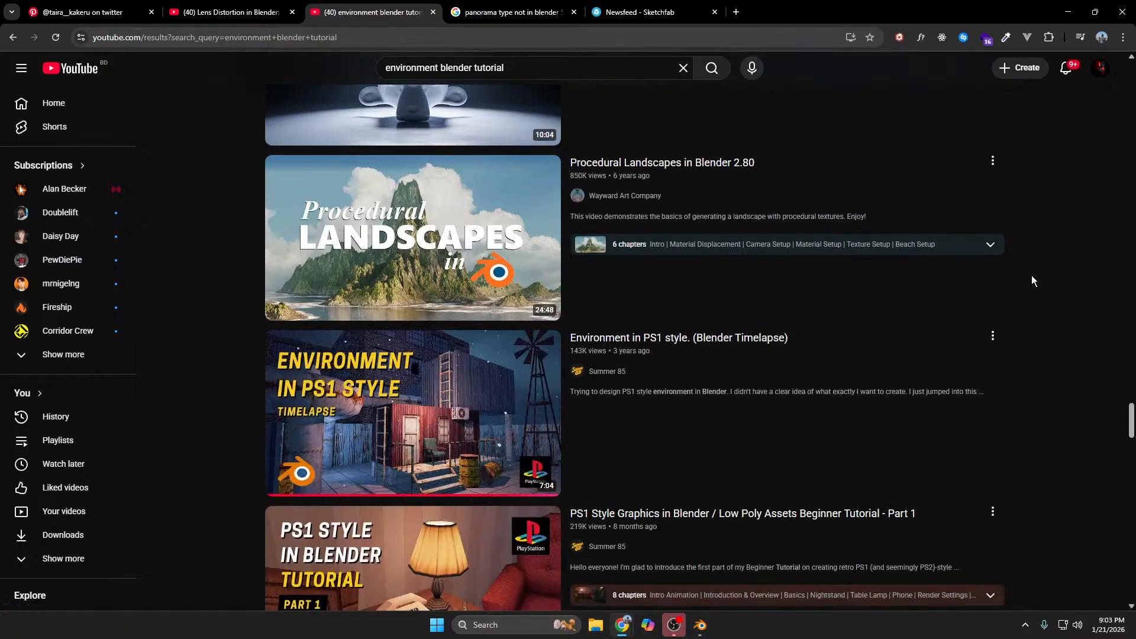
{"action": "scroll", "coordinate": [1046, 268], "scroll_direction": "down", "scroll_amount": 10}
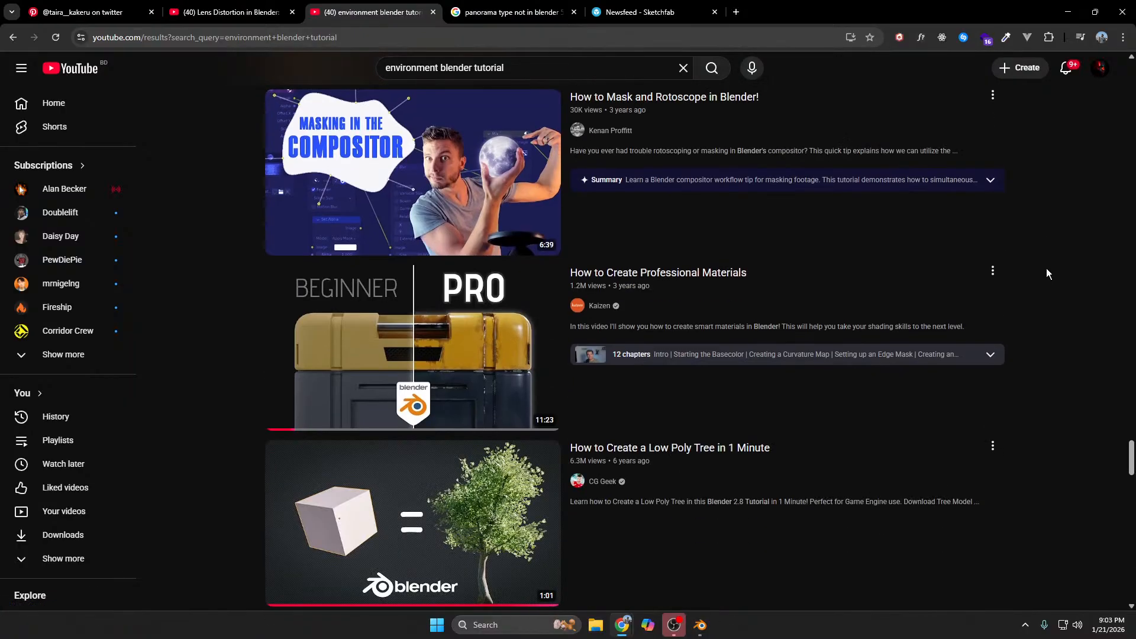
{"action": "scroll", "coordinate": [1047, 273], "scroll_direction": "down", "scroll_amount": 5}
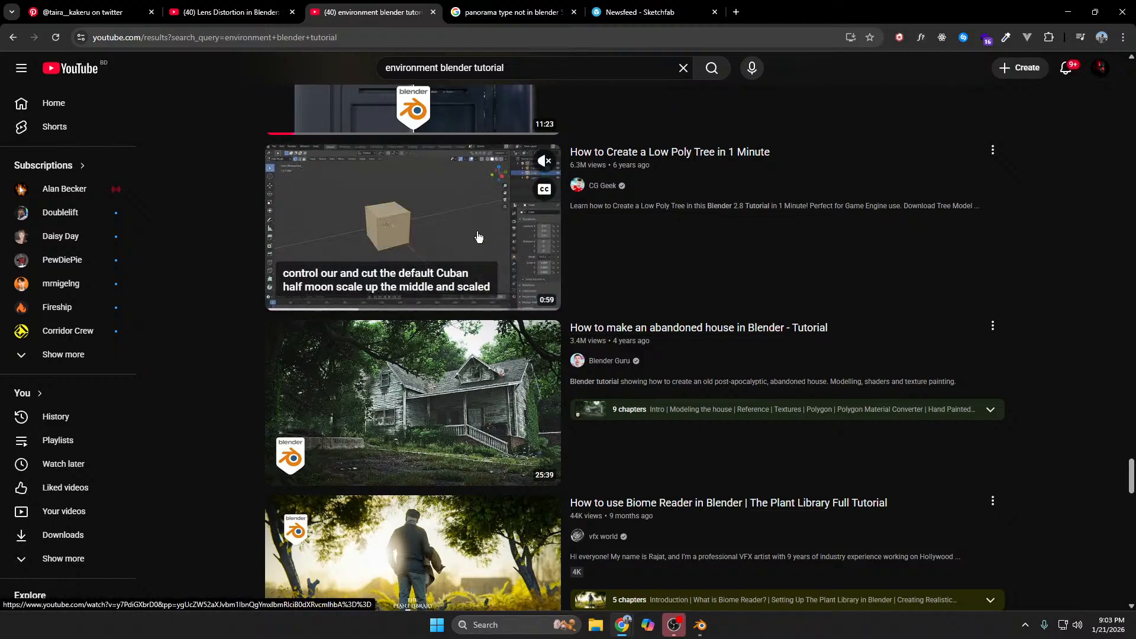
Step: Watch "How to Create a Low Poly Tree in 1 Minute" in its own browser tab and close that tab
{"action": "middle_click", "coordinate": [482, 233]}
{"action": "left_click", "coordinate": [517, 5]}
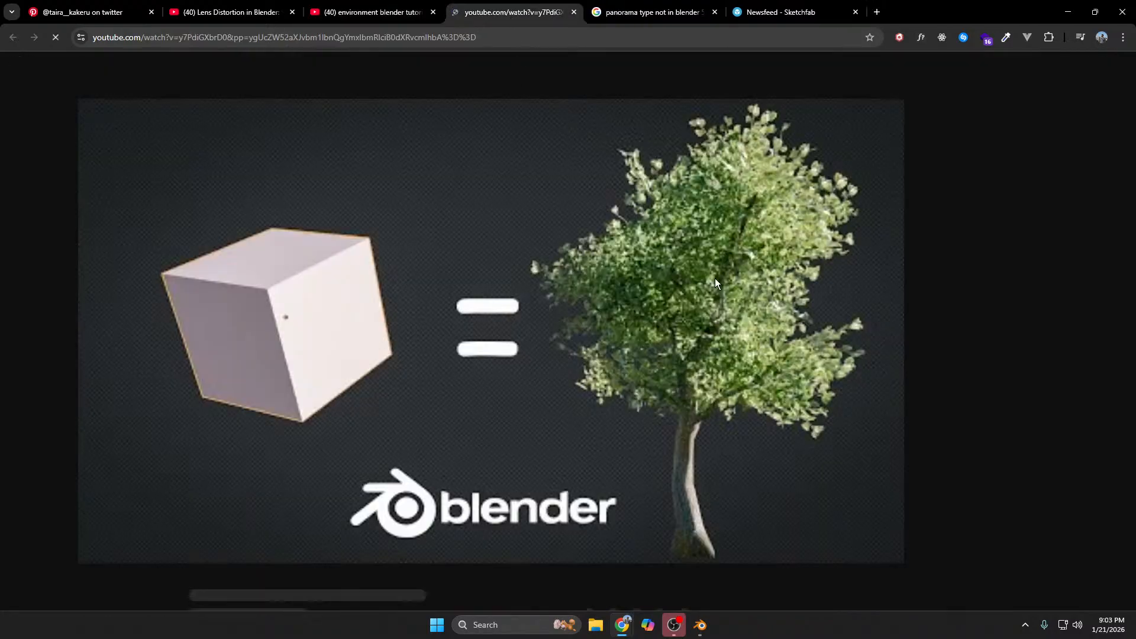
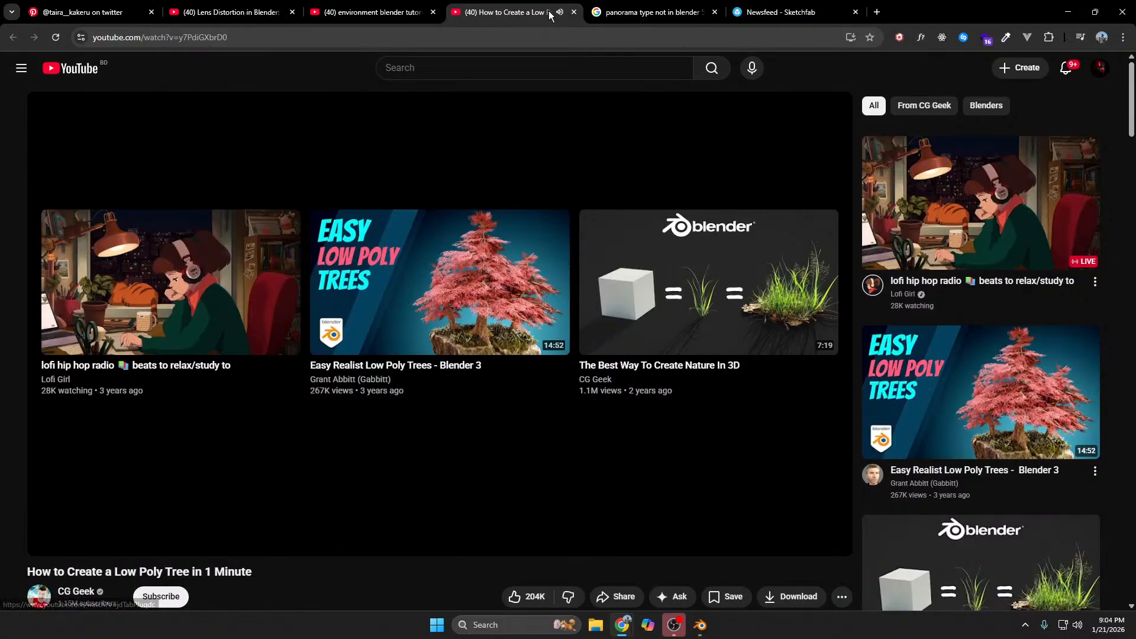
{"action": "left_click", "coordinate": [573, 11]}
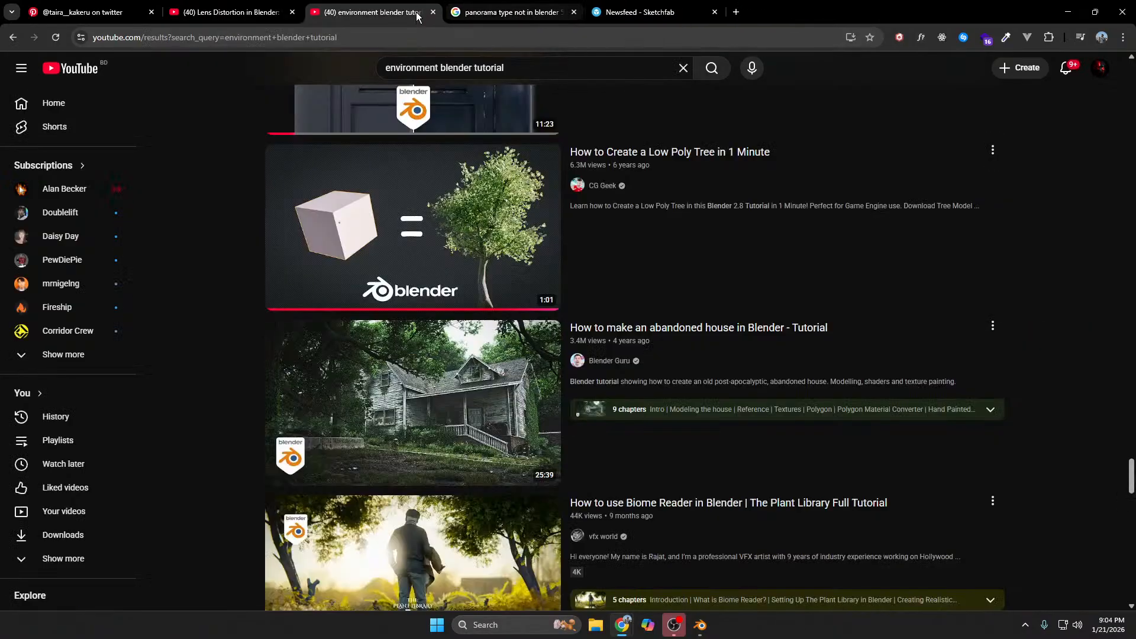
Step: Examine the remaining environment tutorial results below the low poly tree video
{"action": "scroll", "coordinate": [634, 332], "scroll_direction": "down", "scroll_amount": 5}
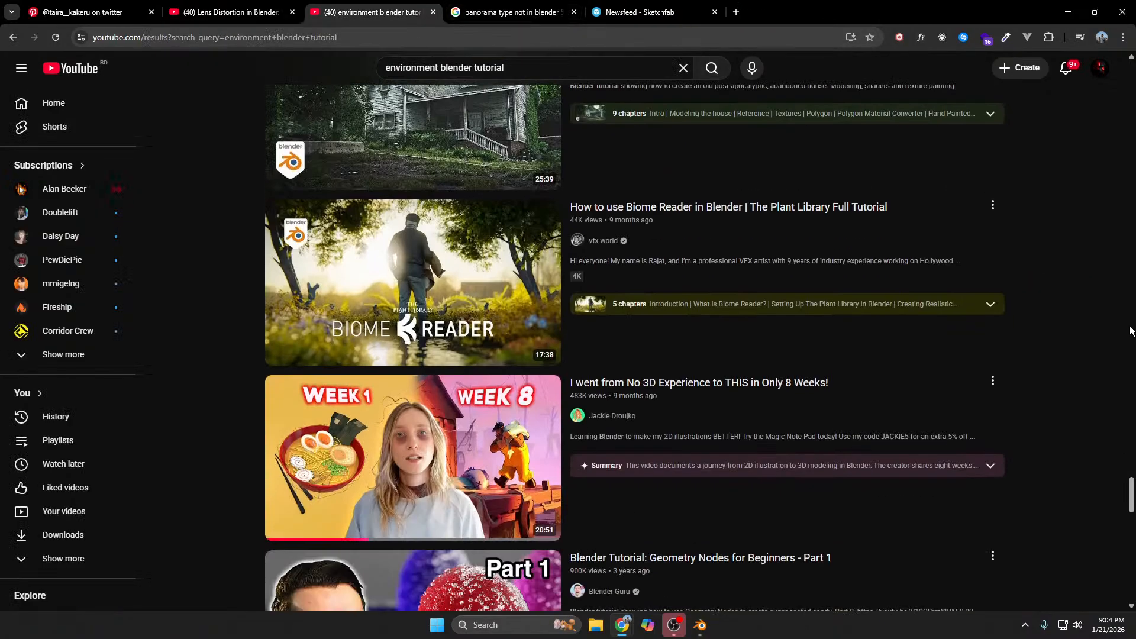
{"action": "scroll", "coordinate": [1091, 247], "scroll_direction": "down", "scroll_amount": 8}
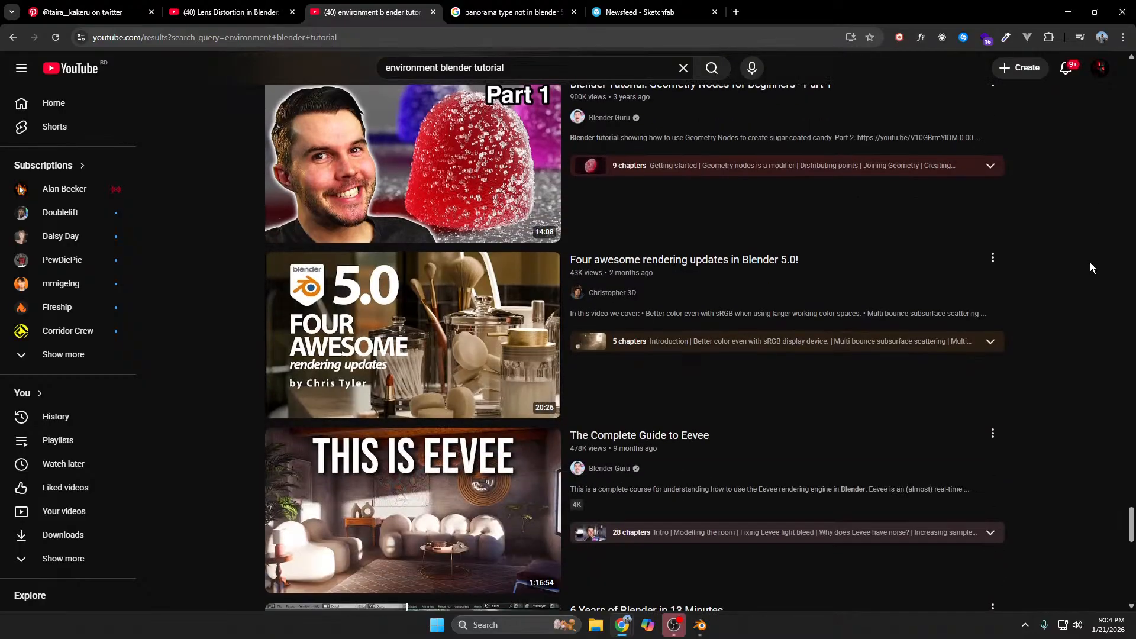
{"action": "scroll", "coordinate": [1093, 267], "scroll_direction": "down", "scroll_amount": 12}
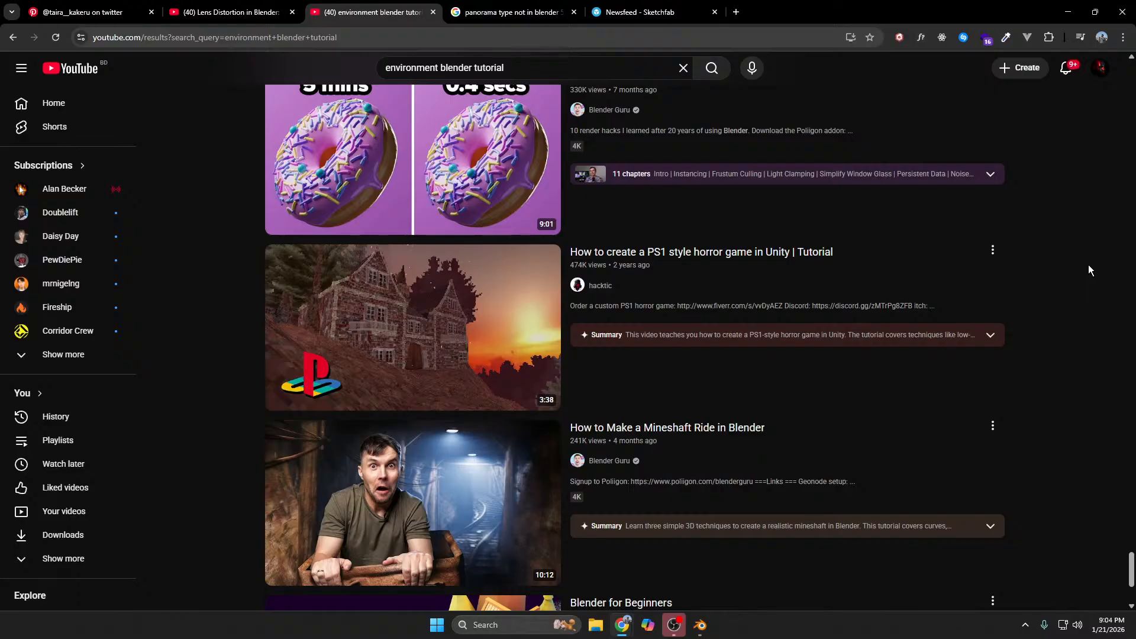
{"action": "scroll", "coordinate": [1086, 414], "scroll_direction": "down", "scroll_amount": 3}
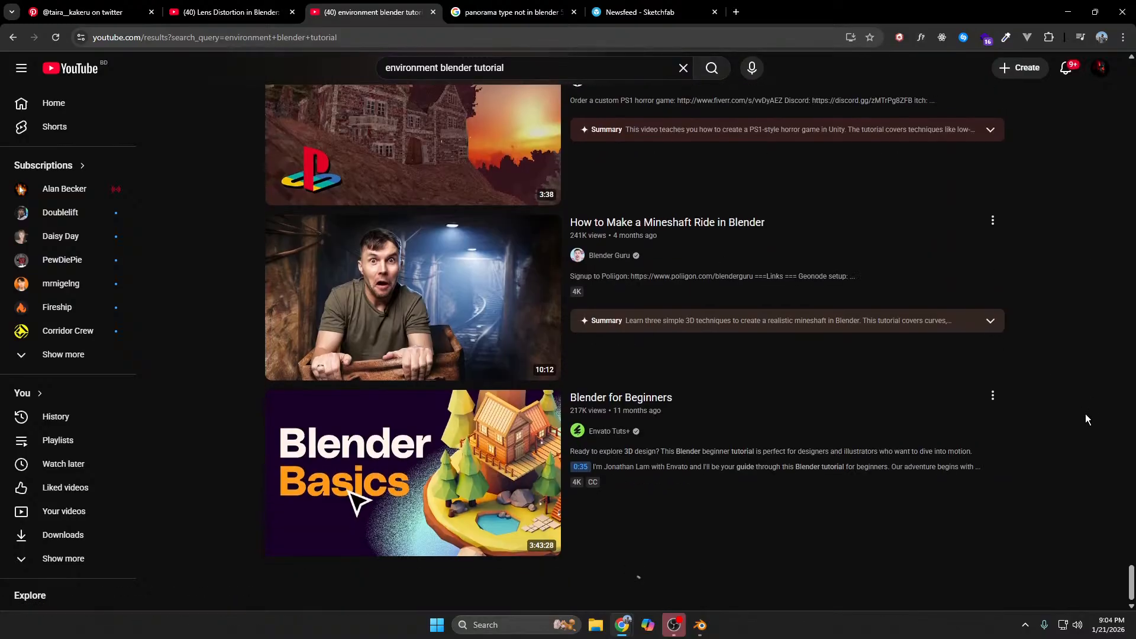
{"action": "scroll", "coordinate": [1088, 407], "scroll_direction": "down", "scroll_amount": 8}
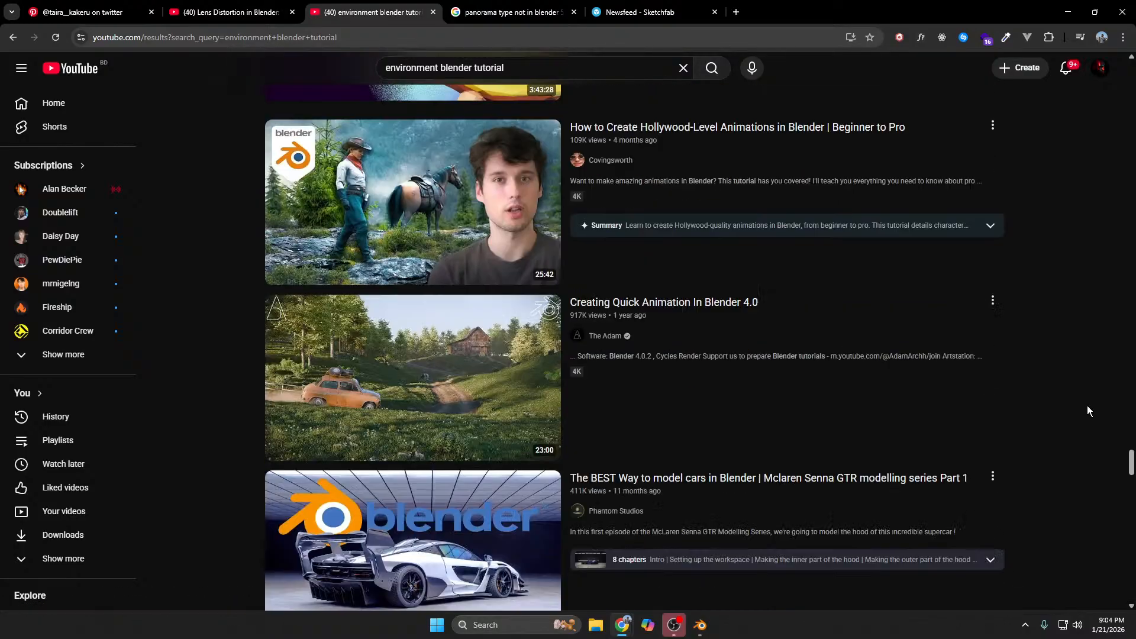
{"action": "scroll", "coordinate": [1087, 406], "scroll_direction": "down", "scroll_amount": 3}
{"action": "scroll", "coordinate": [1088, 399], "scroll_direction": "down", "scroll_amount": 7}
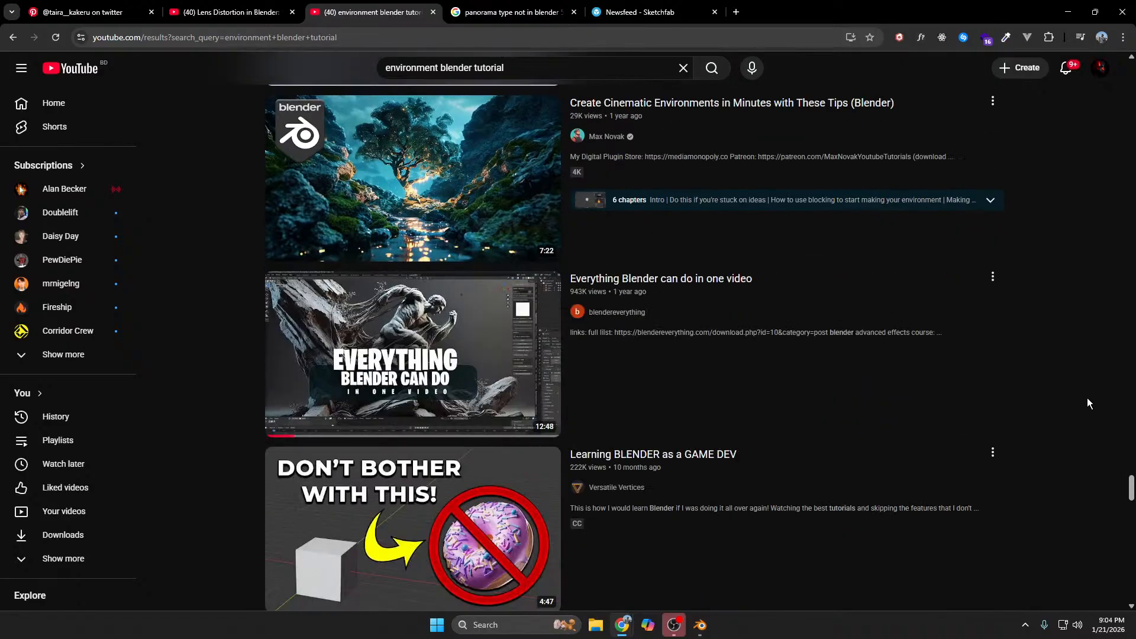
{"action": "scroll", "coordinate": [1088, 403], "scroll_direction": "down", "scroll_amount": 8}
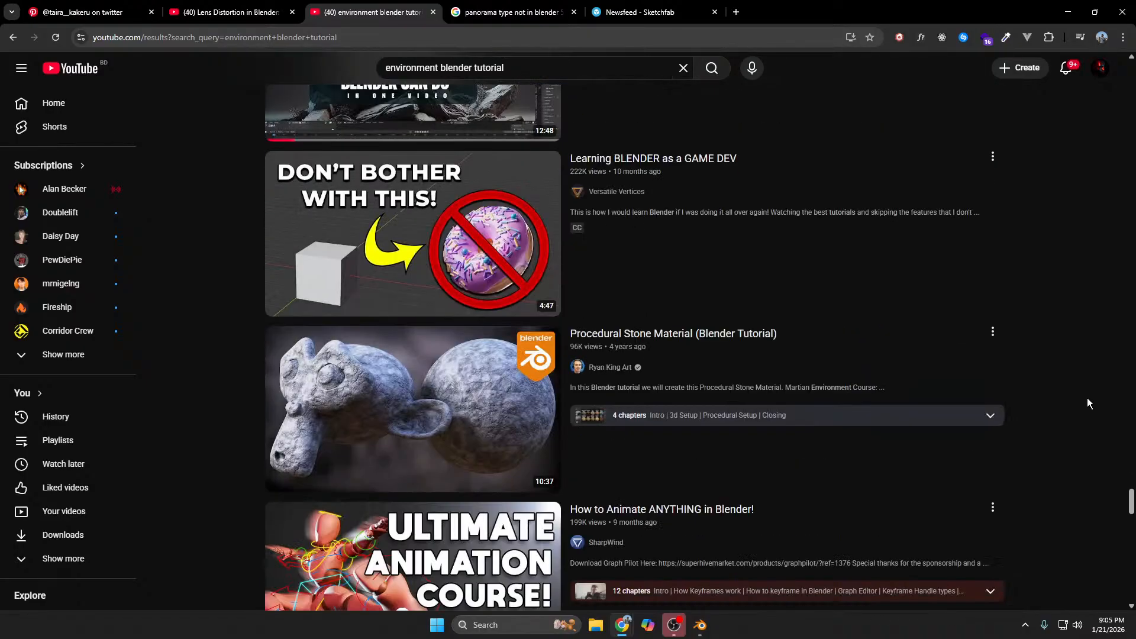
Step: Open the "Blender Environment Tutorials" playlist from the start of the results and bring the YouTube live chat window to the front
{"action": "left_click_drag", "start_coordinate": [1130, 509], "coordinate": [1129, 77]}
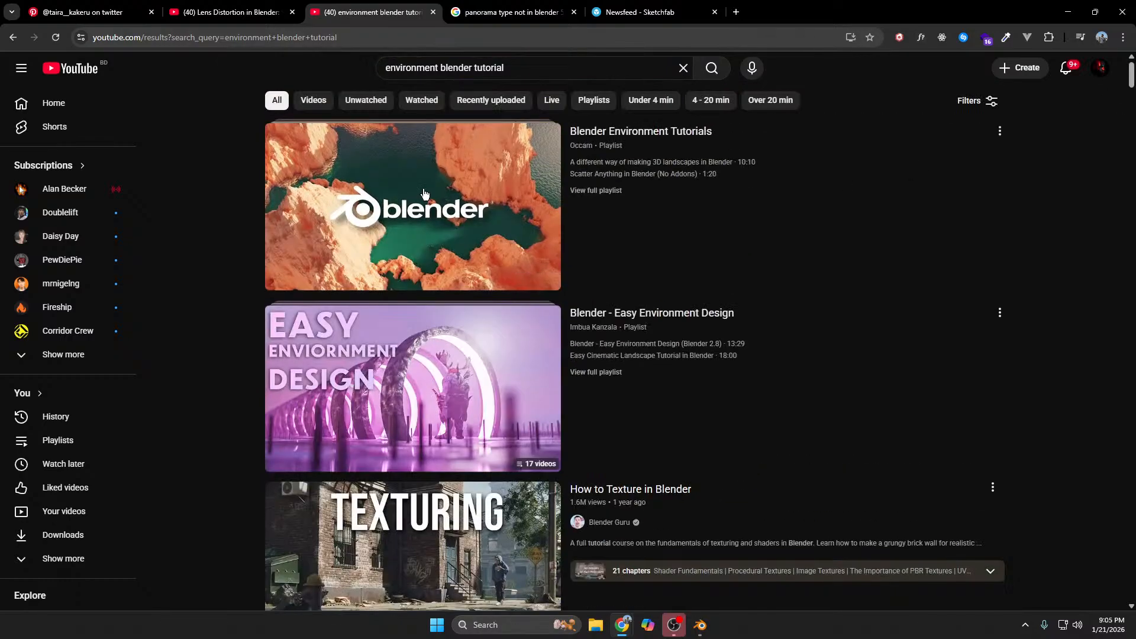
{"action": "left_click", "coordinate": [447, 199]}
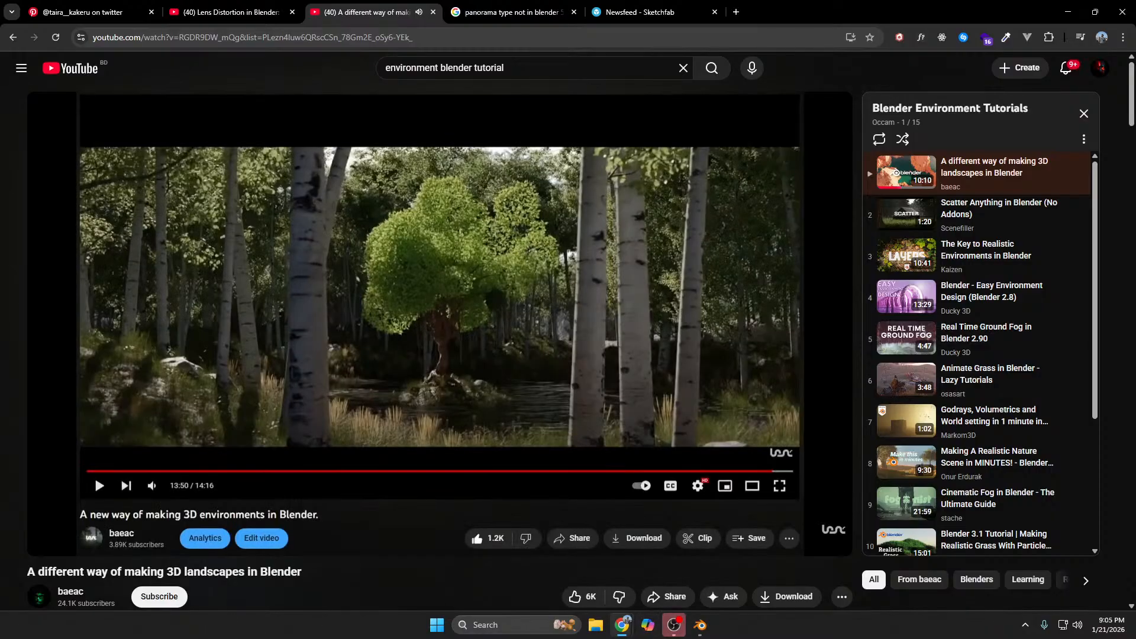
{"action": "mouse_move", "coordinate": [649, 626]}
{"action": "left_click", "coordinate": [735, 559]}
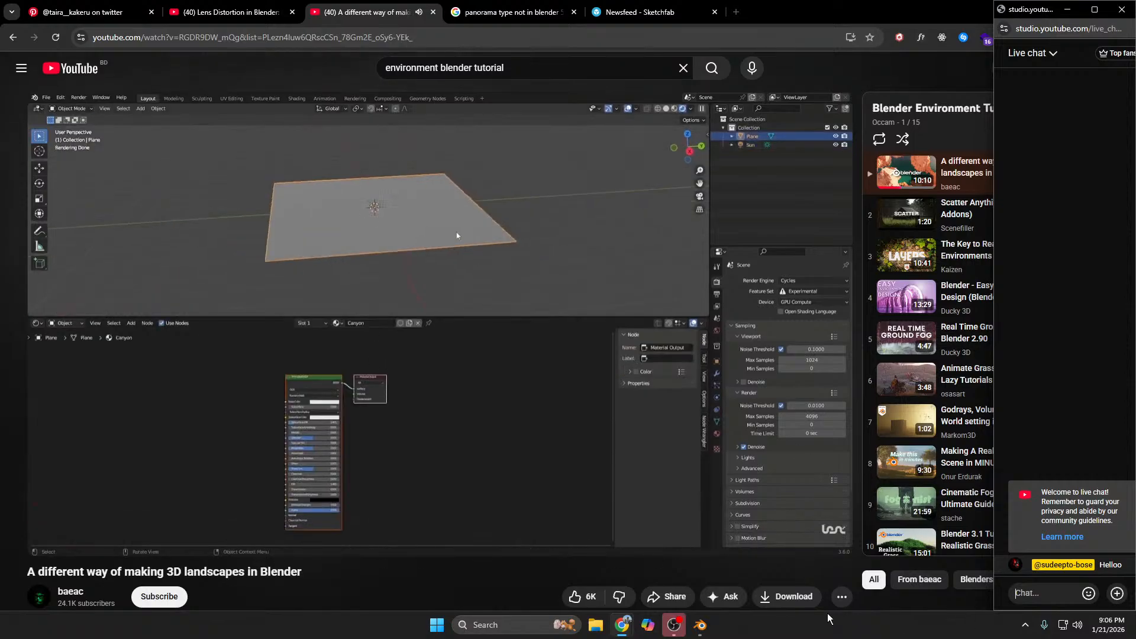
Step: Switch to Blender, set the viewport shading to Material Preview and leave the camera view
{"action": "left_click", "coordinate": [700, 626]}
{"action": "key", "text": "z"}
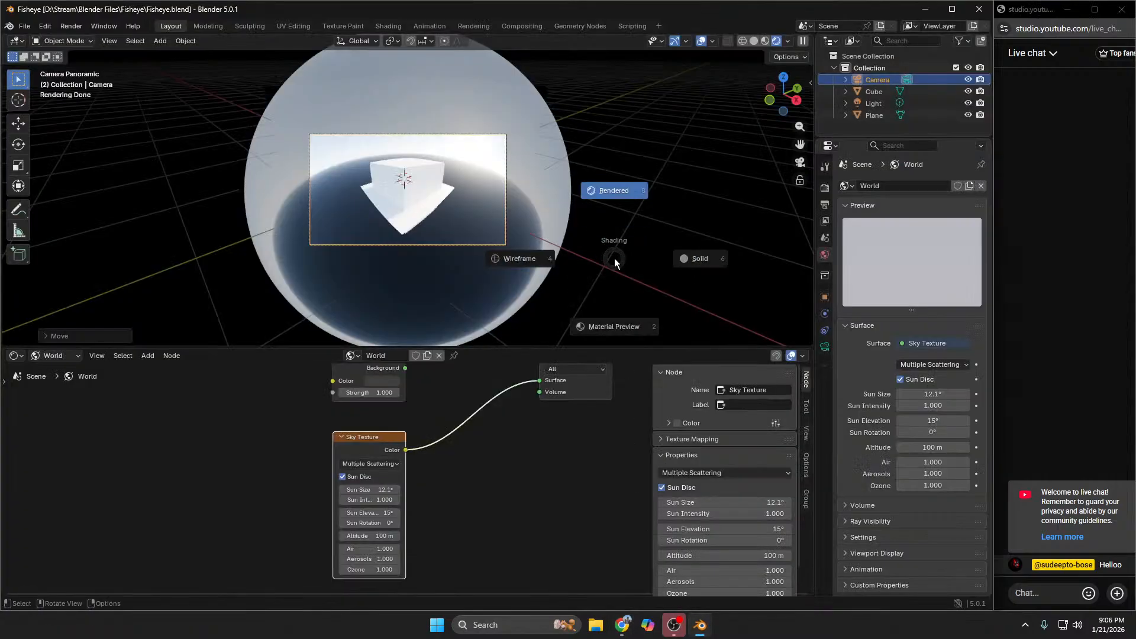
{"action": "left_click", "coordinate": [640, 313]}
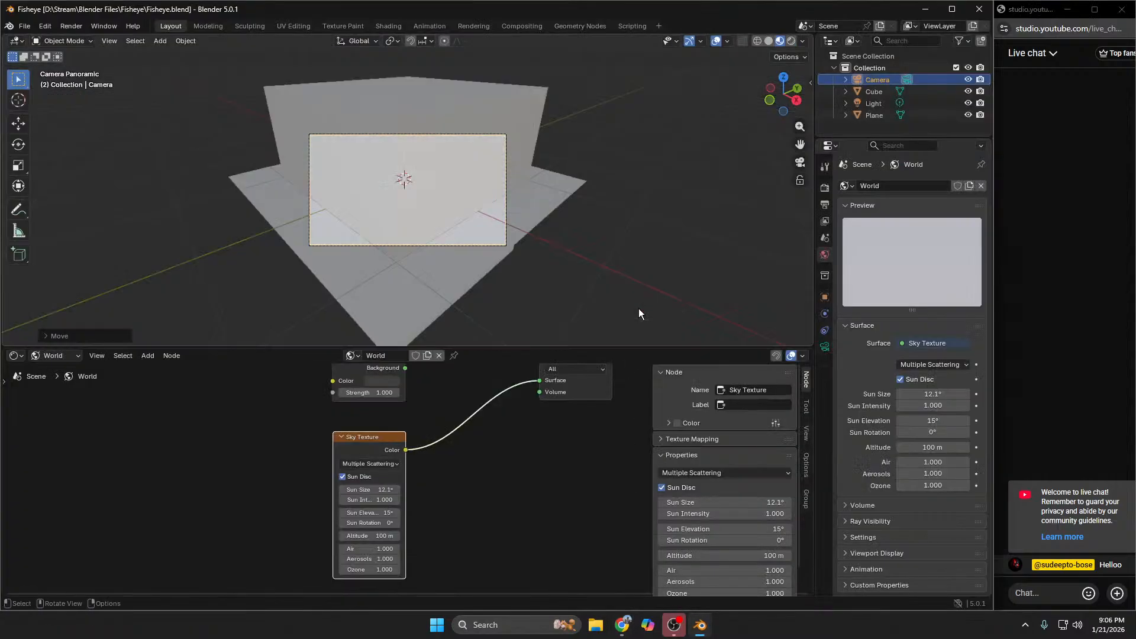
{"action": "key", "text": "KP_0"}
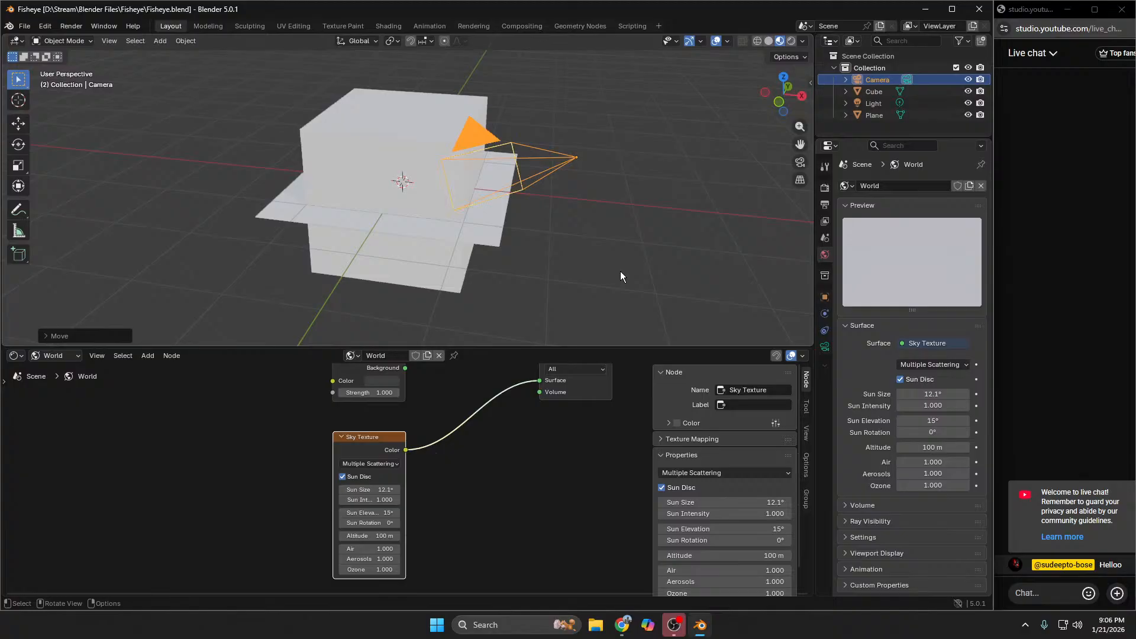
Step: Switch back to Chrome and show "A different way of making 3D landscapes in Blender" in full screen
{"action": "key", "text": "alt+Tab"}
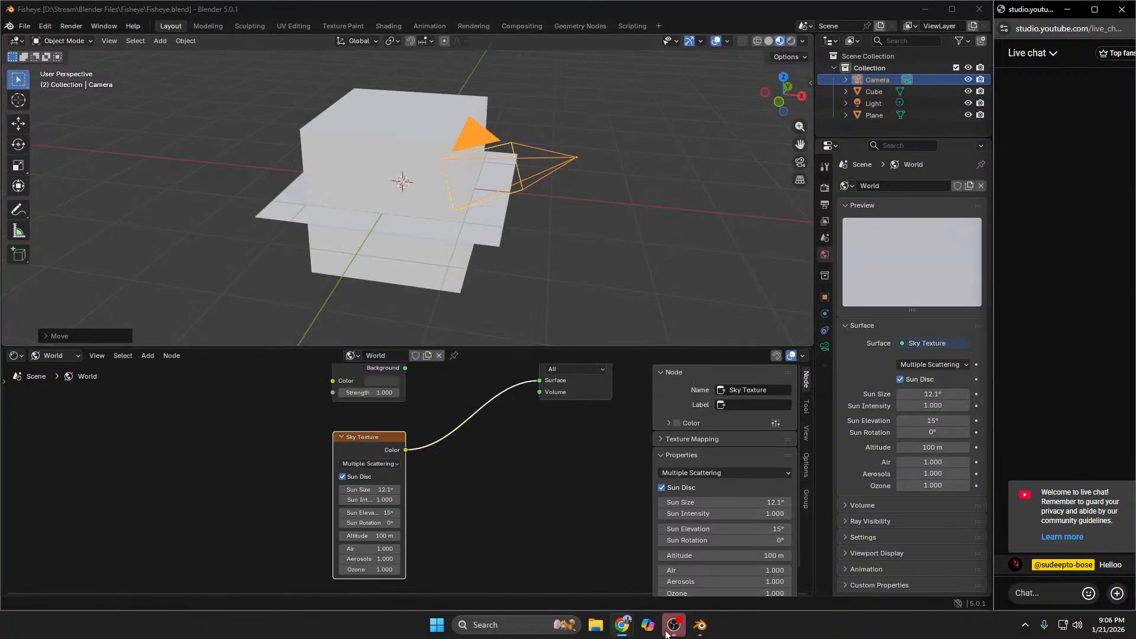
{"action": "mouse_move", "coordinate": [629, 625]}
{"action": "left_click", "coordinate": [620, 535]}
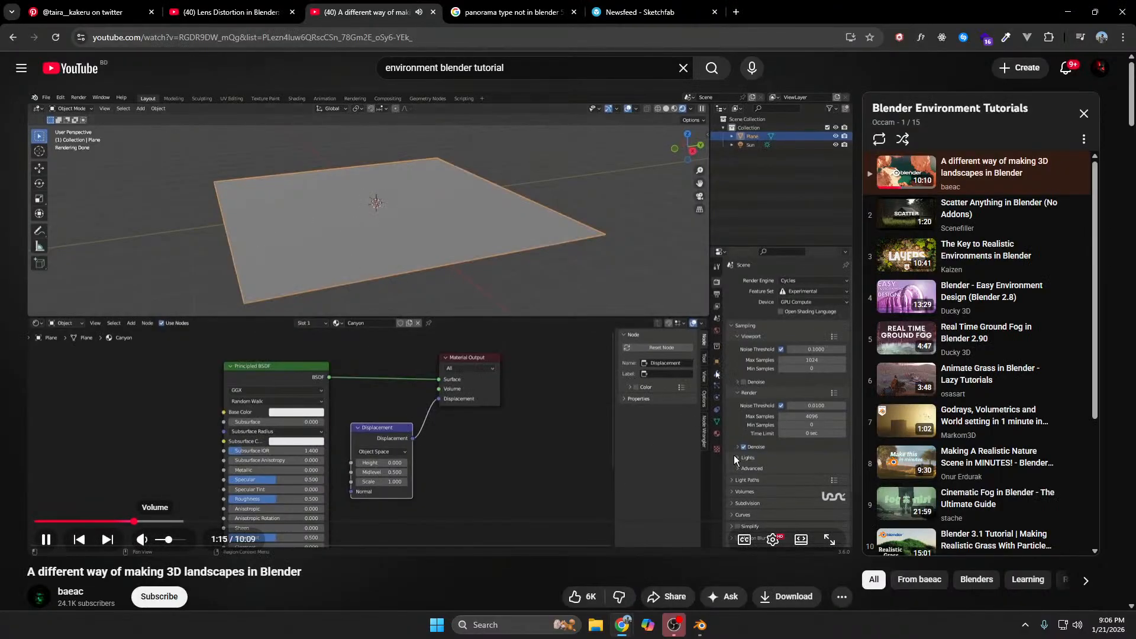
{"action": "left_click", "coordinate": [829, 539]}
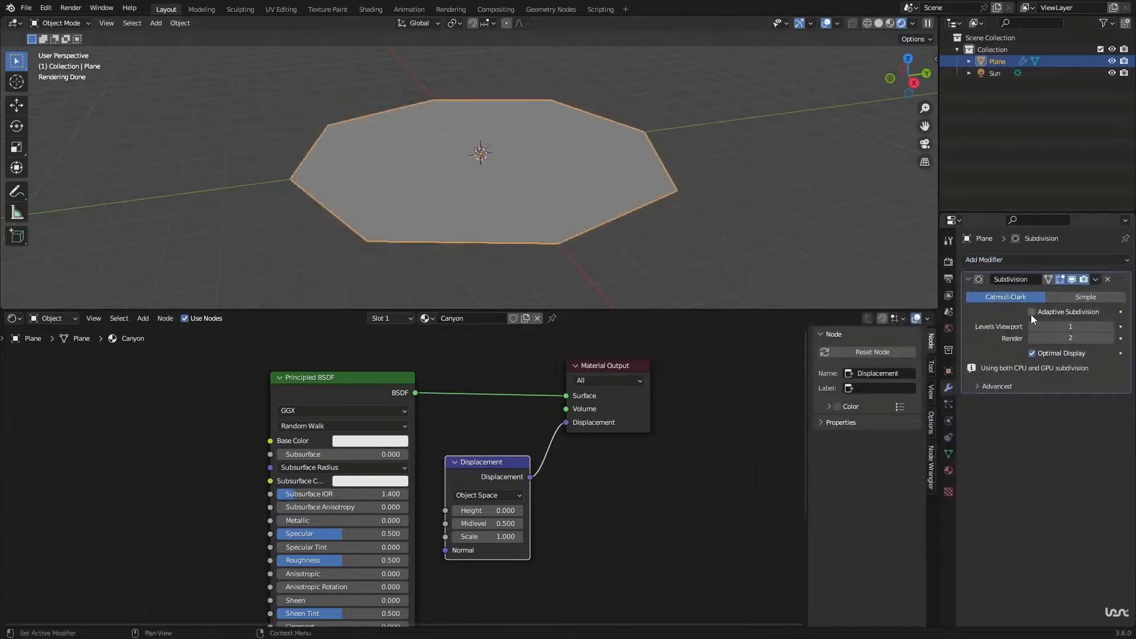
{"action": "left_click", "coordinate": [1060, 296]}
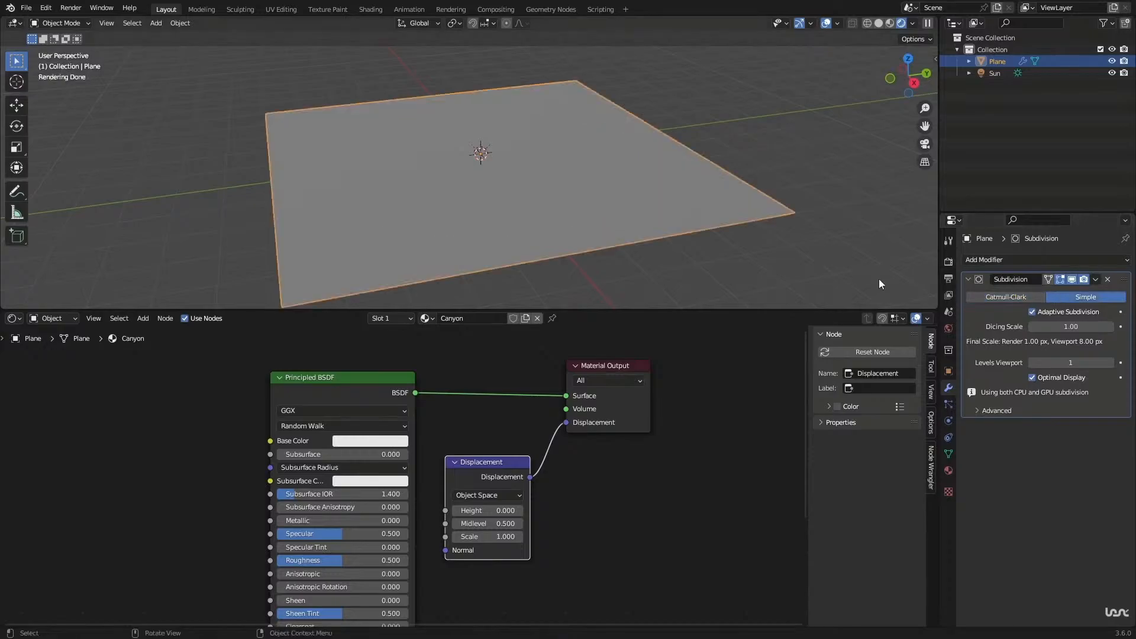
{"action": "middle_click_drag", "start_coordinate": [696, 175], "coordinate": [559, 267]}
{"action": "key", "text": "ctrl+s"}
{"action": "scroll", "coordinate": [564, 340], "scroll_direction": "down", "scroll_amount": 4}
{"action": "key", "text": "shift+a"}
{"action": "left_click", "coordinate": [428, 418]}
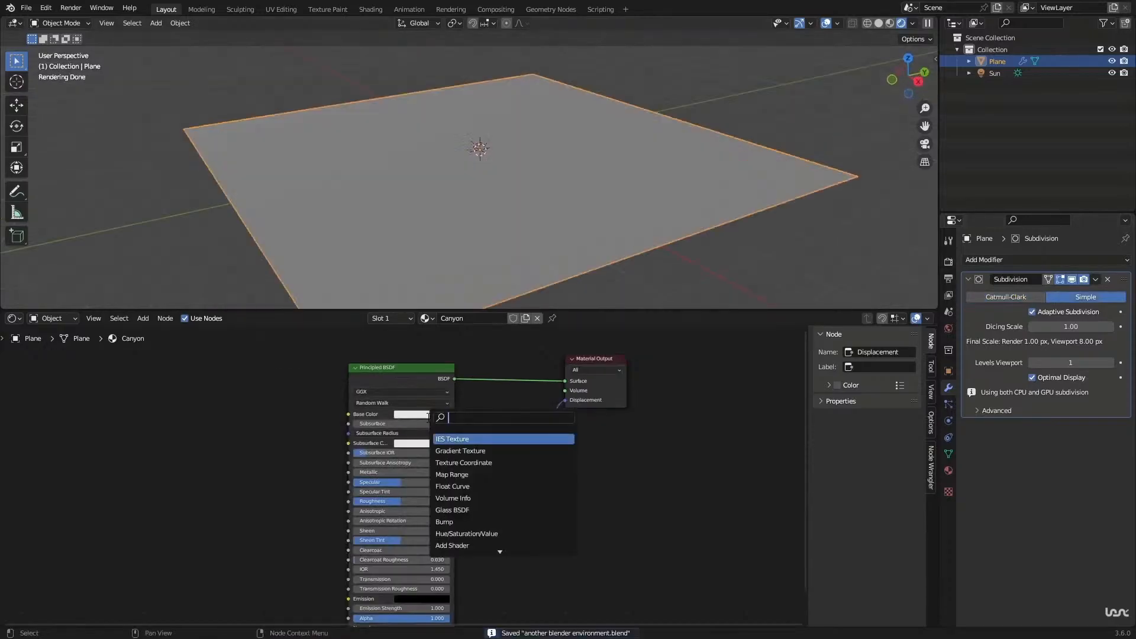
{"action": "type", "text": "musg"}
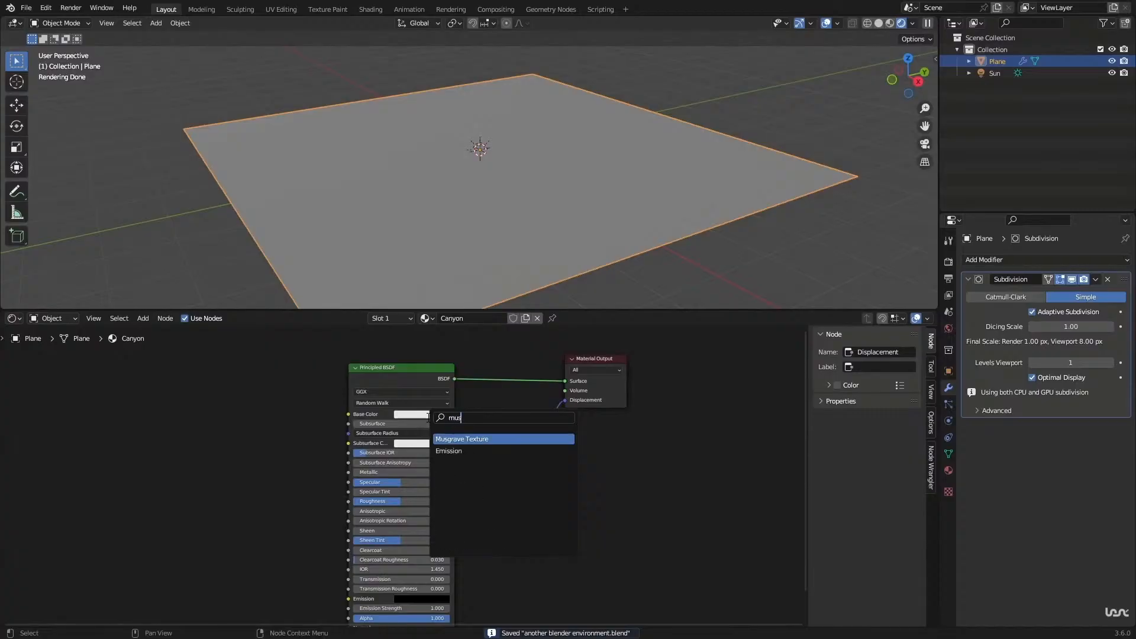
{"action": "key", "text": "Return"}
{"action": "left_click", "coordinate": [382, 429]}
{"action": "left_click_drag", "start_coordinate": [428, 440], "coordinate": [477, 465]}
{"action": "scroll", "coordinate": [476, 450], "scroll_direction": "up", "scroll_amount": 2}
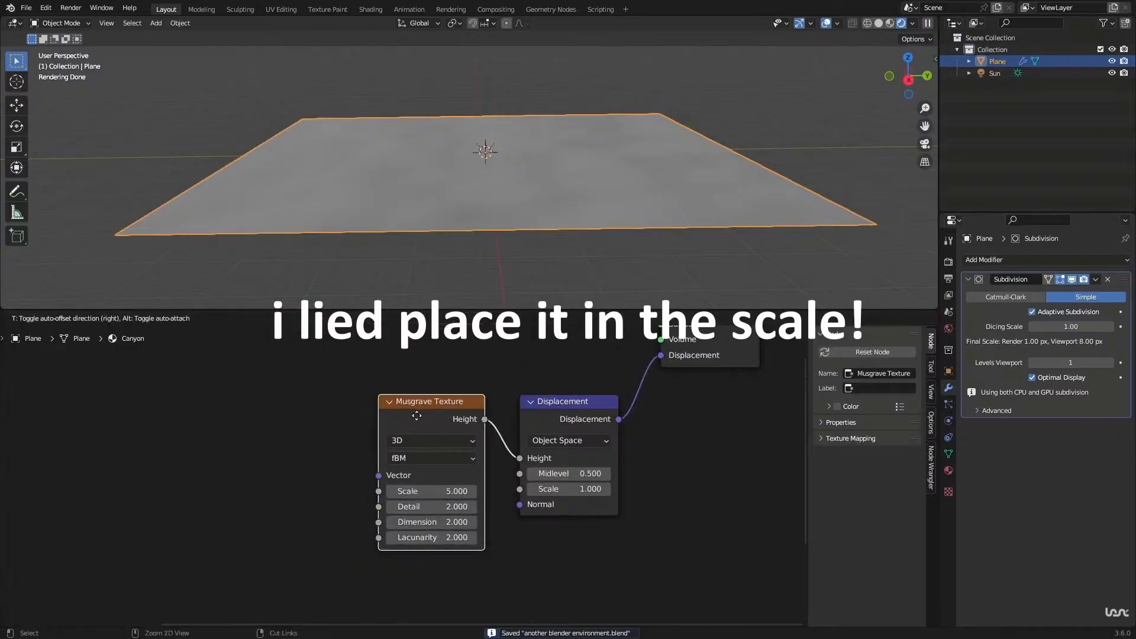
{"action": "left_click", "coordinate": [949, 471]}
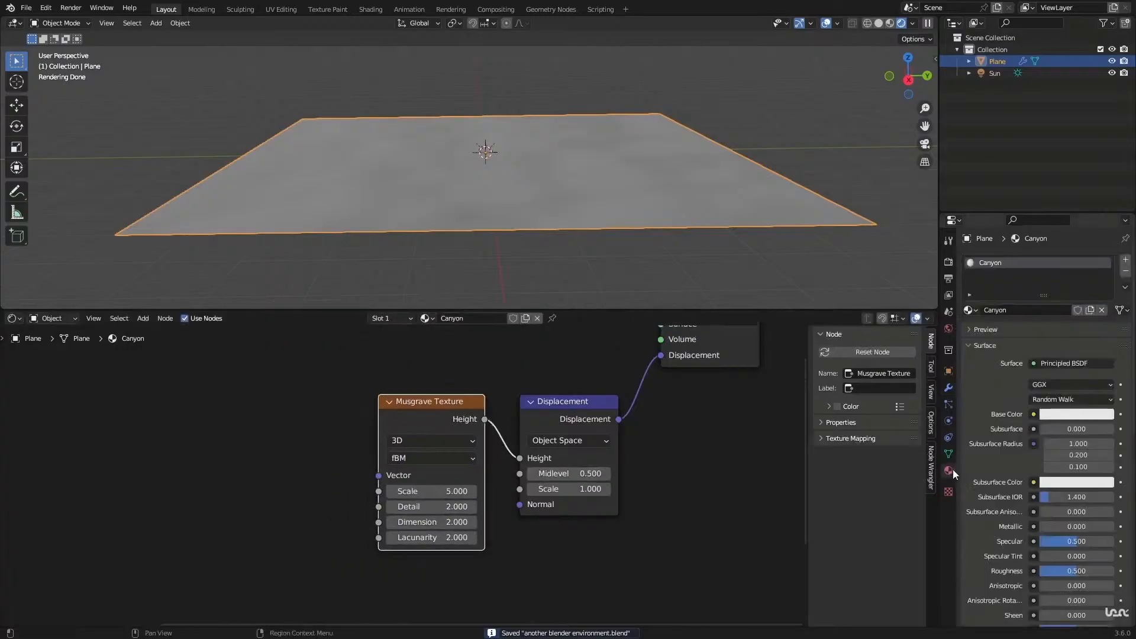
{"action": "scroll", "coordinate": [985, 483], "scroll_direction": "down", "scroll_amount": 15}
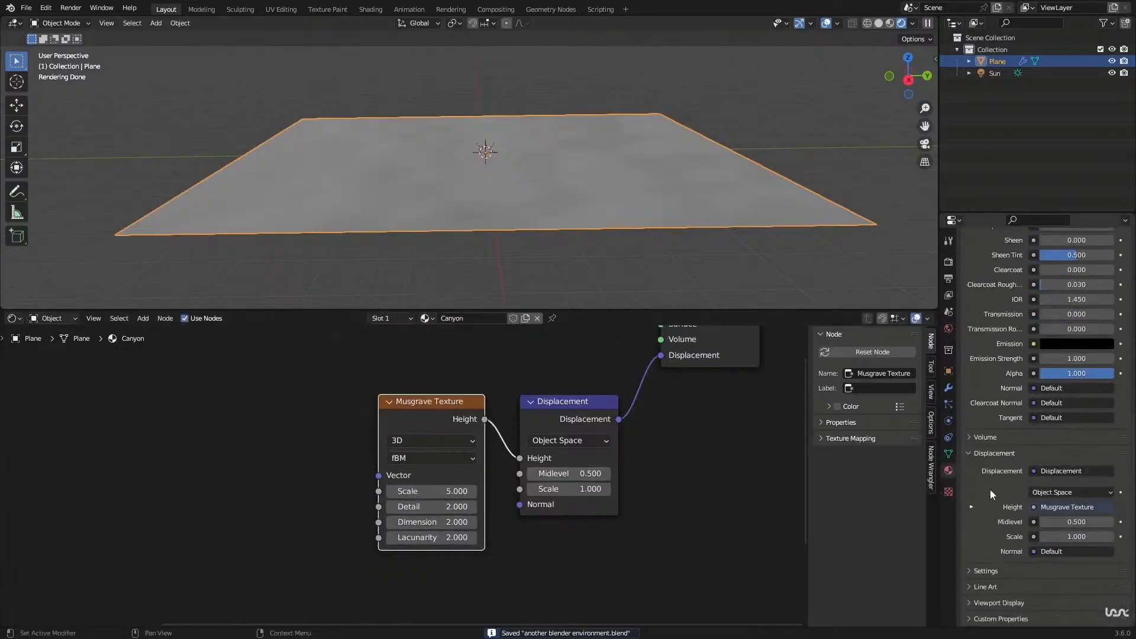
{"action": "left_click", "coordinate": [986, 570]}
{"action": "scroll", "coordinate": [1059, 474], "scroll_direction": "down", "scroll_amount": 6}
{"action": "left_click", "coordinate": [1063, 467]}
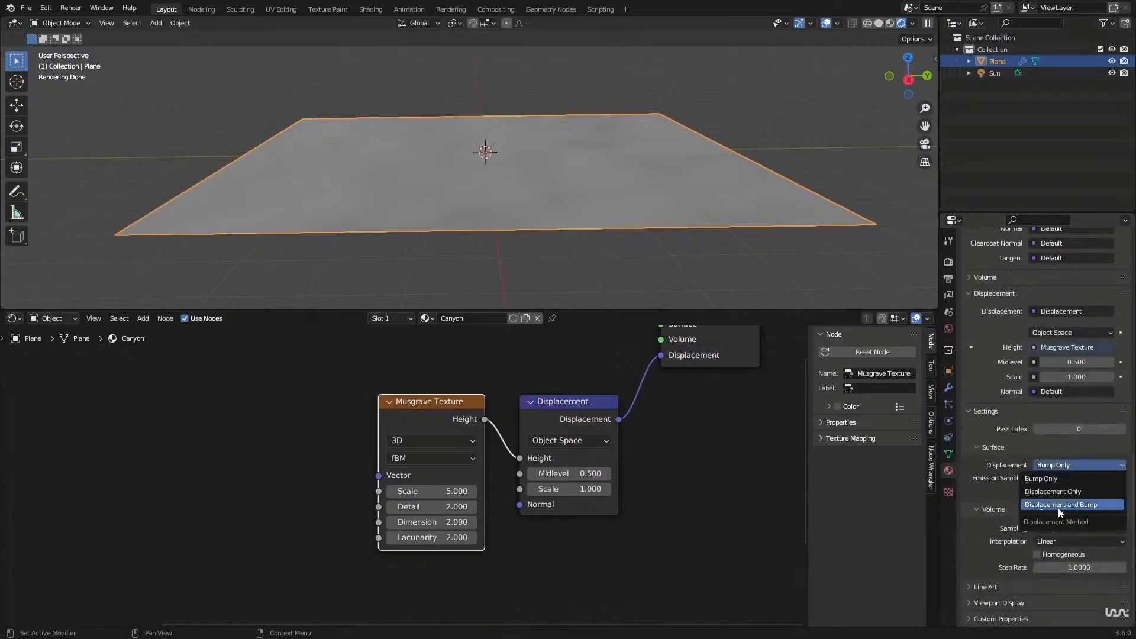
{"action": "left_click", "coordinate": [1059, 505]}
{"action": "middle_click_drag", "start_coordinate": [612, 234], "coordinate": [668, 239]}
{"action": "middle_click_drag", "start_coordinate": [805, 263], "coordinate": [253, 156]}
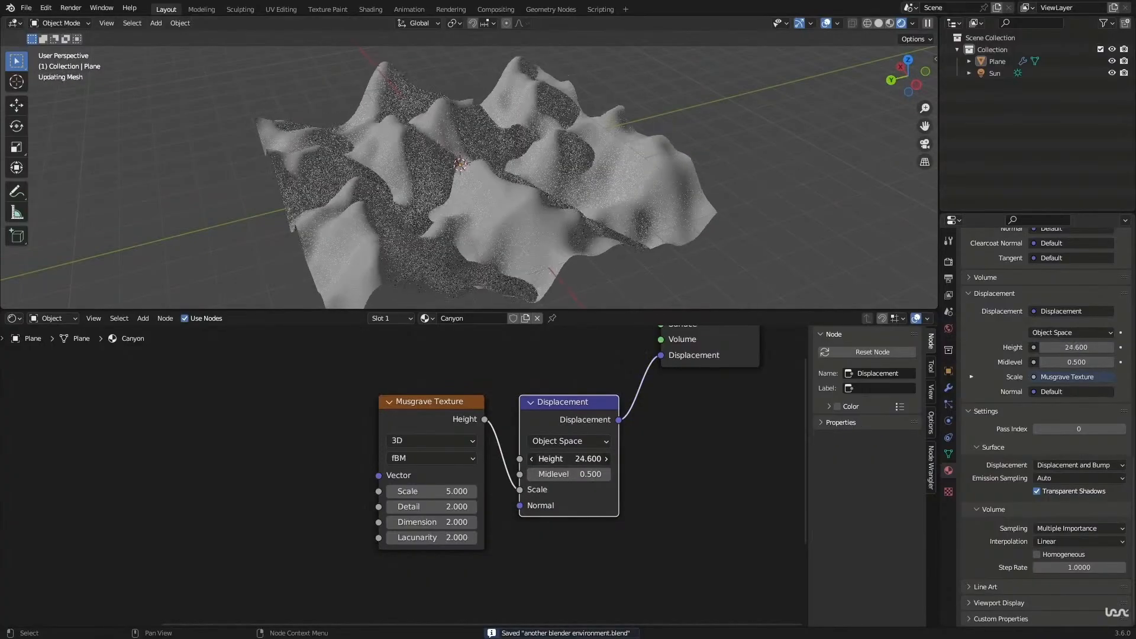
{"action": "left_click_drag", "start_coordinate": [569, 459], "coordinate": [604, 458]}
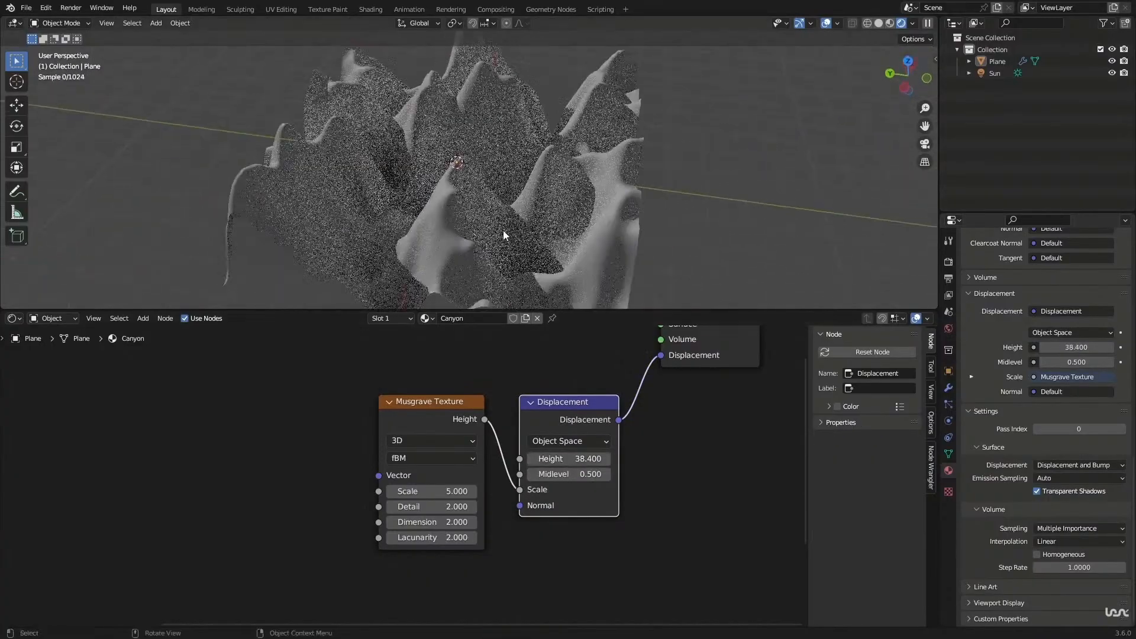
{"action": "left_click", "coordinate": [583, 460]}
{"action": "type", "text": "20"}
{"action": "key", "text": "Return"}
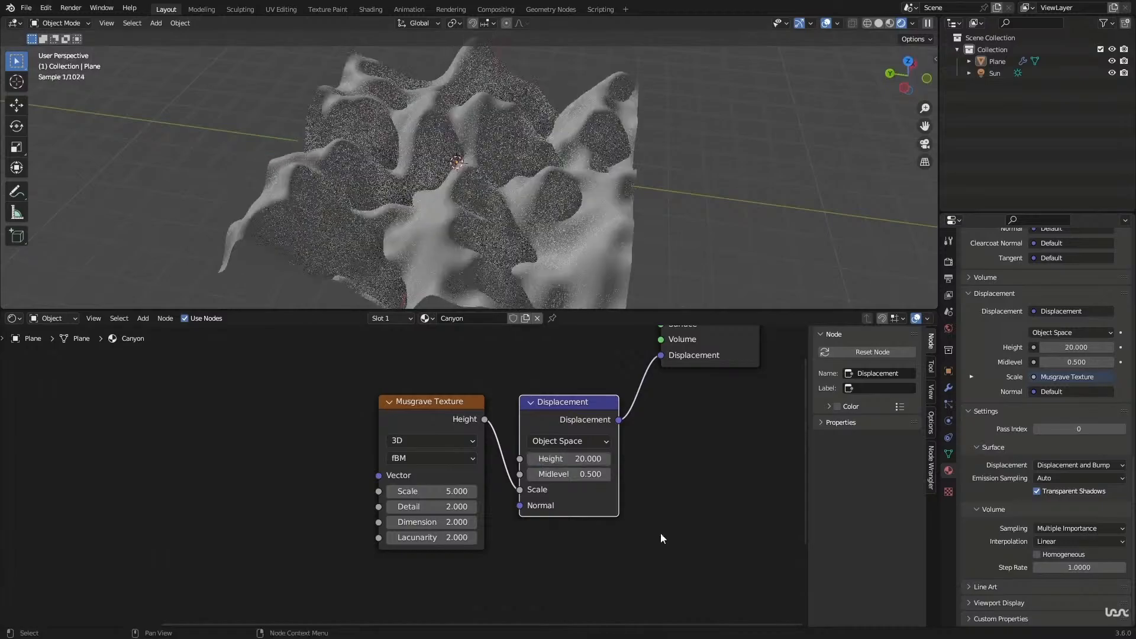
{"action": "key", "text": "ctrl+s"}
{"action": "middle_click_drag", "start_coordinate": [590, 223], "coordinate": [536, 218]}
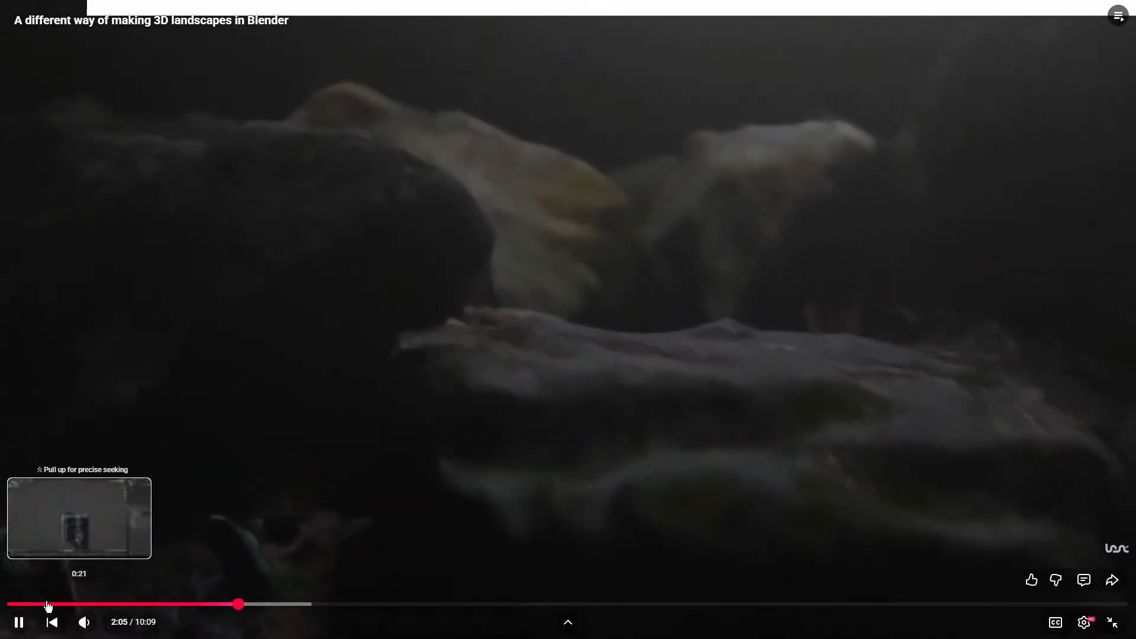
Step: Rewind the landscape tutorial to 0:21 and continue it outside full screen
{"action": "left_click", "coordinate": [48, 604]}
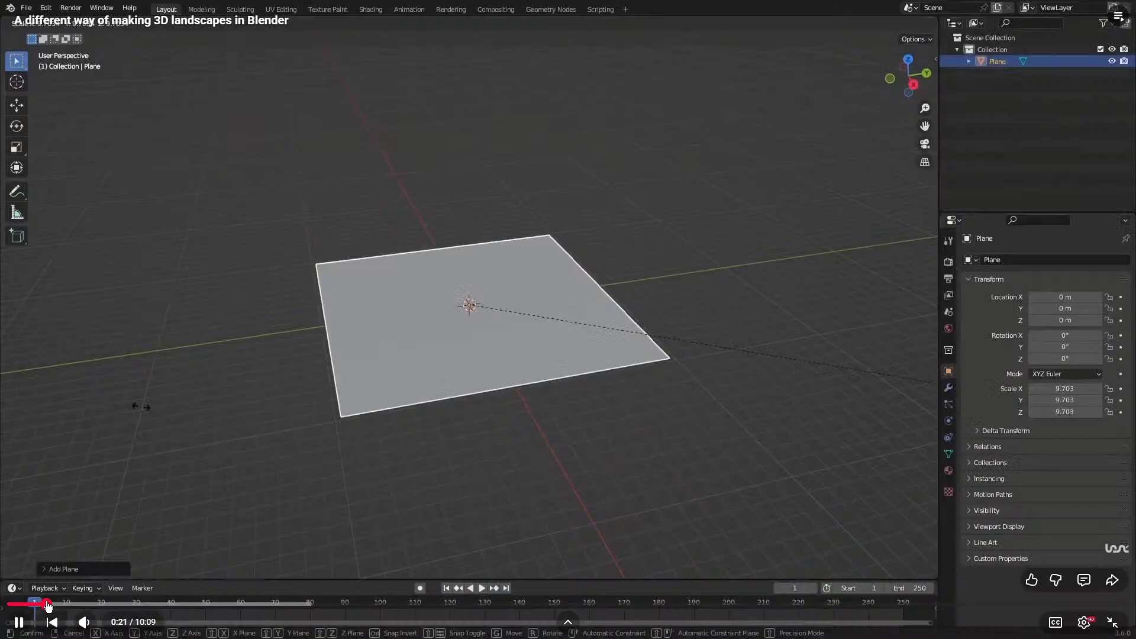
{"action": "left_click", "coordinate": [796, 314]}
{"action": "left_click", "coordinate": [1113, 622]}
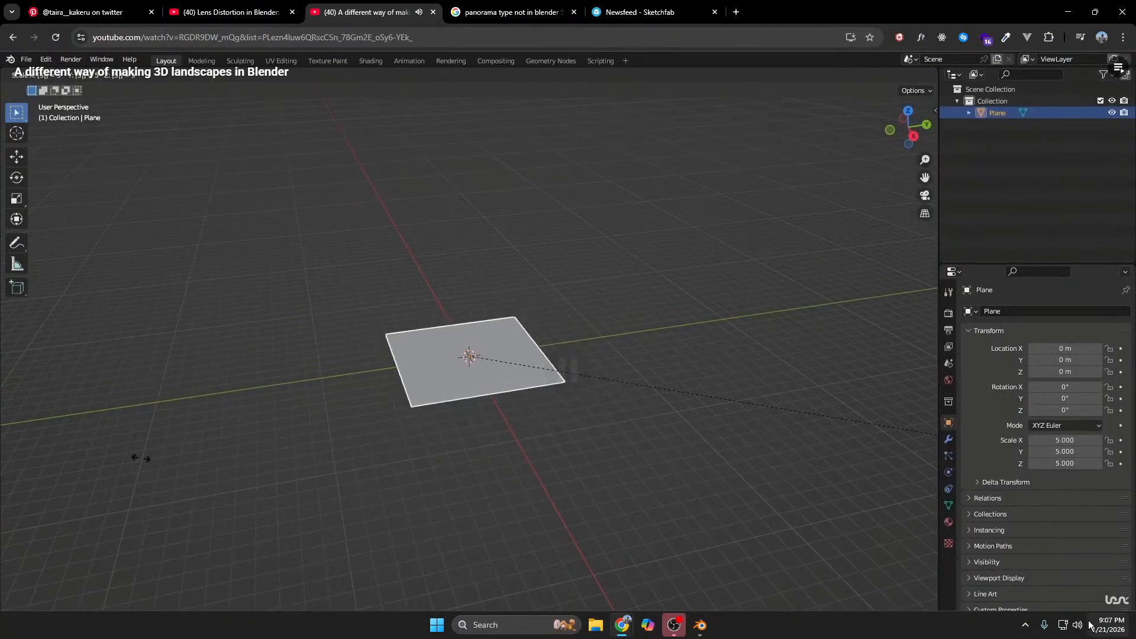
{"action": "left_click", "coordinate": [228, 414]}
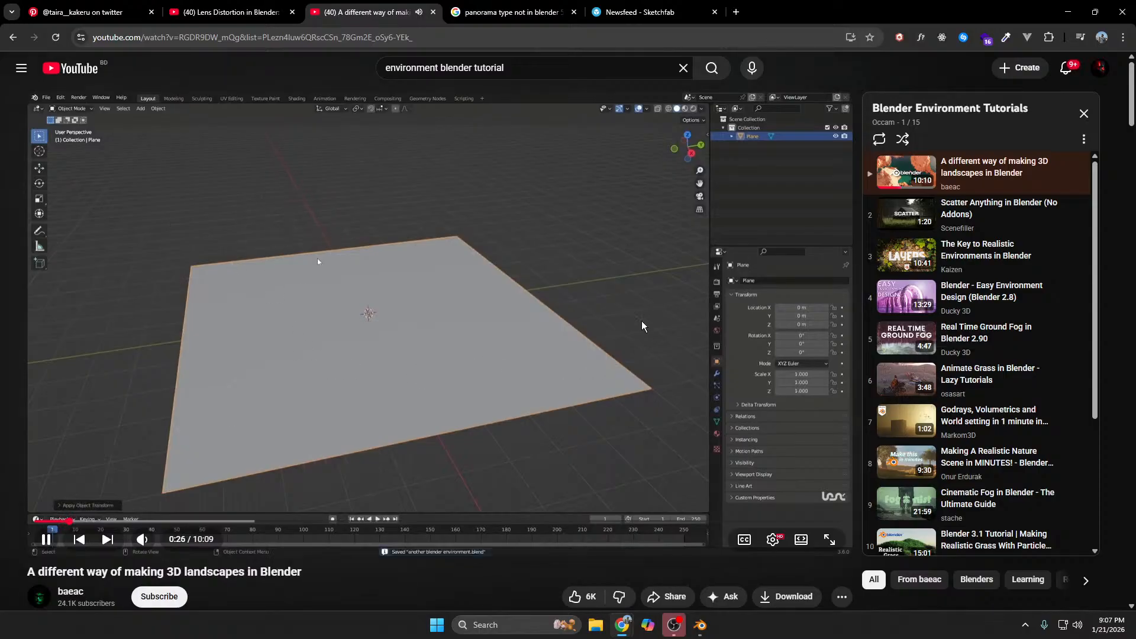
Step: Close the Sketchfab Newsfeed tab and watch the landscape tutorial through its sun light setup, pausing it there
{"action": "left_click", "coordinate": [715, 15]}
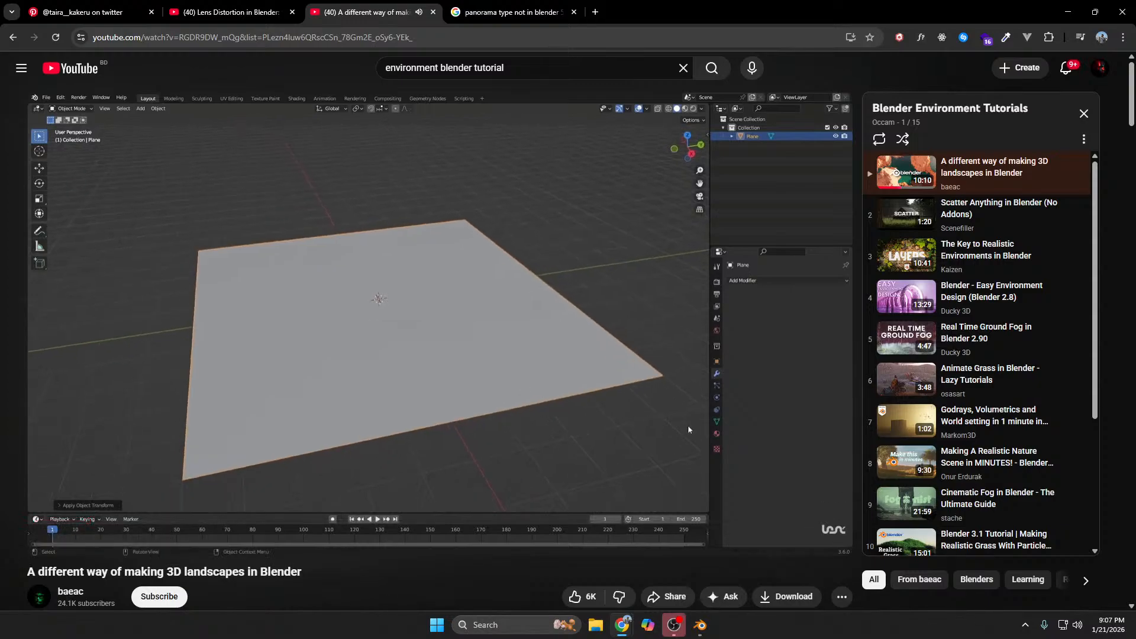
{"action": "mouse_move", "coordinate": [477, 300]}
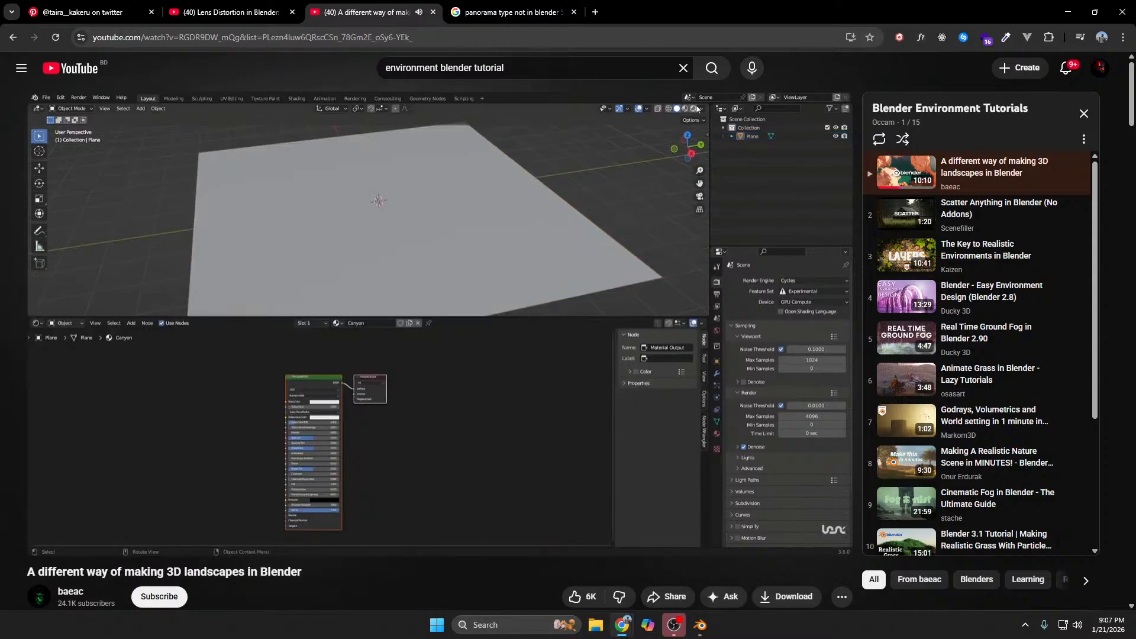
{"action": "scroll", "coordinate": [338, 474], "scroll_direction": "down", "scroll_amount": 2}
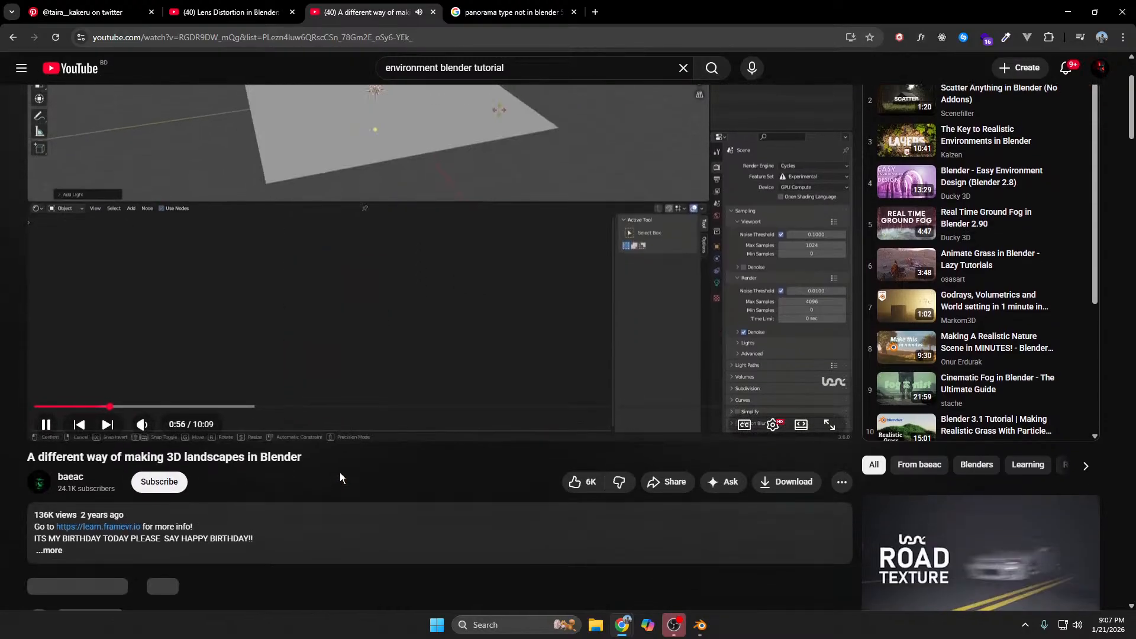
{"action": "scroll", "coordinate": [340, 472], "scroll_direction": "up", "scroll_amount": 2}
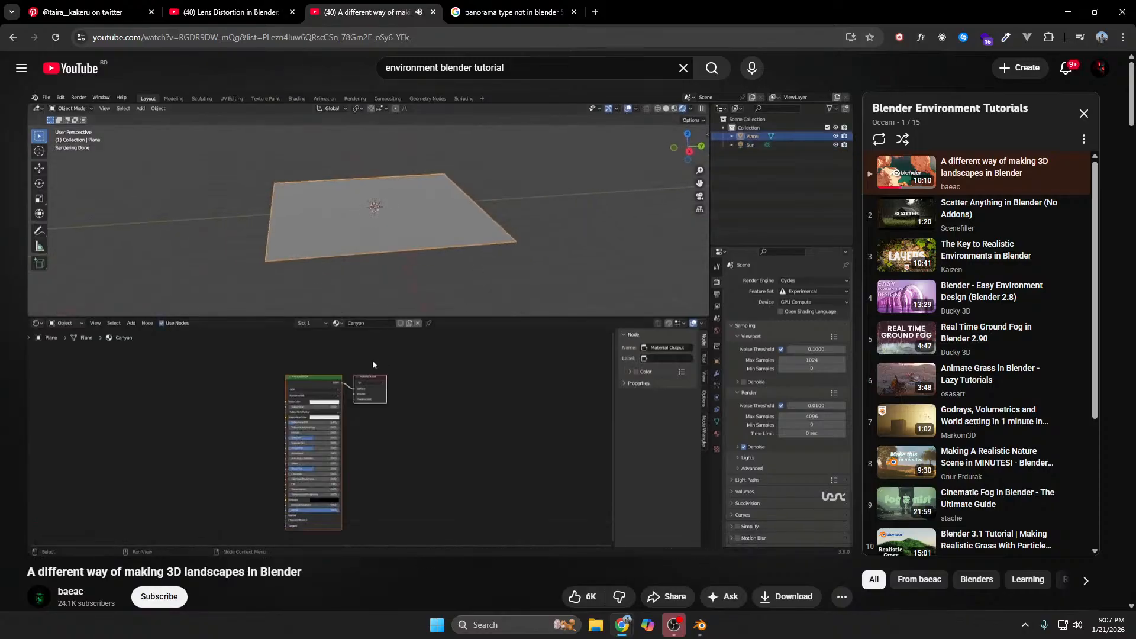
{"action": "left_click", "coordinate": [428, 357]}
Step: Switch to Blender and delete the cube from the scene
{"action": "left_click", "coordinate": [699, 625]}
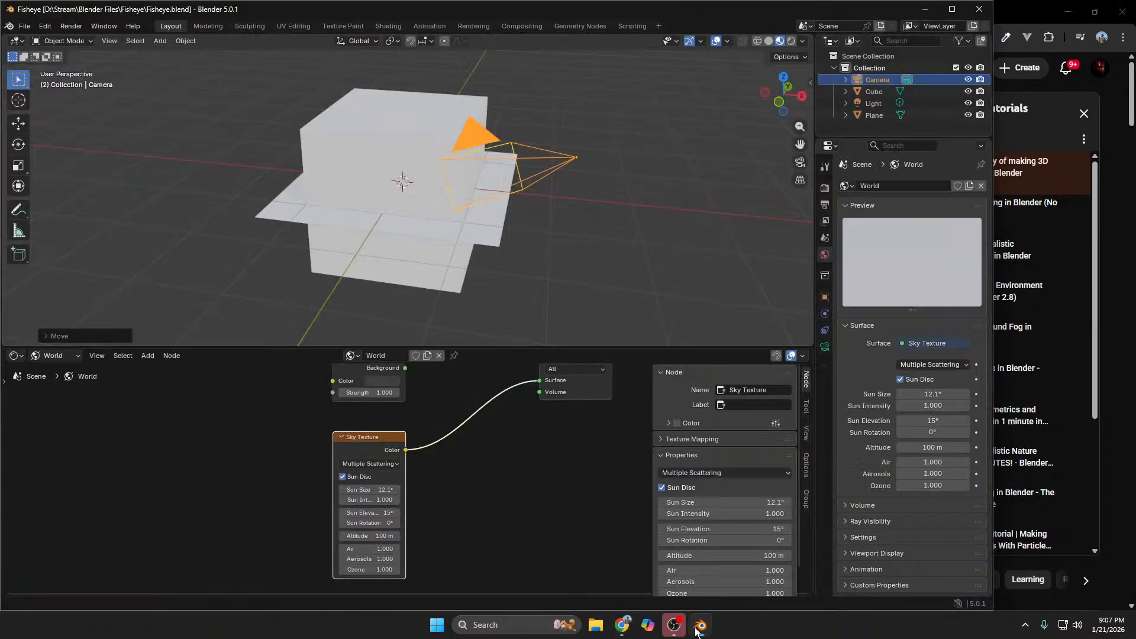
{"action": "left_click", "coordinate": [385, 148]}
{"action": "key", "text": "x"}
{"action": "left_click", "coordinate": [413, 157]}
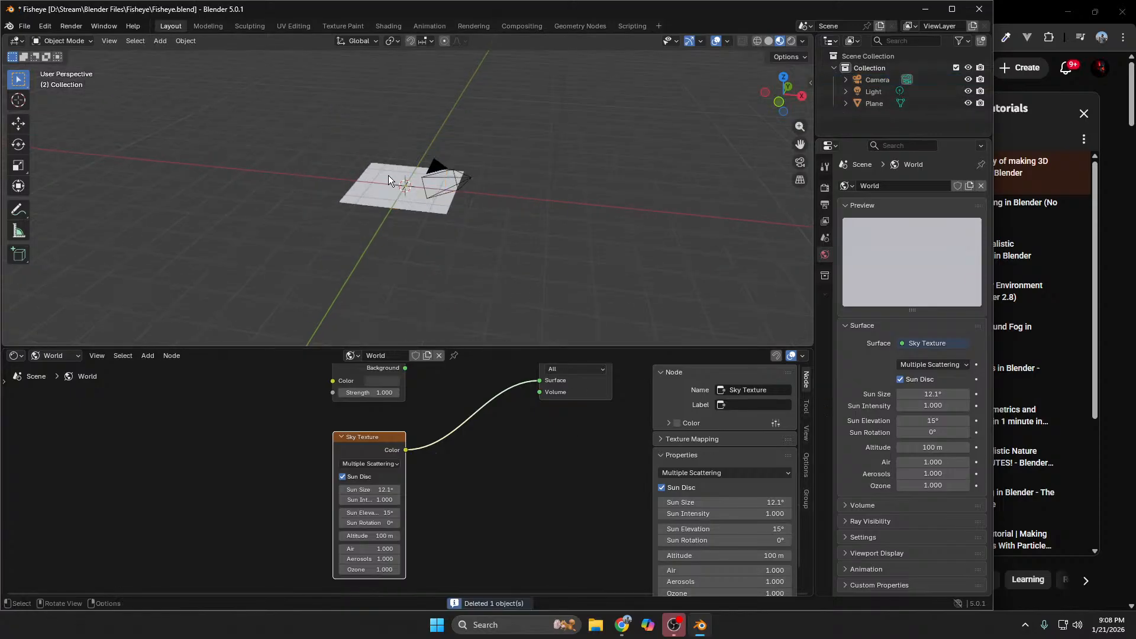
Step: Check the remaining plane through the panoramic camera with all objects deselected
{"action": "left_click", "coordinate": [382, 178]}
{"action": "key", "text": "a"}
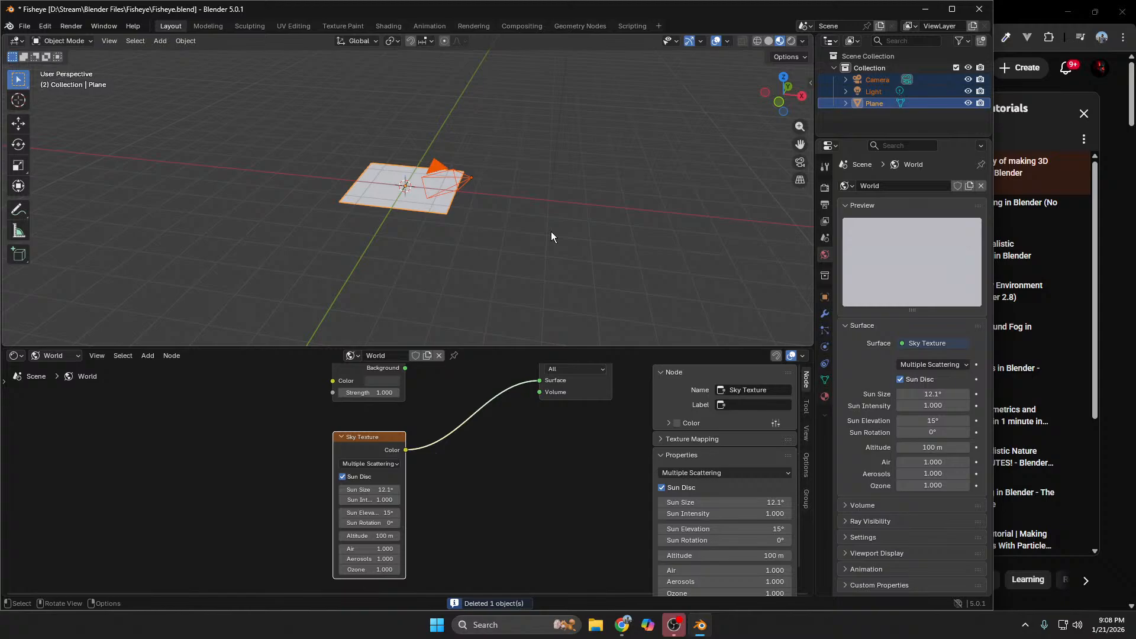
{"action": "left_click", "coordinate": [549, 225]}
{"action": "key", "text": "KP_0"}
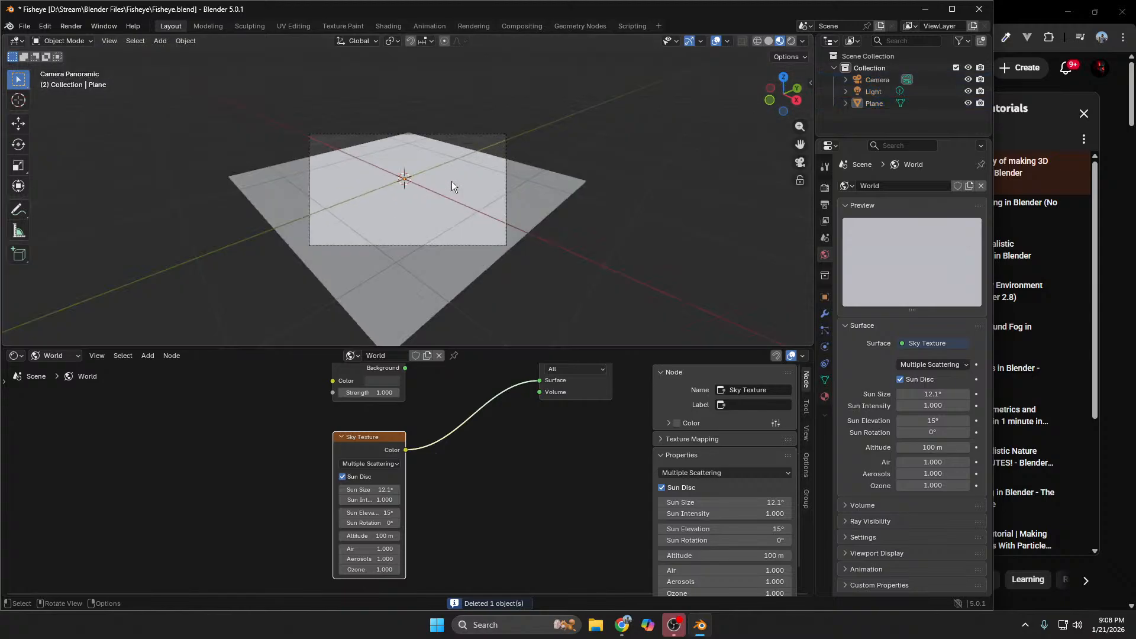
Step: Select the plane outside the camera view, show its object material nodes and settings, and move the Principled BSDF farther from the Material Output
{"action": "left_click", "coordinate": [277, 211]}
{"action": "middle_click_drag", "start_coordinate": [411, 182], "coordinate": [578, 240]}
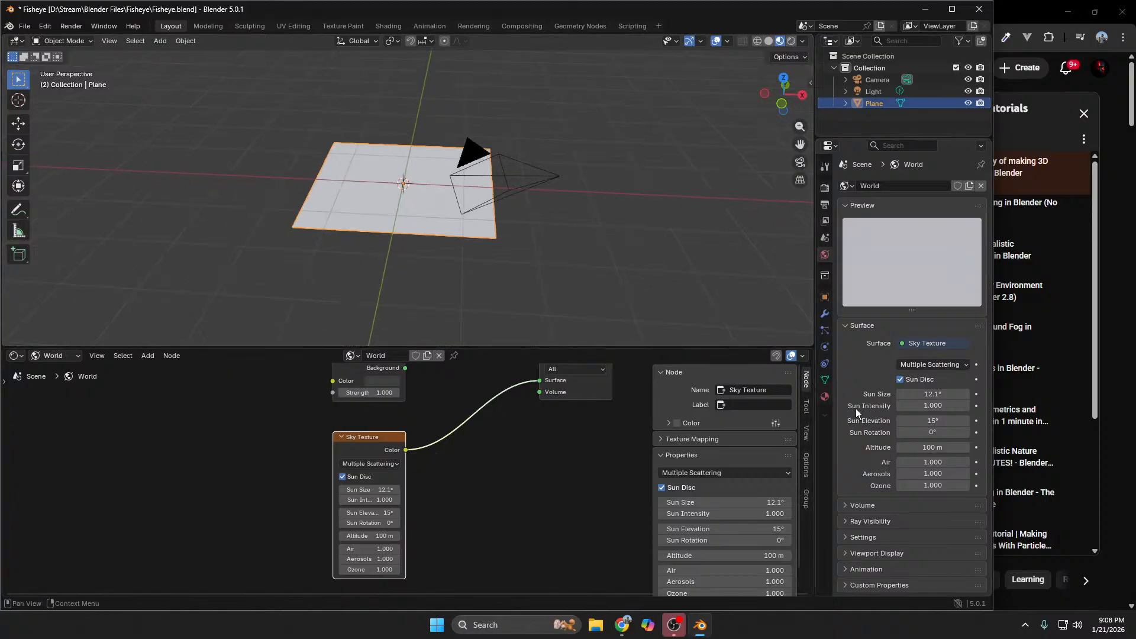
{"action": "left_click", "coordinate": [58, 356]}
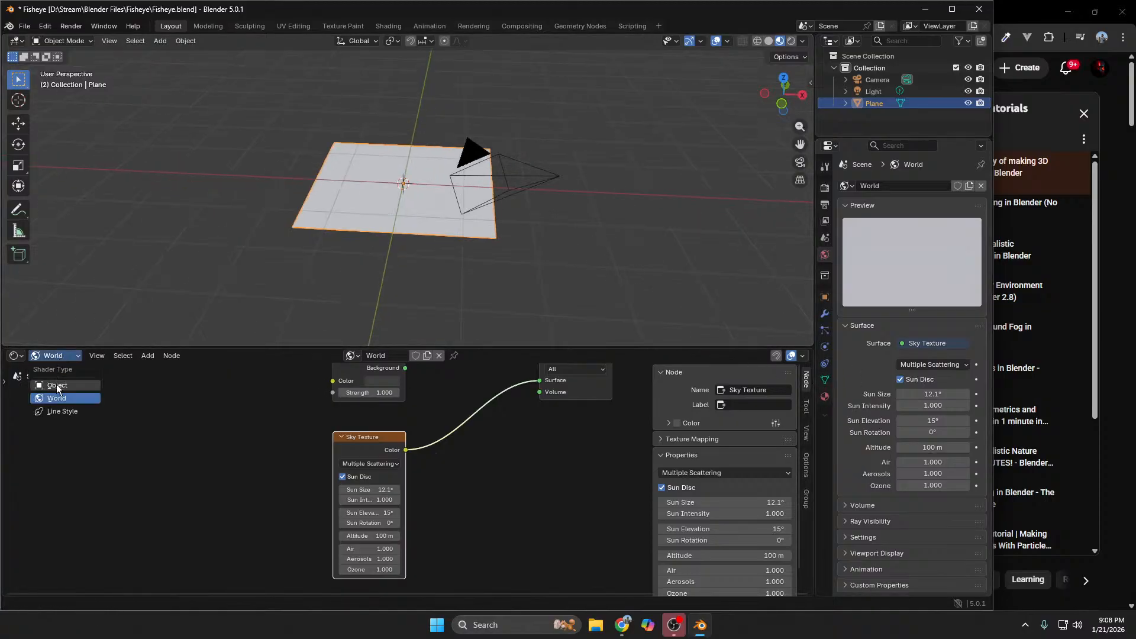
{"action": "left_click", "coordinate": [55, 384]}
{"action": "left_click", "coordinate": [421, 355]}
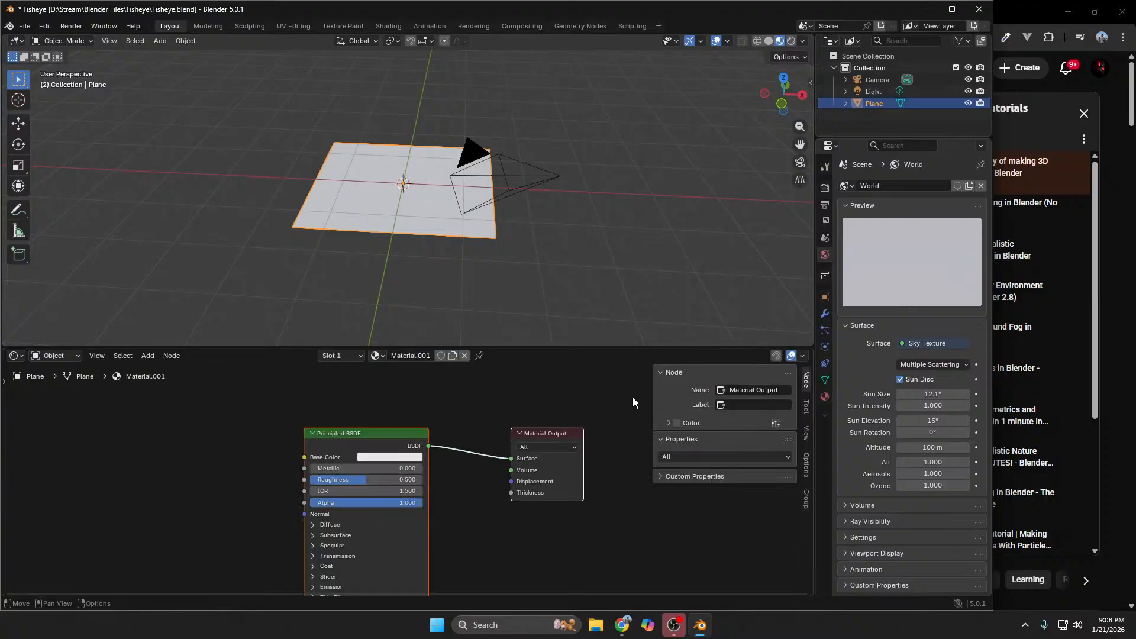
{"action": "left_click", "coordinate": [824, 396]}
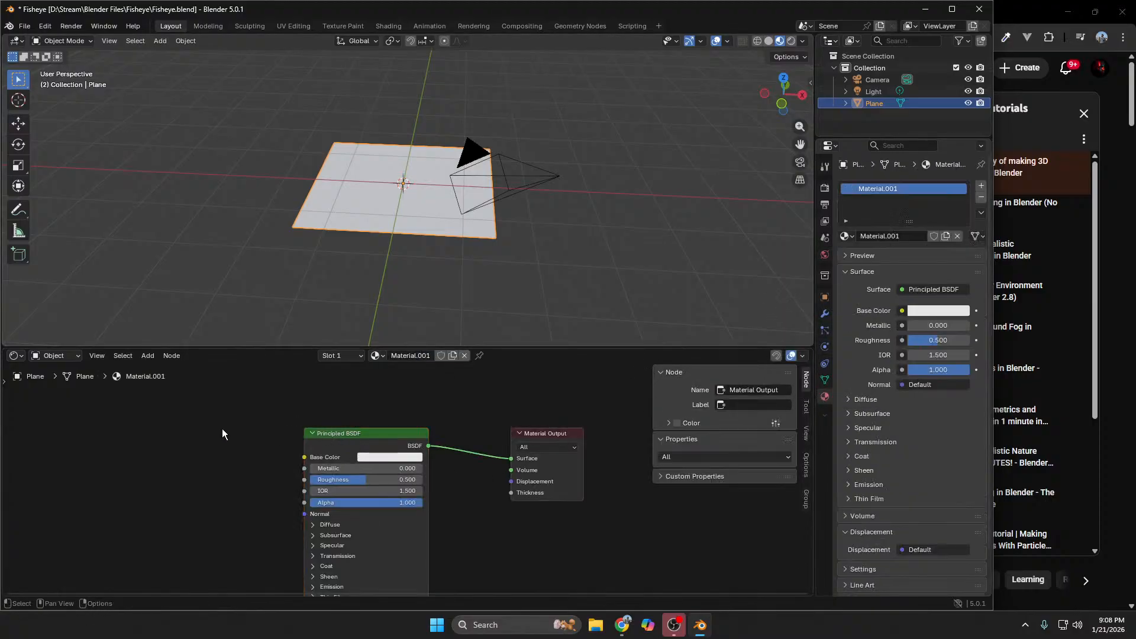
{"action": "left_click_drag", "start_coordinate": [355, 434], "coordinate": [259, 425]}
Step: Look through the Cycles render settings from the engine and device options down to Color Management
{"action": "left_click", "coordinate": [825, 187]}
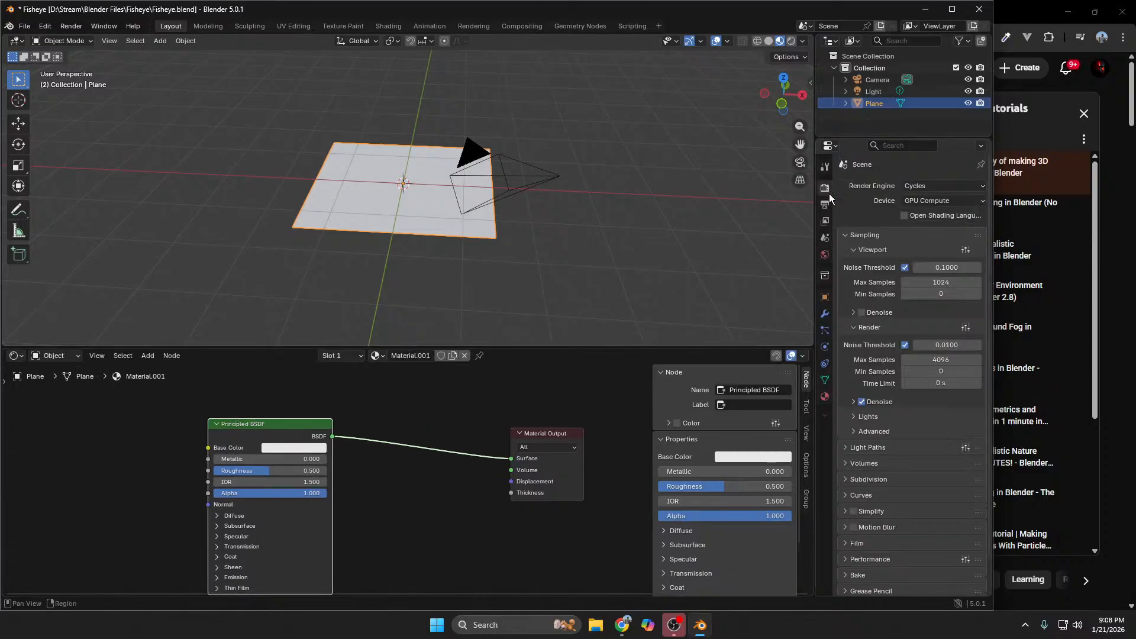
{"action": "scroll", "coordinate": [921, 449], "scroll_direction": "down", "scroll_amount": 2}
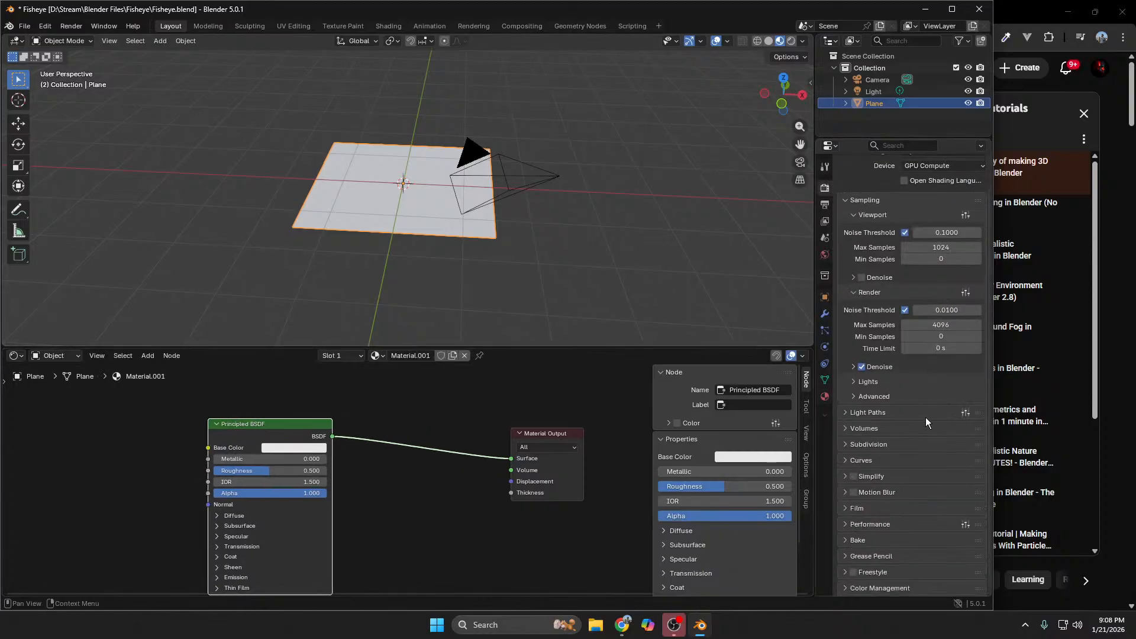
{"action": "scroll", "coordinate": [935, 400], "scroll_direction": "up", "scroll_amount": 2}
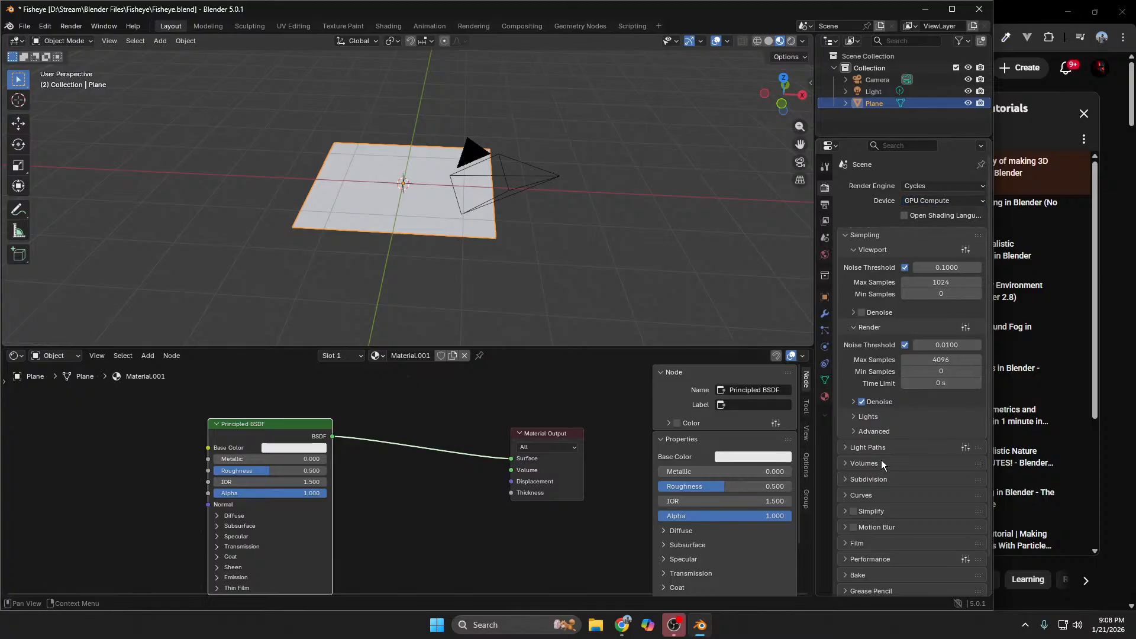
{"action": "scroll", "coordinate": [857, 484], "scroll_direction": "down", "scroll_amount": 2}
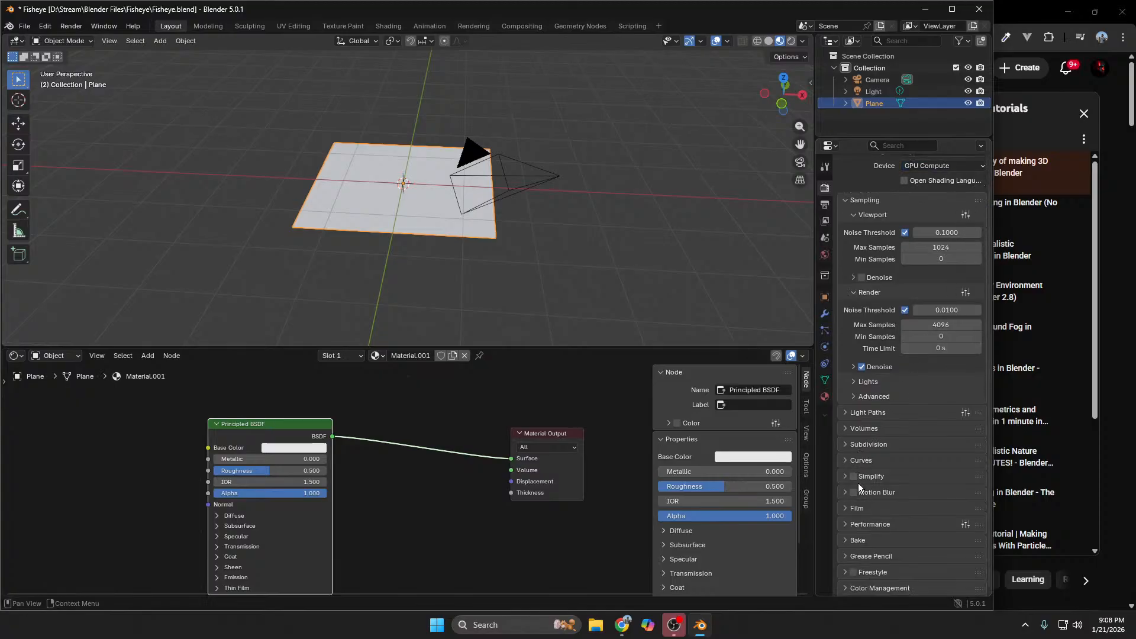
Step: Add a Displacement node to the plane's material and connect it to the Material Output's Displacement input
{"action": "left_click", "coordinate": [447, 525]}
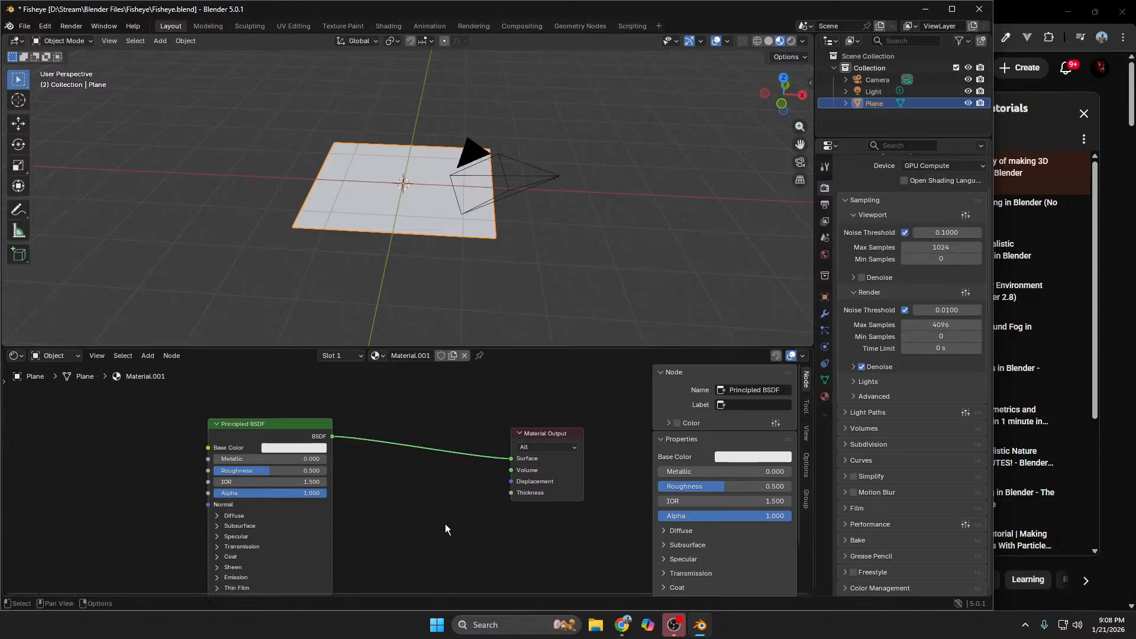
{"action": "key", "text": "shift+a"}
{"action": "mouse_move", "coordinate": [445, 523]}
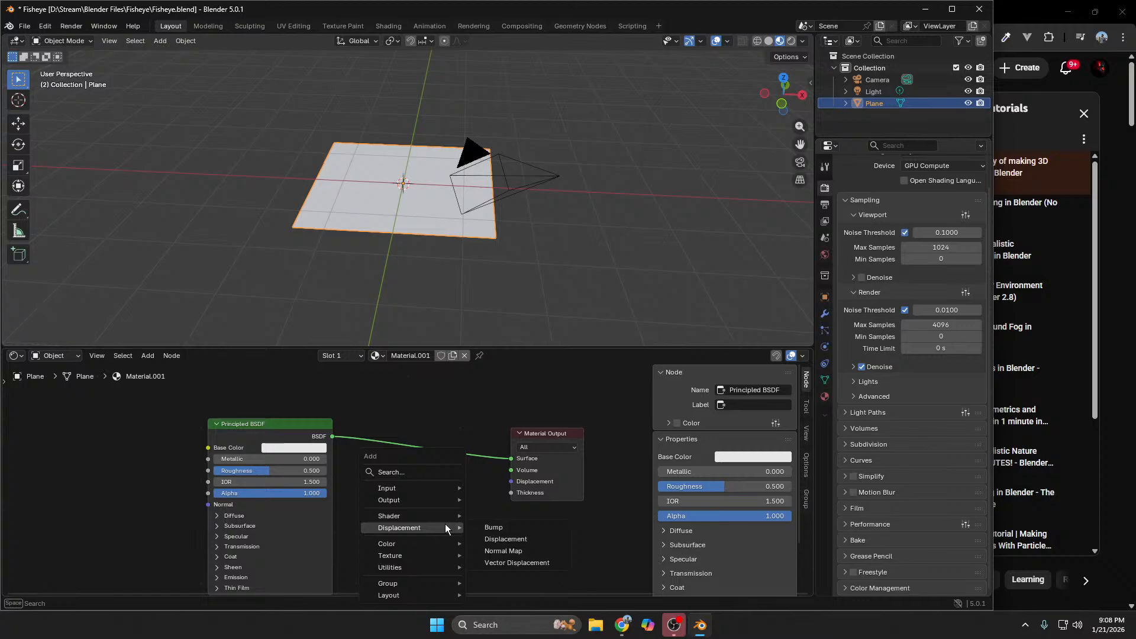
{"action": "left_click", "coordinate": [503, 540]}
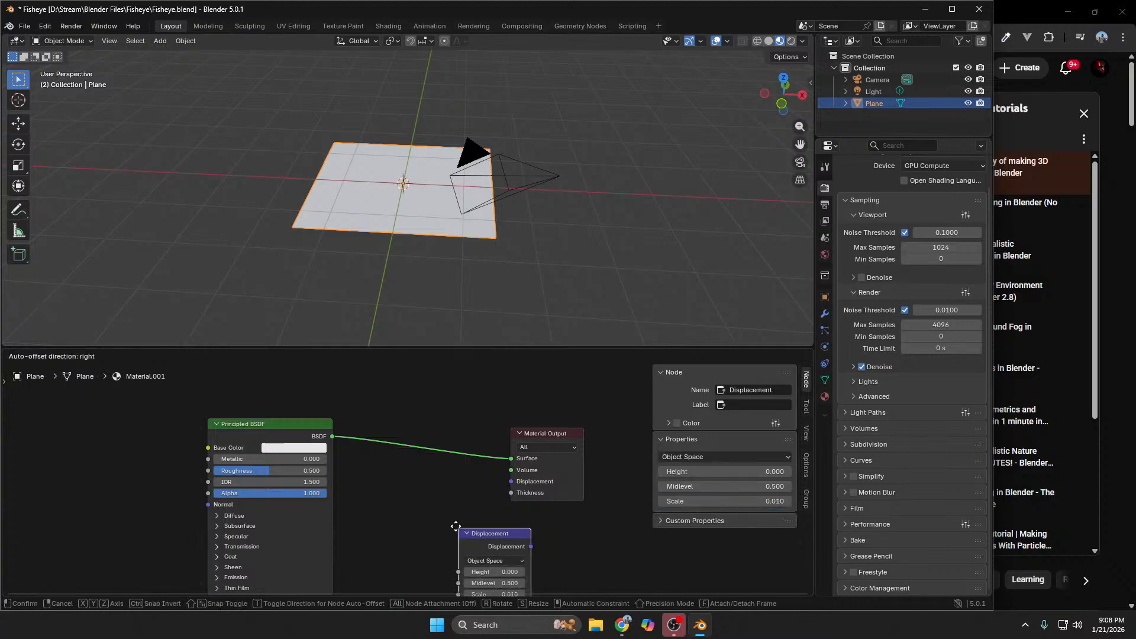
{"action": "left_click", "coordinate": [394, 493]}
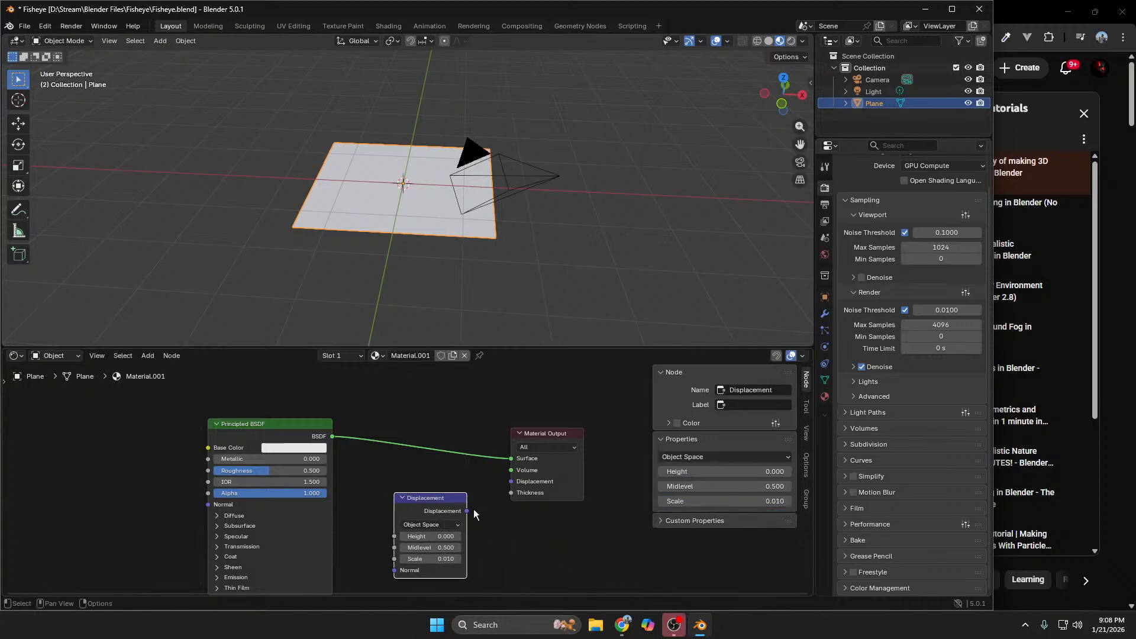
{"action": "left_click_drag", "start_coordinate": [467, 512], "coordinate": [513, 481]}
Step: Move the Principled BSDF and Displacement nodes apart to leave free space in front of the Displacement inputs
{"action": "scroll", "coordinate": [496, 488], "scroll_direction": "up", "scroll_amount": 3}
{"action": "scroll", "coordinate": [501, 486], "scroll_direction": "down", "scroll_amount": 3}
{"action": "left_click_drag", "start_coordinate": [260, 425], "coordinate": [163, 389]}
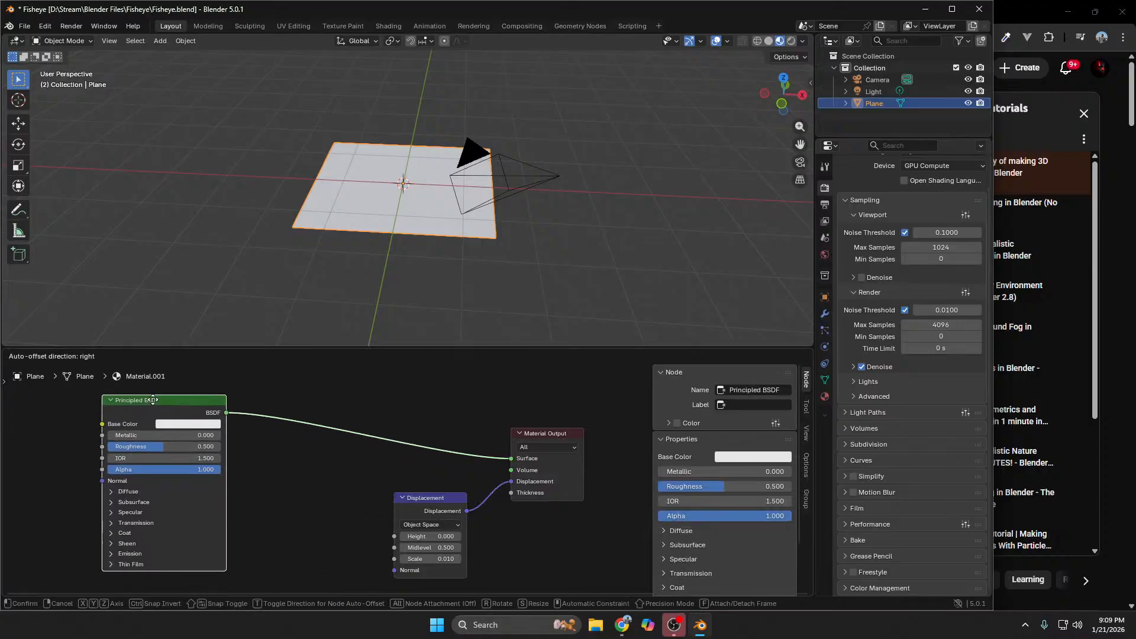
{"action": "left_click_drag", "start_coordinate": [423, 499], "coordinate": [447, 498]}
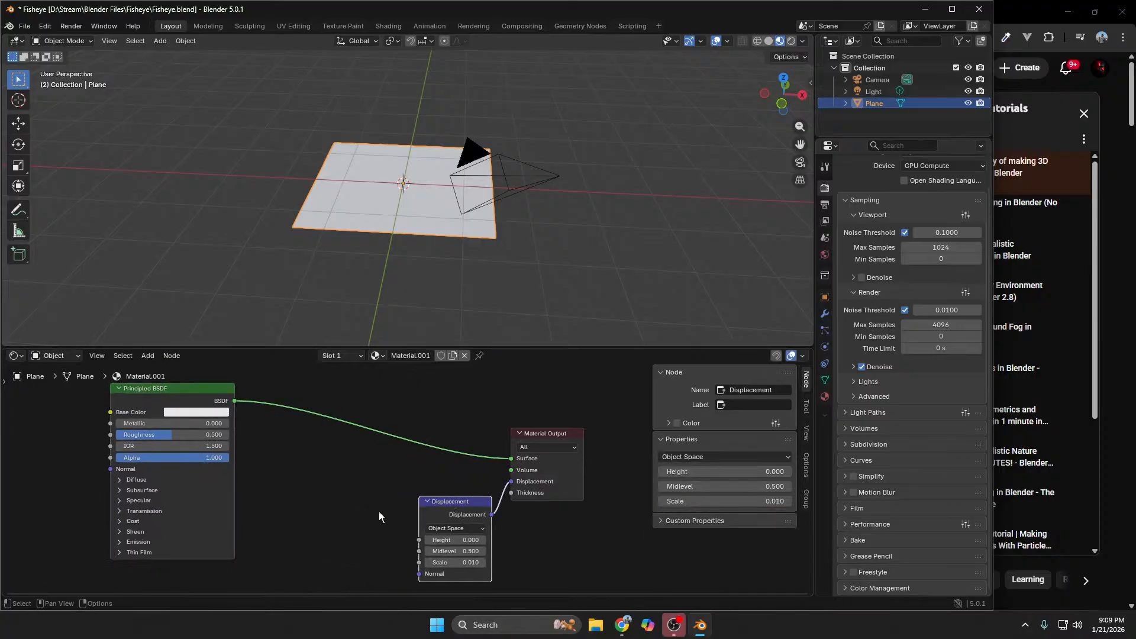
{"action": "scroll", "coordinate": [376, 515], "scroll_direction": "down", "scroll_amount": 1}
{"action": "scroll", "coordinate": [376, 515], "scroll_direction": "up", "scroll_amount": 2}
{"action": "middle_click_drag", "start_coordinate": [387, 520], "coordinate": [396, 412]}
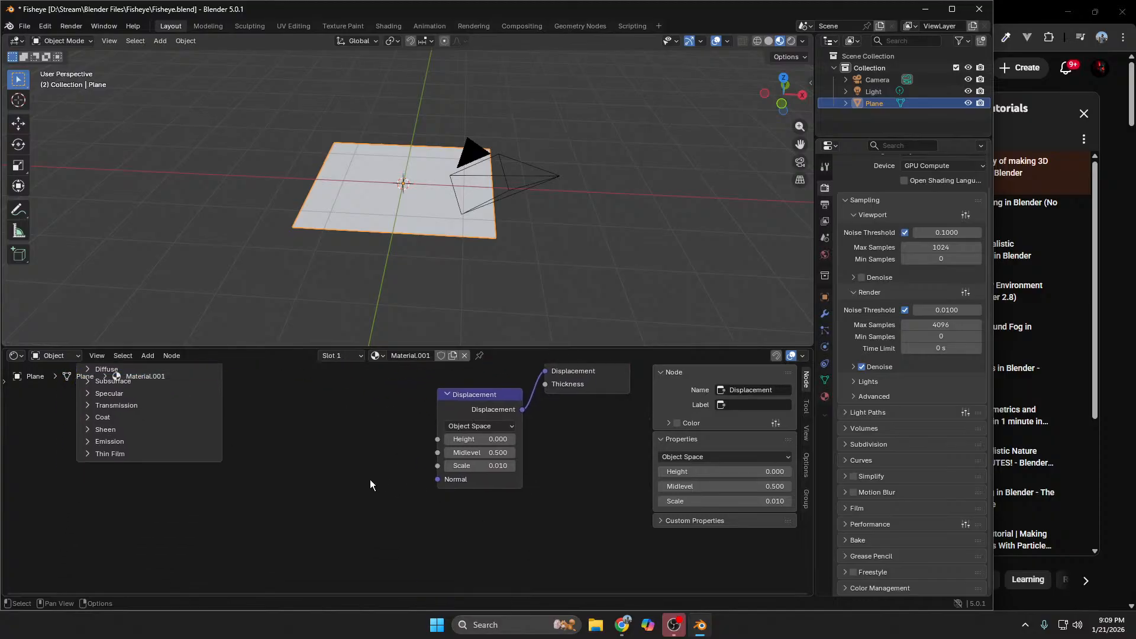
Step: Search the list of addable shader nodes for "musg" and for "noi" to find a texture for the displacement height
{"action": "key", "text": "shift+a"}
{"action": "mouse_move", "coordinate": [301, 477]}
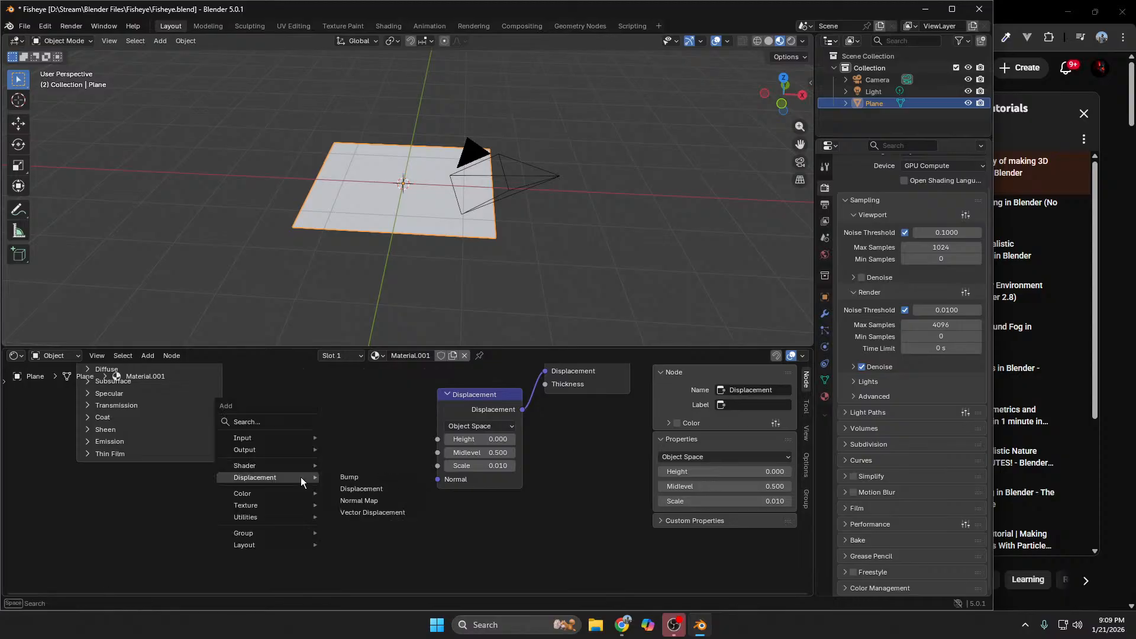
{"action": "type", "text": "mus"}
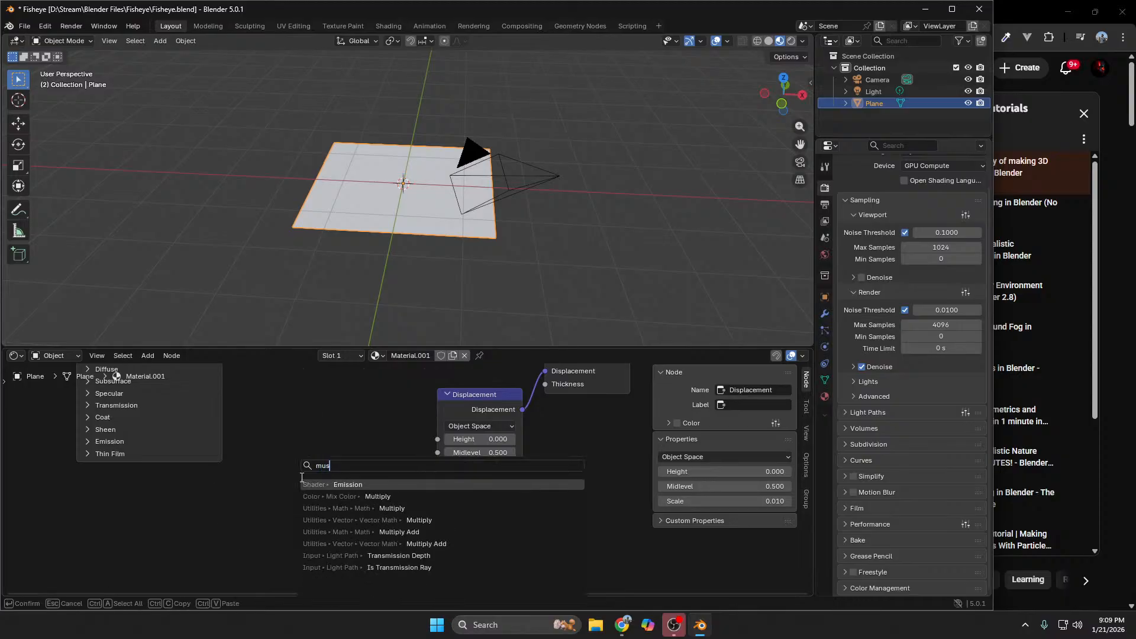
{"action": "type", "text": "g"}
{"action": "key", "text": "BackSpace"}
{"action": "key", "text": "BackSpace"}
{"action": "key", "text": "BackSpace"}
{"action": "key", "text": "BackSpace"}
{"action": "type", "text": "noi"}
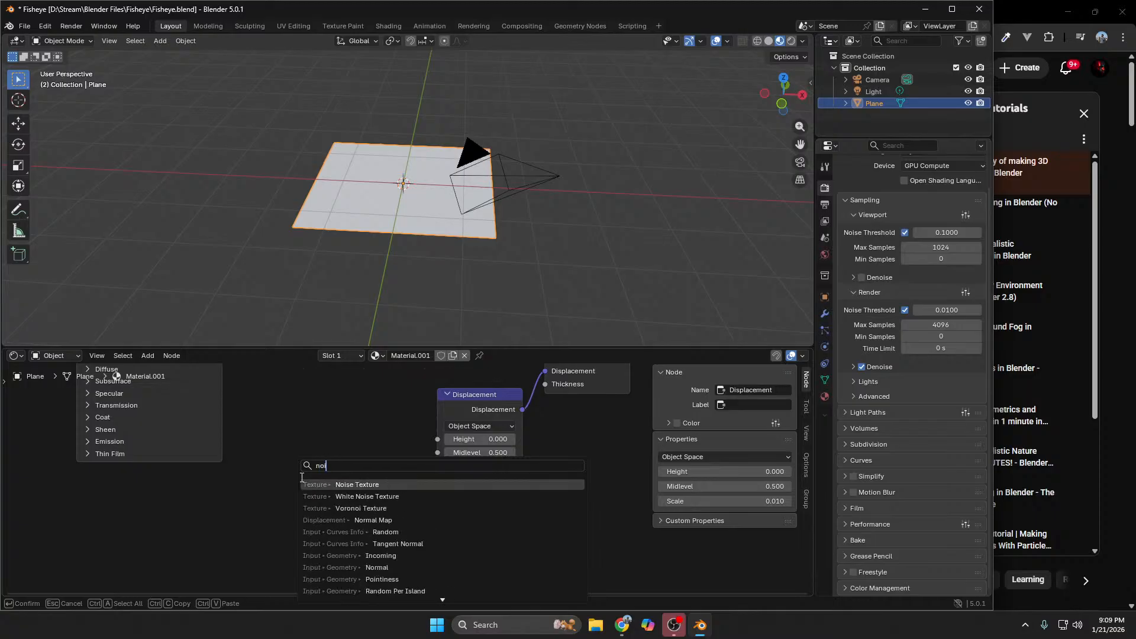
Step: Switch to the YouTube landscape tutorial and watch the part on the plane's Subdivision modifier with Simple and Adaptive Subdivision settings in full screen
{"action": "mouse_move", "coordinate": [622, 625]}
{"action": "left_click", "coordinate": [665, 582]}
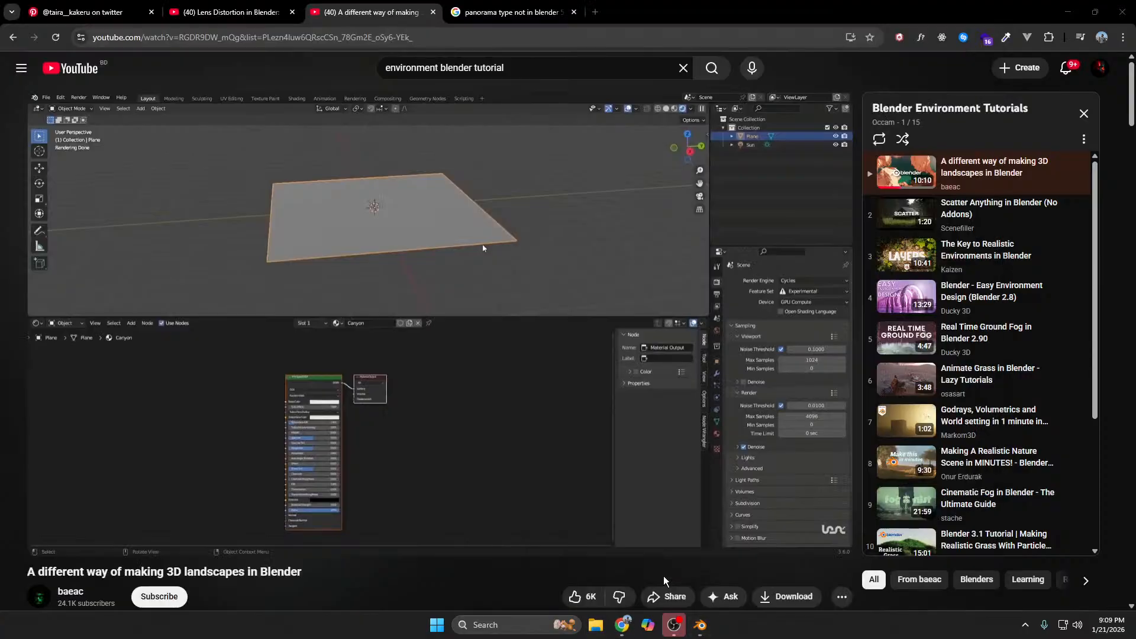
{"action": "left_click", "coordinate": [422, 406]}
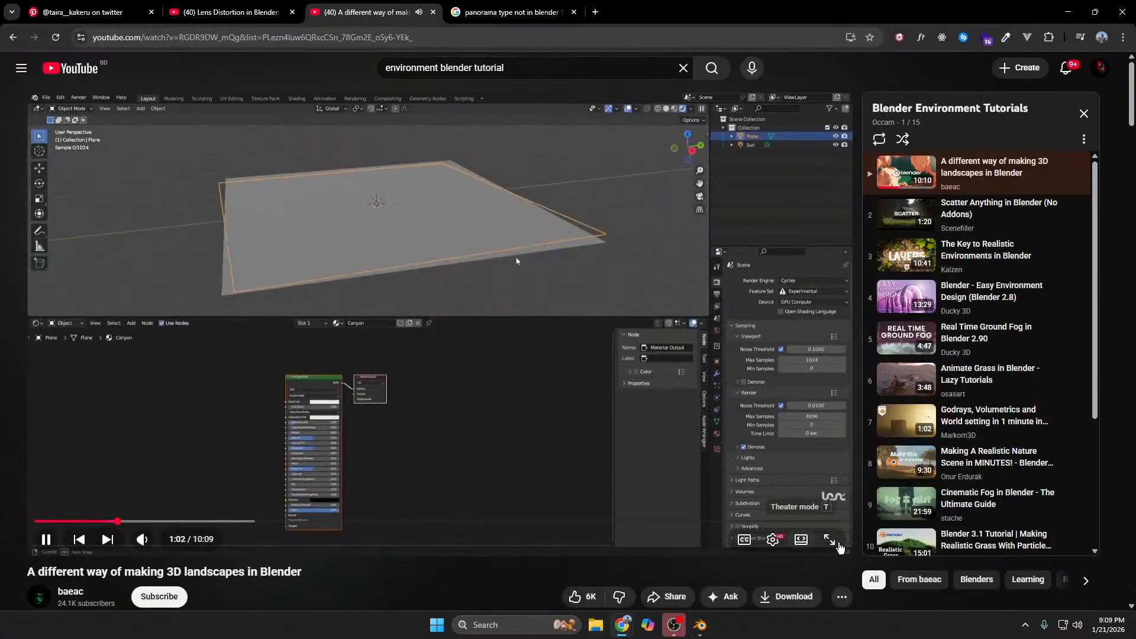
{"action": "left_click", "coordinate": [829, 540]}
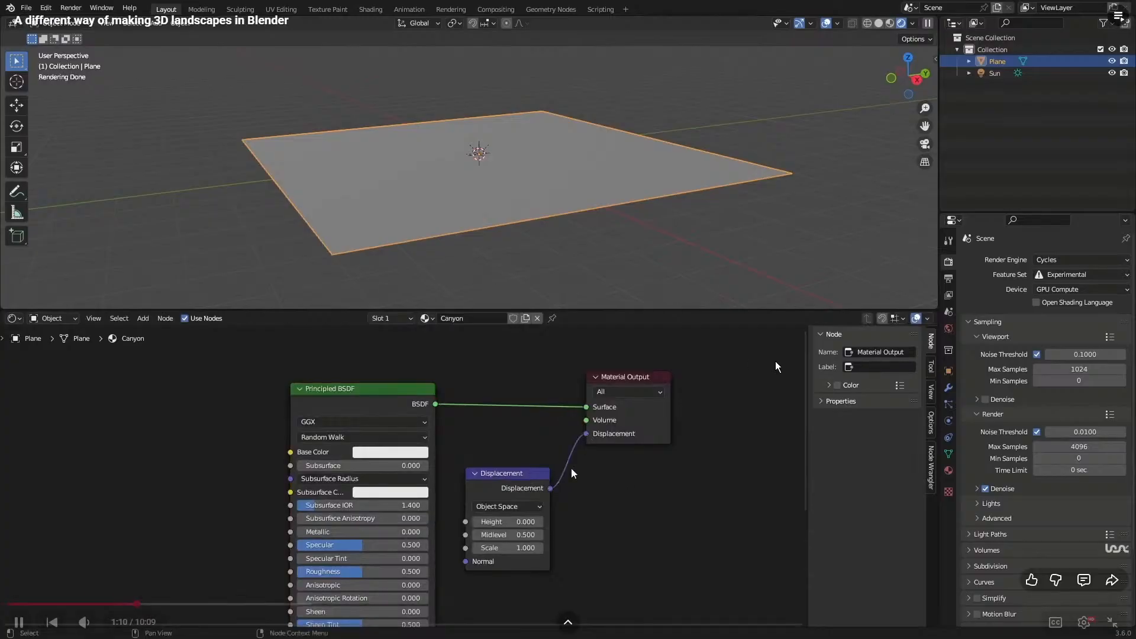
{"action": "key", "text": "space"}
{"action": "key", "text": "space"}
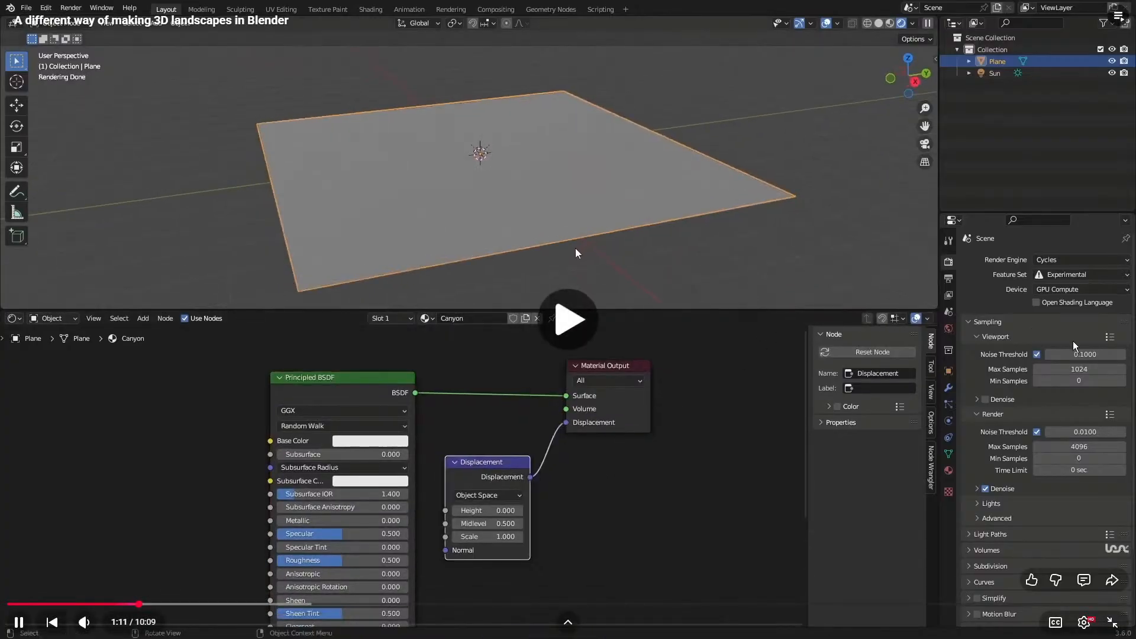
{"action": "left_click_drag", "start_coordinate": [1077, 342], "coordinate": [1078, 340]}
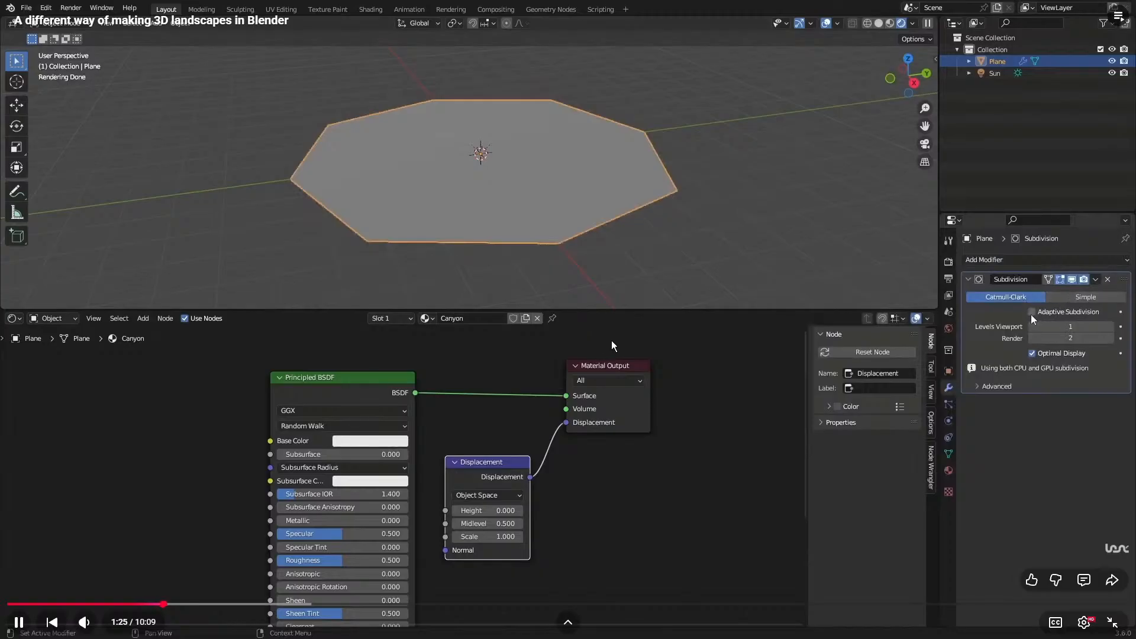
{"action": "left_click", "coordinate": [613, 342]}
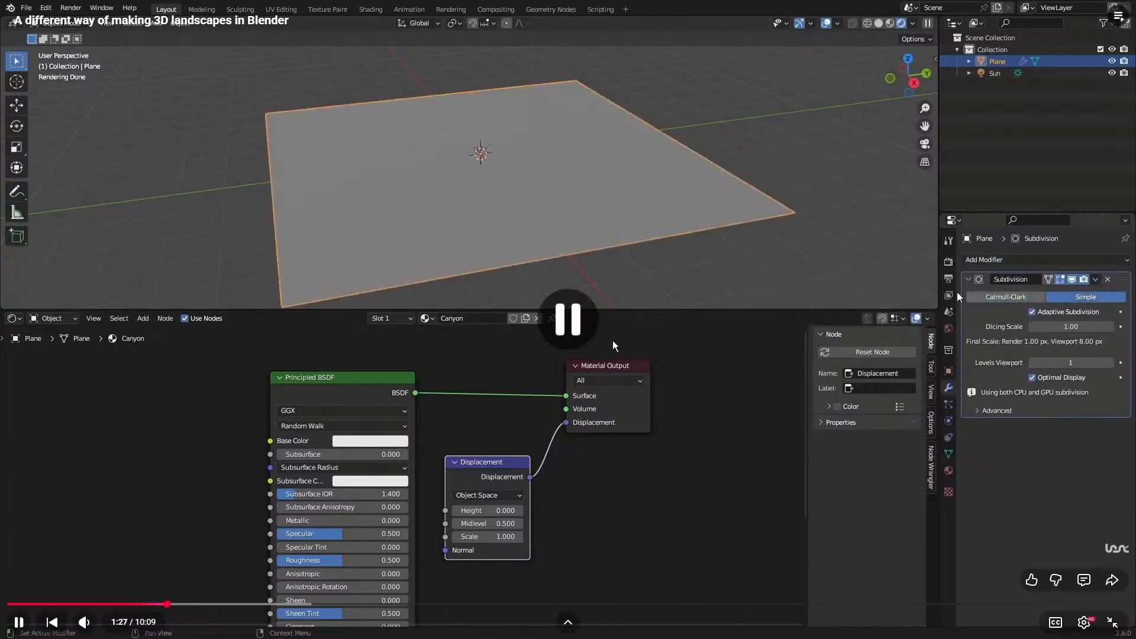
{"action": "left_click", "coordinate": [613, 339]}
{"action": "left_click", "coordinate": [668, 353]}
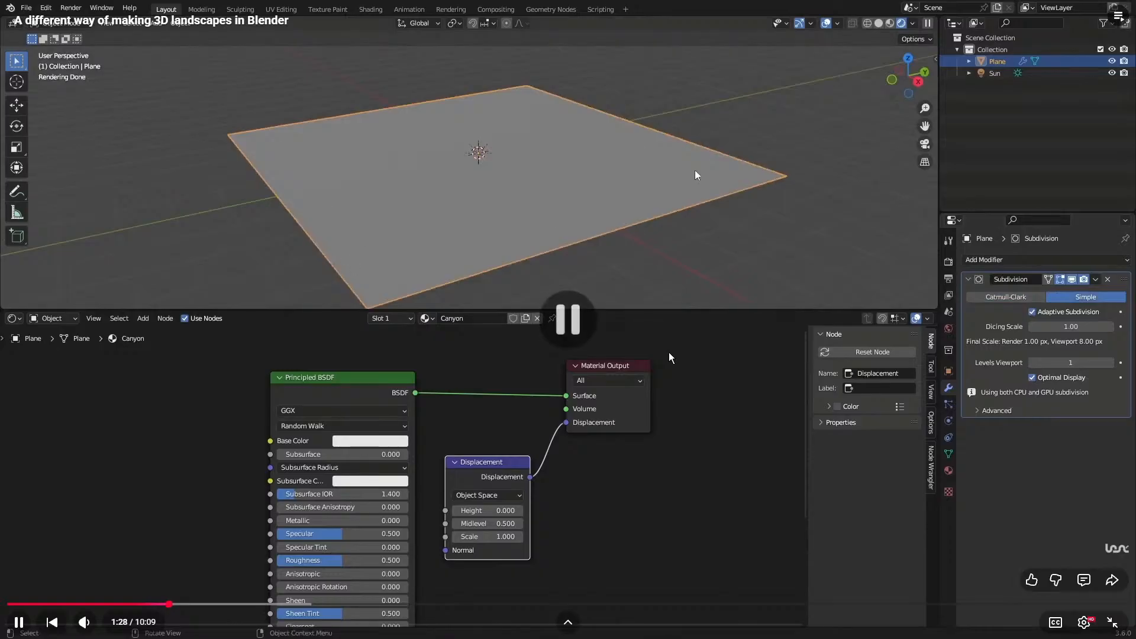
{"action": "key", "text": "Escape"}
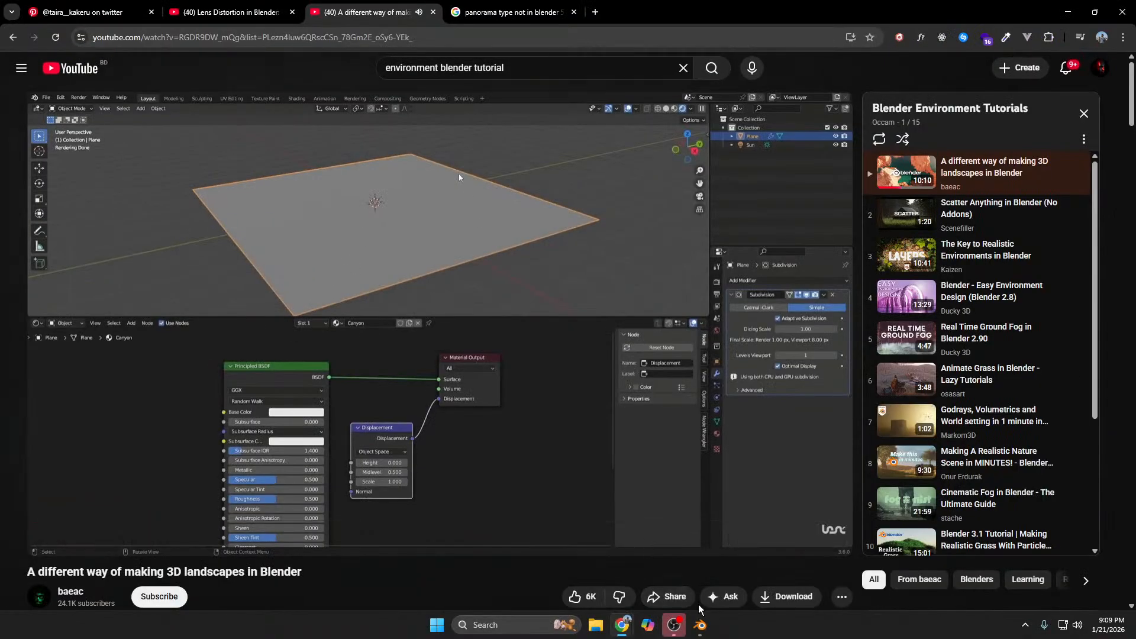
Step: Switch back to Blender and add a Subdivision Surface modifier to the plane, set to Simple with Adaptive Subdivision enabled
{"action": "left_click", "coordinate": [700, 625]}
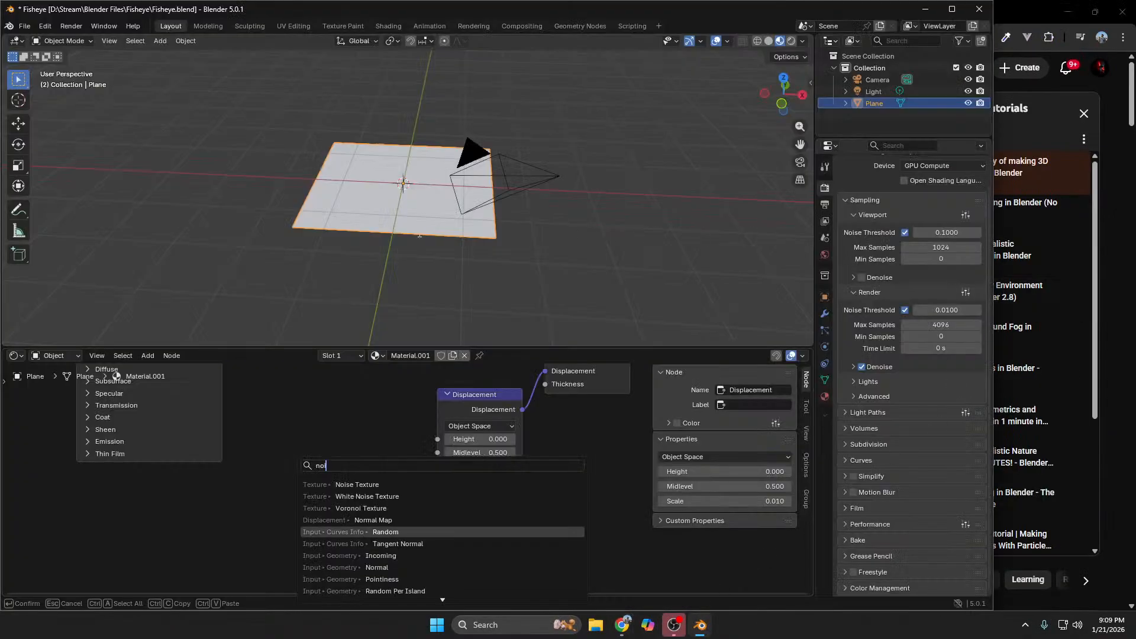
{"action": "left_click", "coordinate": [825, 315]}
{"action": "left_click", "coordinate": [825, 314]}
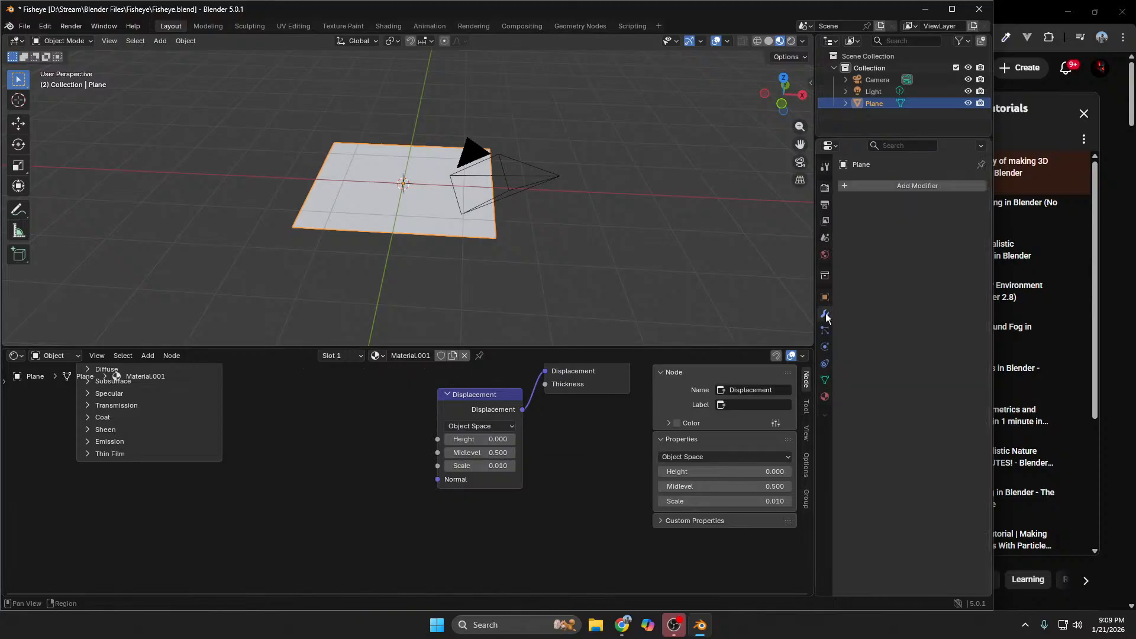
{"action": "left_click", "coordinate": [873, 188]}
{"action": "type", "text": "sub"}
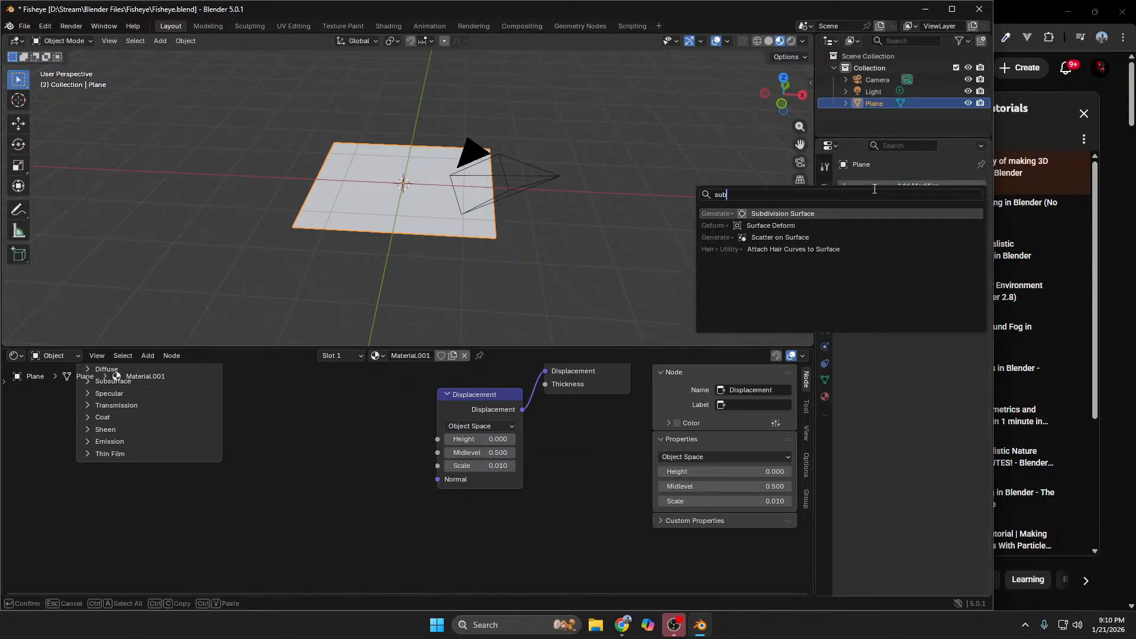
{"action": "key", "text": "Return"}
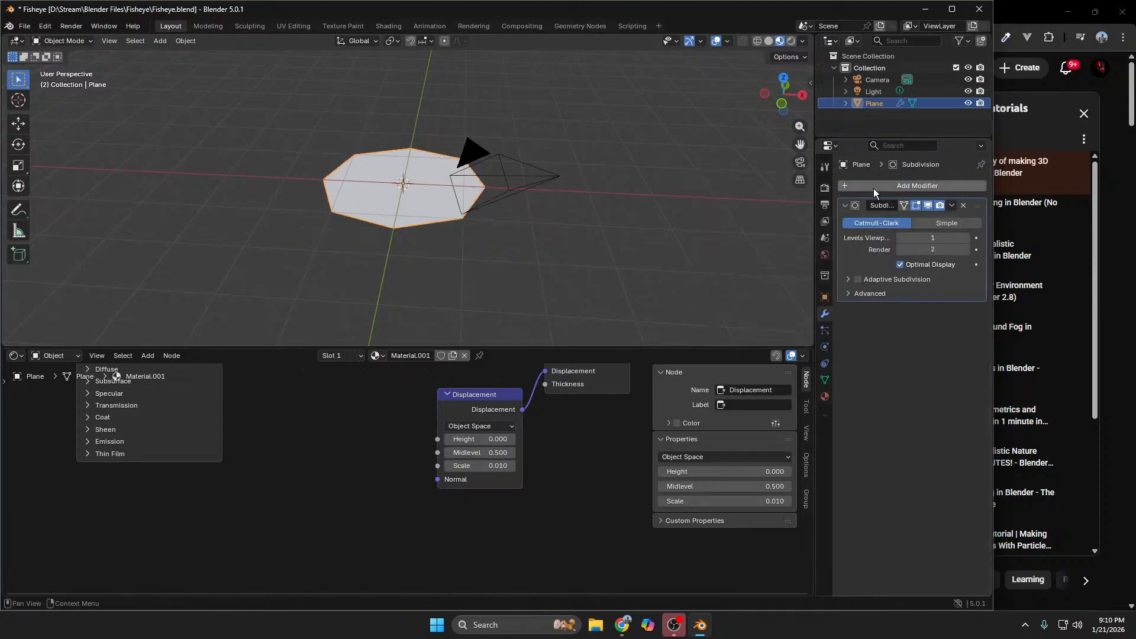
{"action": "left_click", "coordinate": [940, 224]}
{"action": "left_click", "coordinate": [858, 279]}
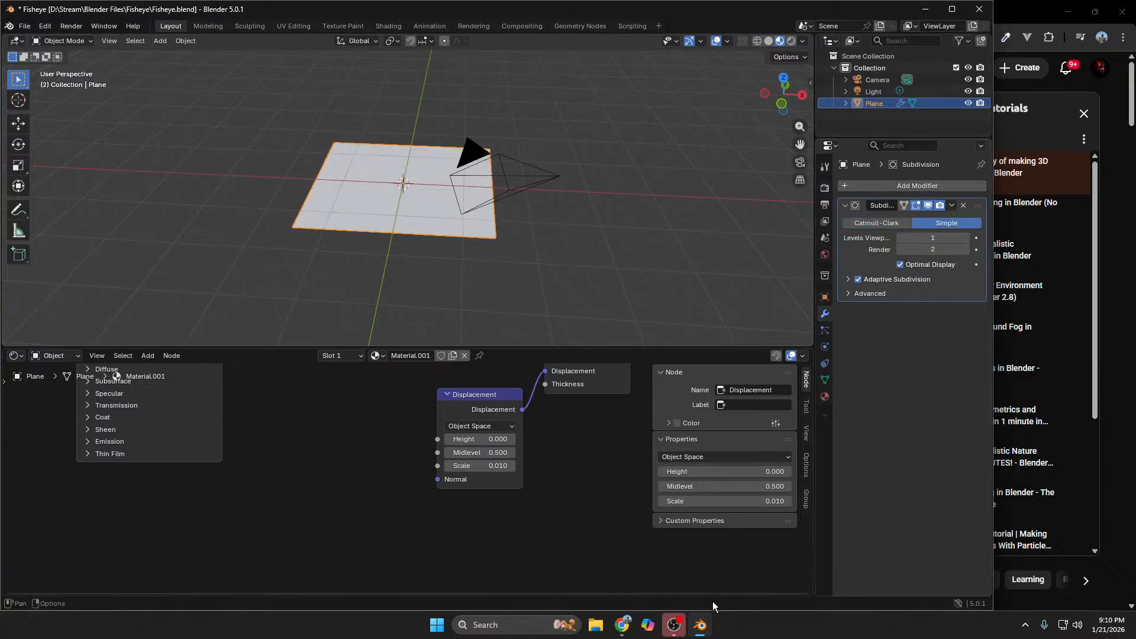
Step: Compare the Subdivision modifier with the tutorial's version and expand its Advanced settings in Blender
{"action": "mouse_move", "coordinate": [633, 627]}
{"action": "left_click", "coordinate": [684, 563]}
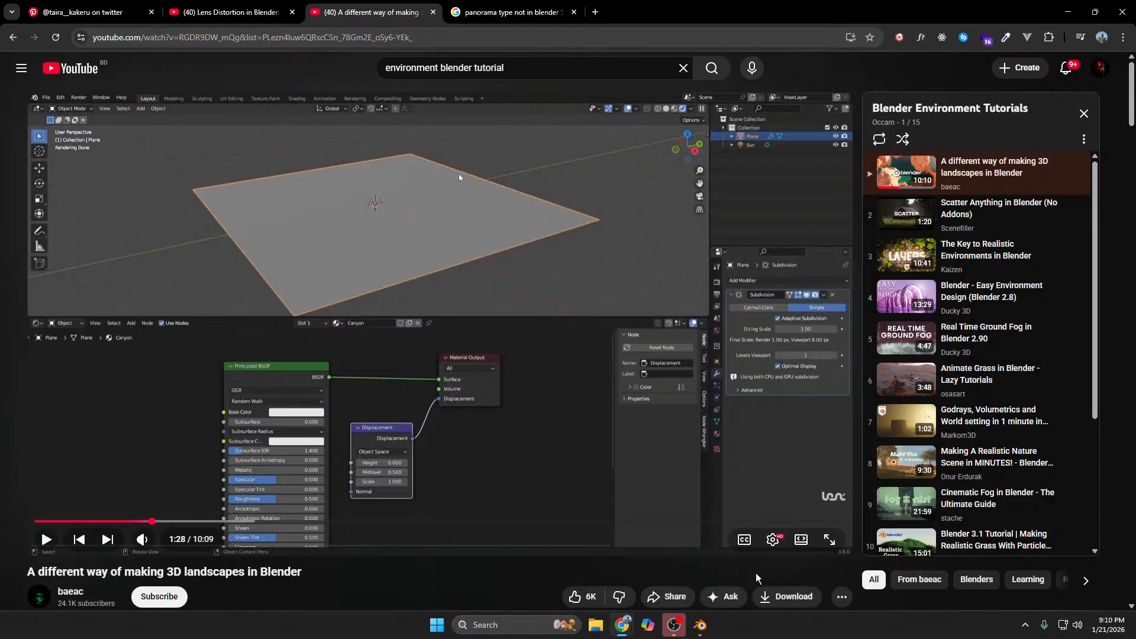
{"action": "left_click", "coordinate": [699, 625]}
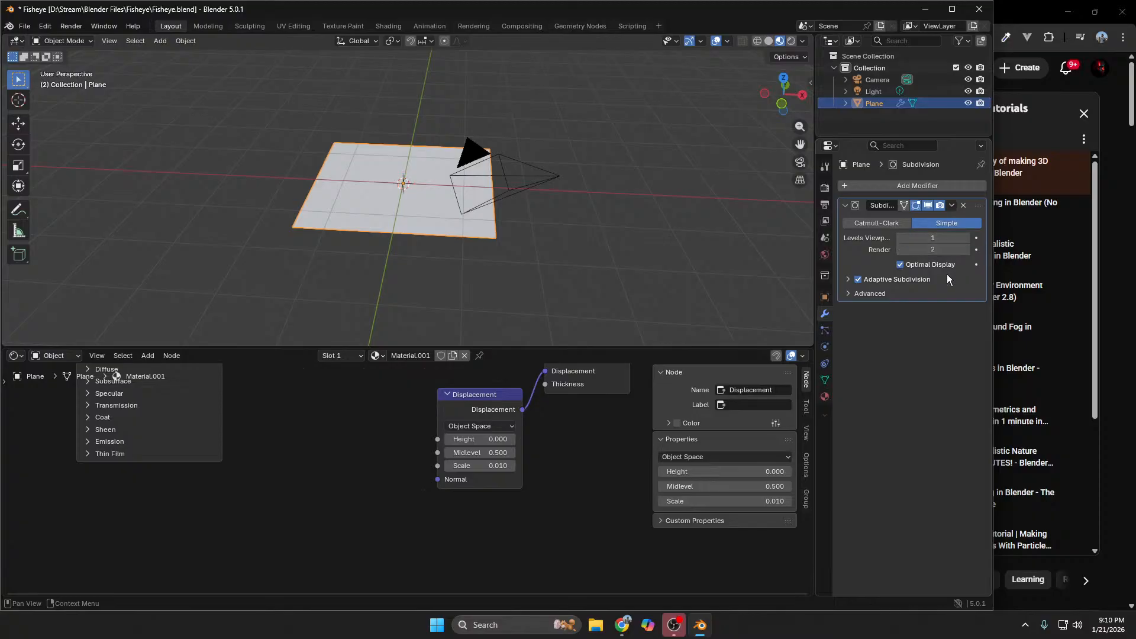
{"action": "left_click", "coordinate": [852, 294]}
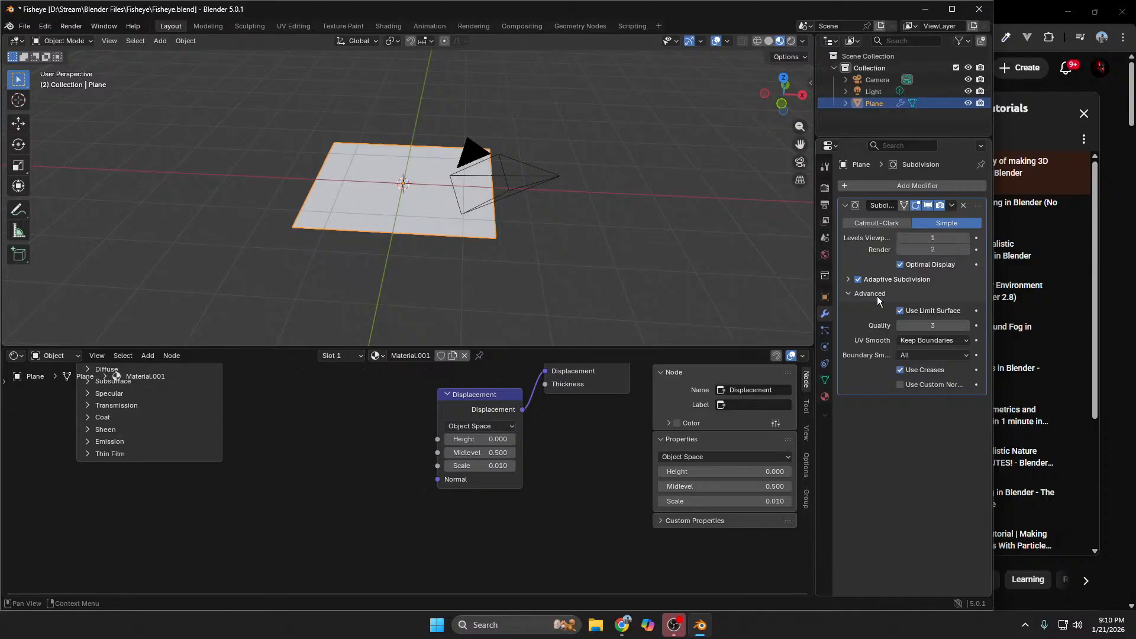
Step: Switch to the YouTube tutorial and watch the part that adds a Musgrave Texture node beside the Displacement node
{"action": "mouse_move", "coordinate": [623, 625]}
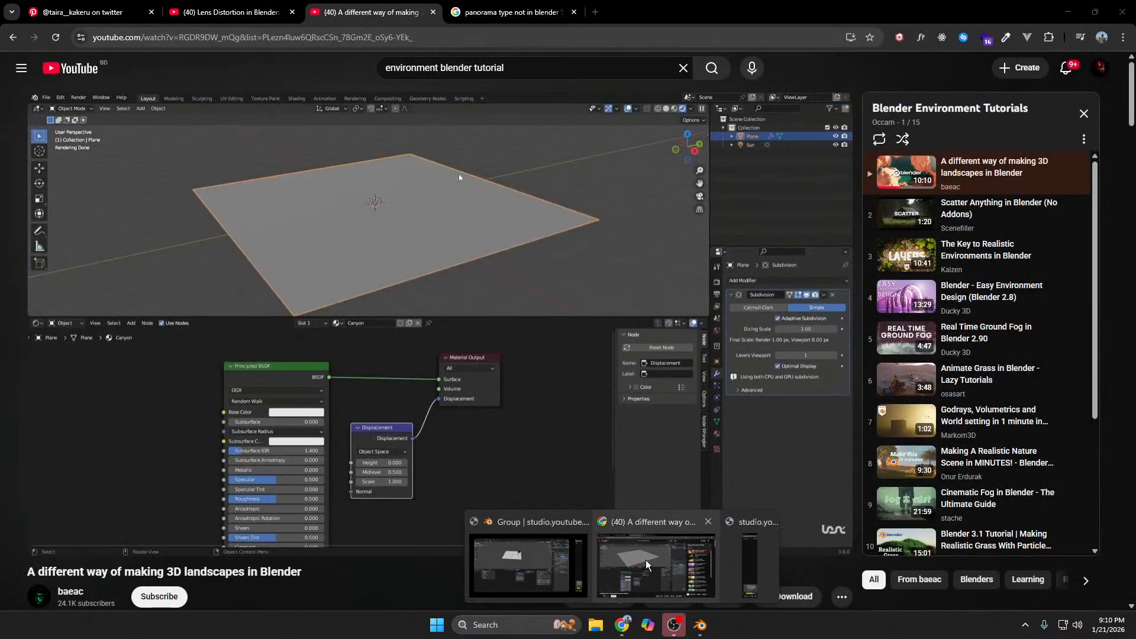
{"action": "left_click", "coordinate": [646, 560]}
{"action": "left_click", "coordinate": [690, 404]}
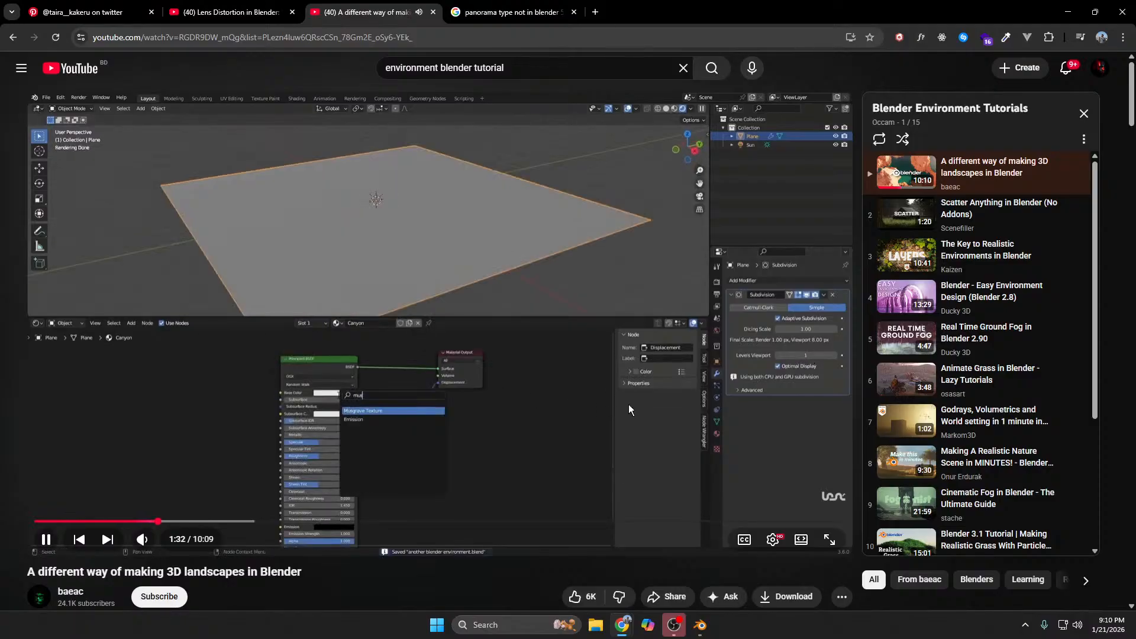
{"action": "key", "text": "space"}
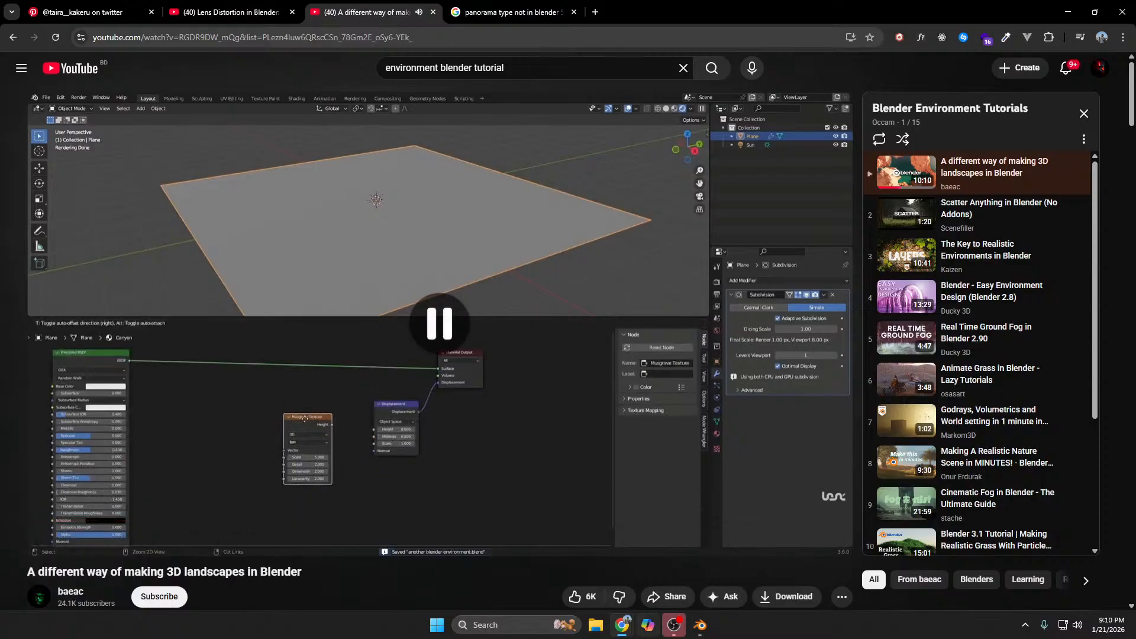
Step: Switch to Blender and search the addable shader nodes for "texture", looking through the entries for a Musgrave Texture
{"action": "left_click", "coordinate": [700, 625]}
{"action": "key", "text": "shift+a"}
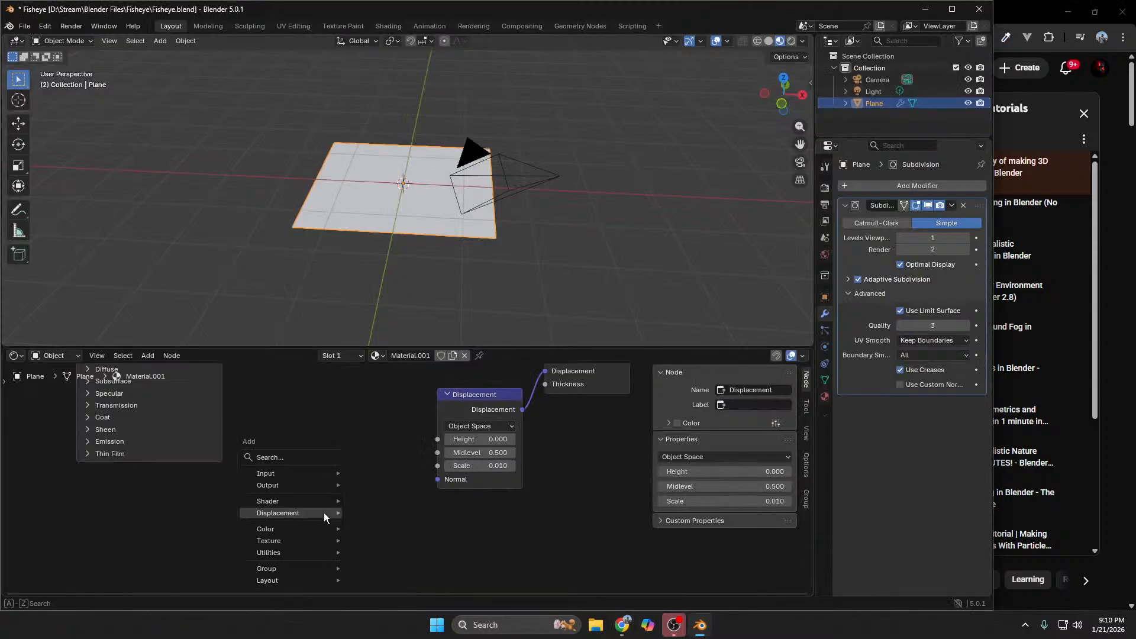
{"action": "type", "text": "text"}
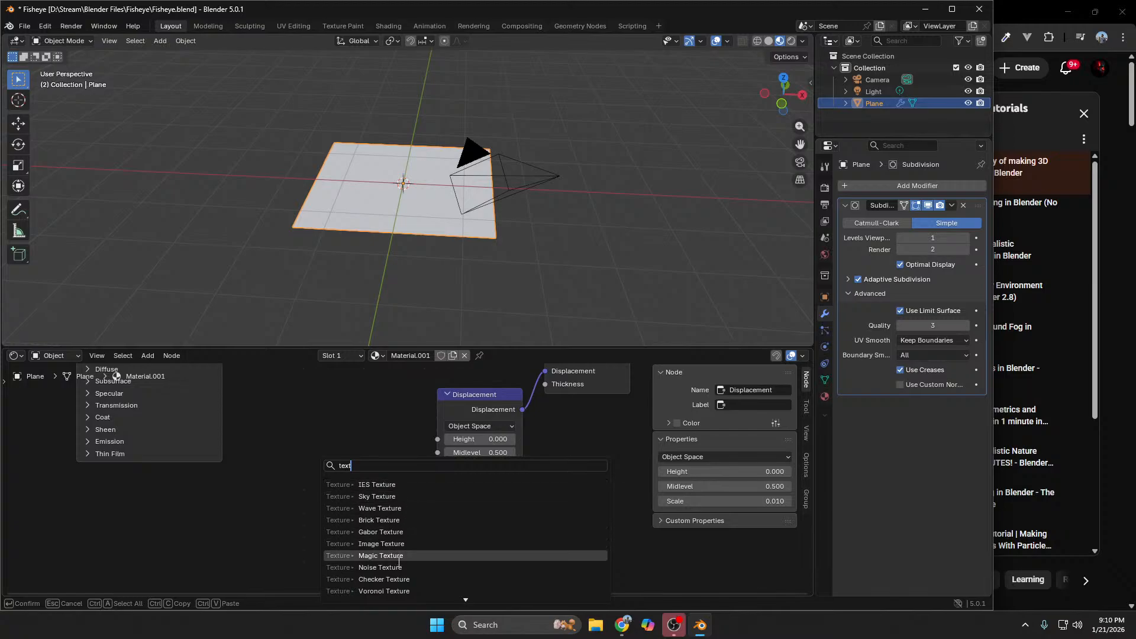
{"action": "scroll", "coordinate": [403, 585], "scroll_direction": "down", "scroll_amount": 2}
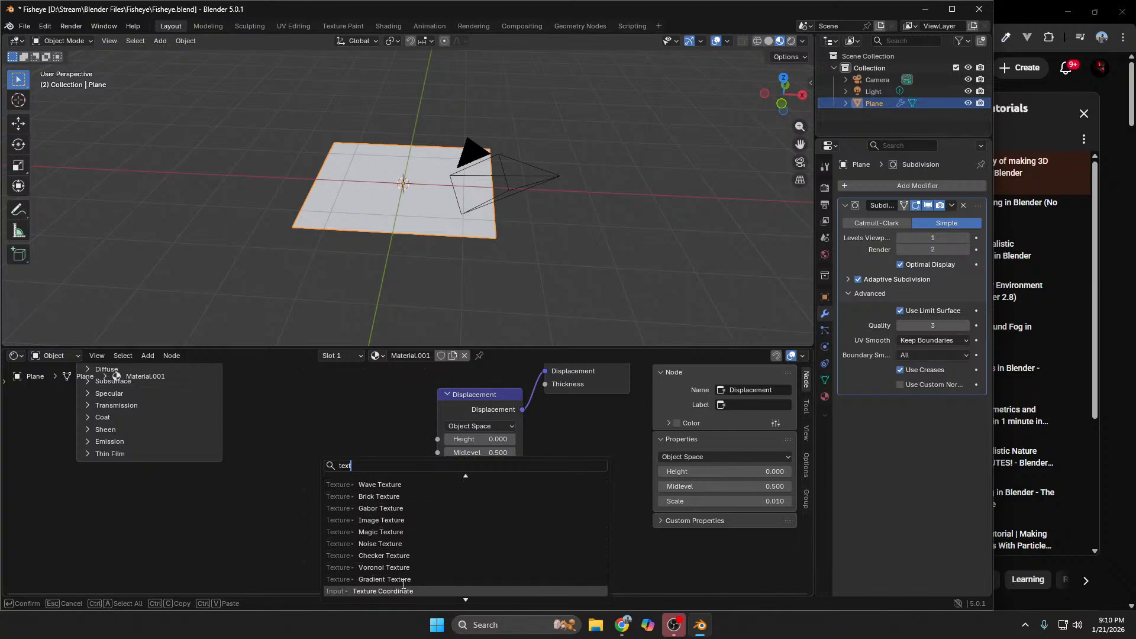
{"action": "scroll", "coordinate": [404, 584], "scroll_direction": "down", "scroll_amount": 9}
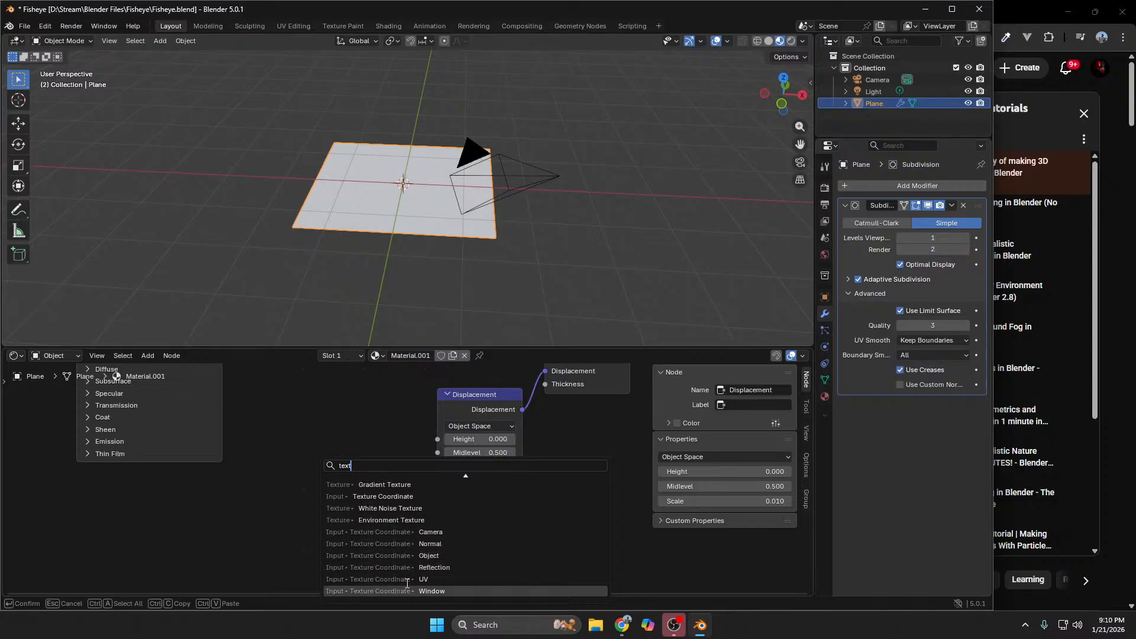
{"action": "type", "text": "ure"}
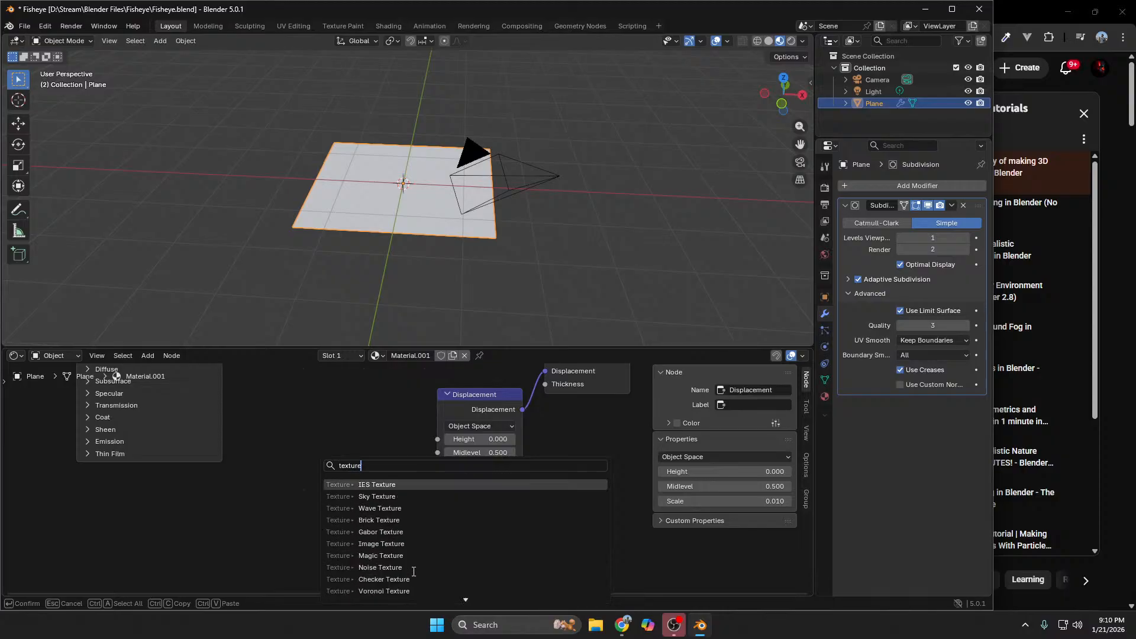
{"action": "scroll", "coordinate": [413, 572], "scroll_direction": "down", "scroll_amount": 10}
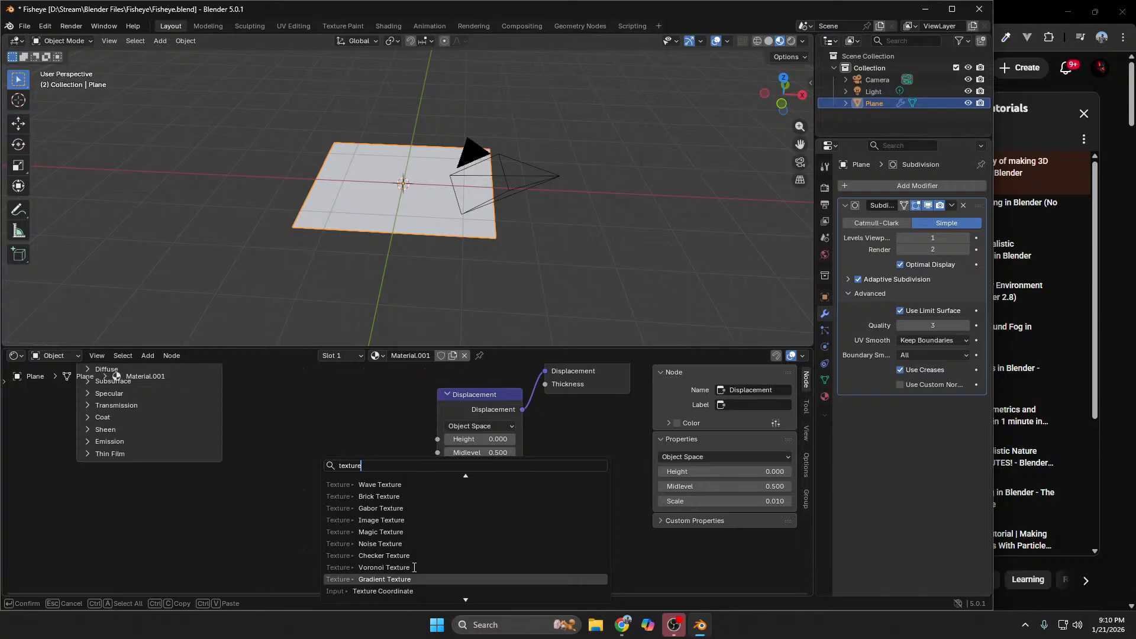
{"action": "scroll", "coordinate": [414, 568], "scroll_direction": "down", "scroll_amount": 3}
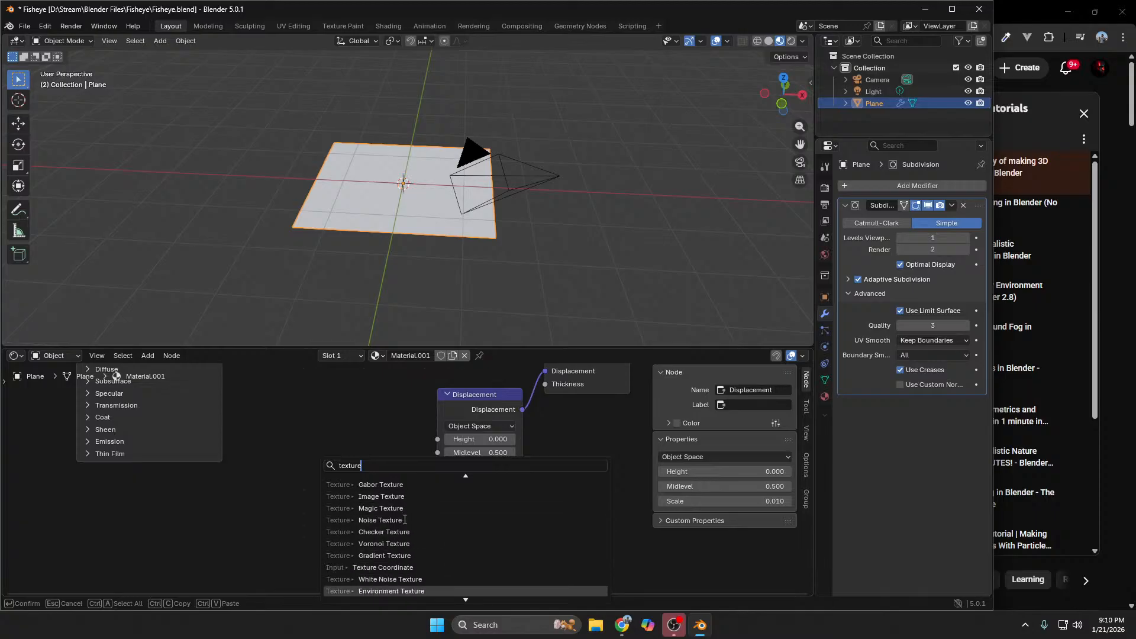
{"action": "scroll", "coordinate": [405, 520], "scroll_direction": "down", "scroll_amount": 6}
{"action": "scroll", "coordinate": [405, 518], "scroll_direction": "up", "scroll_amount": 7}
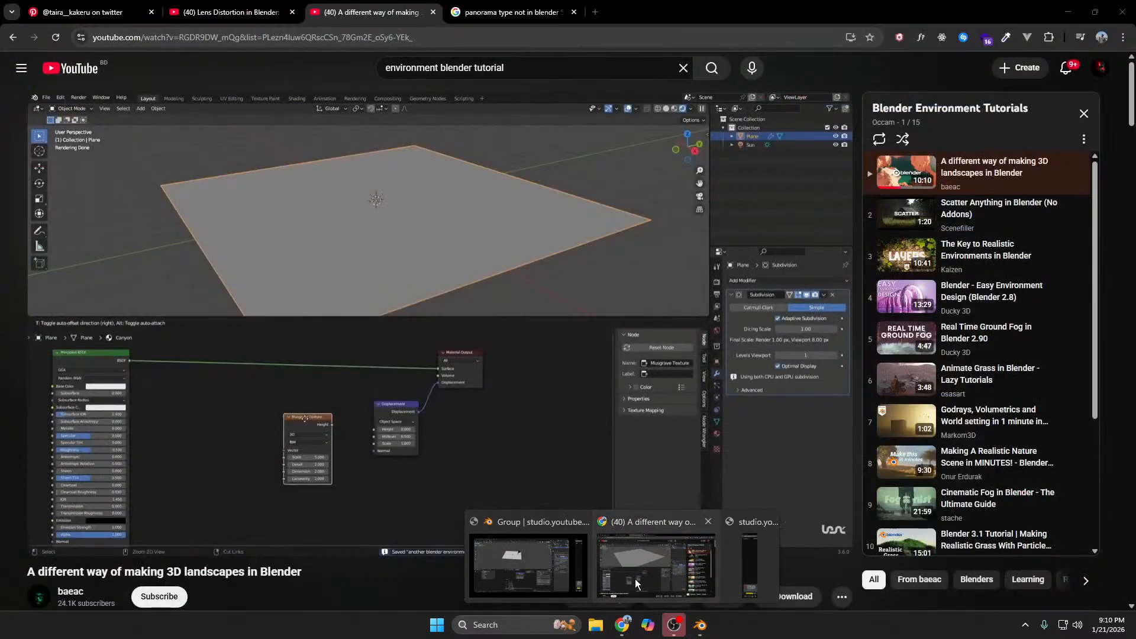
Step: Switch to the browser's Google search page and search for "whats the alternative of musgrave in blender 5"
{"action": "left_click", "coordinate": [635, 579]}
{"action": "left_click", "coordinate": [530, 6]}
{"action": "left_click", "coordinate": [442, 88]}
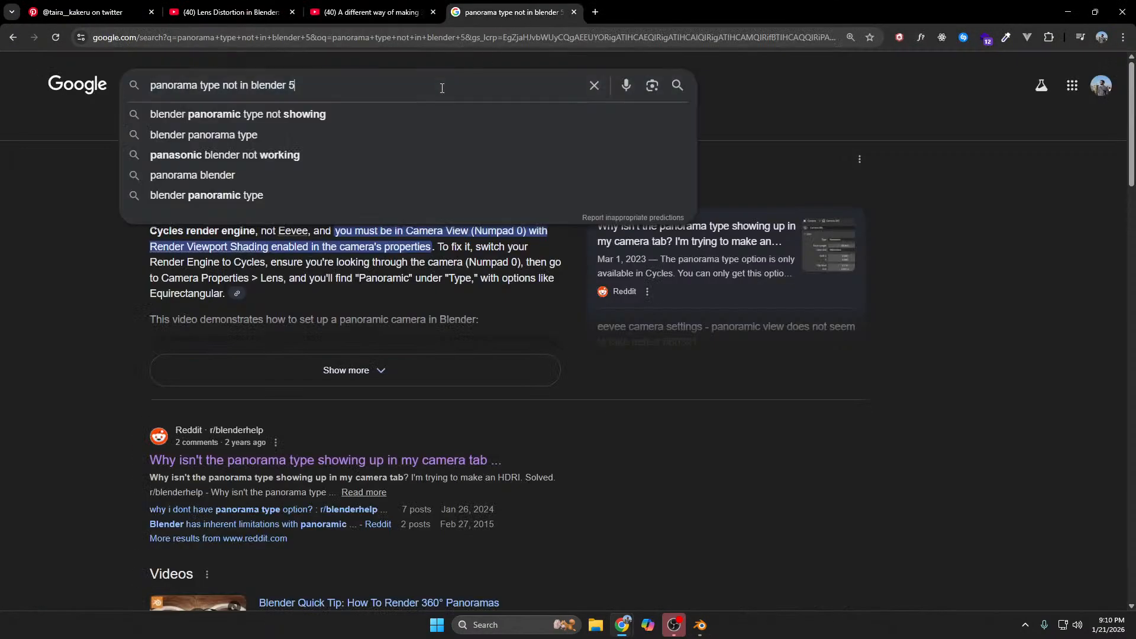
{"action": "key", "text": "ctrl+a"}
{"action": "type", "text": "wha"}
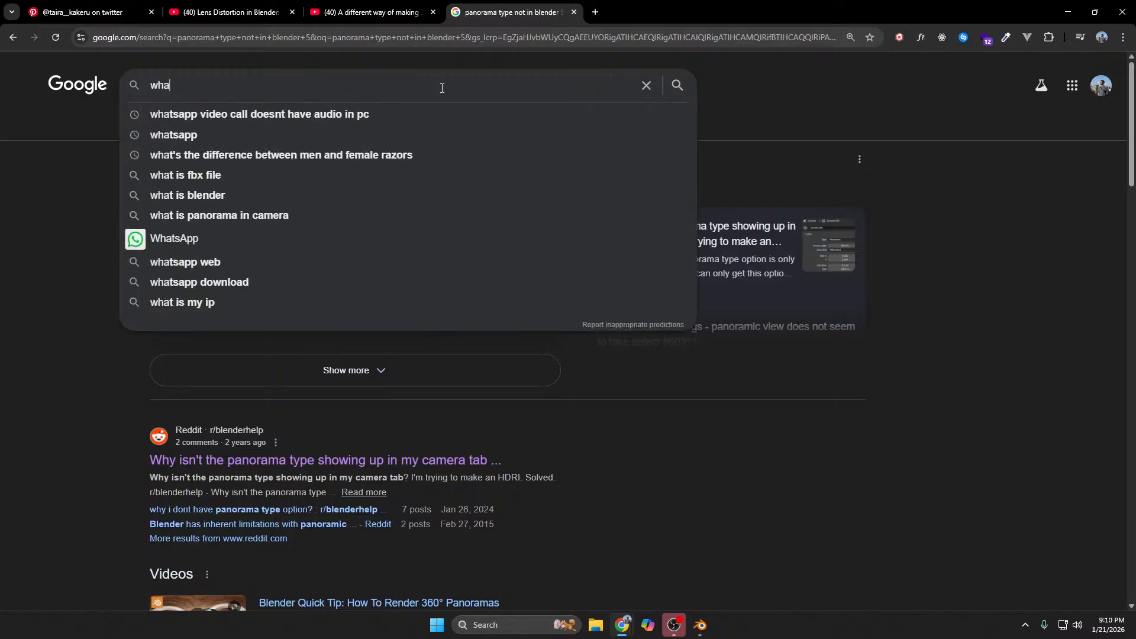
{"action": "type", "text": "ts the alter"}
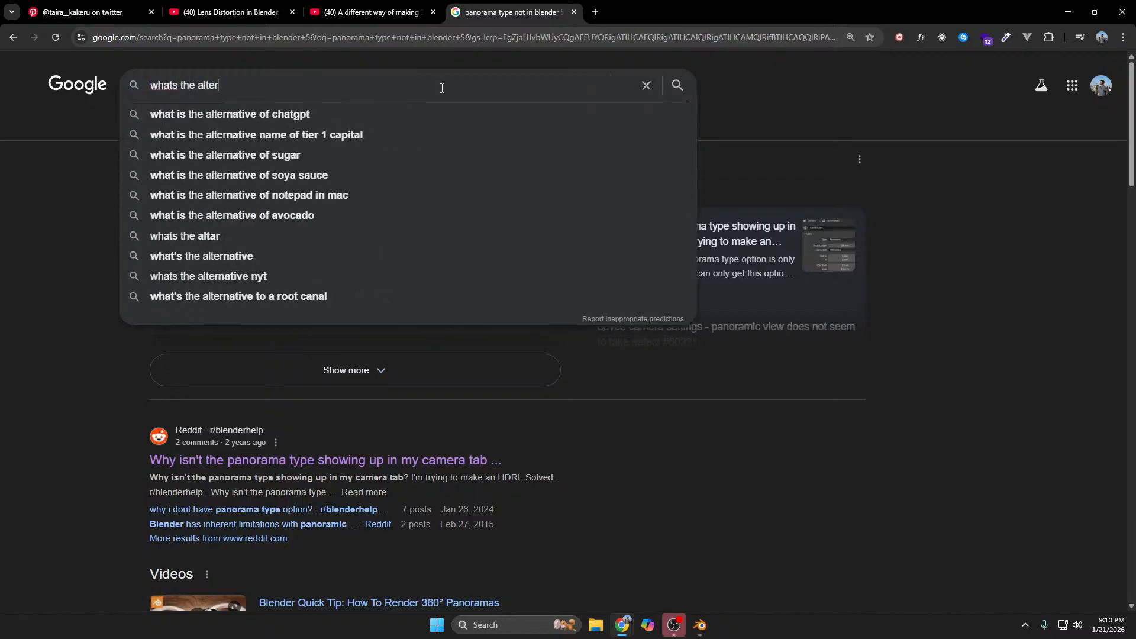
{"action": "type", "text": "native of m"}
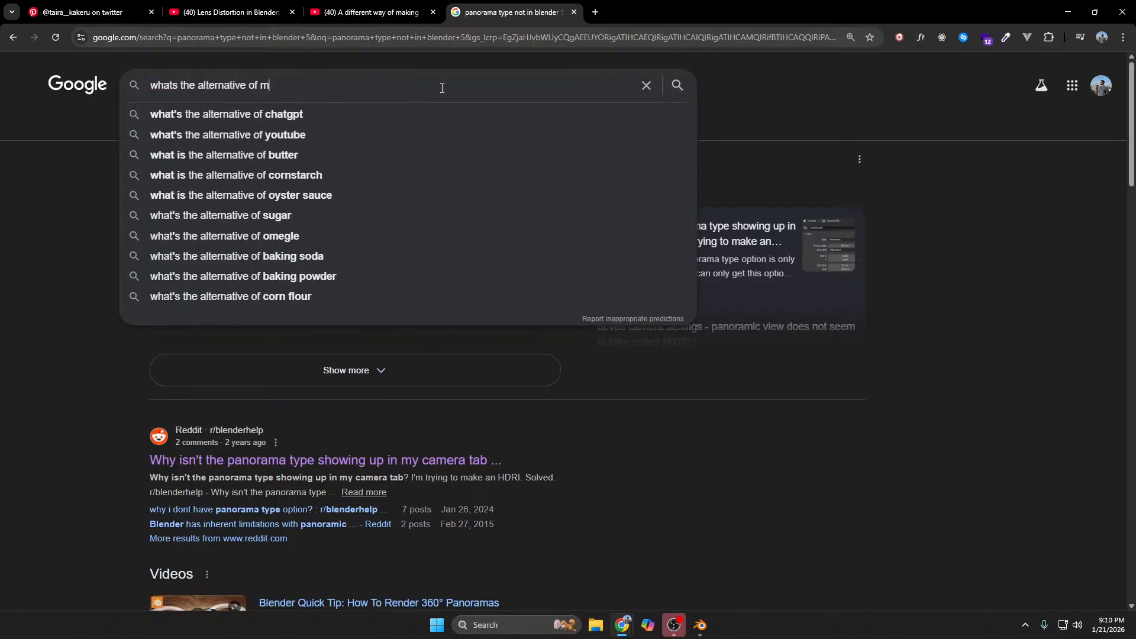
{"action": "type", "text": "usgrave"}
{"action": "key", "text": "Down"}
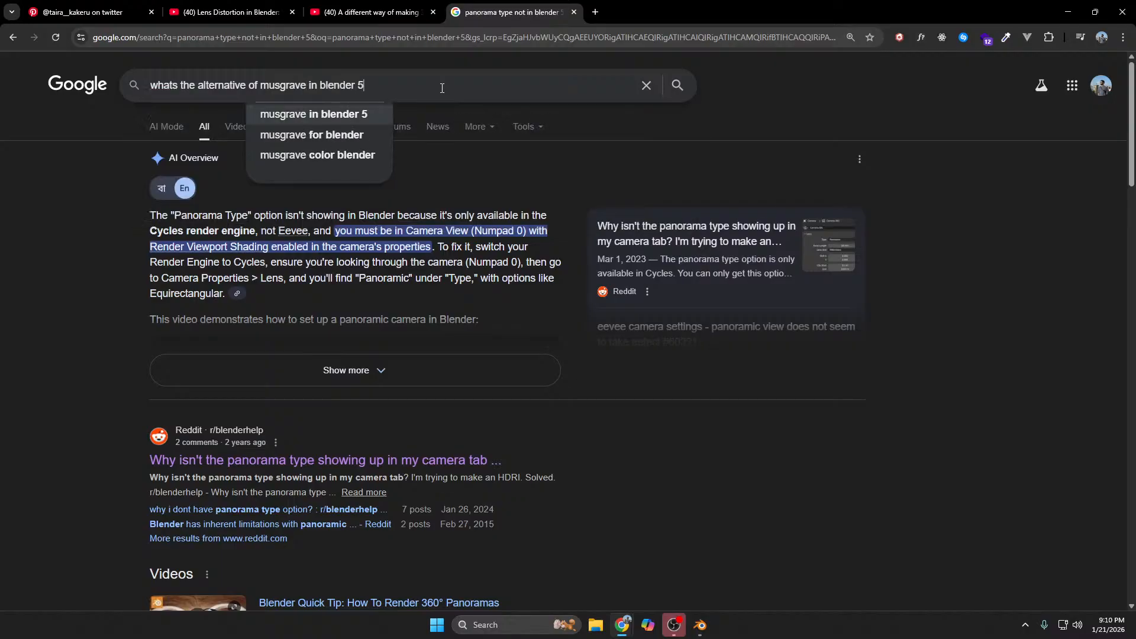
{"action": "key", "text": "Return"}
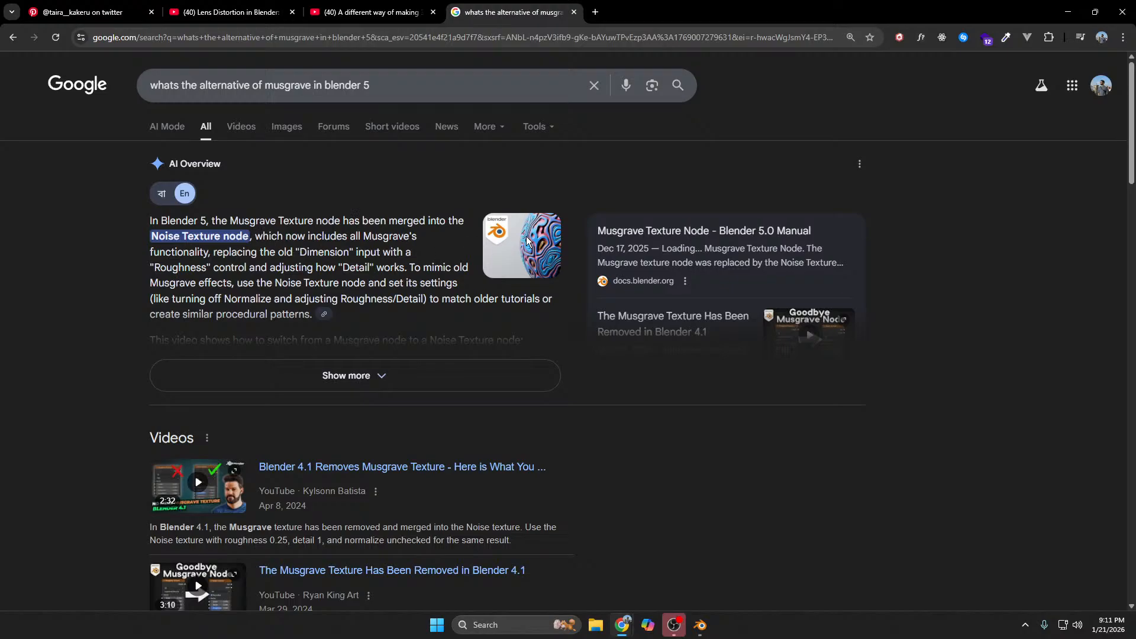
Step: Switch to Blender, add a Noise Texture node beside the Displacement node, and connect its Factor output to the Displacement node's Scale
{"action": "left_click", "coordinate": [701, 625]}
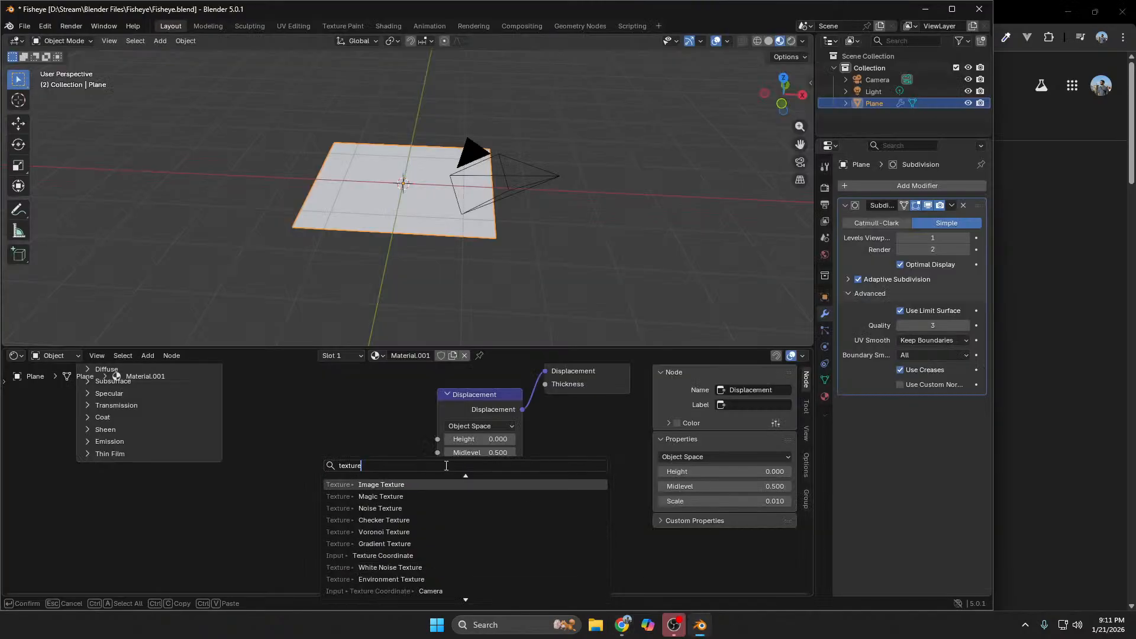
{"action": "key", "text": "ctrl+a"}
{"action": "type", "text": "noi"}
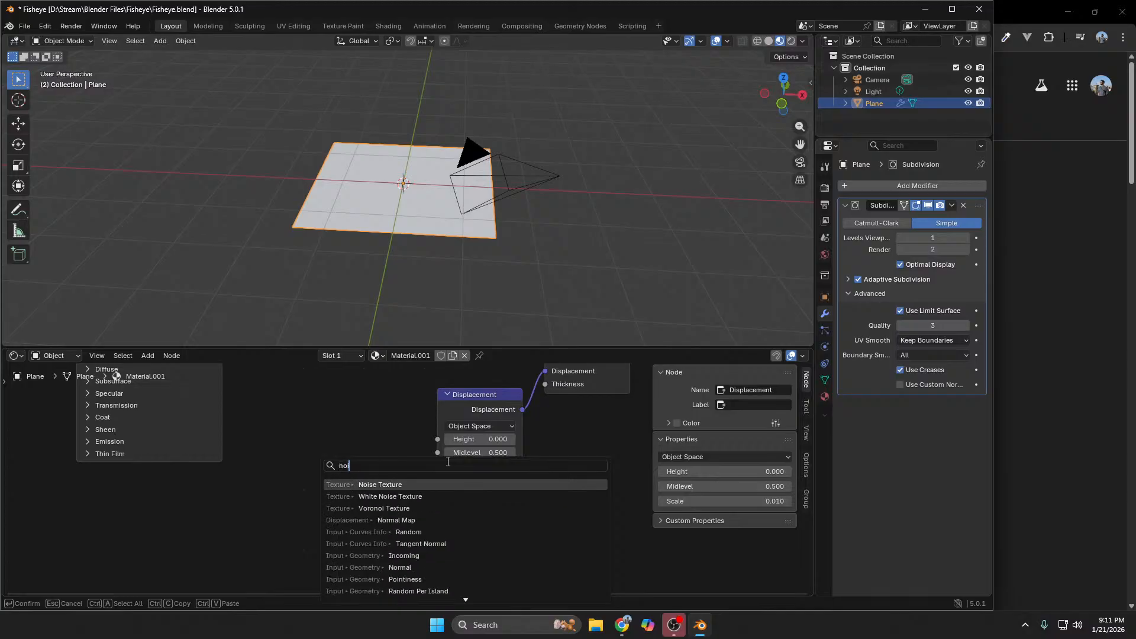
{"action": "key", "text": "Return"}
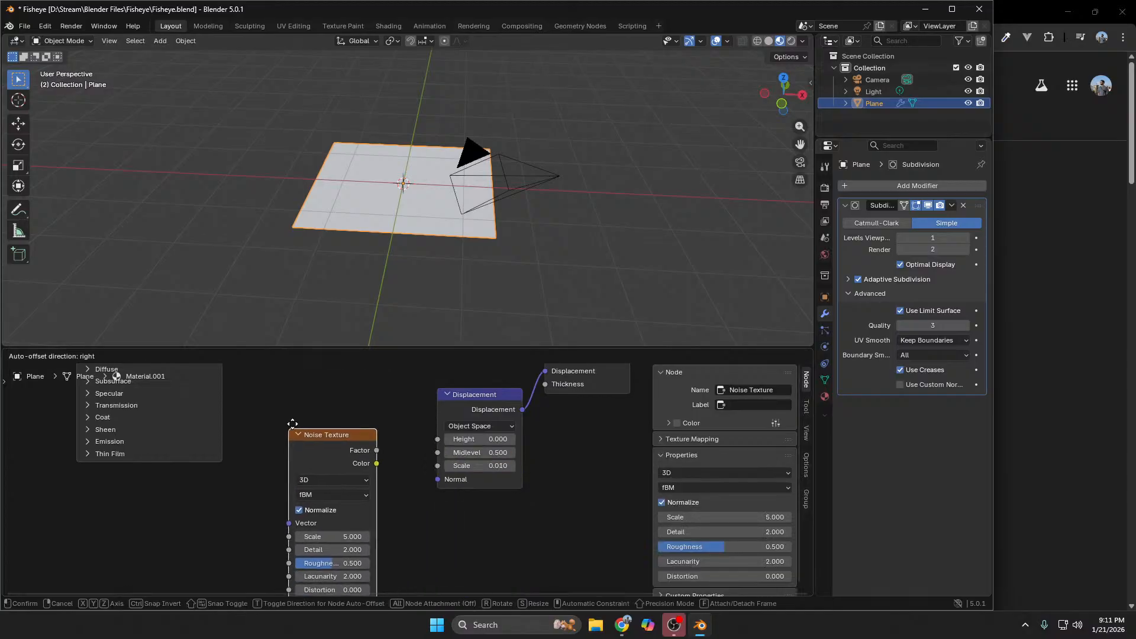
{"action": "left_click", "coordinate": [305, 439]}
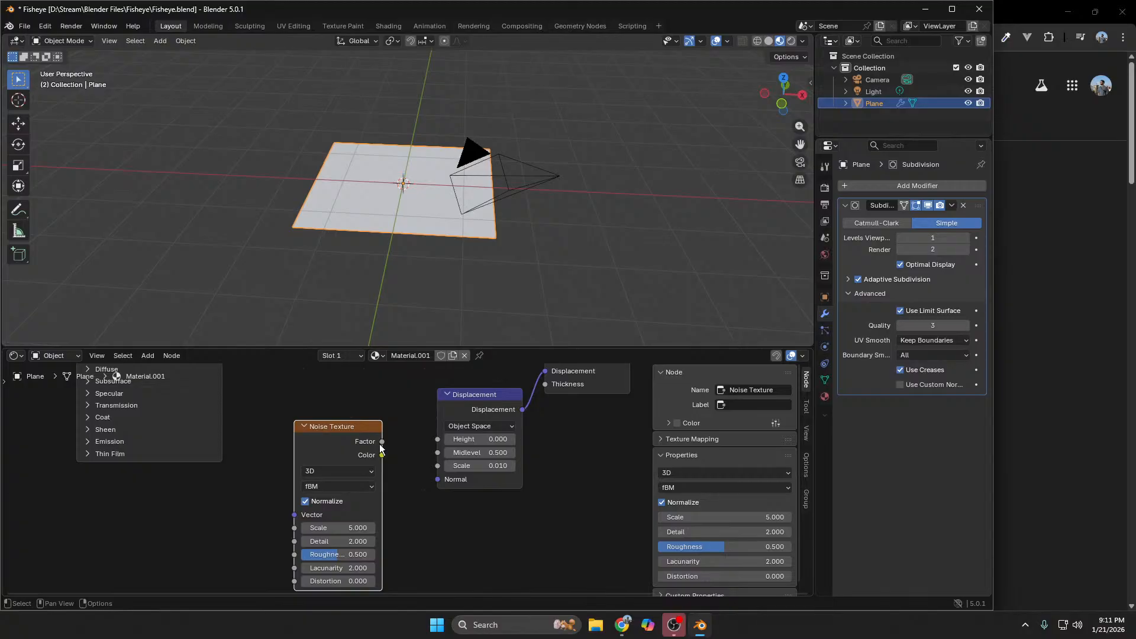
{"action": "left_click_drag", "start_coordinate": [382, 442], "coordinate": [471, 432]}
Step: Add a Sun light to the scene and raise it about 1.3 m along the Z axis above the plane
{"action": "left_click", "coordinate": [599, 261]}
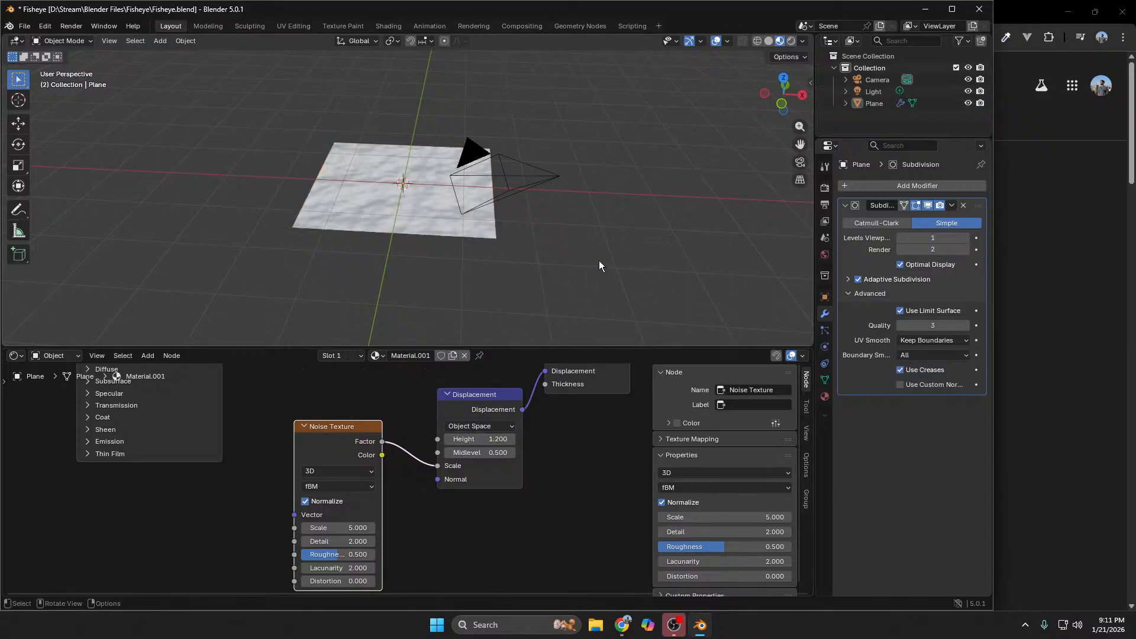
{"action": "key", "text": "shift+a"}
{"action": "type", "text": "sun"}
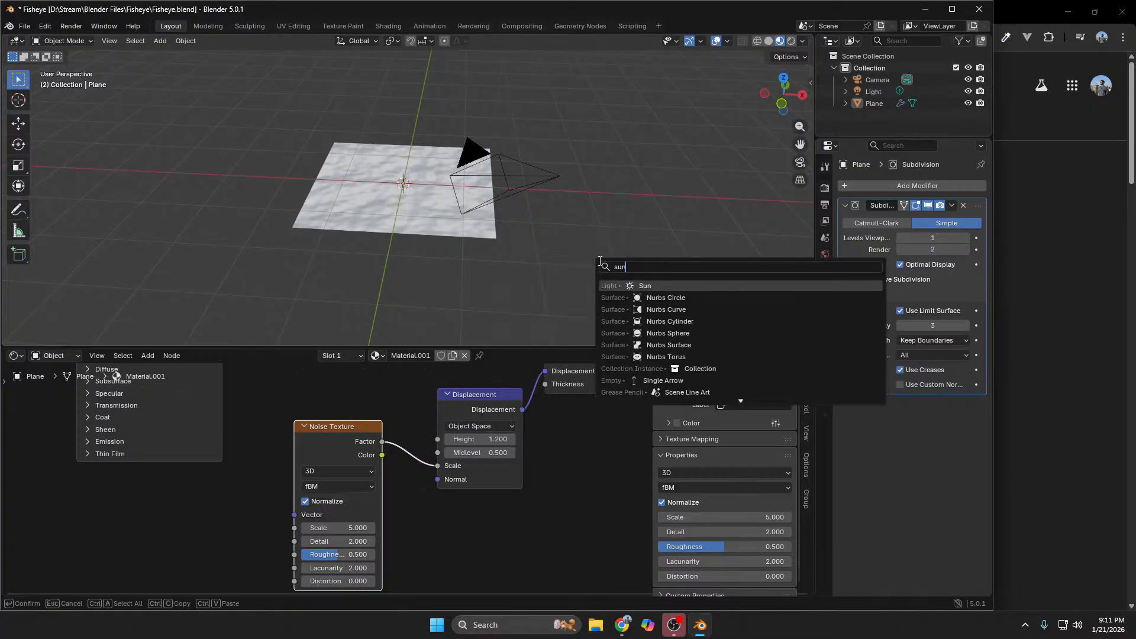
{"action": "key", "text": "Return"}
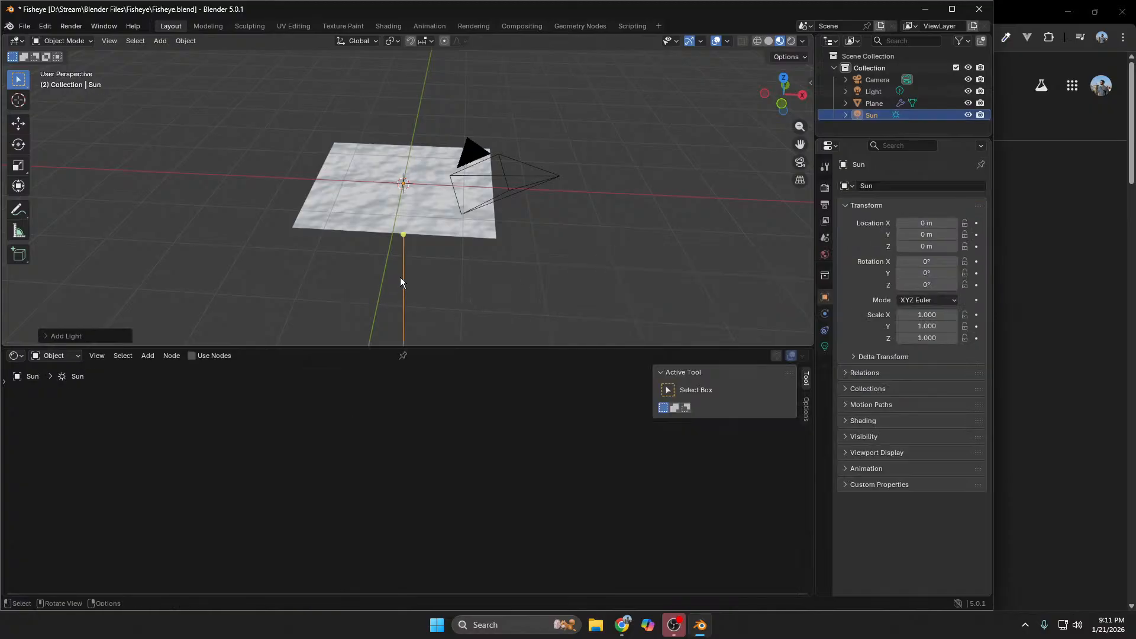
{"action": "key", "text": "g"}
{"action": "key", "text": "z"}
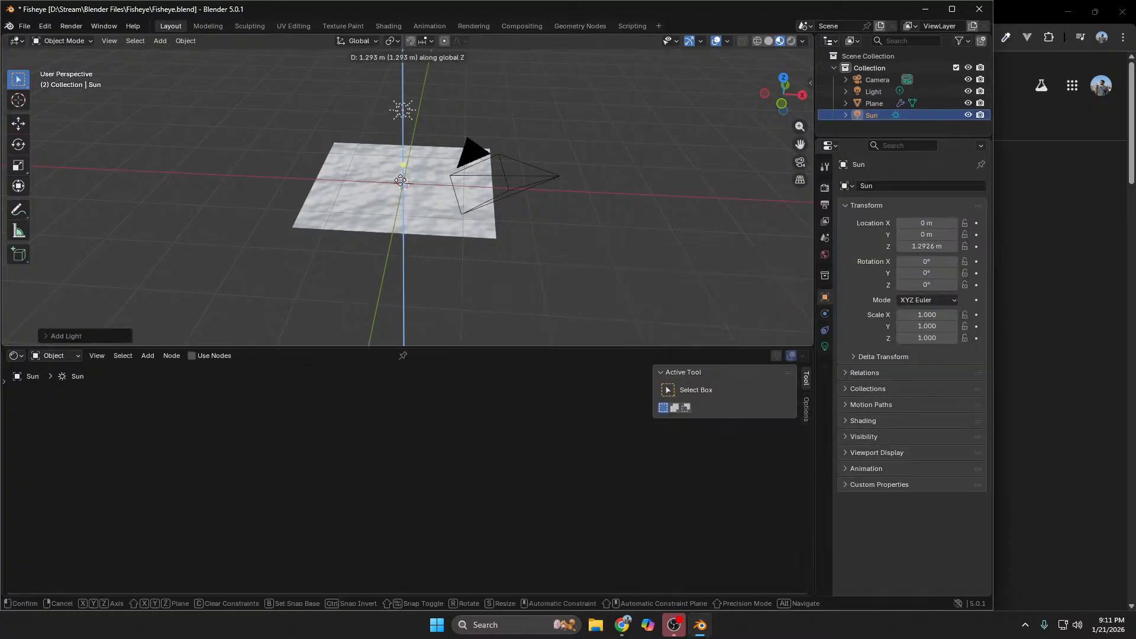
{"action": "key", "text": "Return"}
Step: Select the plane, set its Displacement node's Height to 0, and check the surface through the camera view
{"action": "left_click", "coordinate": [866, 102]}
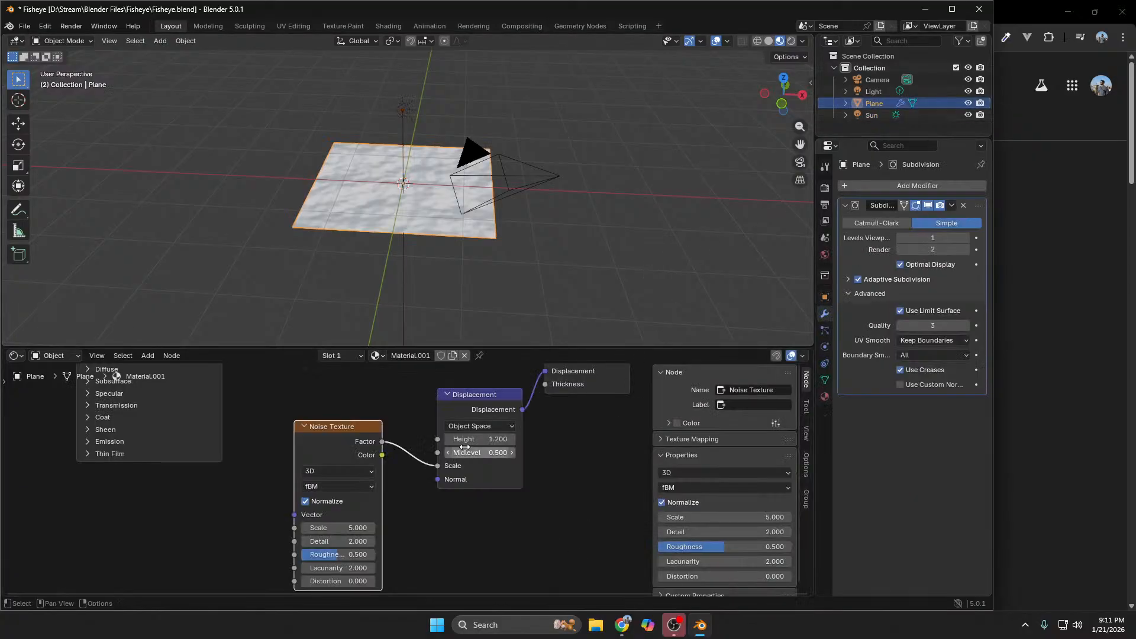
{"action": "left_click_drag", "start_coordinate": [467, 439], "coordinate": [474, 437]}
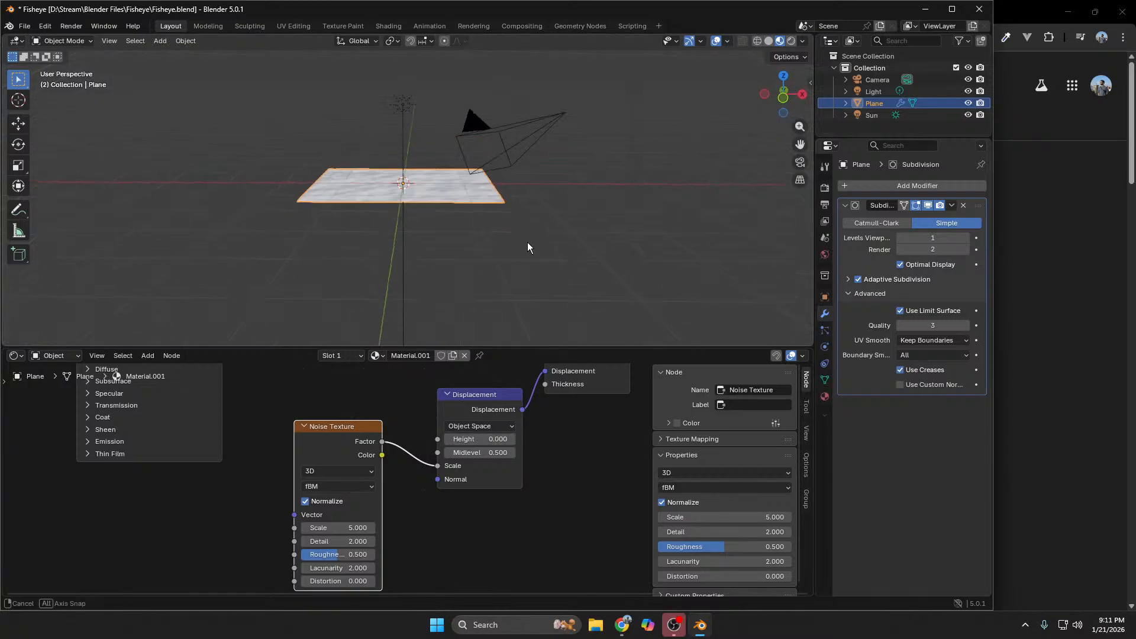
{"action": "key", "text": "KP_0"}
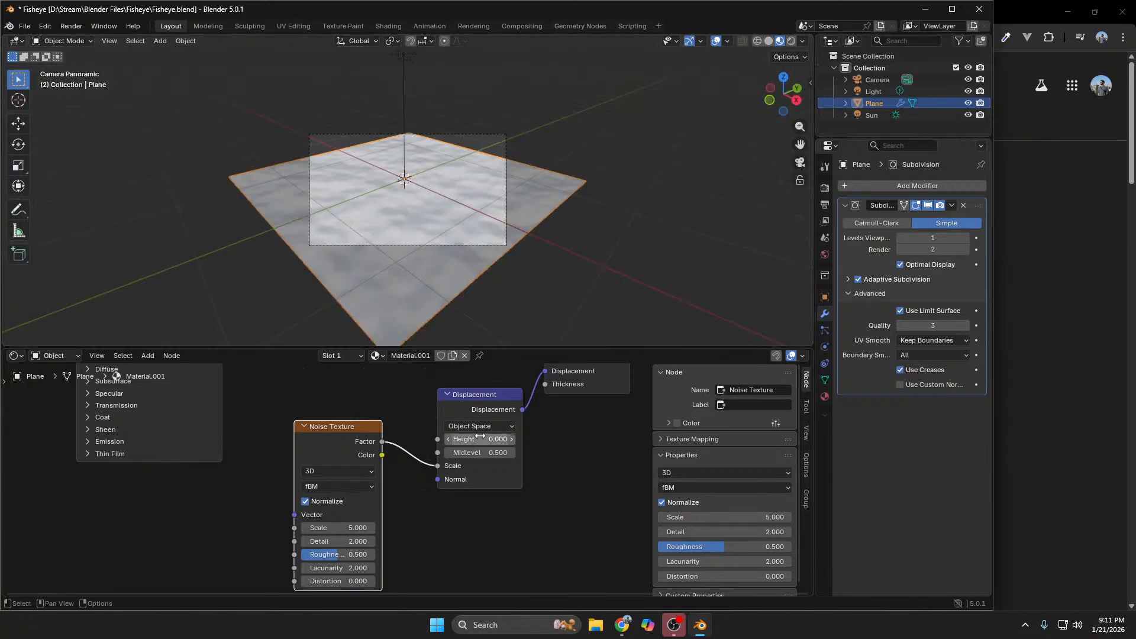
{"action": "left_click", "coordinate": [371, 488]}
{"action": "left_click", "coordinate": [368, 488]}
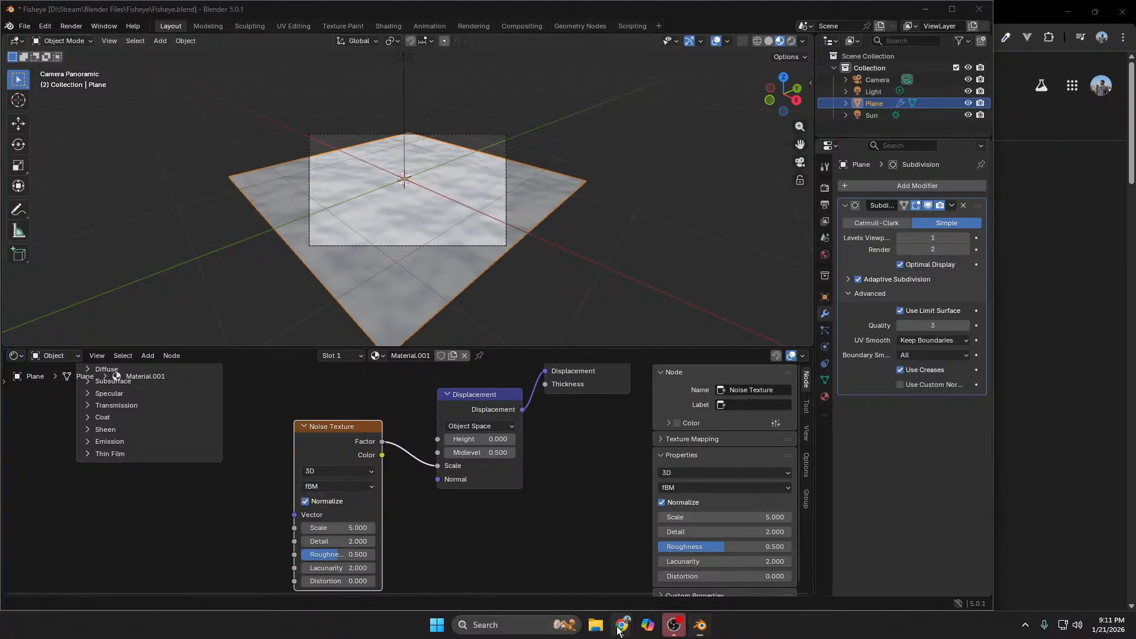
Step: Switch back to the browser window with the Musgrave search results
{"action": "mouse_move", "coordinate": [621, 625]}
{"action": "left_click", "coordinate": [655, 565]}
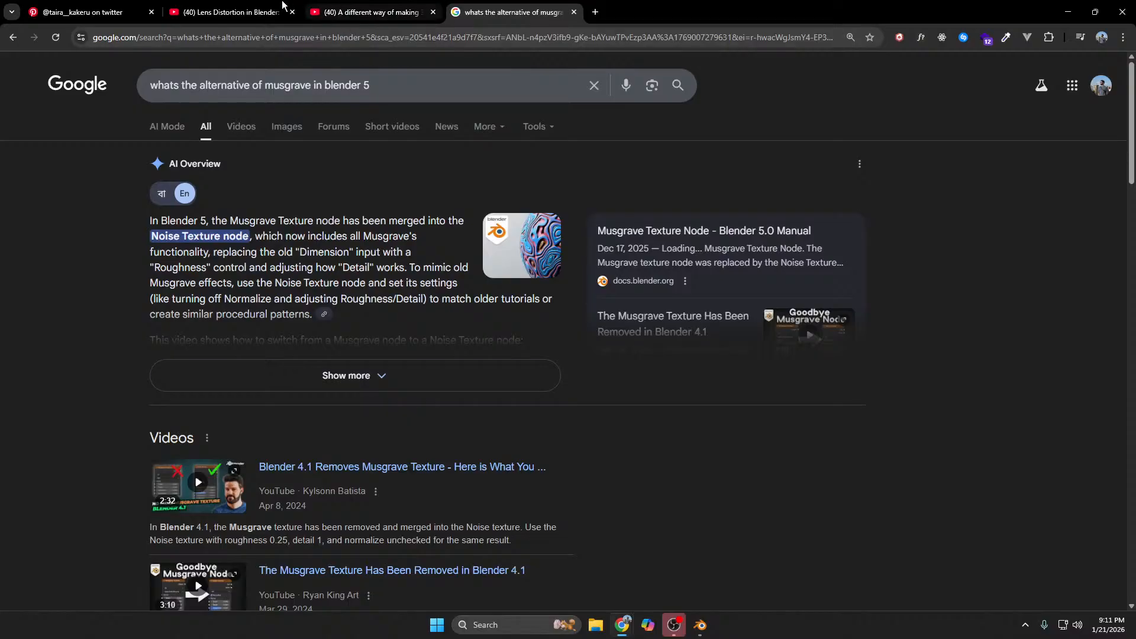
Step: Switch to the 3D landscapes tutorial video and watch in full screen how the material's displacement settings are reached
{"action": "left_click", "coordinate": [373, 12]}
{"action": "left_click", "coordinate": [428, 351]}
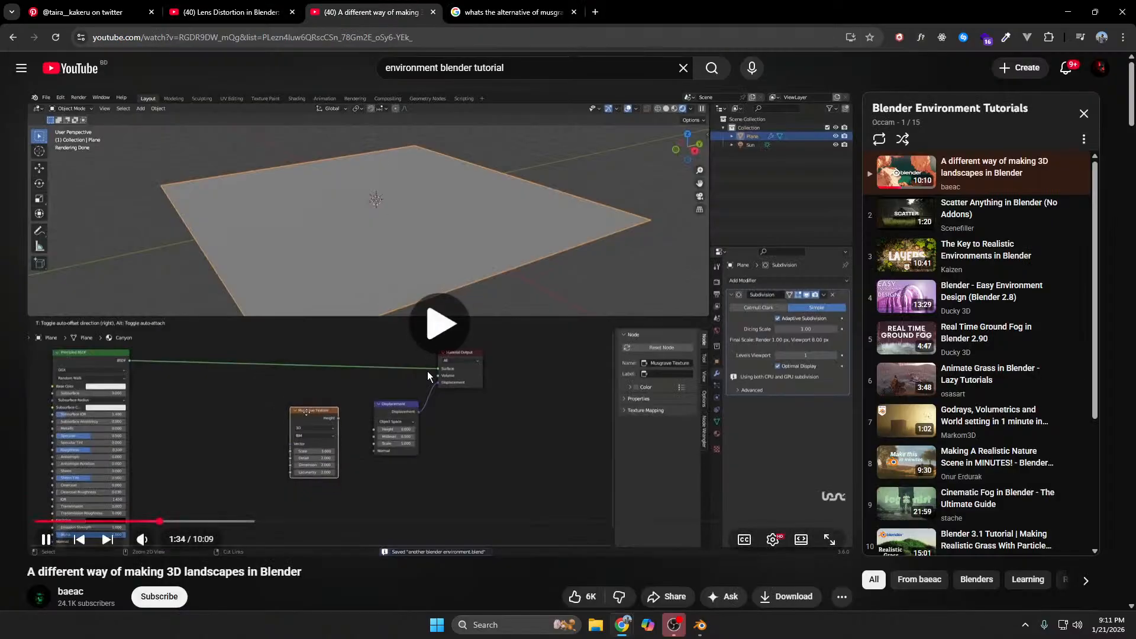
{"action": "left_click", "coordinate": [830, 540]}
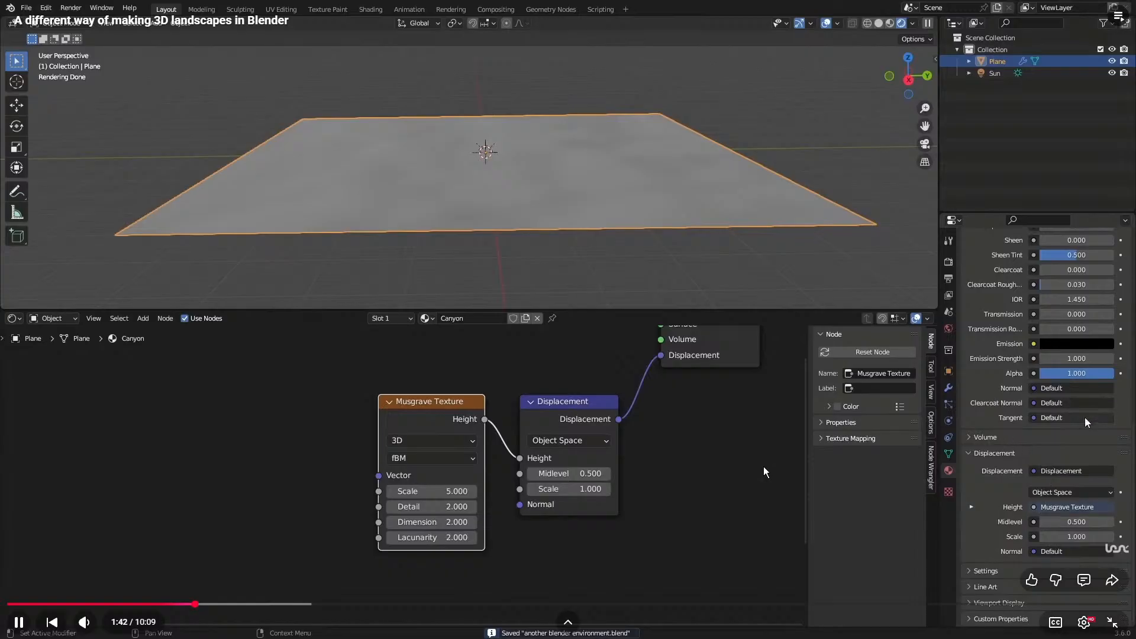
{"action": "left_click", "coordinate": [837, 452]}
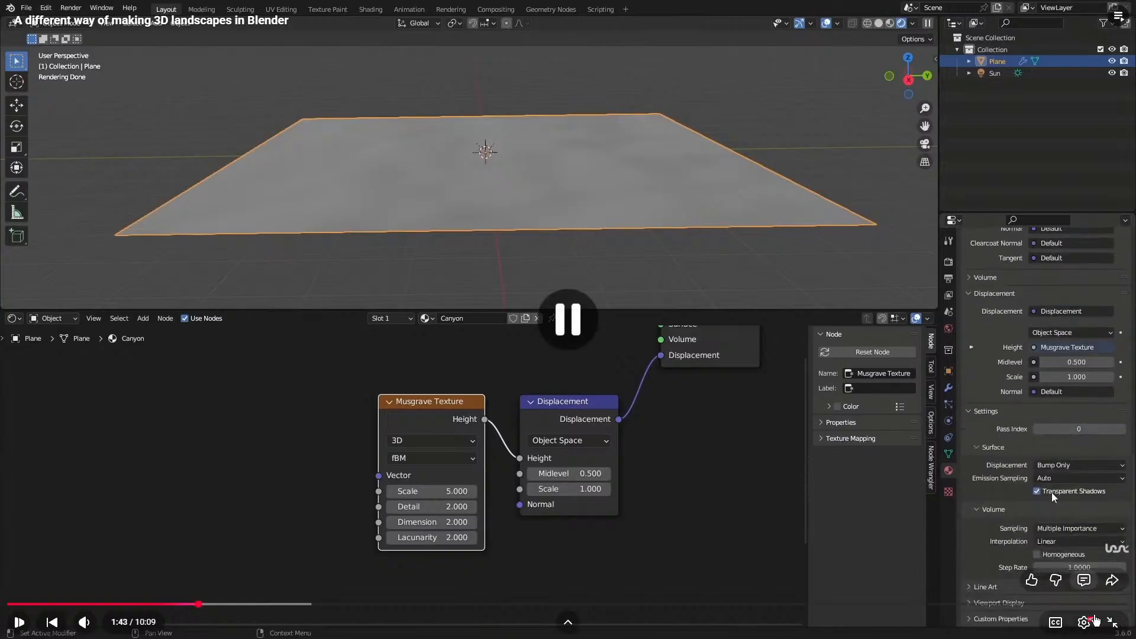
{"action": "key", "text": "Escape"}
Step: Switch to Blender and bring up the displacement settings in the plane's material properties
{"action": "key", "text": "alt+Tab"}
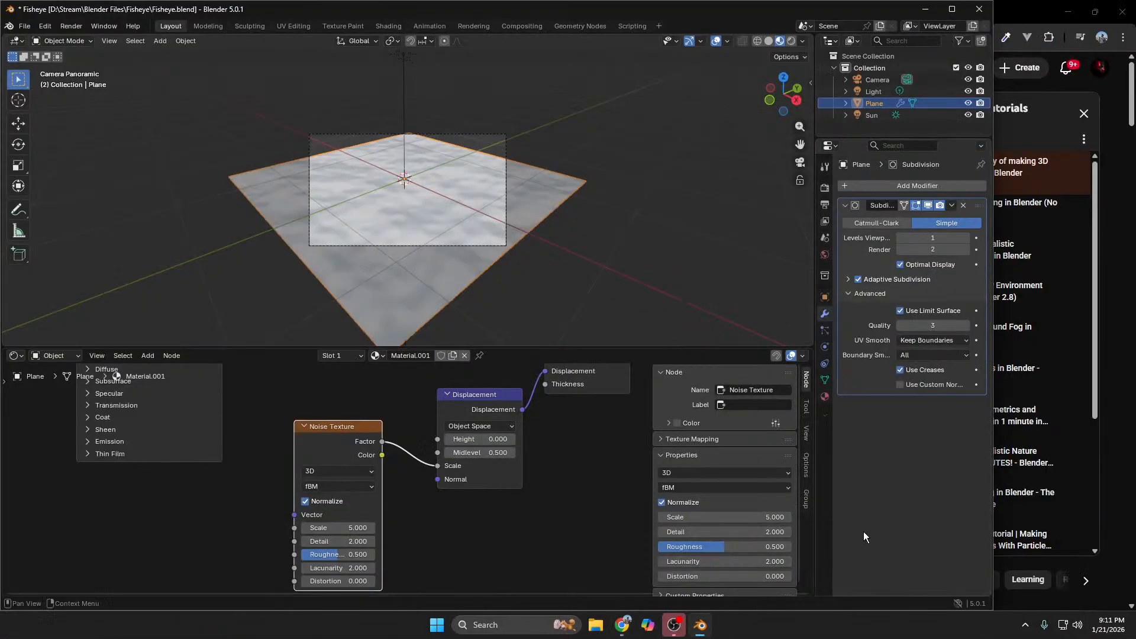
{"action": "left_click", "coordinate": [825, 397]}
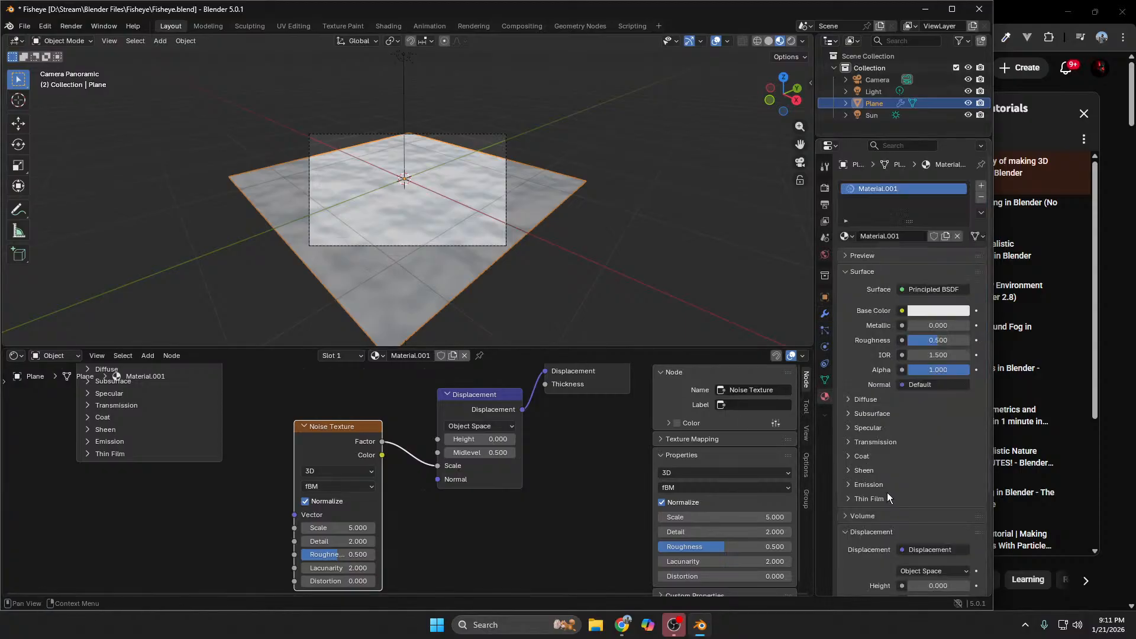
{"action": "scroll", "coordinate": [887, 492], "scroll_direction": "down", "scroll_amount": 3}
{"action": "scroll", "coordinate": [889, 492], "scroll_direction": "down", "scroll_amount": 1}
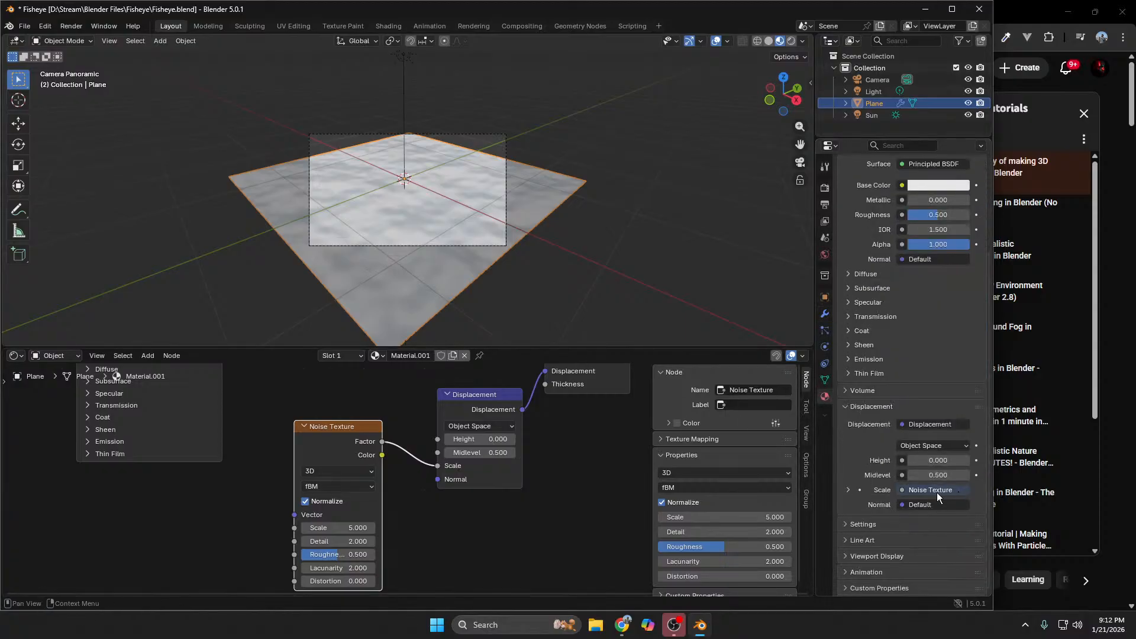
{"action": "left_click", "coordinate": [902, 490]}
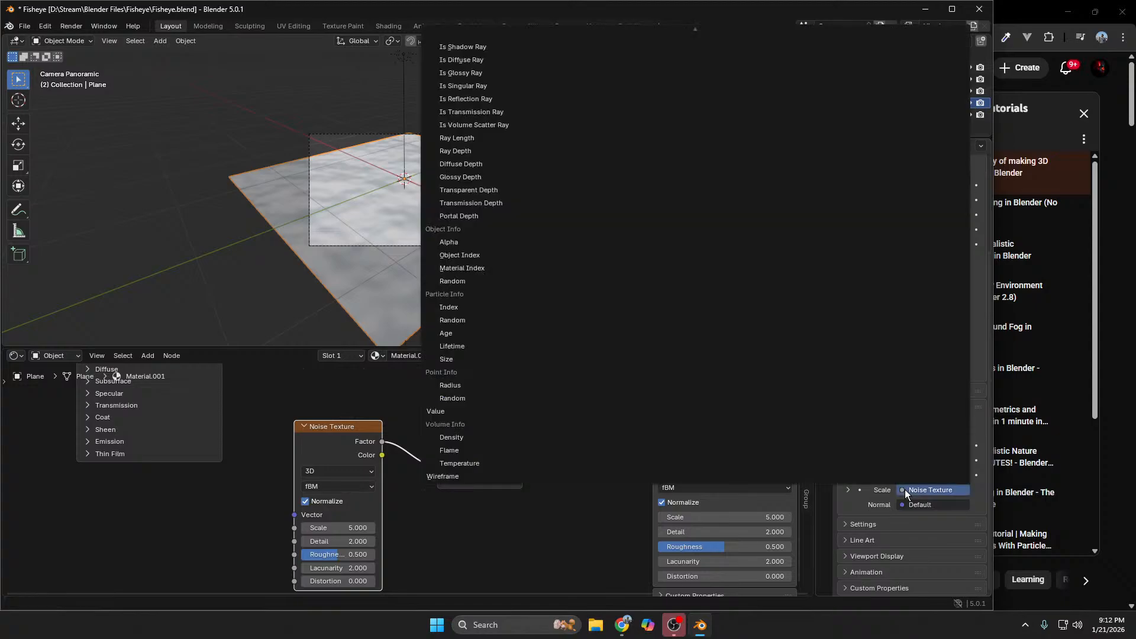
{"action": "key", "text": "Escape"}
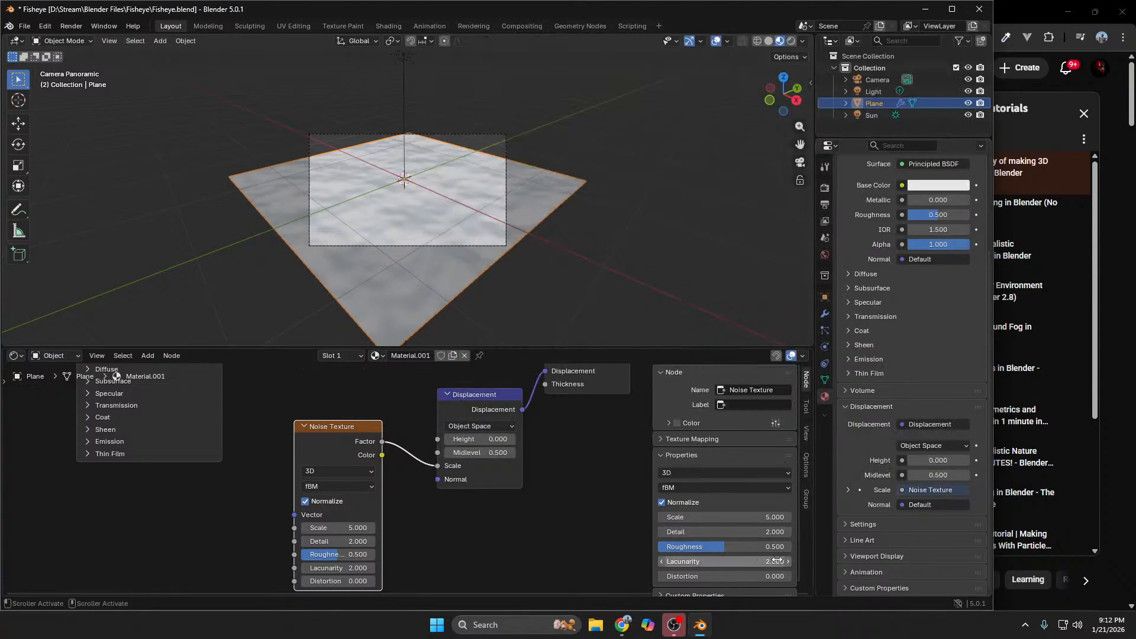
Step: Switch to the tutorial video and watch which surface displacement method it picks
{"action": "key", "text": "alt+Tab"}
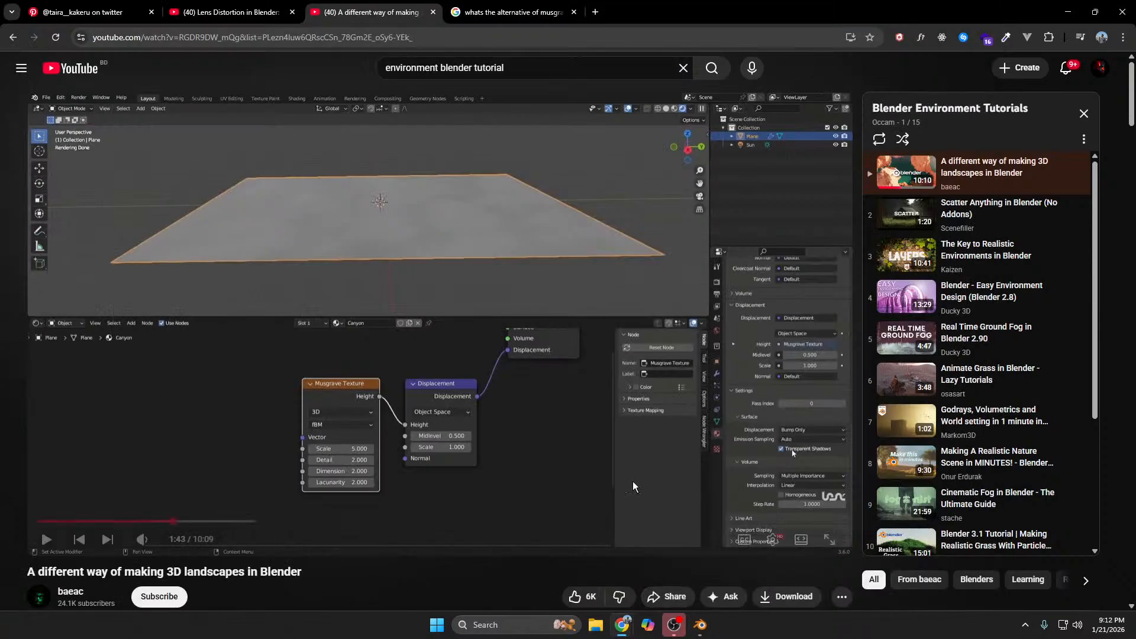
{"action": "left_click", "coordinate": [608, 422]}
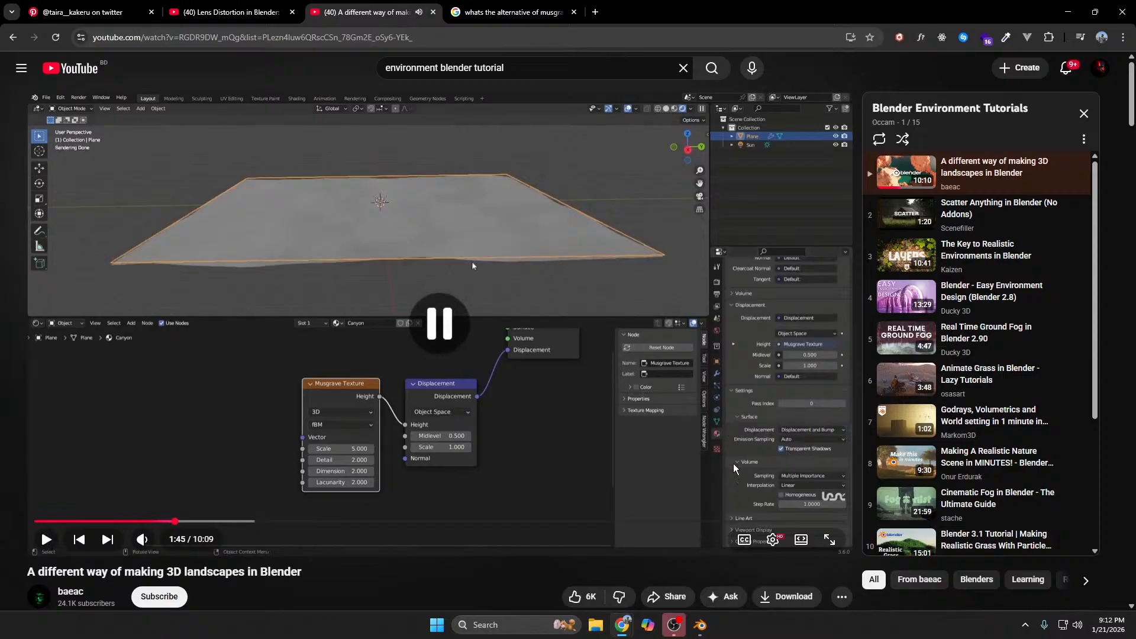
Step: Switch to Blender and set the material's surface displacement method to Displacement and Bump
{"action": "key", "text": "alt+Tab"}
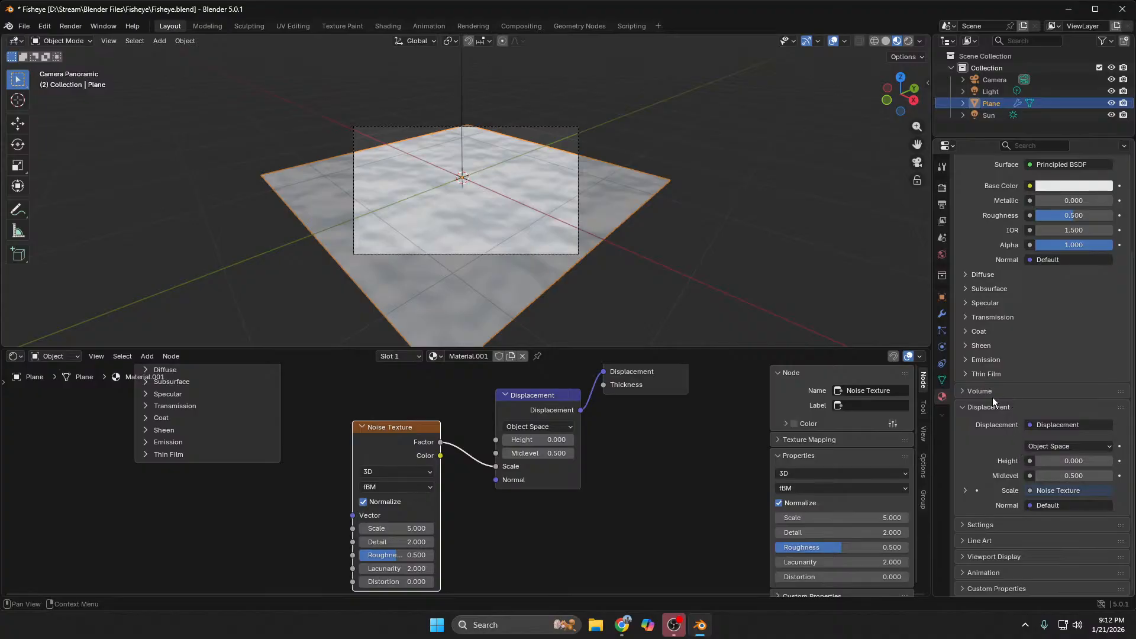
{"action": "left_click", "coordinate": [980, 525]}
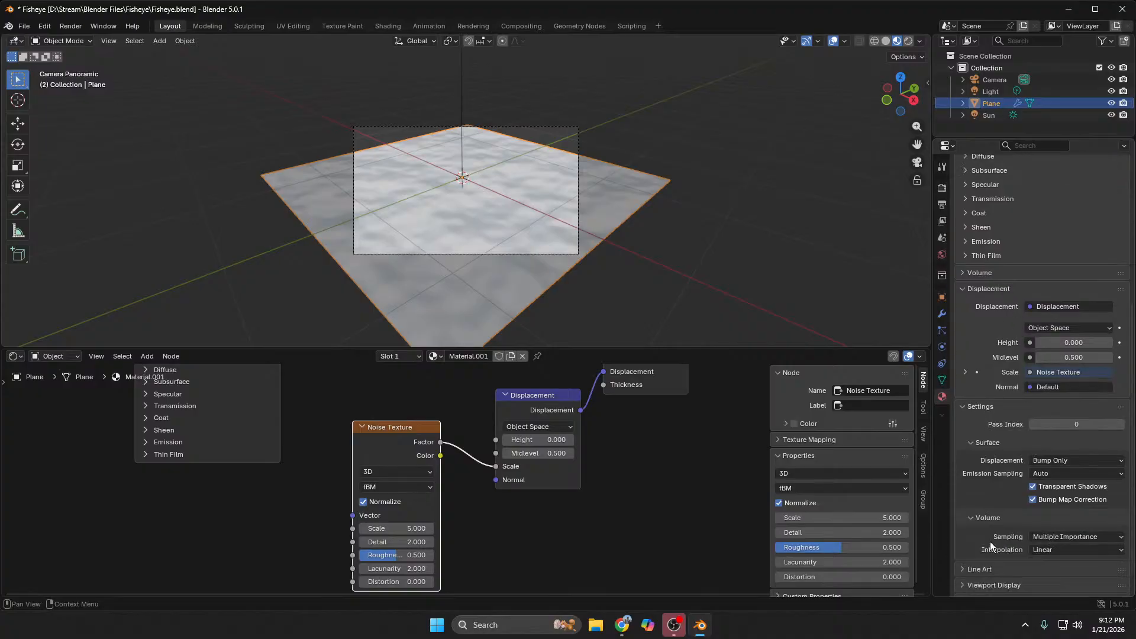
{"action": "scroll", "coordinate": [990, 542], "scroll_direction": "down", "scroll_amount": 5}
{"action": "left_click", "coordinate": [1094, 432]}
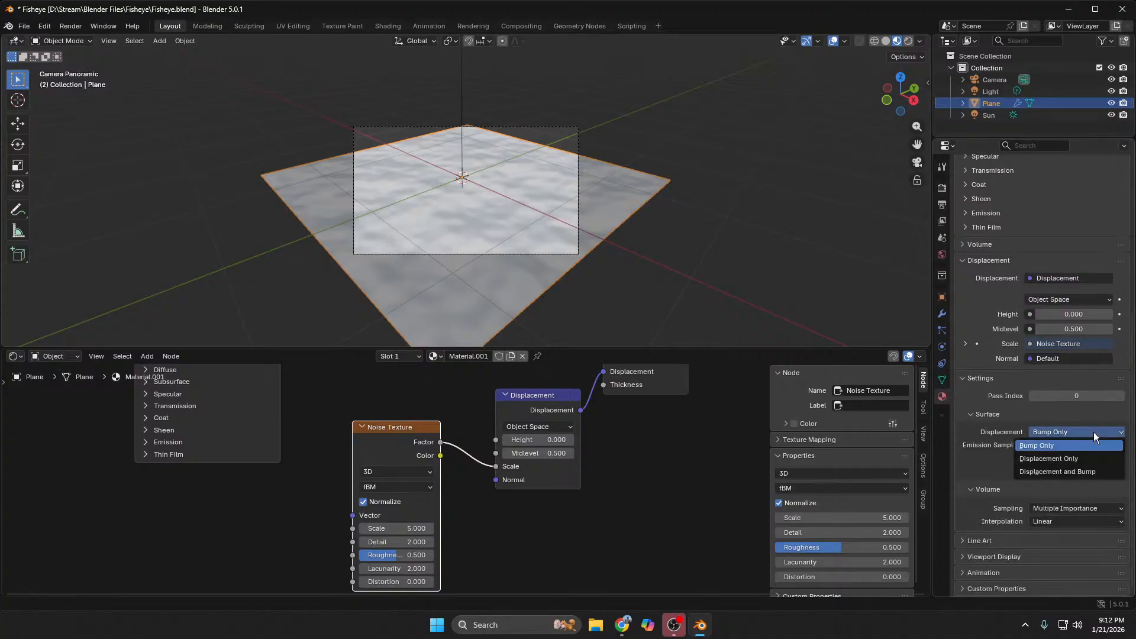
{"action": "left_click", "coordinate": [1087, 471]}
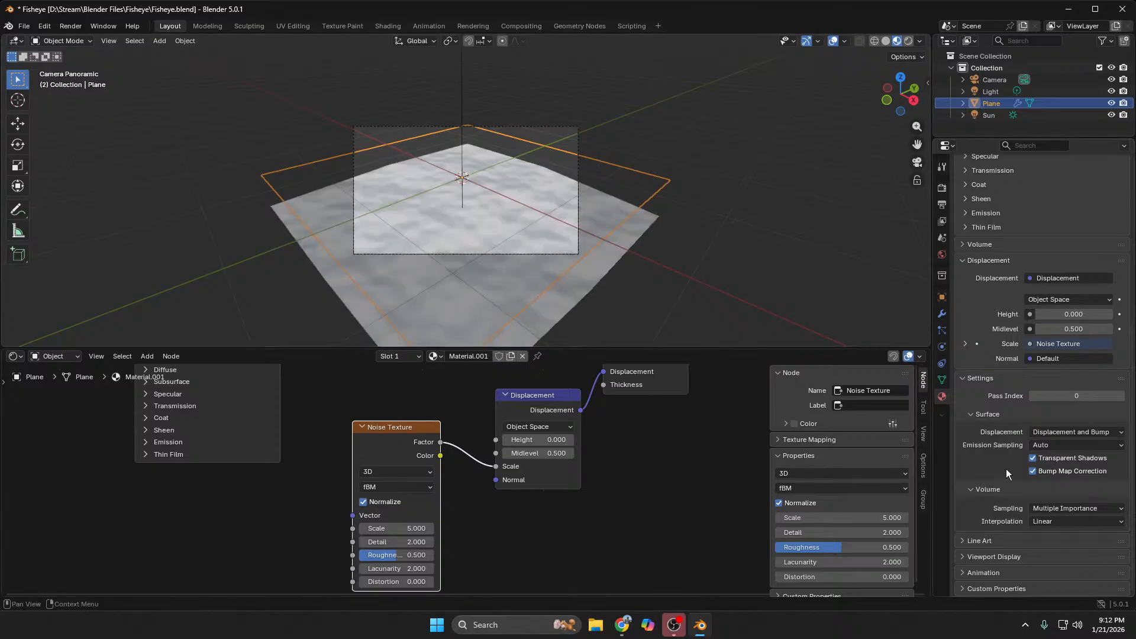
Step: Compare the paused tutorial's material settings with those of the plane's material in Blender
{"action": "mouse_move", "coordinate": [699, 625]}
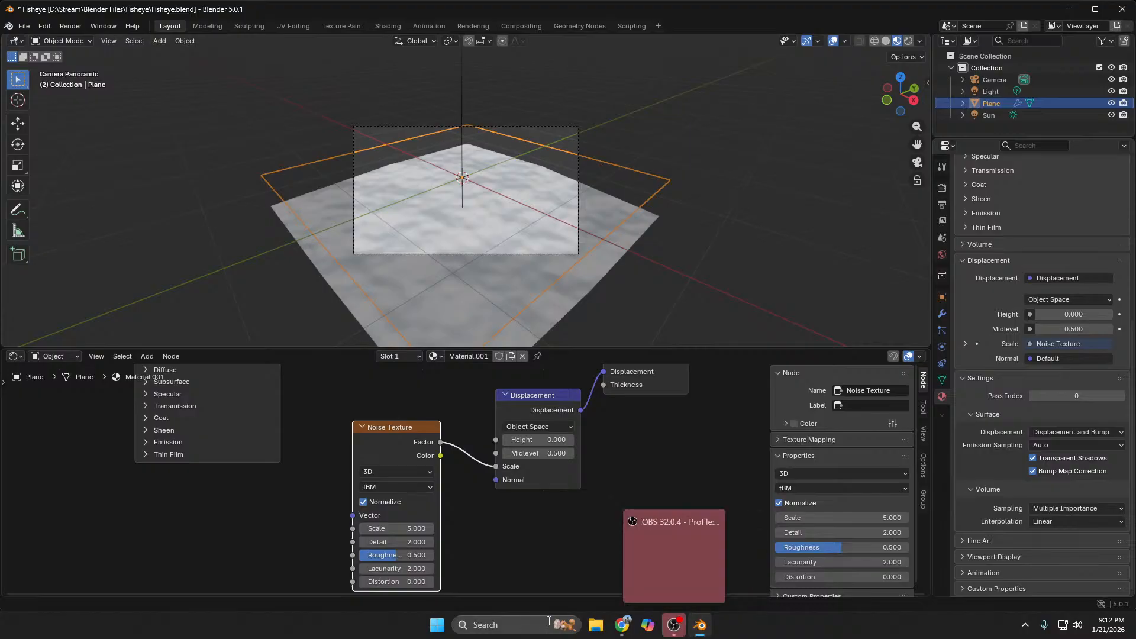
{"action": "mouse_move", "coordinate": [624, 624]}
{"action": "left_click", "coordinate": [625, 567]}
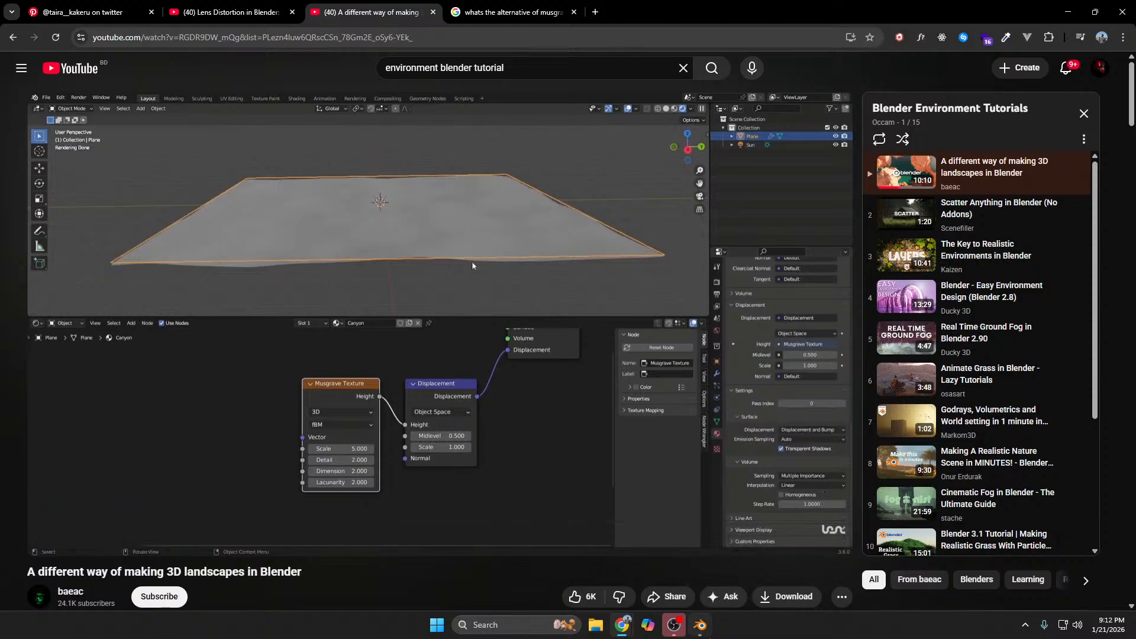
{"action": "left_click", "coordinate": [701, 626]}
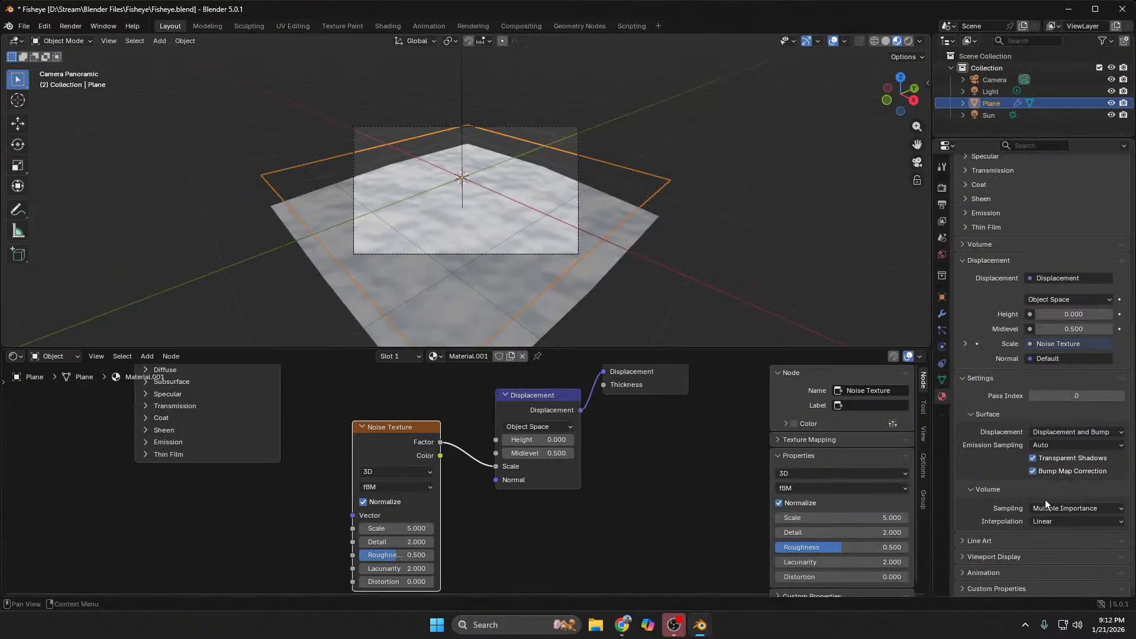
{"action": "scroll", "coordinate": [1068, 475], "scroll_direction": "up", "scroll_amount": 8}
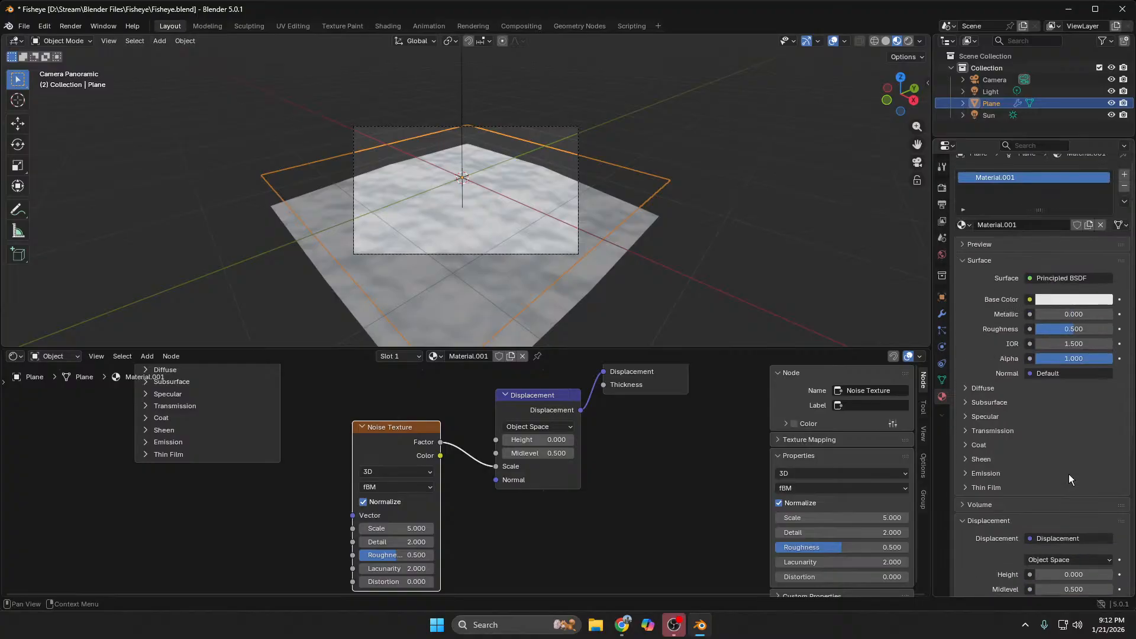
{"action": "scroll", "coordinate": [1069, 474], "scroll_direction": "down", "scroll_amount": 8}
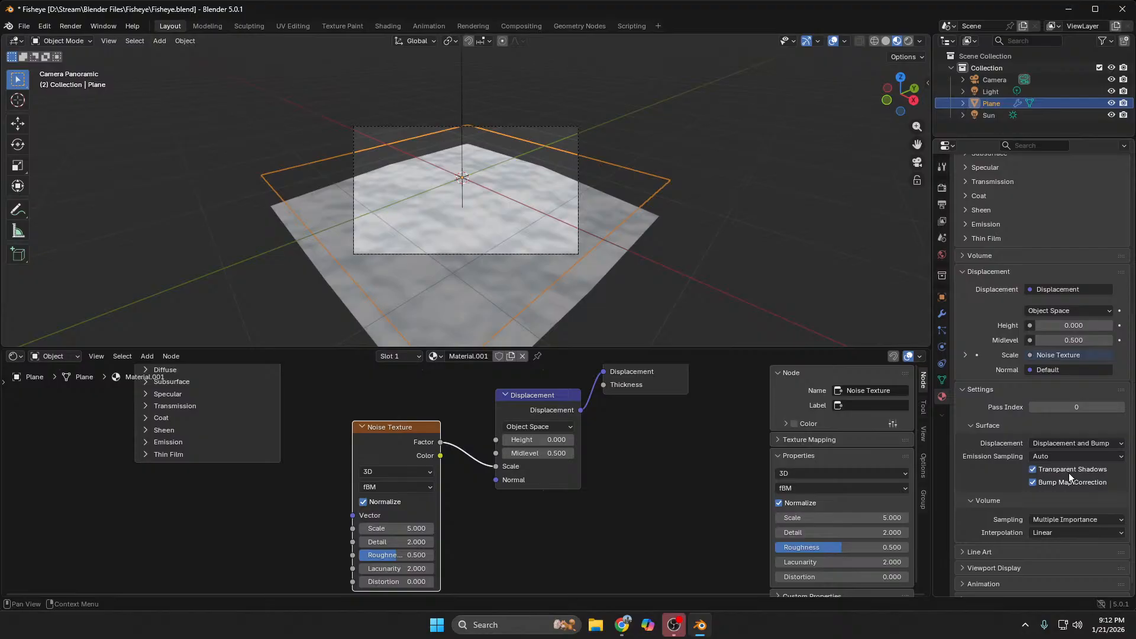
Step: Set the Displacement node's Height to 1.0 and the Noise Texture's Scale to 8.7
{"action": "mouse_move", "coordinate": [539, 438]}
{"action": "left_mouse_down"}
{"action": "mouse_move", "coordinate": [592, 438]}
{"action": "mouse_move", "coordinate": [556, 439]}
{"action": "left_mouse_up"}
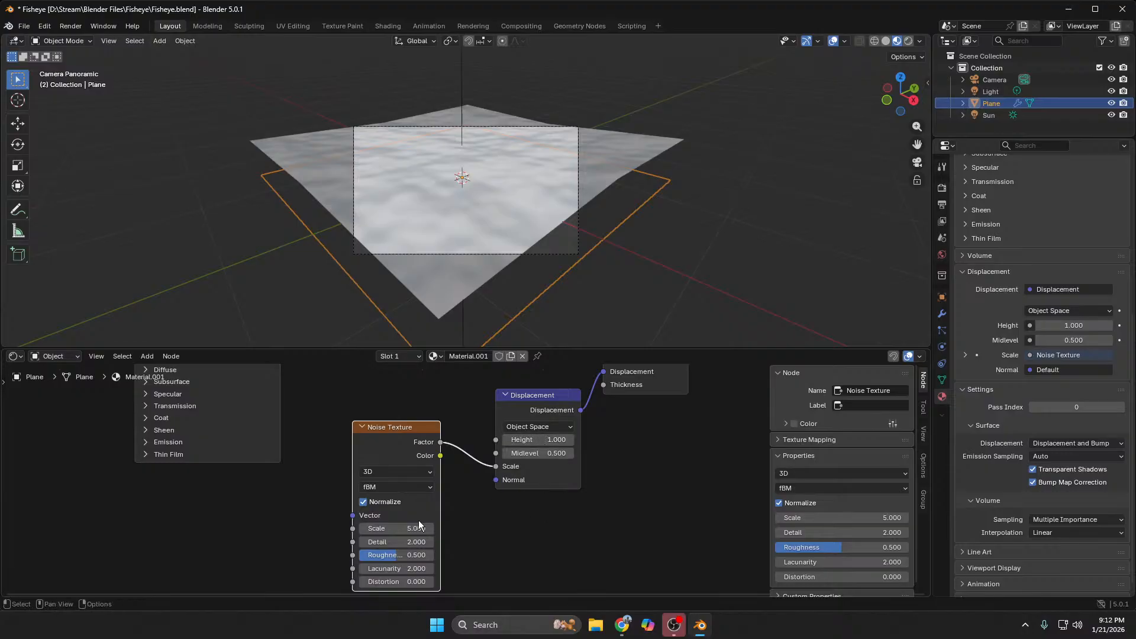
{"action": "mouse_move", "coordinate": [396, 528]}
{"action": "left_mouse_down"}
{"action": "mouse_move", "coordinate": [439, 528]}
{"action": "mouse_move", "coordinate": [406, 524]}
{"action": "left_mouse_up"}
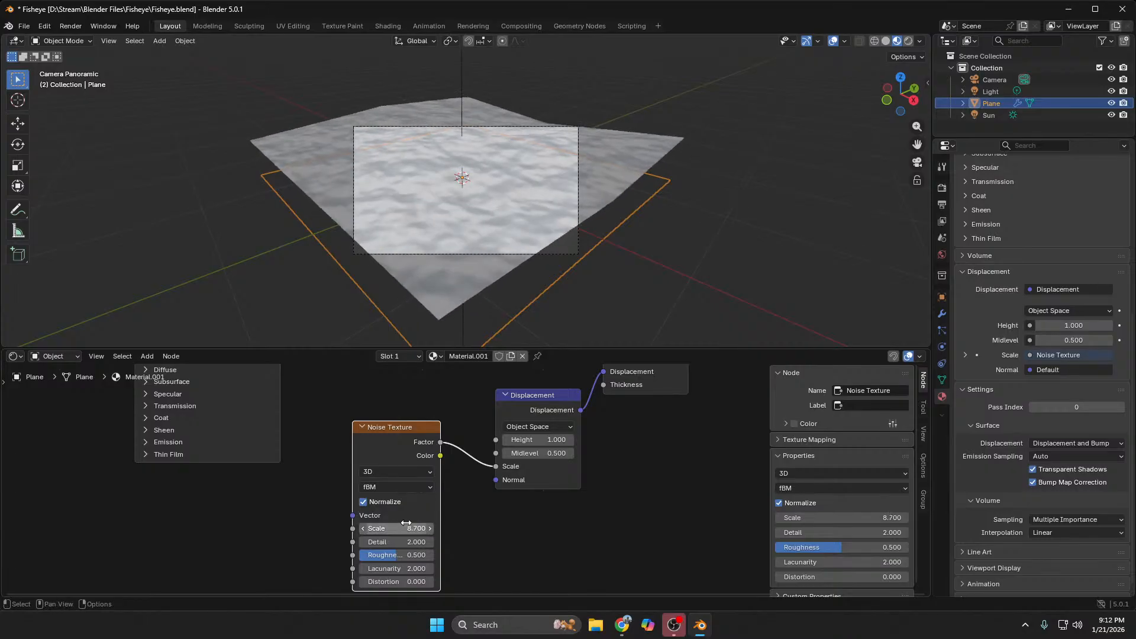
Step: Raise the plane's Subdivision modifier to 6 viewport levels and 4 render levels
{"action": "left_click", "coordinate": [942, 314]}
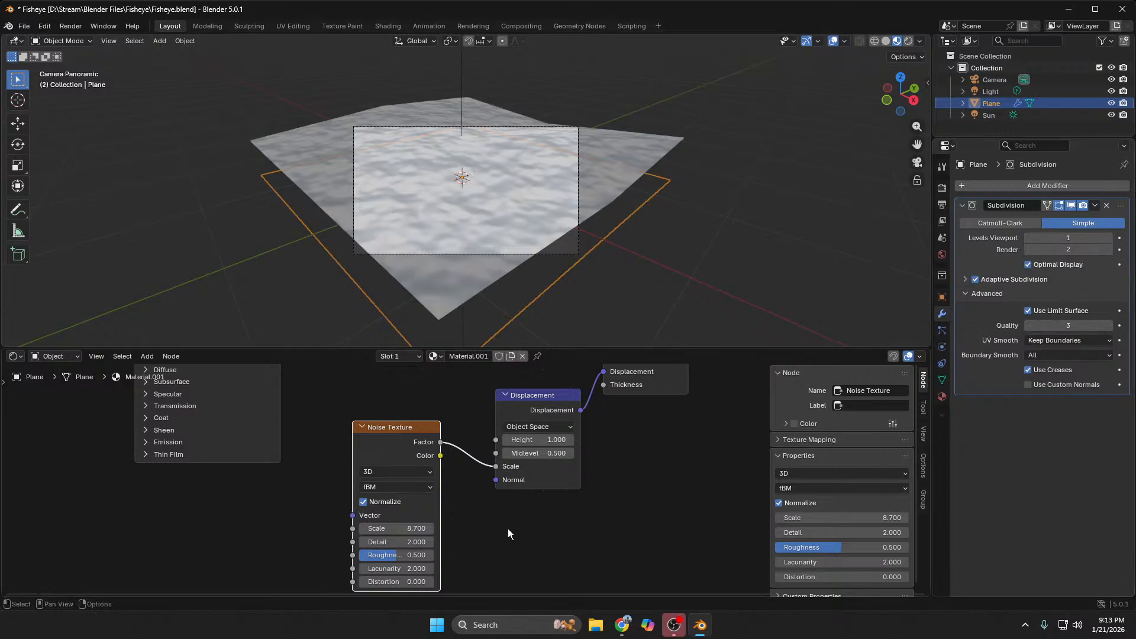
{"action": "left_click", "coordinate": [1109, 237]}
{"action": "left_click", "coordinate": [1109, 238]}
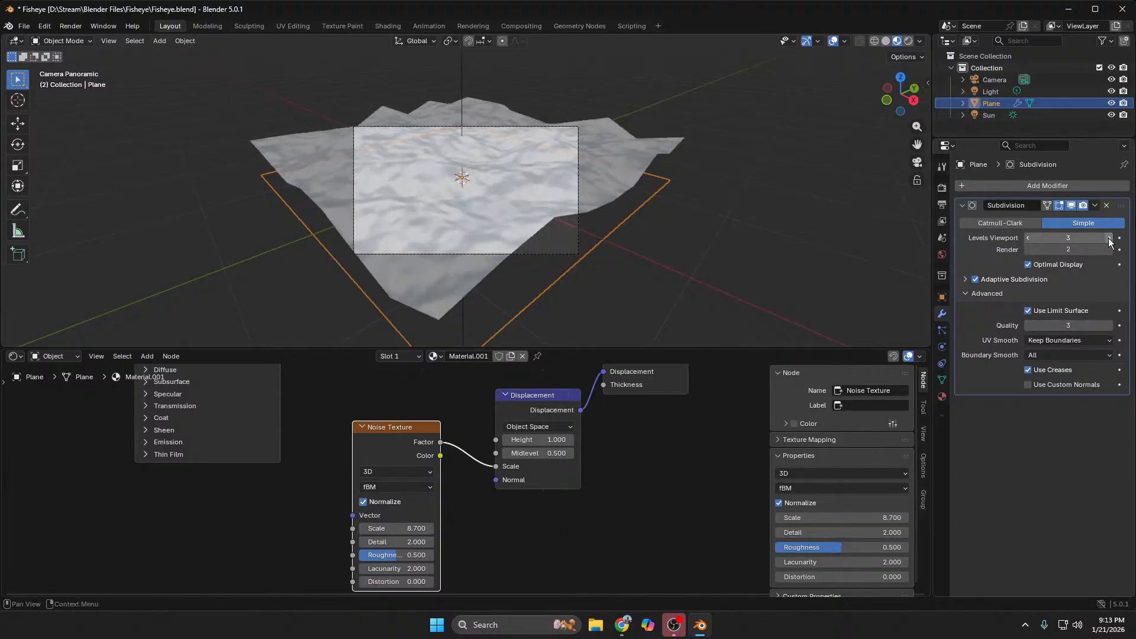
{"action": "left_click", "coordinate": [1109, 238]}
{"action": "left_click", "coordinate": [1109, 238]}
{"action": "left_click", "coordinate": [1108, 237]}
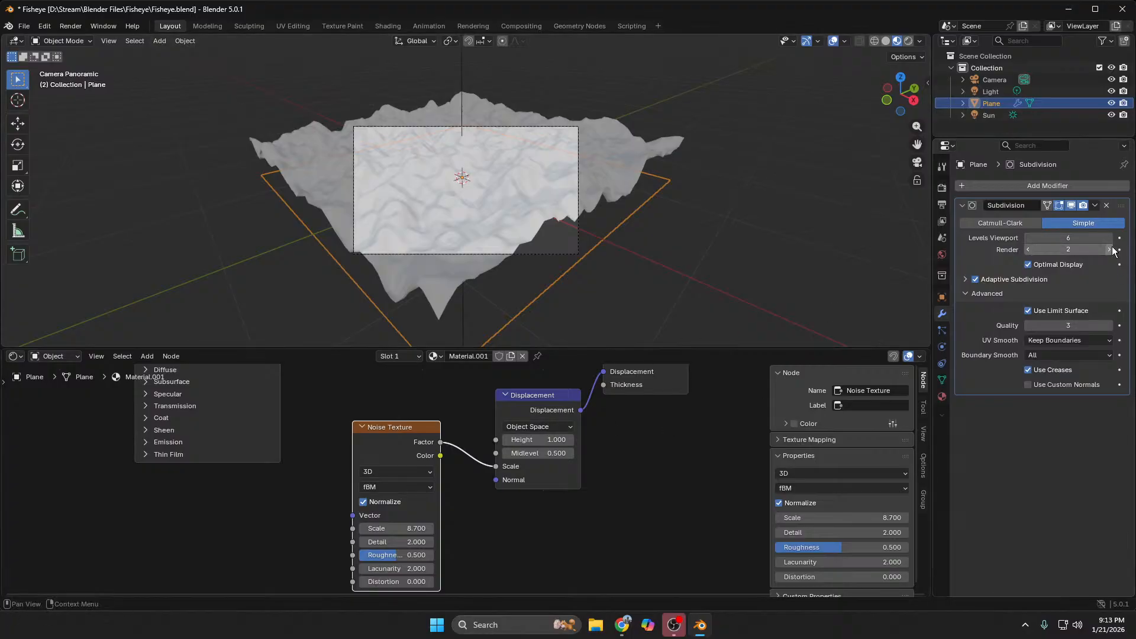
{"action": "left_click", "coordinate": [1109, 250]}
{"action": "left_click", "coordinate": [1109, 249]}
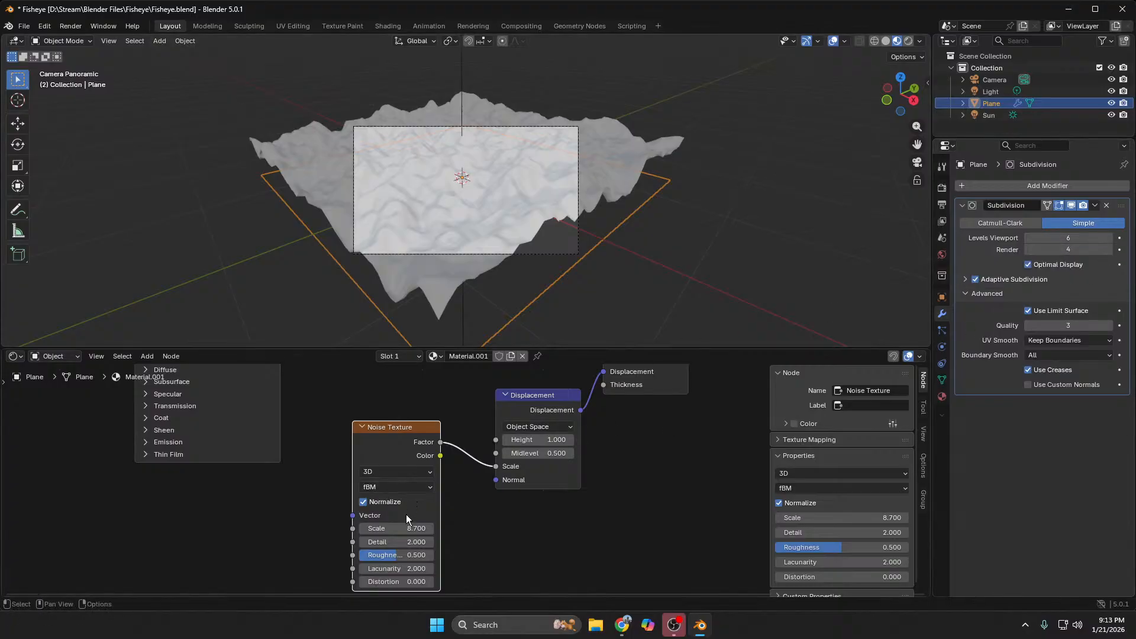
Step: Set the Displacement node's Height to 2.2 and inspect the displaced plane from outside the camera
{"action": "left_click_drag", "start_coordinate": [535, 439], "coordinate": [568, 440]}
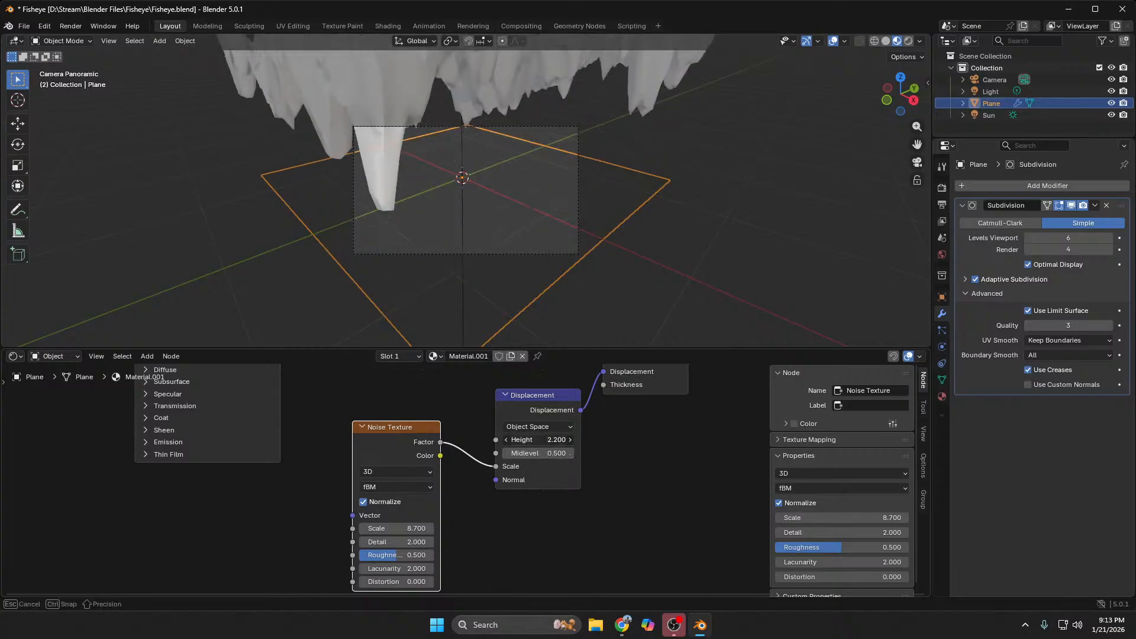
{"action": "scroll", "coordinate": [602, 266], "scroll_direction": "down", "scroll_amount": 1}
{"action": "middle_click_drag", "start_coordinate": [523, 266], "coordinate": [432, 266]}
{"action": "scroll", "coordinate": [550, 263], "scroll_direction": "down", "scroll_amount": 5}
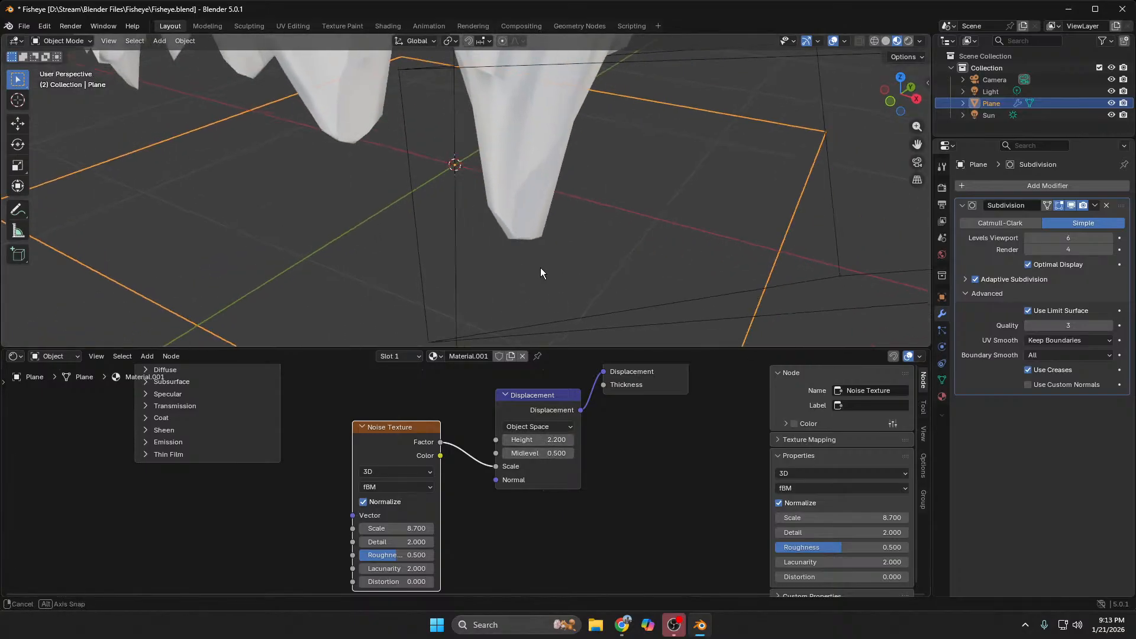
{"action": "scroll", "coordinate": [551, 262], "scroll_direction": "down", "scroll_amount": 4}
{"action": "scroll", "coordinate": [552, 262], "scroll_direction": "up", "scroll_amount": 3}
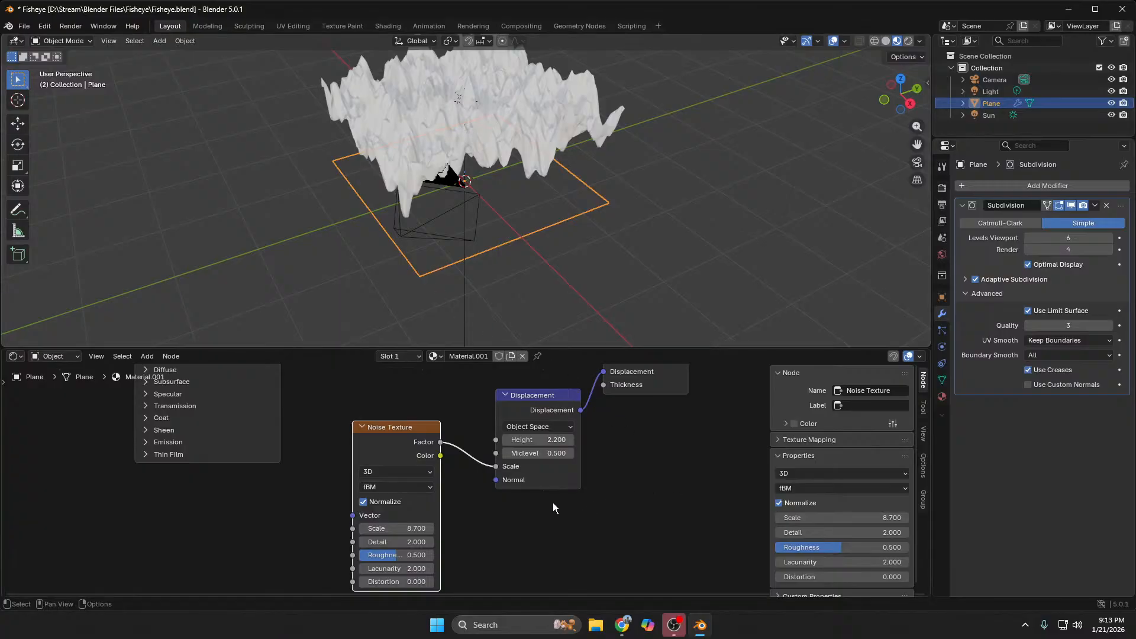
Step: Switch to the tutorial video and watch the section following the displacement setup in full screen
{"action": "mouse_move", "coordinate": [622, 625]}
{"action": "left_click", "coordinate": [602, 588]}
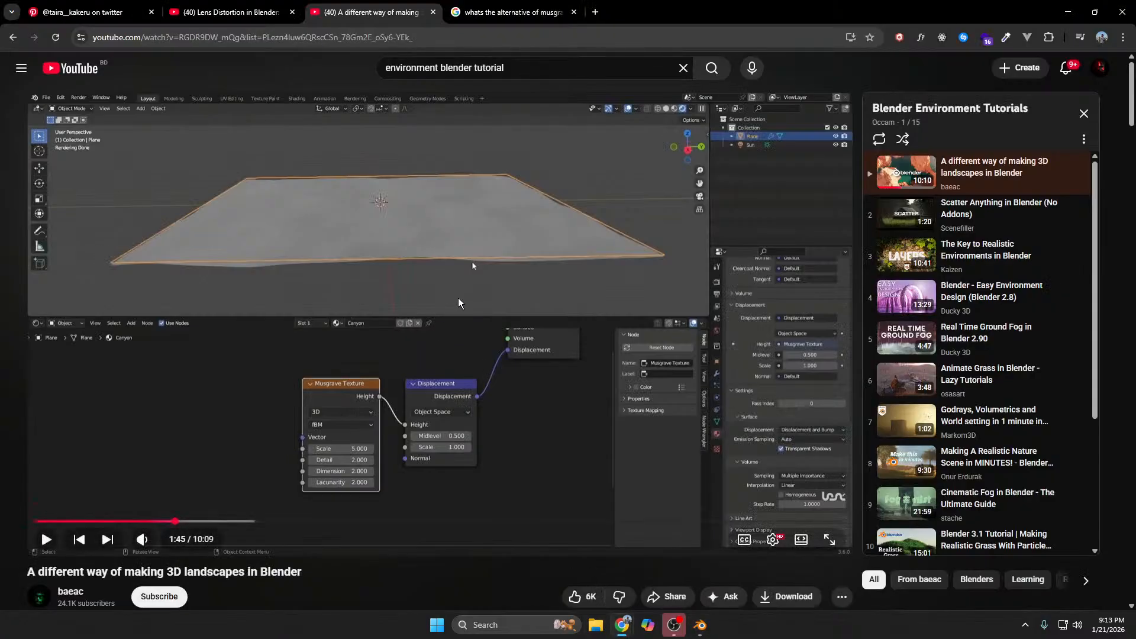
{"action": "left_click", "coordinate": [459, 303]}
{"action": "left_click", "coordinate": [830, 550]}
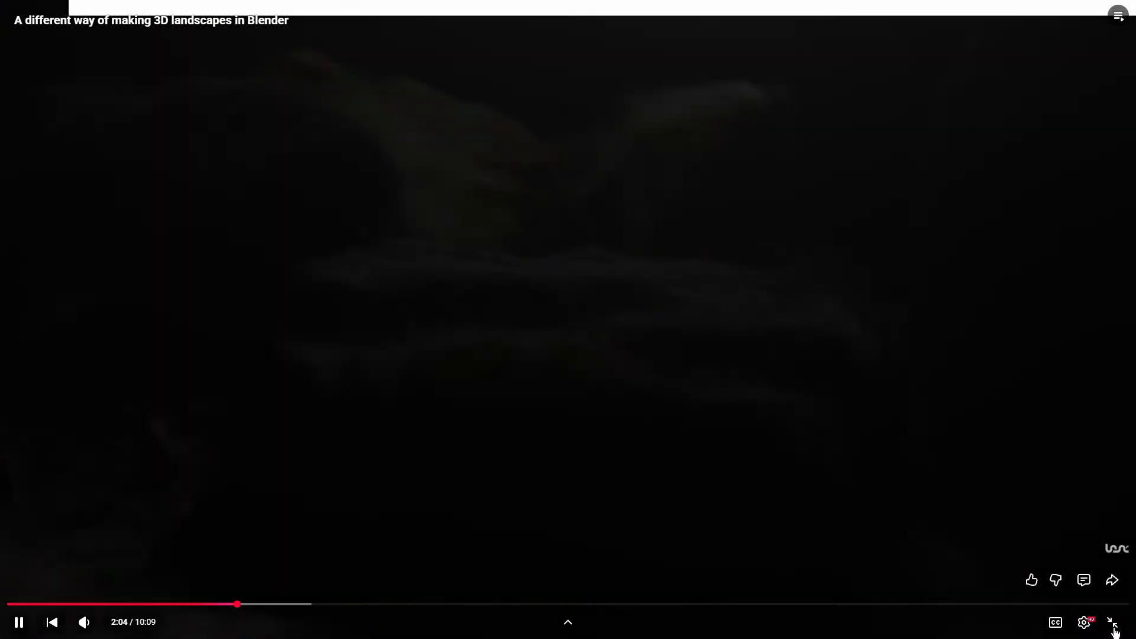
{"action": "left_click", "coordinate": [1112, 622]}
Step: Switch to Blender, set the Displacement node's Height to 20 and inspect the whole displaced plane
{"action": "left_click", "coordinate": [701, 627]}
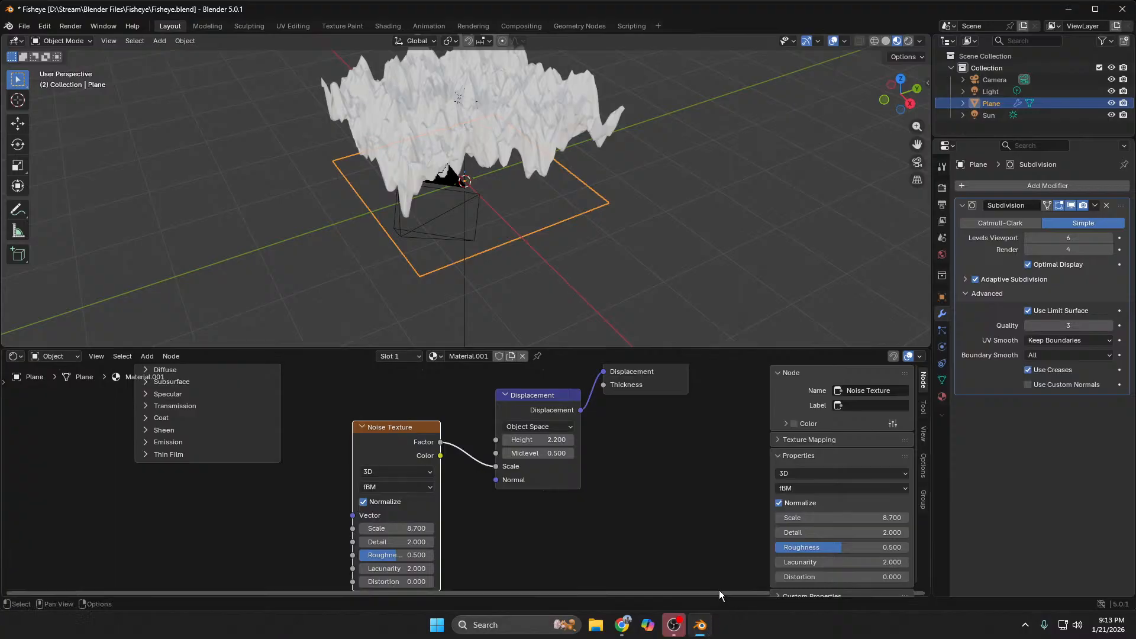
{"action": "left_click", "coordinate": [536, 440]}
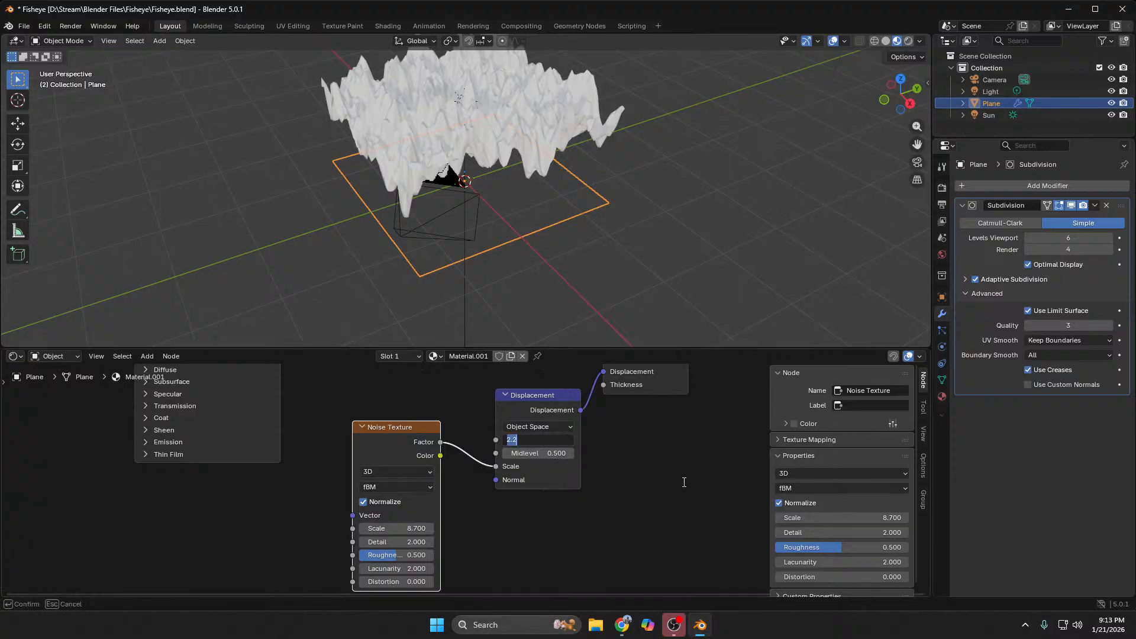
{"action": "type", "text": "20"}
{"action": "key", "text": "Return"}
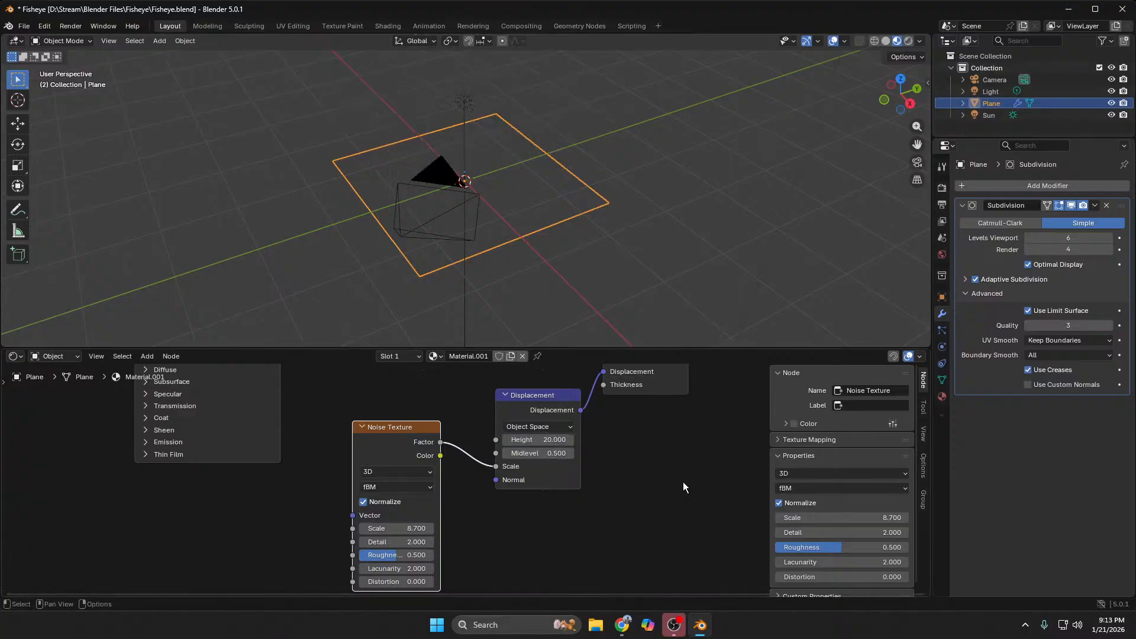
{"action": "scroll", "coordinate": [555, 233], "scroll_direction": "down", "scroll_amount": 5}
{"action": "middle_click_drag", "start_coordinate": [556, 234], "coordinate": [531, 271]}
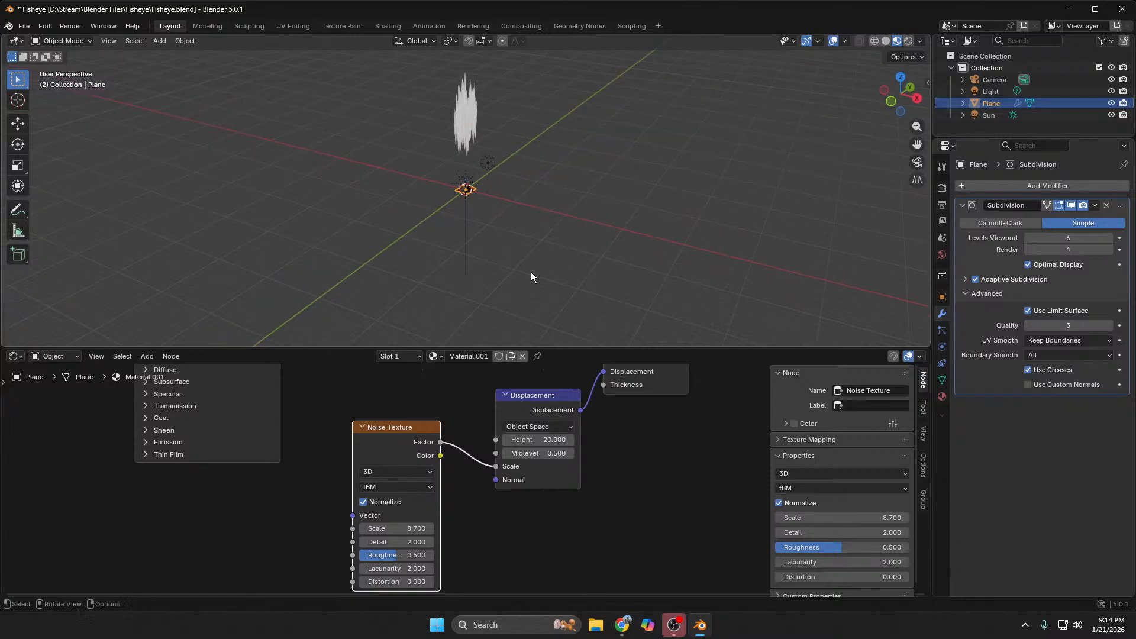
Step: Lower the Displacement node's Height to 0 and set the Noise Texture's Scale to 1
{"action": "left_click_drag", "start_coordinate": [557, 440], "coordinate": [527, 440]}
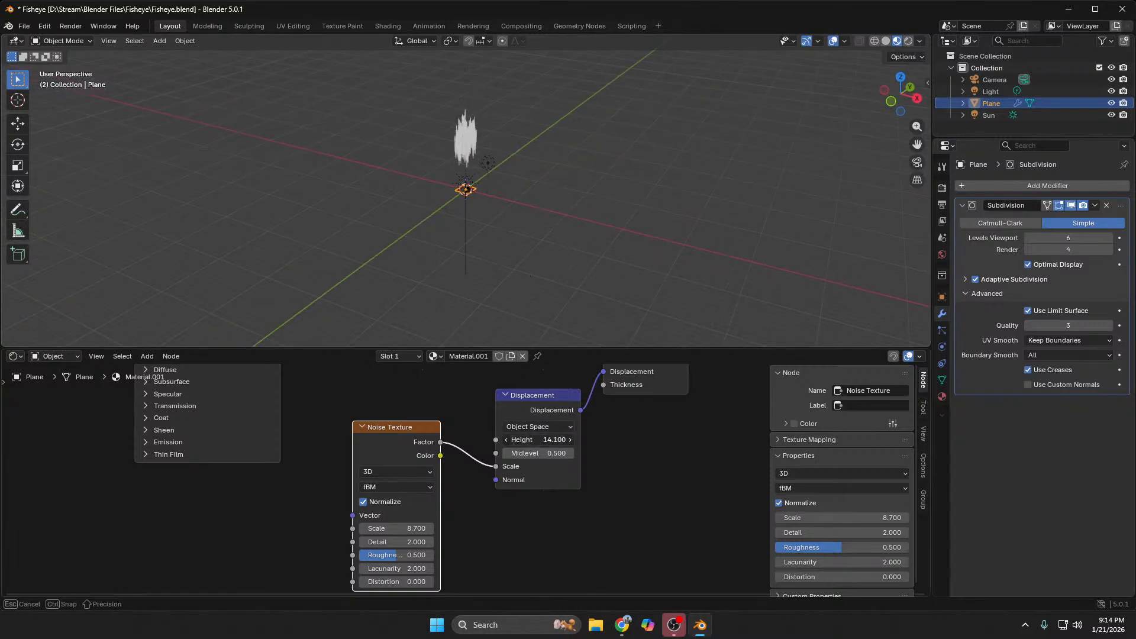
{"action": "scroll", "coordinate": [549, 148], "scroll_direction": "up", "scroll_amount": 12}
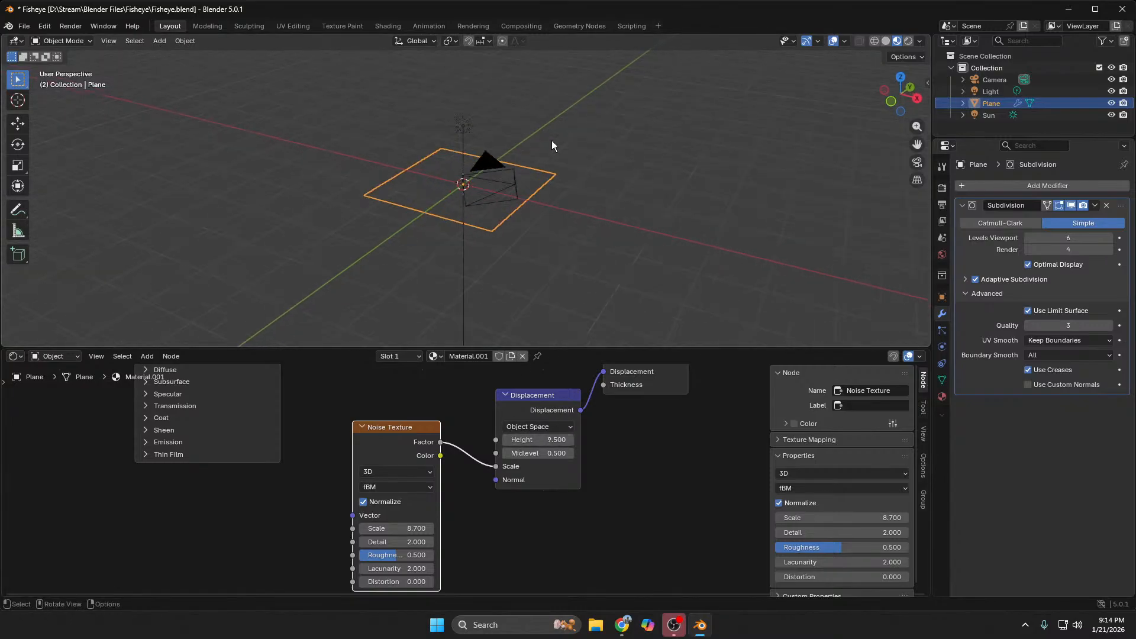
{"action": "left_click_drag", "start_coordinate": [538, 441], "coordinate": [473, 441]}
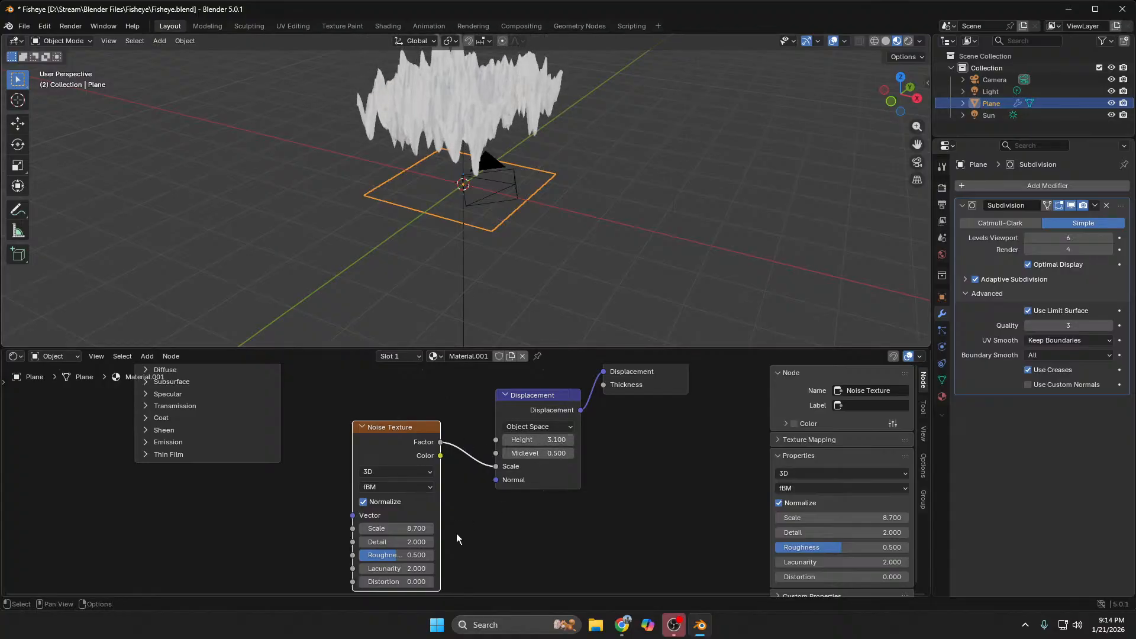
{"action": "left_click_drag", "start_coordinate": [387, 533], "coordinate": [414, 529]}
{"action": "mouse_move", "coordinate": [532, 439]}
{"action": "left_mouse_down"}
{"action": "mouse_move", "coordinate": [497, 439]}
{"action": "mouse_move", "coordinate": [534, 441]}
{"action": "left_mouse_up"}
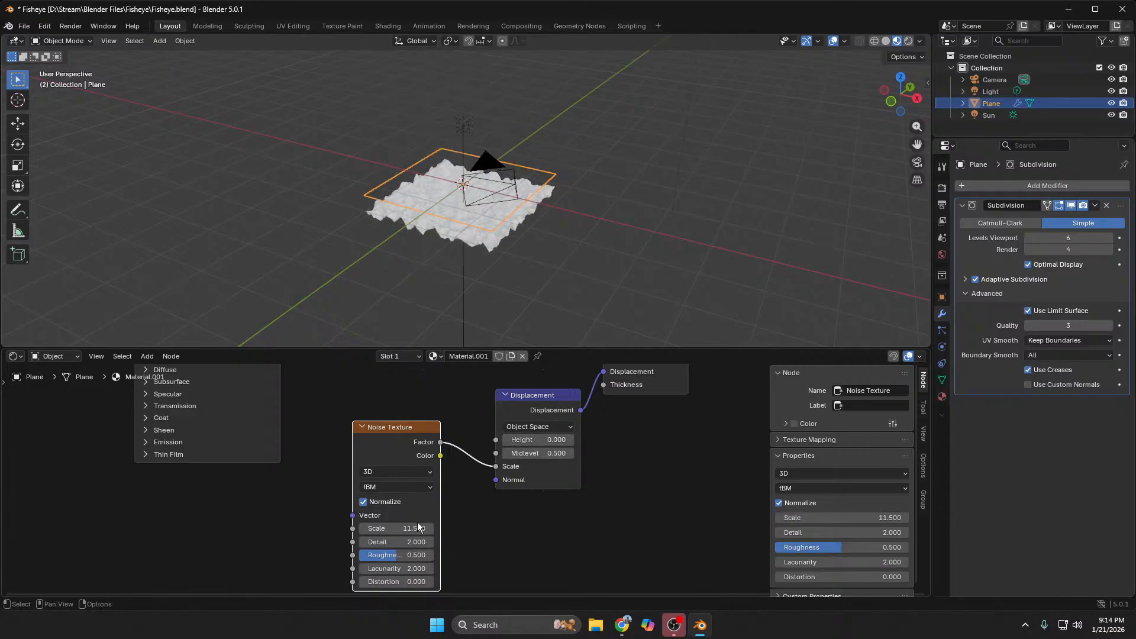
{"action": "left_click_drag", "start_coordinate": [421, 529], "coordinate": [323, 529]}
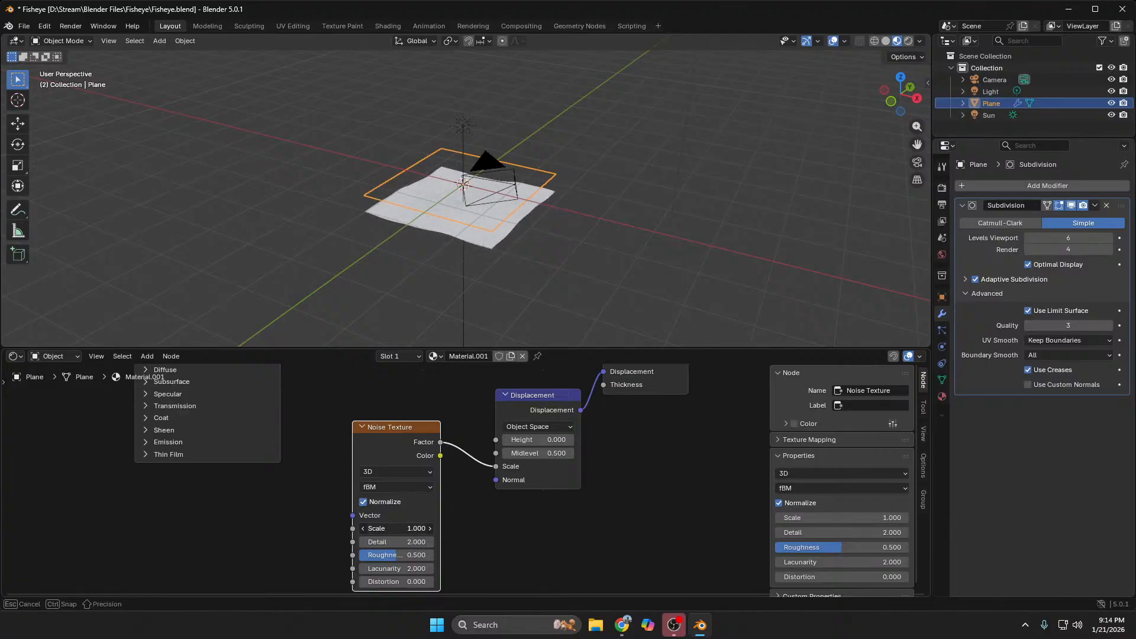
{"action": "left_click_drag", "start_coordinate": [400, 528], "coordinate": [396, 529]}
Step: Switch to the tutorial video in the browser and check its Musgrave Texture and Displacement node settings
{"action": "mouse_move", "coordinate": [617, 627]}
{"action": "left_click", "coordinate": [620, 567]}
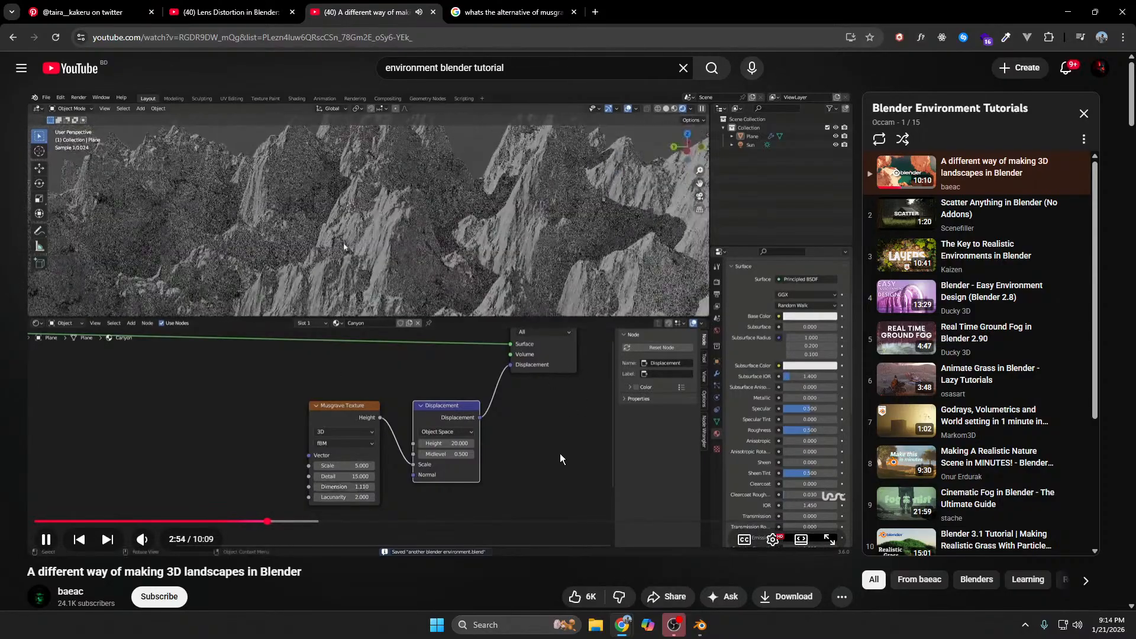
{"action": "left_click", "coordinate": [560, 454]}
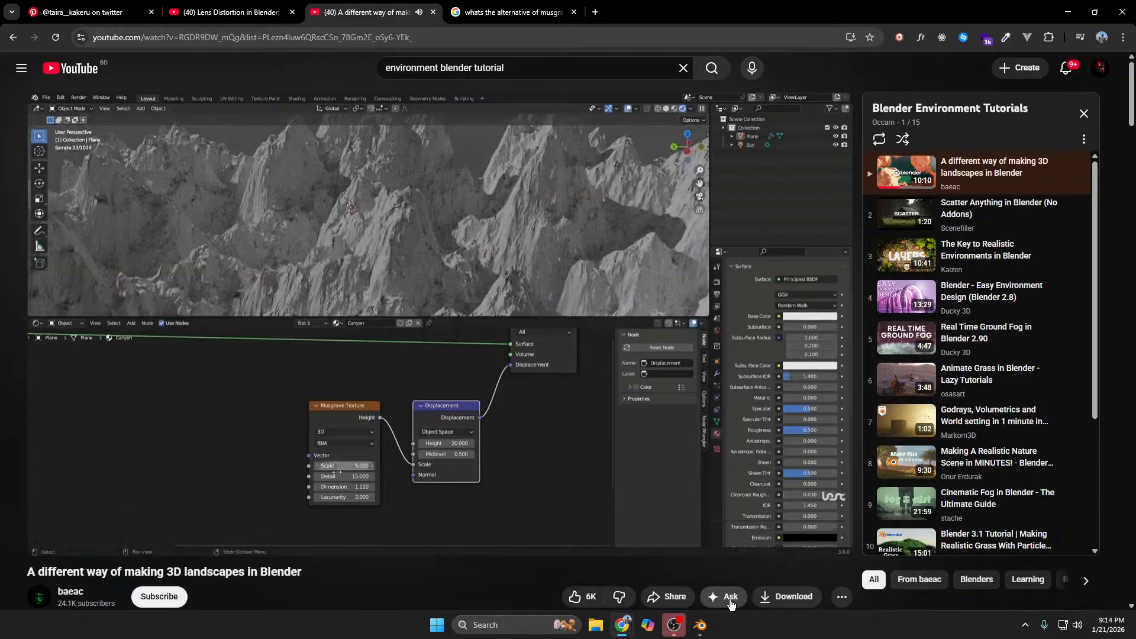
Step: Switch back to Blender, set the Displacement Height to 0.5, and set the Noise Texture's Scale to 3.5 and Detail to 2.2
{"action": "left_click", "coordinate": [700, 625]}
{"action": "scroll", "coordinate": [526, 248], "scroll_direction": "up", "scroll_amount": 4}
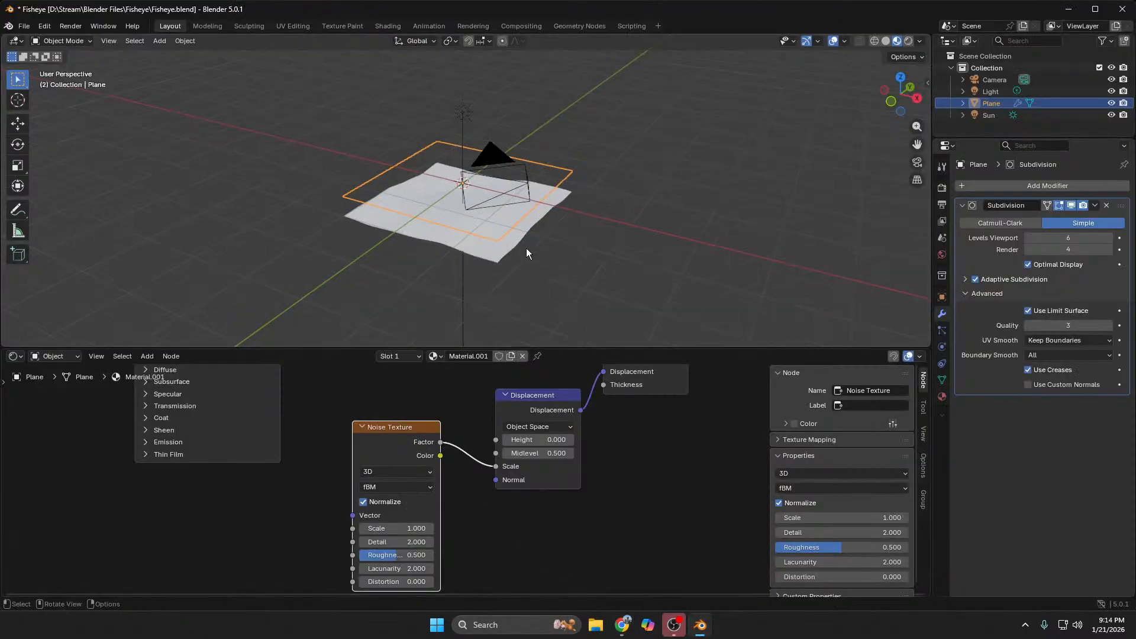
{"action": "middle_click_drag", "start_coordinate": [543, 256], "coordinate": [621, 229]}
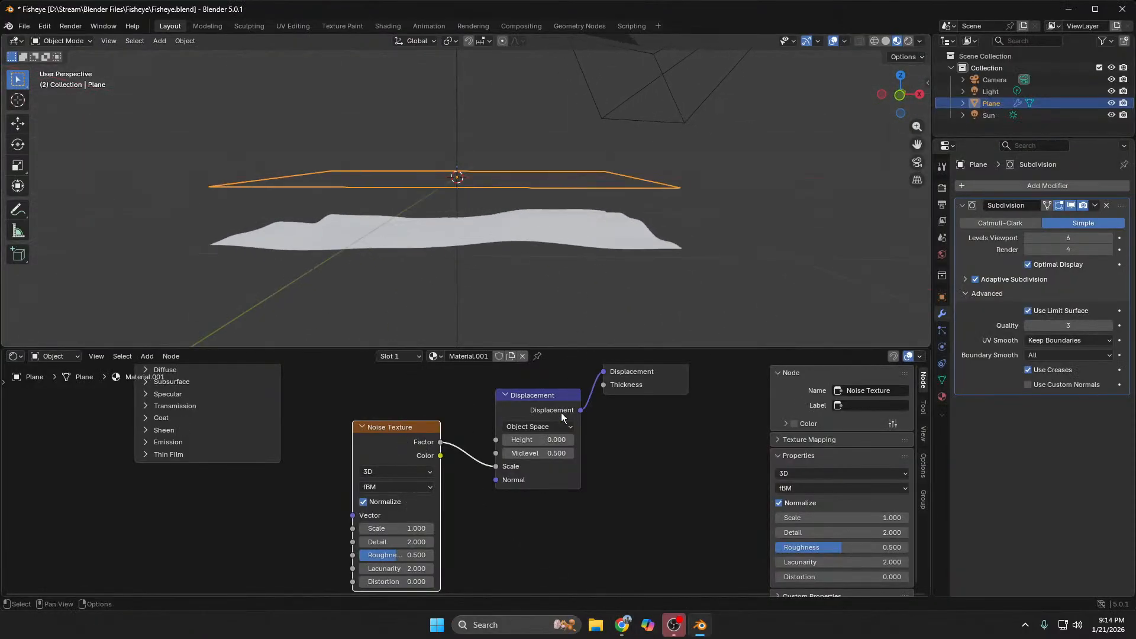
{"action": "mouse_move", "coordinate": [533, 440]}
{"action": "left_mouse_down"}
{"action": "mouse_move", "coordinate": [560, 440]}
{"action": "mouse_move", "coordinate": [521, 440]}
{"action": "mouse_move", "coordinate": [555, 440]}
{"action": "mouse_move", "coordinate": [539, 439]}
{"action": "left_mouse_up"}
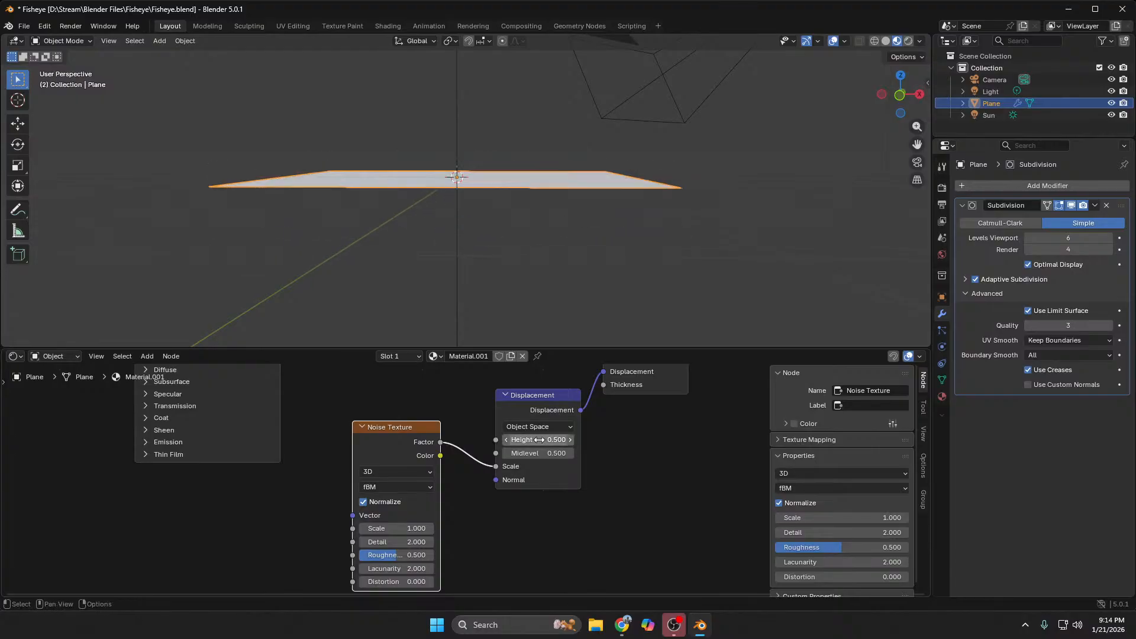
{"action": "left_click_drag", "start_coordinate": [381, 528], "coordinate": [403, 542]}
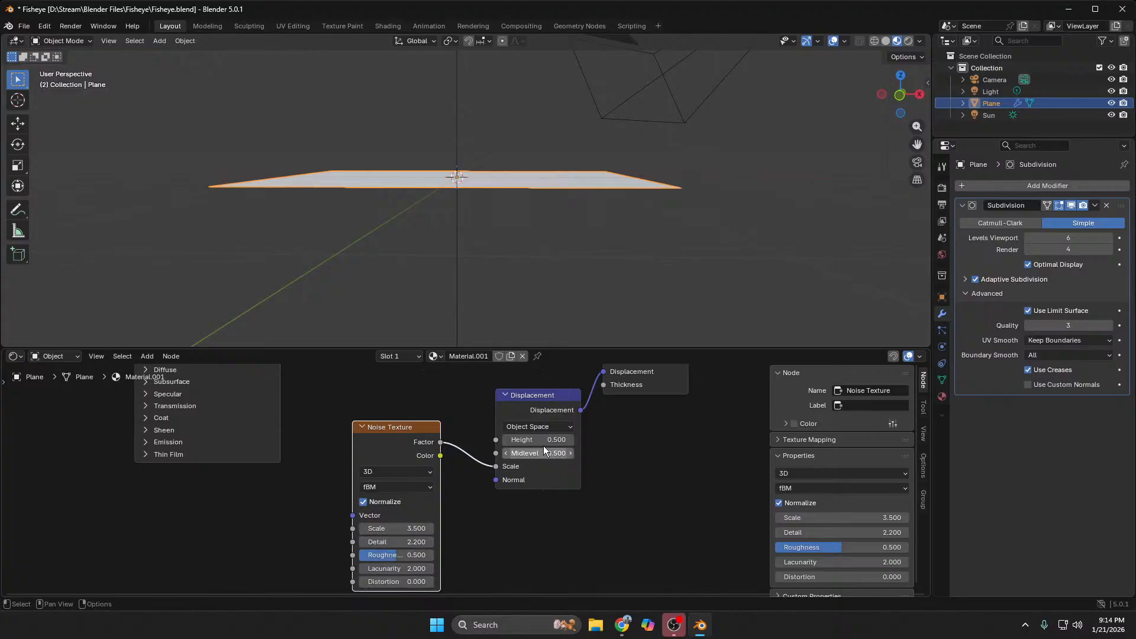
Step: Set the Displacement node's Height to 2.2 and inspect the displaced terrain up close
{"action": "left_click_drag", "start_coordinate": [533, 440], "coordinate": [577, 440]}
{"action": "scroll", "coordinate": [562, 212], "scroll_direction": "down", "scroll_amount": 3}
{"action": "middle_click_drag", "start_coordinate": [562, 211], "coordinate": [514, 247]}
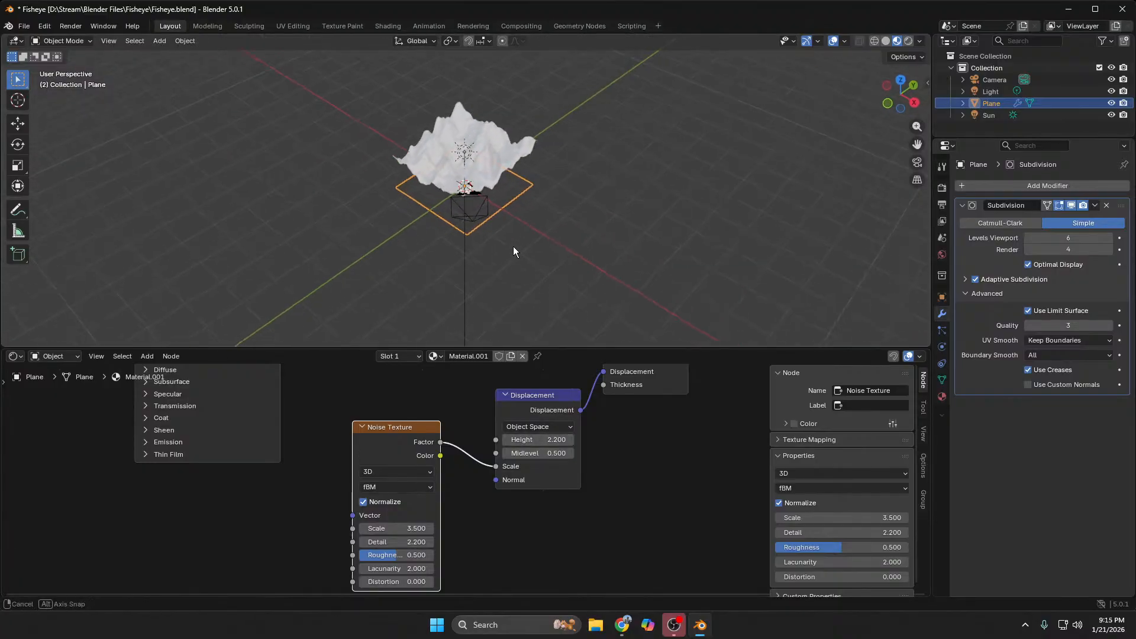
{"action": "scroll", "coordinate": [514, 245], "scroll_direction": "up", "scroll_amount": 5}
{"action": "scroll", "coordinate": [533, 220], "scroll_direction": "down", "scroll_amount": 1}
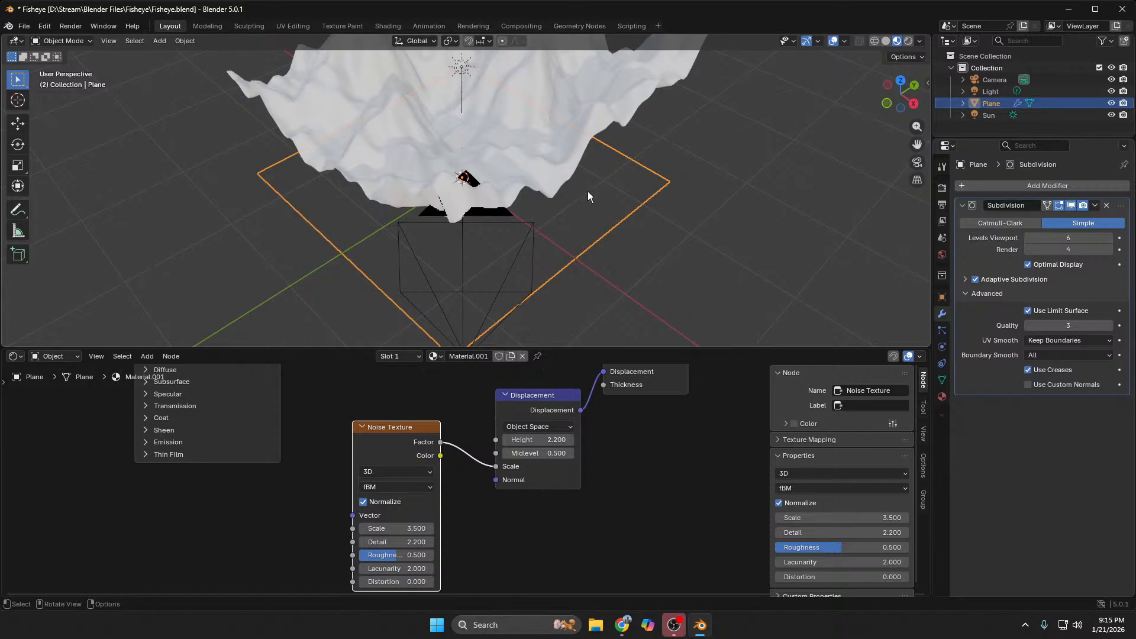
{"action": "middle_click_drag", "start_coordinate": [588, 191], "coordinate": [612, 295]}
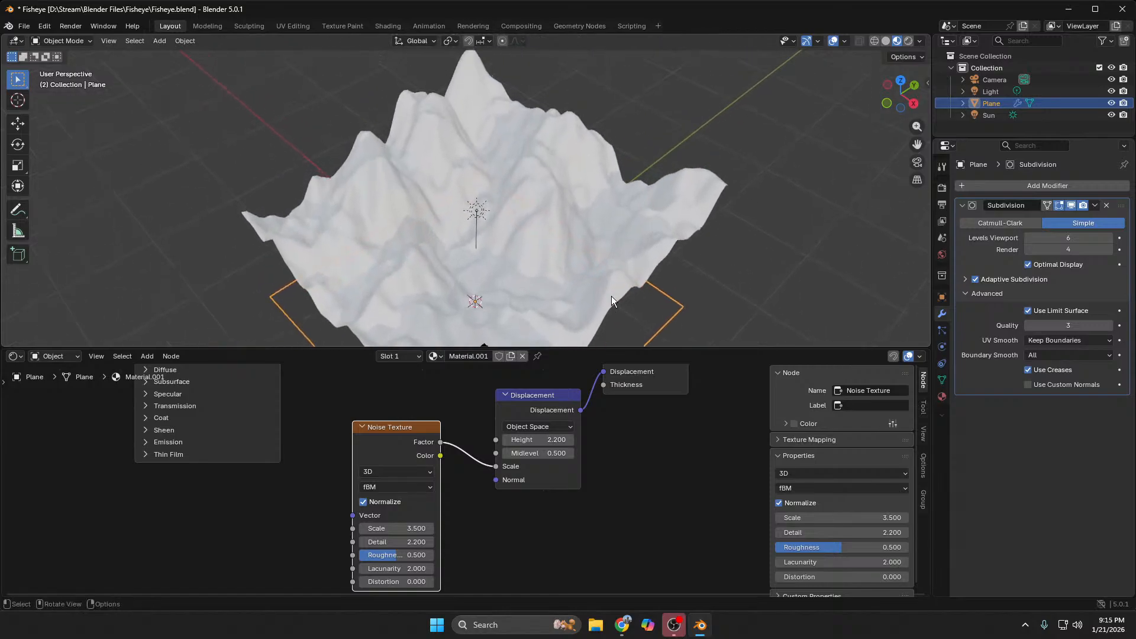
Step: Show the 3D viewport in rendered shading and set the Displacement node's Height to 2.4
{"action": "left_click", "coordinate": [908, 41]}
{"action": "middle_click_drag", "start_coordinate": [519, 307], "coordinate": [566, 268]}
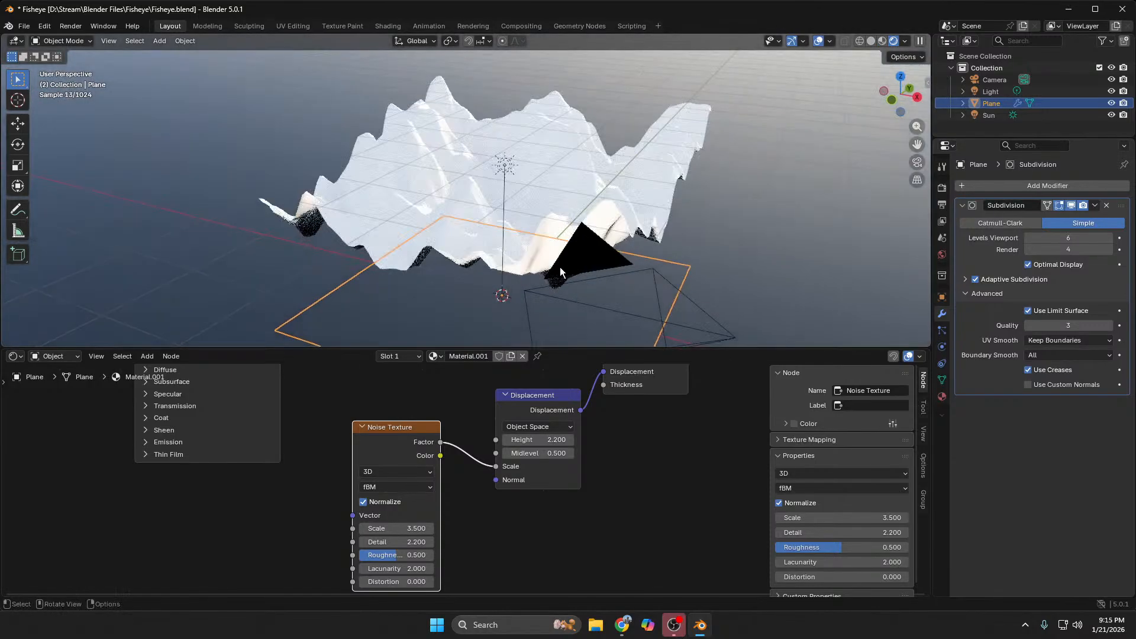
{"action": "mouse_move", "coordinate": [541, 444]}
{"action": "left_mouse_down"}
{"action": "mouse_move", "coordinate": [578, 444]}
{"action": "mouse_move", "coordinate": [556, 444]}
{"action": "left_mouse_up"}
Step: Select the plane and scale it up uniformly to a scale of about 3.4
{"action": "left_click", "coordinate": [676, 185]}
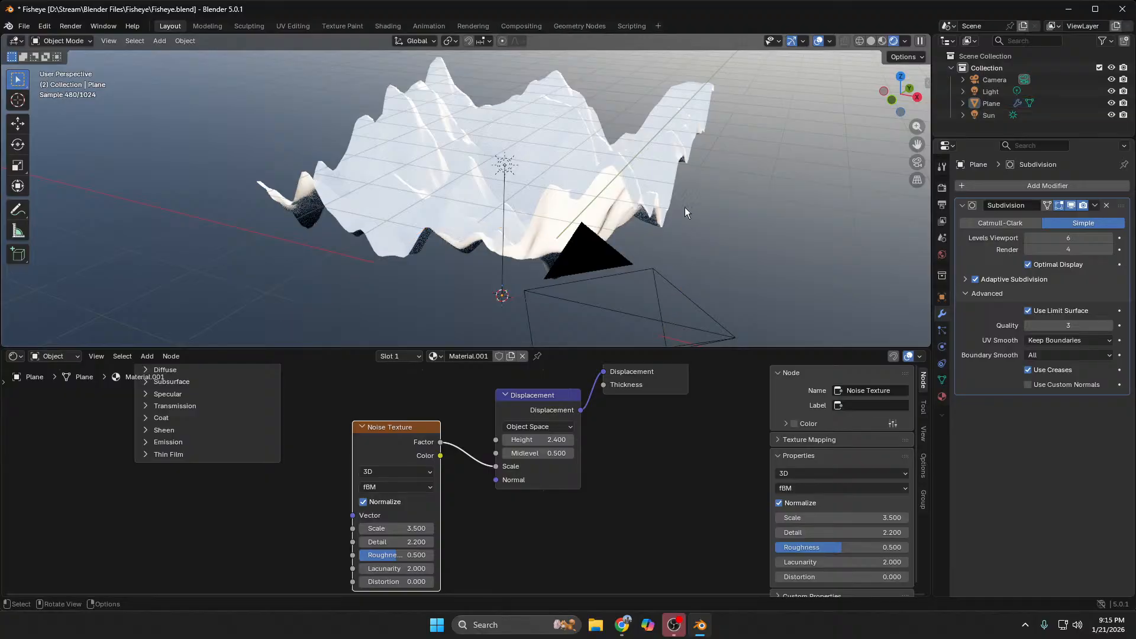
{"action": "left_click", "coordinate": [549, 319]}
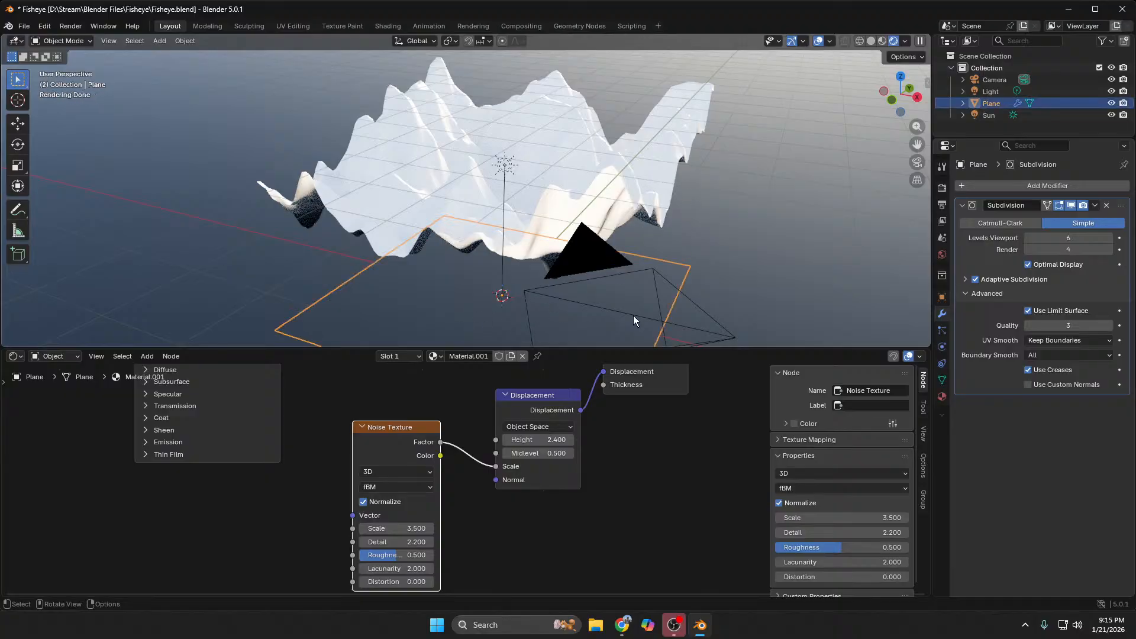
{"action": "key", "text": "s"}
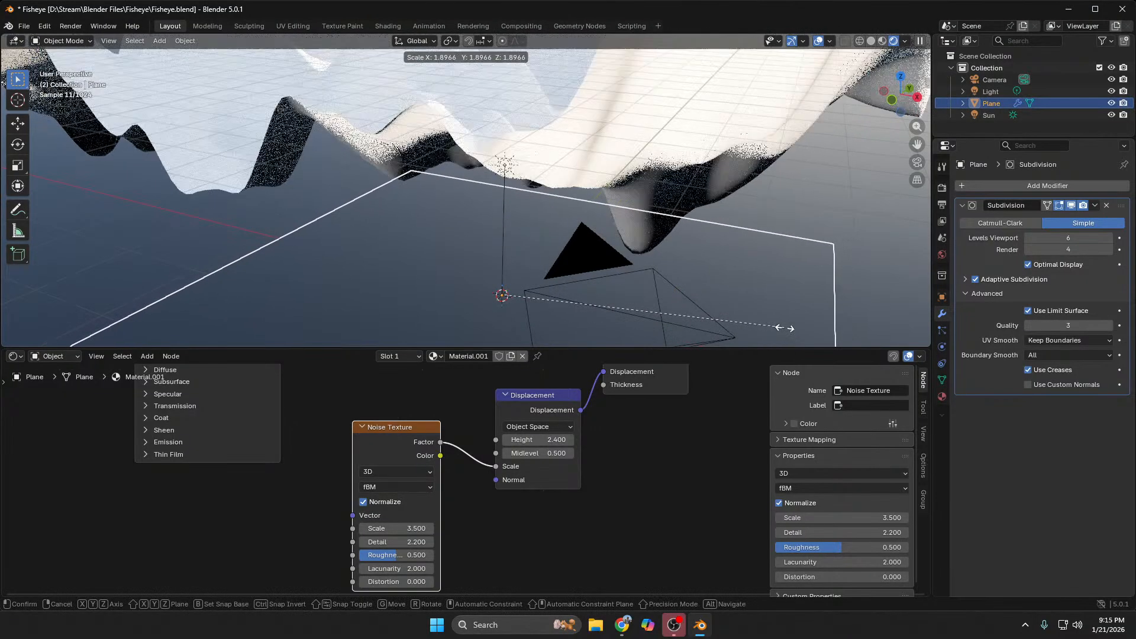
{"action": "left_click", "coordinate": [804, 276]}
{"action": "scroll", "coordinate": [803, 277], "scroll_direction": "down", "scroll_amount": 5}
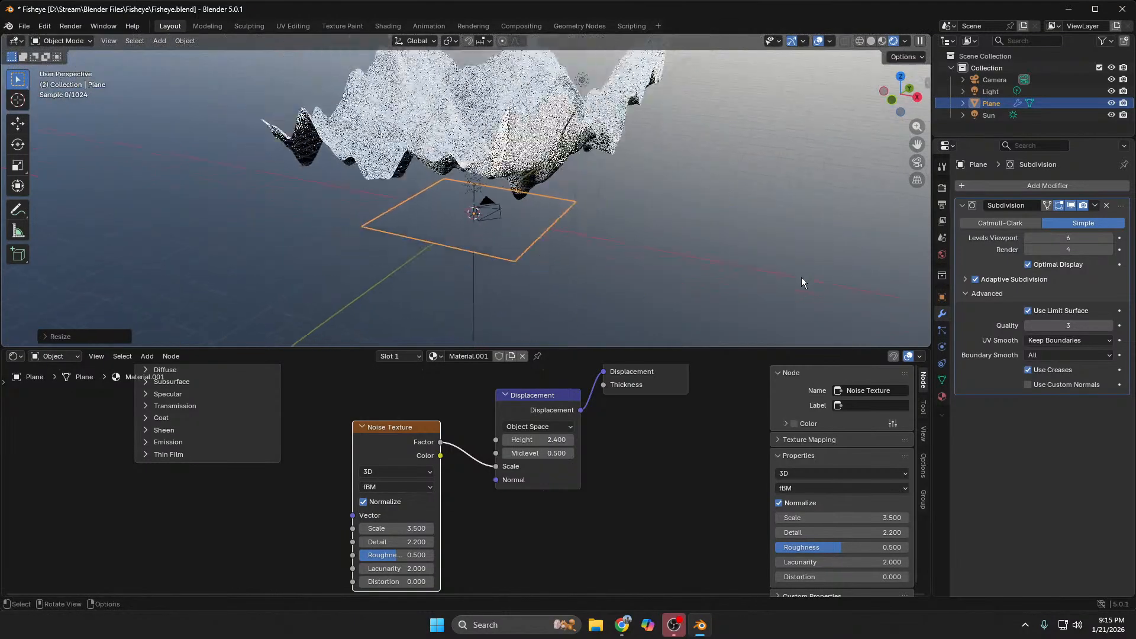
Step: Set the Noise Texture's Detail to 3.6 and inspect the terrain from the front
{"action": "left_click_drag", "start_coordinate": [398, 542], "coordinate": [407, 542]}
{"action": "scroll", "coordinate": [524, 187], "scroll_direction": "up", "scroll_amount": 5}
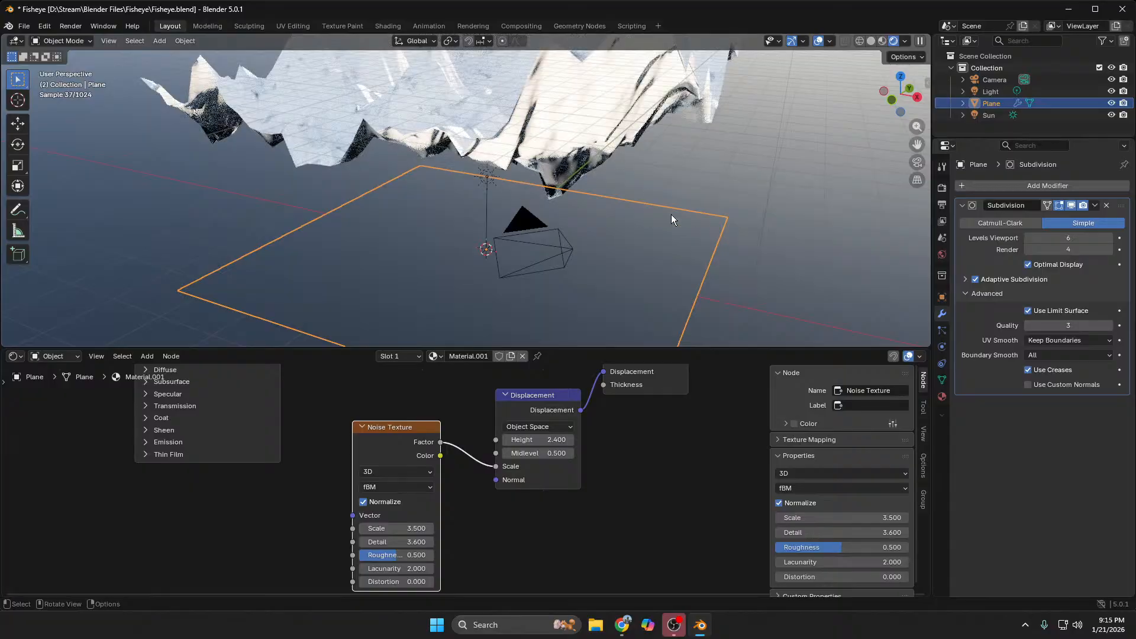
{"action": "middle_click_drag", "start_coordinate": [705, 210], "coordinate": [636, 272]}
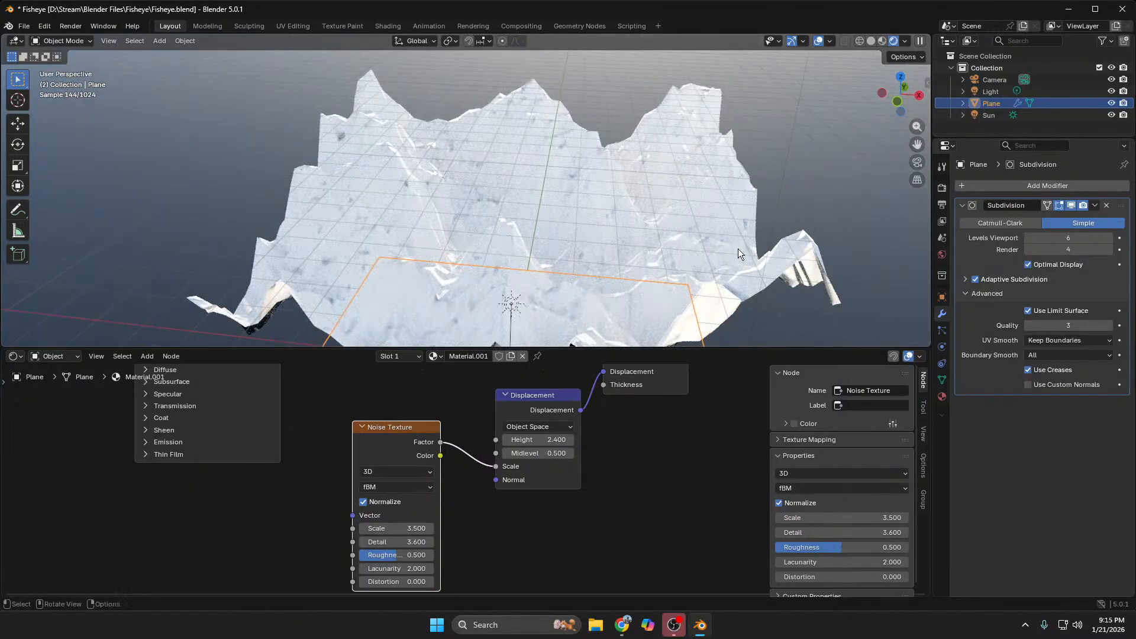
Step: Try to apply smooth shading to the displaced plane
{"action": "left_click", "coordinate": [674, 225]}
{"action": "right_click", "coordinate": [674, 224]}
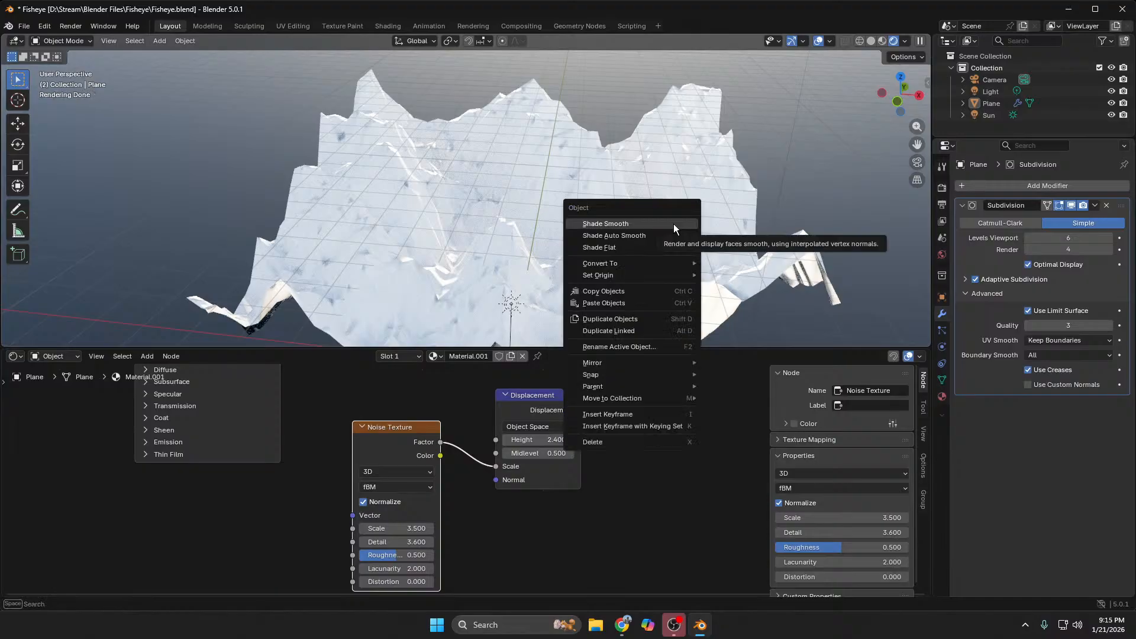
{"action": "left_click", "coordinate": [673, 224]}
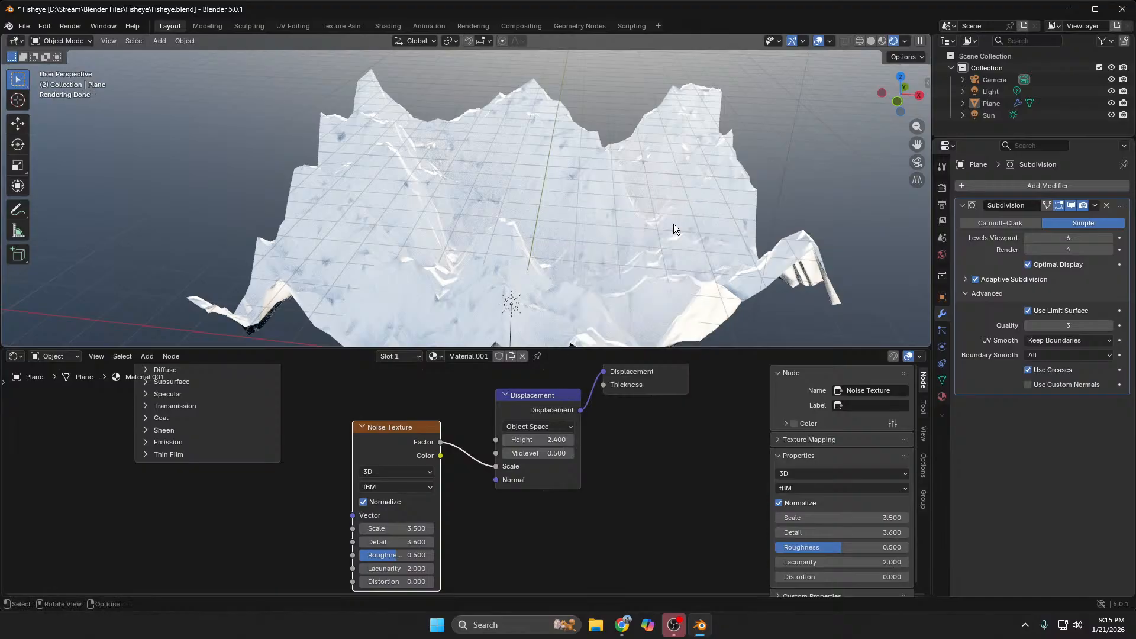
Step: Display the plane's transform values in the 3D viewport and try to apply all transforms
{"action": "left_click", "coordinate": [1007, 103]}
{"action": "key", "text": "alt+a"}
{"action": "key", "text": "n"}
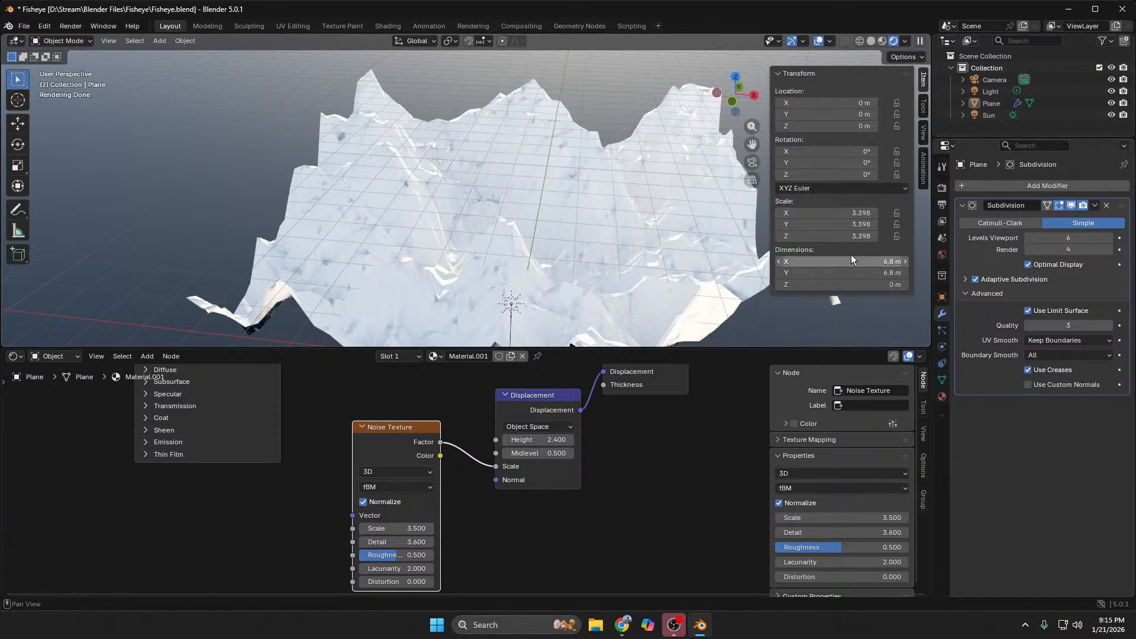
{"action": "left_click", "coordinate": [177, 44]}
{"action": "mouse_move", "coordinate": [234, 101]}
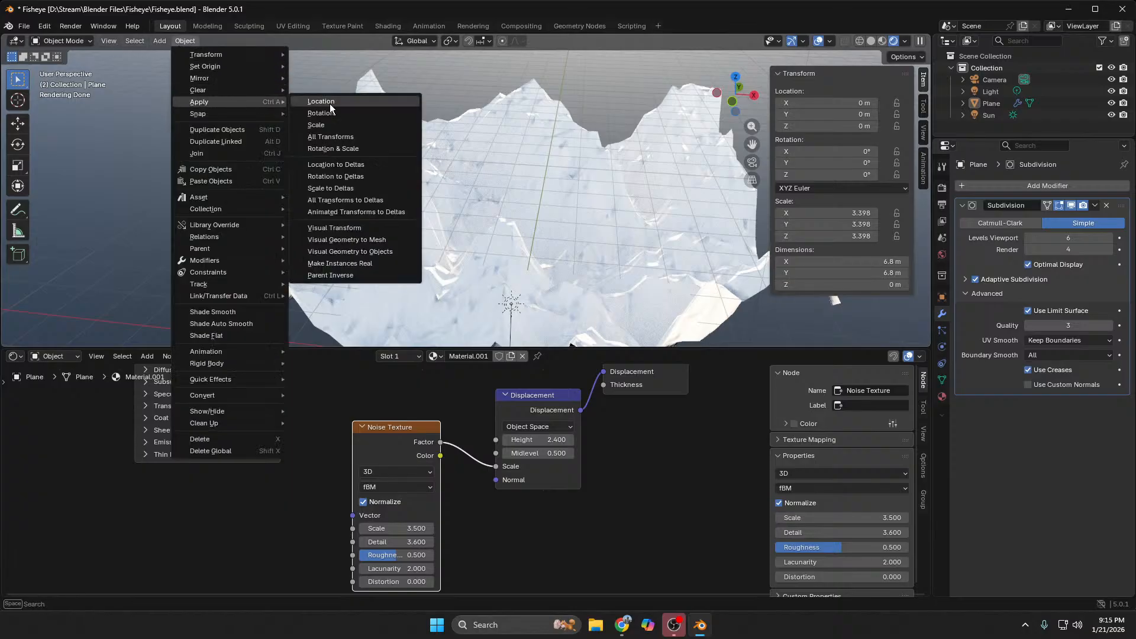
{"action": "left_click", "coordinate": [347, 139]}
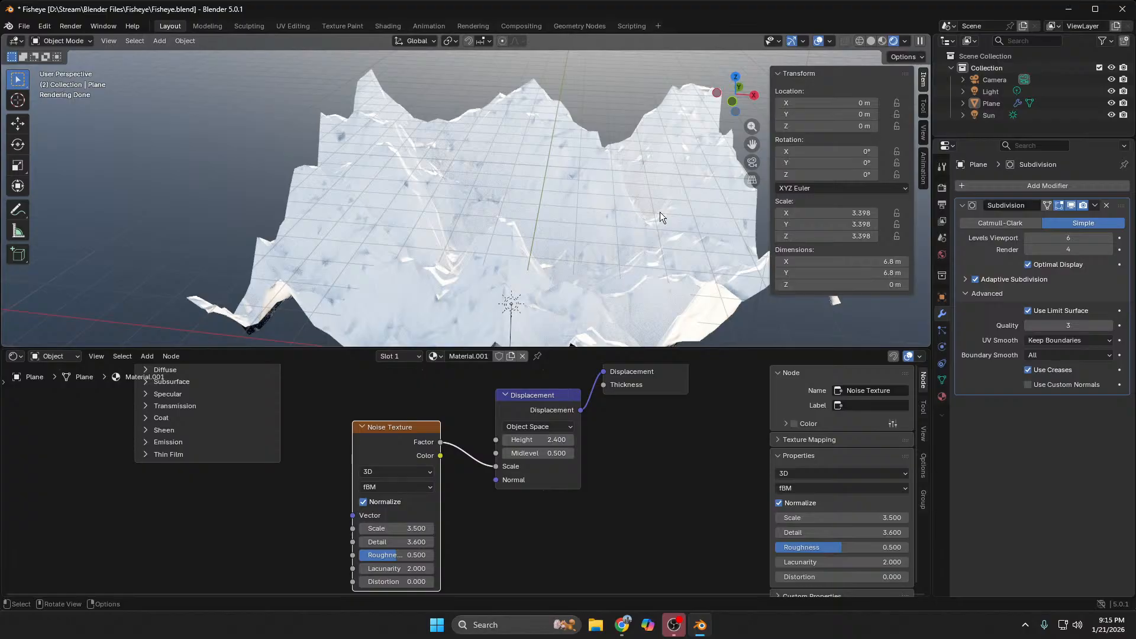
Step: Select the plane and apply all of its transforms
{"action": "left_click", "coordinate": [992, 103]}
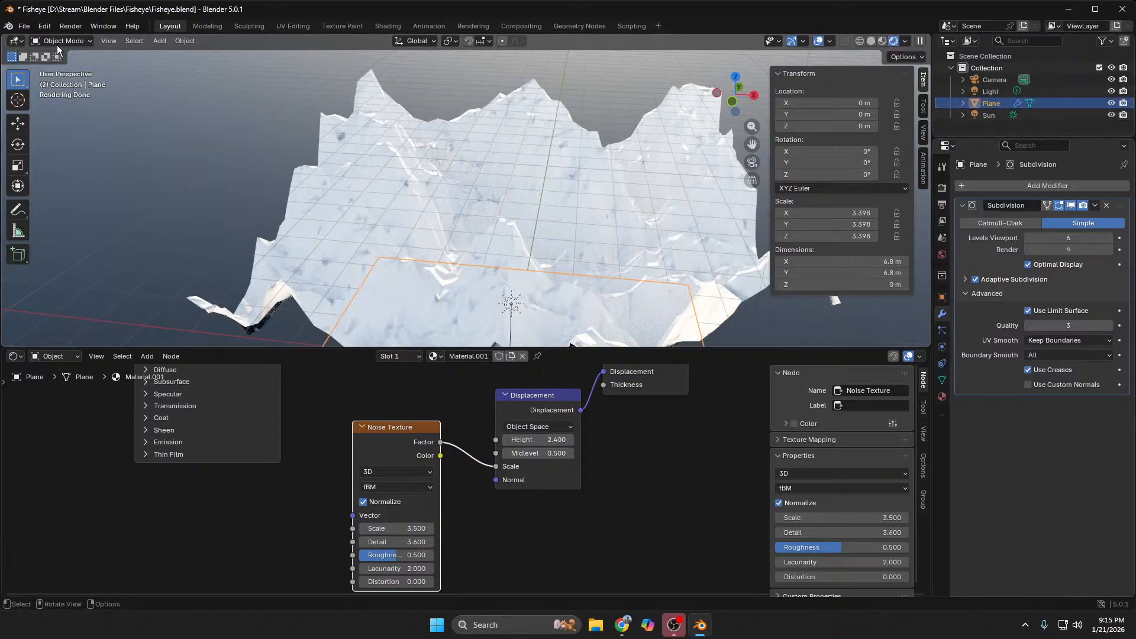
{"action": "left_click", "coordinate": [179, 45]}
{"action": "mouse_move", "coordinate": [257, 101]}
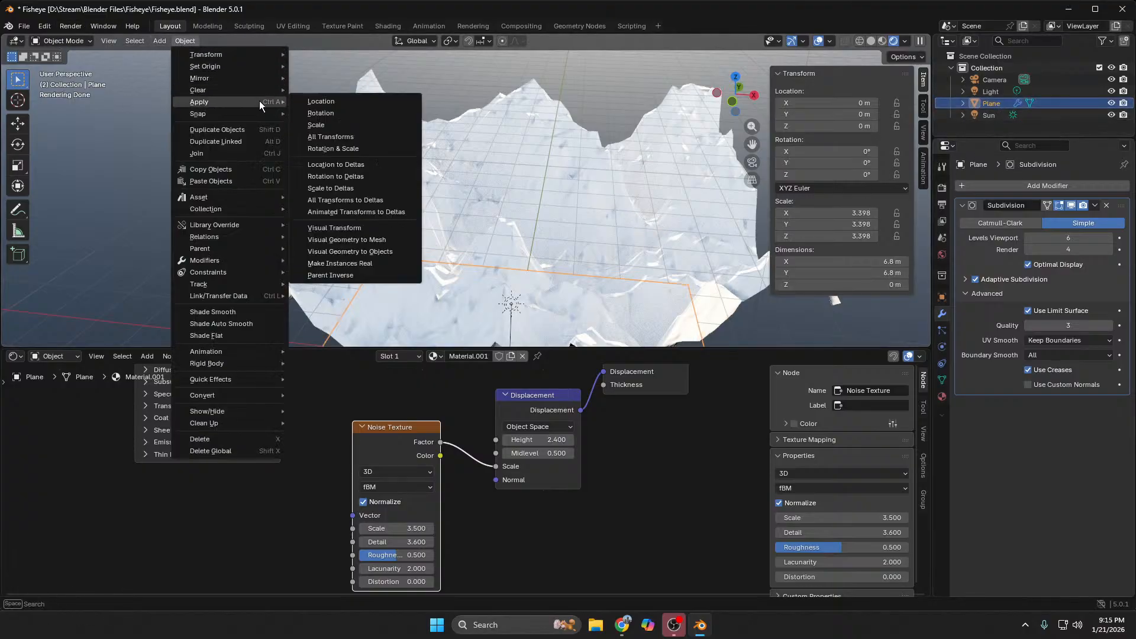
{"action": "left_click", "coordinate": [337, 137]}
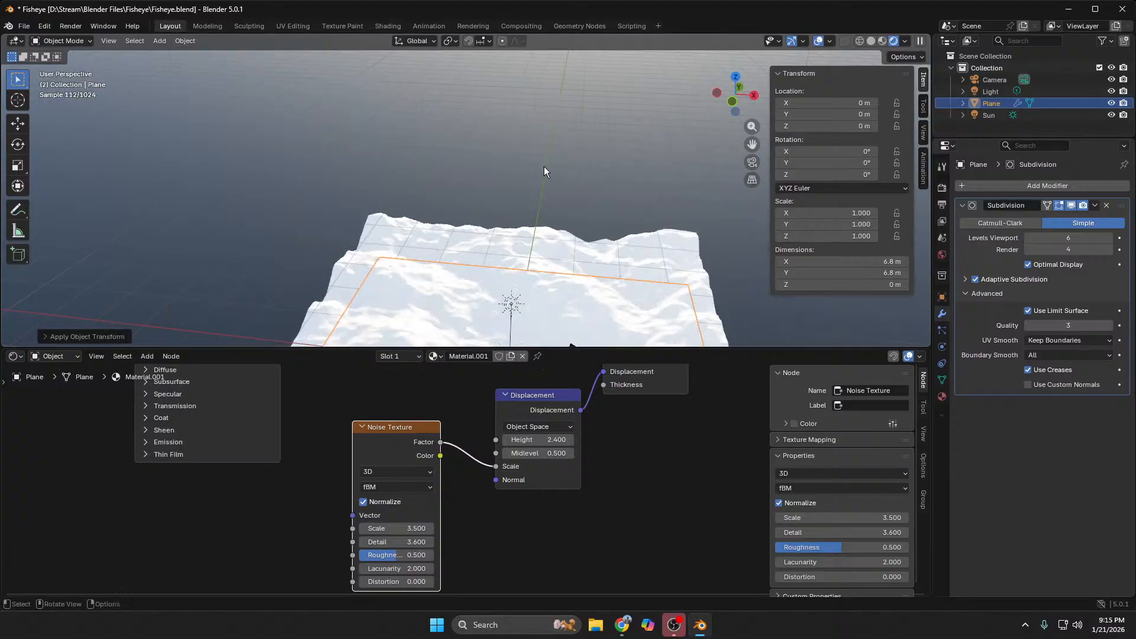
Step: Set the Displacement node's Height to 5.6 and inspect the mountains from a low angle
{"action": "left_click", "coordinate": [617, 218]}
{"action": "middle_click_drag", "start_coordinate": [616, 221], "coordinate": [539, 261]}
{"action": "left_click_drag", "start_coordinate": [536, 439], "coordinate": [601, 439]}
{"action": "middle_click_drag", "start_coordinate": [528, 252], "coordinate": [505, 216]}
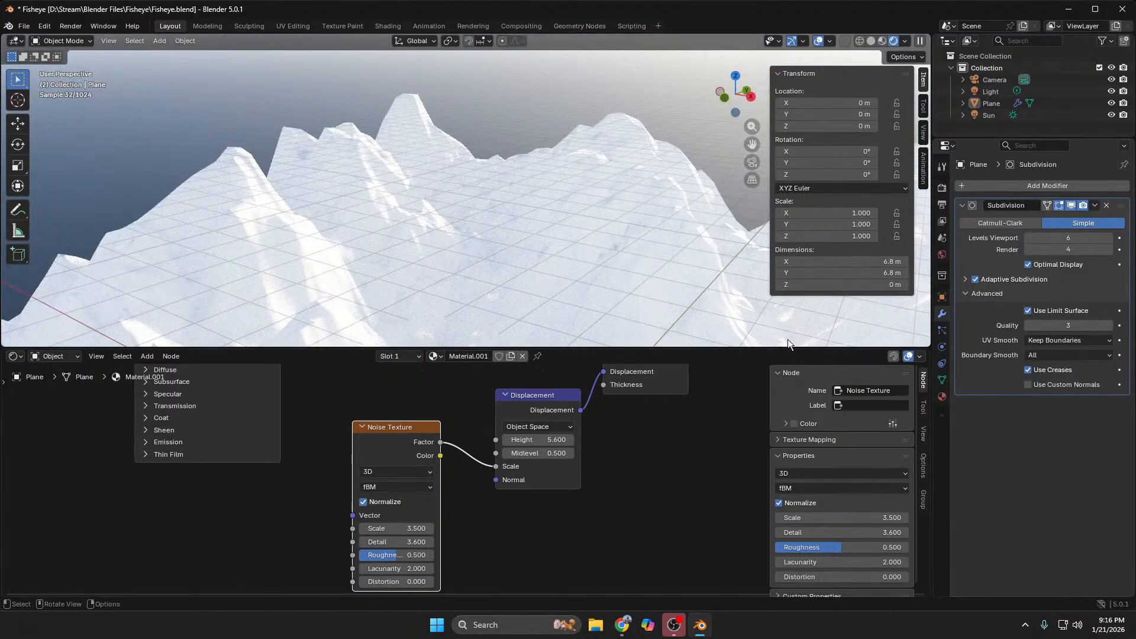
Step: Try the Single Scattering sky type for the world's Sky Texture, and set it to Hosek / Wilkie
{"action": "left_click", "coordinate": [942, 255]}
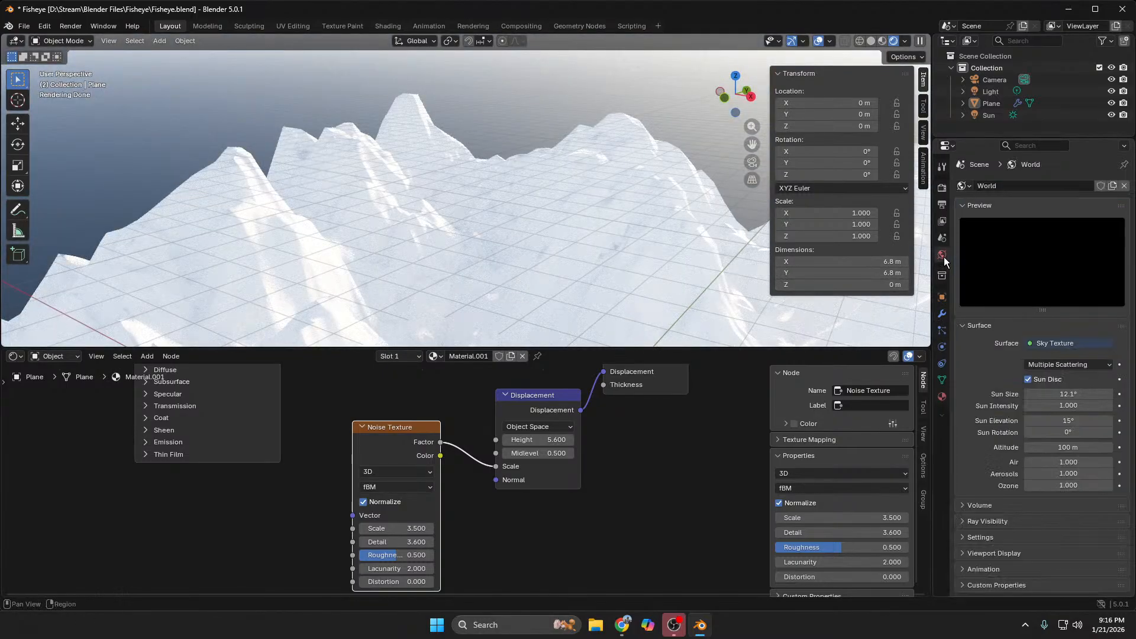
{"action": "left_click", "coordinate": [1052, 363]}
{"action": "left_click", "coordinate": [1068, 393]}
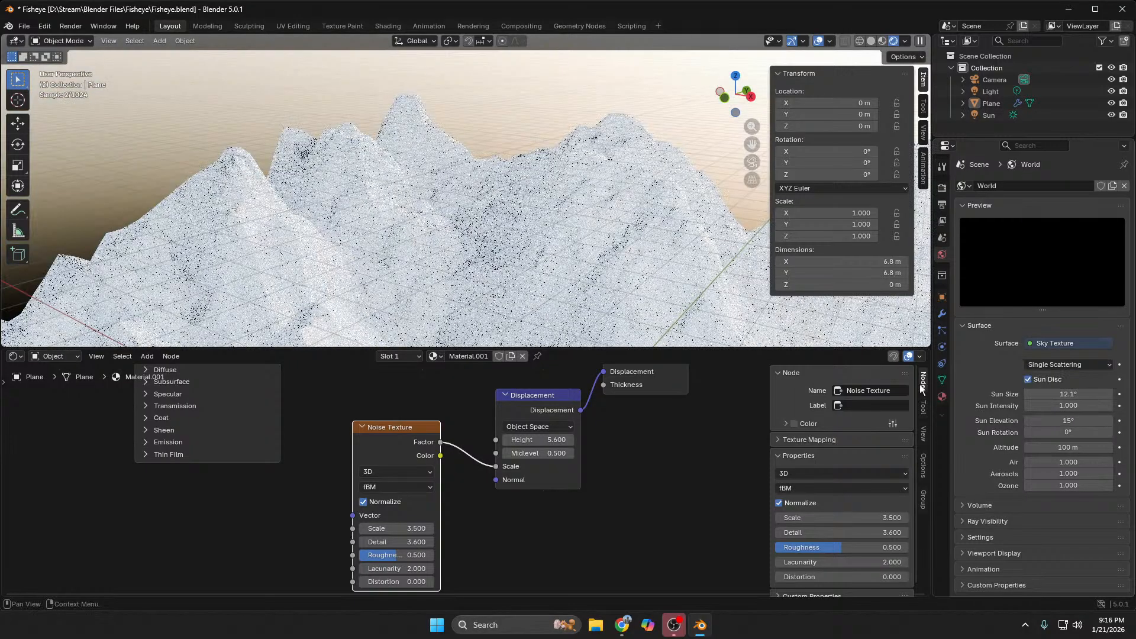
{"action": "scroll", "coordinate": [532, 275], "scroll_direction": "down", "scroll_amount": 2}
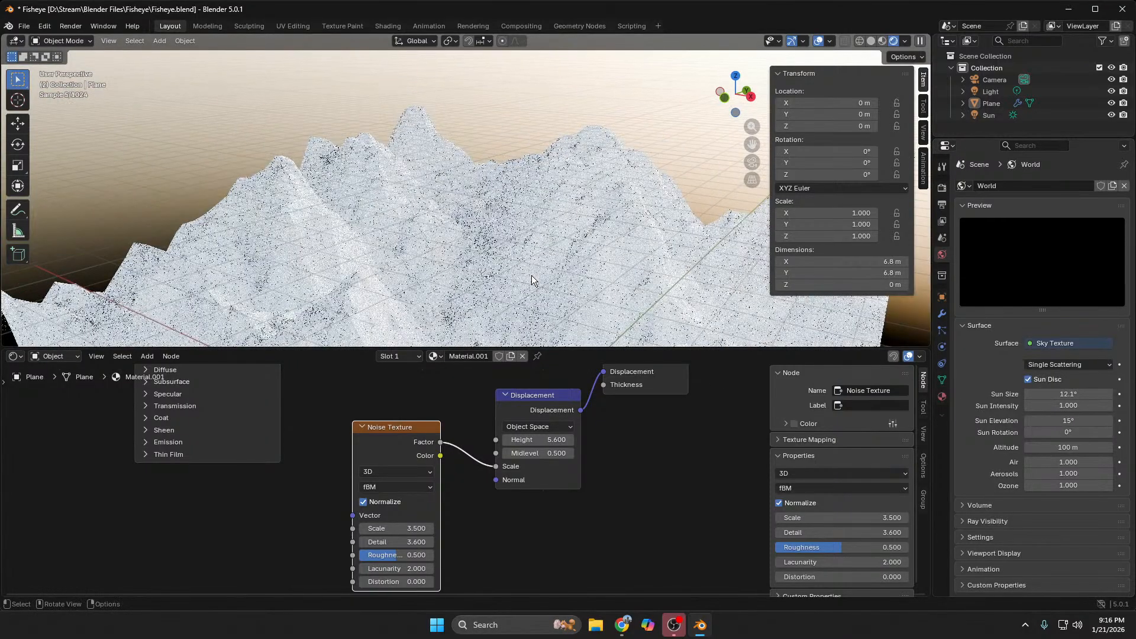
{"action": "left_click", "coordinate": [1089, 364]}
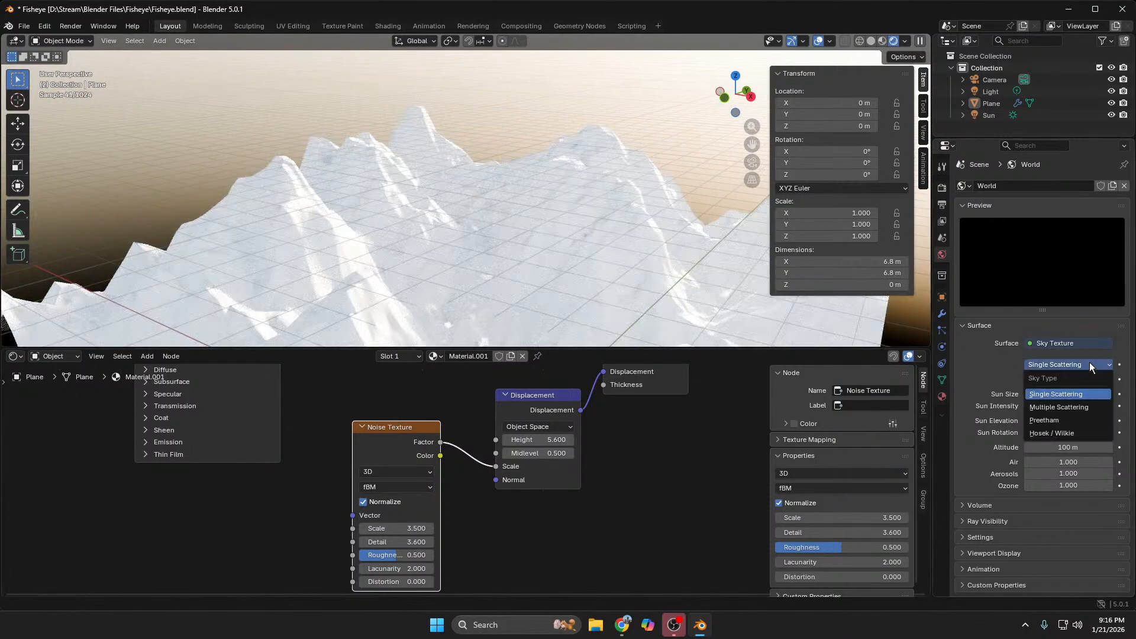
{"action": "left_click", "coordinate": [1071, 428]}
{"action": "middle_click_drag", "start_coordinate": [403, 218], "coordinate": [438, 202]}
{"action": "scroll", "coordinate": [439, 204], "scroll_direction": "up", "scroll_amount": 5}
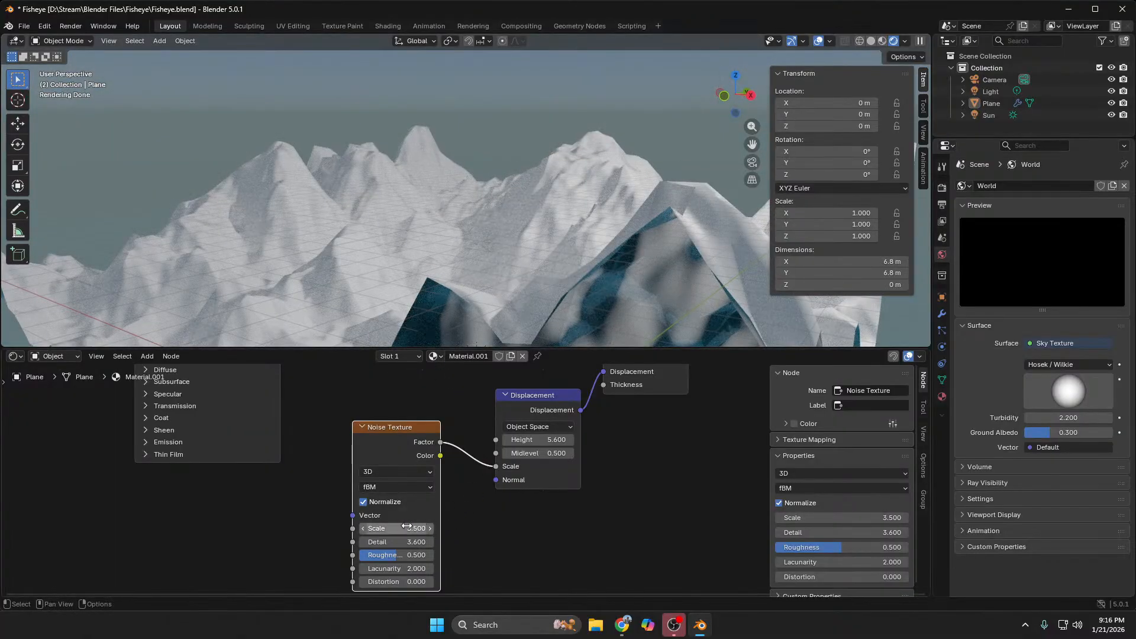
Step: Set the Noise Texture node's Detail to 10 to sharpen the mountain surface
{"action": "left_click_drag", "start_coordinate": [408, 542], "coordinate": [457, 542]}
{"action": "middle_click_drag", "start_coordinate": [397, 342], "coordinate": [570, 246]}
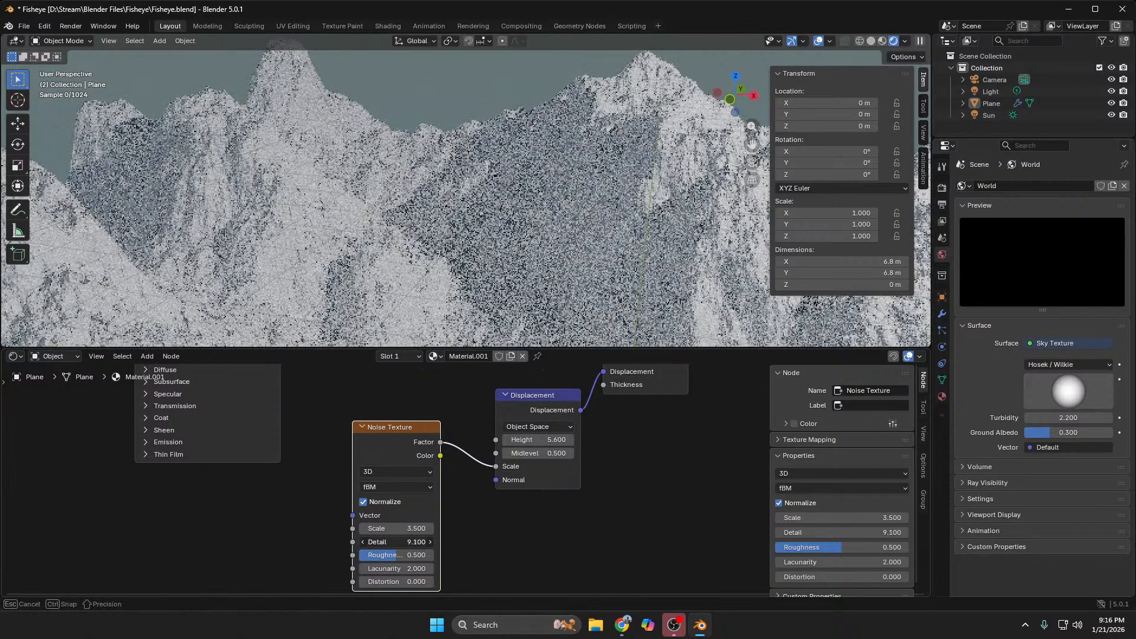
{"action": "left_click_drag", "start_coordinate": [414, 543], "coordinate": [421, 542]}
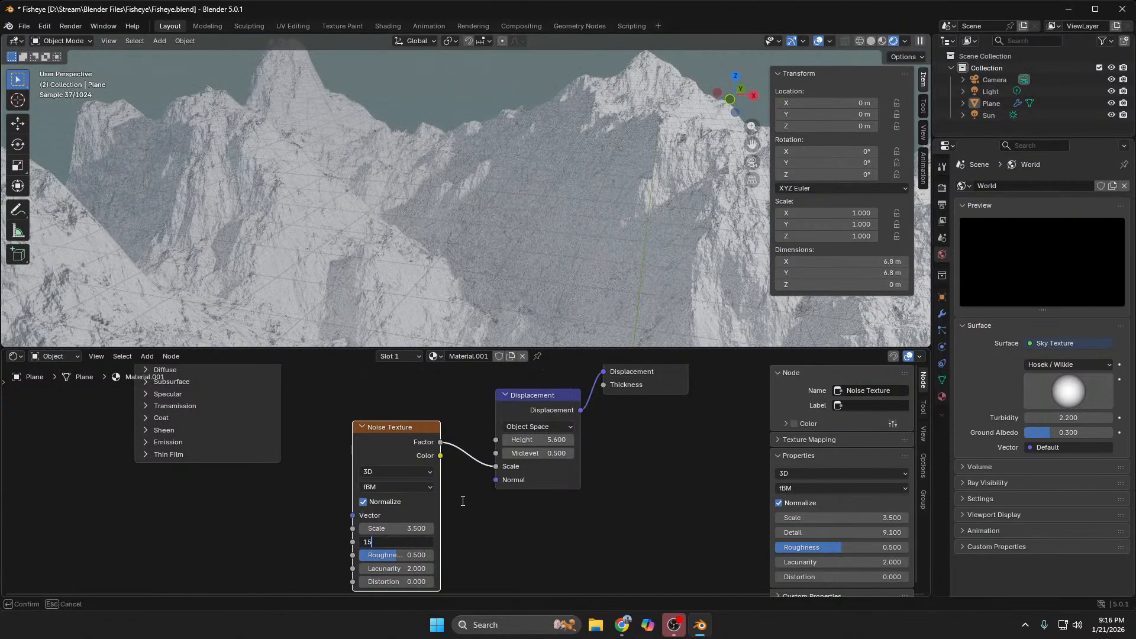
{"action": "key", "text": "Return"}
{"action": "key", "text": "Return"}
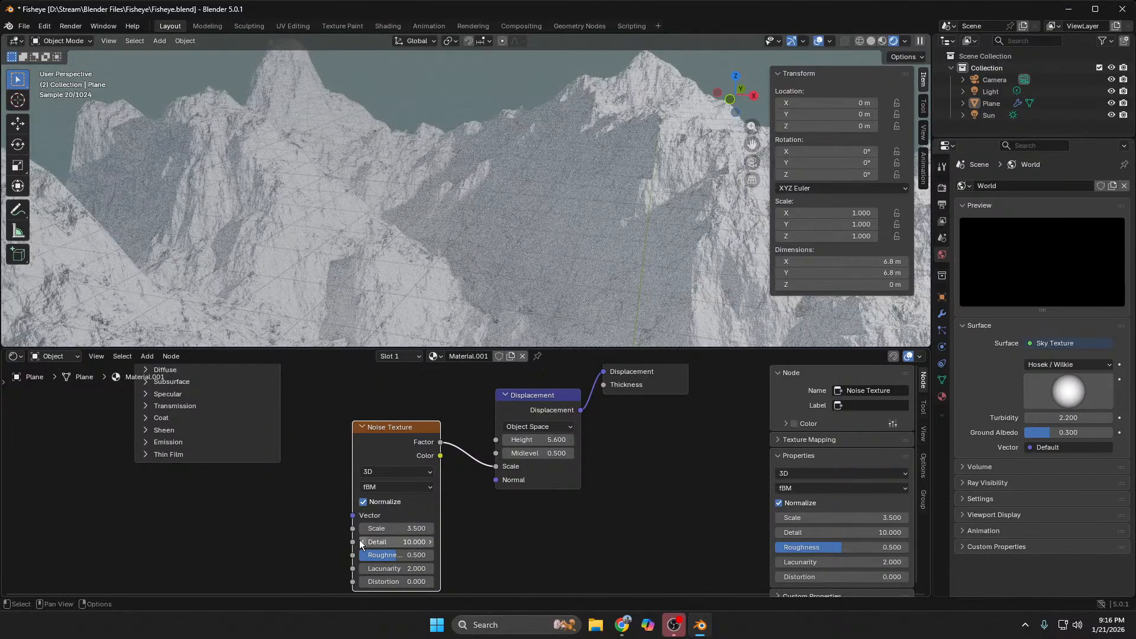
Step: Set the Noise Texture node's Scale to 4.5
{"action": "left_click_drag", "start_coordinate": [390, 529], "coordinate": [426, 528]}
{"action": "scroll", "coordinate": [463, 299], "scroll_direction": "down", "scroll_amount": 4}
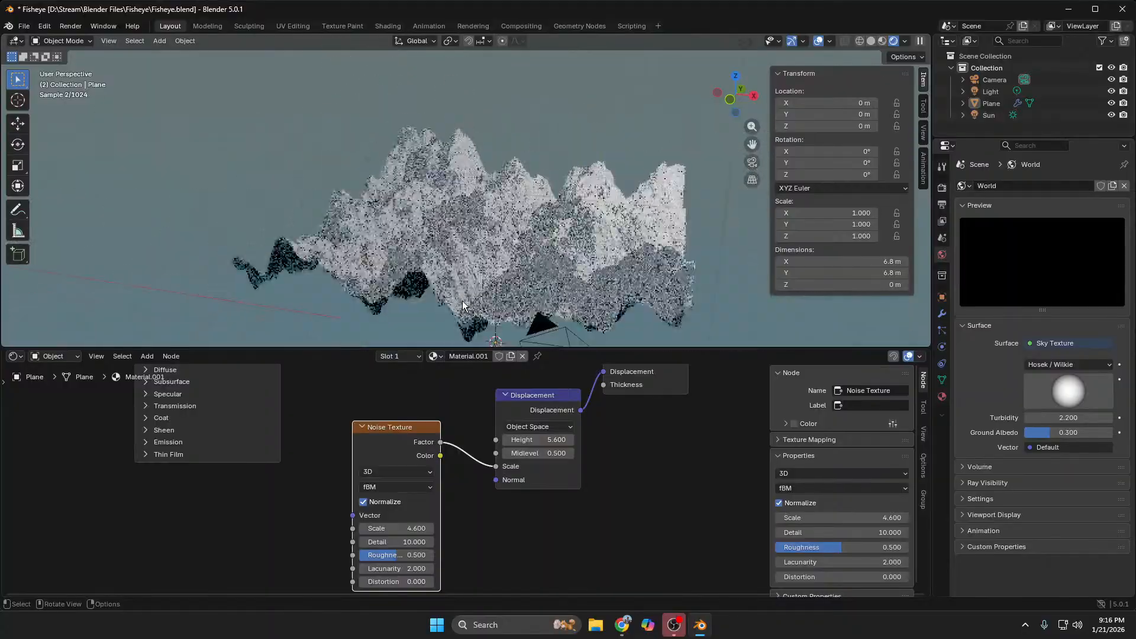
{"action": "scroll", "coordinate": [463, 301], "scroll_direction": "up", "scroll_amount": 3}
{"action": "mouse_move", "coordinate": [416, 529]}
{"action": "left_mouse_down"}
{"action": "mouse_move", "coordinate": [536, 529]}
{"action": "mouse_move", "coordinate": [412, 528]}
{"action": "left_mouse_up"}
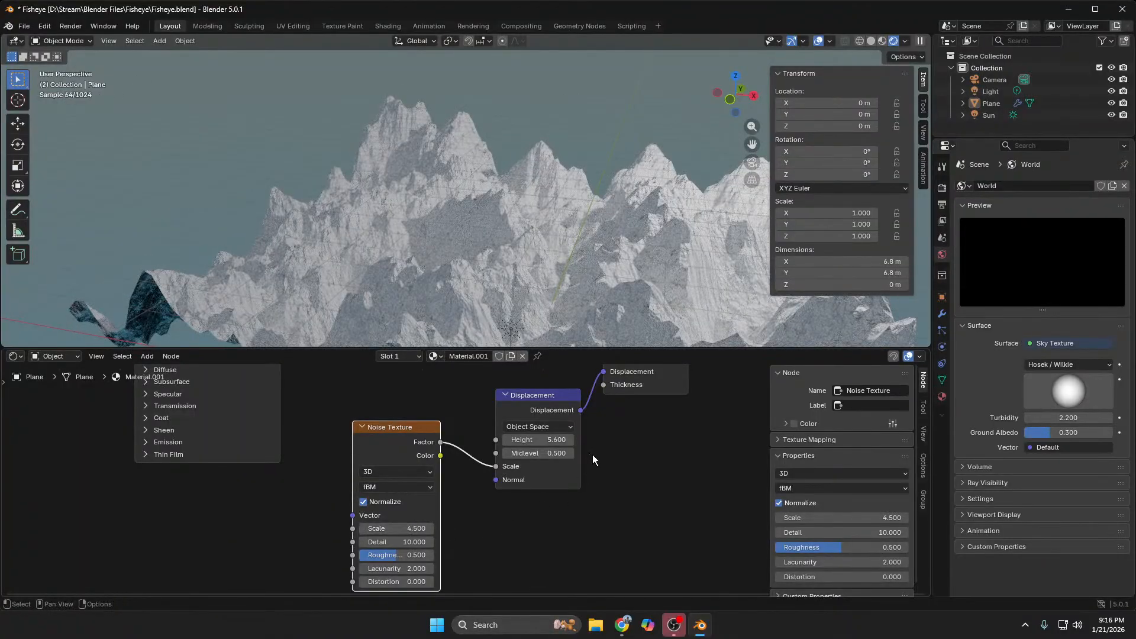
Step: Examine the mountains from different angles and through the panoramic camera
{"action": "scroll", "coordinate": [592, 455], "scroll_direction": "down", "scroll_amount": 1}
{"action": "scroll", "coordinate": [594, 454], "scroll_direction": "down", "scroll_amount": 1}
{"action": "scroll", "coordinate": [595, 457], "scroll_direction": "up", "scroll_amount": 3}
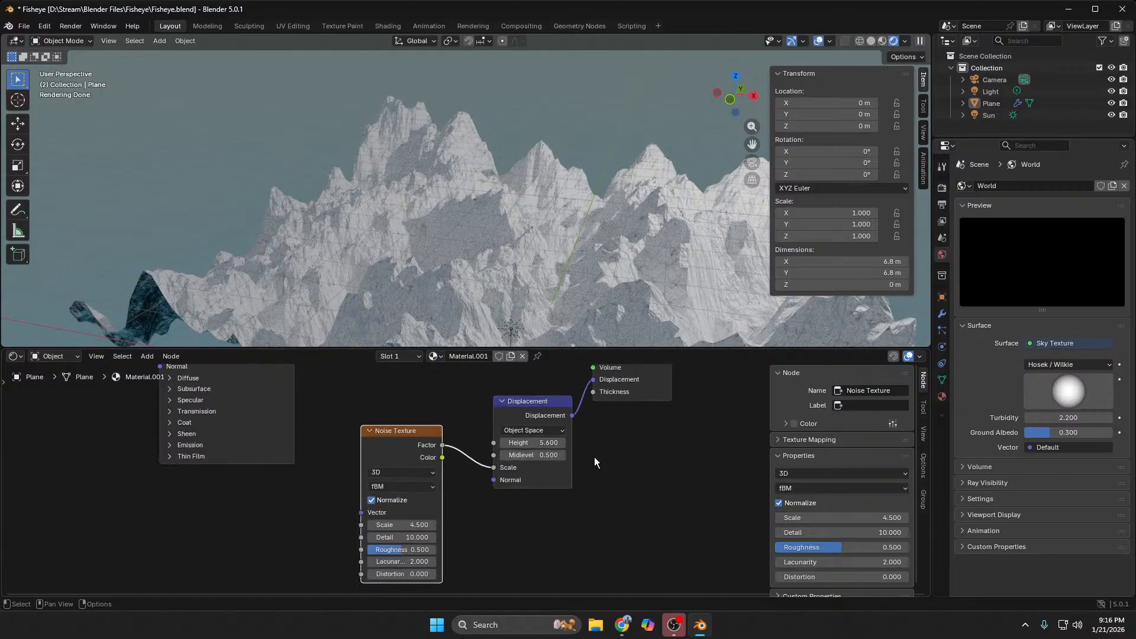
{"action": "scroll", "coordinate": [595, 459], "scroll_direction": "down", "scroll_amount": 1}
{"action": "middle_click_drag", "start_coordinate": [523, 253], "coordinate": [463, 251]}
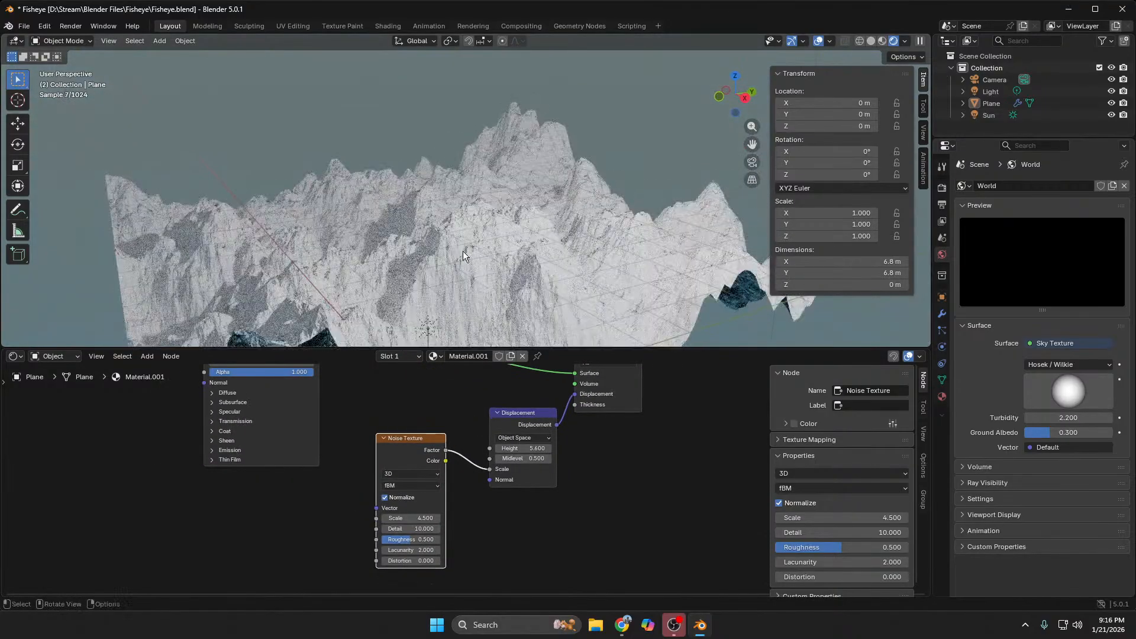
{"action": "key", "text": "KP_0"}
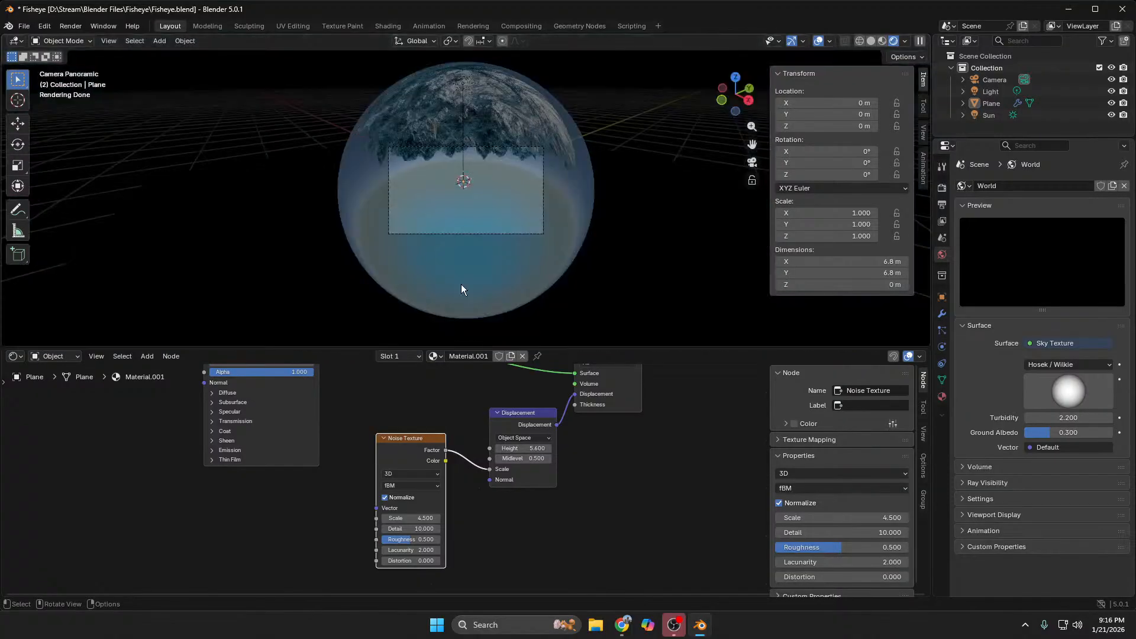
{"action": "middle_click_drag", "start_coordinate": [452, 290], "coordinate": [591, 415]}
Step: Switch to the YouTube landscape tutorial in Chrome, watch the section using the Add node up to 3:16, and return to Blender
{"action": "mouse_move", "coordinate": [623, 626]}
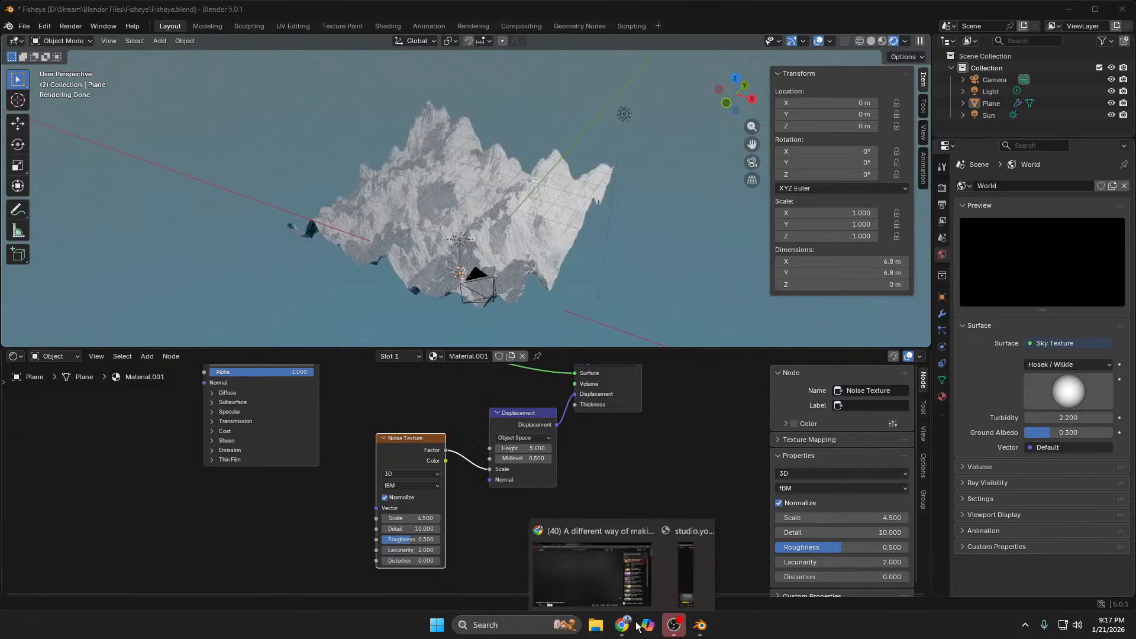
{"action": "left_click", "coordinate": [598, 582]}
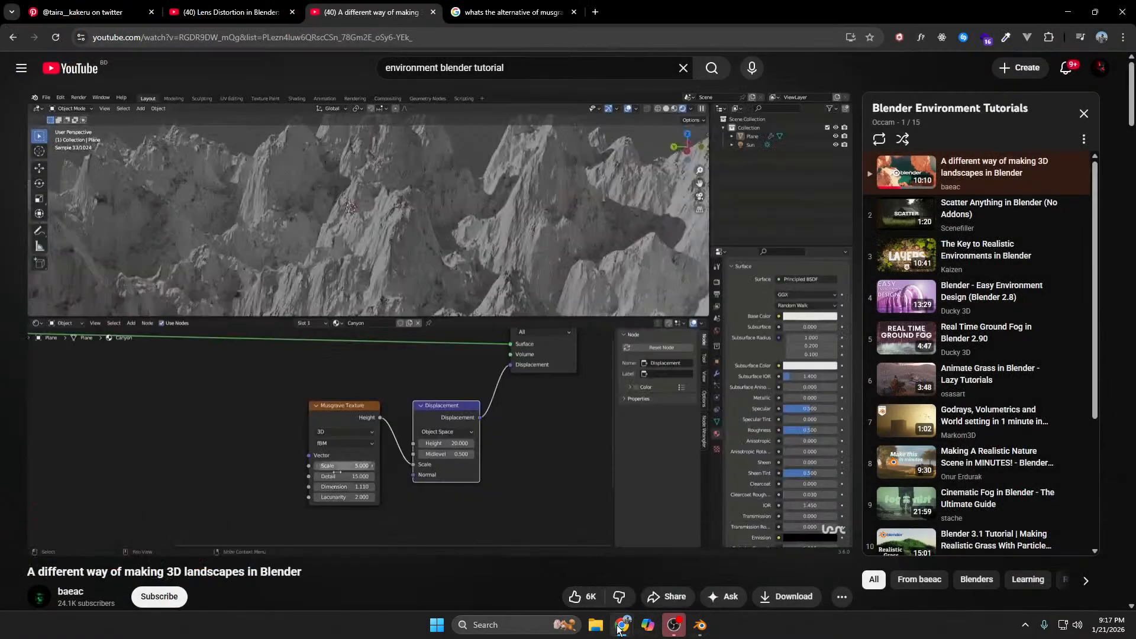
{"action": "mouse_move", "coordinate": [673, 584]}
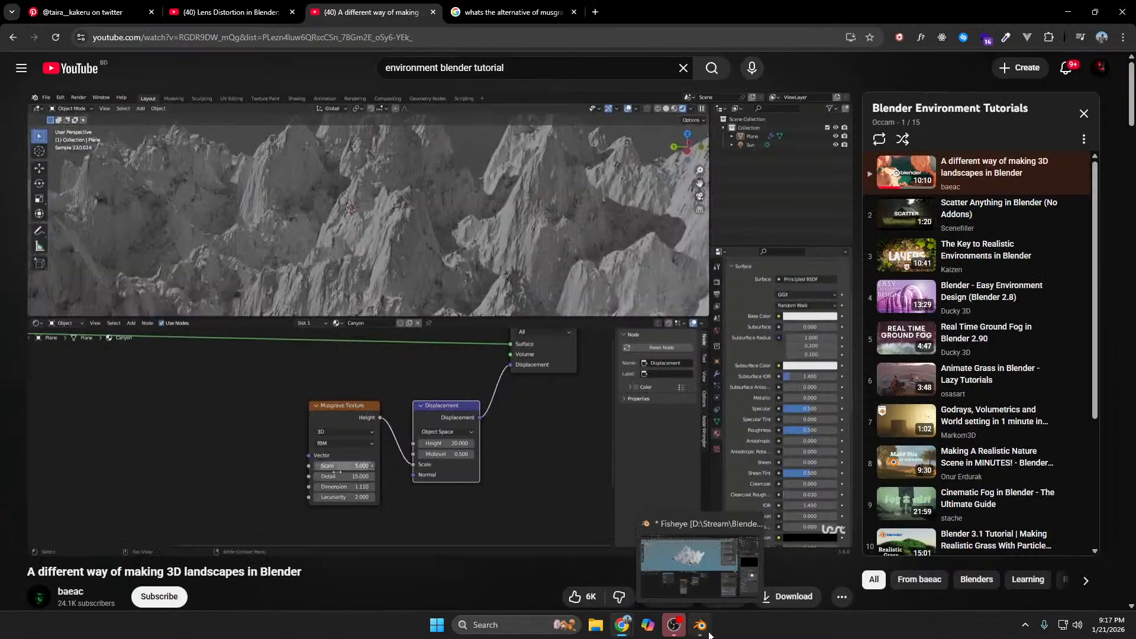
{"action": "left_click", "coordinate": [436, 445]}
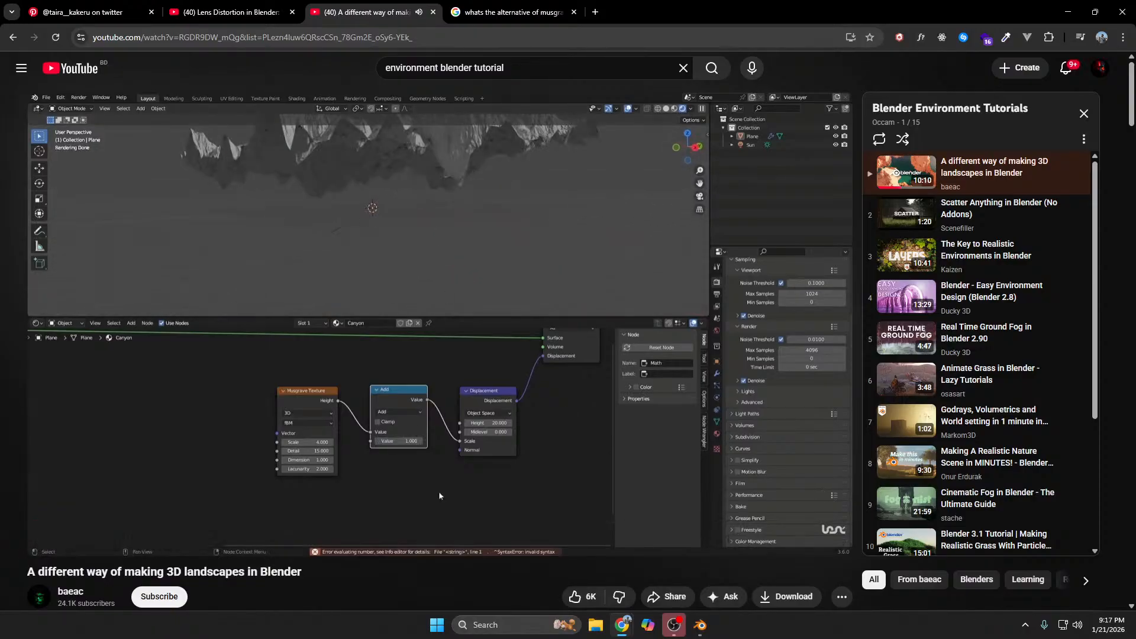
{"action": "left_click", "coordinate": [567, 411]}
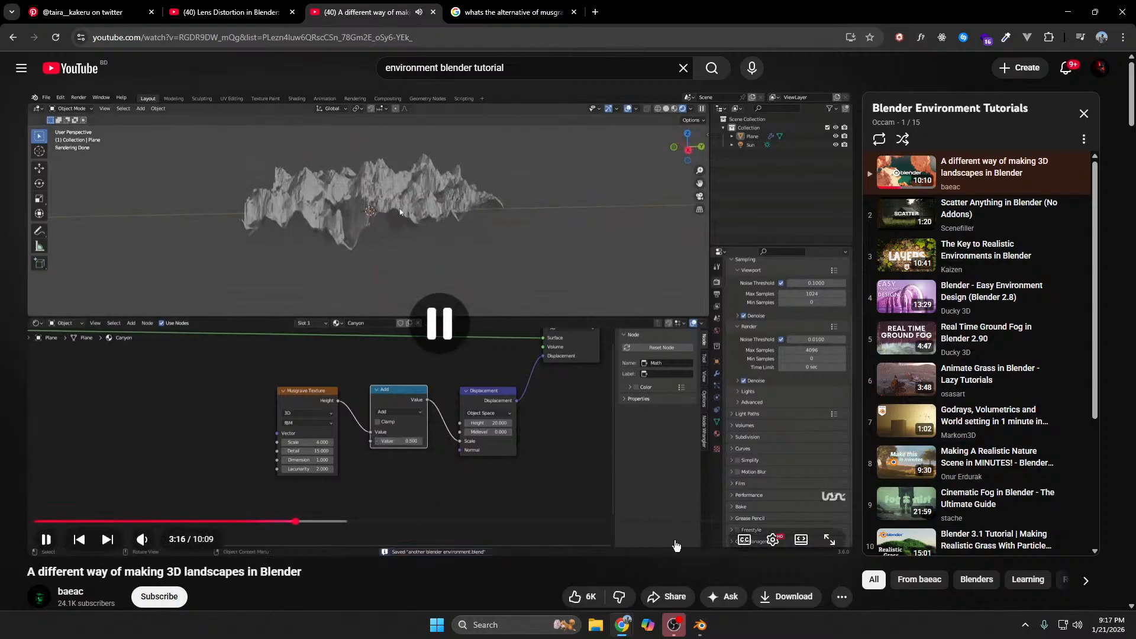
{"action": "key", "text": "alt+Tab"}
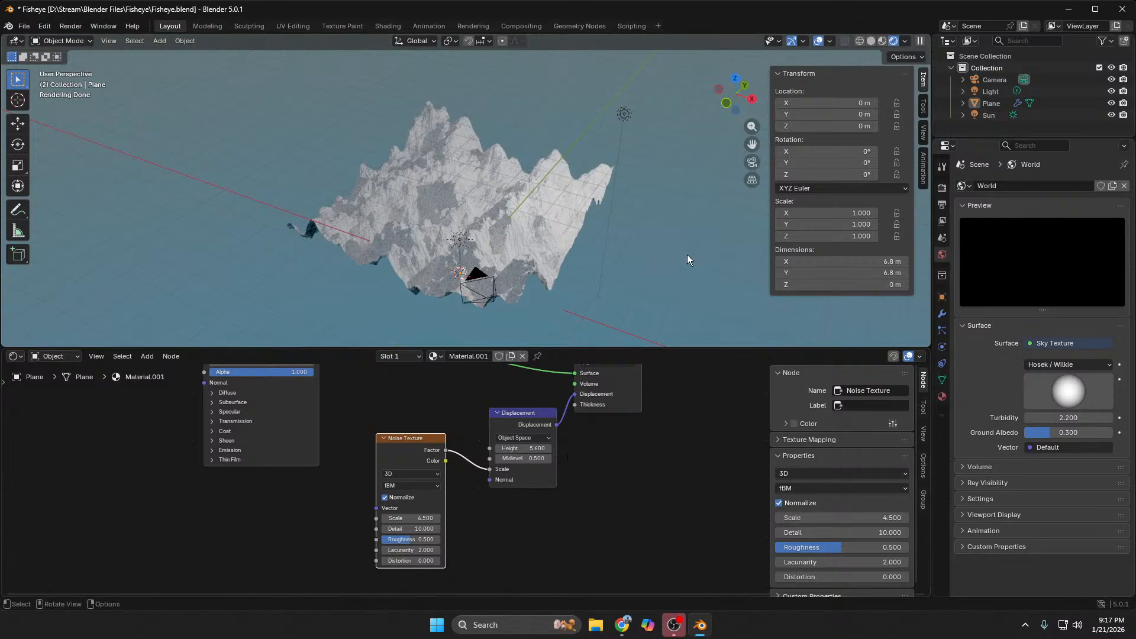
Step: View the terrain from the front, move the Noise Texture node farther from the Displacement node, and search the available nodes for "add"
{"action": "key", "text": "KP_1"}
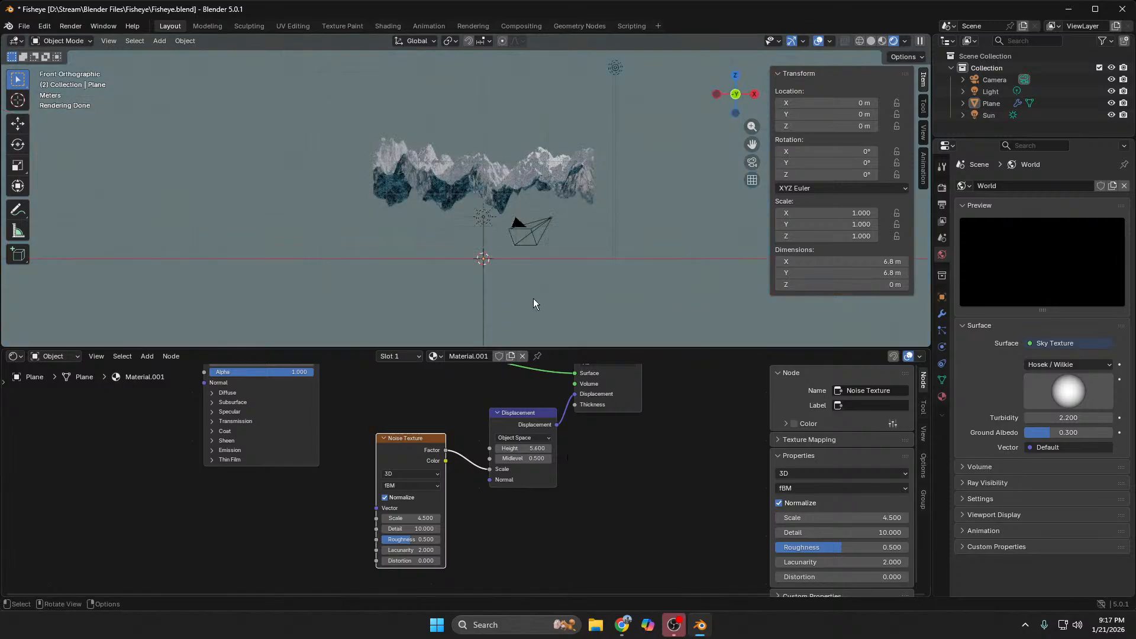
{"action": "left_click_drag", "start_coordinate": [403, 452], "coordinate": [354, 474]}
{"action": "key", "text": "shift+a"}
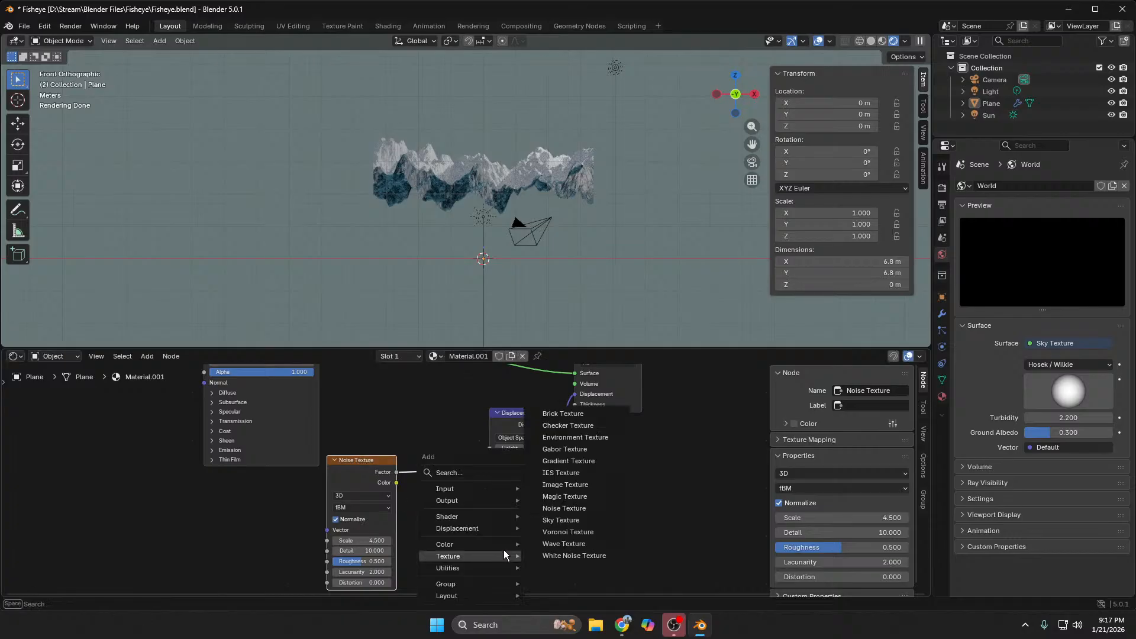
{"action": "type", "text": "add"}
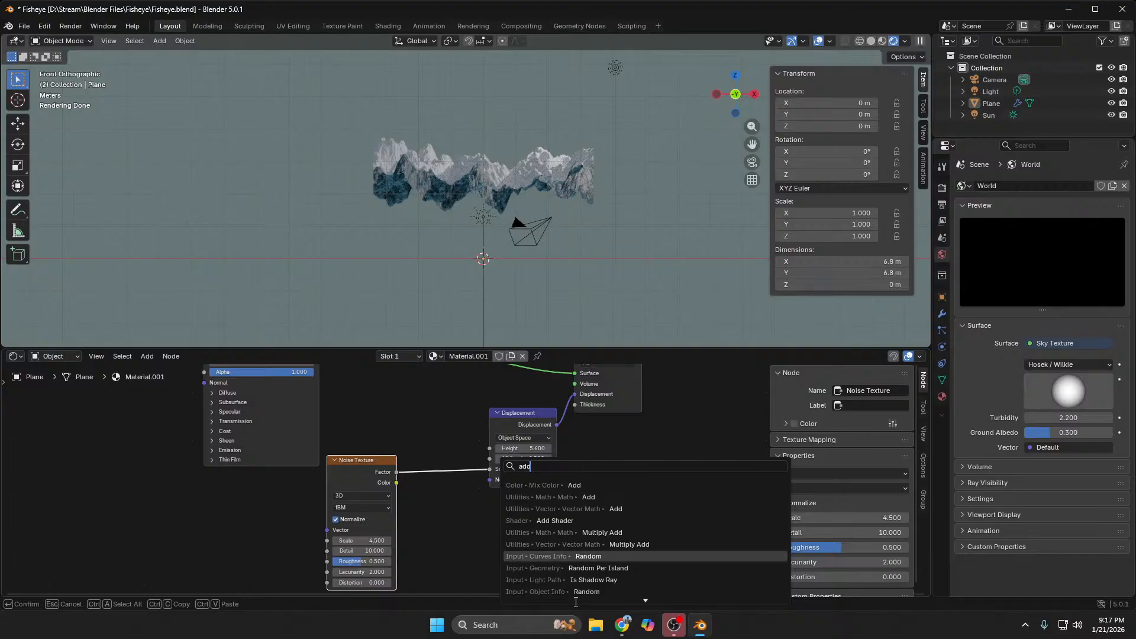
Step: Check the Add node and its Clamp option in the Chrome tutorial, and return to Blender
{"action": "mouse_move", "coordinate": [622, 625]}
{"action": "left_click", "coordinate": [567, 577]}
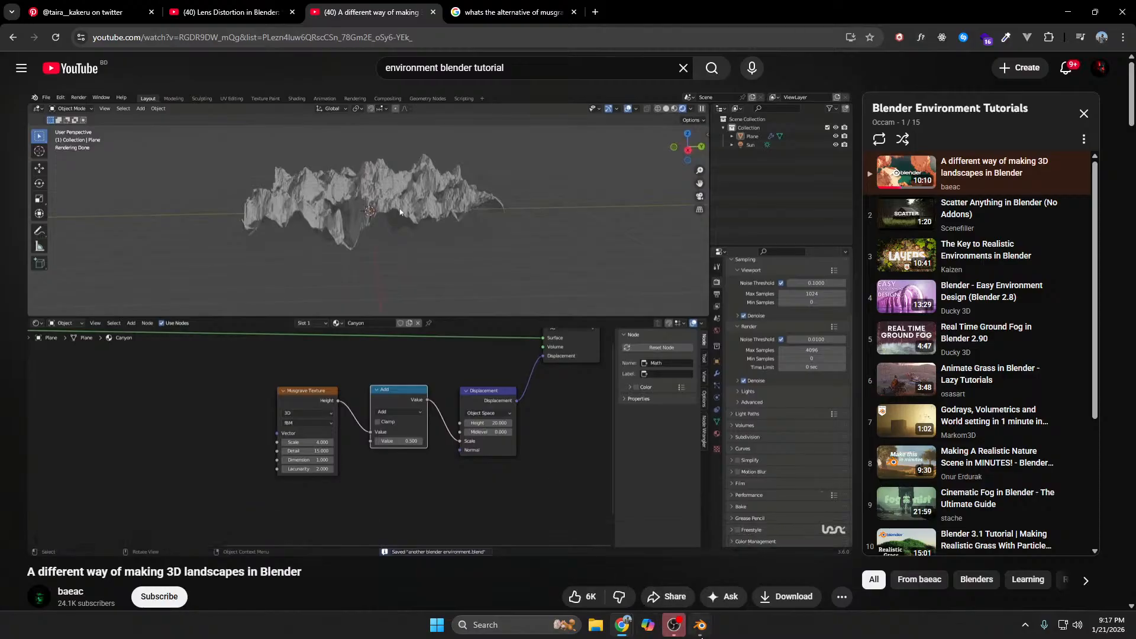
{"action": "mouse_move", "coordinate": [700, 625]}
{"action": "left_click", "coordinate": [690, 560]}
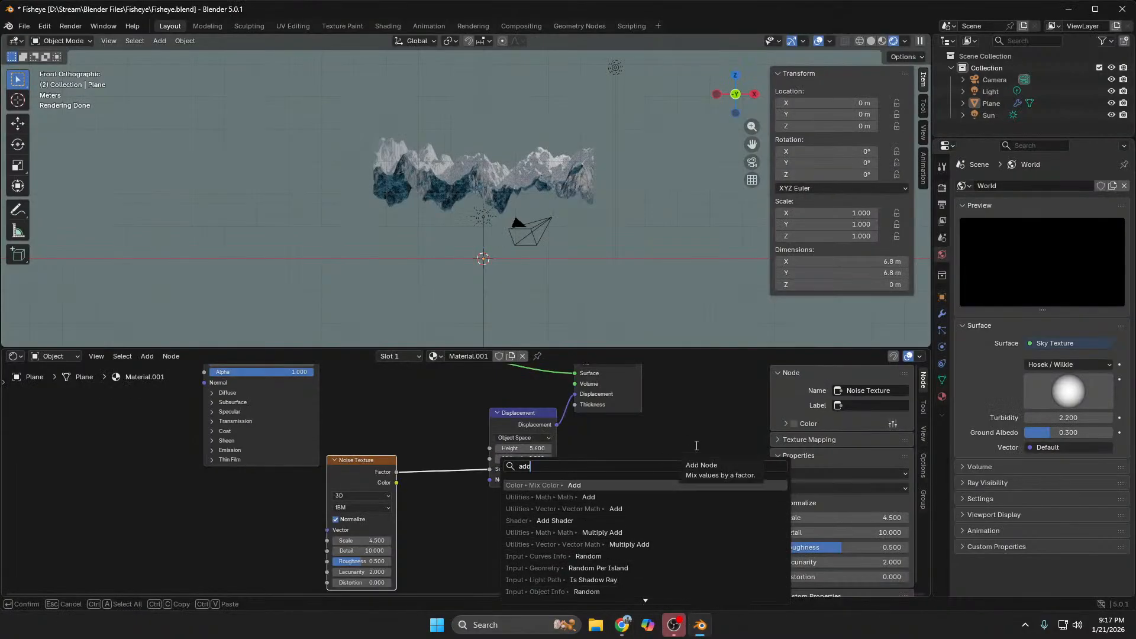
Step: Insert a Clamp node between the Noise Texture's Factor and the Displacement node's Scale
{"action": "type", "text": "cla"}
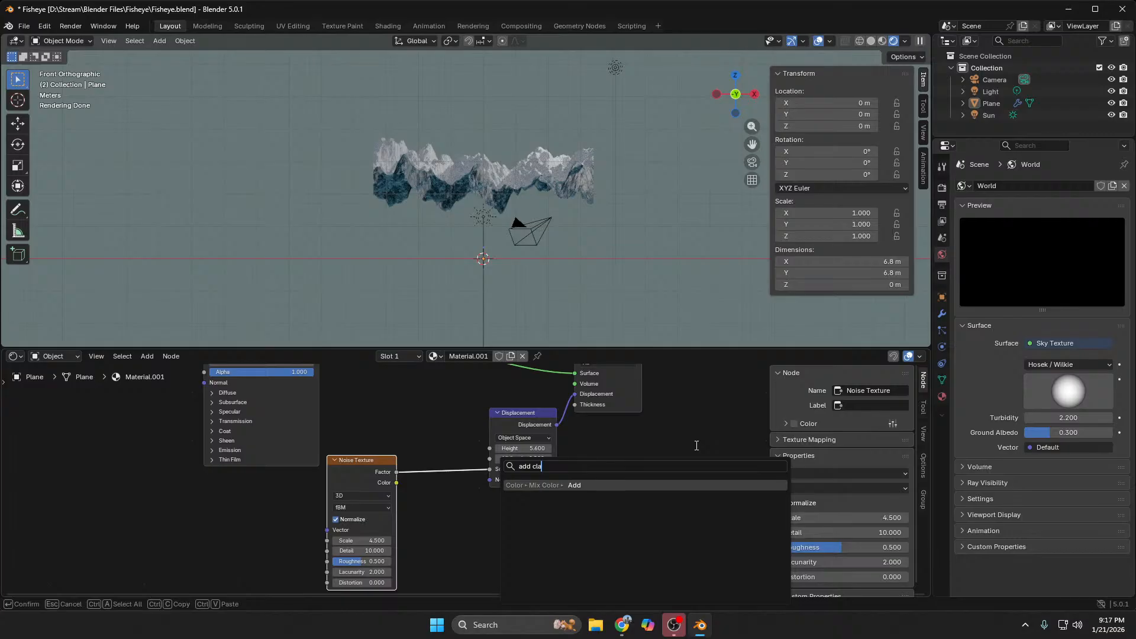
{"action": "key", "text": "BackSpace"}
{"action": "key", "text": "BackSpace"}
{"action": "key", "text": "BackSpace"}
{"action": "key", "text": "BackSpace"}
{"action": "key", "text": "BackSpace"}
{"action": "key", "text": "BackSpace"}
{"action": "key", "text": "BackSpace"}
{"action": "type", "text": "cla"}
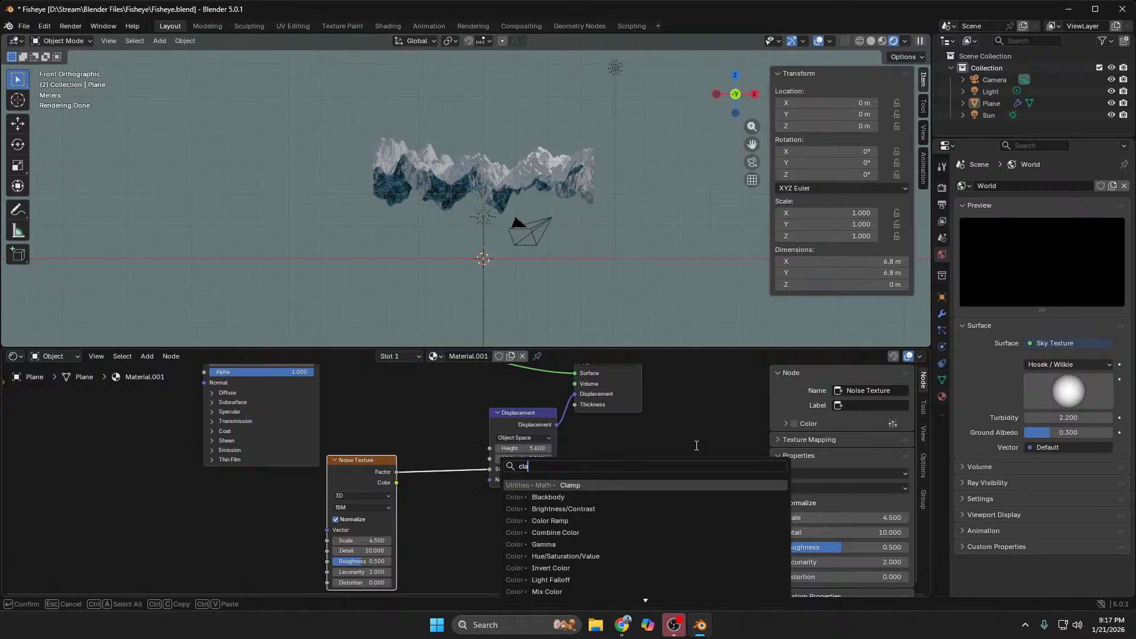
{"action": "key", "text": "Return"}
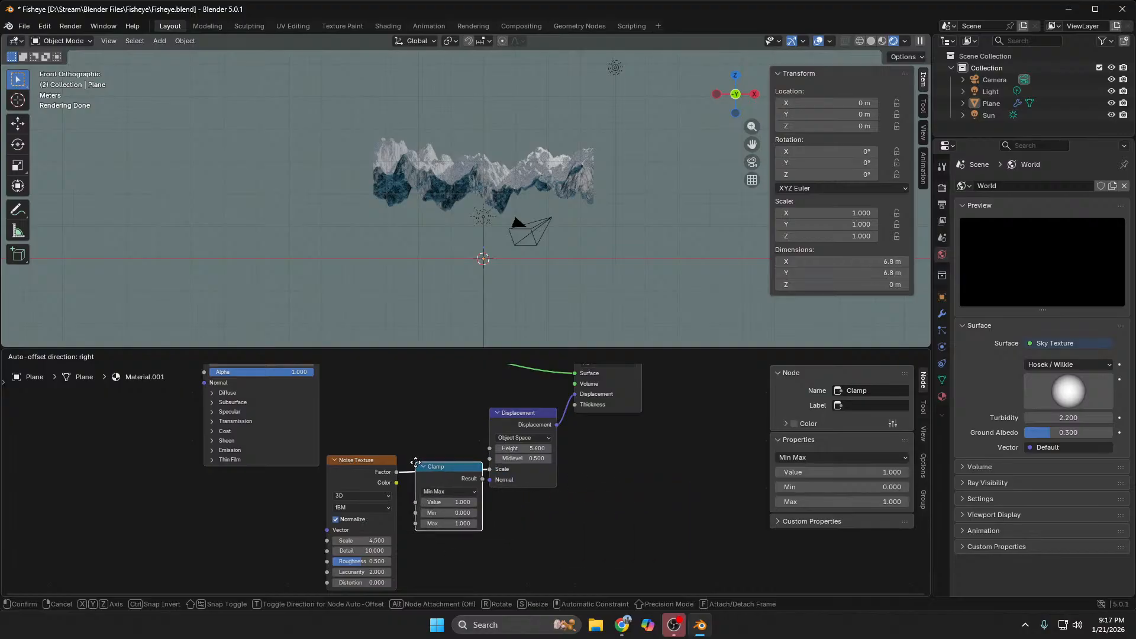
{"action": "left_click", "coordinate": [418, 460]}
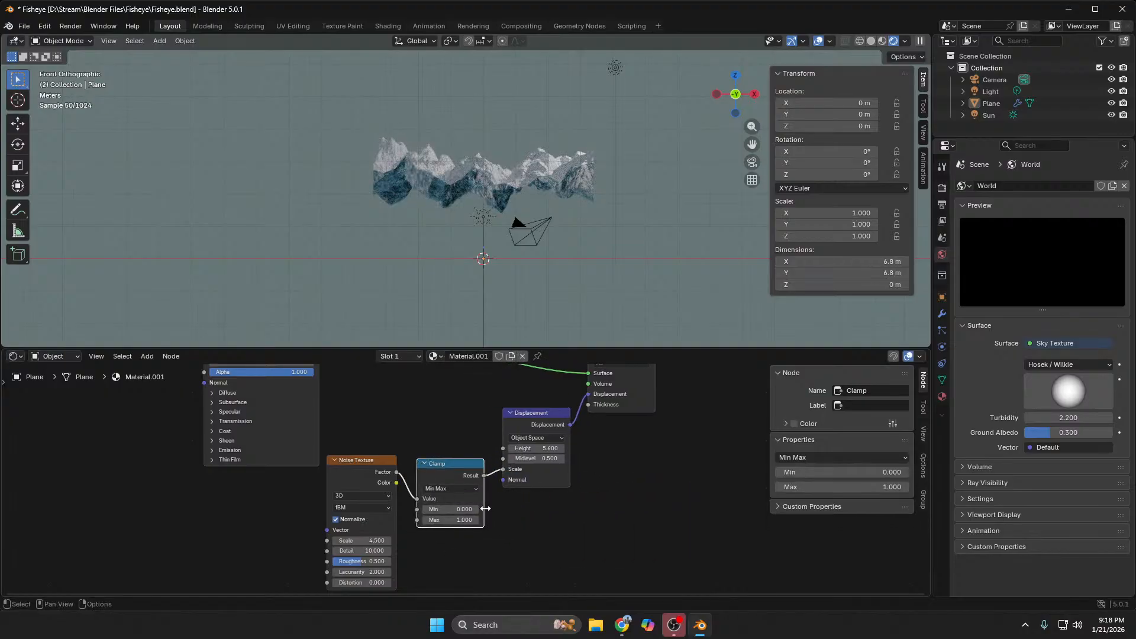
Step: Set the Clamp node's Min to 0.4 and inspect the flattened terrain base up close
{"action": "left_click_drag", "start_coordinate": [463, 510], "coordinate": [432, 510]}
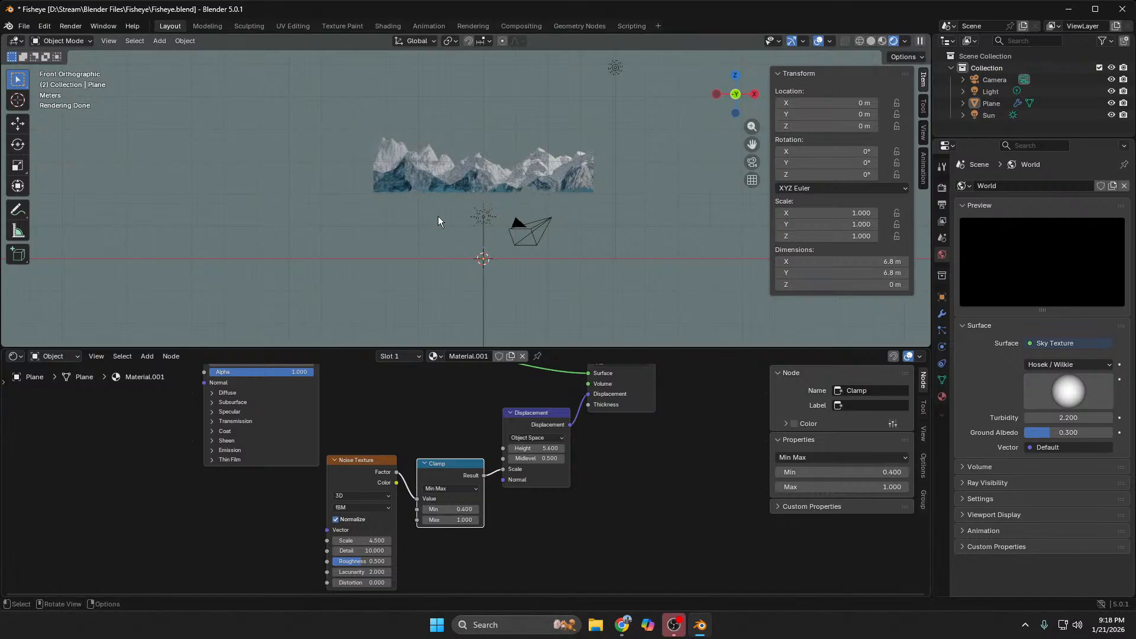
{"action": "middle_click_drag", "start_coordinate": [438, 215], "coordinate": [604, 236]}
{"action": "scroll", "coordinate": [492, 294], "scroll_direction": "up", "scroll_amount": 5}
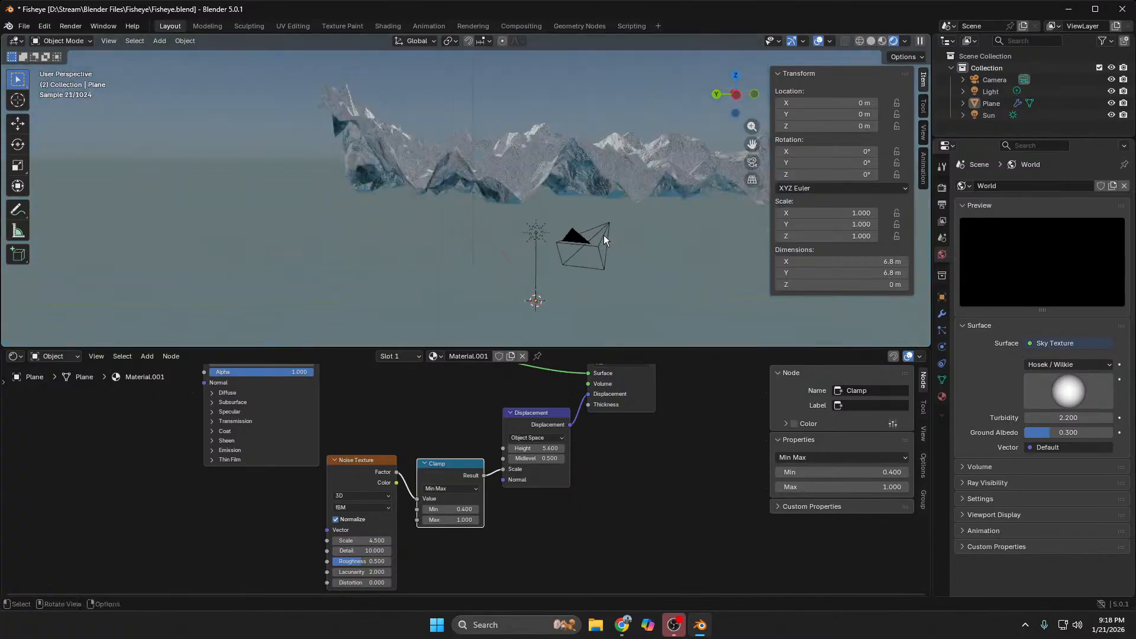
Step: Try a Displacement Height of 6.9, inspect the valleys from above, and set the Height to 6
{"action": "left_click_drag", "start_coordinate": [548, 448], "coordinate": [571, 448]}
{"action": "middle_click_drag", "start_coordinate": [516, 264], "coordinate": [566, 255]}
{"action": "scroll", "coordinate": [567, 254], "scroll_direction": "up", "scroll_amount": 2}
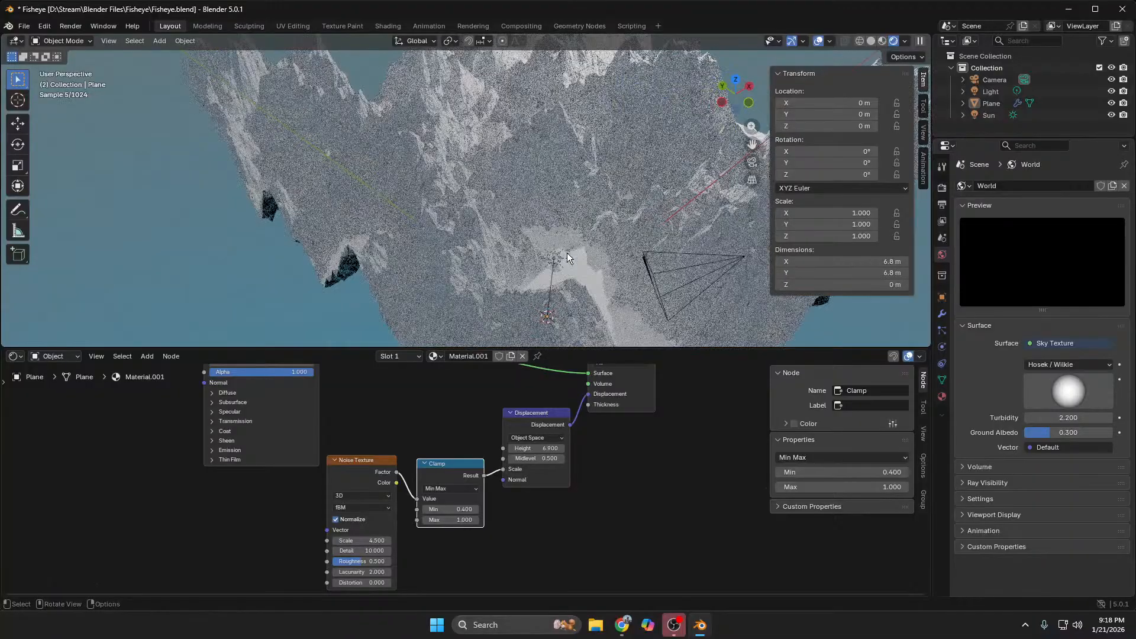
{"action": "mouse_move", "coordinate": [537, 448]}
{"action": "left_mouse_down"}
{"action": "mouse_move", "coordinate": [524, 448]}
{"action": "mouse_move", "coordinate": [559, 448]}
{"action": "mouse_move", "coordinate": [549, 449]}
{"action": "left_mouse_up"}
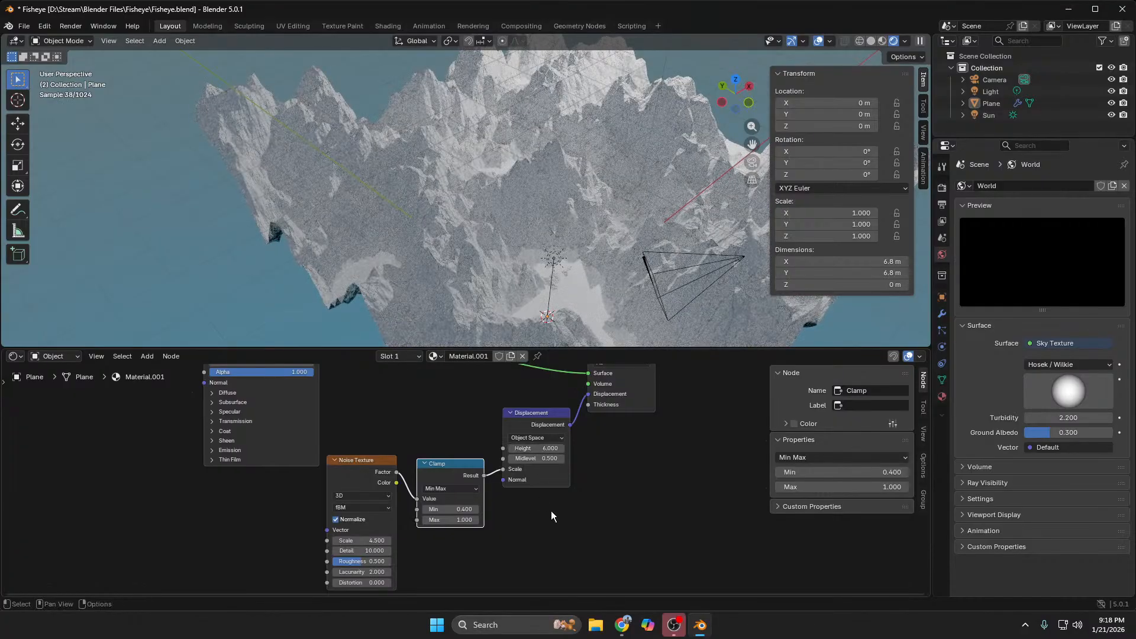
Step: Review the tutorial's Musgrave, Add and Displacement node chain in Chrome and return to Blender
{"action": "mouse_move", "coordinate": [622, 619]}
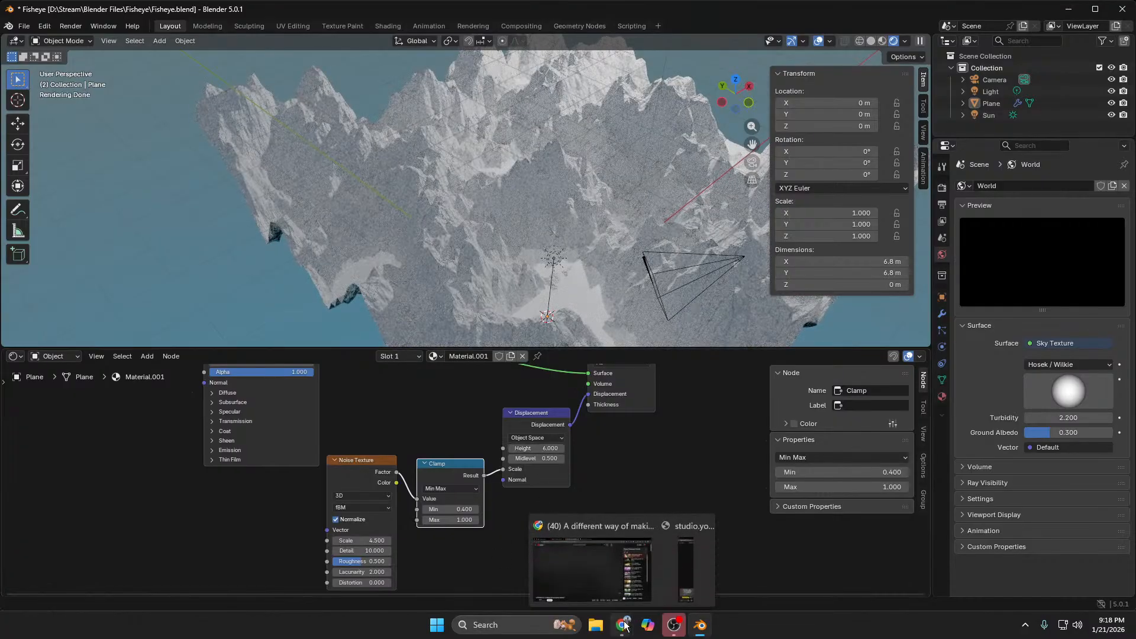
{"action": "left_click", "coordinate": [616, 567]}
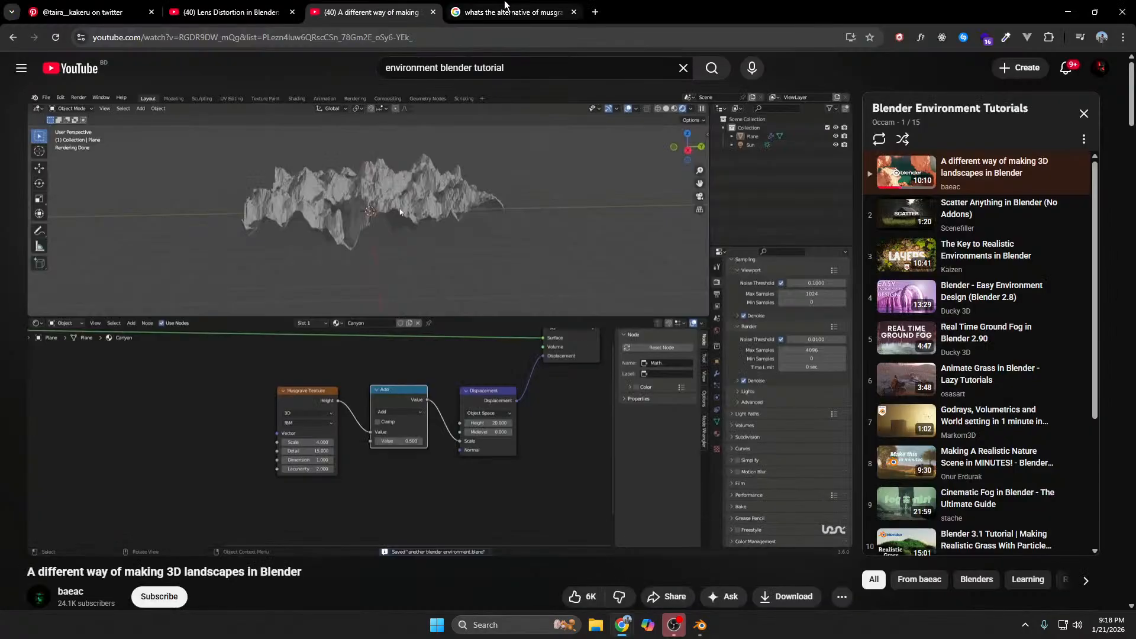
{"action": "mouse_move", "coordinate": [513, 5]}
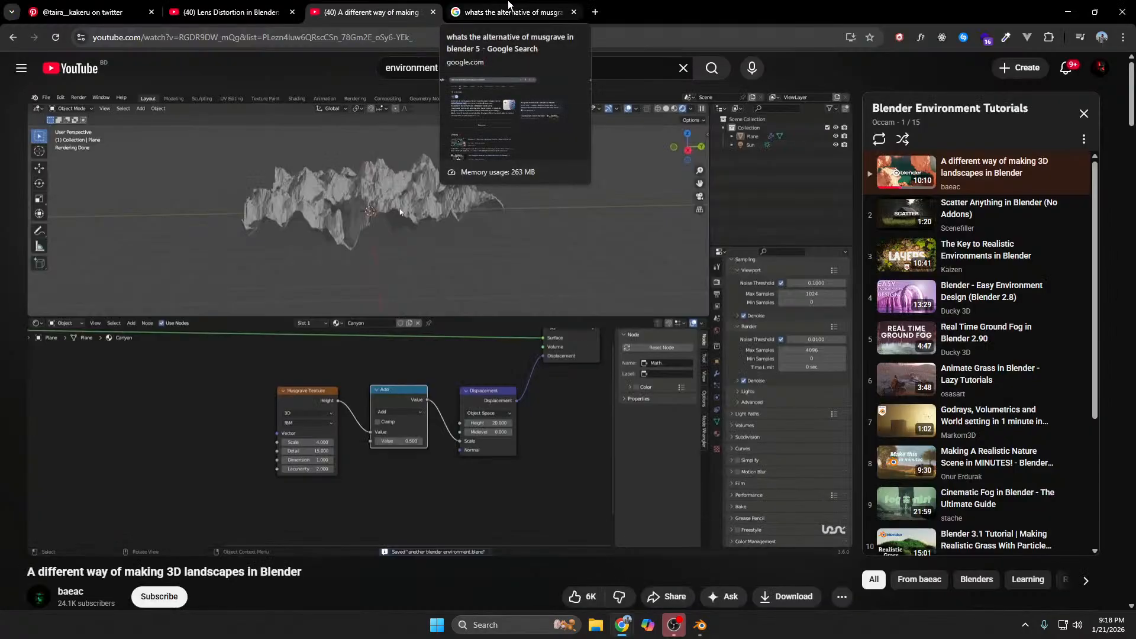
{"action": "left_click", "coordinate": [700, 625]}
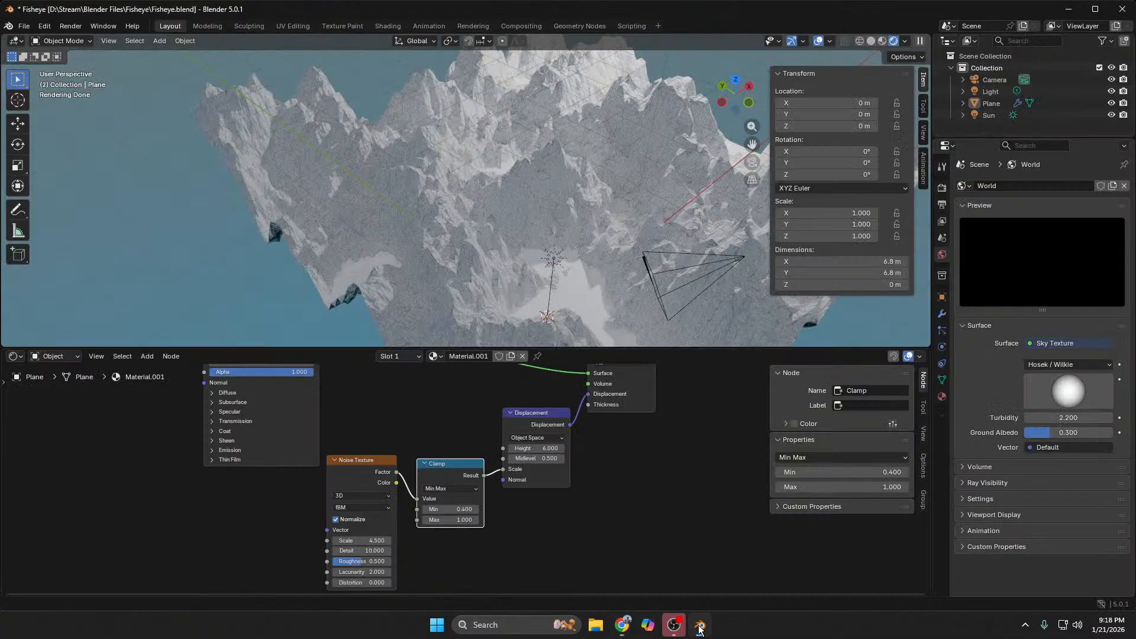
Step: Insert a Mix Color node set to Add between the Noise Texture and Clamp nodes
{"action": "key", "text": "shift+a"}
{"action": "type", "text": "add"}
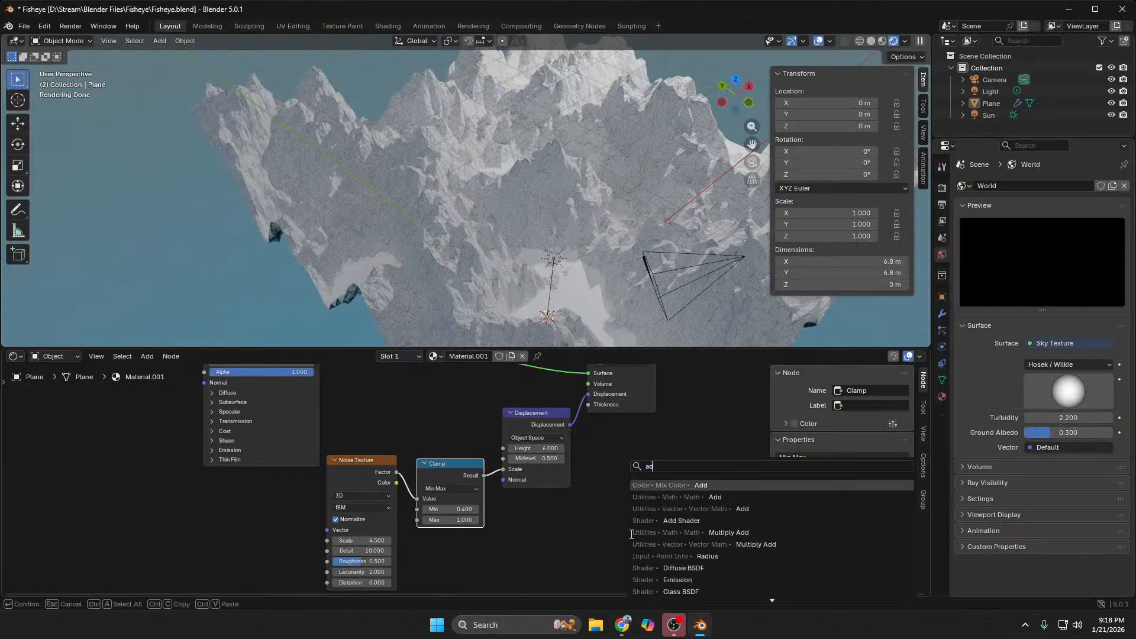
{"action": "left_click", "coordinate": [697, 485]}
{"action": "left_click", "coordinate": [459, 450]}
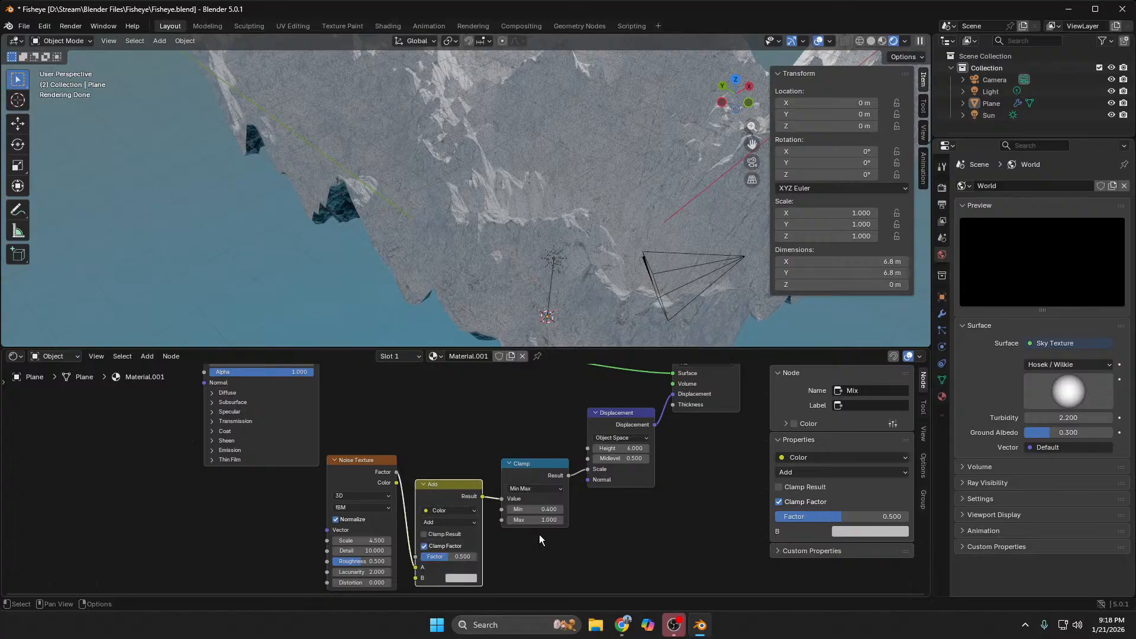
Step: Add a Math node set to Add in an empty area of the node editor
{"action": "scroll", "coordinate": [686, 551], "scroll_direction": "down", "scroll_amount": 1}
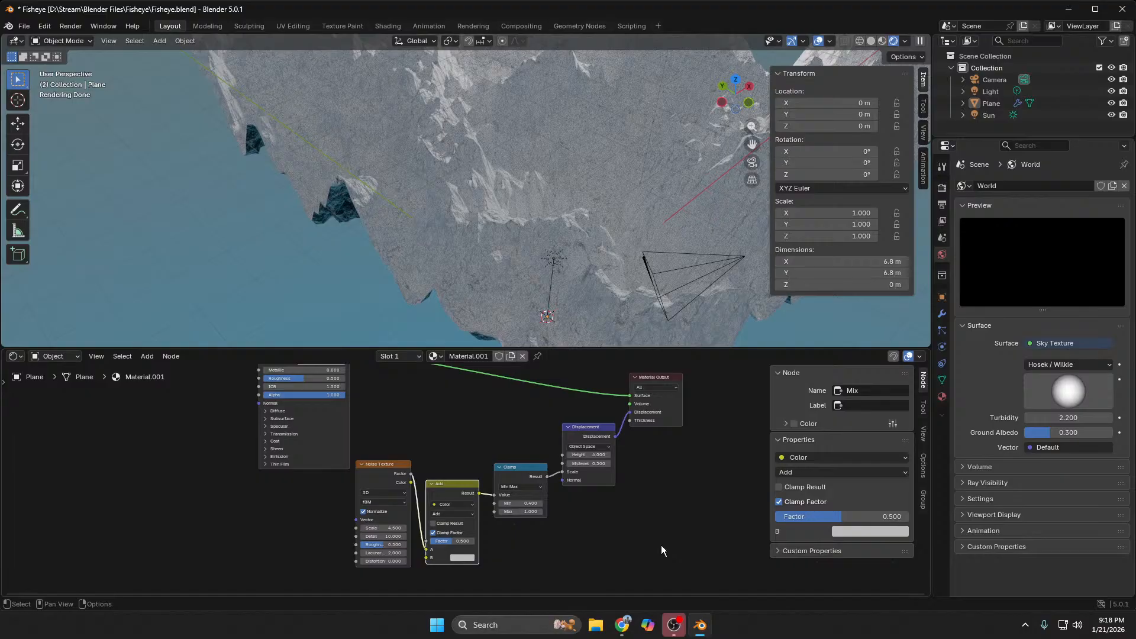
{"action": "key", "text": "shift+a"}
{"action": "type", "text": "add"}
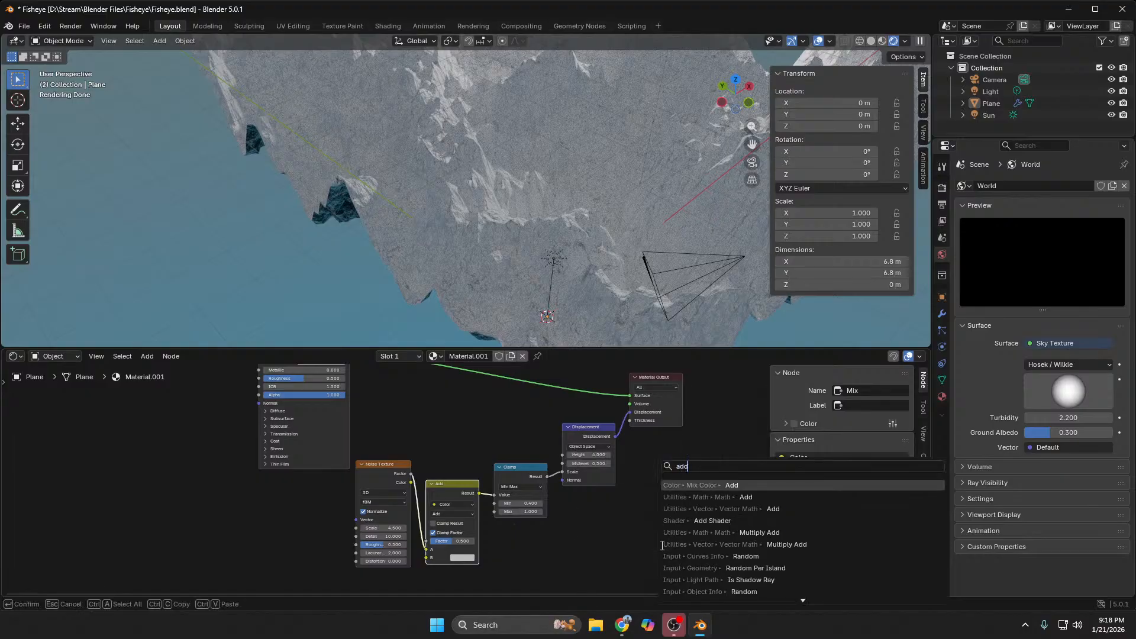
{"action": "key", "text": "Down"}
{"action": "key", "text": "Return"}
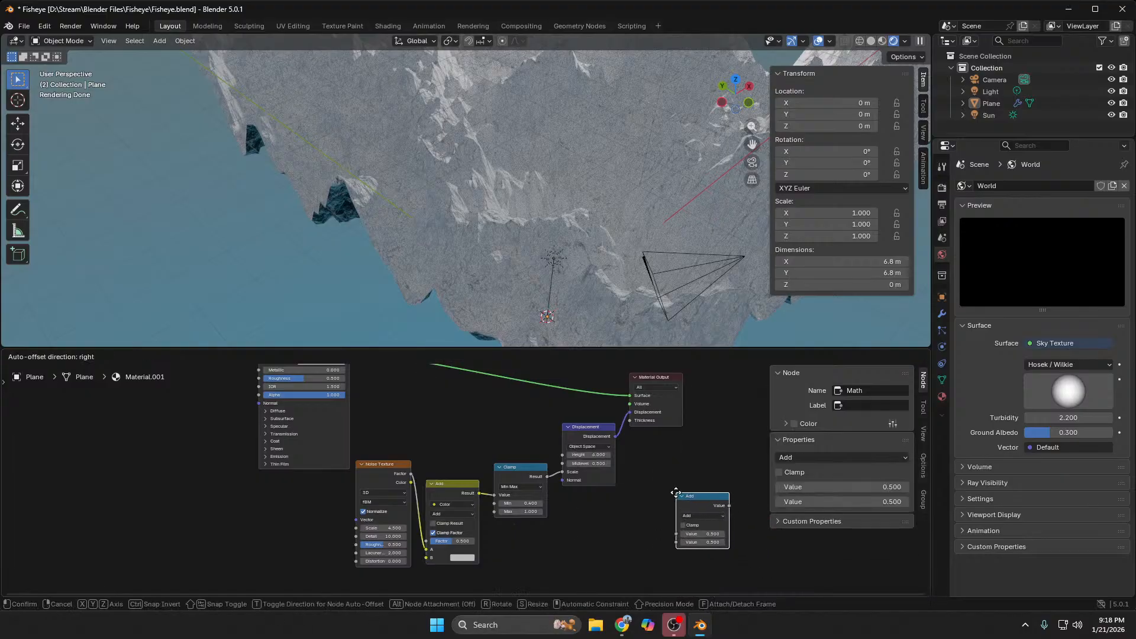
{"action": "left_click", "coordinate": [675, 491]}
Step: Delete the Mix Color Add node and wire the Math Add node between the Noise Texture's Factor and the Clamp's Value
{"action": "left_click", "coordinate": [462, 490]}
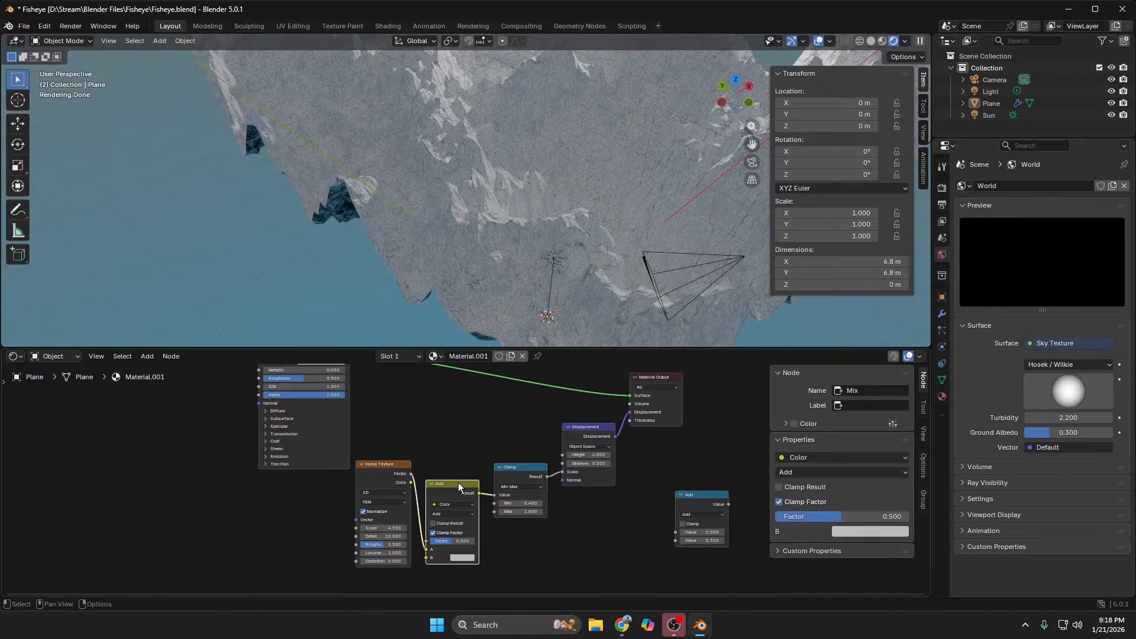
{"action": "key", "text": "x"}
{"action": "left_click_drag", "start_coordinate": [539, 500], "coordinate": [426, 519]}
{"action": "left_click", "coordinate": [475, 489]}
{"action": "left_click_drag", "start_coordinate": [479, 489], "coordinate": [495, 495]}
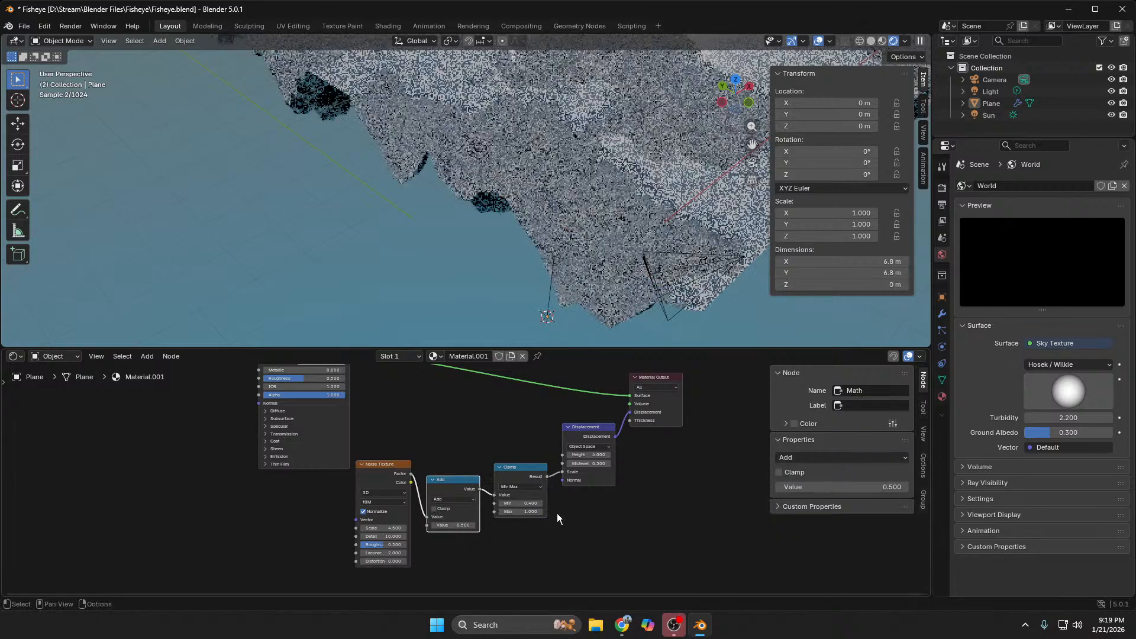
Step: Set the Math Add node's Value to -0.1 and inspect the terrain from the side
{"action": "middle_click_drag", "start_coordinate": [485, 136], "coordinate": [558, 116]}
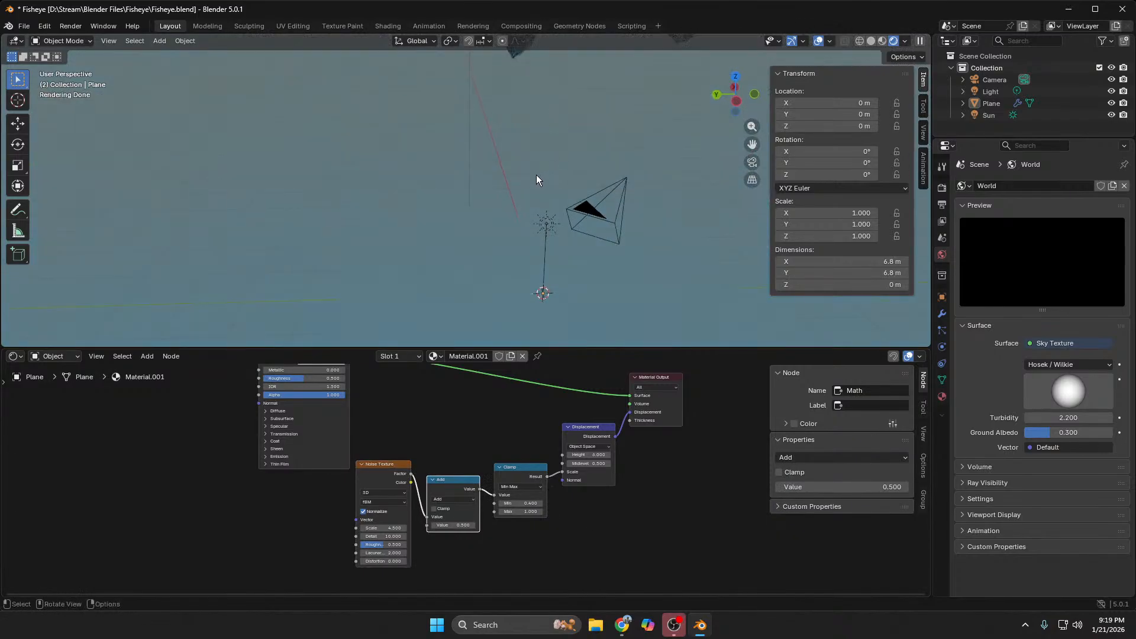
{"action": "scroll", "coordinate": [537, 175], "scroll_direction": "down", "scroll_amount": 3}
{"action": "mouse_move", "coordinate": [459, 525]}
{"action": "left_mouse_down"}
{"action": "mouse_move", "coordinate": [497, 525]}
{"action": "mouse_move", "coordinate": [420, 525]}
{"action": "mouse_move", "coordinate": [453, 525]}
{"action": "left_mouse_up"}
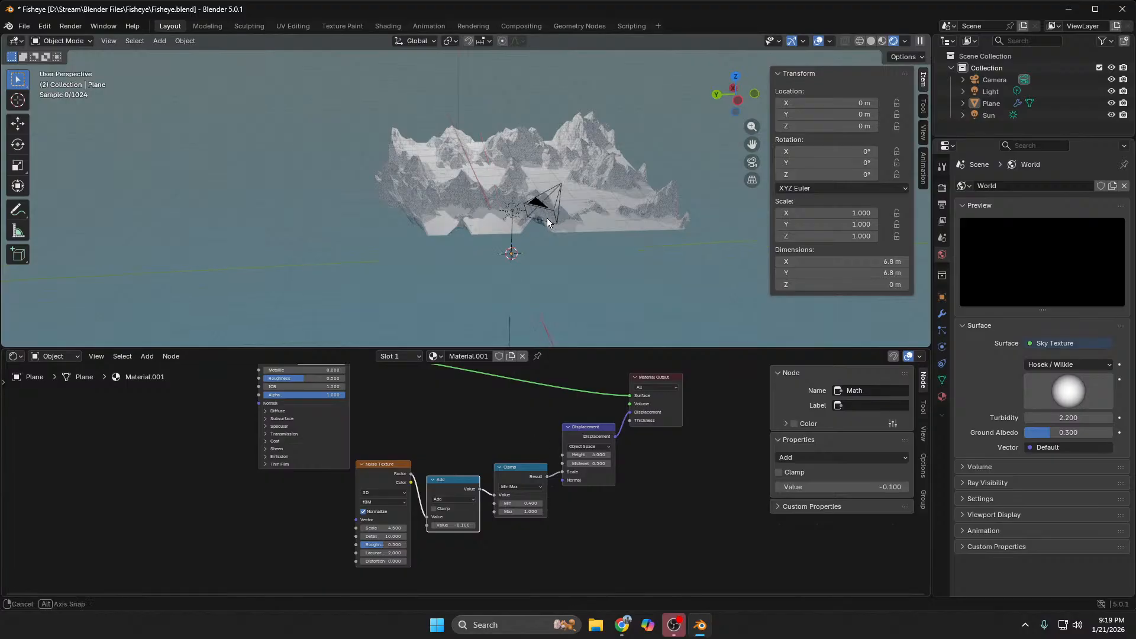
{"action": "mouse_move", "coordinate": [547, 218]}
{"action": "middle_mouse_down"}
{"action": "mouse_move", "coordinate": [572, 207]}
{"action": "mouse_move", "coordinate": [527, 226]}
{"action": "middle_mouse_up"}
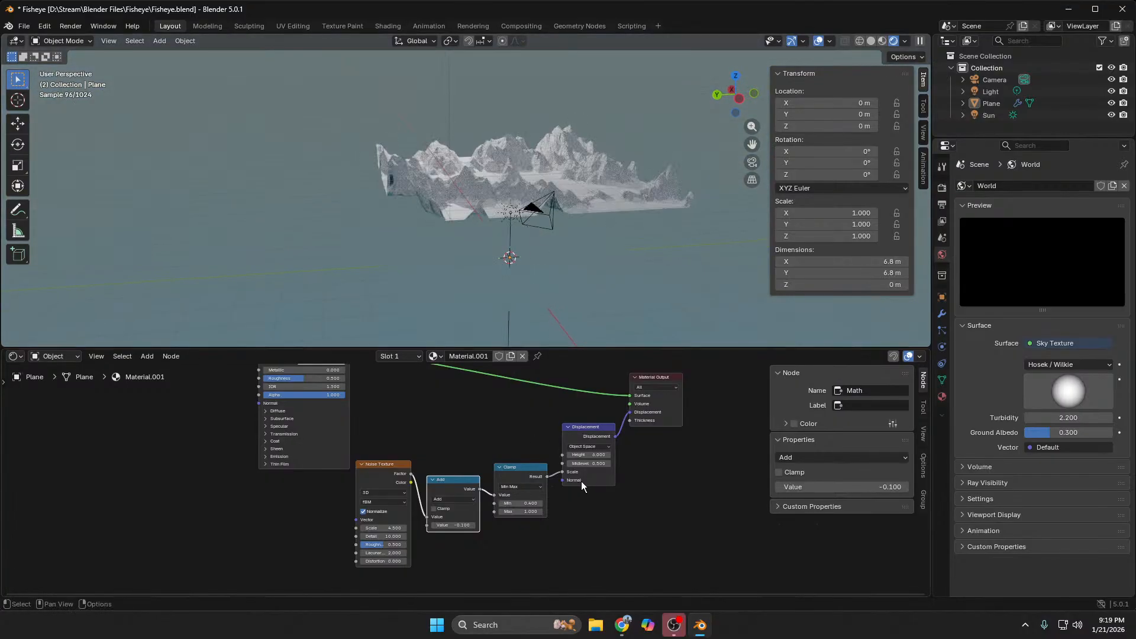
Step: Set the Displacement node's Height to 8.8 and inspect the peaks and valley floor from several angles
{"action": "left_click_drag", "start_coordinate": [586, 454], "coordinate": [621, 455]}
{"action": "middle_click_drag", "start_coordinate": [460, 130], "coordinate": [377, 191]}
{"action": "scroll", "coordinate": [455, 197], "scroll_direction": "up", "scroll_amount": 3}
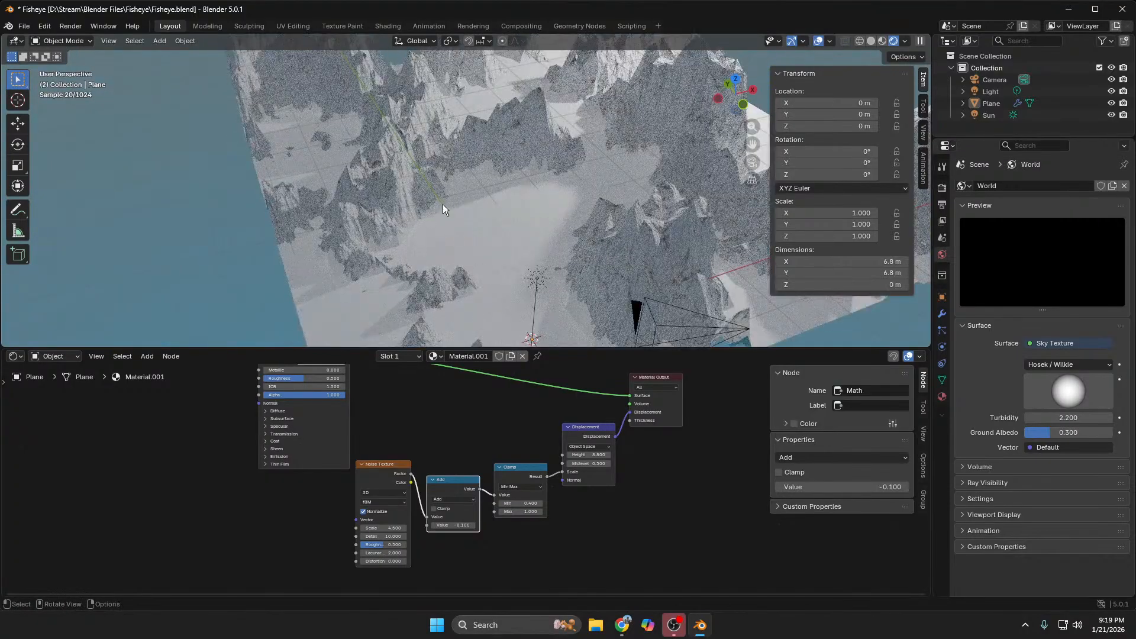
{"action": "middle_click_drag", "start_coordinate": [443, 204], "coordinate": [485, 161]}
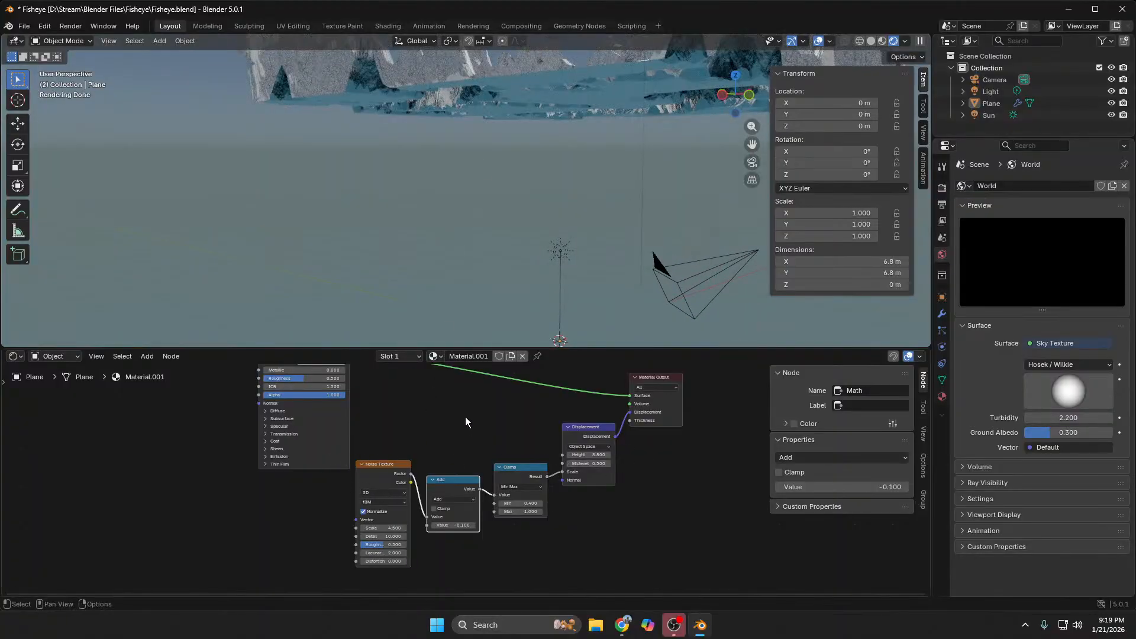
{"action": "middle_click_drag", "start_coordinate": [518, 251], "coordinate": [521, 285]}
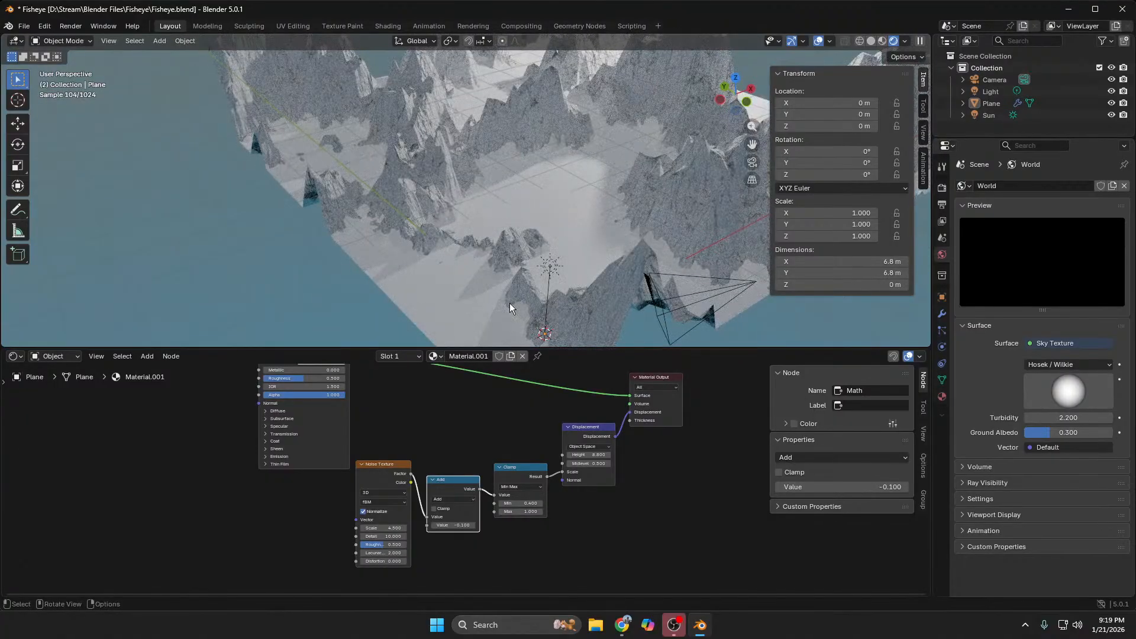
Step: Select the plane and bring up its material's surface displacement settings
{"action": "left_click", "coordinate": [544, 251]}
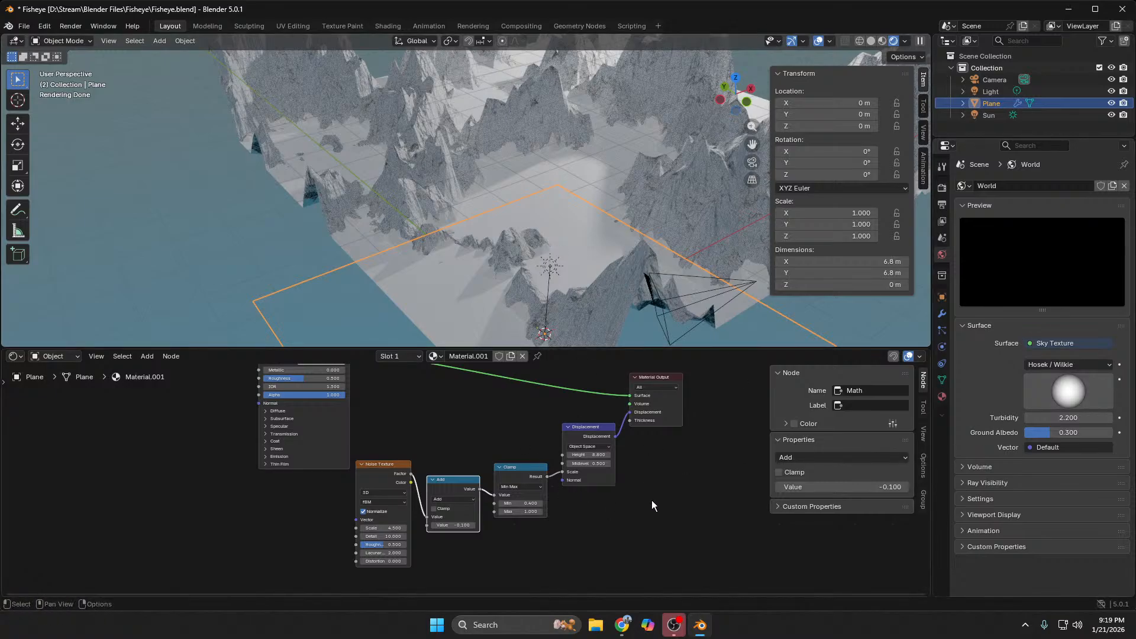
{"action": "left_click", "coordinate": [942, 397]}
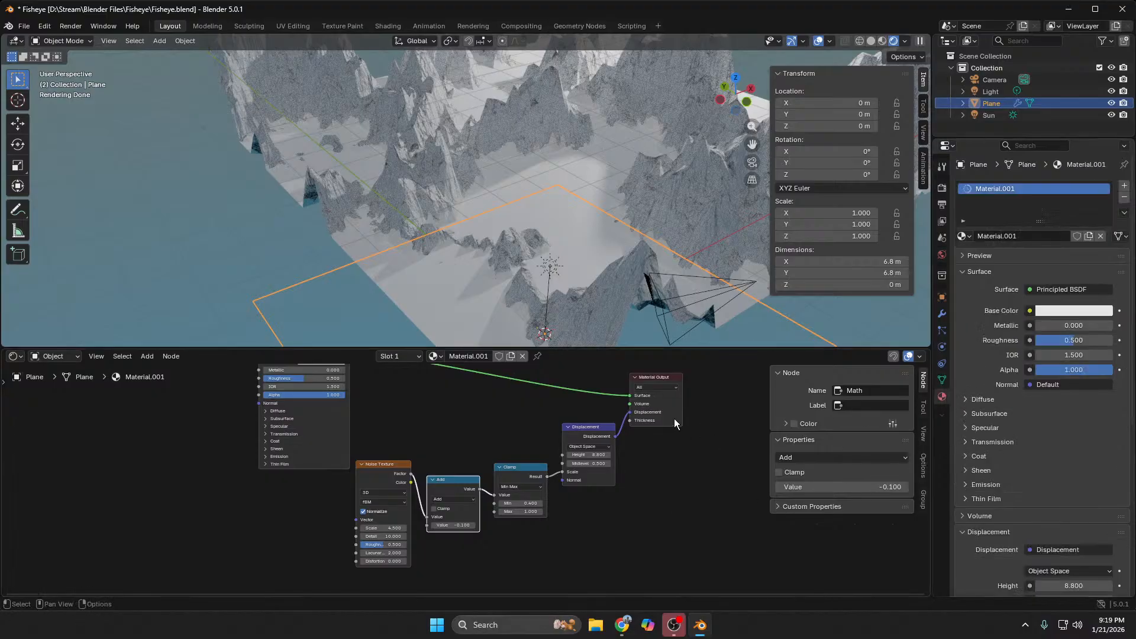
{"action": "scroll", "coordinate": [1045, 480], "scroll_direction": "down", "scroll_amount": 2}
{"action": "scroll", "coordinate": [1045, 495], "scroll_direction": "down", "scroll_amount": 6}
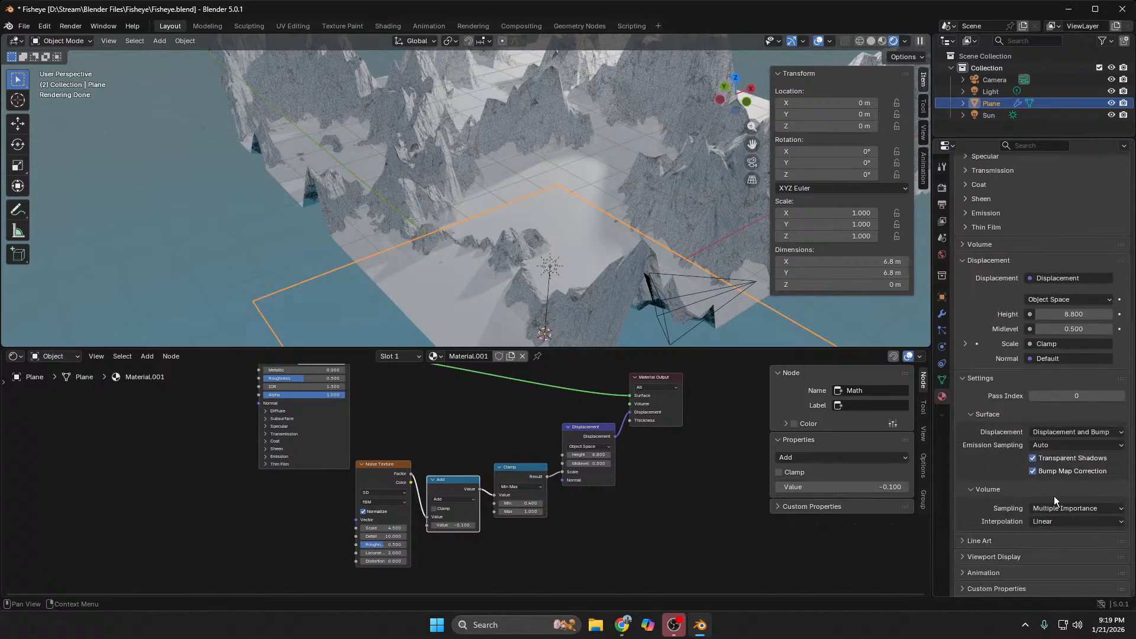
Step: Try Bump Only and Displacement Only as the material's displacement method
{"action": "left_click", "coordinate": [1105, 431]}
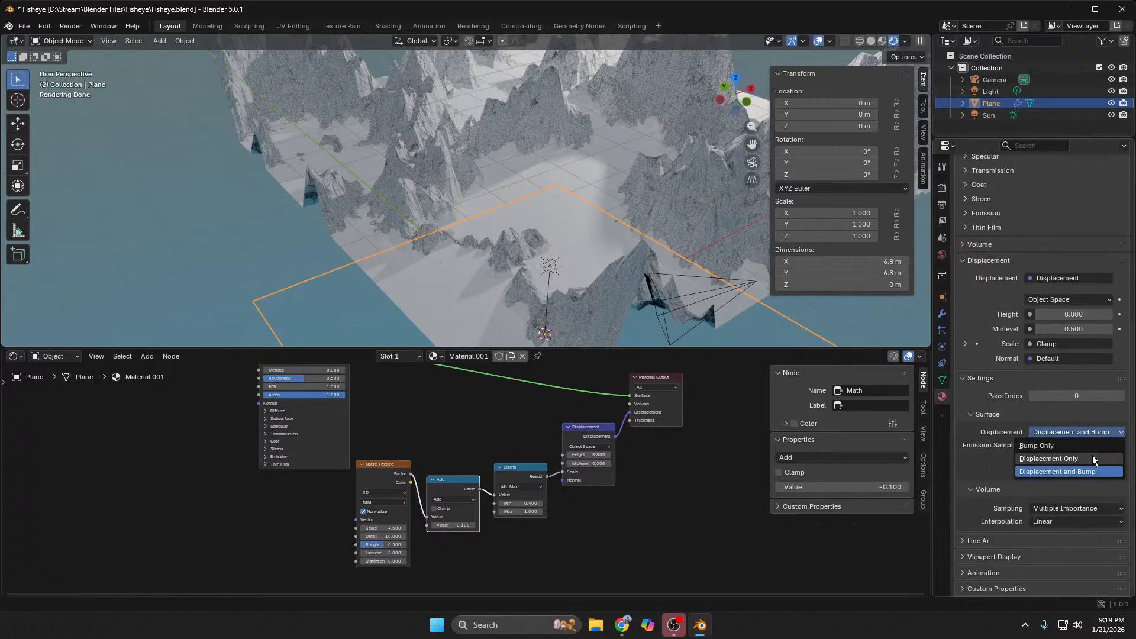
{"action": "left_click", "coordinate": [1089, 446]}
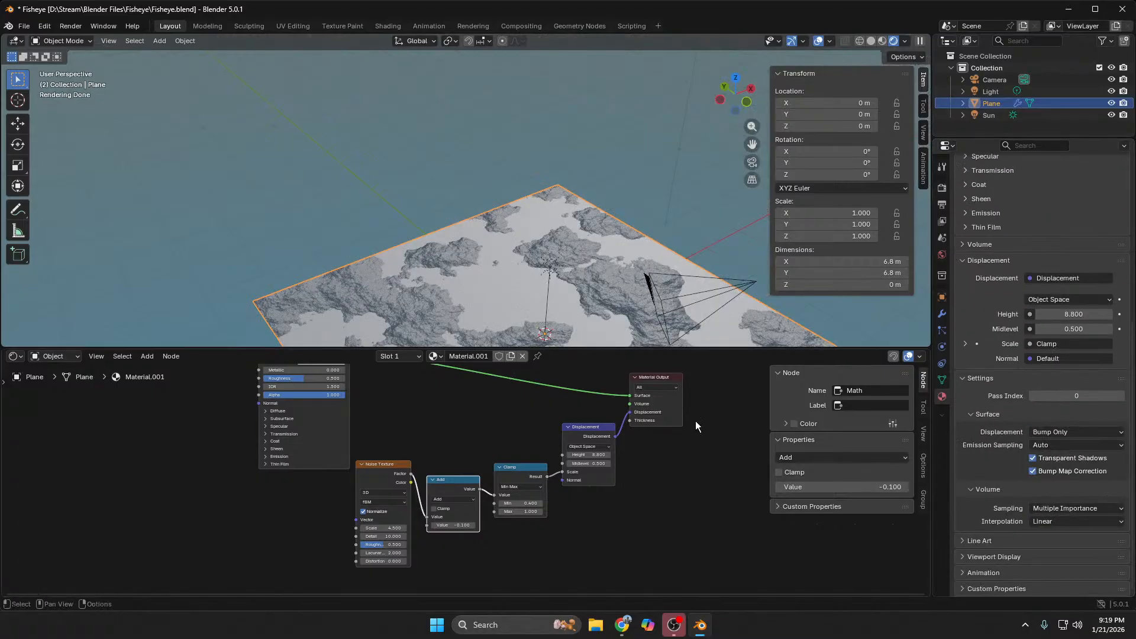
{"action": "left_click", "coordinate": [1088, 435]}
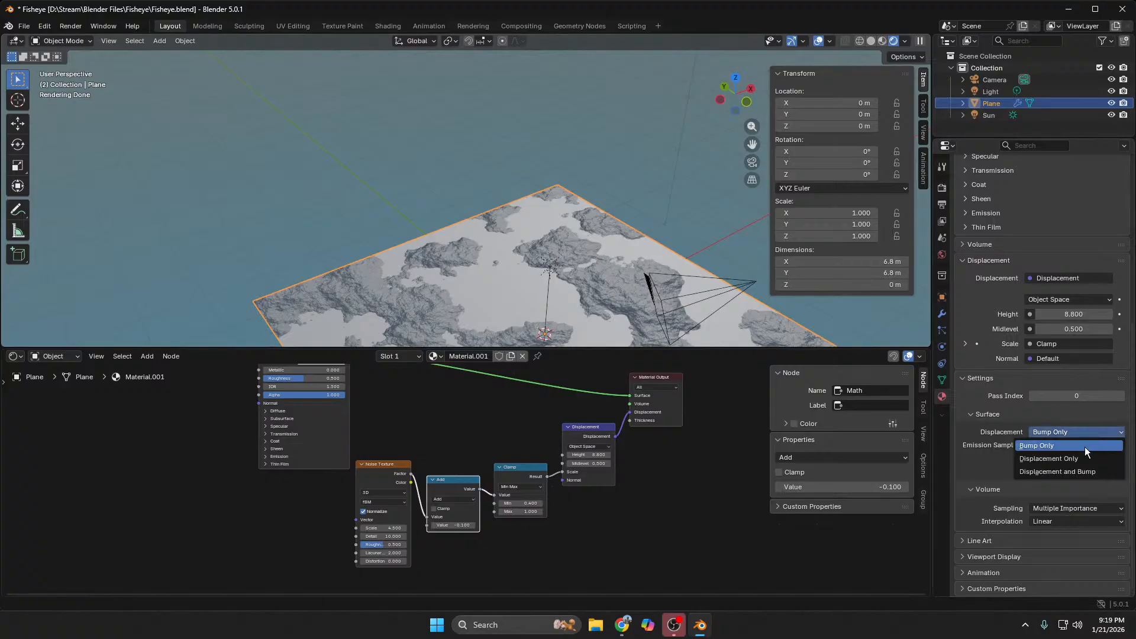
{"action": "left_click", "coordinate": [1083, 456]}
{"action": "scroll", "coordinate": [651, 290], "scroll_direction": "down", "scroll_amount": 8}
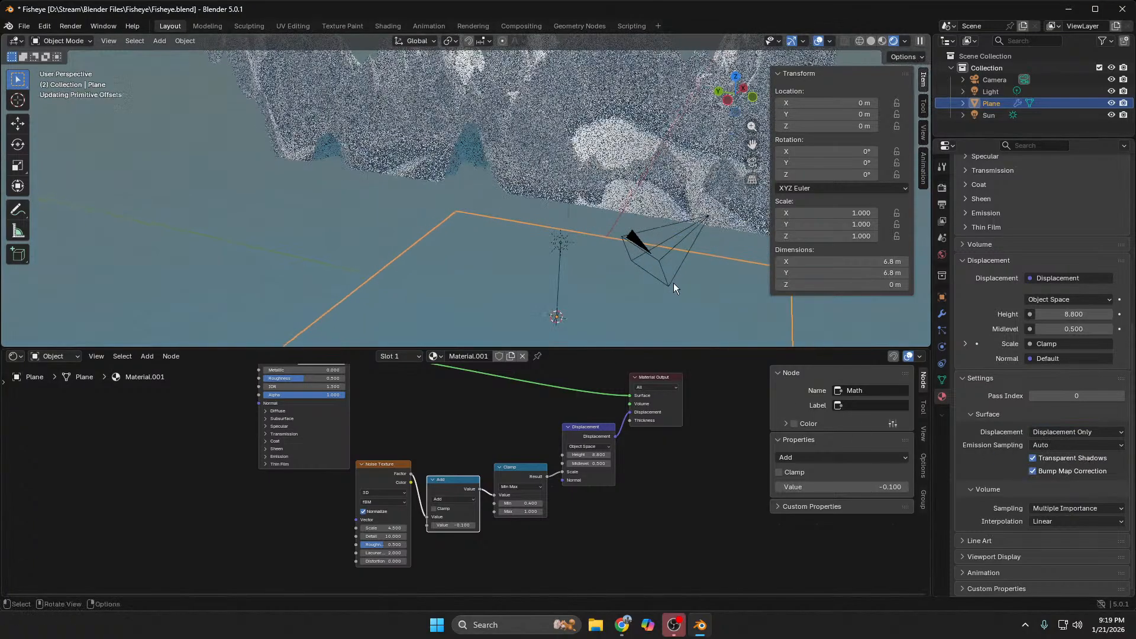
Step: Restore the material's displacement method to Displacement and Bump and inspect the terrain
{"action": "left_click", "coordinate": [1096, 435]}
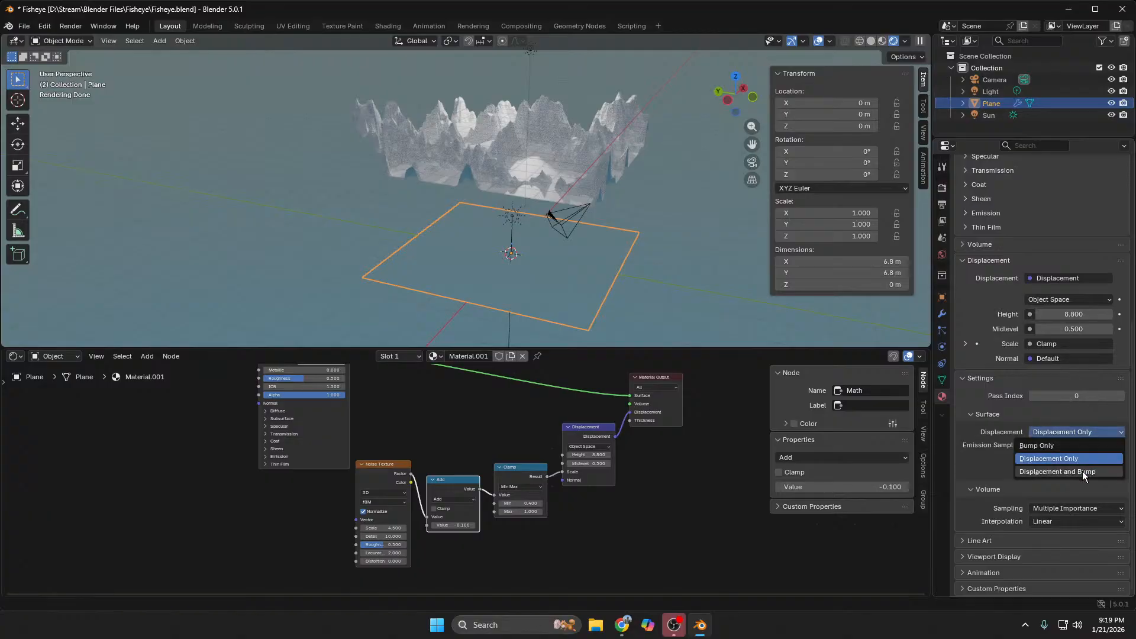
{"action": "left_click", "coordinate": [1082, 472]}
{"action": "mouse_move", "coordinate": [545, 287]}
{"action": "middle_mouse_down"}
{"action": "mouse_move", "coordinate": [549, 322]}
{"action": "mouse_move", "coordinate": [537, 271]}
{"action": "middle_mouse_up"}
{"action": "scroll", "coordinate": [570, 254], "scroll_direction": "up", "scroll_amount": 4}
{"action": "scroll", "coordinate": [572, 254], "scroll_direction": "down", "scroll_amount": 4}
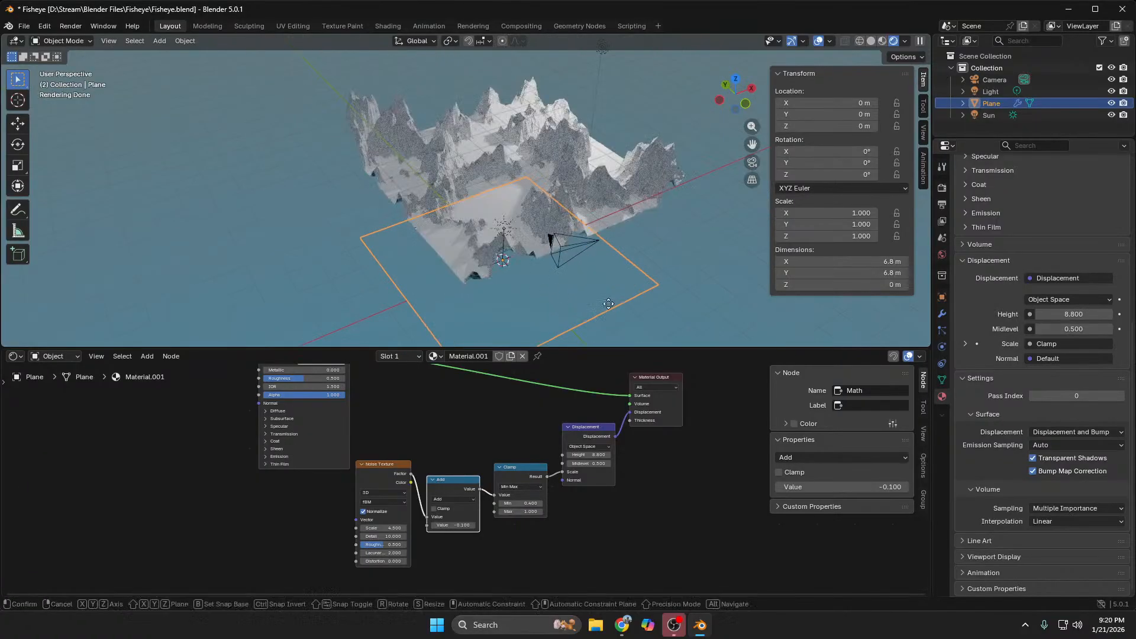
Step: Lower the plane along the Z axis to about -3.22 m and check the terrain through the camera
{"action": "key", "text": "g"}
{"action": "key", "text": "z"}
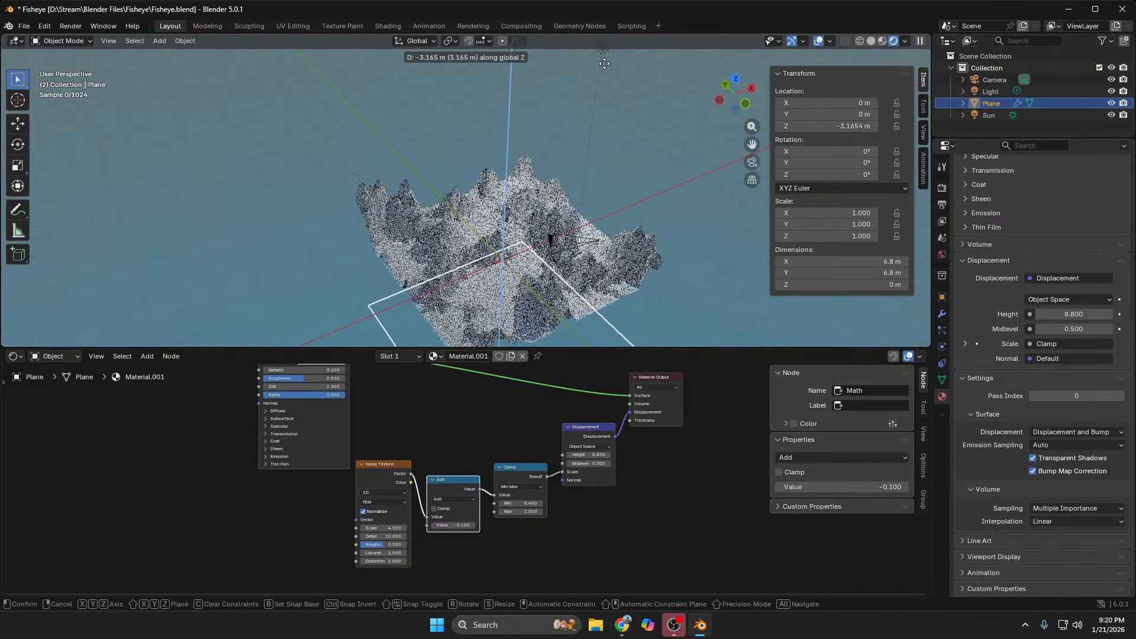
{"action": "left_click", "coordinate": [602, 70]}
{"action": "key", "text": "KP_0"}
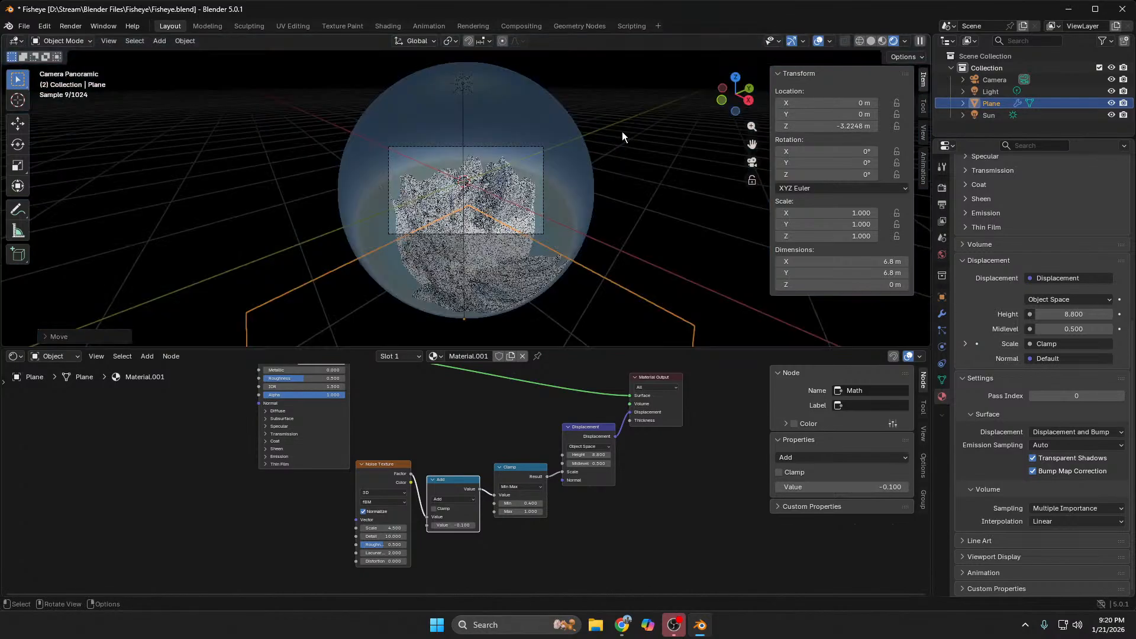
{"action": "scroll", "coordinate": [560, 183], "scroll_direction": "up", "scroll_amount": 3}
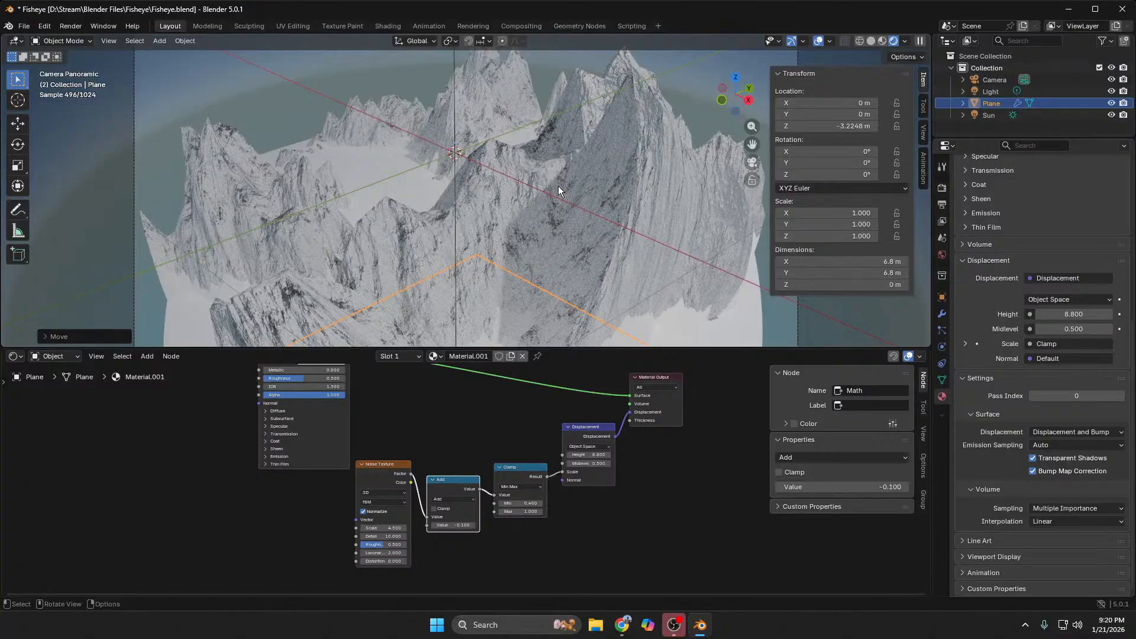
{"action": "scroll", "coordinate": [559, 185], "scroll_direction": "down", "scroll_amount": 2}
Step: Raise the Displacement node's Height to 10.9 and set the Math Add node's Value to -0.2
{"action": "middle_click_drag", "start_coordinate": [542, 218], "coordinate": [567, 261]}
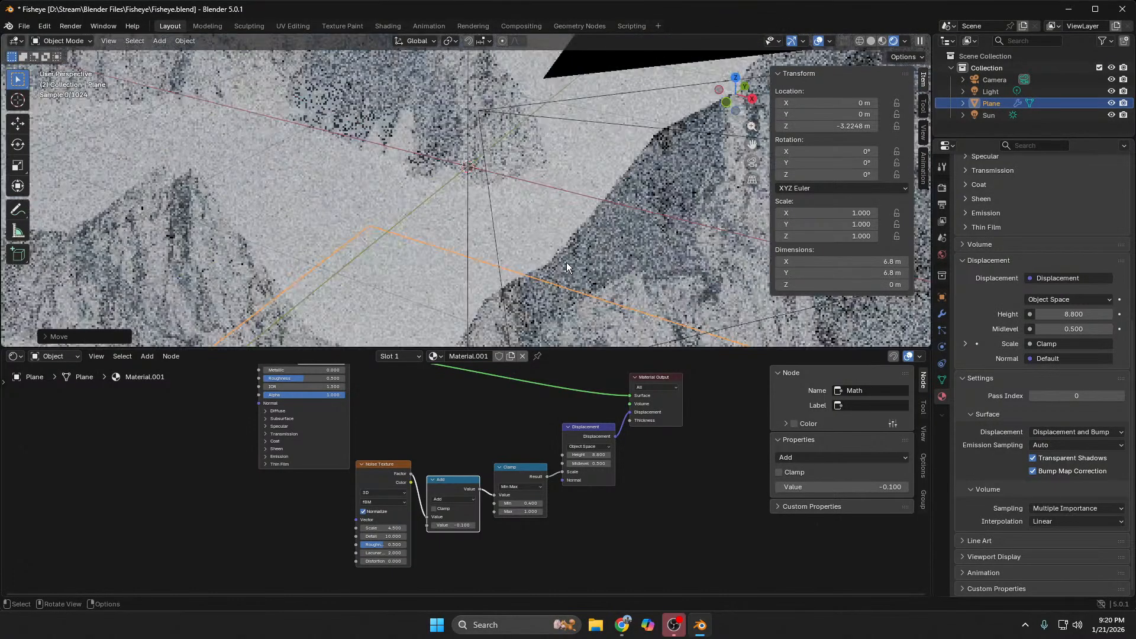
{"action": "scroll", "coordinate": [566, 262], "scroll_direction": "down", "scroll_amount": 5}
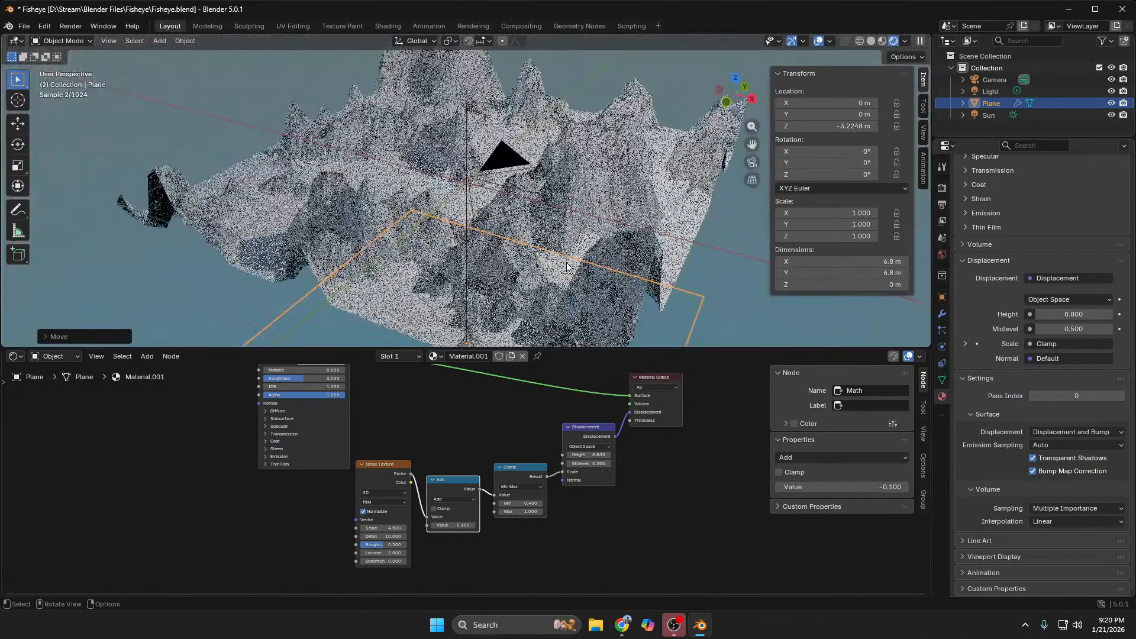
{"action": "middle_click_drag", "start_coordinate": [398, 251], "coordinate": [494, 293]}
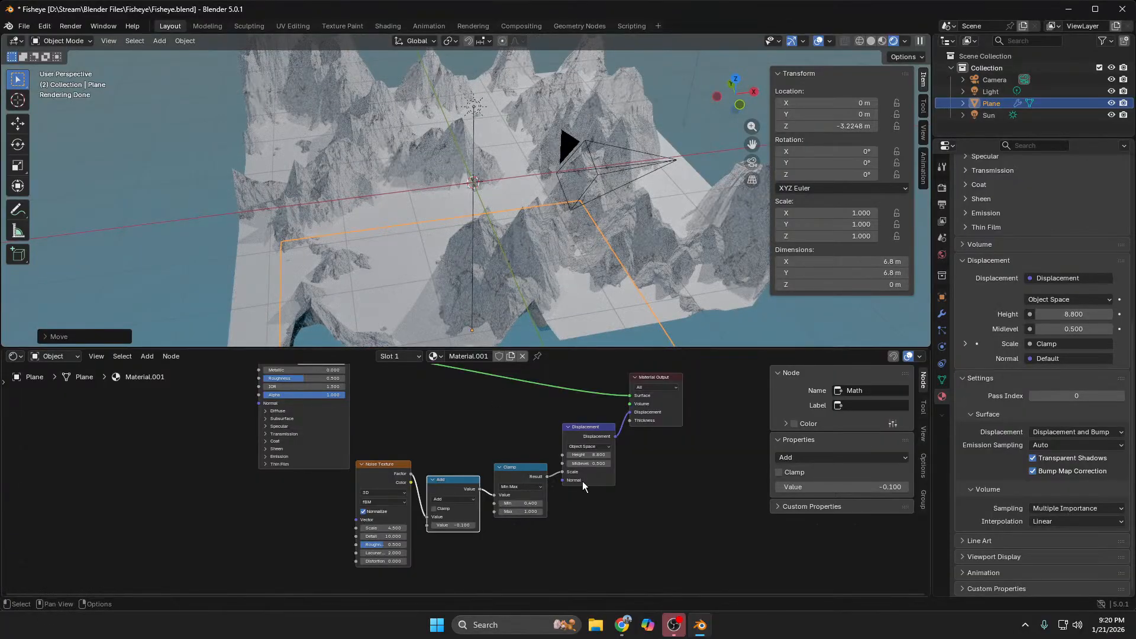
{"action": "left_click_drag", "start_coordinate": [580, 453], "coordinate": [628, 453]}
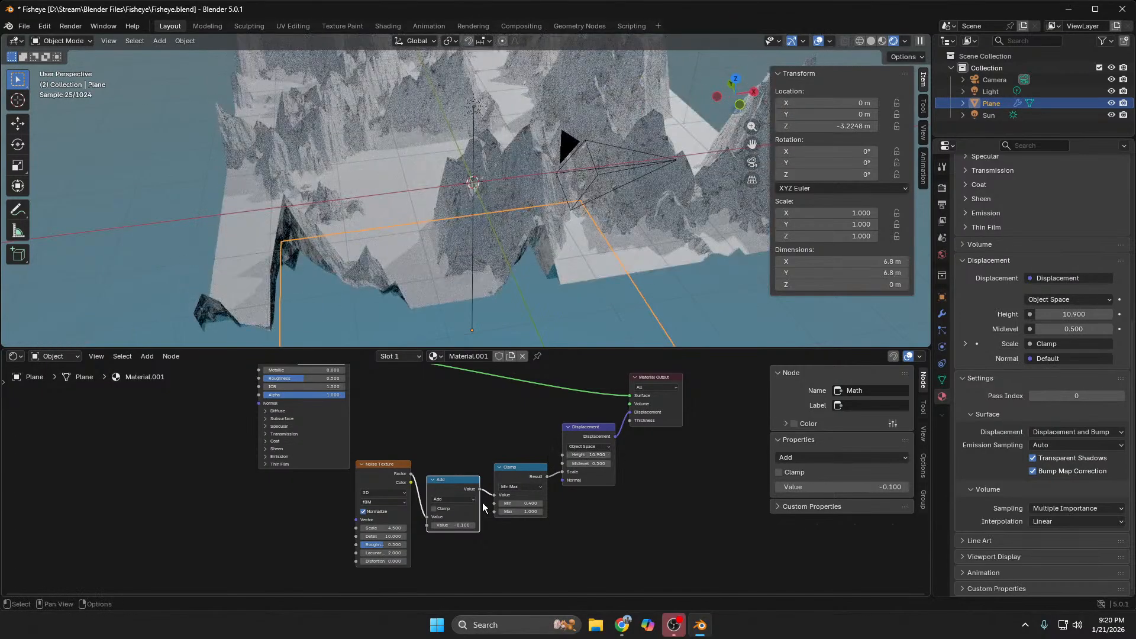
{"action": "mouse_move", "coordinate": [462, 525]}
{"action": "left_mouse_down"}
{"action": "mouse_move", "coordinate": [441, 525]}
{"action": "mouse_move", "coordinate": [482, 525]}
{"action": "mouse_move", "coordinate": [454, 525]}
{"action": "left_mouse_up"}
{"action": "middle_click_drag", "start_coordinate": [394, 219], "coordinate": [527, 445]}
Step: Try a Min of 0.2 on the Clamp node
{"action": "mouse_move", "coordinate": [523, 503]}
{"action": "left_mouse_down"}
{"action": "mouse_move", "coordinate": [504, 504]}
{"action": "mouse_move", "coordinate": [528, 503]}
{"action": "mouse_move", "coordinate": [514, 504]}
{"action": "left_mouse_up"}
{"action": "left_click", "coordinate": [541, 504]}
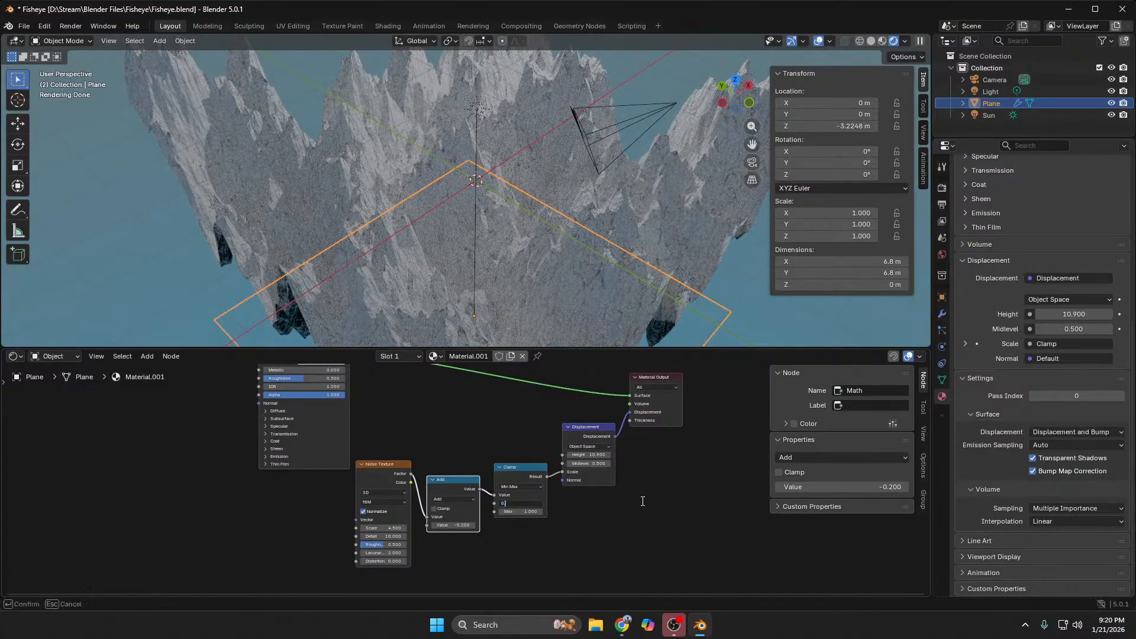
{"action": "key", "text": "Return"}
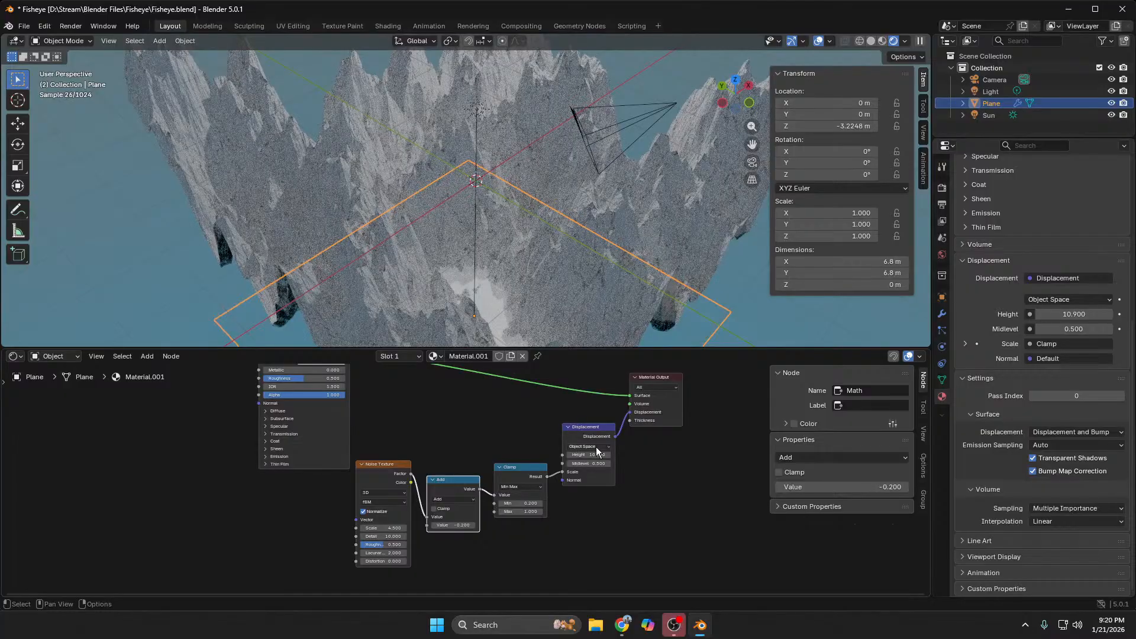
Step: Set the Clamp node's Min to 0.3 and inspect the terrain from the side and above
{"action": "left_click", "coordinate": [532, 504]}
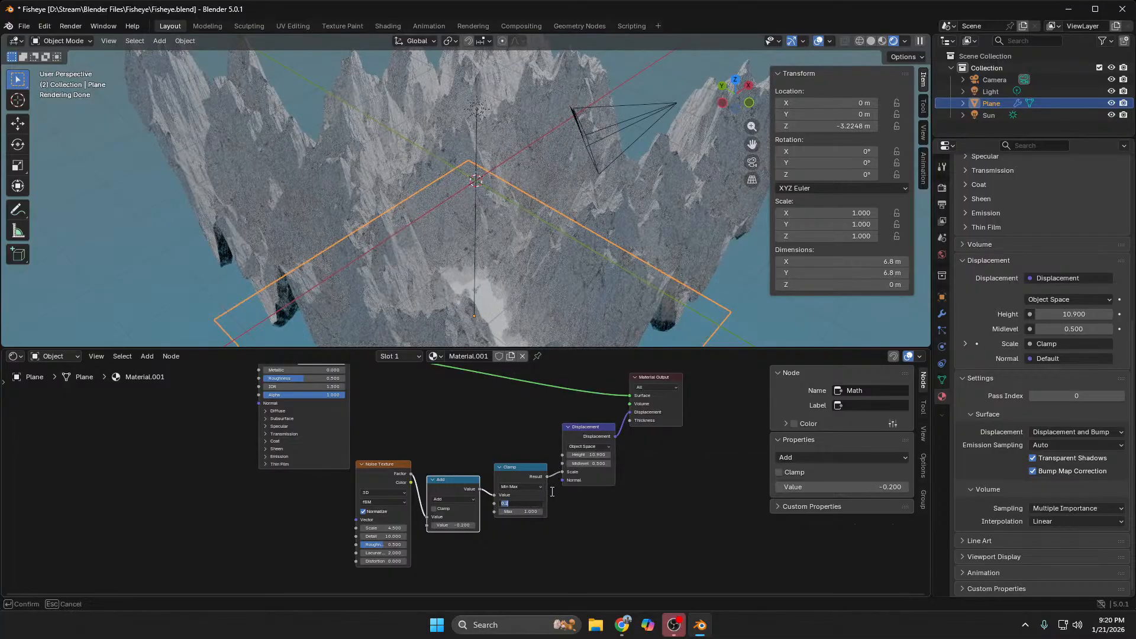
{"action": "key", "text": "Return"}
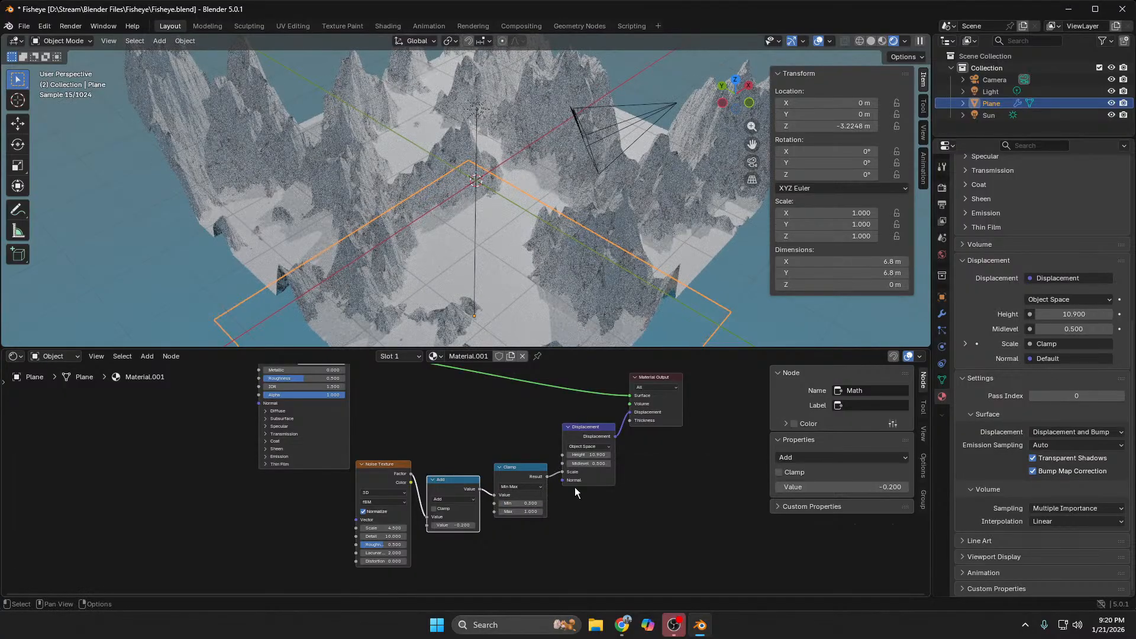
{"action": "middle_click_drag", "start_coordinate": [386, 84], "coordinate": [417, 106]}
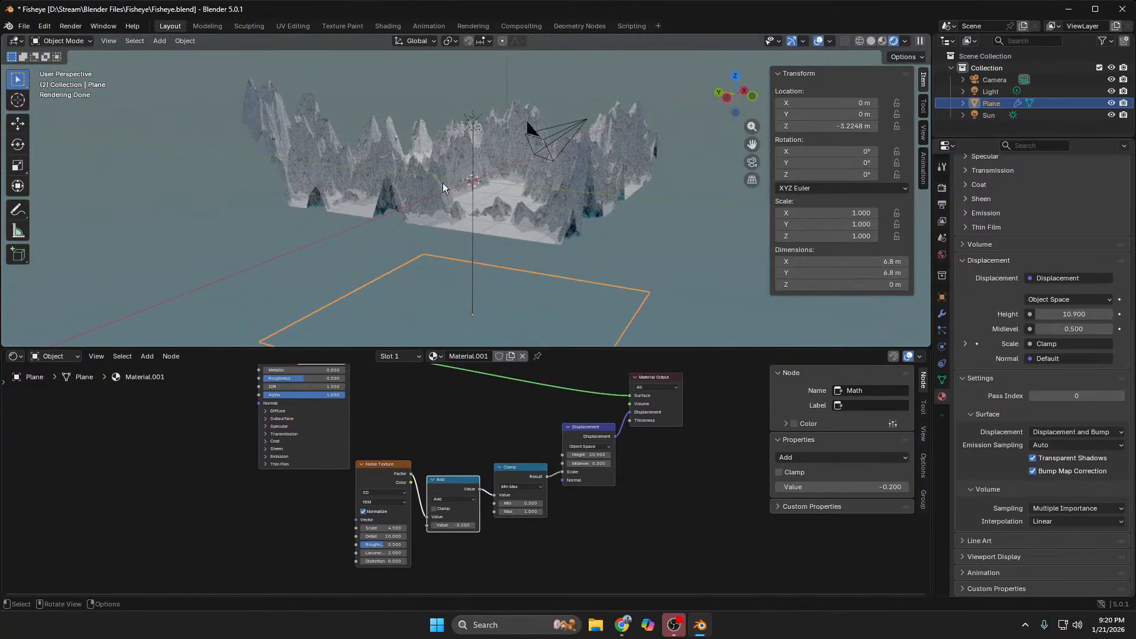
{"action": "middle_click_drag", "start_coordinate": [443, 183], "coordinate": [331, 231]}
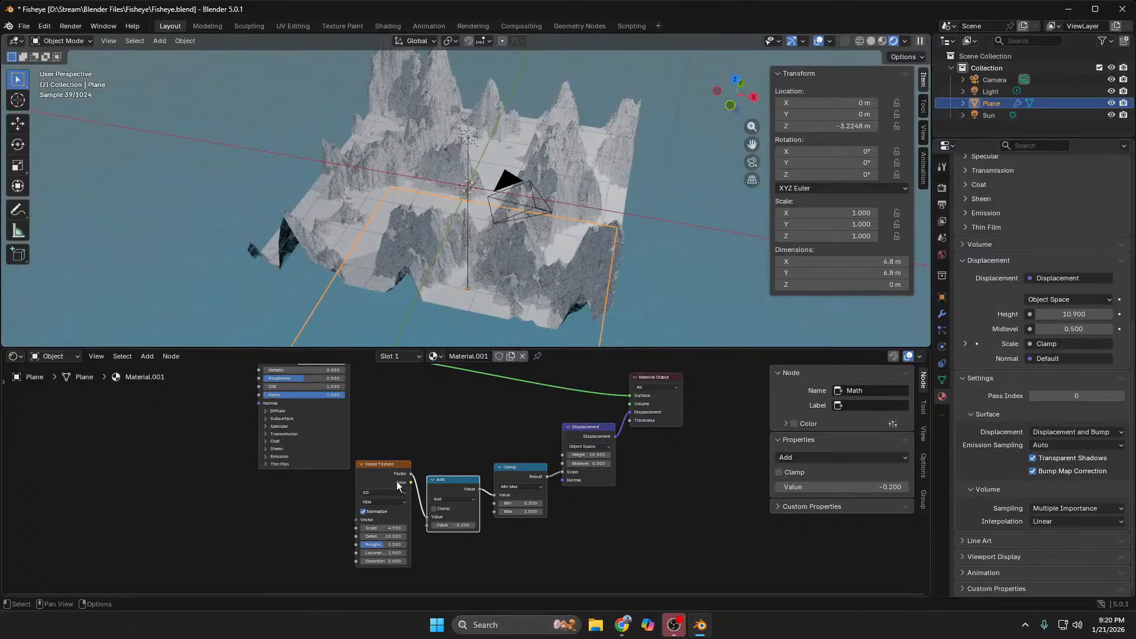
Step: Switch to Chrome and resume playing the 3D landscapes tutorial video
{"action": "mouse_move", "coordinate": [622, 625]}
{"action": "left_click", "coordinate": [580, 567]}
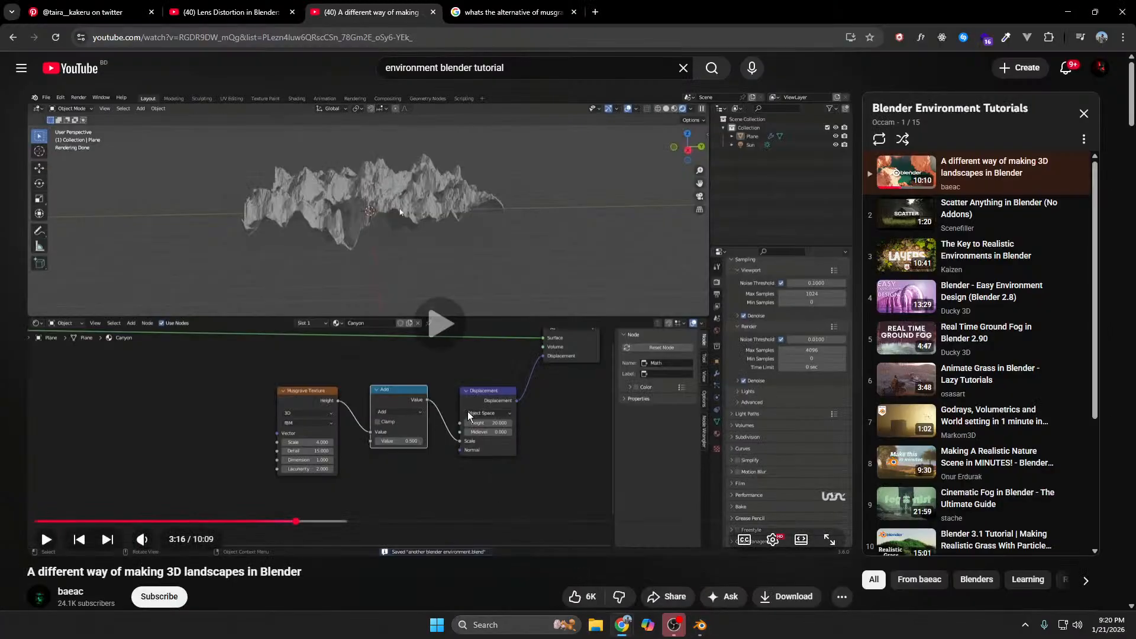
{"action": "left_click", "coordinate": [468, 411]}
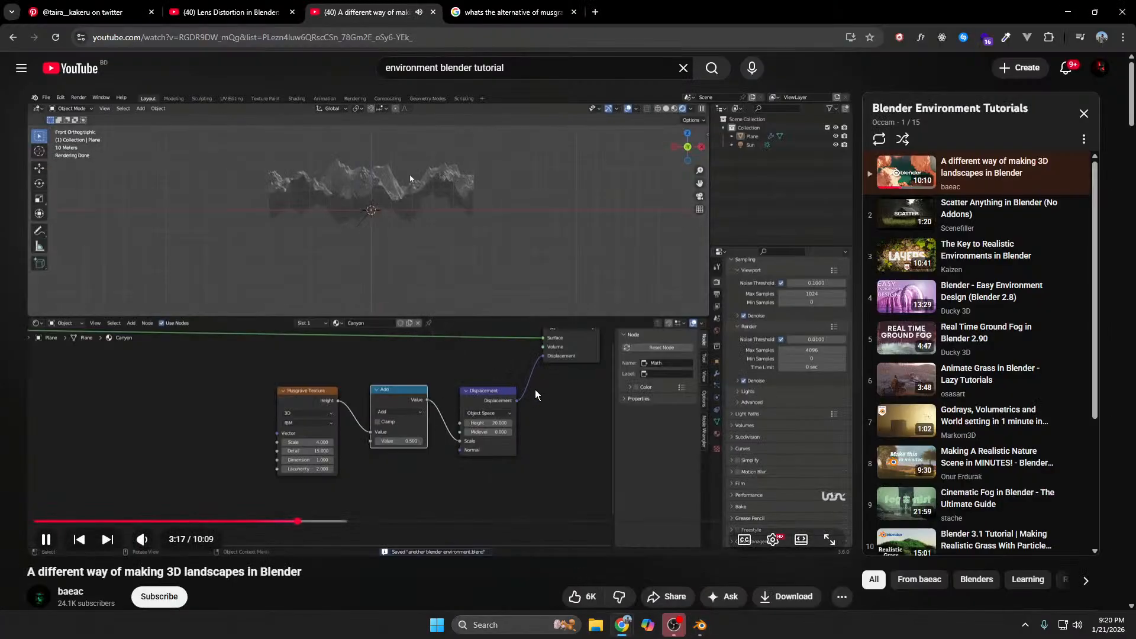
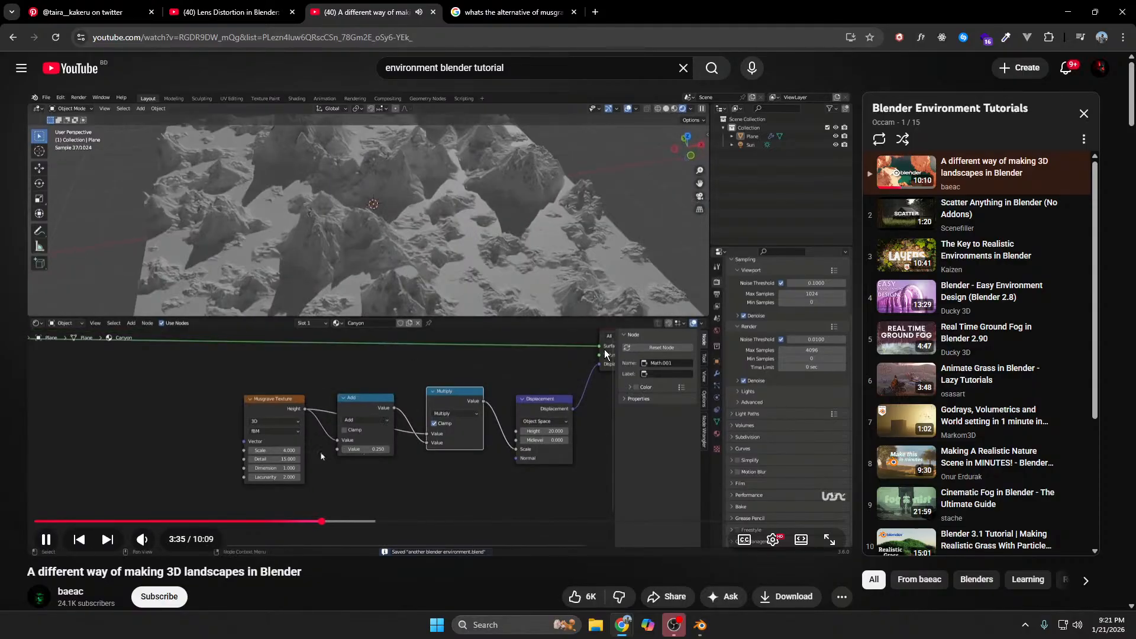
Step: Pause the tutorial video, switch to Blender and delete the Clamp node from the plane's material
{"action": "left_click", "coordinate": [605, 353]}
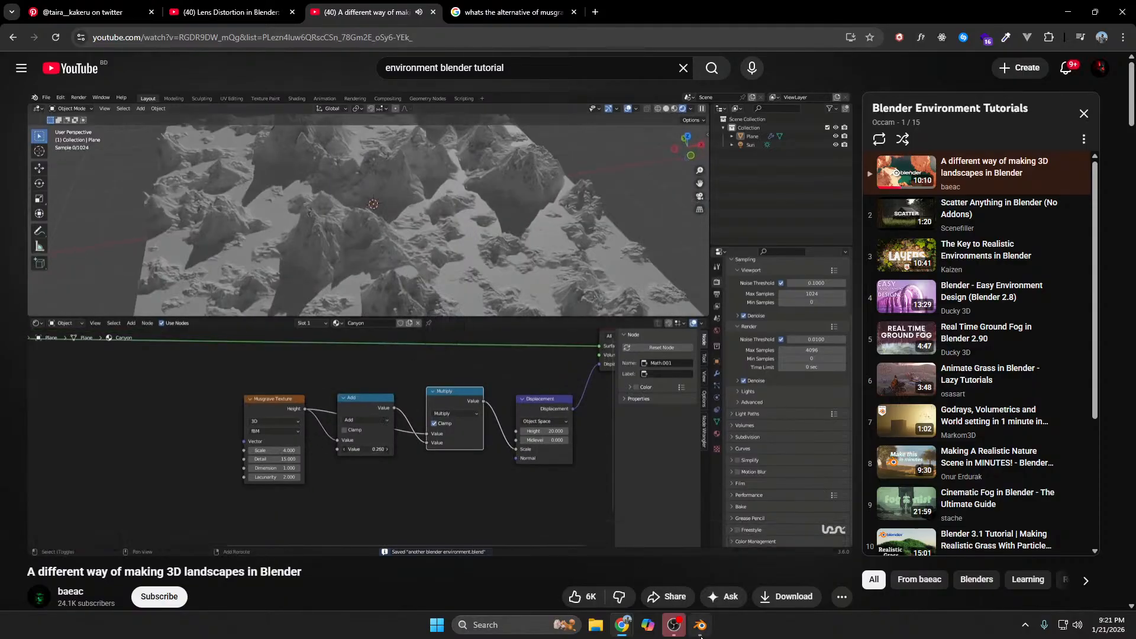
{"action": "left_click", "coordinate": [700, 626]}
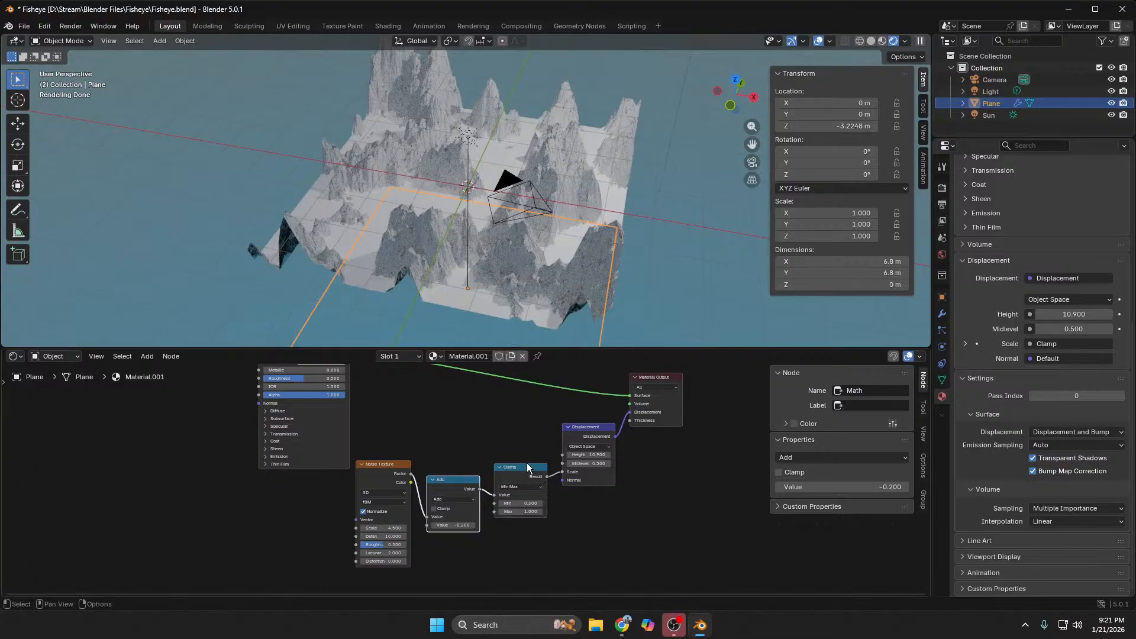
{"action": "key", "text": "alt+Tab"}
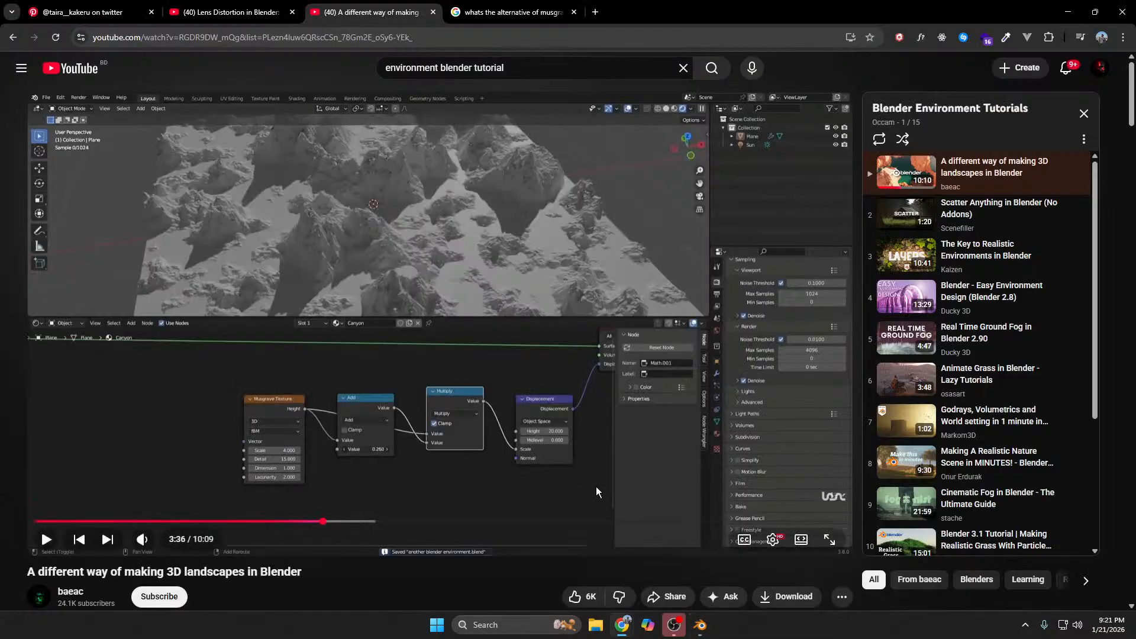
{"action": "key", "text": "alt+Tab"}
{"action": "left_click", "coordinate": [530, 473]}
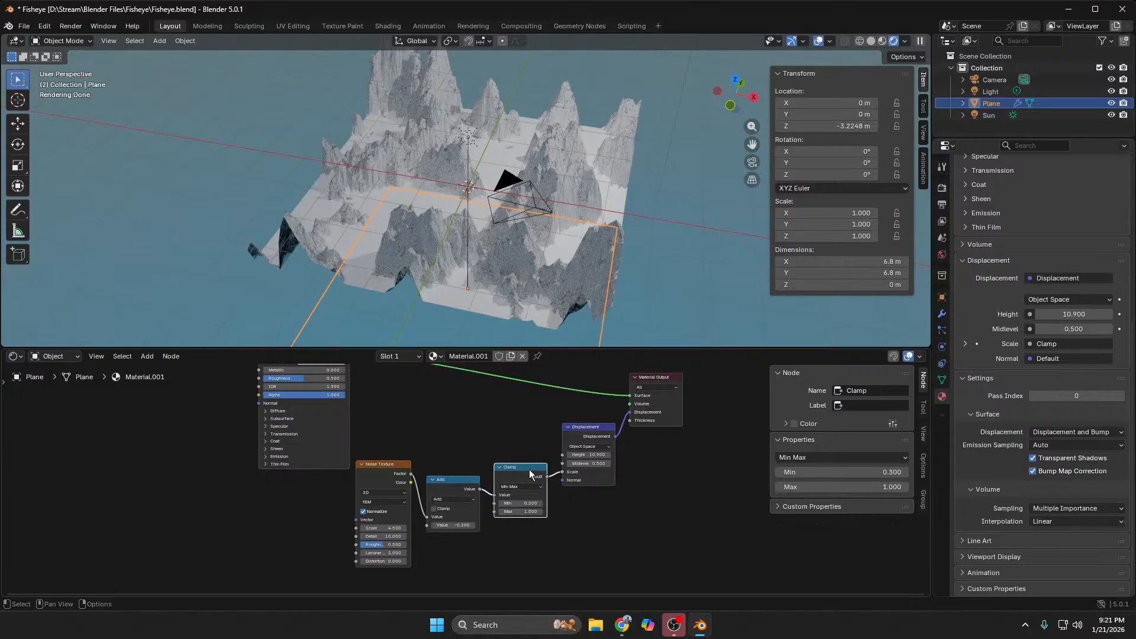
{"action": "key", "text": "Delete"}
{"action": "key", "text": "shift+a"}
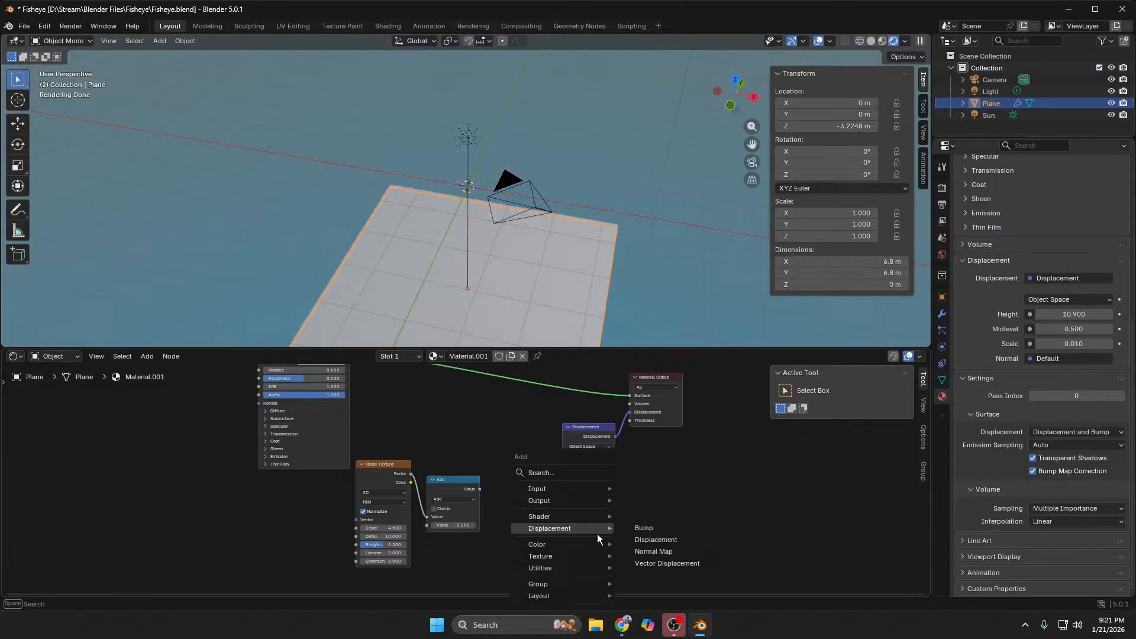
{"action": "type", "text": "mul"}
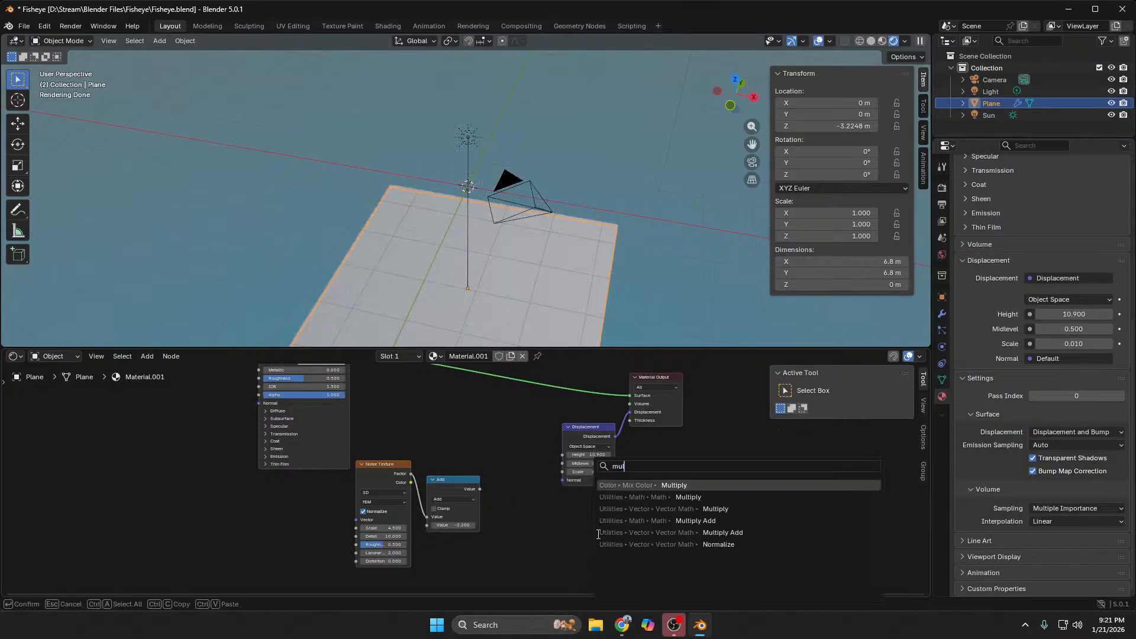
{"action": "key", "text": "Return"}
{"action": "key", "text": "Escape"}
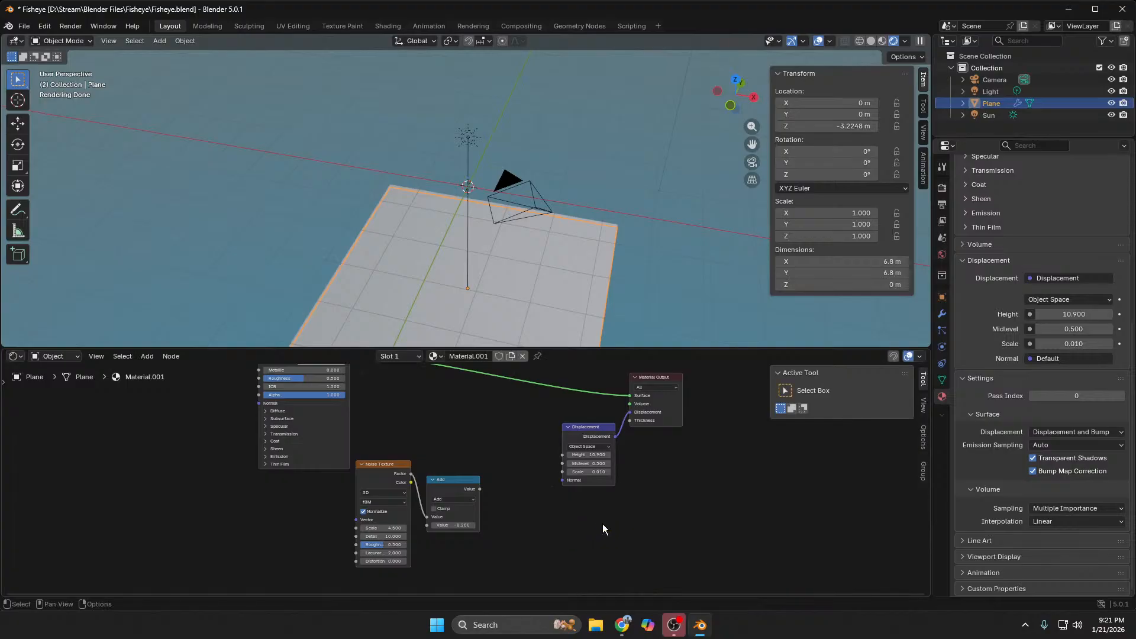
Step: Add a Math Multiply node between the Add and Displacement nodes
{"action": "key", "text": "shift+a"}
{"action": "type", "text": "mult"}
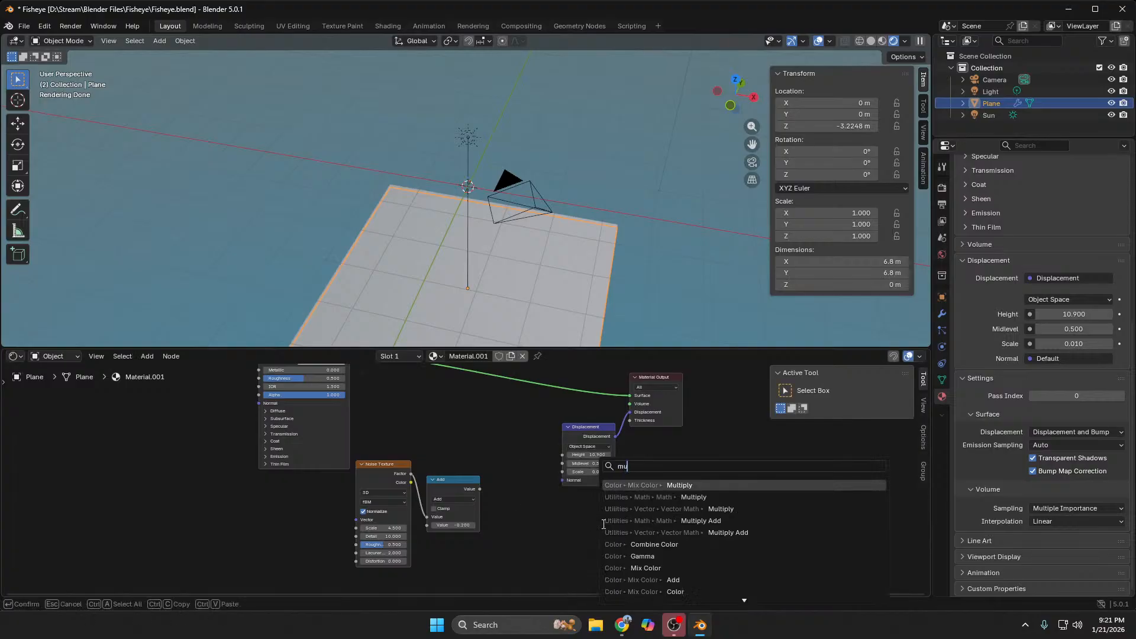
{"action": "left_click", "coordinate": [616, 497]}
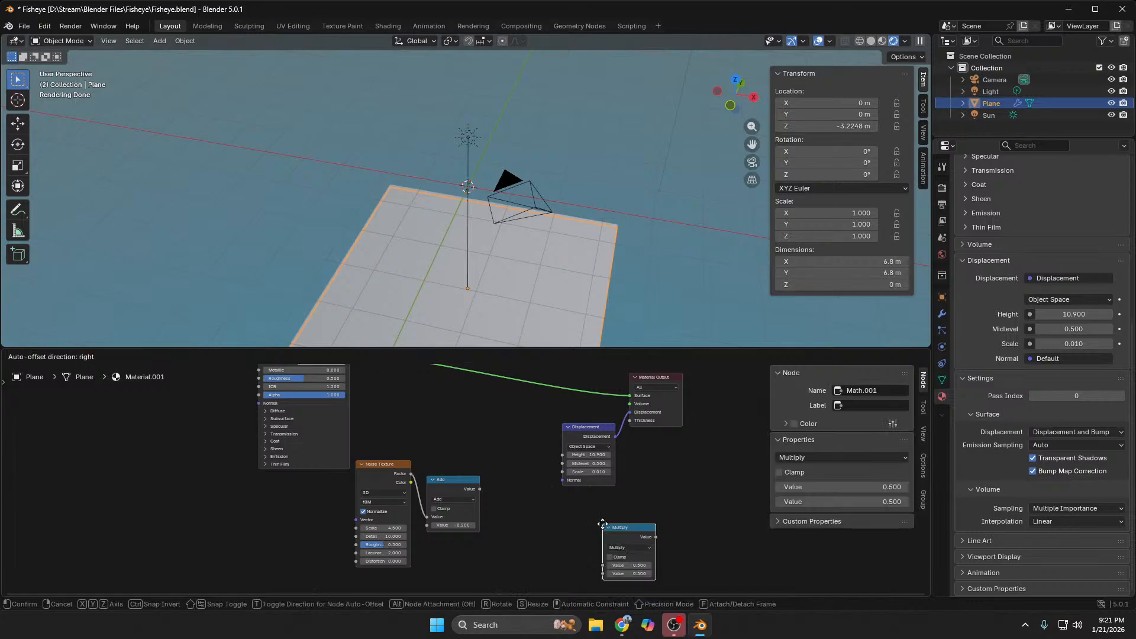
{"action": "left_click", "coordinate": [500, 457]}
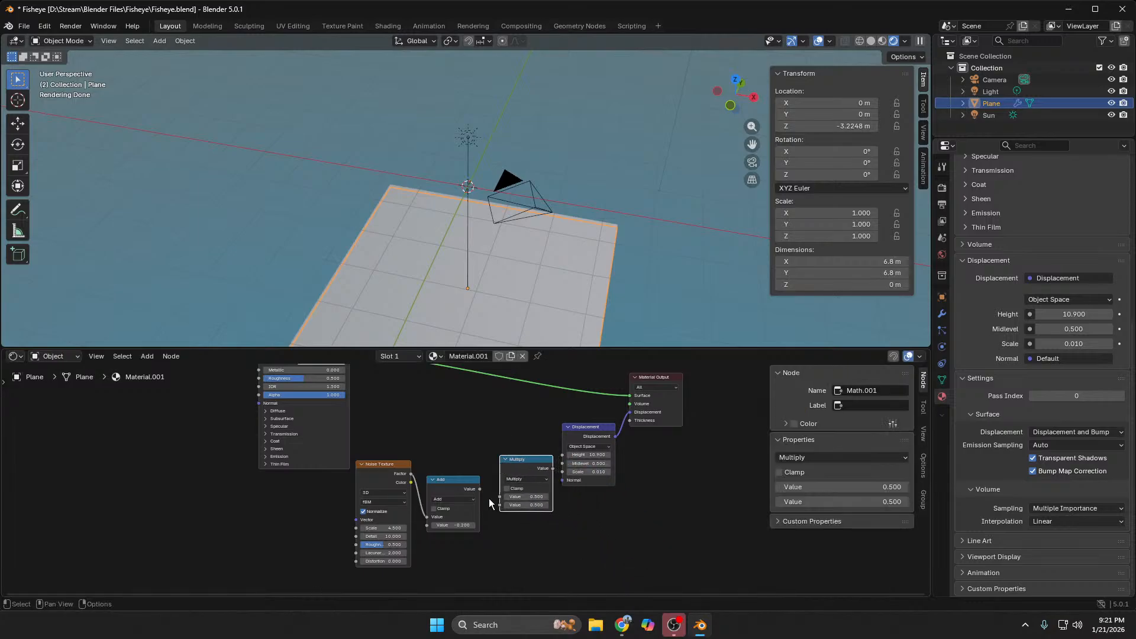
Step: Link the Add result and the Noise Texture's Factor into the Multiply node, and its output into the Displacement Scale
{"action": "left_click_drag", "start_coordinate": [480, 490], "coordinate": [501, 498]}
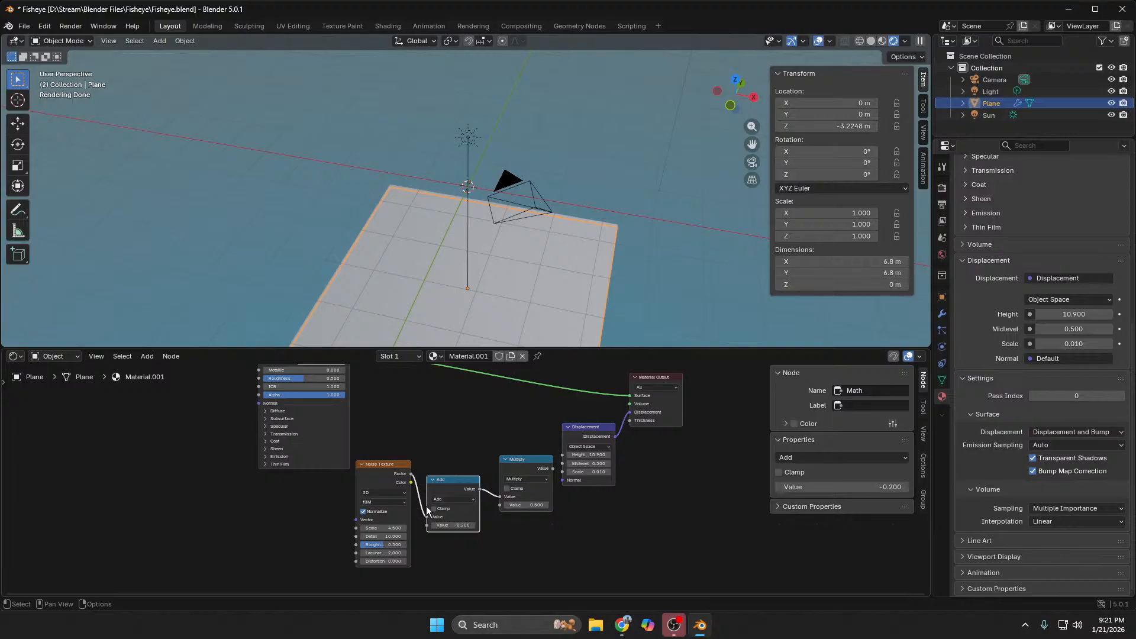
{"action": "left_click_drag", "start_coordinate": [410, 475], "coordinate": [500, 505]}
{"action": "mouse_move", "coordinate": [553, 469]}
{"action": "left_mouse_down"}
{"action": "mouse_move", "coordinate": [559, 459]}
{"action": "mouse_move", "coordinate": [562, 471]}
{"action": "left_mouse_up"}
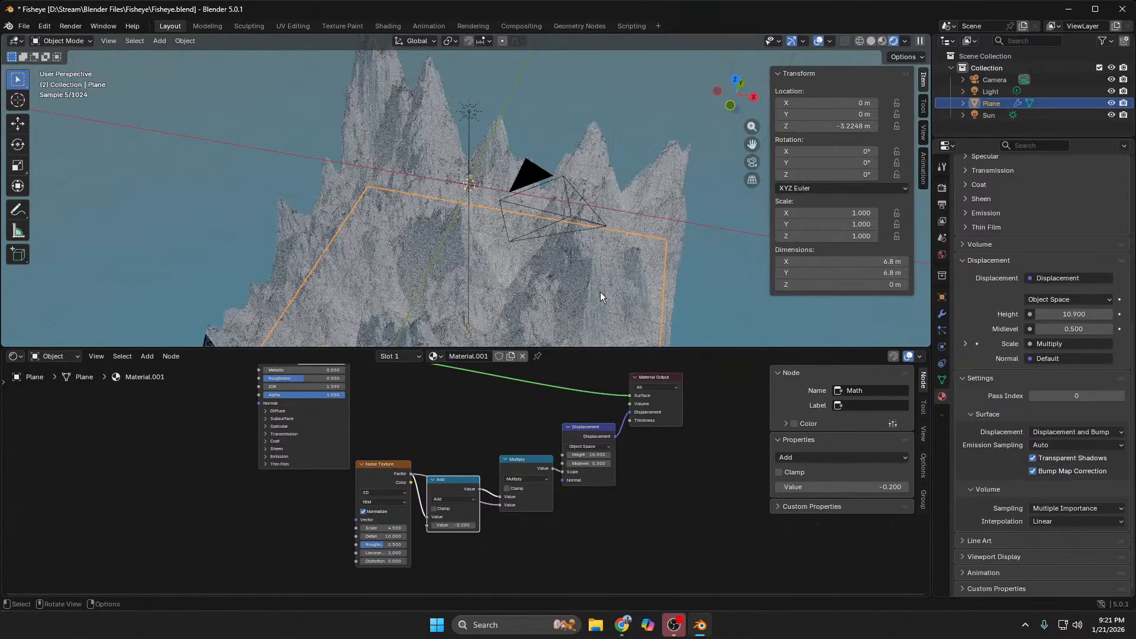
Step: Enable Clamp on the Multiply node and set the Add node's Value to -0.5
{"action": "middle_click_drag", "start_coordinate": [600, 292], "coordinate": [603, 361]}
{"action": "left_click", "coordinate": [507, 488]}
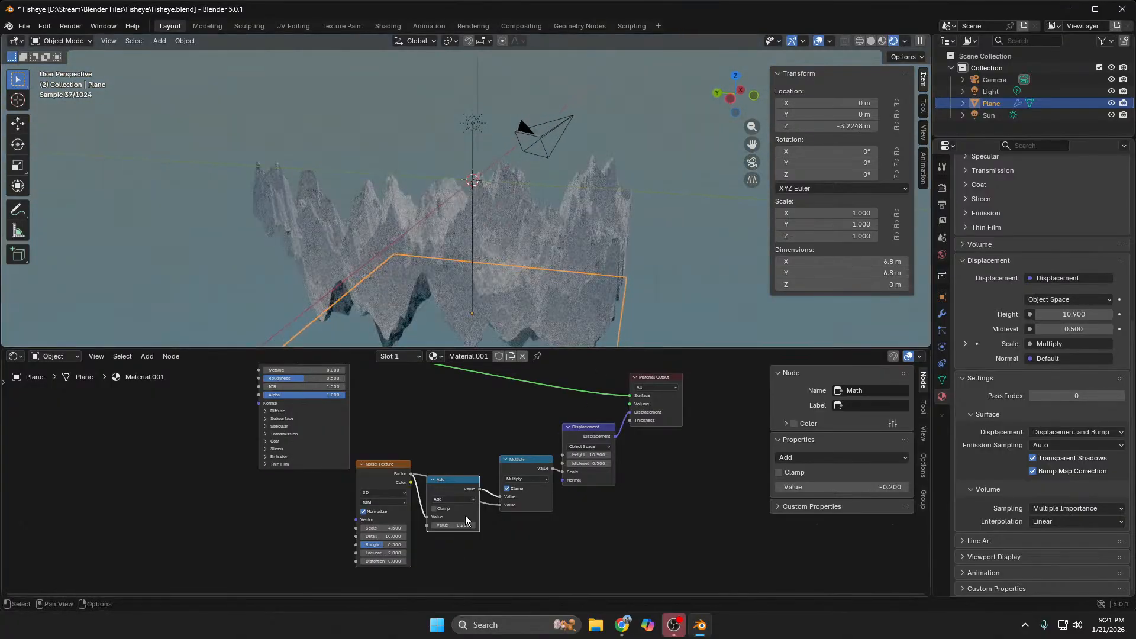
{"action": "left_click_drag", "start_coordinate": [454, 525], "coordinate": [429, 525]}
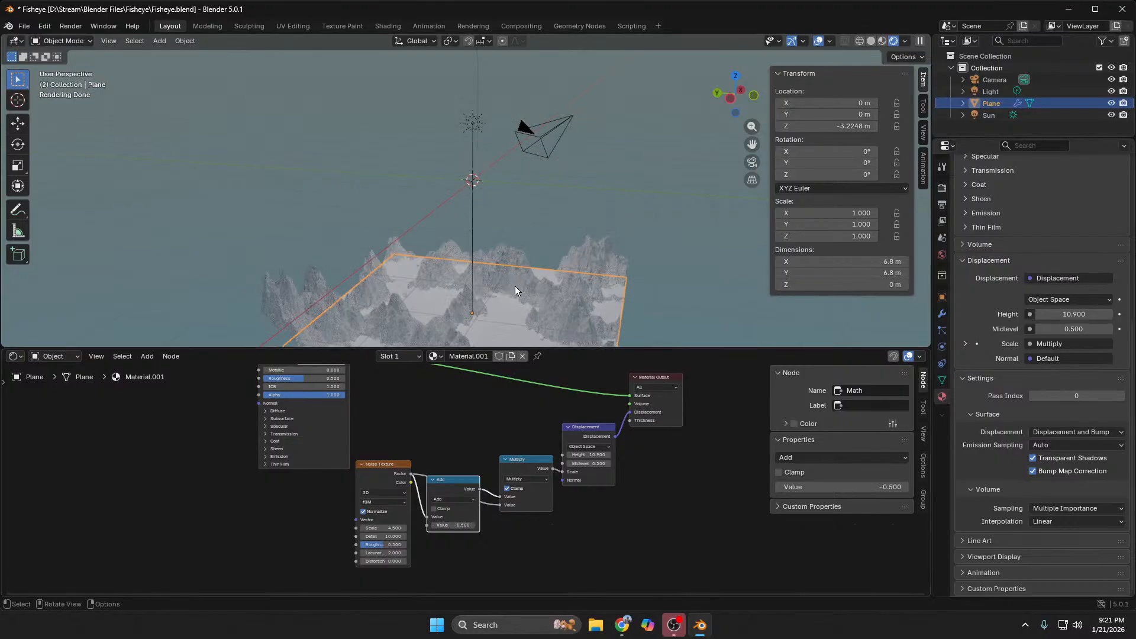
{"action": "middle_click_drag", "start_coordinate": [515, 285], "coordinate": [387, 307]}
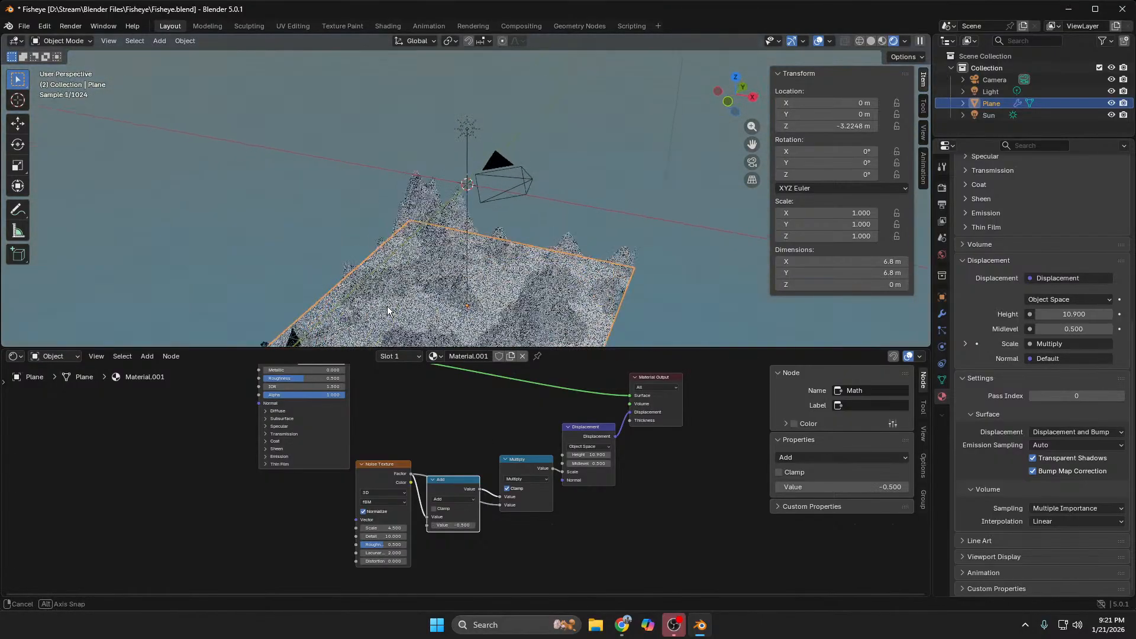
Step: Look through the camera and scale the plane up to about 4.04 on all axes
{"action": "key", "text": "KP_0"}
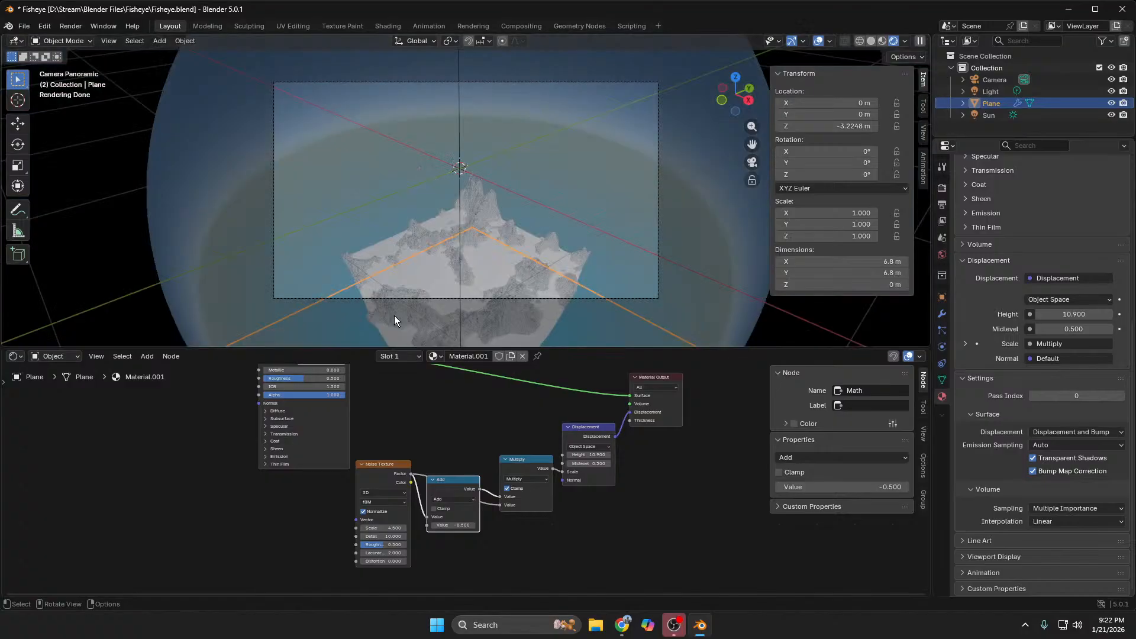
{"action": "scroll", "coordinate": [453, 254], "scroll_direction": "up", "scroll_amount": 3}
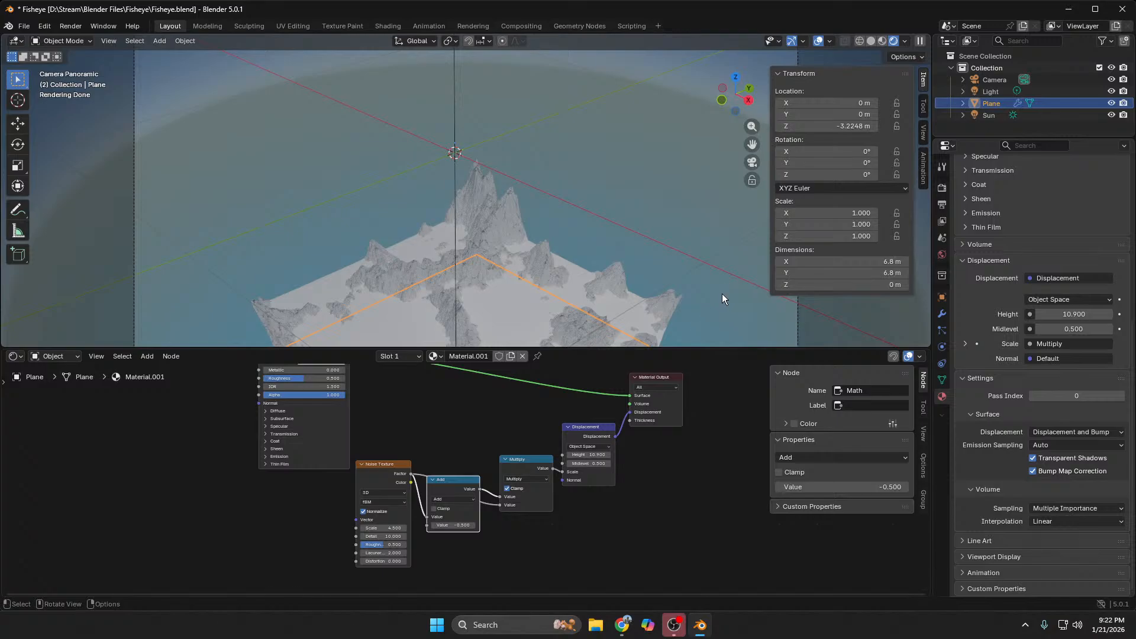
{"action": "key", "text": "s"}
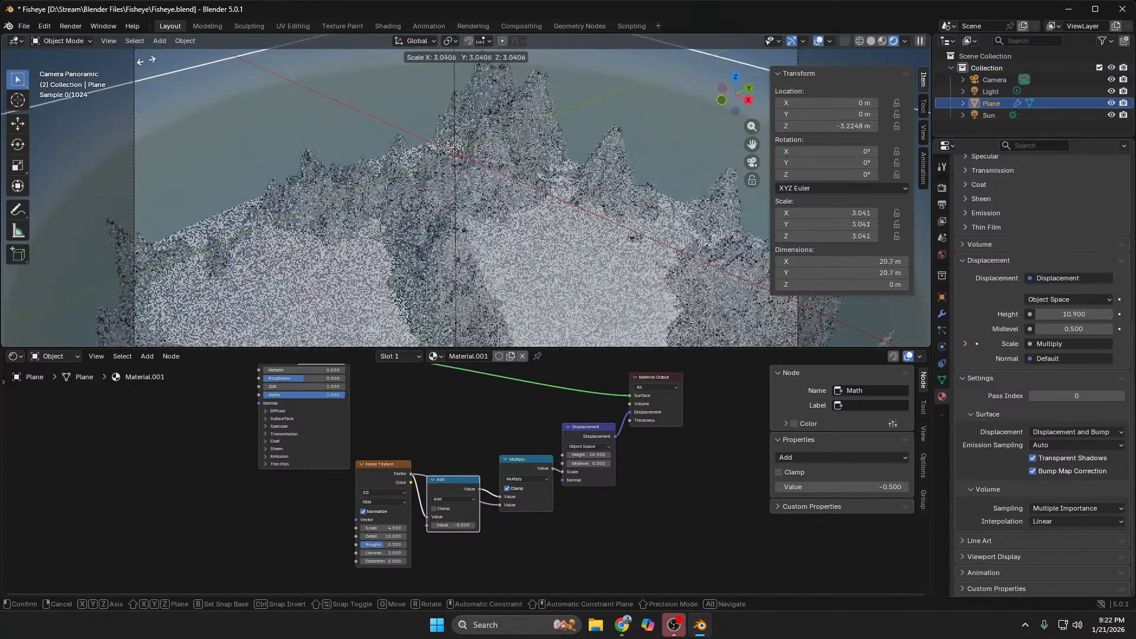
{"action": "left_click", "coordinate": [702, 203]}
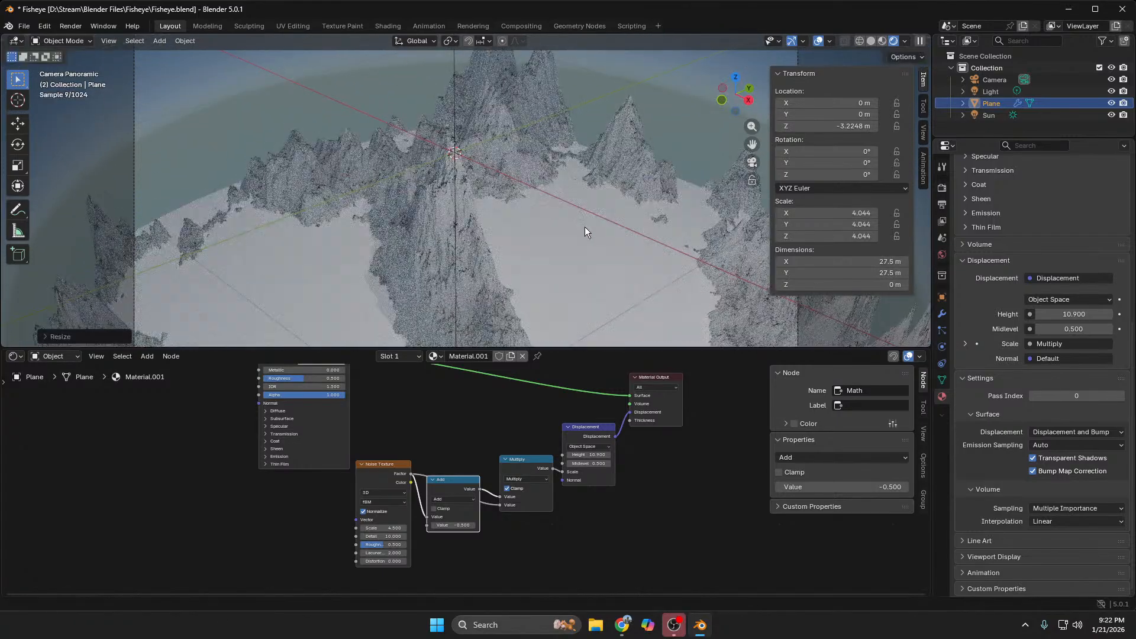
{"action": "scroll", "coordinate": [581, 228], "scroll_direction": "down", "scroll_amount": 2}
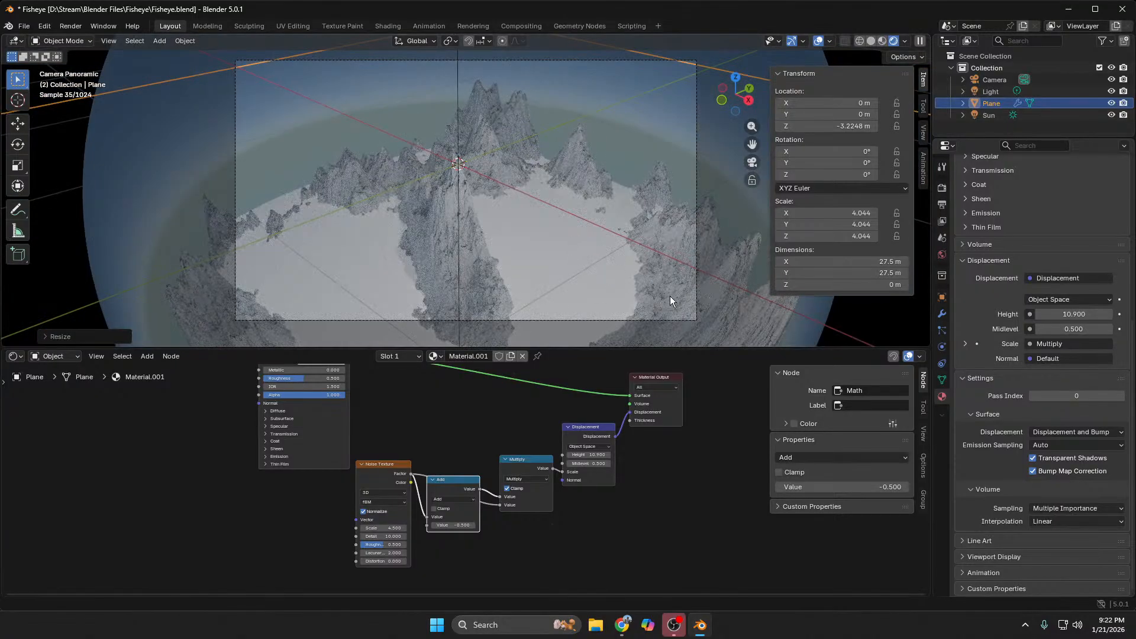
Step: Move the camera vertically along Z to a height of about -0.63 m
{"action": "left_click", "coordinate": [693, 319]}
{"action": "key", "text": "g"}
{"action": "key", "text": "z"}
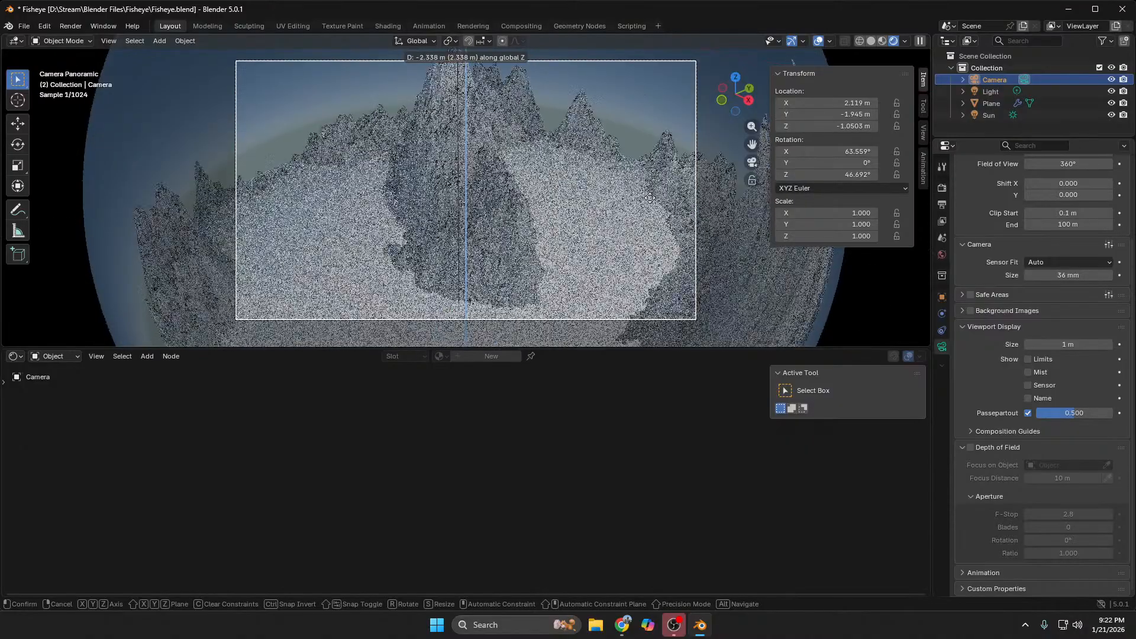
{"action": "left_click", "coordinate": [665, 169]}
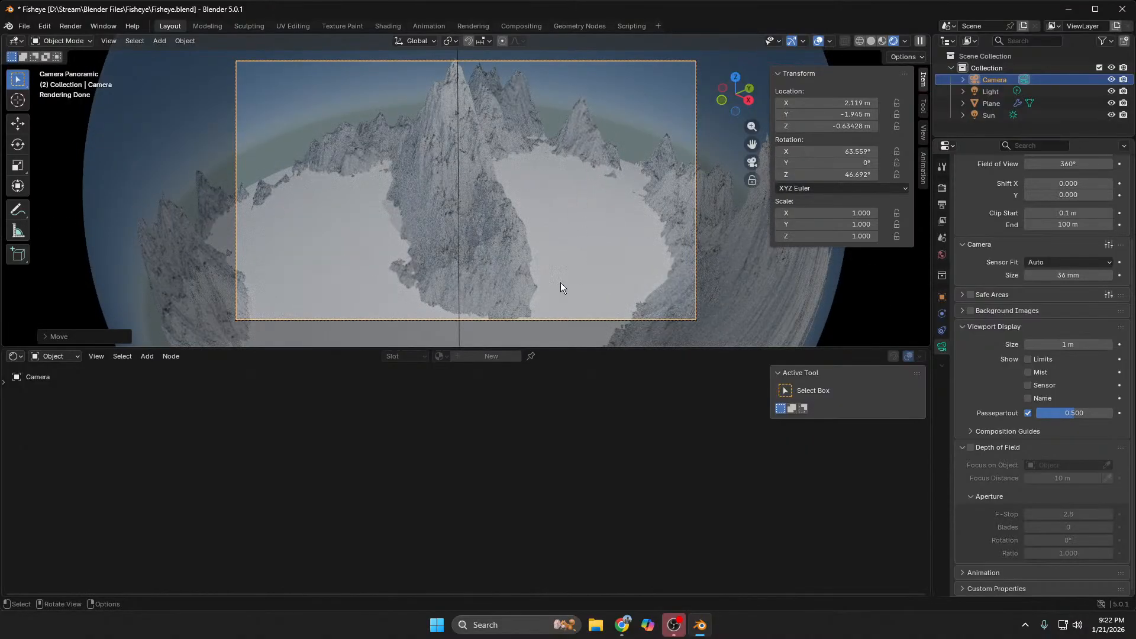
Step: Select the plane and lower its Noise Texture's Scale for broader mountains in the camera view
{"action": "left_click", "coordinate": [992, 104]}
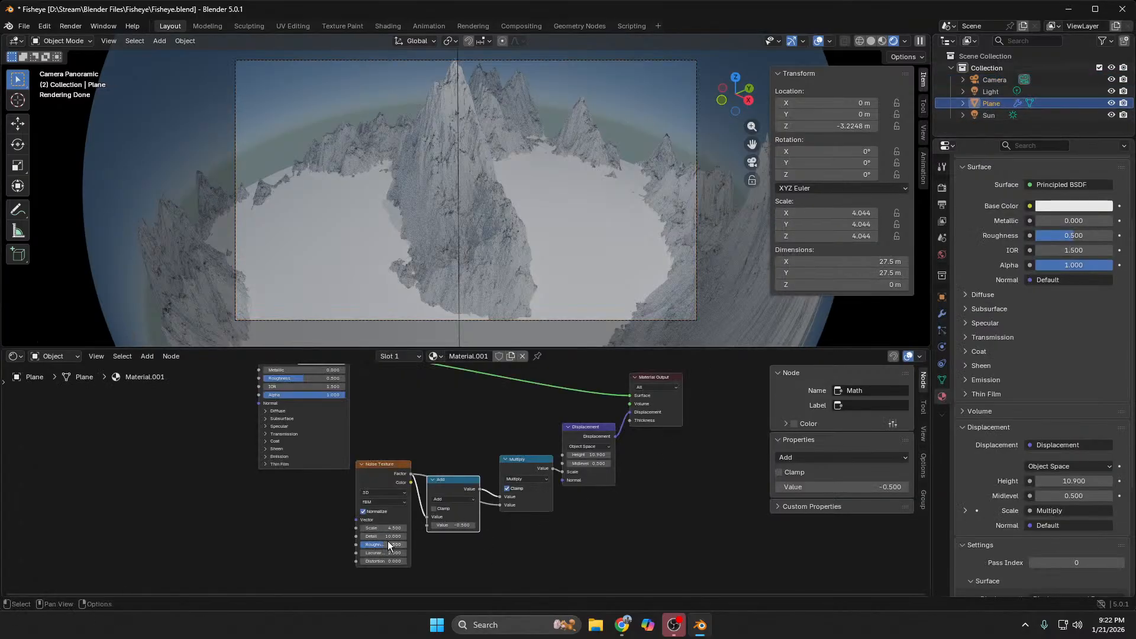
{"action": "left_click_drag", "start_coordinate": [386, 528], "coordinate": [317, 529]}
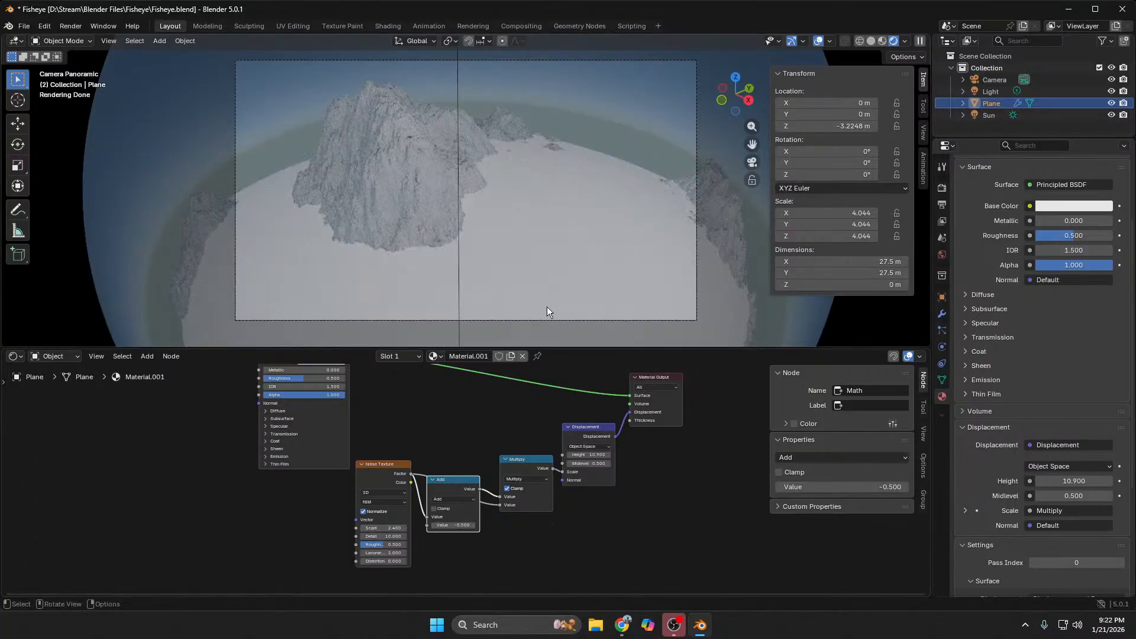
{"action": "scroll", "coordinate": [547, 307], "scroll_direction": "up", "scroll_amount": 3}
{"action": "scroll", "coordinate": [547, 307], "scroll_direction": "down", "scroll_amount": 3}
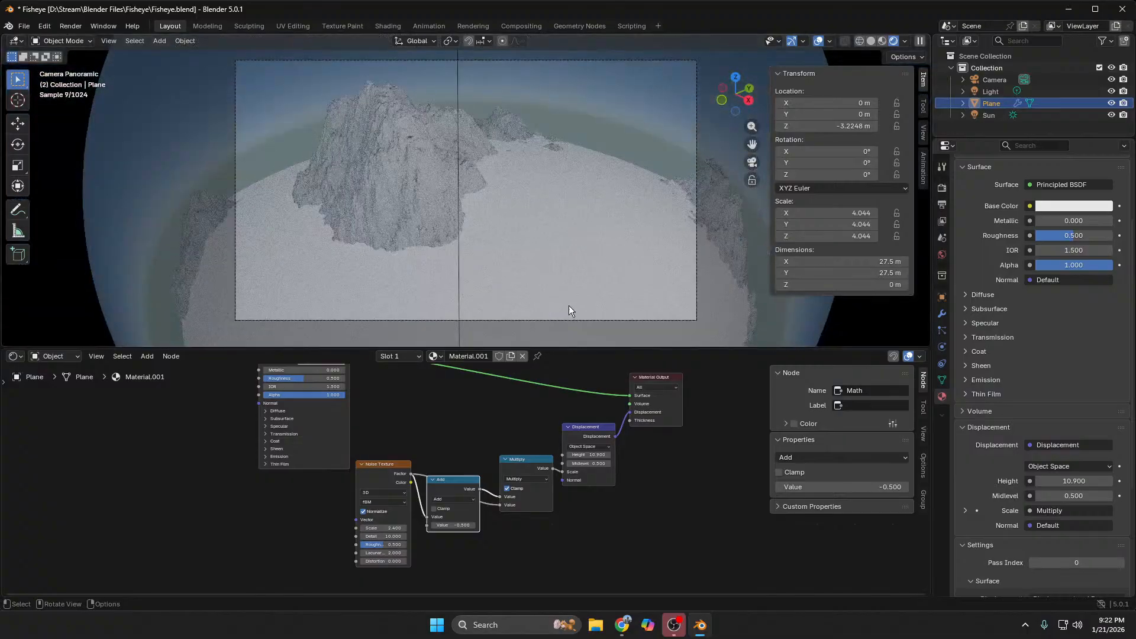
Step: Set the render resolution to a portrait format of 1080 px in X by 1920 px in Y
{"action": "left_click", "coordinate": [696, 263]}
{"action": "scroll", "coordinate": [1110, 354], "scroll_direction": "up", "scroll_amount": 5}
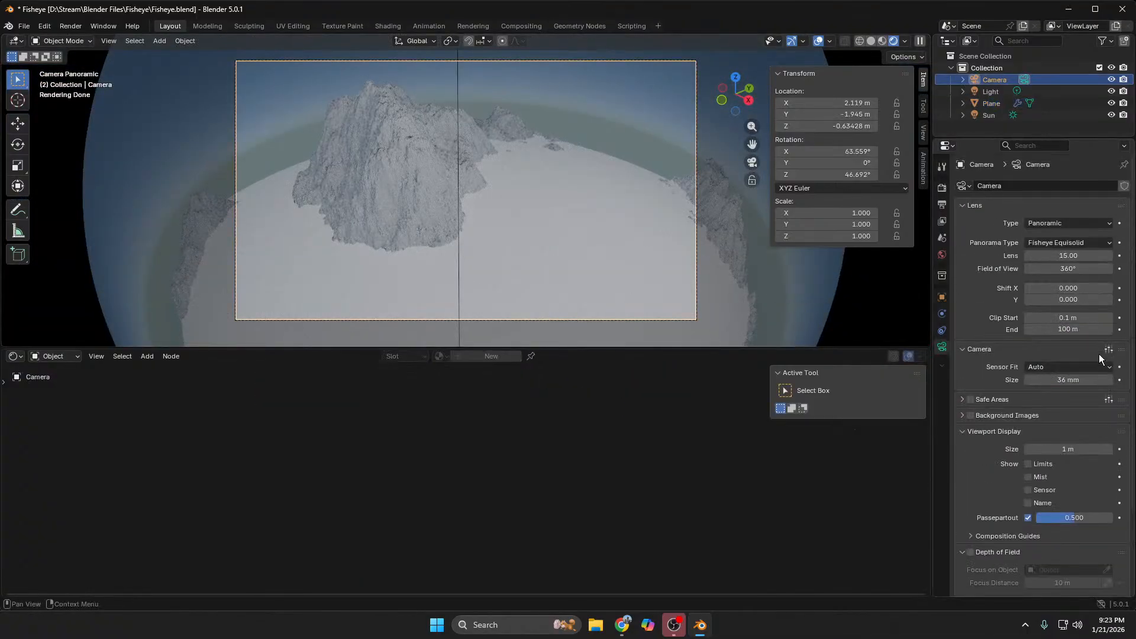
{"action": "scroll", "coordinate": [1074, 497], "scroll_direction": "down", "scroll_amount": 3}
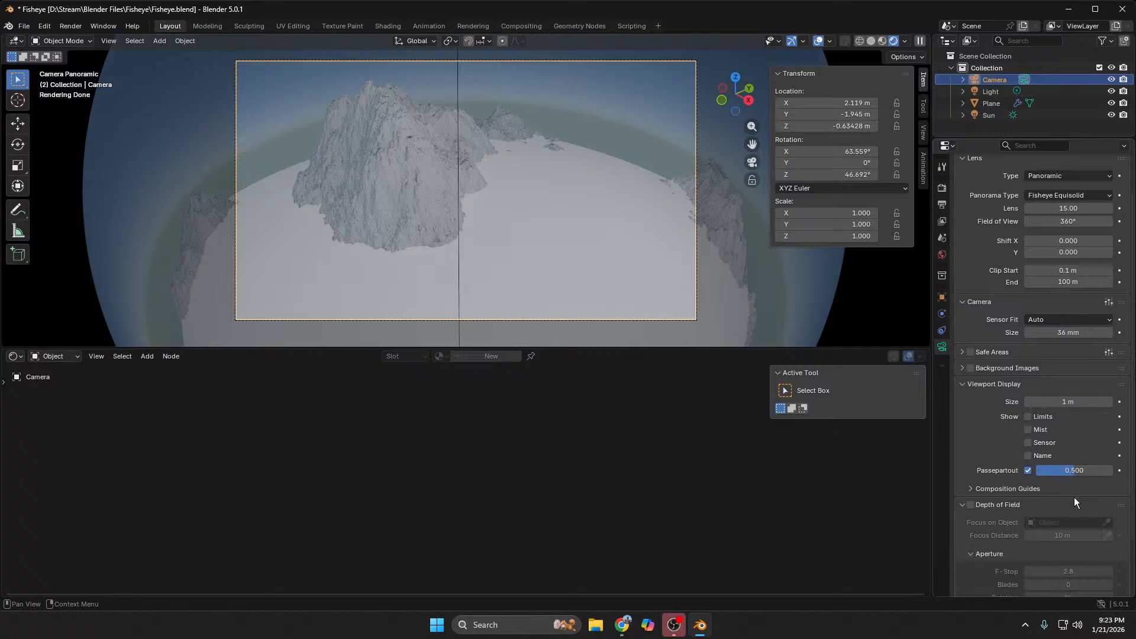
{"action": "scroll", "coordinate": [1070, 496], "scroll_direction": "down", "scroll_amount": 2}
{"action": "scroll", "coordinate": [1056, 397], "scroll_direction": "up", "scroll_amount": 5}
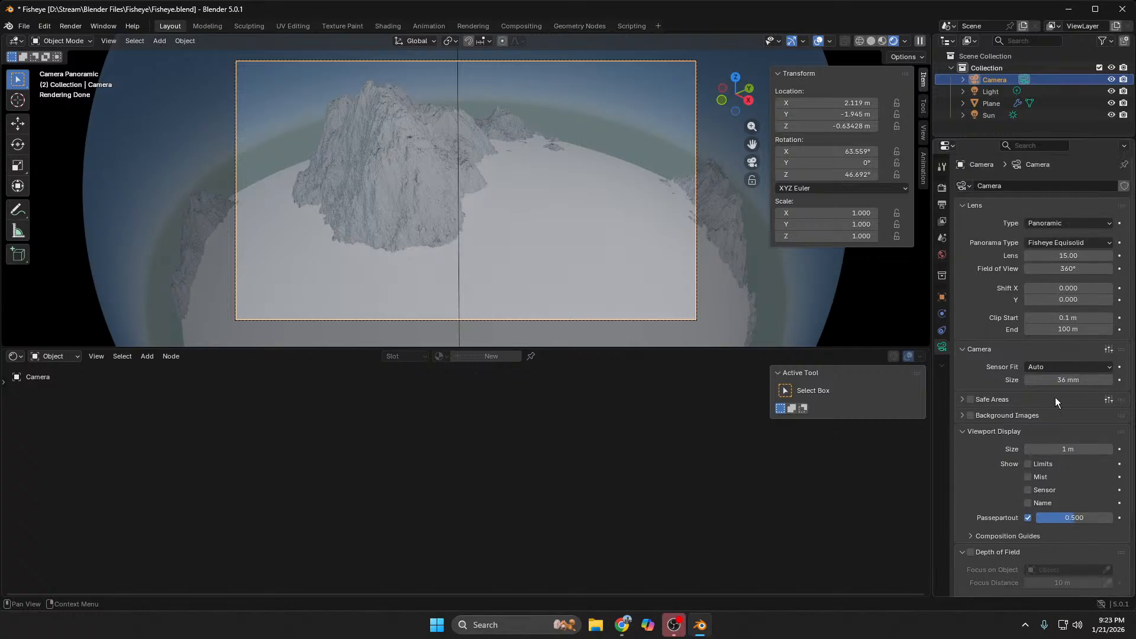
{"action": "left_click", "coordinate": [944, 208]}
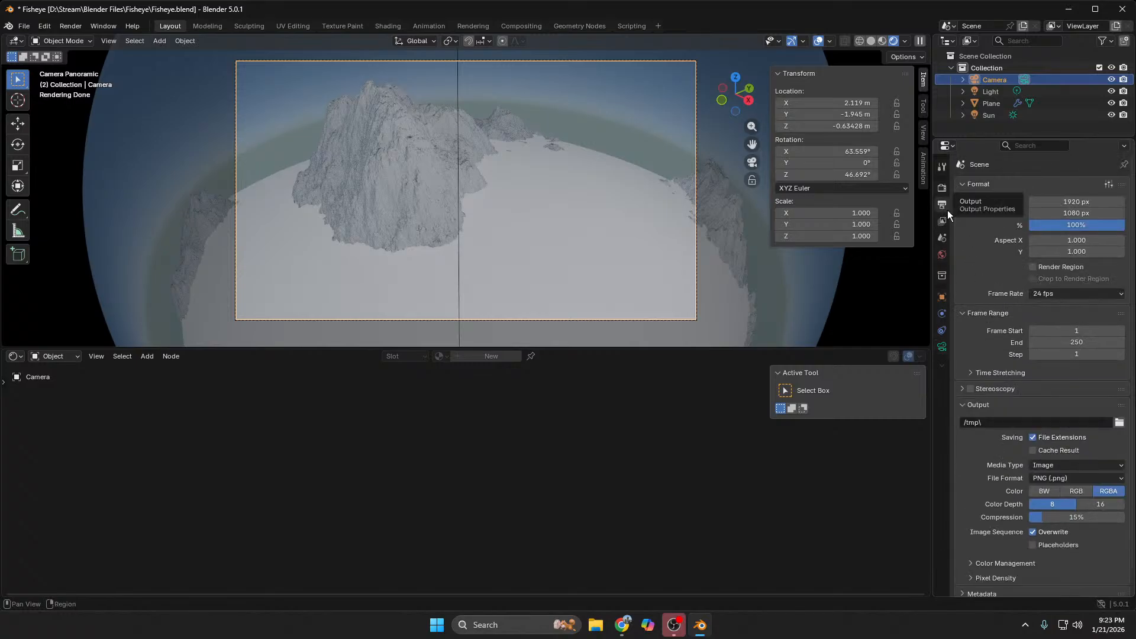
{"action": "left_click", "coordinate": [1093, 202]}
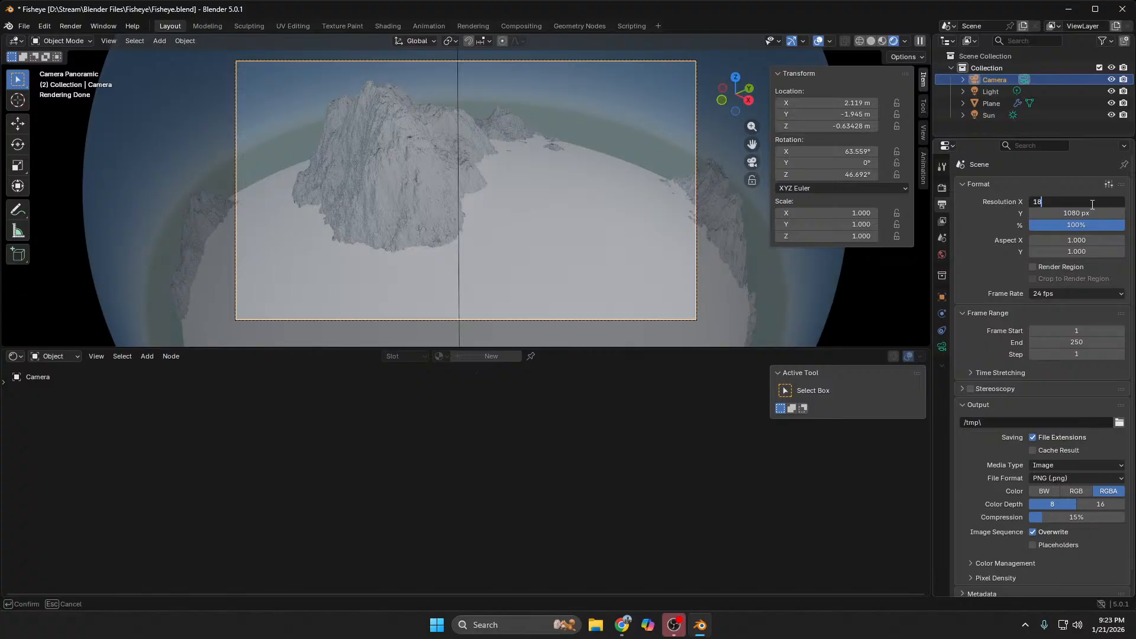
{"action": "type", "text": "1080"}
{"action": "key", "text": "Return"}
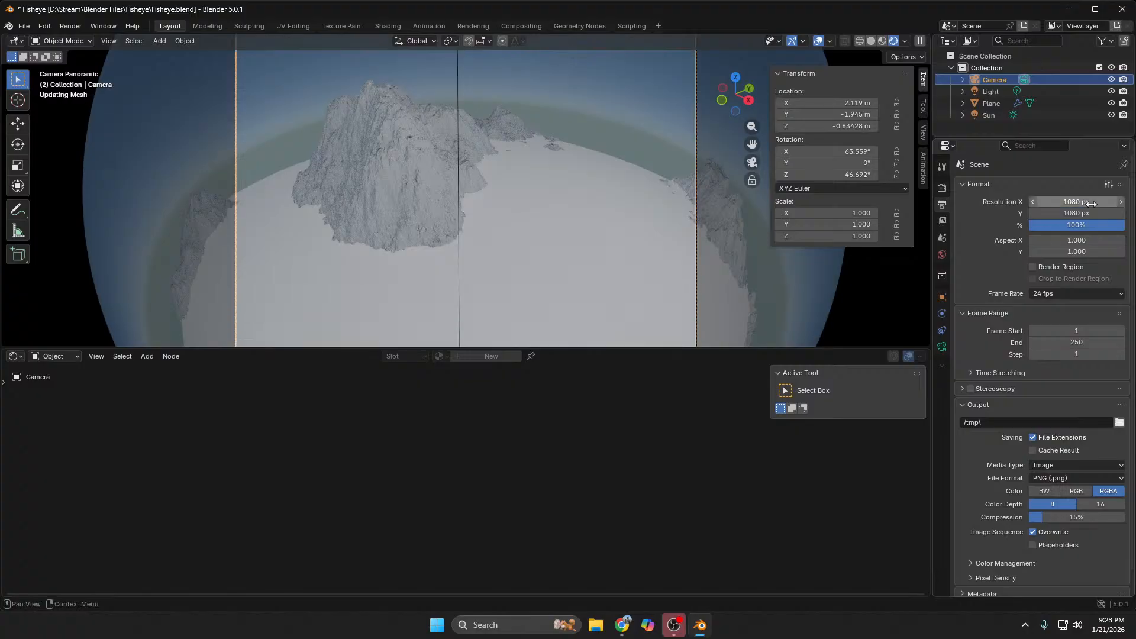
{"action": "left_click", "coordinate": [1084, 213]}
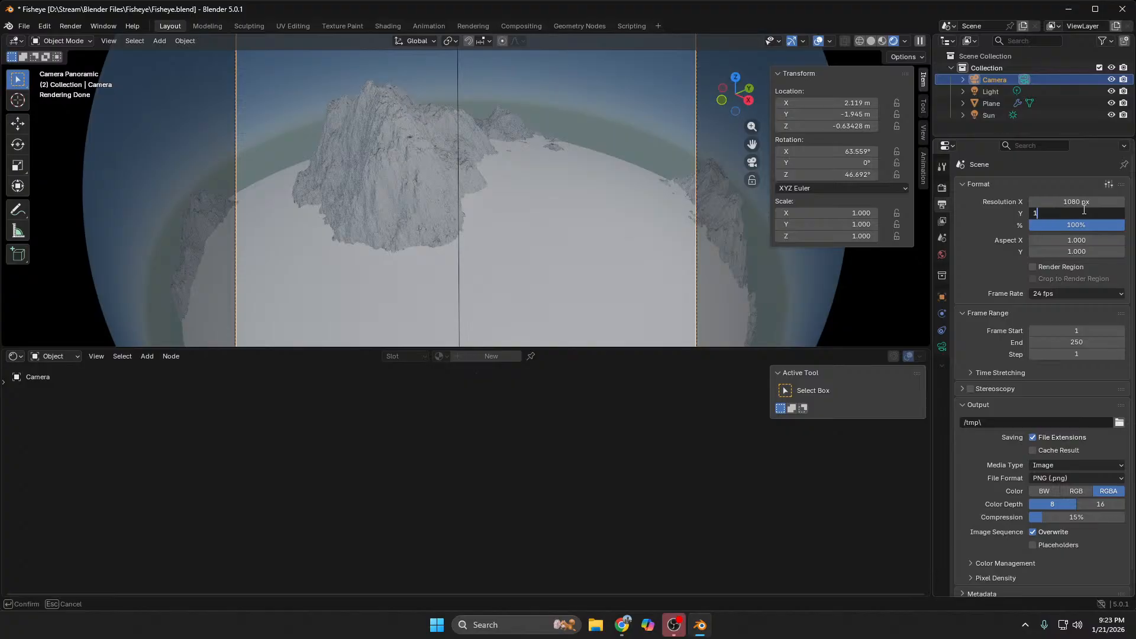
{"action": "key", "text": "Return"}
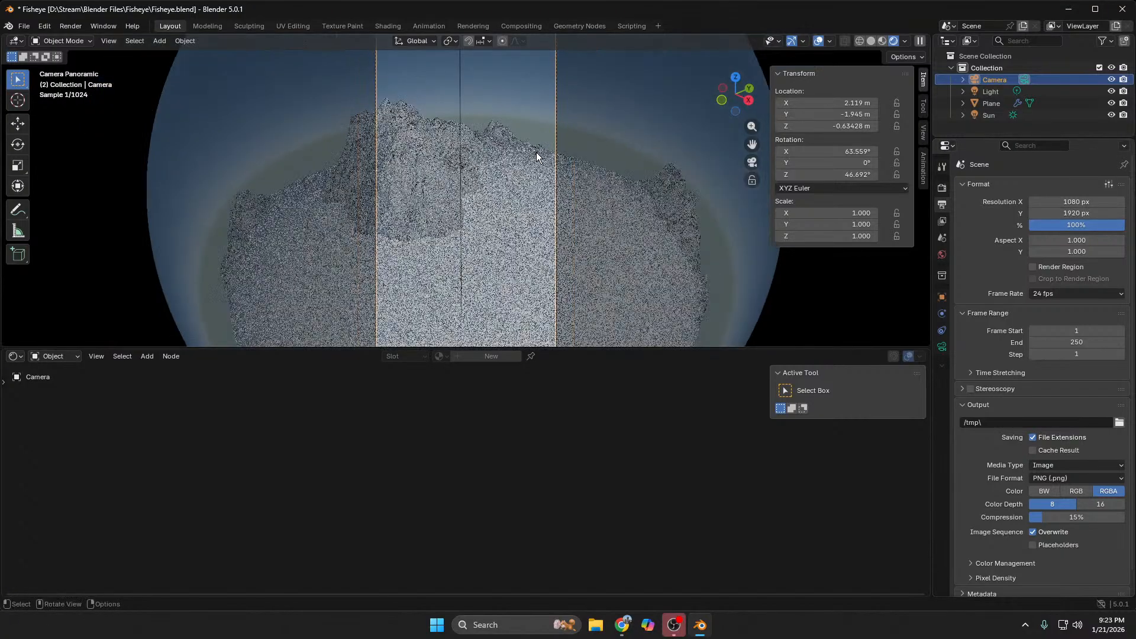
{"action": "scroll", "coordinate": [536, 151], "scroll_direction": "down", "scroll_amount": 4}
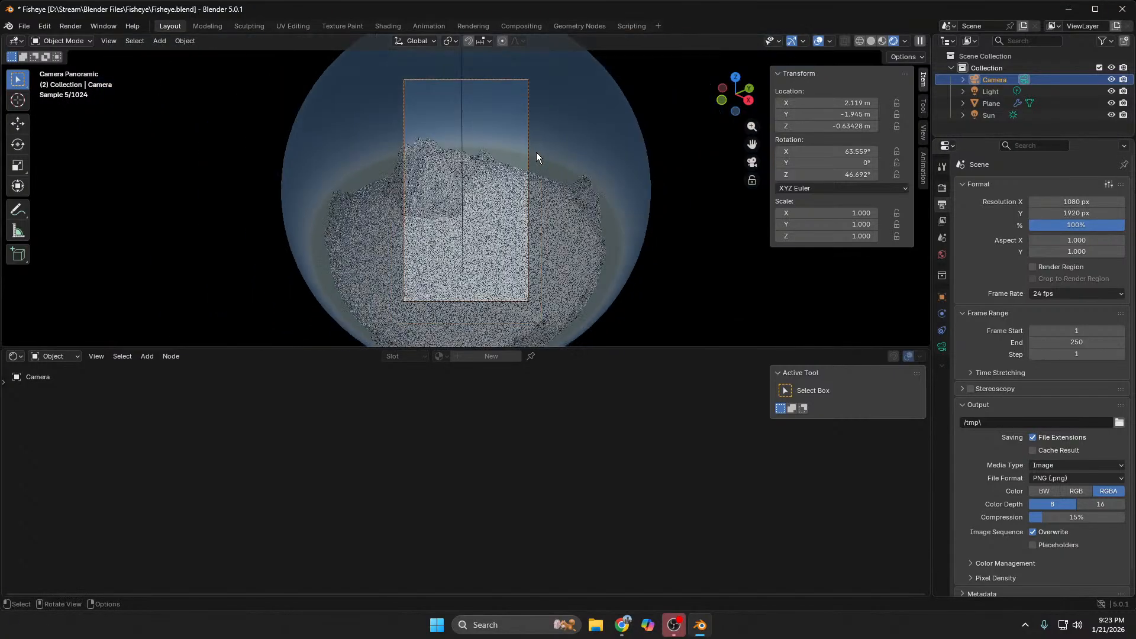
Step: Select the plane, try a lower value in its Add node, and undo that change
{"action": "left_click", "coordinate": [610, 257]}
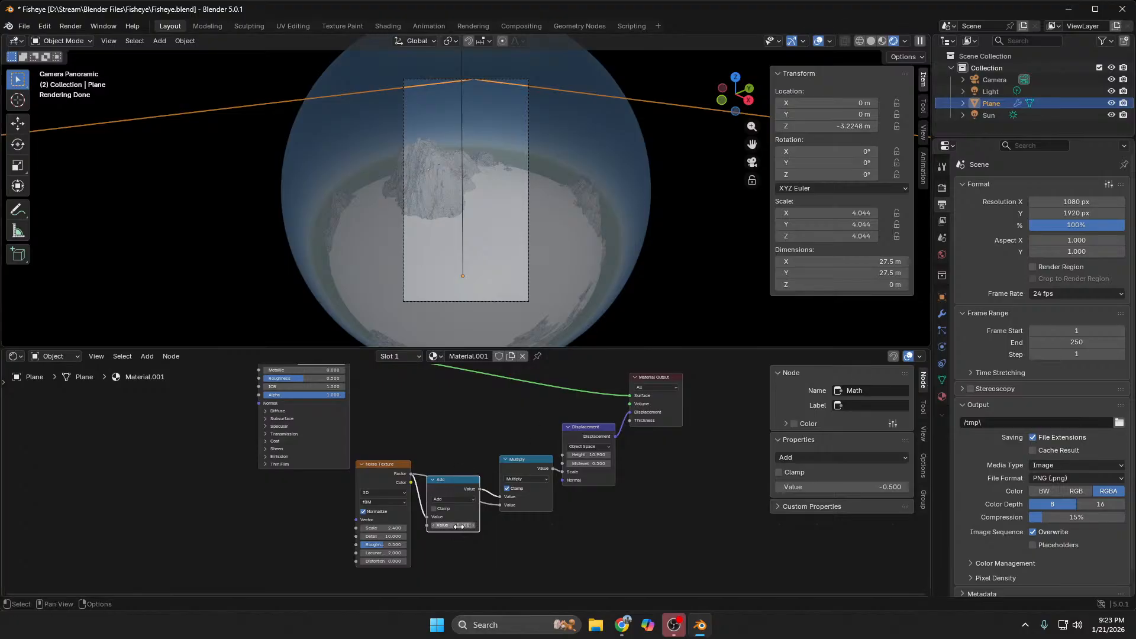
{"action": "left_click_drag", "start_coordinate": [459, 526], "coordinate": [435, 526]}
{"action": "key", "text": "ctrl+z"}
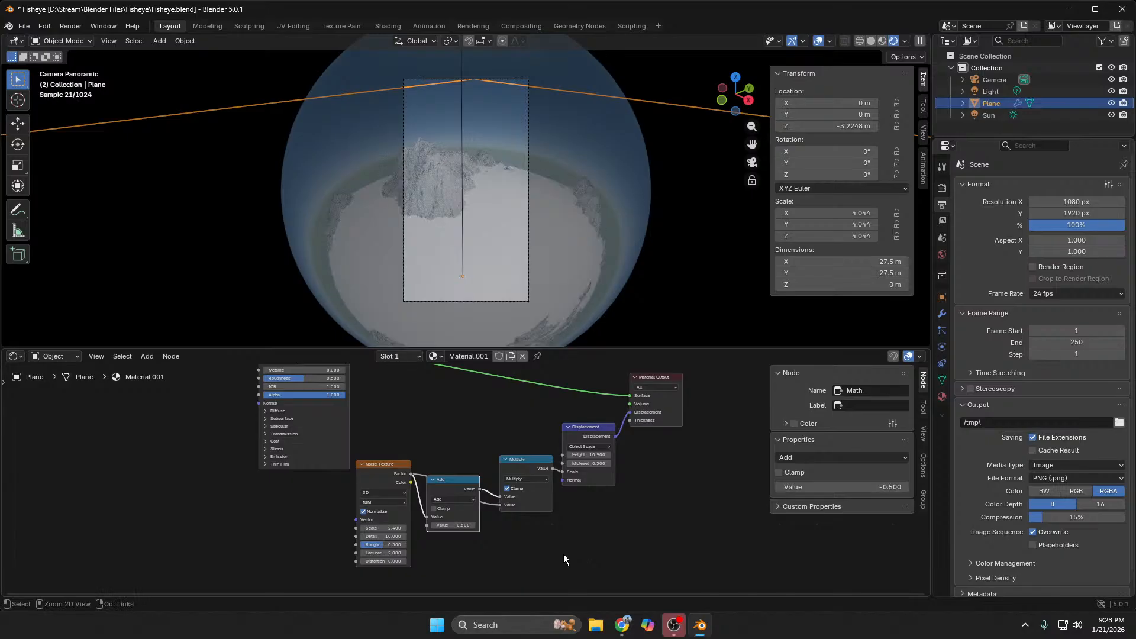
Step: Try different Scale values on the plane's Noise Texture, ending with a Scale of 0.5
{"action": "left_click_drag", "start_coordinate": [368, 526], "coordinate": [490, 526]}
{"action": "mouse_move", "coordinate": [384, 528]}
{"action": "left_mouse_down"}
{"action": "mouse_move", "coordinate": [325, 528]}
{"action": "mouse_move", "coordinate": [420, 528]}
{"action": "mouse_move", "coordinate": [372, 530]}
{"action": "left_mouse_up"}
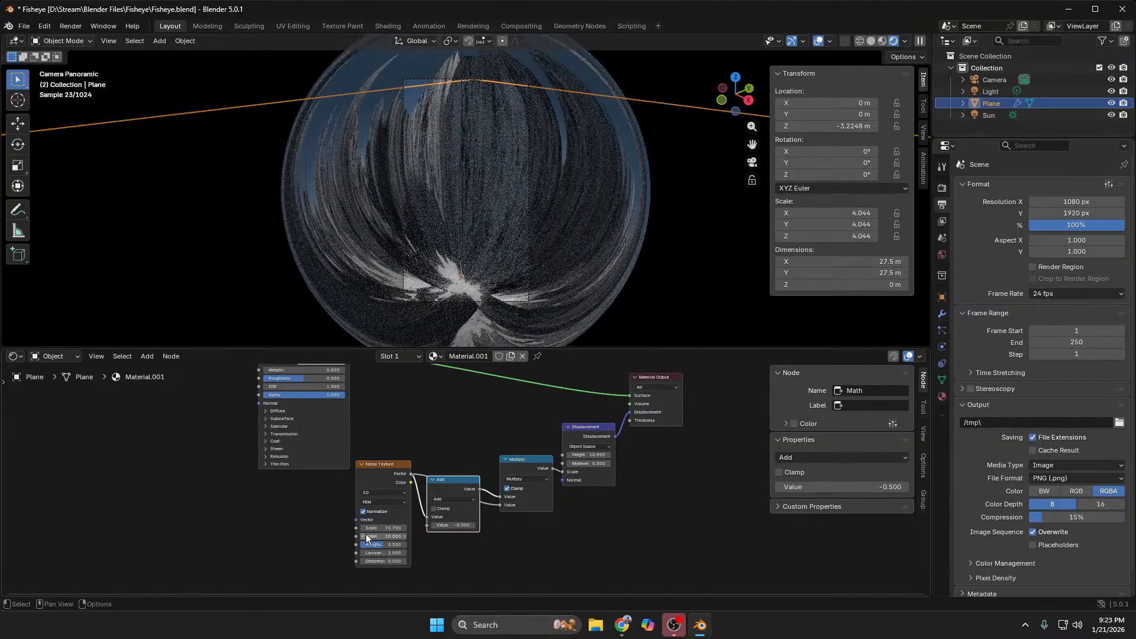
{"action": "left_click", "coordinate": [371, 537]}
{"action": "left_click", "coordinate": [375, 528]}
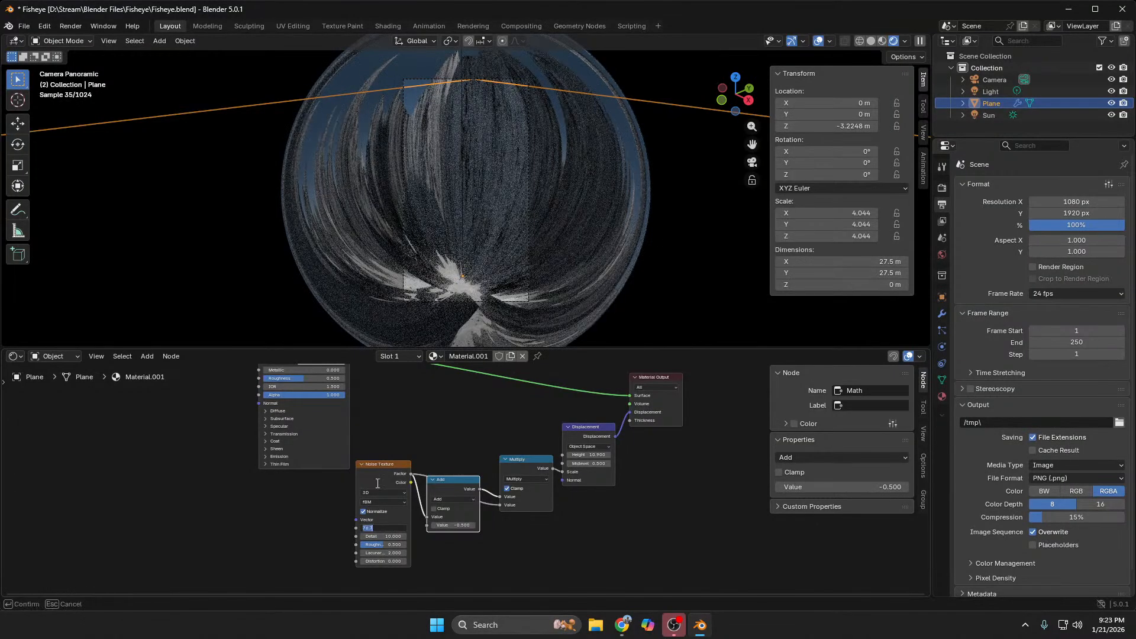
{"action": "type", "text": "0.5"}
{"action": "key", "text": "Return"}
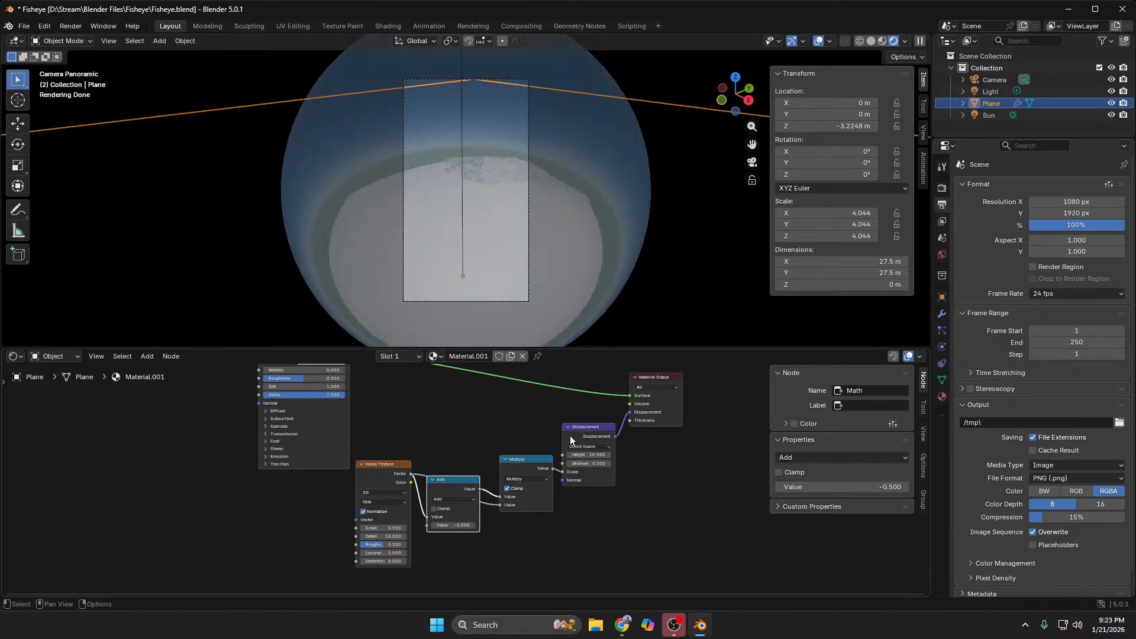
Step: Set the Noise Texture's Scale to 2 and raise it further to about 8 for many sharp peaks
{"action": "left_click", "coordinate": [383, 528]}
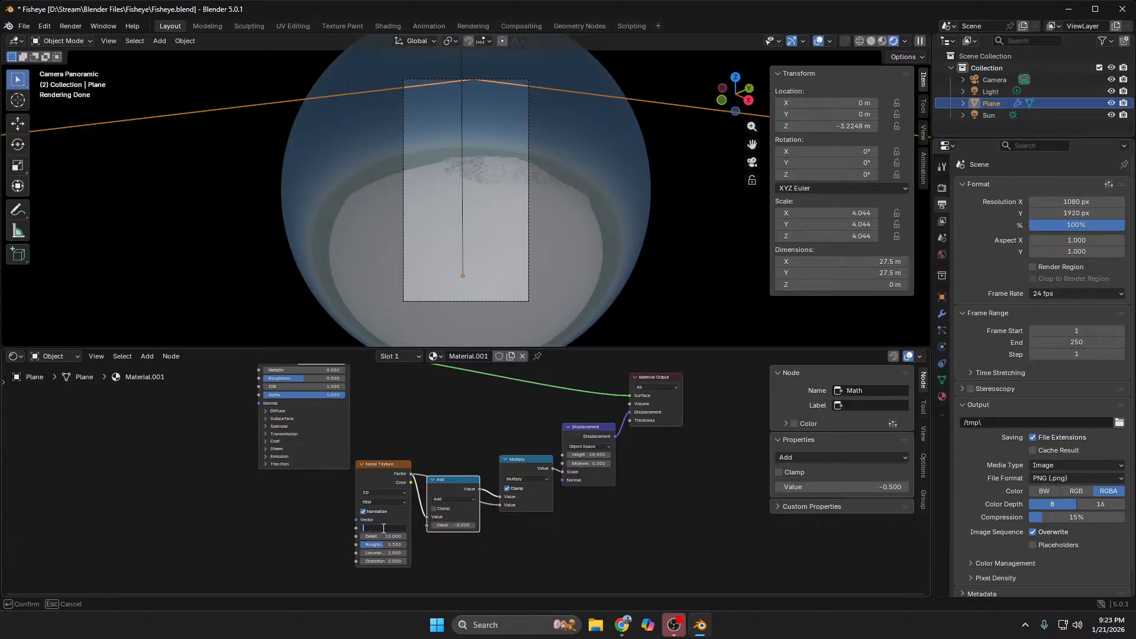
{"action": "type", "text": "2"}
{"action": "key", "text": "Return"}
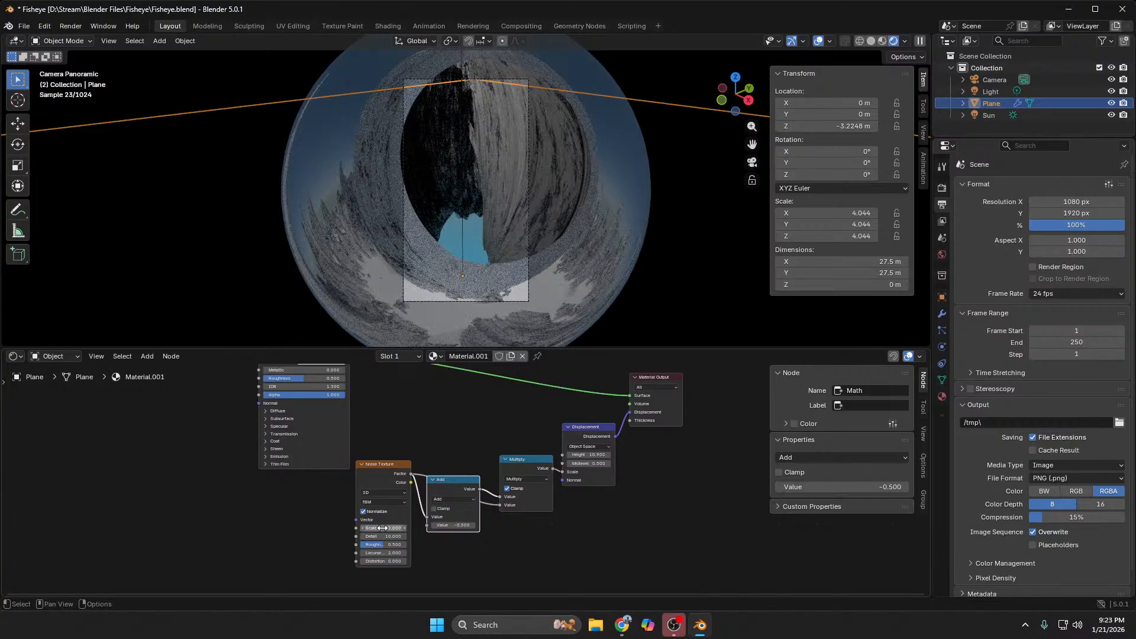
{"action": "left_click_drag", "start_coordinate": [383, 528], "coordinate": [493, 530]}
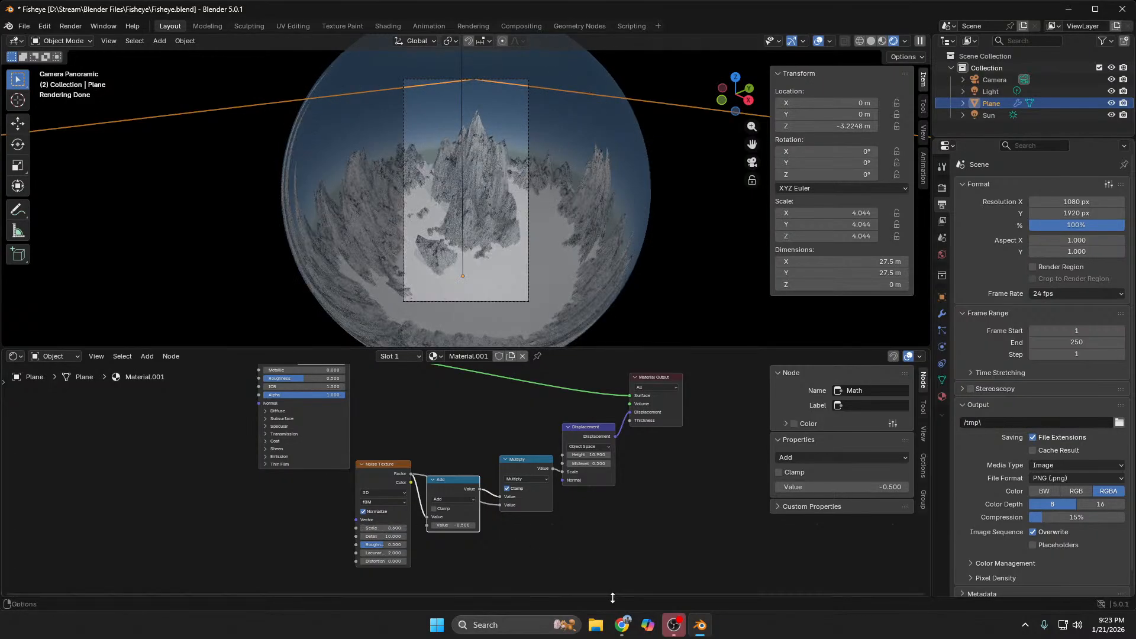
Step: Select the camera and move it back along its local Z axis by about 3 m
{"action": "left_click", "coordinate": [528, 283]}
{"action": "key", "text": "g"}
{"action": "key", "text": "z"}
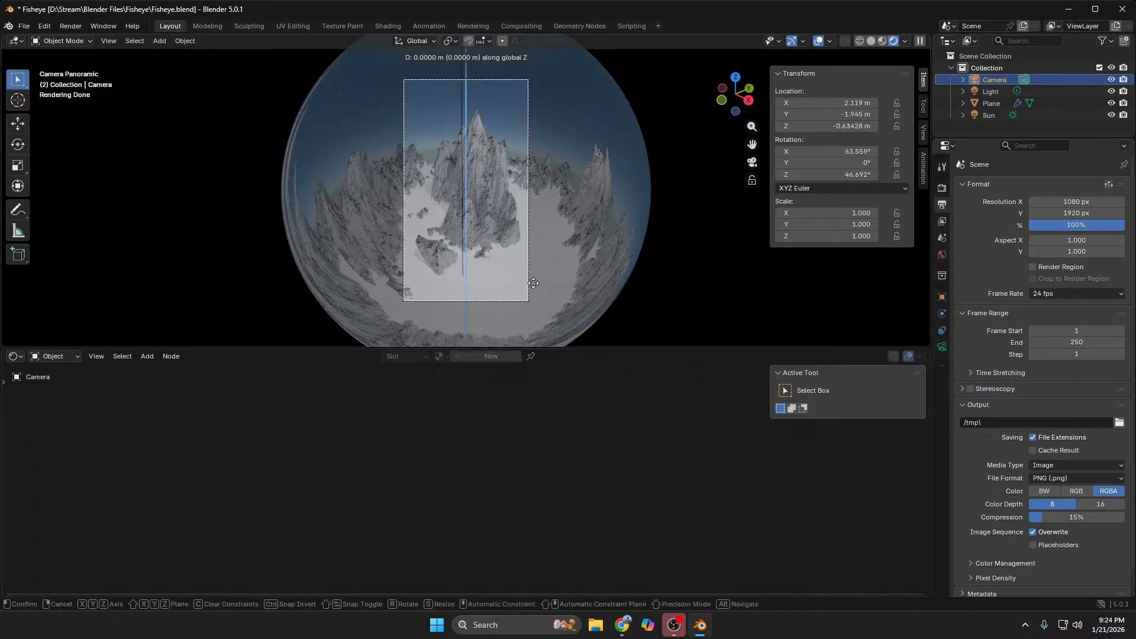
{"action": "key", "text": "z"}
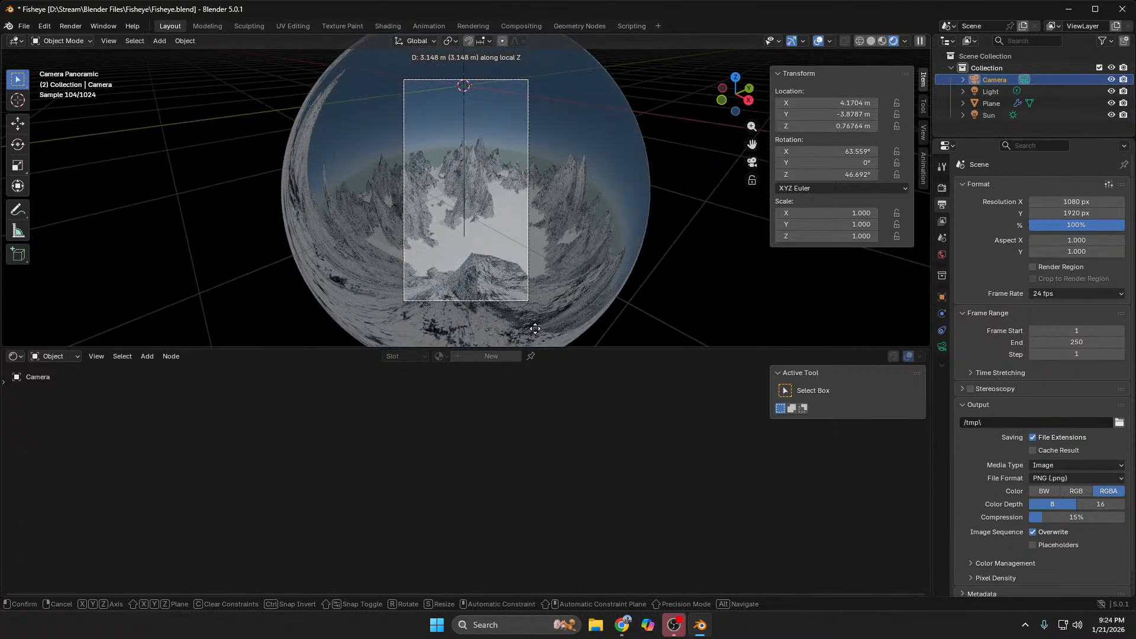
{"action": "left_click", "coordinate": [535, 328]}
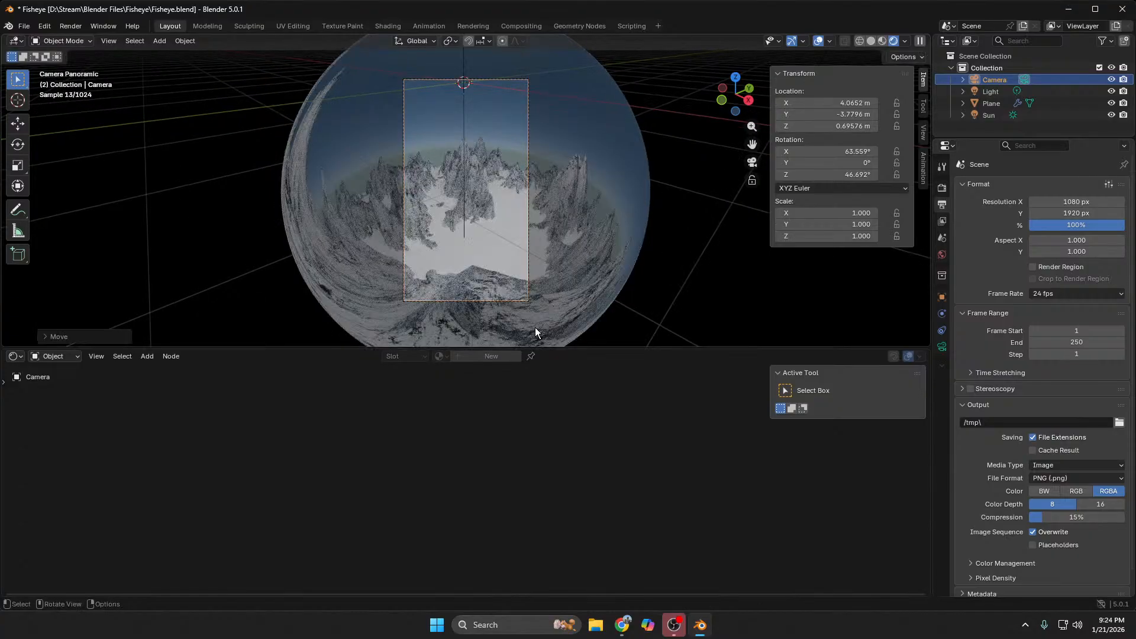
Step: Move the camera forward along its local Z axis by about 2.28 m, closer to the central peak
{"action": "scroll", "coordinate": [587, 294], "scroll_direction": "up", "scroll_amount": 4}
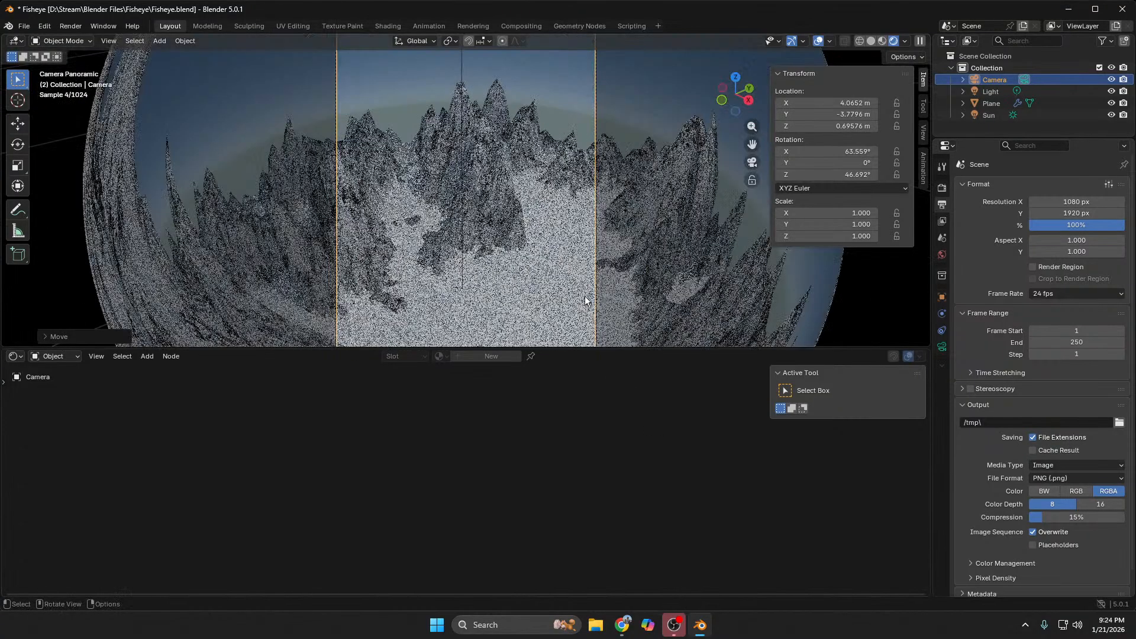
{"action": "key", "text": "g"}
{"action": "key", "text": "z"}
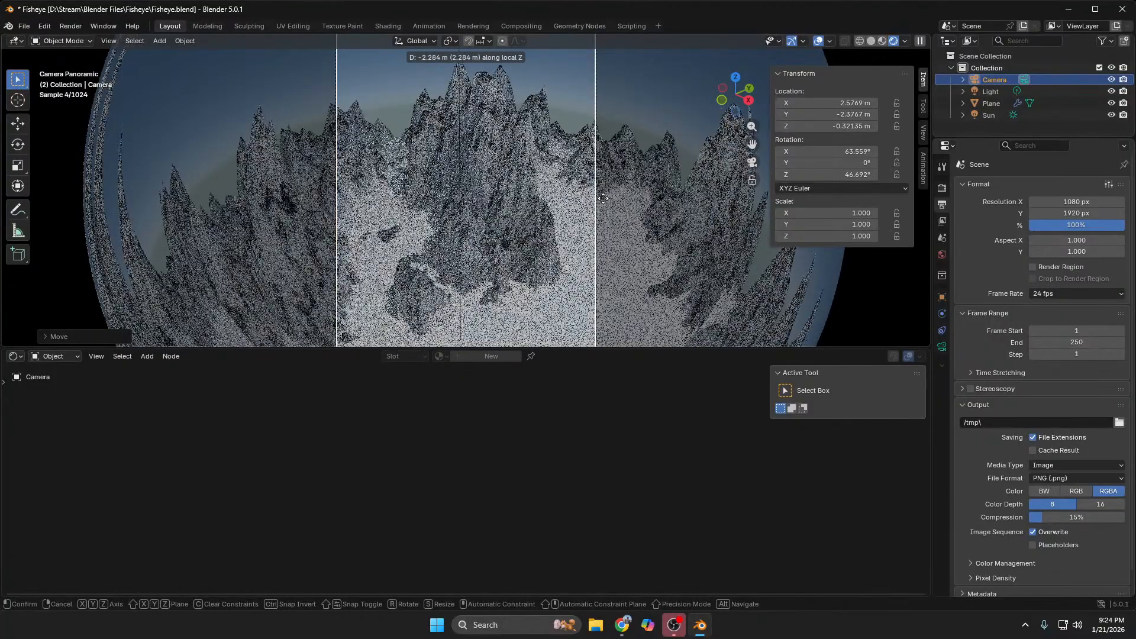
{"action": "left_click", "coordinate": [604, 204]}
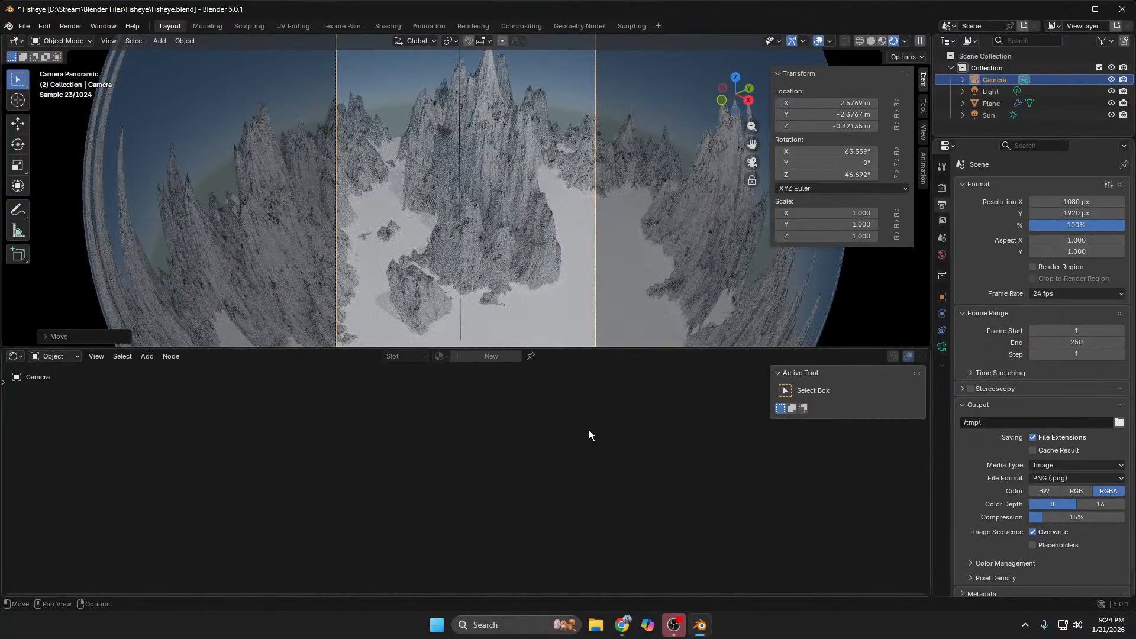
Step: View the whole terrain from outside the camera and select the plane
{"action": "middle_click_drag", "start_coordinate": [604, 321], "coordinate": [625, 258]}
{"action": "scroll", "coordinate": [625, 259], "scroll_direction": "down", "scroll_amount": 8}
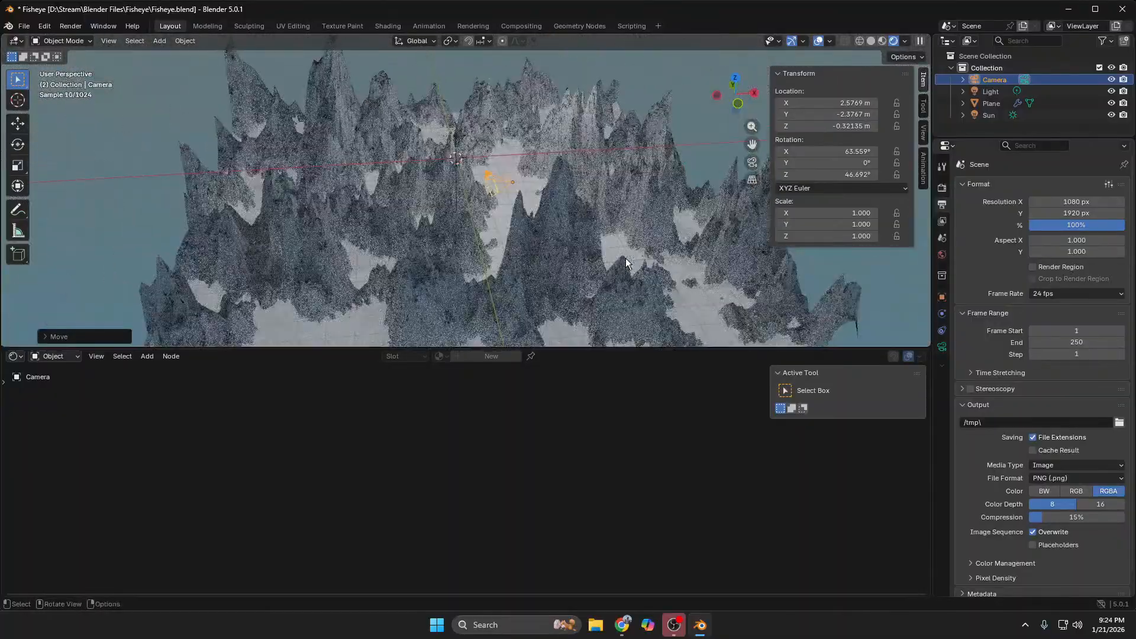
{"action": "left_click", "coordinate": [605, 273]}
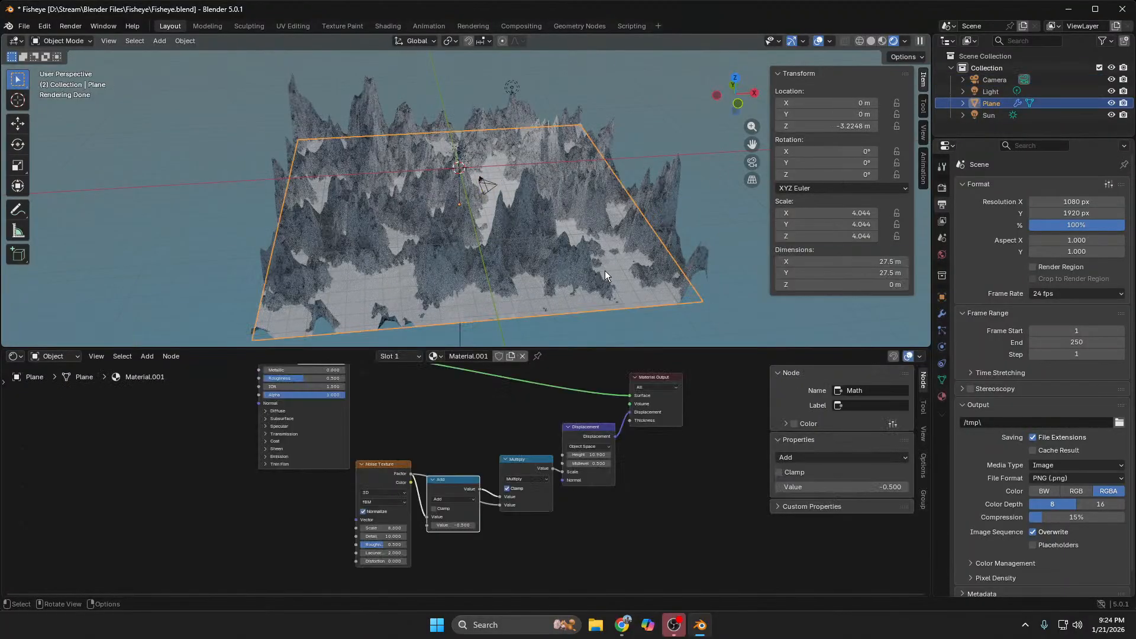
Step: Switch to the landscape tutorial in Chrome, play the Color Ramp part, and pause at 3:45
{"action": "mouse_move", "coordinate": [623, 626]}
{"action": "left_click", "coordinate": [627, 584]}
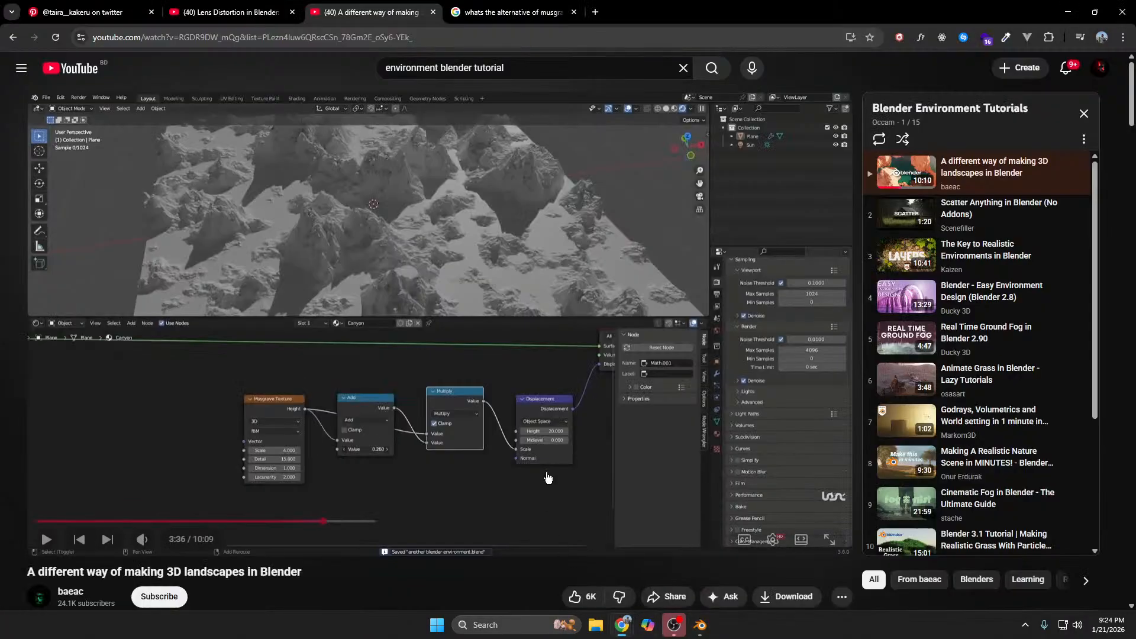
{"action": "left_click", "coordinate": [563, 410]}
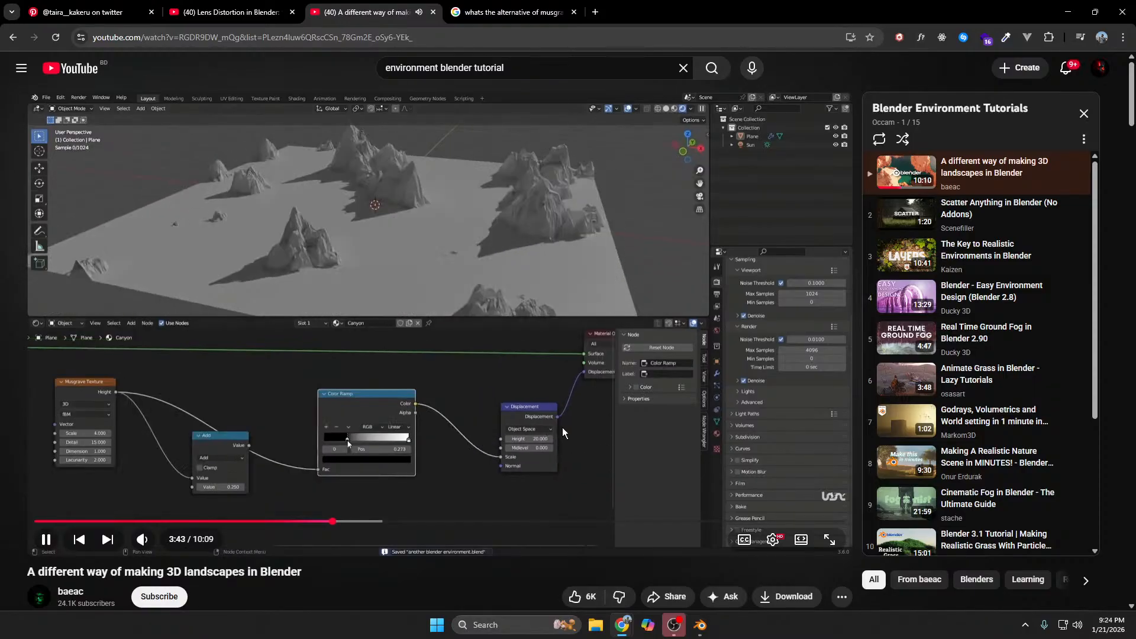
{"action": "left_click", "coordinate": [563, 432]}
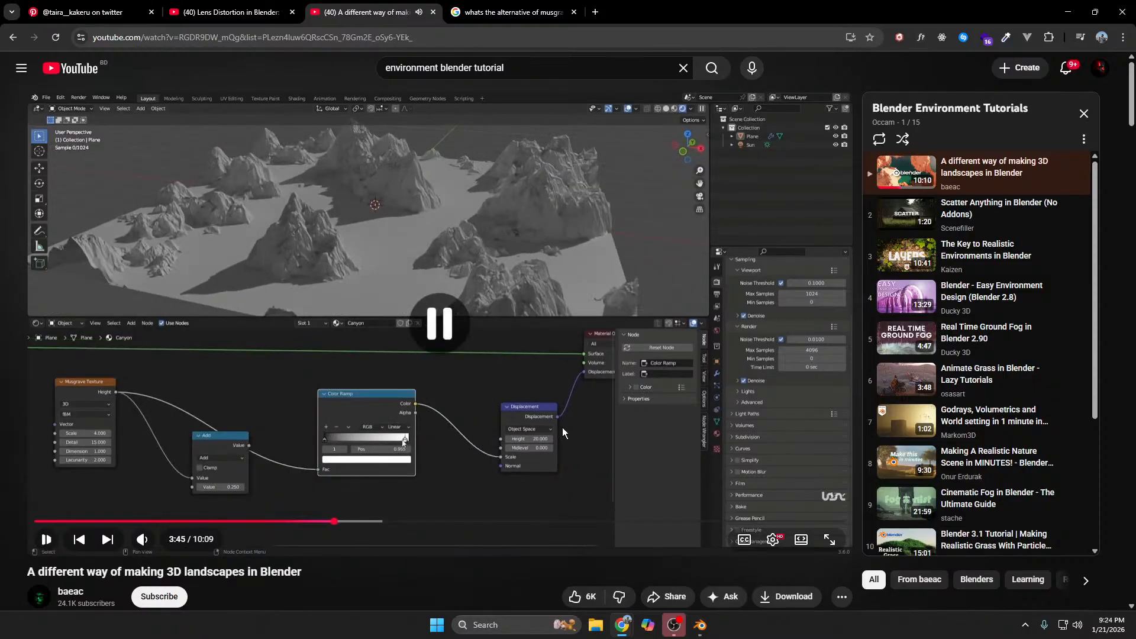
Step: Switch back to Blender and examine the World surface's sky types and shader options without changing them
{"action": "left_click", "coordinate": [700, 625]}
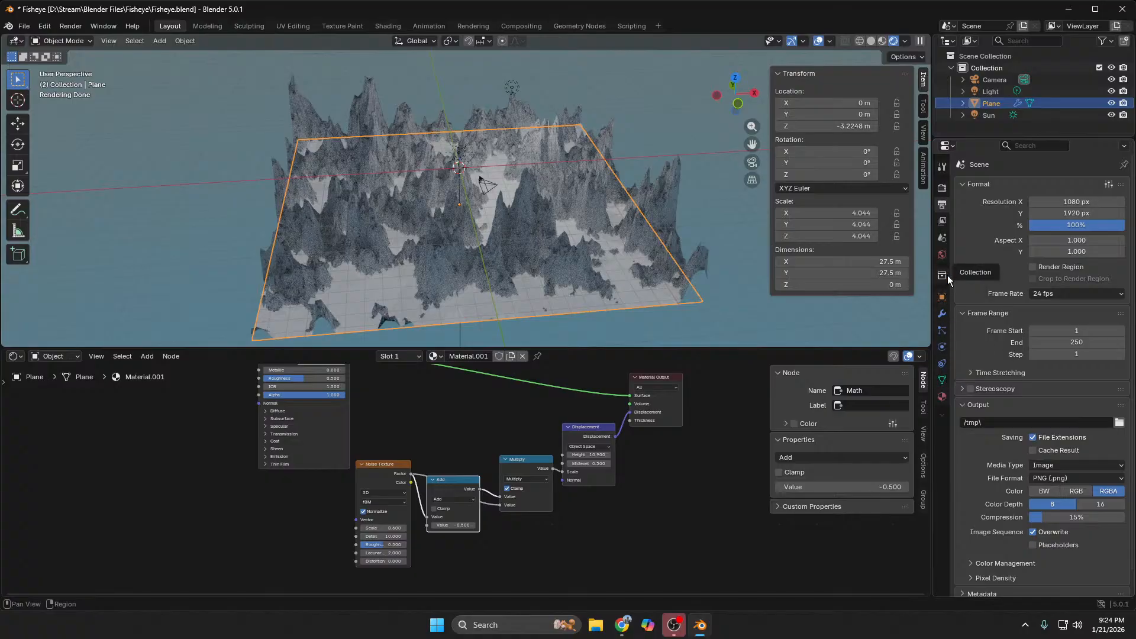
{"action": "left_click", "coordinate": [943, 254]}
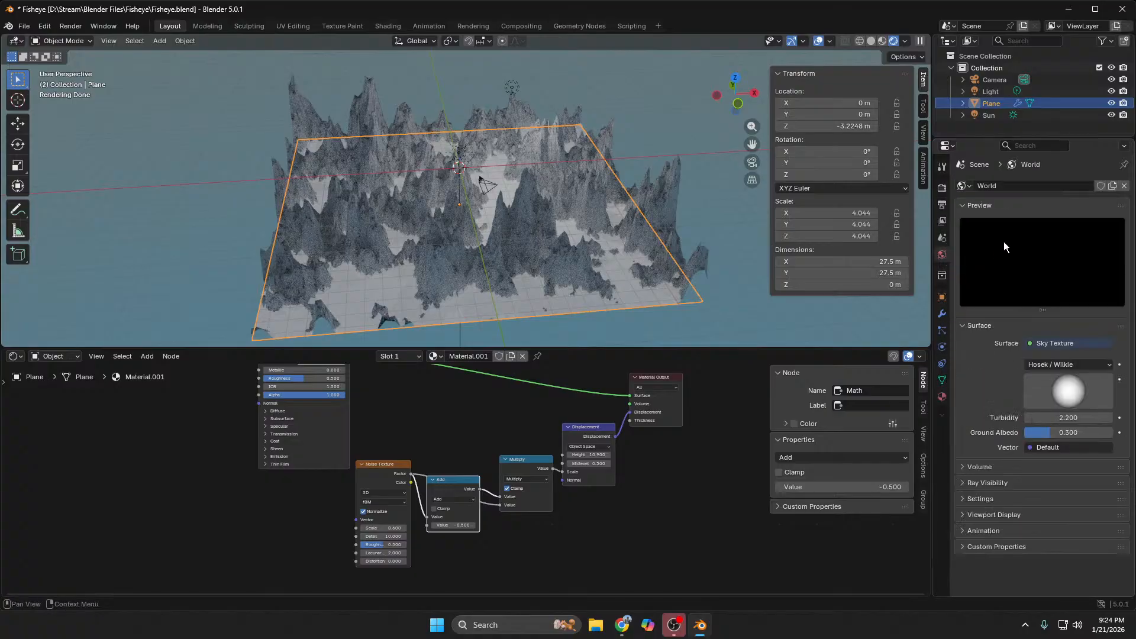
{"action": "left_click", "coordinate": [1036, 345]}
{"action": "left_click", "coordinate": [1036, 342]}
{"action": "left_click", "coordinate": [1099, 365]}
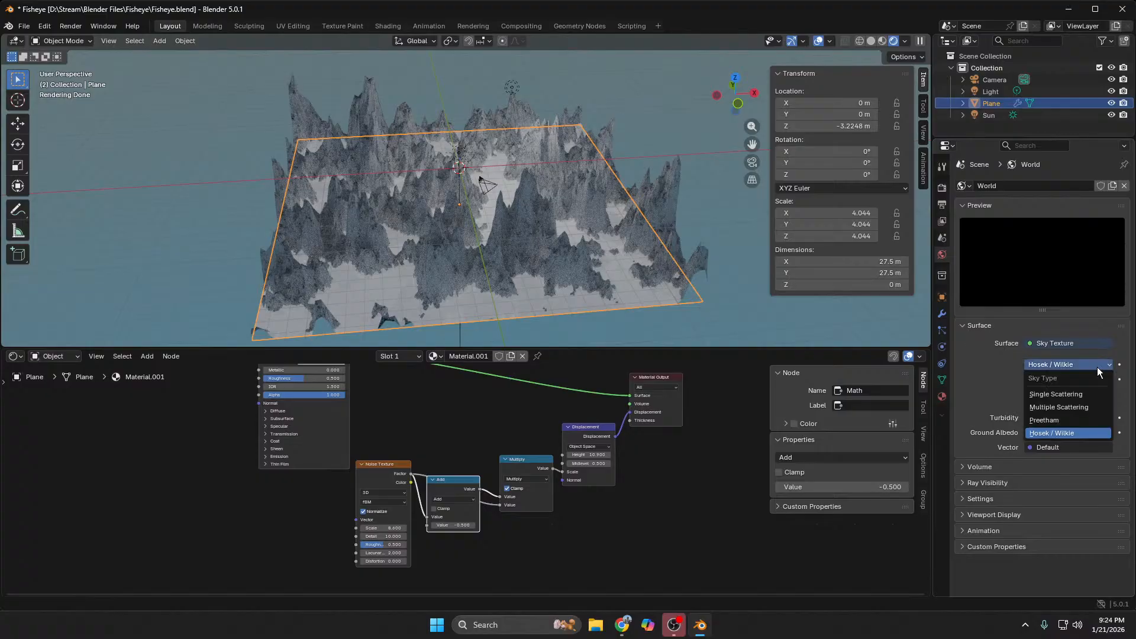
{"action": "left_click", "coordinate": [1094, 362]}
{"action": "left_click", "coordinate": [1084, 343]}
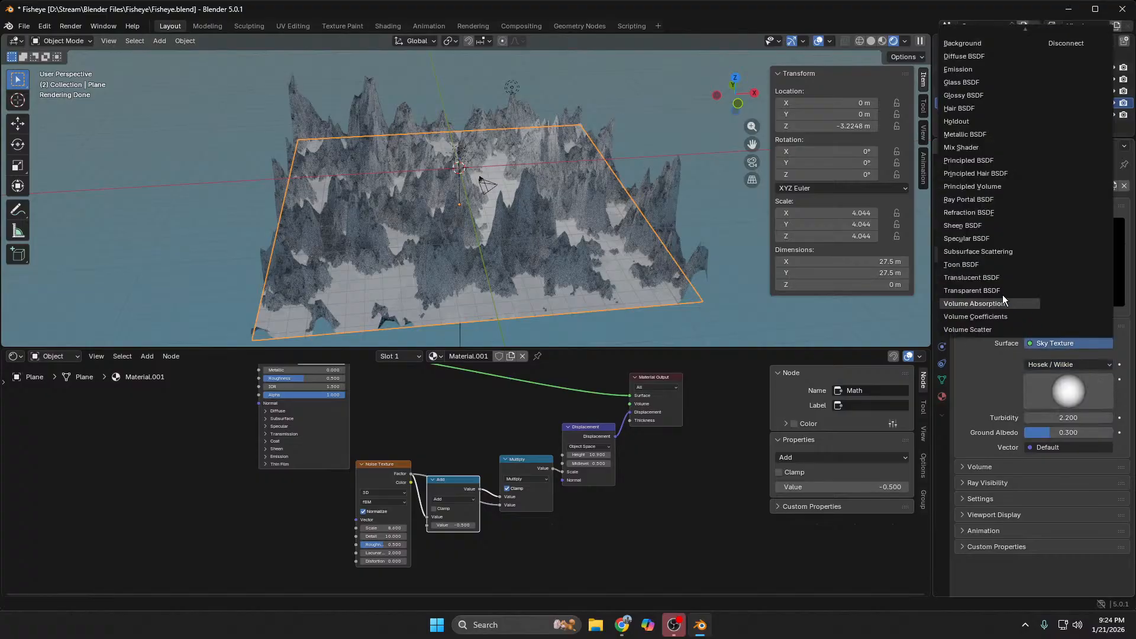
{"action": "left_click", "coordinate": [688, 545]}
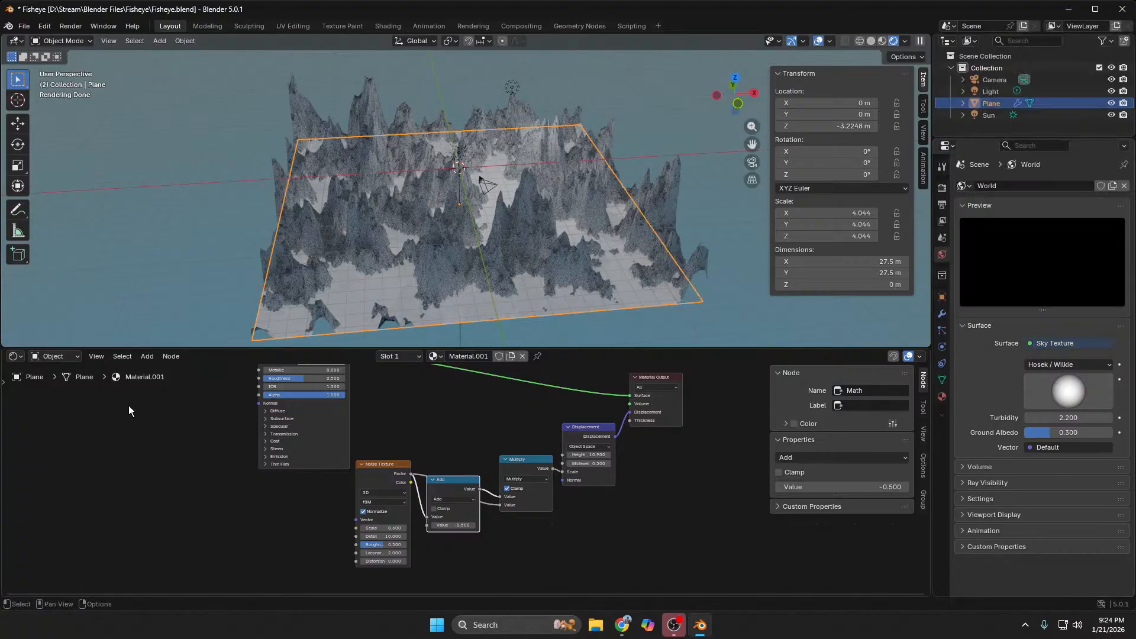
Step: Show the World shader nodes, connect Background to the World Output's Surface in place of the Sky Texture, and check the camera view
{"action": "left_click", "coordinate": [56, 356]}
{"action": "left_click", "coordinate": [71, 400]}
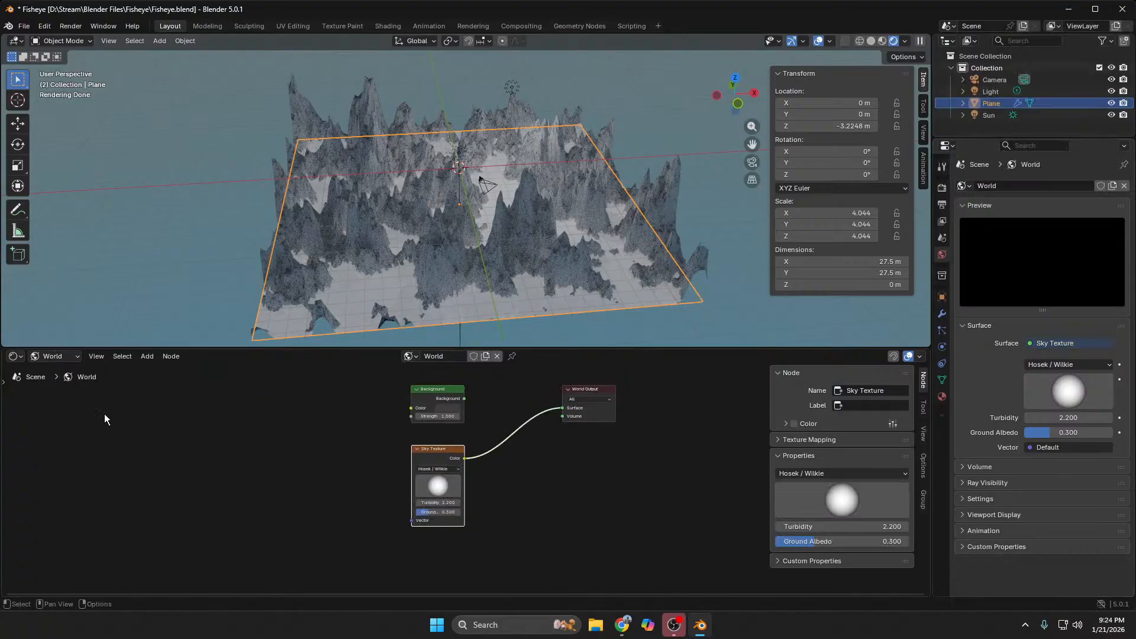
{"action": "left_click_drag", "start_coordinate": [465, 399], "coordinate": [567, 408]}
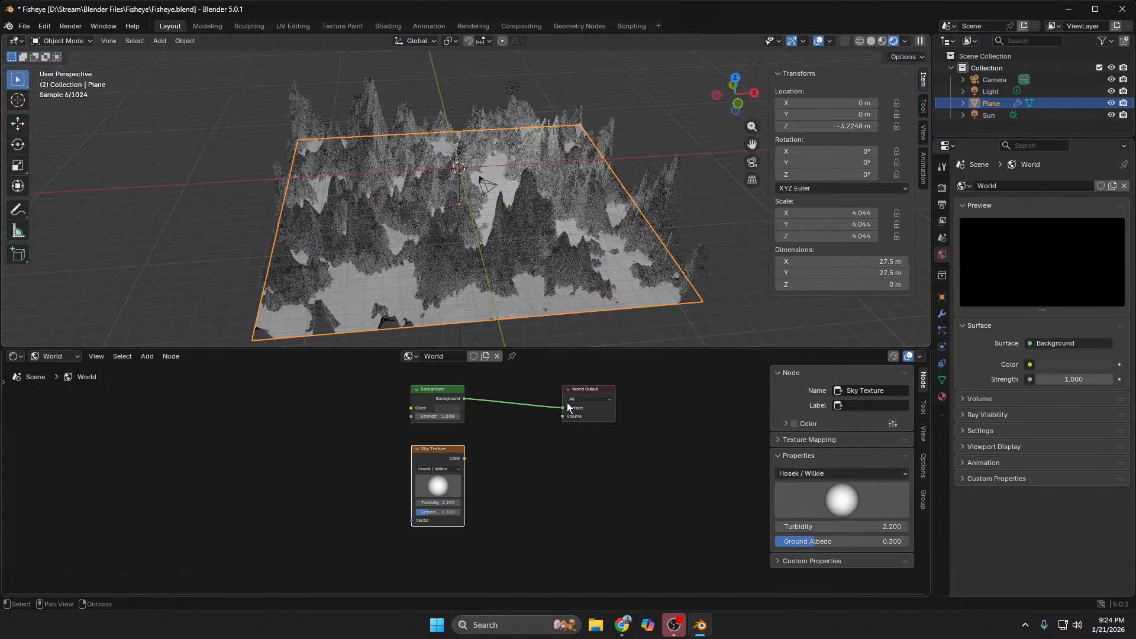
{"action": "left_click", "coordinate": [655, 327]}
{"action": "key", "text": "KP_0"}
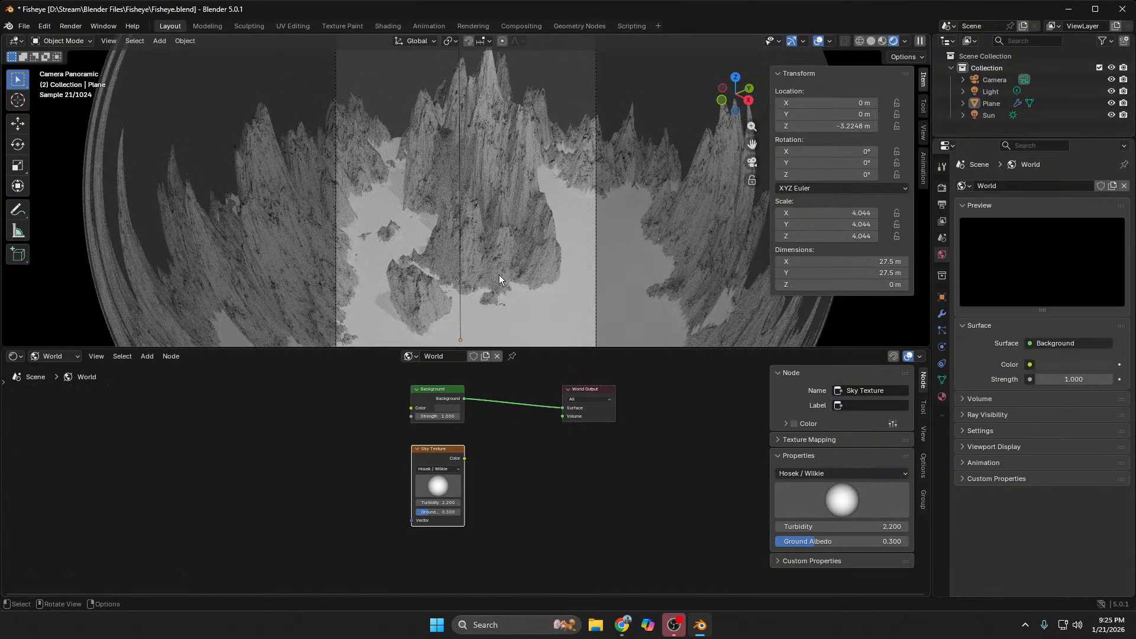
Step: Delete the Light object from the scene, keeping the Sun
{"action": "scroll", "coordinate": [499, 274], "scroll_direction": "down", "scroll_amount": 2}
{"action": "middle_click_drag", "start_coordinate": [493, 282], "coordinate": [518, 280]}
{"action": "scroll", "coordinate": [517, 287], "scroll_direction": "down", "scroll_amount": 6}
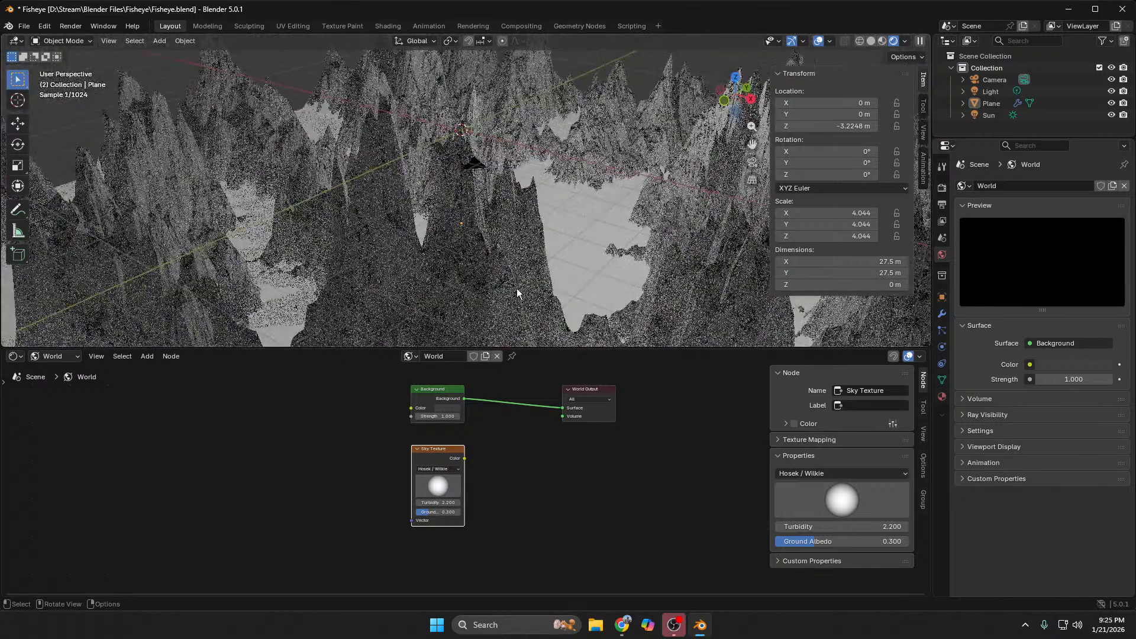
{"action": "left_click", "coordinate": [1001, 89]}
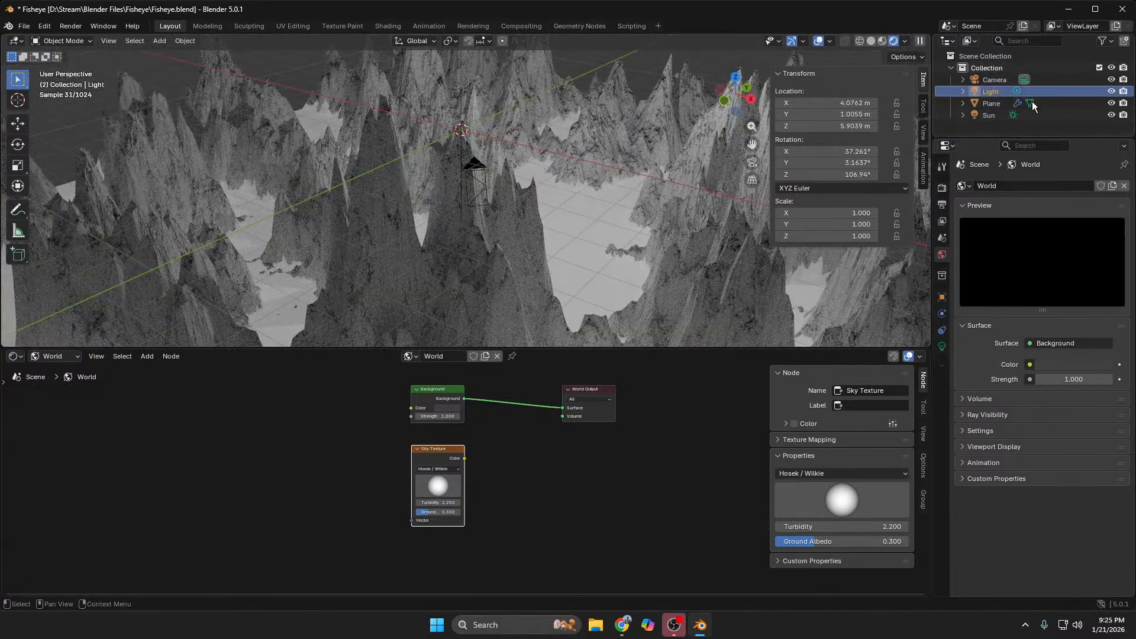
{"action": "key", "text": "Delete"}
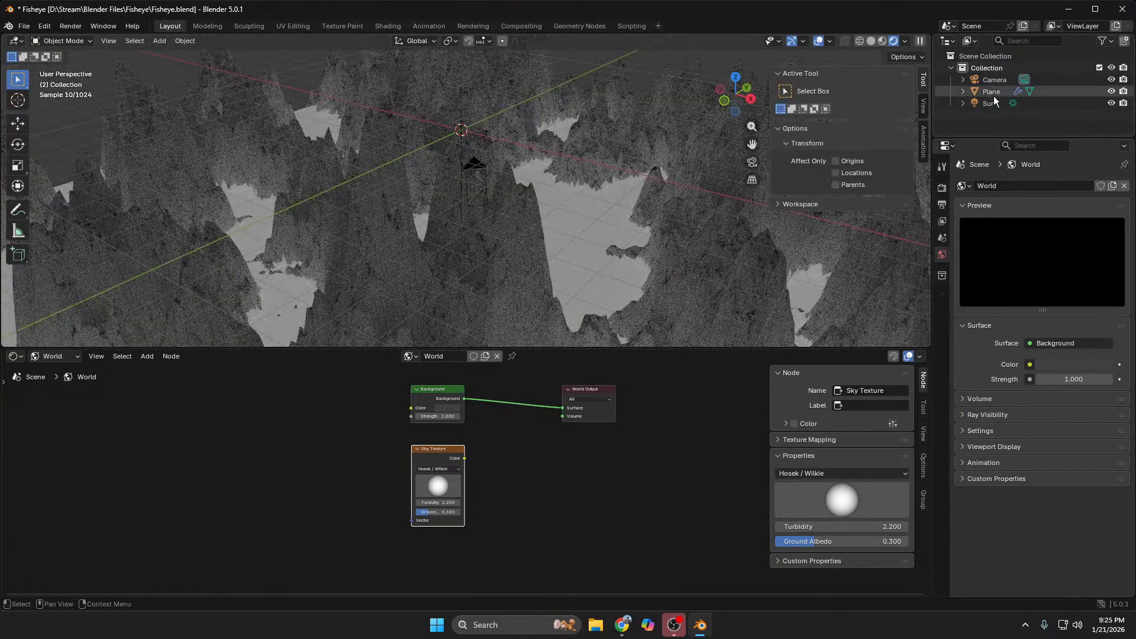
Step: Rotate the Sun to about -35.6° X, 28.4° Y and -31° Z, and check the shadows through the camera
{"action": "left_click", "coordinate": [989, 104]}
{"action": "key", "text": "r"}
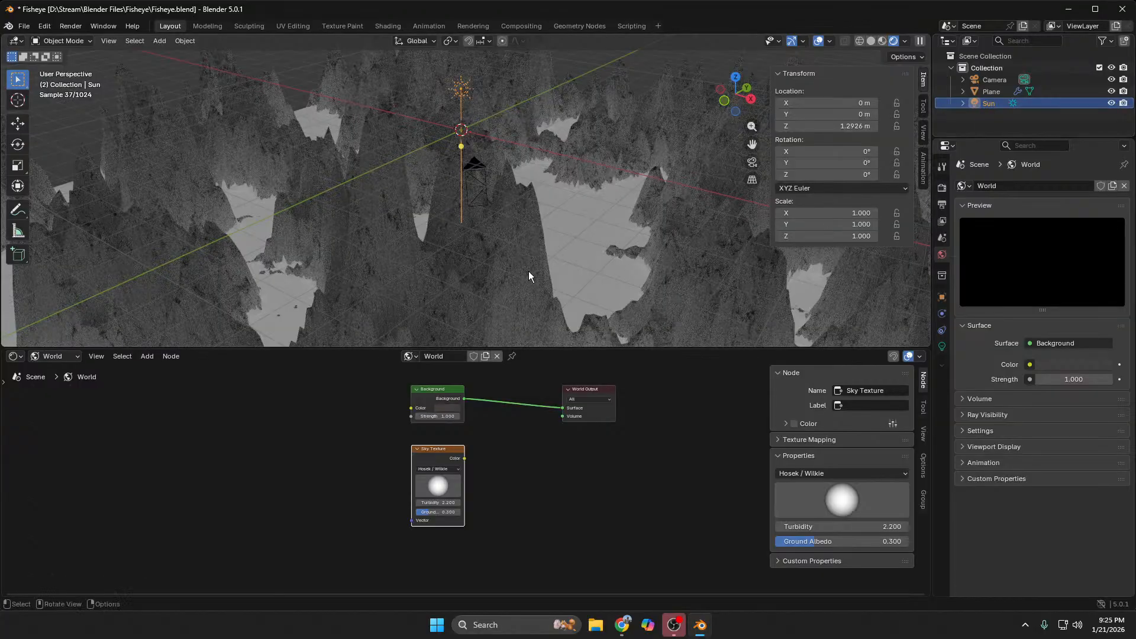
{"action": "left_click", "coordinate": [363, 274]}
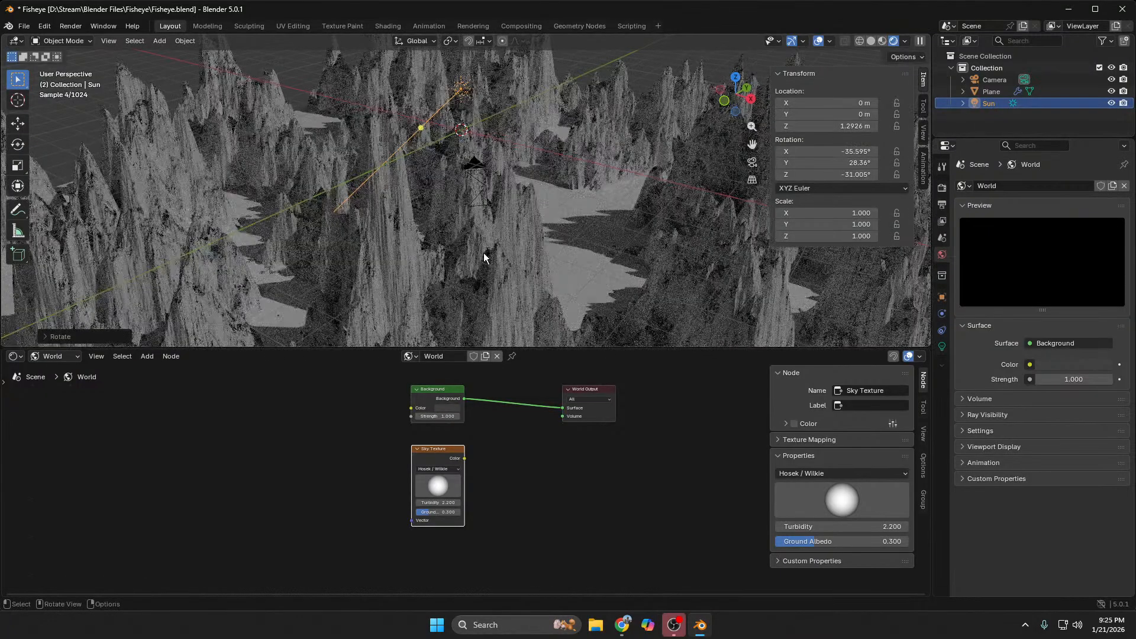
{"action": "key", "text": "KP_0"}
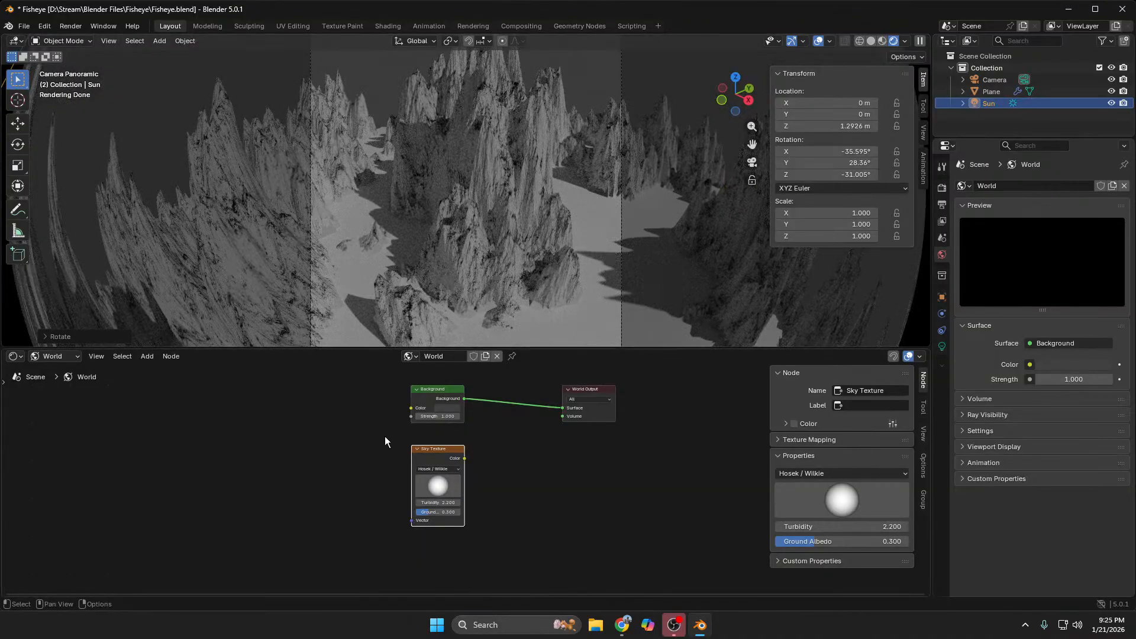
{"action": "scroll", "coordinate": [559, 233], "scroll_direction": "down", "scroll_amount": 2}
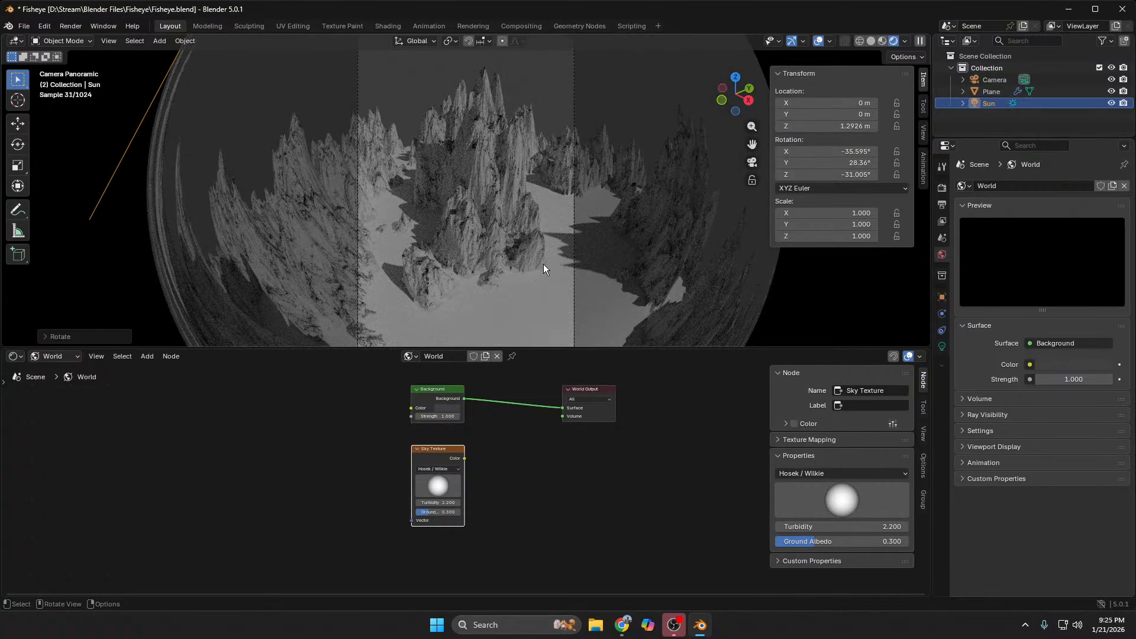
Step: Switch to the YouTube landscape tutorial in Chrome and watch its terrain and noise texture section up to about 4:28
{"action": "left_click", "coordinate": [619, 628]}
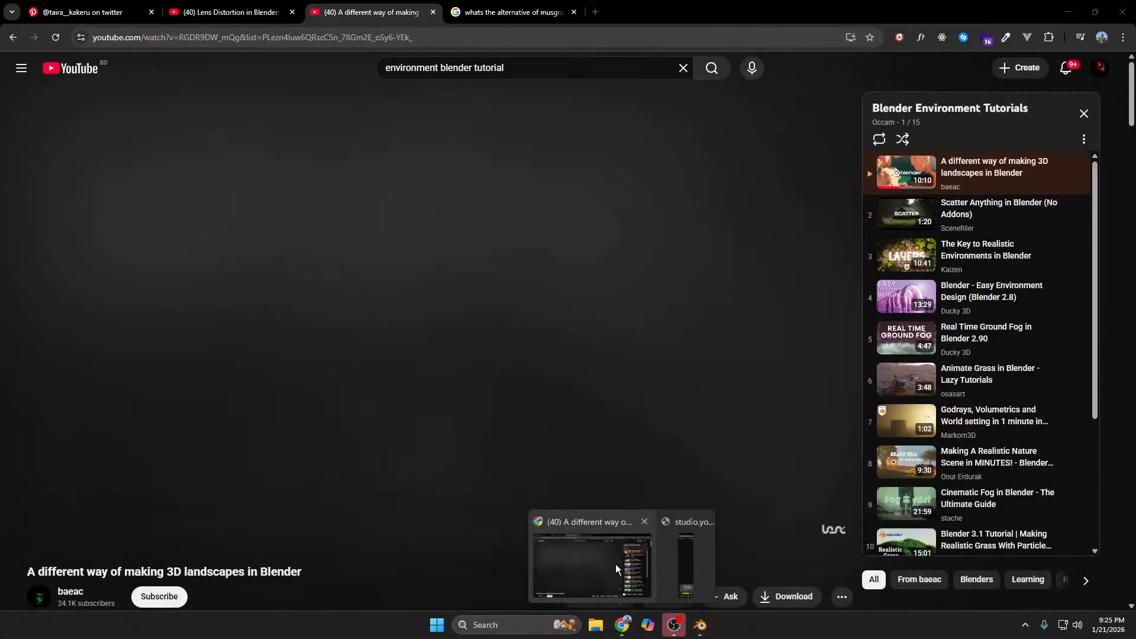
{"action": "left_click", "coordinate": [615, 564]}
{"action": "left_click", "coordinate": [458, 351]}
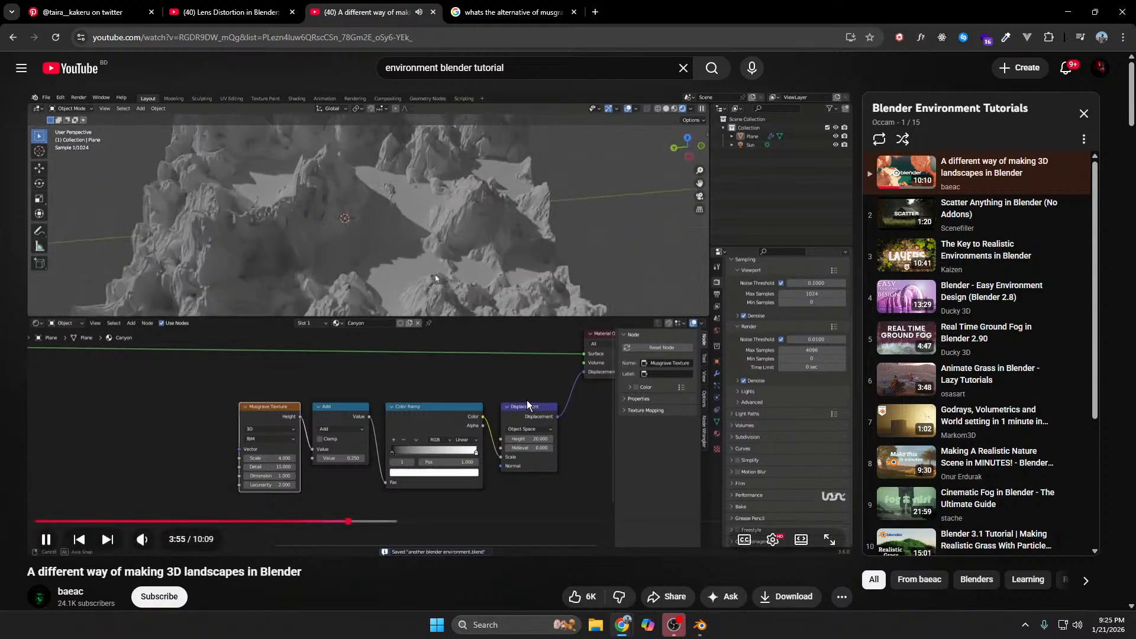
{"action": "left_click", "coordinate": [438, 258]}
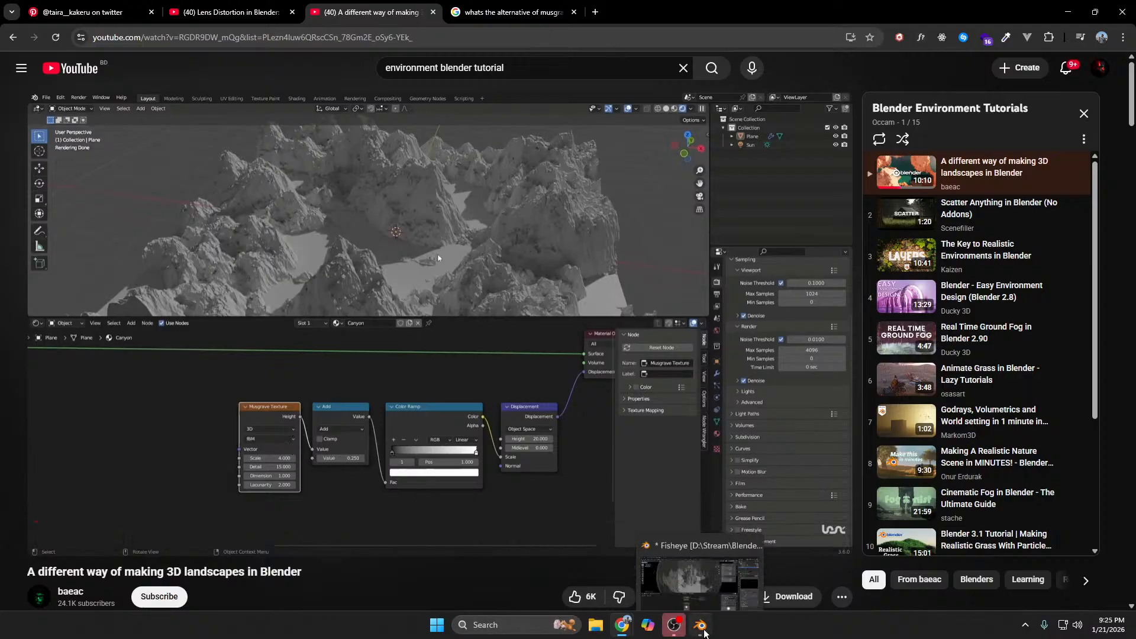
{"action": "left_click", "coordinate": [439, 258]}
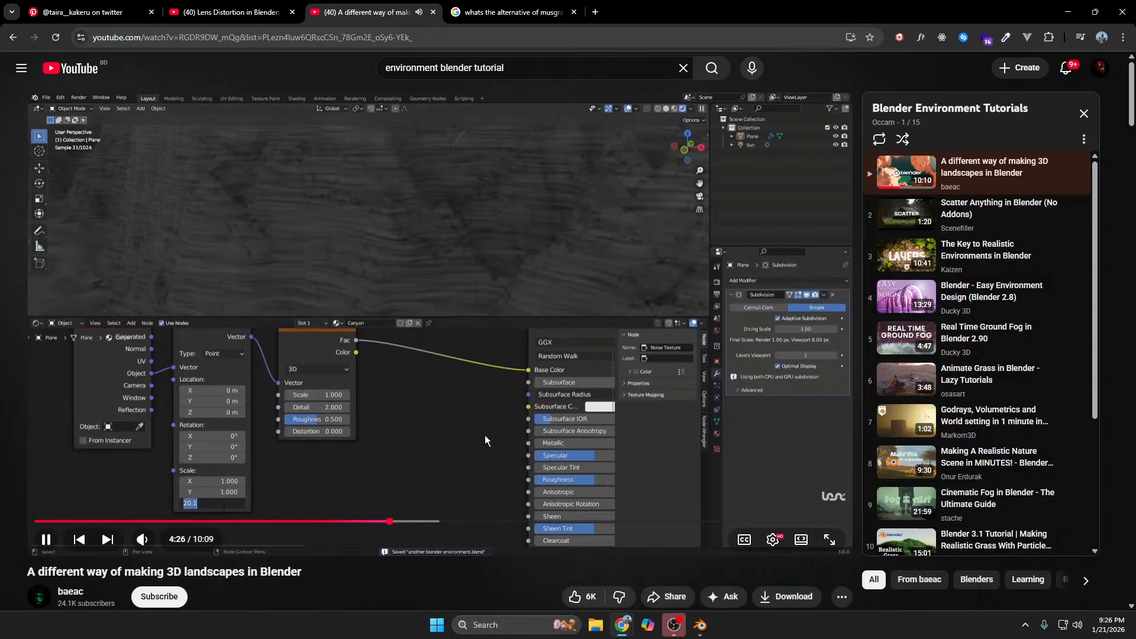
{"action": "left_click", "coordinate": [438, 458]}
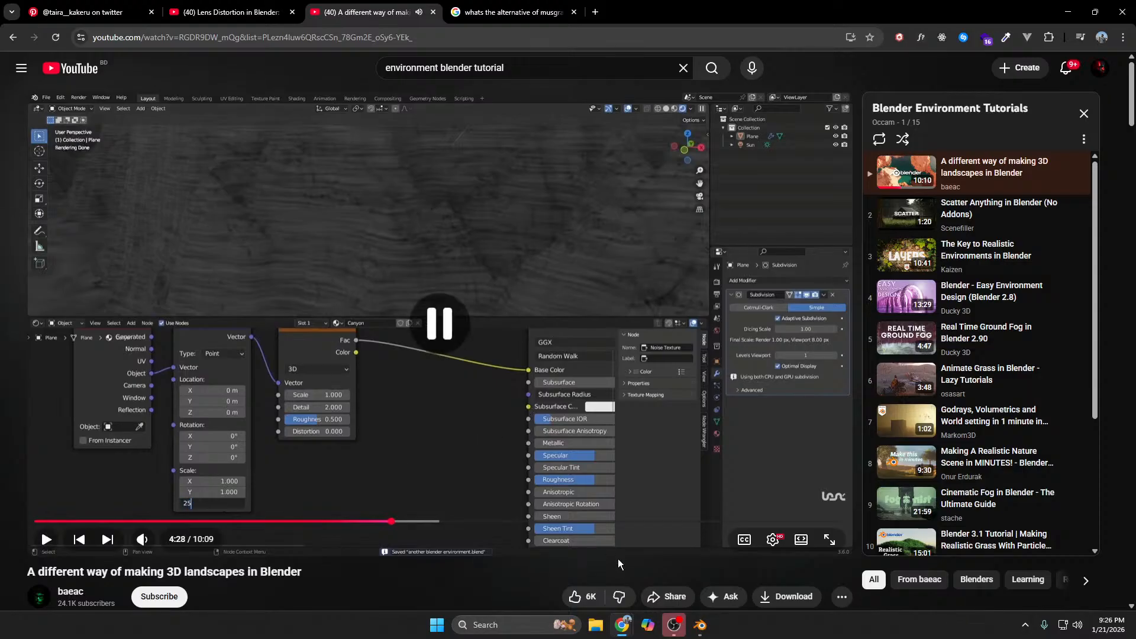
Step: Switch back to Blender and examine the terrain's rock faces up close outside the camera view
{"action": "left_click", "coordinate": [699, 626]}
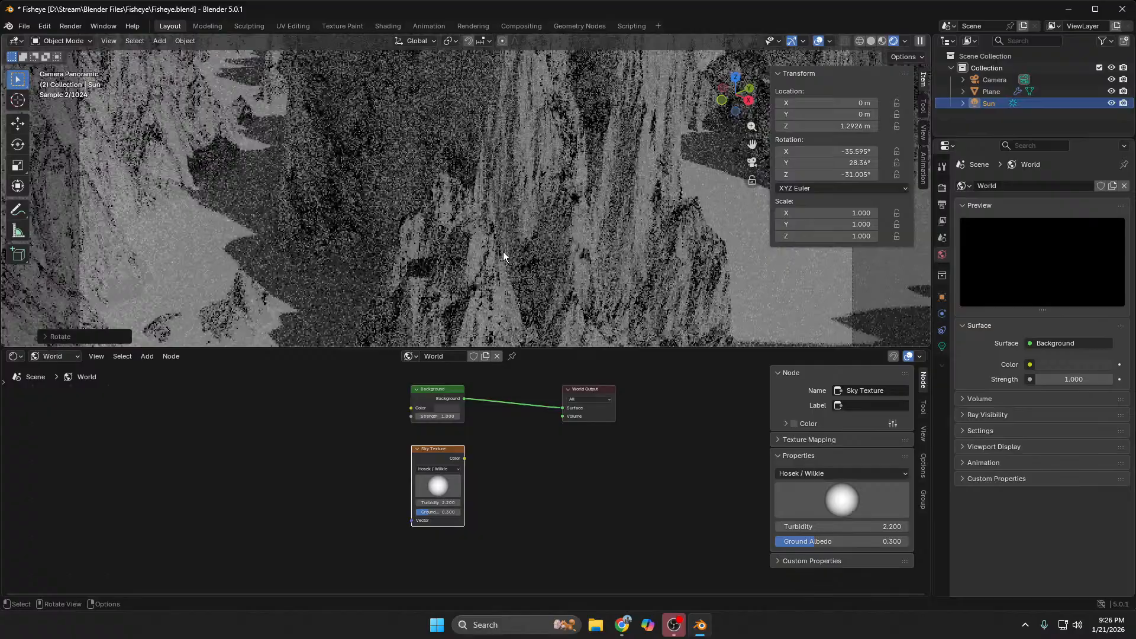
{"action": "middle_click_drag", "start_coordinate": [504, 253], "coordinate": [387, 273]}
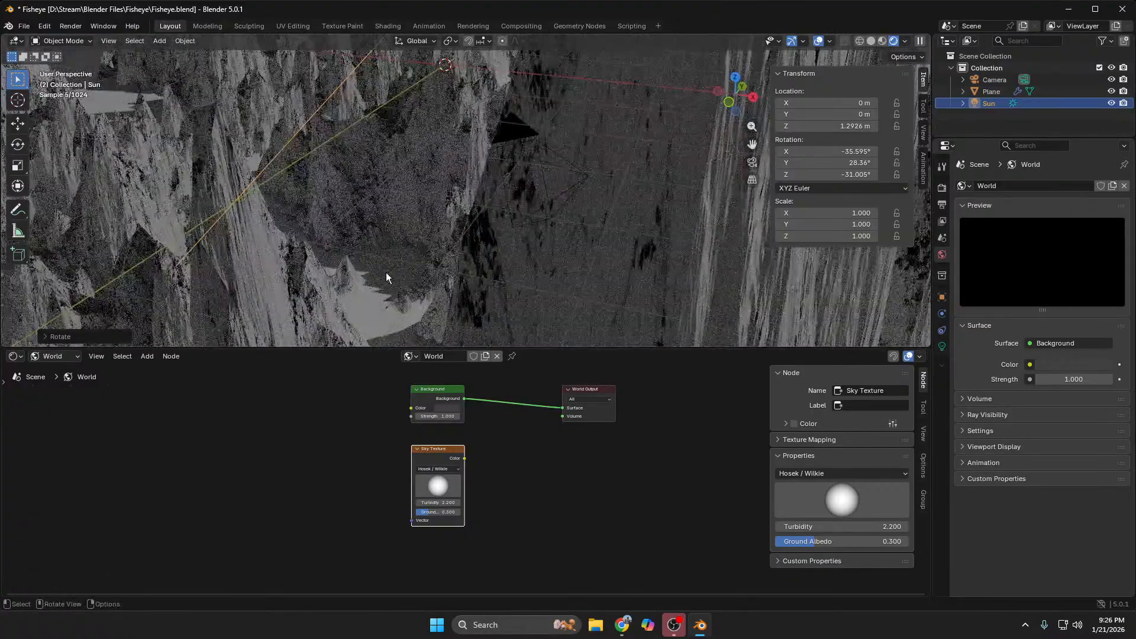
{"action": "left_click", "coordinate": [943, 188]}
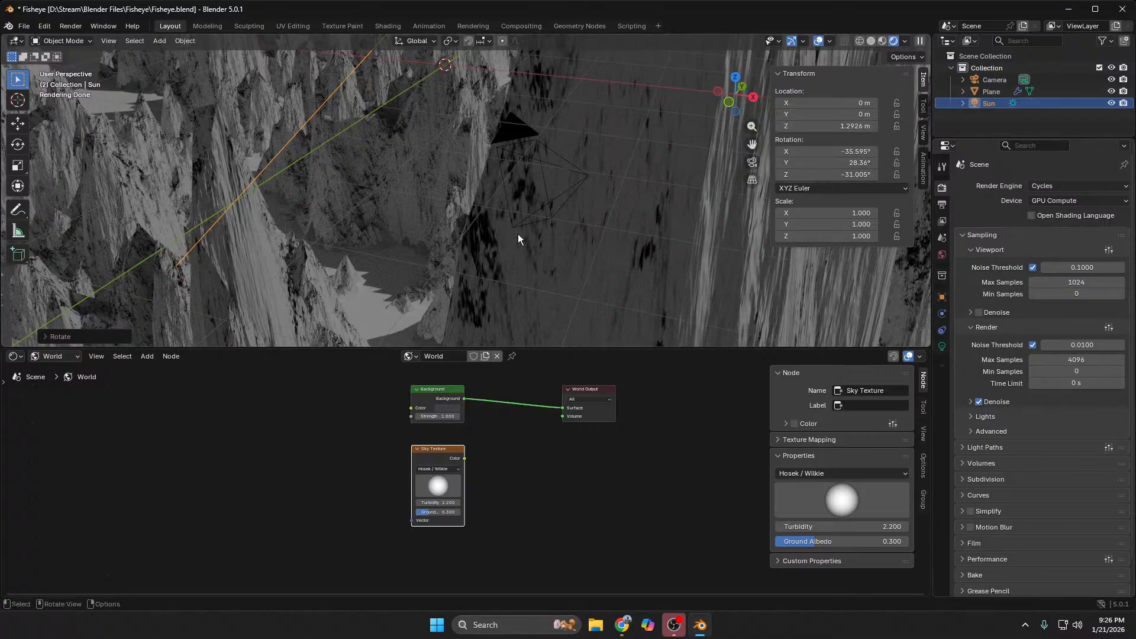
{"action": "scroll", "coordinate": [423, 197], "scroll_direction": "up", "scroll_amount": 10}
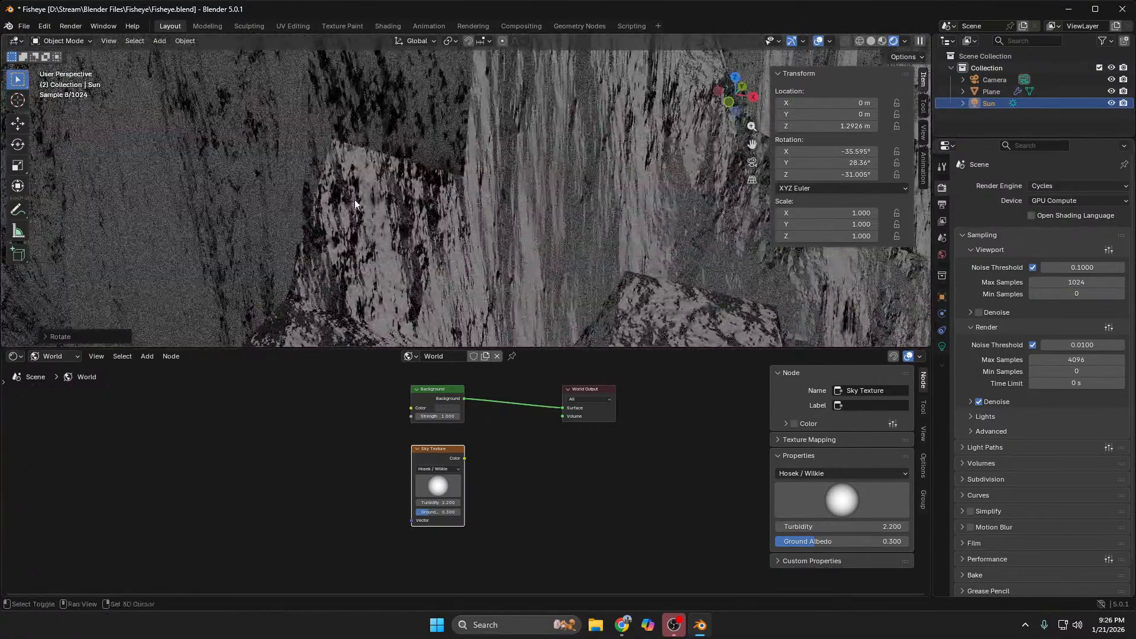
{"action": "middle_click_drag", "start_coordinate": [356, 205], "coordinate": [626, 120], "text": "shift"}
{"action": "scroll", "coordinate": [439, 164], "scroll_direction": "down", "scroll_amount": 4}
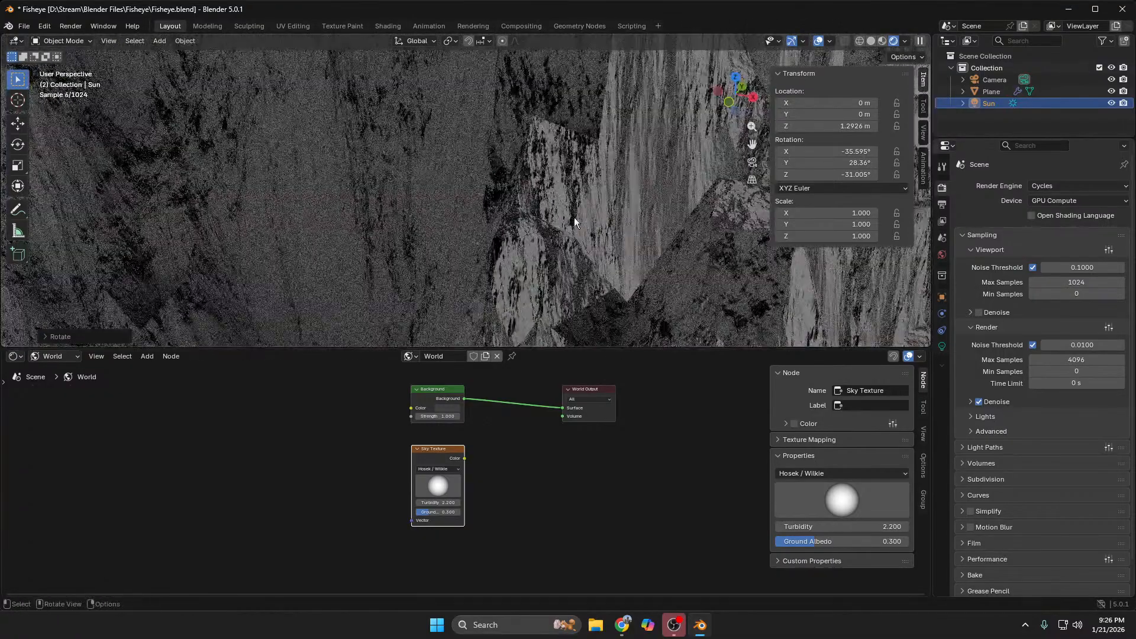
{"action": "middle_click_drag", "start_coordinate": [630, 205], "coordinate": [581, 229]}
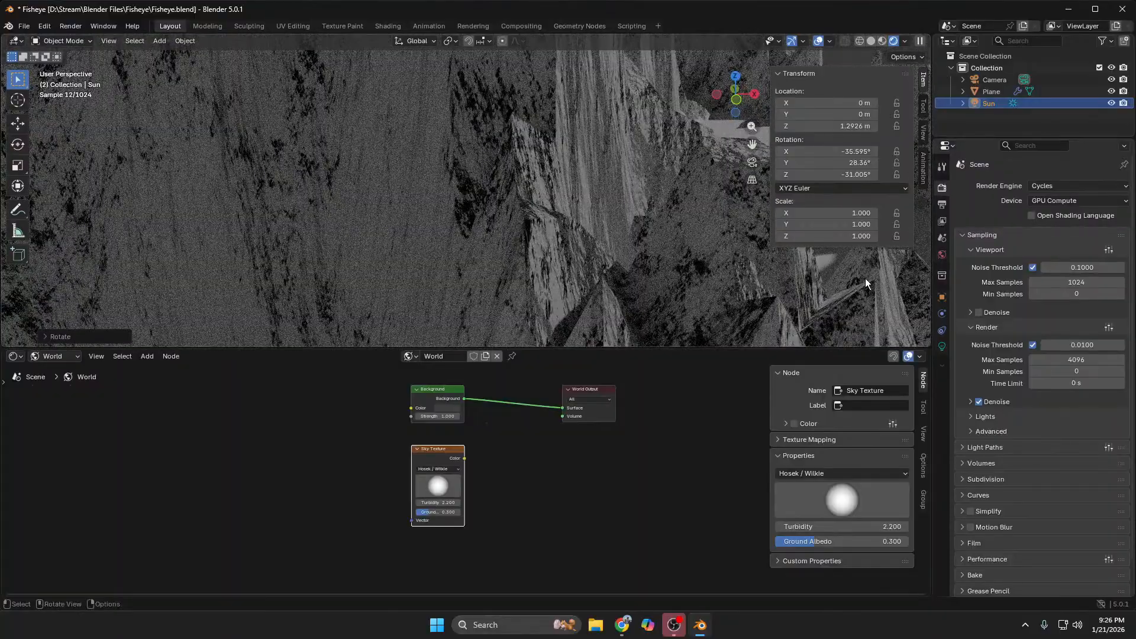
Step: Select the terrain plane and show its Material.001 object shader nodes in place of the World nodes
{"action": "left_click", "coordinate": [496, 174]}
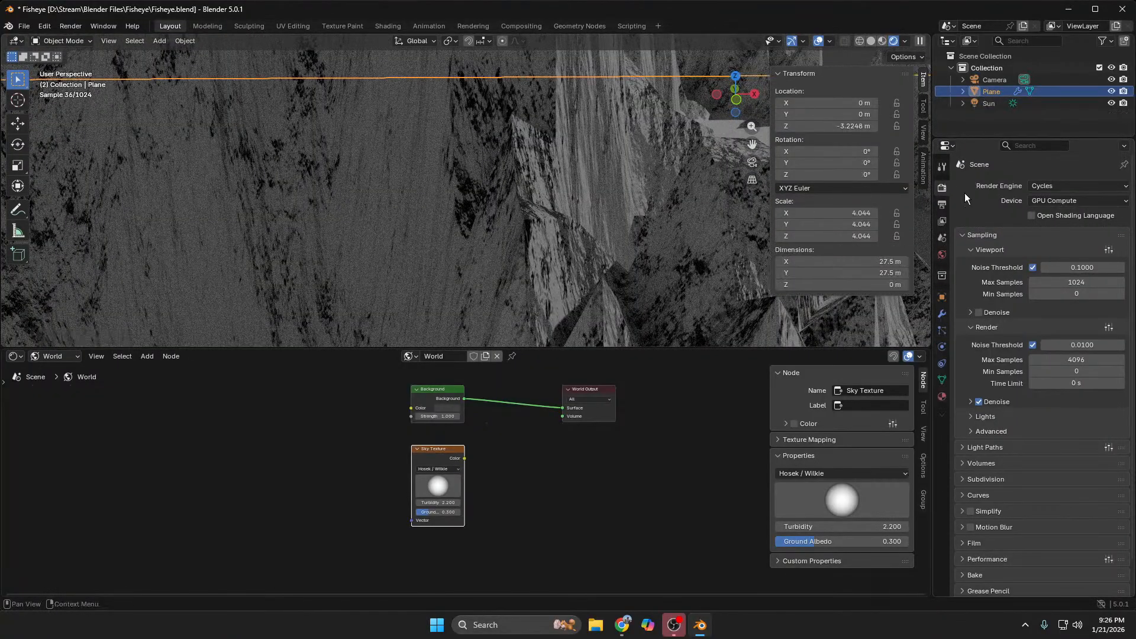
{"action": "left_click", "coordinate": [942, 397]}
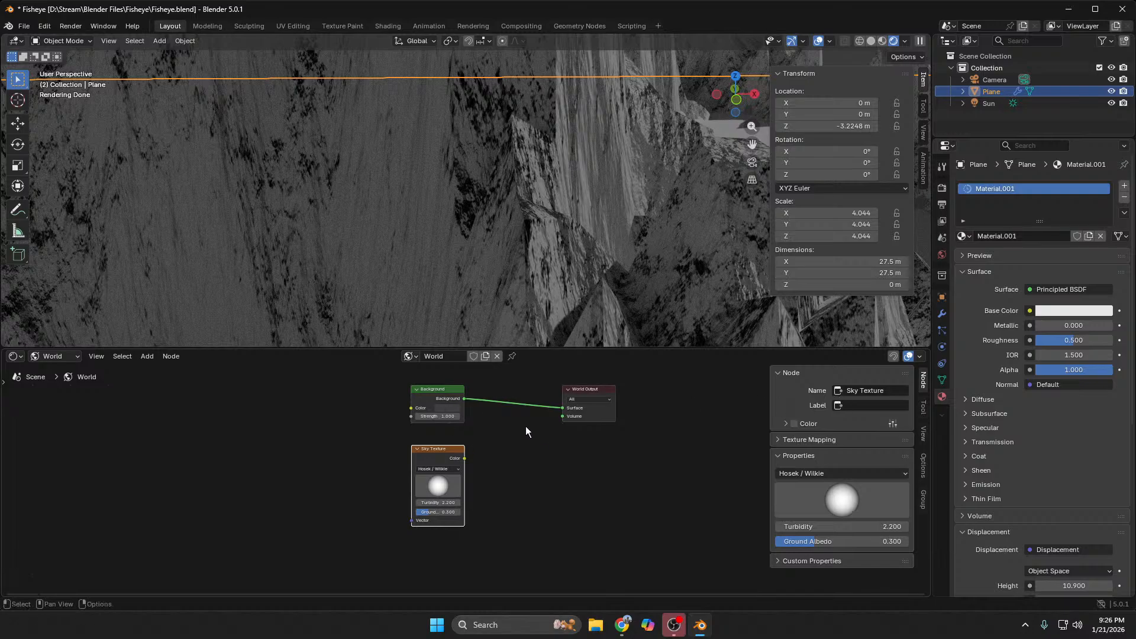
{"action": "left_click", "coordinate": [51, 357]}
{"action": "left_click", "coordinate": [61, 386]}
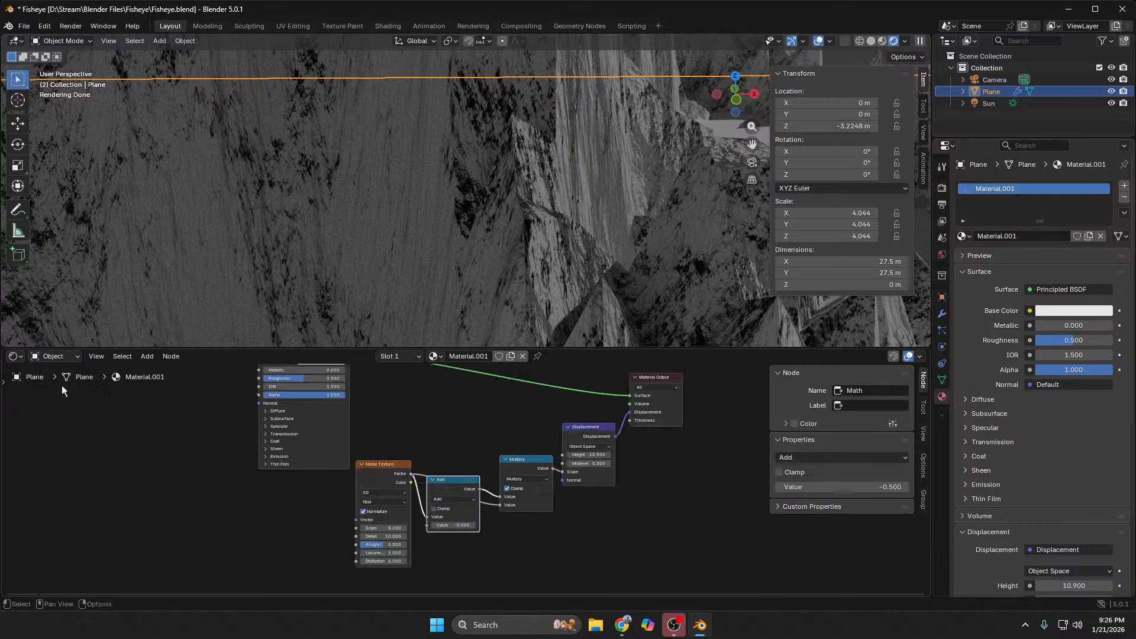
Step: Add a Color Ramp node to the terrain material, placing it unconnected below the Multiply and Displacement nodes
{"action": "scroll", "coordinate": [577, 506], "scroll_direction": "up", "scroll_amount": 2}
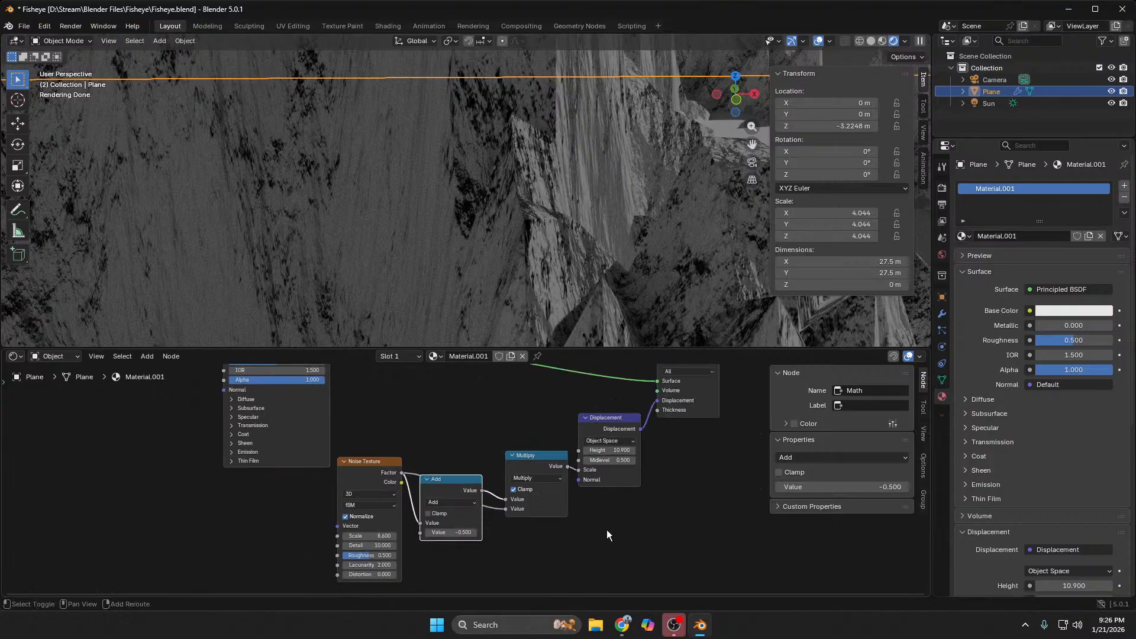
{"action": "middle_click_drag", "start_coordinate": [606, 531], "coordinate": [599, 467]}
{"action": "key", "text": "shift+a"}
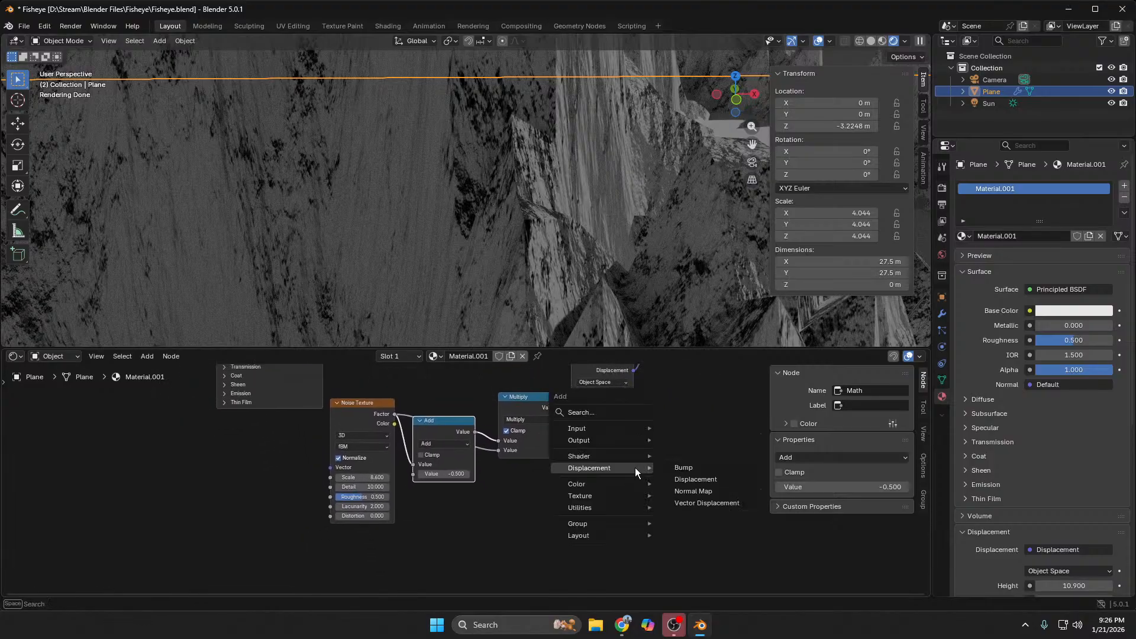
{"action": "type", "text": "colorra"}
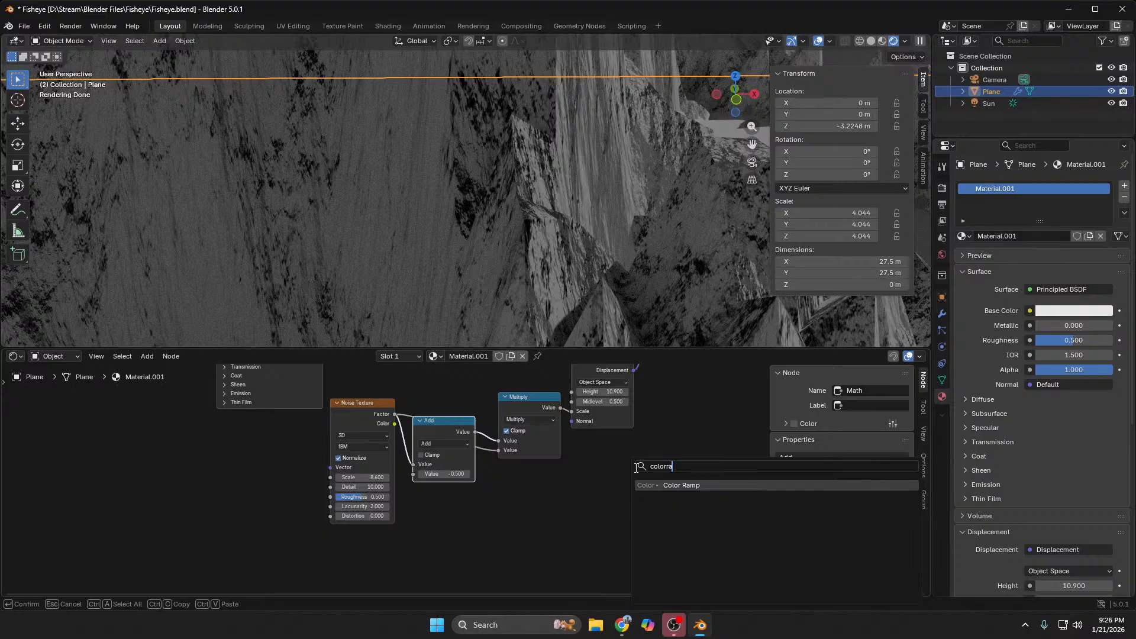
{"action": "key", "text": "Return"}
{"action": "left_click", "coordinate": [540, 492]}
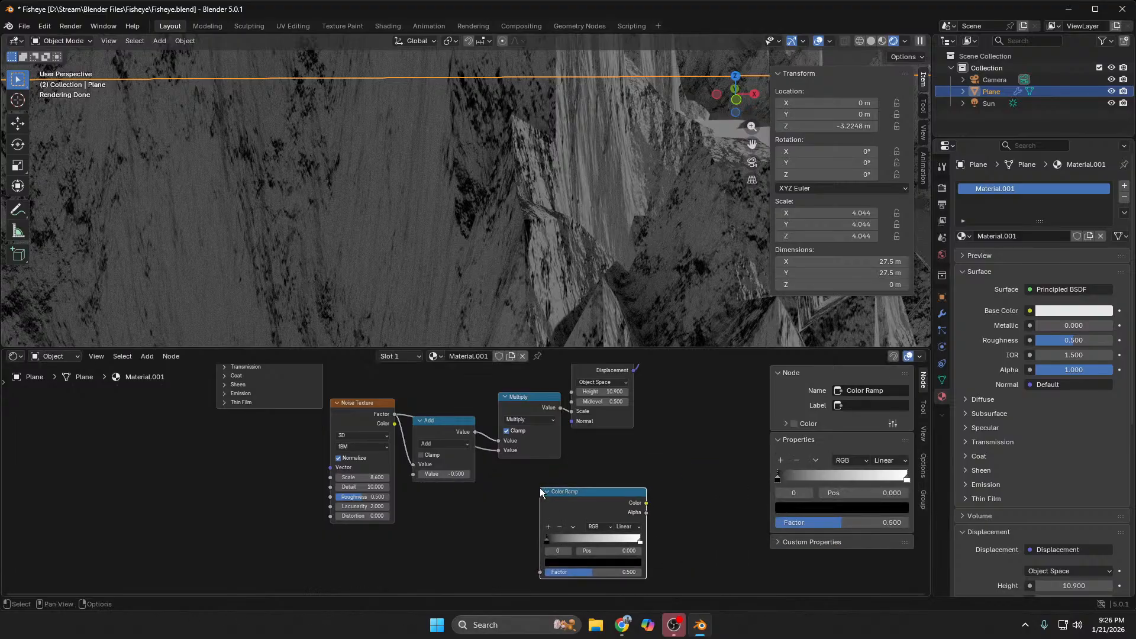
Step: Rewind the Chrome tutorial to about 3:53 to examine its displacement node chain, and return to the terrain in Blender
{"action": "key", "text": "alt+Tab"}
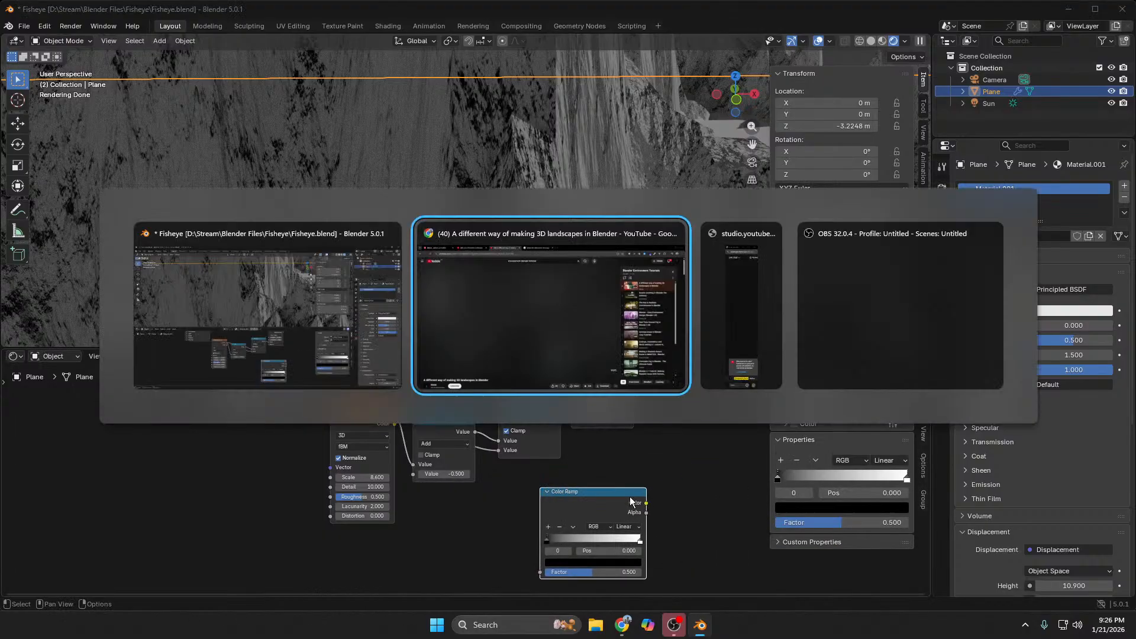
{"action": "left_click_drag", "start_coordinate": [391, 527], "coordinate": [345, 521]}
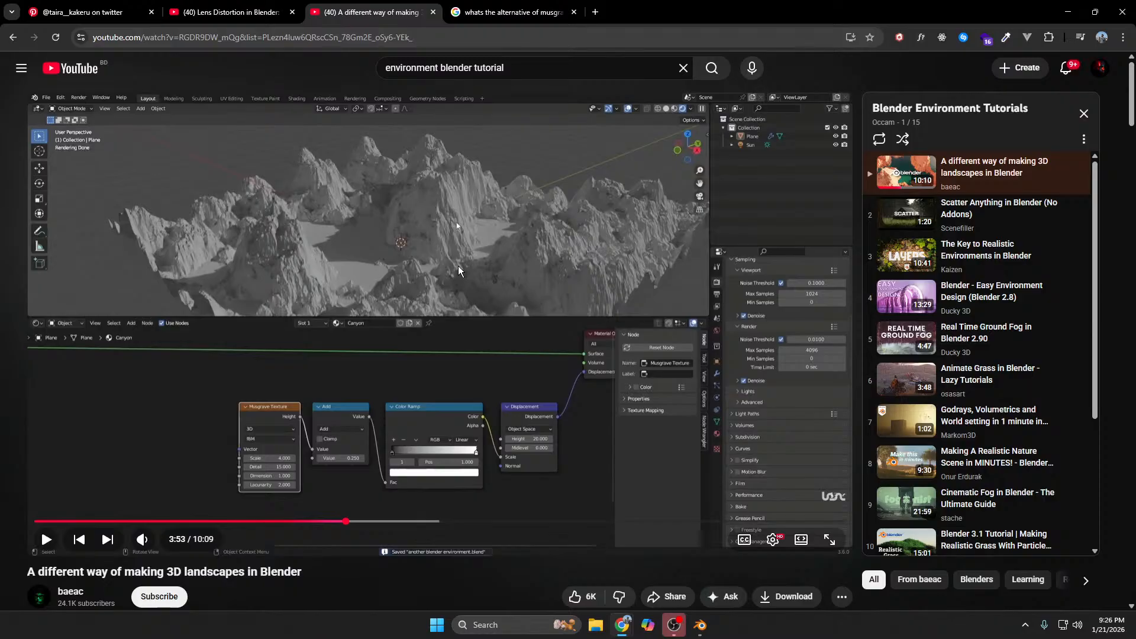
{"action": "key", "text": "alt+Tab"}
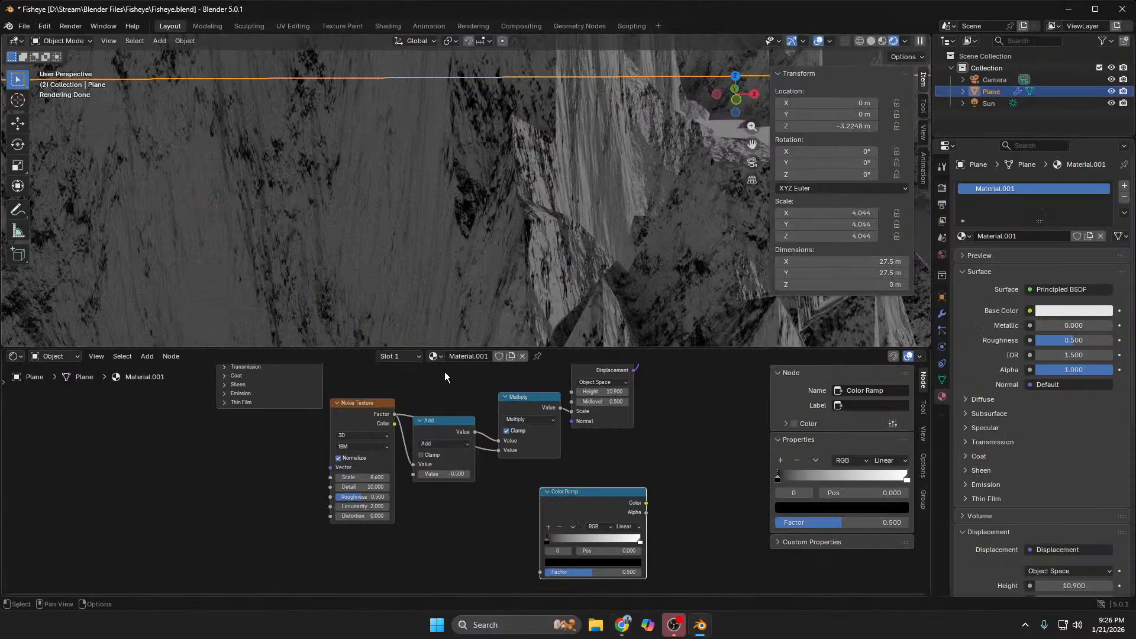
{"action": "scroll", "coordinate": [484, 258], "scroll_direction": "down", "scroll_amount": 1}
{"action": "scroll", "coordinate": [485, 258], "scroll_direction": "down", "scroll_amount": 5}
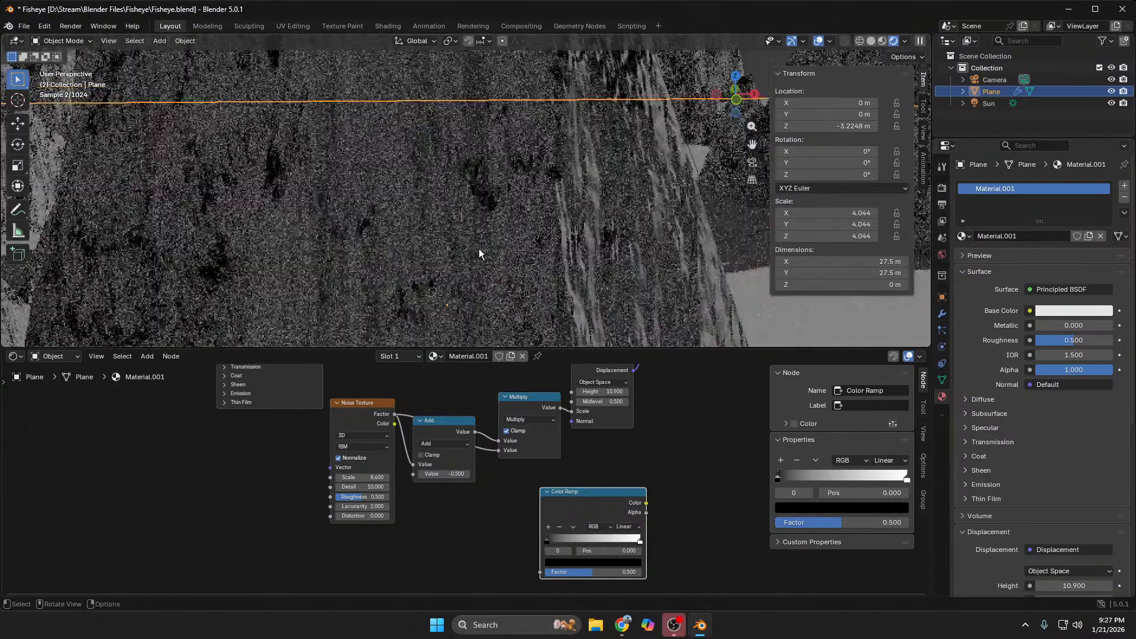
Step: Find the Screencast Keys add-on in the Preferences and enable it
{"action": "left_click", "coordinate": [24, 26]}
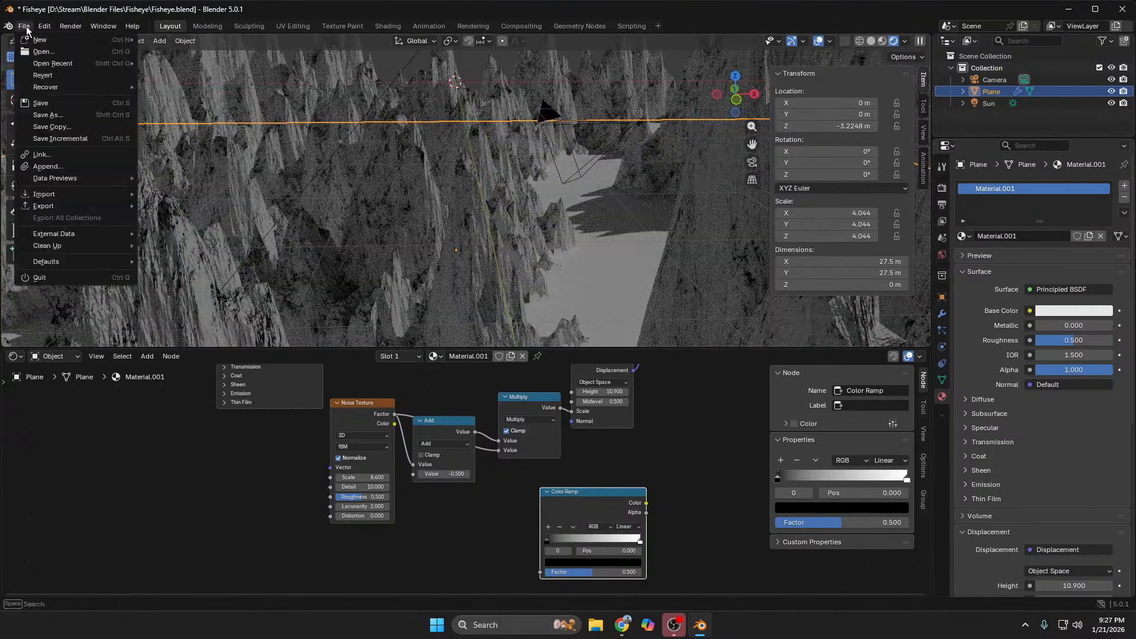
{"action": "mouse_move", "coordinate": [44, 26]}
{"action": "left_click", "coordinate": [74, 179]}
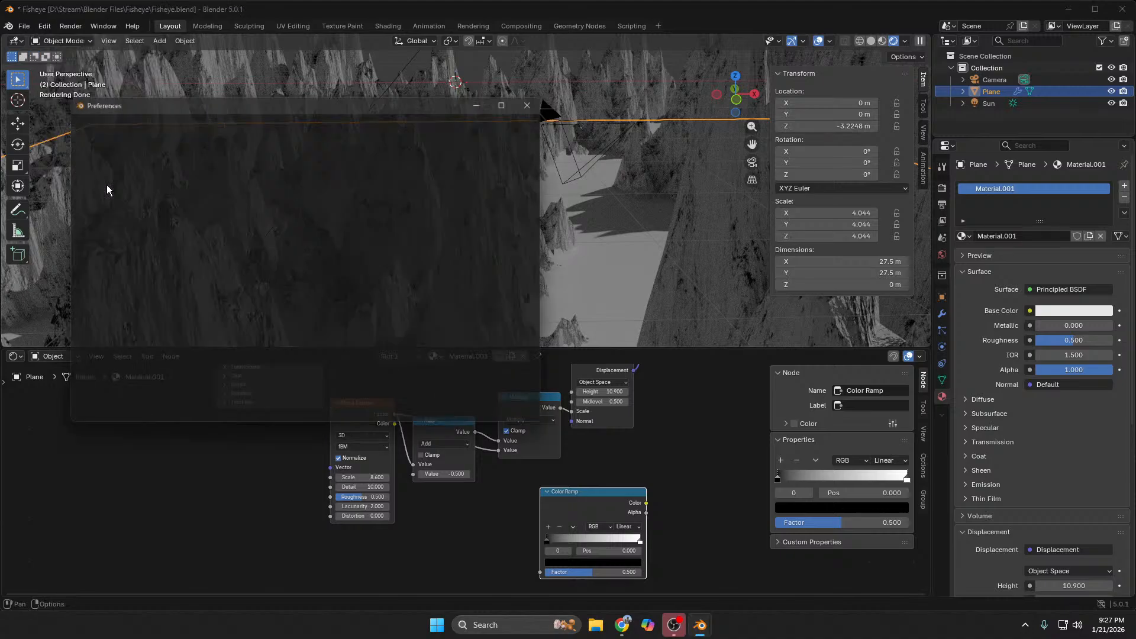
{"action": "left_click", "coordinate": [109, 219]}
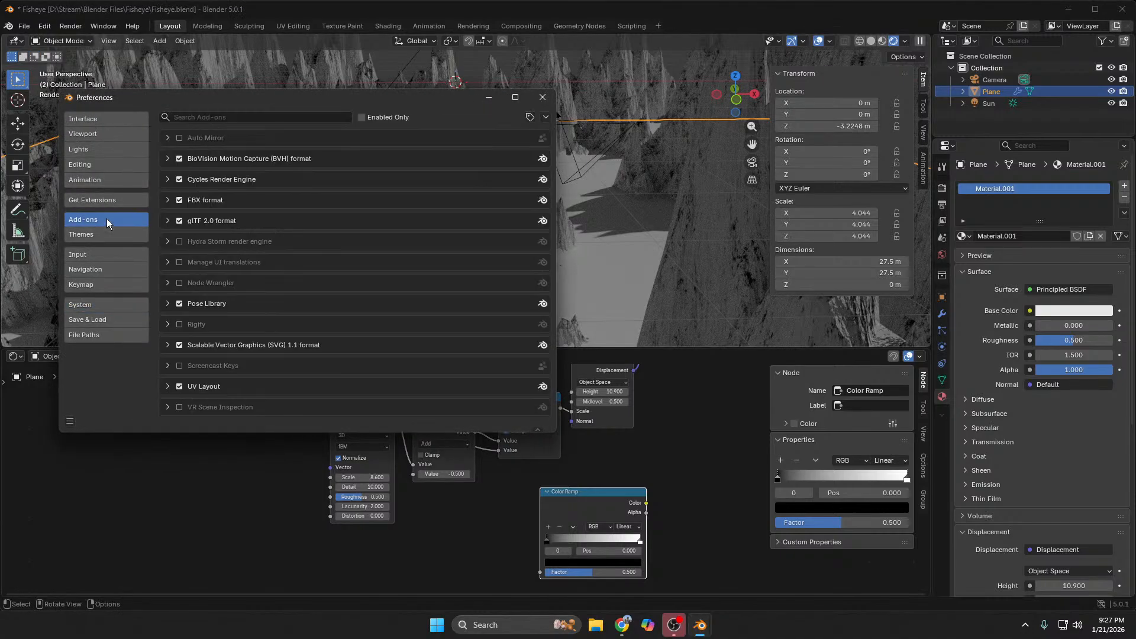
{"action": "left_click", "coordinate": [251, 114]}
{"action": "type", "text": "scr"}
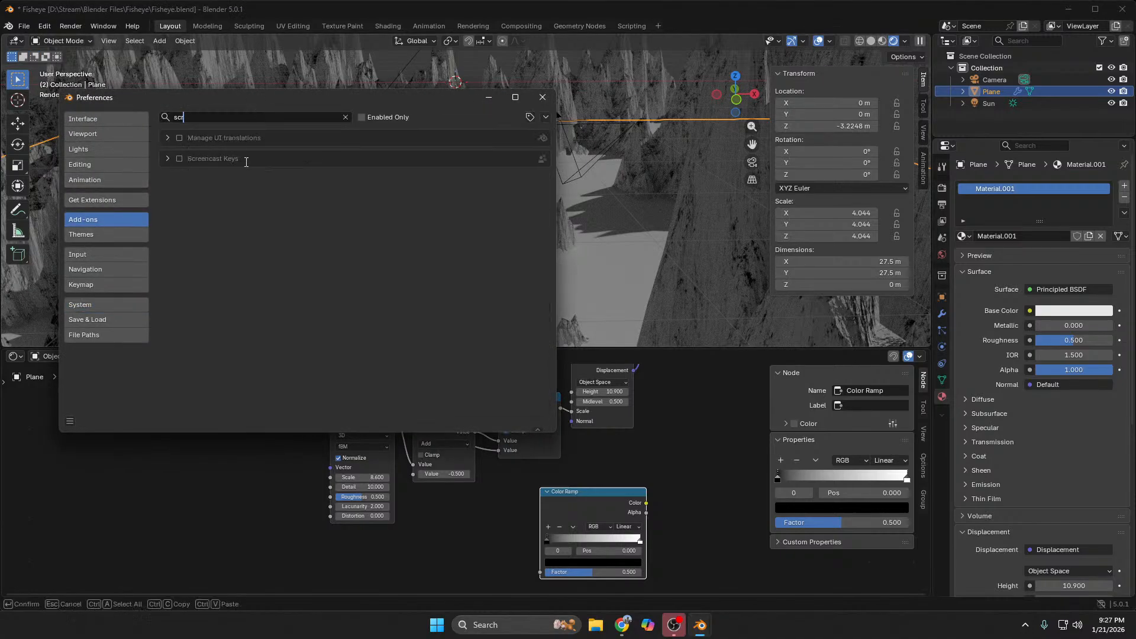
{"action": "left_click", "coordinate": [179, 160]}
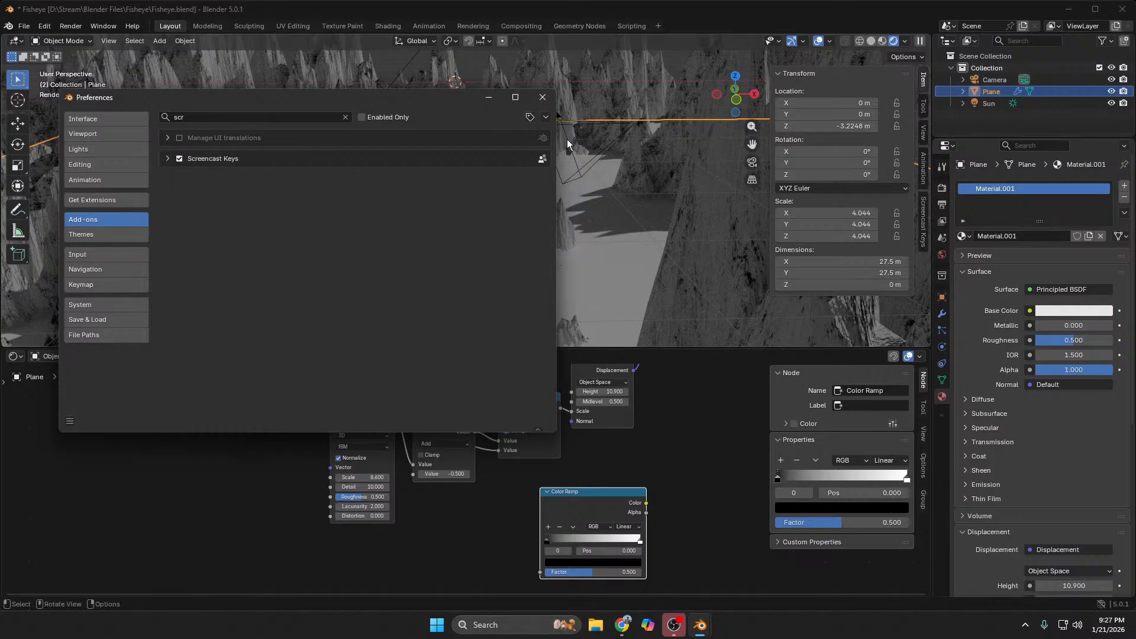
{"action": "left_click", "coordinate": [543, 101]}
Step: Turn on the Screencast Keys display in the 3D viewport and bring the whole terrain into view
{"action": "middle_click_drag", "start_coordinate": [555, 226], "coordinate": [888, 237], "text": "shift"}
{"action": "left_click", "coordinate": [923, 242]}
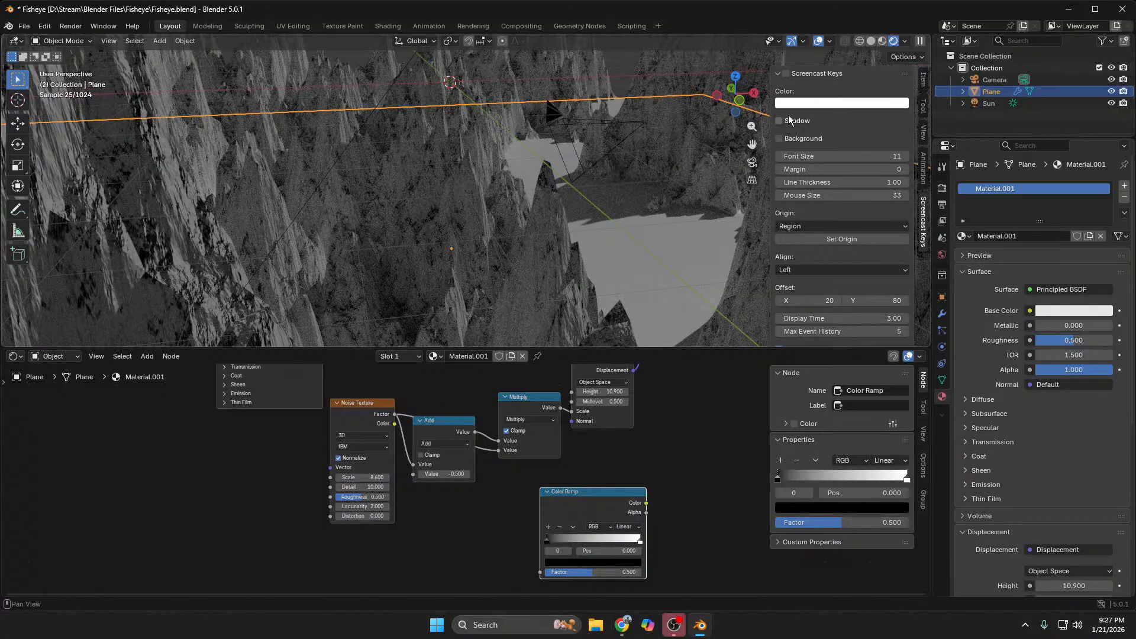
{"action": "left_click", "coordinate": [786, 74]}
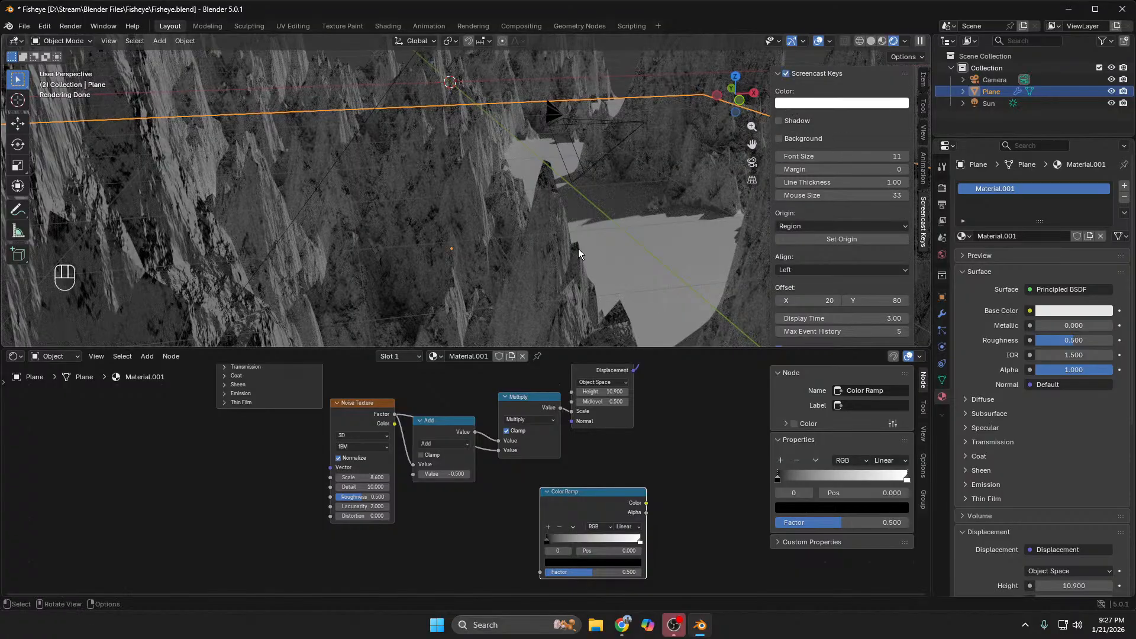
{"action": "middle_click_drag", "start_coordinate": [578, 248], "coordinate": [471, 257]}
{"action": "scroll", "coordinate": [508, 274], "scroll_direction": "up", "scroll_amount": 2}
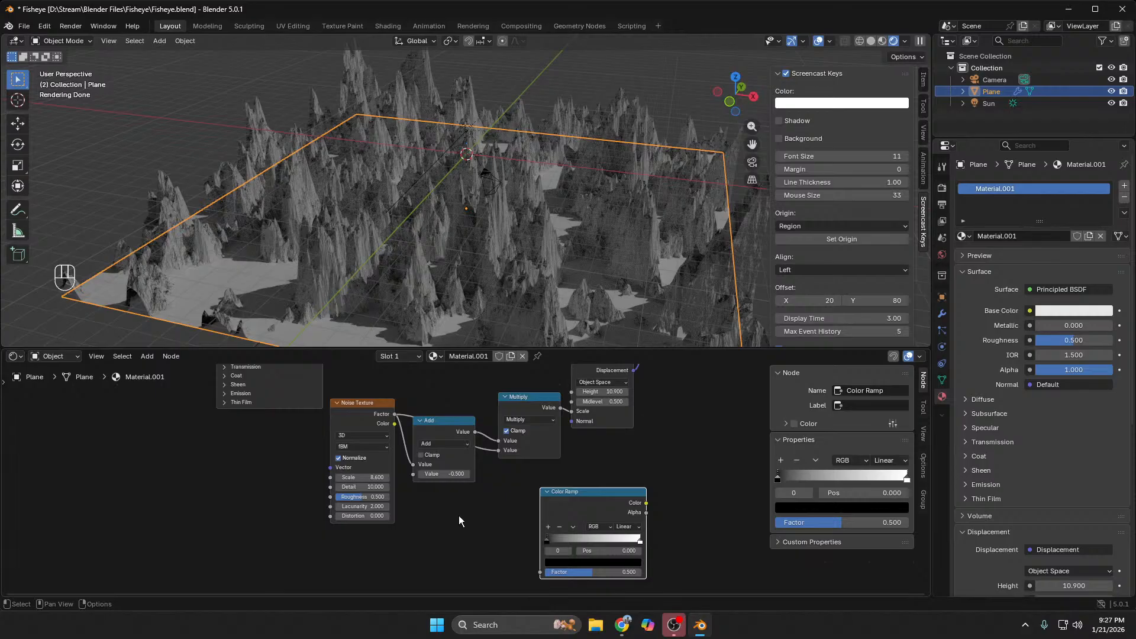
Step: Following the tutorial's node chain, replace the Multiply node with the Color Ramp after Add, feeding its Color output into Displacement's Scale
{"action": "key", "text": "alt+Tab"}
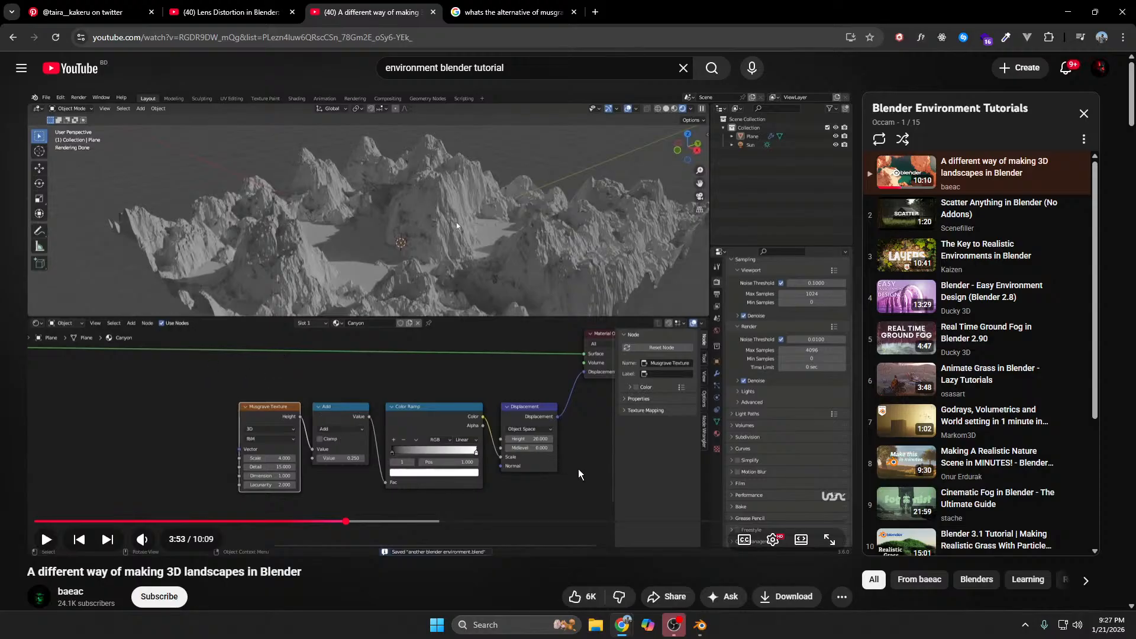
{"action": "left_click", "coordinate": [701, 625]}
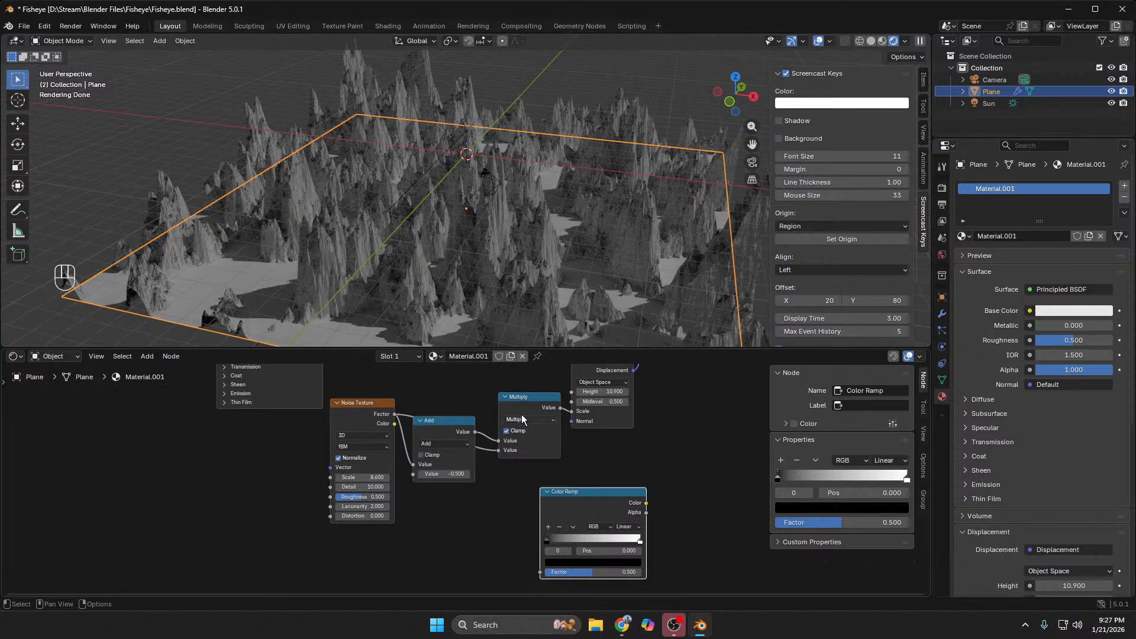
{"action": "left_click_drag", "start_coordinate": [602, 495], "coordinate": [555, 406]}
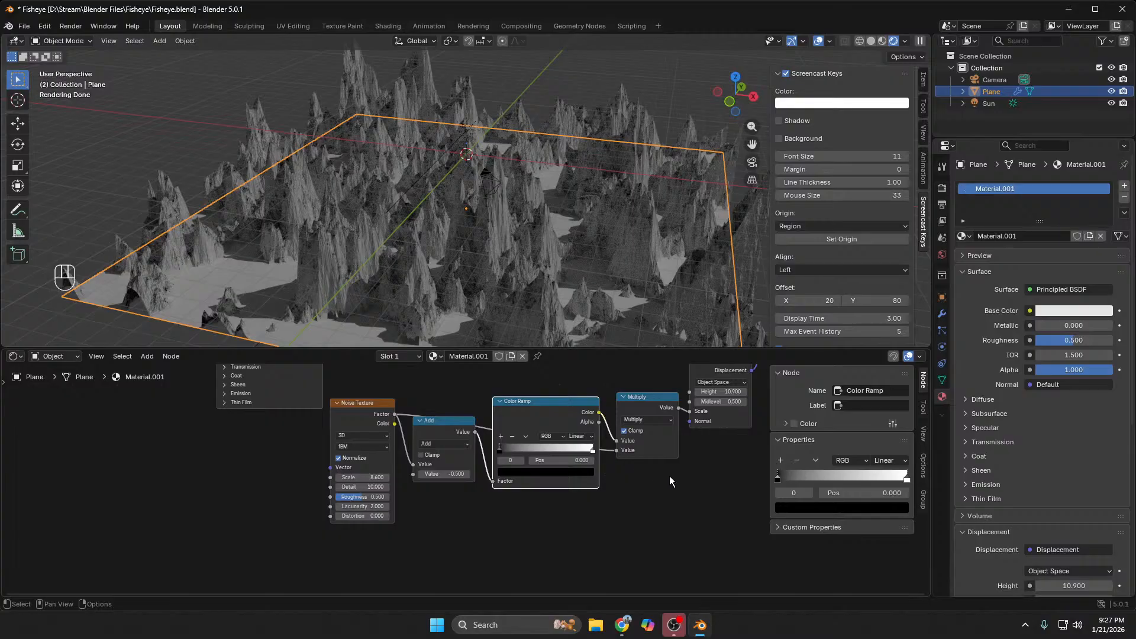
{"action": "left_click", "coordinate": [650, 395]}
{"action": "key", "text": "Delete"}
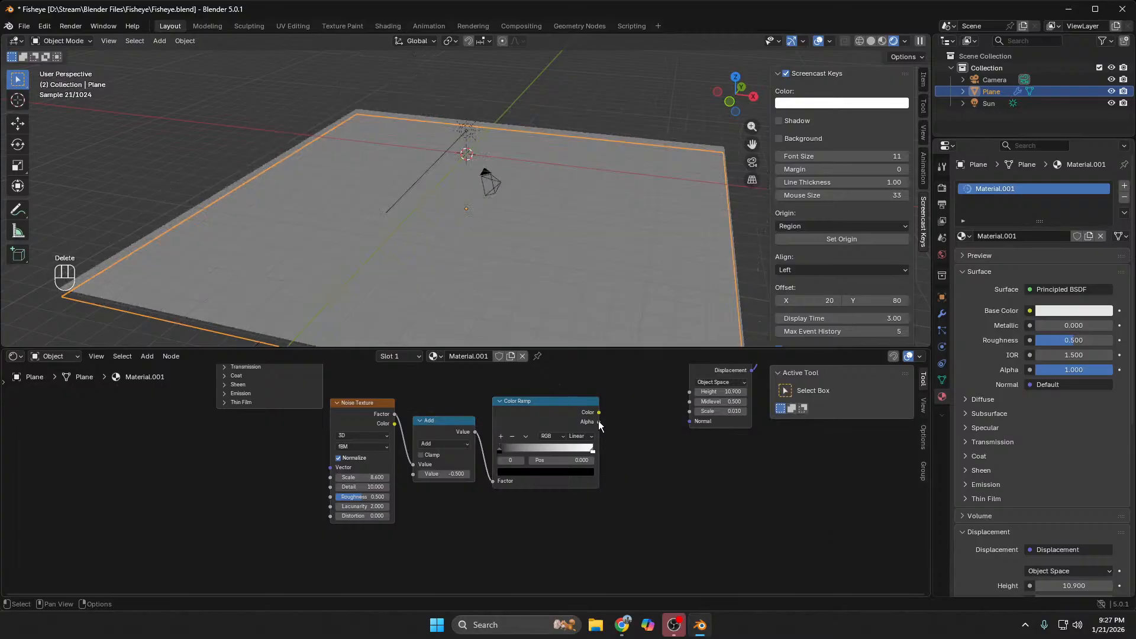
{"action": "left_click_drag", "start_coordinate": [600, 413], "coordinate": [688, 411]}
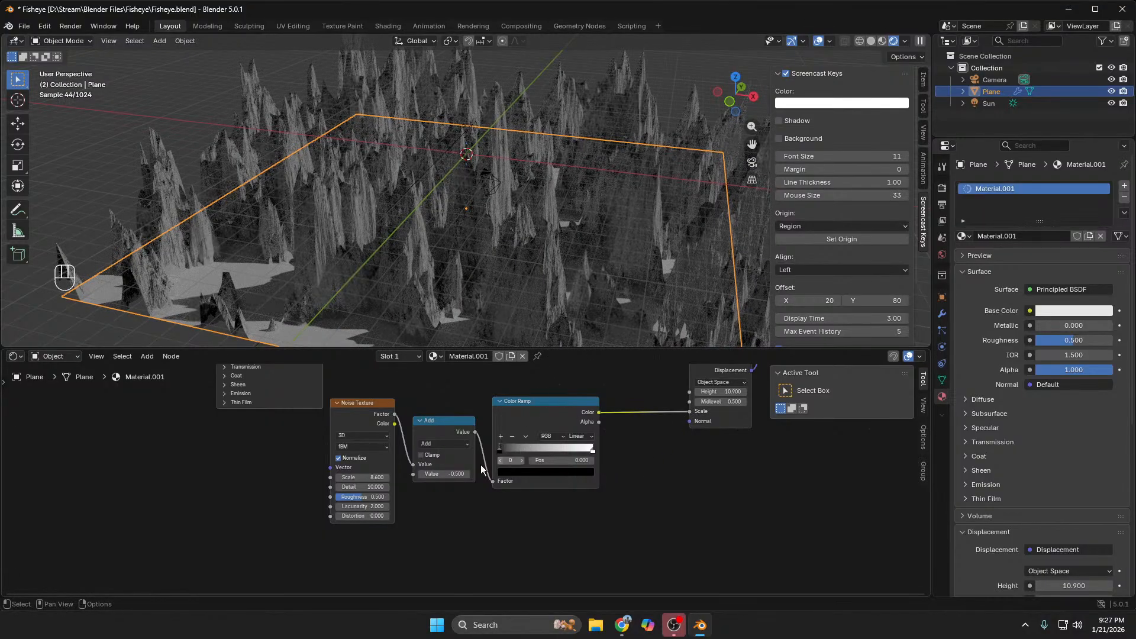
Step: Check the Color Ramp's black and white end stops and try 0.25 as the Add node's value
{"action": "mouse_move", "coordinate": [499, 449]}
{"action": "left_mouse_down"}
{"action": "mouse_move", "coordinate": [521, 450]}
{"action": "mouse_move", "coordinate": [493, 450]}
{"action": "left_mouse_up"}
{"action": "mouse_move", "coordinate": [588, 448]}
{"action": "left_mouse_down"}
{"action": "mouse_move", "coordinate": [520, 459]}
{"action": "mouse_move", "coordinate": [599, 443]}
{"action": "left_mouse_up"}
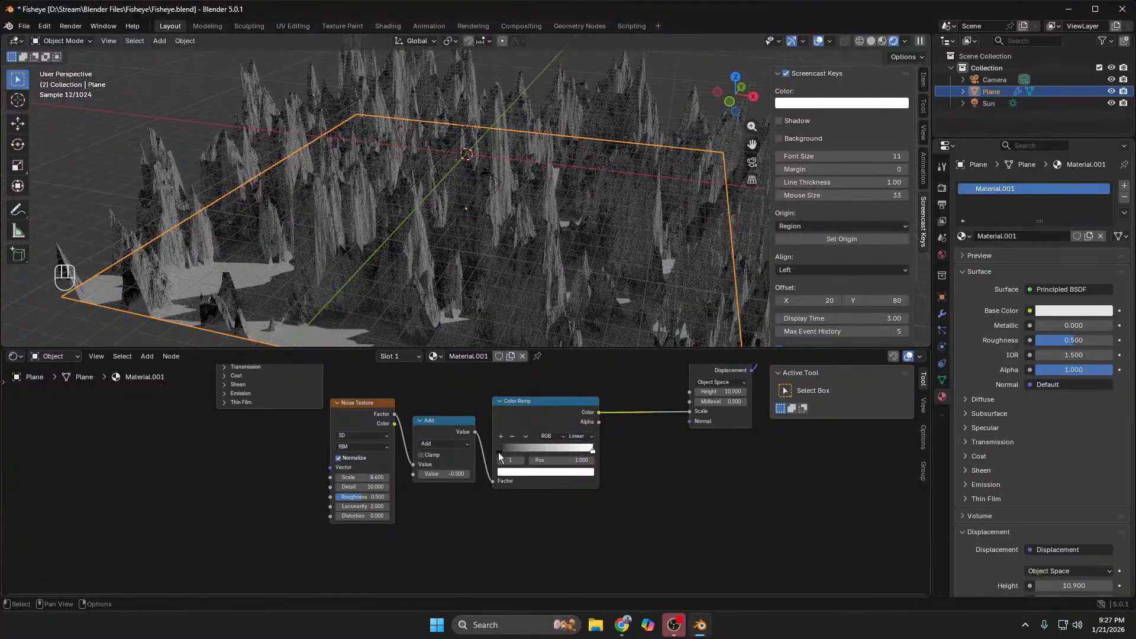
{"action": "double_click", "coordinate": [443, 474]}
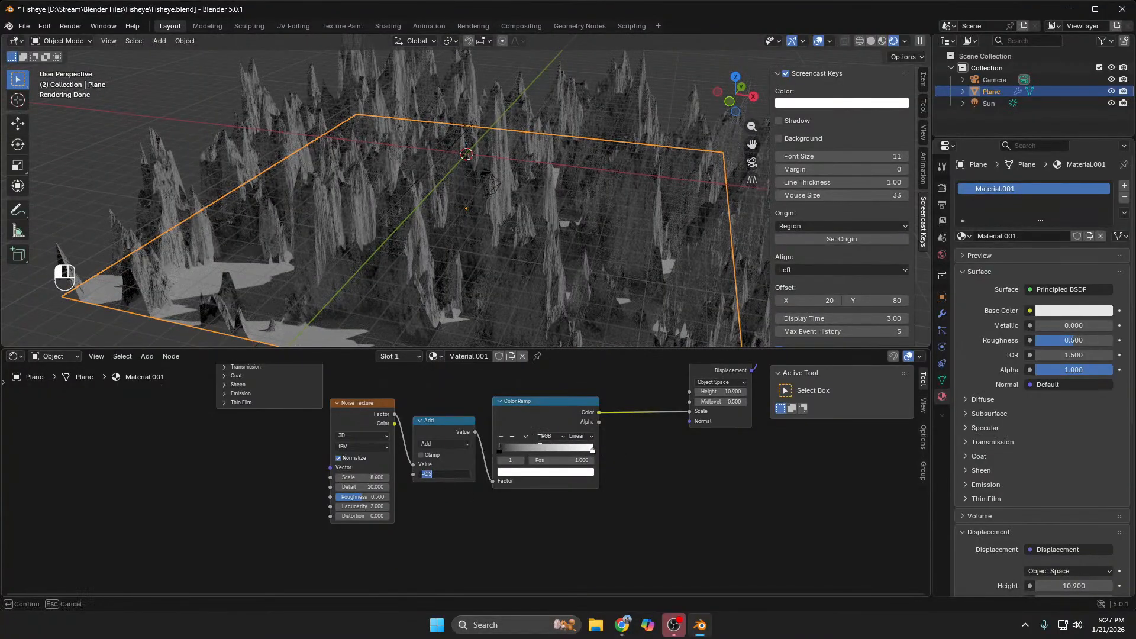
{"action": "type", "text": "0.25"}
{"action": "key", "text": "Return"}
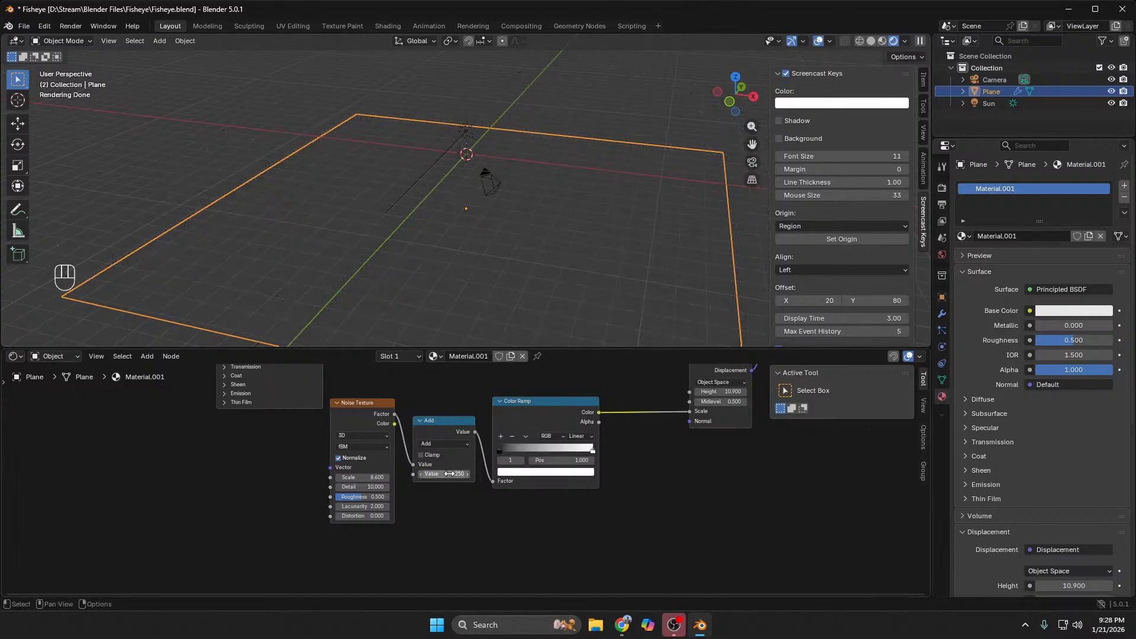
Step: Lower the Add node's value to about -0.55 and check the terrain from the camera and from several angles
{"action": "left_click_drag", "start_coordinate": [450, 474], "coordinate": [421, 474]}
{"action": "scroll", "coordinate": [434, 208], "scroll_direction": "down", "scroll_amount": 6}
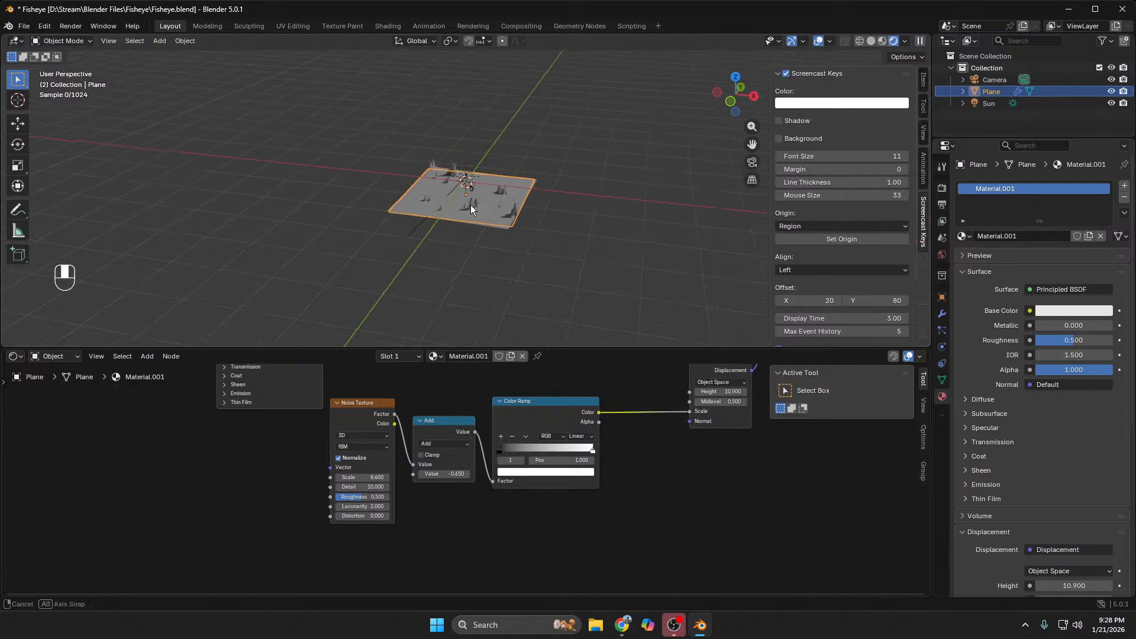
{"action": "middle_click_drag", "start_coordinate": [470, 205], "coordinate": [482, 184]}
{"action": "mouse_move", "coordinate": [438, 474]}
{"action": "left_mouse_down"}
{"action": "mouse_move", "coordinate": [457, 474]}
{"action": "mouse_move", "coordinate": [438, 475]}
{"action": "left_mouse_up"}
{"action": "key", "text": "KP_0"}
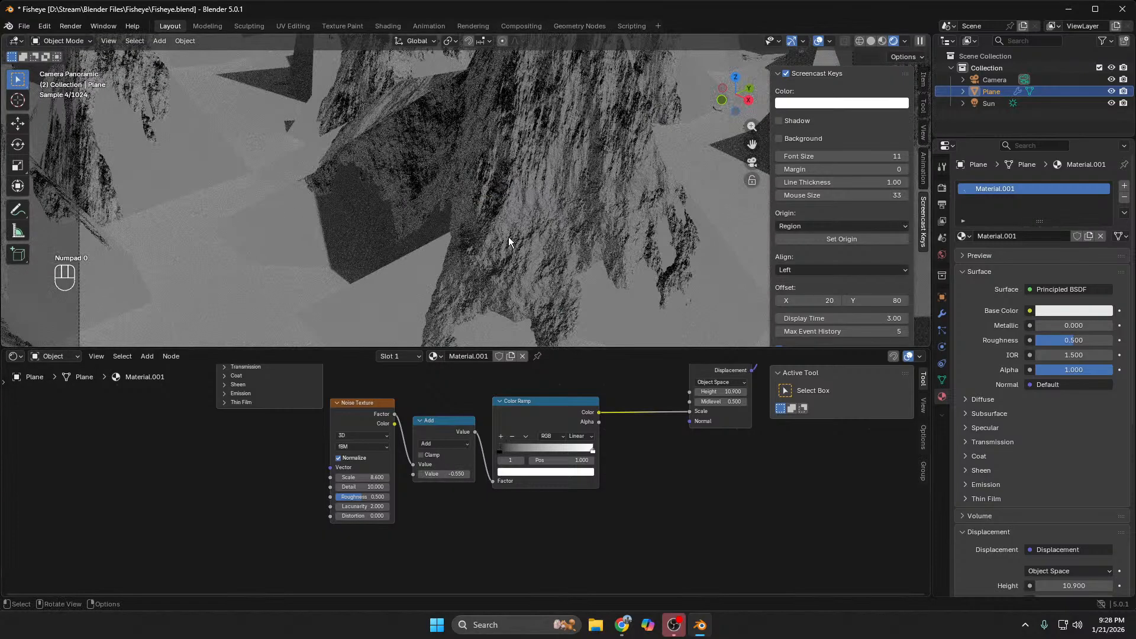
{"action": "mouse_move", "coordinate": [509, 237]}
{"action": "middle_mouse_down"}
{"action": "mouse_move", "coordinate": [521, 239]}
{"action": "mouse_move", "coordinate": [502, 225]}
{"action": "middle_mouse_up"}
{"action": "scroll", "coordinate": [502, 225], "scroll_direction": "down", "scroll_amount": 10}
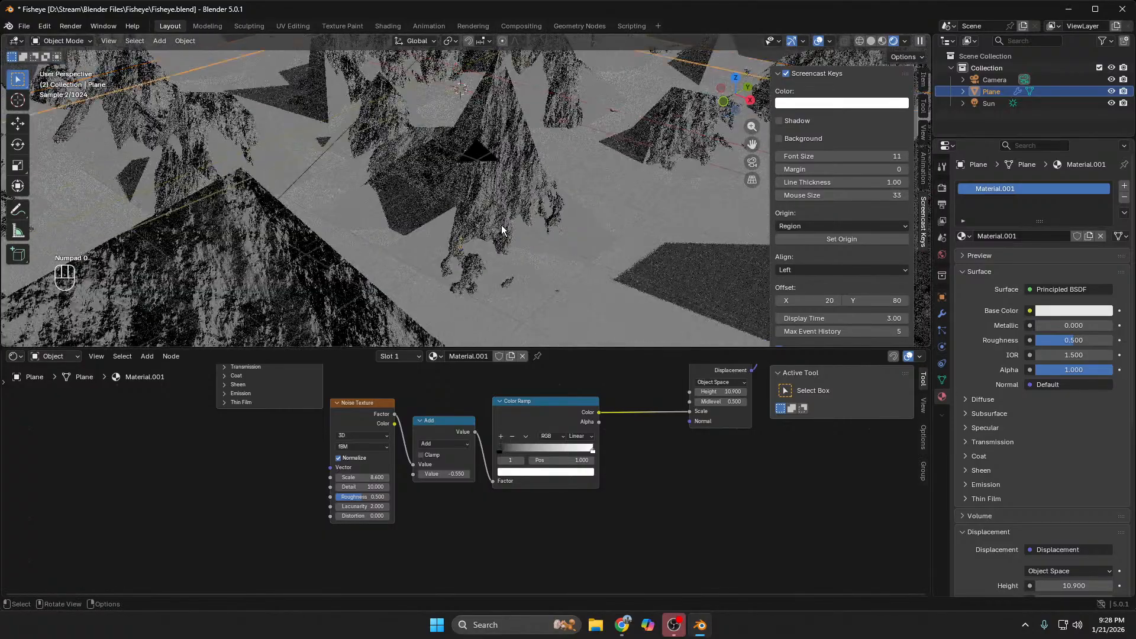
{"action": "scroll", "coordinate": [470, 216], "scroll_direction": "up", "scroll_amount": 6}
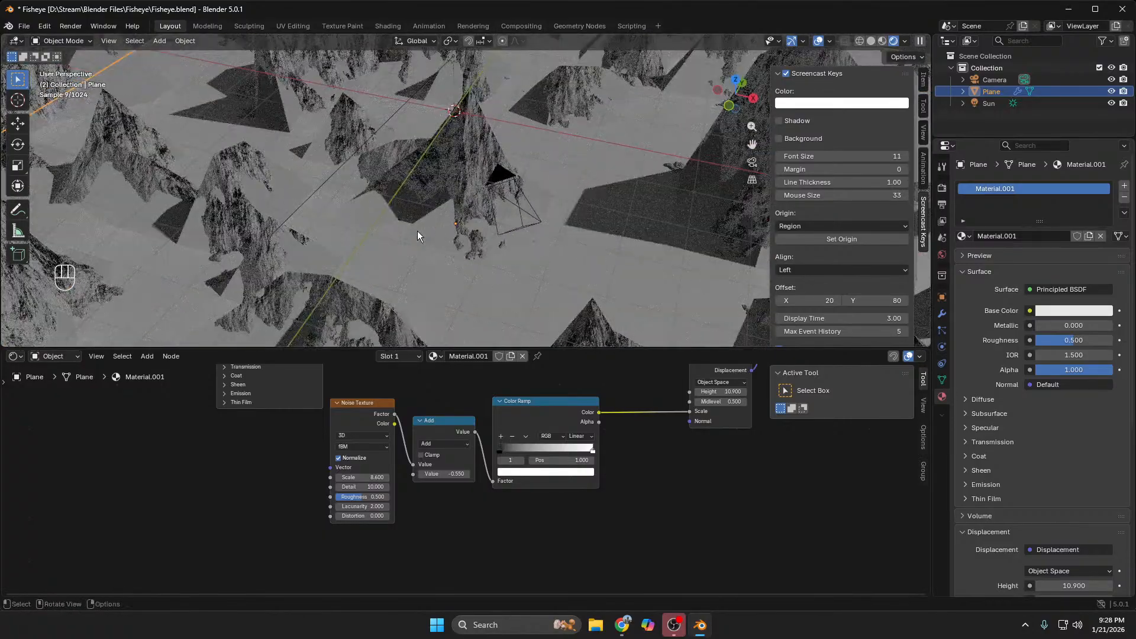
{"action": "middle_click_drag", "start_coordinate": [417, 231], "coordinate": [467, 209]}
Step: Set the Add node's value to -0.5
{"action": "left_click_drag", "start_coordinate": [453, 475], "coordinate": [423, 476]}
{"action": "left_click", "coordinate": [462, 475]}
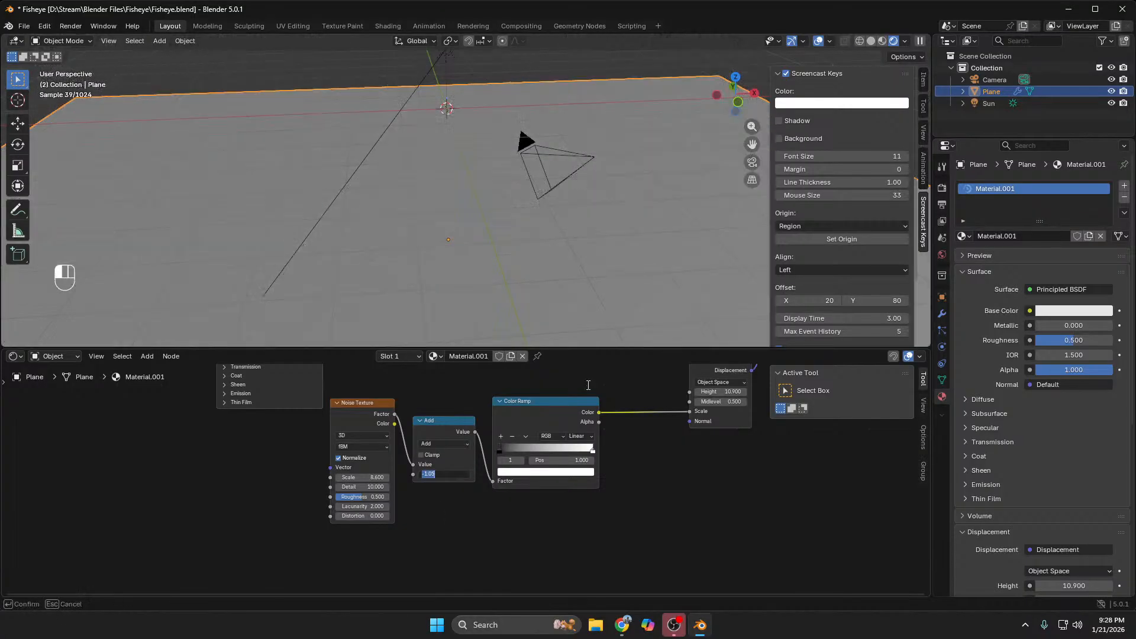
{"action": "type", "text": "-0.5"}
{"action": "key", "text": "Return"}
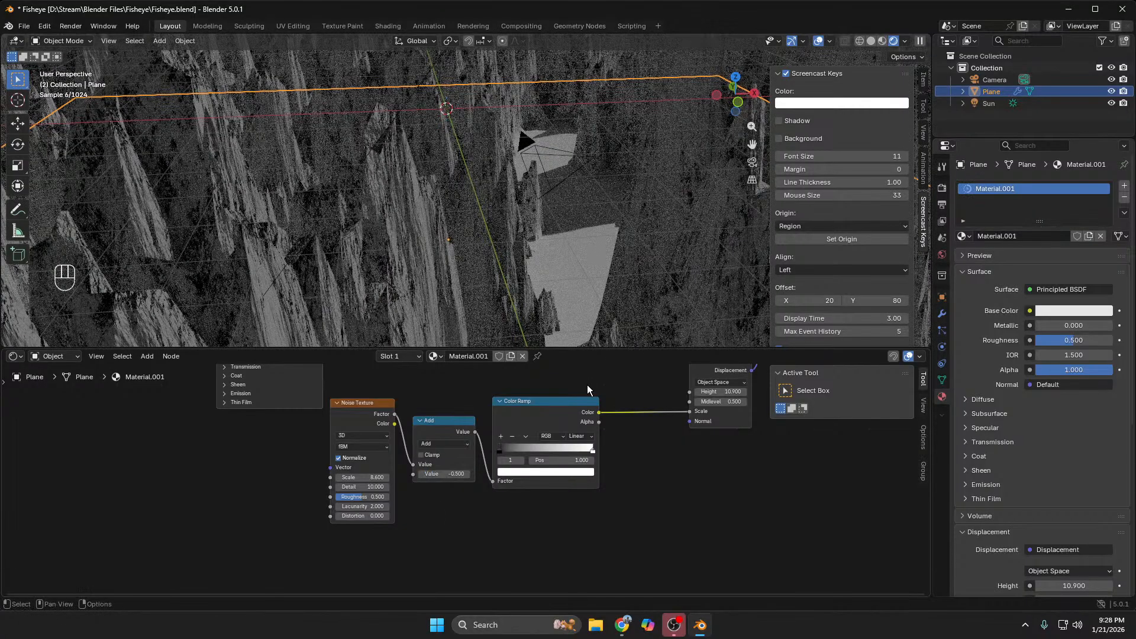
Step: Set the Noise Texture's Scale to 4.0 and examine the reshaped mountains up close
{"action": "scroll", "coordinate": [534, 373], "scroll_direction": "down", "scroll_amount": 1}
{"action": "scroll", "coordinate": [509, 286], "scroll_direction": "down", "scroll_amount": 6}
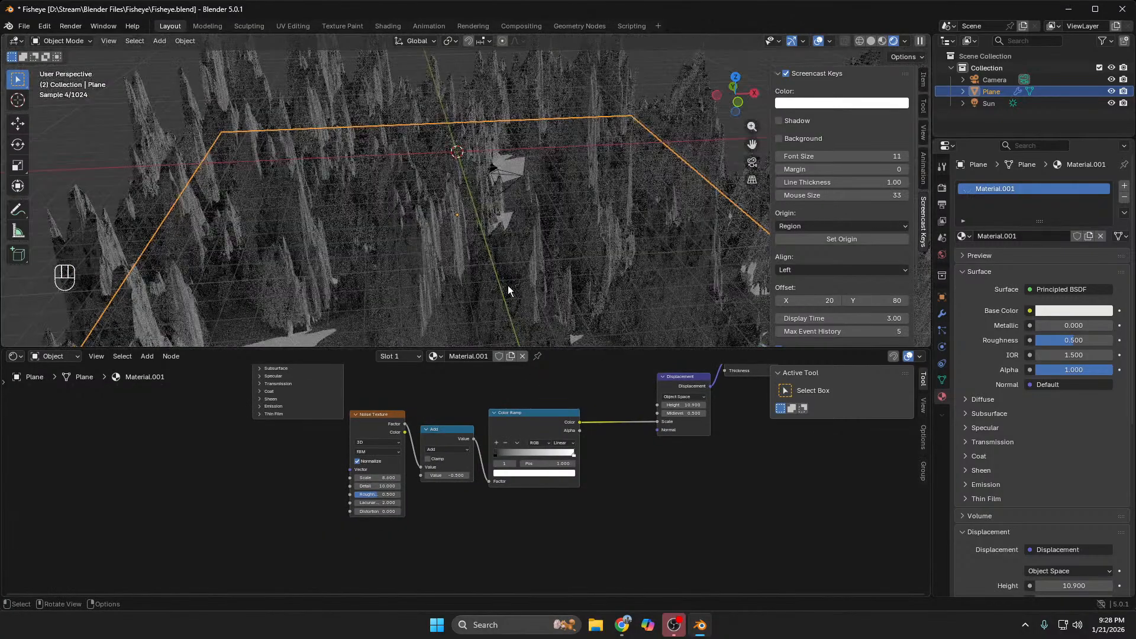
{"action": "left_click_drag", "start_coordinate": [371, 481], "coordinate": [150, 481]}
{"action": "middle_click_drag", "start_coordinate": [403, 107], "coordinate": [435, 108]}
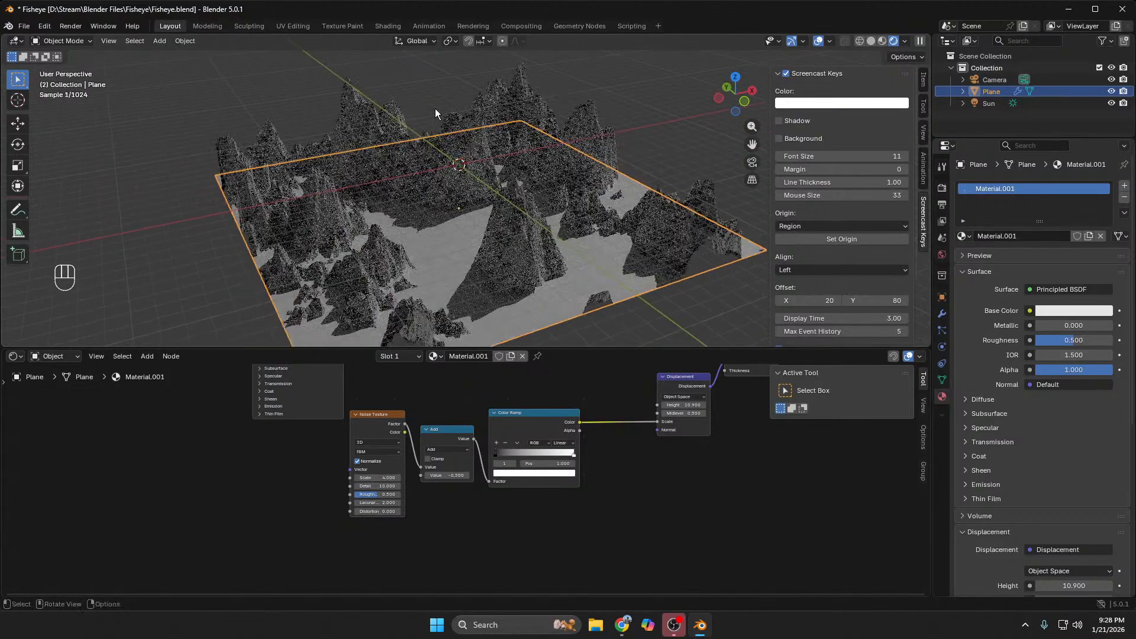
{"action": "scroll", "coordinate": [438, 137], "scroll_direction": "up", "scroll_amount": 6}
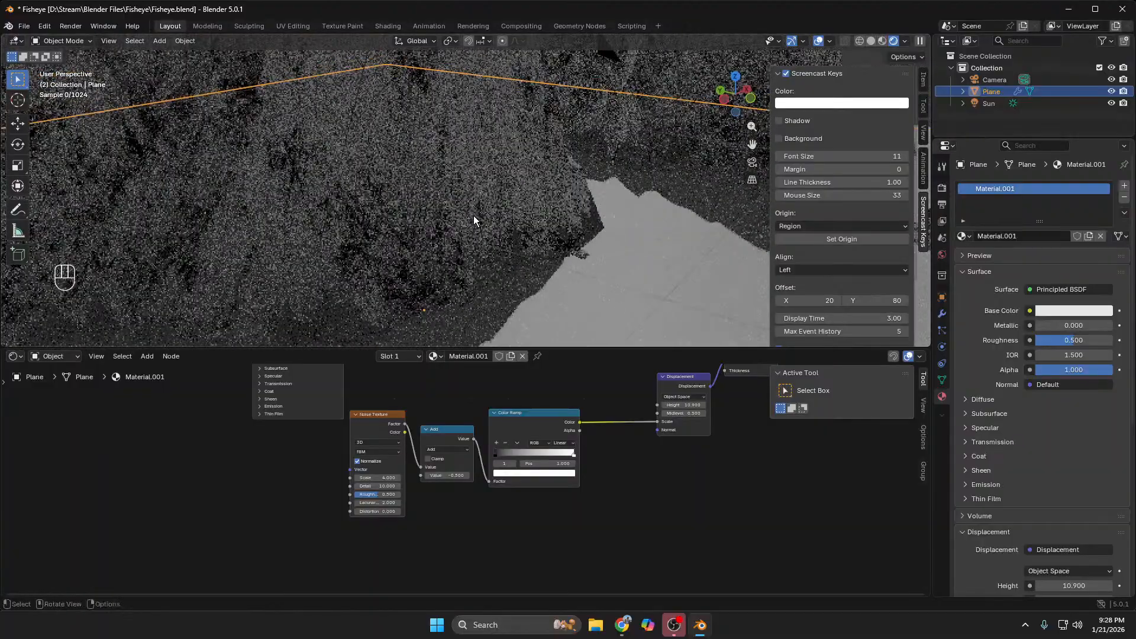
{"action": "middle_click_drag", "start_coordinate": [473, 215], "coordinate": [419, 219]}
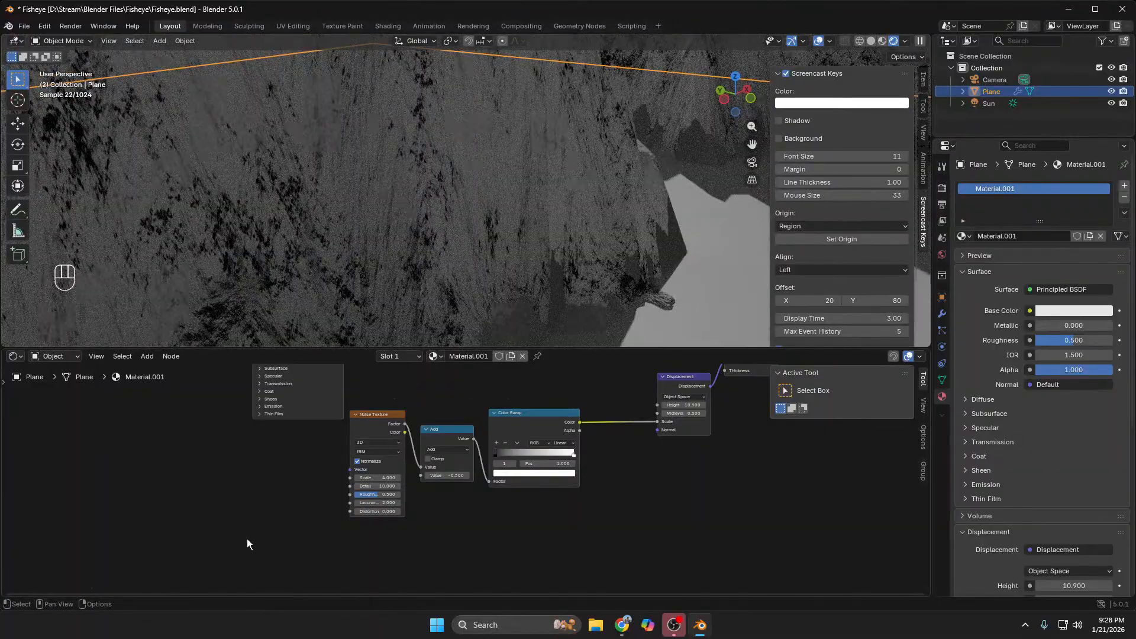
Step: Move the Color Ramp, Add and Noise Texture nodes into a compact row beside the Displacement node
{"action": "scroll", "coordinate": [252, 521], "scroll_direction": "down", "scroll_amount": 3}
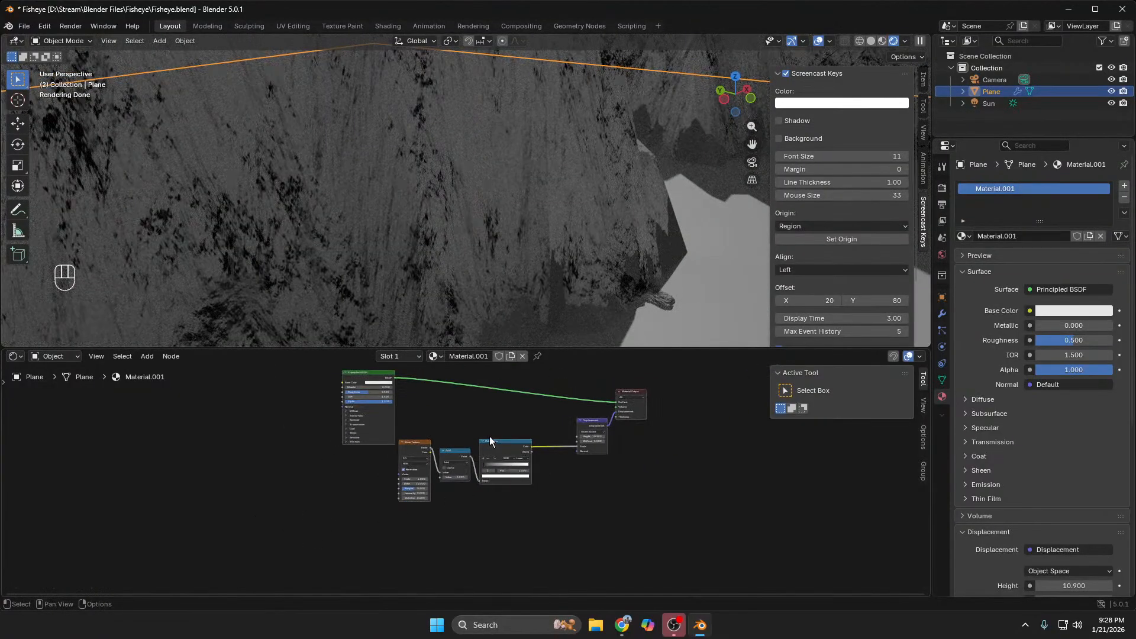
{"action": "left_click_drag", "start_coordinate": [512, 442], "coordinate": [543, 425]}
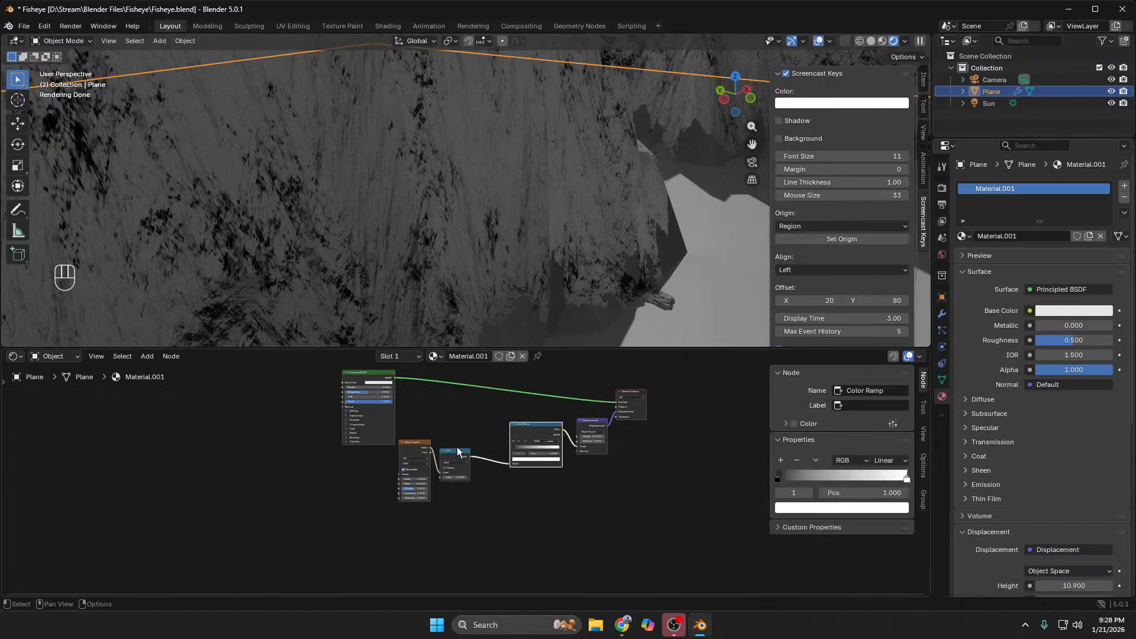
{"action": "left_click_drag", "start_coordinate": [455, 448], "coordinate": [488, 435]}
{"action": "left_click_drag", "start_coordinate": [412, 447], "coordinate": [447, 432]}
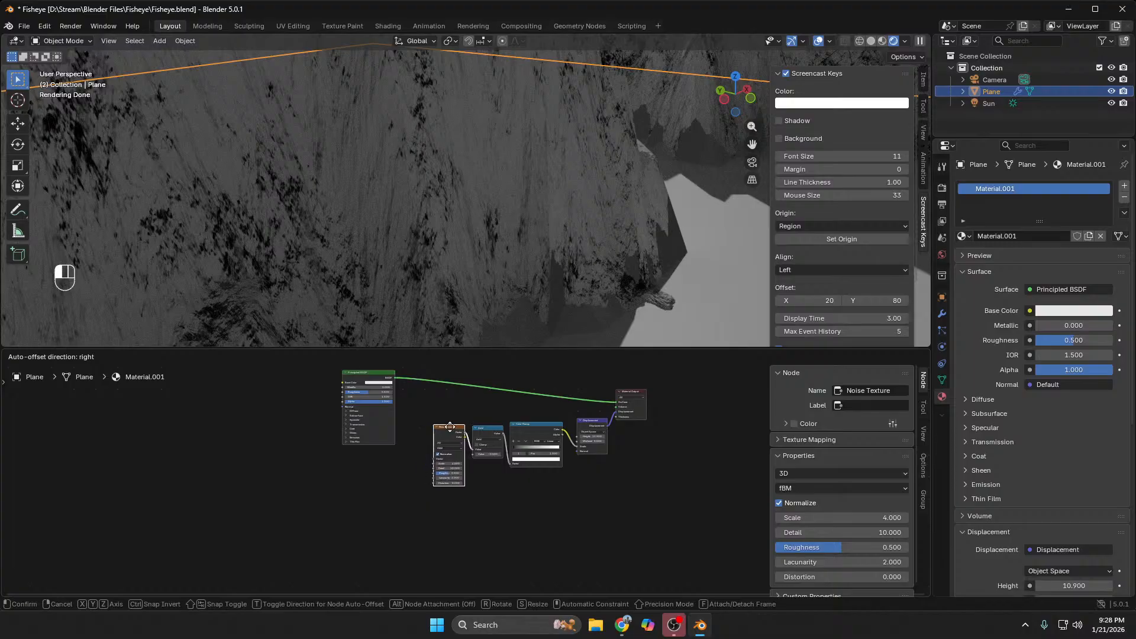
{"action": "scroll", "coordinate": [462, 243], "scroll_direction": "down", "scroll_amount": 3}
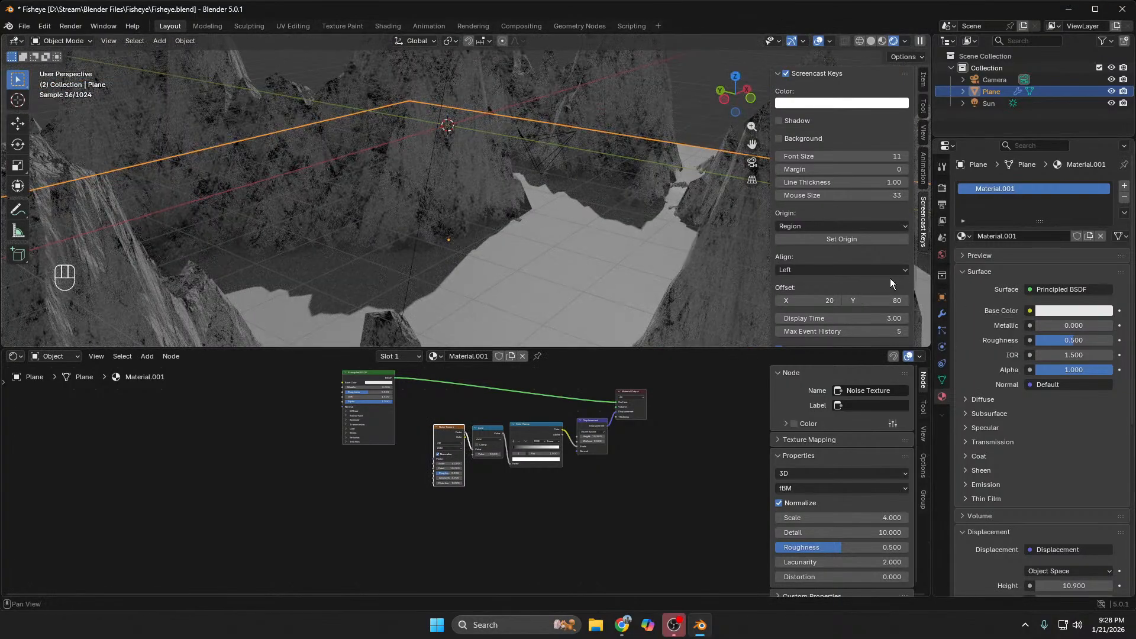
Step: Set the plane's Subdivision modifier to 1 viewport level and 2 render levels, and check the cliff detail
{"action": "left_click", "coordinate": [942, 313]}
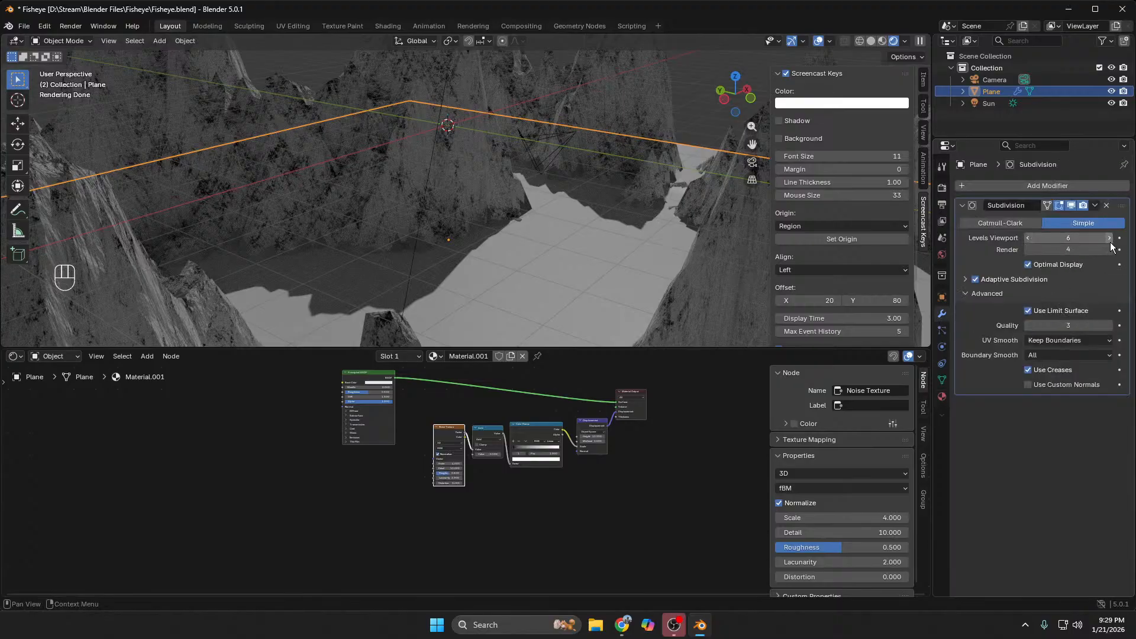
{"action": "left_click", "coordinate": [1030, 237]}
{"action": "left_click", "coordinate": [1030, 237]}
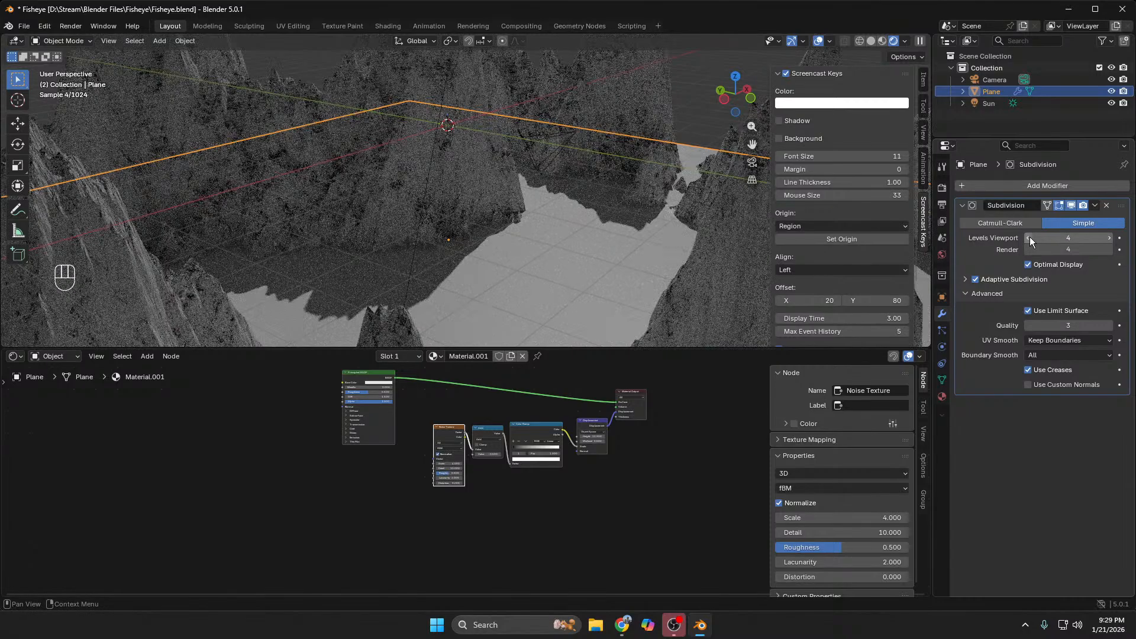
{"action": "left_click", "coordinate": [1030, 237]}
{"action": "left_click", "coordinate": [1030, 237]}
{"action": "left_click", "coordinate": [1030, 237]}
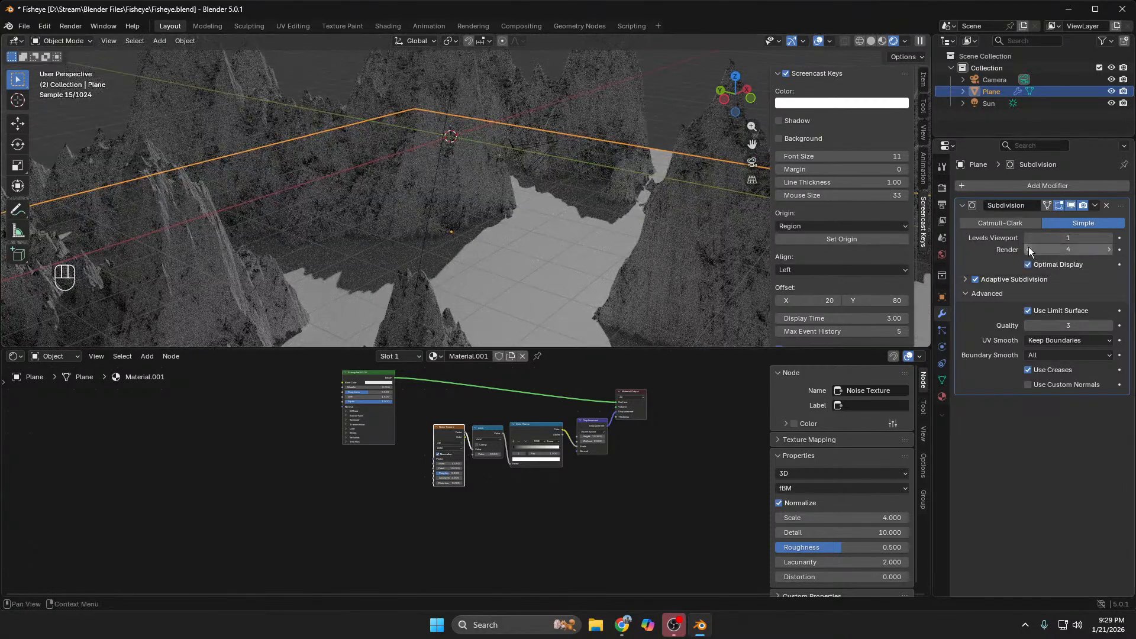
{"action": "left_click", "coordinate": [1029, 249]}
{"action": "left_click", "coordinate": [1030, 250]}
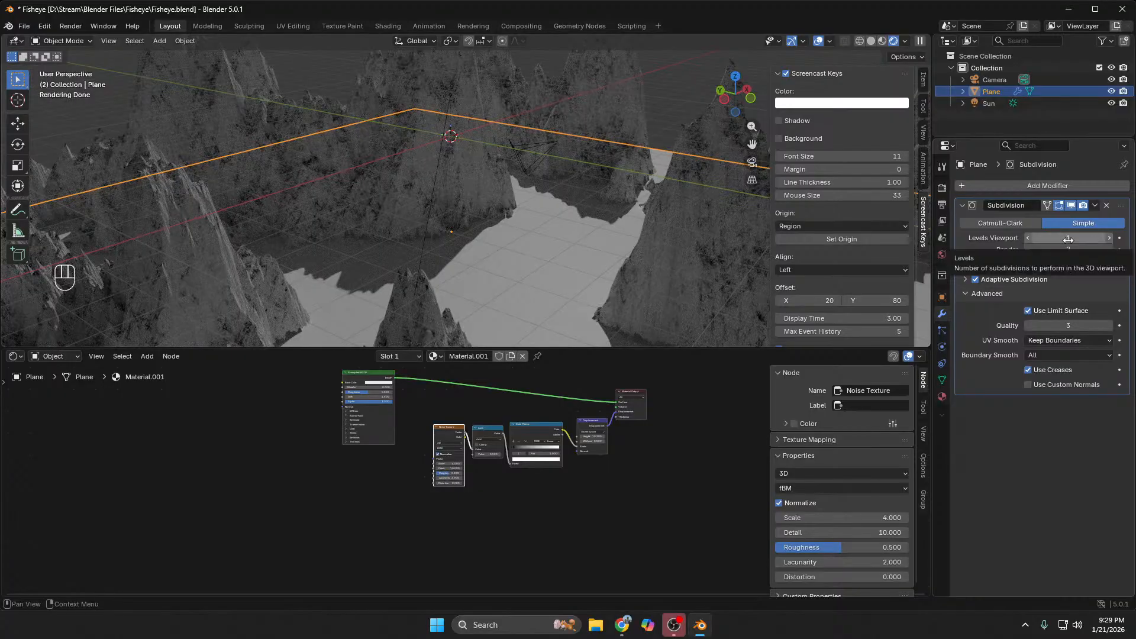
{"action": "scroll", "coordinate": [361, 195], "scroll_direction": "up", "scroll_amount": 4}
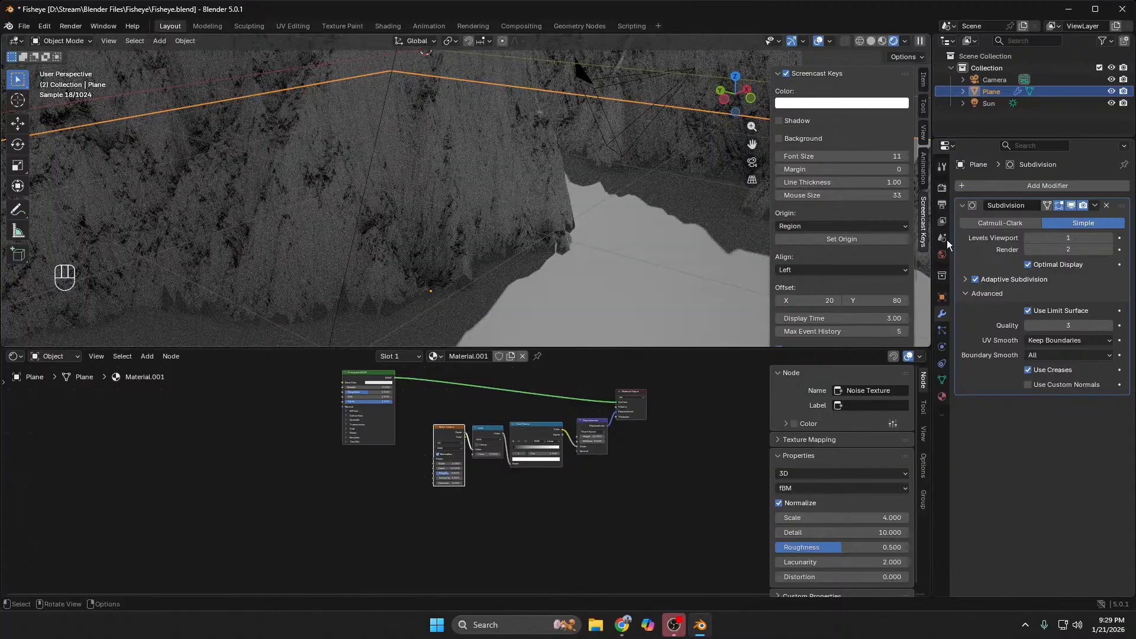
{"action": "scroll", "coordinate": [355, 237], "scroll_direction": "up", "scroll_amount": 5}
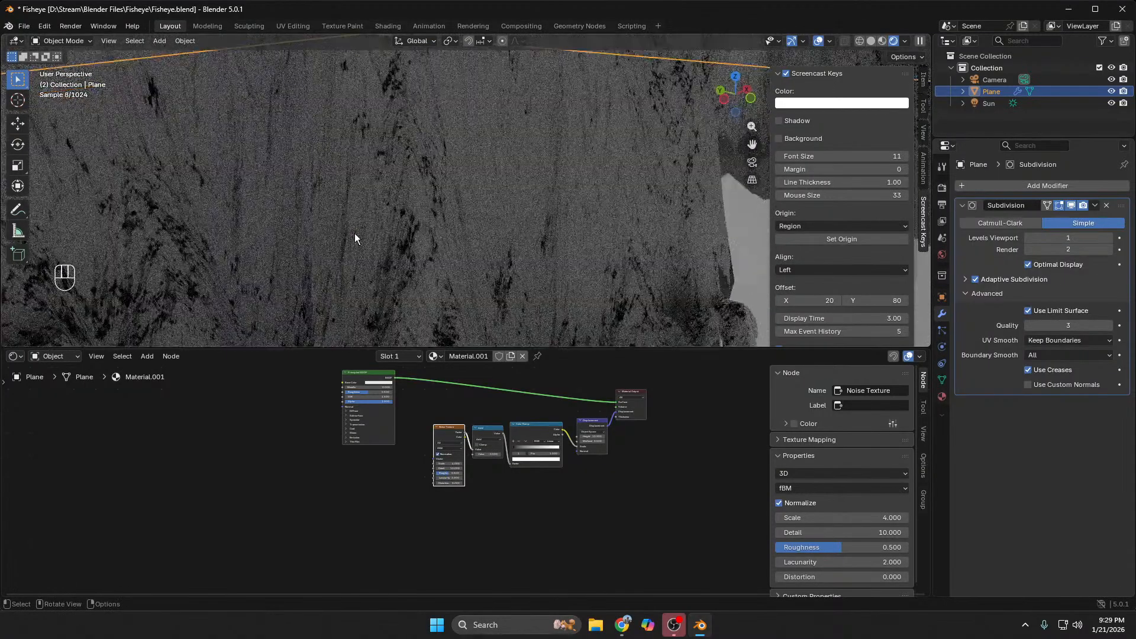
{"action": "scroll", "coordinate": [546, 459], "scroll_direction": "up", "scroll_amount": 4}
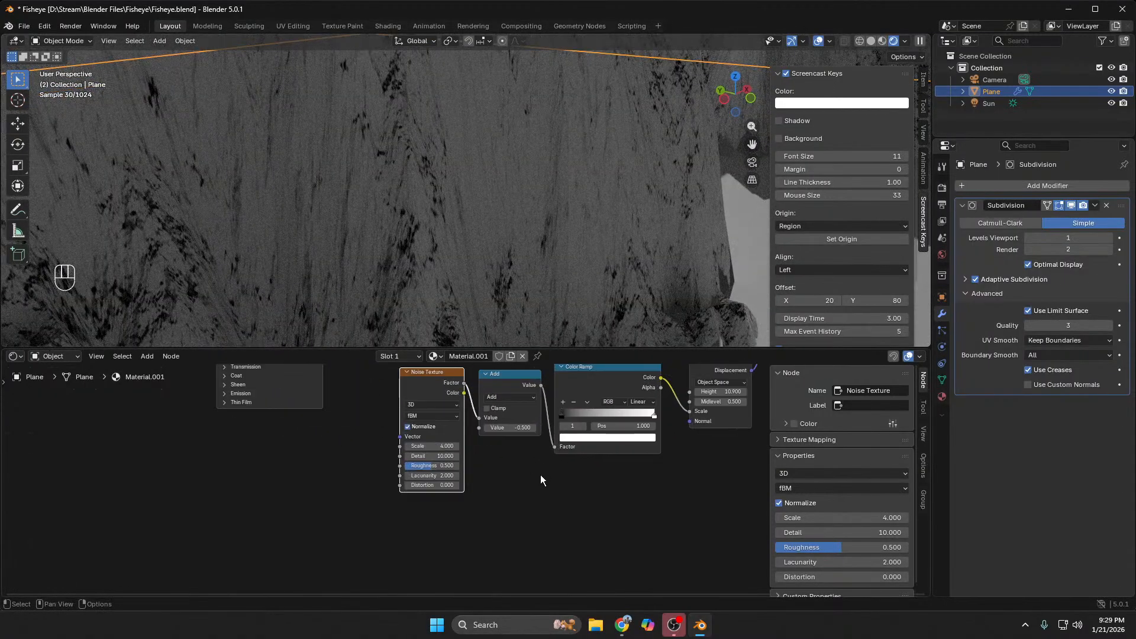
{"action": "scroll", "coordinate": [379, 233], "scroll_direction": "up", "scroll_amount": 3}
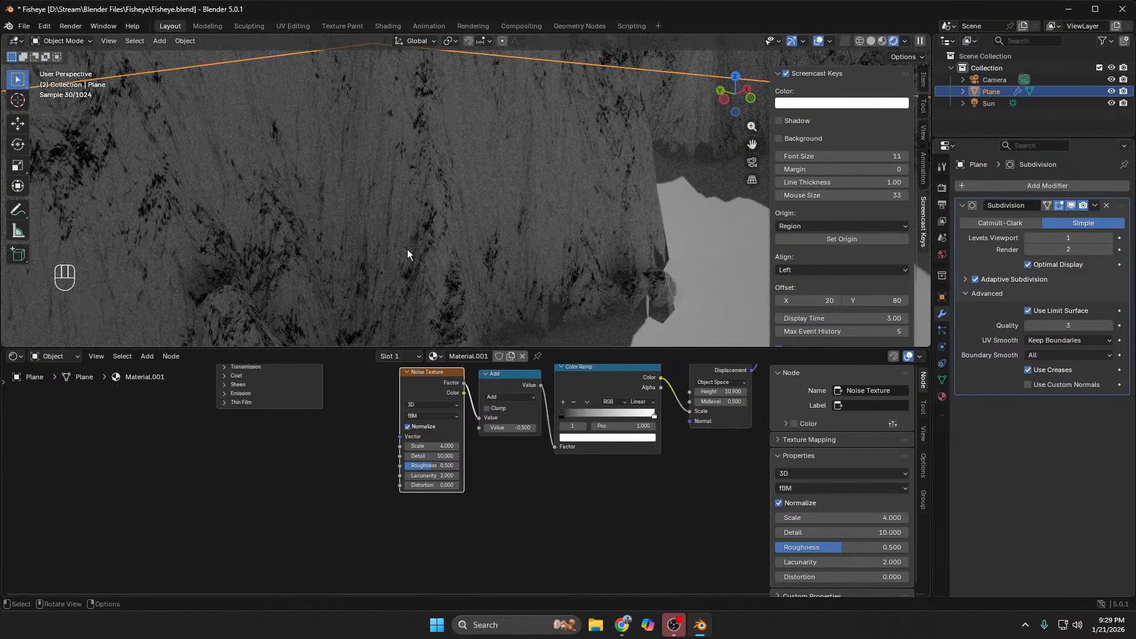
{"action": "middle_click_drag", "start_coordinate": [407, 250], "coordinate": [372, 268]}
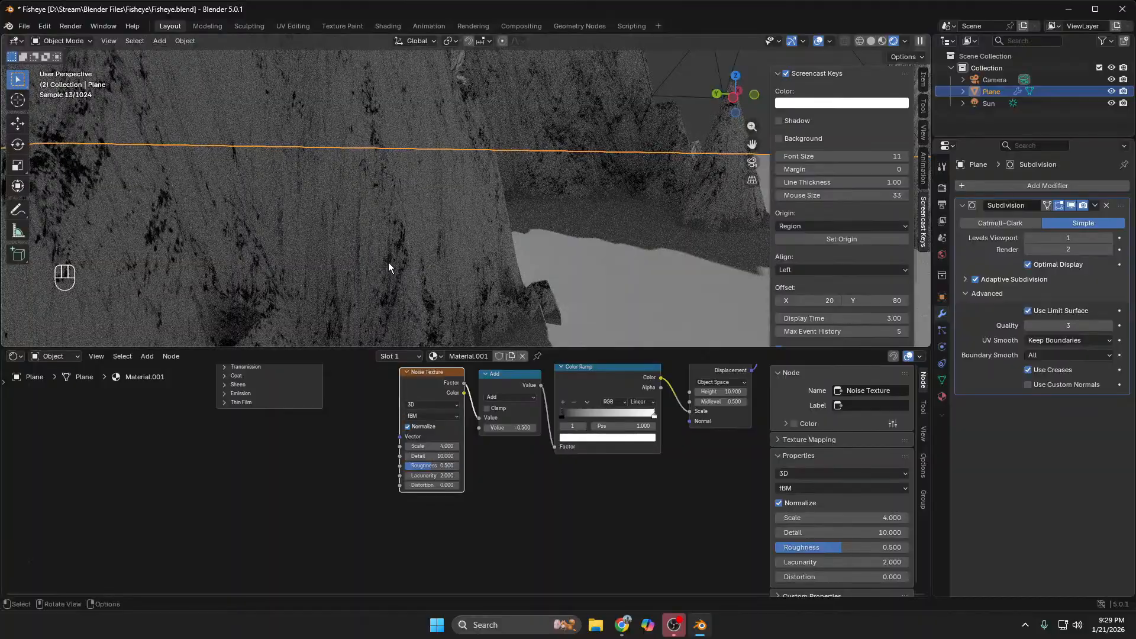
Step: Play the Chrome landscape tutorial to about 4:08, pause at its Texture Coordinate, Mapping and Noise Texture setup, and return to Blender
{"action": "mouse_move", "coordinate": [622, 625]}
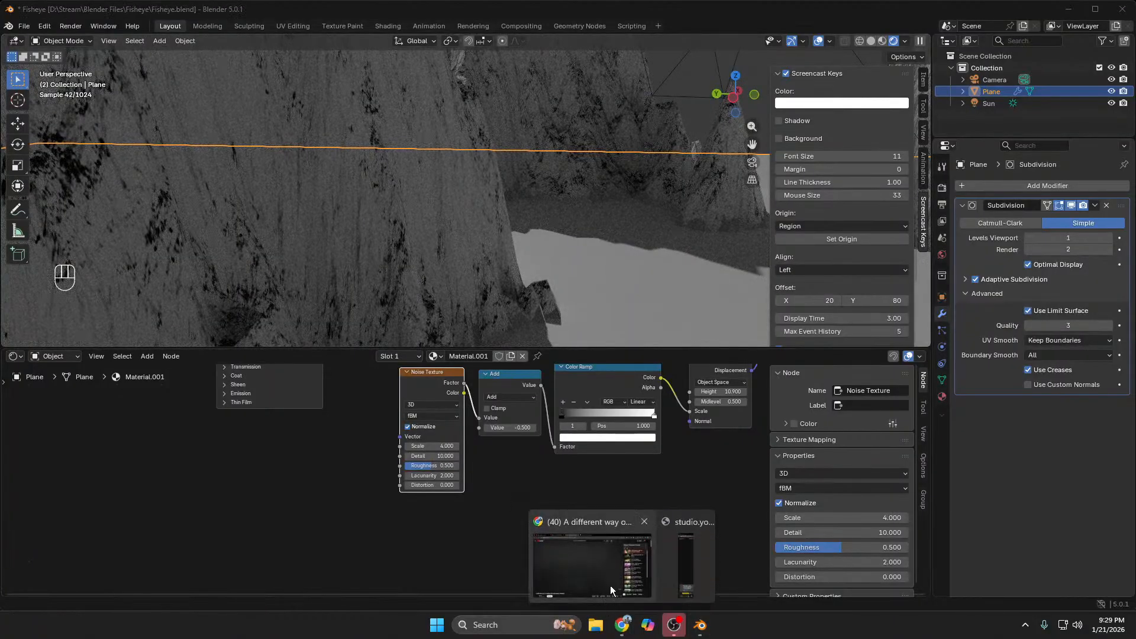
{"action": "left_click", "coordinate": [592, 565]}
{"action": "left_click", "coordinate": [456, 222]}
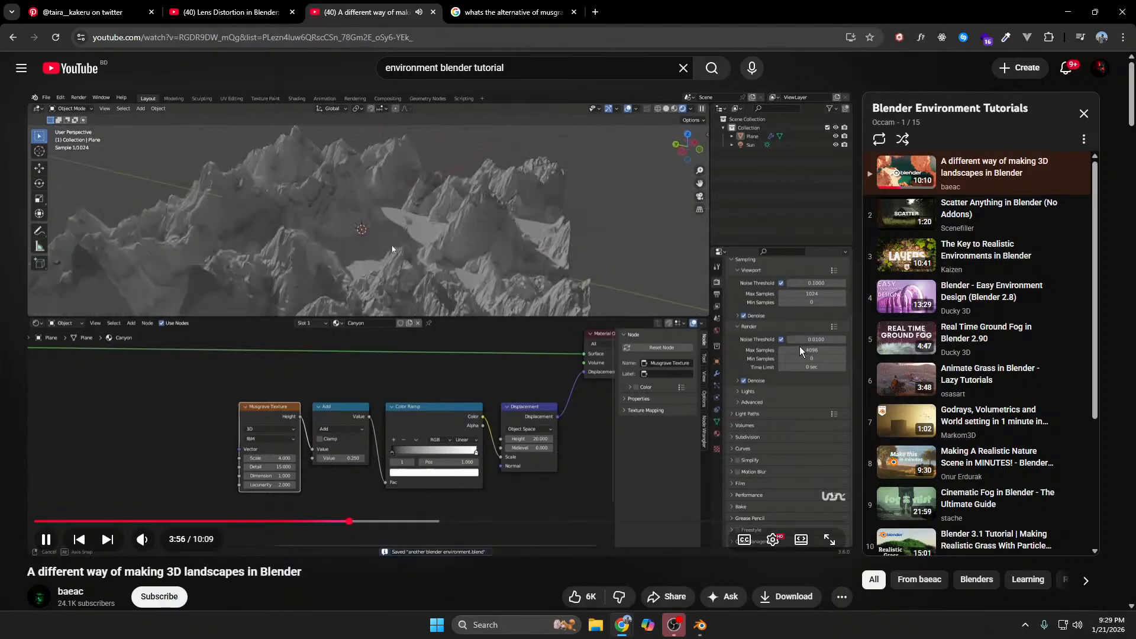
{"action": "left_click_drag", "start_coordinate": [782, 365], "coordinate": [782, 364]}
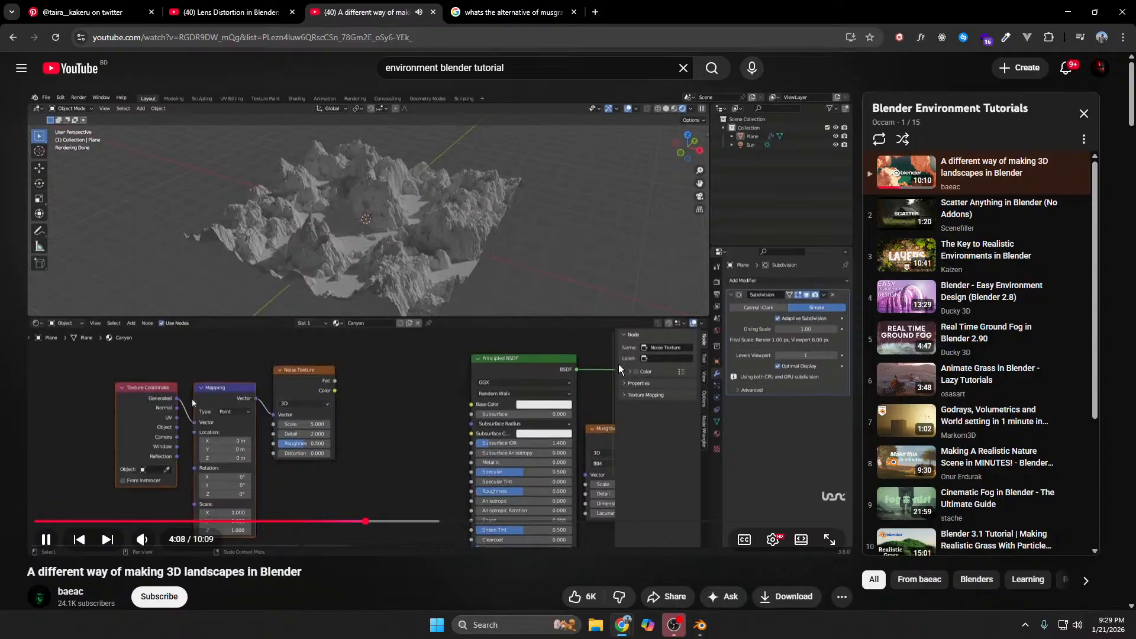
{"action": "left_click", "coordinate": [535, 392]}
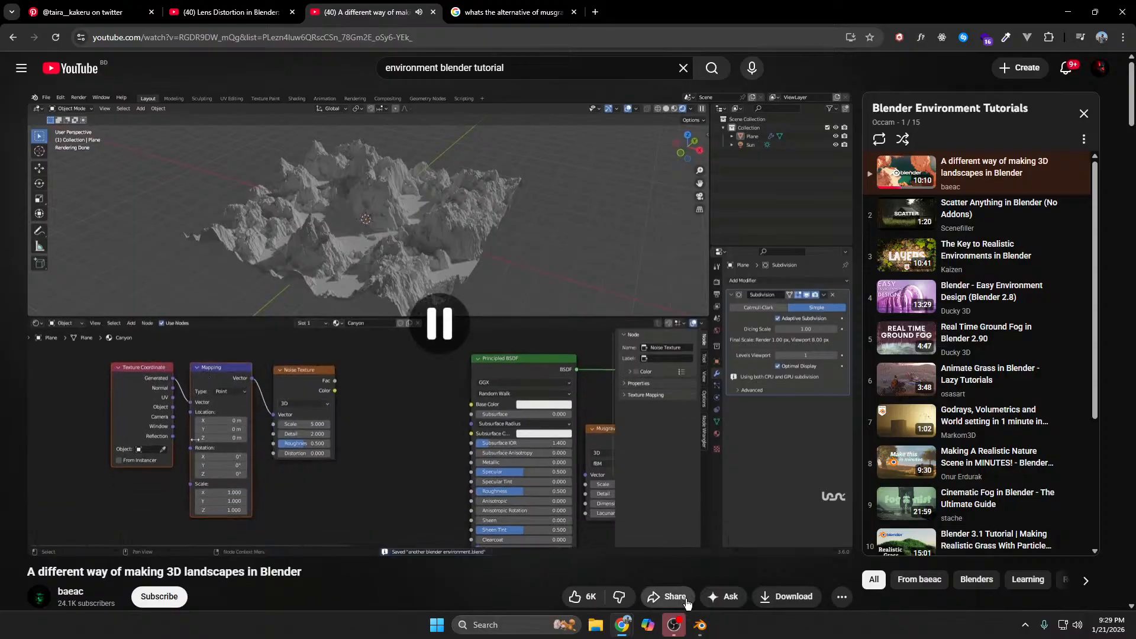
{"action": "left_click", "coordinate": [686, 624]}
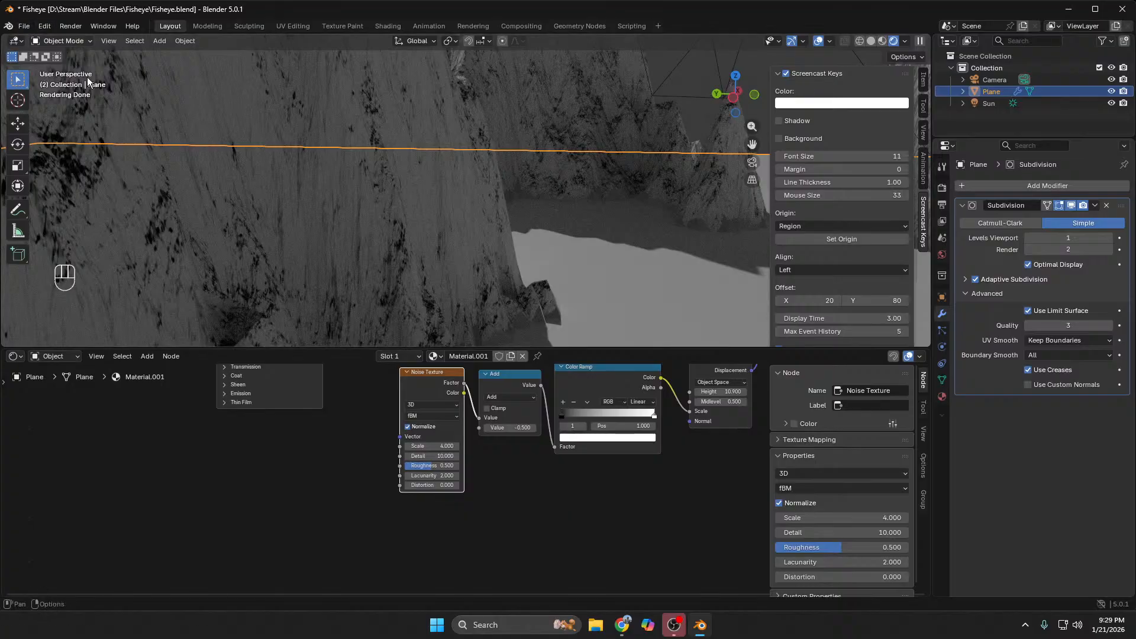
Step: Save the Fisheye file, find the Node Wrangler add-on by searching for "node" in the preferences, and enable it
{"action": "key", "text": "ctrl+s"}
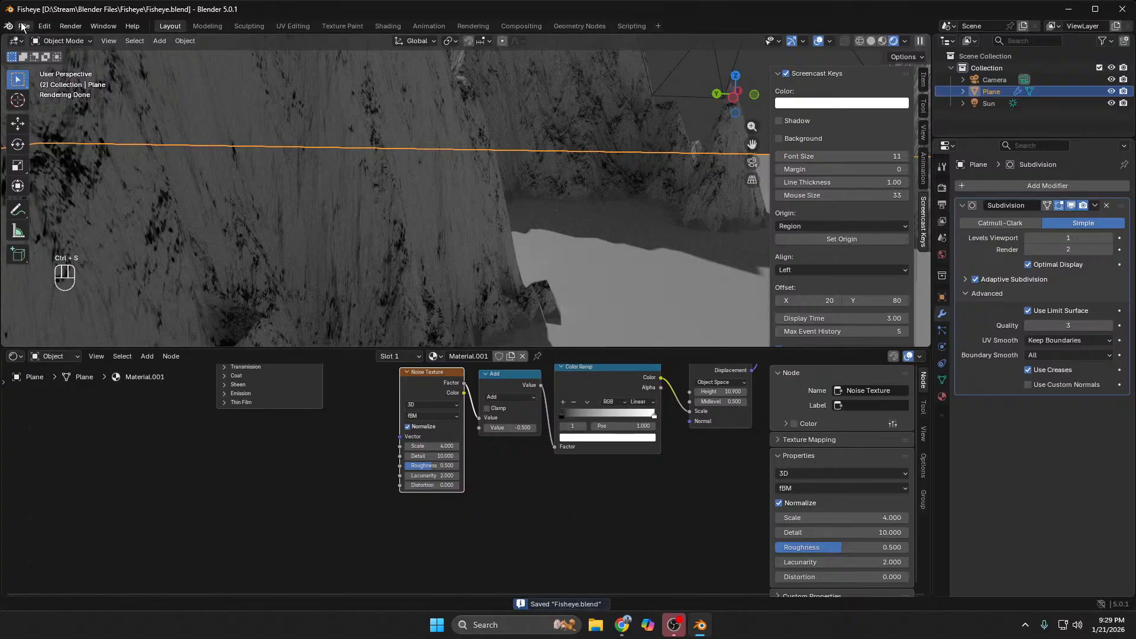
{"action": "left_click", "coordinate": [44, 26]}
{"action": "left_click", "coordinate": [105, 174]}
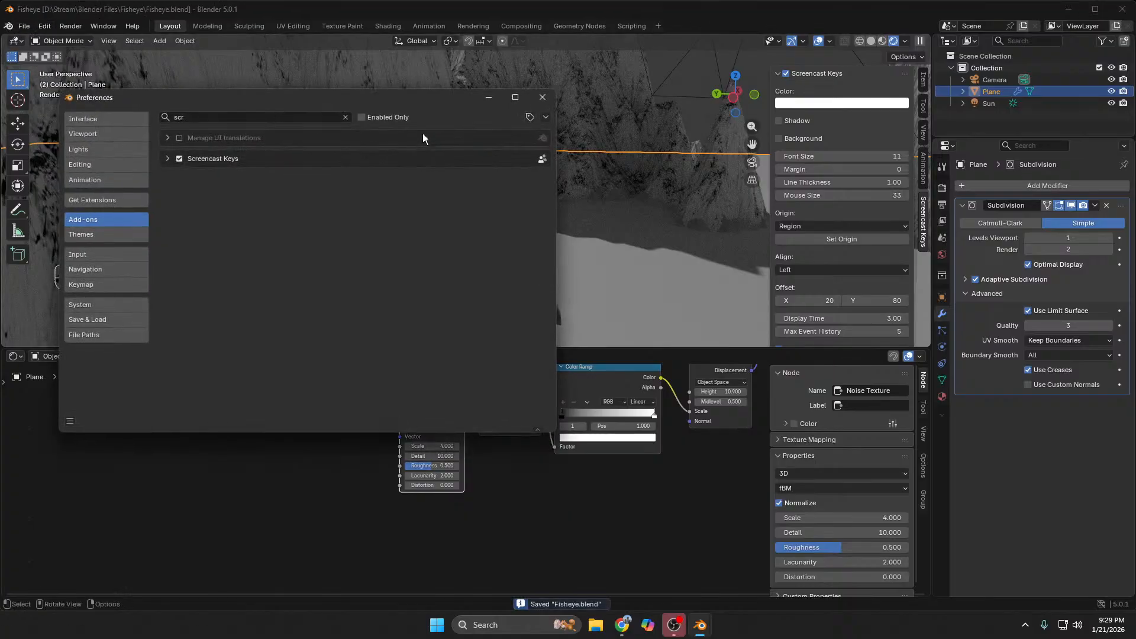
{"action": "left_click", "coordinate": [345, 118]}
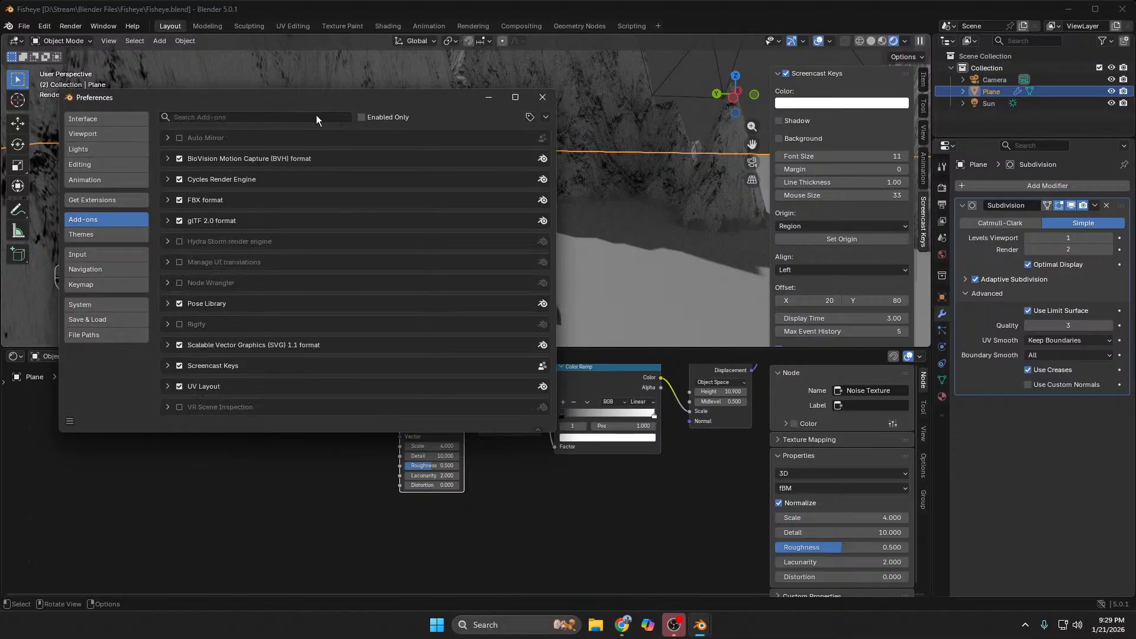
{"action": "left_click", "coordinate": [317, 116]}
{"action": "type", "text": "node"}
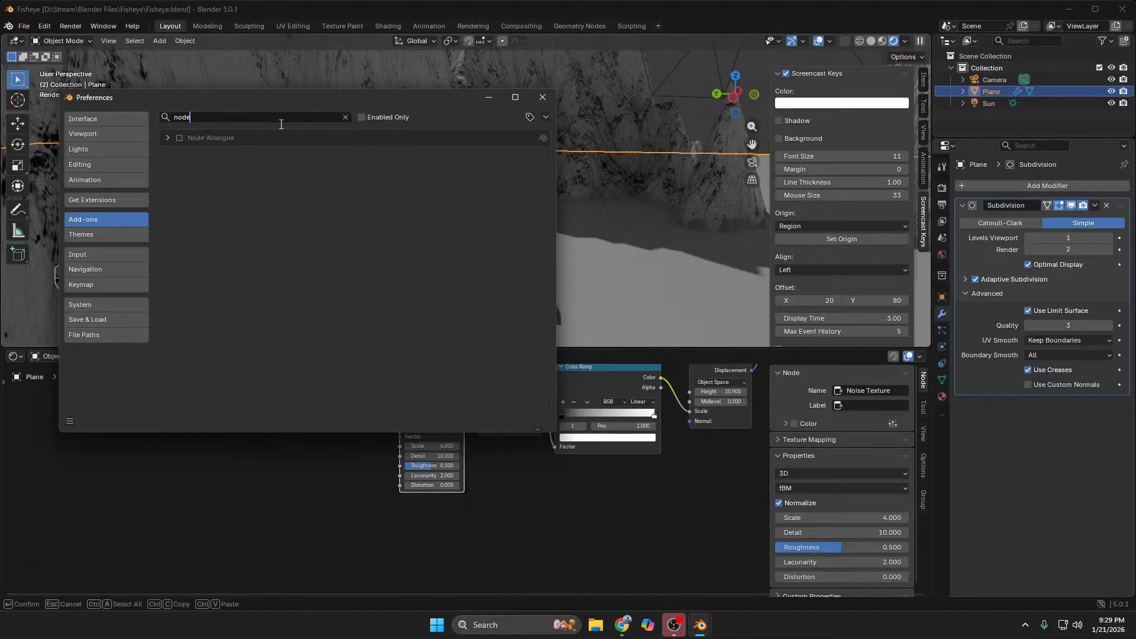
{"action": "left_click", "coordinate": [180, 138]}
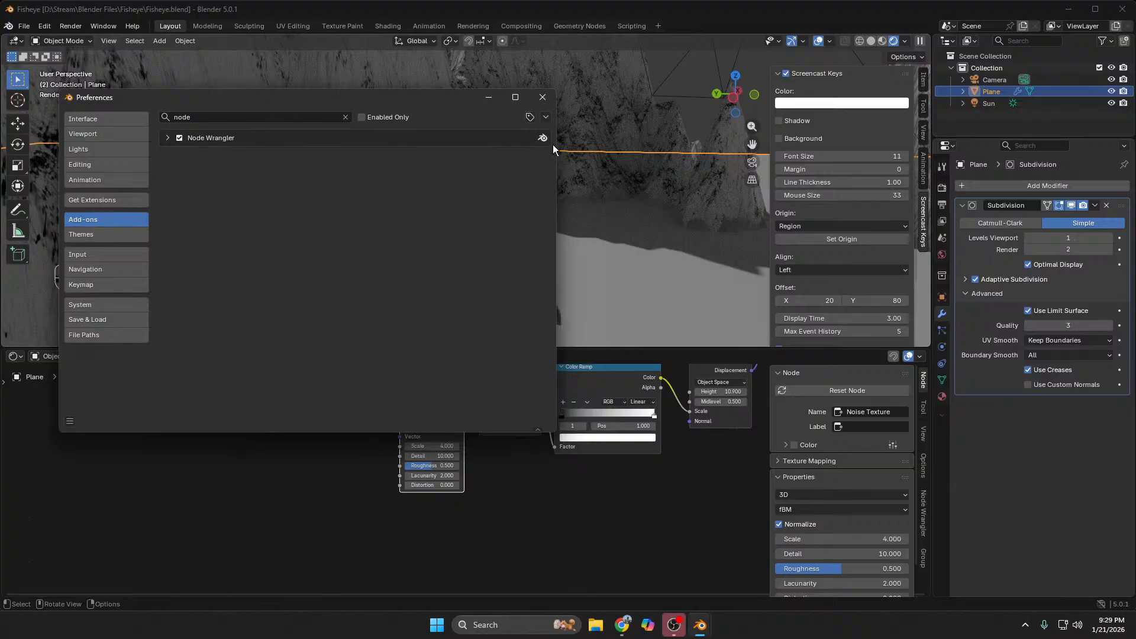
{"action": "left_click", "coordinate": [542, 97]}
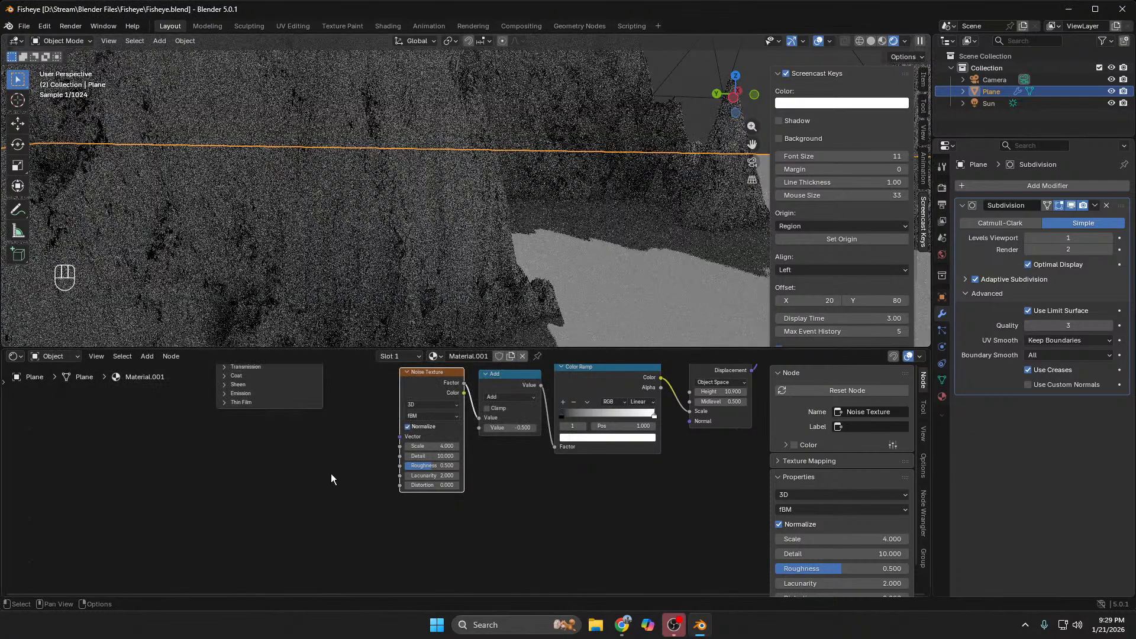
Step: Check the paused tutorial's node setup and add a second Noise Texture node before the Principled BSDF in the plane's material
{"action": "scroll", "coordinate": [840, 540], "scroll_direction": "down", "scroll_amount": 2}
{"action": "scroll", "coordinate": [839, 540], "scroll_direction": "up", "scroll_amount": 2}
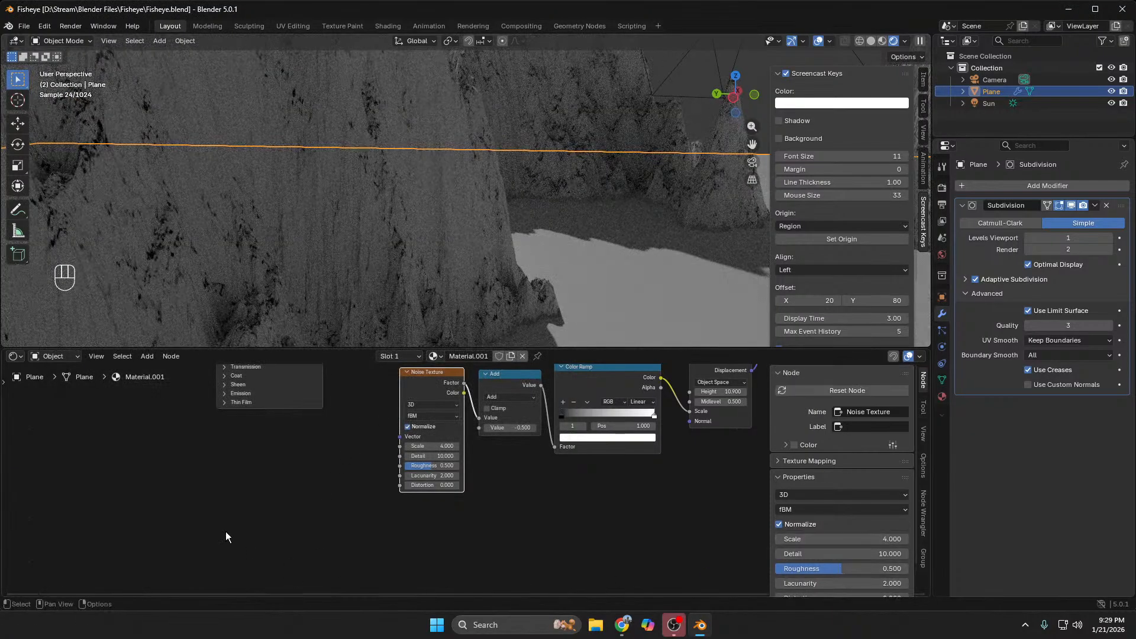
{"action": "scroll", "coordinate": [215, 486], "scroll_direction": "down", "scroll_amount": 2}
{"action": "middle_click_drag", "start_coordinate": [239, 477], "coordinate": [302, 564]}
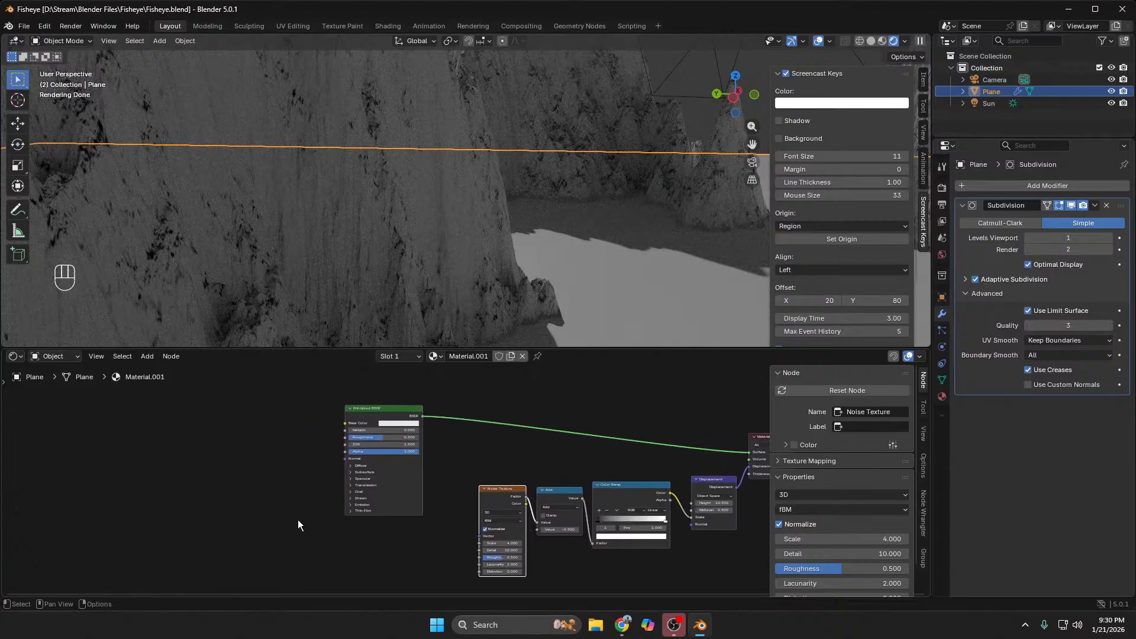
{"action": "key", "text": "alt+Tab"}
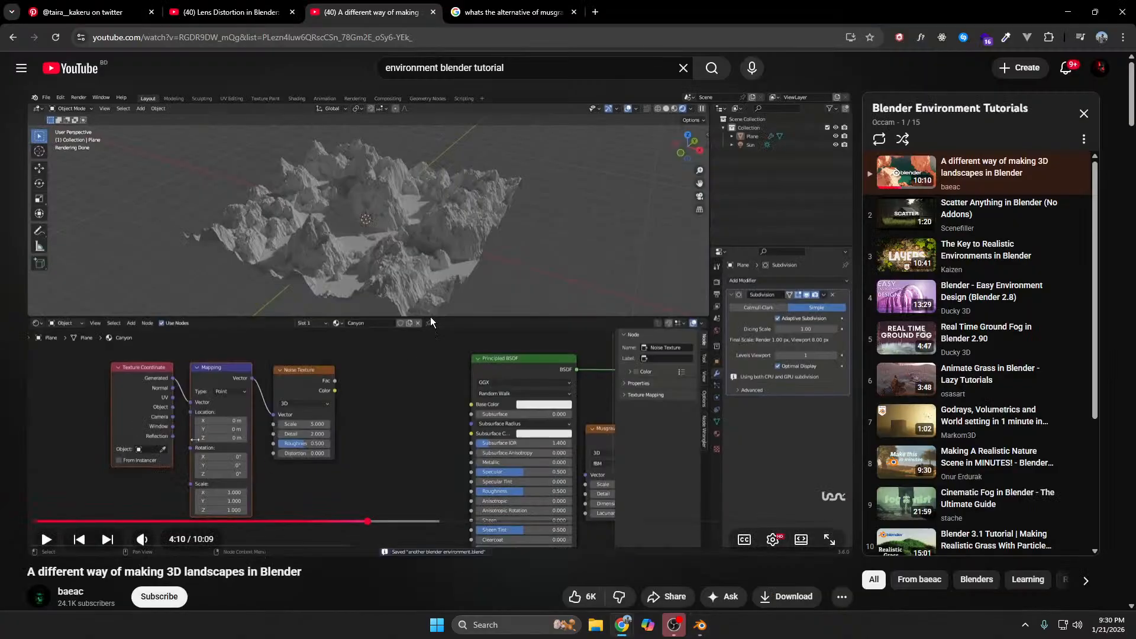
{"action": "key", "text": "alt+Tab"}
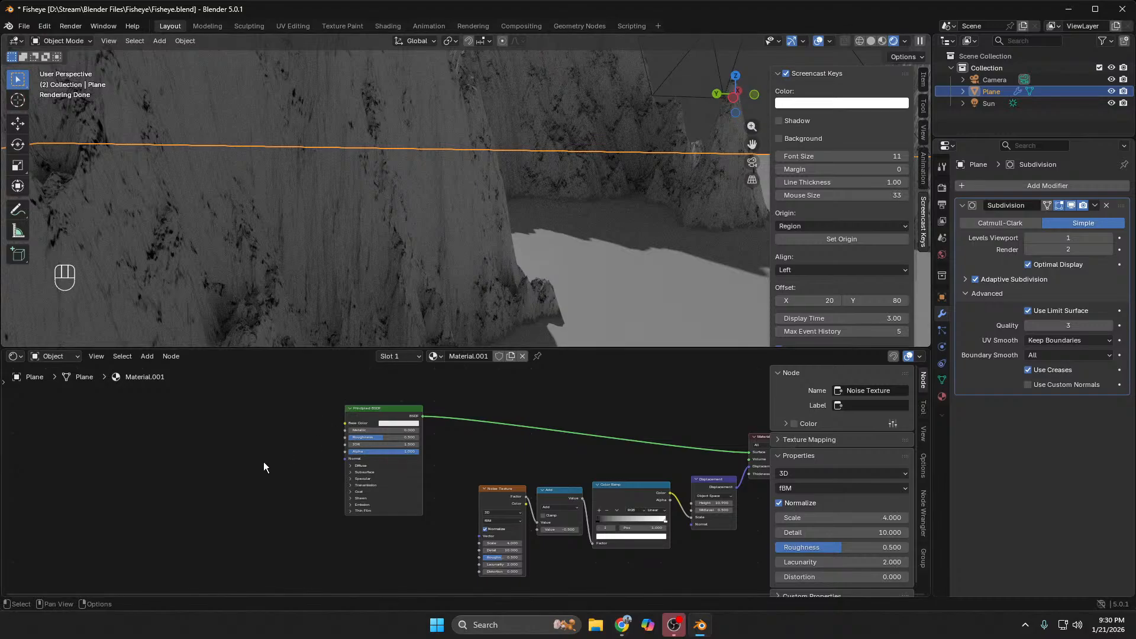
{"action": "key", "text": "shift+a"}
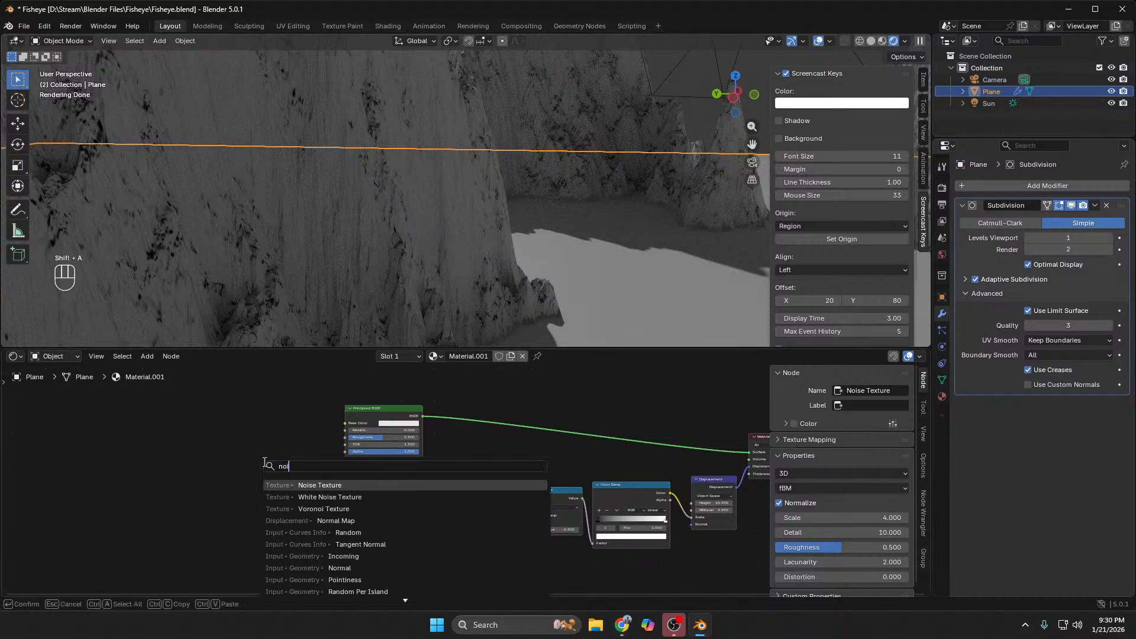
{"action": "left_click", "coordinate": [320, 533]}
{"action": "left_click", "coordinate": [260, 426]}
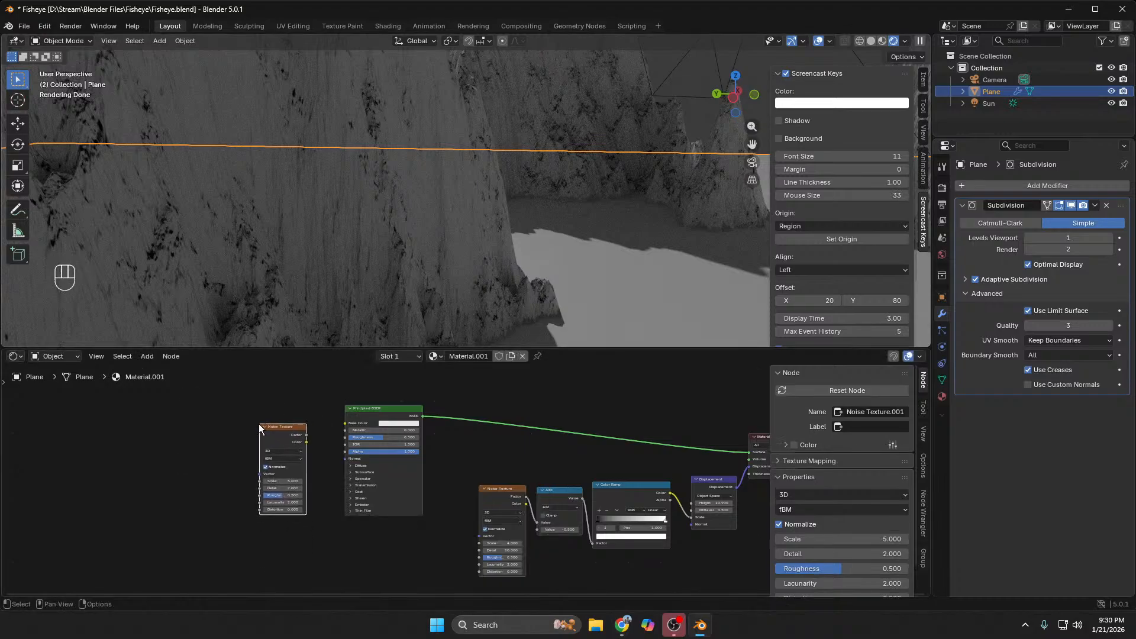
{"action": "scroll", "coordinate": [295, 528], "scroll_direction": "up", "scroll_amount": 3}
{"action": "middle_click_drag", "start_coordinate": [207, 572], "coordinate": [343, 553]}
{"action": "key", "text": "alt+Tab"}
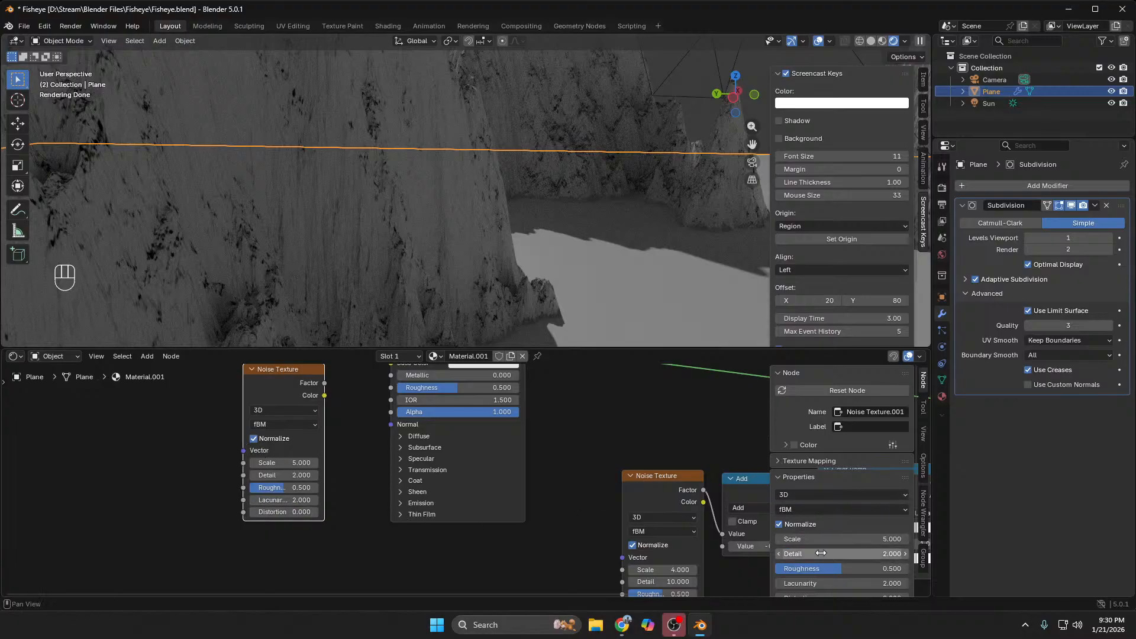
{"action": "scroll", "coordinate": [821, 552], "scroll_direction": "down", "scroll_amount": 2}
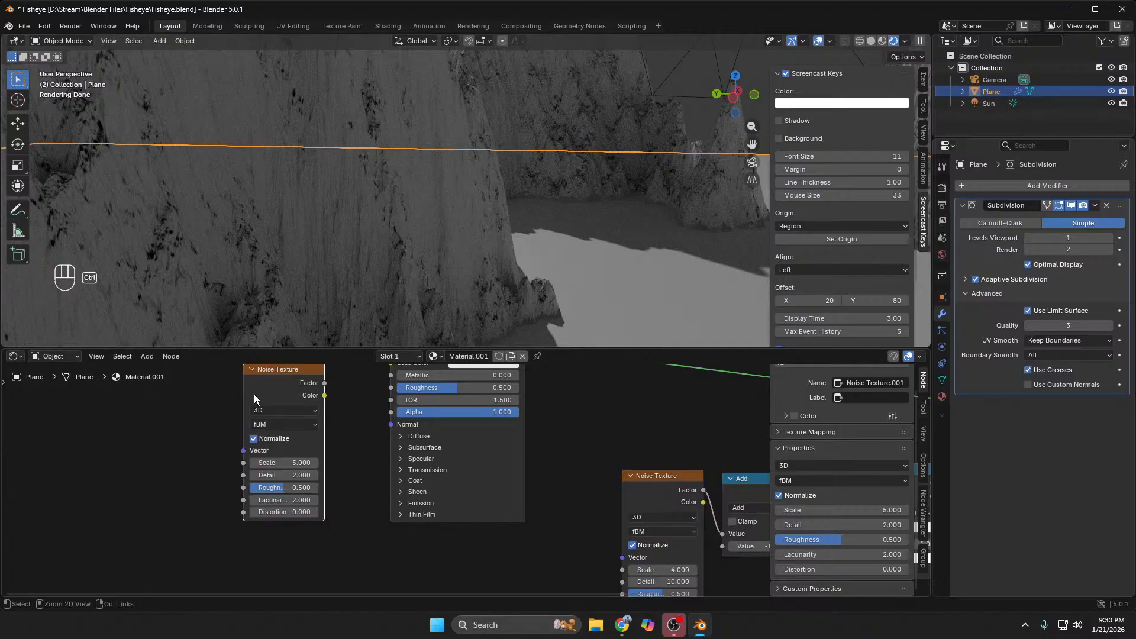
{"action": "key", "text": "ctrl+n"}
{"action": "key", "text": "Escape"}
{"action": "right_click", "coordinate": [264, 389]}
{"action": "key", "text": "Escape"}
{"action": "left_click", "coordinate": [251, 368]}
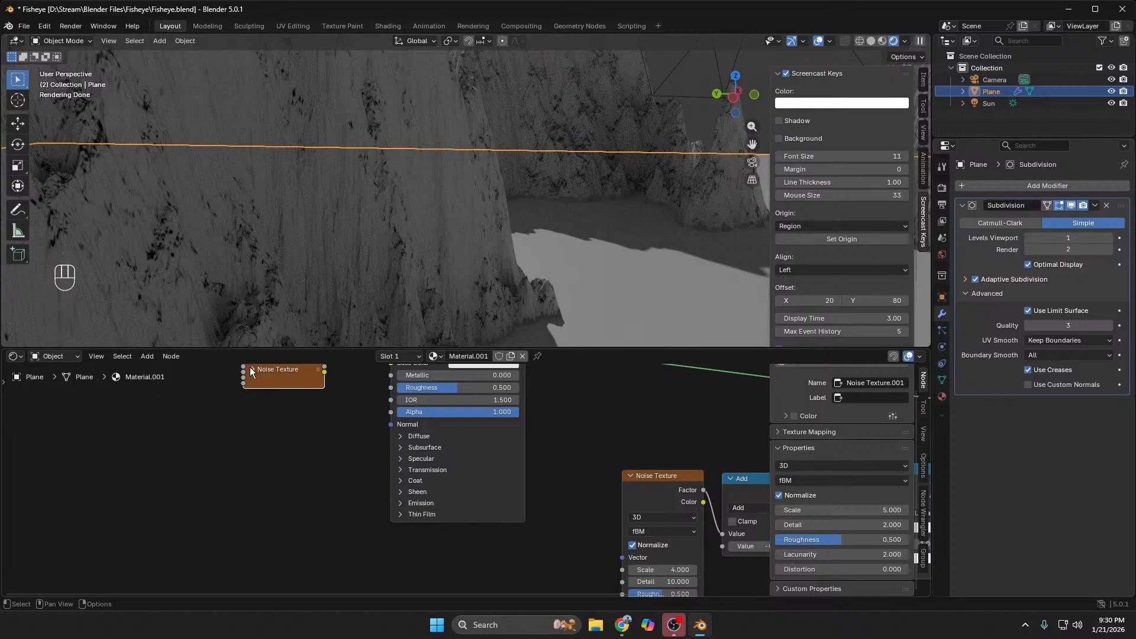
{"action": "left_click", "coordinate": [251, 367]}
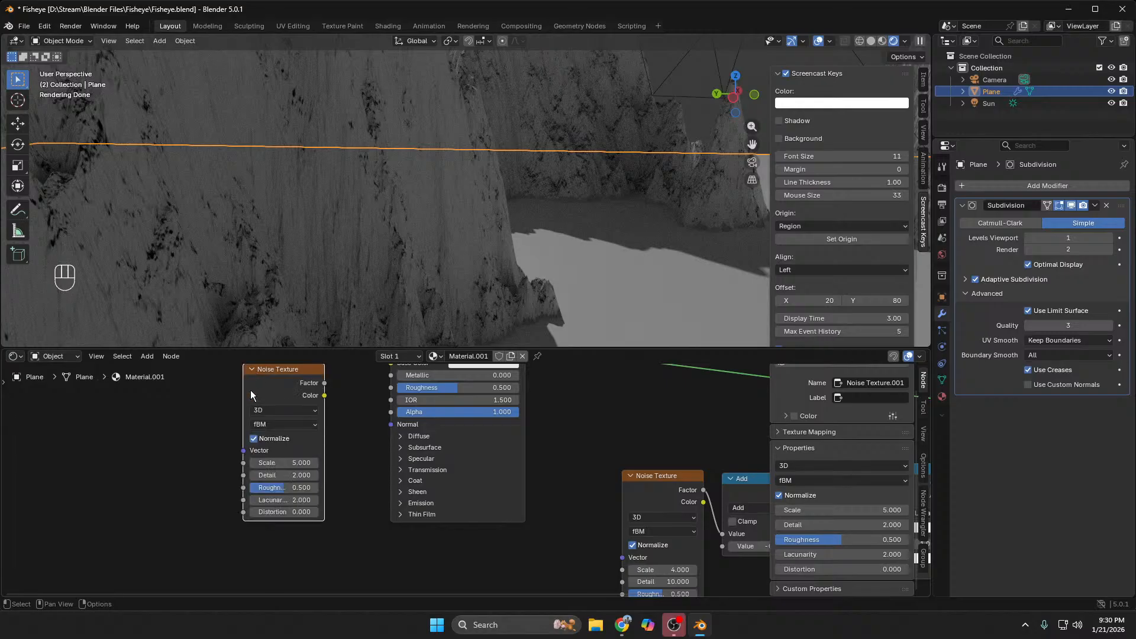
{"action": "left_click", "coordinate": [253, 450]}
{"action": "right_click", "coordinate": [245, 451]}
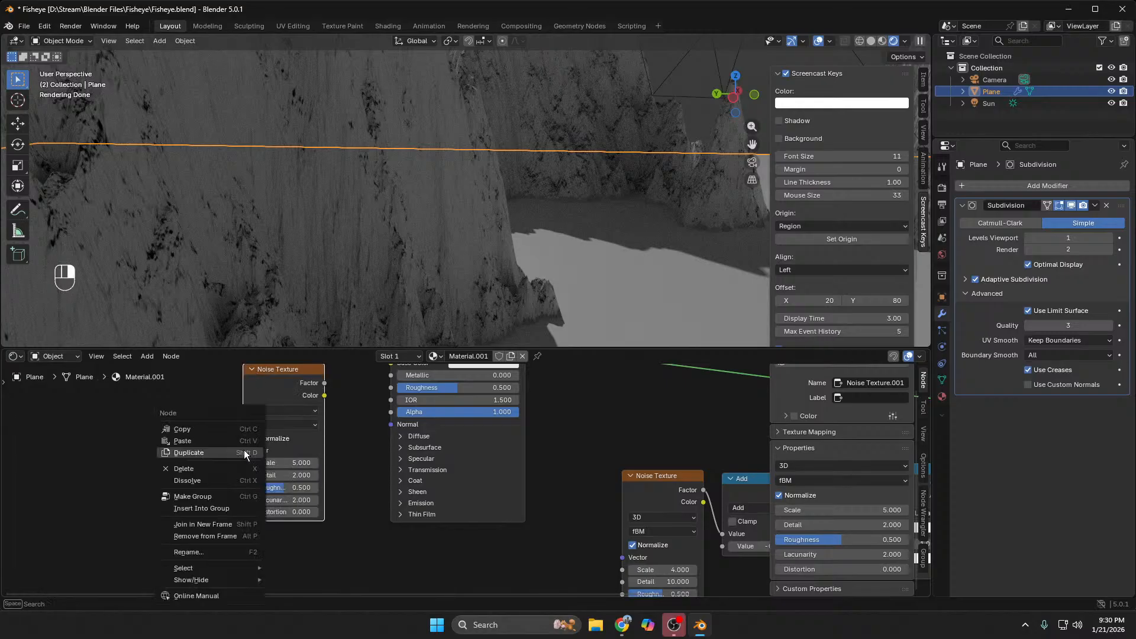
Step: Search Google in Chrome for "how to use node wrangler blender", expand the overview to read the shortcuts, and return to Blender
{"action": "mouse_move", "coordinate": [622, 626]}
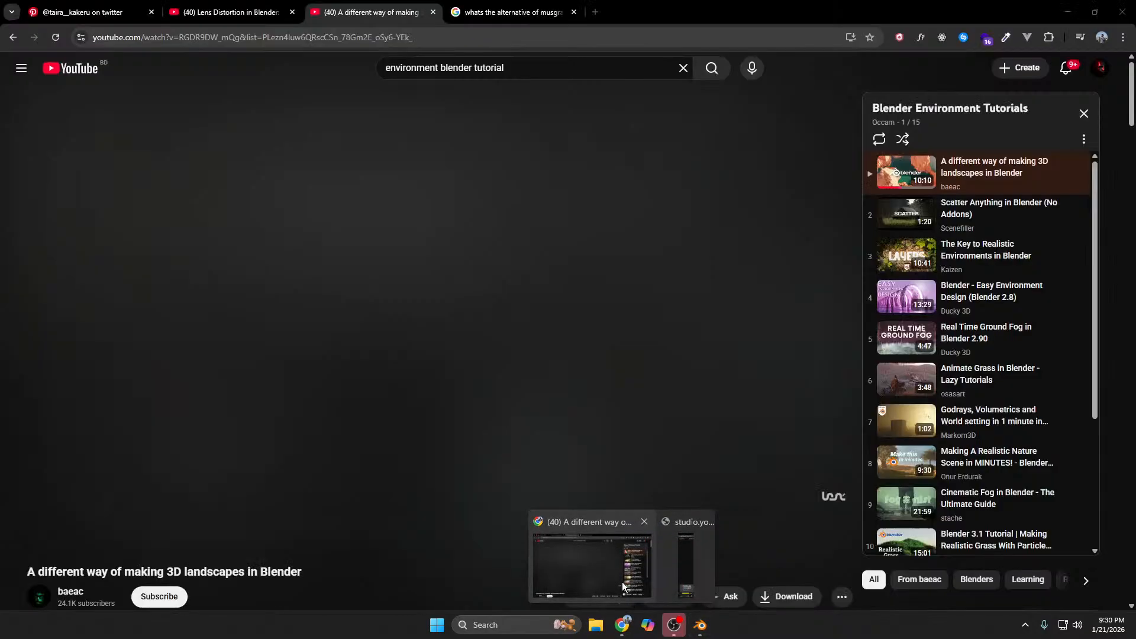
{"action": "left_click", "coordinate": [623, 581]}
{"action": "left_click", "coordinate": [513, 12]}
{"action": "triple_click", "coordinate": [370, 83]}
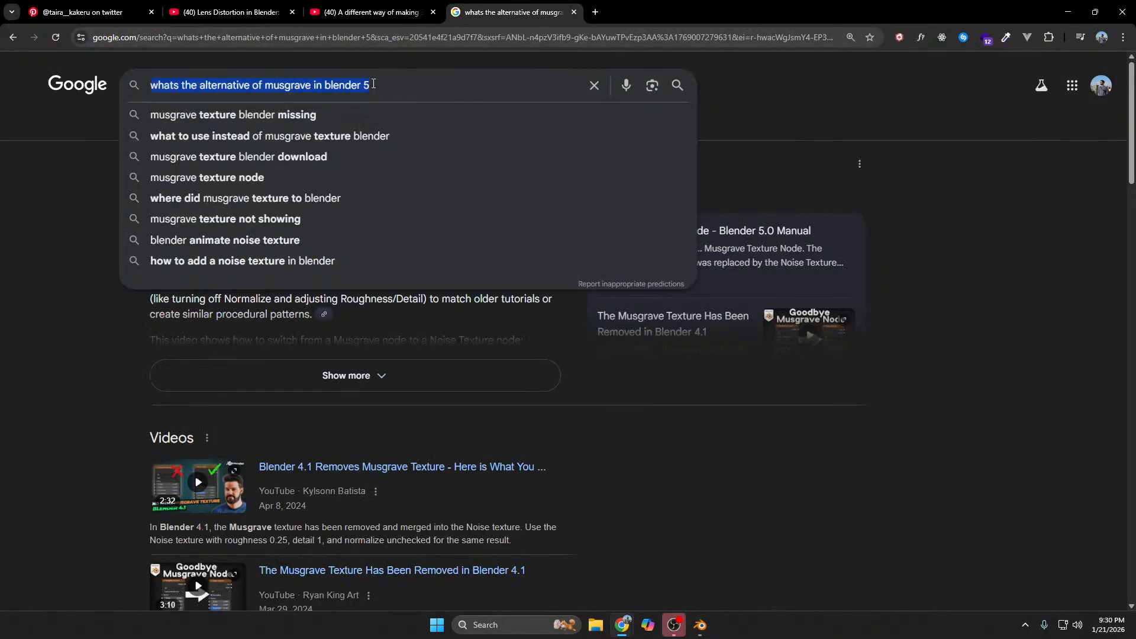
{"action": "type", "text": "how to use node wrangler blender"}
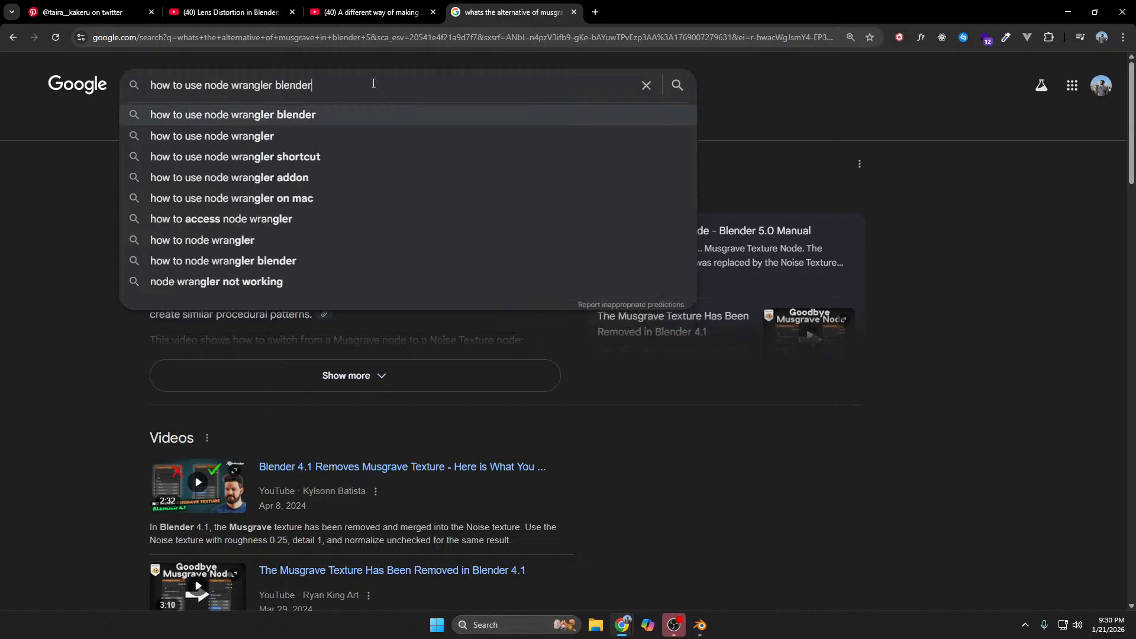
{"action": "key", "text": "Return"}
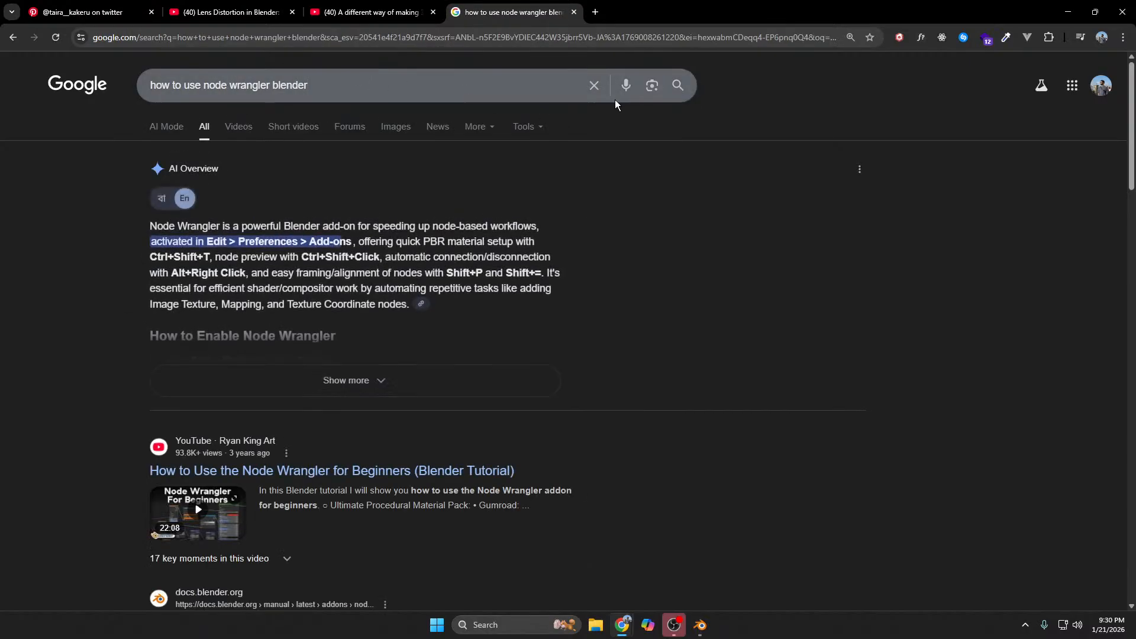
{"action": "left_click", "coordinate": [419, 385]}
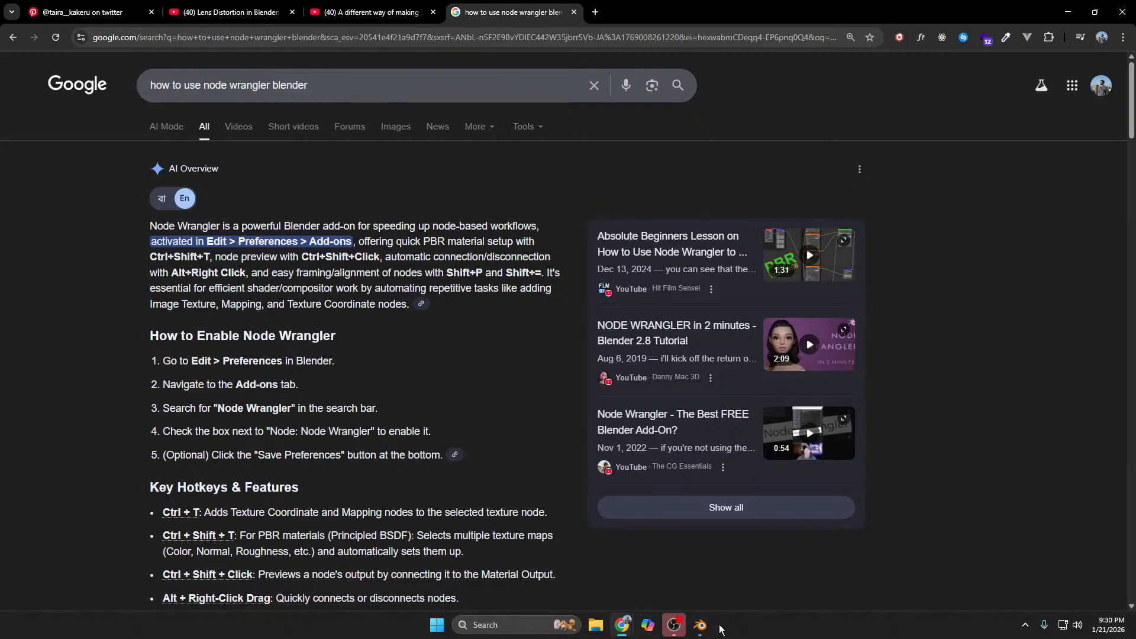
{"action": "left_click", "coordinate": [701, 625]}
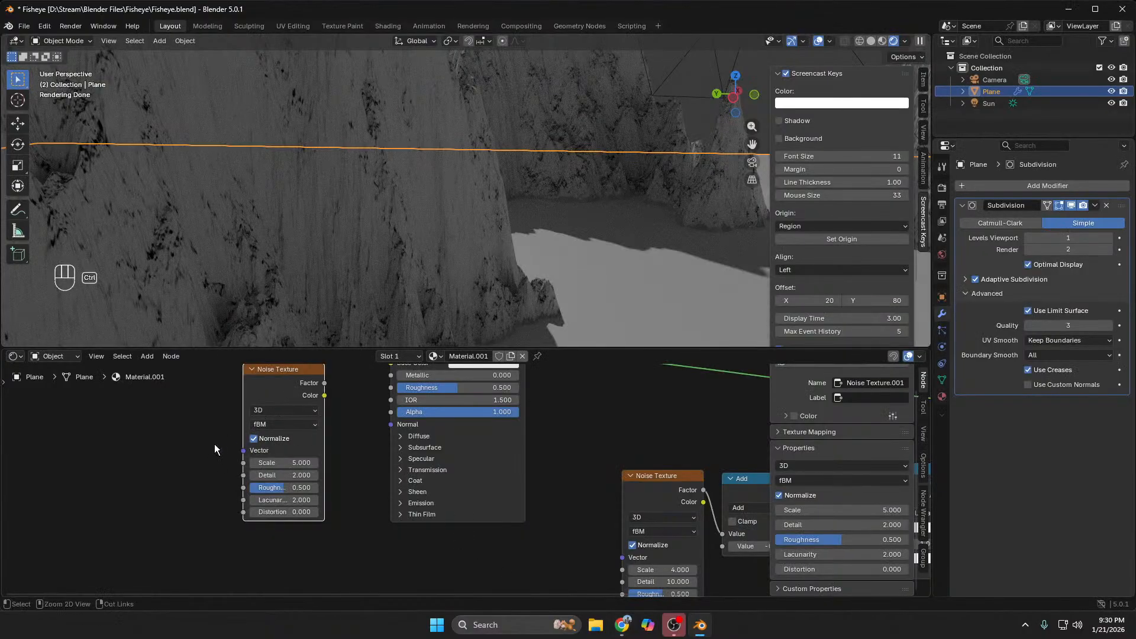
Step: Try previewing the new Noise Texture node's output on the terrain and undo the preview connection
{"action": "left_click", "coordinate": [271, 391], "text": "ctrl+shift"}
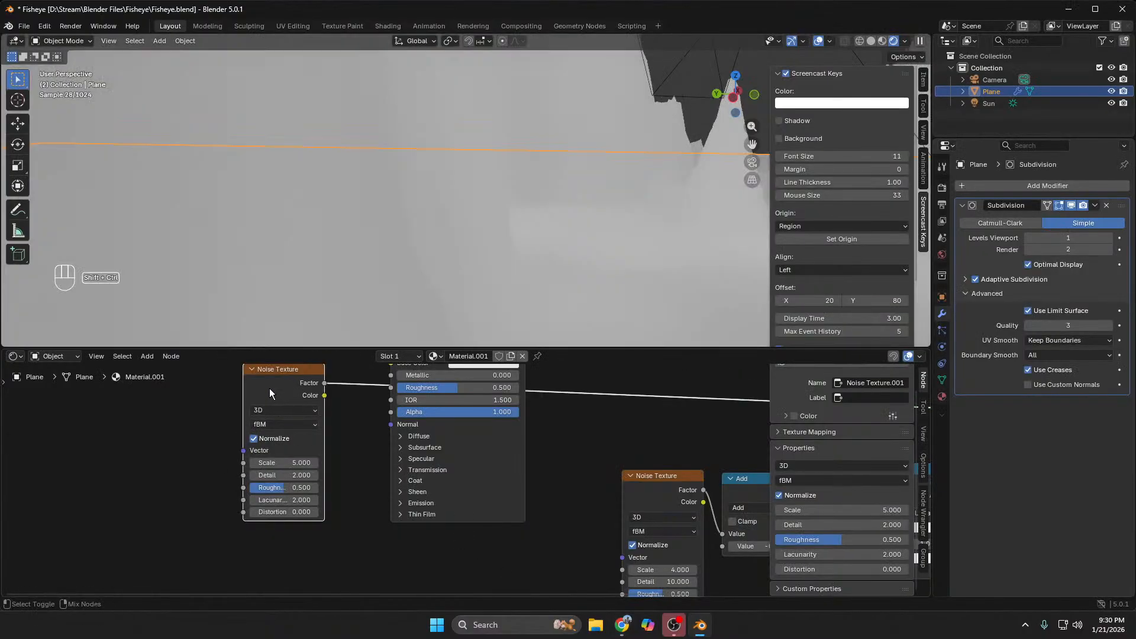
{"action": "key", "text": "ctrl+z"}
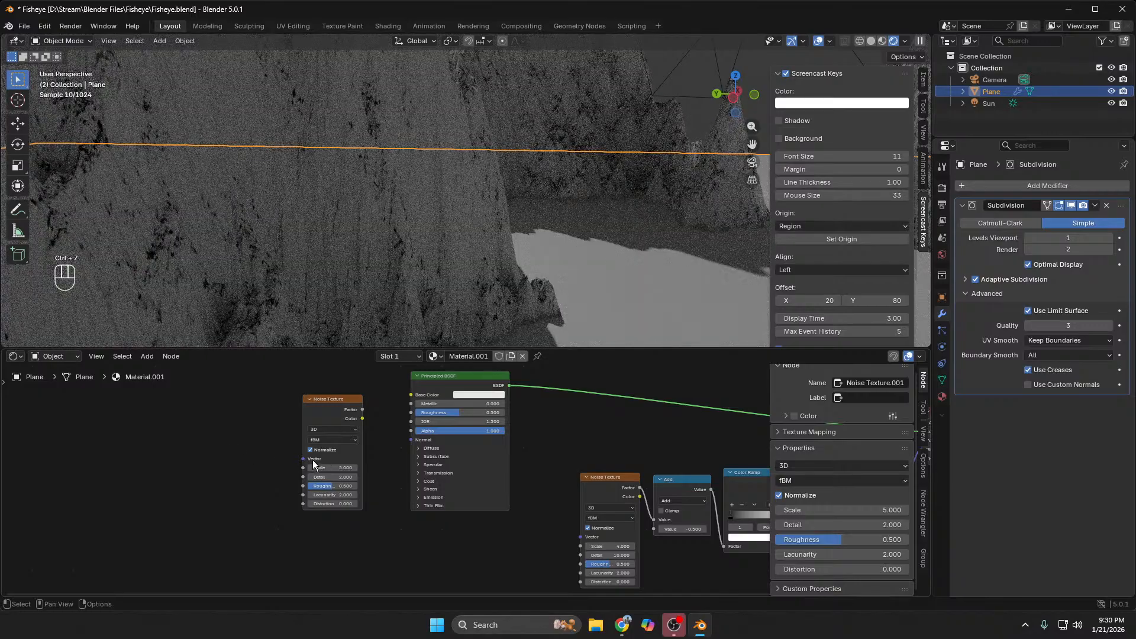
{"action": "left_click", "coordinate": [314, 459], "text": "ctrl+shift"}
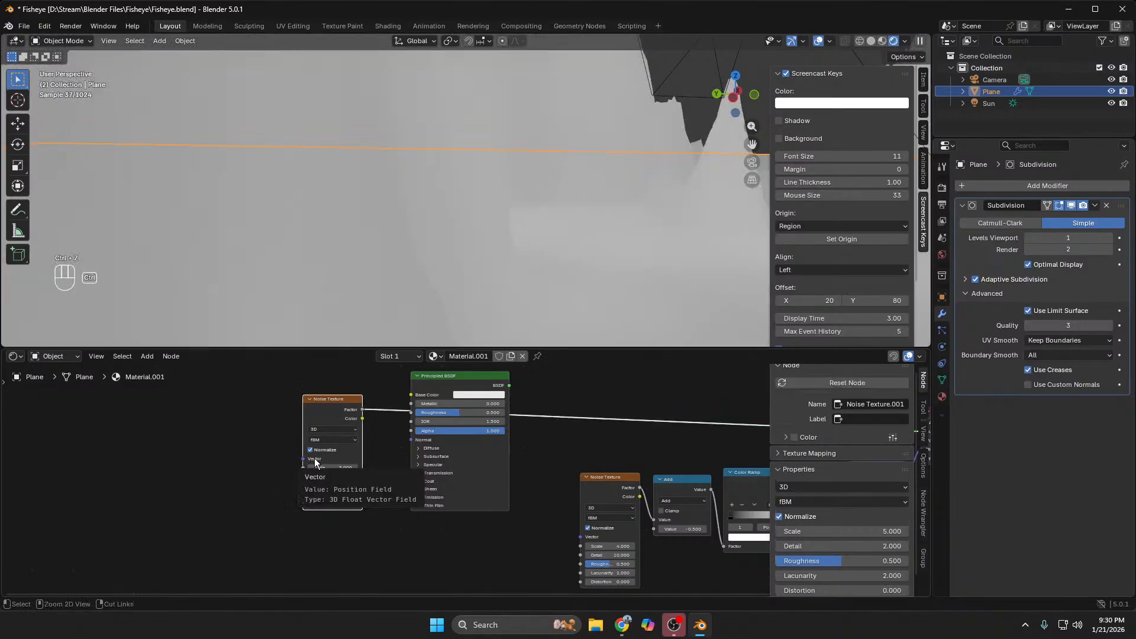
{"action": "key", "text": "ctrl+z"}
Step: Review the Node Wrangler shortcut list in Chrome, watch the automatic texture setup part of the Node Wrangler short, and return to Blender
{"action": "key", "text": "alt+Tab"}
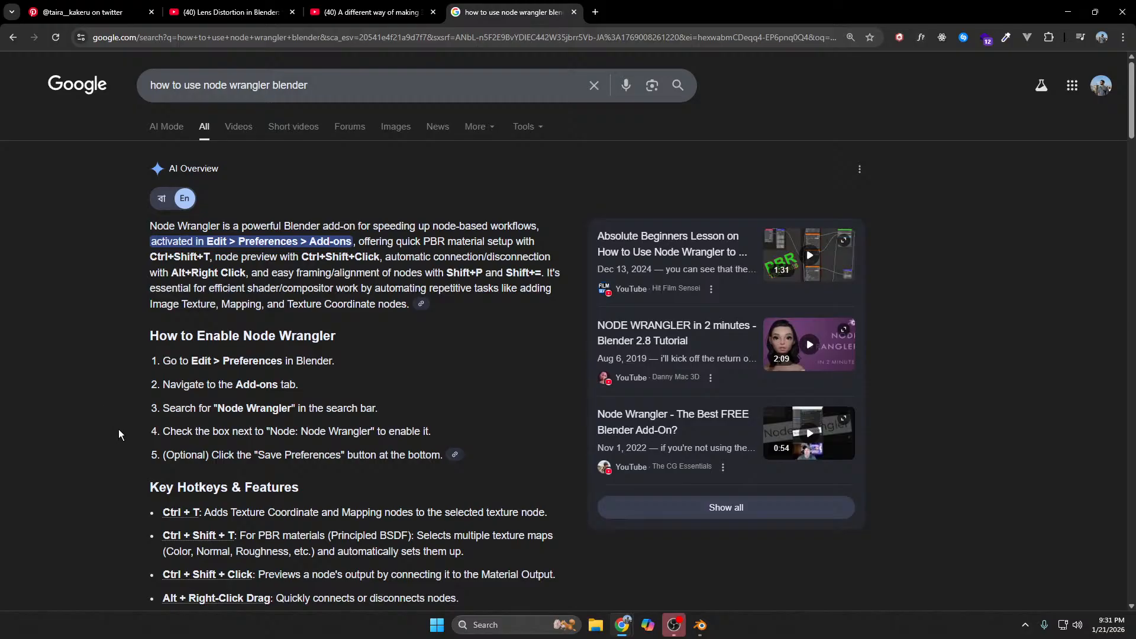
{"action": "scroll", "coordinate": [119, 437], "scroll_direction": "down", "scroll_amount": 4}
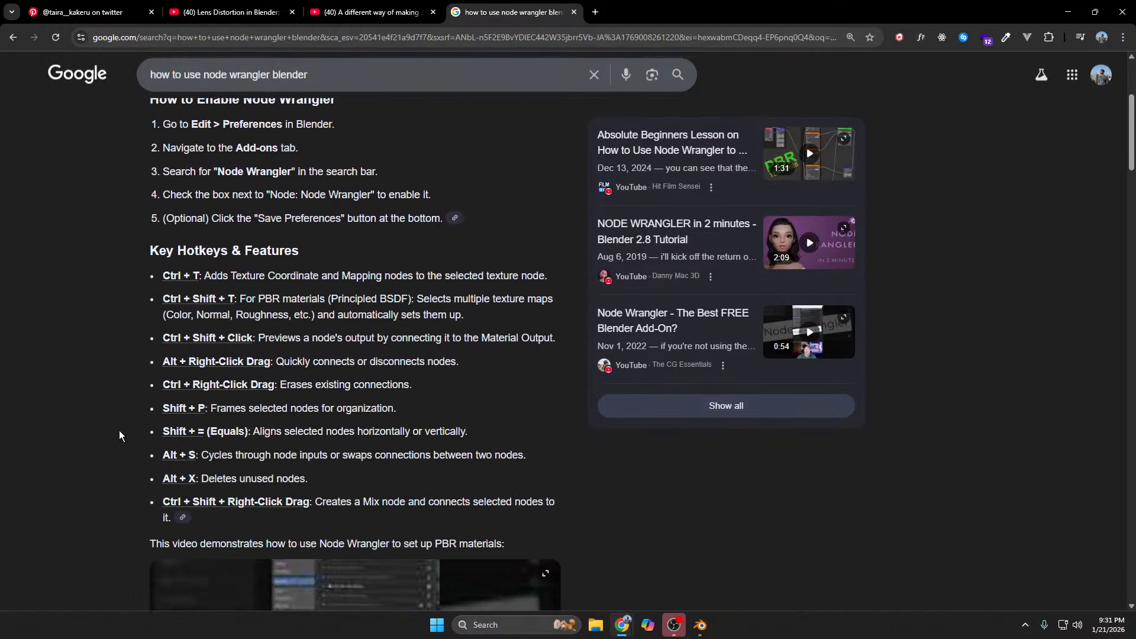
{"action": "scroll", "coordinate": [438, 327], "scroll_direction": "down", "scroll_amount": 3}
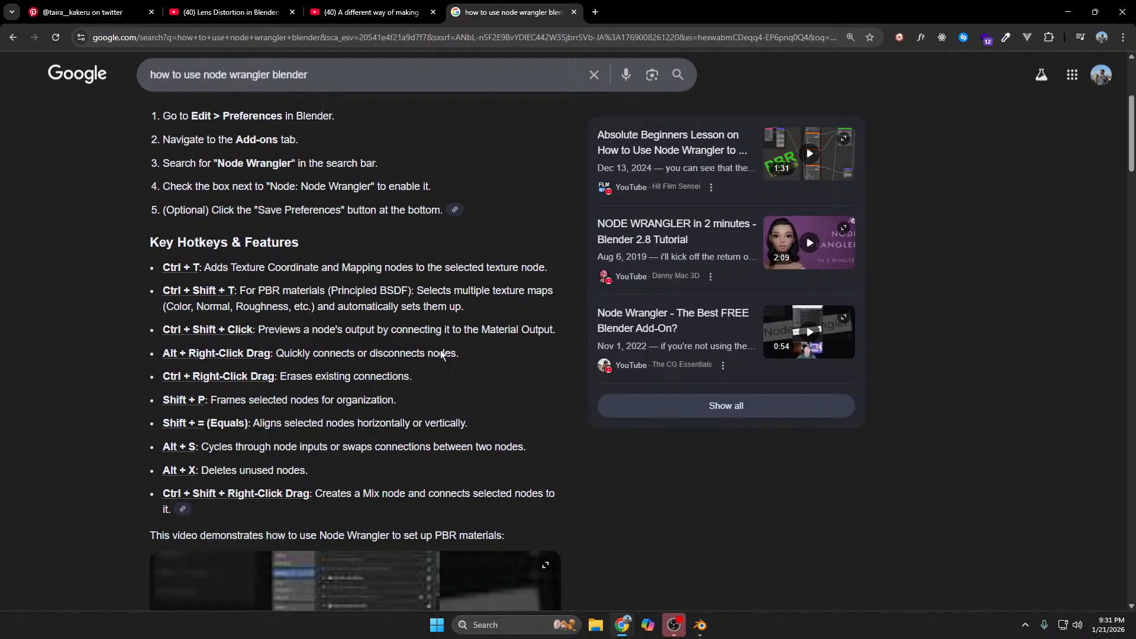
{"action": "left_click", "coordinate": [368, 551]}
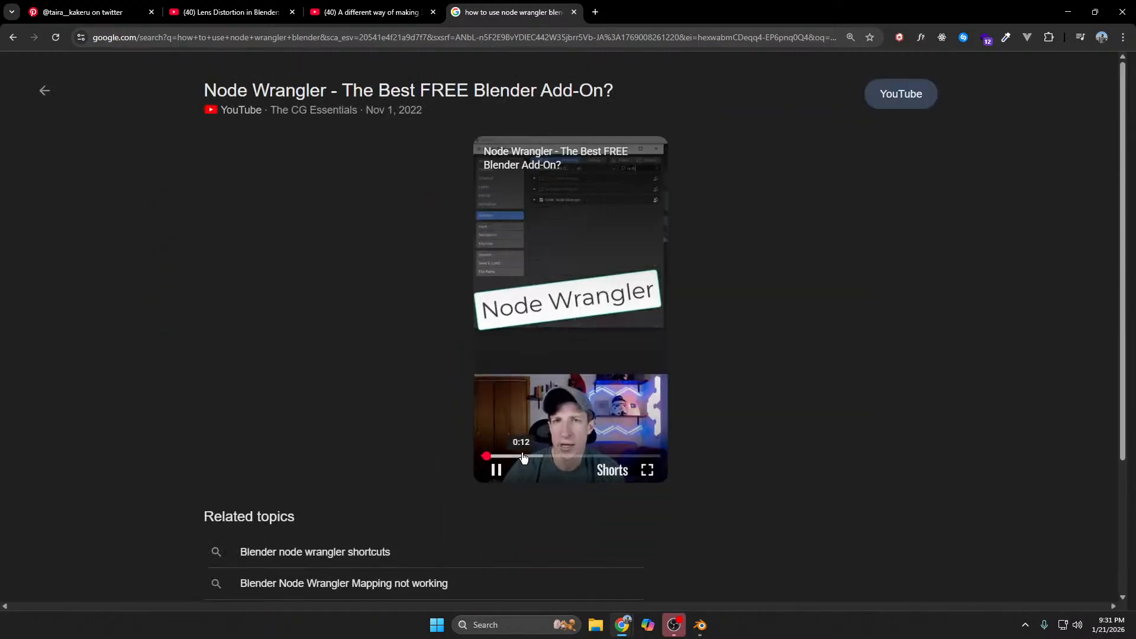
{"action": "left_click", "coordinate": [519, 457]}
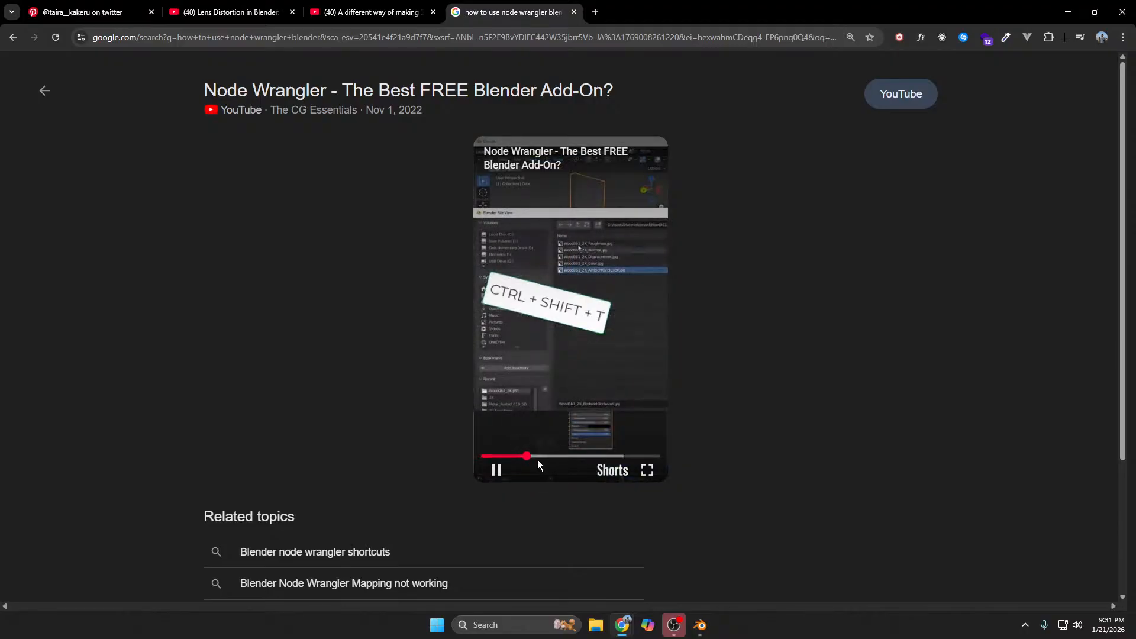
{"action": "left_click", "coordinate": [519, 456]}
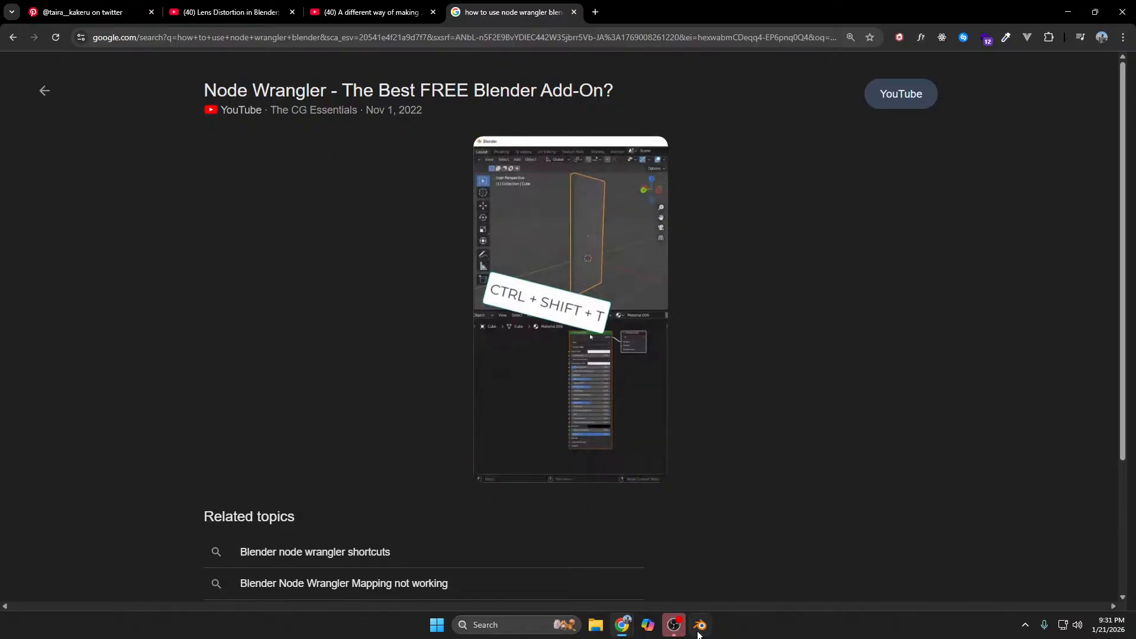
{"action": "left_click", "coordinate": [700, 625]}
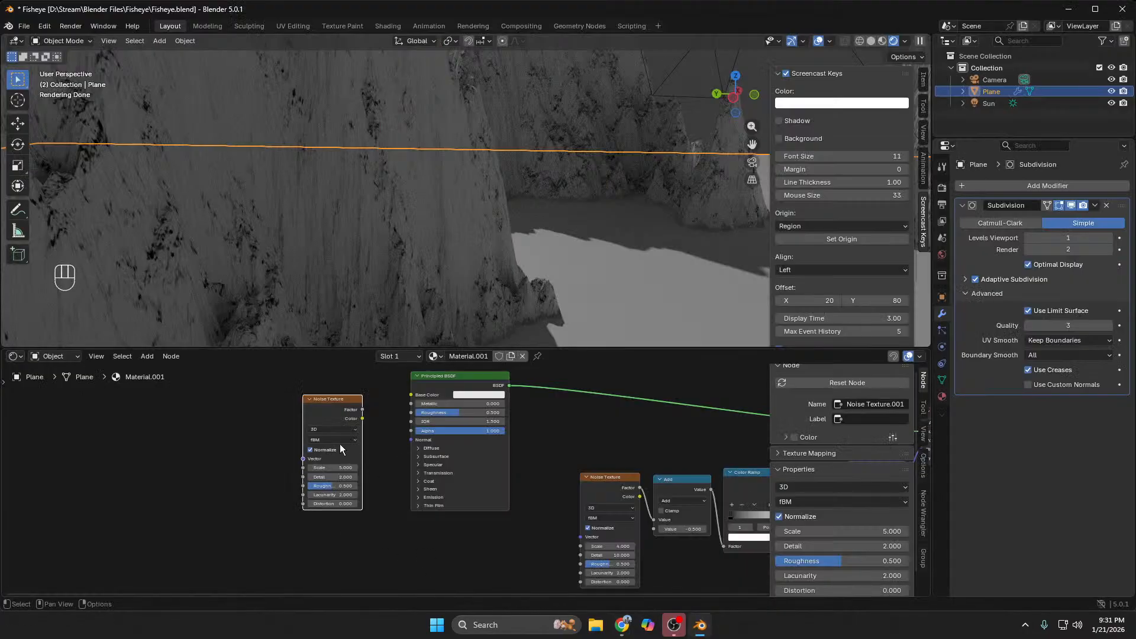
{"action": "key", "text": "ctrl+shift"}
{"action": "scroll", "coordinate": [395, 265], "scroll_direction": "down", "scroll_amount": 3}
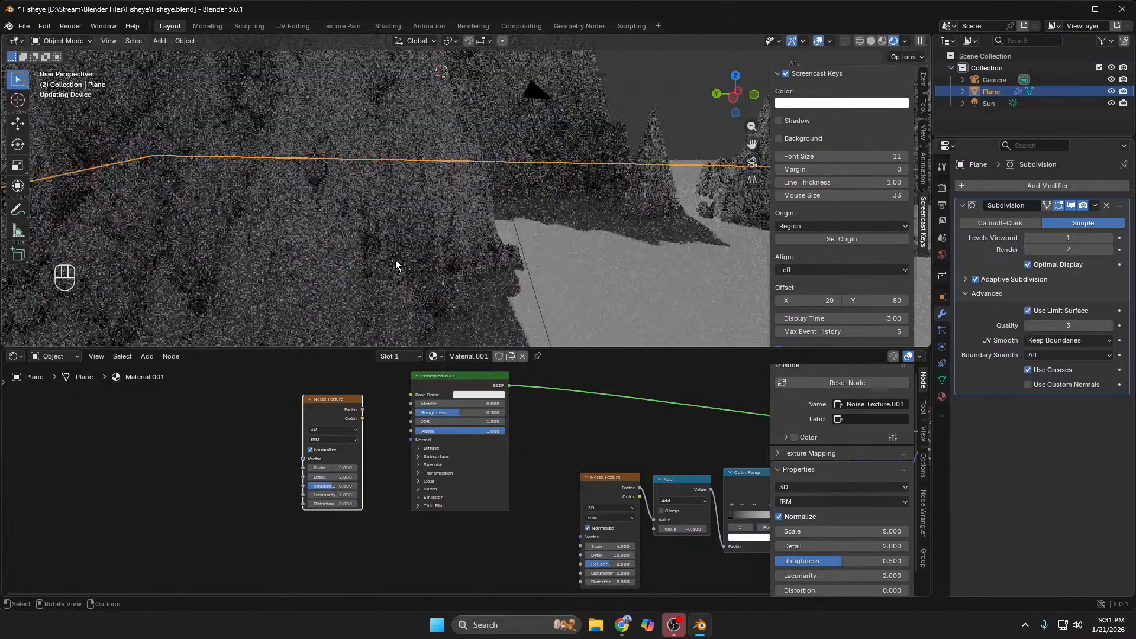
{"action": "key", "text": "alt+Tab"}
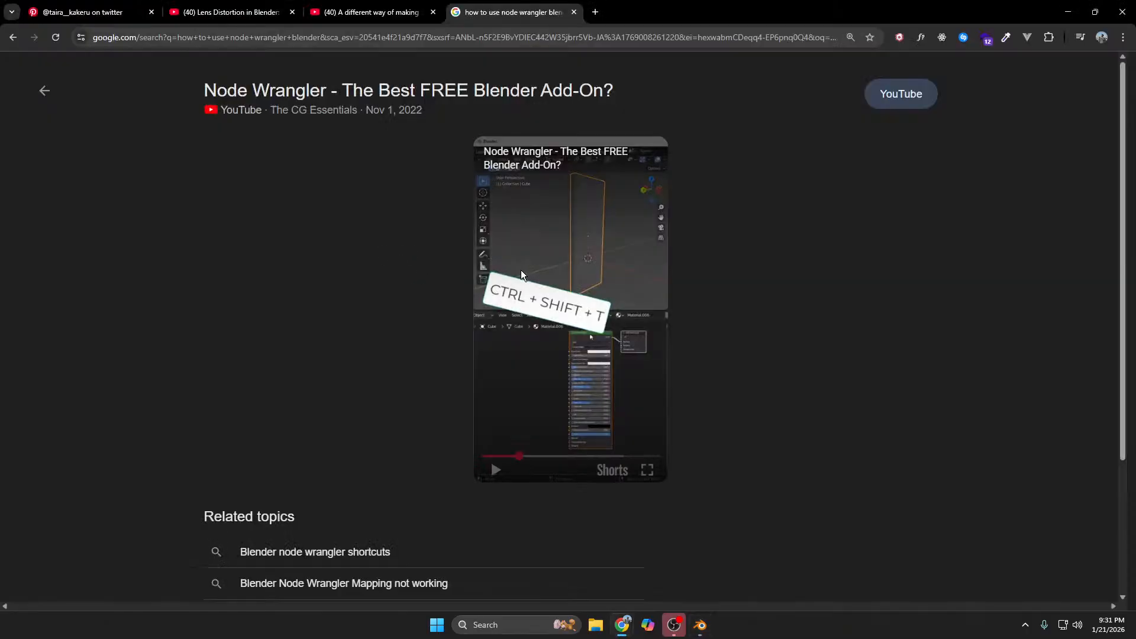
Step: Leave the Node Wrangler short, reread the hotkeys and features list in the search overview, and return to Blender
{"action": "left_click", "coordinate": [46, 92]}
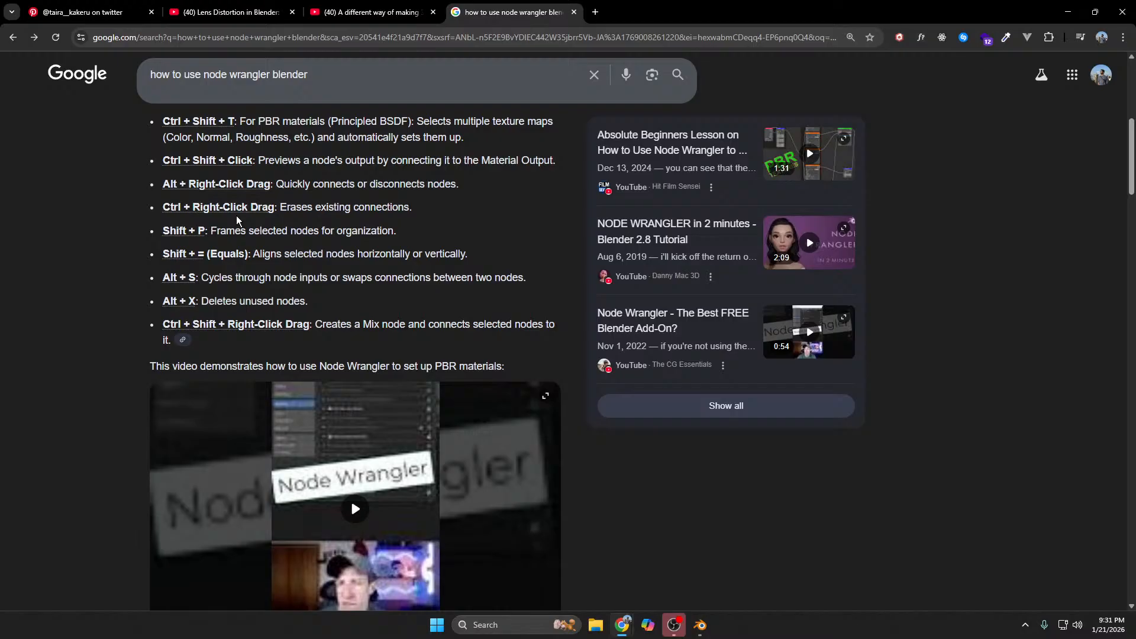
{"action": "scroll", "coordinate": [236, 215], "scroll_direction": "down", "scroll_amount": 1}
{"action": "scroll", "coordinate": [230, 233], "scroll_direction": "up", "scroll_amount": 3}
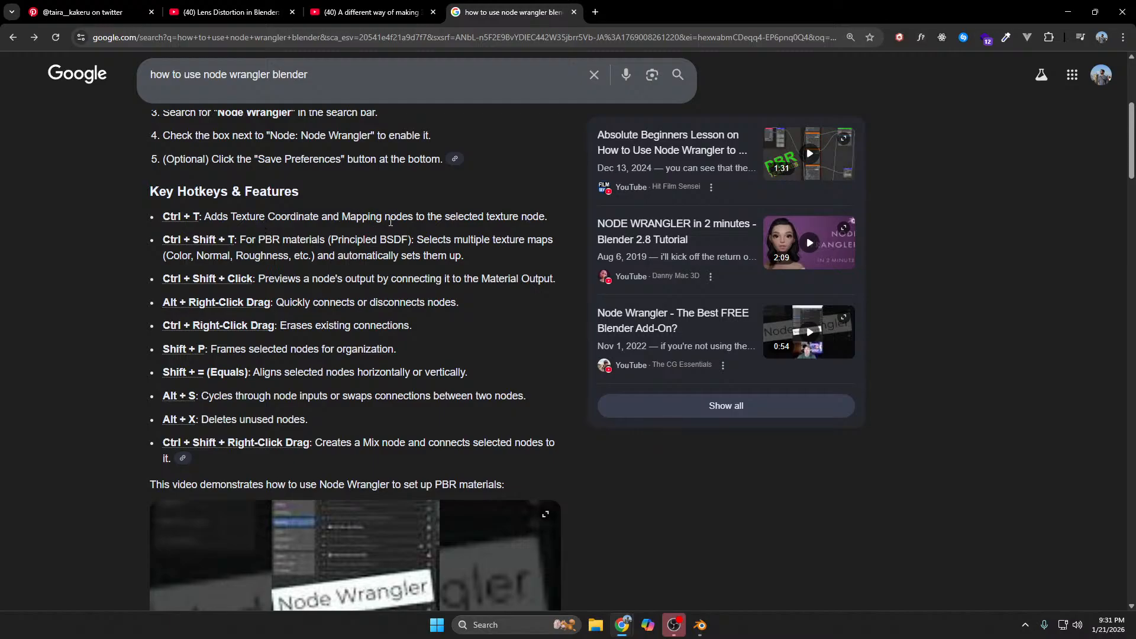
{"action": "left_click", "coordinate": [700, 625]}
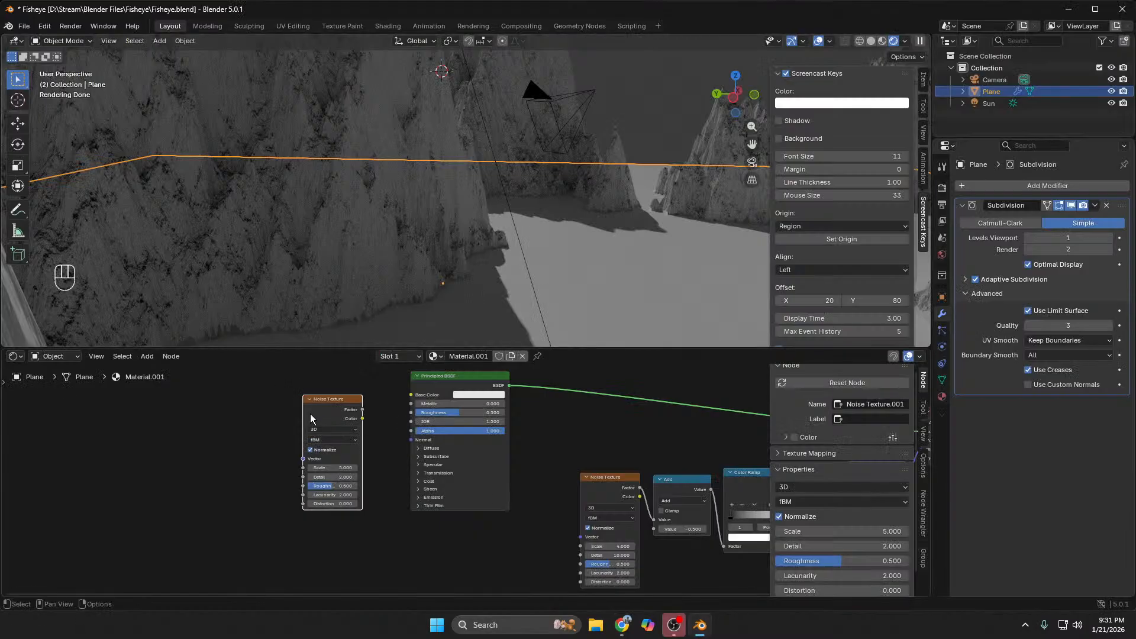
Step: Add Texture Coordinate and Mapping nodes to the new Noise Texture and connect its Factor output to the Principled BSDF's Base Color
{"action": "key", "text": "ctrl+t"}
{"action": "scroll", "coordinate": [340, 548], "scroll_direction": "up", "scroll_amount": 2}
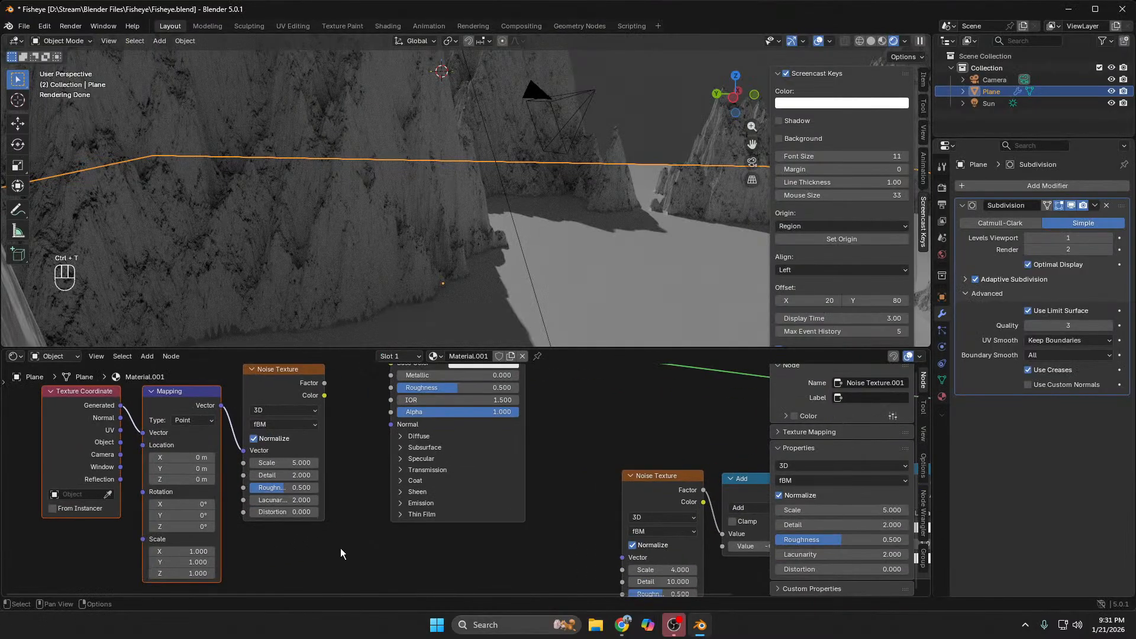
{"action": "scroll", "coordinate": [338, 535], "scroll_direction": "down", "scroll_amount": 2}
{"action": "scroll", "coordinate": [338, 532], "scroll_direction": "up", "scroll_amount": 1}
{"action": "scroll", "coordinate": [338, 533], "scroll_direction": "up", "scroll_amount": 1}
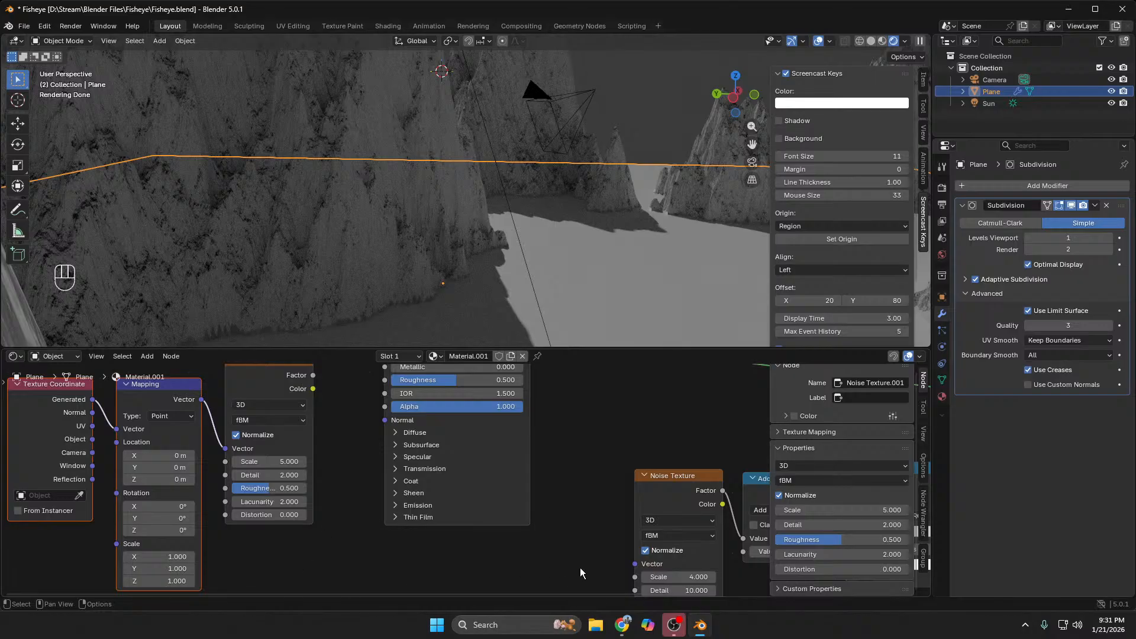
{"action": "middle_click_drag", "start_coordinate": [343, 546], "coordinate": [470, 594]}
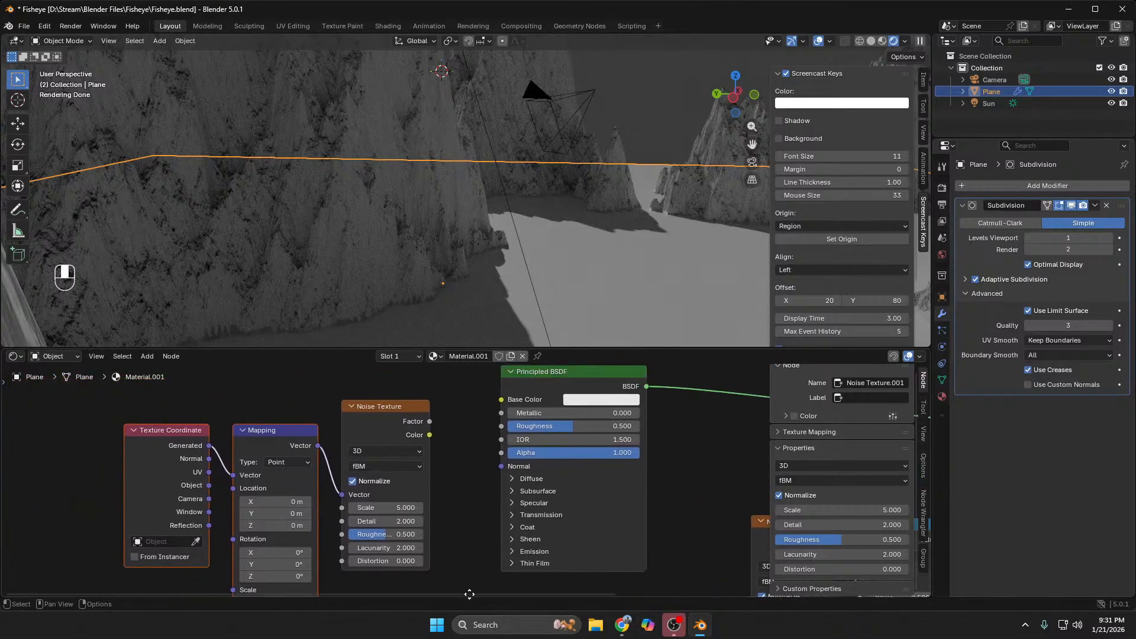
{"action": "left_click_drag", "start_coordinate": [431, 422], "coordinate": [505, 399]}
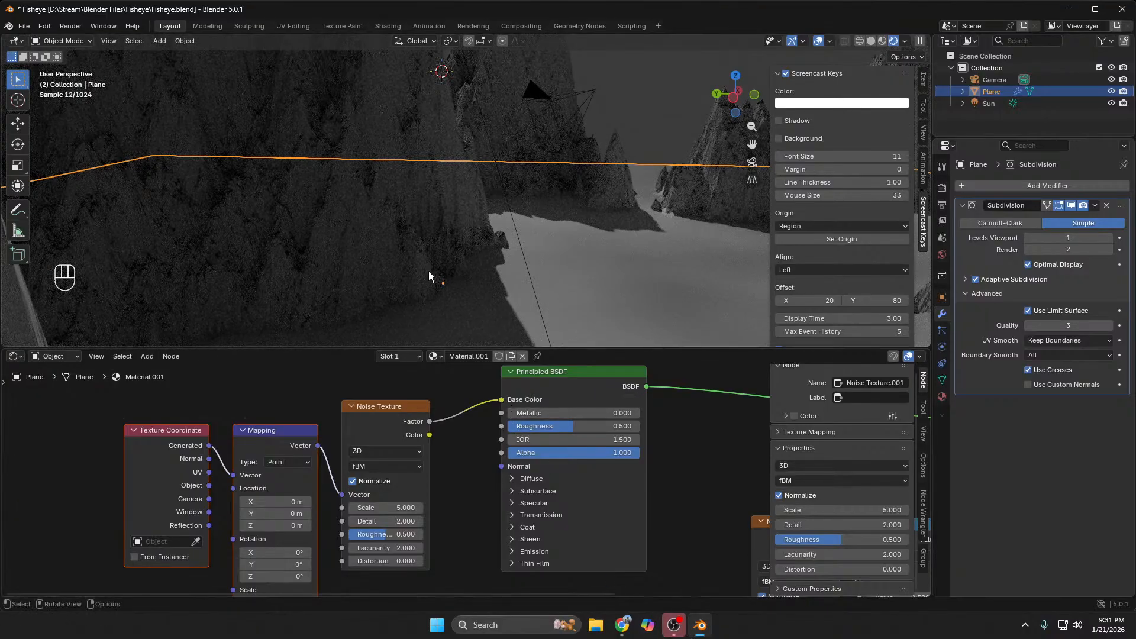
Step: Watch the landscape tutorial's part on the noise mapping setup in Chrome, pause it, and return to Blender
{"action": "mouse_move", "coordinate": [622, 625]}
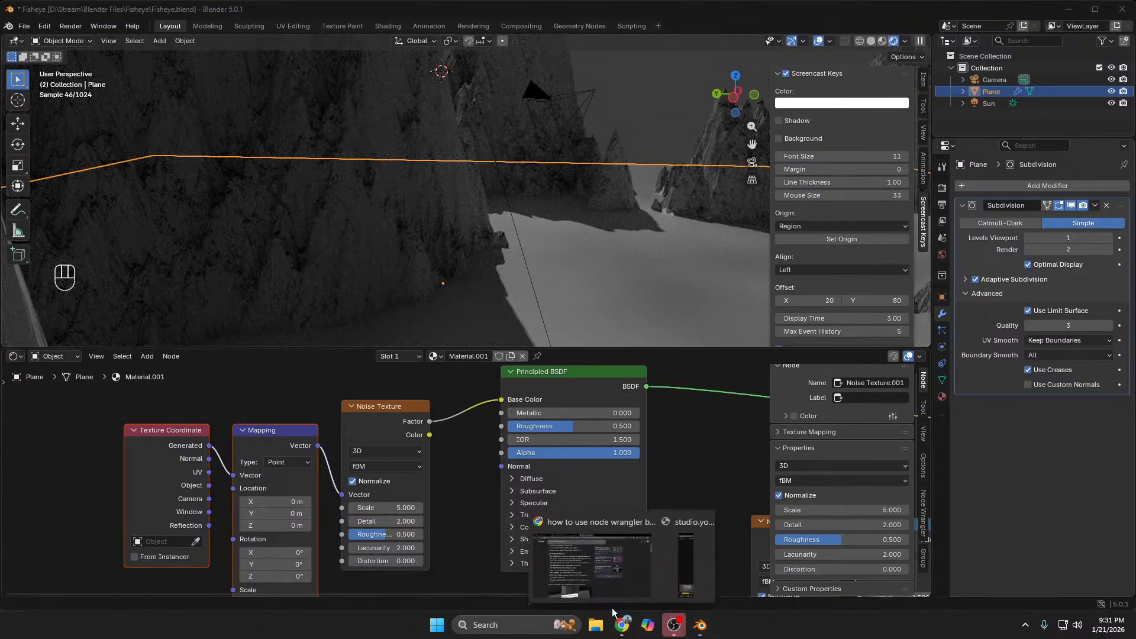
{"action": "left_click", "coordinate": [580, 568]}
{"action": "left_click", "coordinate": [360, 12]}
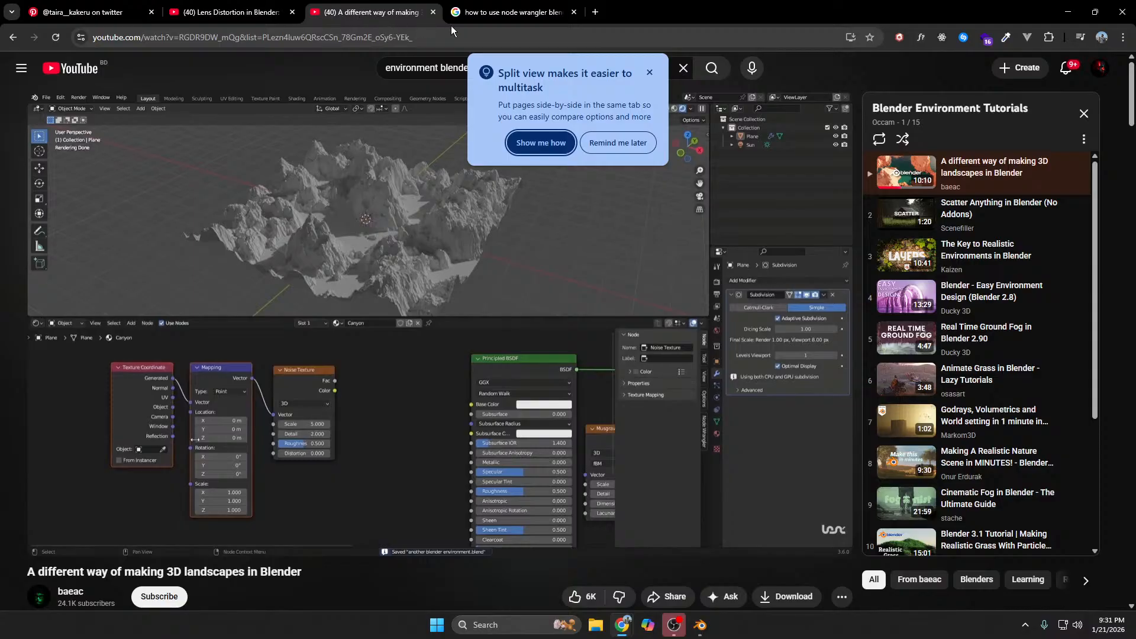
{"action": "left_click", "coordinate": [649, 69]}
{"action": "left_click", "coordinate": [443, 327]}
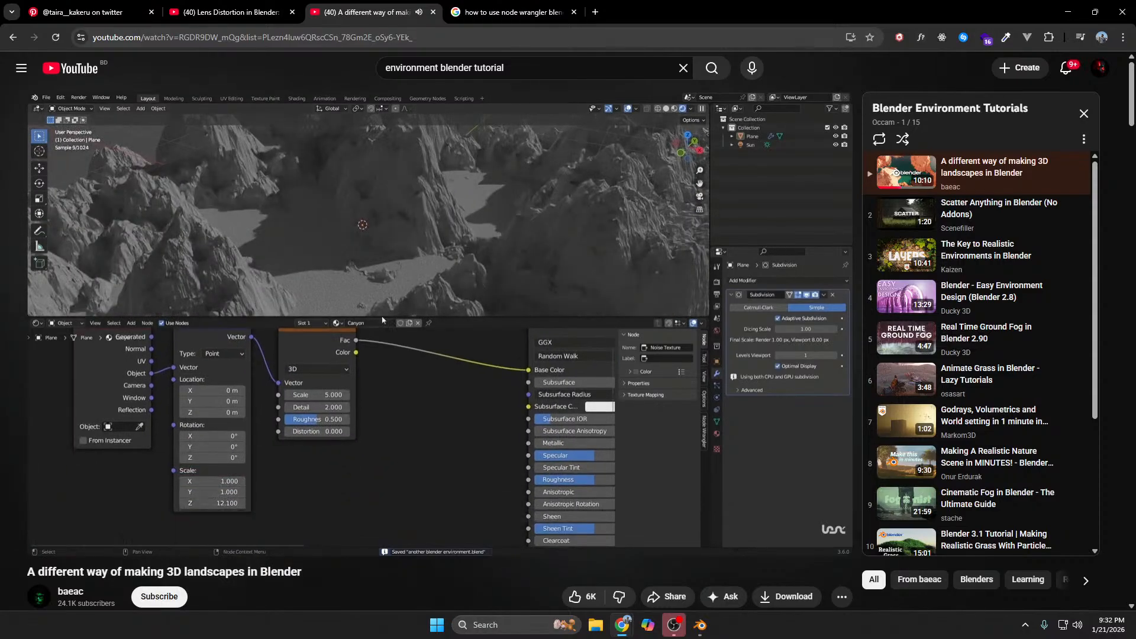
{"action": "left_click", "coordinate": [438, 284]}
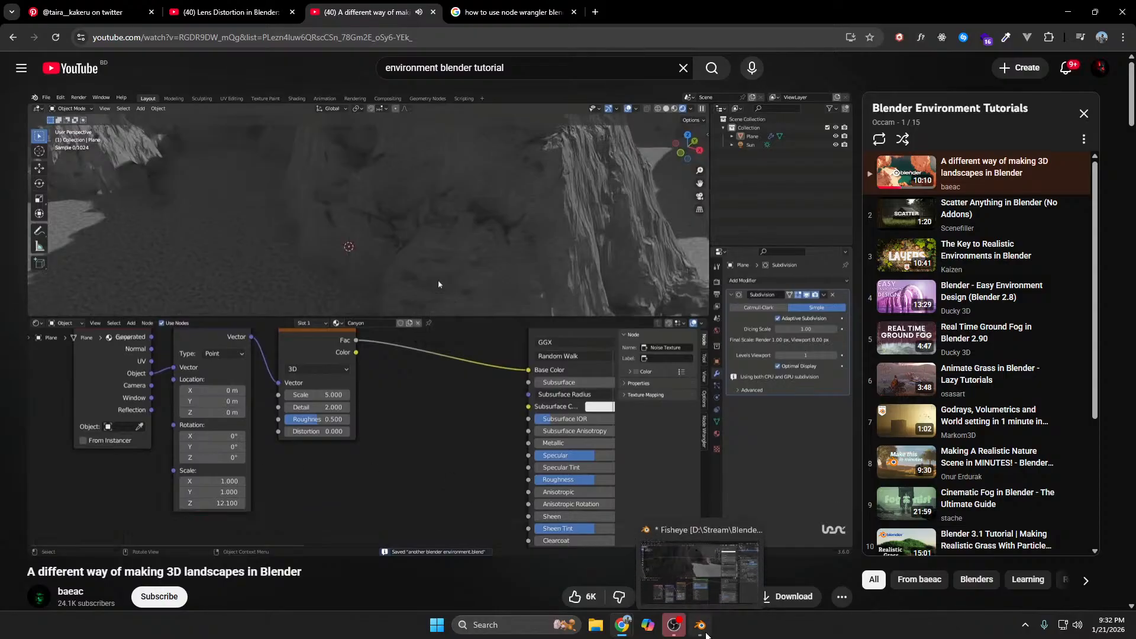
{"action": "left_click", "coordinate": [701, 625]}
Step: Connect the Texture Coordinate node's Object output to the Mapping node's Vector input in place of Generated
{"action": "left_click_drag", "start_coordinate": [209, 446], "coordinate": [211, 488]}
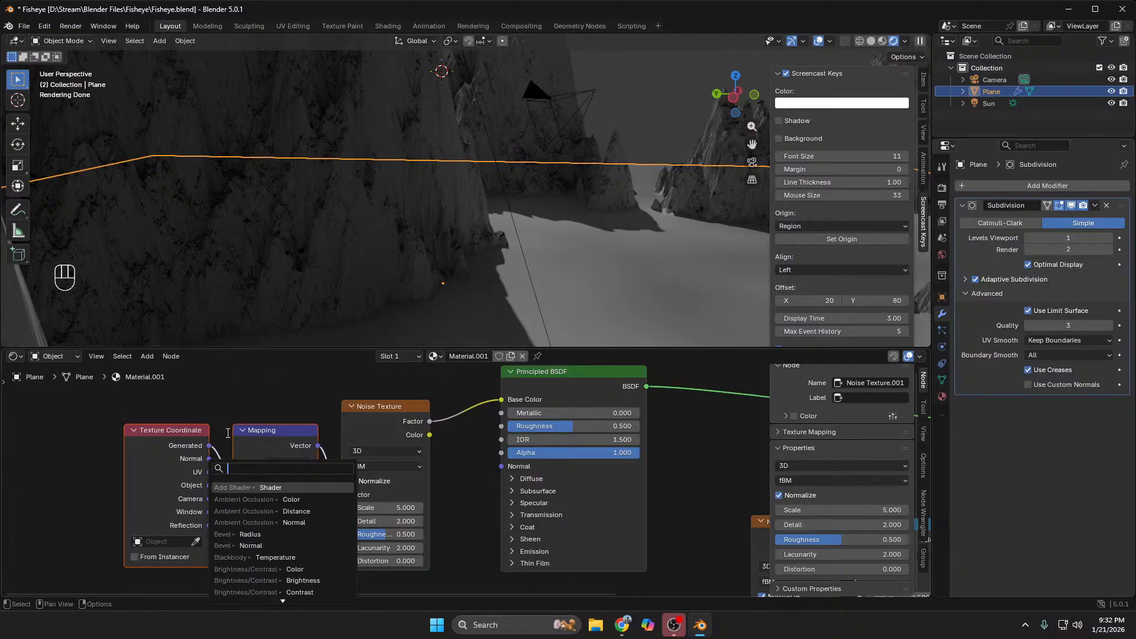
{"action": "left_click", "coordinate": [227, 433]}
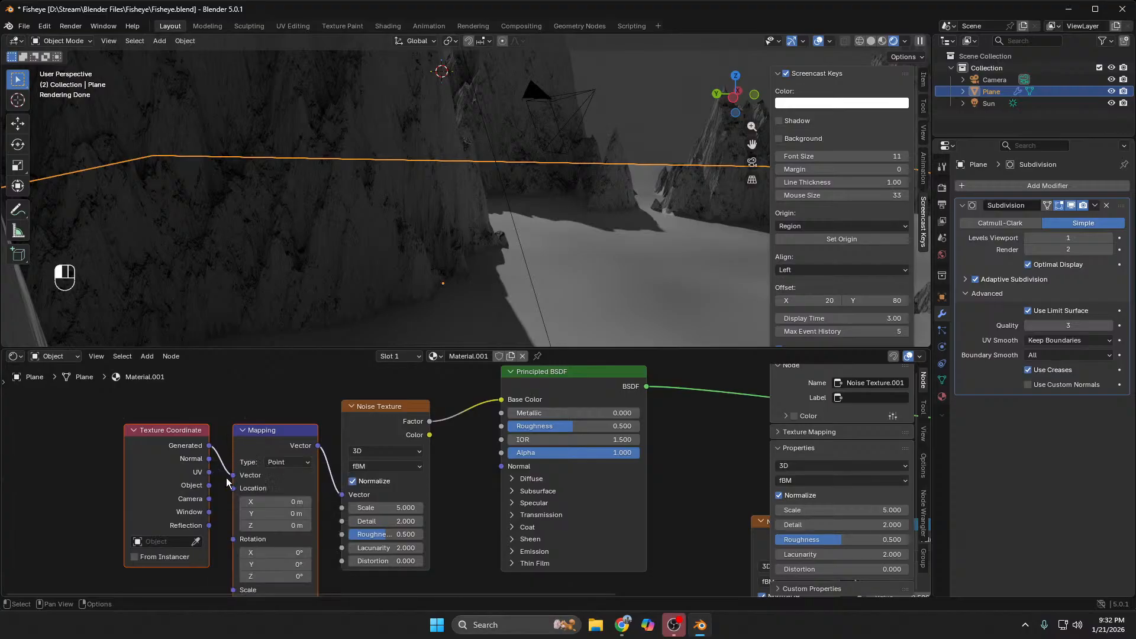
{"action": "mouse_move", "coordinate": [227, 478]}
{"action": "left_mouse_down"}
{"action": "mouse_move", "coordinate": [212, 485]}
{"action": "mouse_move", "coordinate": [230, 476]}
{"action": "left_mouse_up"}
{"action": "scroll", "coordinate": [273, 235], "scroll_direction": "up", "scroll_amount": 3}
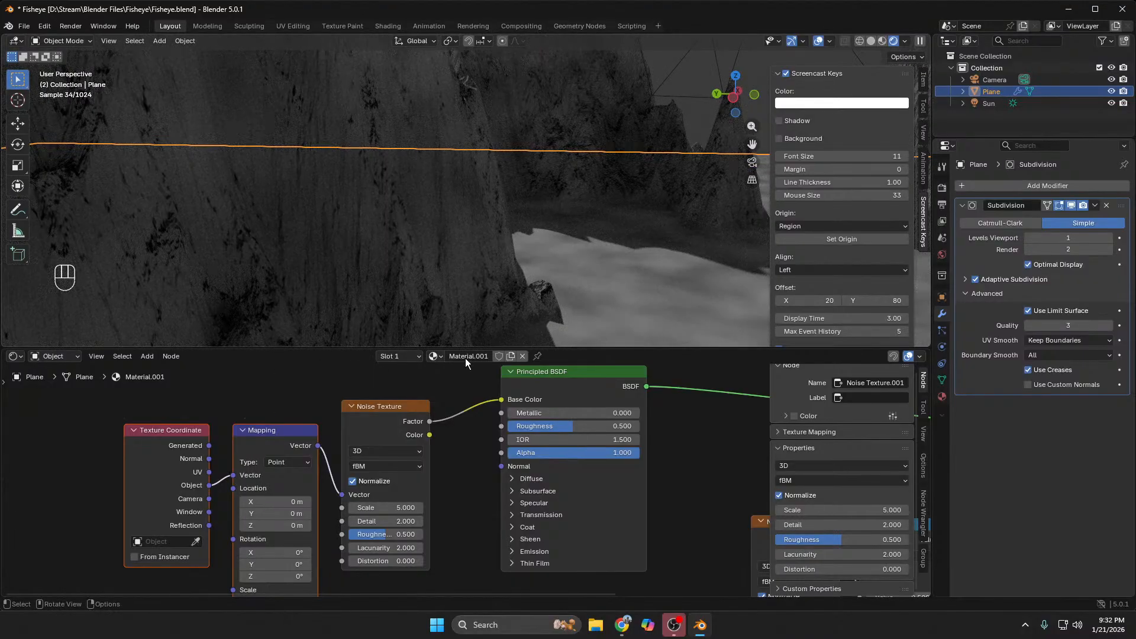
Step: Set the Mapping node's Z scale to 20.3 and inspect the texture on the mountain slopes
{"action": "middle_click_drag", "start_coordinate": [458, 515], "coordinate": [506, 437]}
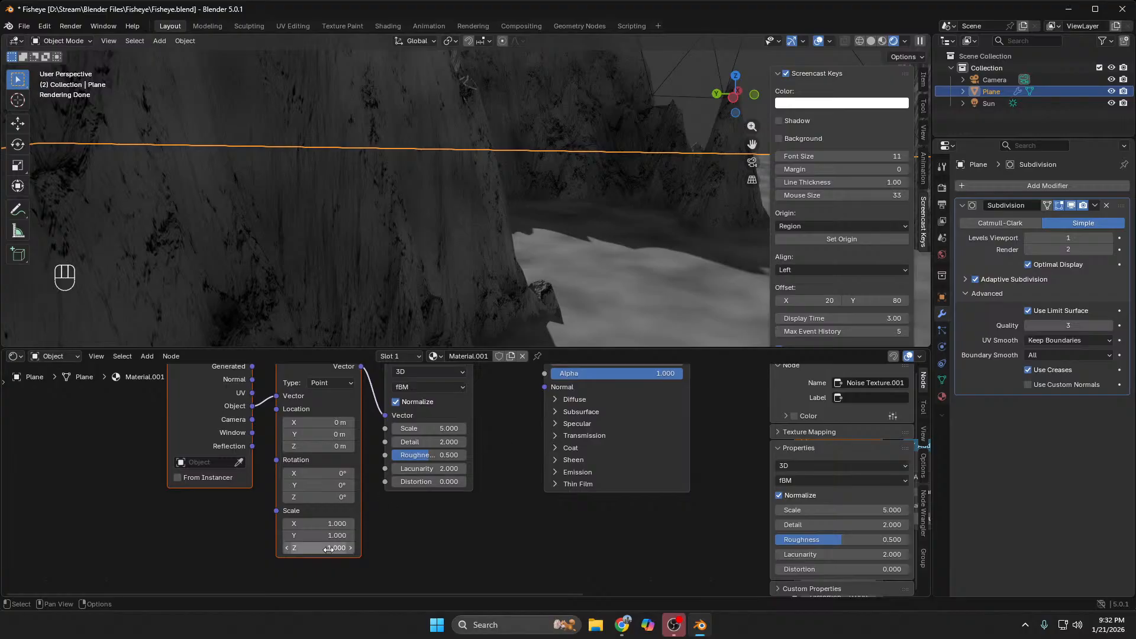
{"action": "left_click_drag", "start_coordinate": [329, 549], "coordinate": [547, 550]}
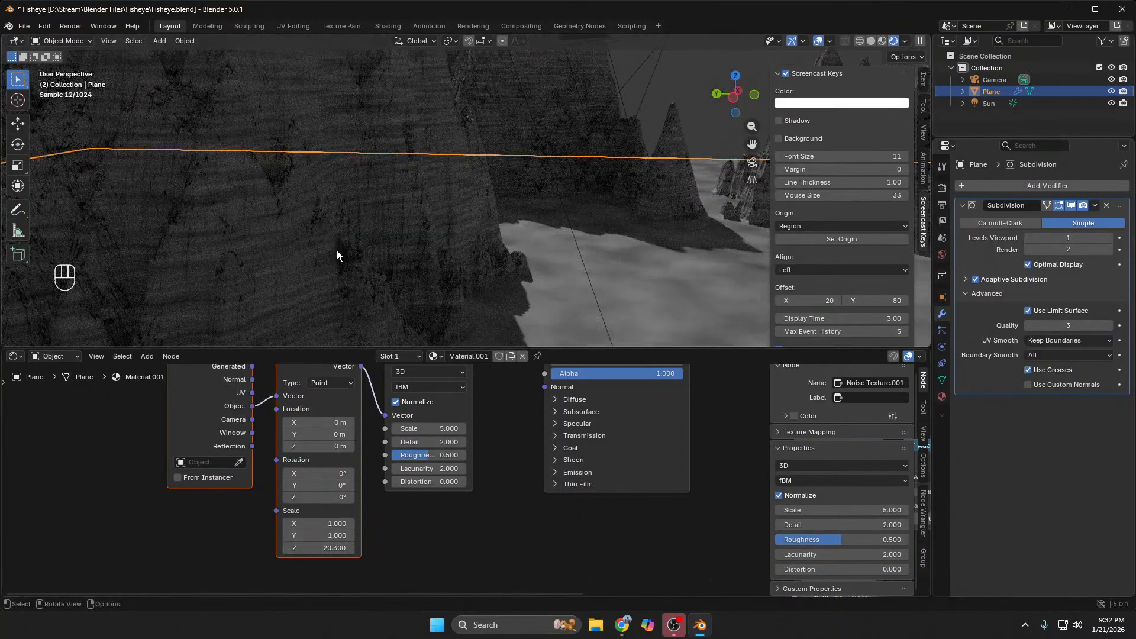
{"action": "scroll", "coordinate": [378, 313], "scroll_direction": "down", "scroll_amount": 3}
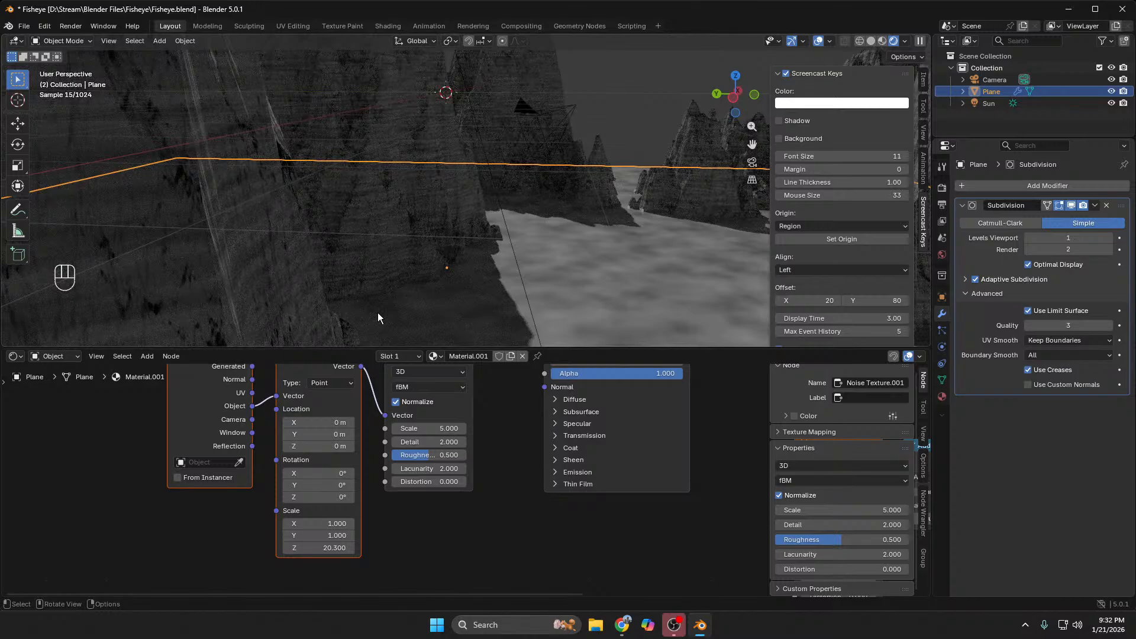
{"action": "scroll", "coordinate": [378, 312], "scroll_direction": "up", "scroll_amount": 3}
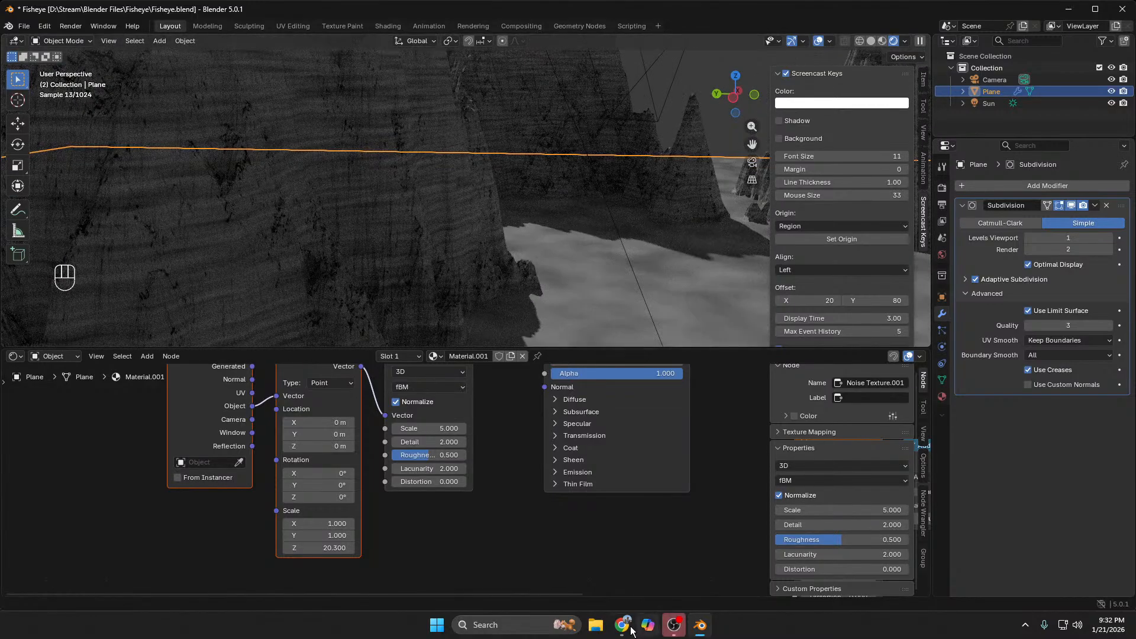
Step: Watch the tutorial's next adjustments to the Mapping and Noise Texture scales, pause it, and return to Blender
{"action": "mouse_move", "coordinate": [628, 629]}
{"action": "left_click", "coordinate": [600, 570]}
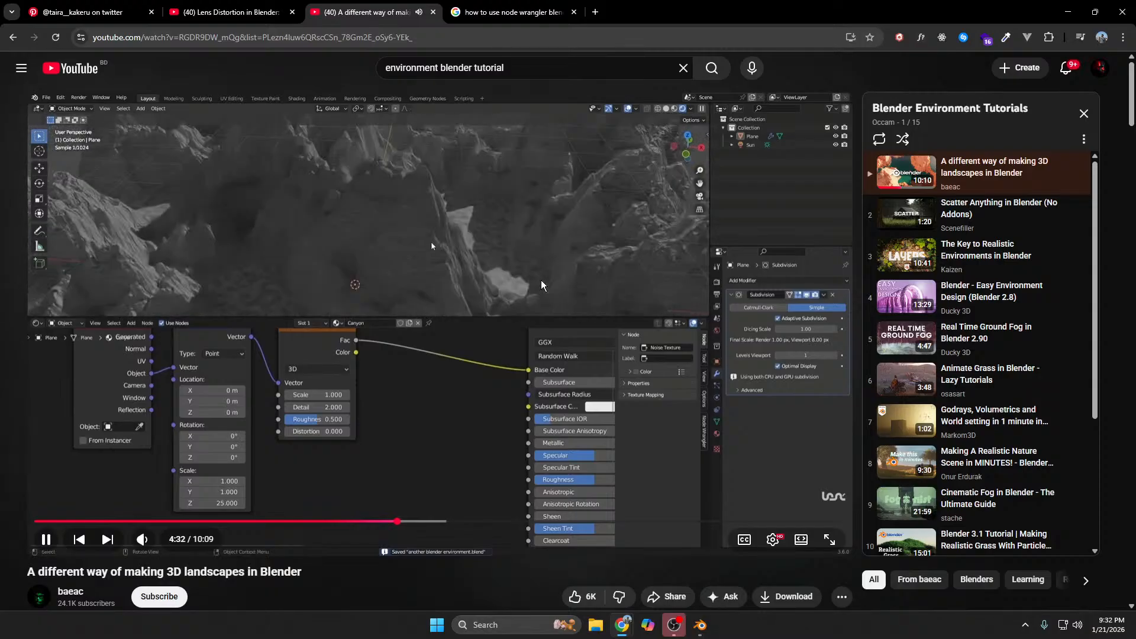
{"action": "key", "text": "space"}
{"action": "key", "text": "alt+Tab"}
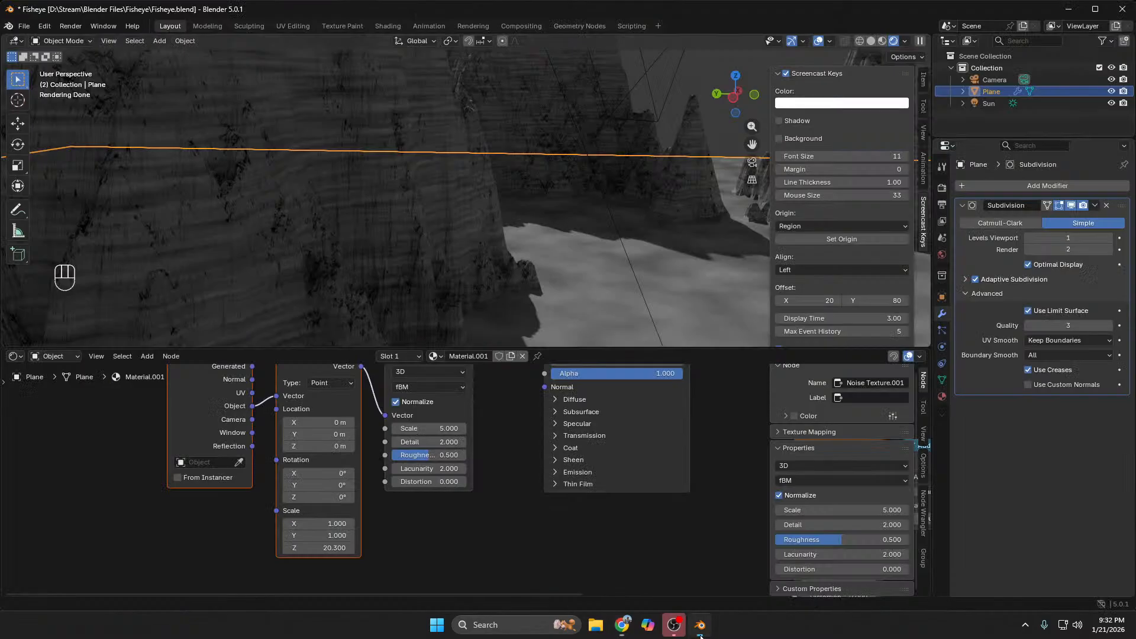
Step: Set the Mapping node's X scale to 12.3
{"action": "mouse_move", "coordinate": [317, 524]}
{"action": "left_mouse_down"}
{"action": "mouse_move", "coordinate": [444, 524]}
{"action": "mouse_move", "coordinate": [327, 524]}
{"action": "left_mouse_up"}
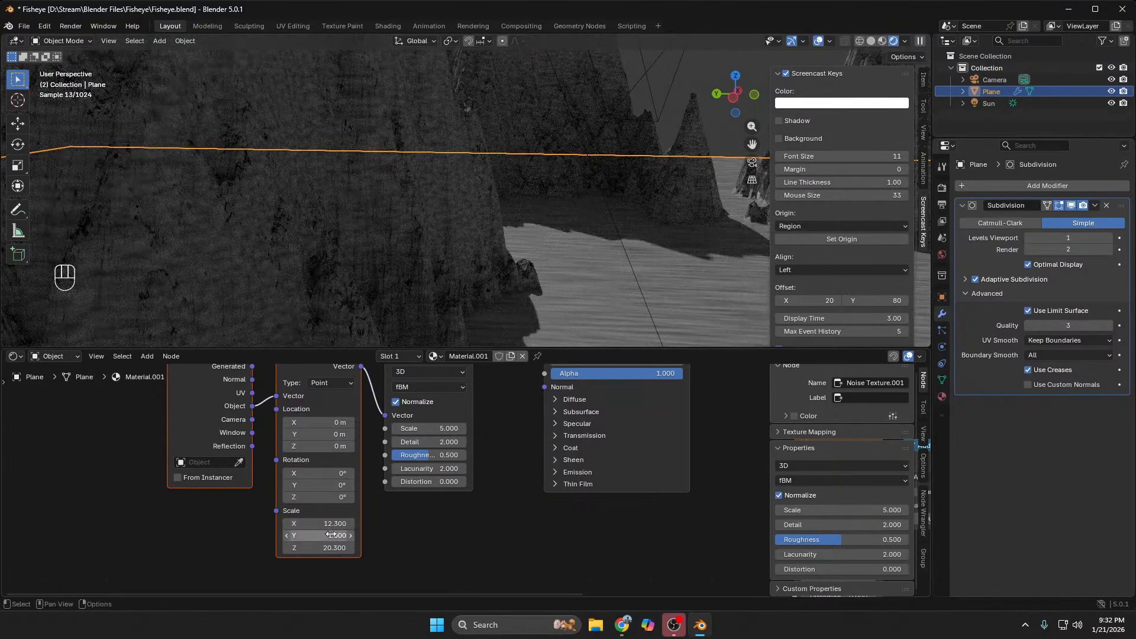
Step: Set the Mapping node's scale to 1 on X and 25 on Z
{"action": "left_click", "coordinate": [327, 524]}
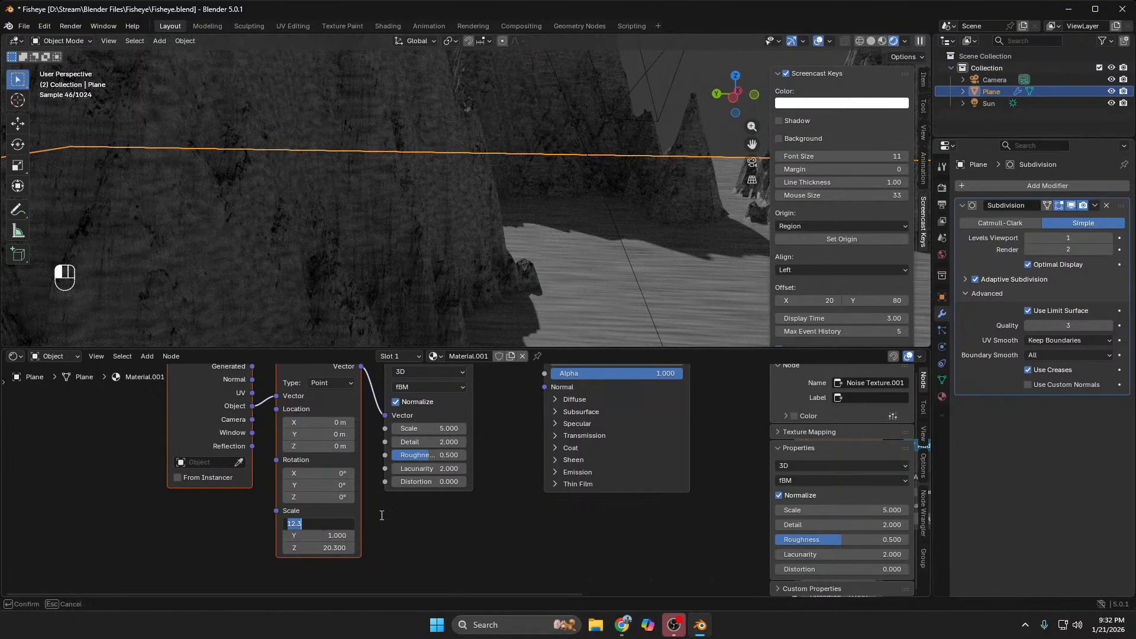
{"action": "type", "text": "1"}
{"action": "key", "text": "Return"}
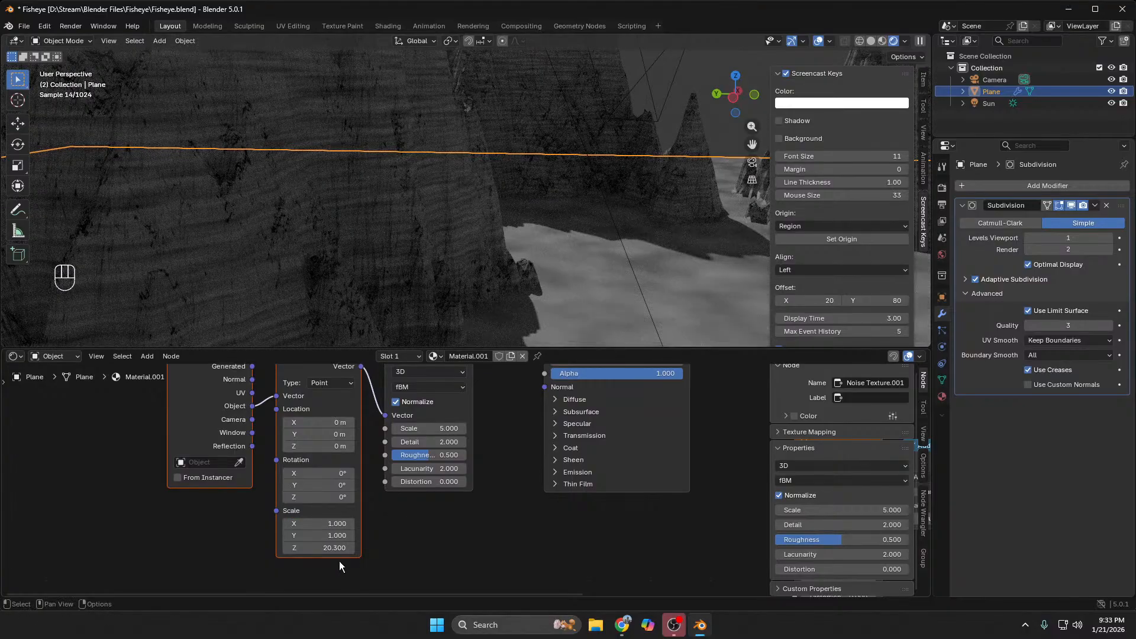
{"action": "left_click", "coordinate": [343, 548]}
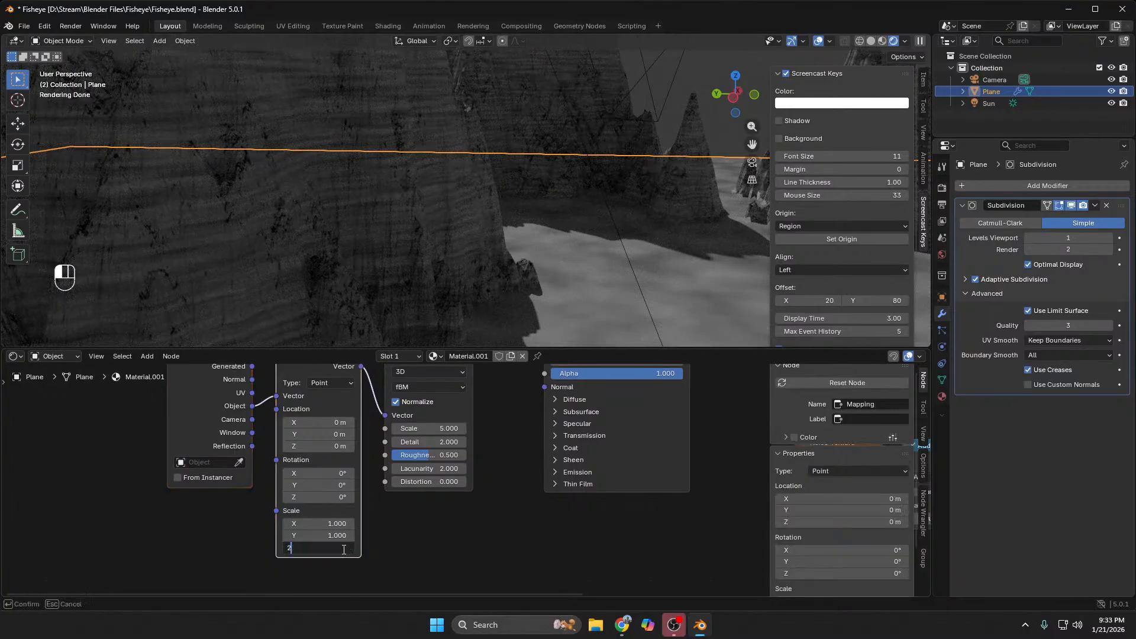
{"action": "type", "text": "25"}
{"action": "key", "text": "Return"}
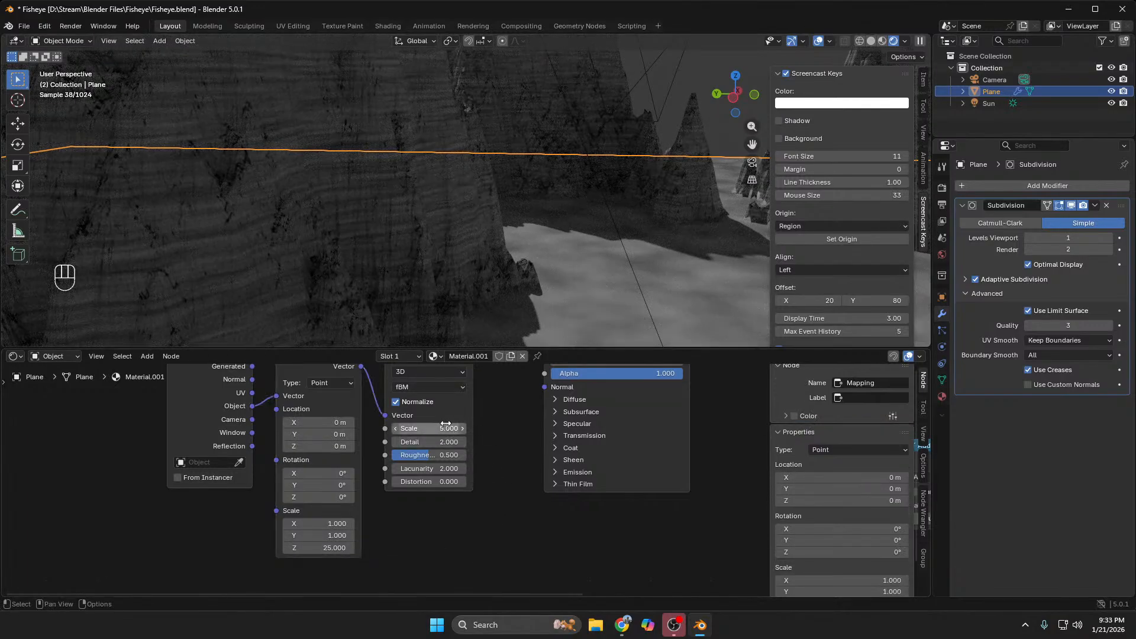
Step: Try a larger scale on the Noise Texture feeding the base color
{"action": "mouse_move", "coordinate": [435, 428]}
{"action": "left_mouse_down"}
{"action": "mouse_move", "coordinate": [399, 429]}
{"action": "mouse_move", "coordinate": [483, 429]}
{"action": "mouse_move", "coordinate": [447, 429]}
{"action": "left_mouse_up"}
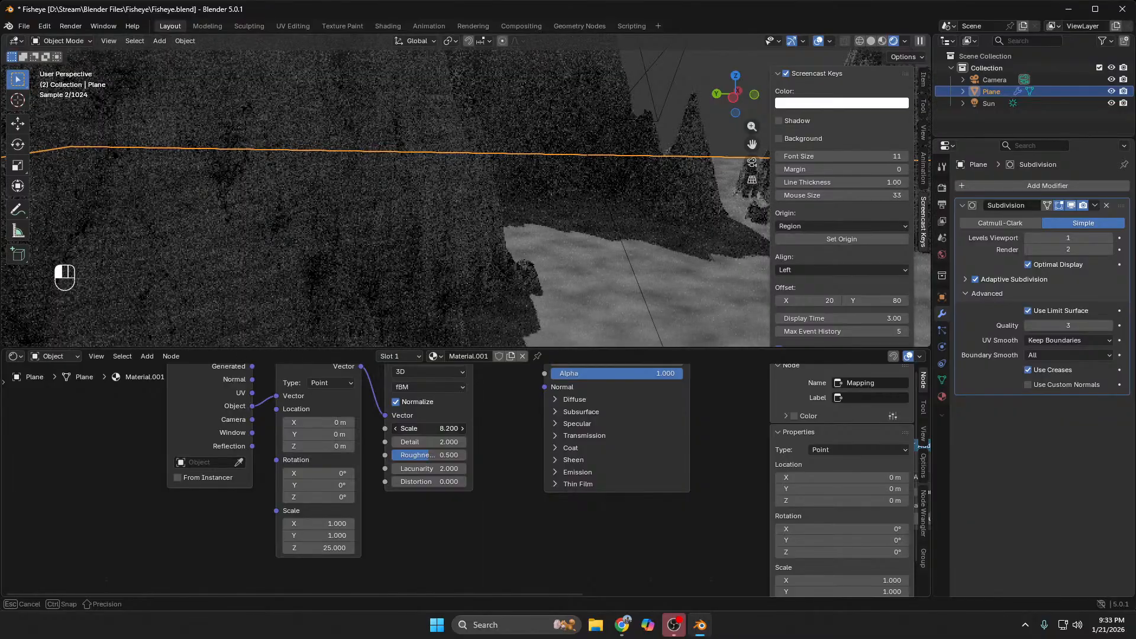
{"action": "left_click", "coordinate": [447, 424]}
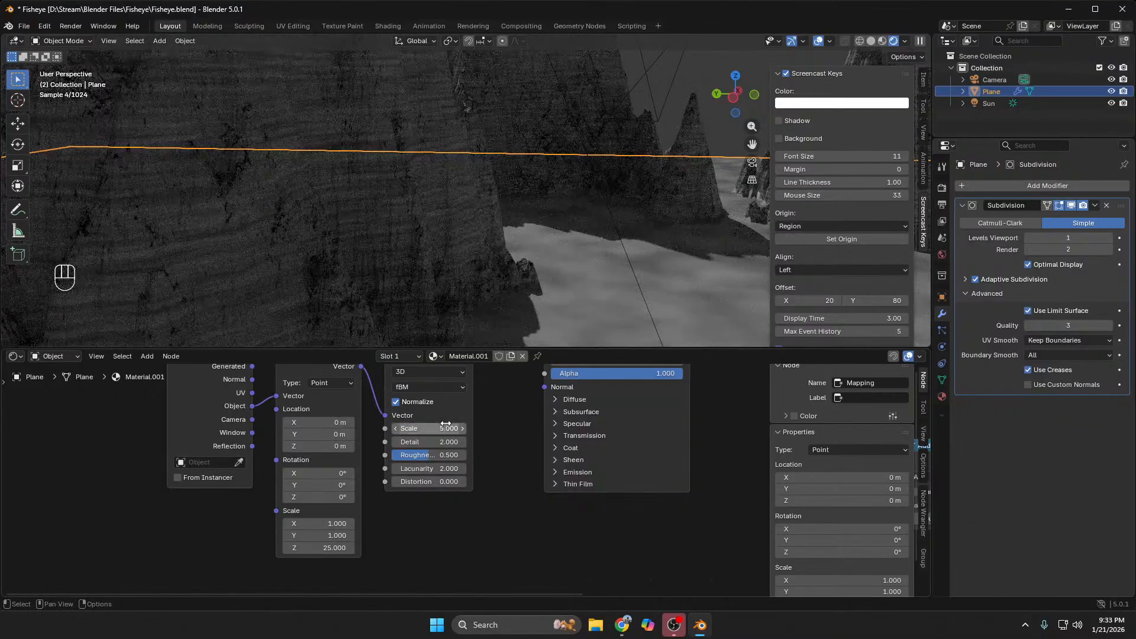
{"action": "key", "text": "Return"}
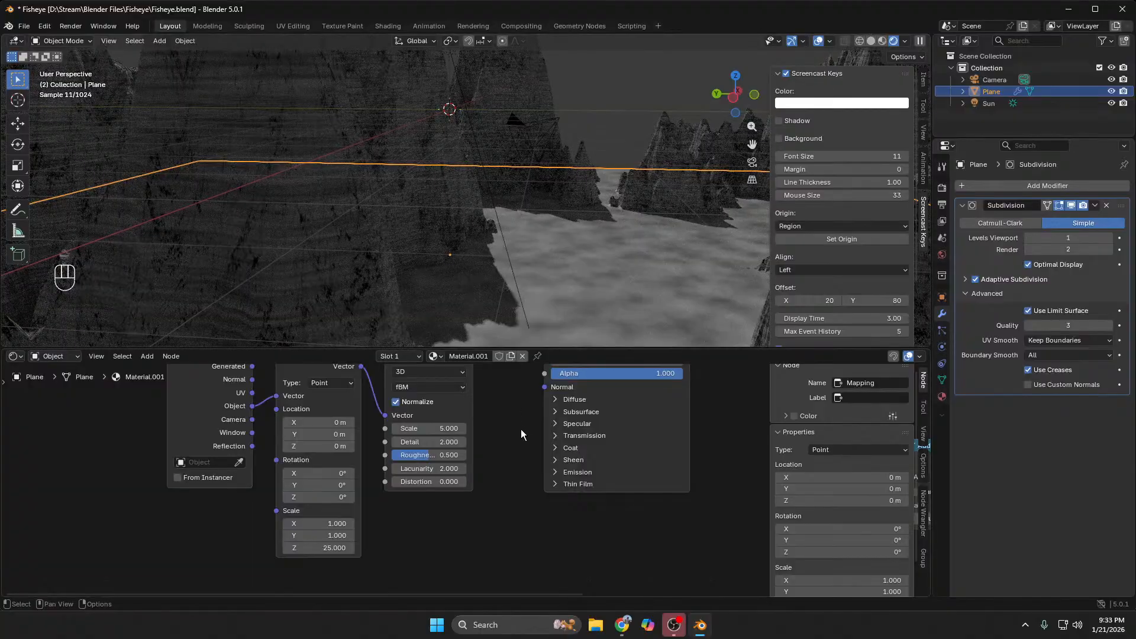
Step: Try a different scale on the displacement Noise Texture and set it back to 4
{"action": "scroll", "coordinate": [514, 442], "scroll_direction": "down", "scroll_amount": 4}
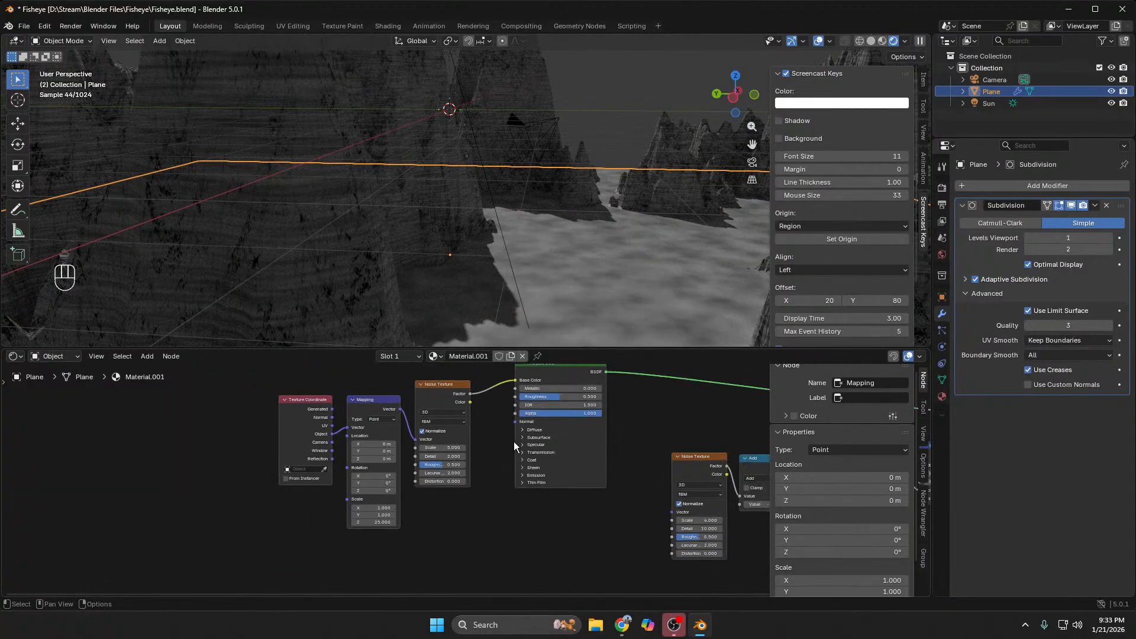
{"action": "scroll", "coordinate": [514, 442], "scroll_direction": "up", "scroll_amount": 2}
{"action": "middle_click_drag", "start_coordinate": [536, 558], "coordinate": [438, 558]}
{"action": "mouse_move", "coordinate": [613, 519]}
{"action": "left_mouse_down"}
{"action": "mouse_move", "coordinate": [589, 520]}
{"action": "mouse_move", "coordinate": [611, 519]}
{"action": "left_mouse_up"}
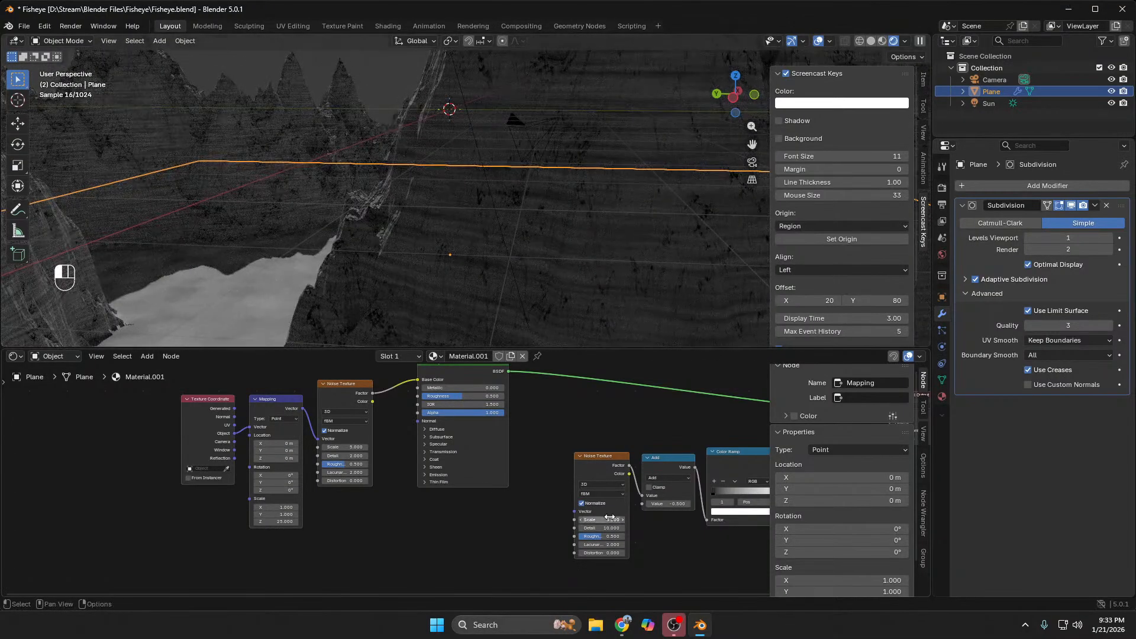
{"action": "left_click", "coordinate": [611, 518]}
{"action": "type", "text": "4"}
{"action": "key", "text": "Return"}
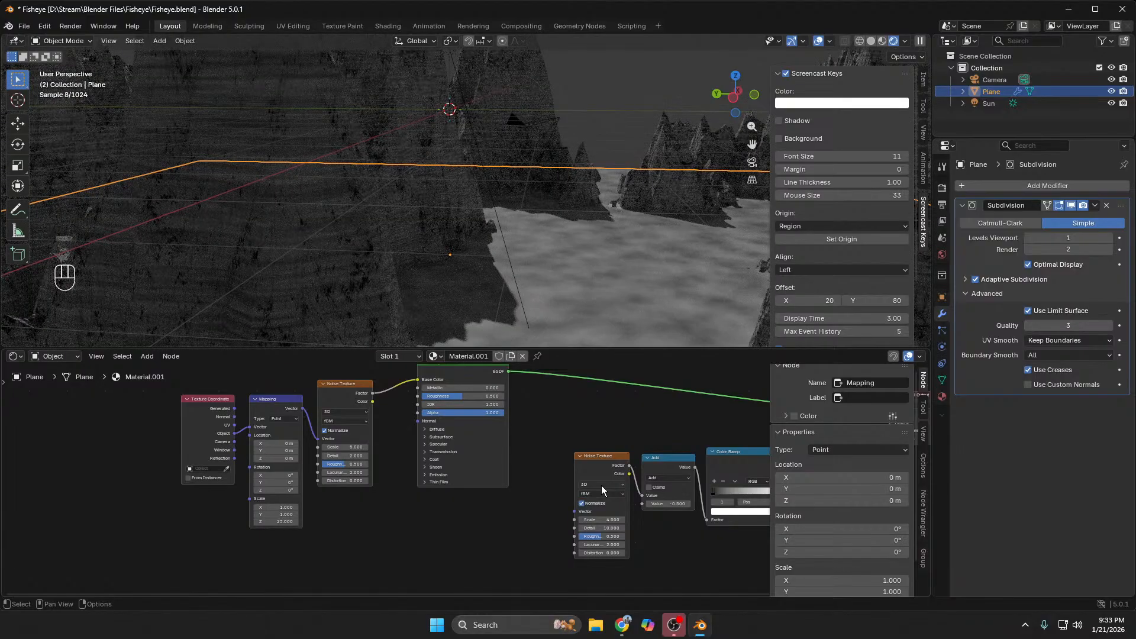
Step: Switch to Chrome, watch the landscape tutorial's part on coloring with a Mix node, and return to Blender
{"action": "left_click", "coordinate": [627, 632]}
{"action": "left_click", "coordinate": [617, 558]}
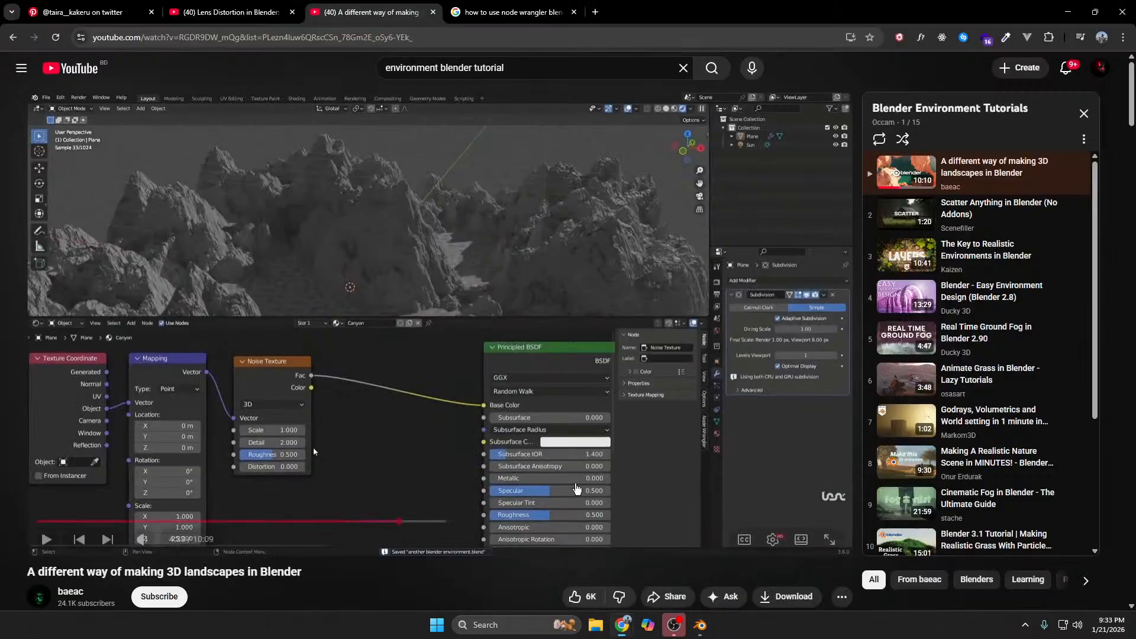
{"action": "left_click", "coordinate": [439, 390]}
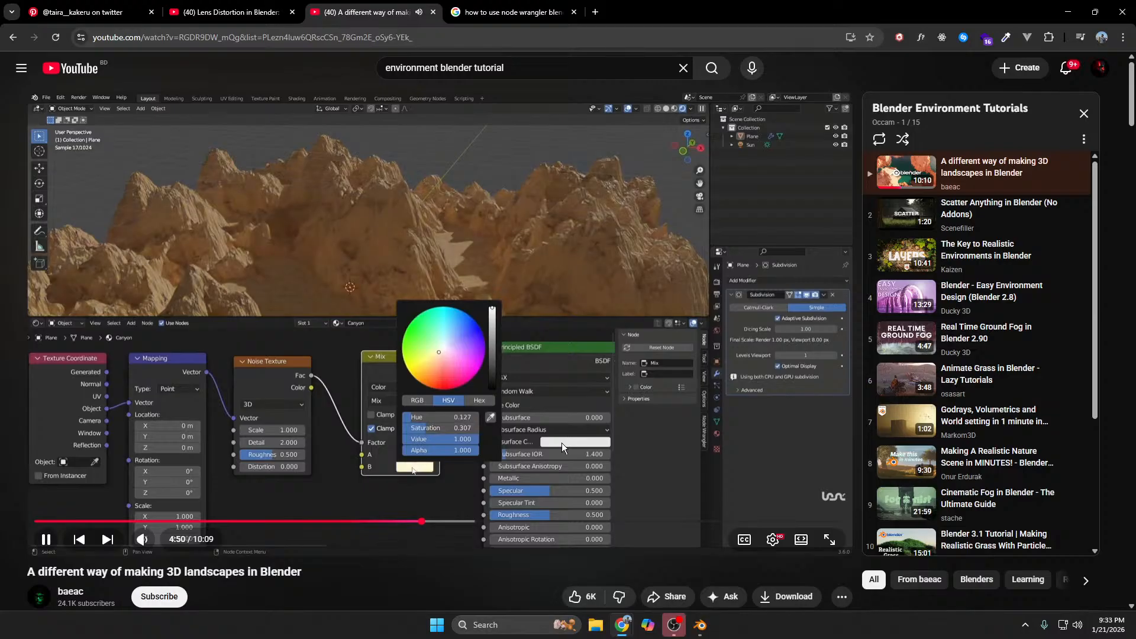
{"action": "left_click", "coordinate": [602, 432]}
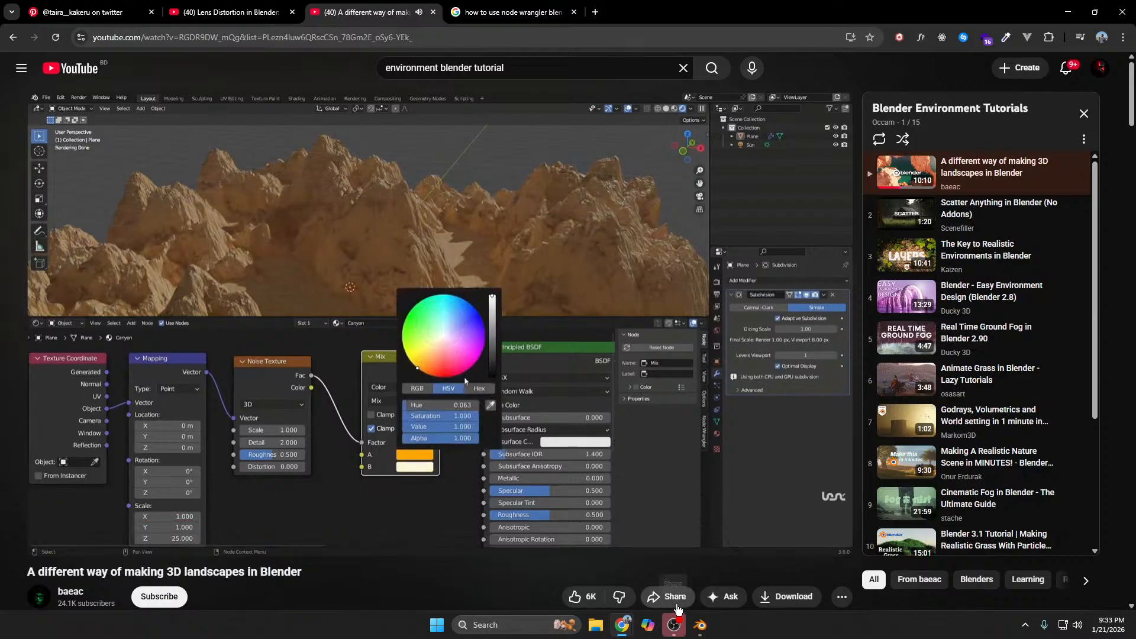
{"action": "left_click", "coordinate": [701, 629]}
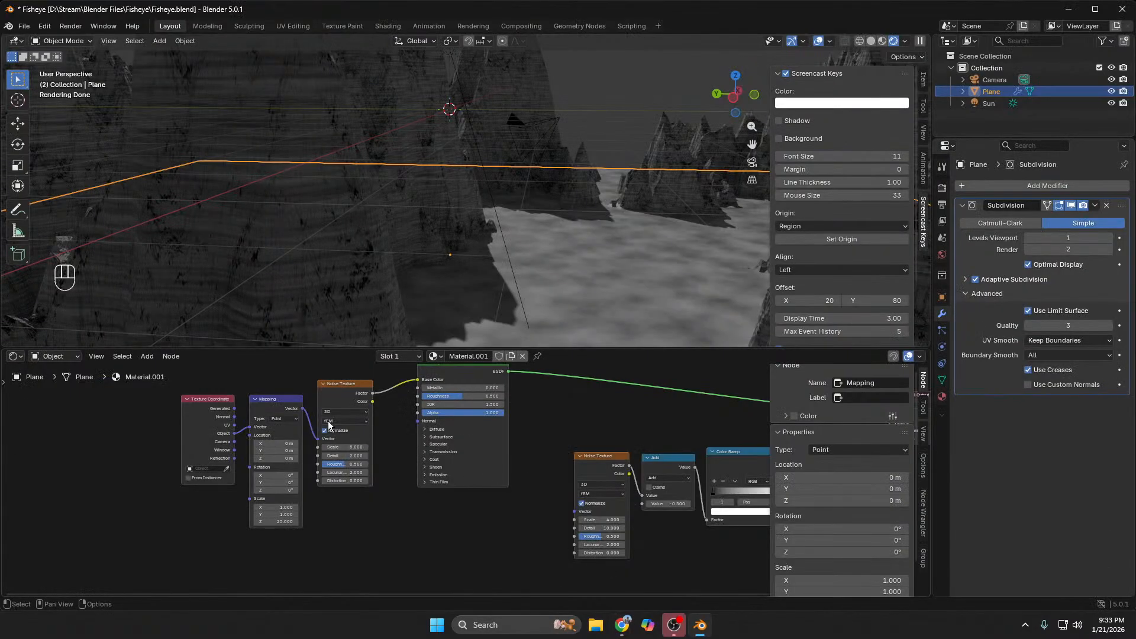
Step: Move the Texture Coordinate, Mapping and color Noise Texture nodes away from the Principled BSDF to make room between them
{"action": "left_click", "coordinate": [347, 383]}
{"action": "left_click", "coordinate": [300, 405], "text": "shift"}
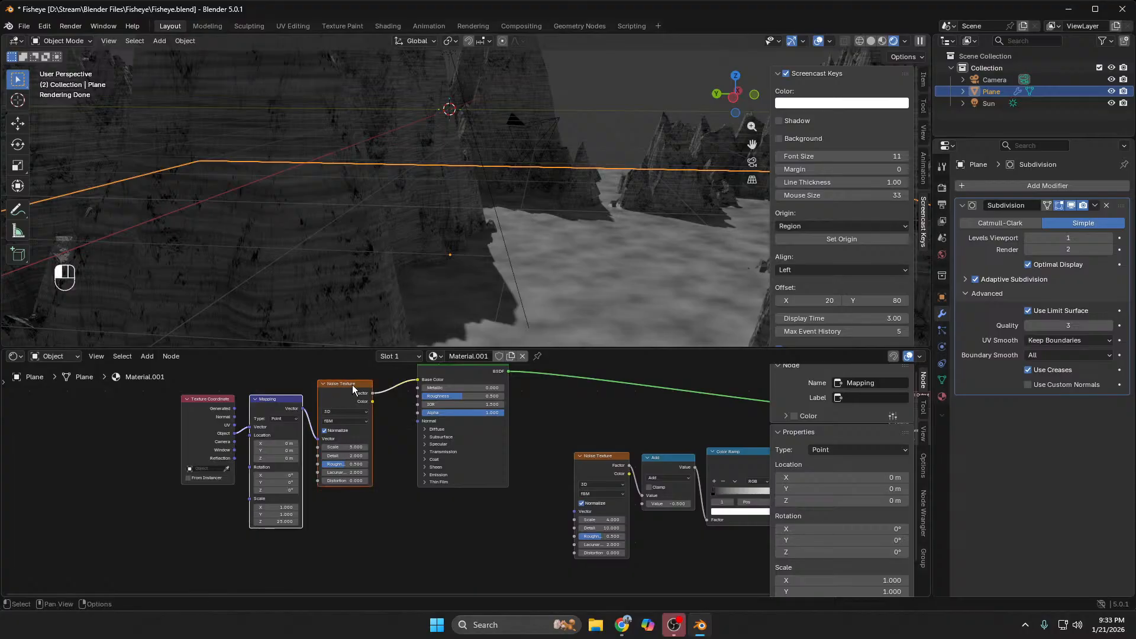
{"action": "left_click_drag", "start_coordinate": [352, 389], "coordinate": [335, 392]}
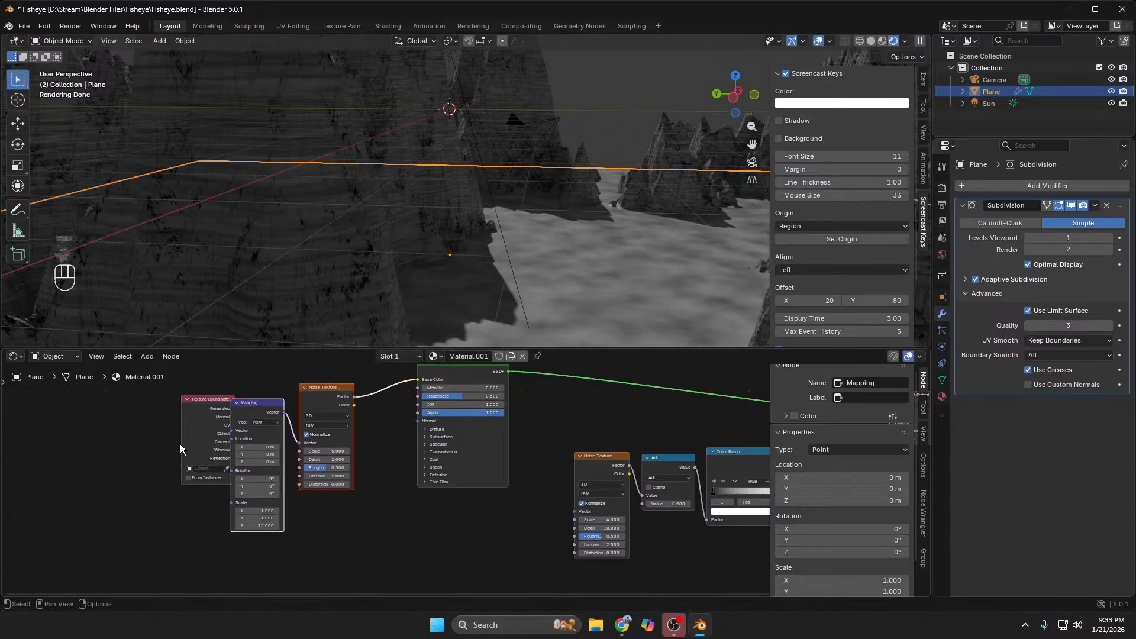
{"action": "left_click", "coordinate": [395, 469]}
{"action": "left_click_drag", "start_coordinate": [198, 405], "coordinate": [141, 401]}
{"action": "left_click_drag", "start_coordinate": [253, 402], "coordinate": [216, 401]}
{"action": "left_click_drag", "start_coordinate": [325, 389], "coordinate": [304, 391]}
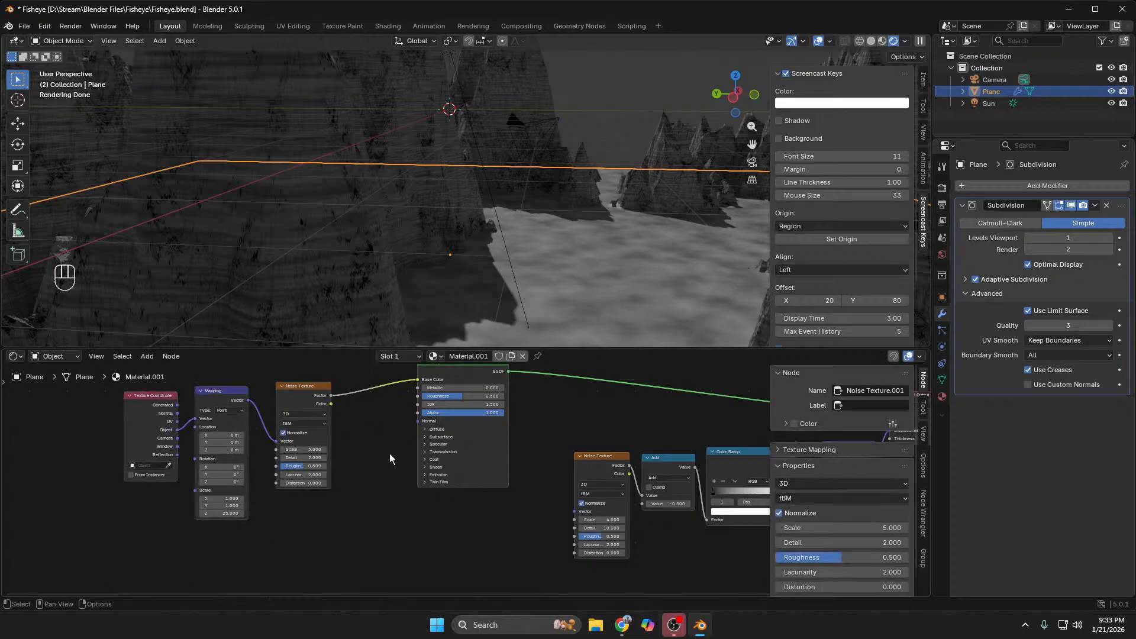
{"action": "key", "text": "shift+a"}
{"action": "type", "text": "mix"}
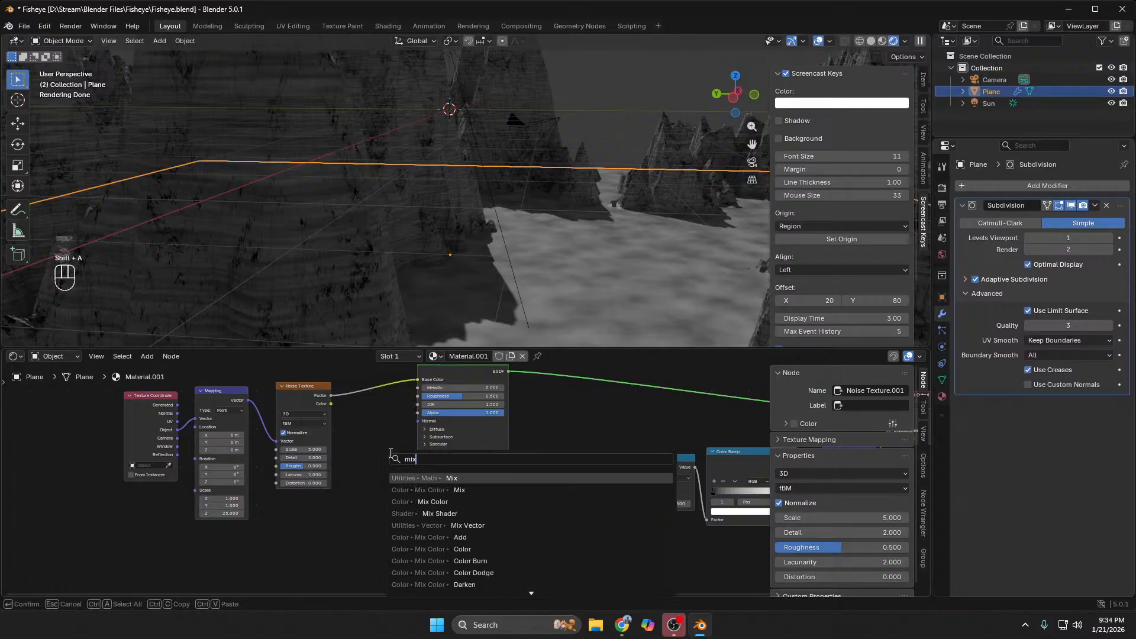
{"action": "key", "text": "Return"}
{"action": "left_click", "coordinate": [390, 453]}
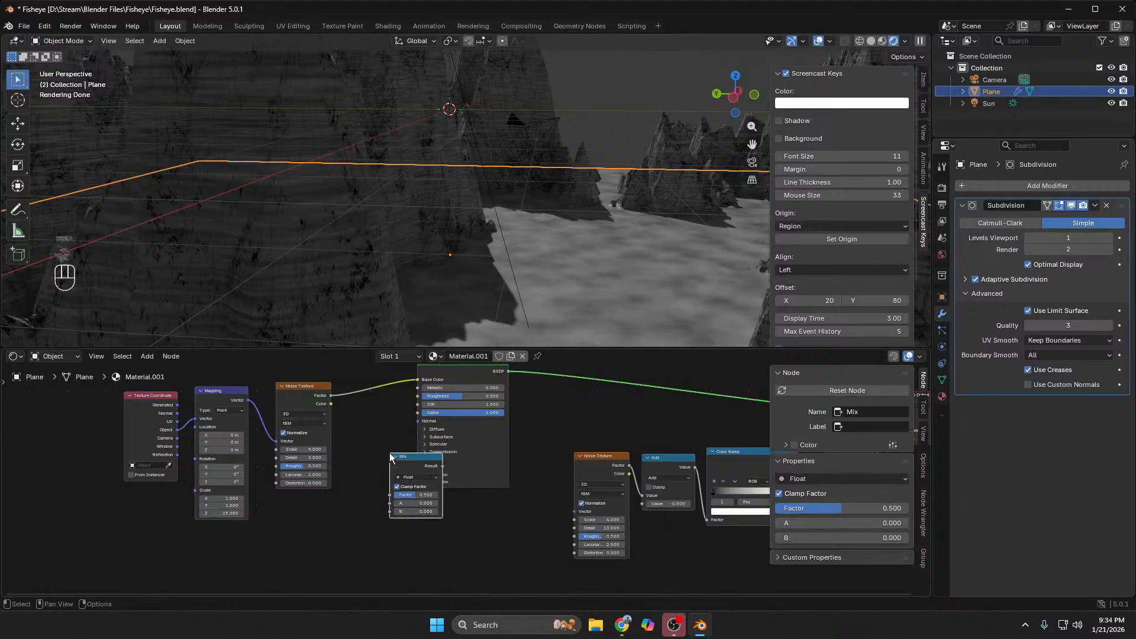
{"action": "key", "text": "ctrl+z"}
{"action": "key", "text": "Delete"}
Step: Insert a Color Mix node on the link between the Noise Texture and the Principled BSDF's base color
{"action": "key", "text": "shift+a"}
{"action": "type", "text": "m"}
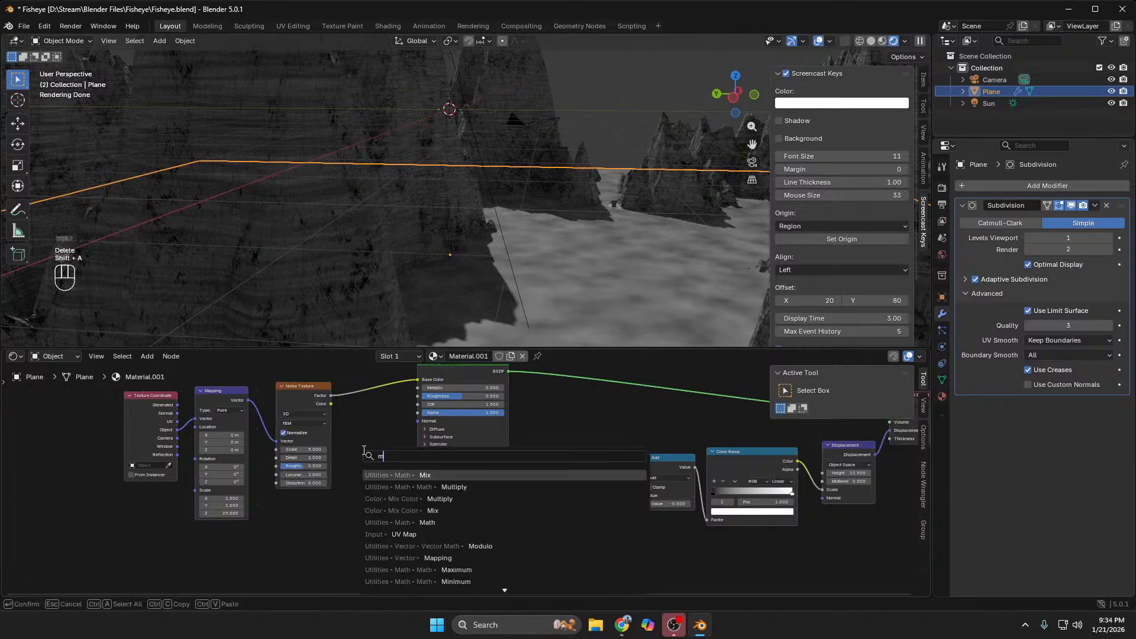
{"action": "type", "text": "ix"}
{"action": "left_click", "coordinate": [396, 487]}
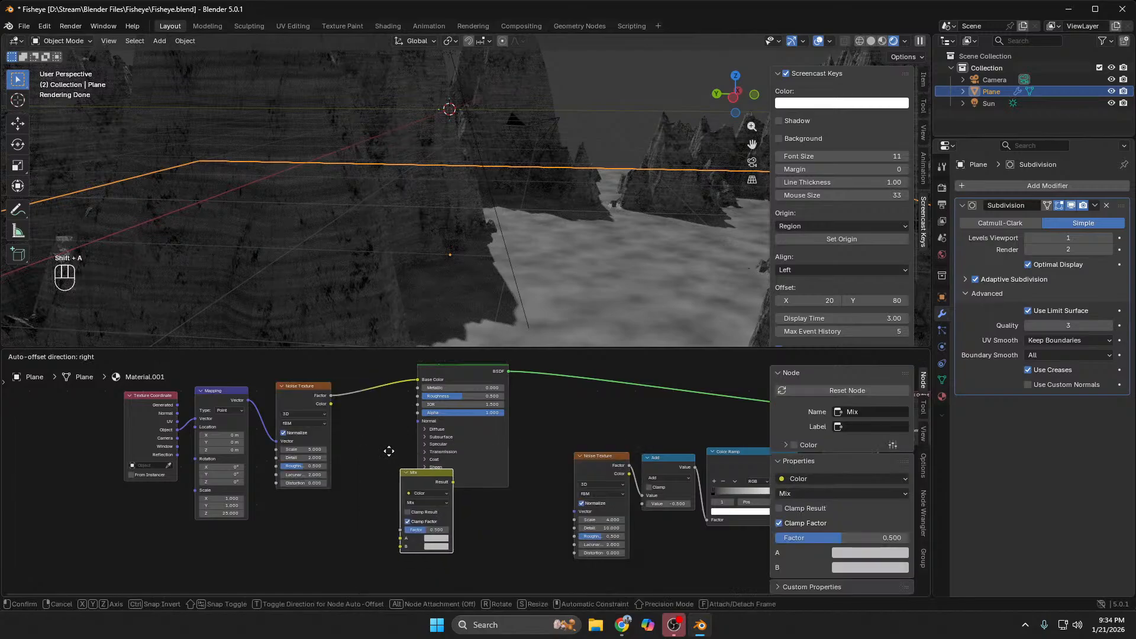
{"action": "left_click", "coordinate": [351, 416]}
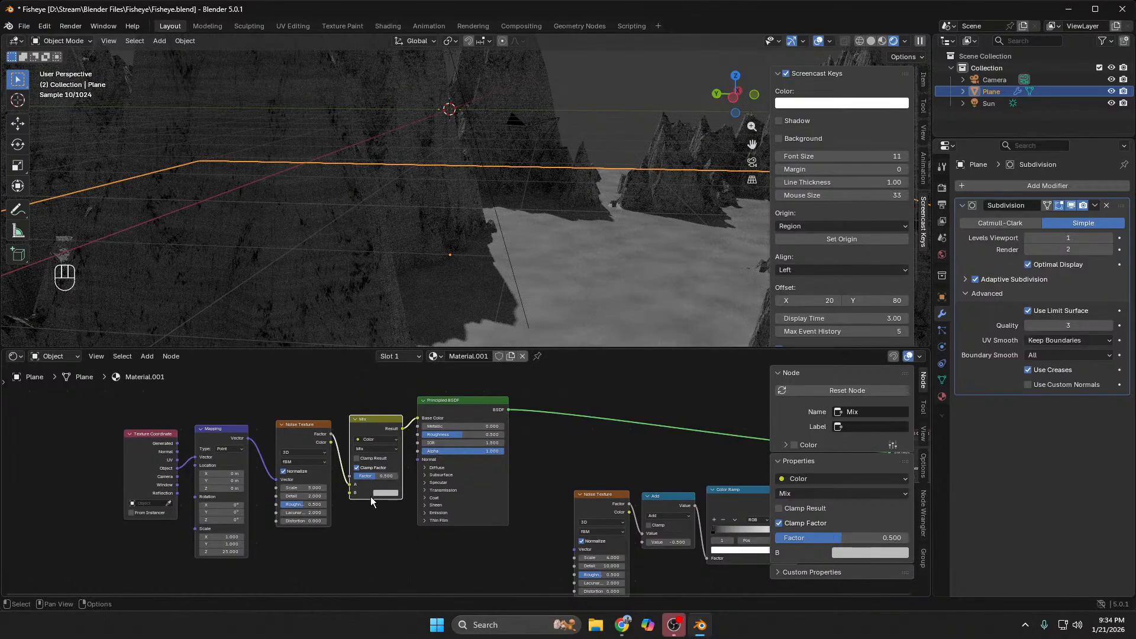
Step: Check the Mix node wiring in the Chrome tutorial and reconnect the Noise Texture output to the Mix node's Factor input in Blender
{"action": "scroll", "coordinate": [375, 495], "scroll_direction": "up", "scroll_amount": 3}
{"action": "middle_click_drag", "start_coordinate": [276, 573], "coordinate": [324, 561]}
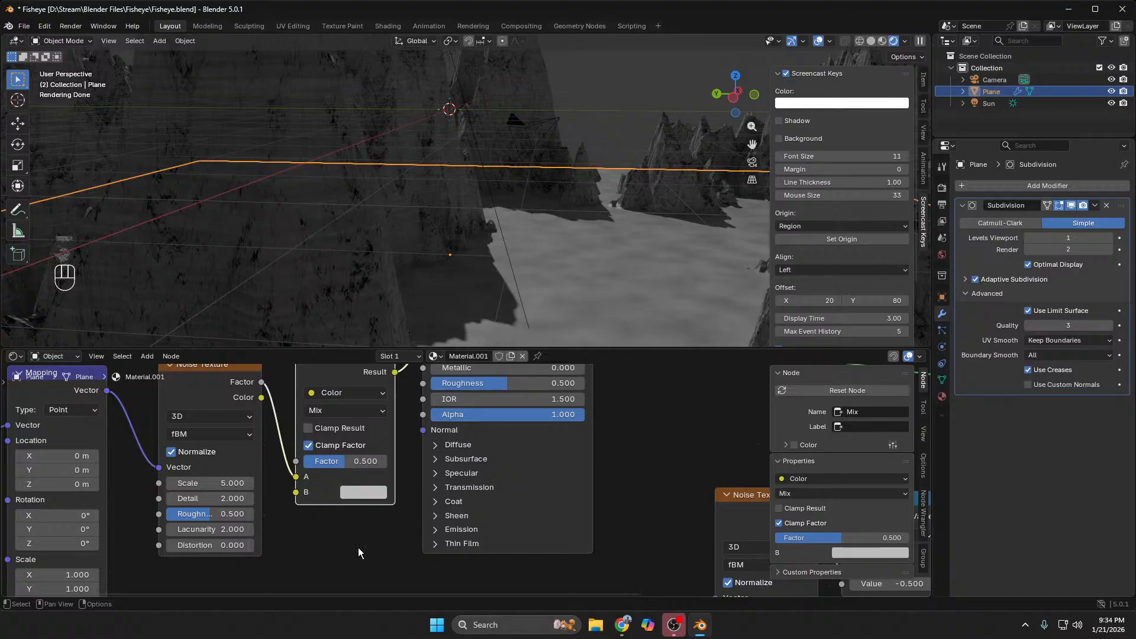
{"action": "scroll", "coordinate": [357, 548], "scroll_direction": "down", "scroll_amount": 2}
{"action": "left_click", "coordinate": [622, 628]}
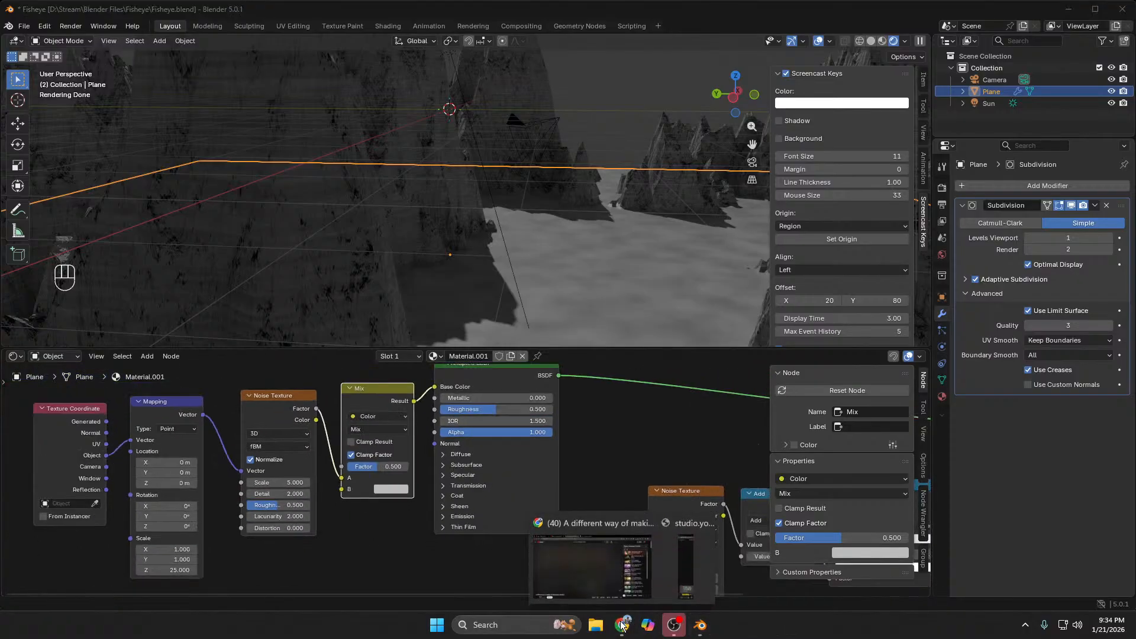
{"action": "left_click", "coordinate": [588, 562]}
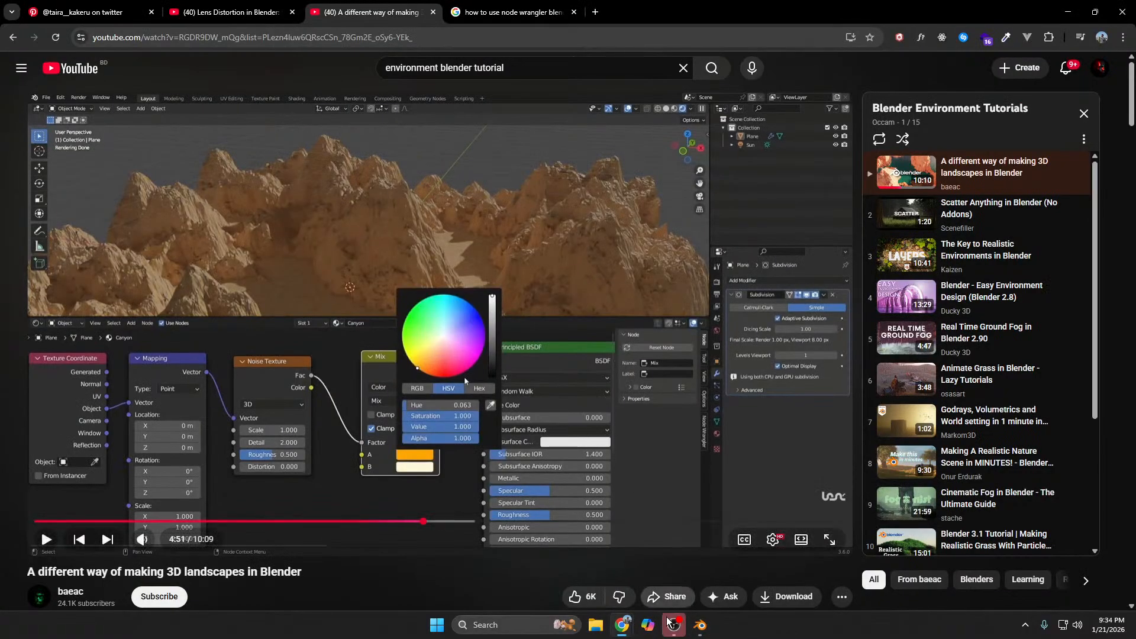
{"action": "left_click", "coordinate": [701, 625]}
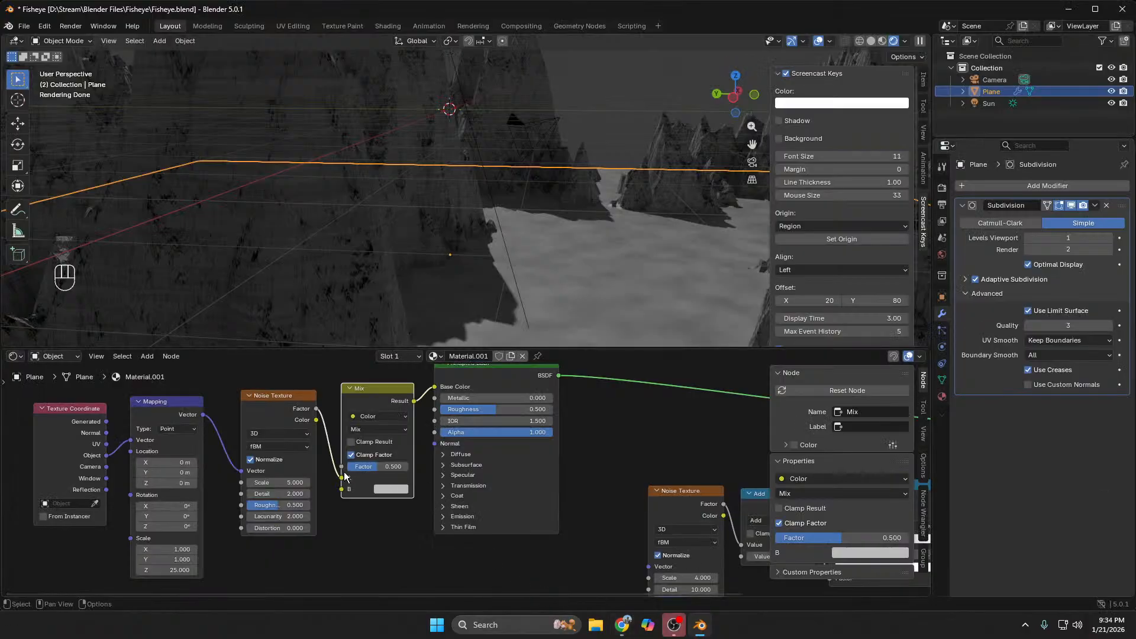
{"action": "left_click_drag", "start_coordinate": [342, 478], "coordinate": [341, 467]}
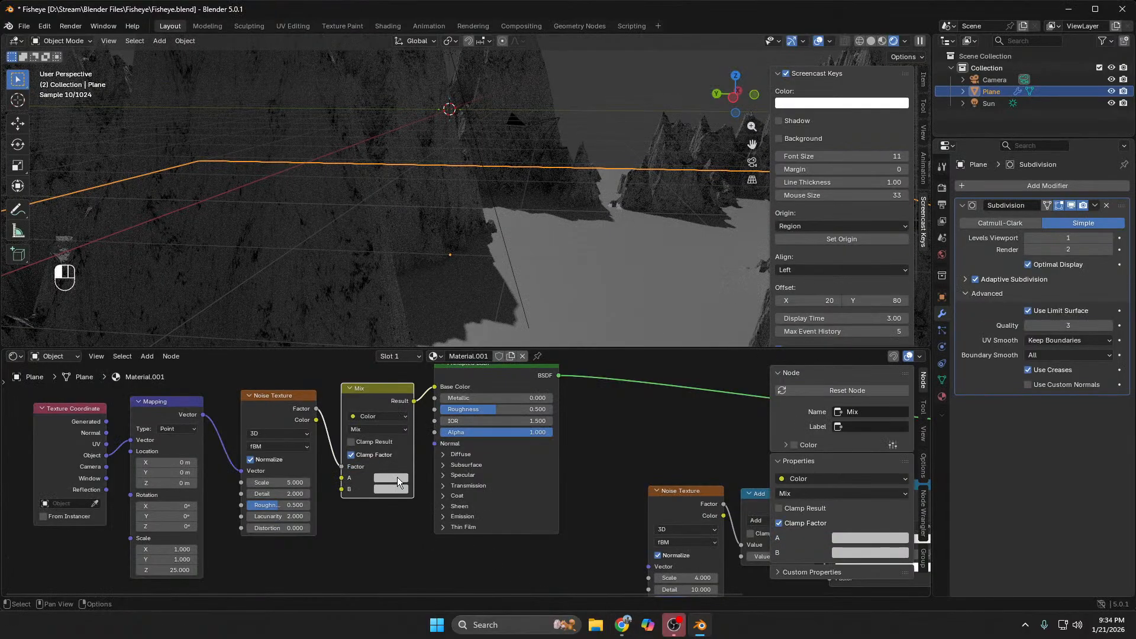
Step: Set the Mix node's color A to dark orange (#BC5A00) and its color B to bright yellow
{"action": "left_click", "coordinate": [397, 477]}
{"action": "left_click", "coordinate": [428, 364]}
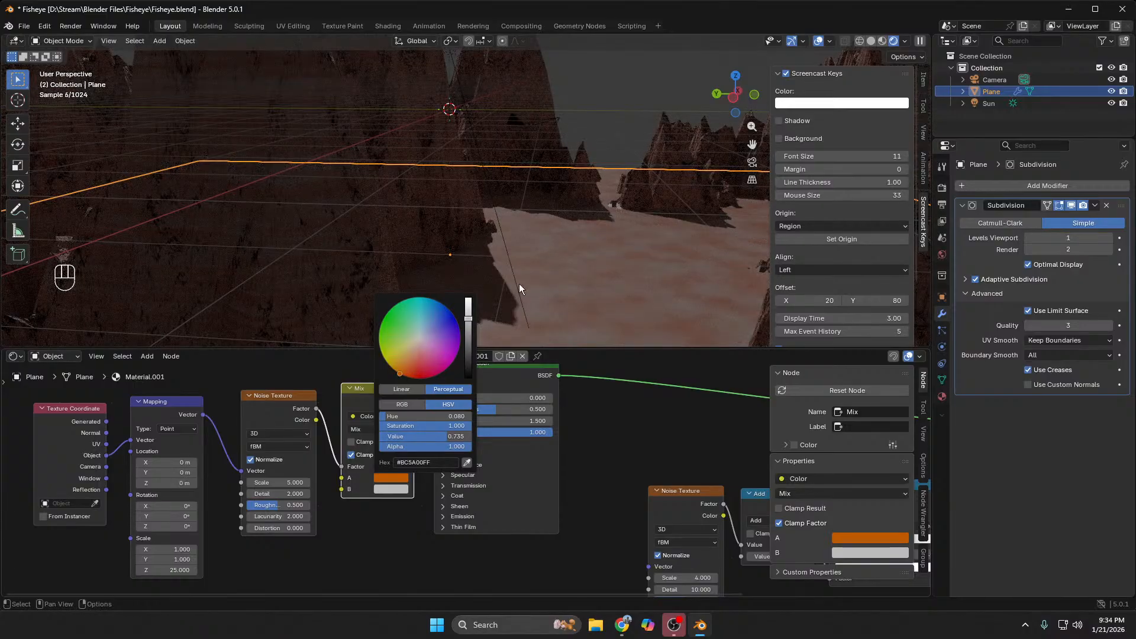
{"action": "scroll", "coordinate": [549, 253], "scroll_direction": "down", "scroll_amount": 3}
{"action": "scroll", "coordinate": [545, 253], "scroll_direction": "up", "scroll_amount": 2}
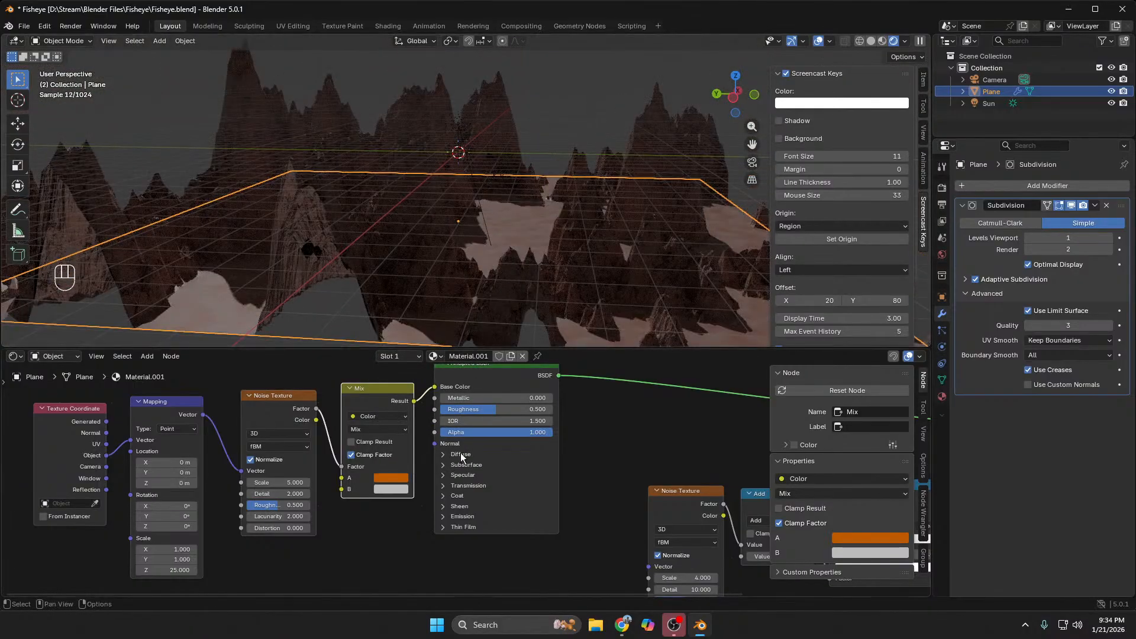
{"action": "left_click", "coordinate": [403, 490]}
{"action": "left_click_drag", "start_coordinate": [400, 379], "coordinate": [383, 366]}
{"action": "left_click_drag", "start_coordinate": [469, 329], "coordinate": [468, 310]}
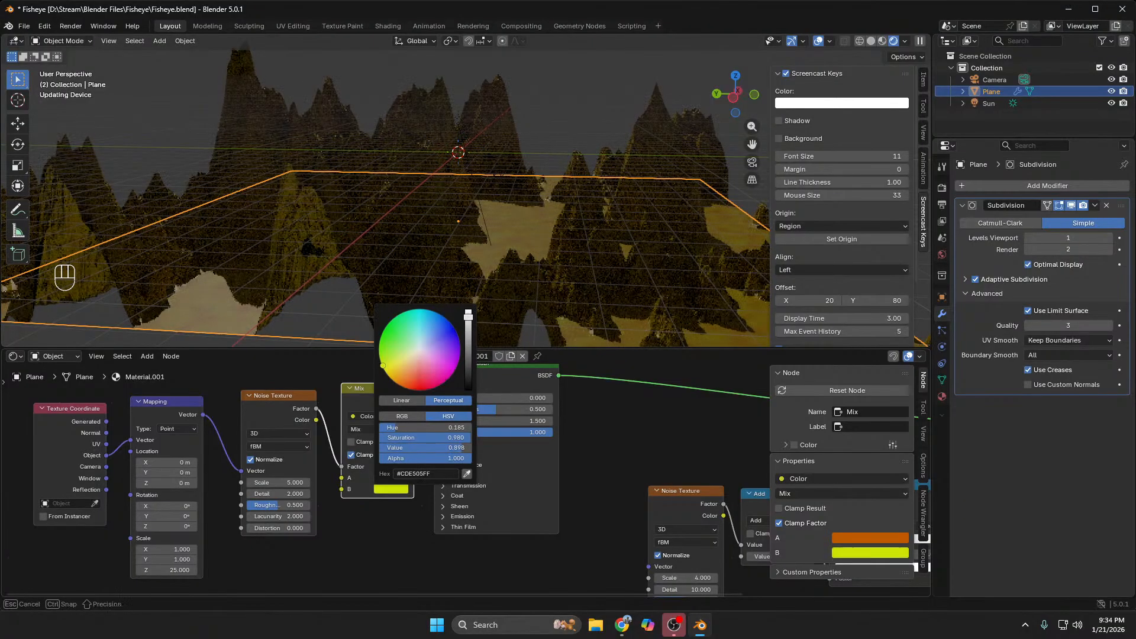
Step: Change the Mix node's color A to a muted salmon pink and darken color B to #9FB104
{"action": "left_click", "coordinate": [396, 478]}
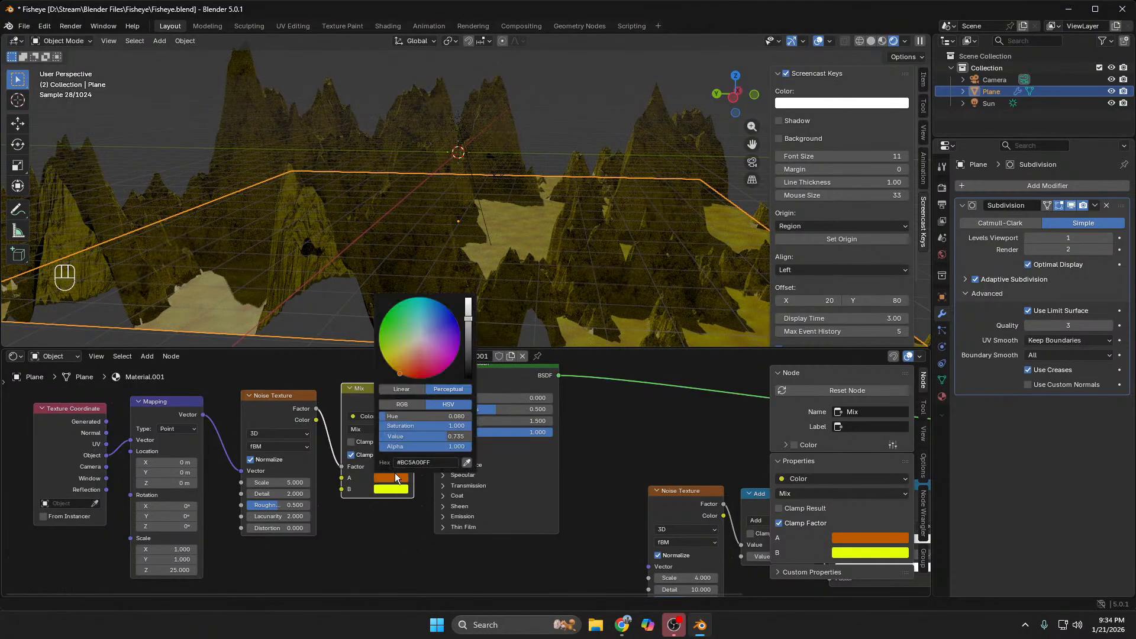
{"action": "left_click_drag", "start_coordinate": [407, 372], "coordinate": [468, 334]}
{"action": "left_click", "coordinate": [397, 490]}
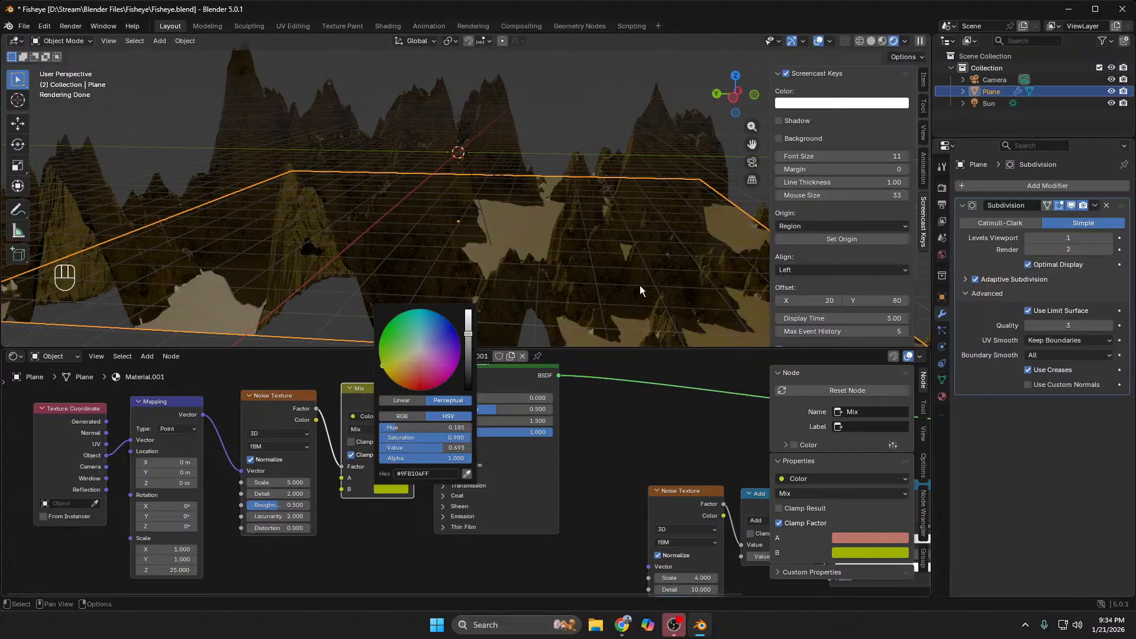
Step: Set the Sun light's strength to 5 while viewing the scene through the camera
{"action": "key", "text": "KP_0"}
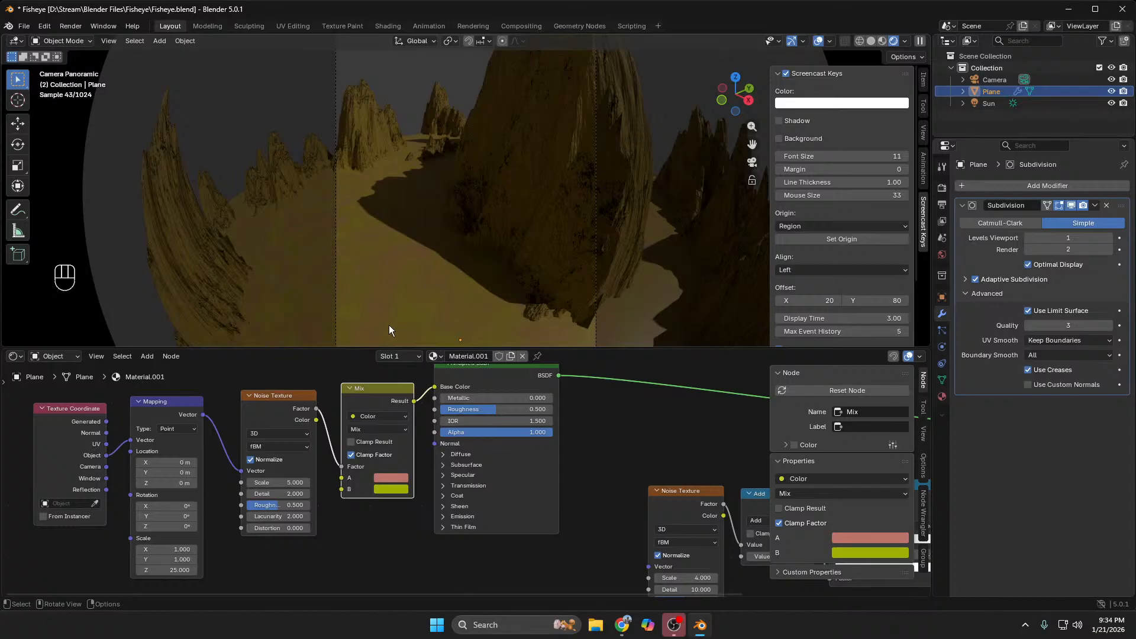
{"action": "scroll", "coordinate": [516, 286], "scroll_direction": "down", "scroll_amount": 5}
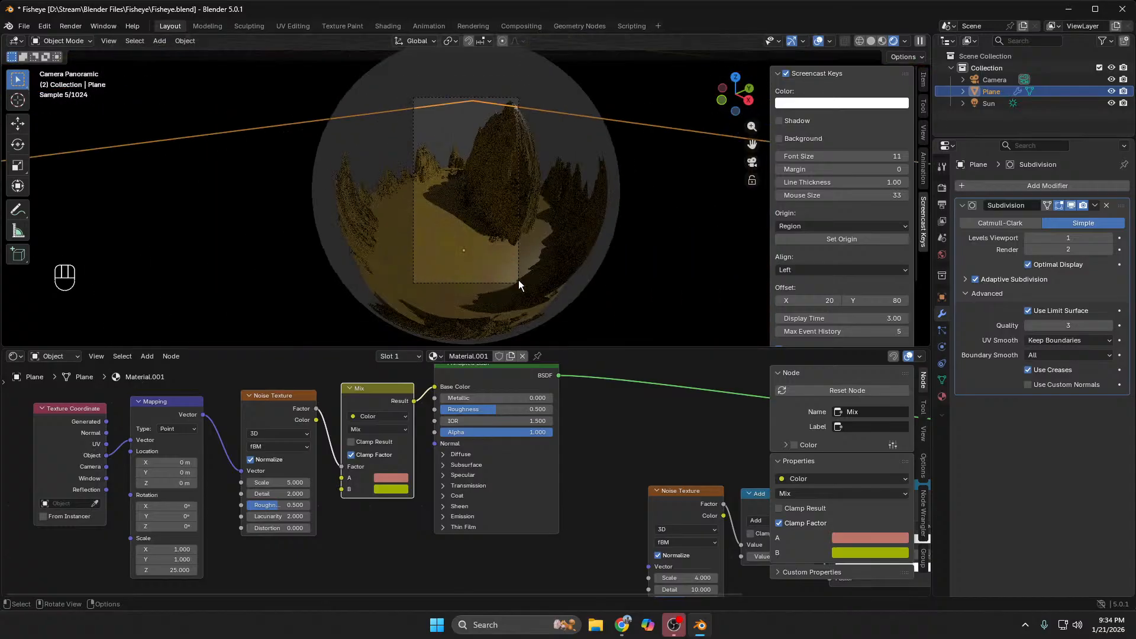
{"action": "left_click", "coordinate": [989, 103]}
{"action": "left_click", "coordinate": [943, 346]}
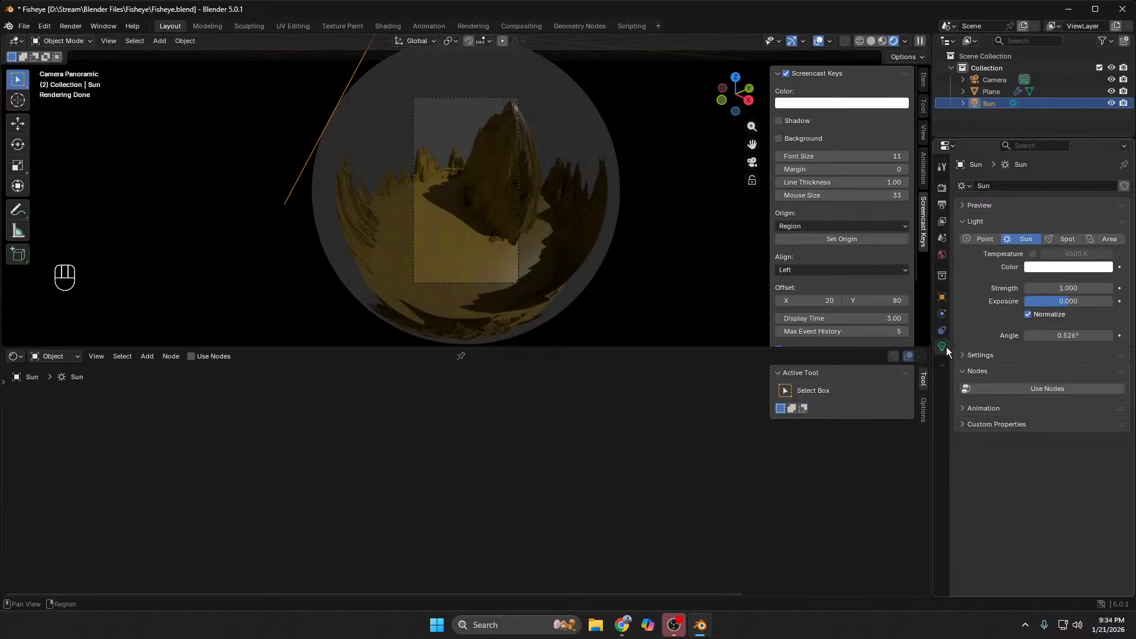
{"action": "left_click_drag", "start_coordinate": [1069, 288], "coordinate": [1118, 288]}
{"action": "left_click", "coordinate": [1070, 289]}
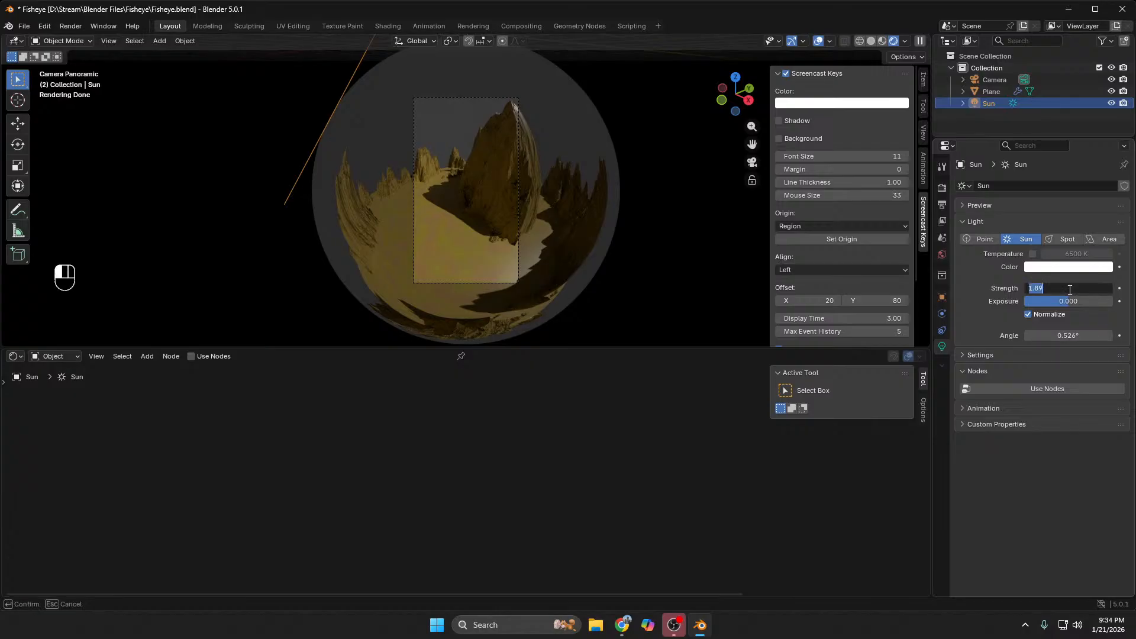
{"action": "key", "text": "Return"}
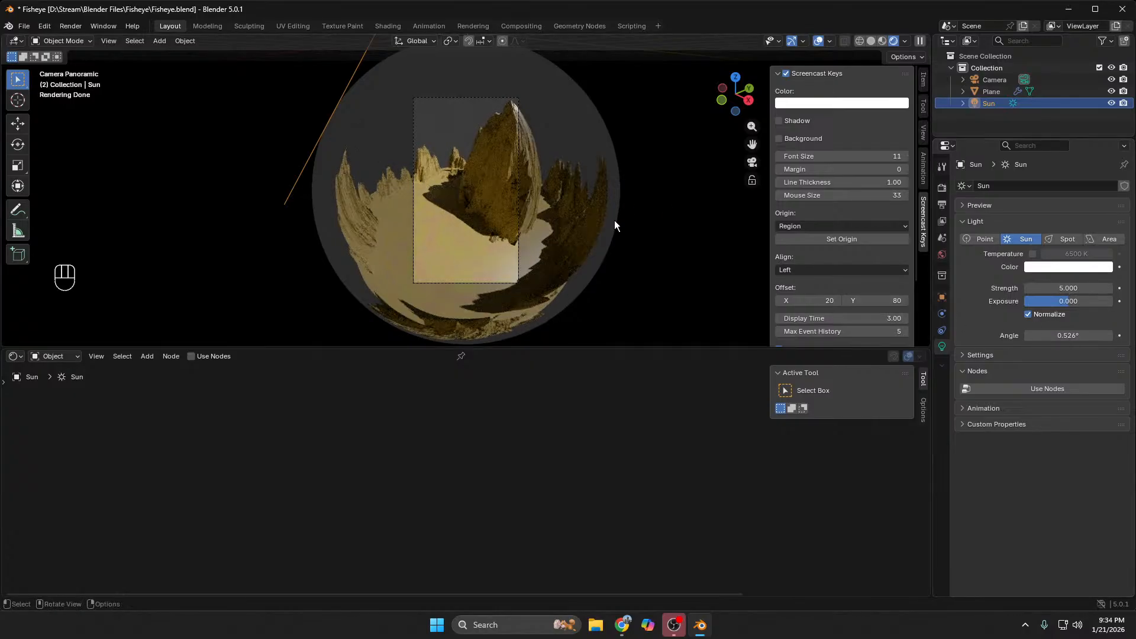
Step: Change the landscape material's Mix node to a burnt orange-red for color A and a muted sandy yellow (#B19D4A) for color B
{"action": "mouse_move", "coordinate": [614, 224]}
{"action": "middle_mouse_down"}
{"action": "mouse_move", "coordinate": [634, 229]}
{"action": "mouse_move", "coordinate": [595, 232]}
{"action": "middle_mouse_up"}
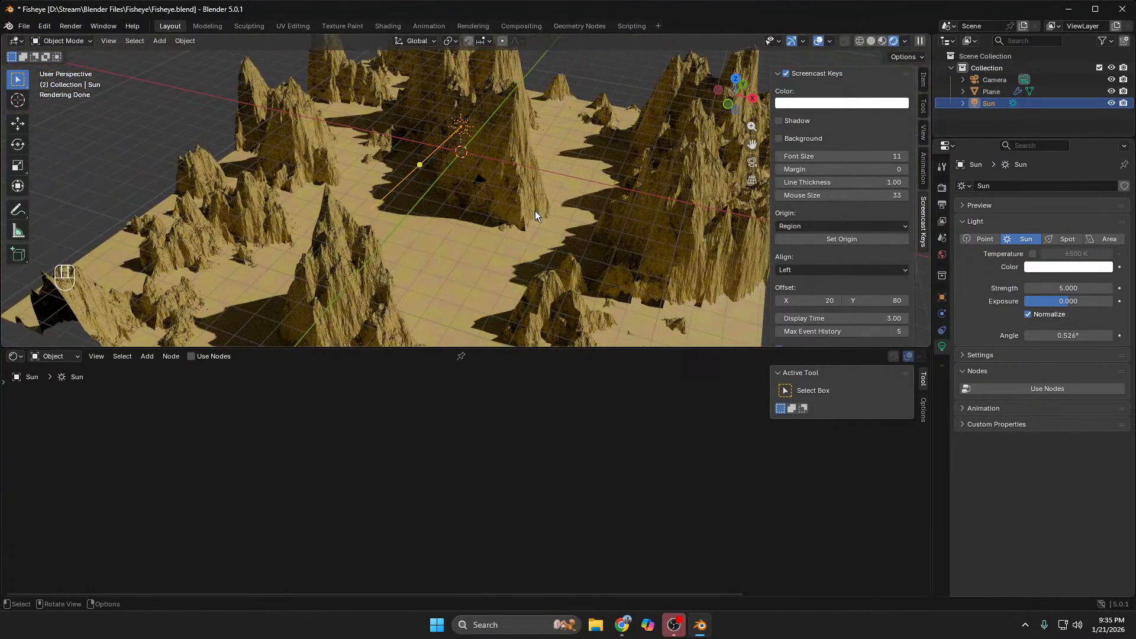
{"action": "scroll", "coordinate": [442, 275], "scroll_direction": "up", "scroll_amount": 6}
{"action": "scroll", "coordinate": [441, 279], "scroll_direction": "down", "scroll_amount": 4}
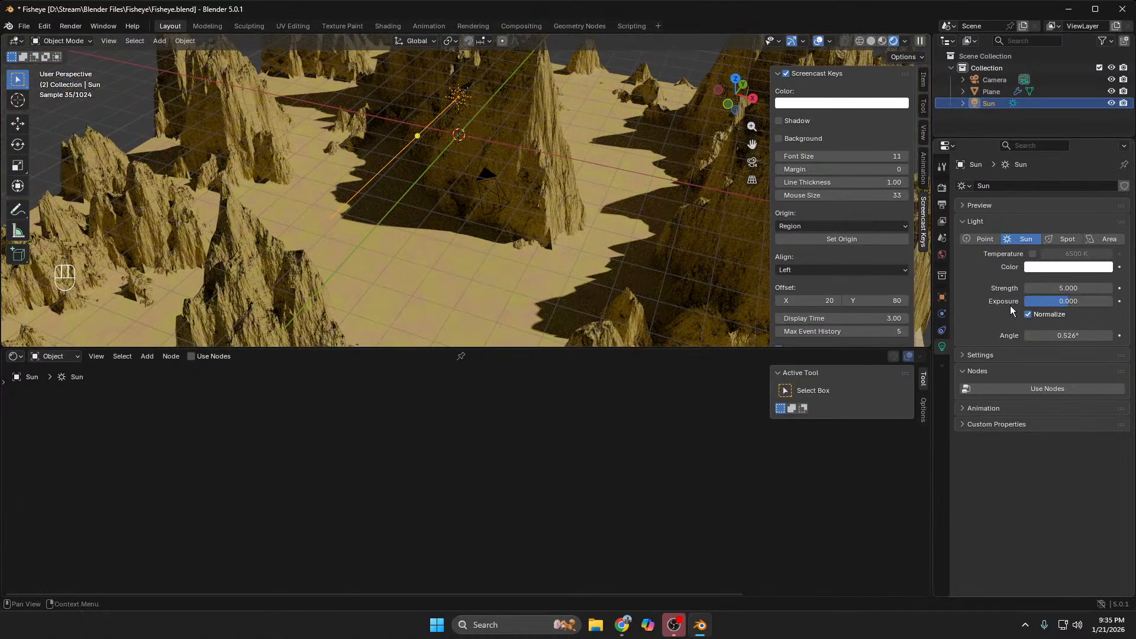
{"action": "left_click", "coordinate": [997, 93]}
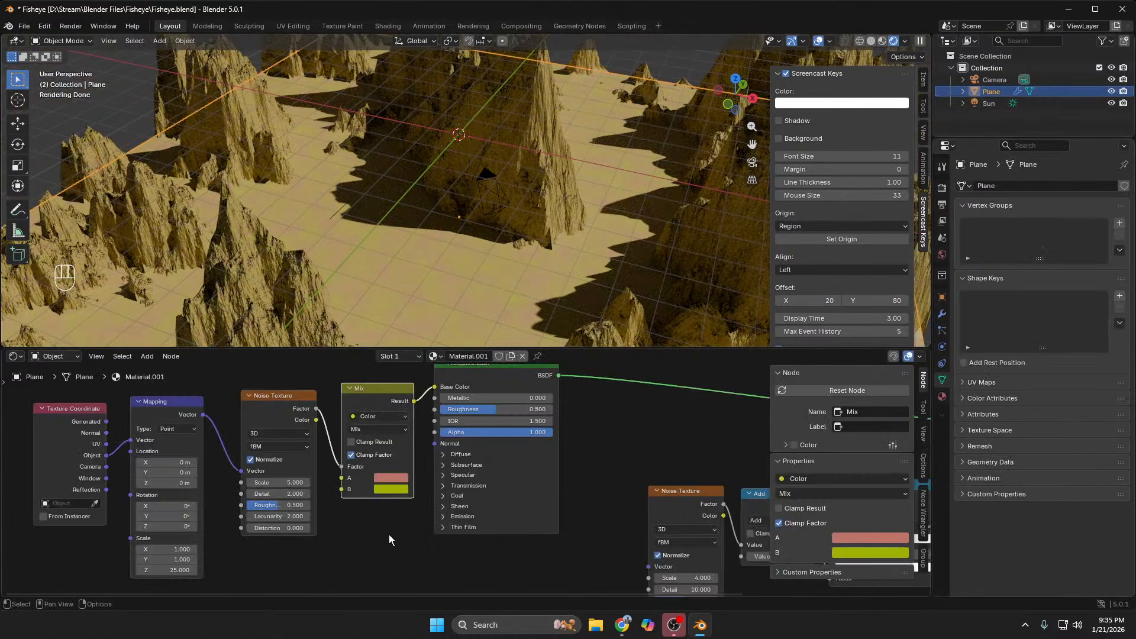
{"action": "left_click", "coordinate": [400, 478]}
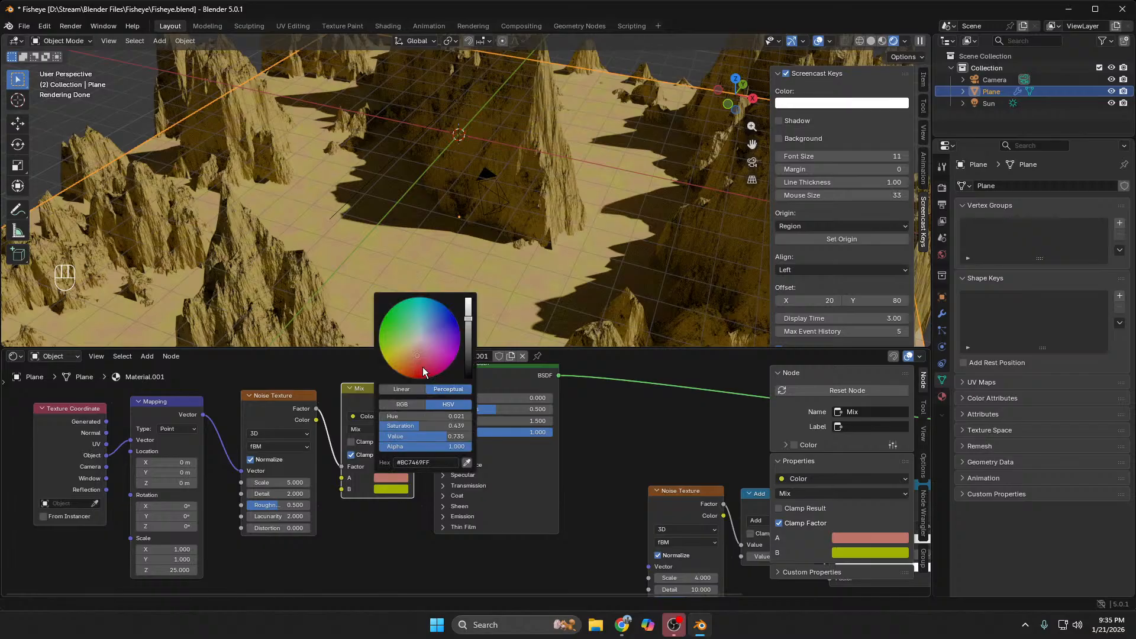
{"action": "left_click_drag", "start_coordinate": [424, 372], "coordinate": [416, 377]}
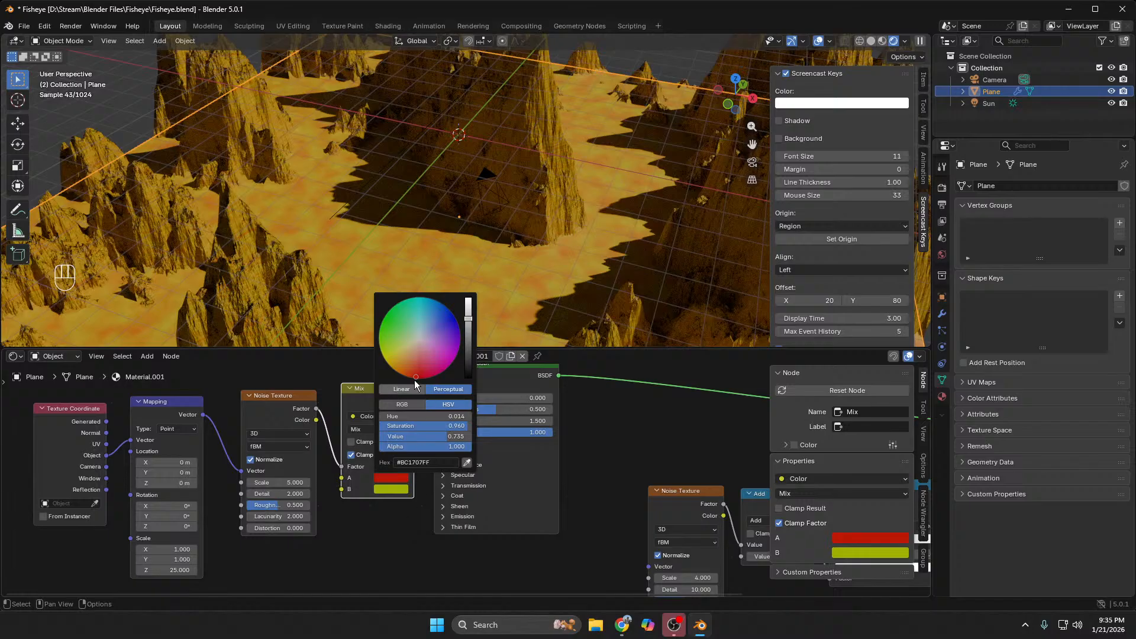
{"action": "mouse_move", "coordinate": [416, 377]}
{"action": "left_mouse_down"}
{"action": "mouse_move", "coordinate": [404, 360]}
{"action": "mouse_move", "coordinate": [403, 373]}
{"action": "left_mouse_up"}
{"action": "left_click", "coordinate": [392, 489]}
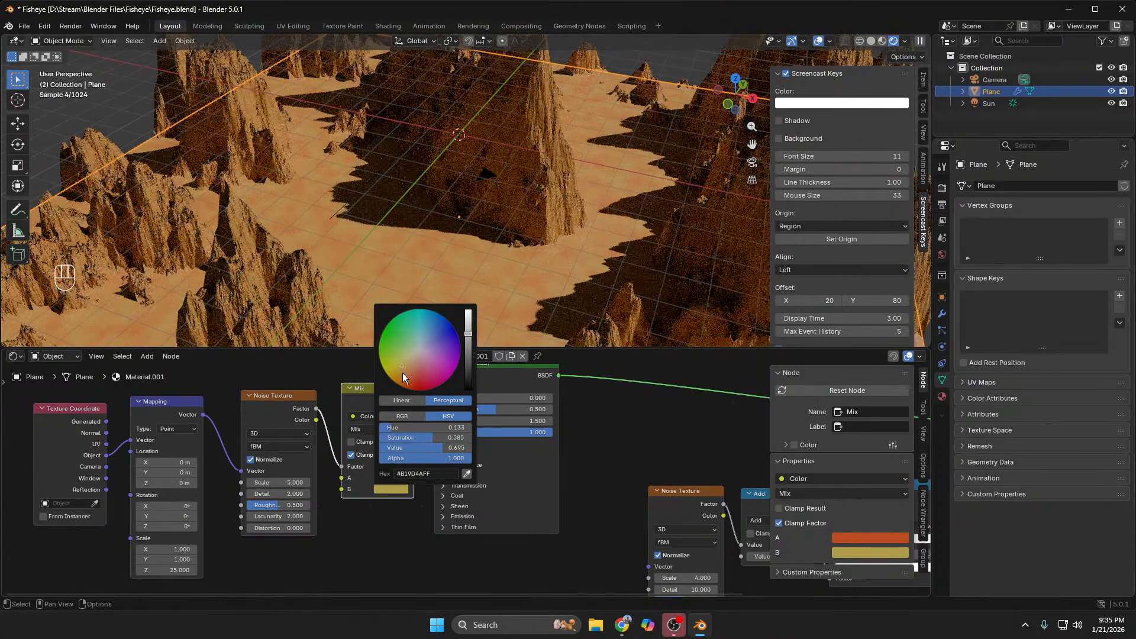
Step: Switch to Chrome, watch the rest of the 3D landscapes tutorial and pause it at 9:44
{"action": "mouse_move", "coordinate": [622, 627]}
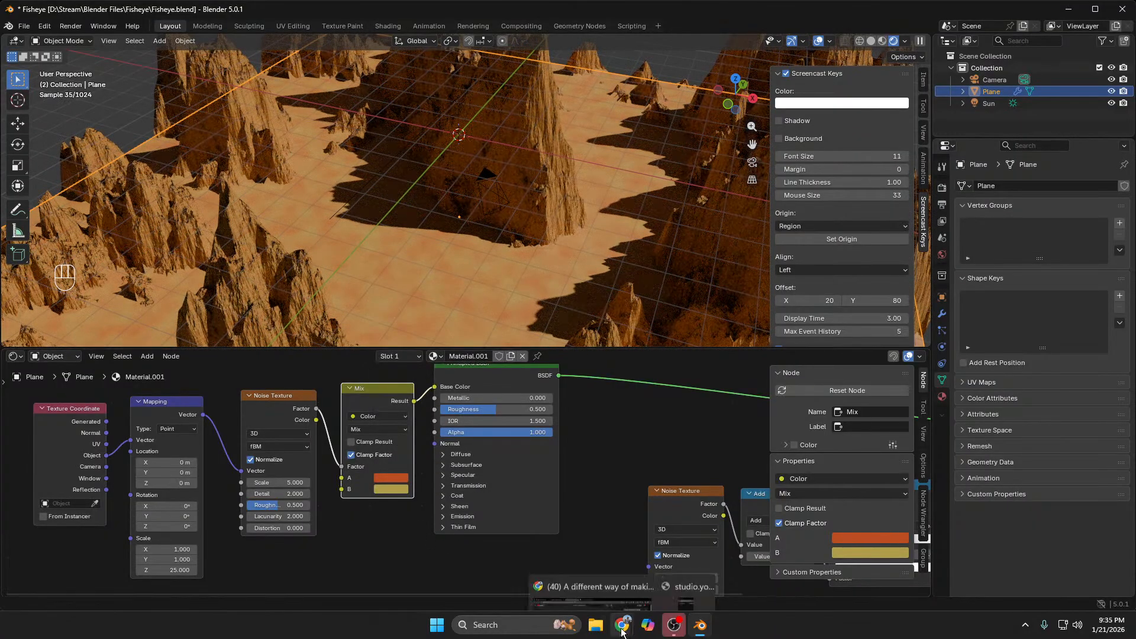
{"action": "left_click", "coordinate": [598, 560]}
{"action": "left_click", "coordinate": [439, 241]}
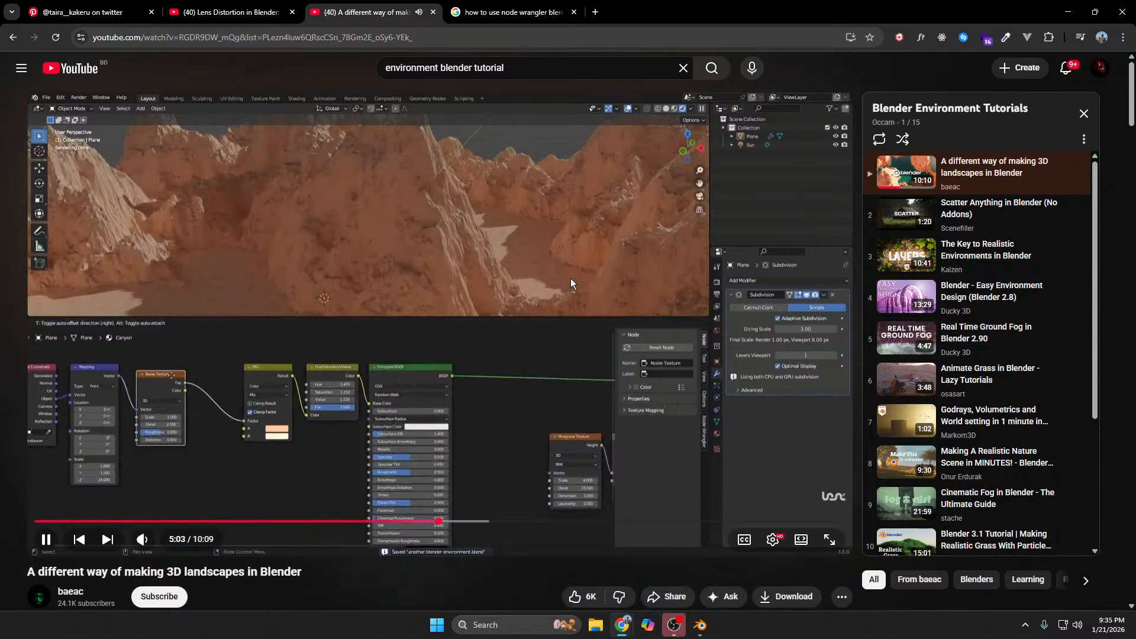
{"action": "left_click_drag", "start_coordinate": [708, 303], "coordinate": [708, 303]}
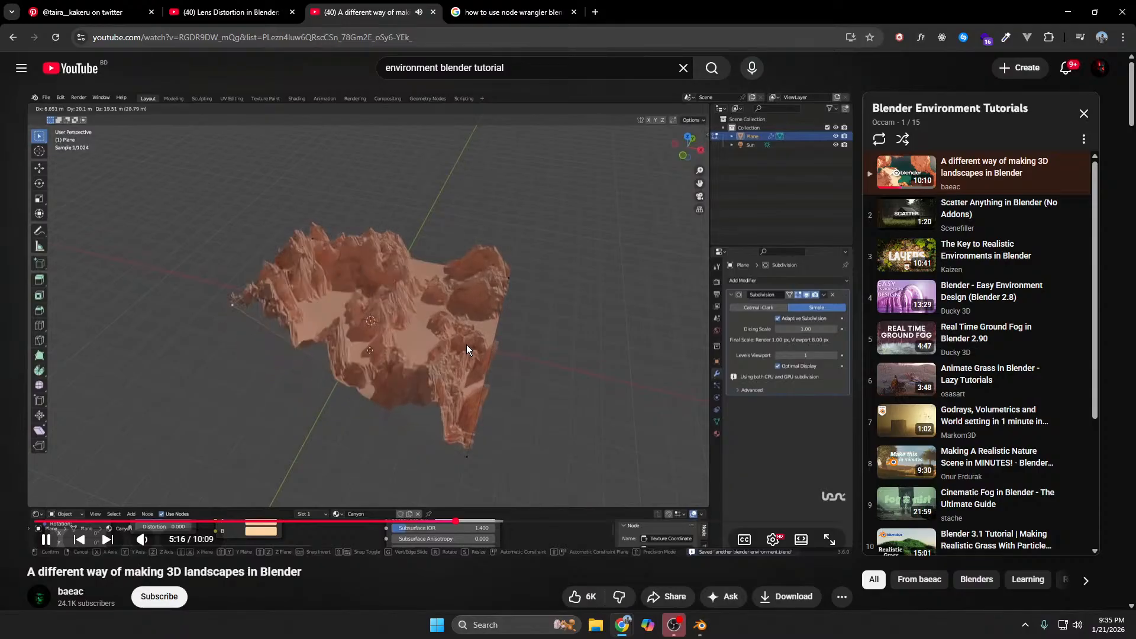
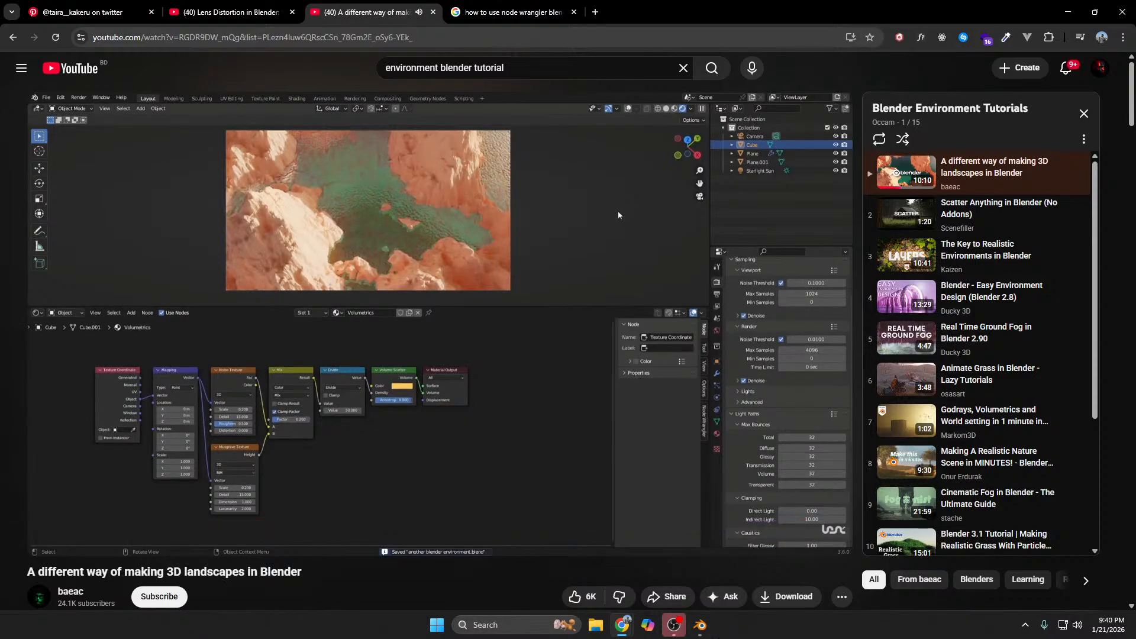
{"action": "left_click", "coordinate": [702, 631]}
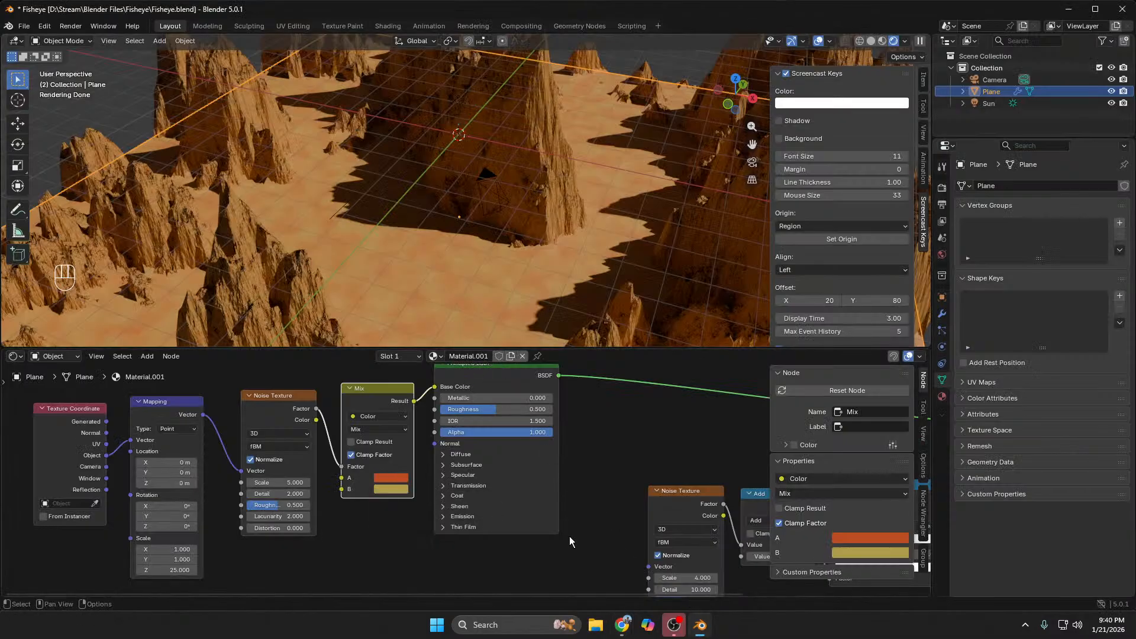
{"action": "mouse_move", "coordinate": [628, 627]}
{"action": "left_click", "coordinate": [617, 557]}
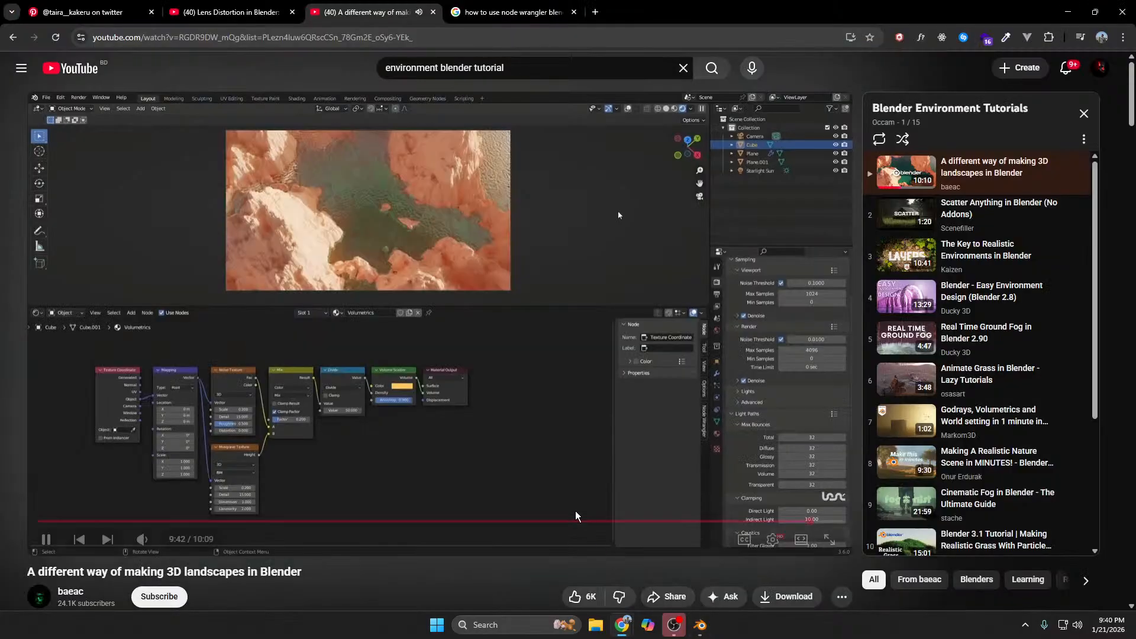
{"action": "left_click", "coordinate": [539, 344]}
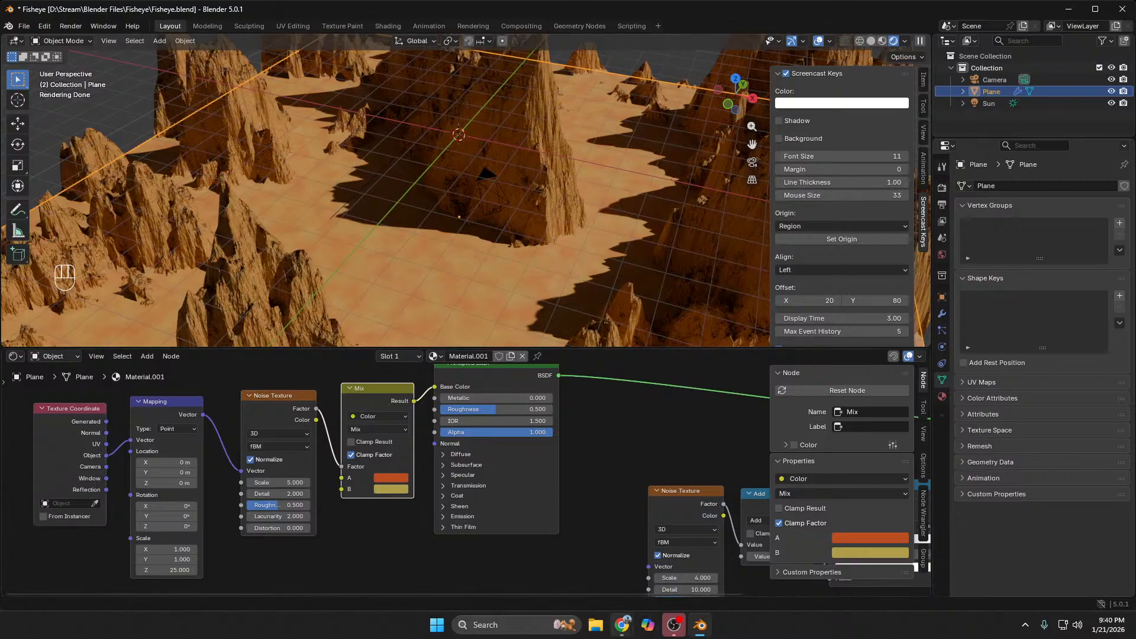
Step: Check the paused tutorial and the YouTube live chat in Chrome, and return to Blender with the whole node tree in view
{"action": "mouse_move", "coordinate": [630, 629]}
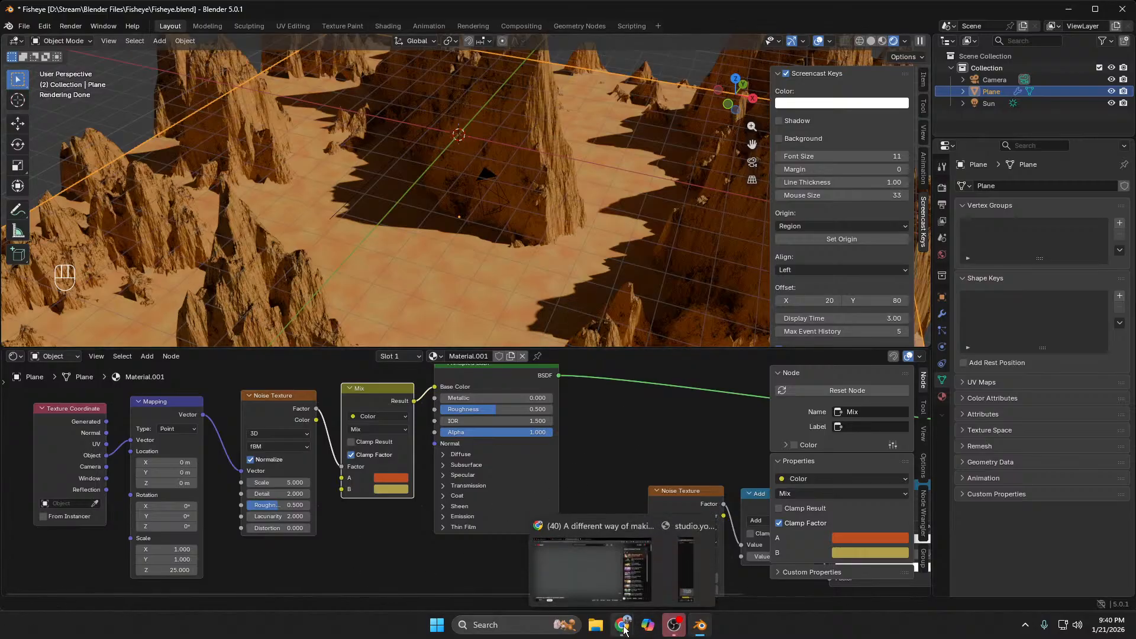
{"action": "left_click", "coordinate": [577, 565]}
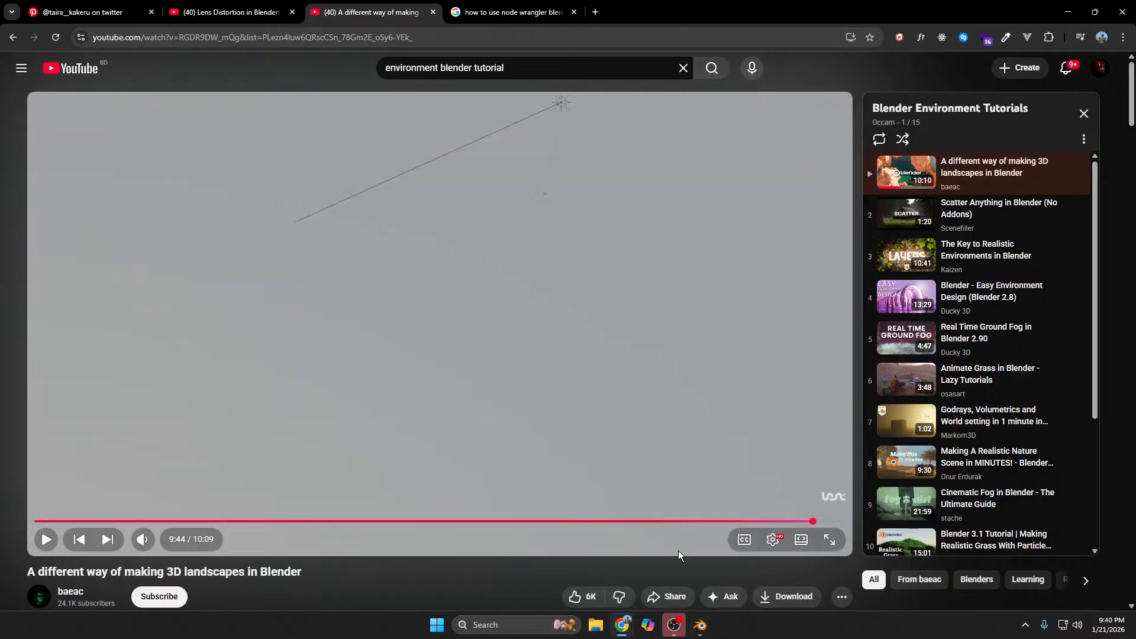
{"action": "left_click", "coordinate": [701, 627]}
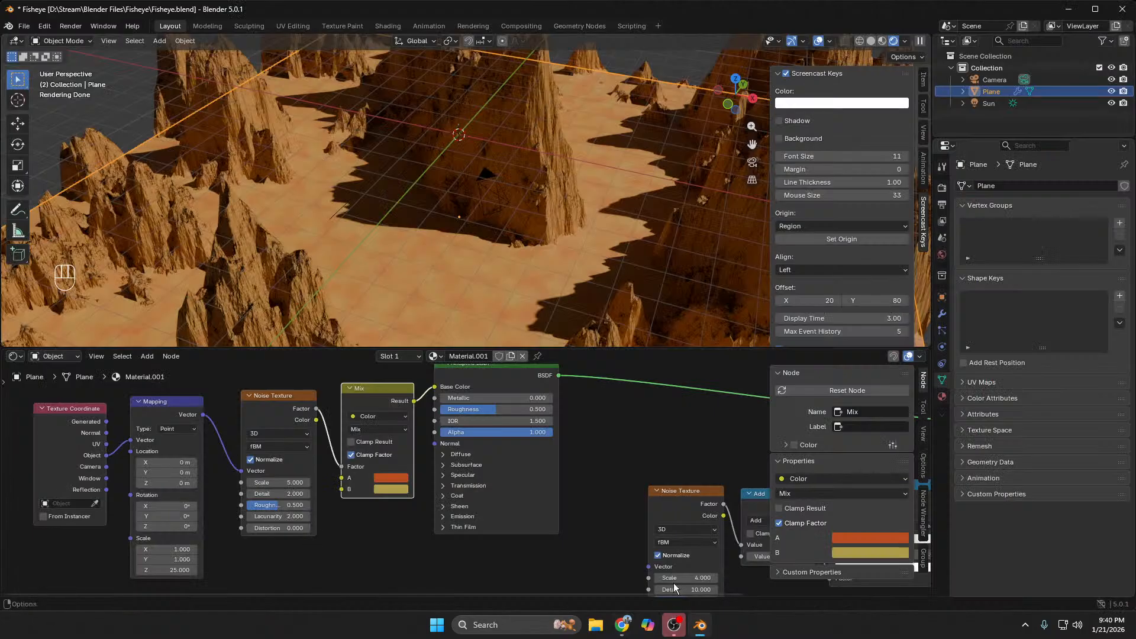
{"action": "mouse_move", "coordinate": [698, 631]}
{"action": "mouse_move", "coordinate": [622, 631]}
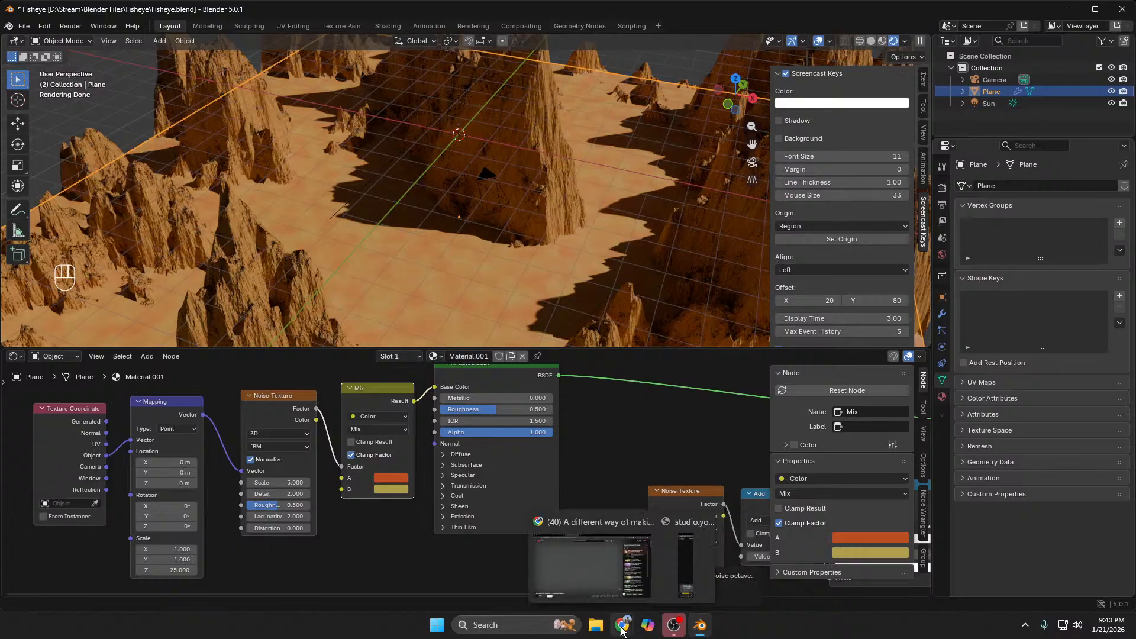
{"action": "left_click", "coordinate": [687, 562]}
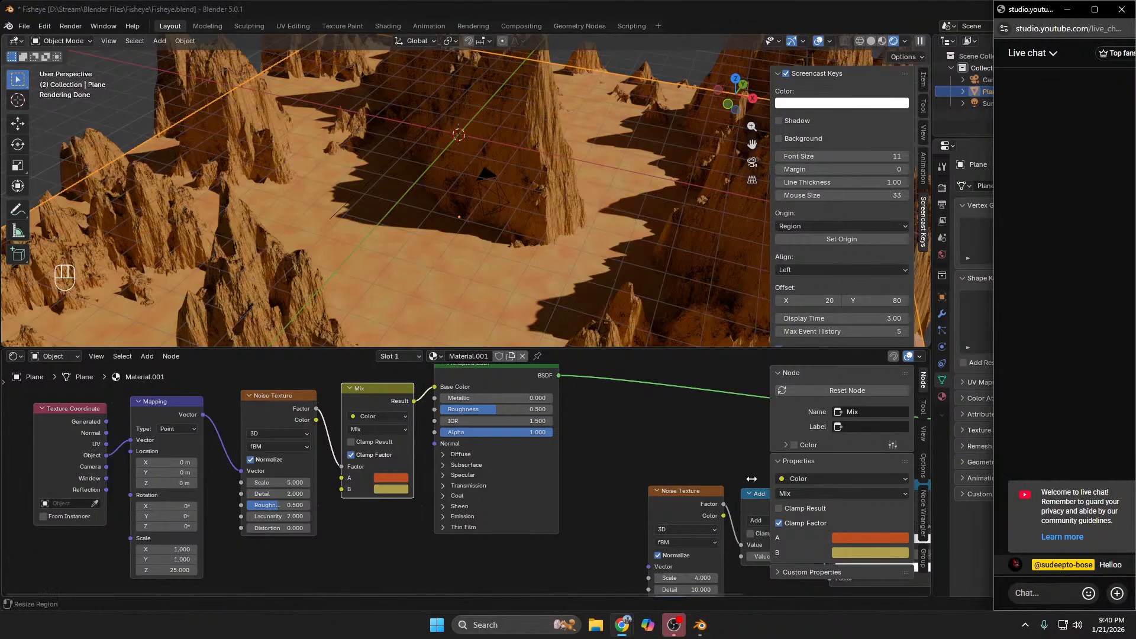
{"action": "left_click", "coordinate": [708, 631]}
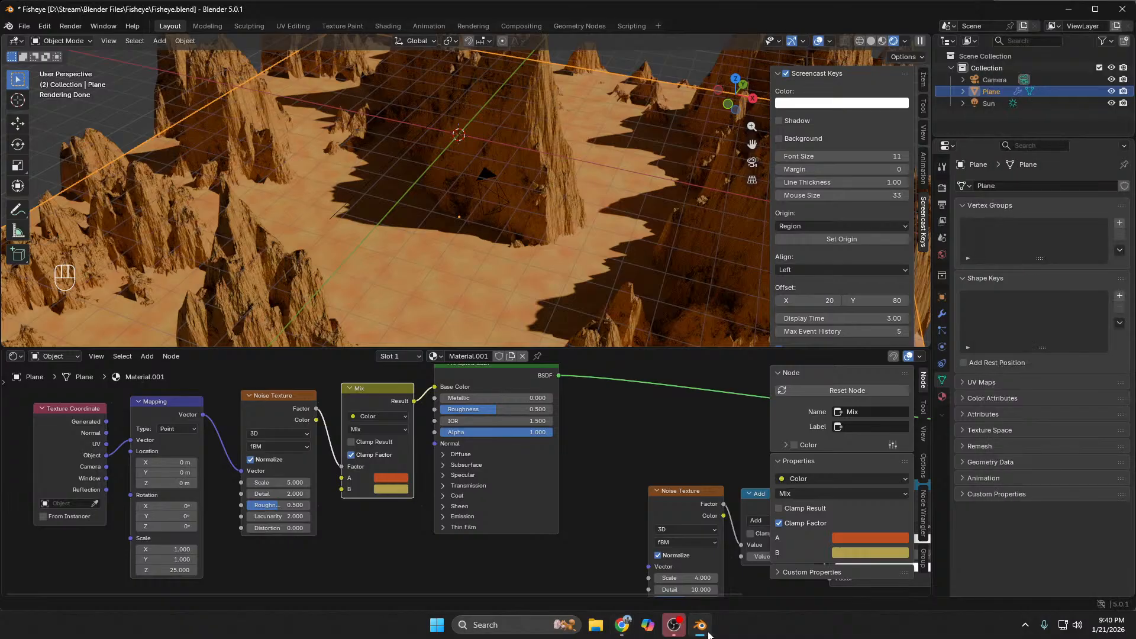
{"action": "scroll", "coordinate": [552, 491], "scroll_direction": "down", "scroll_amount": 5}
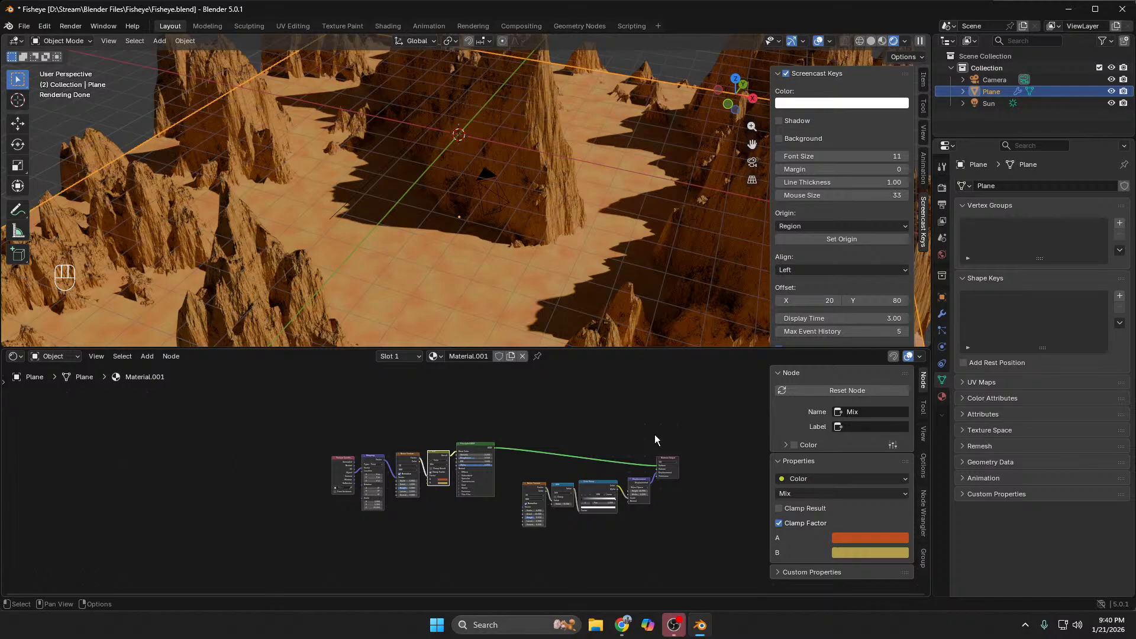
{"action": "left_click", "coordinate": [675, 625]}
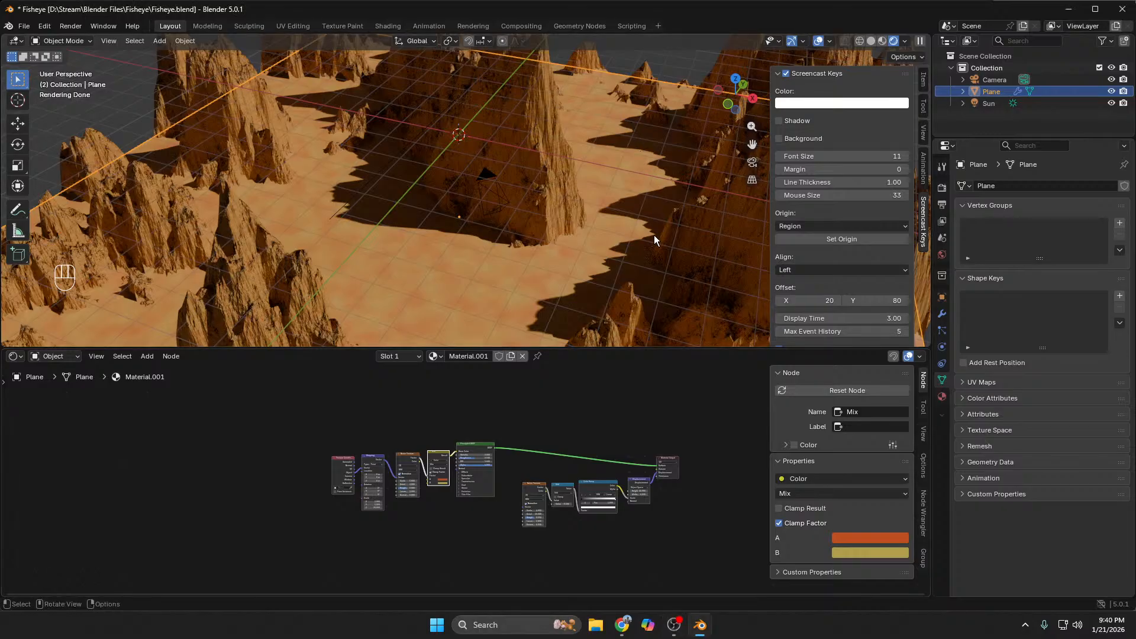
Step: Add a mesh plane at the scene's center and scale it up uniformly until it spans the rocky landscape
{"action": "mouse_move", "coordinate": [634, 246]}
{"action": "middle_mouse_down"}
{"action": "mouse_move", "coordinate": [580, 247]}
{"action": "mouse_move", "coordinate": [637, 242]}
{"action": "mouse_move", "coordinate": [628, 240]}
{"action": "middle_mouse_up"}
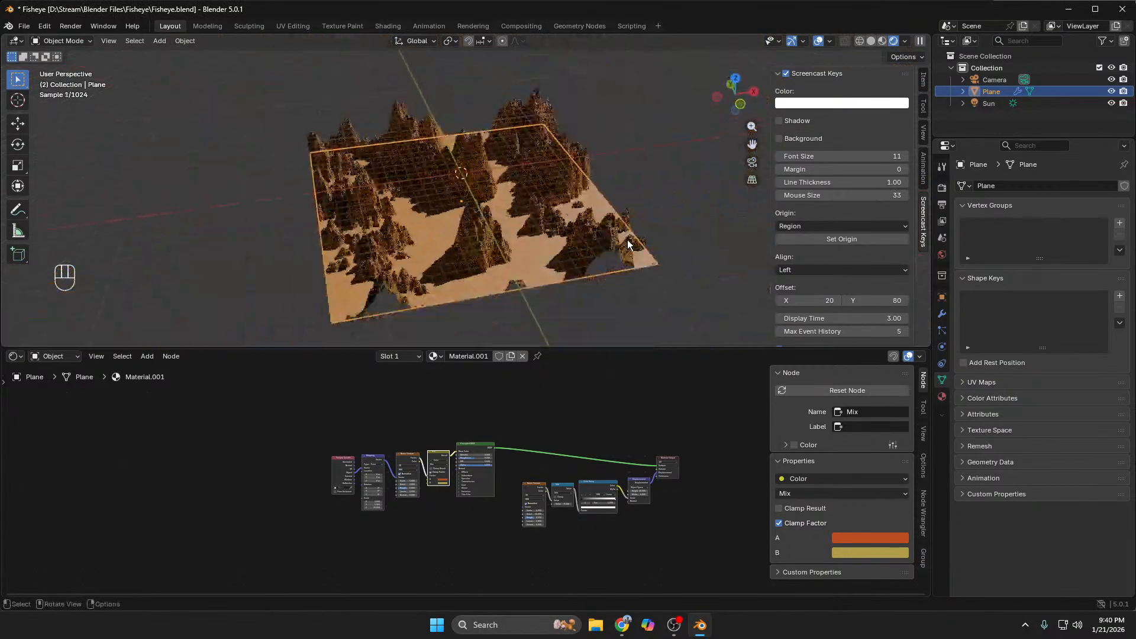
{"action": "scroll", "coordinate": [627, 238], "scroll_direction": "down", "scroll_amount": 3}
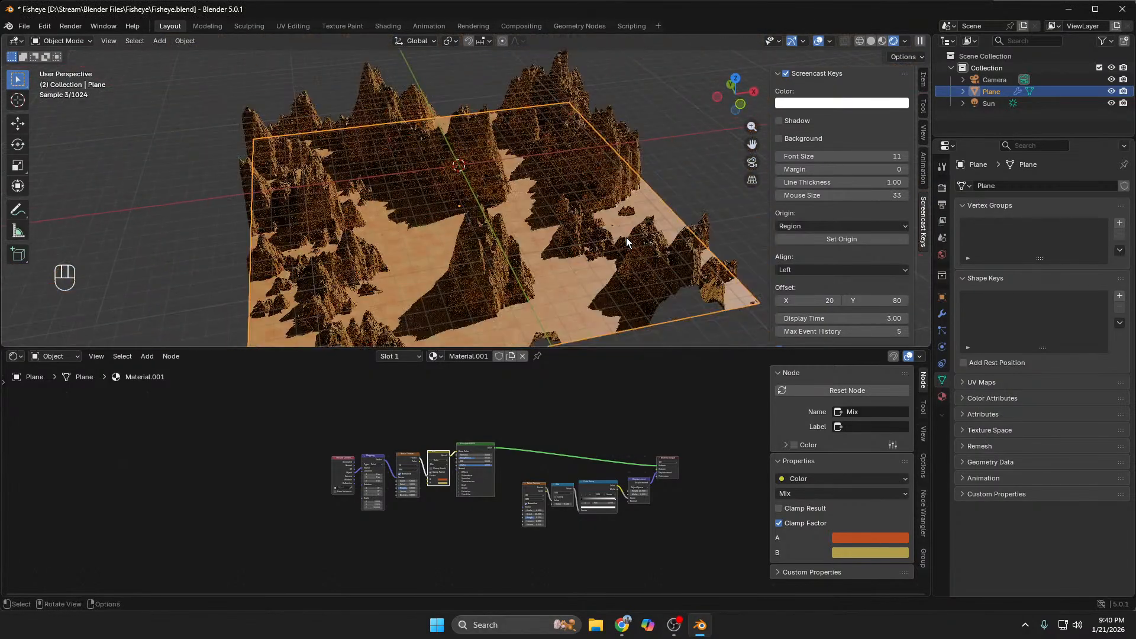
{"action": "key", "text": "shift+a"}
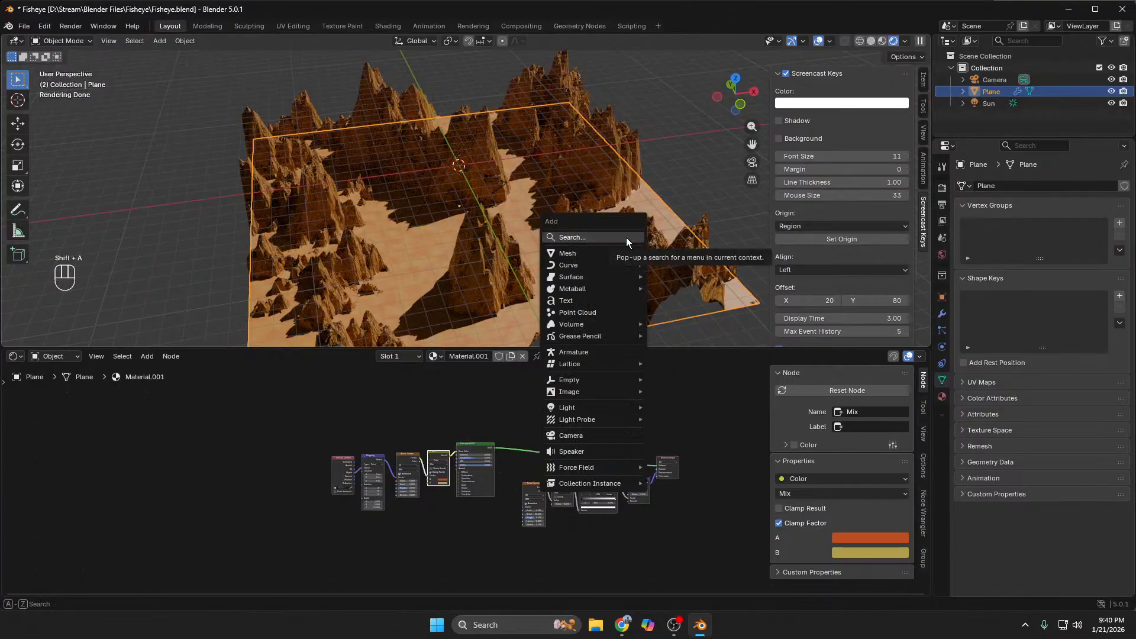
{"action": "type", "text": "plane"}
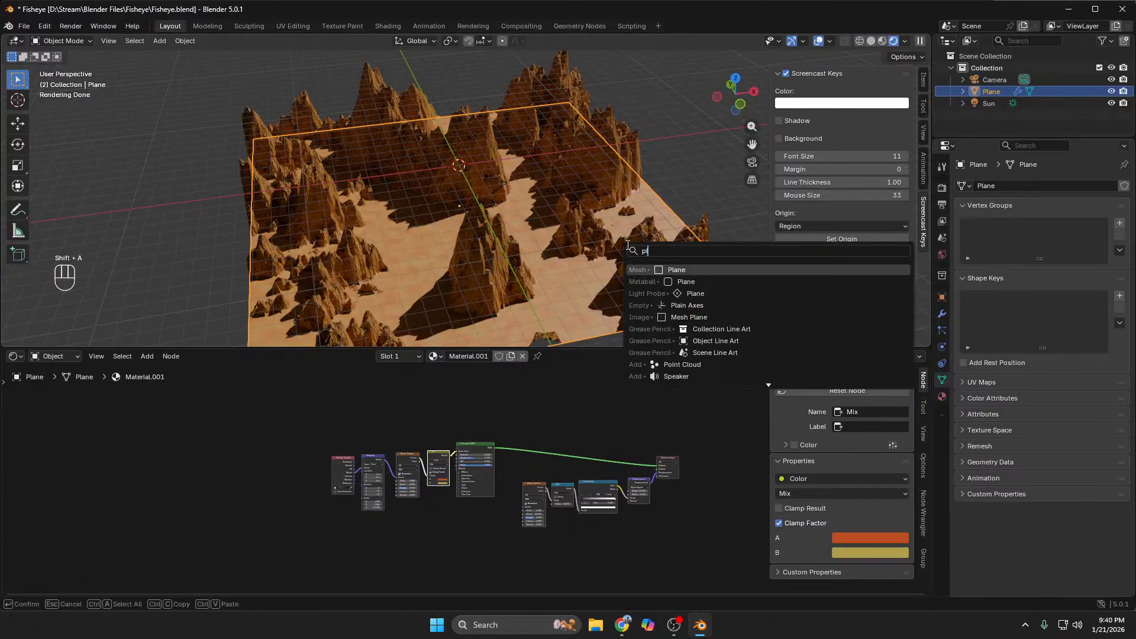
{"action": "key", "text": "Return"}
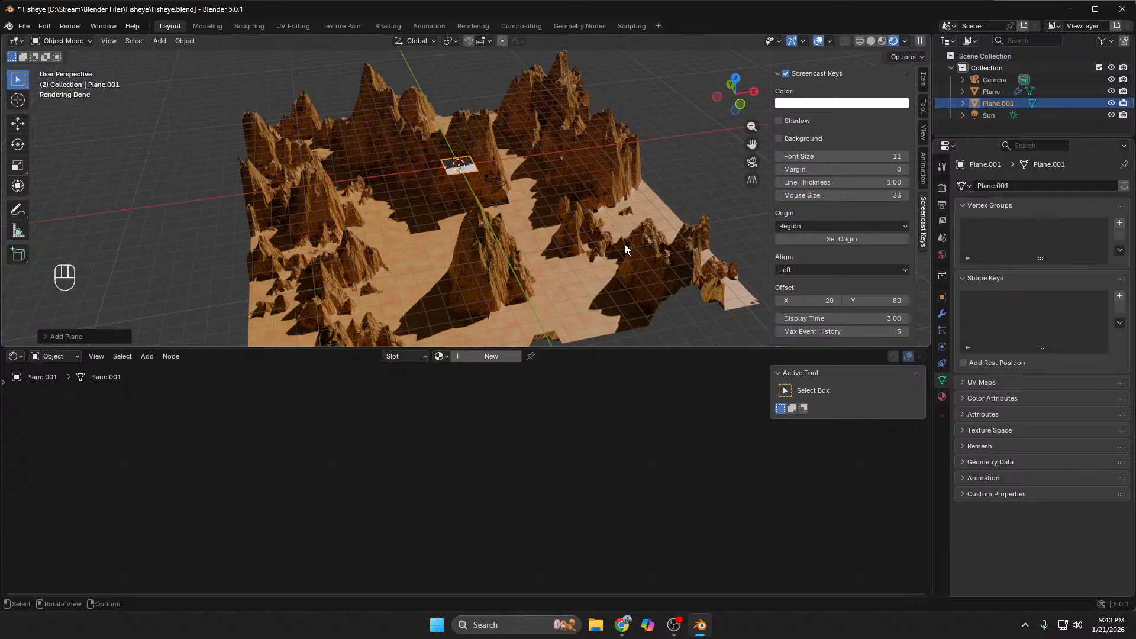
{"action": "key", "text": "s"}
{"action": "key", "text": "z"}
{"action": "key", "text": "z"}
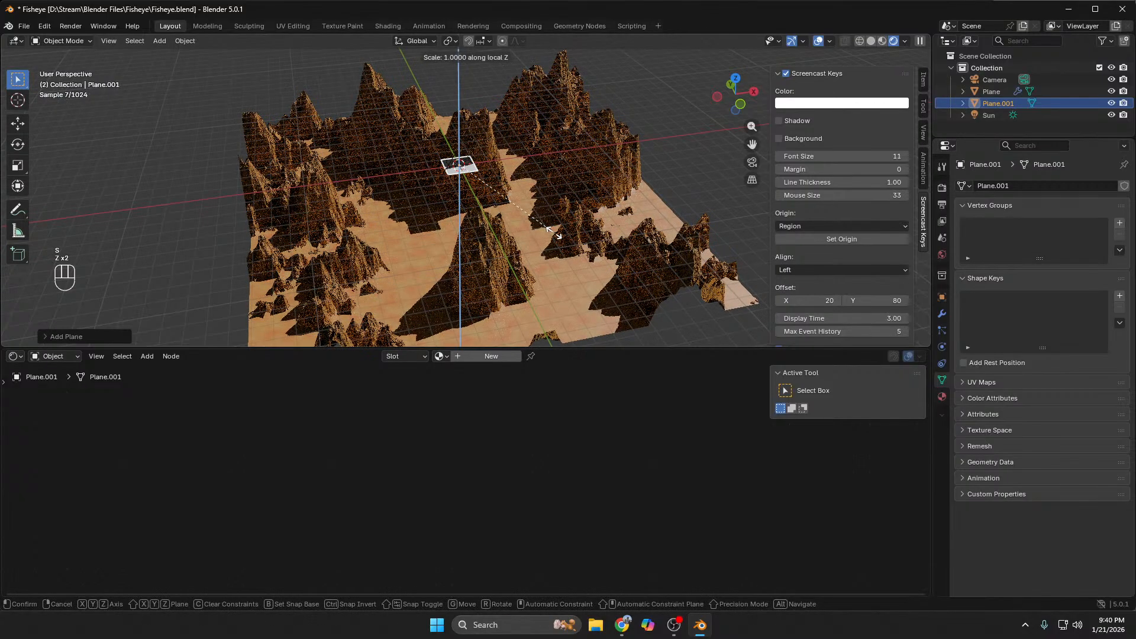
{"action": "key", "text": "z"}
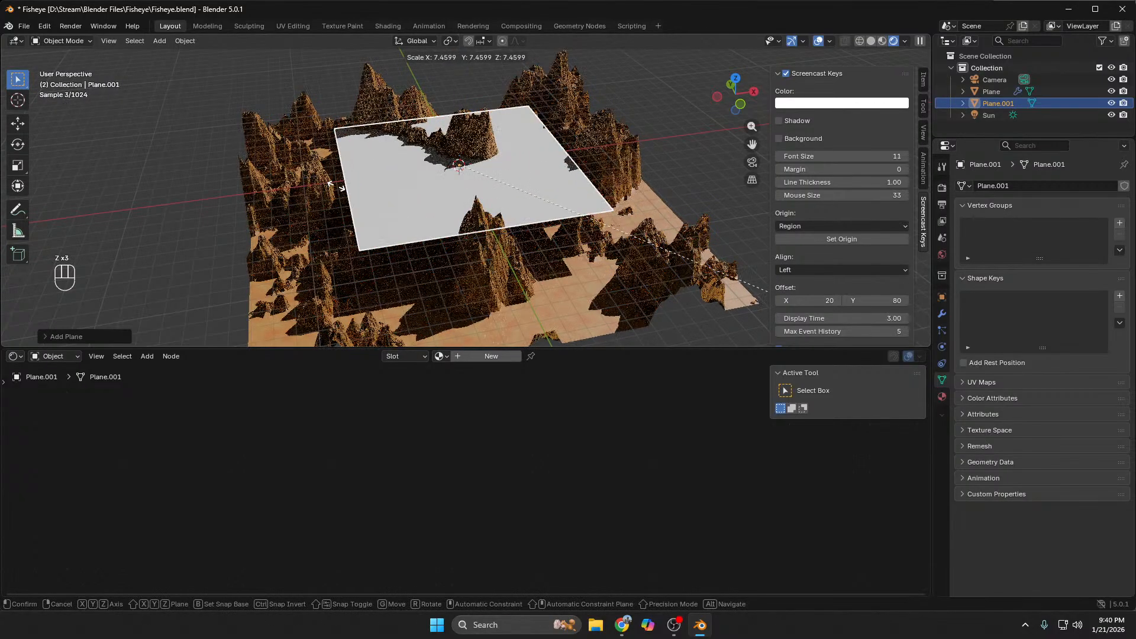
{"action": "left_click", "coordinate": [926, 317]}
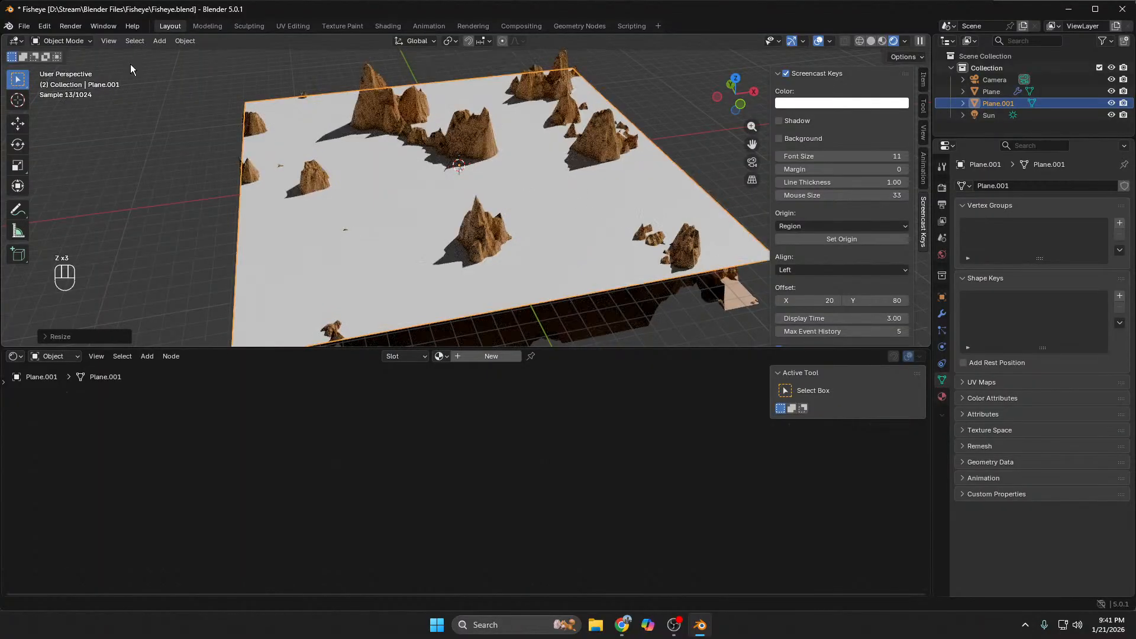
Step: Lower the new plane along the Z axis by about 3 m so the rocky peaks rise through it
{"action": "key", "text": "g"}
{"action": "key", "text": "z"}
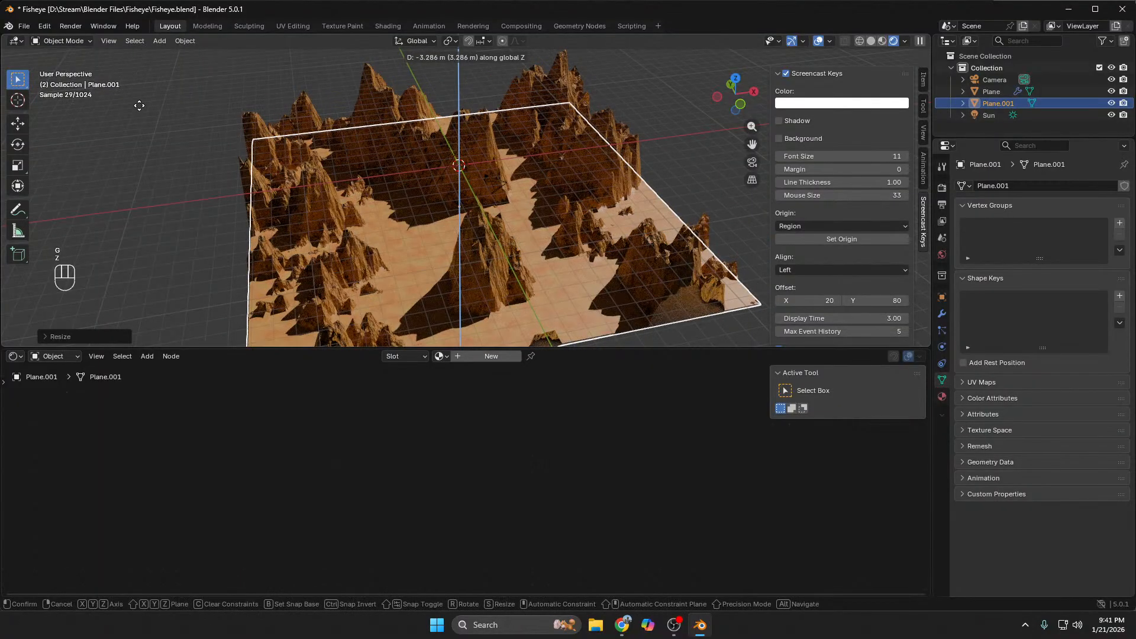
{"action": "left_click", "coordinate": [143, 101]}
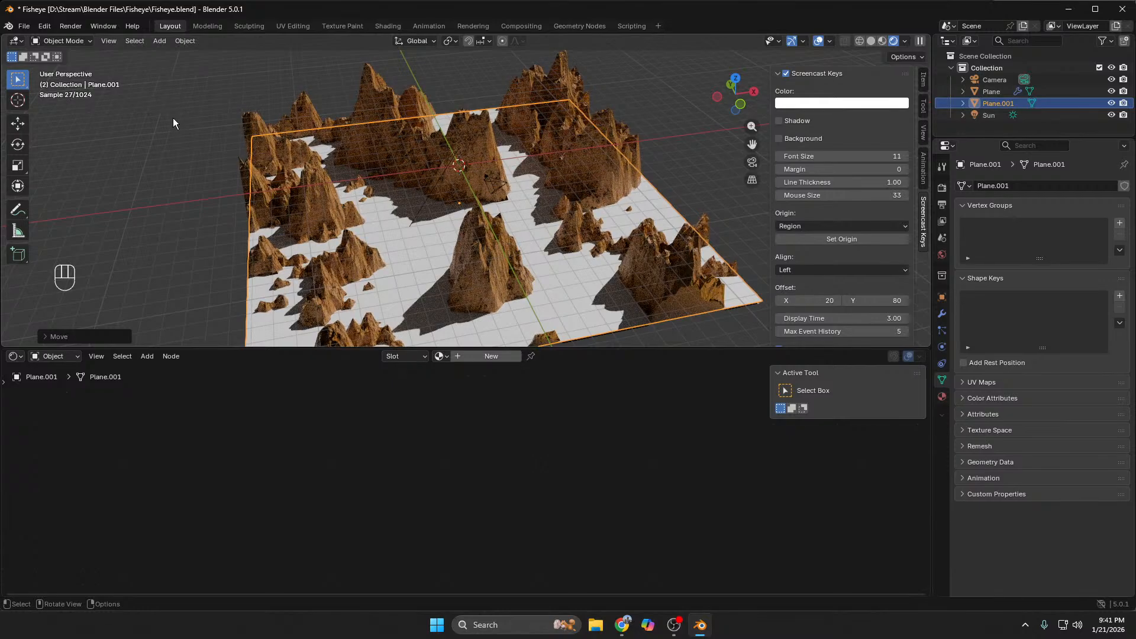
Step: Create a new material for the added plane and place a Bump node beside its Principled BSDF
{"action": "left_click", "coordinate": [501, 356]}
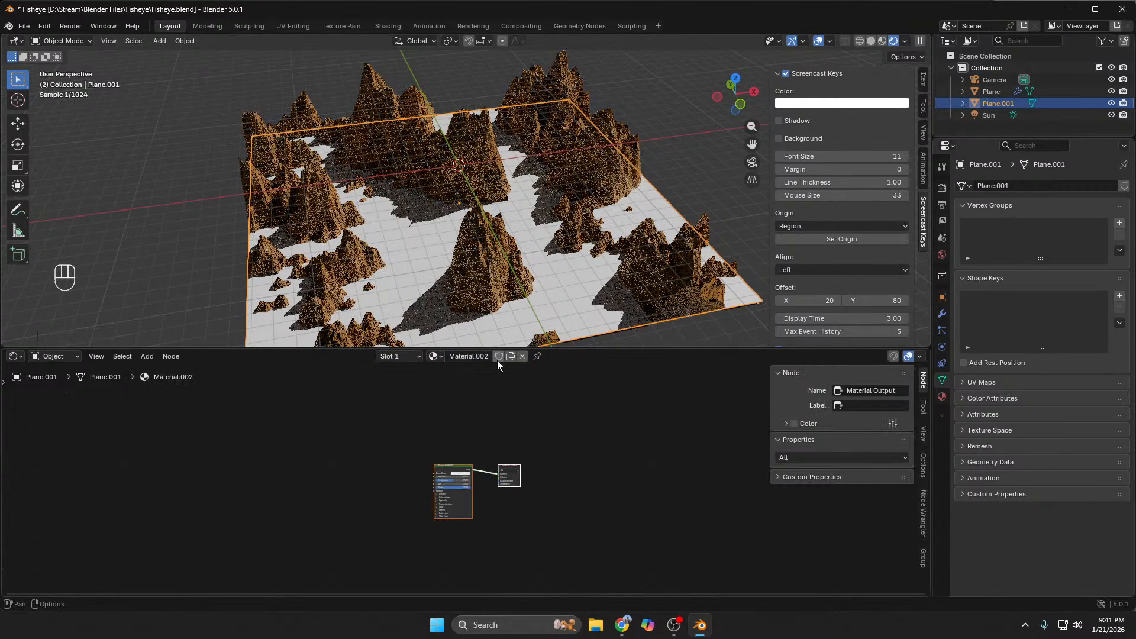
{"action": "scroll", "coordinate": [368, 502], "scroll_direction": "up", "scroll_amount": 5}
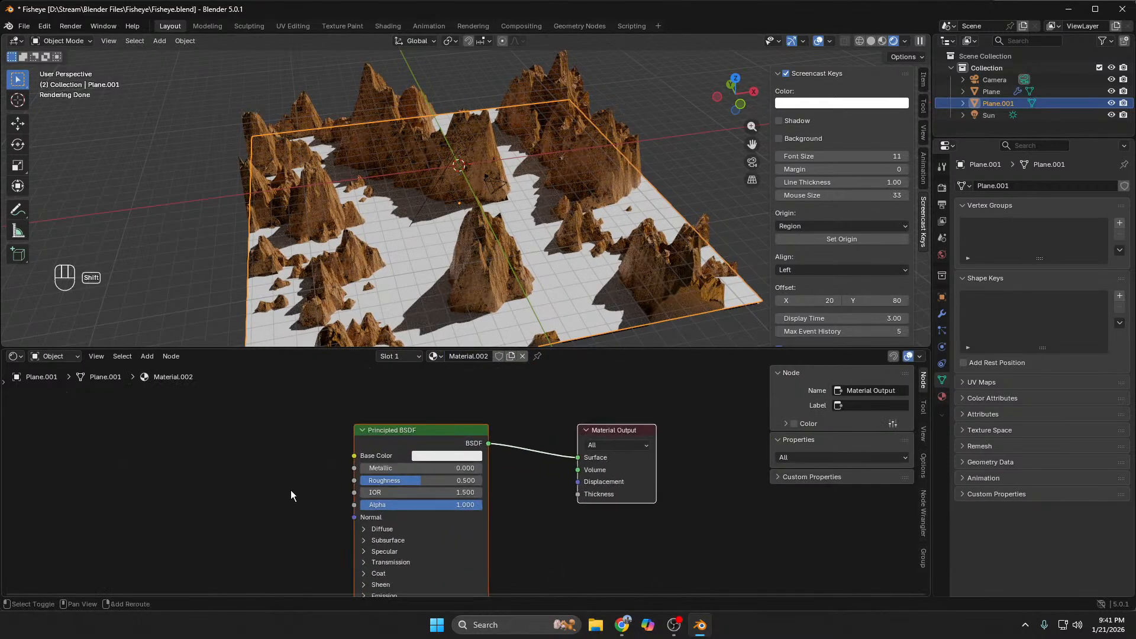
{"action": "key", "text": "shift+a"}
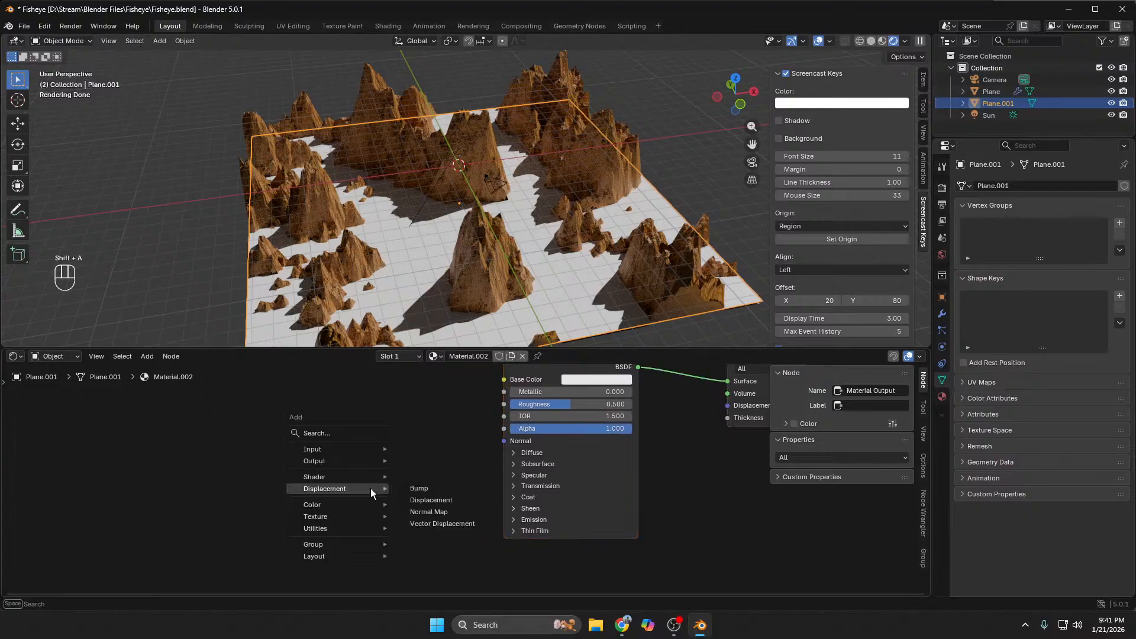
{"action": "type", "text": "bu"}
{"action": "key", "text": "Return"}
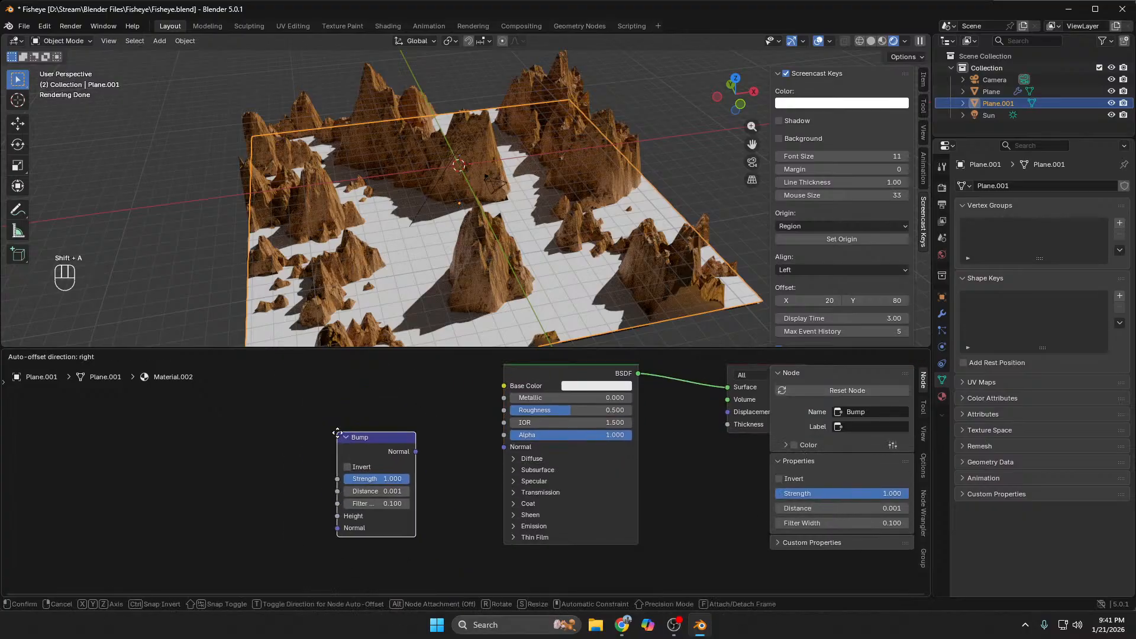
{"action": "left_click", "coordinate": [343, 470]}
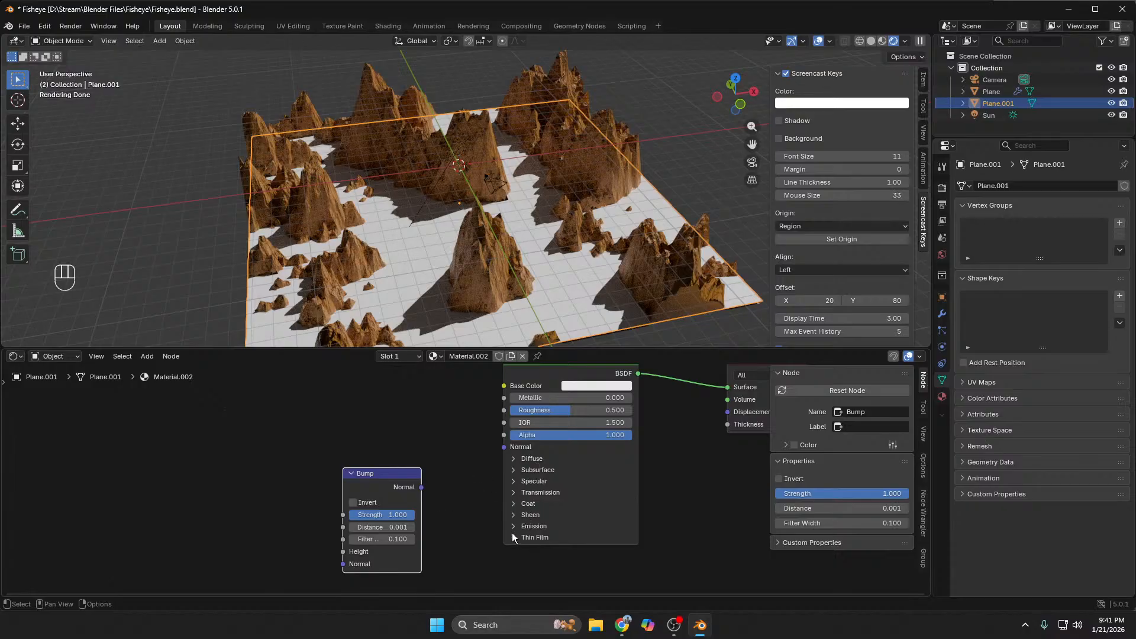
Step: Set the Principled BSDF's transmission weight to 1.000 and connect the Bump node's Normal output to its Normal input
{"action": "left_click", "coordinate": [514, 493]}
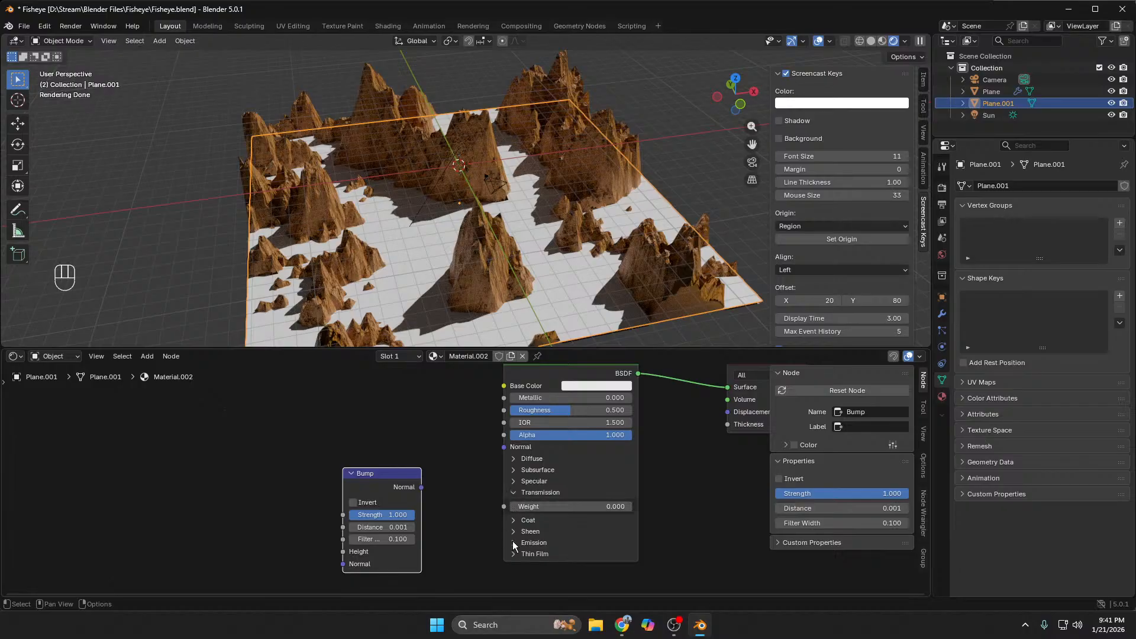
{"action": "left_click_drag", "start_coordinate": [544, 507], "coordinate": [632, 507]}
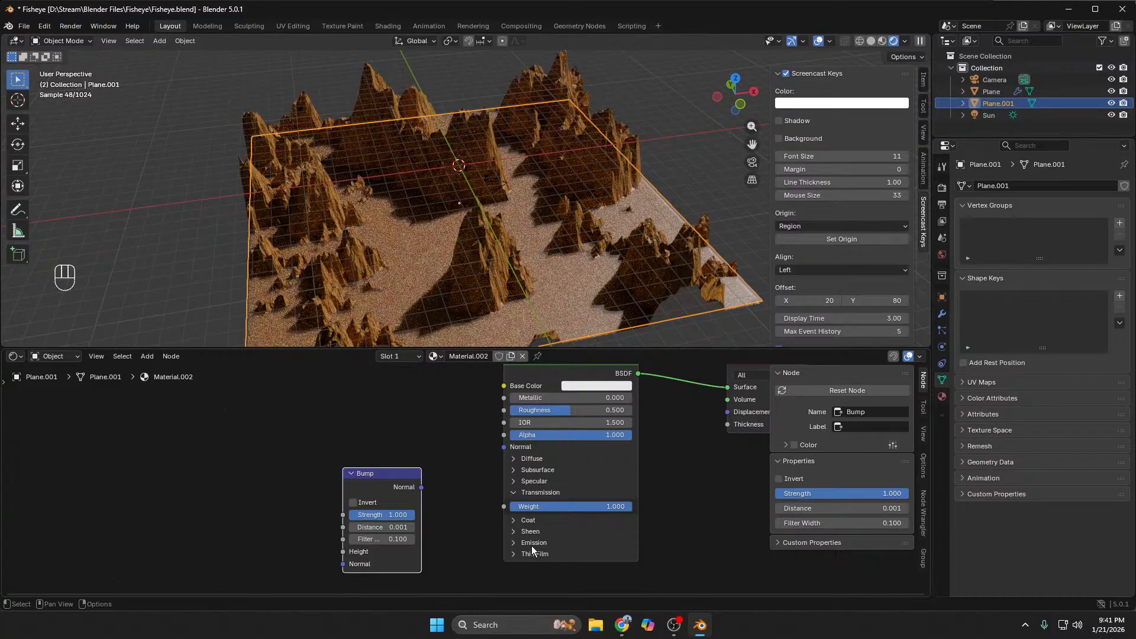
{"action": "left_click", "coordinate": [514, 470]}
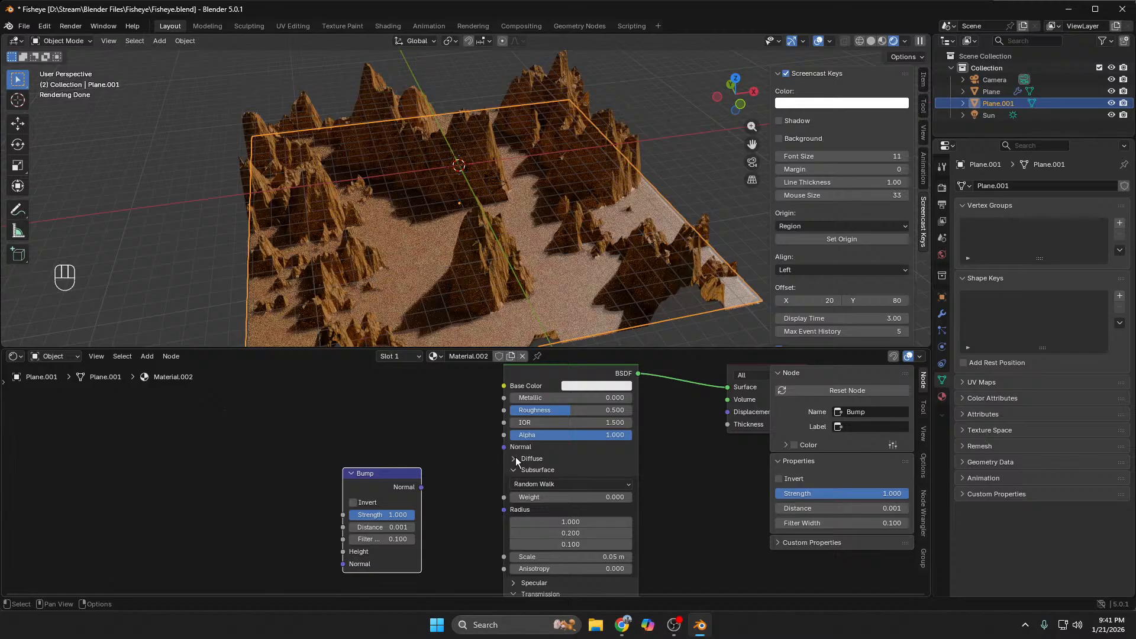
{"action": "left_click", "coordinate": [514, 459]}
{"action": "left_click_drag", "start_coordinate": [421, 487], "coordinate": [505, 448]}
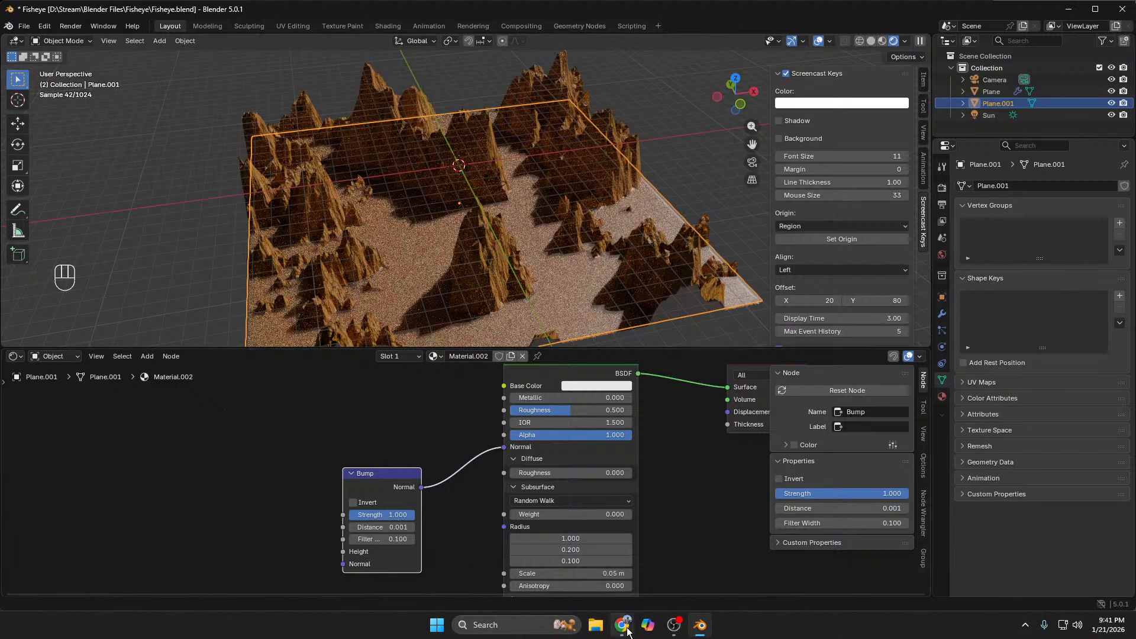
Step: Switch to Chrome, rewind the landscape tutorial to the water material's node setup, pause it at 6:09 and return to Blender
{"action": "mouse_move", "coordinate": [622, 625]}
{"action": "left_click", "coordinate": [568, 559]}
{"action": "left_click_drag", "start_coordinate": [650, 521], "coordinate": [525, 523]}
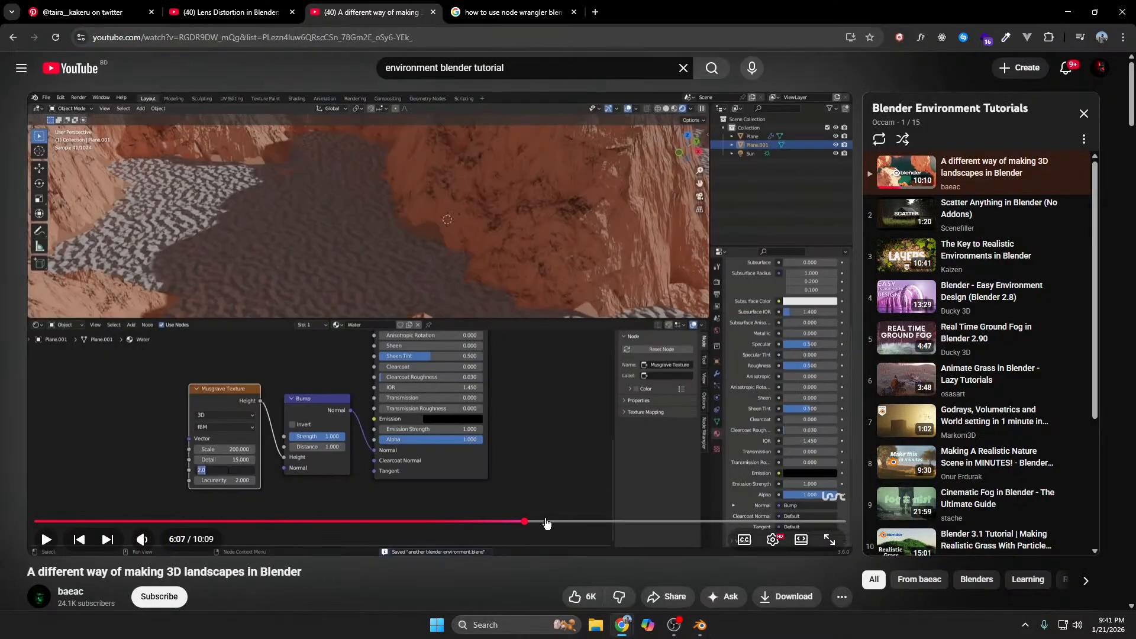
{"action": "left_click", "coordinate": [434, 436]}
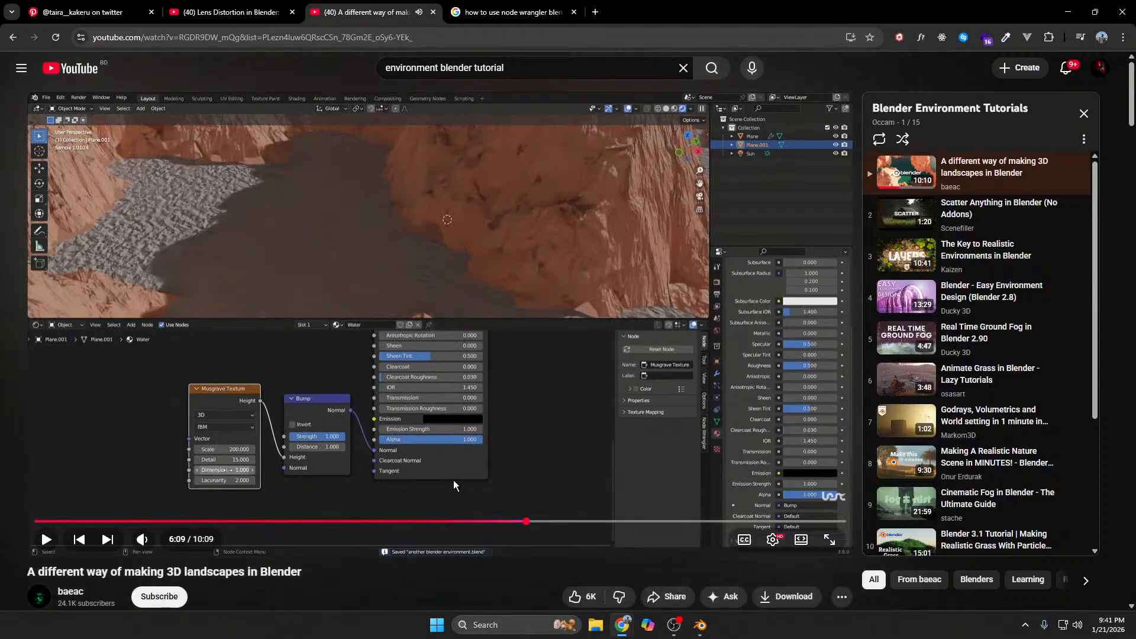
{"action": "left_click", "coordinate": [698, 627]}
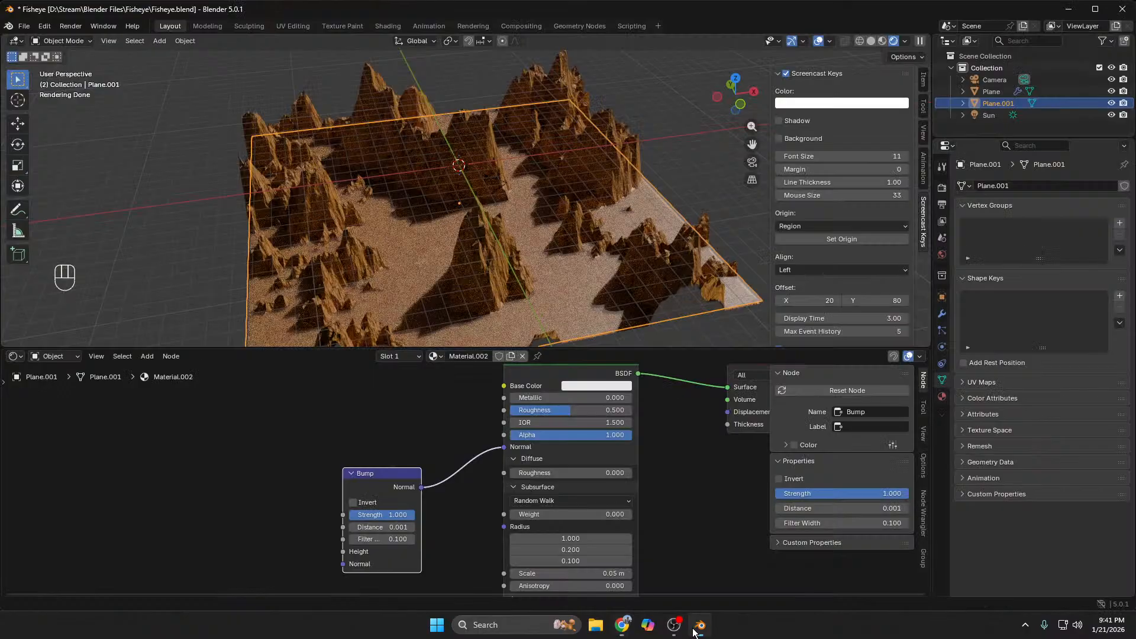
Step: Add a Noise Texture node to the plane's material and connect its Factor output to the Bump node's Height input
{"action": "left_click", "coordinate": [269, 502]}
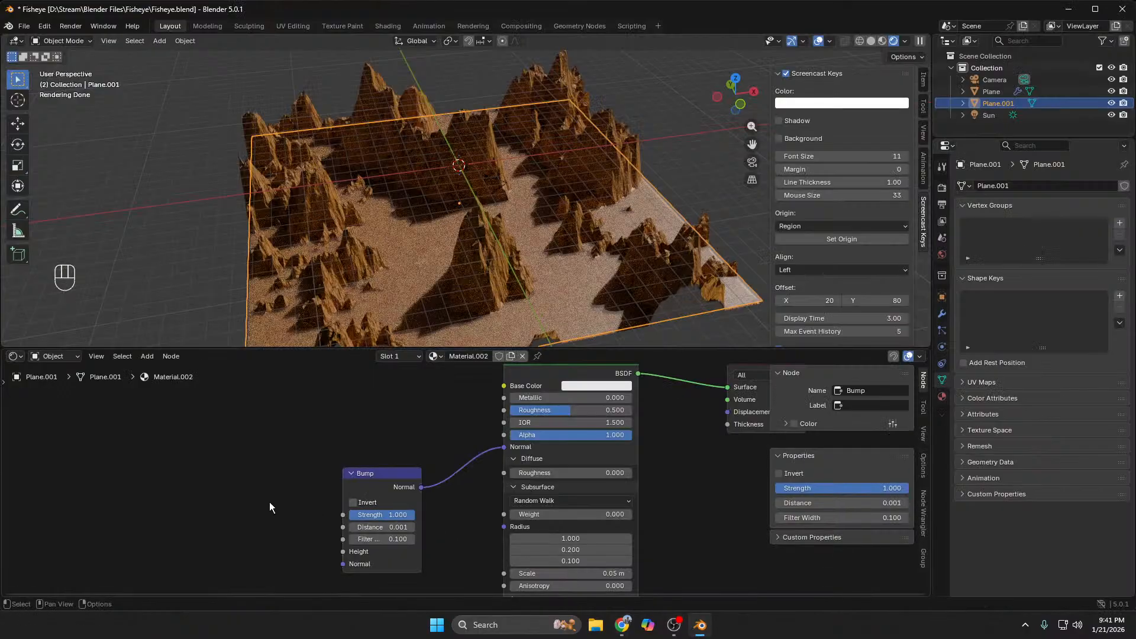
{"action": "scroll", "coordinate": [415, 282], "scroll_direction": "up", "scroll_amount": 5}
{"action": "scroll", "coordinate": [417, 289], "scroll_direction": "down", "scroll_amount": 3}
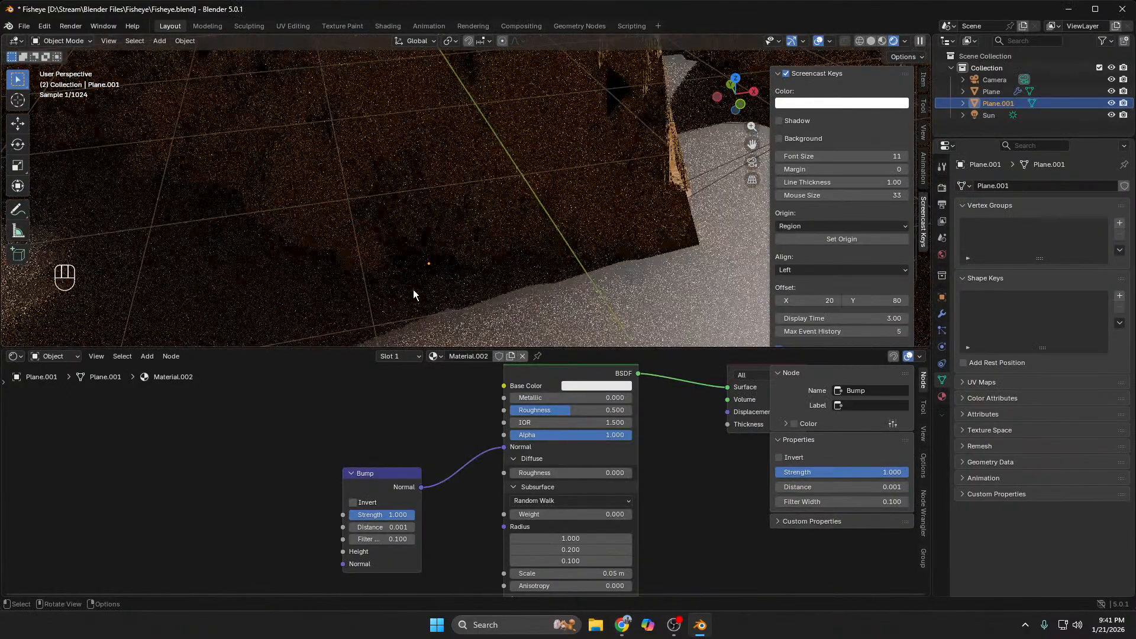
{"action": "middle_click_drag", "start_coordinate": [413, 289], "coordinate": [391, 243], "text": "shift"}
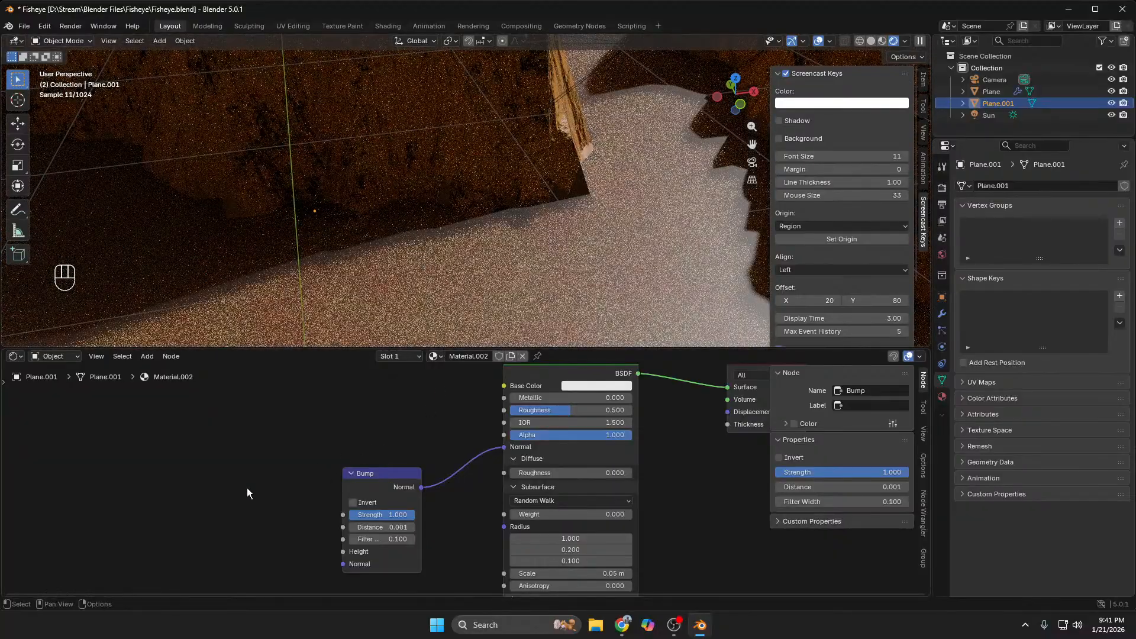
{"action": "key", "text": "shift+a"}
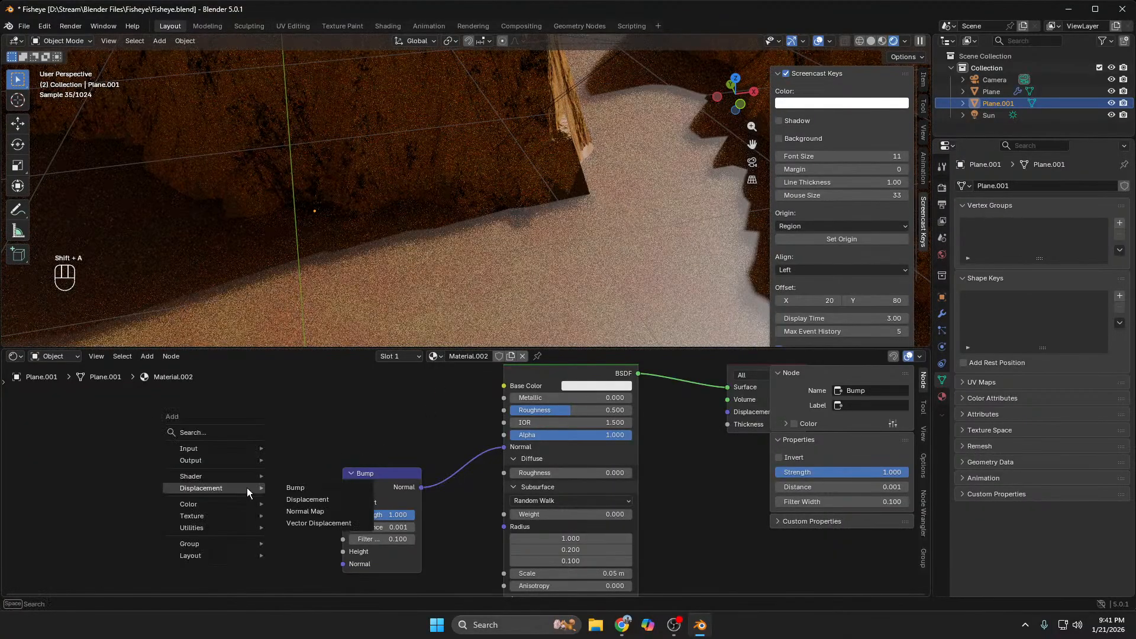
{"action": "type", "text": "noi"}
{"action": "key", "text": "Return"}
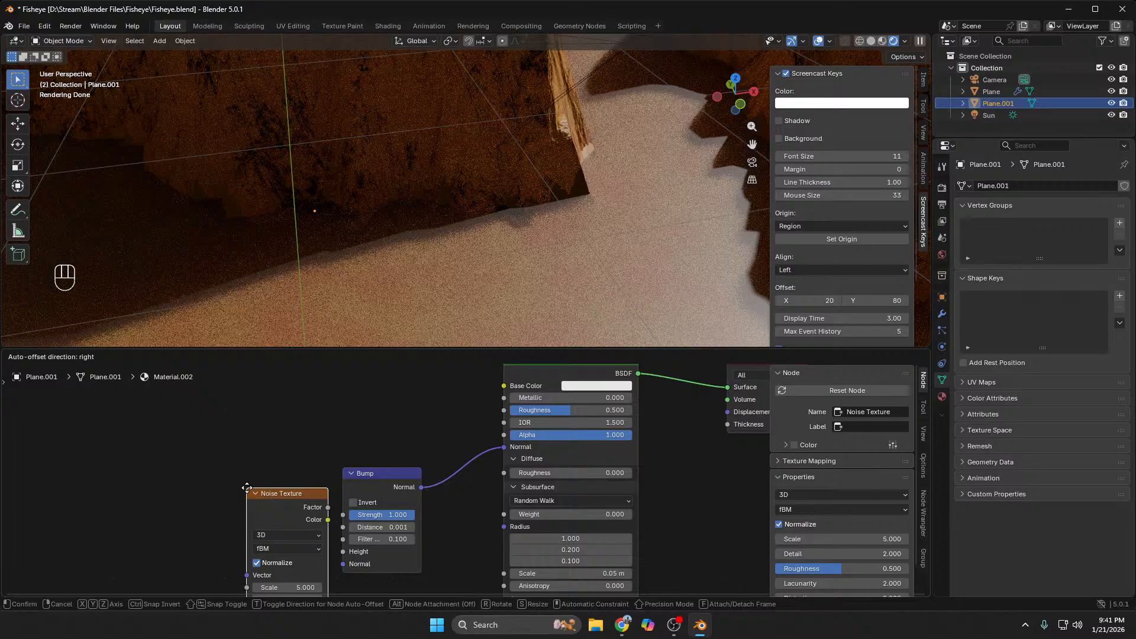
{"action": "left_click", "coordinate": [187, 463]}
{"action": "left_click_drag", "start_coordinate": [271, 478], "coordinate": [343, 552]}
Step: Check the paused tutorial in Chrome, move the Noise Texture node up, and set its scale to 8.5 and roughness to 0.588
{"action": "key", "text": "alt+Tab"}
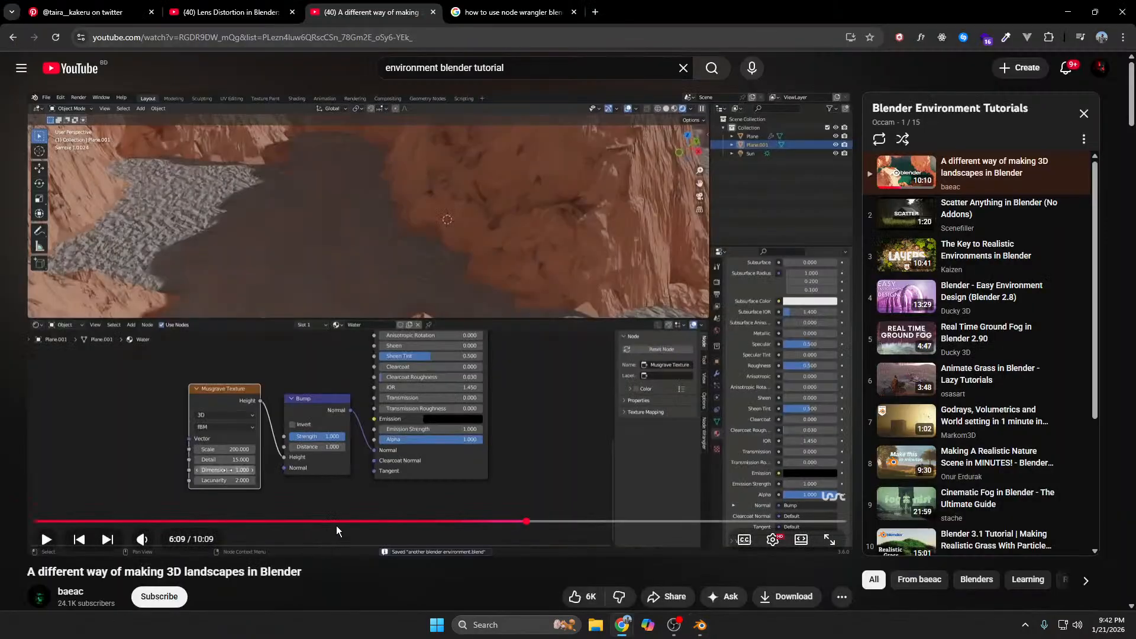
{"action": "key", "text": "alt+Tab"}
{"action": "scroll", "coordinate": [399, 325], "scroll_direction": "down", "scroll_amount": 6}
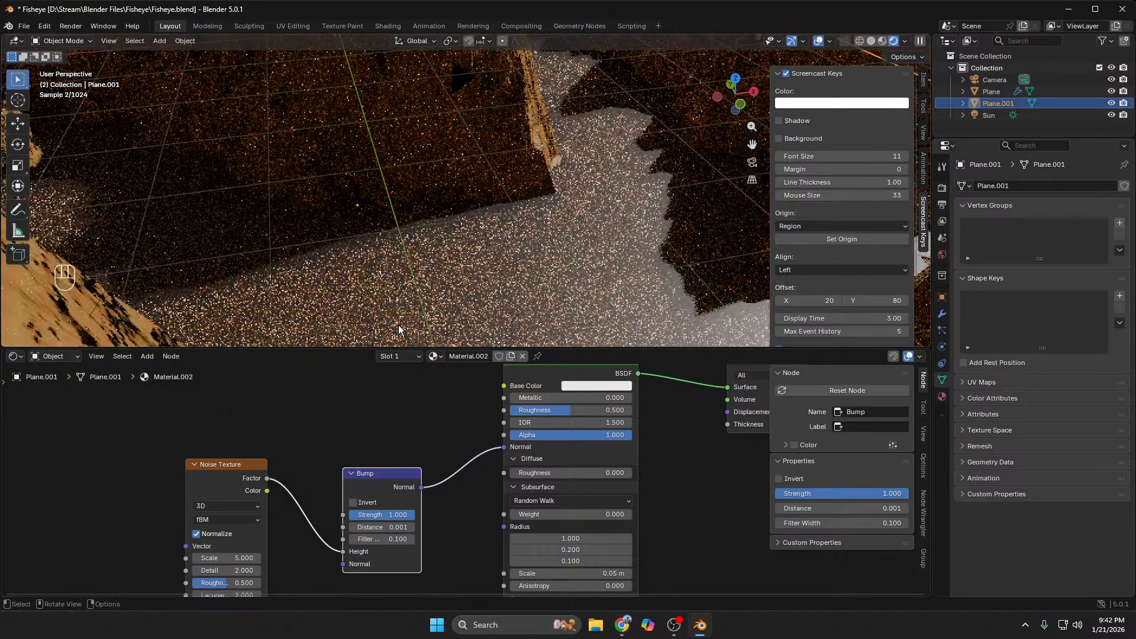
{"action": "left_click_drag", "start_coordinate": [242, 477], "coordinate": [255, 449]}
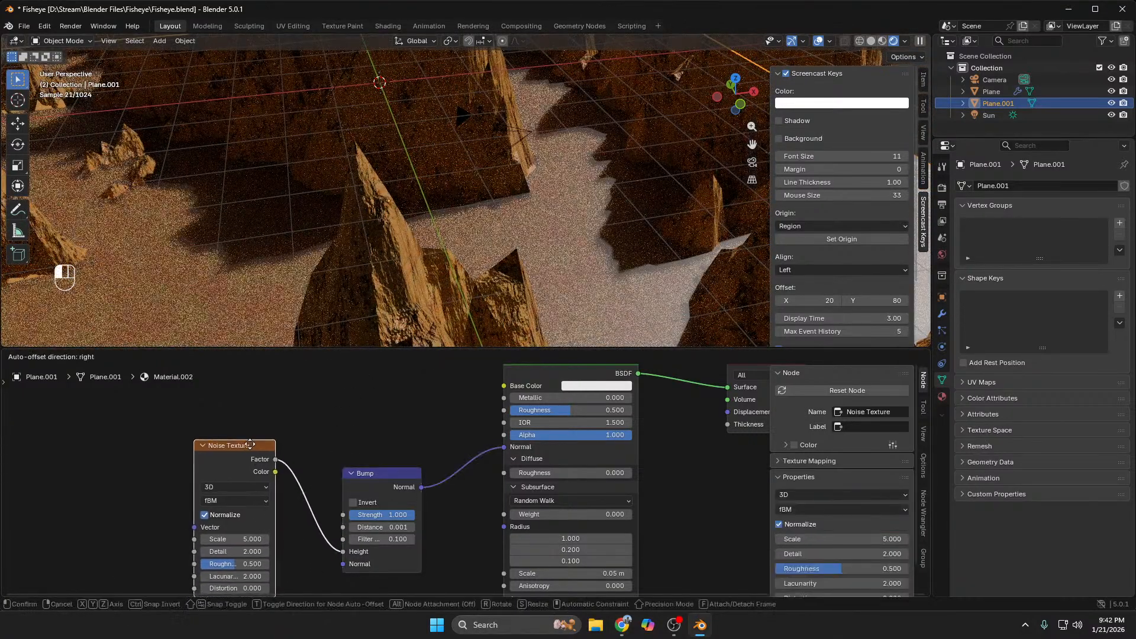
{"action": "left_click_drag", "start_coordinate": [244, 554], "coordinate": [255, 531]}
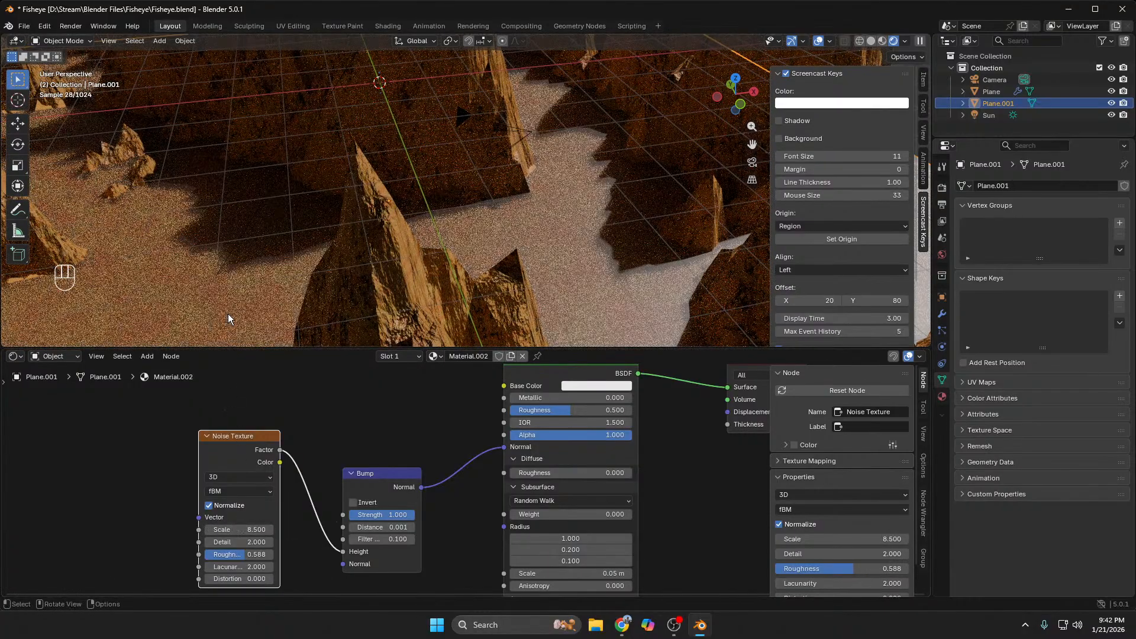
Step: Add a Subdivision Surface modifier to the new plane
{"action": "left_click", "coordinate": [943, 315]}
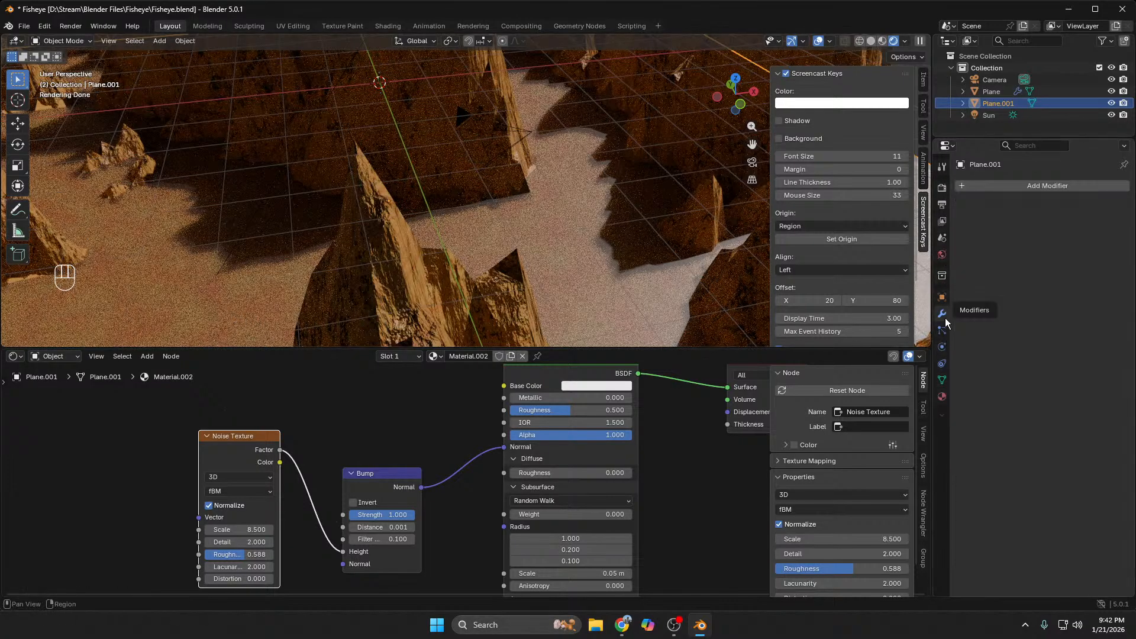
{"action": "left_click", "coordinate": [1036, 189]}
{"action": "type", "text": "su"}
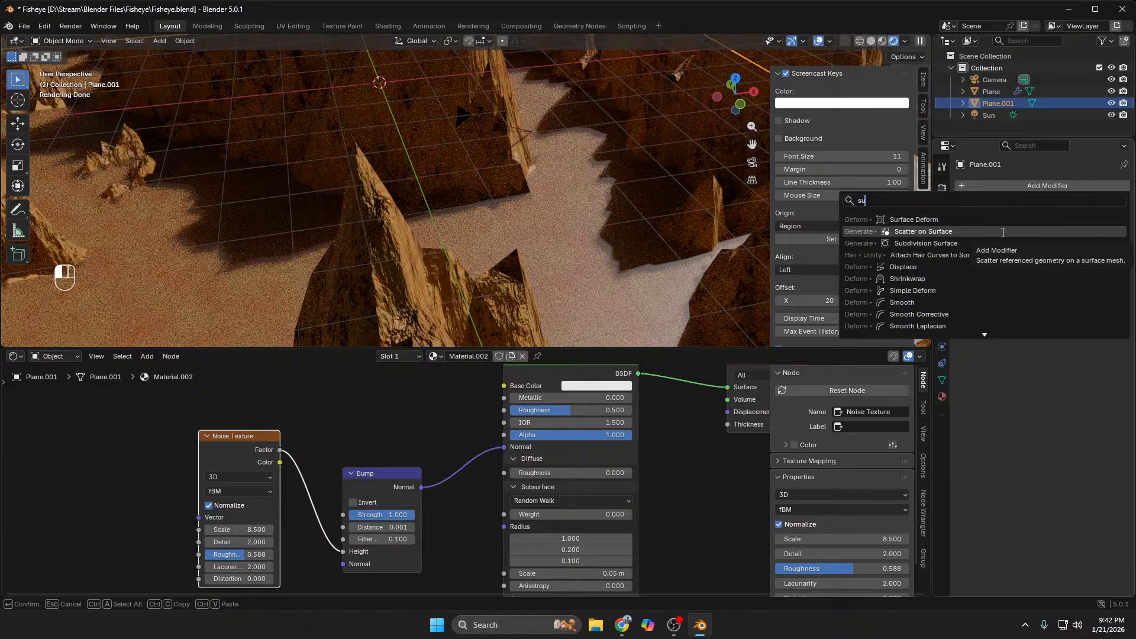
{"action": "type", "text": "b"}
{"action": "left_click", "coordinate": [1005, 220]}
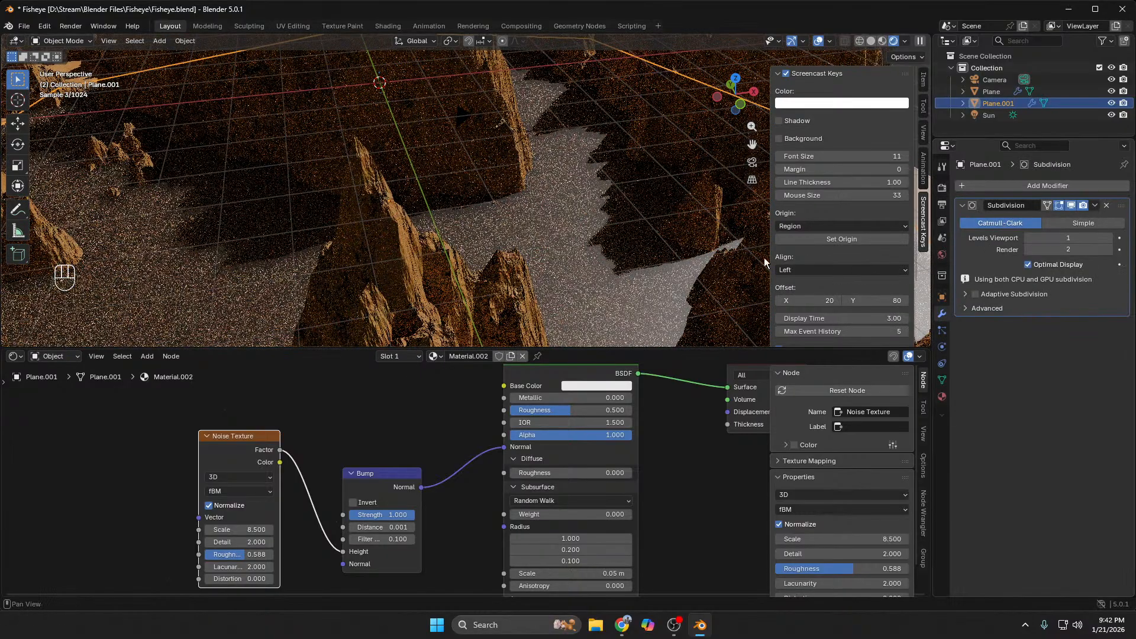
Step: Enable Adaptive Subdivision on the plane's Subdivision modifier and switch its type to Simple
{"action": "scroll", "coordinate": [590, 303], "scroll_direction": "up", "scroll_amount": 5}
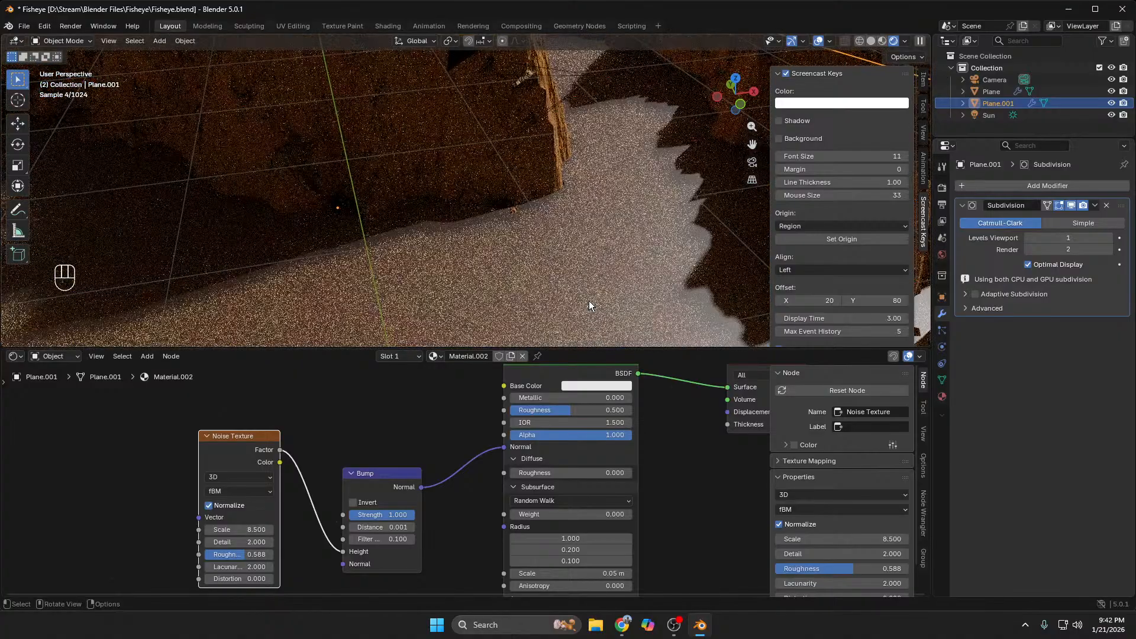
{"action": "left_click", "coordinate": [976, 294]}
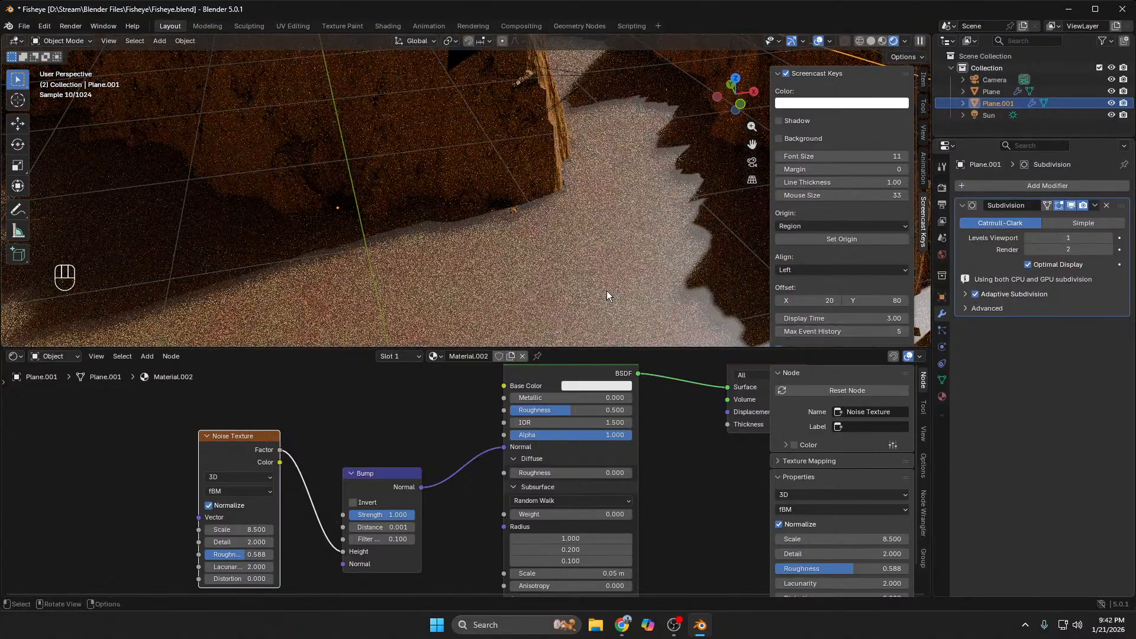
{"action": "scroll", "coordinate": [606, 290], "scroll_direction": "down", "scroll_amount": 2}
{"action": "scroll", "coordinate": [607, 290], "scroll_direction": "down", "scroll_amount": 1}
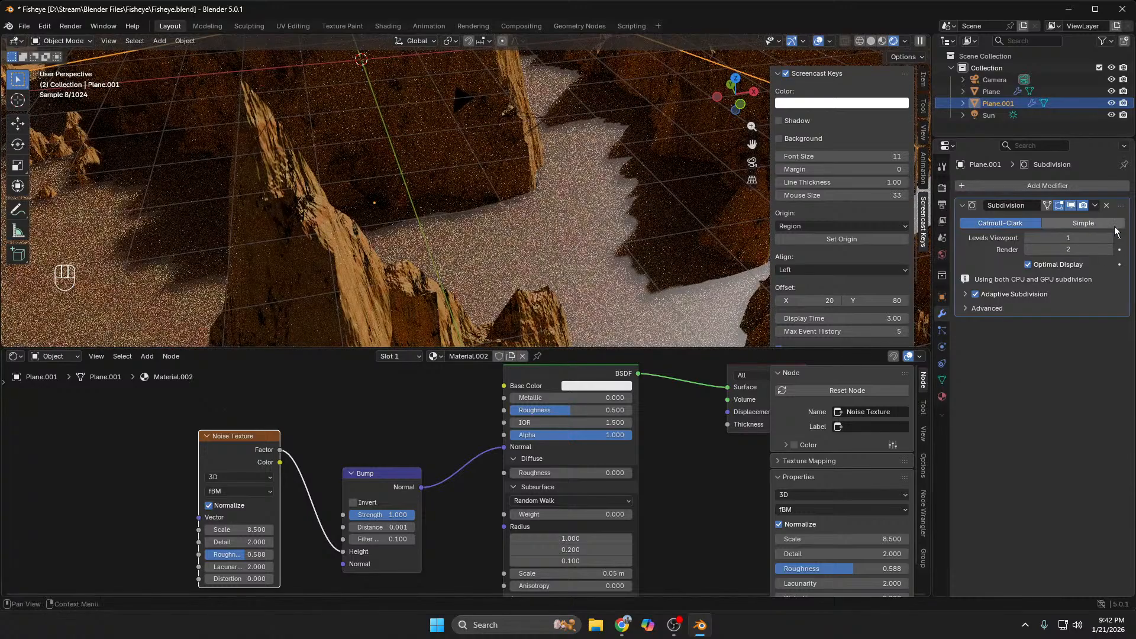
{"action": "left_click", "coordinate": [1084, 224]}
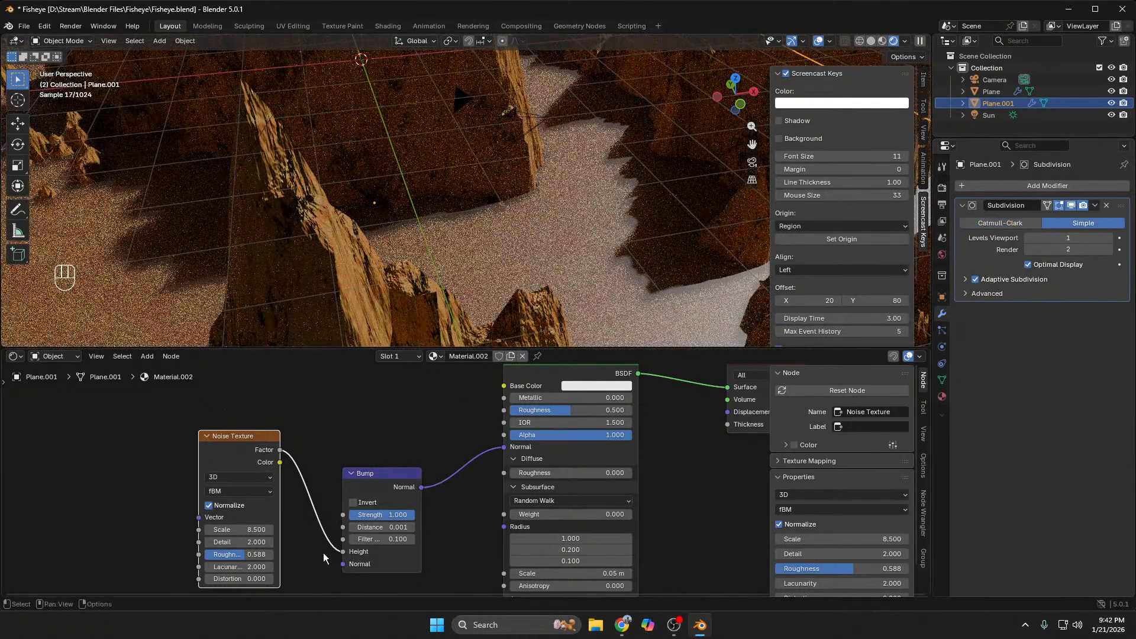
Step: Check the texture values in the paused Chrome tutorial and set the Noise Texture's scale to 200 in Blender
{"action": "mouse_move", "coordinate": [242, 530]}
{"action": "left_mouse_down"}
{"action": "mouse_move", "coordinate": [254, 531]}
{"action": "mouse_move", "coordinate": [231, 530]}
{"action": "left_mouse_up"}
{"action": "key", "text": "alt+Tab"}
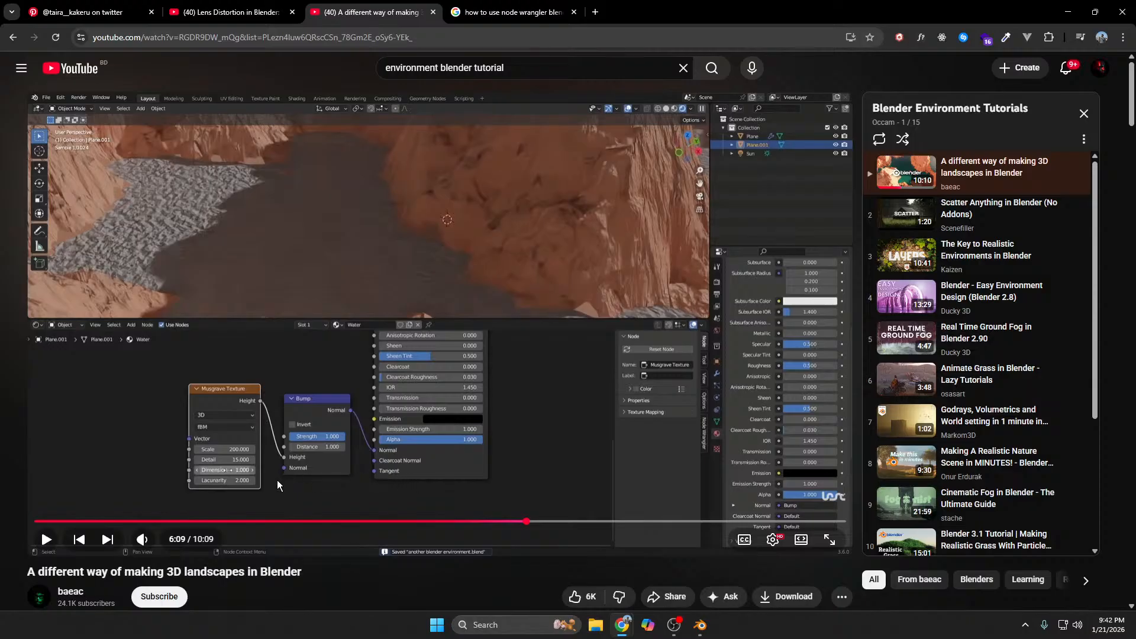
{"action": "key", "text": "alt+Tab"}
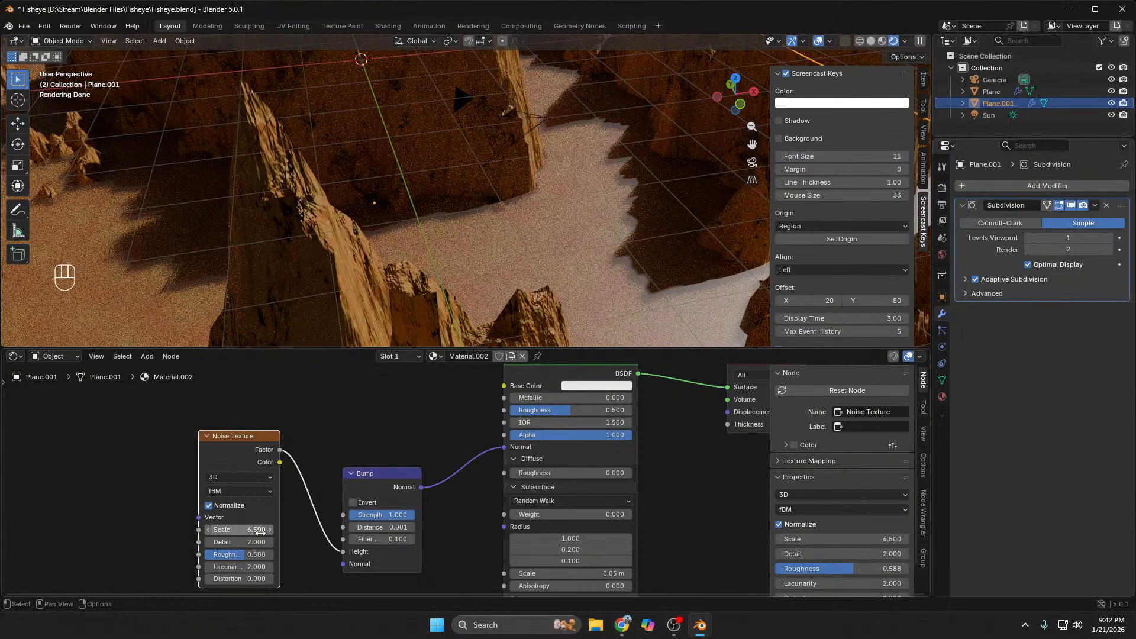
{"action": "left_click_drag", "start_coordinate": [238, 530], "coordinate": [272, 529]}
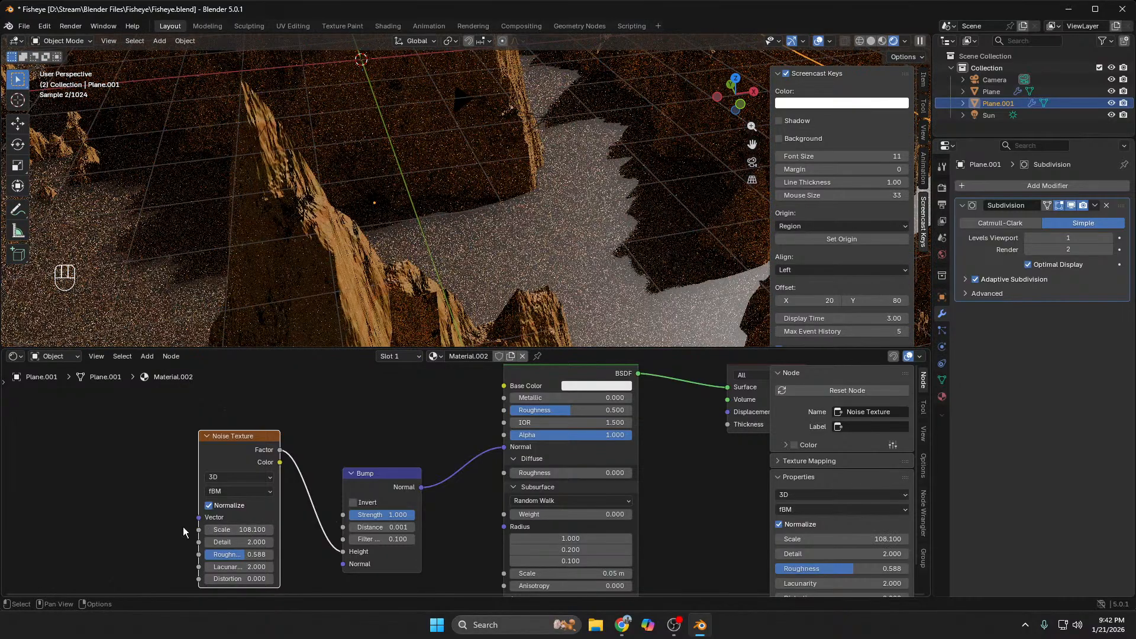
{"action": "left_click", "coordinate": [249, 529]}
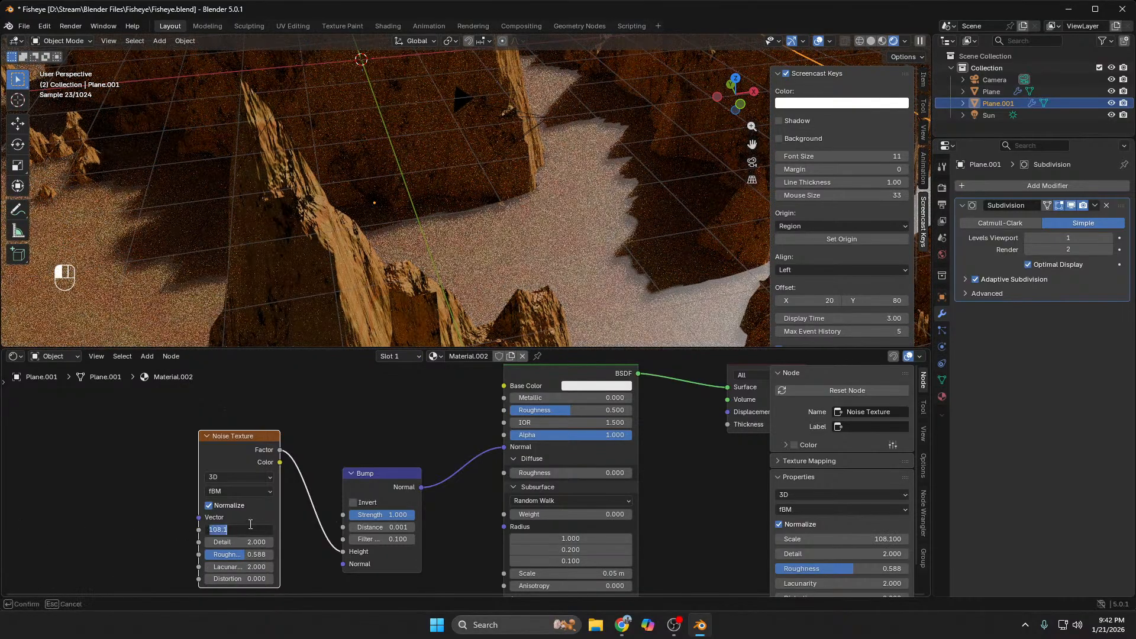
{"action": "key", "text": "Return"}
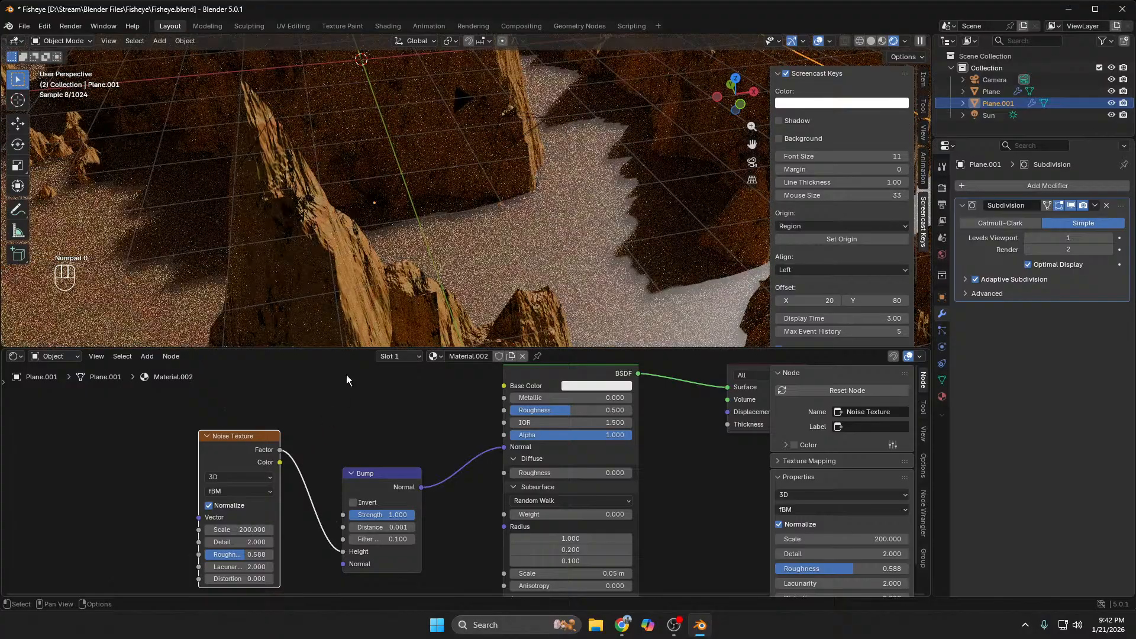
Step: Set the Principled BSDF's roughness to 0 and its metallic value to 0.177 for the water plane's material
{"action": "scroll", "coordinate": [443, 278], "scroll_direction": "down", "scroll_amount": 6}
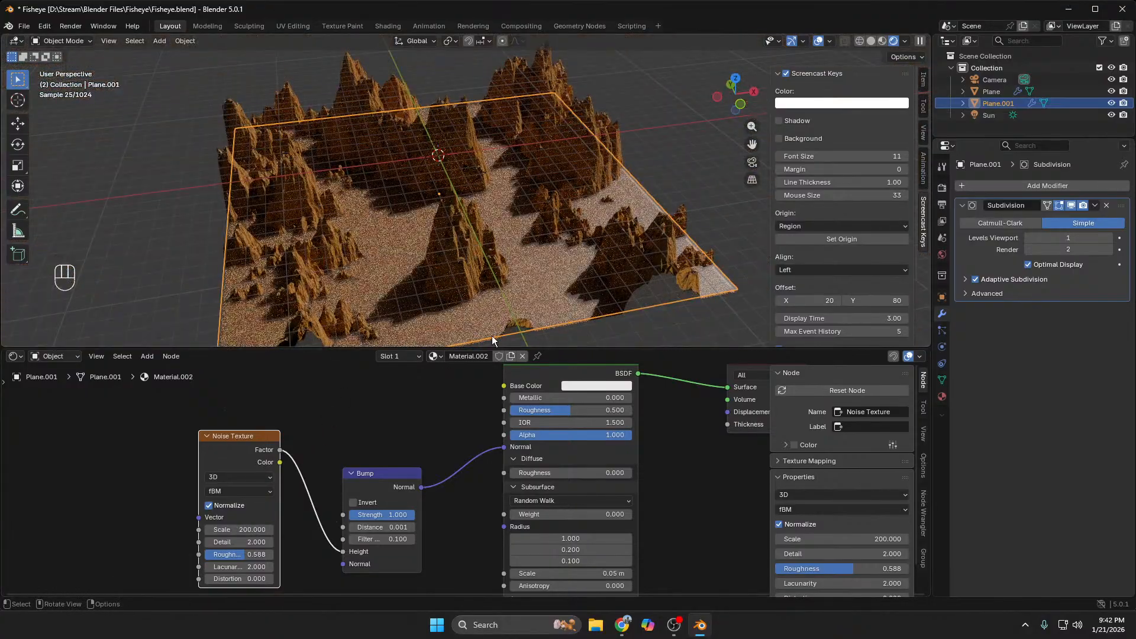
{"action": "middle_click_drag", "start_coordinate": [492, 336], "coordinate": [466, 244]}
{"action": "scroll", "coordinate": [411, 267], "scroll_direction": "up", "scroll_amount": 8}
{"action": "scroll", "coordinate": [413, 269], "scroll_direction": "down", "scroll_amount": 5}
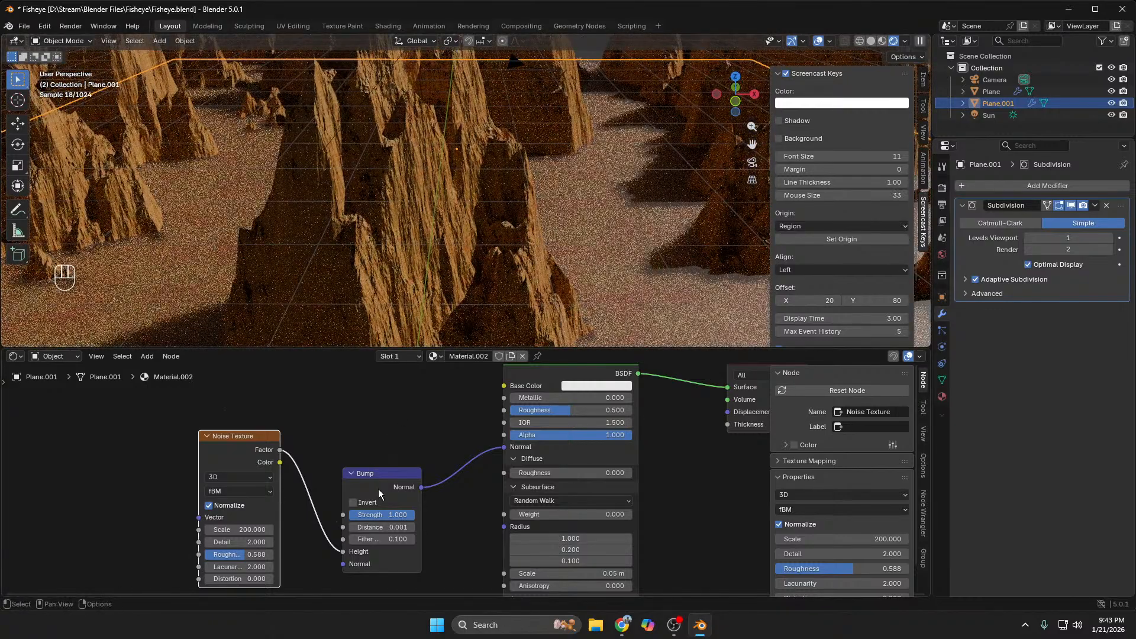
{"action": "scroll", "coordinate": [450, 491], "scroll_direction": "down", "scroll_amount": 3}
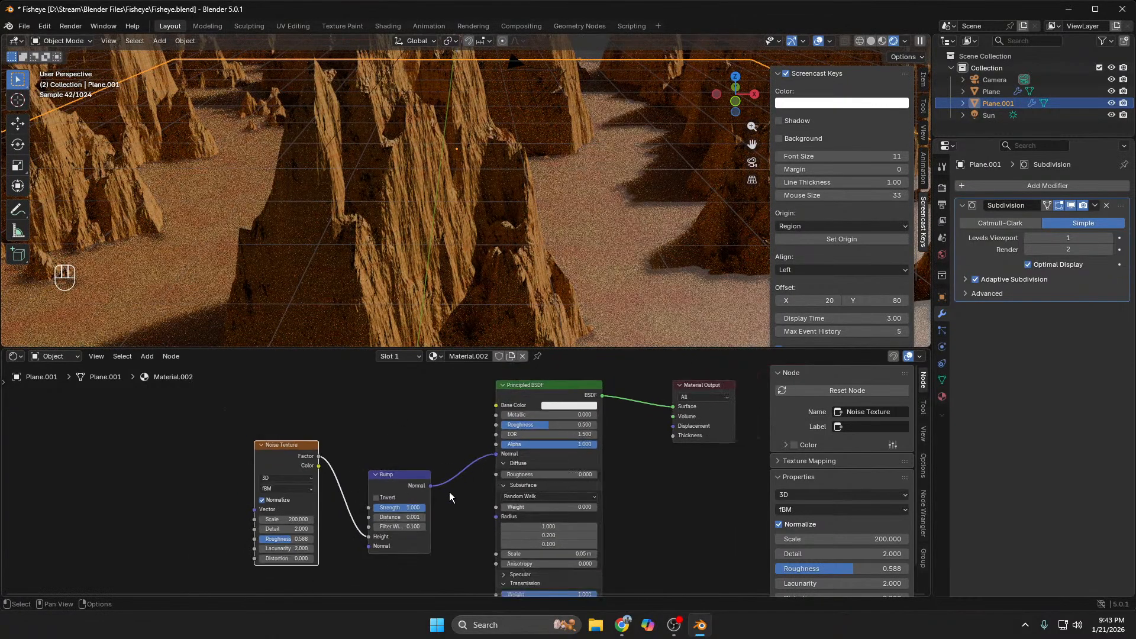
{"action": "scroll", "coordinate": [481, 539], "scroll_direction": "down", "scroll_amount": 2}
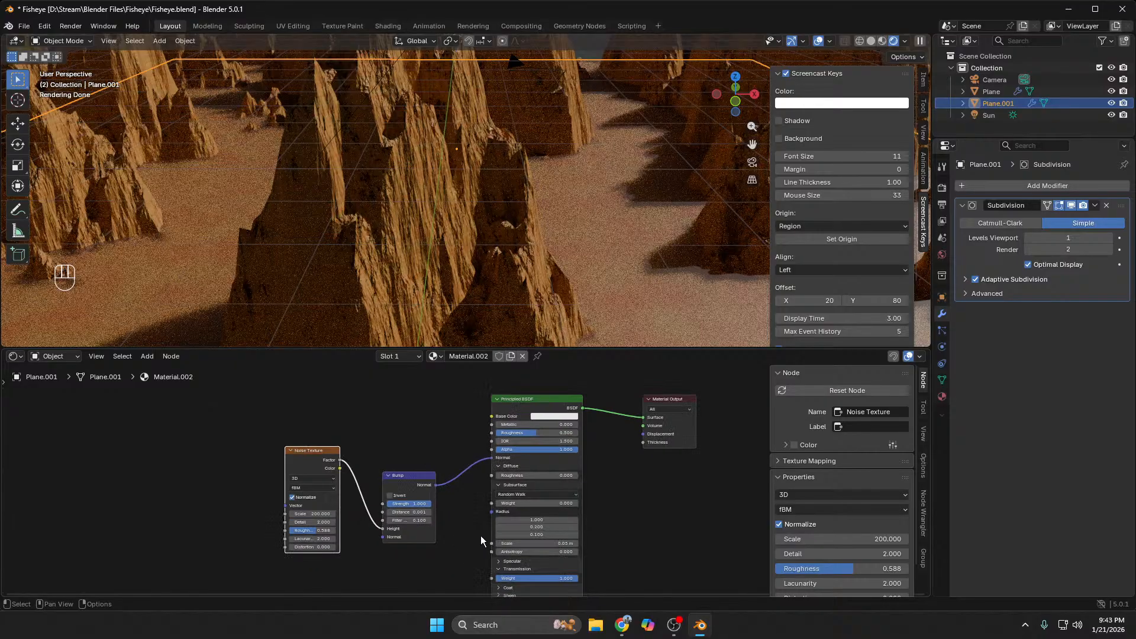
{"action": "left_click_drag", "start_coordinate": [524, 440], "coordinate": [414, 473]}
{"action": "left_click_drag", "start_coordinate": [520, 427], "coordinate": [475, 428]}
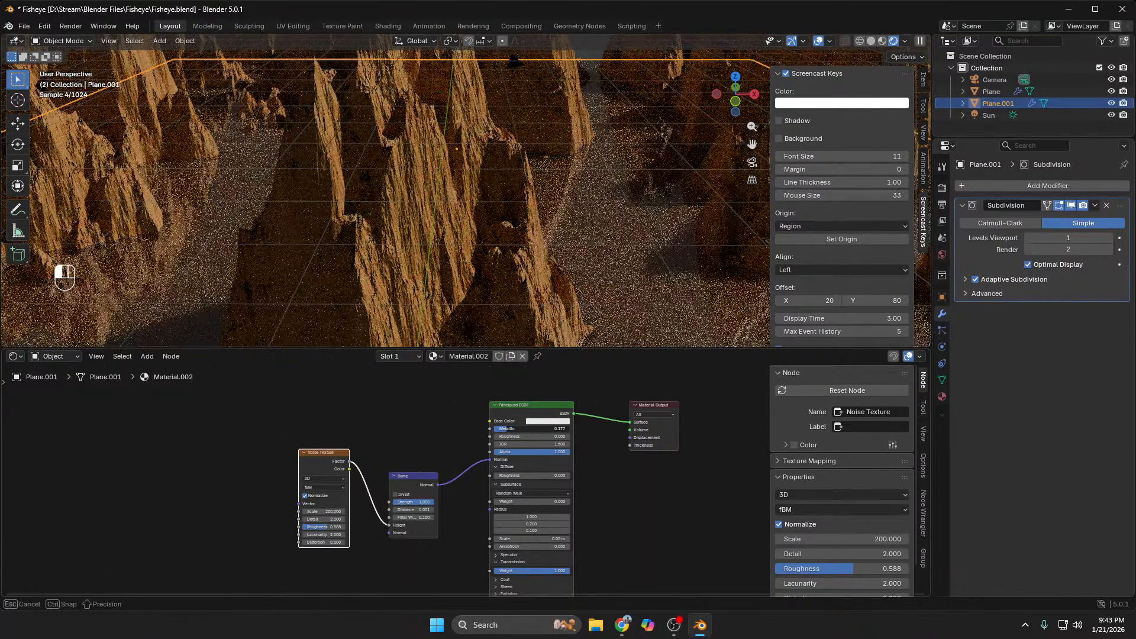
Step: Check the water shader settings in the paused Chrome tutorial and set the Noise Texture's distortion to 10 in Blender
{"action": "scroll", "coordinate": [441, 446], "scroll_direction": "down", "scroll_amount": 1}
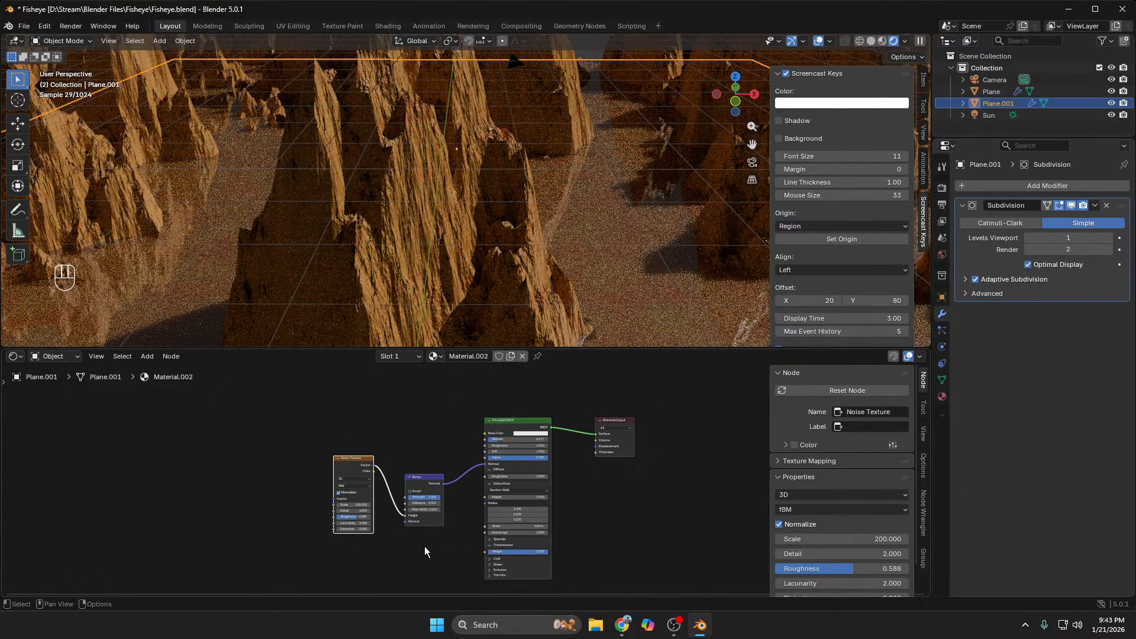
{"action": "scroll", "coordinate": [570, 554], "scroll_direction": "up", "scroll_amount": 3}
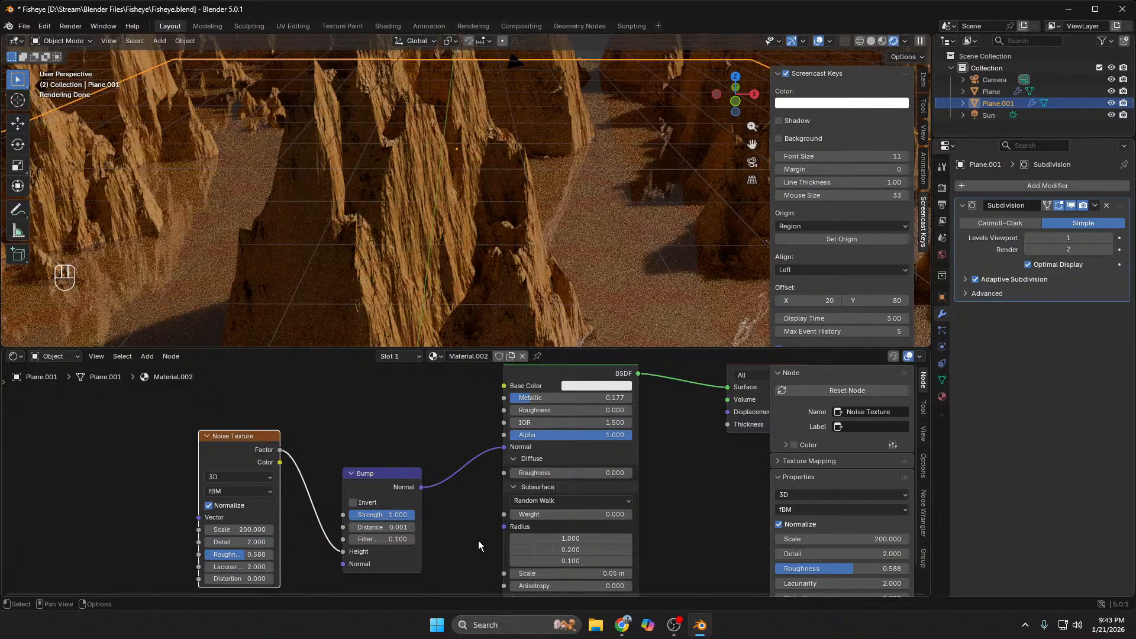
{"action": "middle_click_drag", "start_coordinate": [478, 544], "coordinate": [452, 456]}
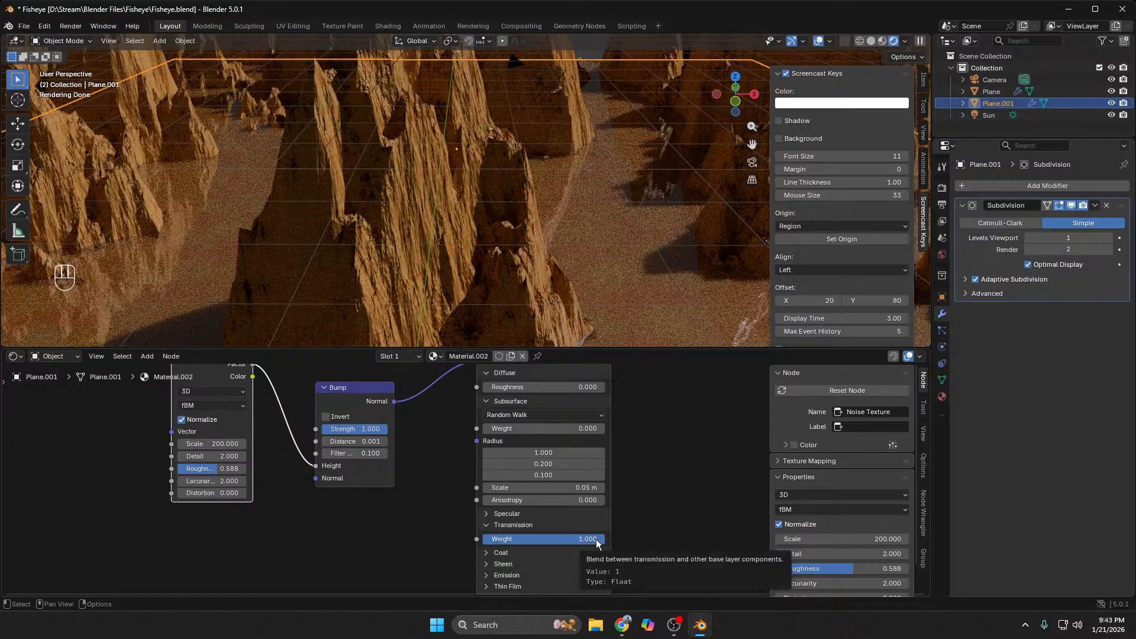
{"action": "mouse_move", "coordinate": [623, 625]}
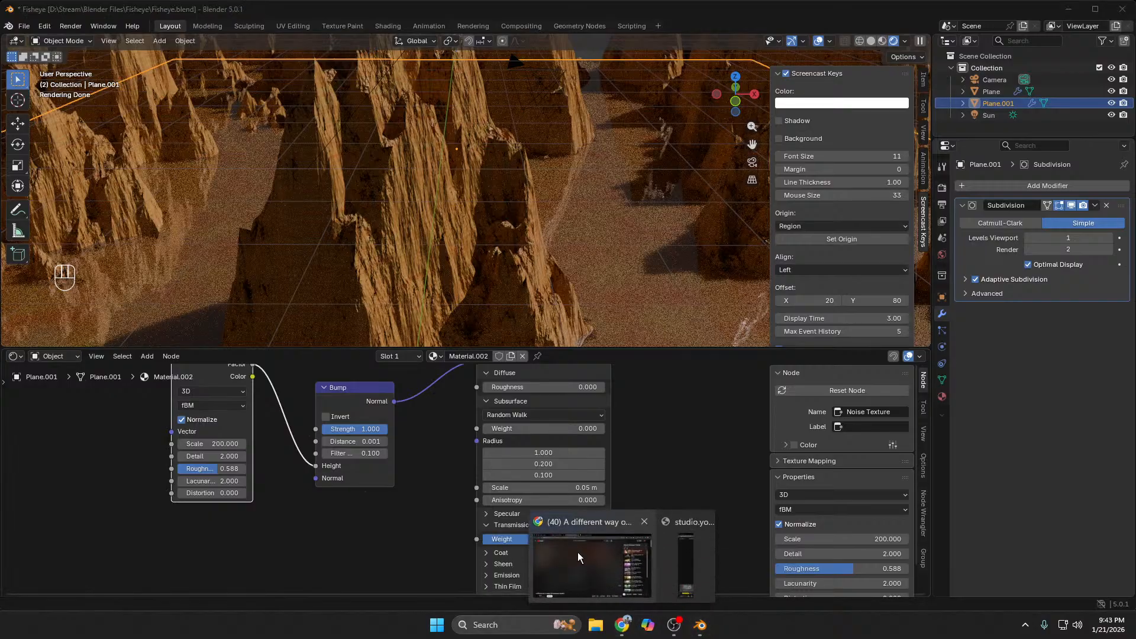
{"action": "left_click", "coordinate": [578, 552]}
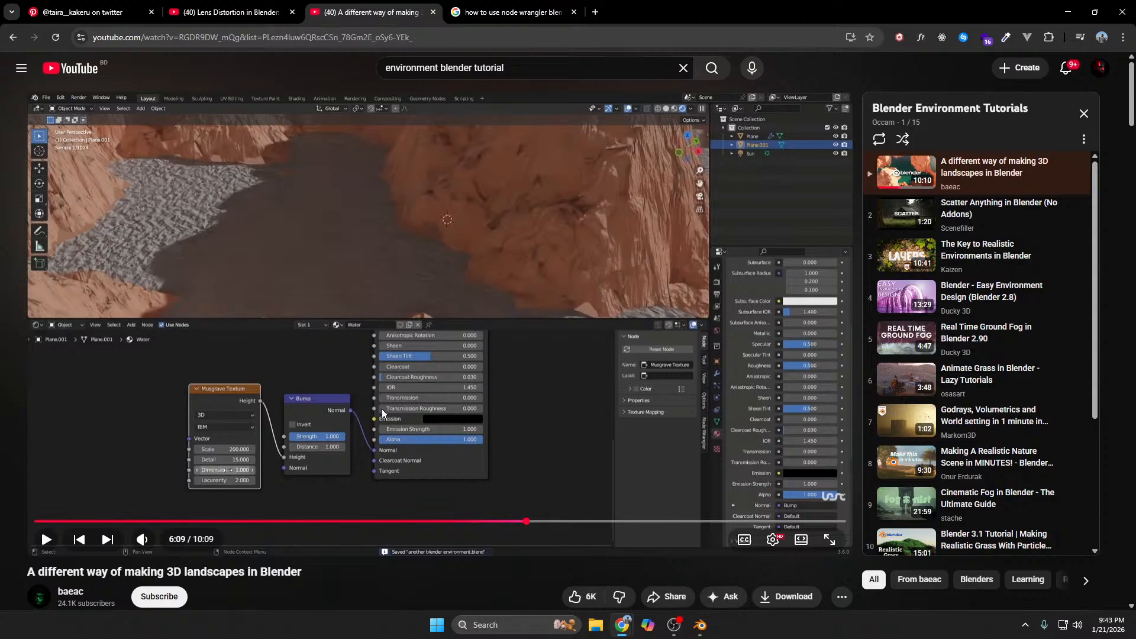
{"action": "left_click", "coordinate": [702, 626]}
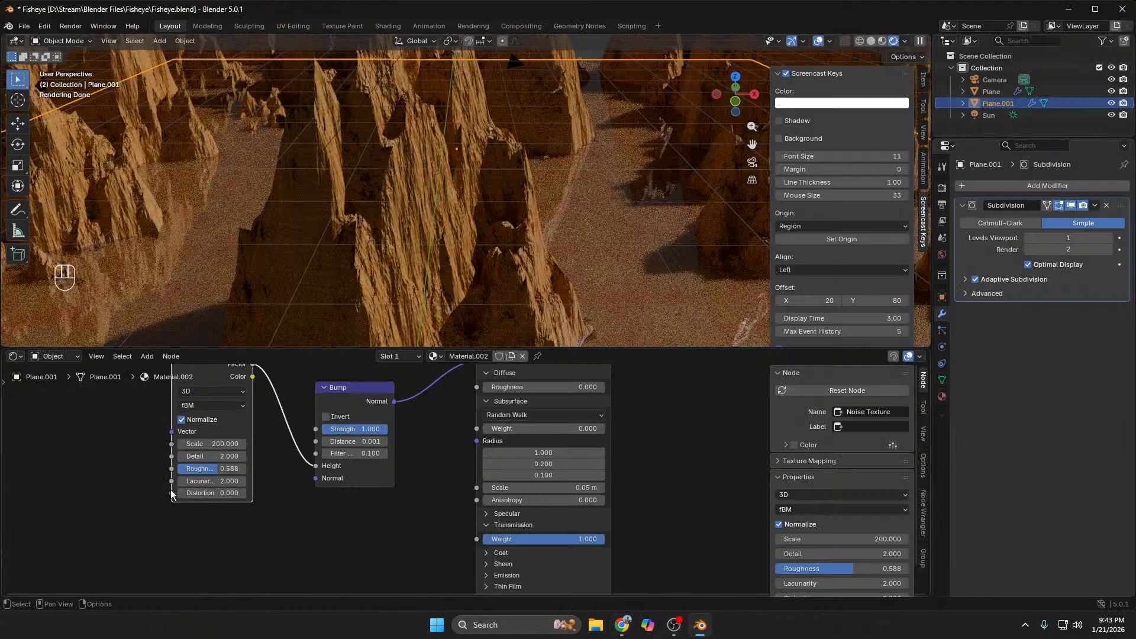
{"action": "mouse_move", "coordinate": [205, 493]}
{"action": "left_mouse_down"}
{"action": "mouse_move", "coordinate": [232, 493]}
{"action": "mouse_move", "coordinate": [195, 493]}
{"action": "mouse_move", "coordinate": [219, 493]}
{"action": "left_mouse_up"}
Step: View the water plane through the camera and connect the Bump node's Normal output to the Material Output's Displacement input
{"action": "scroll", "coordinate": [288, 268], "scroll_direction": "down", "scroll_amount": 4}
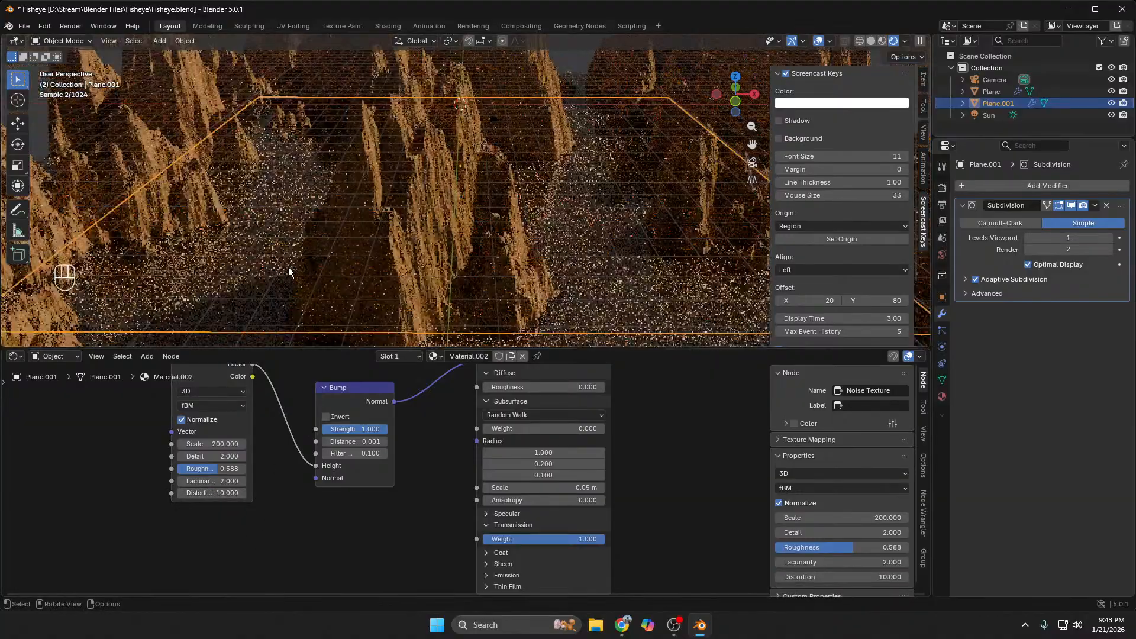
{"action": "key", "text": "KP_0"}
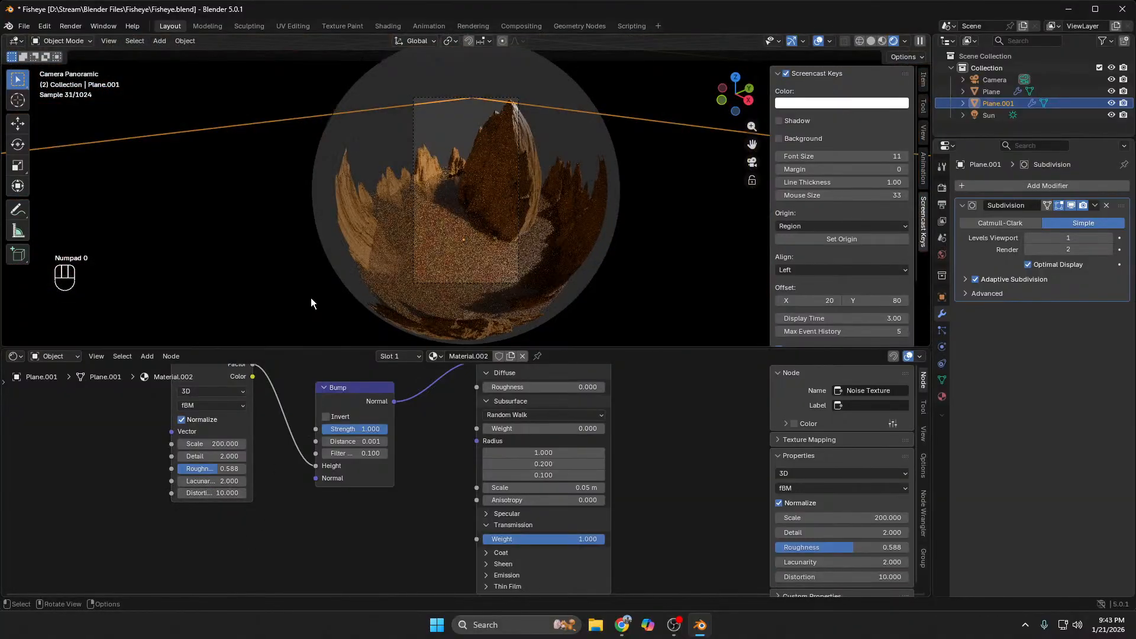
{"action": "scroll", "coordinate": [409, 269], "scroll_direction": "up", "scroll_amount": 5}
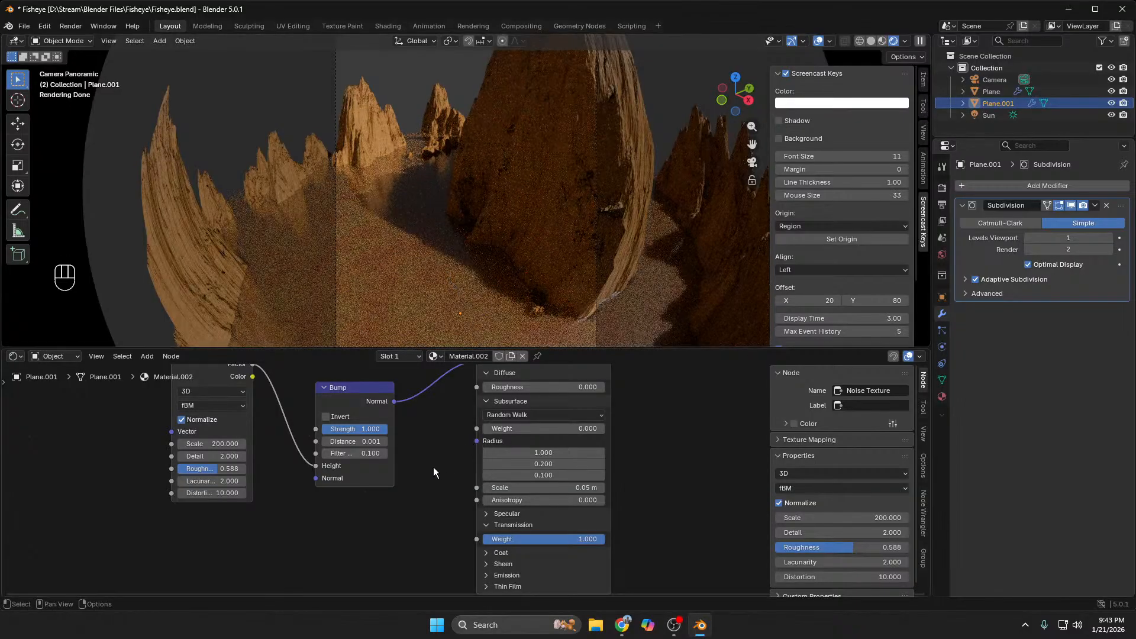
{"action": "scroll", "coordinate": [405, 452], "scroll_direction": "down", "scroll_amount": 4}
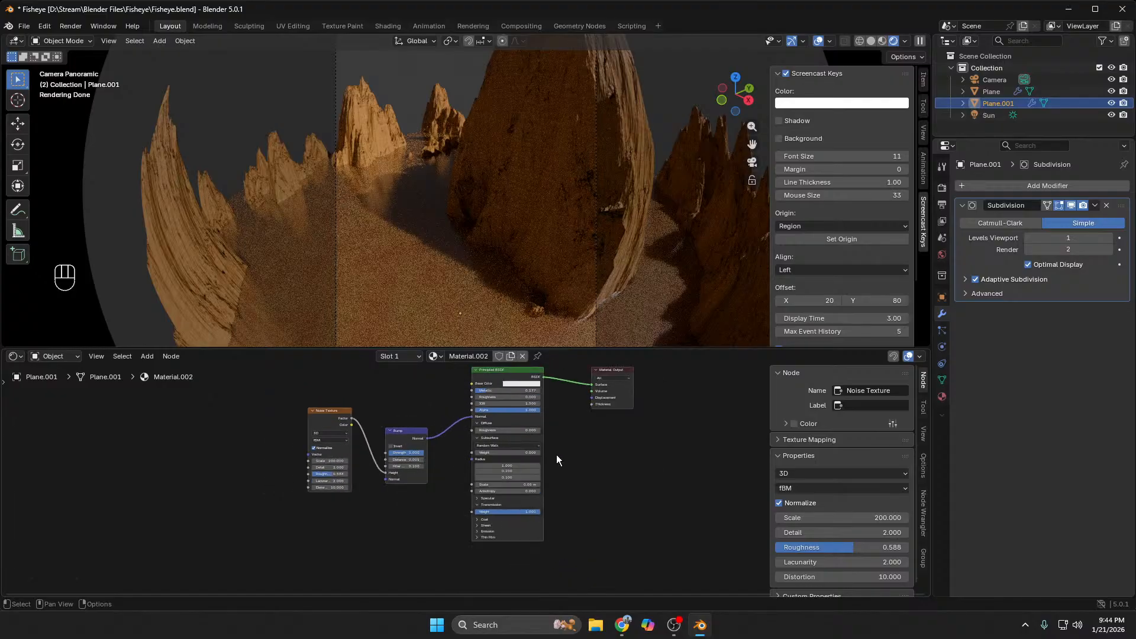
{"action": "scroll", "coordinate": [611, 461], "scroll_direction": "up", "scroll_amount": 1}
{"action": "scroll", "coordinate": [631, 464], "scroll_direction": "up", "scroll_amount": 1}
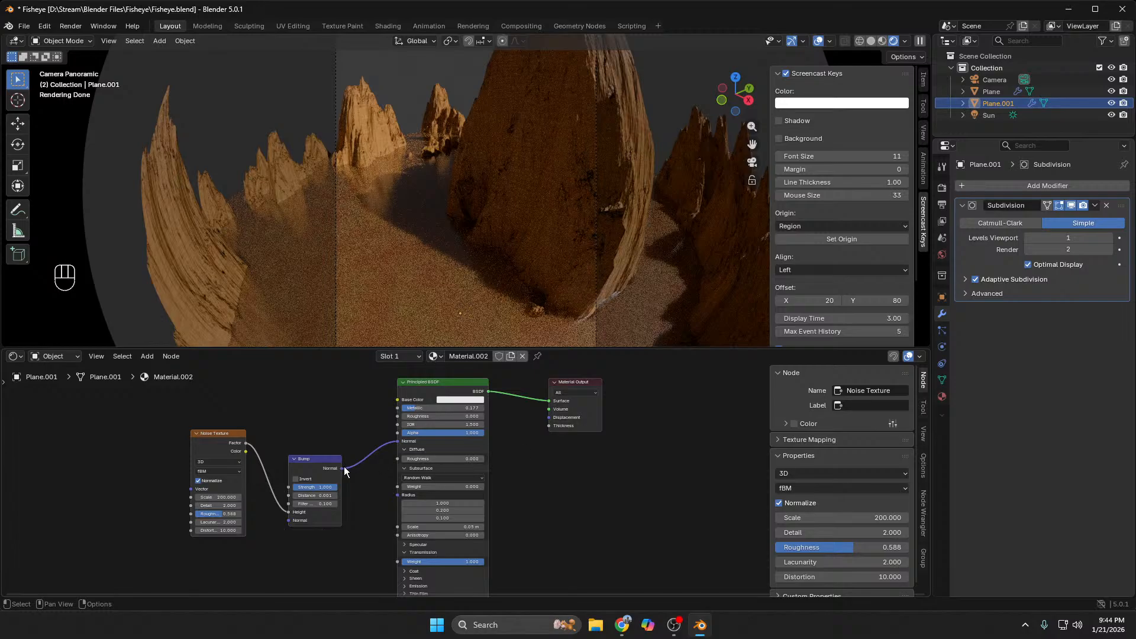
{"action": "left_click_drag", "start_coordinate": [343, 469], "coordinate": [548, 417]}
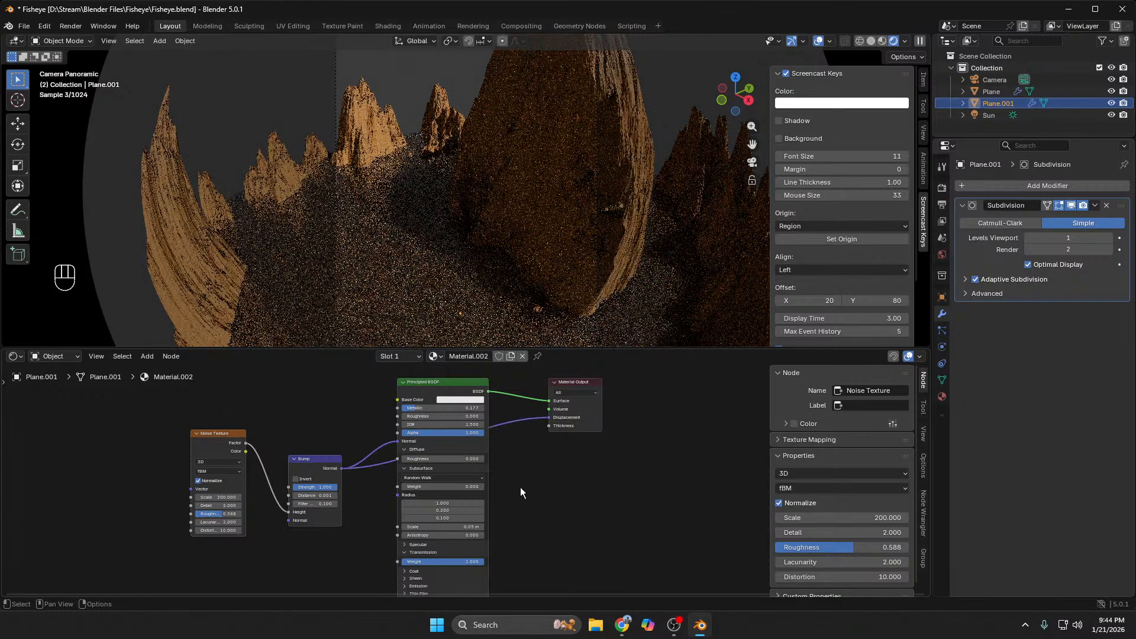
Step: Set the water material's surface displacement method to Displacement and Bump
{"action": "middle_click_drag", "start_coordinate": [486, 314], "coordinate": [418, 320]}
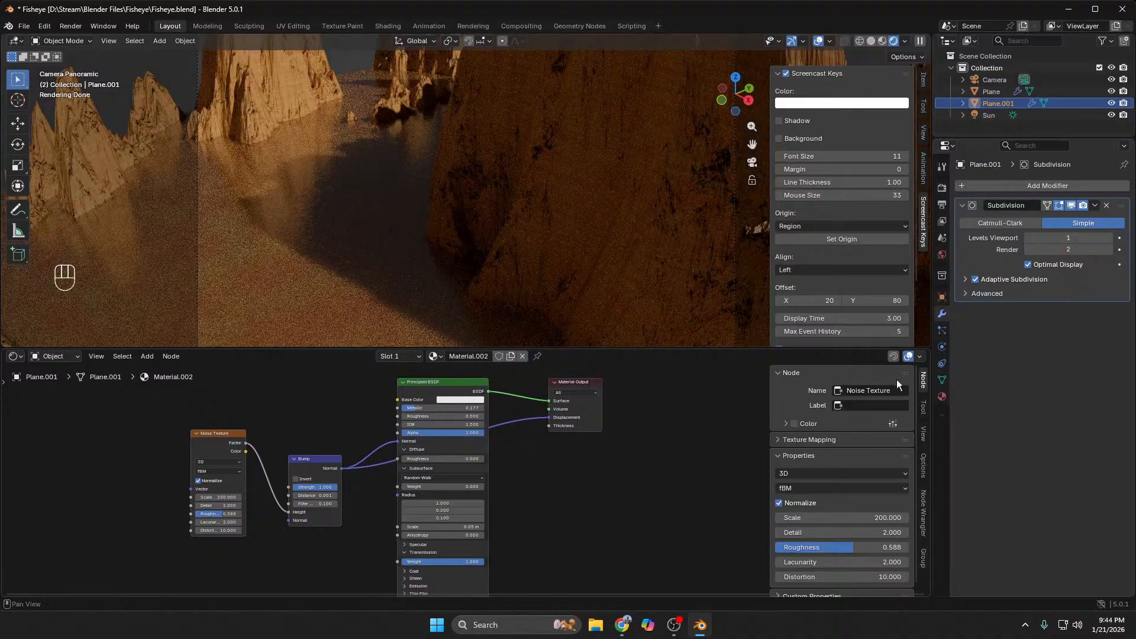
{"action": "left_click", "coordinate": [941, 397]}
{"action": "scroll", "coordinate": [959, 467], "scroll_direction": "down", "scroll_amount": 12}
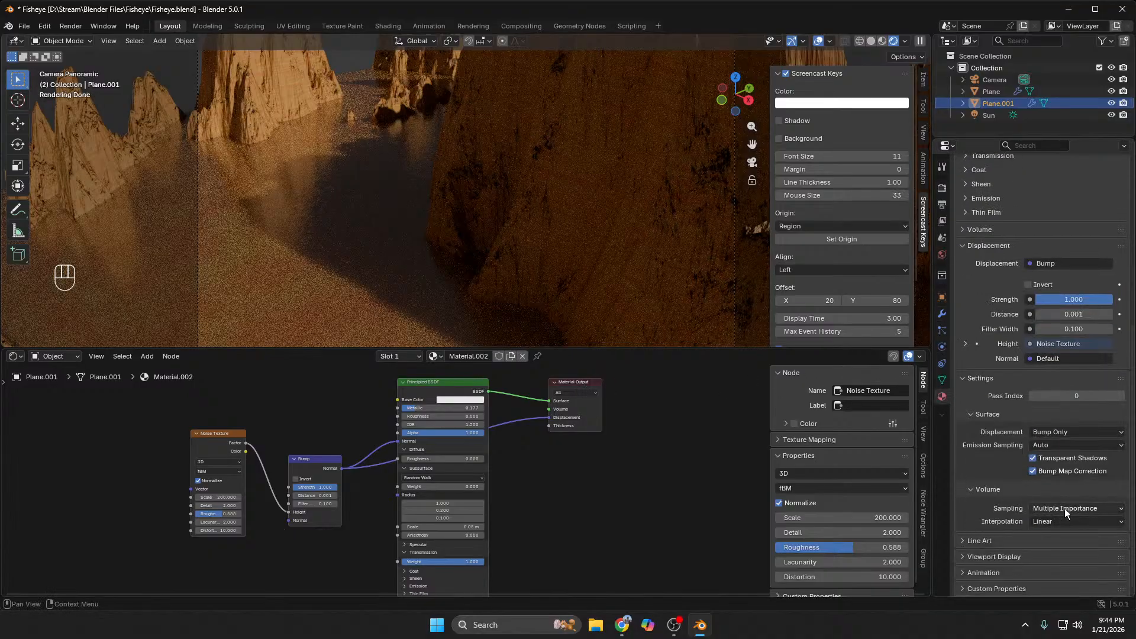
{"action": "left_click", "coordinate": [1083, 432]}
{"action": "left_click", "coordinate": [1073, 472]}
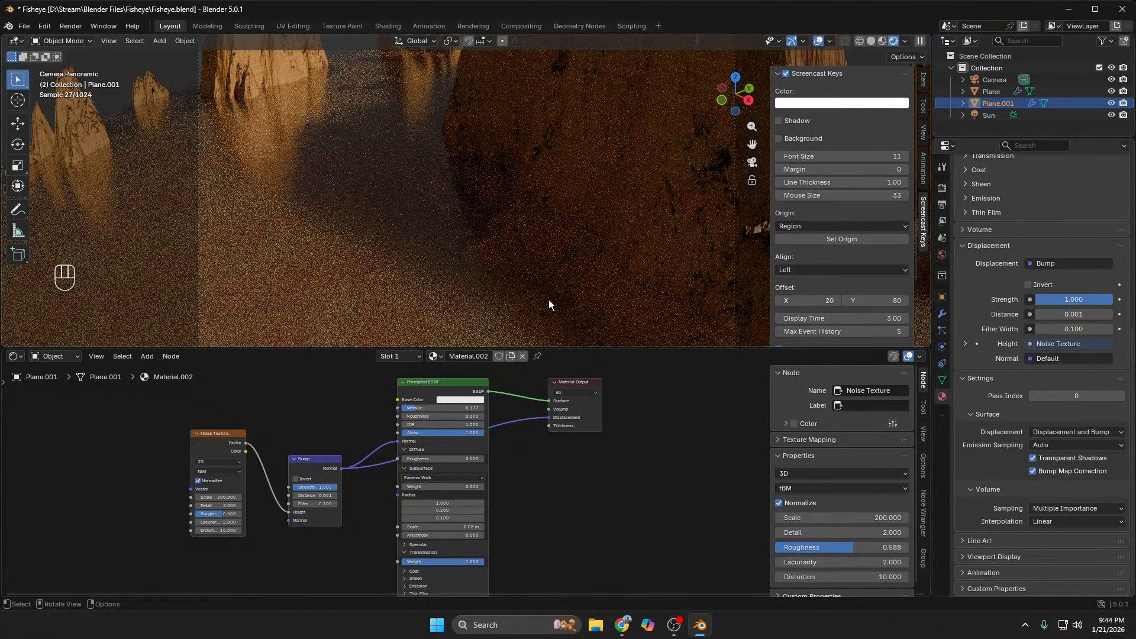
{"action": "mouse_move", "coordinate": [554, 296]}
{"action": "middle_mouse_down"}
{"action": "mouse_move", "coordinate": [567, 243]}
{"action": "mouse_move", "coordinate": [578, 288]}
{"action": "mouse_move", "coordinate": [535, 288]}
{"action": "middle_mouse_up"}
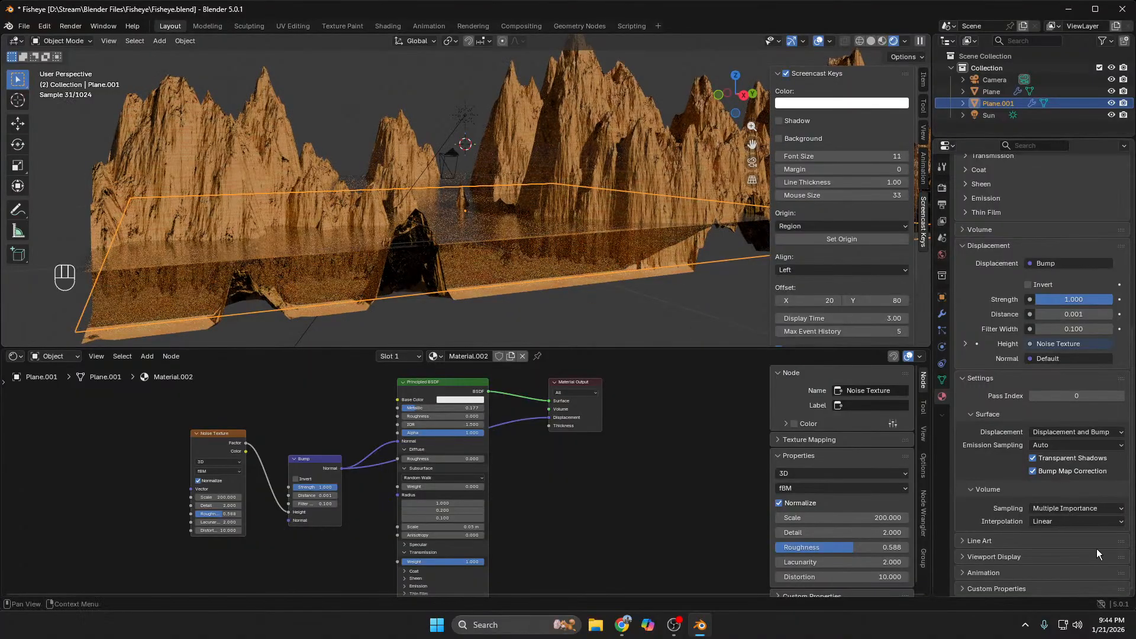
Step: Set the Noise Texture's scale to 201.5 and move the Bump node slightly closer to the Principled BSDF
{"action": "scroll", "coordinate": [1090, 418], "scroll_direction": "up", "scroll_amount": 3}
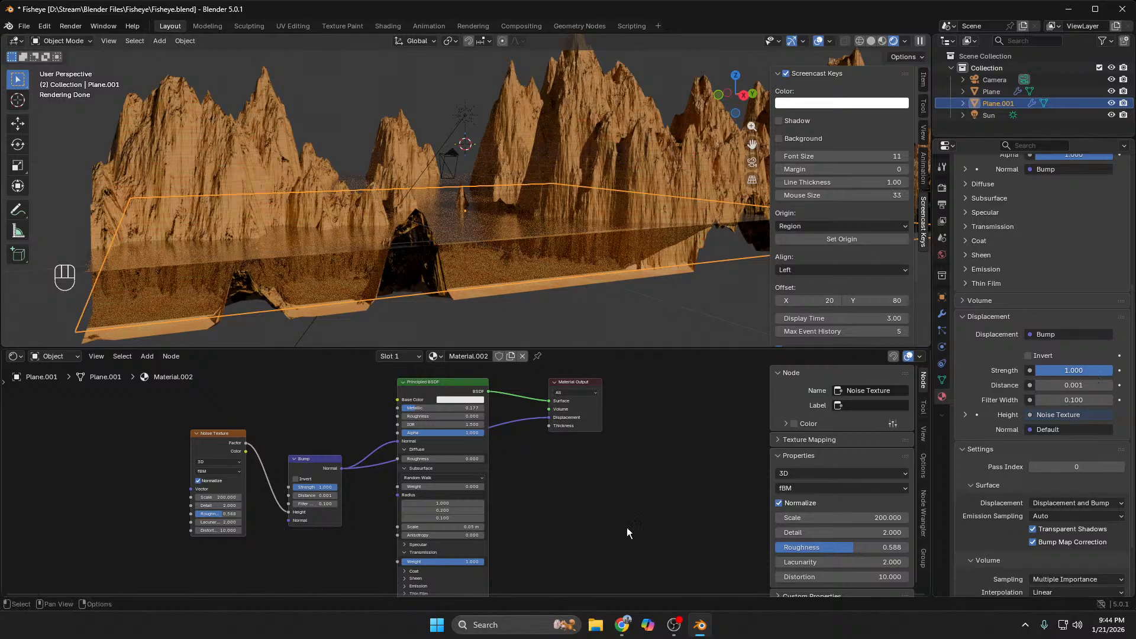
{"action": "scroll", "coordinate": [512, 526], "scroll_direction": "up", "scroll_amount": 2}
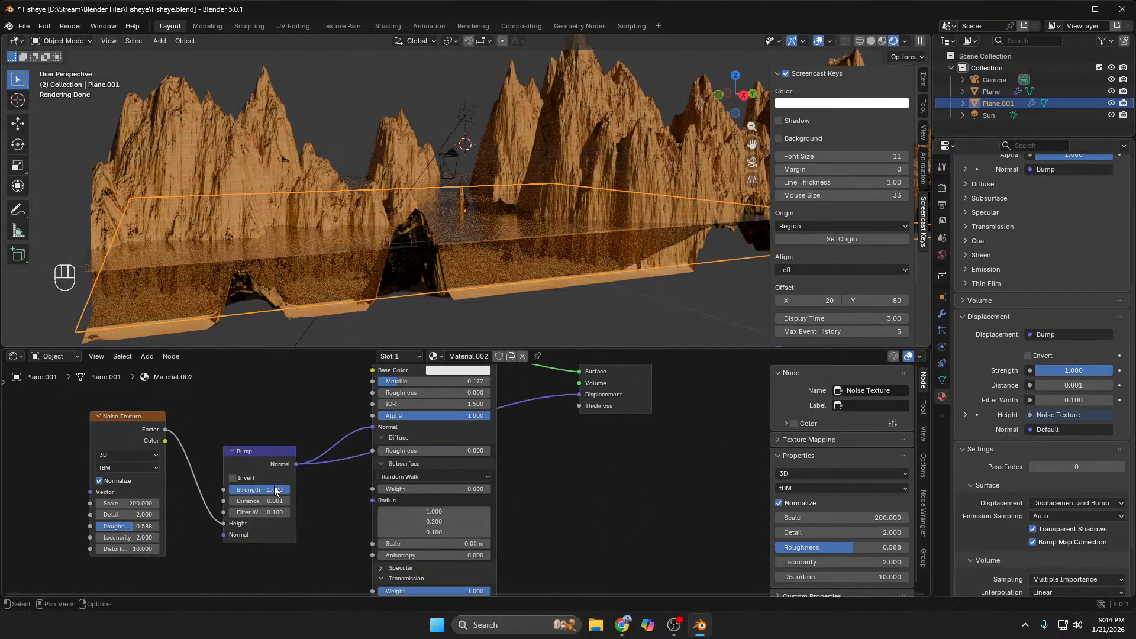
{"action": "left_click_drag", "start_coordinate": [274, 489], "coordinate": [275, 490]}
{"action": "left_click_drag", "start_coordinate": [139, 504], "coordinate": [140, 504]}
{"action": "mouse_move", "coordinate": [277, 454]}
{"action": "left_mouse_down"}
{"action": "mouse_move", "coordinate": [276, 436]}
{"action": "mouse_move", "coordinate": [275, 467]}
{"action": "mouse_move", "coordinate": [285, 450]}
{"action": "left_mouse_up"}
{"action": "scroll", "coordinate": [580, 488], "scroll_direction": "down", "scroll_amount": 1}
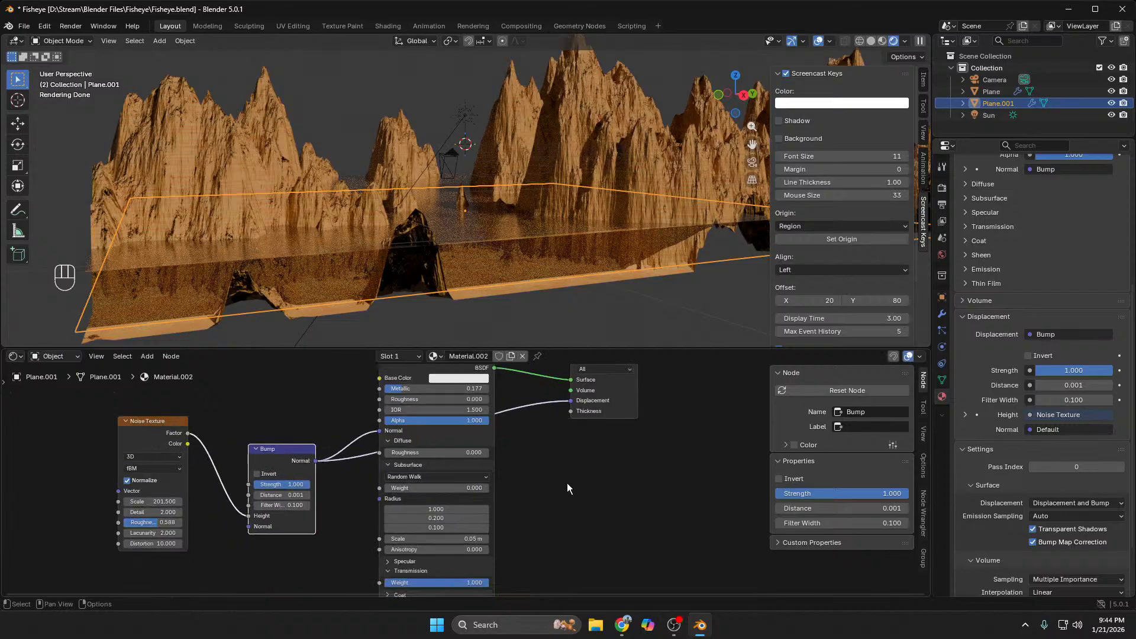
Step: Disconnect the Bump node from the Principled BSDF's Normal input, keeping its link to Displacement
{"action": "left_click_drag", "start_coordinate": [379, 431], "coordinate": [348, 435]}
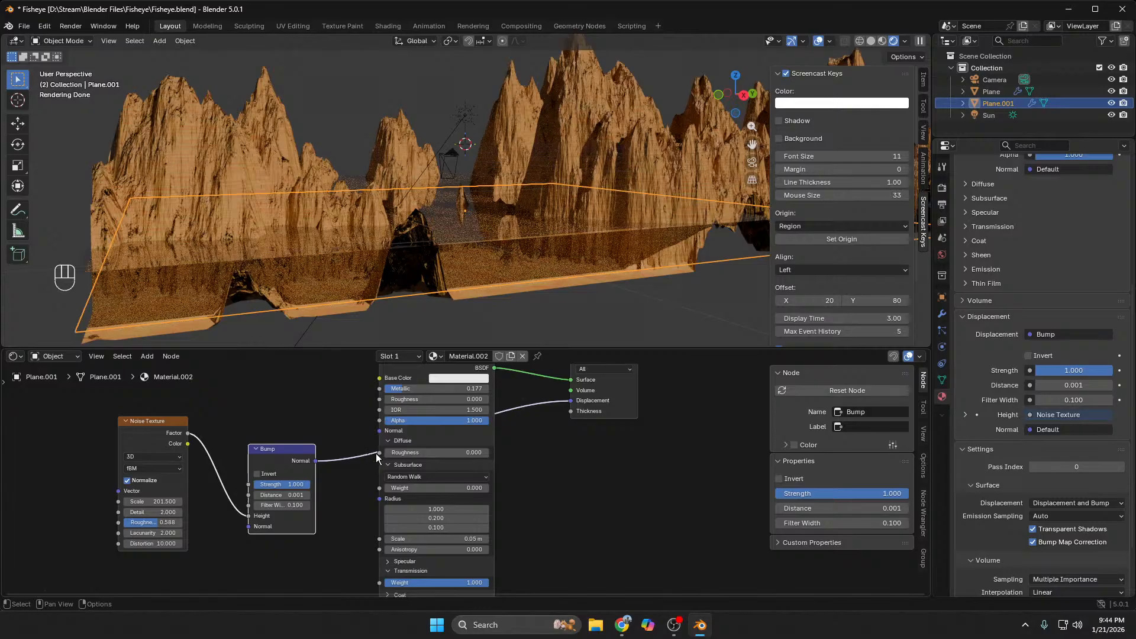
{"action": "left_click_drag", "start_coordinate": [376, 454], "coordinate": [379, 438]}
{"action": "scroll", "coordinate": [586, 513], "scroll_direction": "down", "scroll_amount": 2}
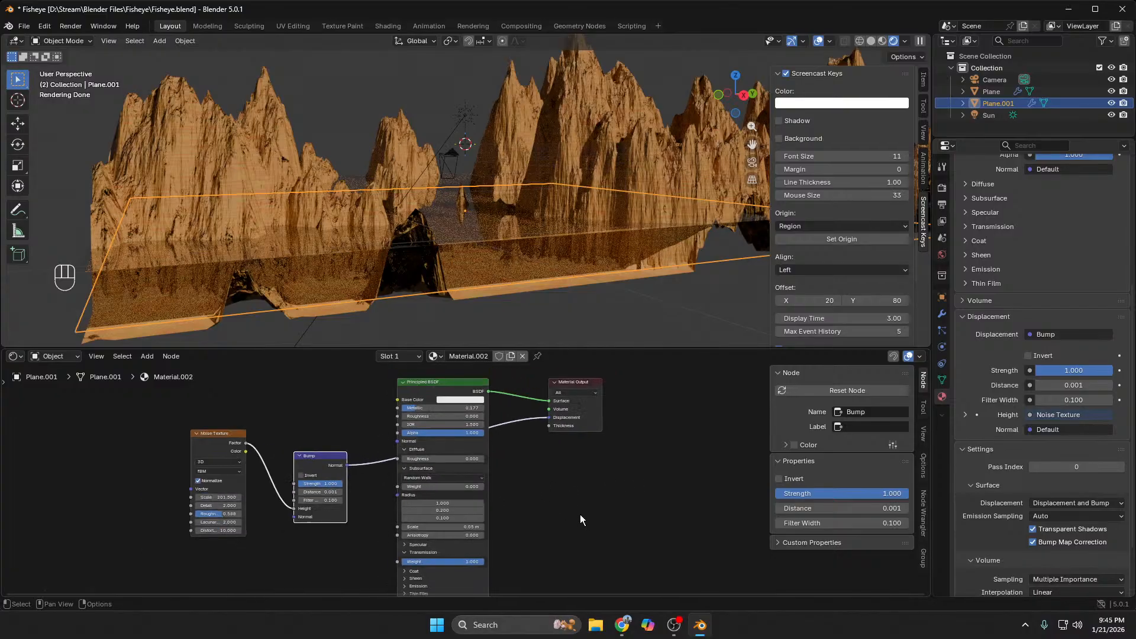
{"action": "scroll", "coordinate": [583, 512], "scroll_direction": "up", "scroll_amount": 2}
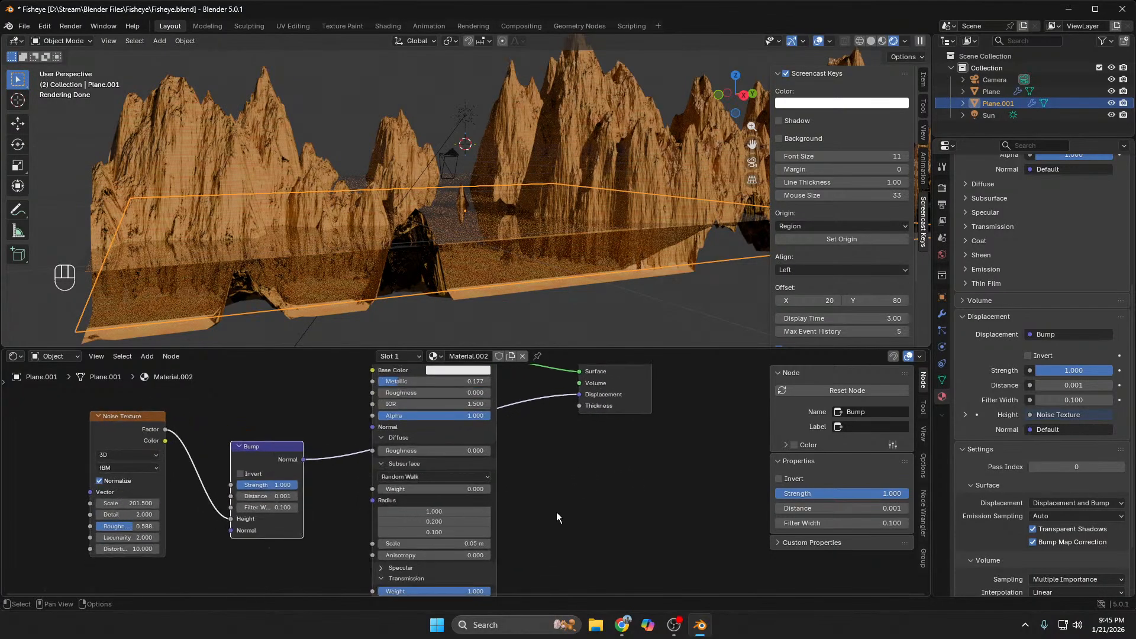
Step: Set the Principled BSDF's subsurface anisotropy to 0.9
{"action": "scroll", "coordinate": [552, 499], "scroll_direction": "down", "scroll_amount": 1}
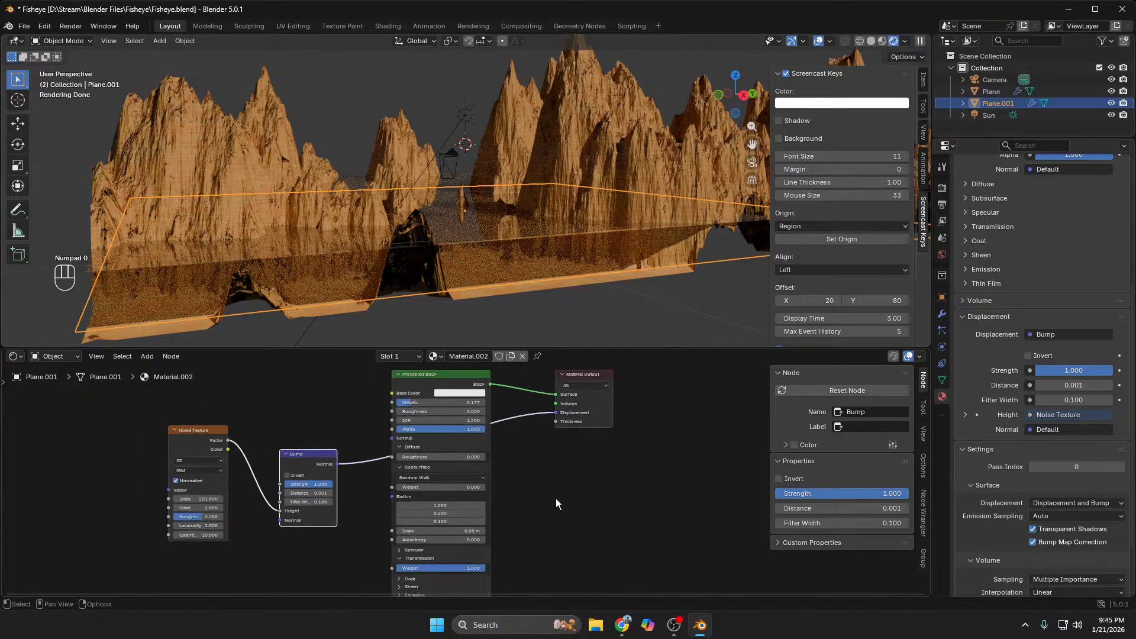
{"action": "middle_click_drag", "start_coordinate": [556, 498], "coordinate": [573, 431]}
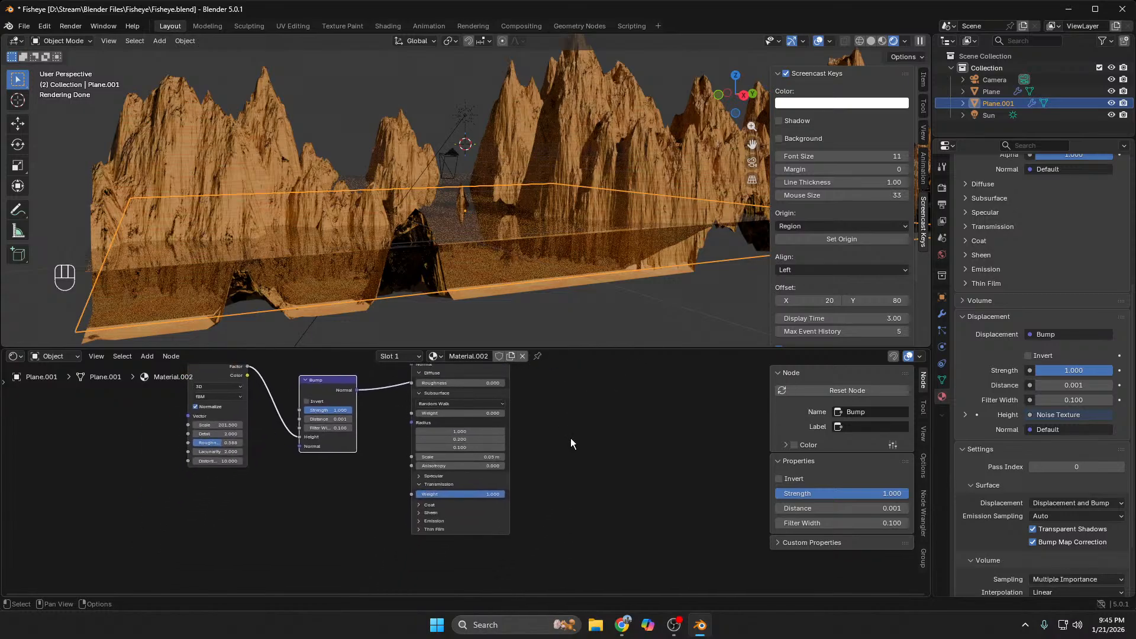
{"action": "scroll", "coordinate": [571, 438], "scroll_direction": "up", "scroll_amount": 3}
{"action": "left_click_drag", "start_coordinate": [458, 463], "coordinate": [579, 449]}
{"action": "middle_click_drag", "start_coordinate": [651, 416], "coordinate": [649, 480]}
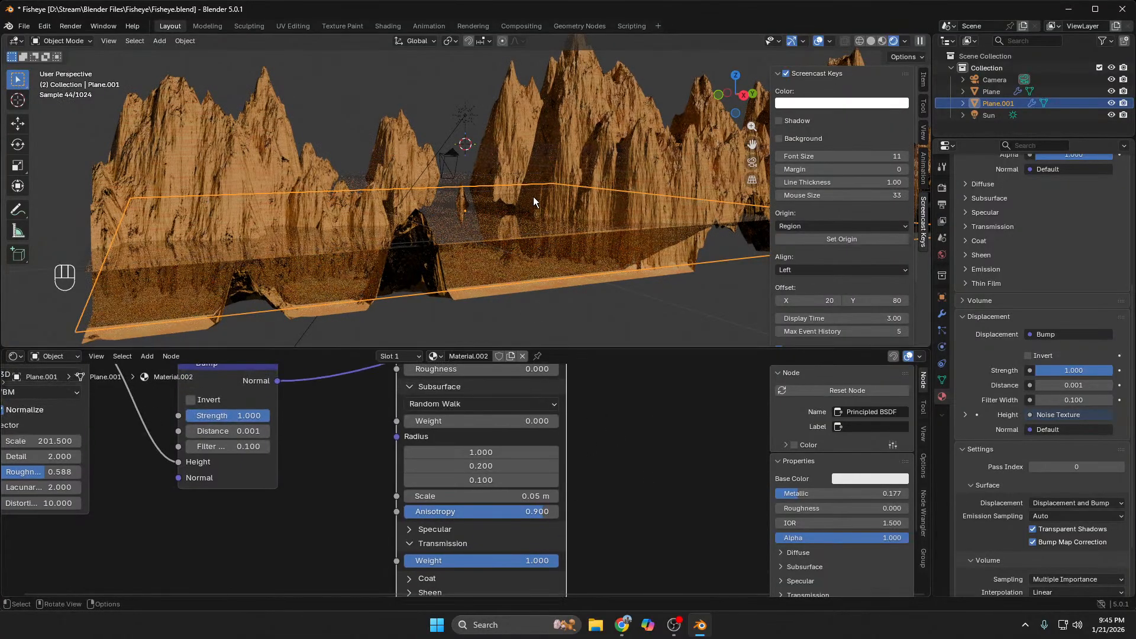
Step: Return to the fisheye camera view, render the current frame, and examine the water surface and rock reflections up close
{"action": "key", "text": "KP_0"}
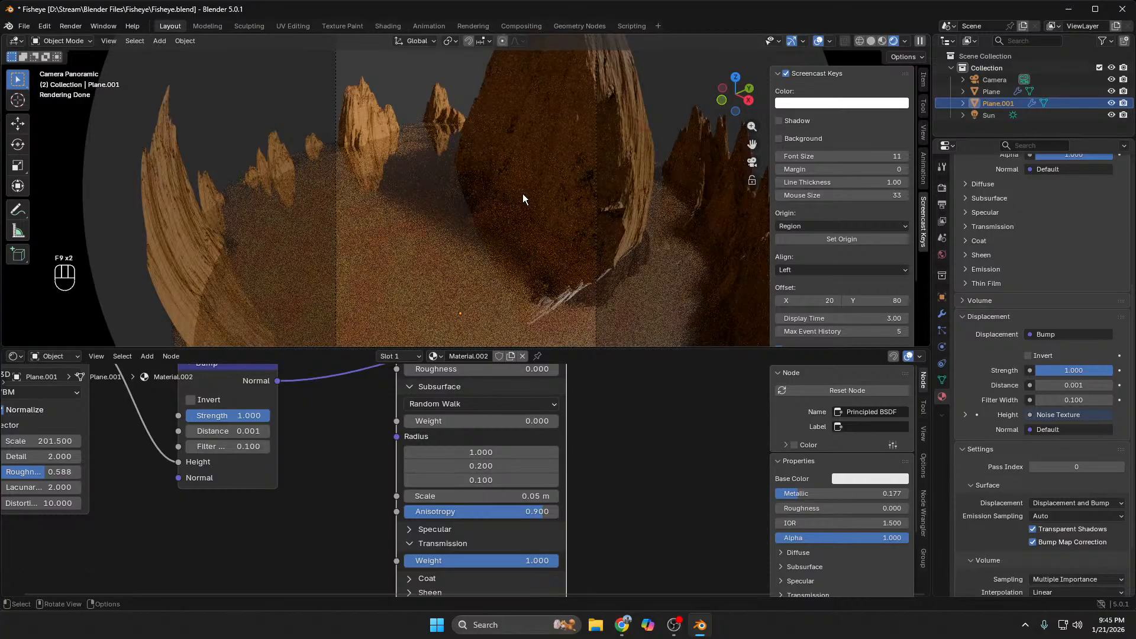
{"action": "key", "text": "F12"}
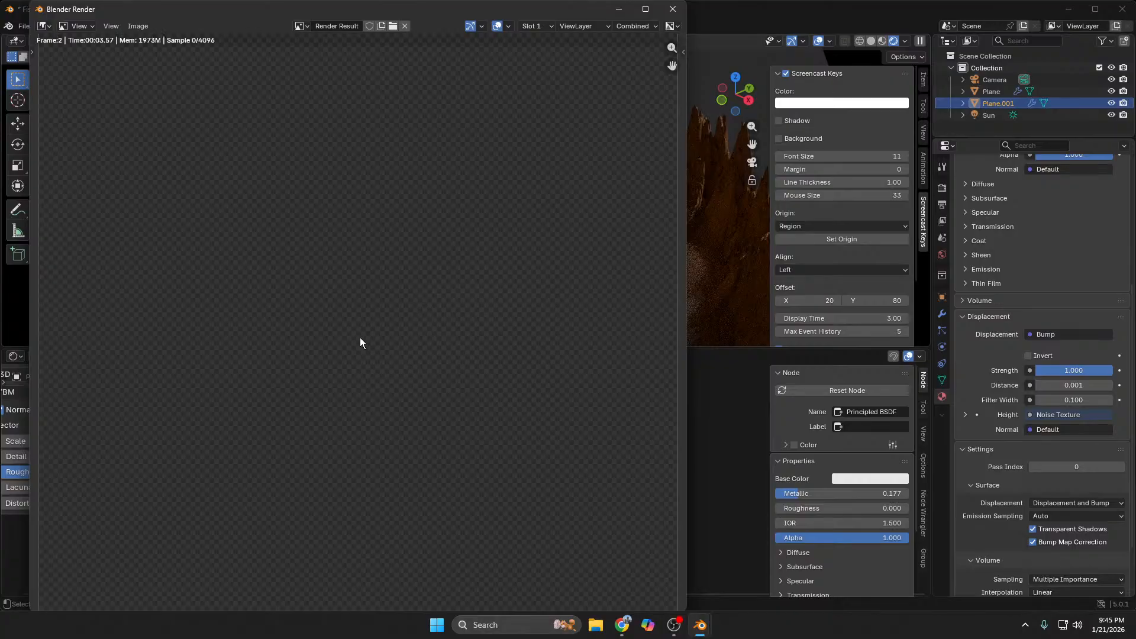
{"action": "scroll", "coordinate": [368, 364], "scroll_direction": "up", "scroll_amount": 2}
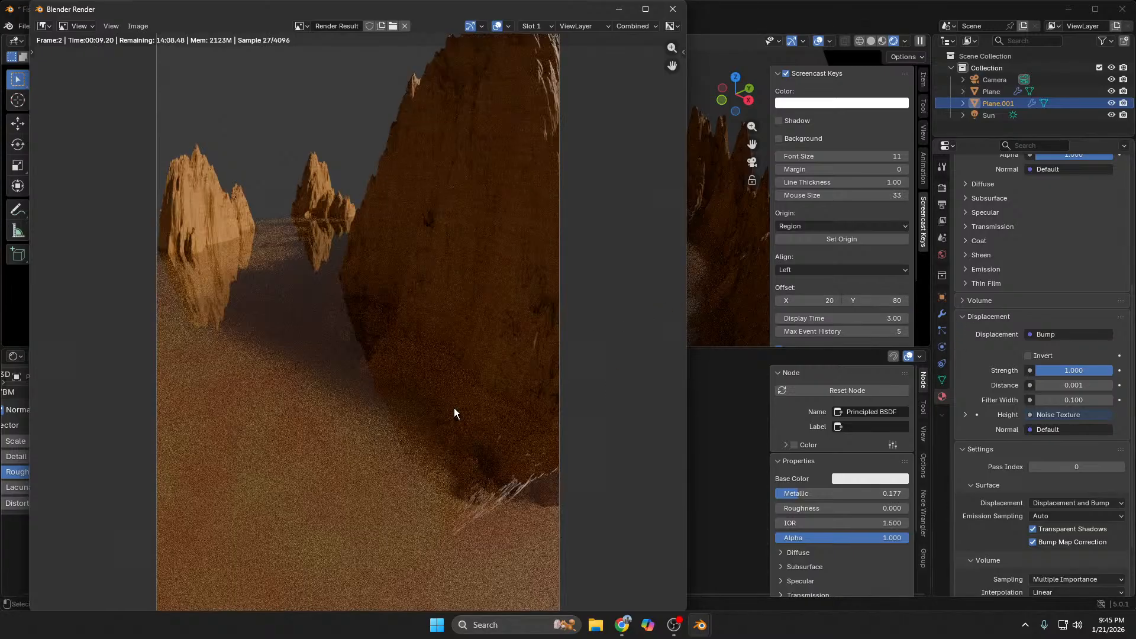
{"action": "scroll", "coordinate": [357, 443], "scroll_direction": "up", "scroll_amount": 1}
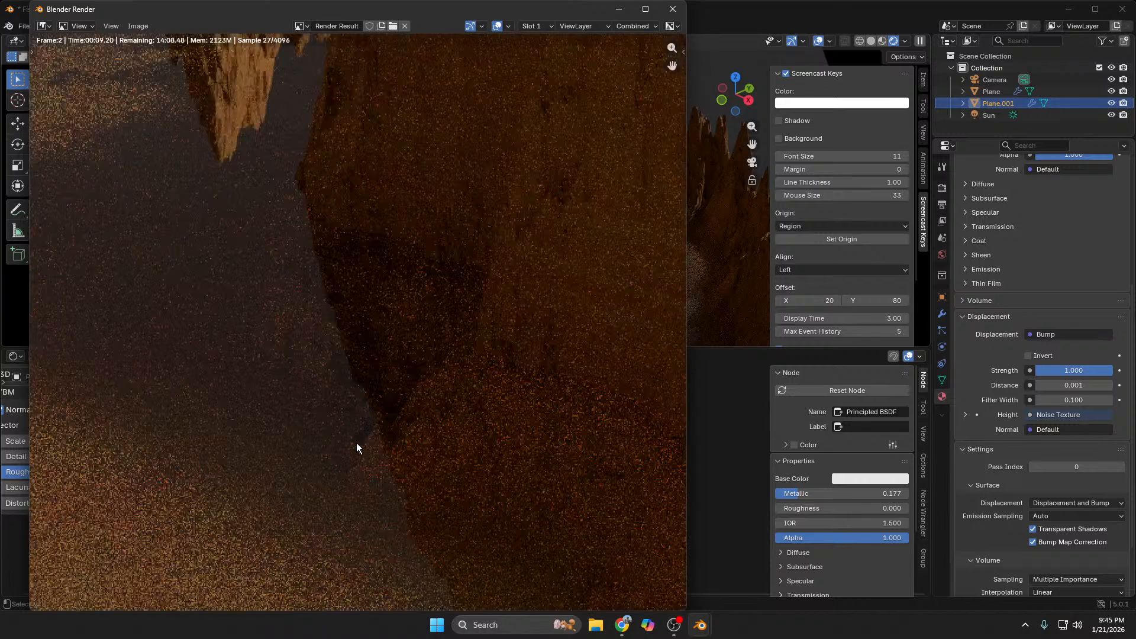
{"action": "scroll", "coordinate": [356, 442], "scroll_direction": "down", "scroll_amount": 3}
{"action": "scroll", "coordinate": [356, 448], "scroll_direction": "up", "scroll_amount": 1}
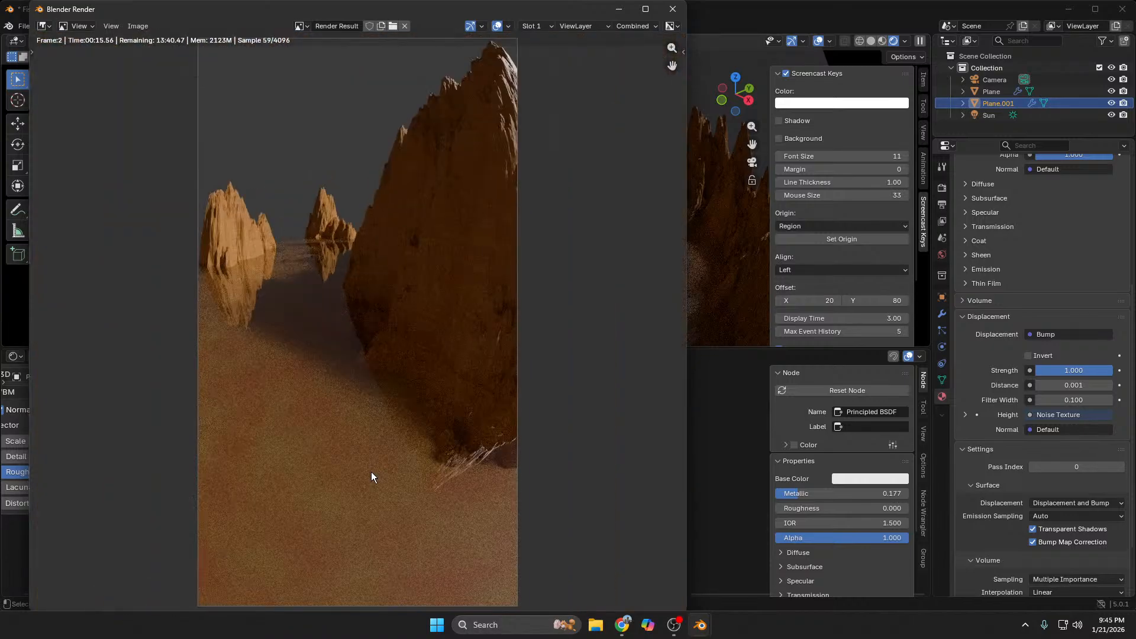
Step: Inspect the rendered water and rock reflections at closer and wider zoom, and return to the main Blender window
{"action": "scroll", "coordinate": [373, 484], "scroll_direction": "down", "scroll_amount": 3}
{"action": "scroll", "coordinate": [375, 486], "scroll_direction": "up", "scroll_amount": 5}
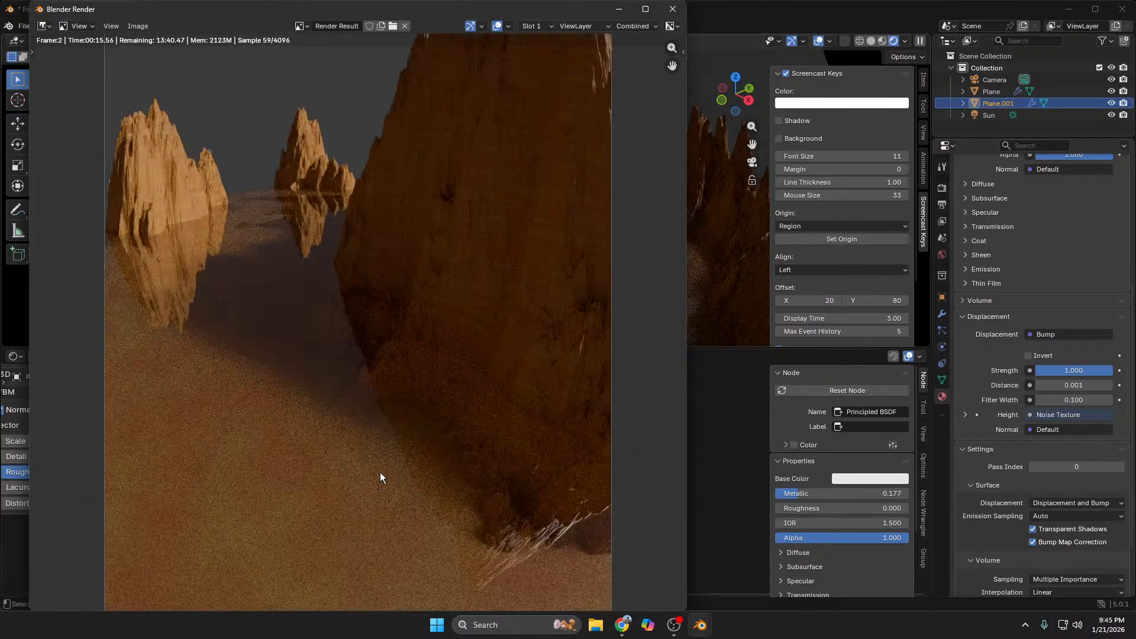
{"action": "scroll", "coordinate": [380, 472], "scroll_direction": "down", "scroll_amount": 2}
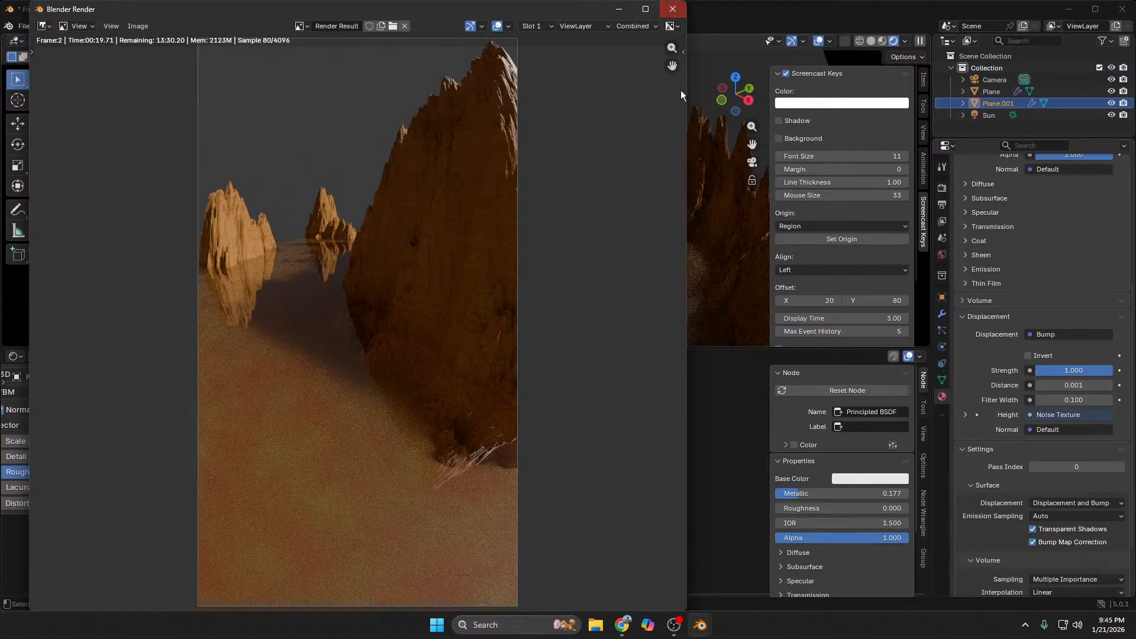
{"action": "left_click", "coordinate": [715, 470]}
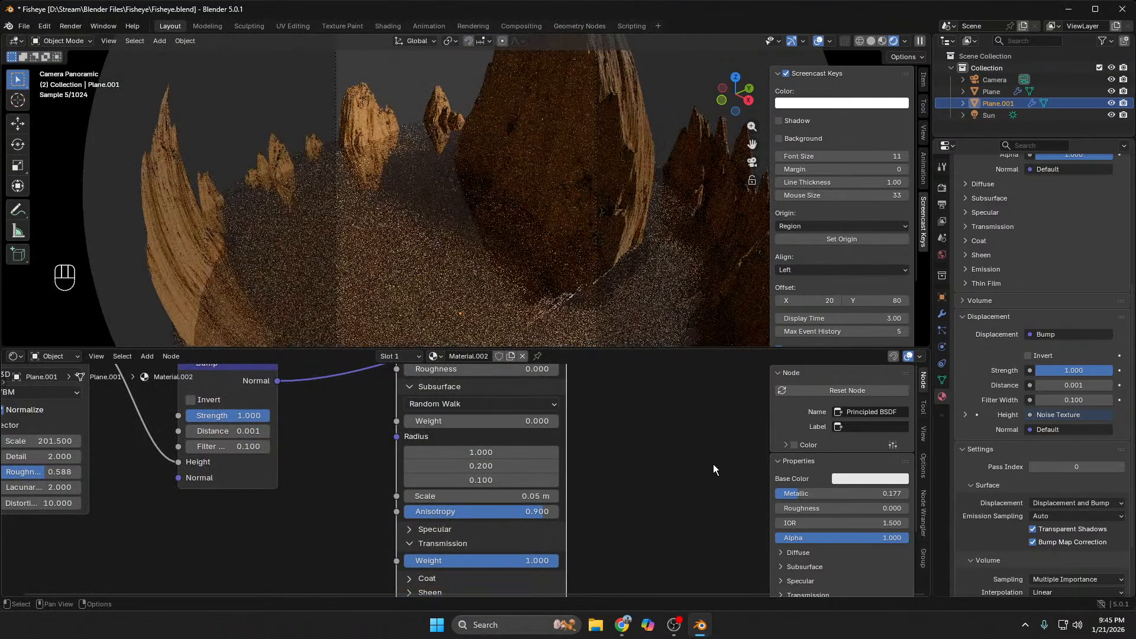
Step: Set the base color of the water material's Principled BSDF to a bright cyan
{"action": "left_click", "coordinate": [705, 469]}
{"action": "scroll", "coordinate": [696, 467], "scroll_direction": "down", "scroll_amount": 9}
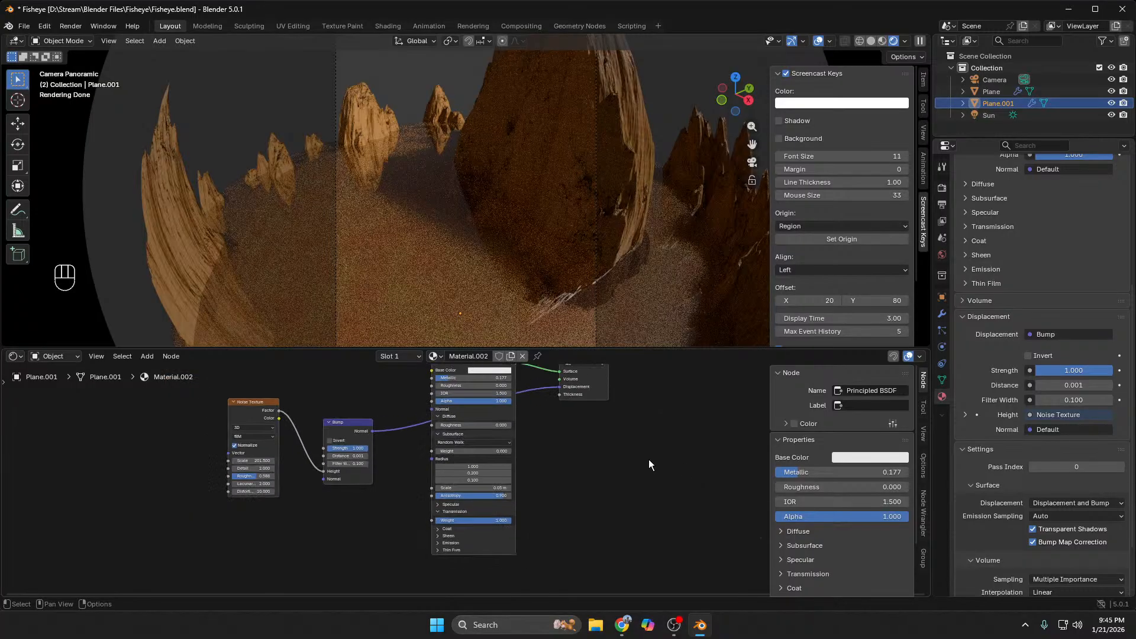
{"action": "scroll", "coordinate": [605, 447], "scroll_direction": "up", "scroll_amount": 4}
{"action": "scroll", "coordinate": [605, 447], "scroll_direction": "down", "scroll_amount": 4}
{"action": "middle_click_drag", "start_coordinate": [586, 482], "coordinate": [624, 522]}
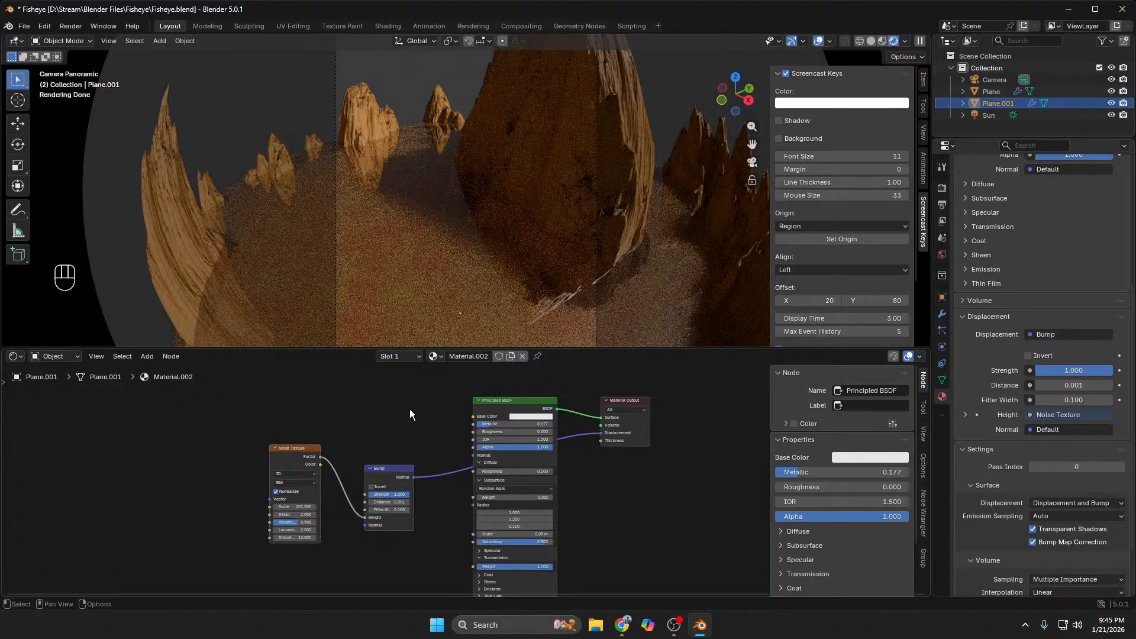
{"action": "left_click", "coordinate": [521, 416]}
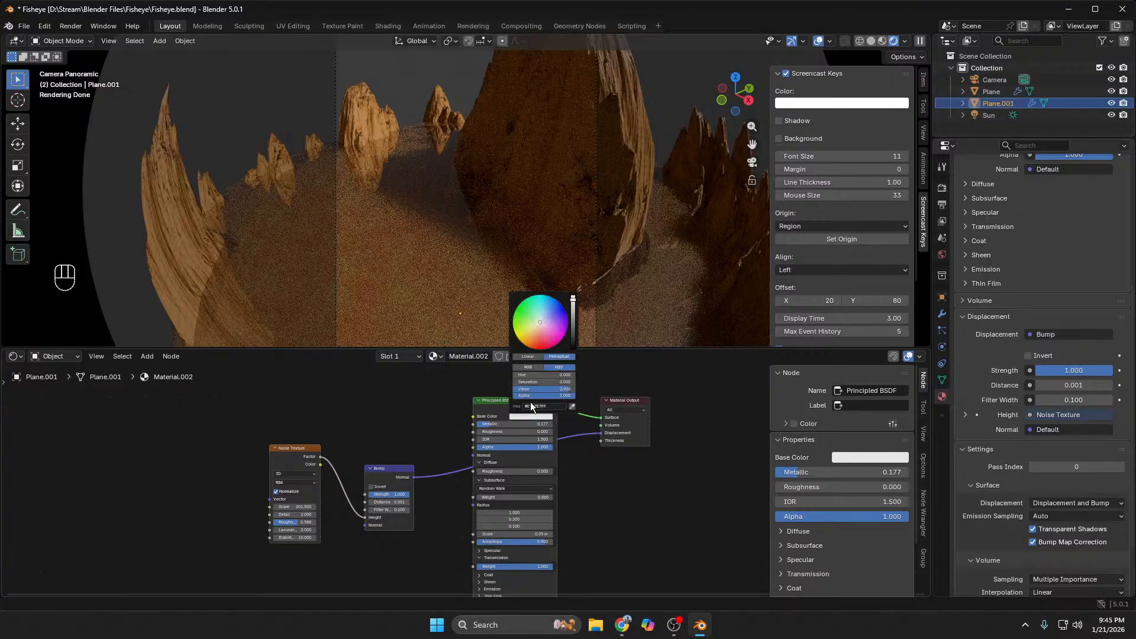
{"action": "left_click_drag", "start_coordinate": [550, 321], "coordinate": [542, 300]}
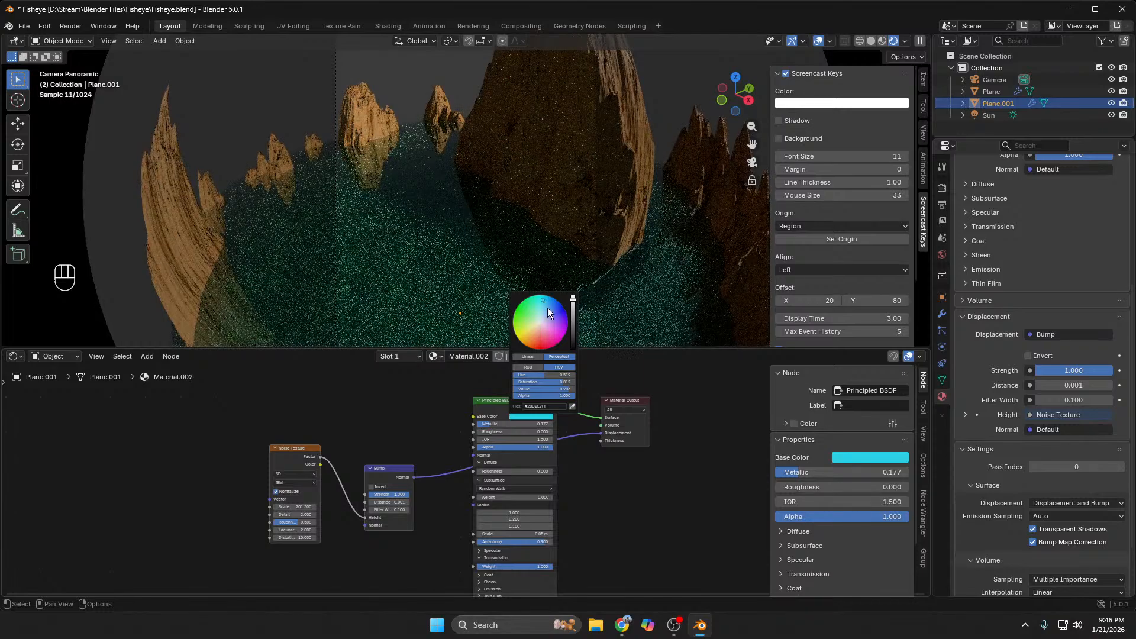
Step: Switch to the YouTube tutorial in Chrome, rewind it to 5:24 to review how the water plane is added, and return to Blender
{"action": "mouse_move", "coordinate": [622, 625]}
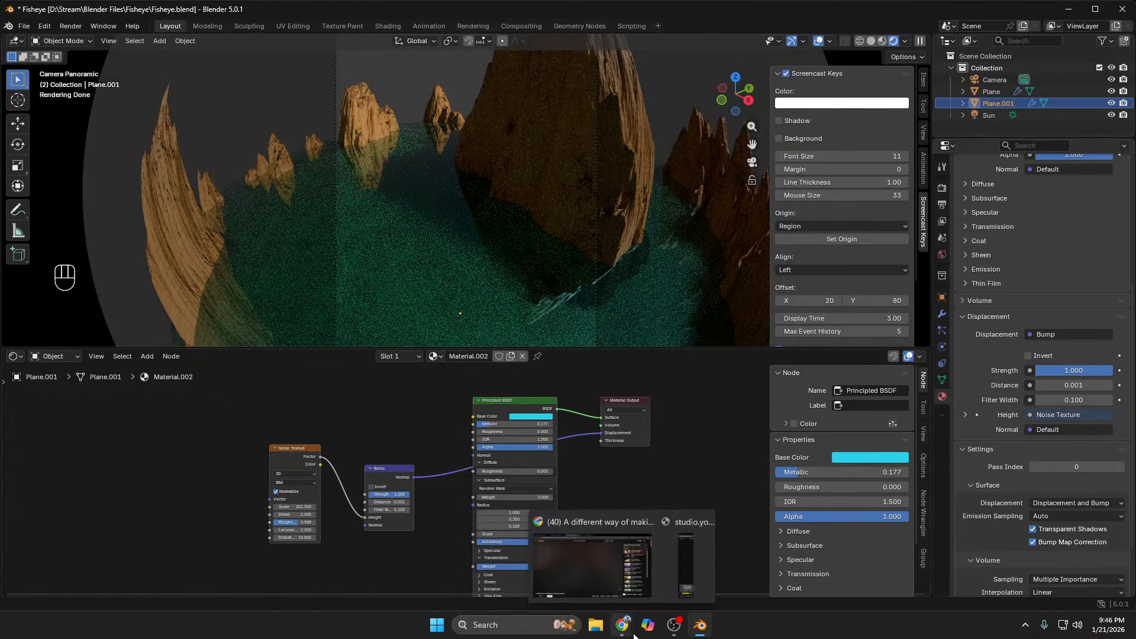
{"action": "left_click", "coordinate": [571, 556]}
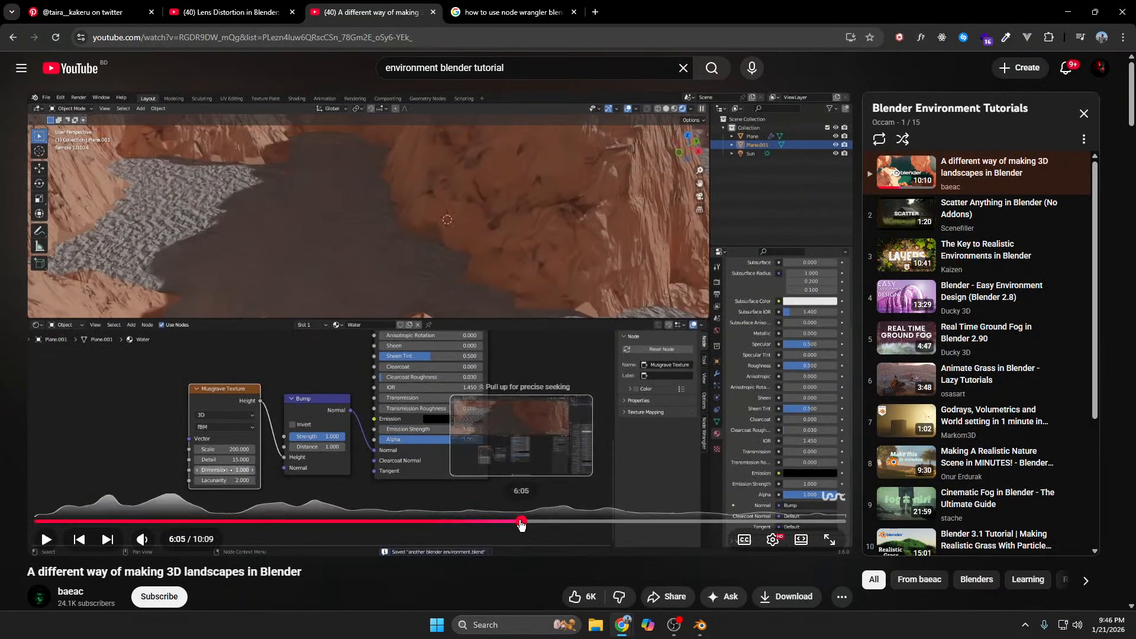
{"action": "left_click_drag", "start_coordinate": [545, 516], "coordinate": [467, 517]}
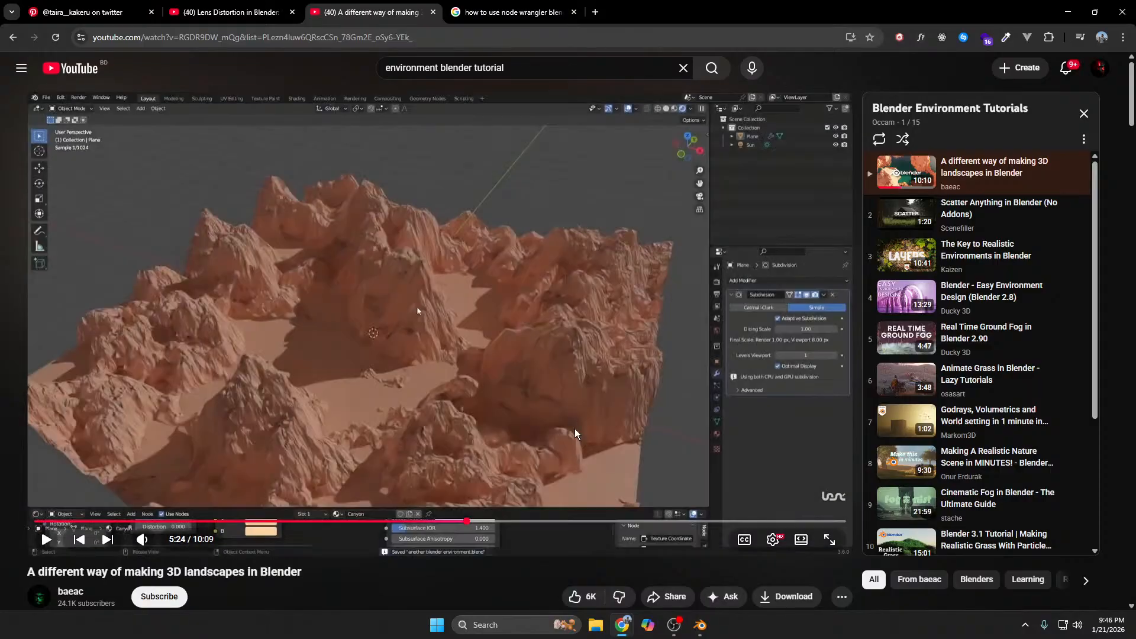
{"action": "left_click", "coordinate": [700, 410]}
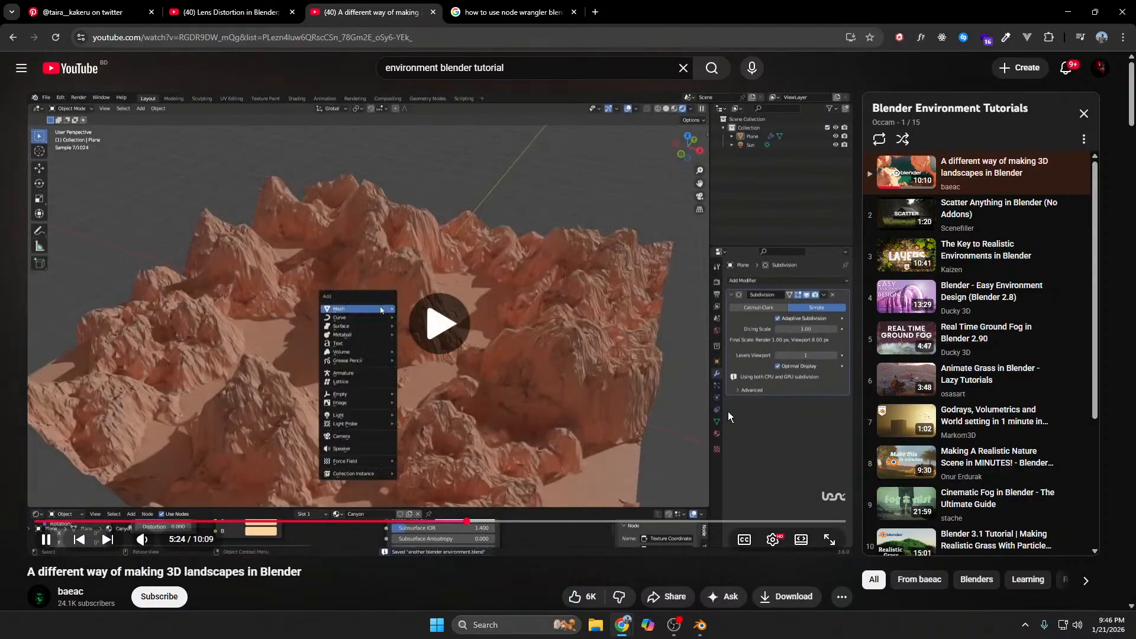
{"action": "left_click_drag", "start_coordinate": [808, 410], "coordinate": [808, 410]}
{"action": "left_click", "coordinate": [797, 413]}
{"action": "left_click", "coordinate": [699, 626]}
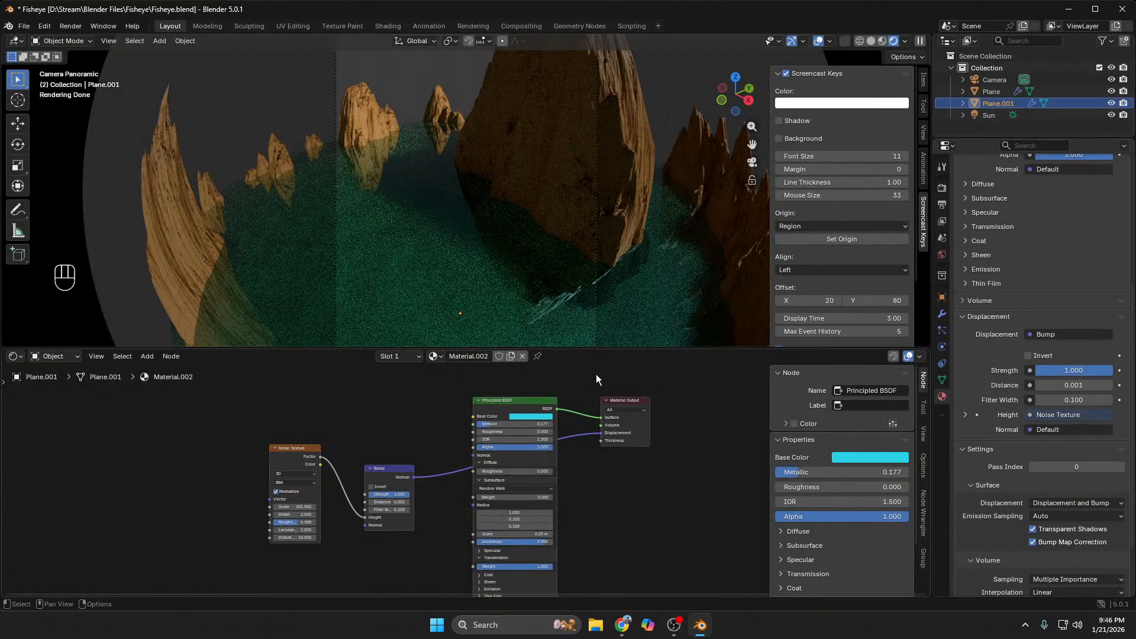
Step: Apply all transforms to the water plane Plane.001
{"action": "right_click", "coordinate": [992, 104]}
{"action": "left_click", "coordinate": [192, 42]}
{"action": "mouse_move", "coordinate": [218, 99]}
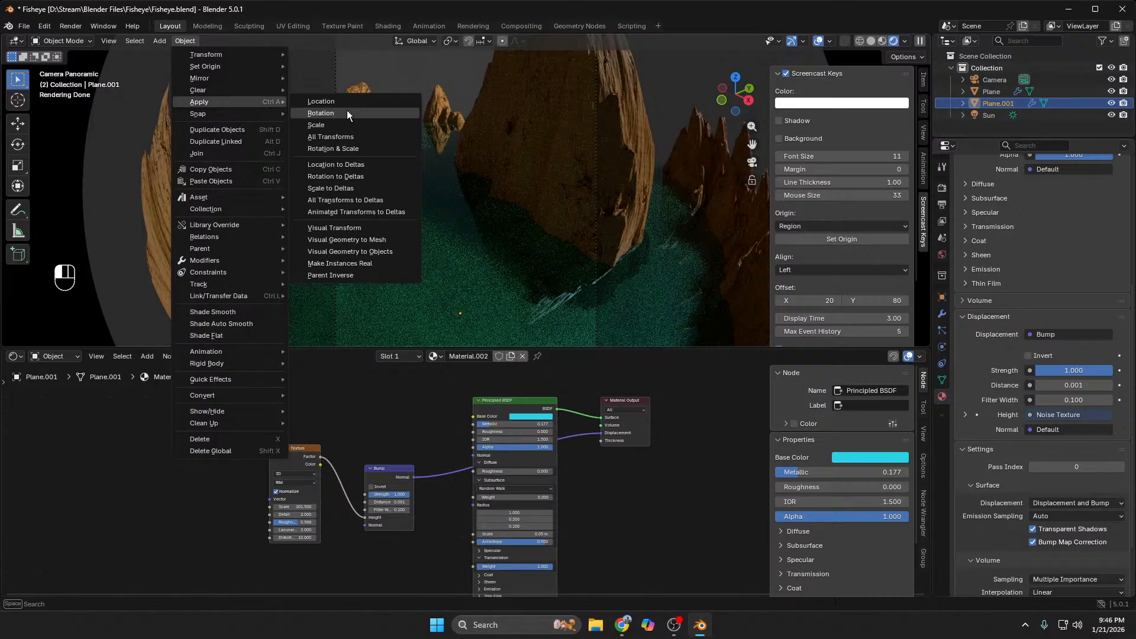
{"action": "left_click", "coordinate": [374, 137]}
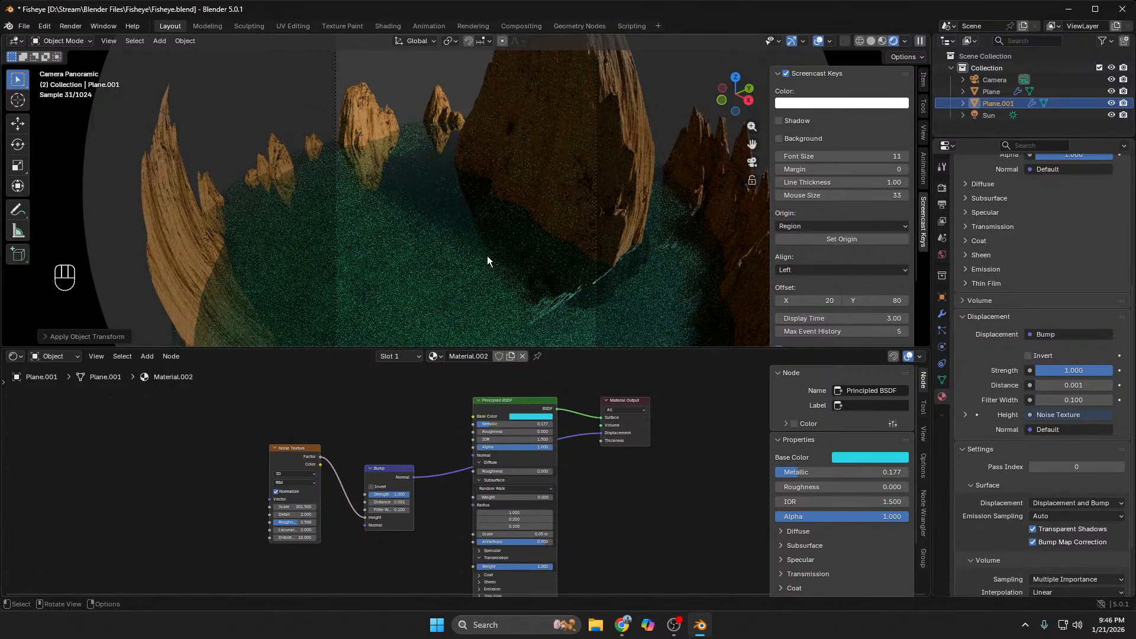
Step: Watch the tutorial's water material section in Chrome up to 6:05, pause it, and return to Blender
{"action": "mouse_move", "coordinate": [622, 625]}
{"action": "left_click", "coordinate": [623, 567]}
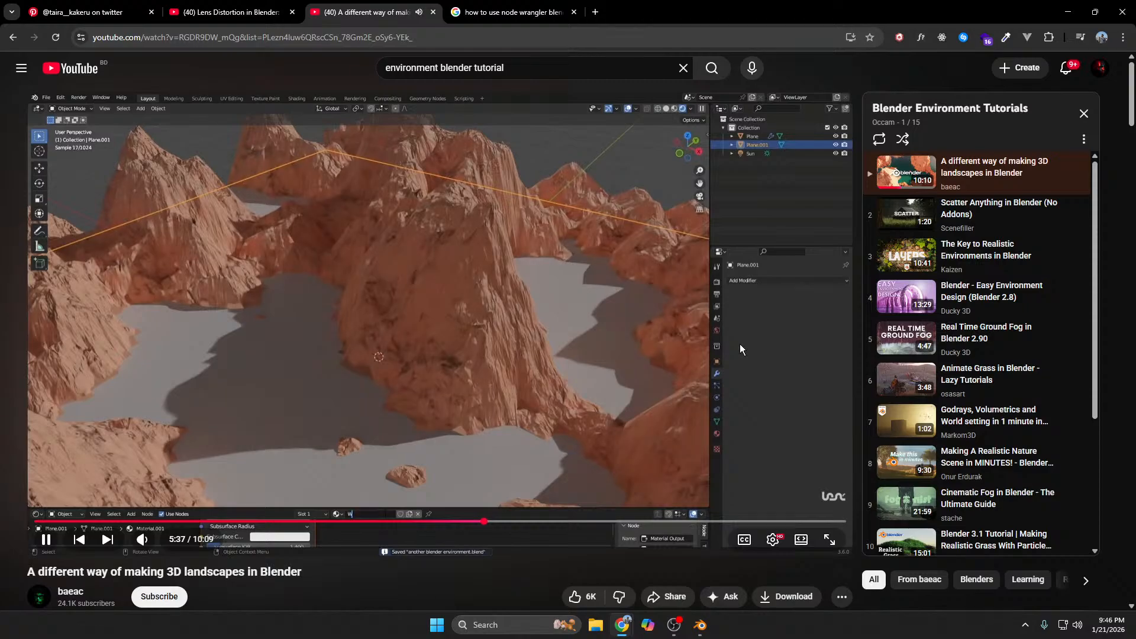
{"action": "left_click_drag", "start_coordinate": [804, 338], "coordinate": [805, 339]}
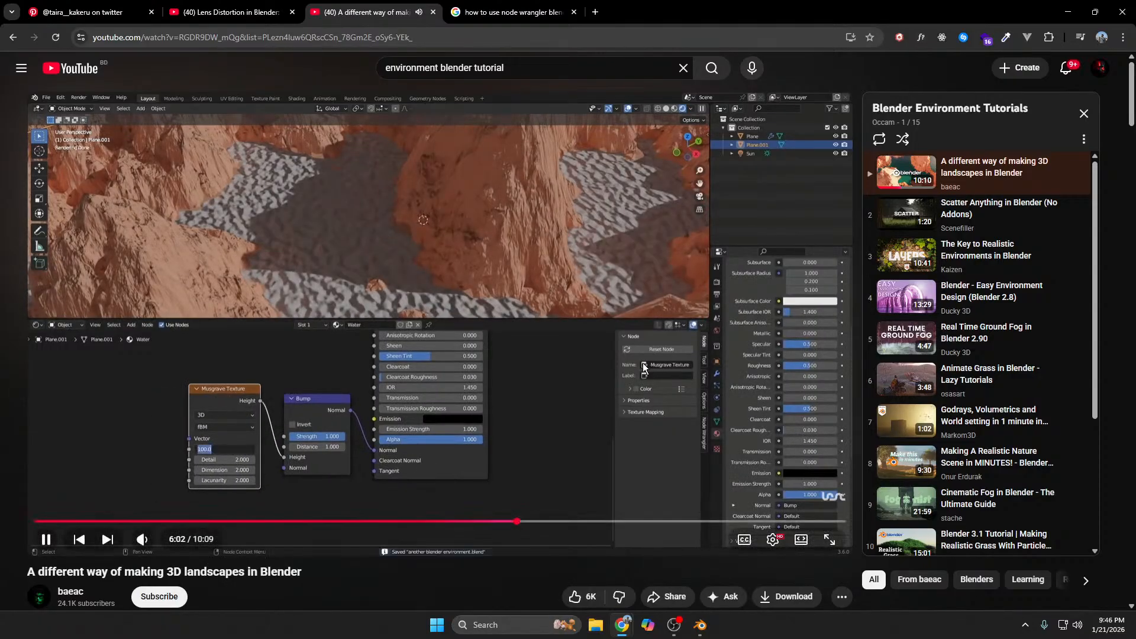
{"action": "left_click", "coordinate": [707, 386]}
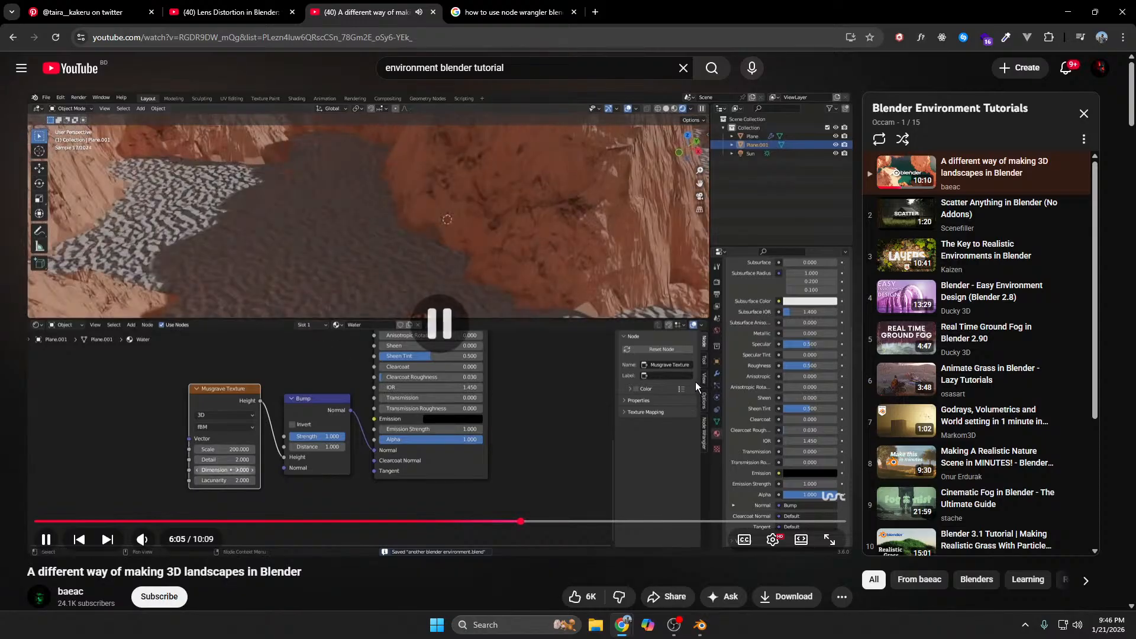
{"action": "mouse_move", "coordinate": [709, 634]}
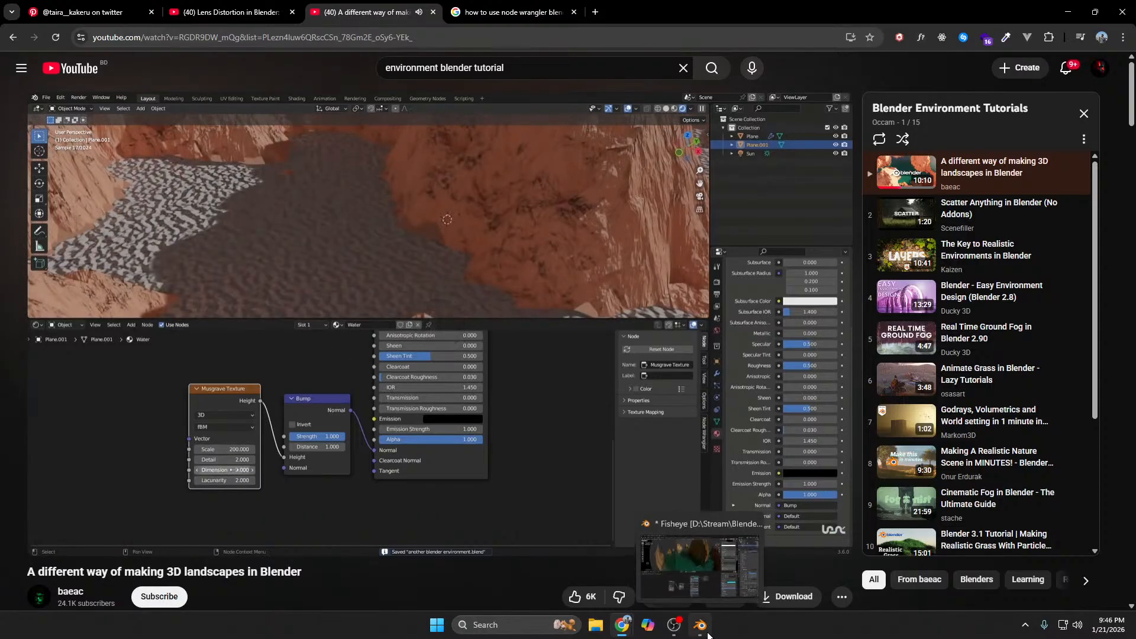
{"action": "left_click", "coordinate": [701, 627]}
Step: Rewire the Bump node's Normal output from the Material Output's Displacement to the Principled BSDF's Normal input
{"action": "scroll", "coordinate": [620, 471], "scroll_direction": "up", "scroll_amount": 3}
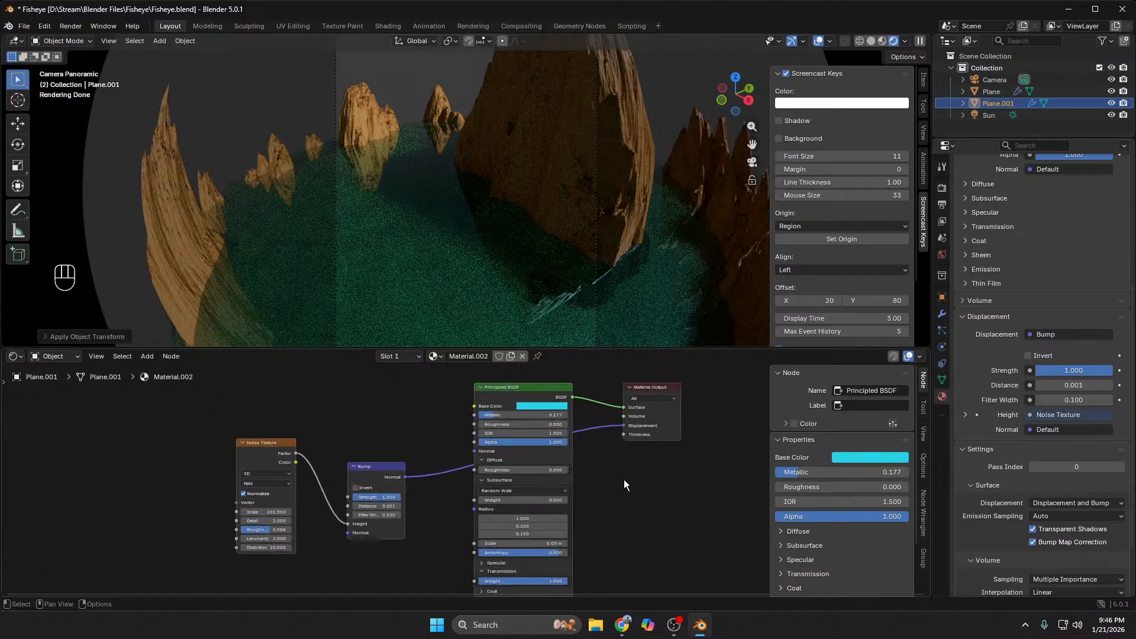
{"action": "middle_click_drag", "start_coordinate": [656, 528], "coordinate": [563, 580]}
{"action": "left_click_drag", "start_coordinate": [606, 453], "coordinate": [383, 492]}
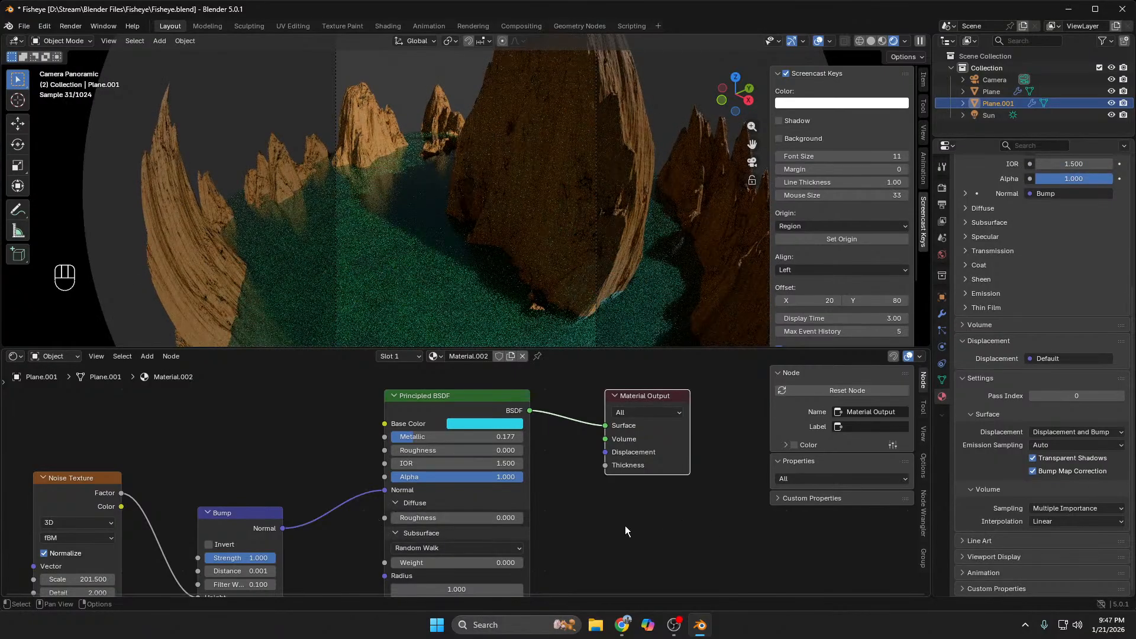
Step: Try the water's Noise Texture with Normalize turned off, and turn Normalize back on
{"action": "middle_click_drag", "start_coordinate": [517, 320], "coordinate": [481, 211]}
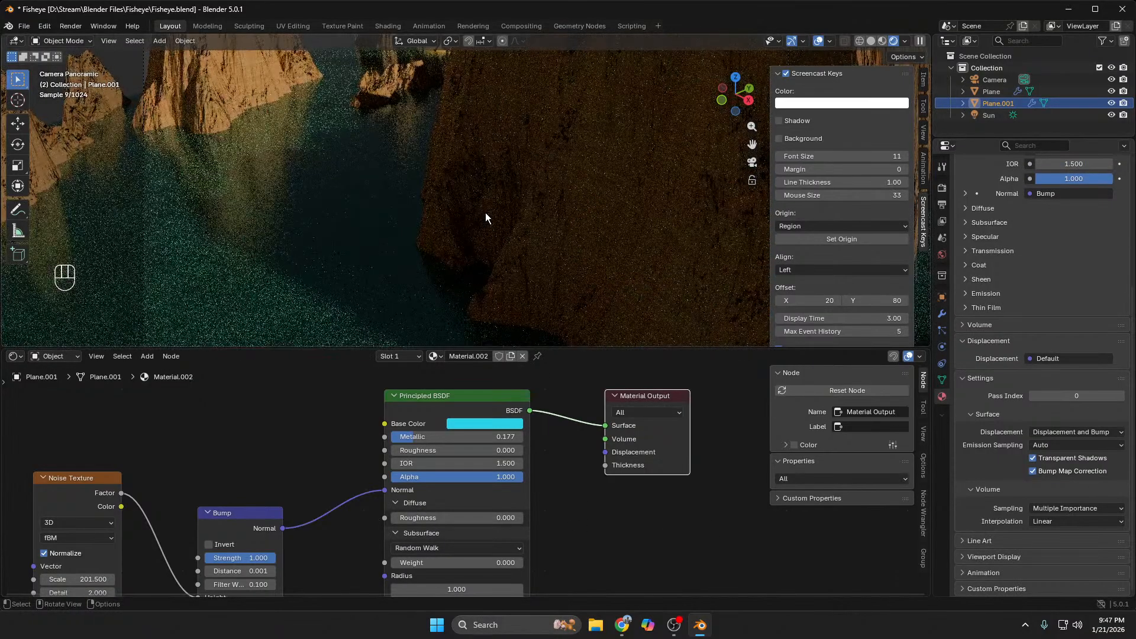
{"action": "scroll", "coordinate": [297, 483], "scroll_direction": "down", "scroll_amount": 1}
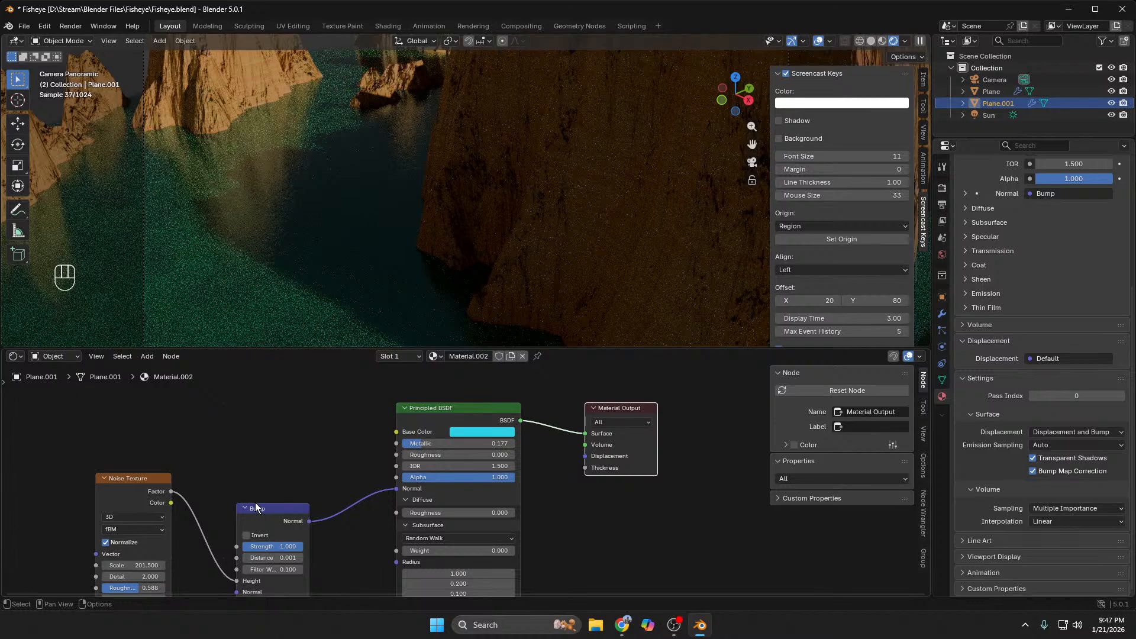
{"action": "left_click", "coordinate": [107, 545]}
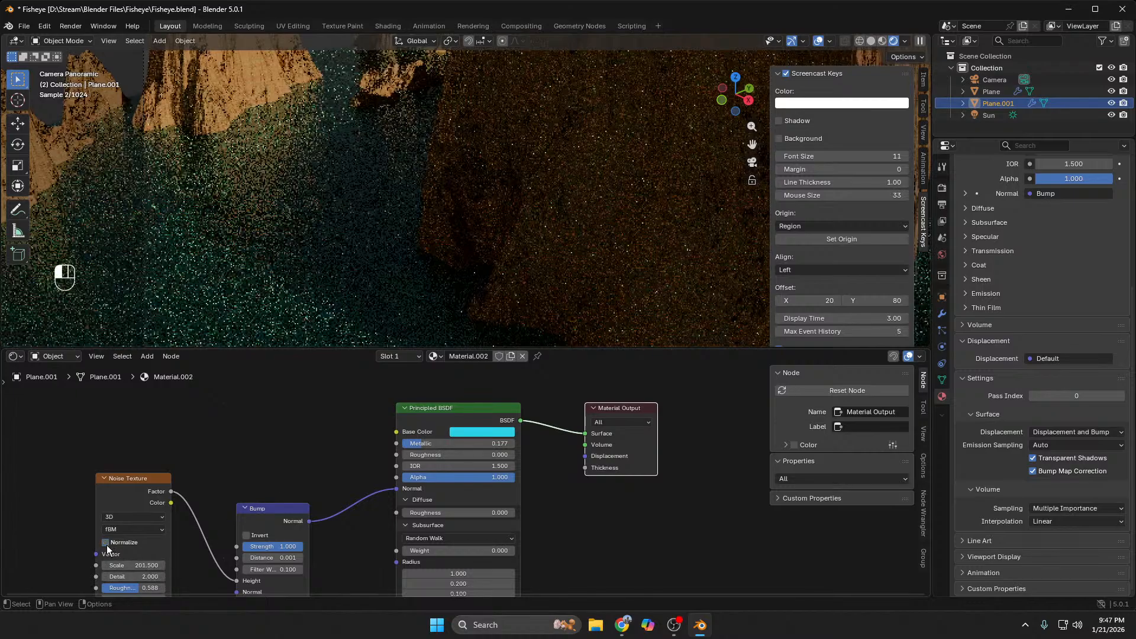
{"action": "left_click", "coordinate": [107, 545]}
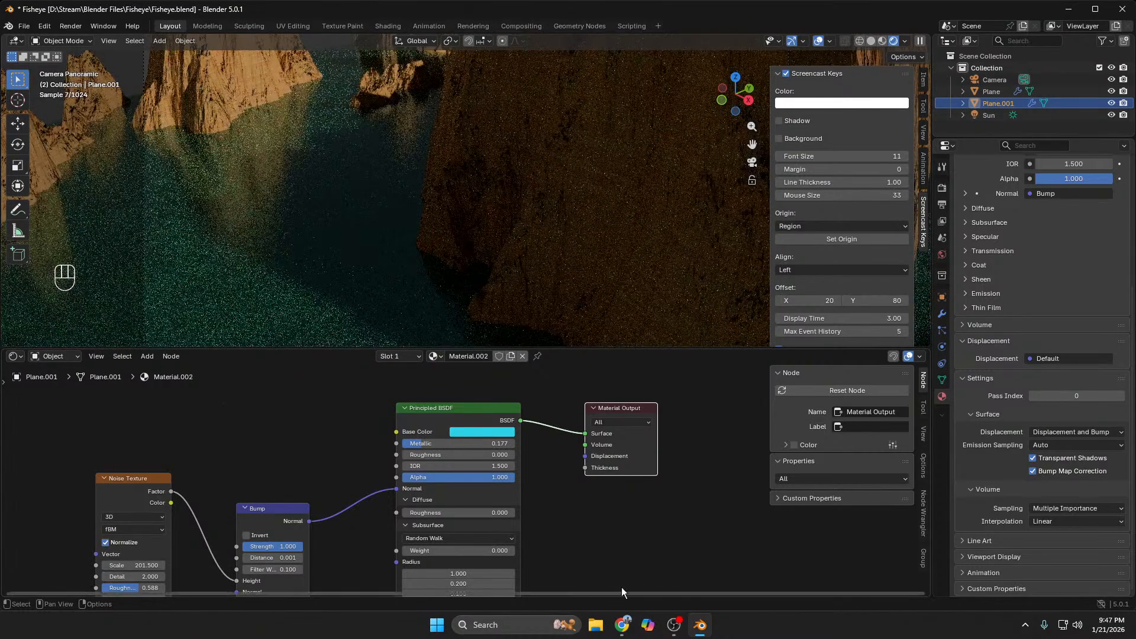
Step: Compare the Noise Texture and Bump settings with the Musgrave Texture and Bump values in the paused Chrome tutorial, and return to Blender
{"action": "scroll", "coordinate": [450, 509], "scroll_direction": "down", "scroll_amount": 1}
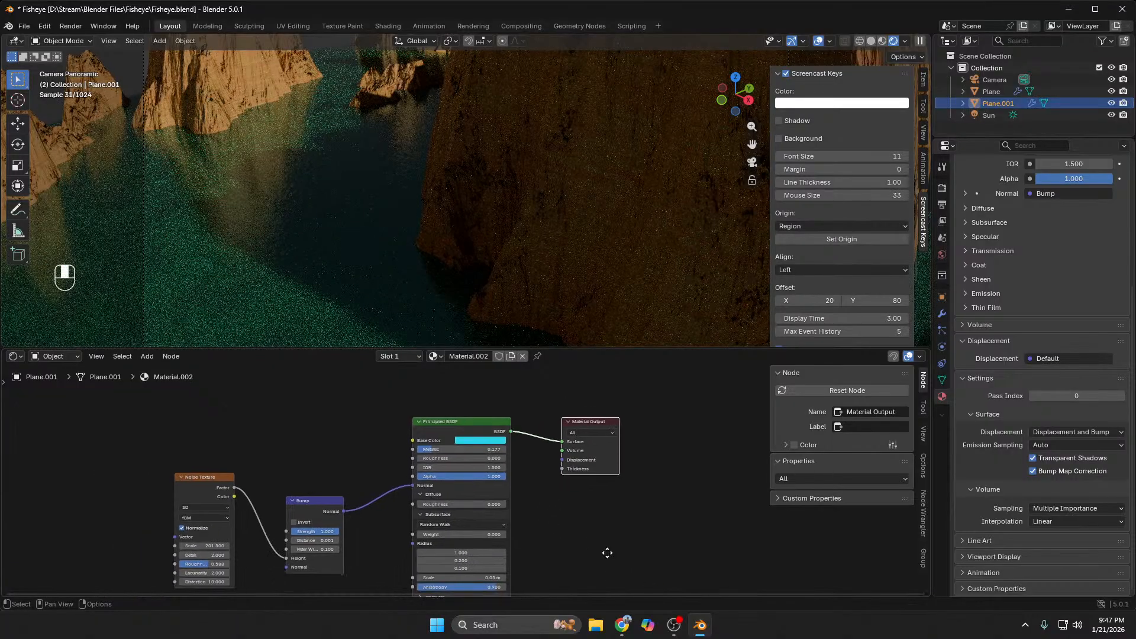
{"action": "middle_click_drag", "start_coordinate": [604, 553], "coordinate": [634, 467]}
{"action": "scroll", "coordinate": [356, 513], "scroll_direction": "up", "scroll_amount": 1}
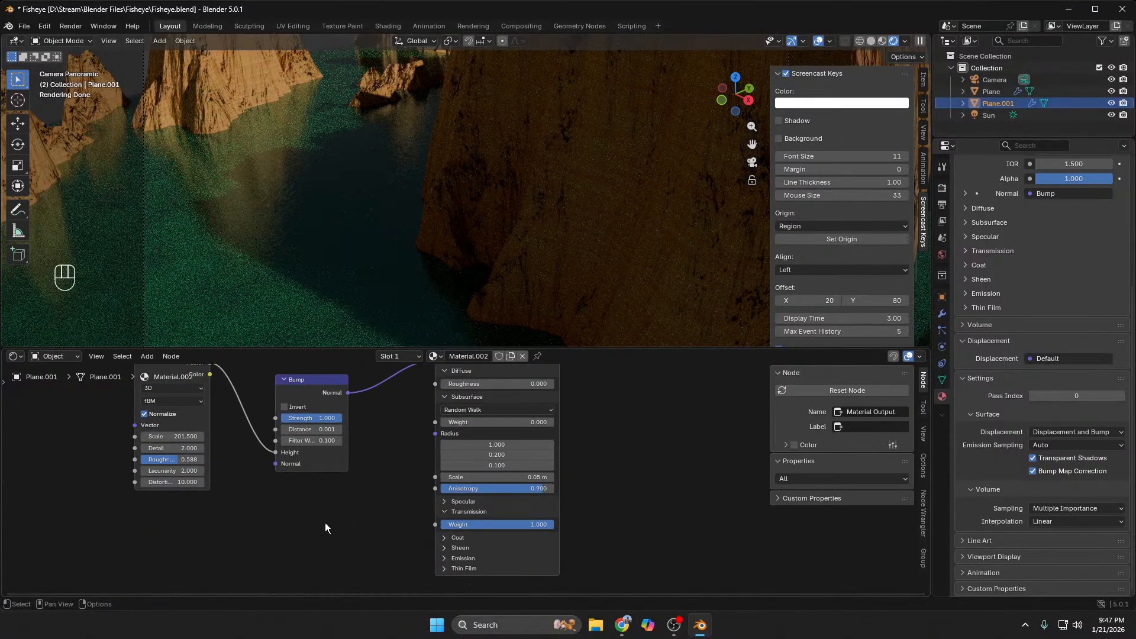
{"action": "middle_click_drag", "start_coordinate": [325, 523], "coordinate": [340, 579]}
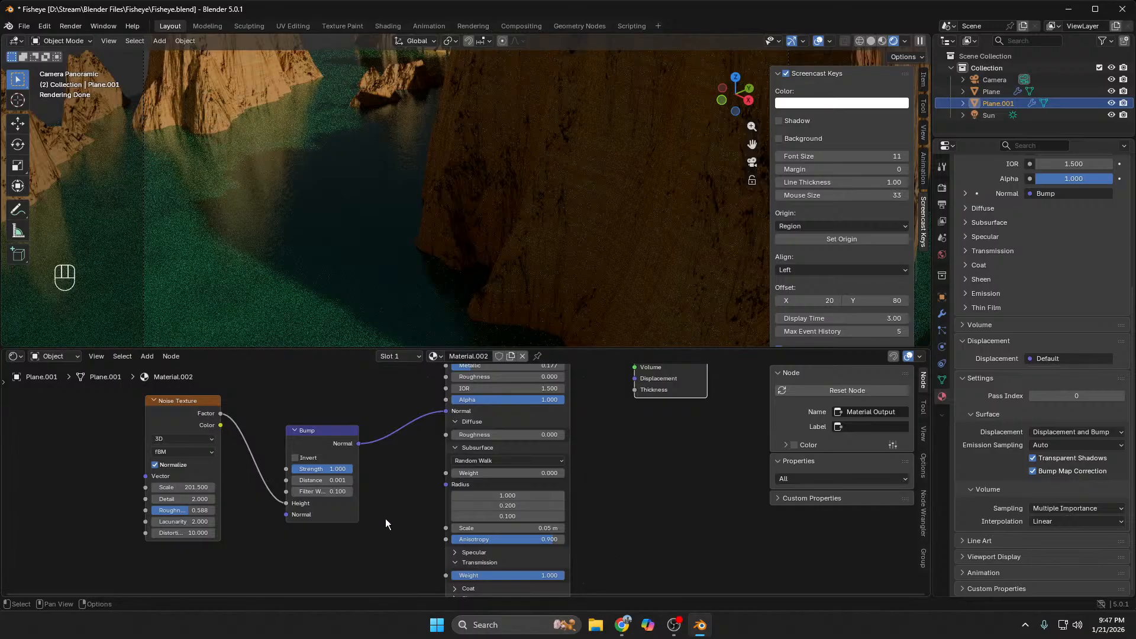
{"action": "mouse_move", "coordinate": [625, 632]}
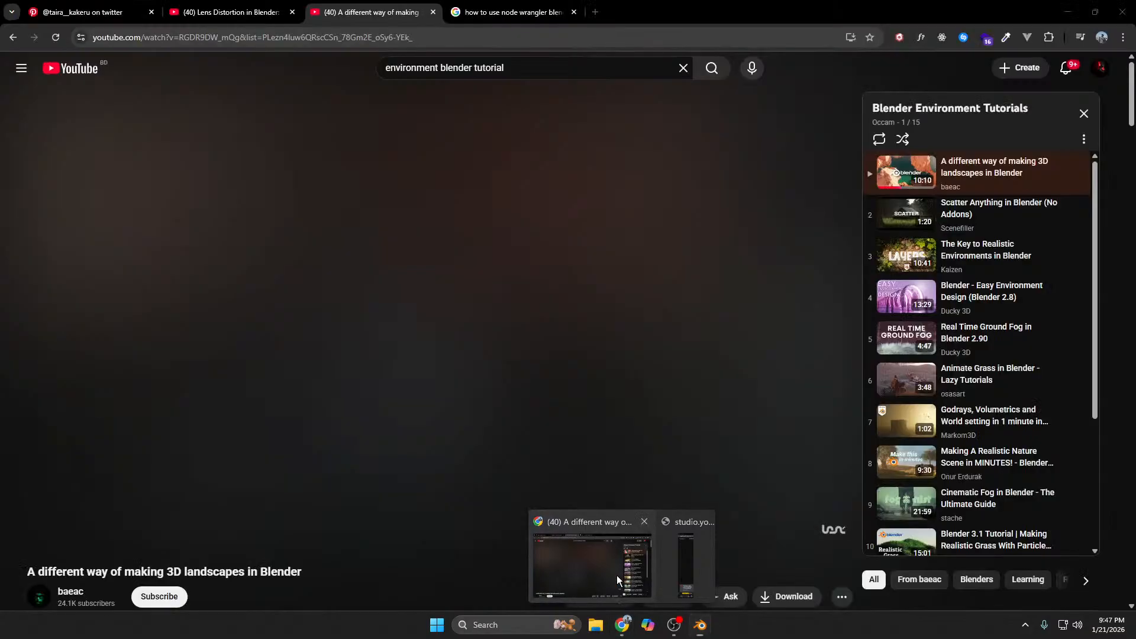
{"action": "left_click", "coordinate": [617, 576]}
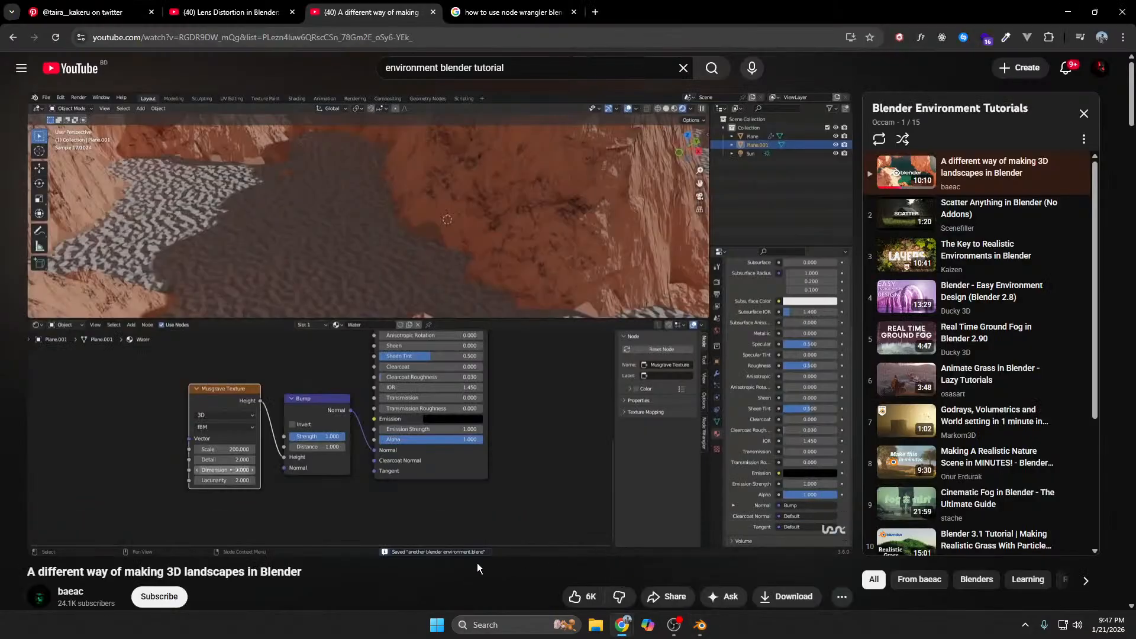
{"action": "left_click", "coordinate": [709, 623]}
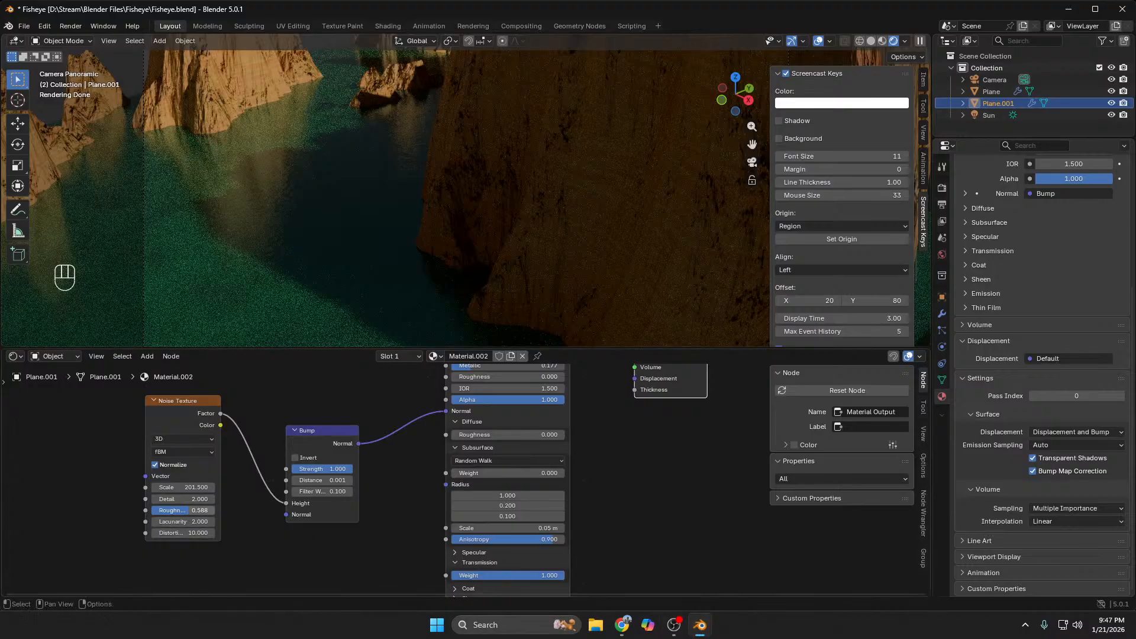
Step: Set the Noise Texture's Detail to 0.7 and Roughness to 0.02, and check the water surface up close
{"action": "left_click_drag", "start_coordinate": [195, 510], "coordinate": [158, 499]}
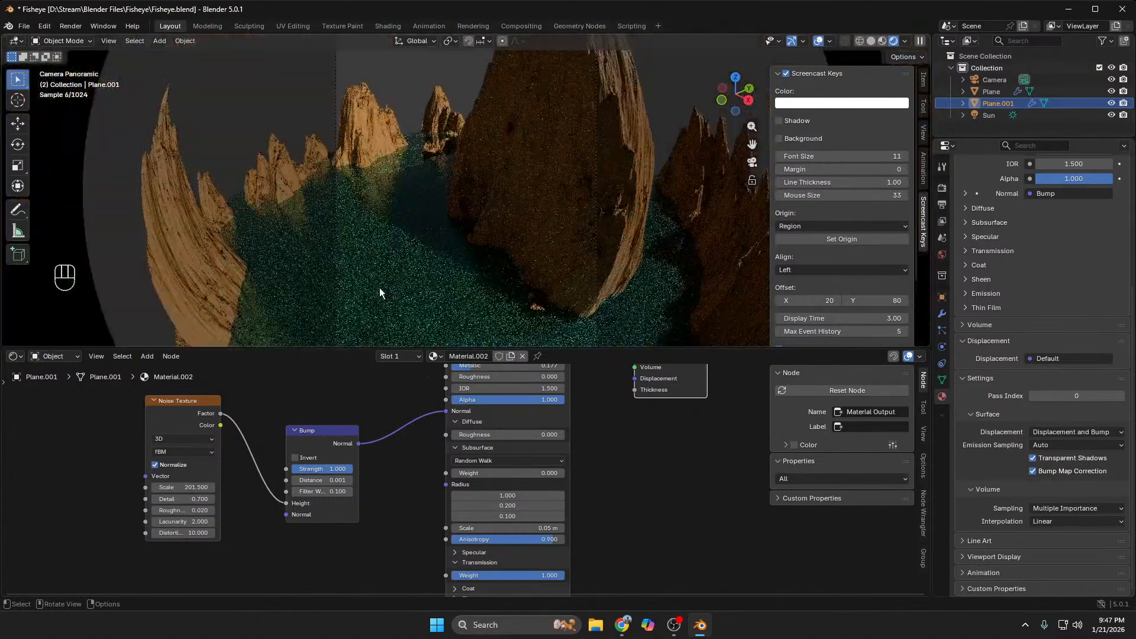
{"action": "middle_click_drag", "start_coordinate": [463, 287], "coordinate": [455, 208]}
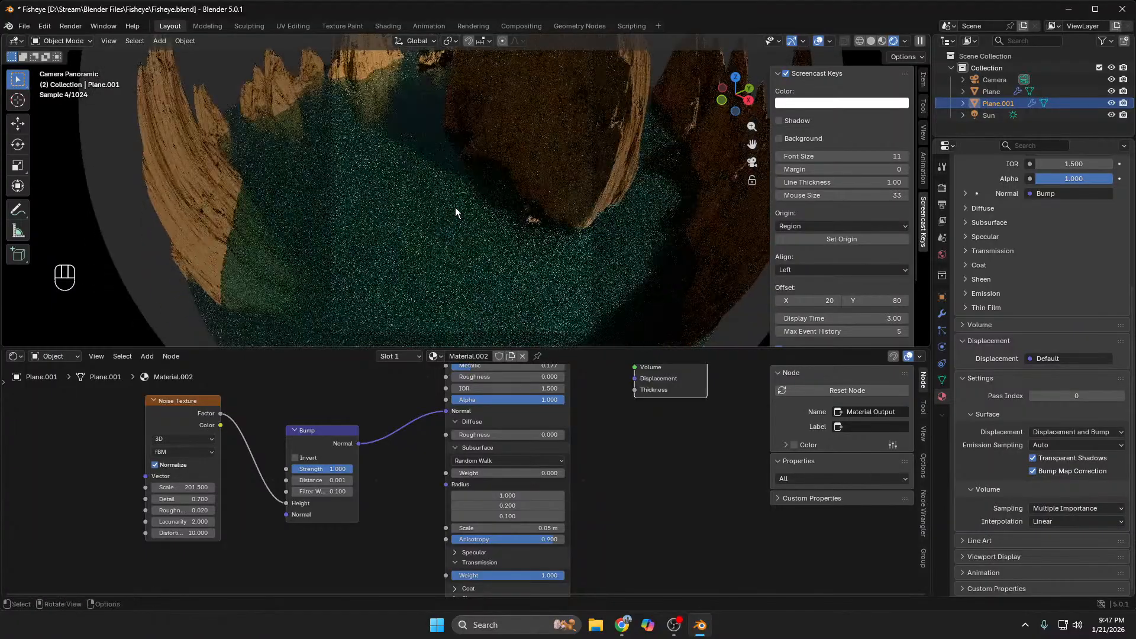
{"action": "scroll", "coordinate": [455, 272], "scroll_direction": "up", "scroll_amount": 2}
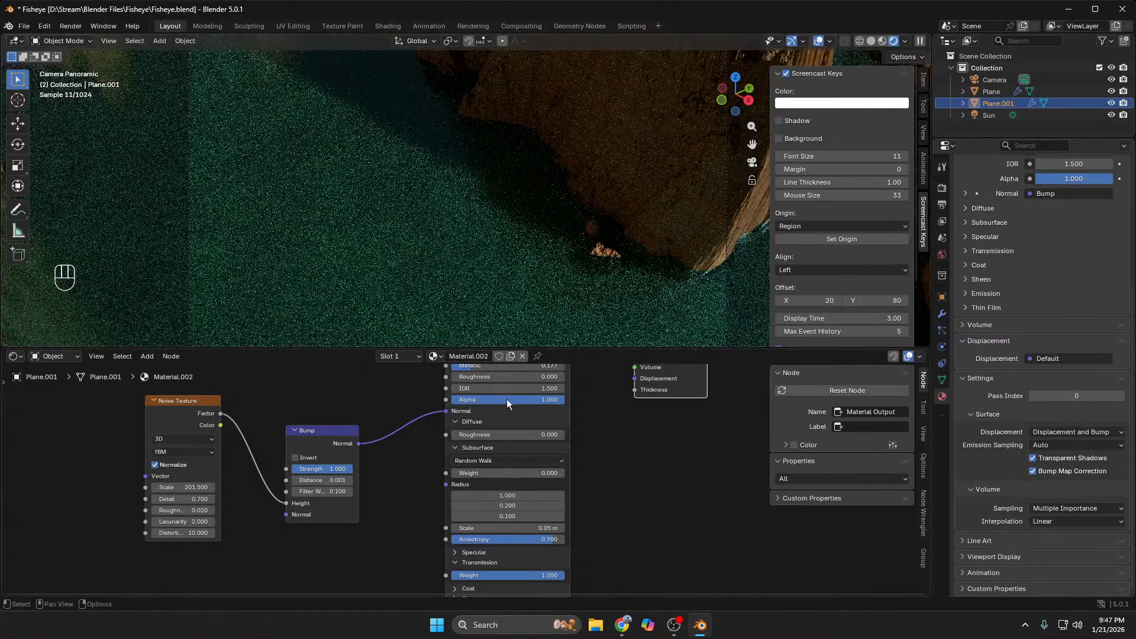
Step: Set the water Noise Texture's Detail to 1 and Lacunarity to 7.8
{"action": "scroll", "coordinate": [519, 431], "scroll_direction": "up", "scroll_amount": 2}
{"action": "scroll", "coordinate": [520, 433], "scroll_direction": "down", "scroll_amount": 3}
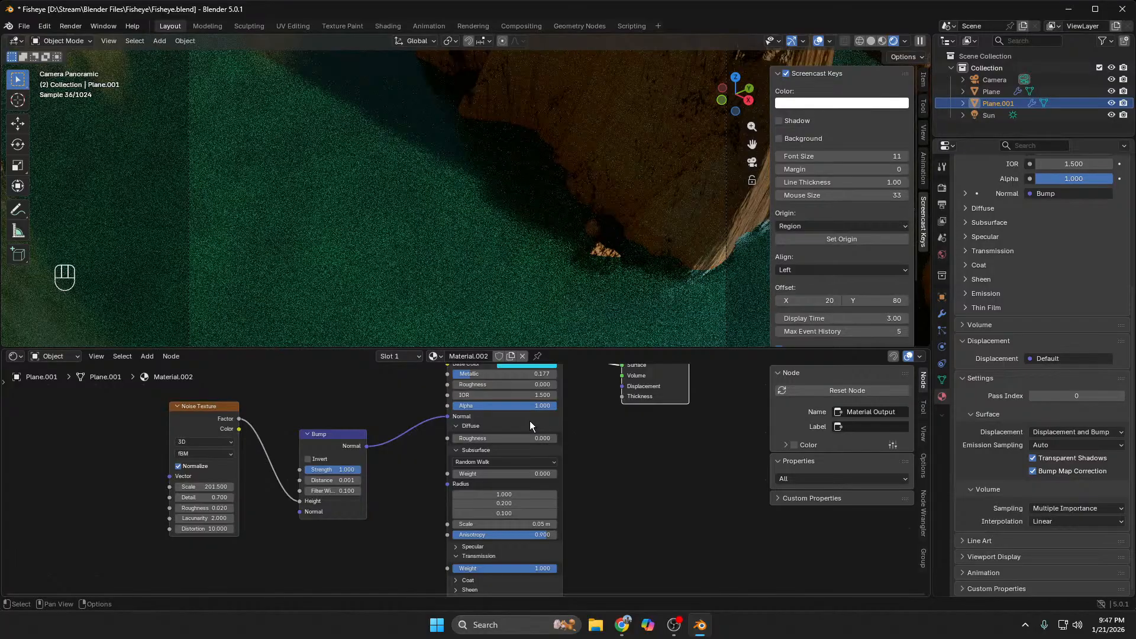
{"action": "left_click_drag", "start_coordinate": [174, 498], "coordinate": [203, 498]}
{"action": "left_click", "coordinate": [204, 498]}
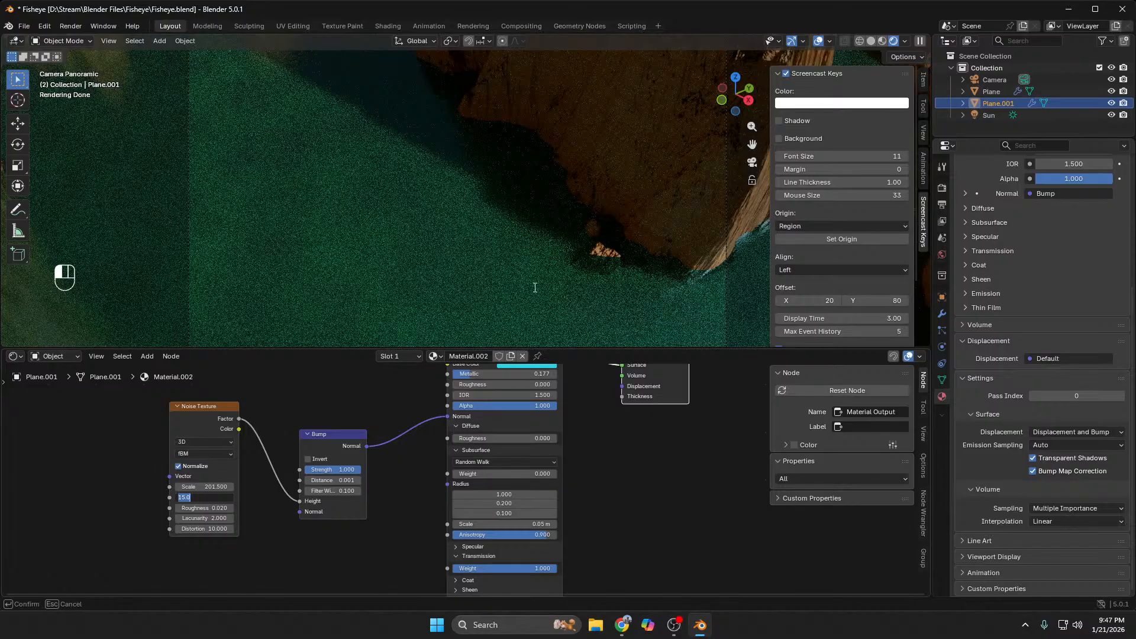
{"action": "type", "text": "1"}
{"action": "key", "text": "Return"}
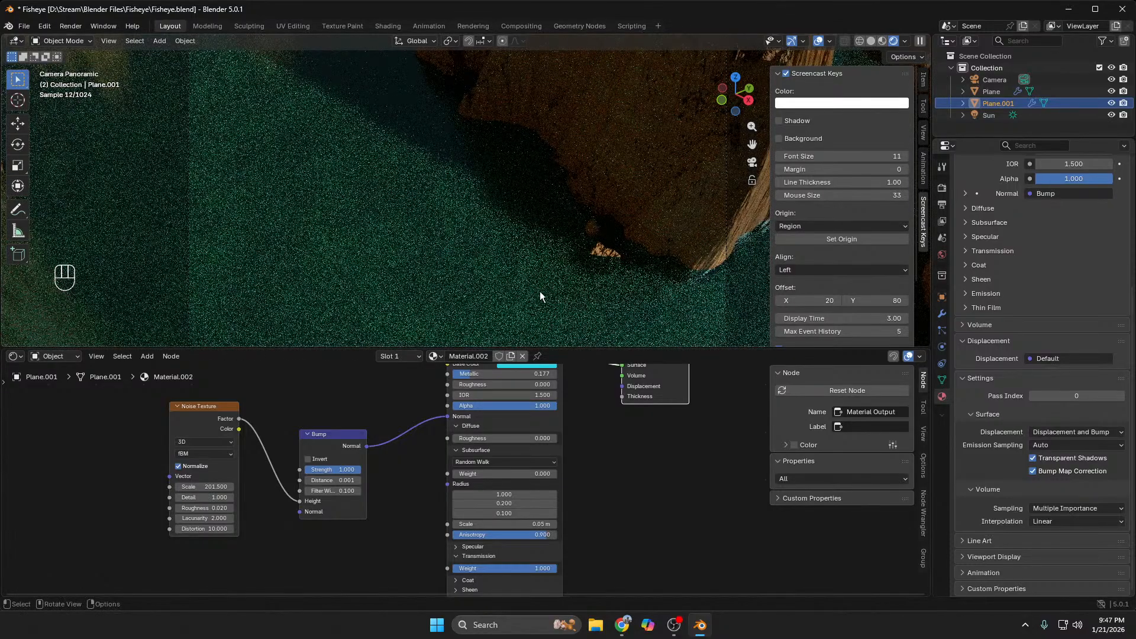
{"action": "left_click_drag", "start_coordinate": [219, 518], "coordinate": [266, 518]}
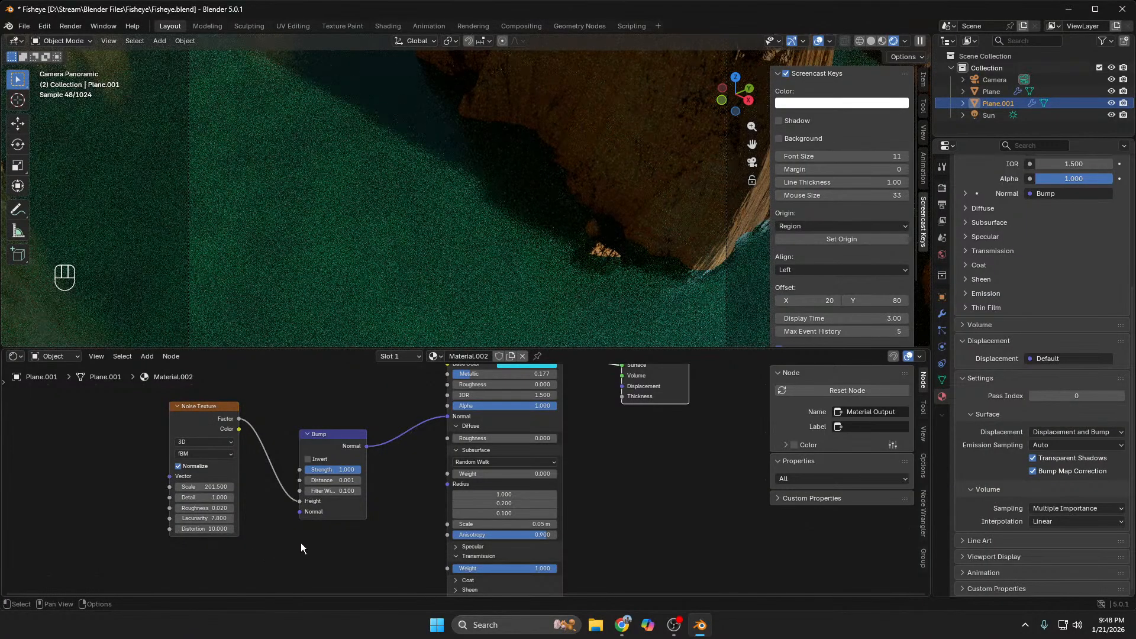
{"action": "scroll", "coordinate": [580, 507], "scroll_direction": "down", "scroll_amount": 1}
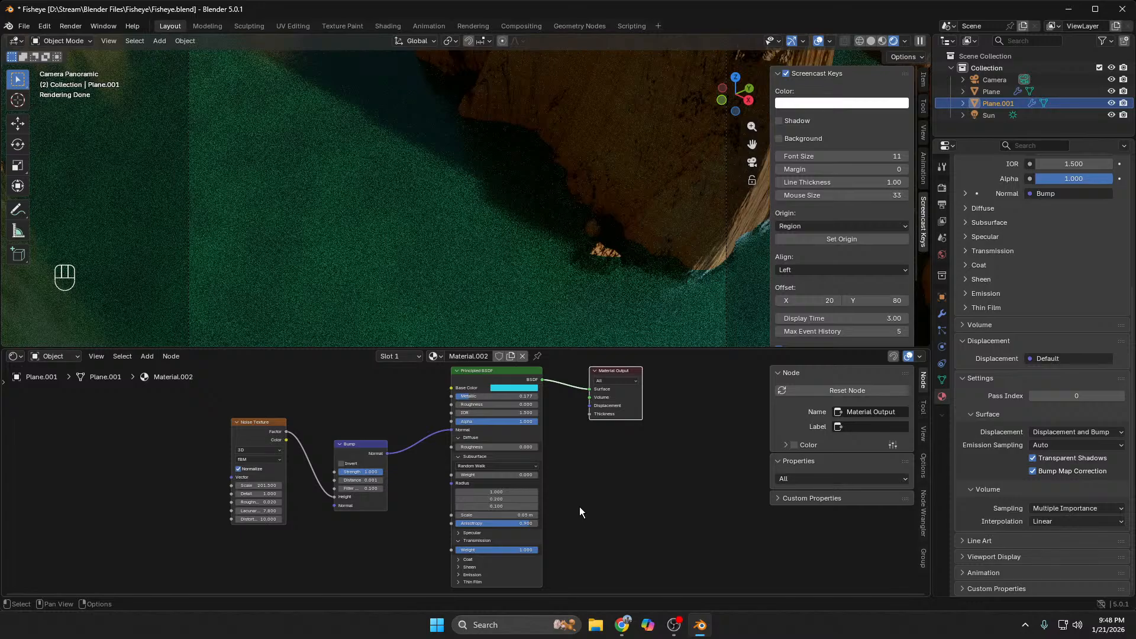
{"action": "scroll", "coordinate": [580, 507], "scroll_direction": "up", "scroll_amount": 1}
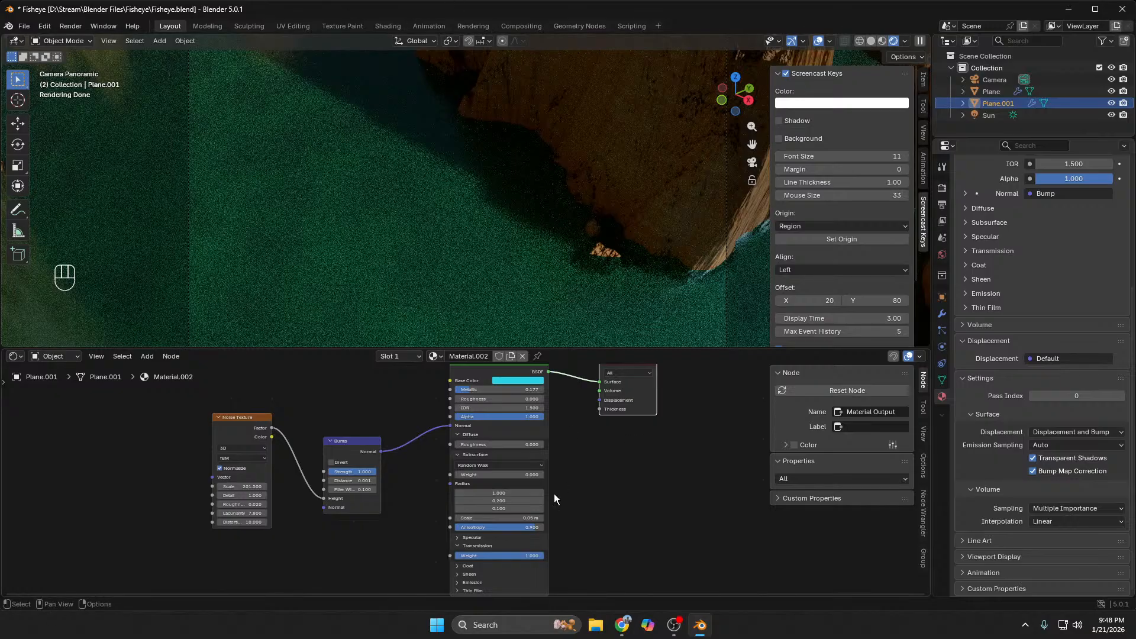
Step: Switch the node editor to the World shader and connect the Sky Texture's Color to the World Output's Surface
{"action": "scroll", "coordinate": [559, 141], "scroll_direction": "down", "scroll_amount": 4}
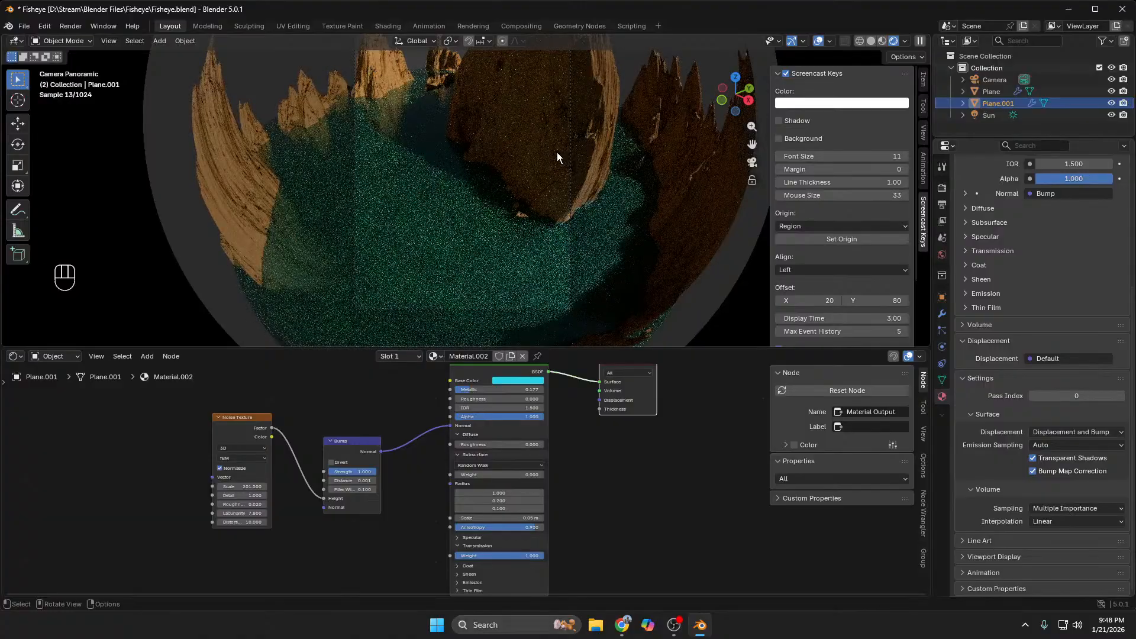
{"action": "scroll", "coordinate": [556, 152], "scroll_direction": "down", "scroll_amount": 3}
{"action": "scroll", "coordinate": [550, 159], "scroll_direction": "down", "scroll_amount": 3}
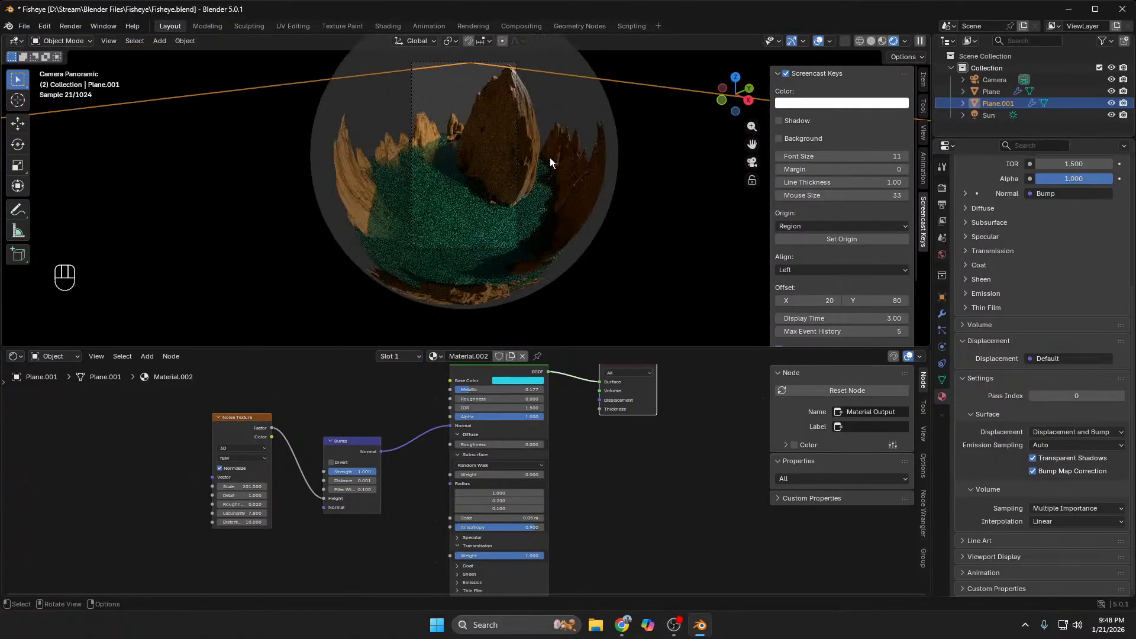
{"action": "scroll", "coordinate": [497, 212], "scroll_direction": "up", "scroll_amount": 1}
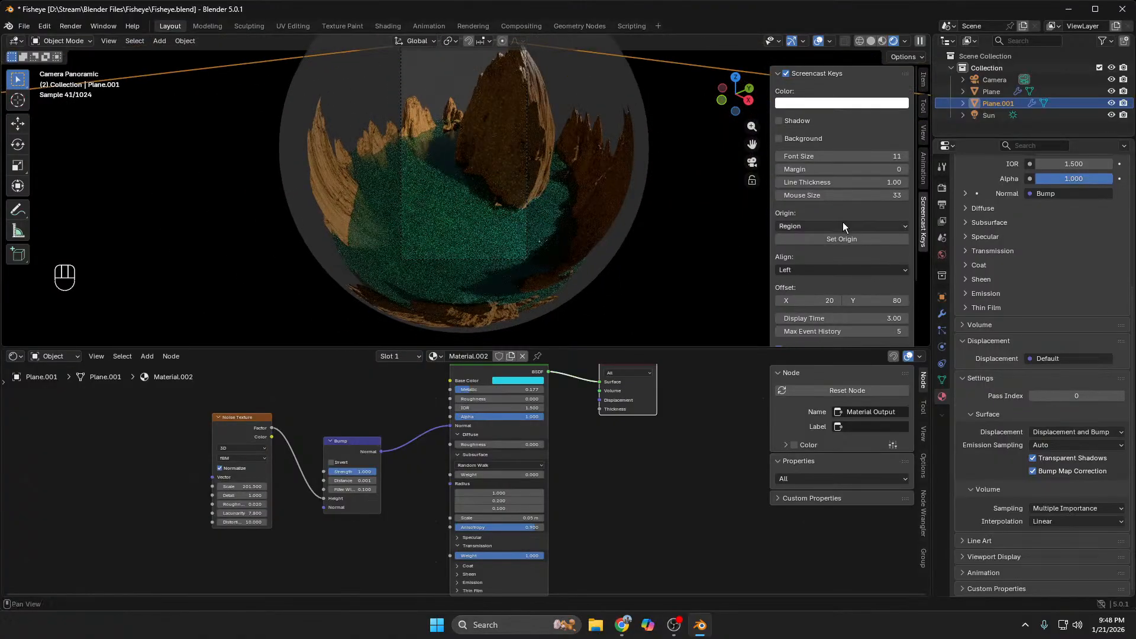
{"action": "left_click", "coordinate": [943, 254]}
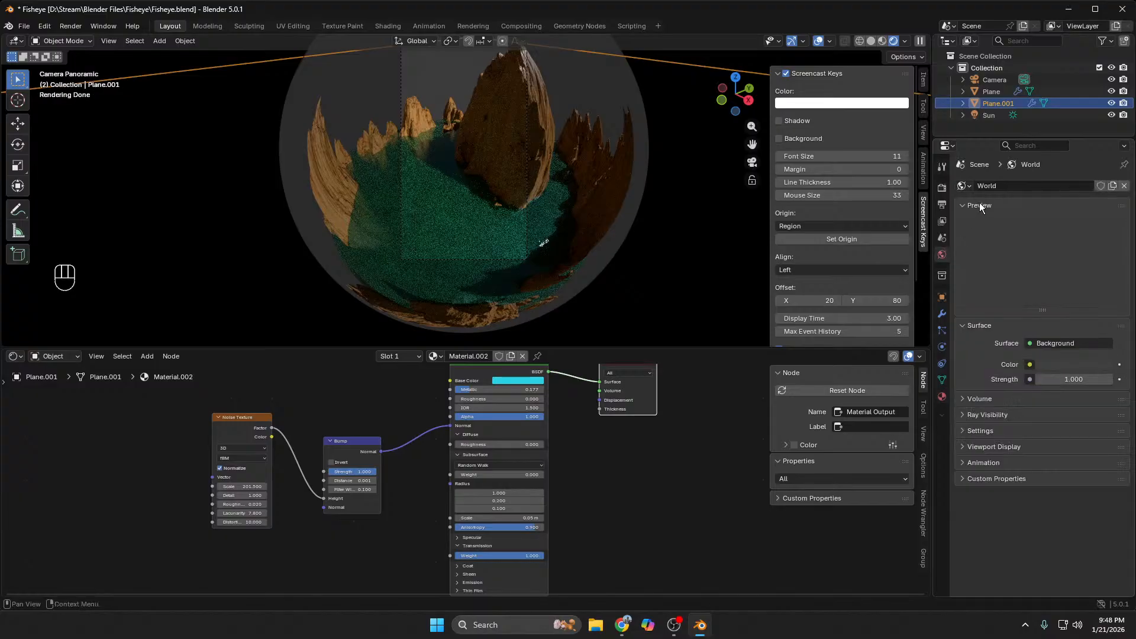
{"action": "left_click", "coordinate": [64, 356]}
{"action": "left_click", "coordinate": [57, 404]}
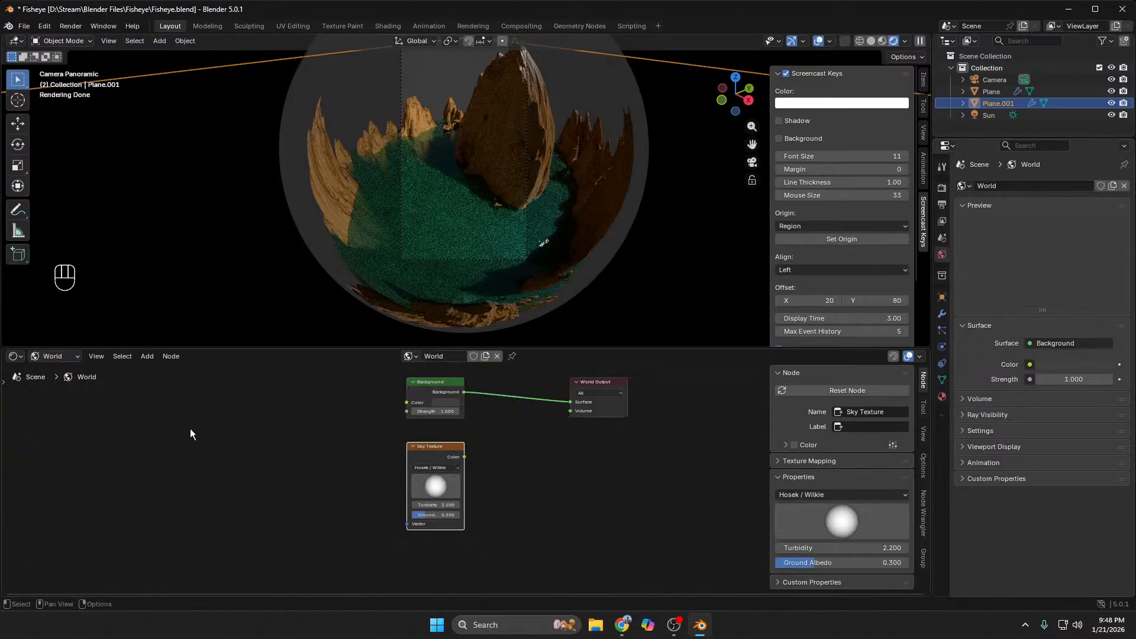
{"action": "left_click_drag", "start_coordinate": [464, 457], "coordinate": [572, 402]}
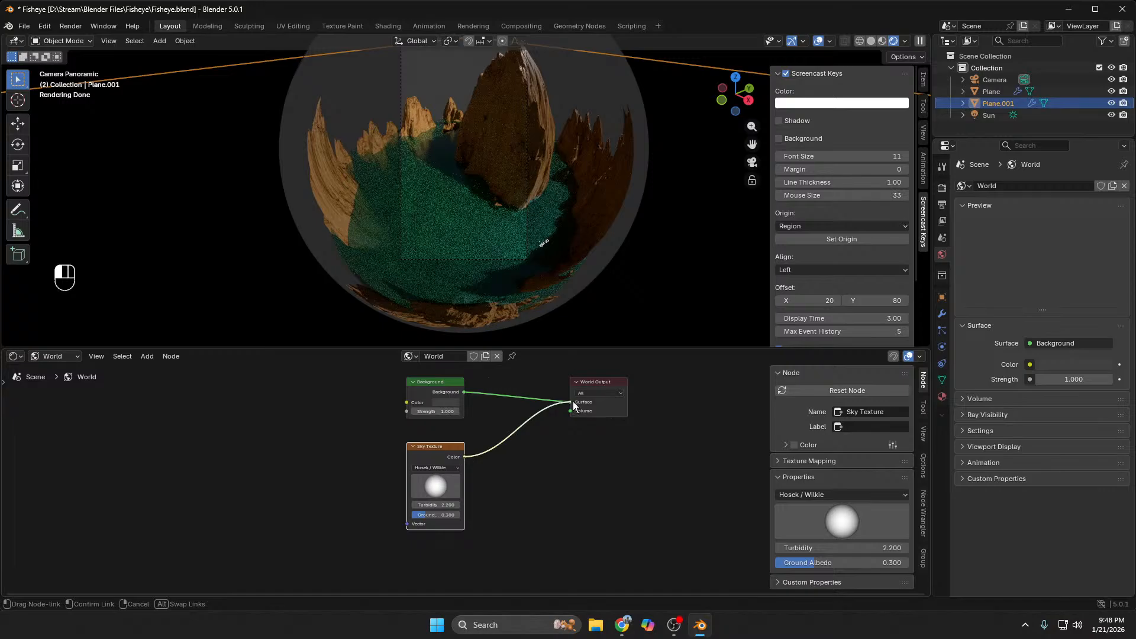
Step: Change the Sky Texture type to Multiple Scattering and check the lighting in the fisheye camera view
{"action": "scroll", "coordinate": [555, 267], "scroll_direction": "up", "scroll_amount": 5}
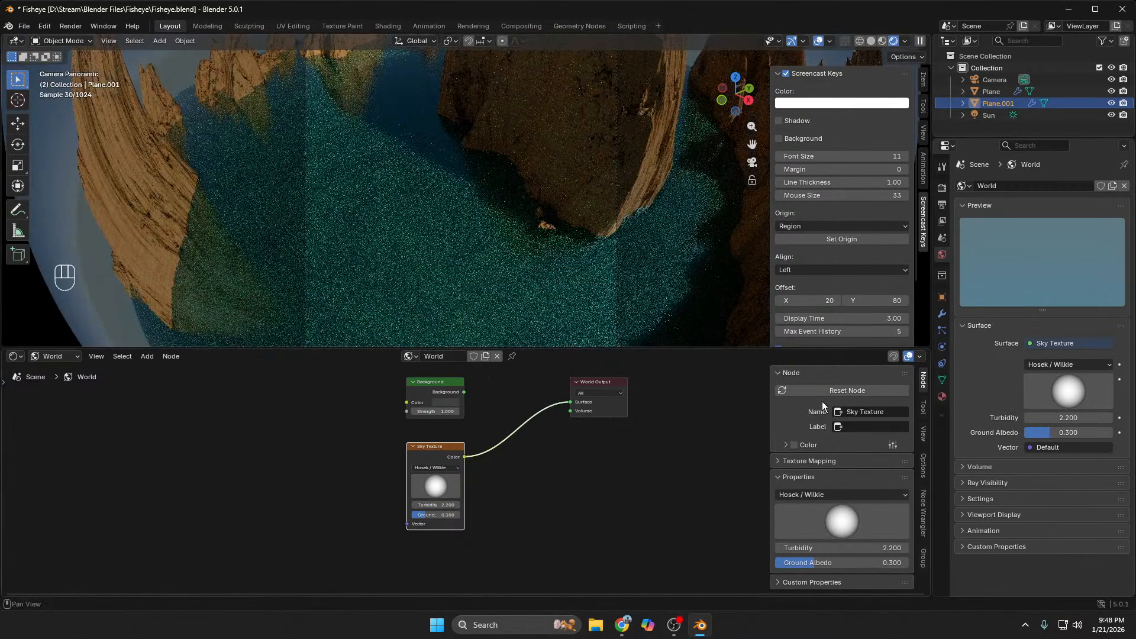
{"action": "left_click", "coordinate": [1078, 364]}
{"action": "left_click", "coordinate": [1060, 406]}
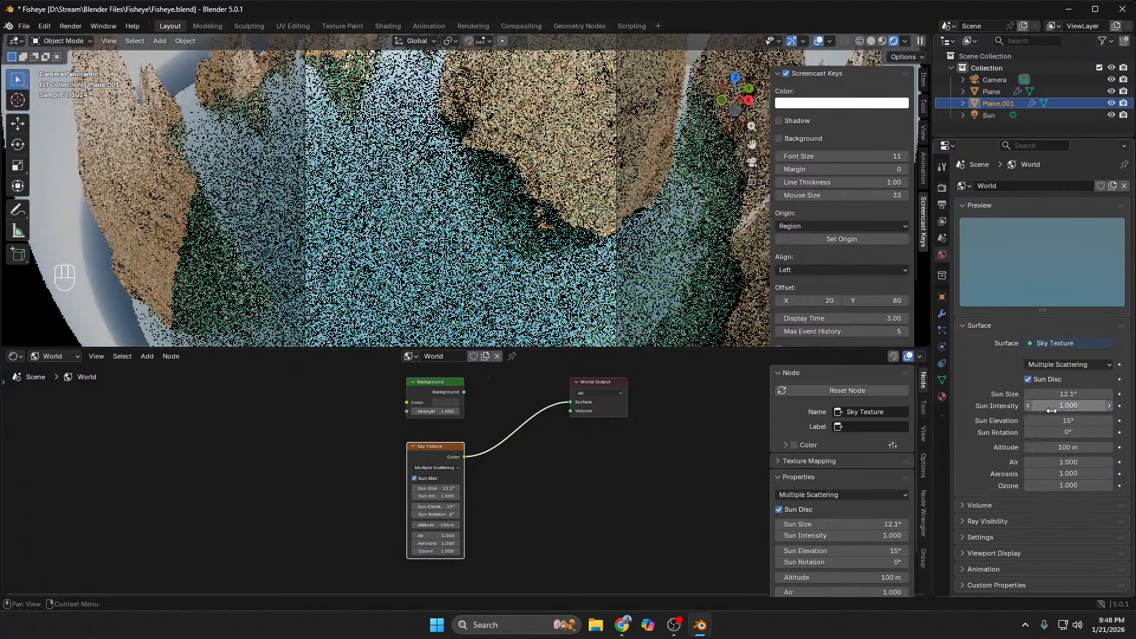
{"action": "scroll", "coordinate": [541, 275], "scroll_direction": "down", "scroll_amount": 2}
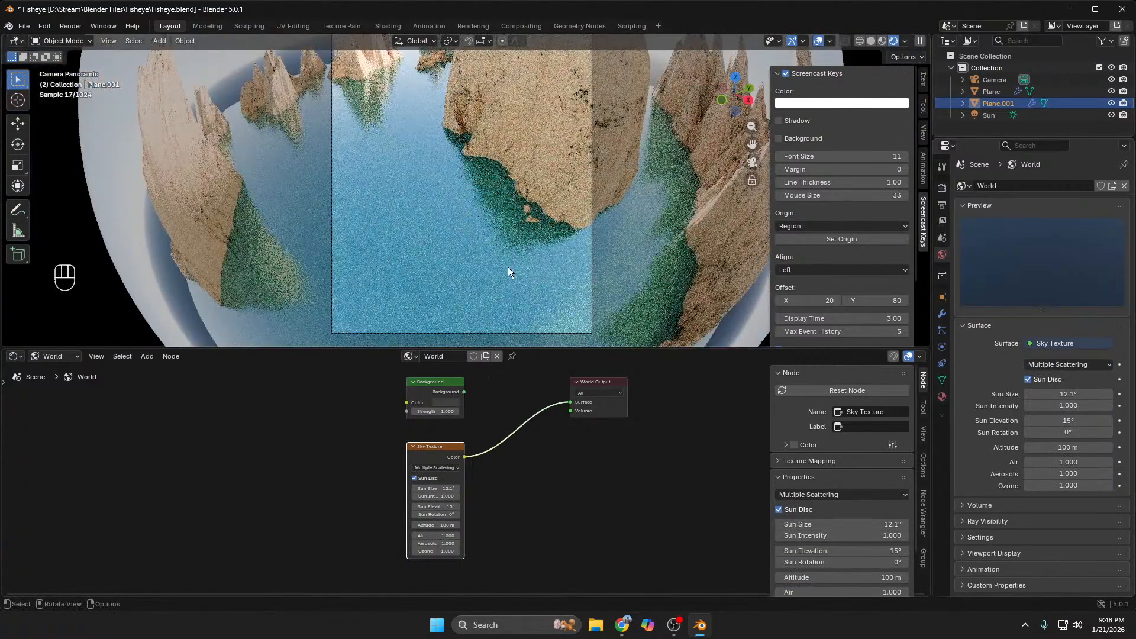
{"action": "scroll", "coordinate": [479, 268], "scroll_direction": "down", "scroll_amount": 3}
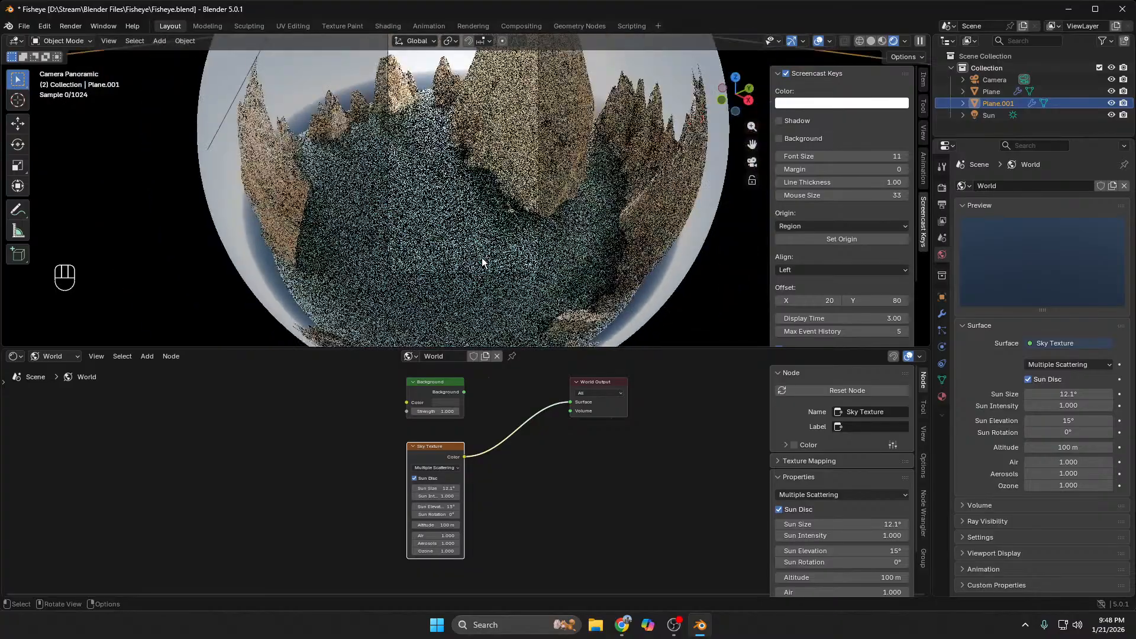
{"action": "scroll", "coordinate": [484, 258], "scroll_direction": "down", "scroll_amount": 3}
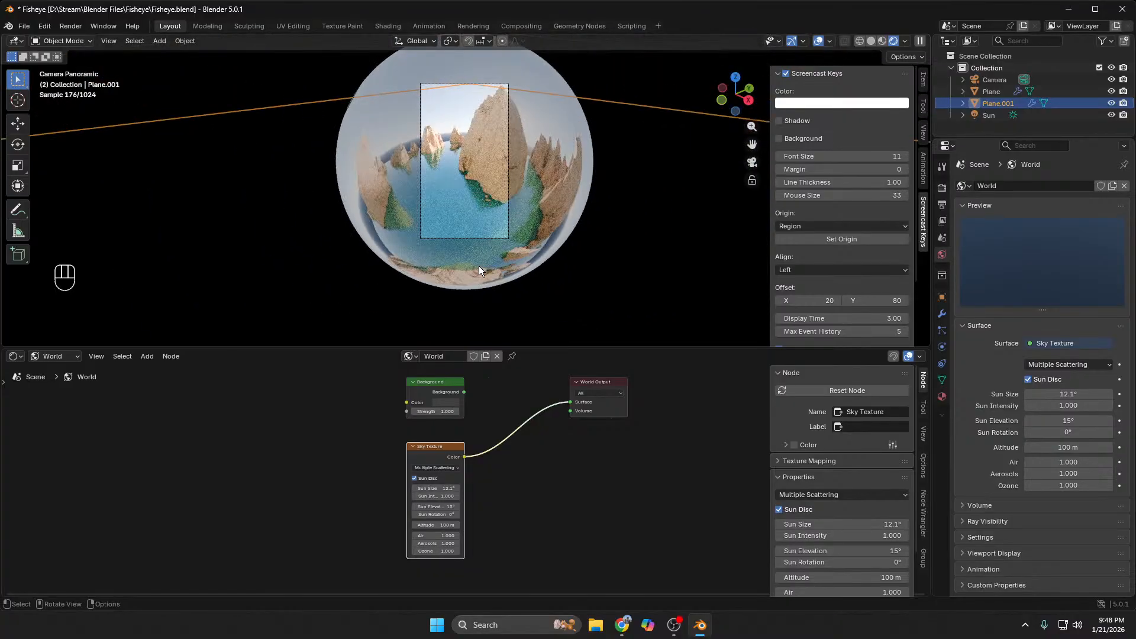
{"action": "scroll", "coordinate": [479, 268], "scroll_direction": "up", "scroll_amount": 2}
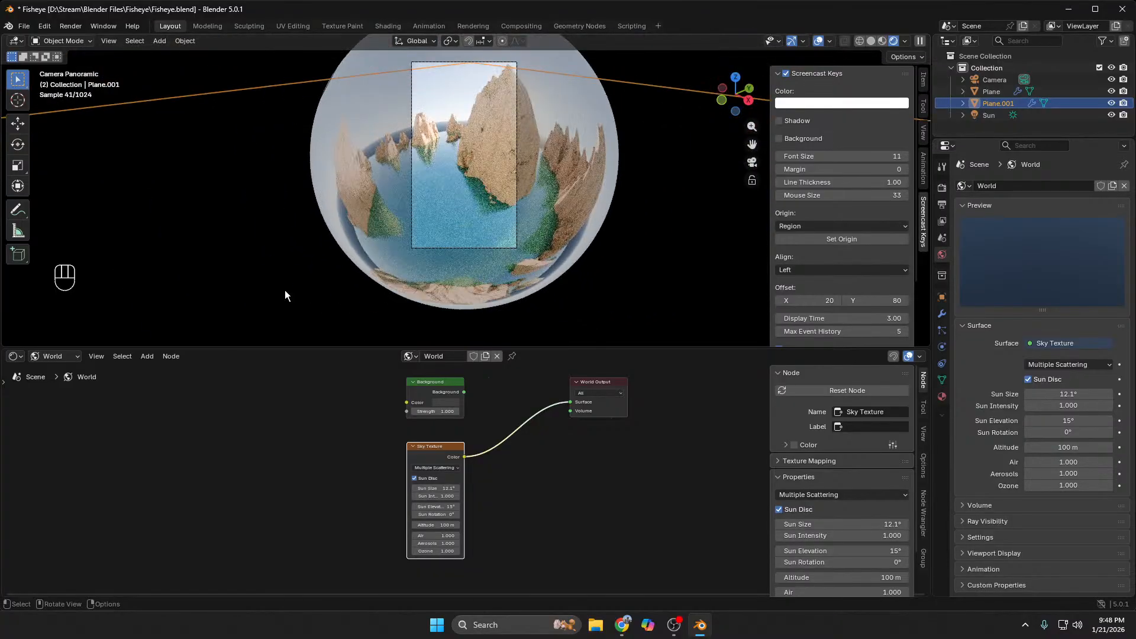
Step: Return to the object shader of the water plane, Plane.001, and lower its Principled BSDF Metallic to 0.118
{"action": "left_click", "coordinate": [992, 92]}
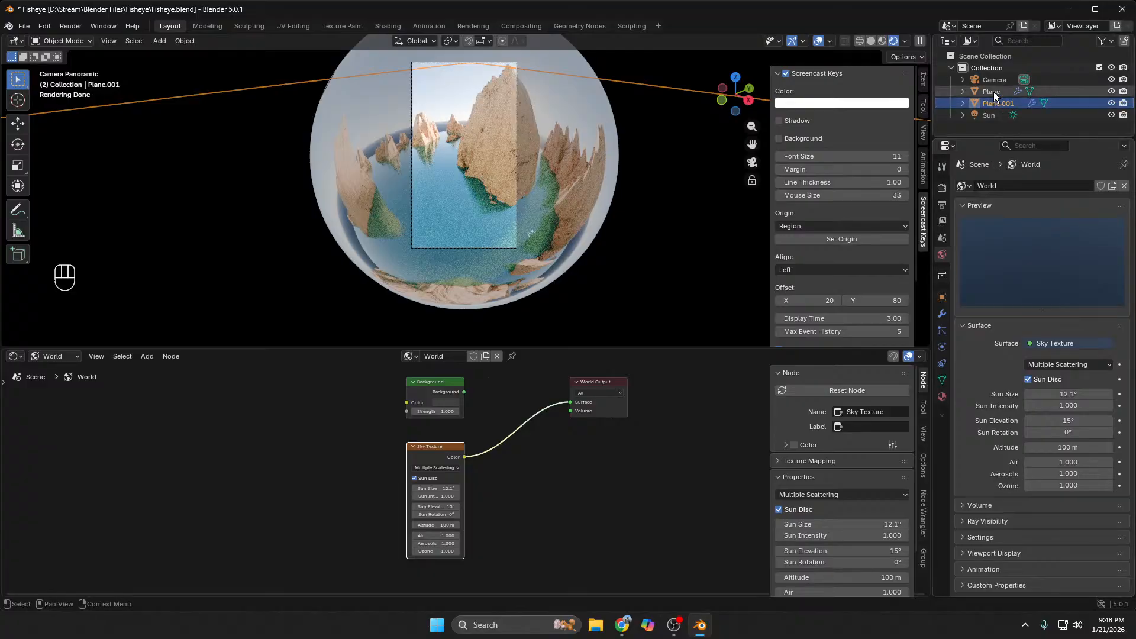
{"action": "left_click", "coordinate": [51, 356]}
{"action": "left_click", "coordinate": [66, 389]}
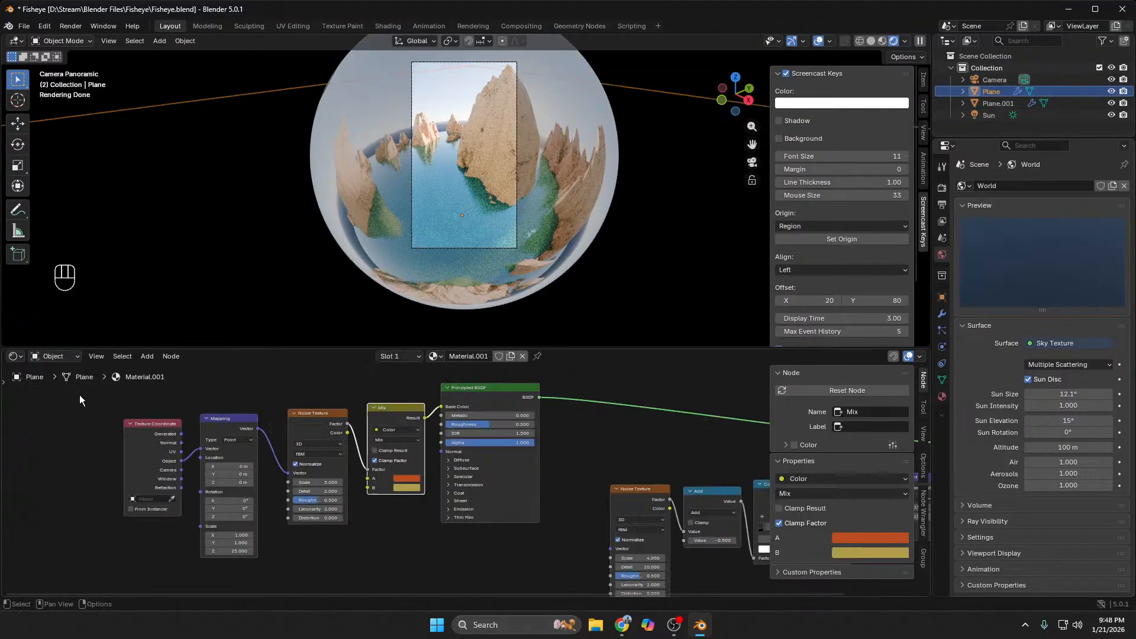
{"action": "left_click", "coordinate": [983, 103]}
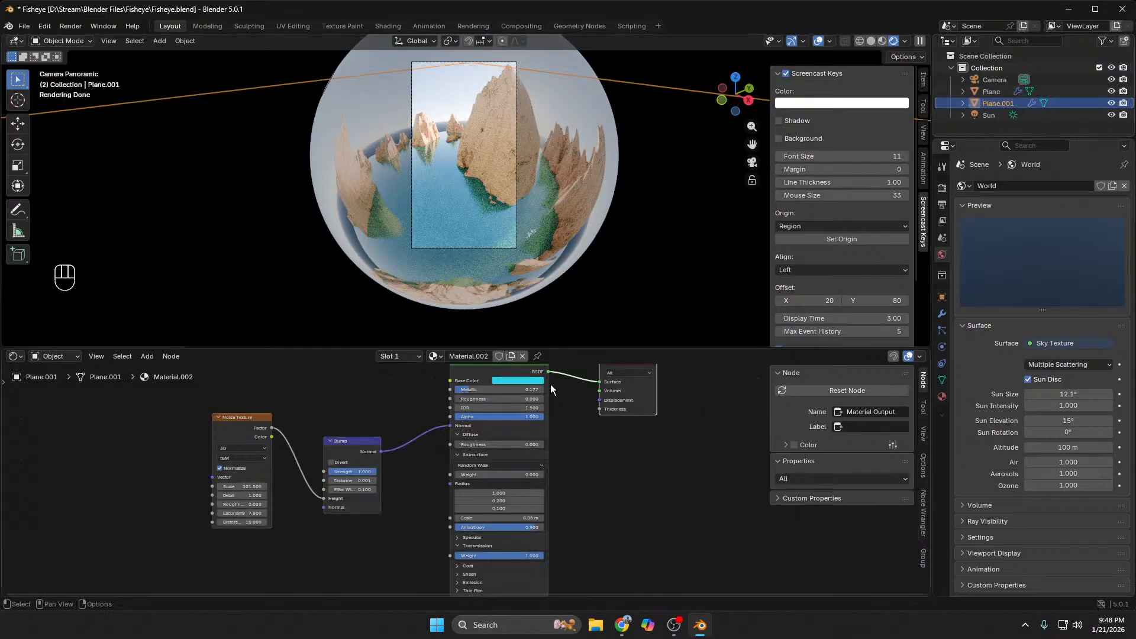
{"action": "scroll", "coordinate": [638, 493], "scroll_direction": "up", "scroll_amount": 3}
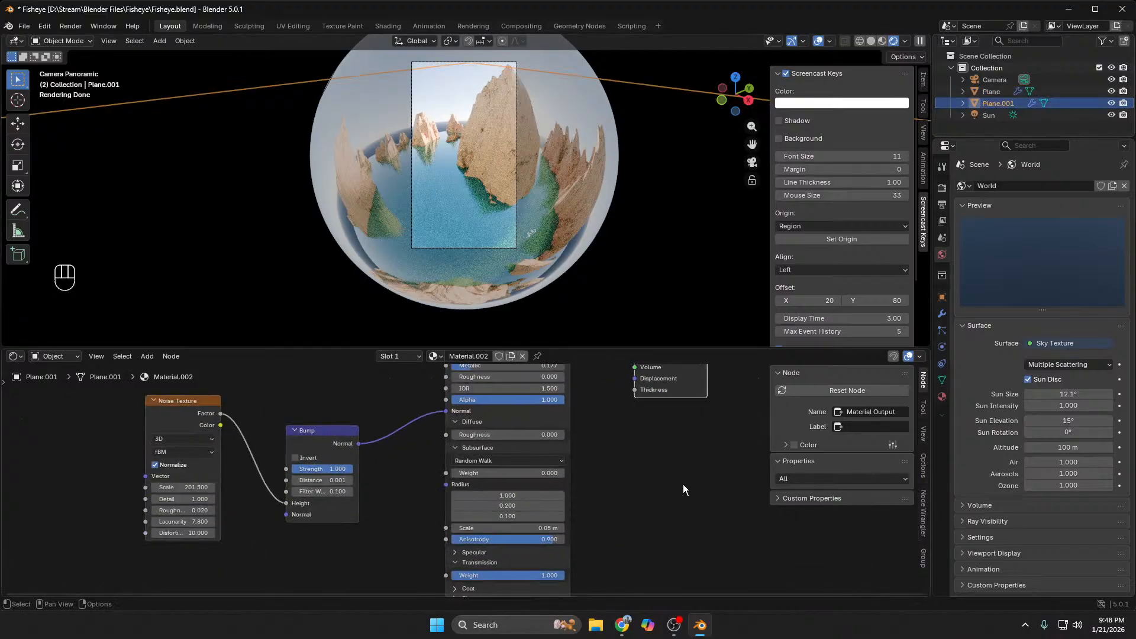
{"action": "middle_click_drag", "start_coordinate": [683, 485], "coordinate": [663, 529]}
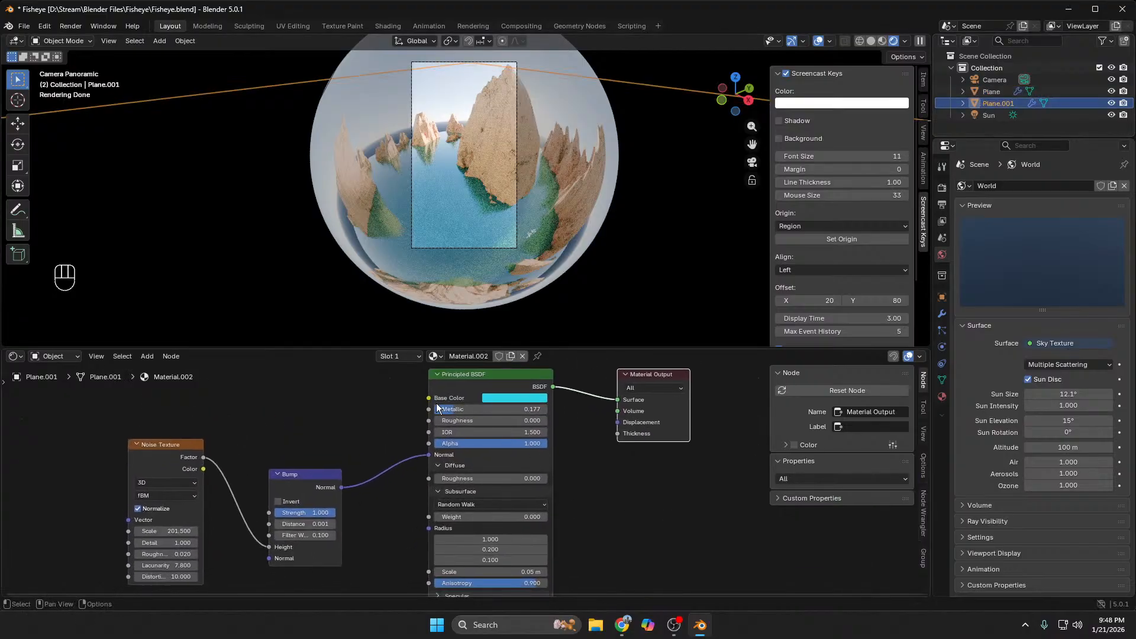
{"action": "mouse_move", "coordinate": [439, 409]}
{"action": "left_mouse_down"}
{"action": "mouse_move", "coordinate": [468, 409]}
{"action": "mouse_move", "coordinate": [448, 409]}
{"action": "left_mouse_up"}
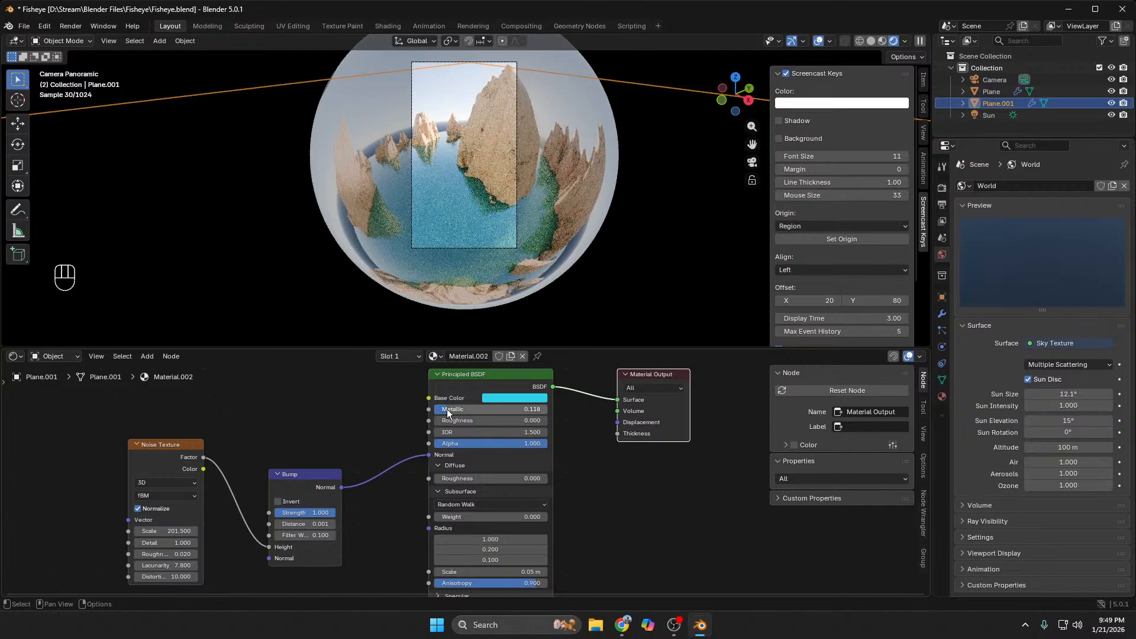
Step: Reduce the water material's Transmission Weight to 0.432
{"action": "scroll", "coordinate": [599, 517], "scroll_direction": "down", "scroll_amount": 1}
{"action": "middle_click_drag", "start_coordinate": [605, 530], "coordinate": [601, 428]}
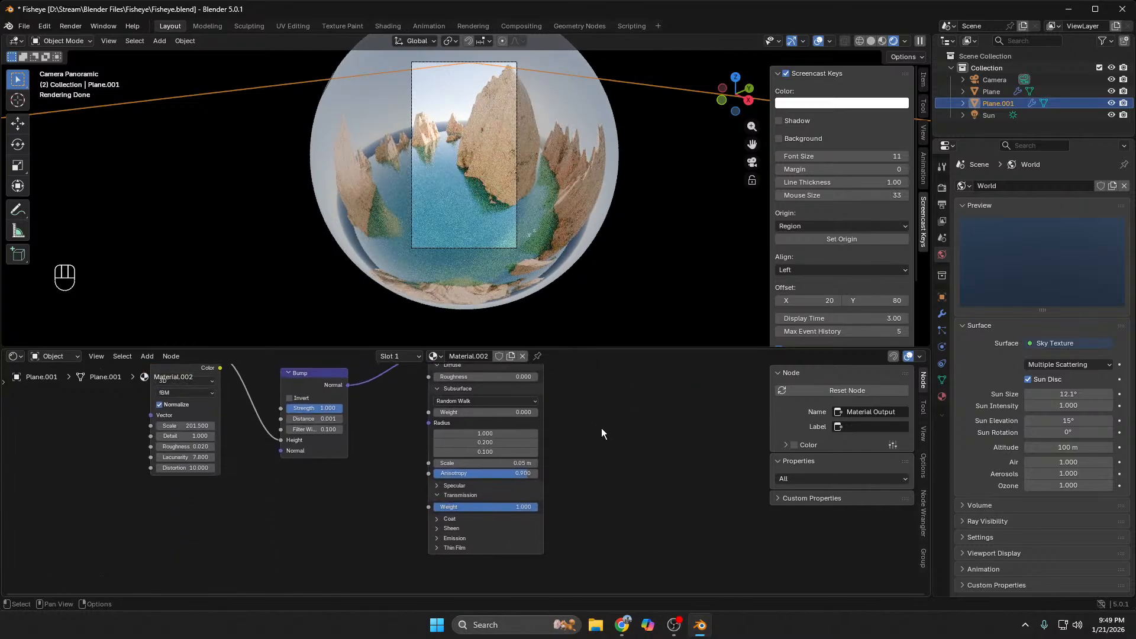
{"action": "scroll", "coordinate": [601, 428], "scroll_direction": "up", "scroll_amount": 2}
{"action": "left_click_drag", "start_coordinate": [525, 523], "coordinate": [487, 523]}
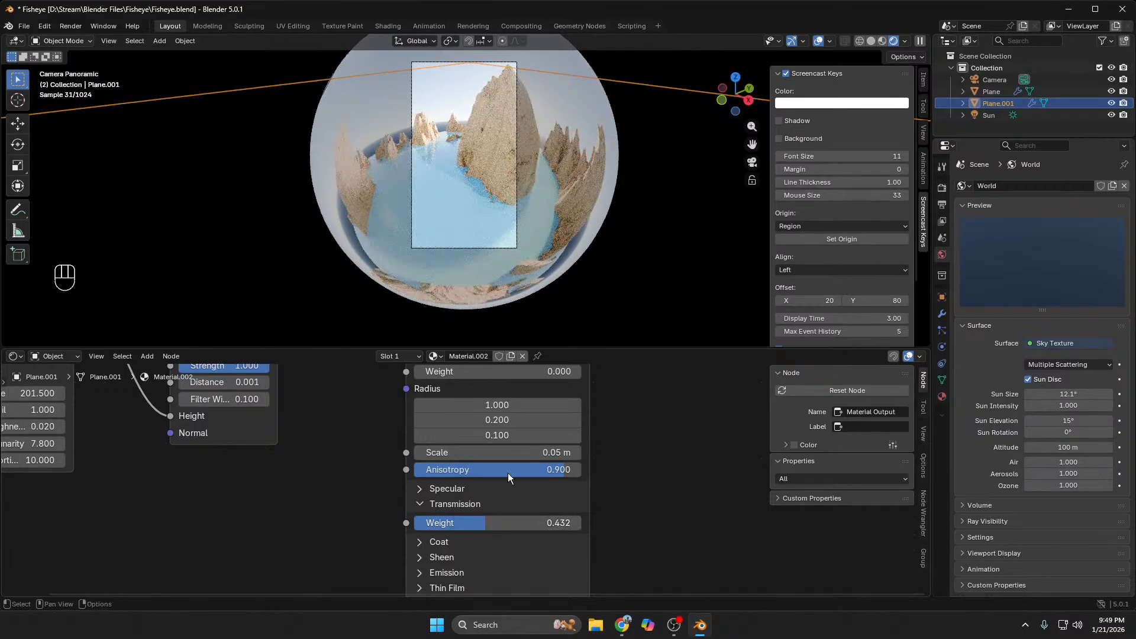
Step: Raise the water material's main surface Roughness to 0.114
{"action": "scroll", "coordinate": [527, 439], "scroll_direction": "up", "scroll_amount": 4}
{"action": "scroll", "coordinate": [526, 438], "scroll_direction": "down", "scroll_amount": 5}
{"action": "middle_click_drag", "start_coordinate": [647, 489], "coordinate": [633, 552]}
{"action": "scroll", "coordinate": [625, 474], "scroll_direction": "down", "scroll_amount": 1}
{"action": "middle_click_drag", "start_coordinate": [627, 475], "coordinate": [623, 571]}
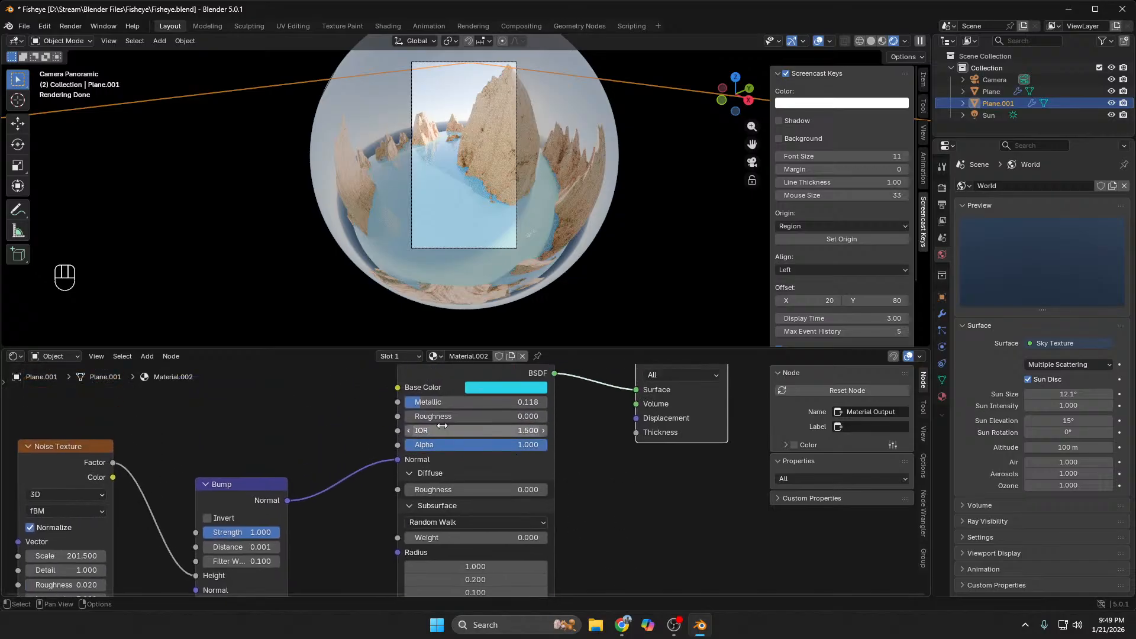
{"action": "mouse_move", "coordinate": [421, 416]}
{"action": "left_mouse_down"}
{"action": "mouse_move", "coordinate": [451, 417]}
{"action": "mouse_move", "coordinate": [441, 417]}
{"action": "left_mouse_up"}
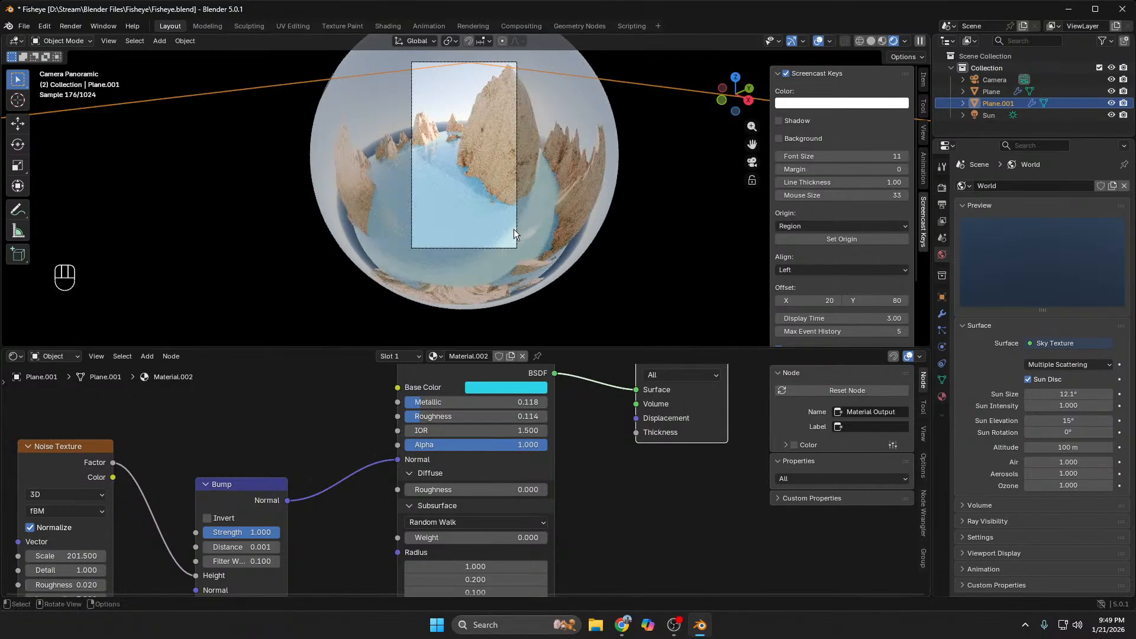
Step: Set the water's Base Color to deep blue #0038E7 and inspect the water around the rocks outside the camera view
{"action": "scroll", "coordinate": [500, 241], "scroll_direction": "up", "scroll_amount": 4}
{"action": "left_click", "coordinate": [542, 388]}
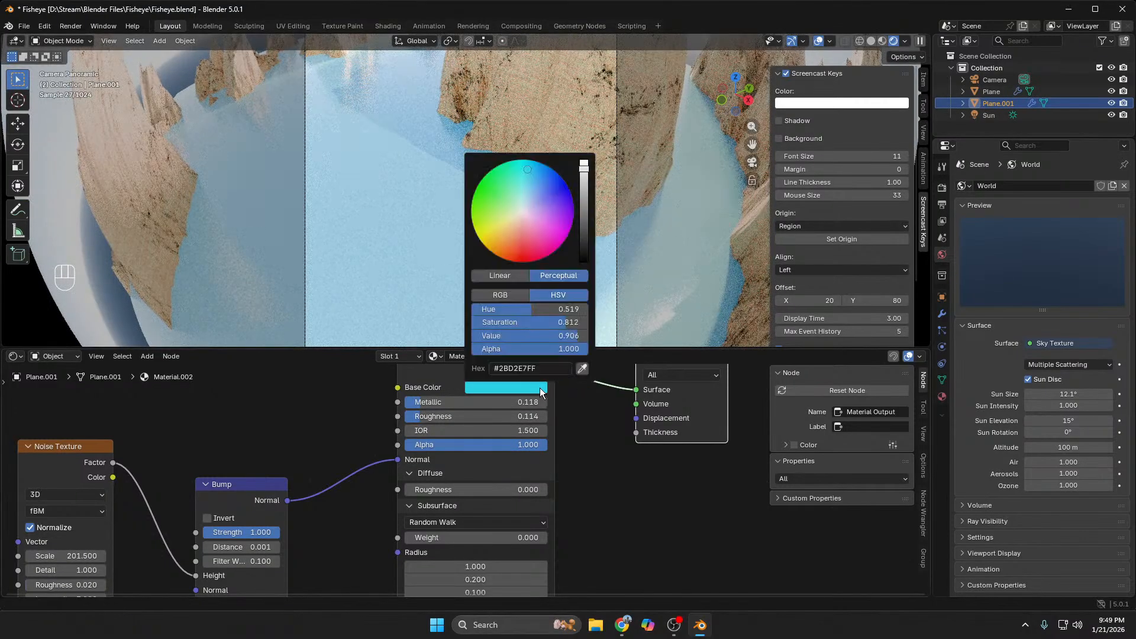
{"action": "mouse_move", "coordinate": [557, 236]}
{"action": "left_mouse_down"}
{"action": "mouse_move", "coordinate": [550, 191]}
{"action": "mouse_move", "coordinate": [563, 179]}
{"action": "left_mouse_up"}
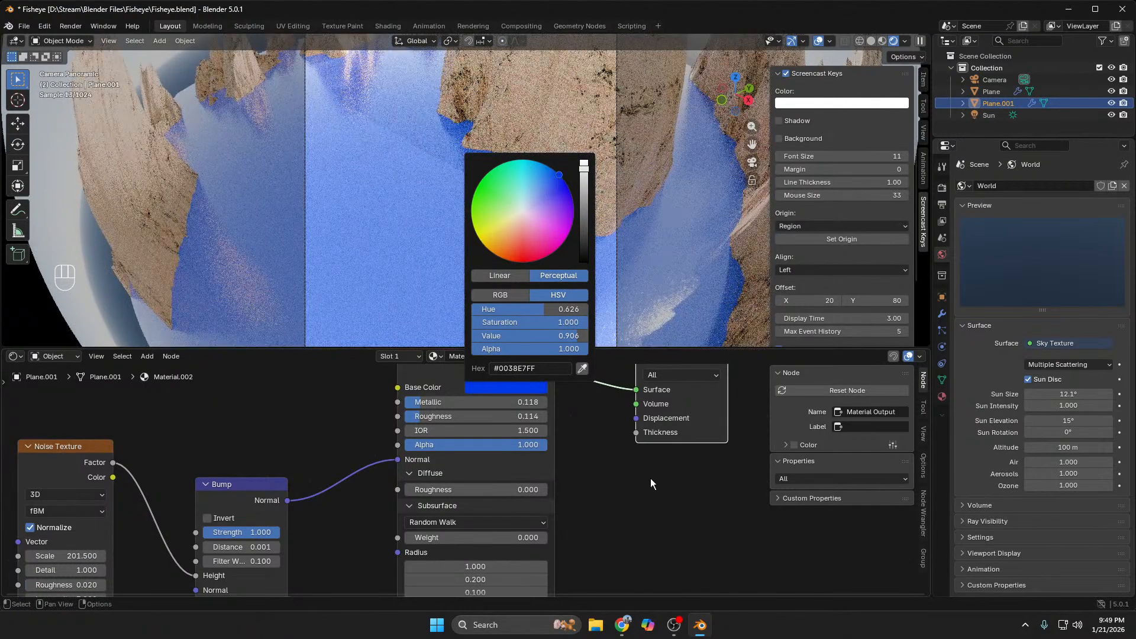
{"action": "middle_click_drag", "start_coordinate": [475, 224], "coordinate": [464, 266]}
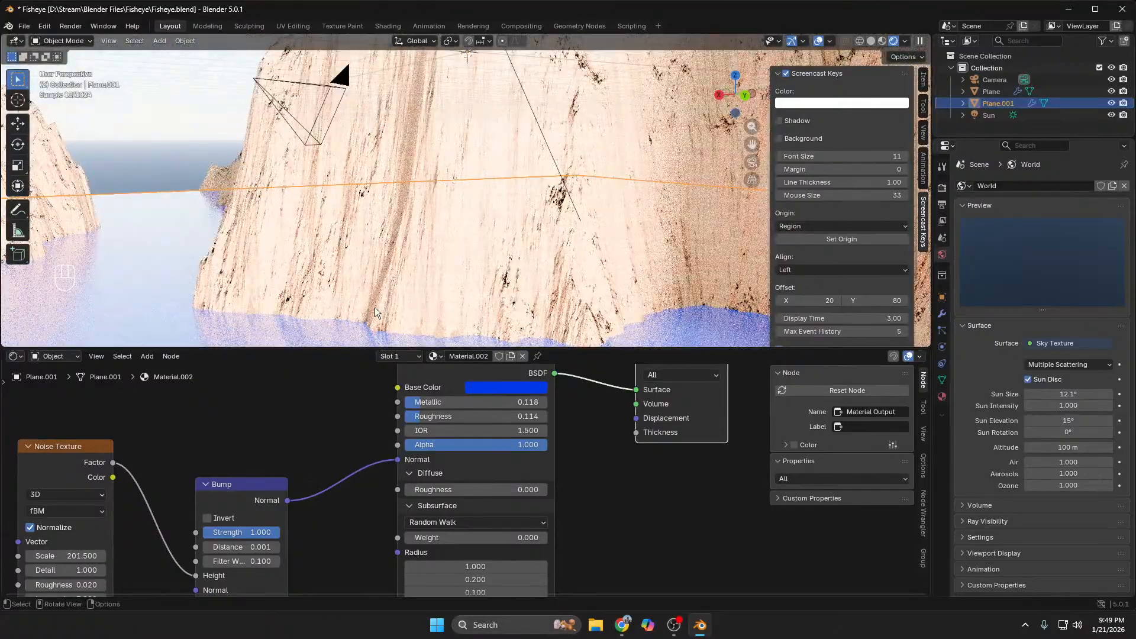
{"action": "middle_click_drag", "start_coordinate": [387, 291], "coordinate": [409, 198], "text": "shift"}
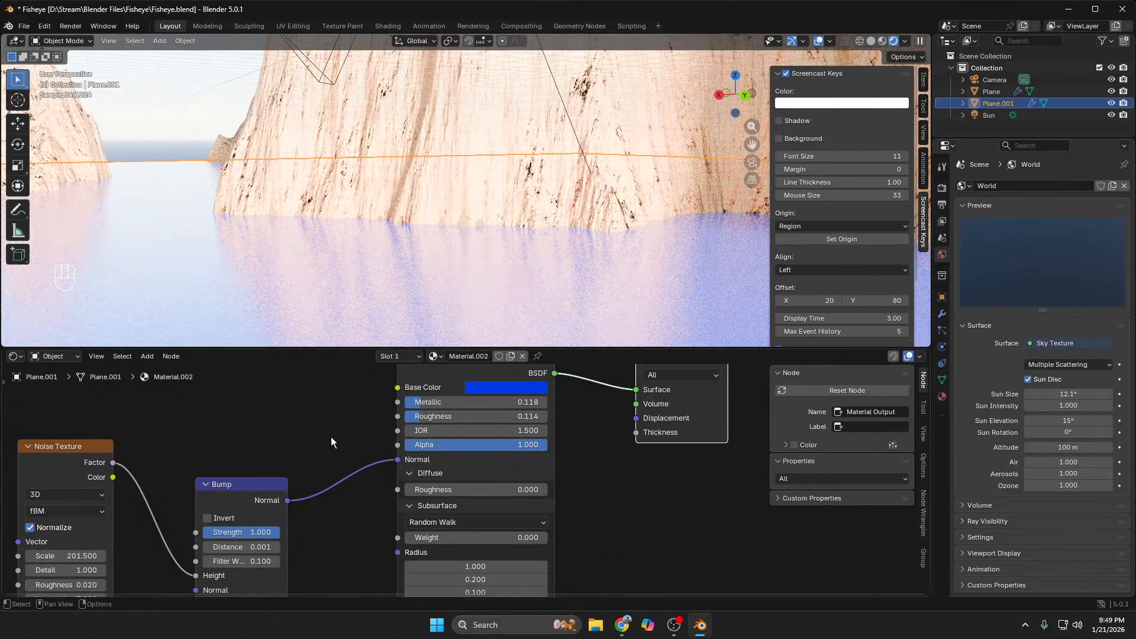
{"action": "scroll", "coordinate": [339, 431], "scroll_direction": "down", "scroll_amount": 3}
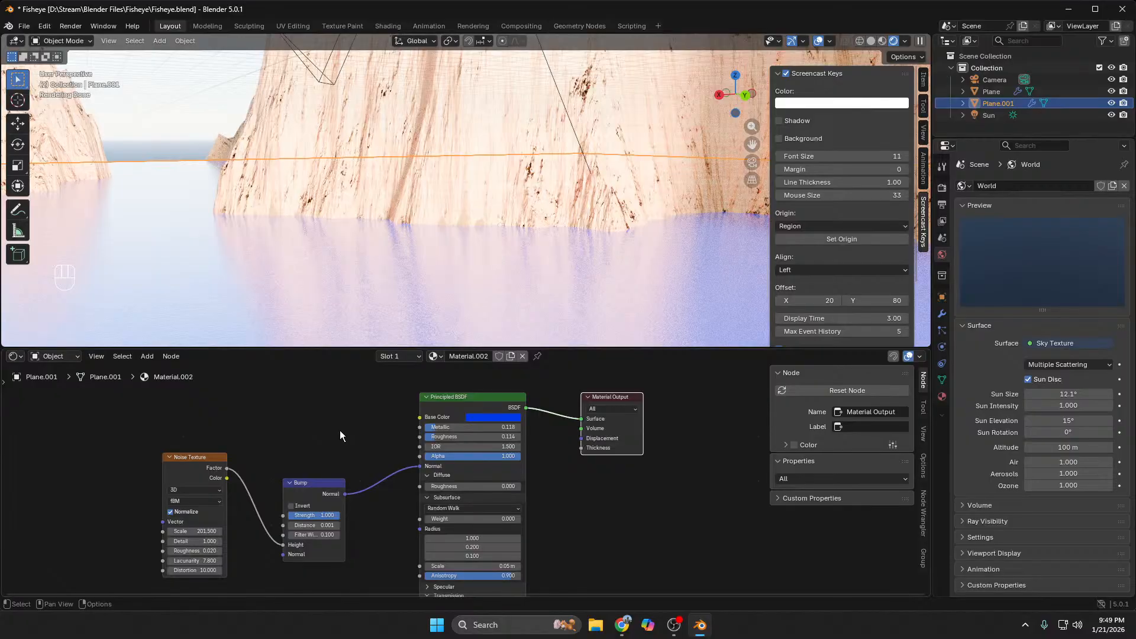
{"action": "middle_click_drag", "start_coordinate": [394, 299], "coordinate": [530, 305]}
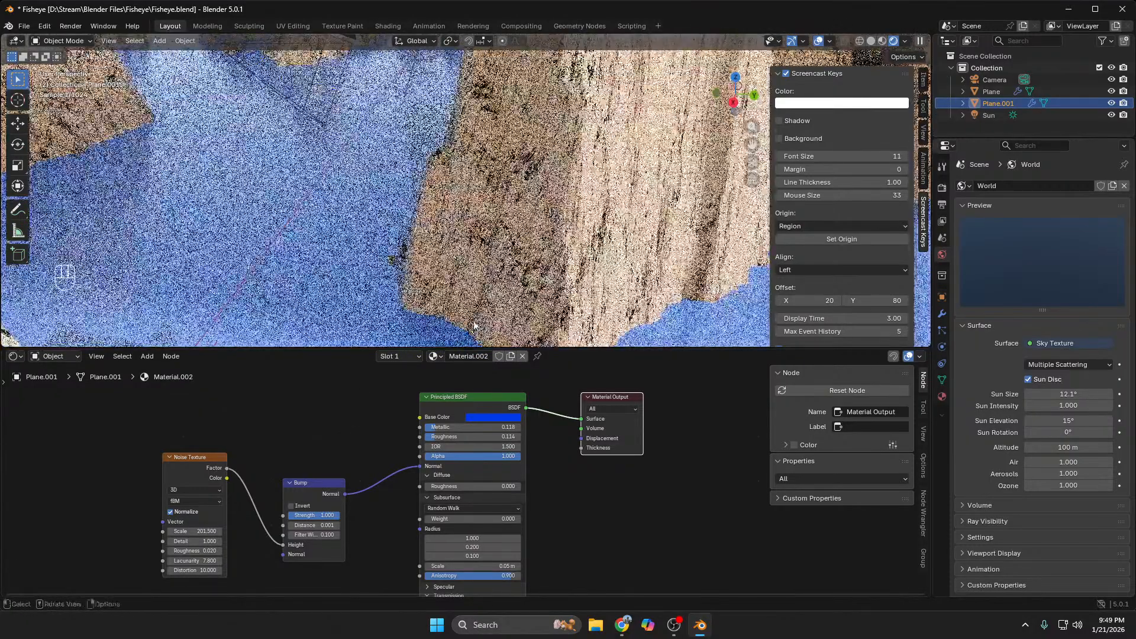
{"action": "middle_click_drag", "start_coordinate": [478, 276], "coordinate": [431, 247], "text": "shift"}
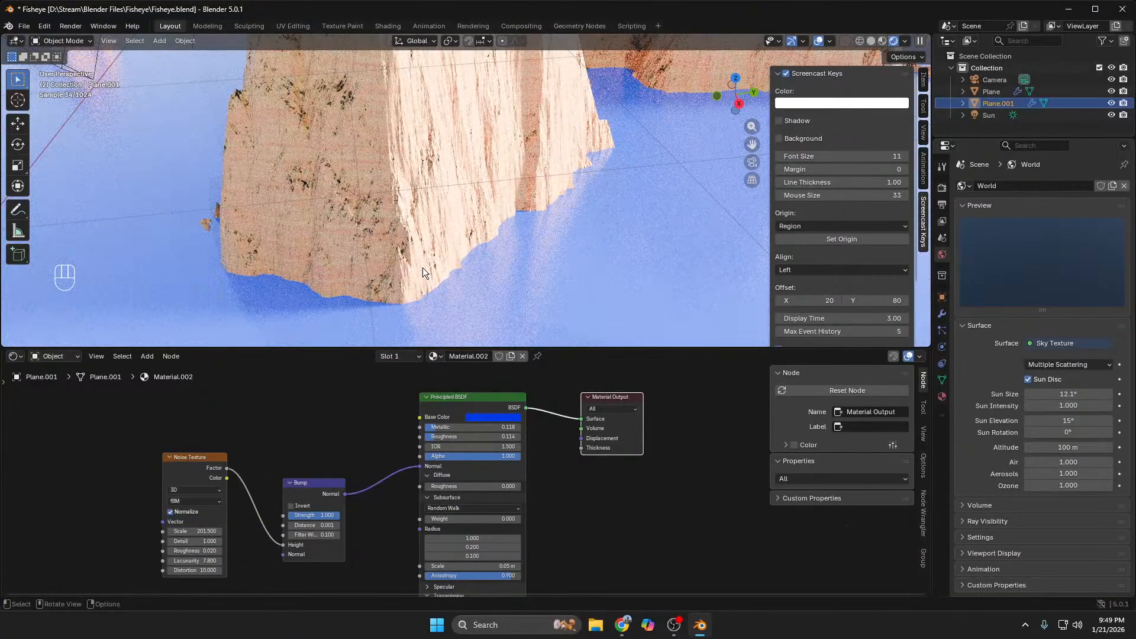
Step: In the camera view, try a Scale of 20 on the water material's Noise Texture
{"action": "scroll", "coordinate": [423, 268], "scroll_direction": "down", "scroll_amount": 10}
{"action": "middle_click_drag", "start_coordinate": [409, 269], "coordinate": [463, 273]}
{"action": "key", "text": "KP_0"}
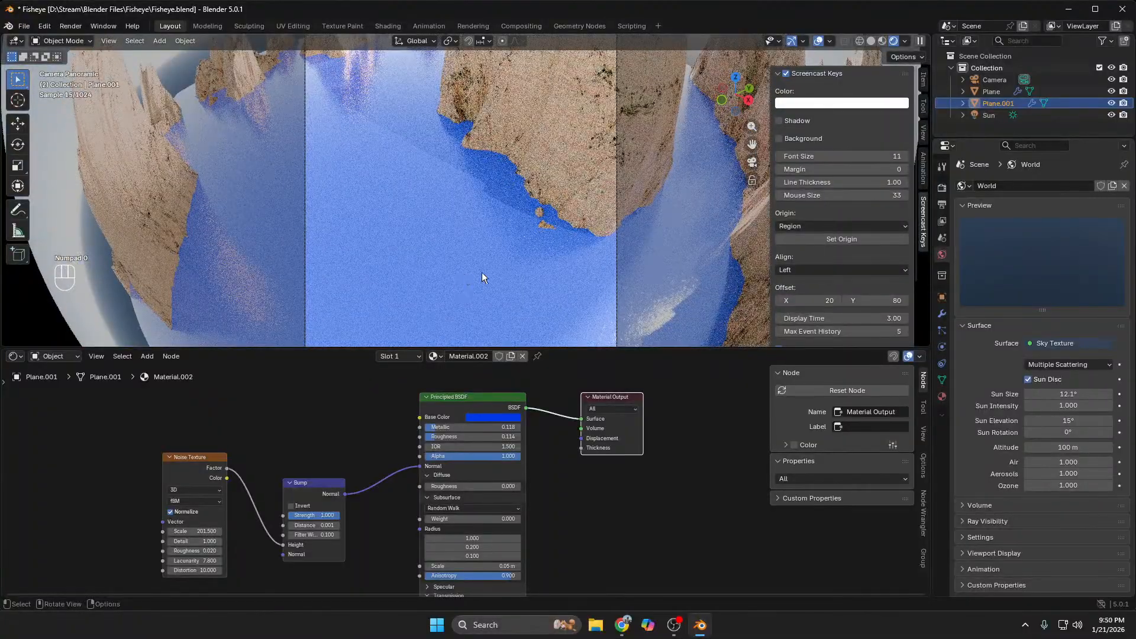
{"action": "scroll", "coordinate": [671, 316], "scroll_direction": "up", "scroll_amount": 1}
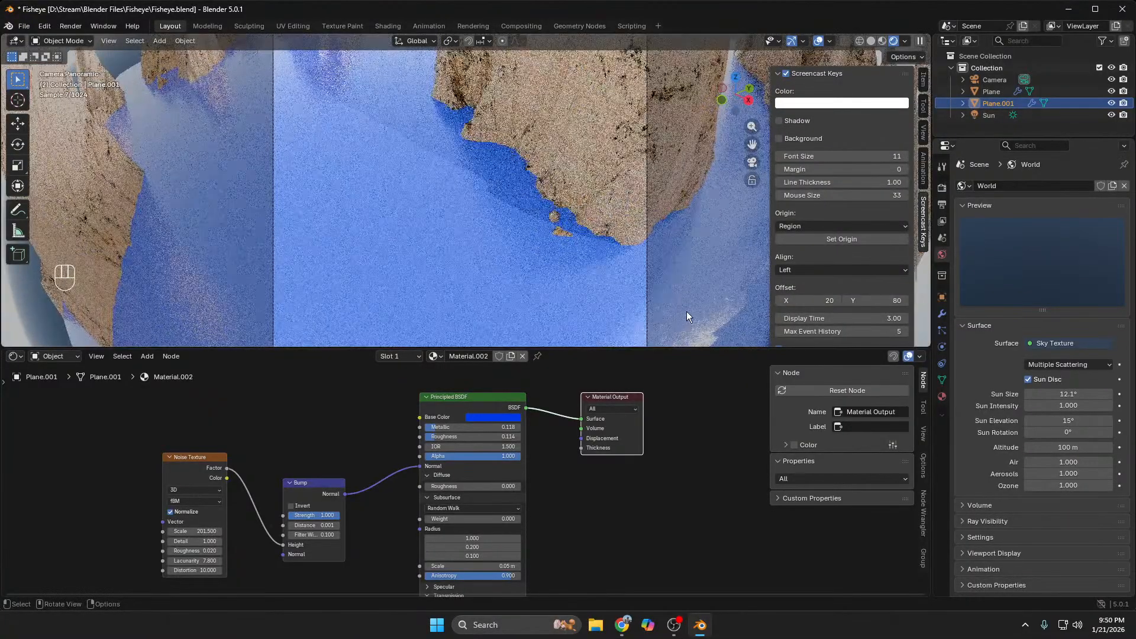
{"action": "middle_click_drag", "start_coordinate": [685, 312], "coordinate": [524, 204], "text": "shift"}
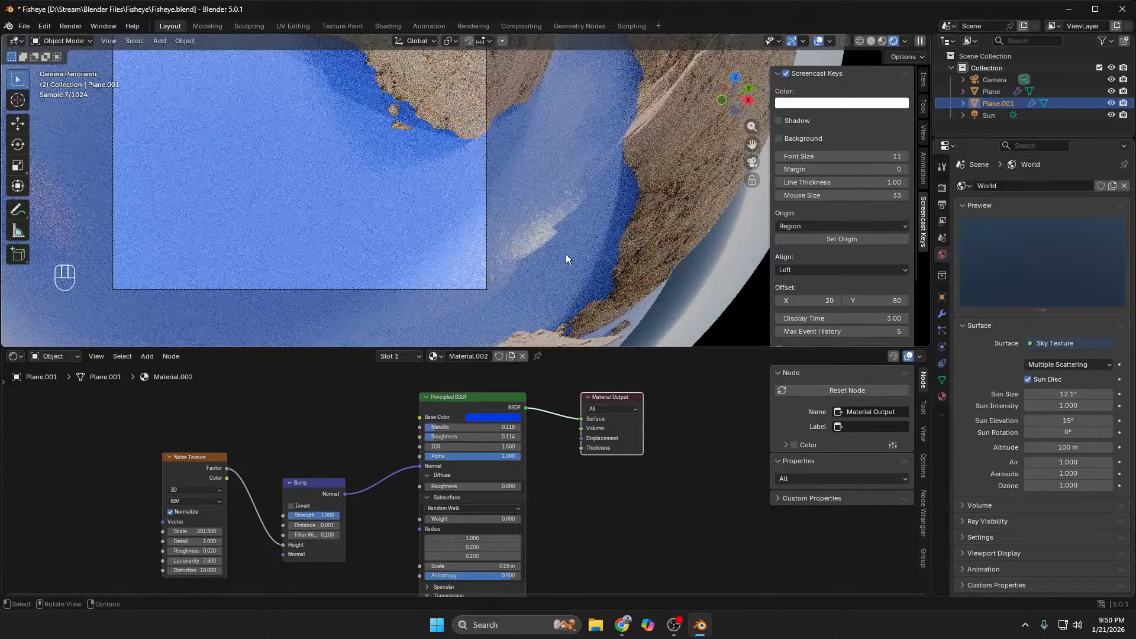
{"action": "scroll", "coordinate": [566, 255], "scroll_direction": "up", "scroll_amount": 4}
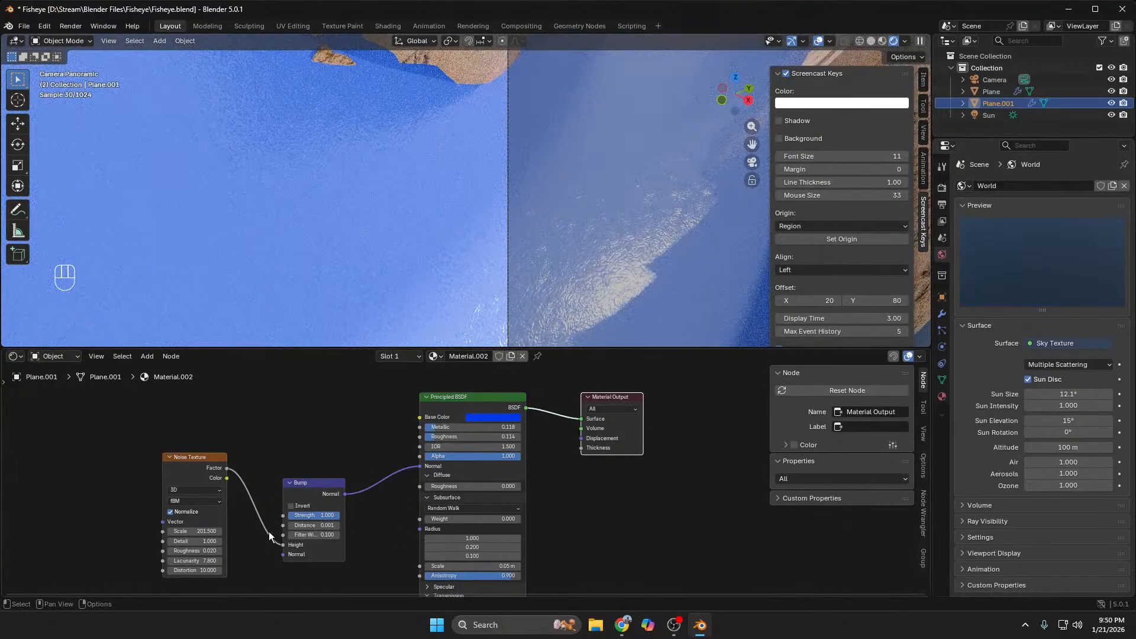
{"action": "mouse_move", "coordinate": [193, 531]}
{"action": "left_mouse_down"}
{"action": "mouse_move", "coordinate": [71, 531]}
{"action": "mouse_move", "coordinate": [201, 531]}
{"action": "left_mouse_up"}
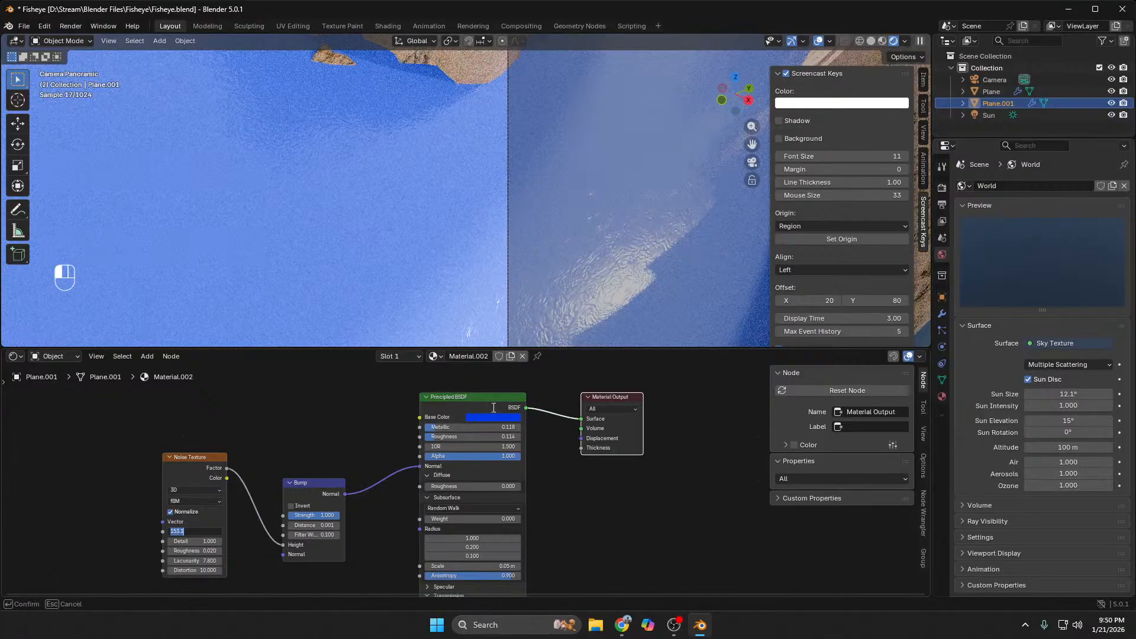
{"action": "key", "text": "Return"}
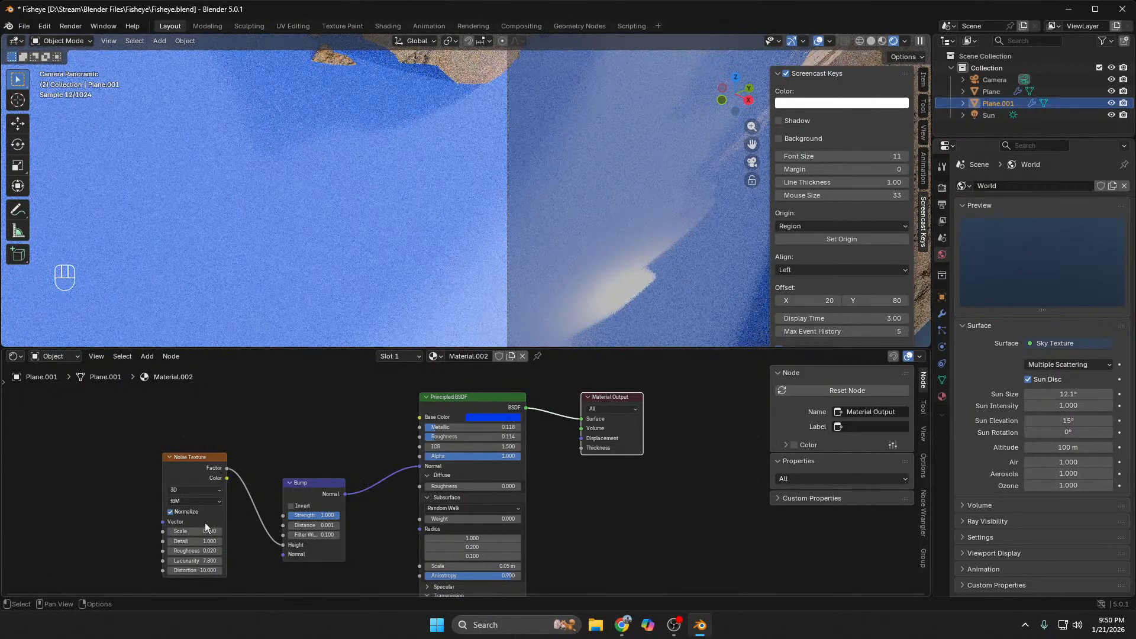
{"action": "left_click", "coordinate": [210, 531]}
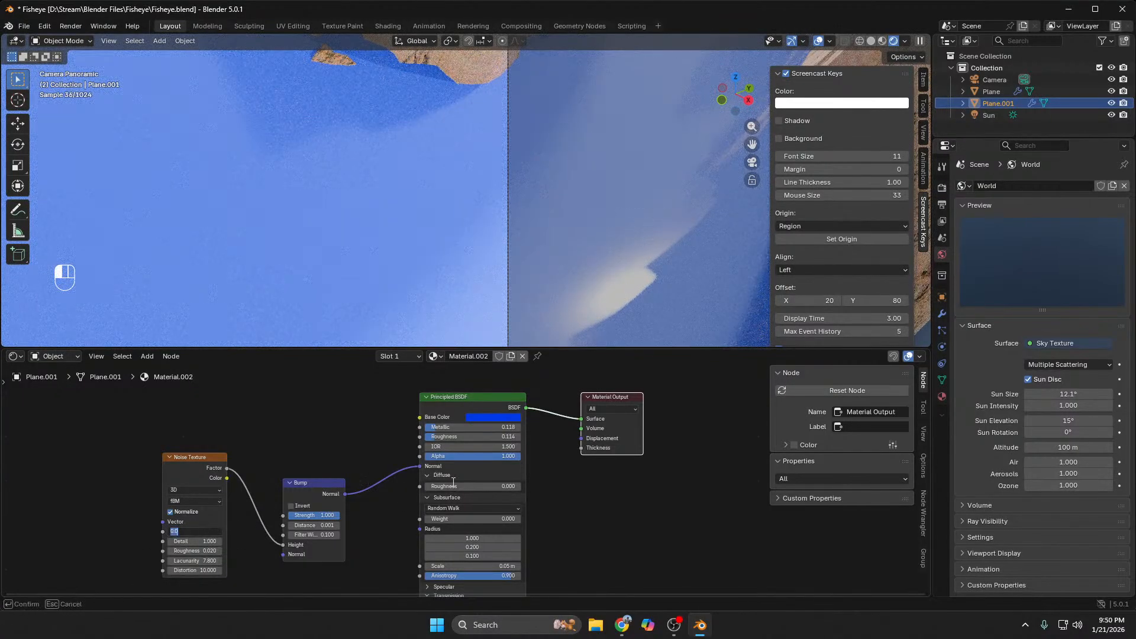
{"action": "type", "text": "20"}
{"action": "key", "text": "Return"}
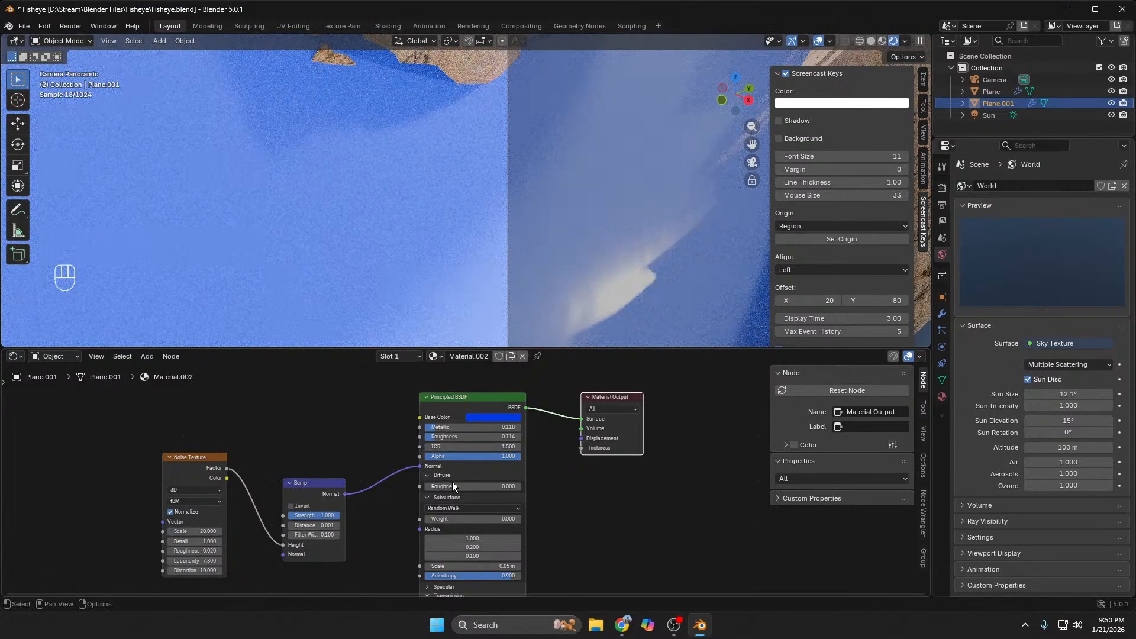
Step: Set the Scale of the water material's Noise Texture to 200
{"action": "left_click", "coordinate": [196, 532]}
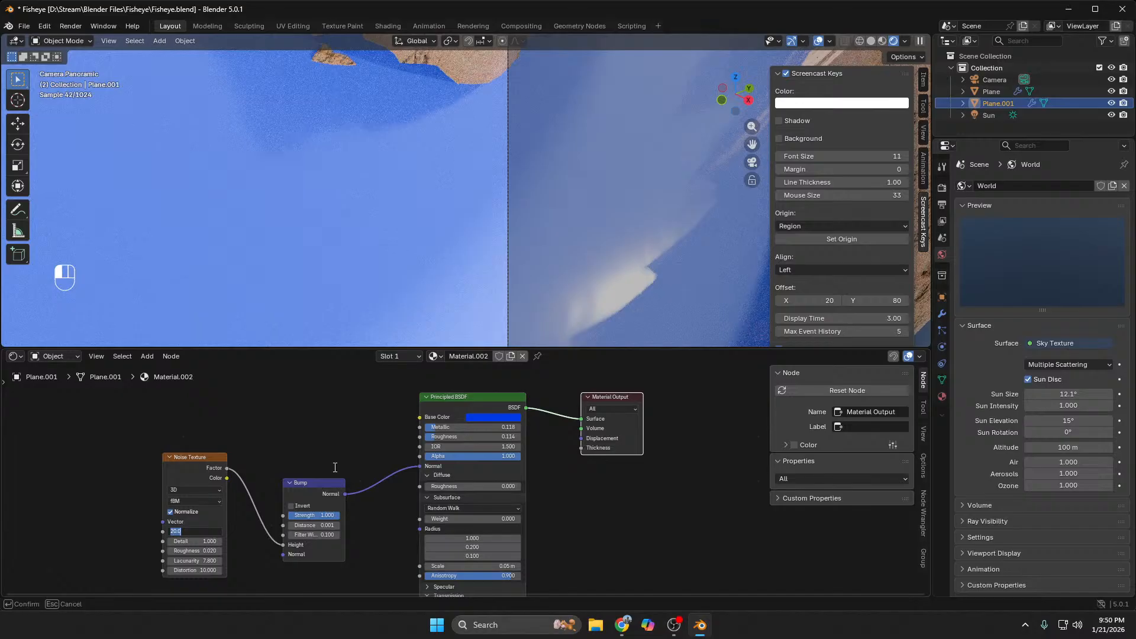
{"action": "type", "text": "200"}
{"action": "key", "text": "Return"}
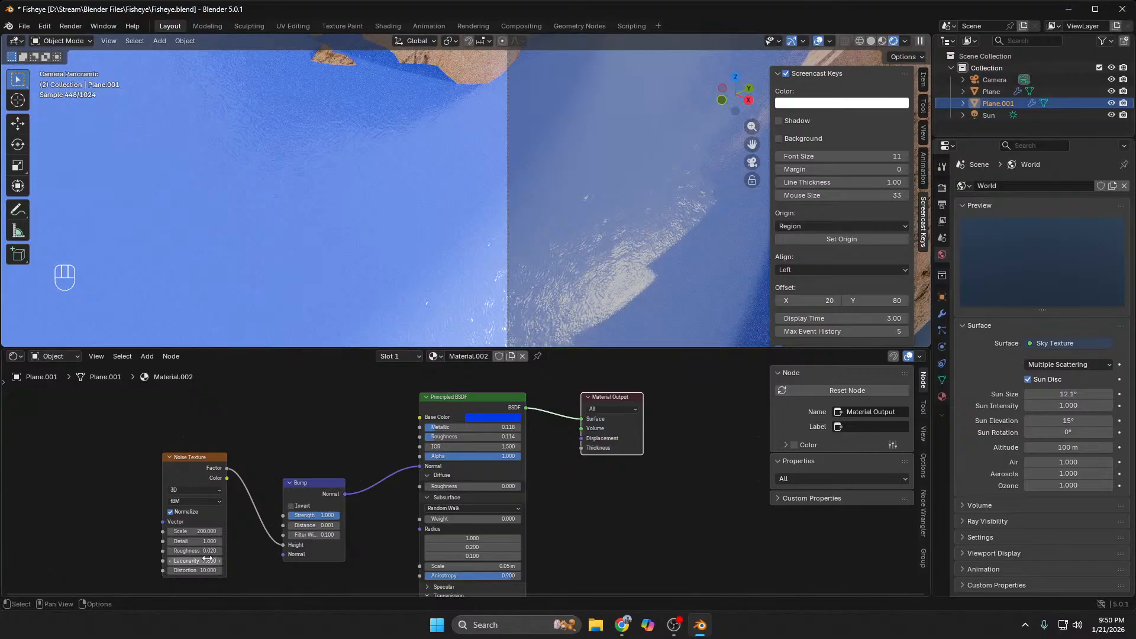
Step: Lower the water Noise Texture's Lacunarity to 2.200 and set its Detail to 3
{"action": "left_click_drag", "start_coordinate": [218, 561], "coordinate": [178, 561]}
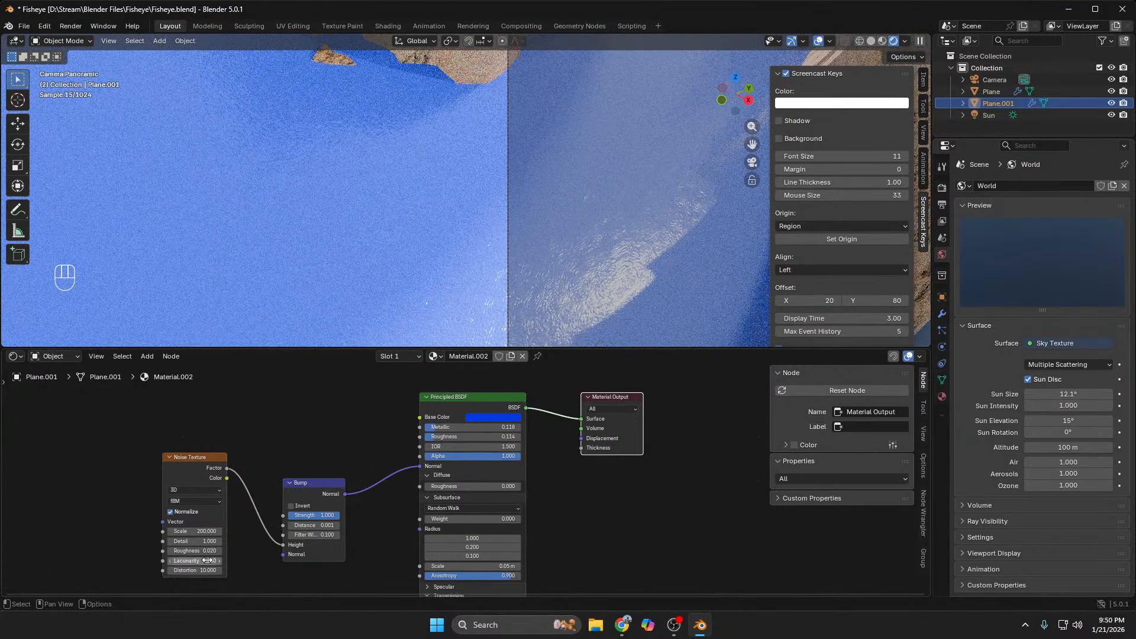
{"action": "left_click_drag", "start_coordinate": [210, 541], "coordinate": [242, 541]}
{"action": "left_click", "coordinate": [212, 547]}
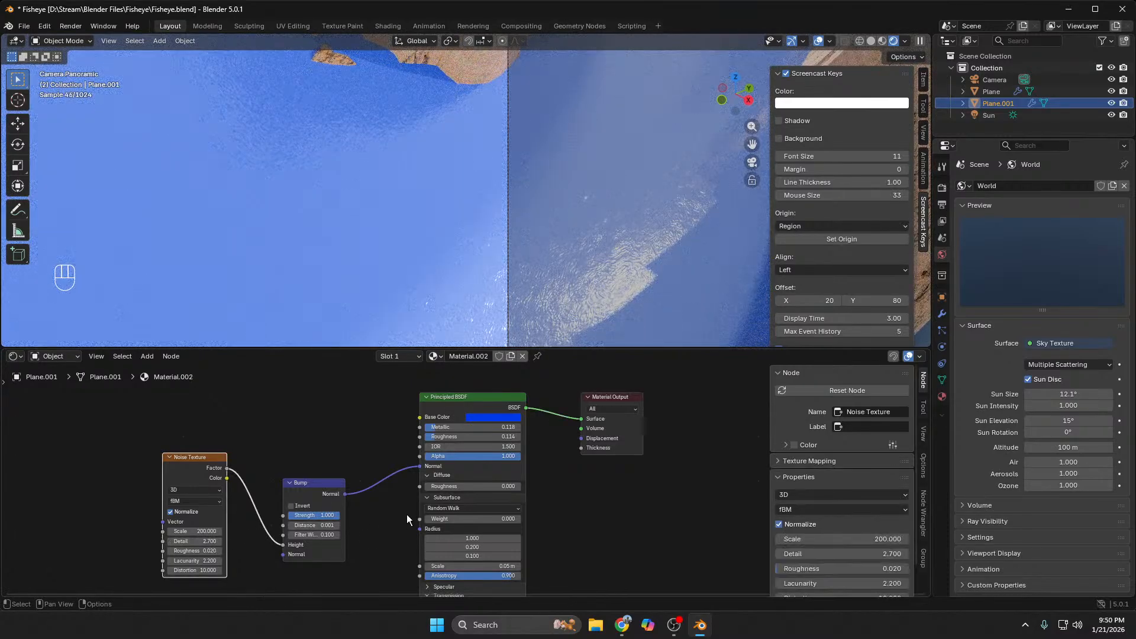
{"action": "left_click", "coordinate": [214, 541]}
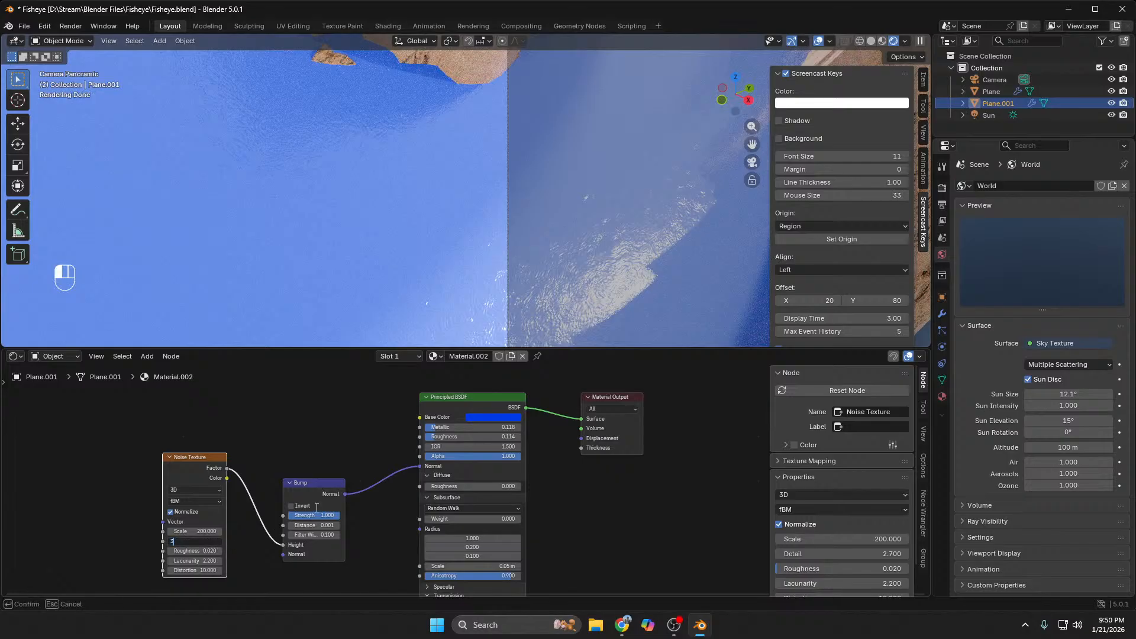
{"action": "key", "text": "Return"}
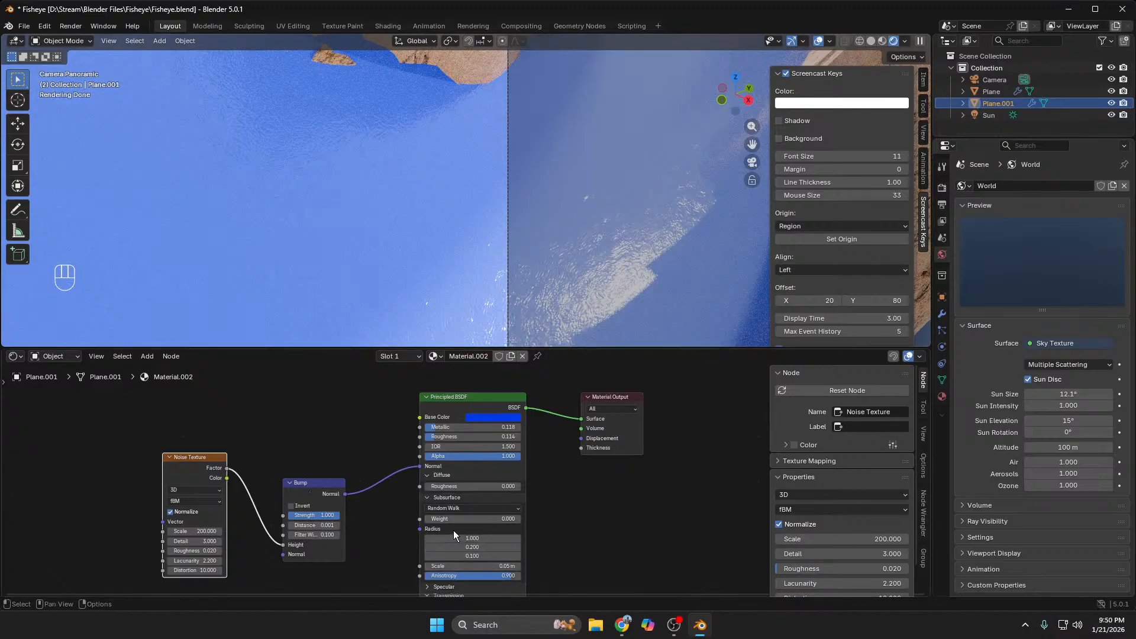
Step: Raise the water material's Transmission Weight to 1.000 on the Principled BSDF
{"action": "middle_click_drag", "start_coordinate": [610, 555], "coordinate": [573, 460]}
{"action": "left_click", "coordinate": [408, 498]}
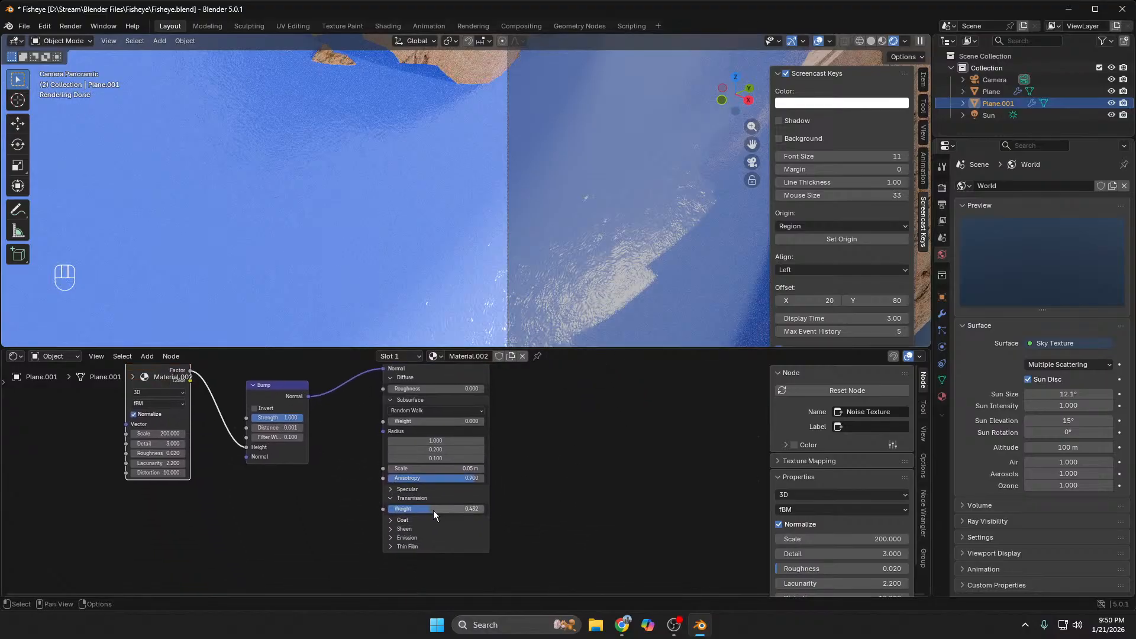
{"action": "left_click_drag", "start_coordinate": [433, 510], "coordinate": [559, 498]}
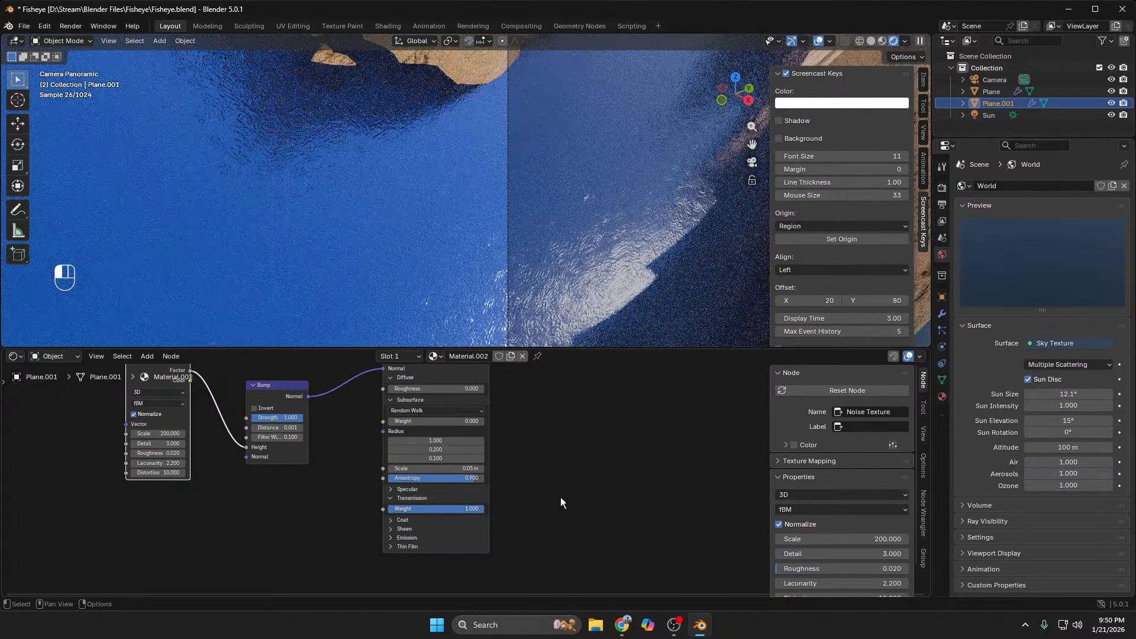
{"action": "scroll", "coordinate": [386, 256], "scroll_direction": "down", "scroll_amount": 5}
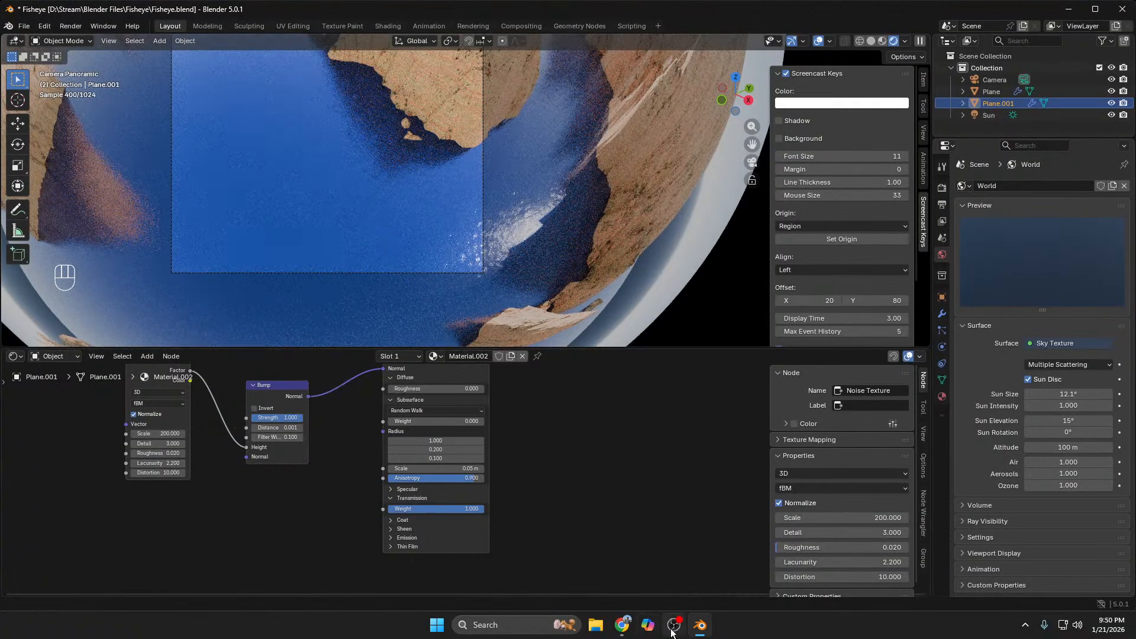
Step: Switch to Chrome, check the water shader part of the YouTube video "A different way of making 3D landscapes in Blender", and return to Blender
{"action": "mouse_move", "coordinate": [622, 625]}
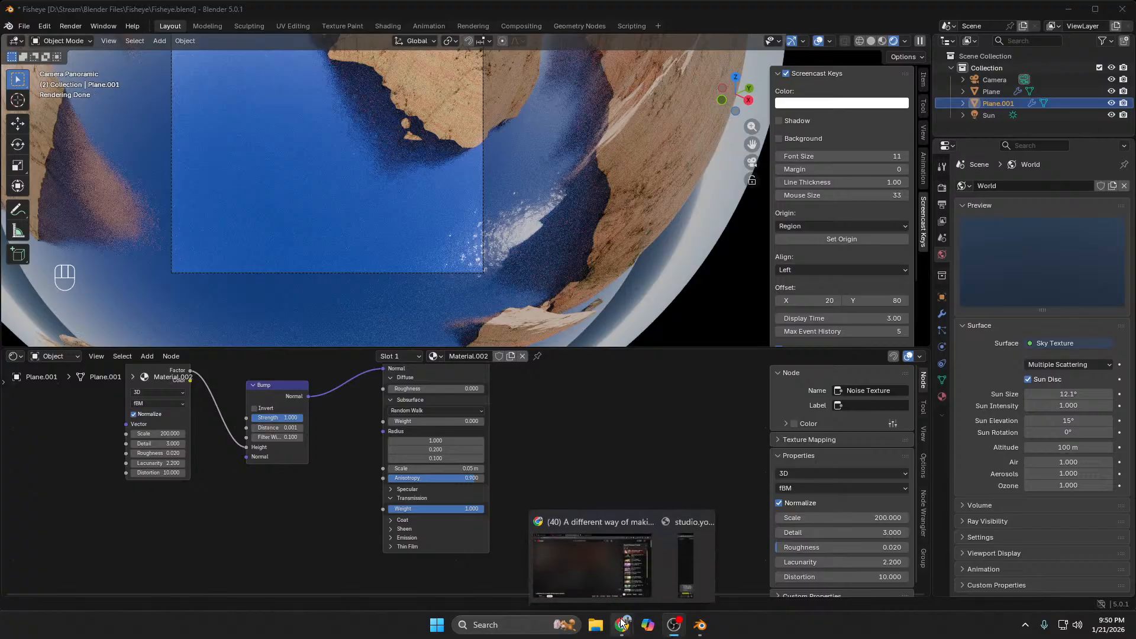
{"action": "left_click", "coordinate": [602, 580]}
{"action": "left_click", "coordinate": [580, 339]}
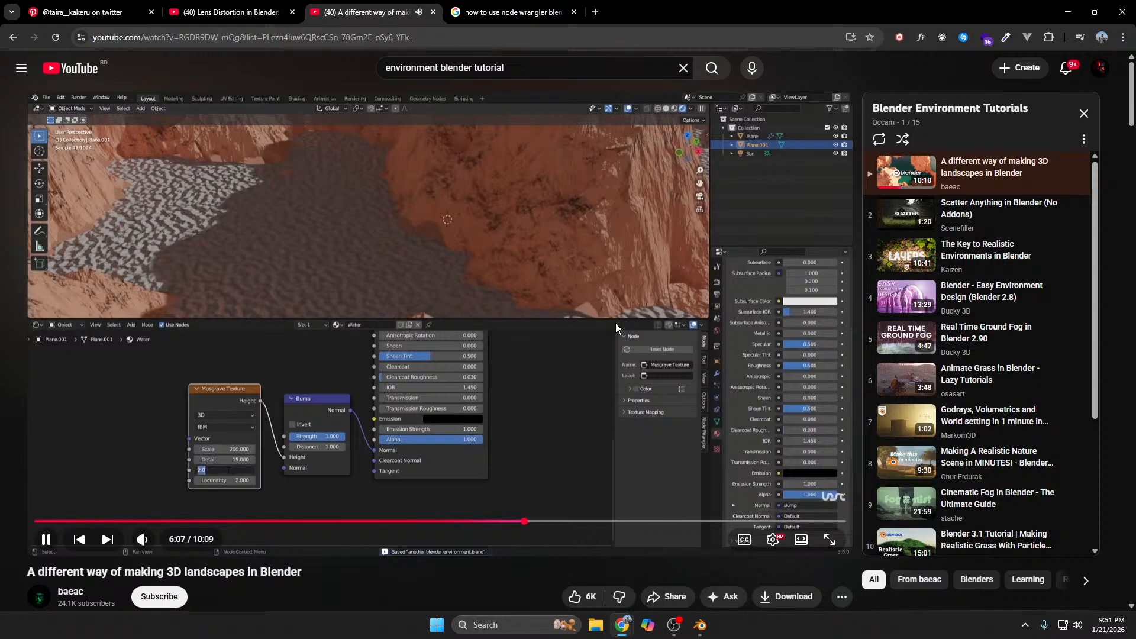
{"action": "left_click", "coordinate": [401, 313]}
{"action": "left_click", "coordinate": [700, 625]}
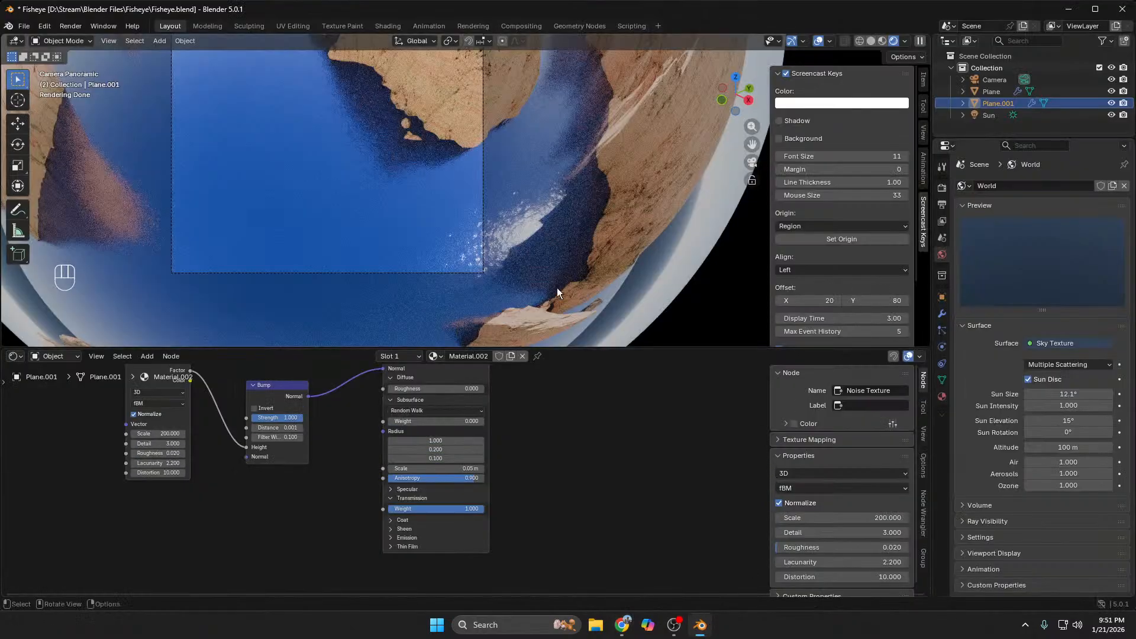
Step: Raise the Diffuse Roughness of the water's Principled BSDF to 0.314
{"action": "left_click", "coordinate": [66, 357]}
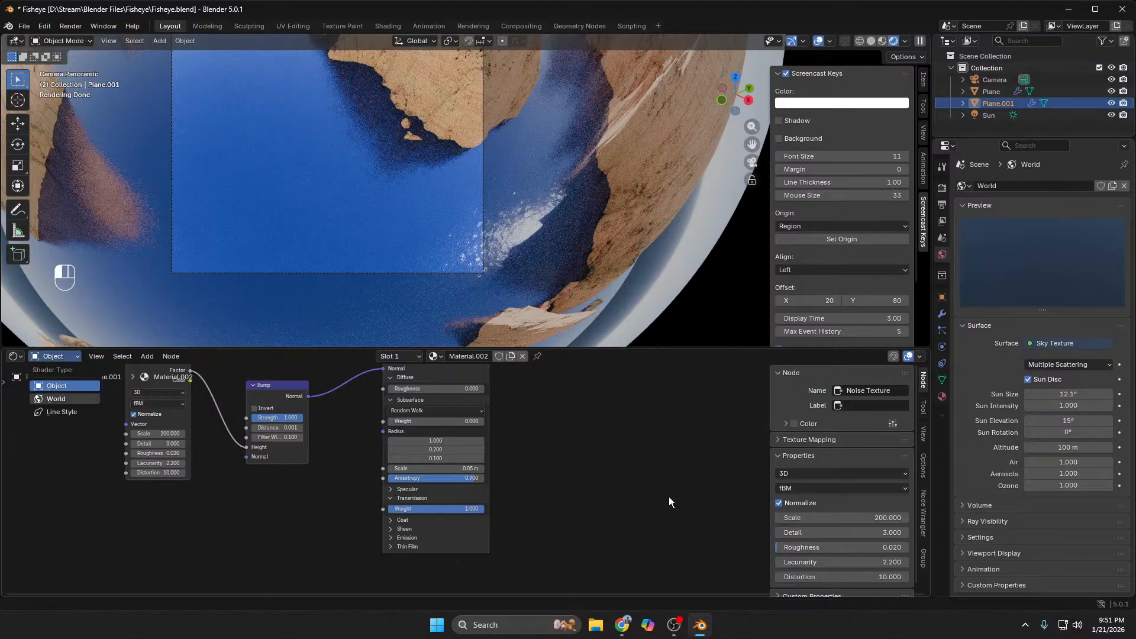
{"action": "middle_click_drag", "start_coordinate": [585, 472], "coordinate": [575, 565]}
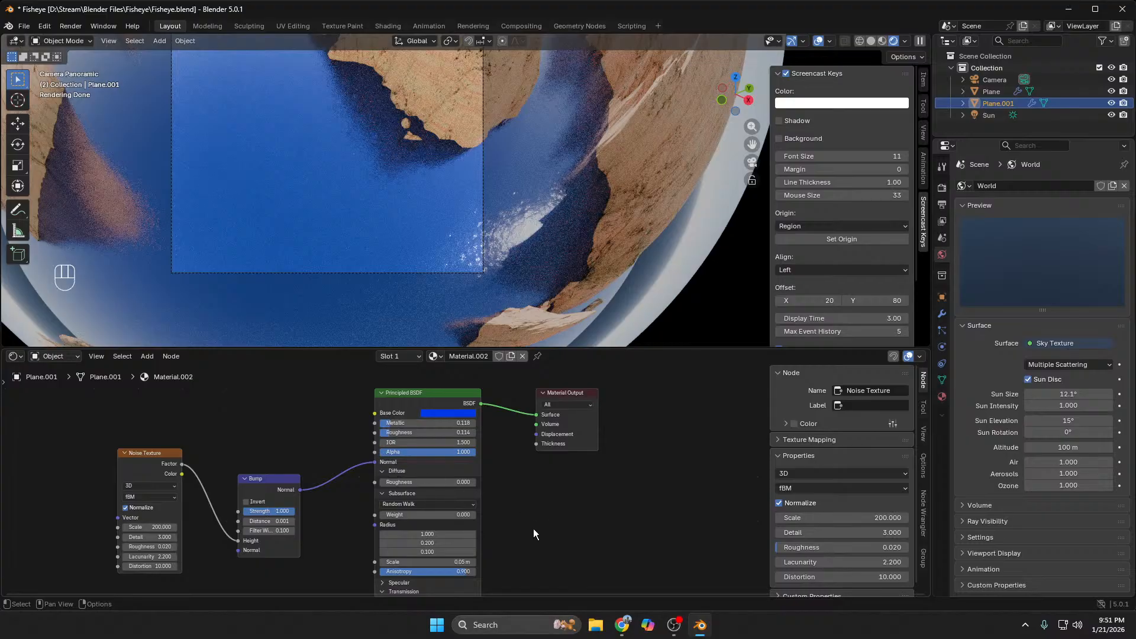
{"action": "left_click", "coordinate": [393, 481]}
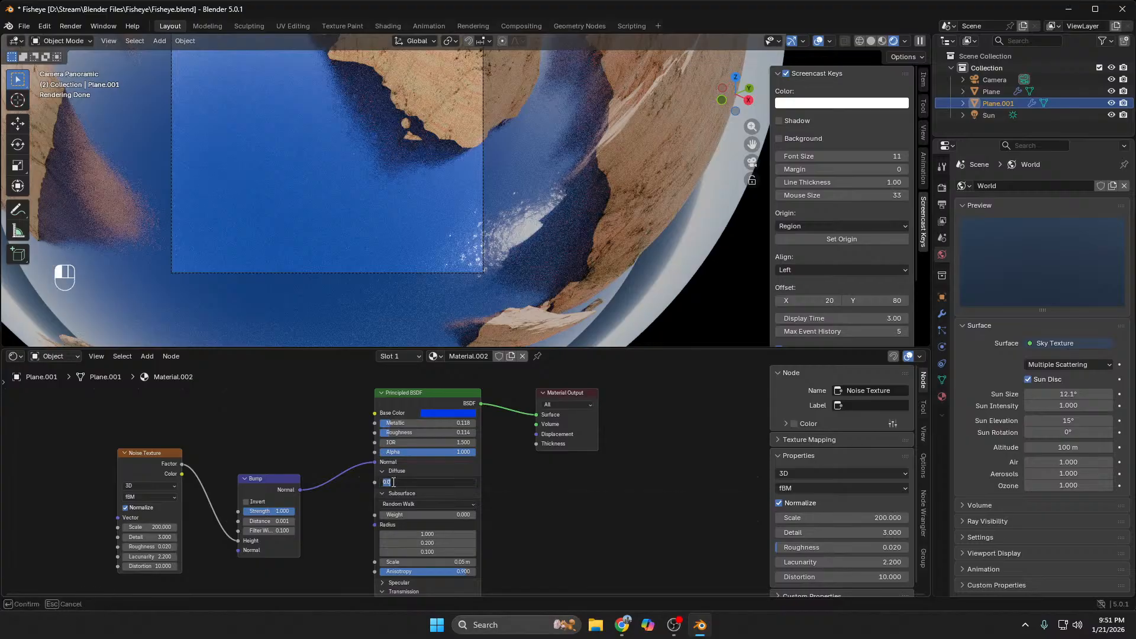
{"action": "type", "text": "0.314"}
{"action": "key", "text": "Return"}
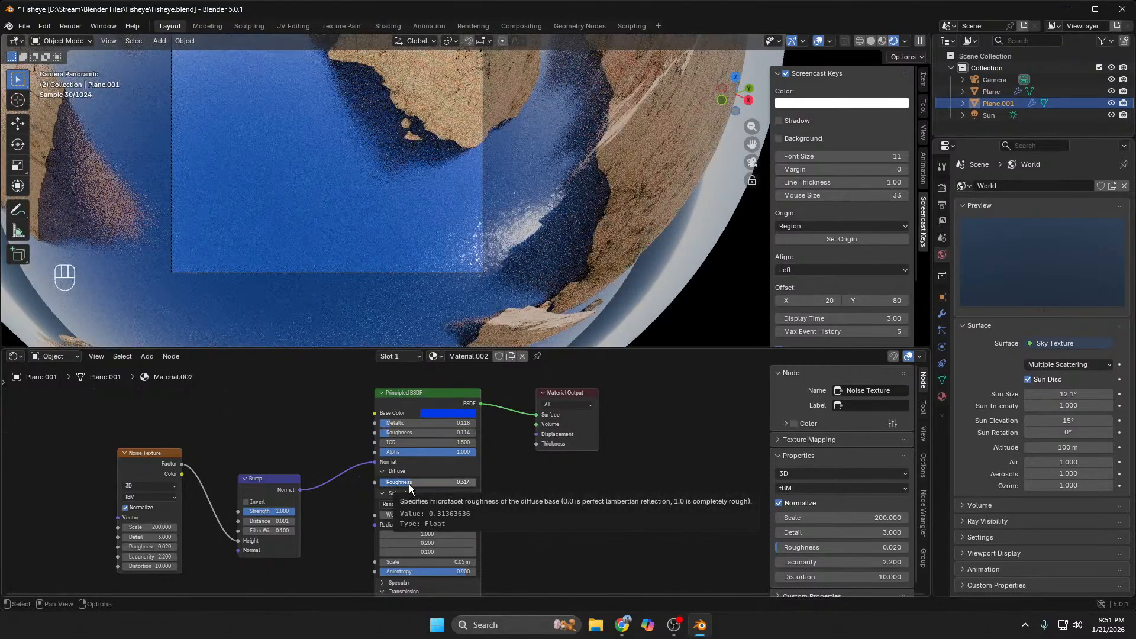
Step: Compare the water close up with a Diffuse Roughness of 0.886, and reset that value to 0
{"action": "middle_click_drag", "start_coordinate": [301, 315], "coordinate": [381, 287]}
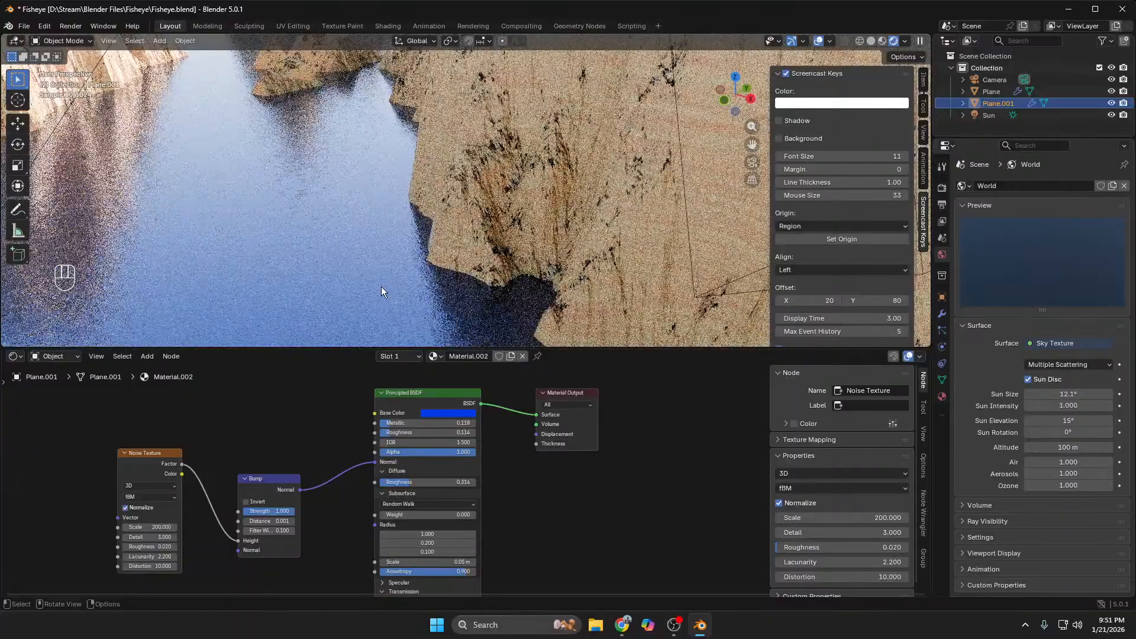
{"action": "scroll", "coordinate": [381, 286], "scroll_direction": "up", "scroll_amount": 4}
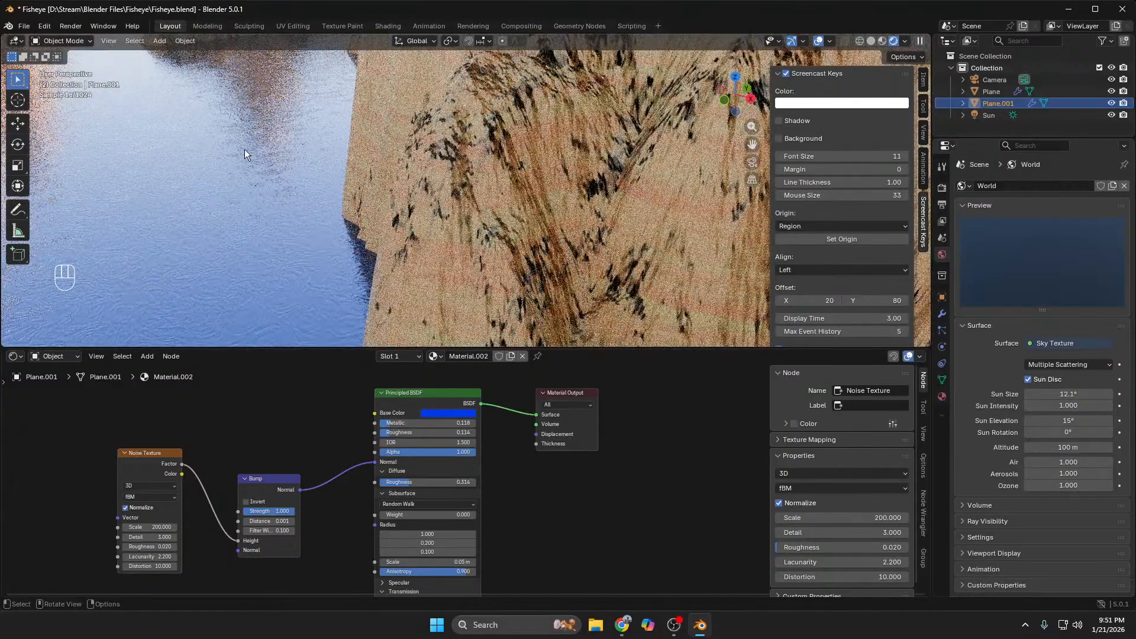
{"action": "middle_click_drag", "start_coordinate": [244, 149], "coordinate": [344, 211]}
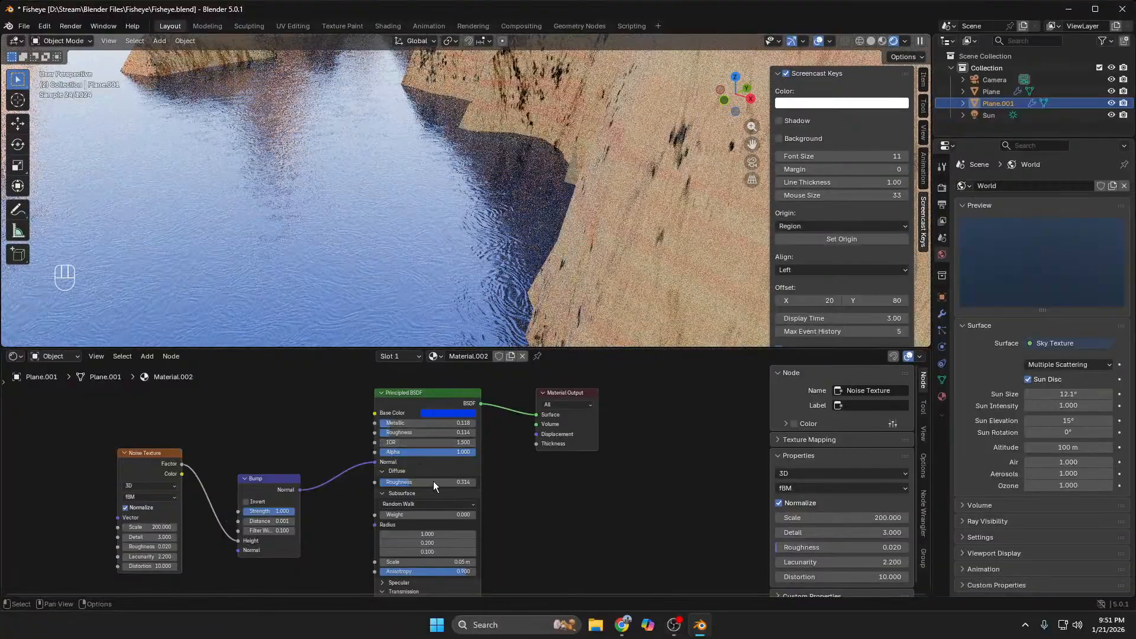
{"action": "left_click_drag", "start_coordinate": [429, 486], "coordinate": [465, 482]}
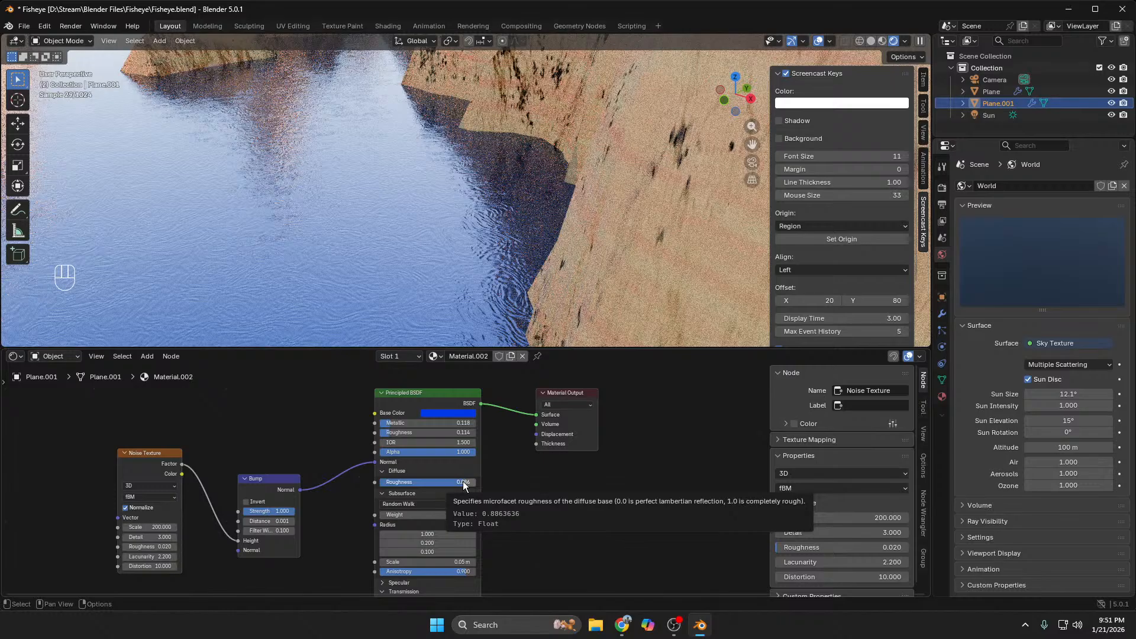
{"action": "left_click_drag", "start_coordinate": [463, 485], "coordinate": [375, 484]}
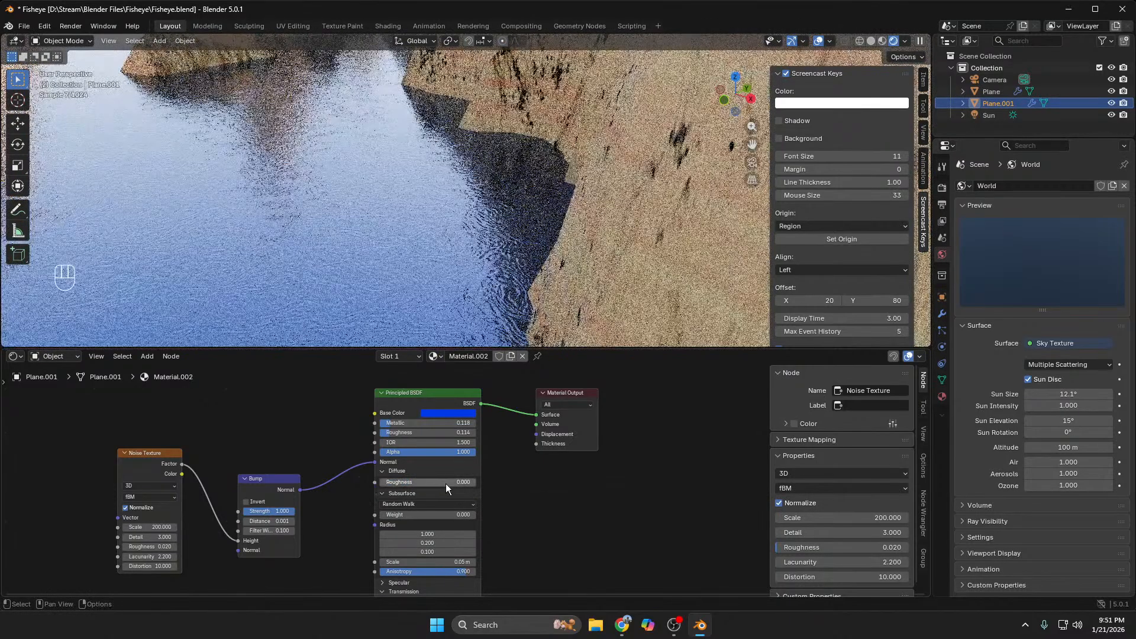
{"action": "scroll", "coordinate": [507, 514], "scroll_direction": "down", "scroll_amount": 1}
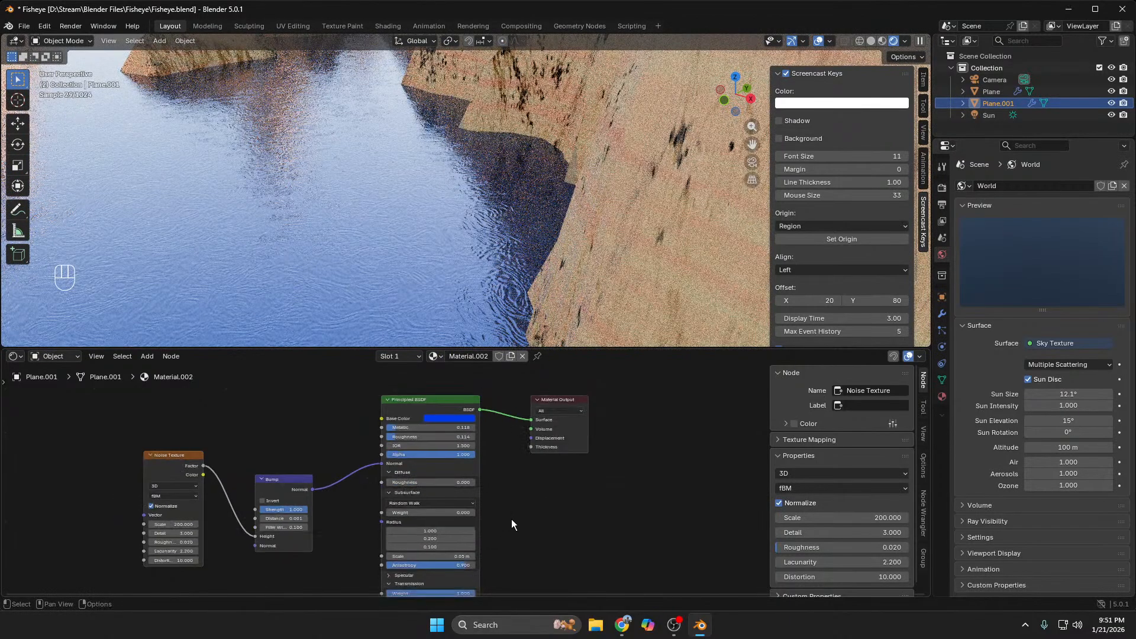
{"action": "scroll", "coordinate": [512, 520], "scroll_direction": "up", "scroll_amount": 2}
{"action": "middle_click_drag", "start_coordinate": [520, 528], "coordinate": [521, 396]}
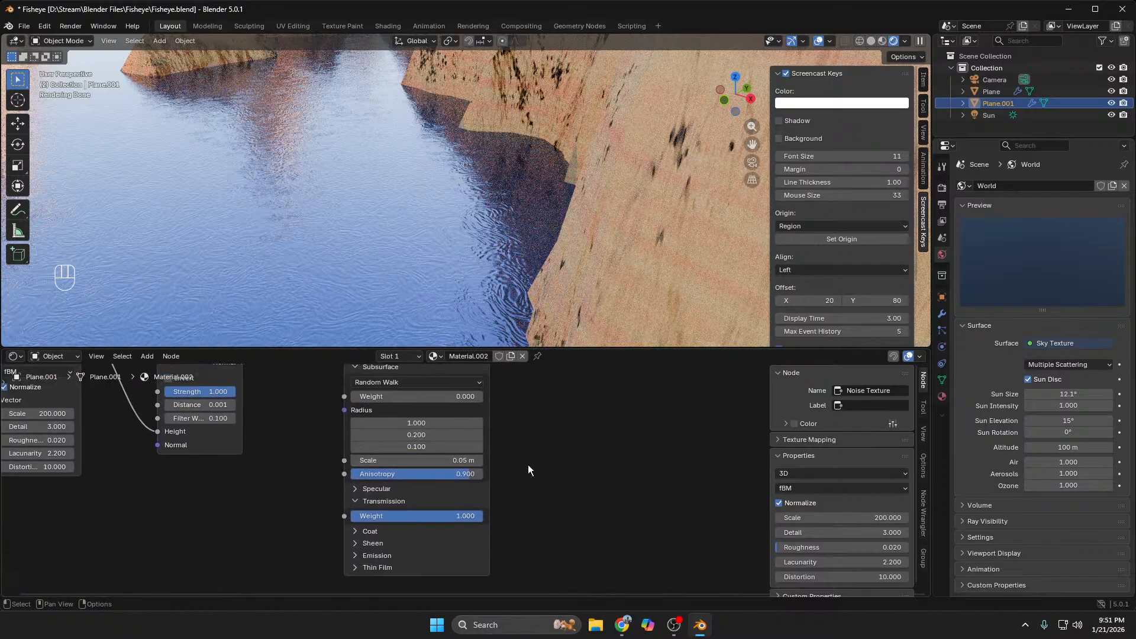
{"action": "scroll", "coordinate": [558, 463], "scroll_direction": "down", "scroll_amount": 1}
{"action": "scroll", "coordinate": [558, 461], "scroll_direction": "down", "scroll_amount": 1}
{"action": "middle_click_drag", "start_coordinate": [550, 460], "coordinate": [549, 520]}
{"action": "mouse_move", "coordinate": [384, 436]}
{"action": "left_mouse_down"}
{"action": "mouse_move", "coordinate": [362, 448]}
{"action": "mouse_move", "coordinate": [386, 434]}
{"action": "left_mouse_up"}
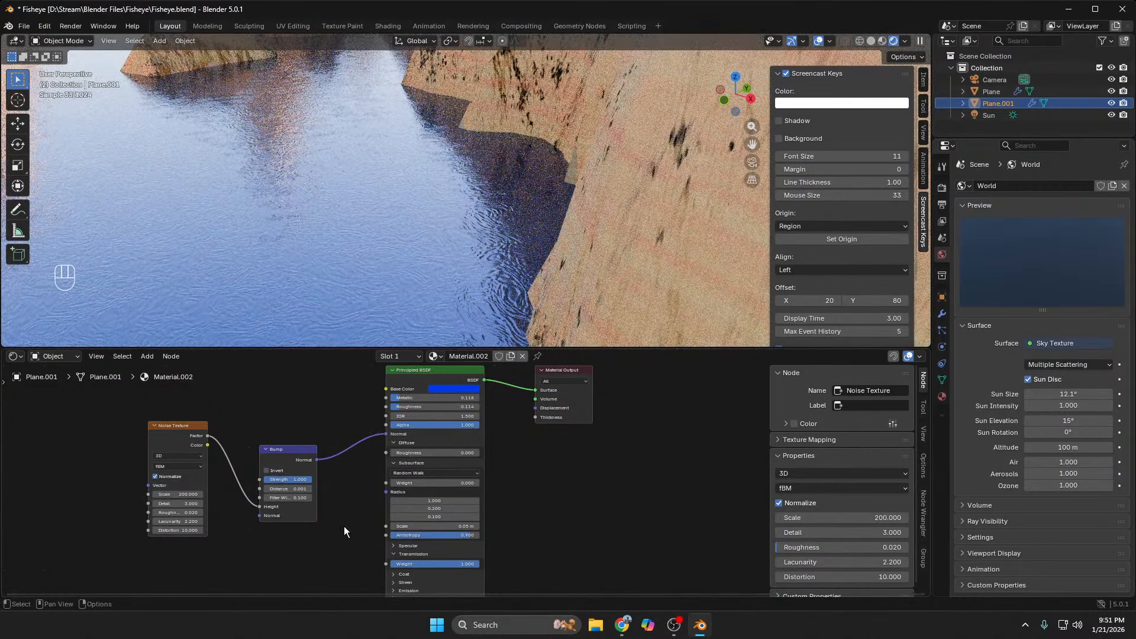
Step: Try 4D dimensions on the water's Noise Texture and change them to 1D
{"action": "left_click", "coordinate": [173, 453]}
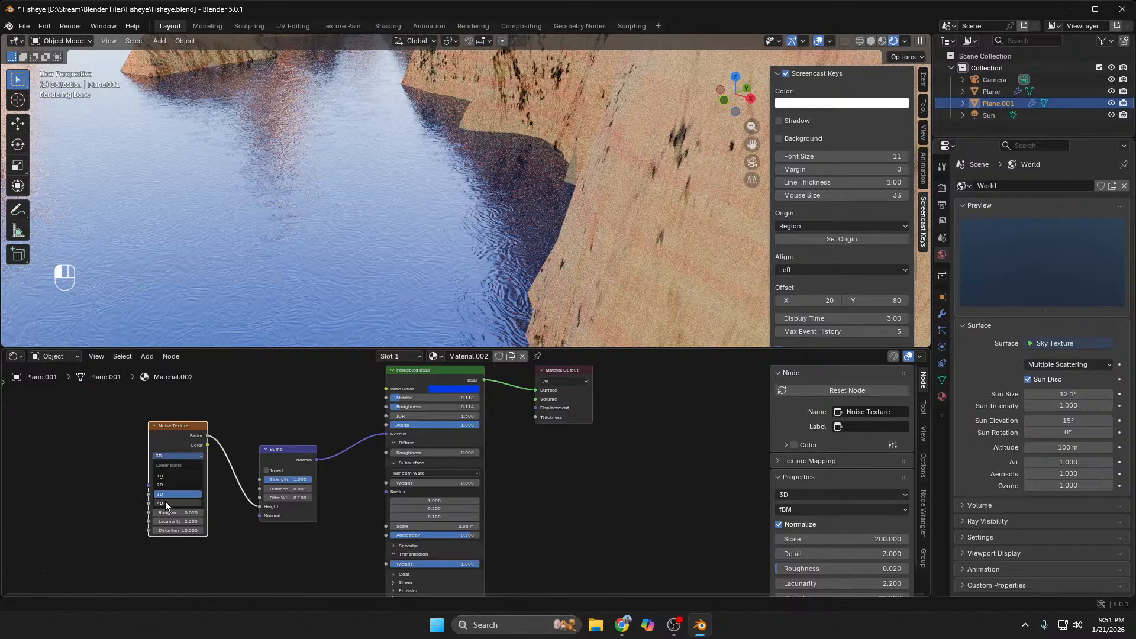
{"action": "left_click", "coordinate": [165, 502]}
{"action": "left_click", "coordinate": [183, 455]}
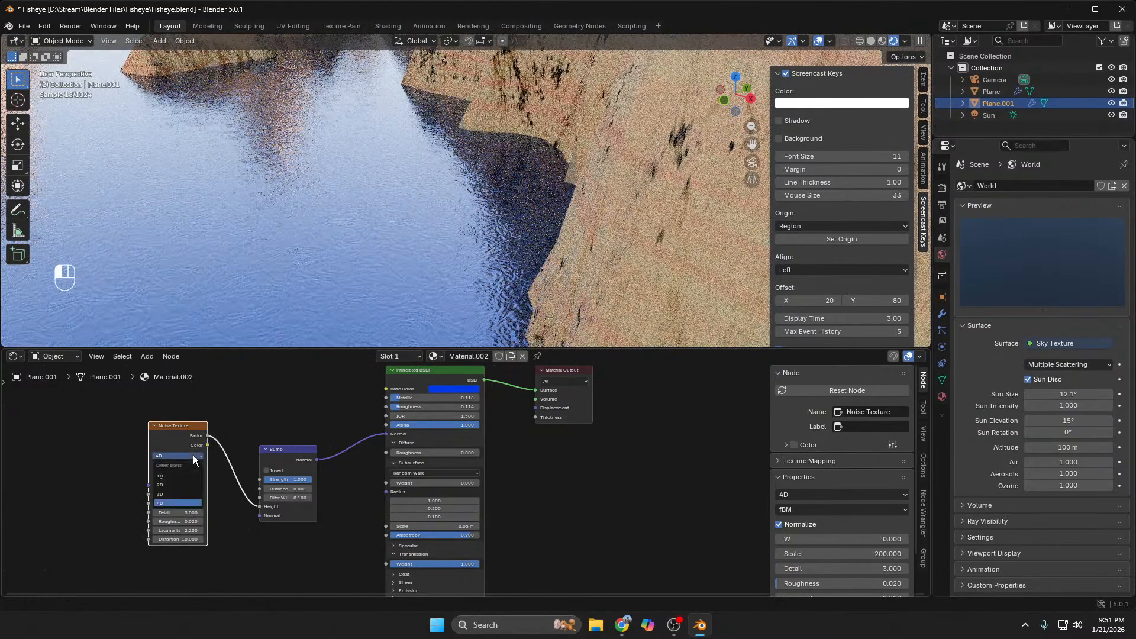
{"action": "left_click", "coordinate": [176, 485]}
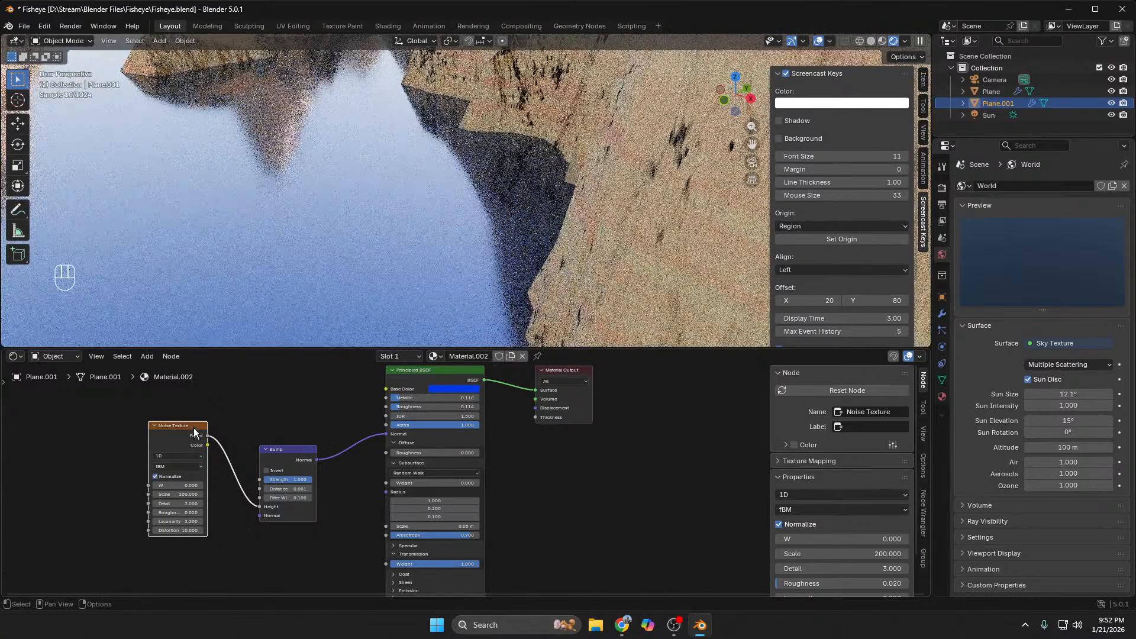
Step: Set the water's Noise Texture to 3D dimensions and lower the Principled BSDF's Roughness and Metallic to 0
{"action": "left_click", "coordinate": [188, 457]}
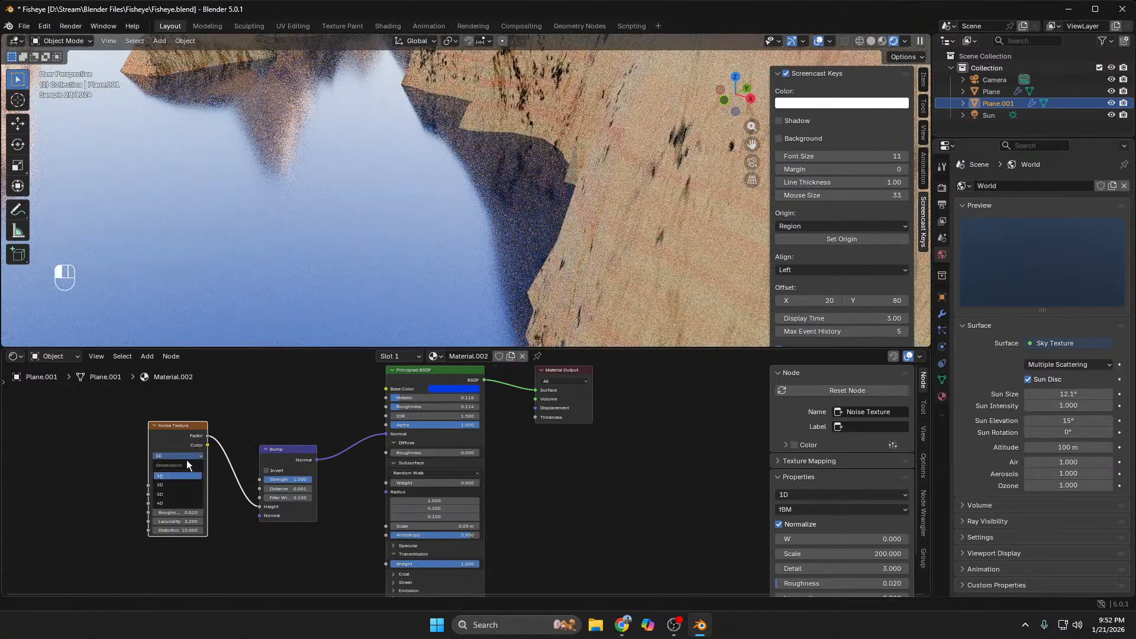
{"action": "left_click", "coordinate": [177, 493]}
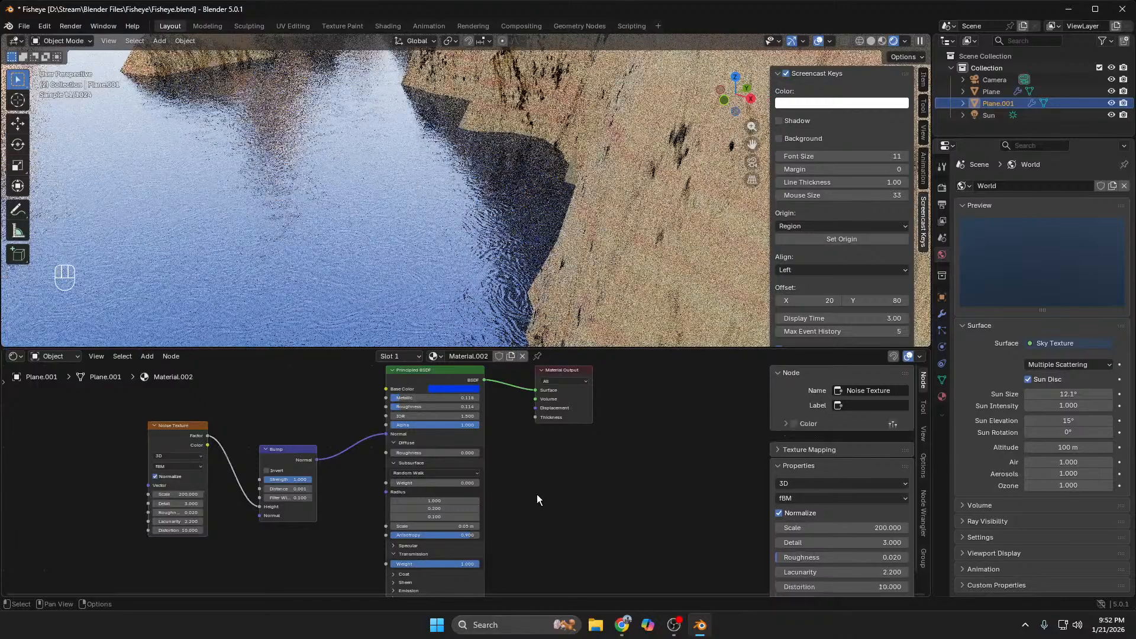
{"action": "scroll", "coordinate": [537, 495], "scroll_direction": "up", "scroll_amount": 1}
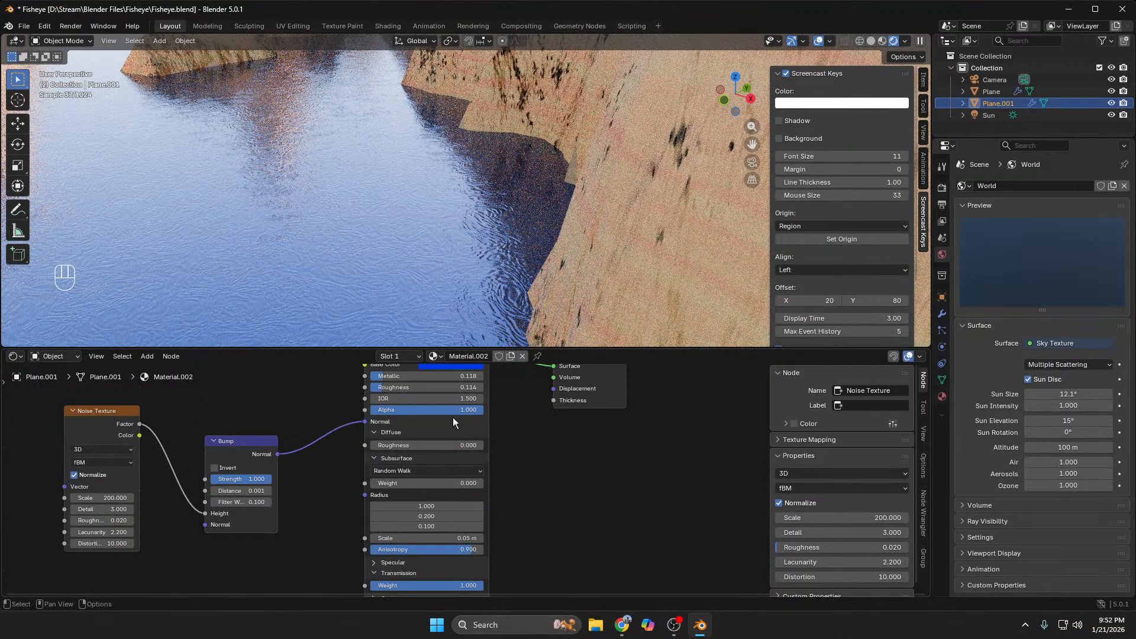
{"action": "left_click_drag", "start_coordinate": [450, 387], "coordinate": [378, 387]}
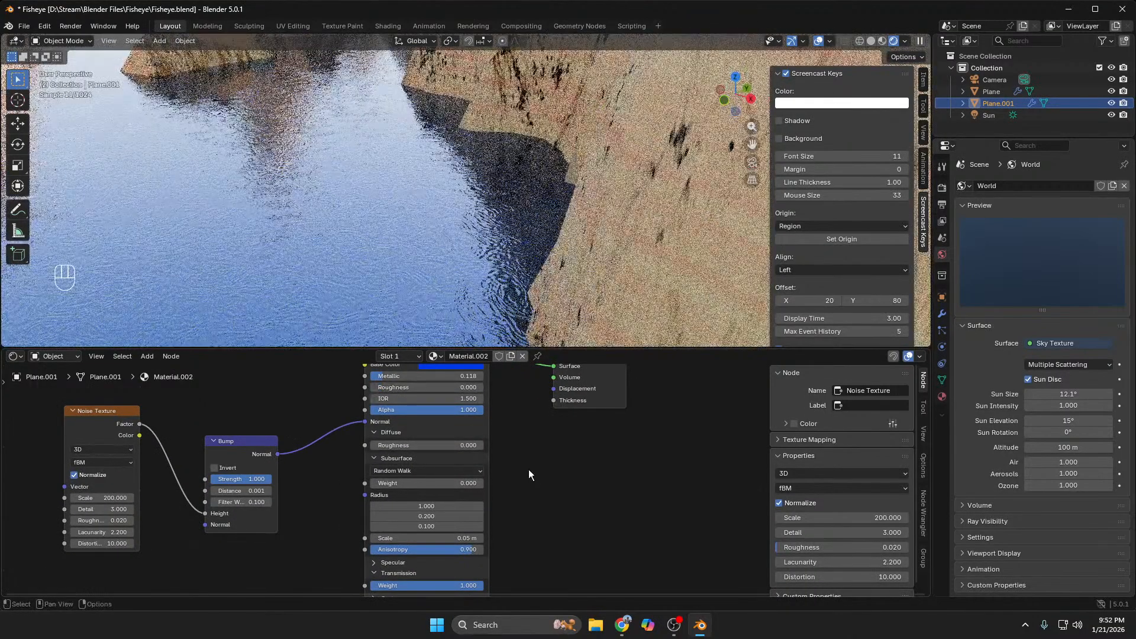
{"action": "left_click_drag", "start_coordinate": [449, 376], "coordinate": [365, 383]}
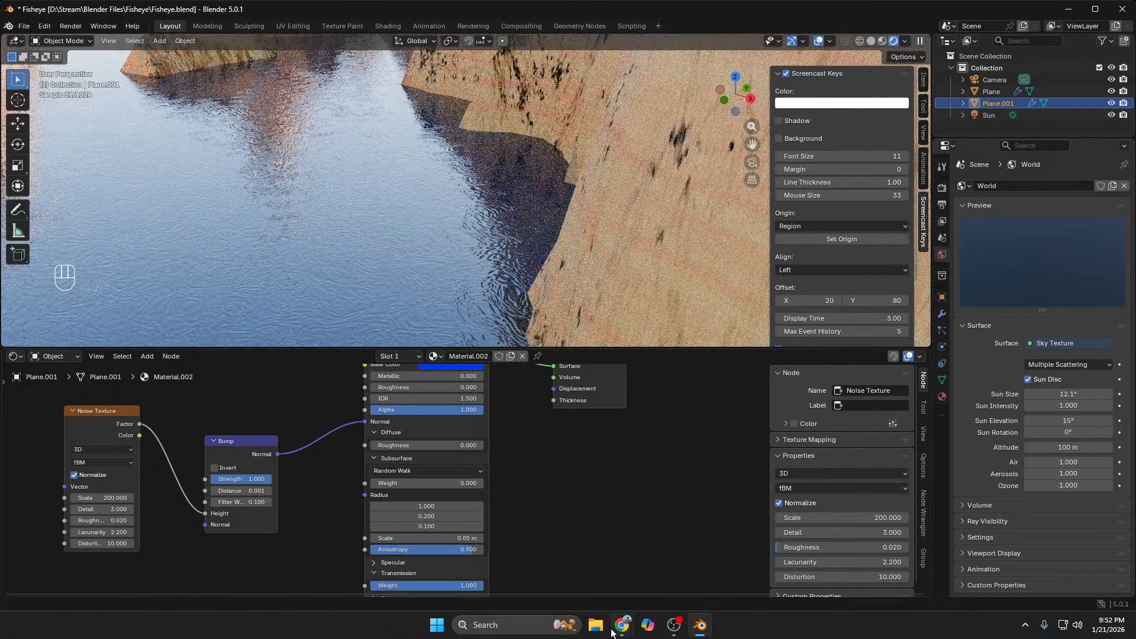
Step: Switch to Chrome, check the water material part of "A different way of making 3D landscapes in Blender", and return to Blender
{"action": "mouse_move", "coordinate": [622, 625]}
{"action": "left_click", "coordinate": [574, 588]}
{"action": "left_click", "coordinate": [528, 392]}
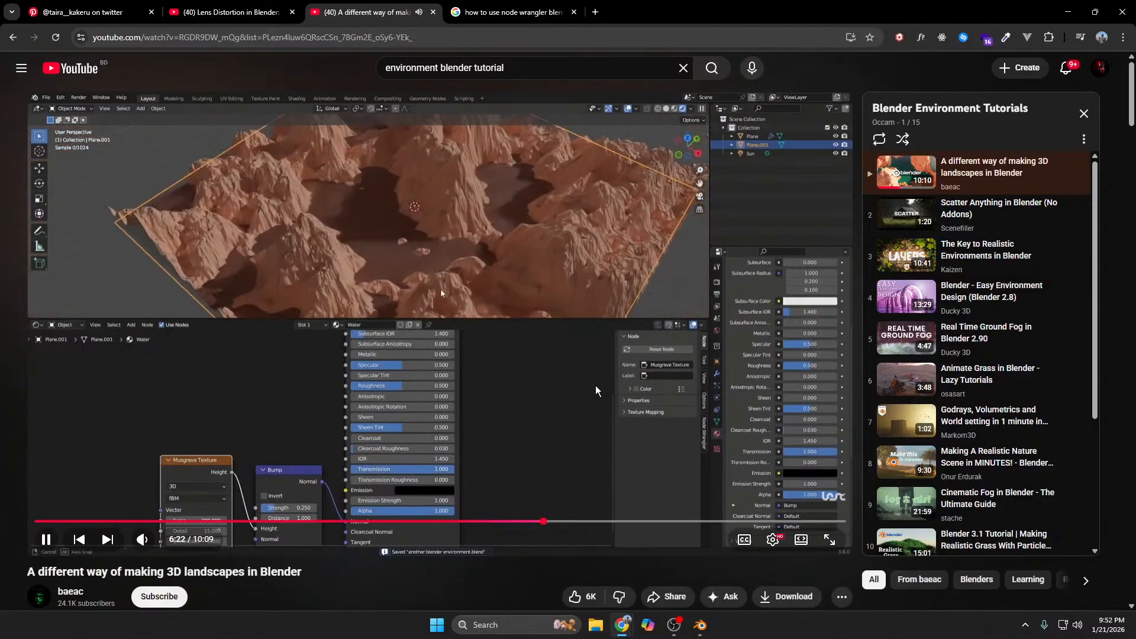
{"action": "left_click", "coordinate": [595, 385]}
{"action": "mouse_move", "coordinate": [701, 626]}
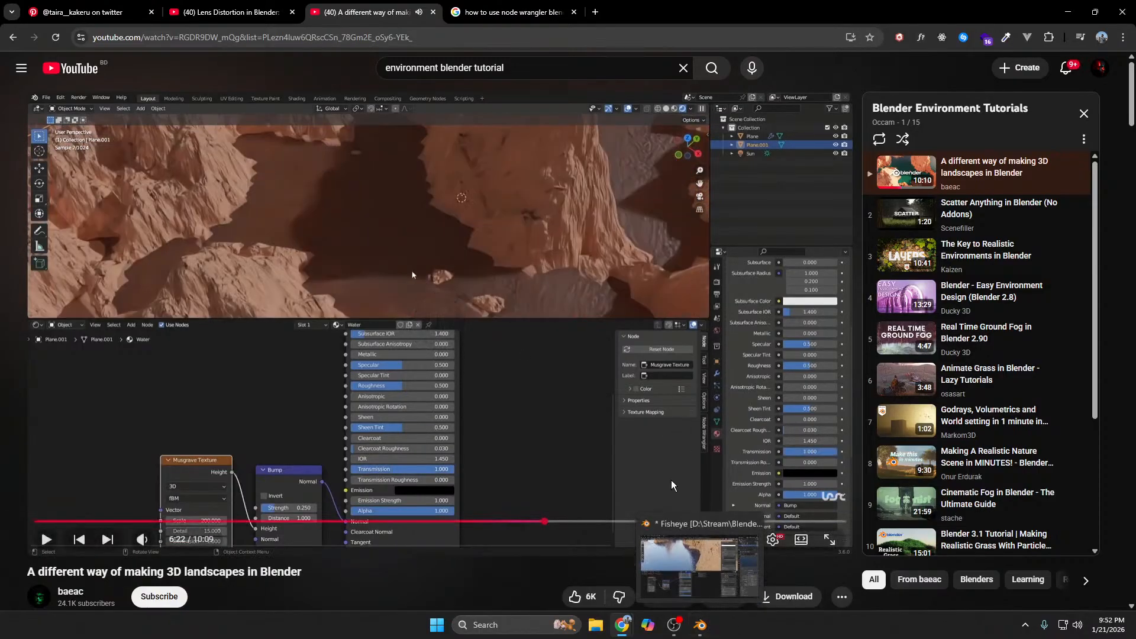
{"action": "left_click", "coordinate": [705, 569]}
Step: Change the Base Color of the water's Principled BSDF to a light cyan blue and check the water across the landscape
{"action": "scroll", "coordinate": [576, 315], "scroll_direction": "down", "scroll_amount": 1}
{"action": "scroll", "coordinate": [616, 468], "scroll_direction": "down", "scroll_amount": 9}
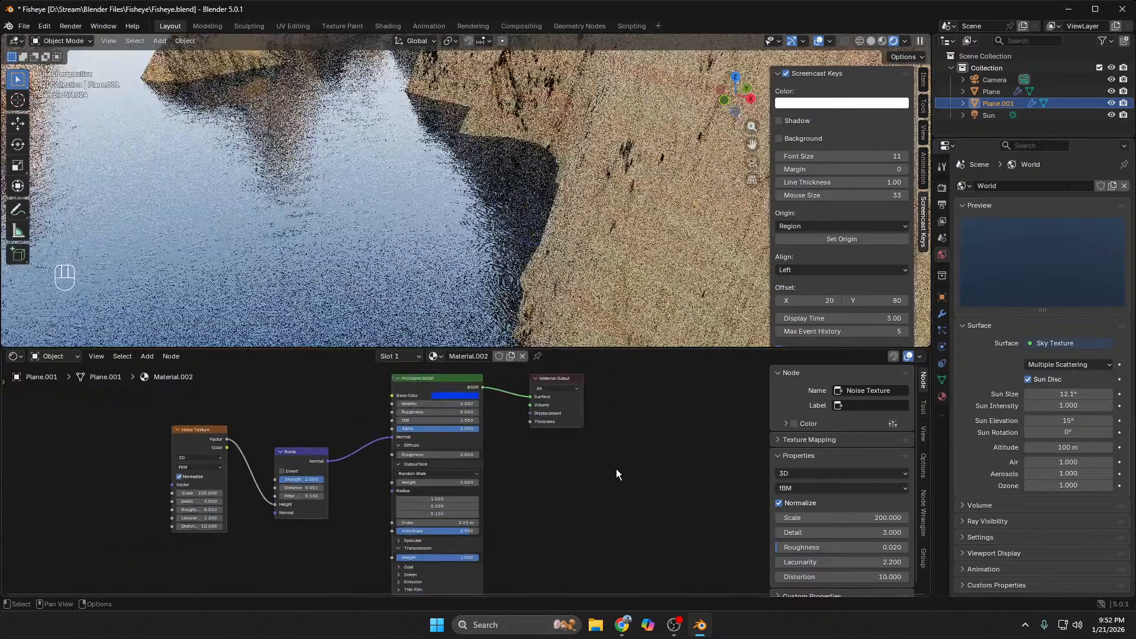
{"action": "scroll", "coordinate": [634, 253], "scroll_direction": "down", "scroll_amount": 3}
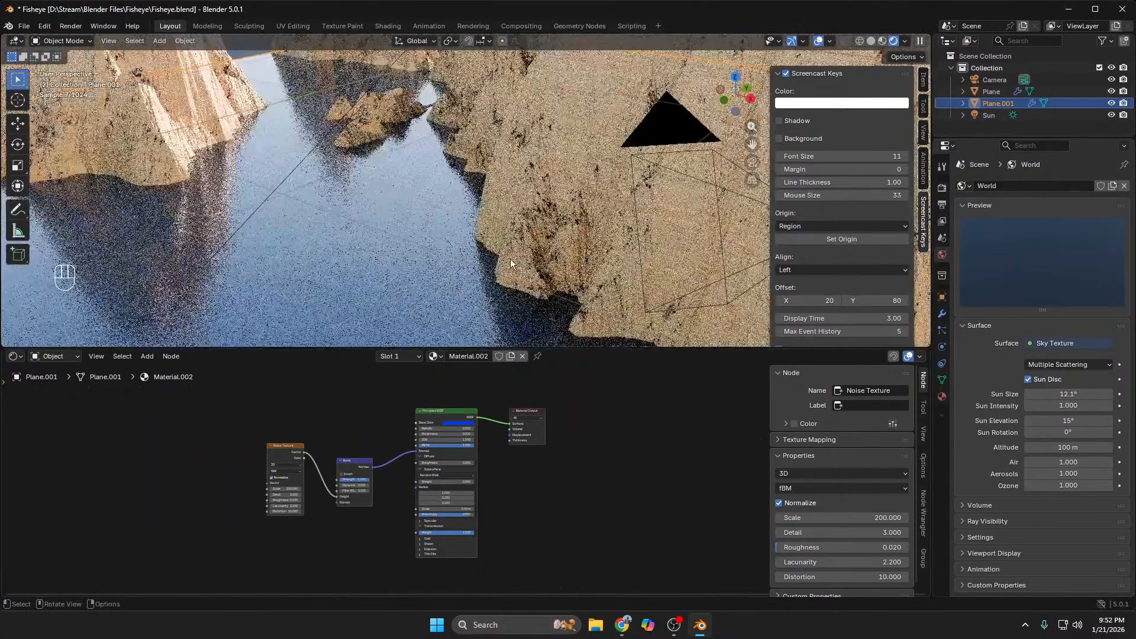
{"action": "middle_click_drag", "start_coordinate": [509, 260], "coordinate": [584, 253]}
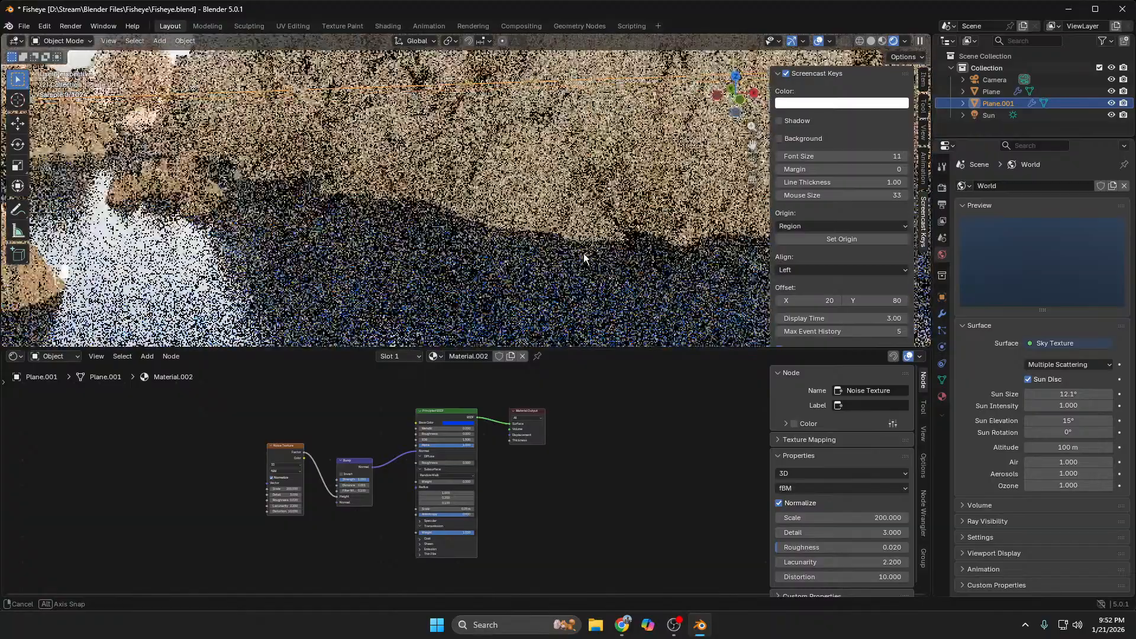
{"action": "scroll", "coordinate": [584, 254], "scroll_direction": "down", "scroll_amount": 1}
{"action": "left_click", "coordinate": [468, 422]}
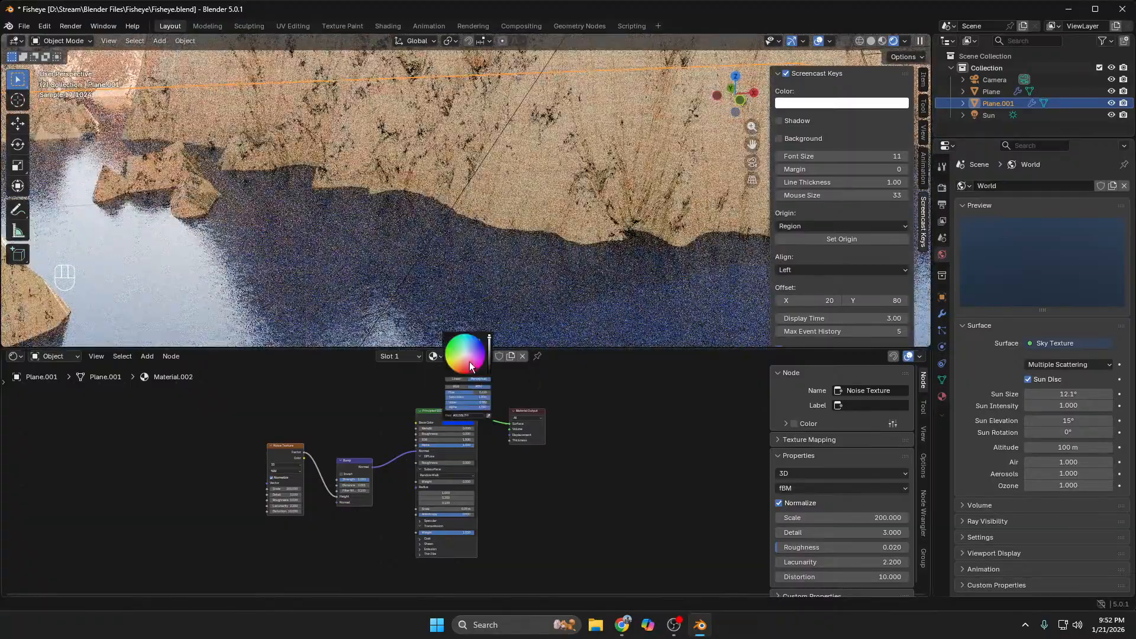
{"action": "left_click", "coordinate": [464, 346]}
{"action": "left_click", "coordinate": [467, 339]}
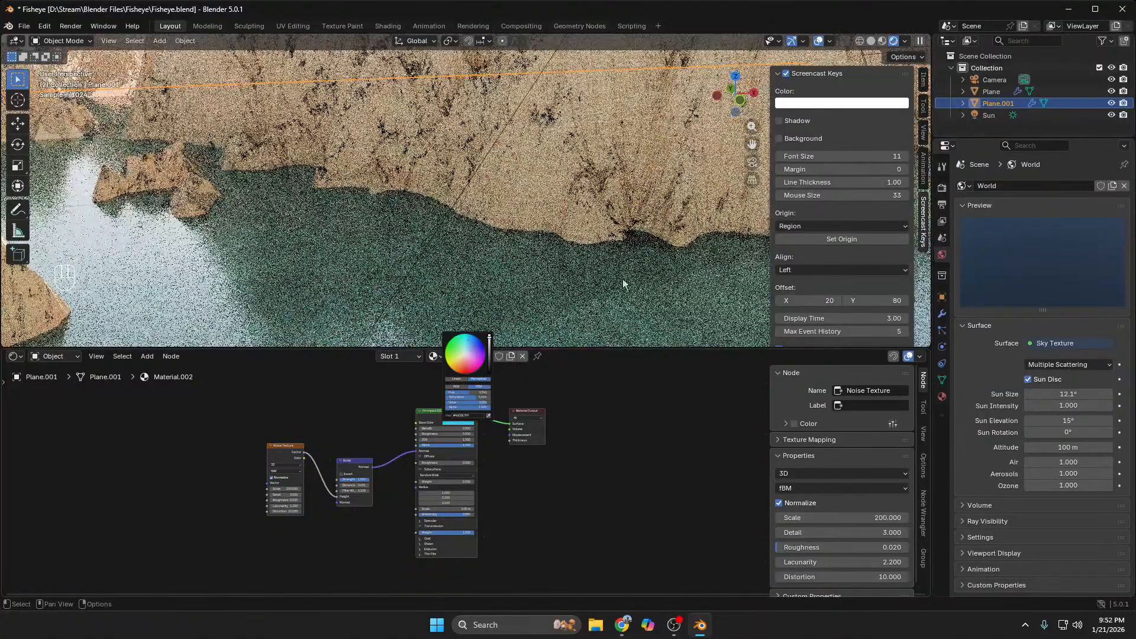
{"action": "middle_click_drag", "start_coordinate": [630, 275], "coordinate": [535, 281]}
{"action": "scroll", "coordinate": [535, 281], "scroll_direction": "down", "scroll_amount": 10}
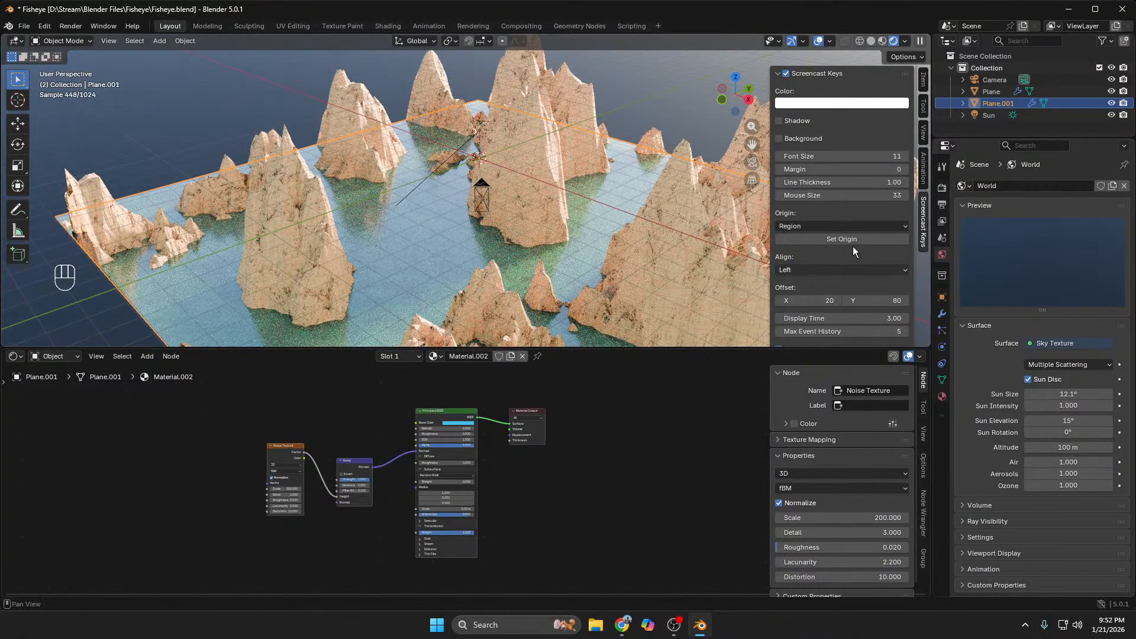
Step: Set the Displacement Height in the rocky landscape plane's material to 6
{"action": "left_click", "coordinate": [995, 91]}
{"action": "scroll", "coordinate": [545, 500], "scroll_direction": "up", "scroll_amount": 5}
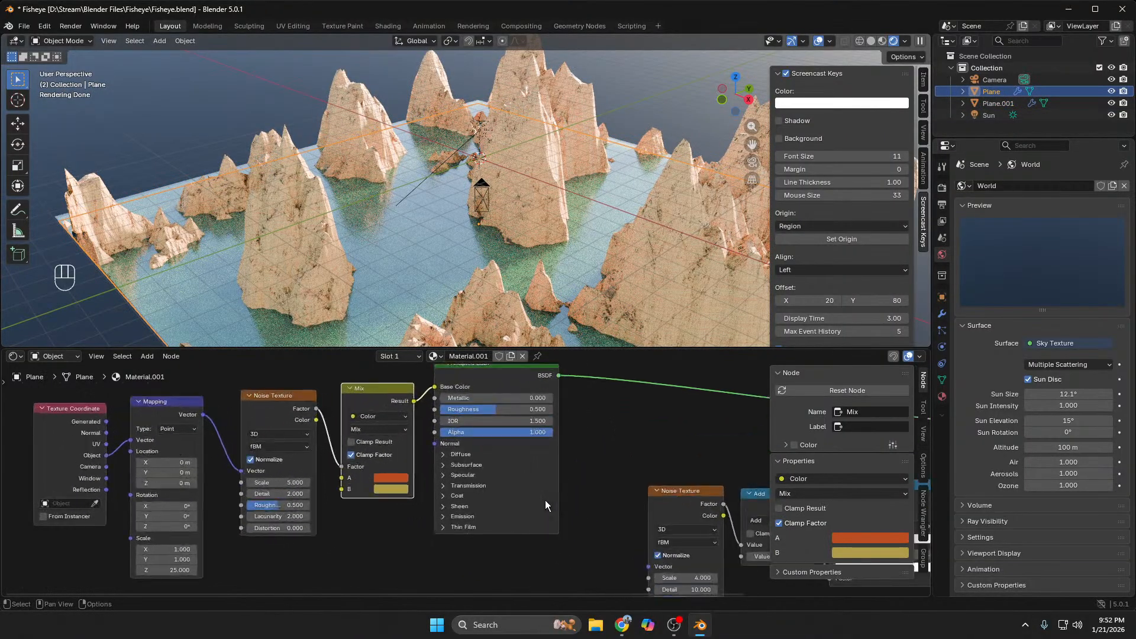
{"action": "middle_click_drag", "start_coordinate": [620, 472], "coordinate": [310, 412]}
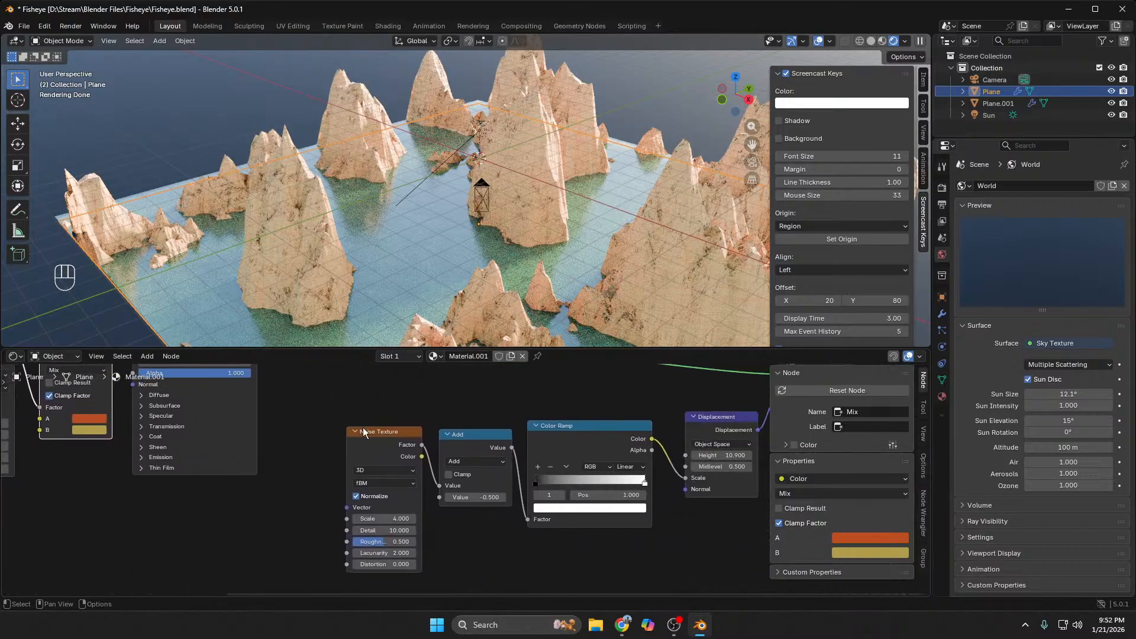
{"action": "left_click_drag", "start_coordinate": [722, 456], "coordinate": [696, 455]}
{"action": "scroll", "coordinate": [639, 306], "scroll_direction": "up", "scroll_amount": 10}
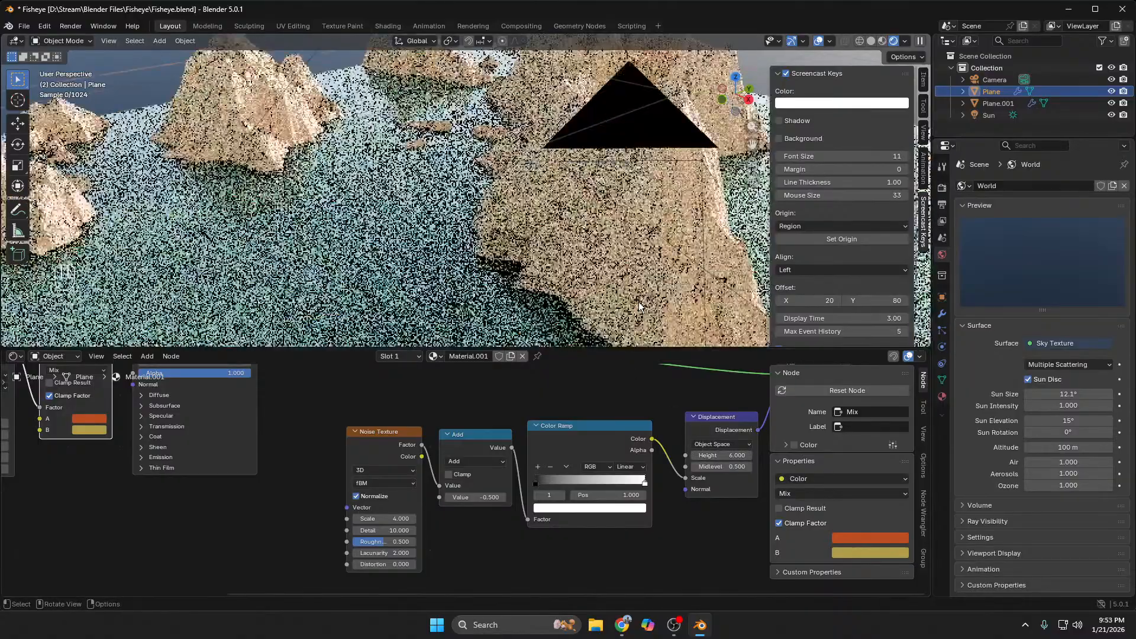
Step: Render the scene through the fisheye camera, inspect the whole image, and close the render
{"action": "key", "text": "KP_0"}
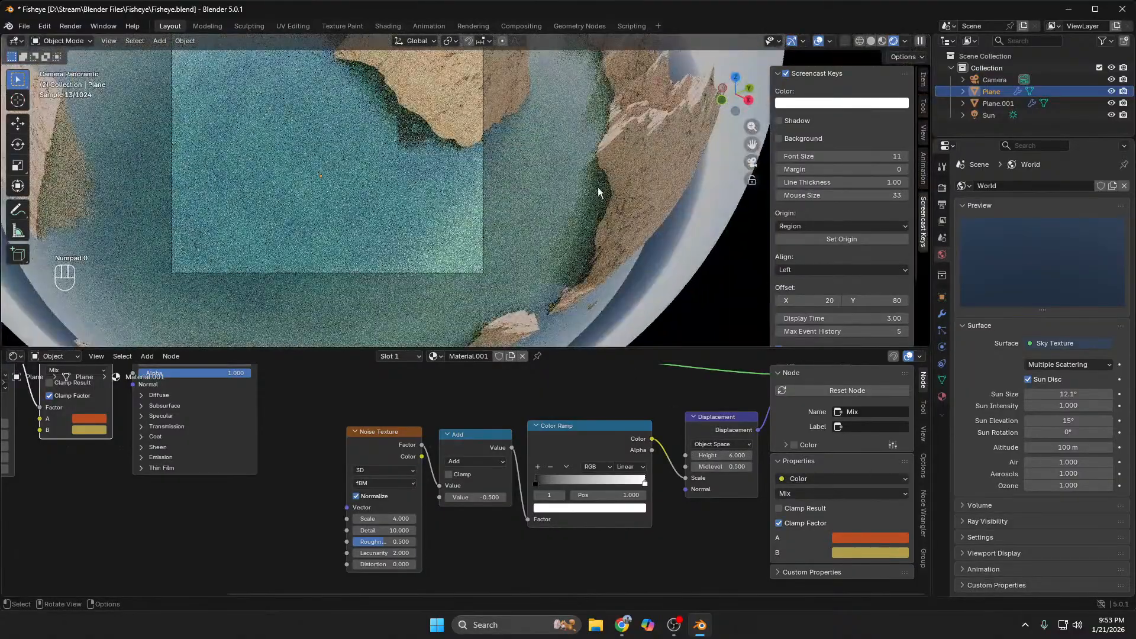
{"action": "middle_click_drag", "start_coordinate": [651, 199], "coordinate": [651, 333]}
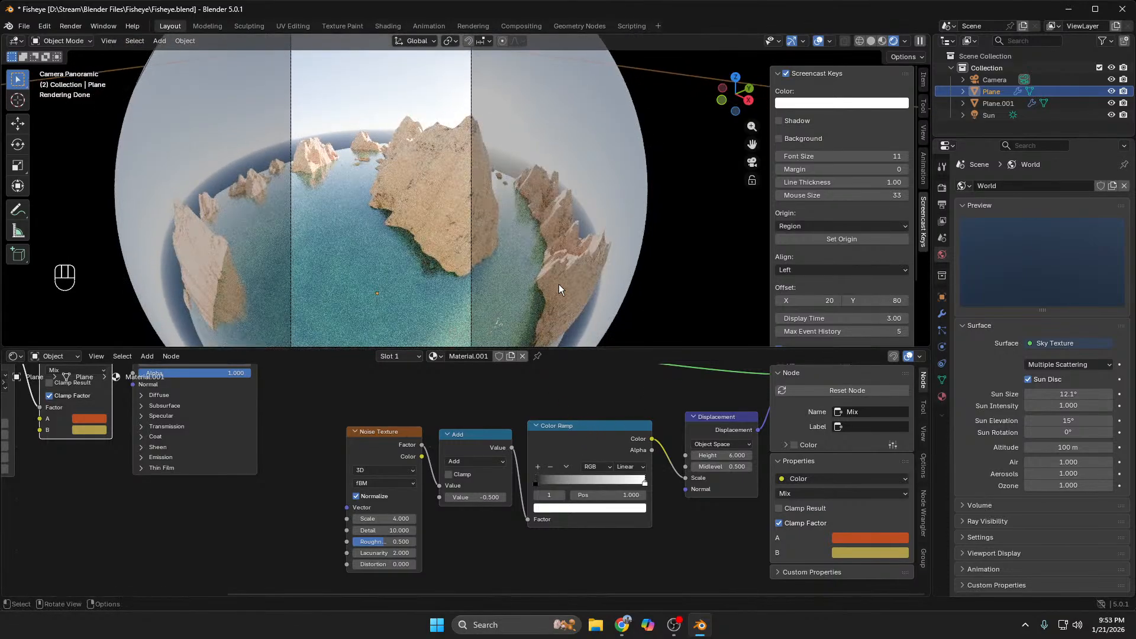
{"action": "key", "text": "F12"}
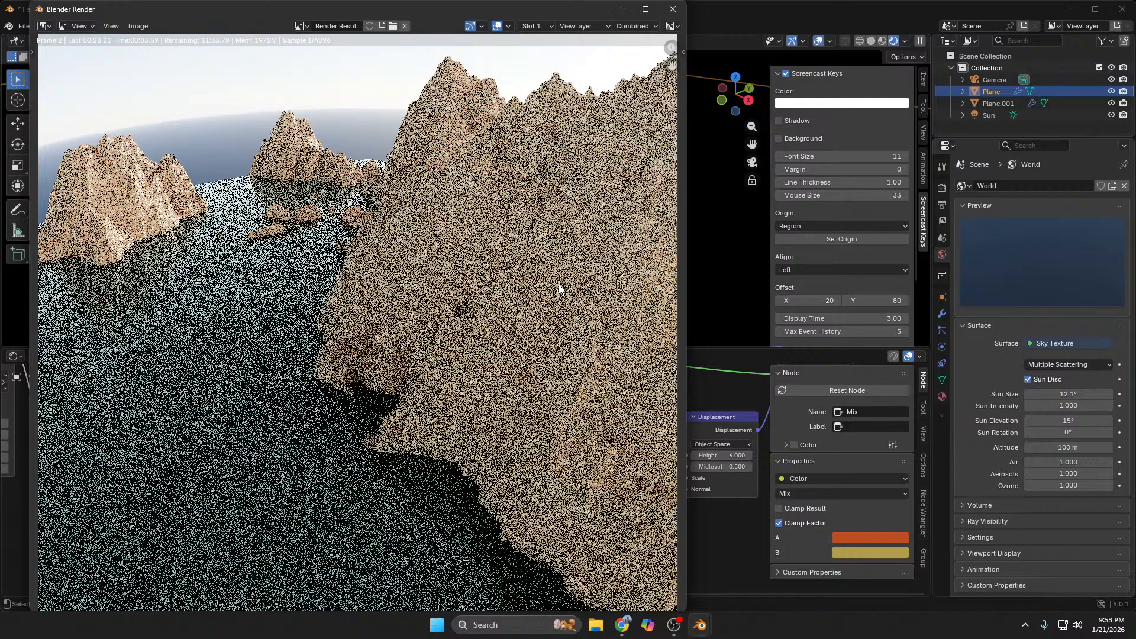
{"action": "scroll", "coordinate": [412, 280], "scroll_direction": "down", "scroll_amount": 3}
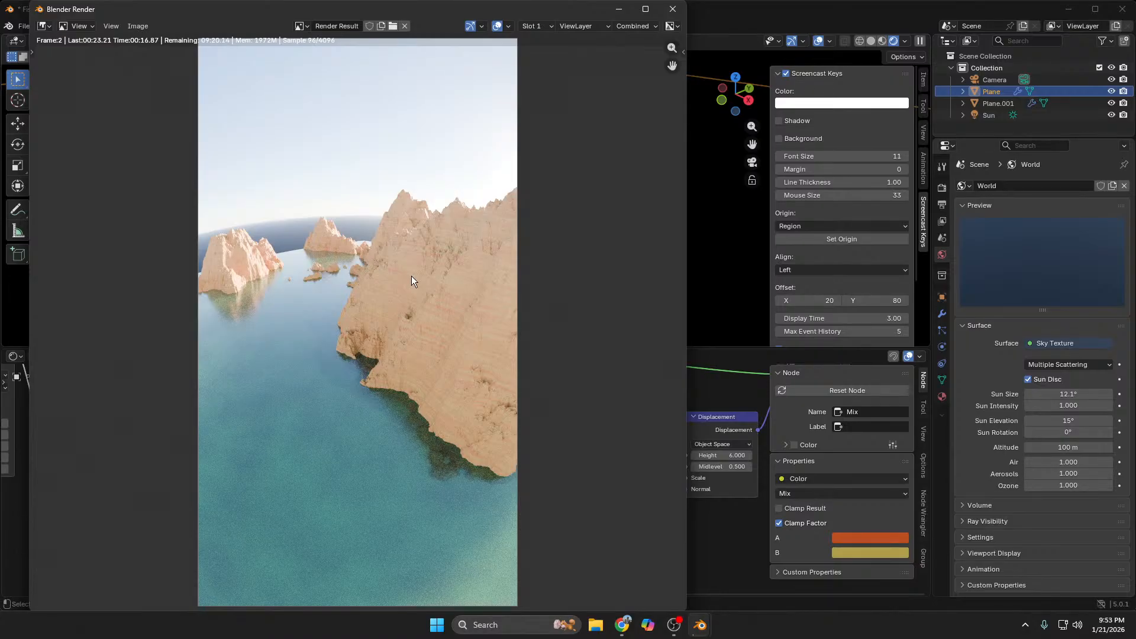
{"action": "left_click", "coordinate": [672, 9]}
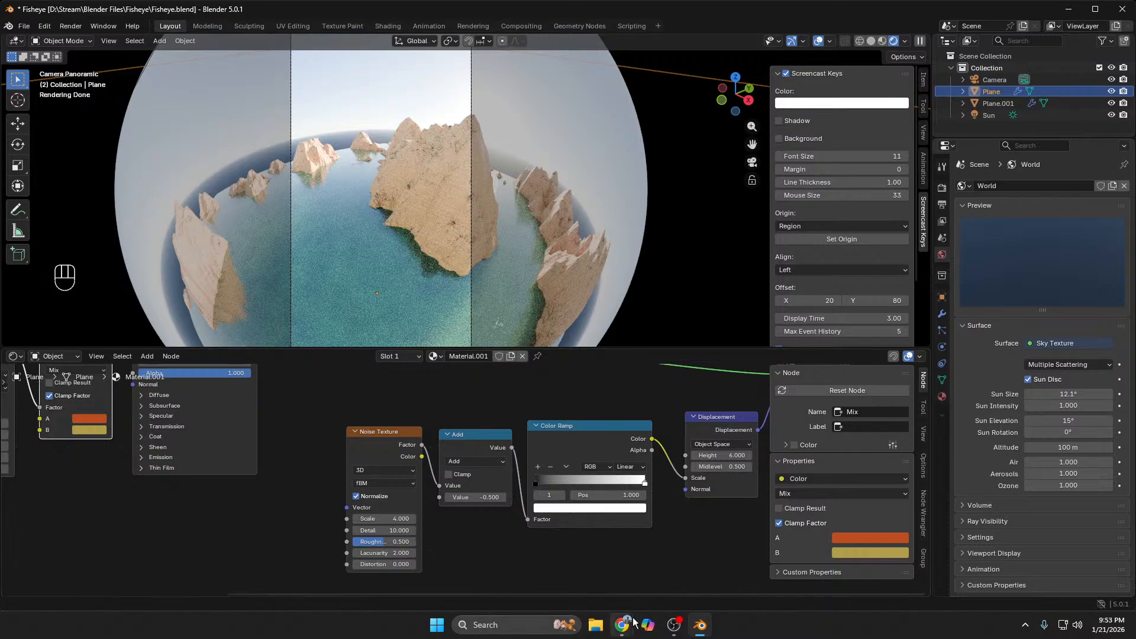
Step: Switch to Chrome, watch how the landscape tutorial chooses the water's base color, and return to Blender
{"action": "mouse_move", "coordinate": [623, 625]}
{"action": "mouse_move", "coordinate": [677, 567]}
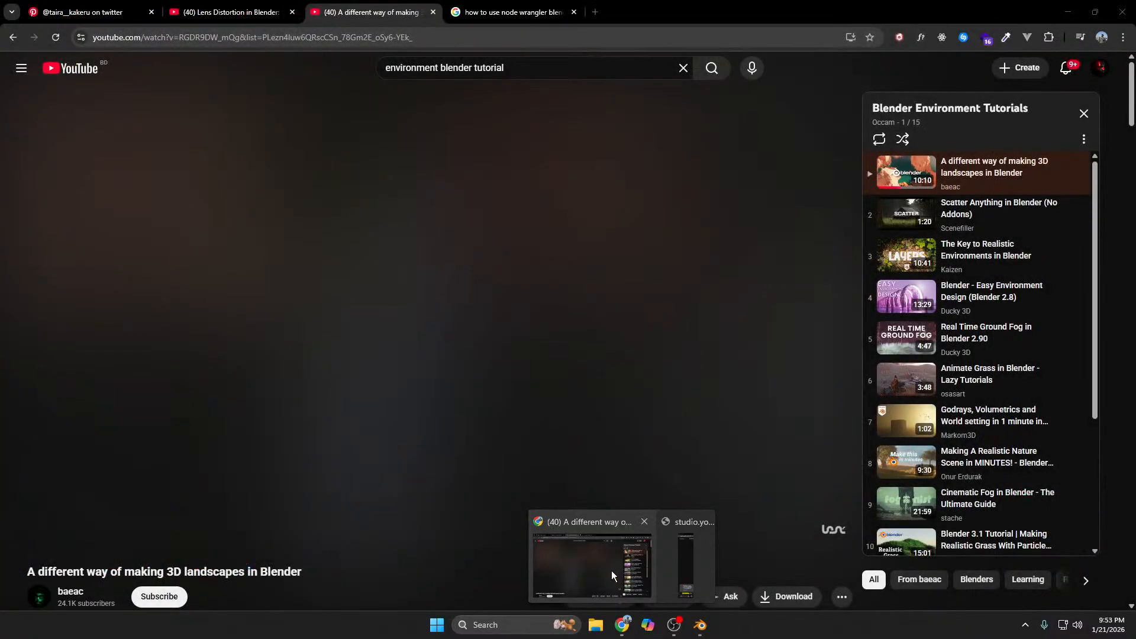
{"action": "left_click", "coordinate": [613, 569]}
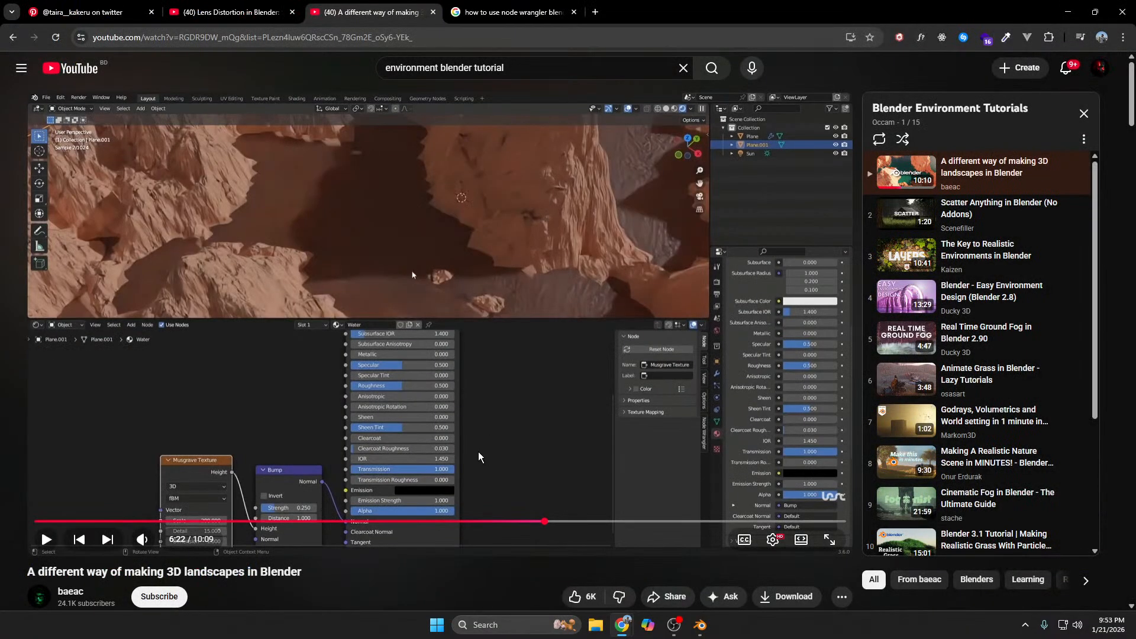
{"action": "key", "text": "space"}
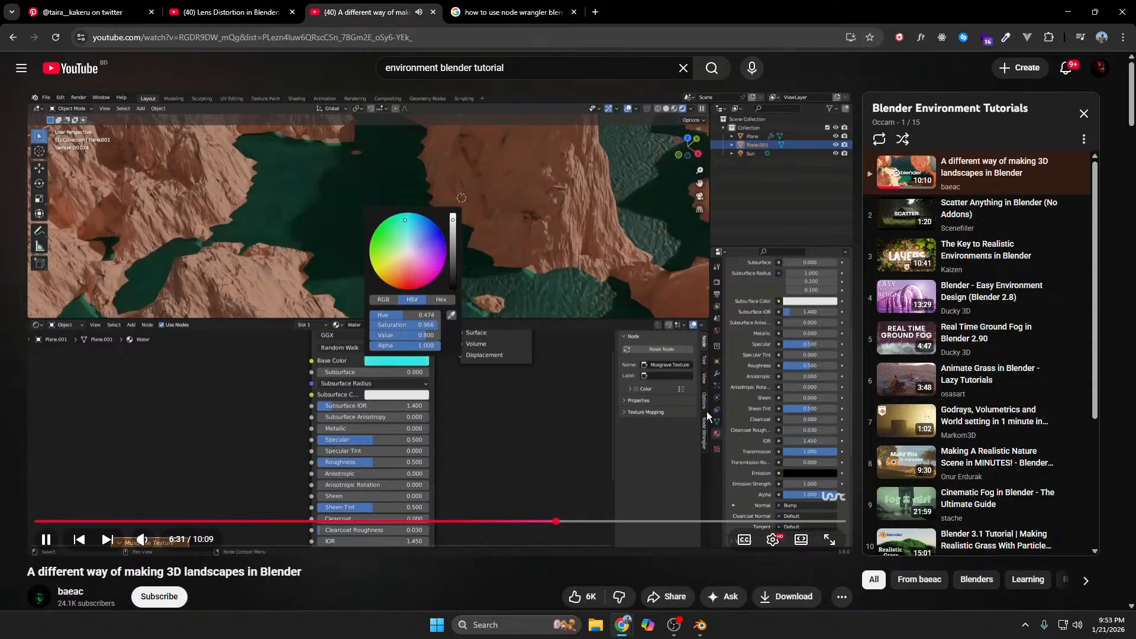
{"action": "left_click", "coordinate": [700, 626]}
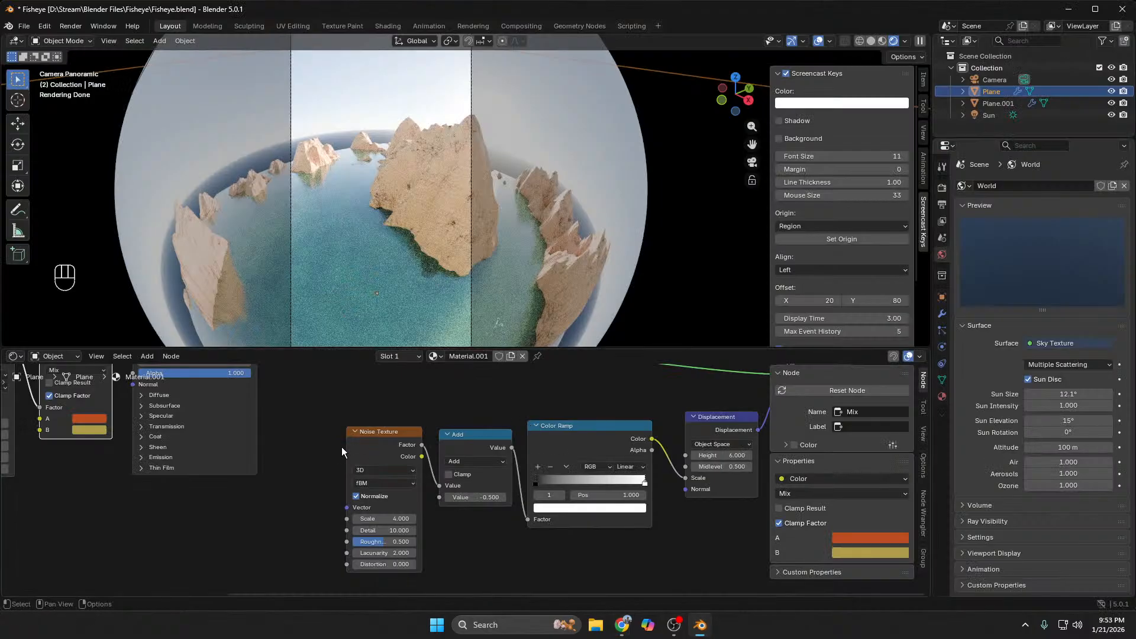
Step: Select the water plane, check the tutorial's water Roughness and Specular settings in Chrome, and return to Blender
{"action": "left_click", "coordinate": [986, 104]}
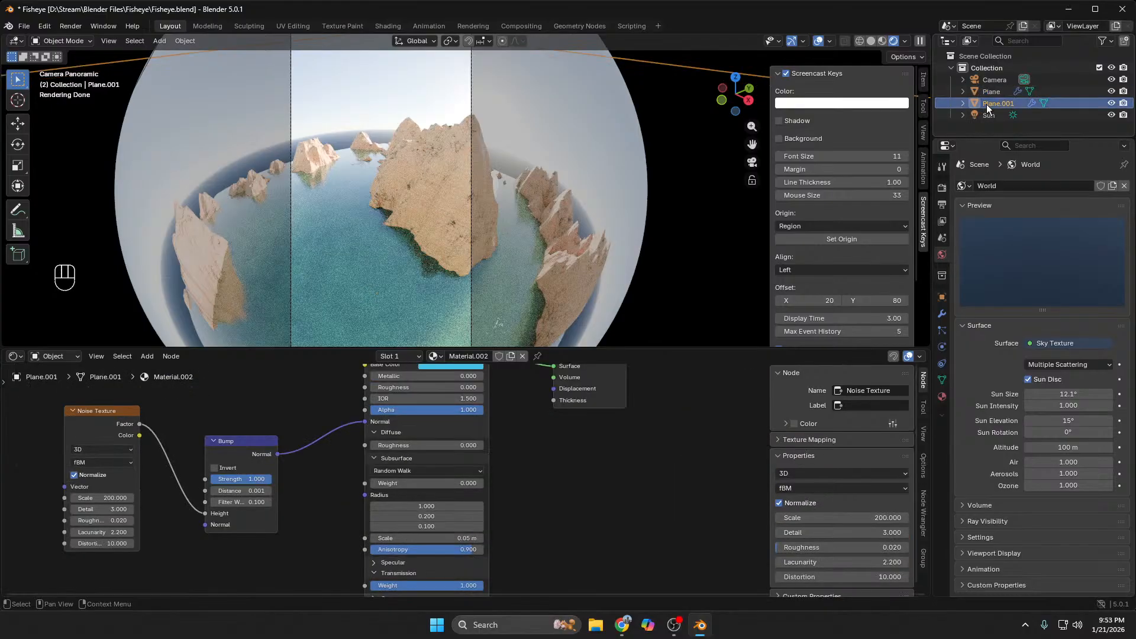
{"action": "scroll", "coordinate": [516, 449], "scroll_direction": "down", "scroll_amount": 1}
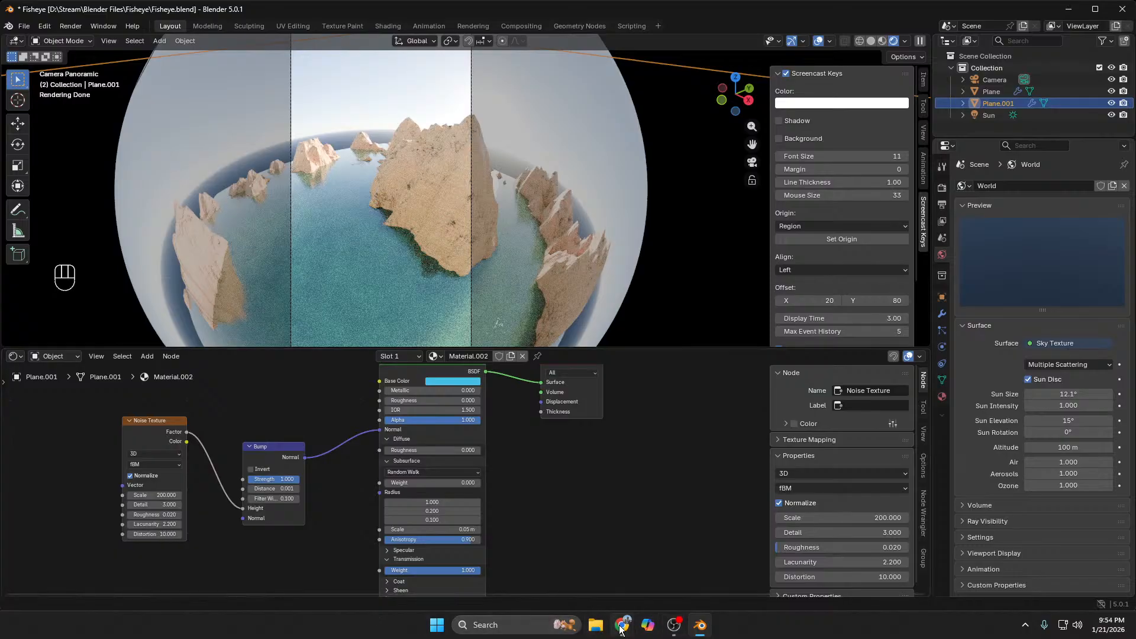
{"action": "mouse_move", "coordinate": [621, 630]}
{"action": "left_click", "coordinate": [581, 571]}
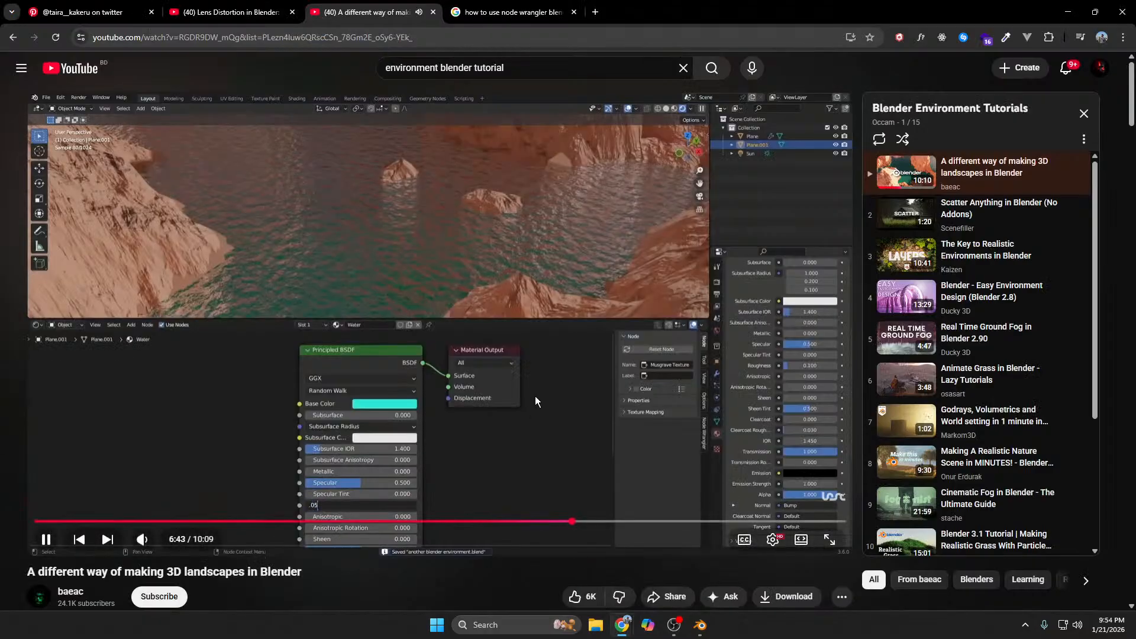
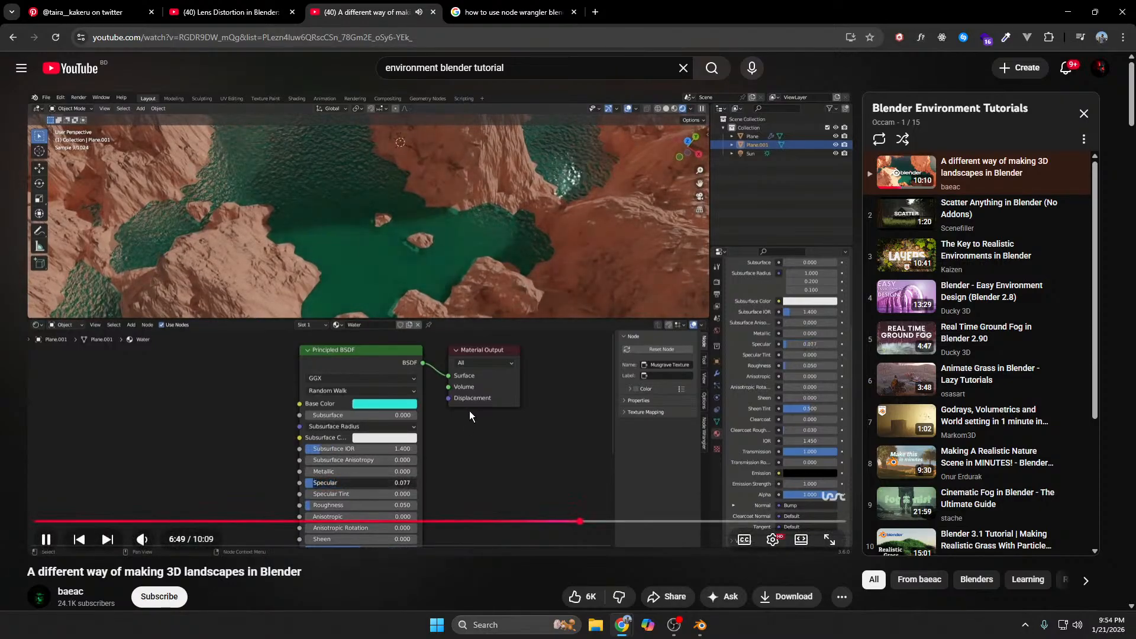
{"action": "left_click", "coordinate": [42, 536]}
{"action": "key", "text": "alt+Tab"}
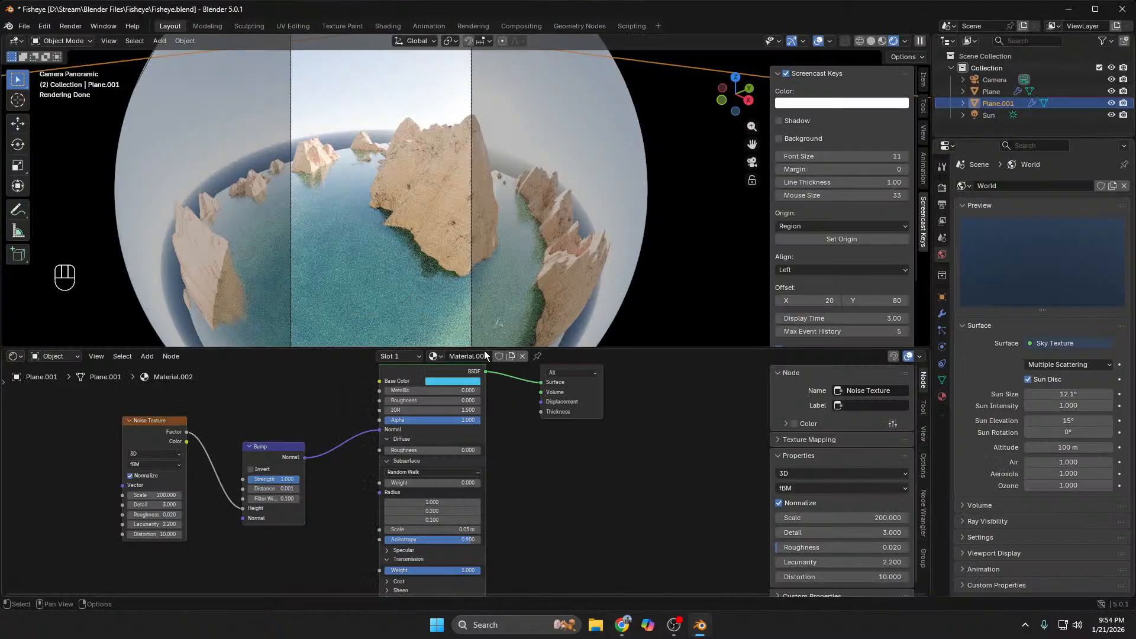
Step: Extrude the water plane's face downward along Z to give the water thickness, and check it through the camera
{"action": "middle_click_drag", "start_coordinate": [535, 268], "coordinate": [472, 317]}
{"action": "scroll", "coordinate": [471, 317], "scroll_direction": "down", "scroll_amount": 4}
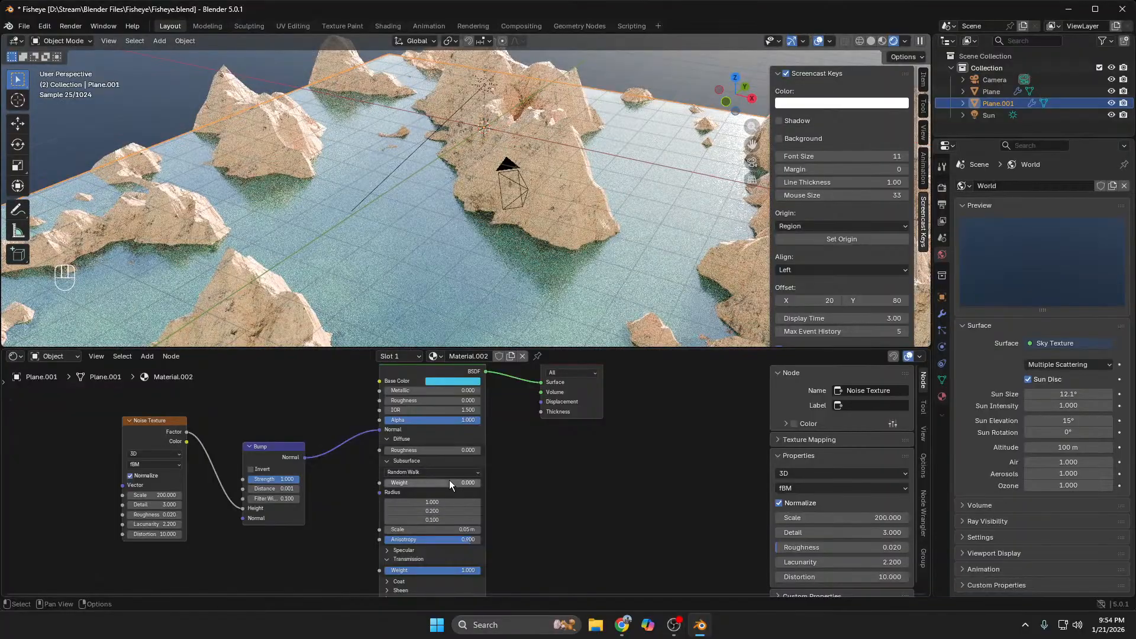
{"action": "scroll", "coordinate": [428, 542], "scroll_direction": "down", "scroll_amount": 2}
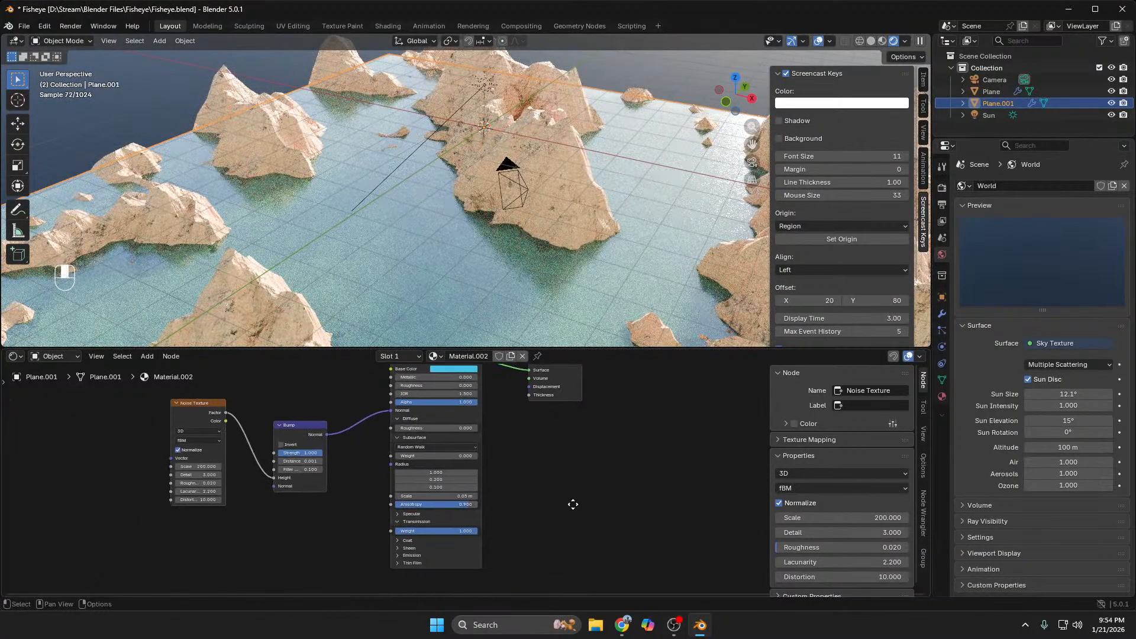
{"action": "middle_click_drag", "start_coordinate": [438, 553], "coordinate": [430, 509]}
{"action": "scroll", "coordinate": [762, 237], "scroll_direction": "down", "scroll_amount": 6}
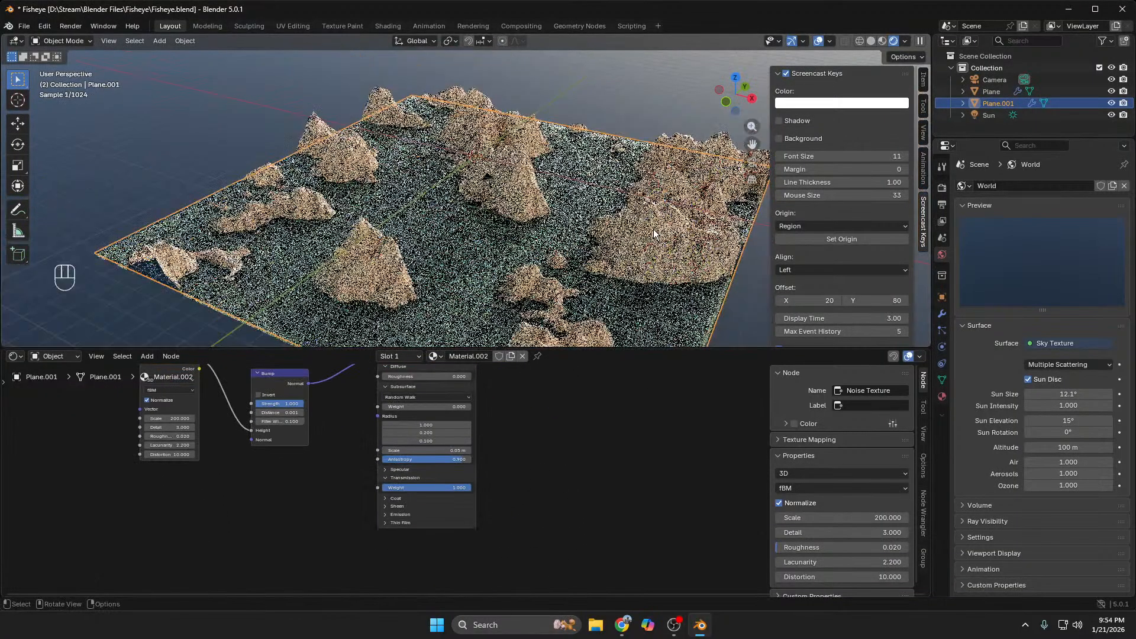
{"action": "scroll", "coordinate": [648, 246], "scroll_direction": "up", "scroll_amount": 1}
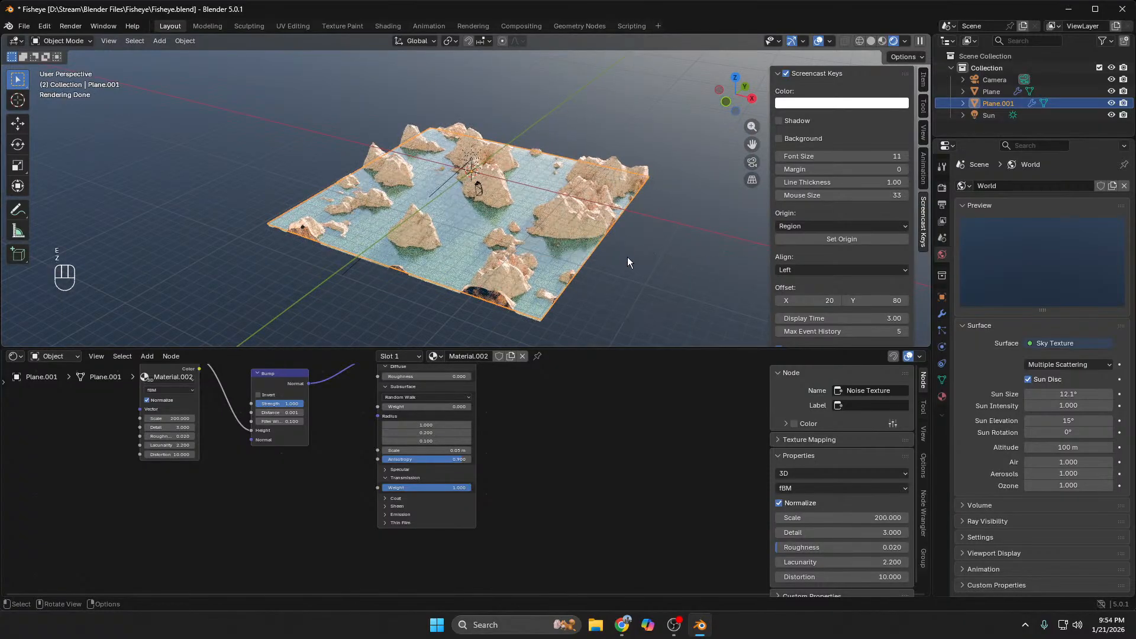
{"action": "key", "text": "Tab"}
{"action": "key", "text": "e"}
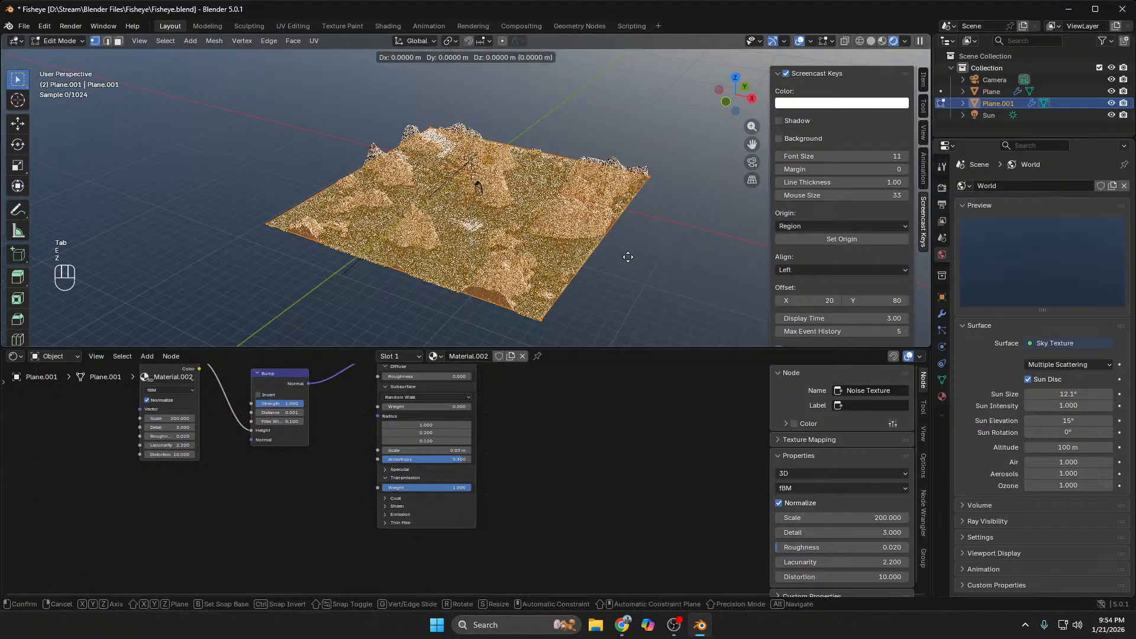
{"action": "key", "text": "z"}
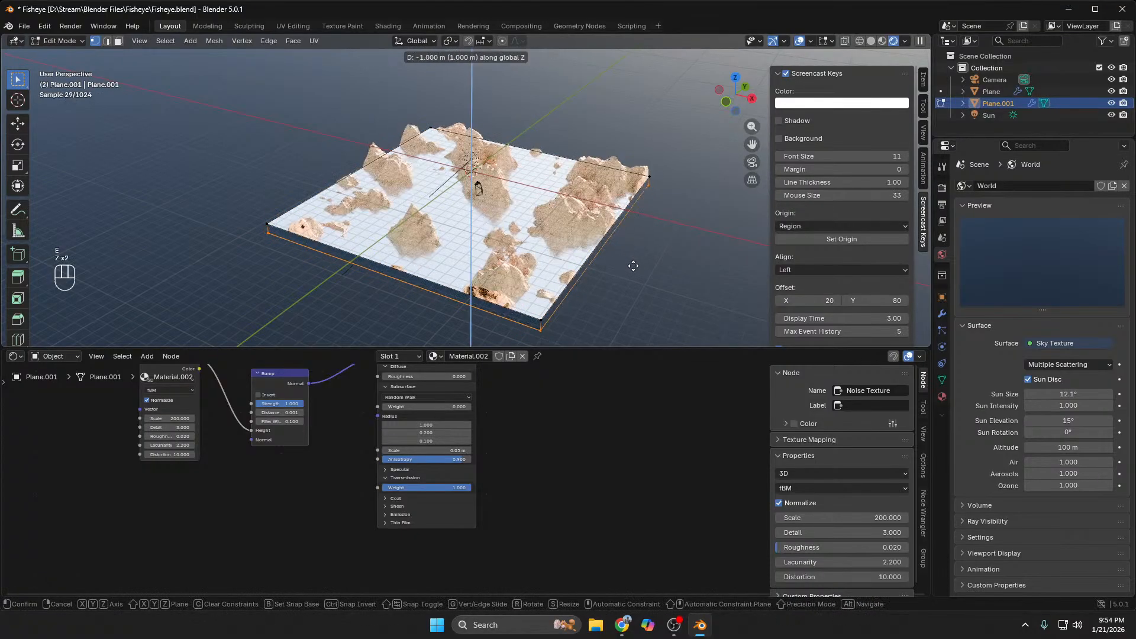
{"action": "key", "text": "z"}
{"action": "left_click", "coordinate": [634, 264]}
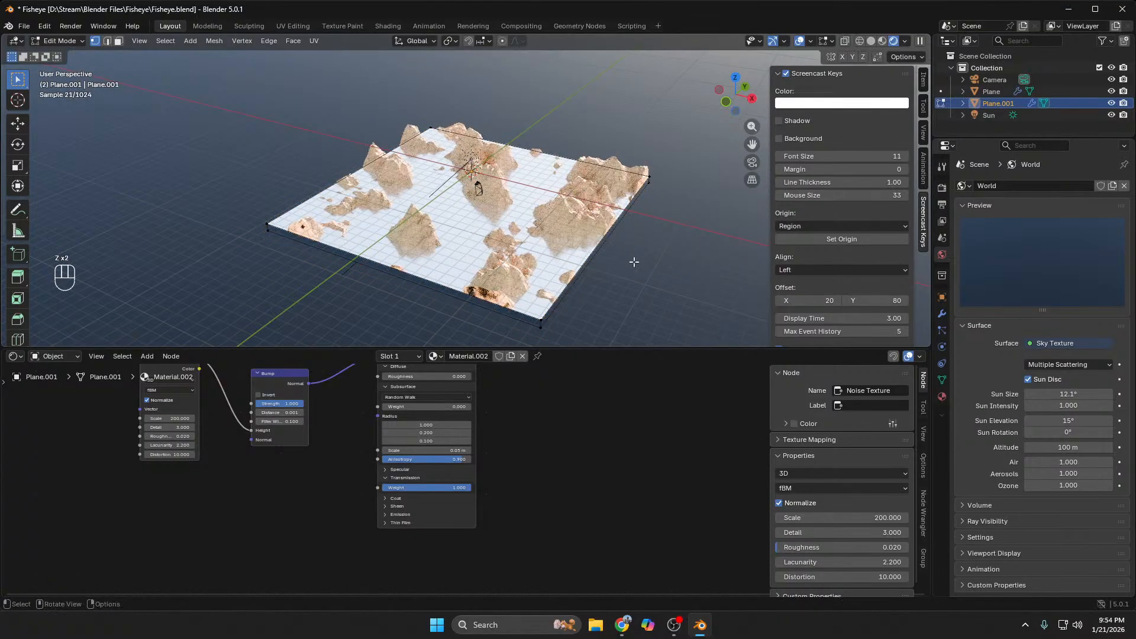
{"action": "key", "text": "KP_0"}
{"action": "key", "text": "KP_0"}
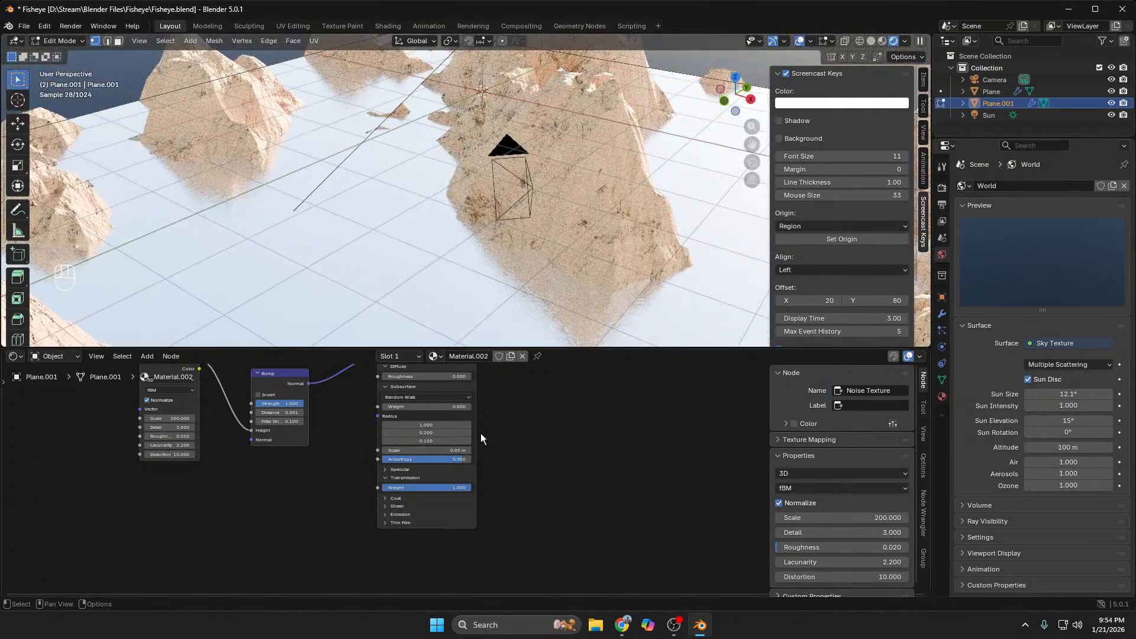
Step: Raise the Roughness of the water material's Principled BSDF slightly above 0
{"action": "scroll", "coordinate": [531, 450], "scroll_direction": "down", "scroll_amount": 2}
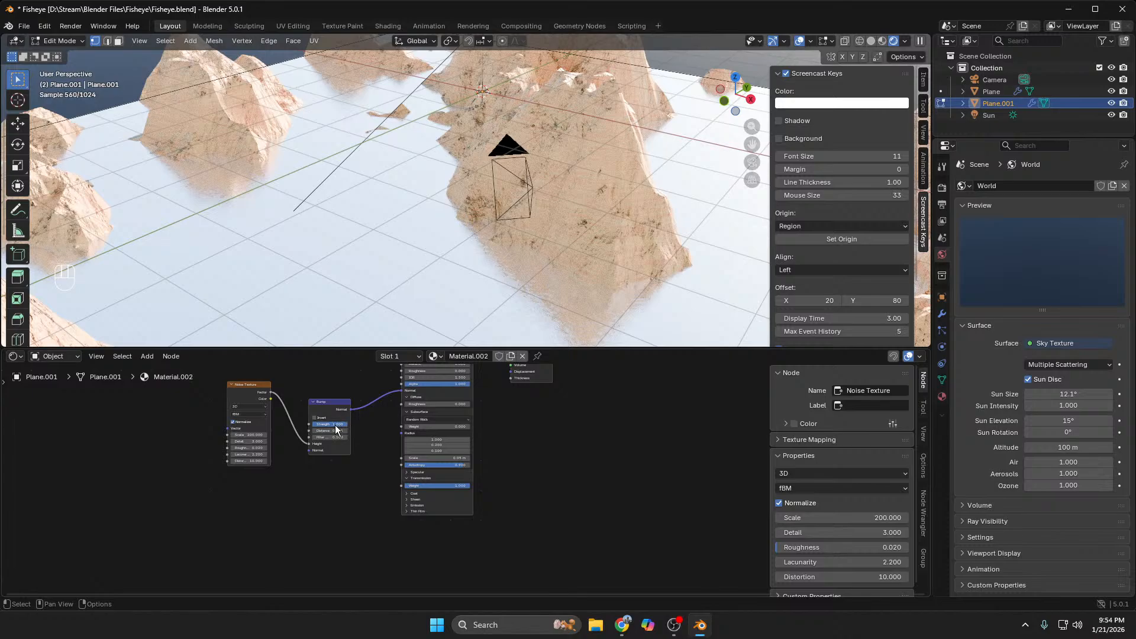
{"action": "left_click_drag", "start_coordinate": [340, 427], "coordinate": [340, 427]}
{"action": "scroll", "coordinate": [496, 434], "scroll_direction": "up", "scroll_amount": 2}
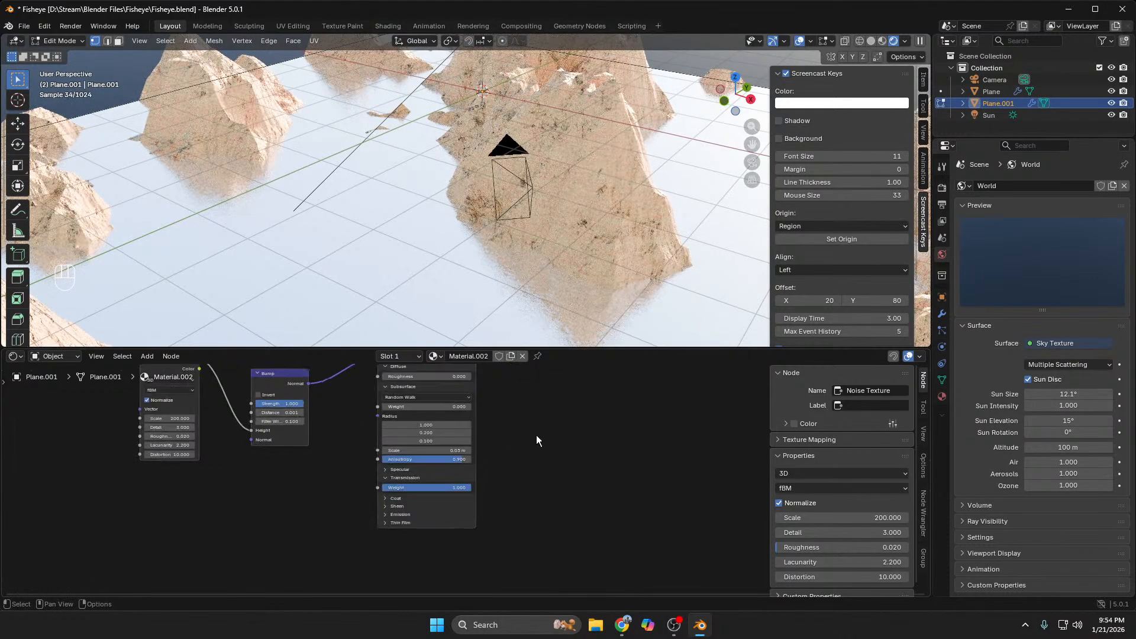
{"action": "middle_click_drag", "start_coordinate": [536, 435], "coordinate": [525, 501]}
{"action": "left_click_drag", "start_coordinate": [394, 396], "coordinate": [400, 396]}
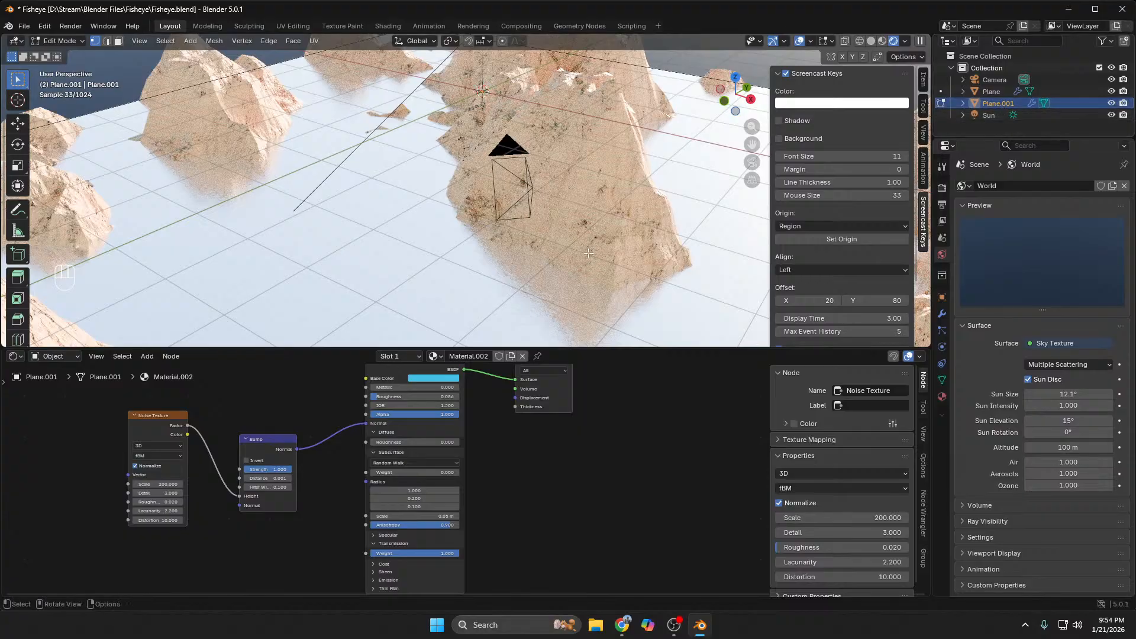
Step: Move the underside face of the water slab up along Z by about 0.48 m, and return to Object Mode
{"action": "key", "text": "Tab"}
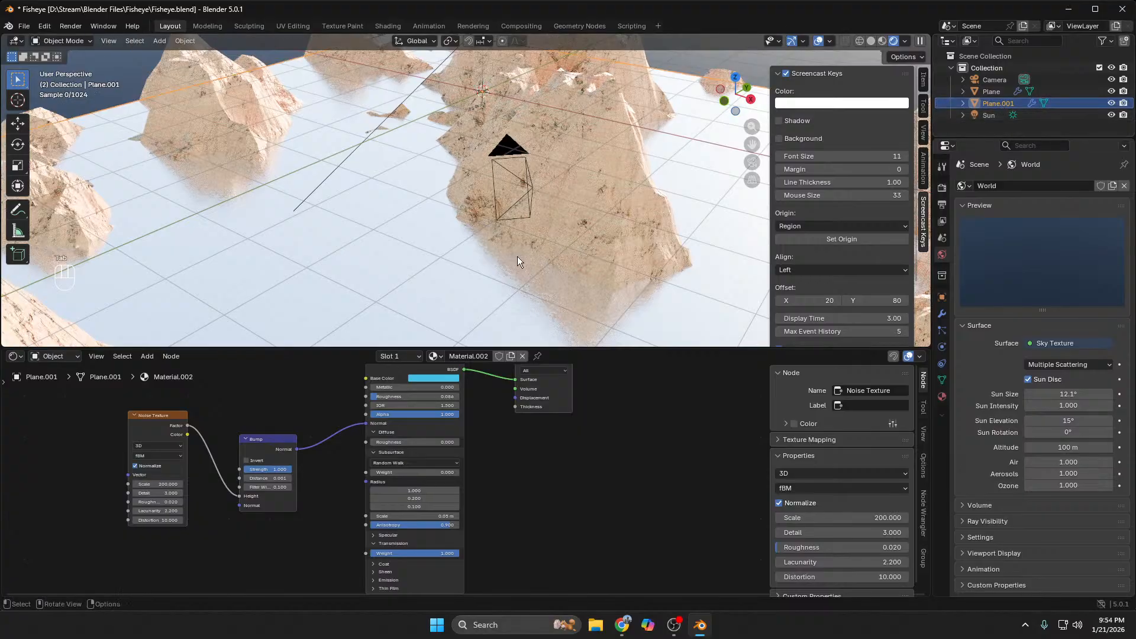
{"action": "scroll", "coordinate": [517, 257], "scroll_direction": "down", "scroll_amount": 8}
{"action": "middle_click_drag", "start_coordinate": [513, 275], "coordinate": [531, 236]}
{"action": "scroll", "coordinate": [518, 237], "scroll_direction": "up", "scroll_amount": 6}
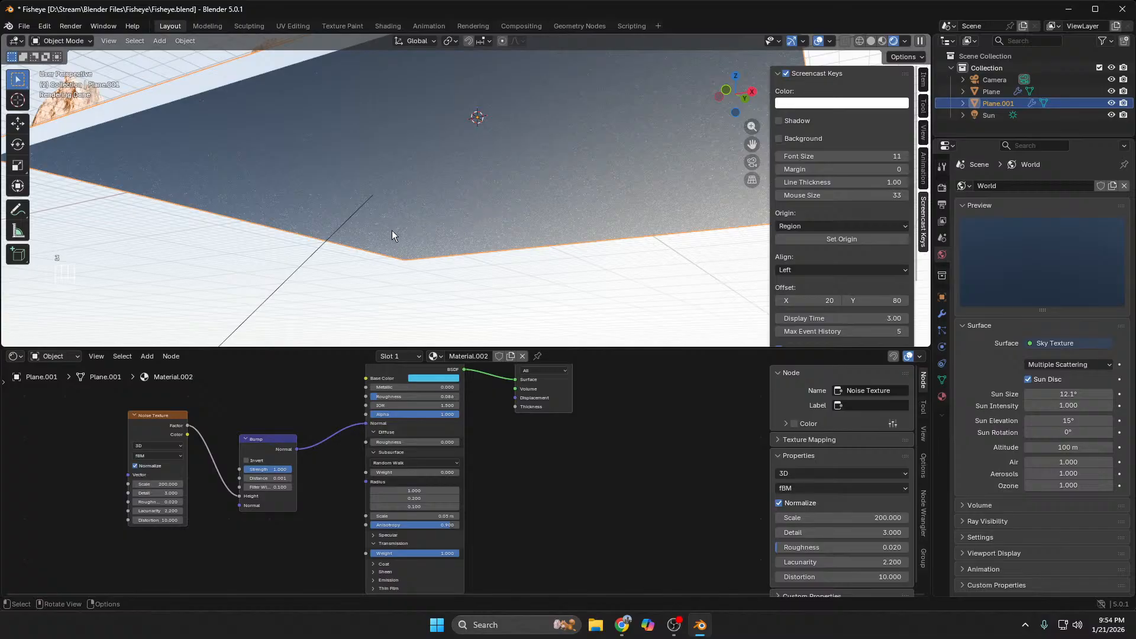
{"action": "scroll", "coordinate": [392, 234], "scroll_direction": "down", "scroll_amount": 2}
{"action": "key", "text": "Tab"}
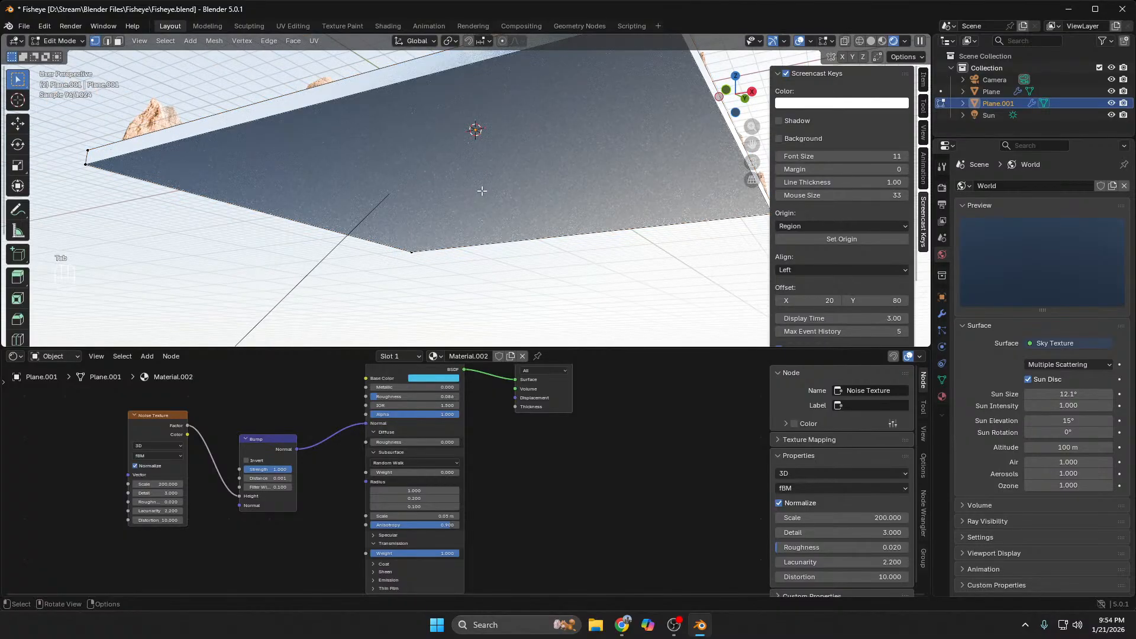
{"action": "key", "text": "3"}
{"action": "left_click", "coordinate": [482, 191]}
{"action": "key", "text": "g"}
{"action": "key", "text": "z"}
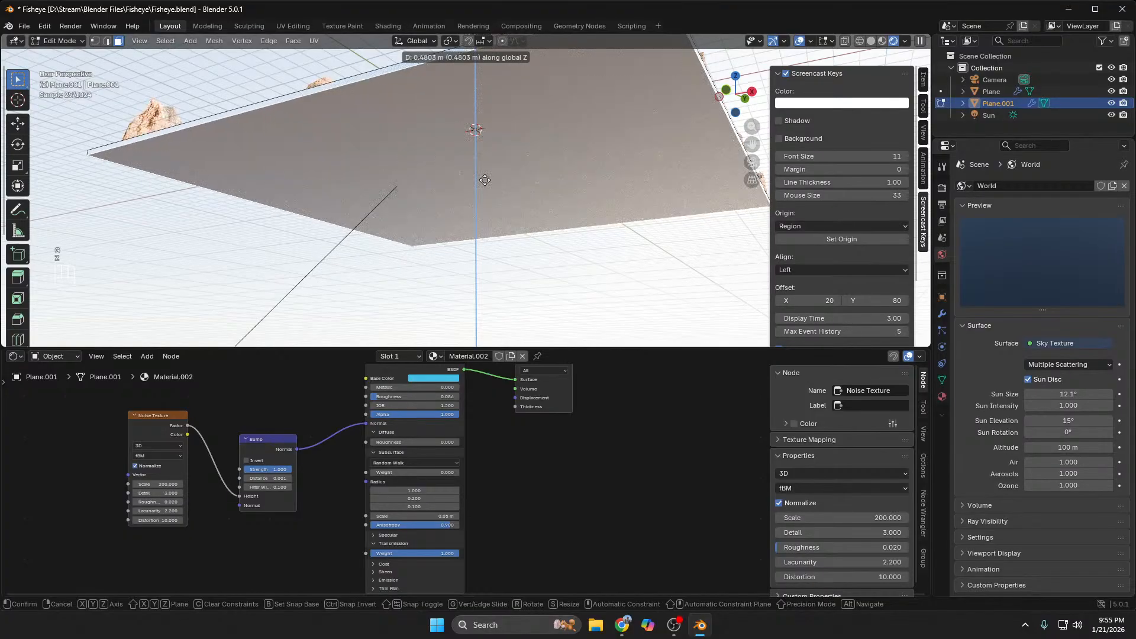
{"action": "left_click", "coordinate": [485, 180]}
{"action": "key", "text": "Tab"}
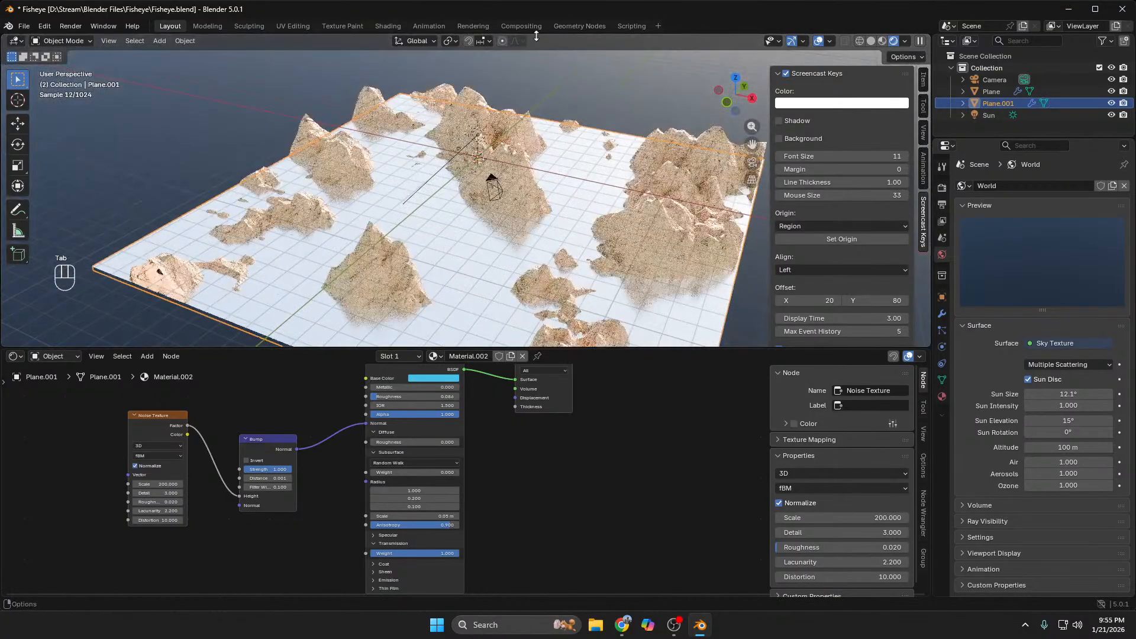
Step: Change the water's Base Color to turquoise #19E7D5 and set its Diffuse Roughness to about 0.032
{"action": "scroll", "coordinate": [502, 147], "scroll_direction": "up", "scroll_amount": 5}
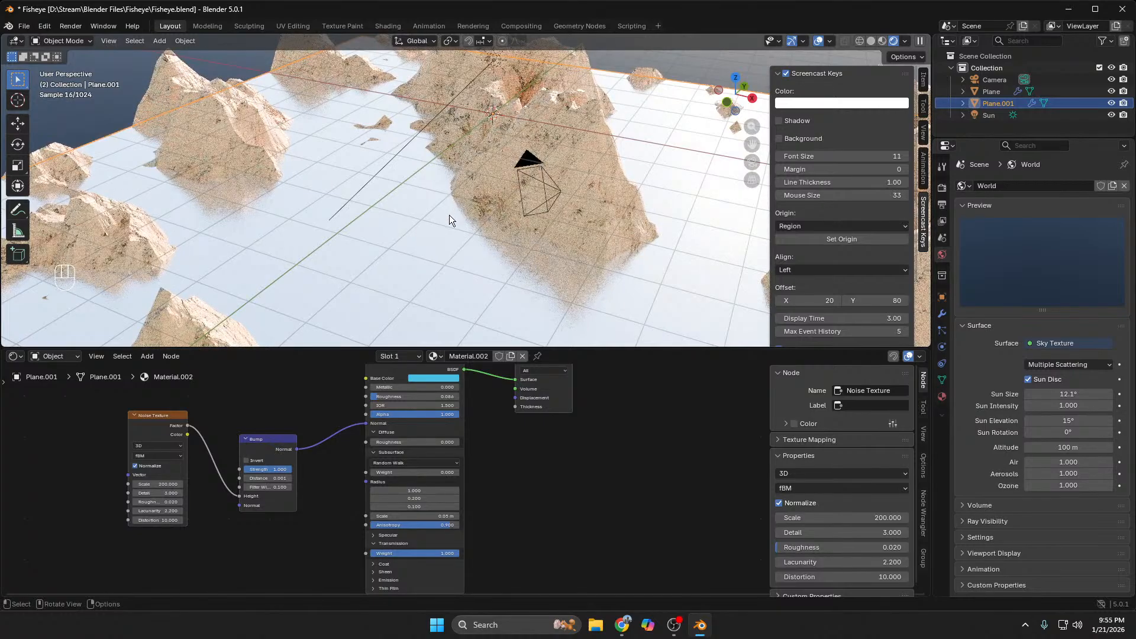
{"action": "scroll", "coordinate": [449, 215], "scroll_direction": "up", "scroll_amount": 4}
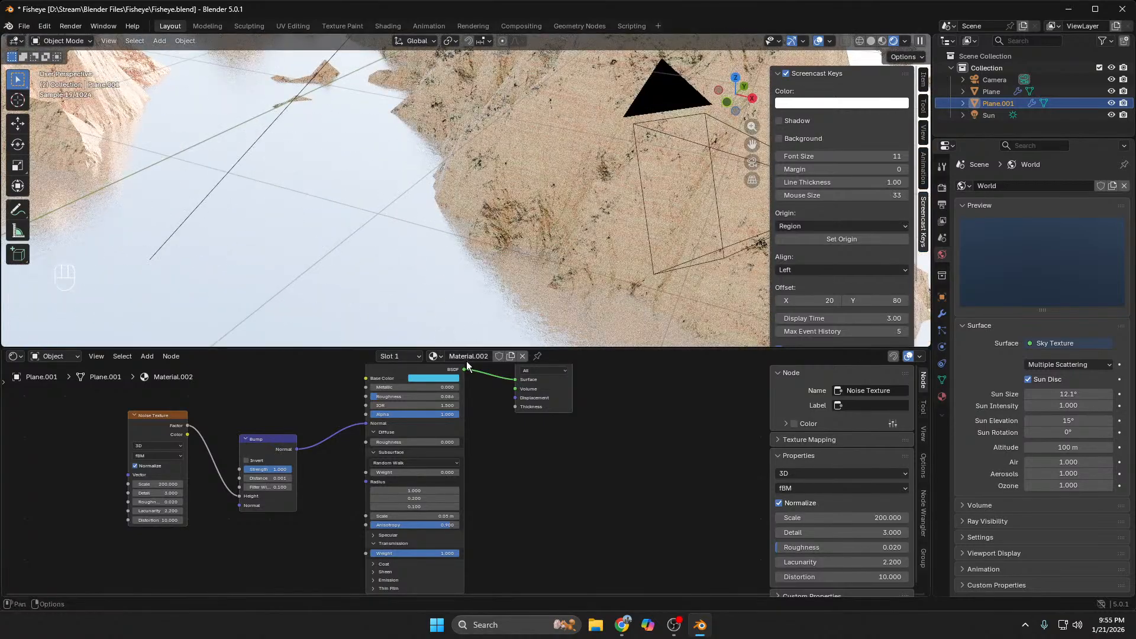
{"action": "left_click", "coordinate": [445, 377]}
{"action": "left_click", "coordinate": [448, 242]}
{"action": "left_click_drag", "start_coordinate": [390, 443], "coordinate": [390, 443]}
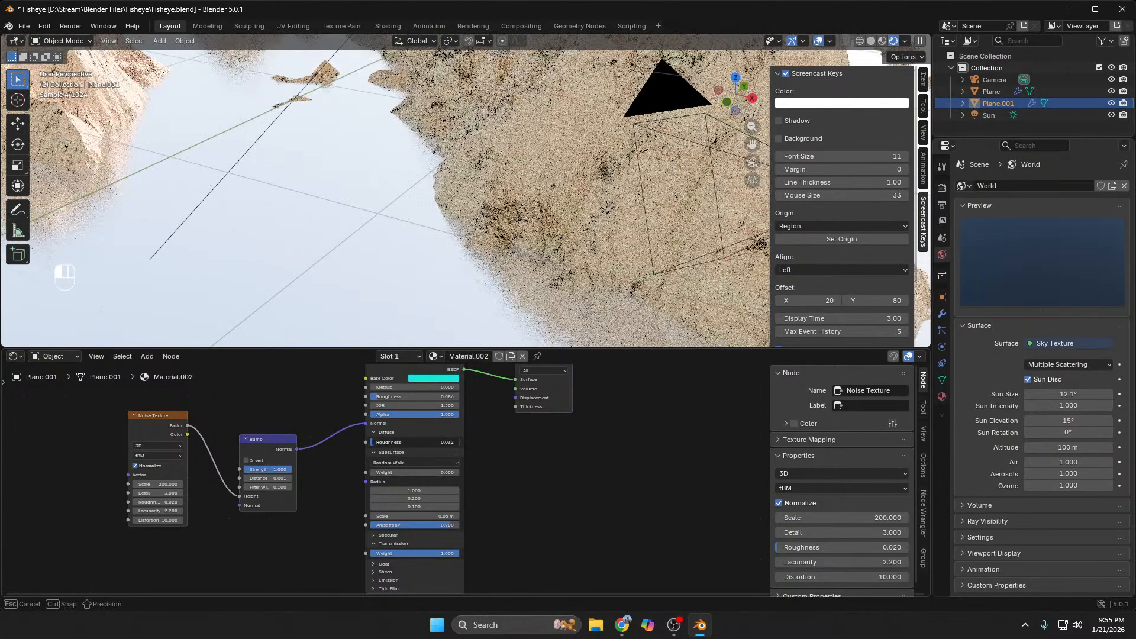
Step: Set the water material's Roughness to 0.1 and Metallic to about 0.118, keeping the IOR at 1.5
{"action": "left_click", "coordinate": [381, 406]}
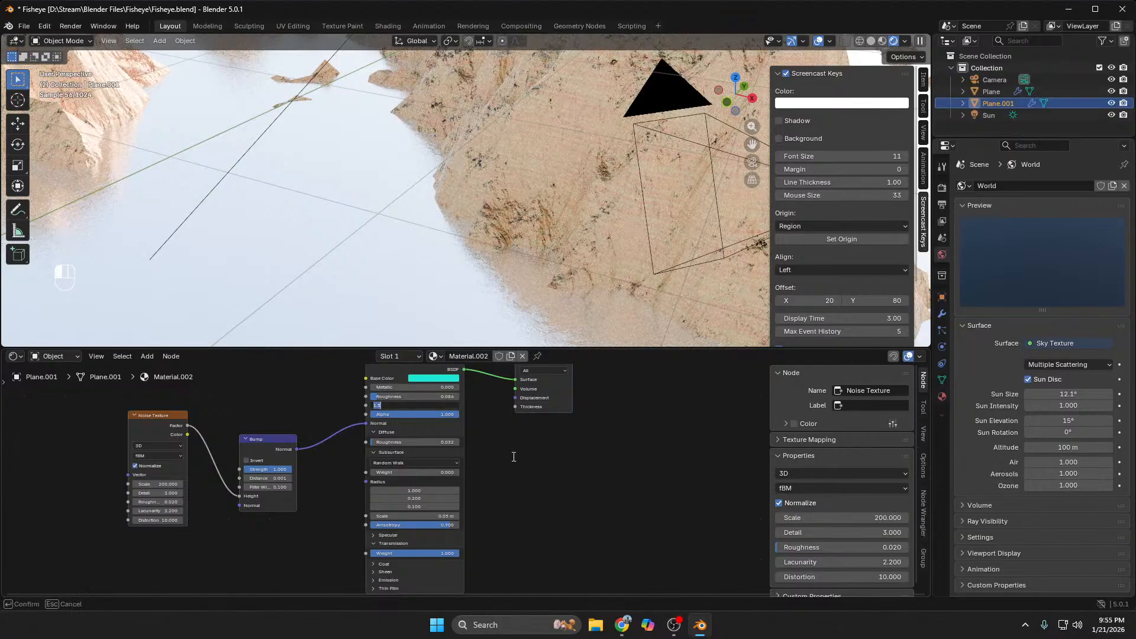
{"action": "mouse_move", "coordinate": [385, 397]}
{"action": "left_mouse_down"}
{"action": "mouse_move", "coordinate": [398, 396]}
{"action": "mouse_move", "coordinate": [381, 387]}
{"action": "left_mouse_up"}
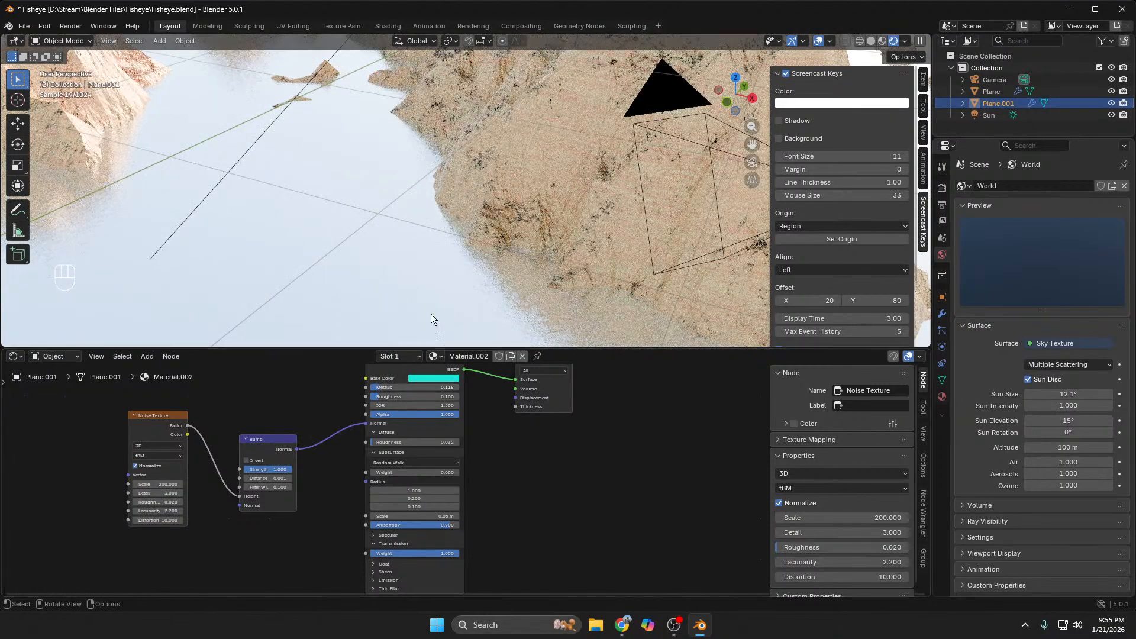
{"action": "scroll", "coordinate": [435, 257], "scroll_direction": "down", "scroll_amount": 5}
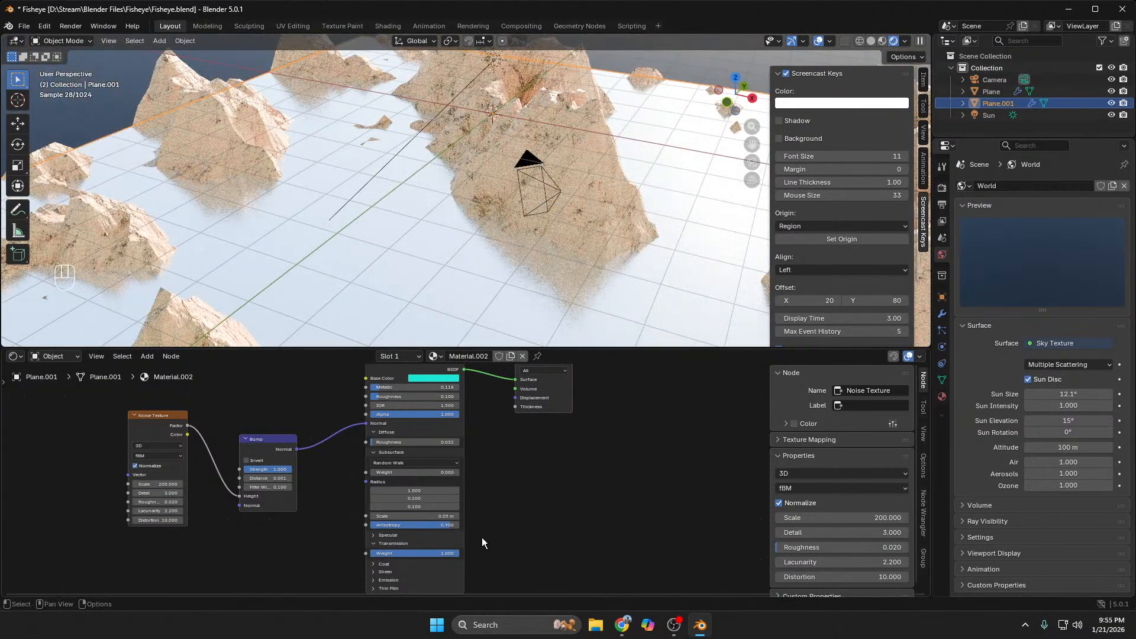
{"action": "scroll", "coordinate": [522, 528], "scroll_direction": "down", "scroll_amount": 2}
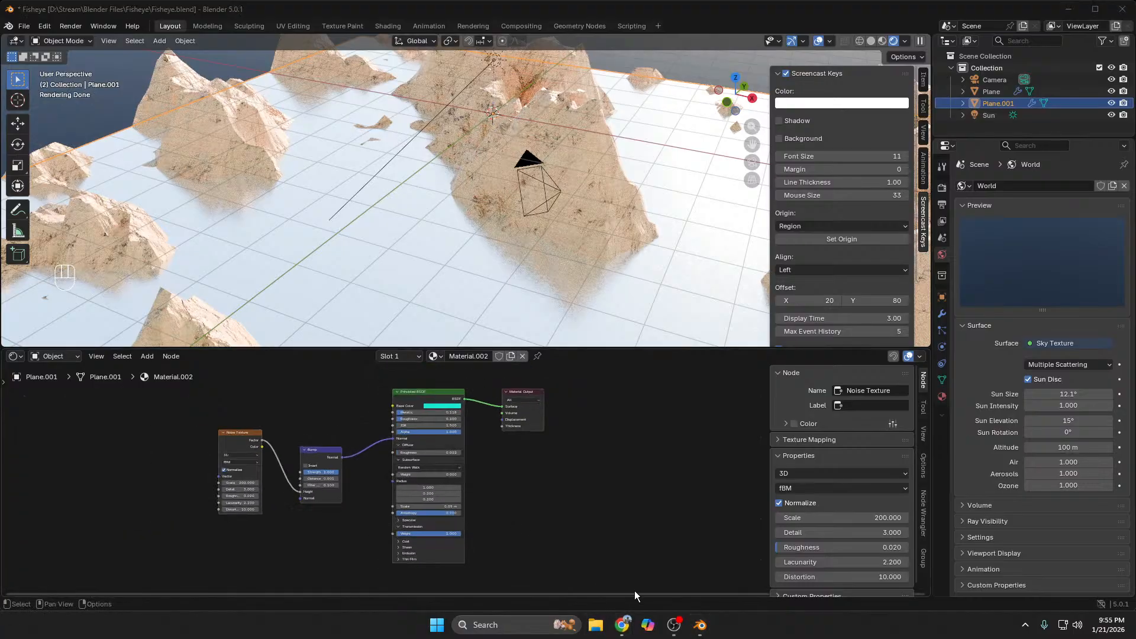
Step: Switch to Chrome, watch how the landscape tutorial adds an Emission node to the water material, and return to Blender
{"action": "mouse_move", "coordinate": [622, 625]}
{"action": "left_click", "coordinate": [599, 570]}
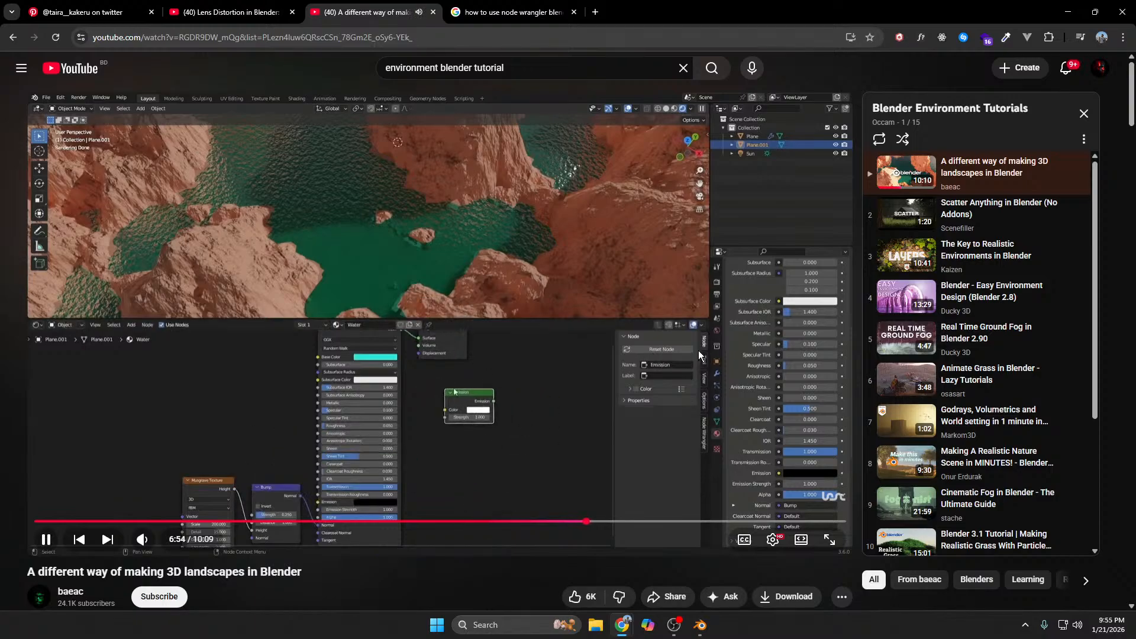
{"action": "left_click", "coordinate": [567, 382]}
{"action": "left_click", "coordinate": [699, 626]}
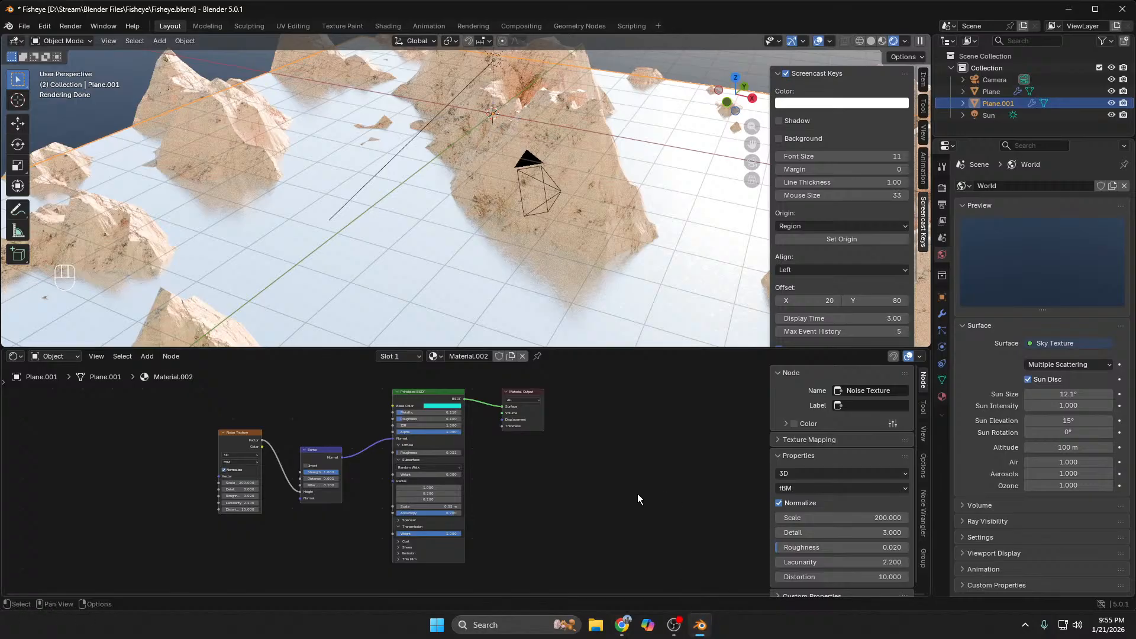
Step: Add an Emission node to the water material and connect it to the Material Output's Volume input
{"action": "key", "text": "shift+a"}
{"action": "type", "text": "em"}
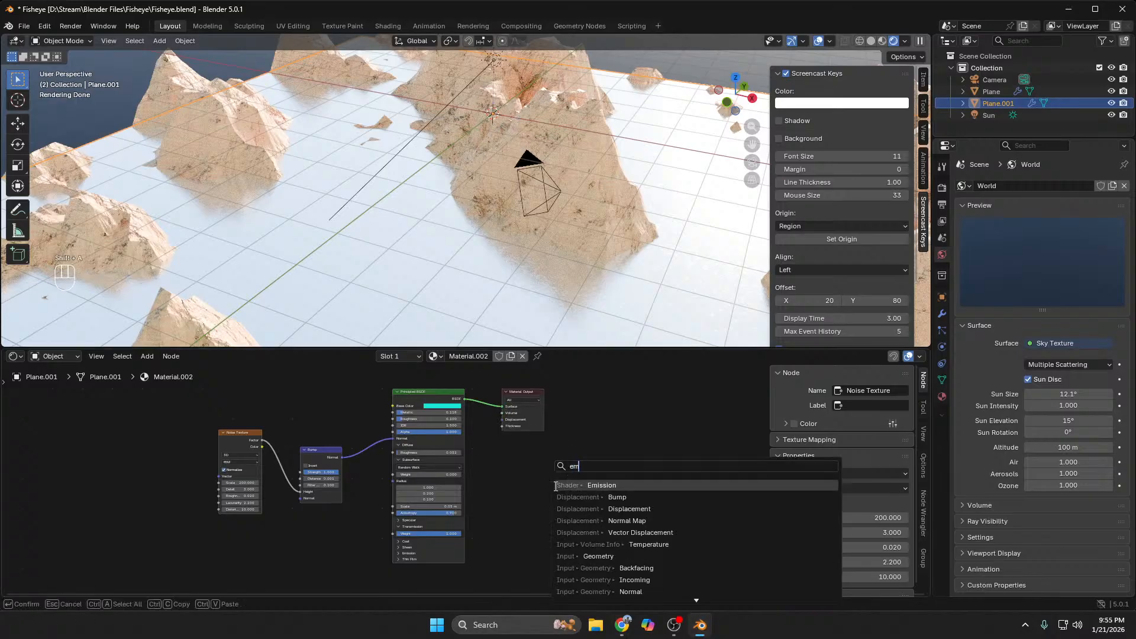
{"action": "key", "text": "Return"}
{"action": "left_click", "coordinate": [506, 480]}
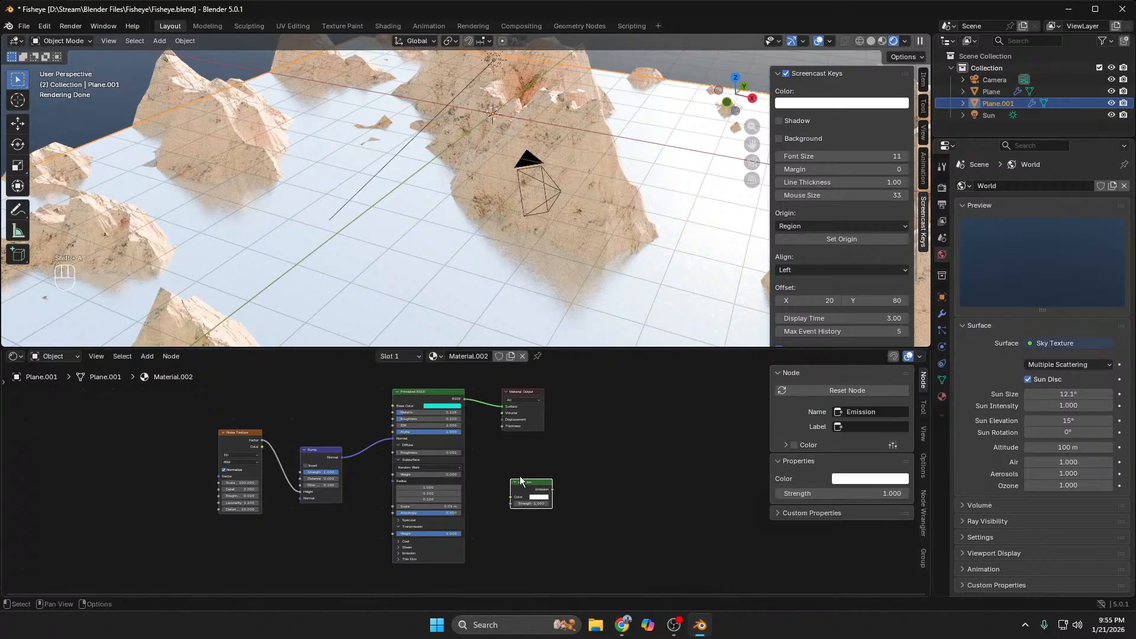
{"action": "scroll", "coordinate": [546, 460], "scroll_direction": "up", "scroll_amount": 3}
{"action": "left_click_drag", "start_coordinate": [627, 499], "coordinate": [533, 403]}
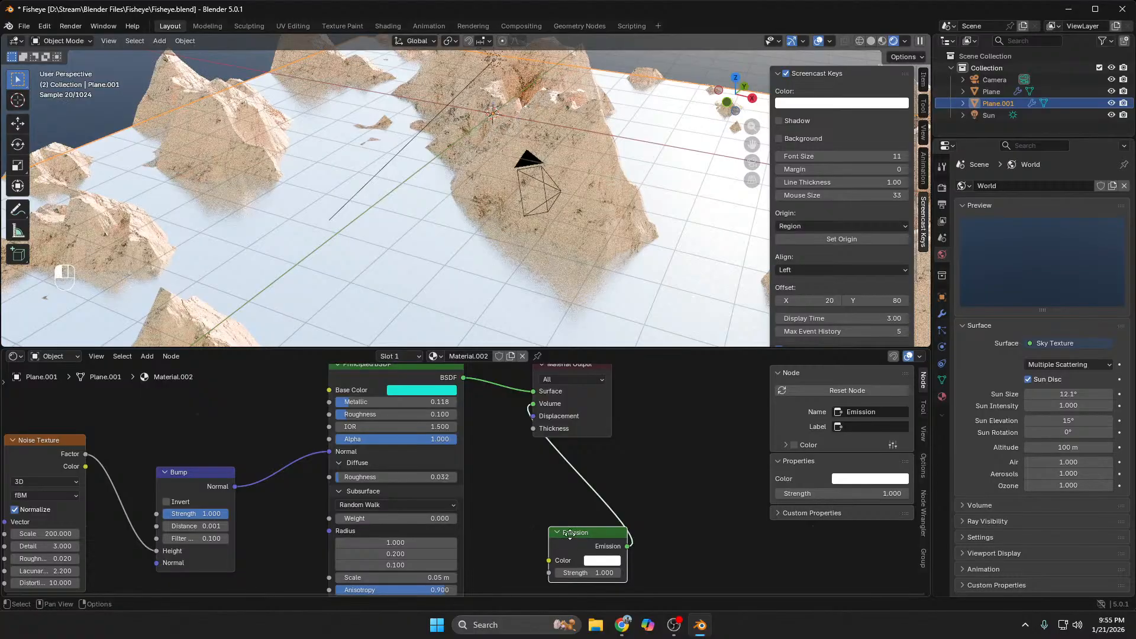
{"action": "left_click_drag", "start_coordinate": [570, 534], "coordinate": [558, 521]}
Step: Copy the Principled BSDF's turquoise Base Color onto the Emission node's Color
{"action": "left_click", "coordinate": [432, 392]}
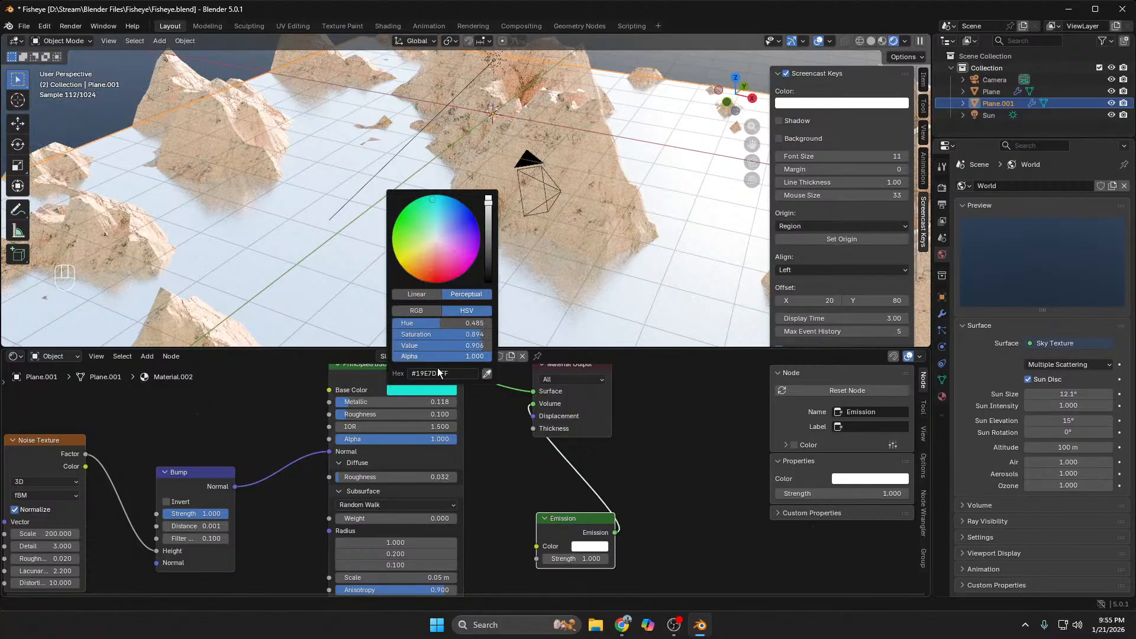
{"action": "right_click", "coordinate": [434, 389]}
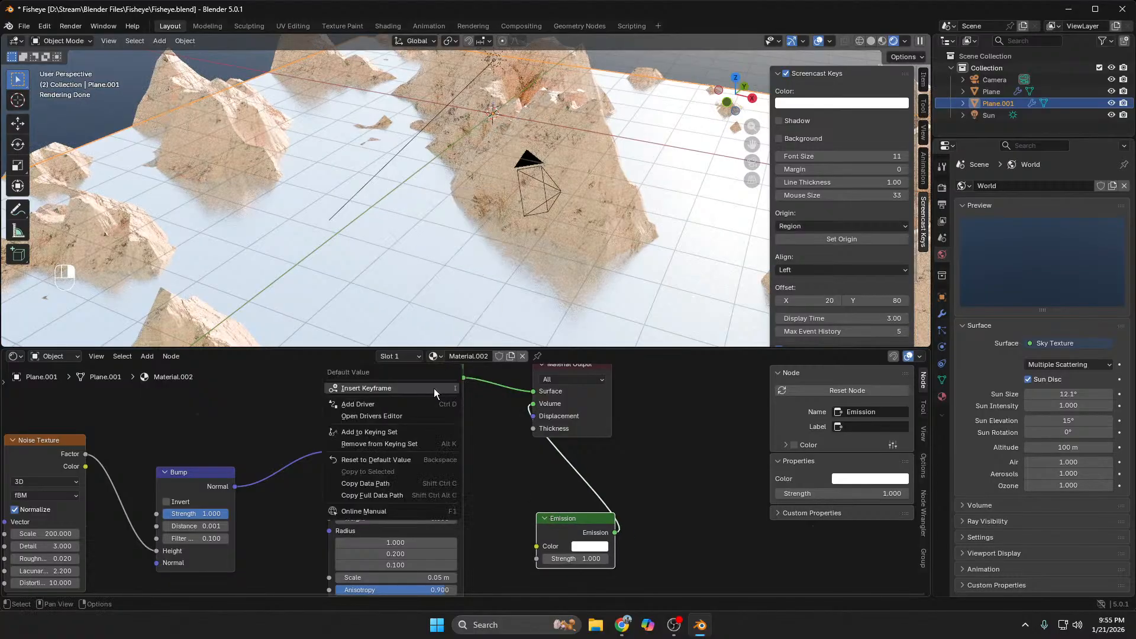
{"action": "key", "text": "Escape"}
{"action": "left_click_drag", "start_coordinate": [438, 390], "coordinate": [587, 549]}
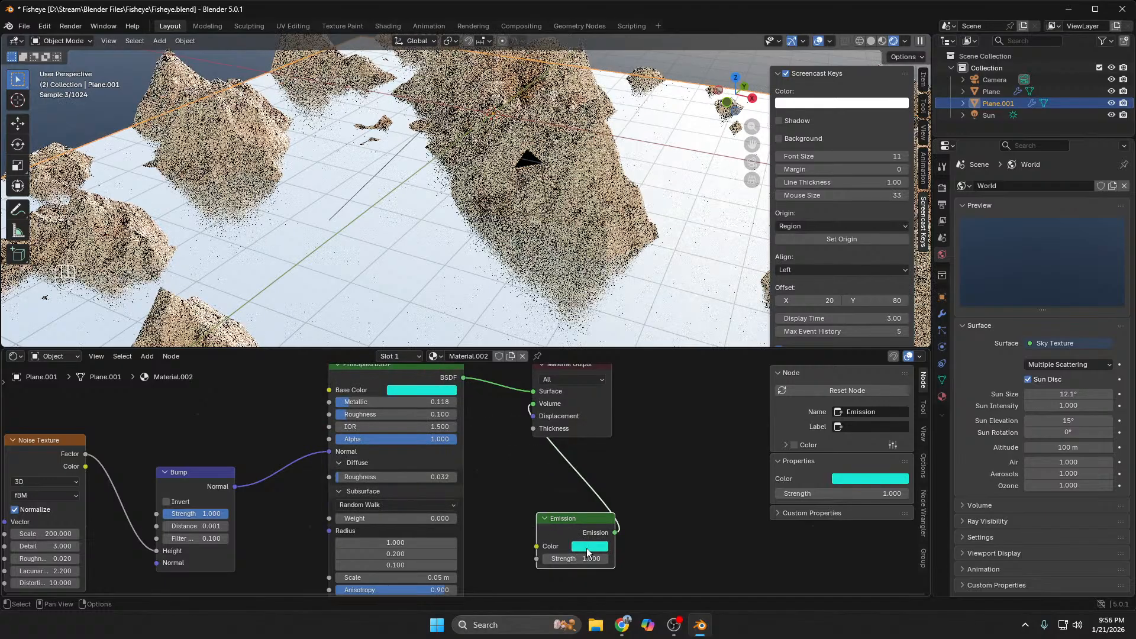
Step: View the scene through the fisheye camera and change the water's Base Color to blue #15A9E7
{"action": "key", "text": "KP_0"}
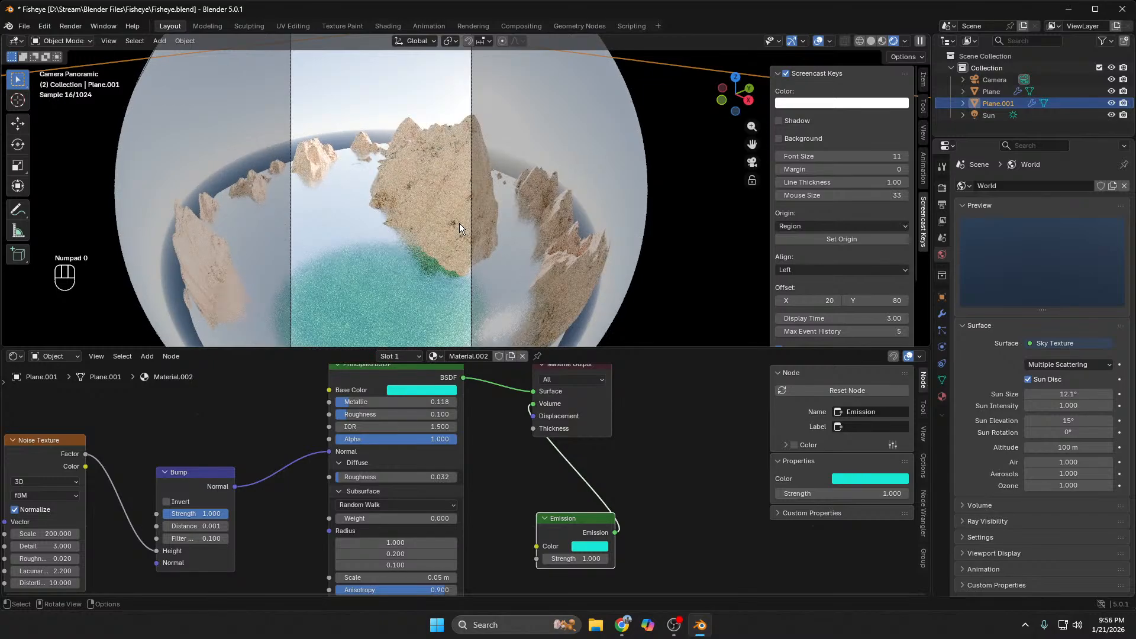
{"action": "scroll", "coordinate": [438, 261], "scroll_direction": "down", "scroll_amount": 3}
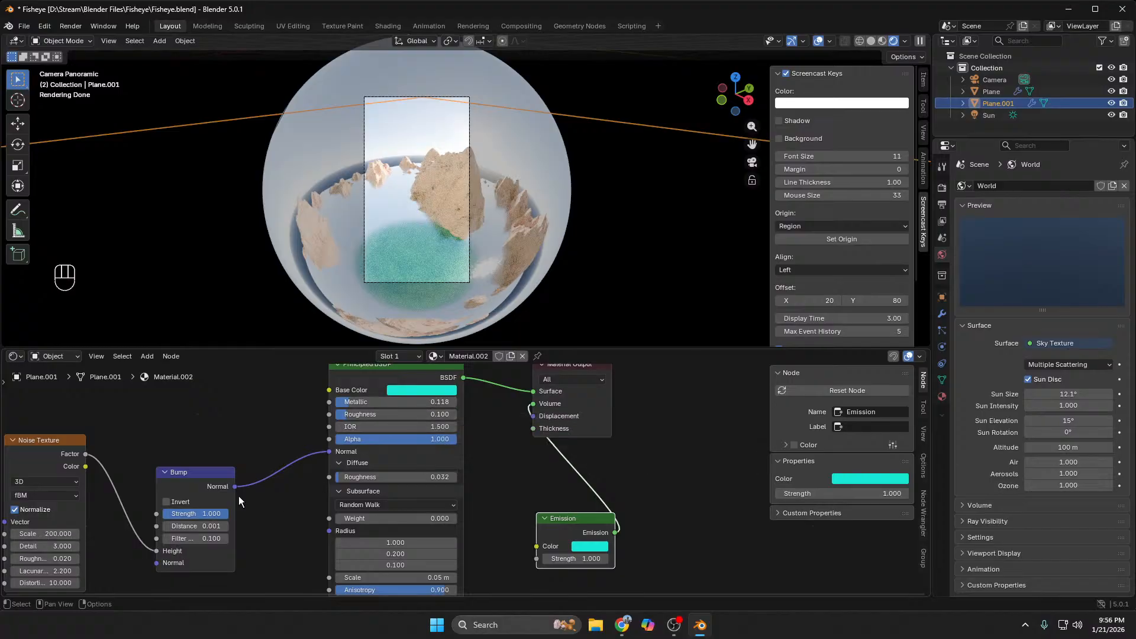
{"action": "left_click", "coordinate": [418, 391]}
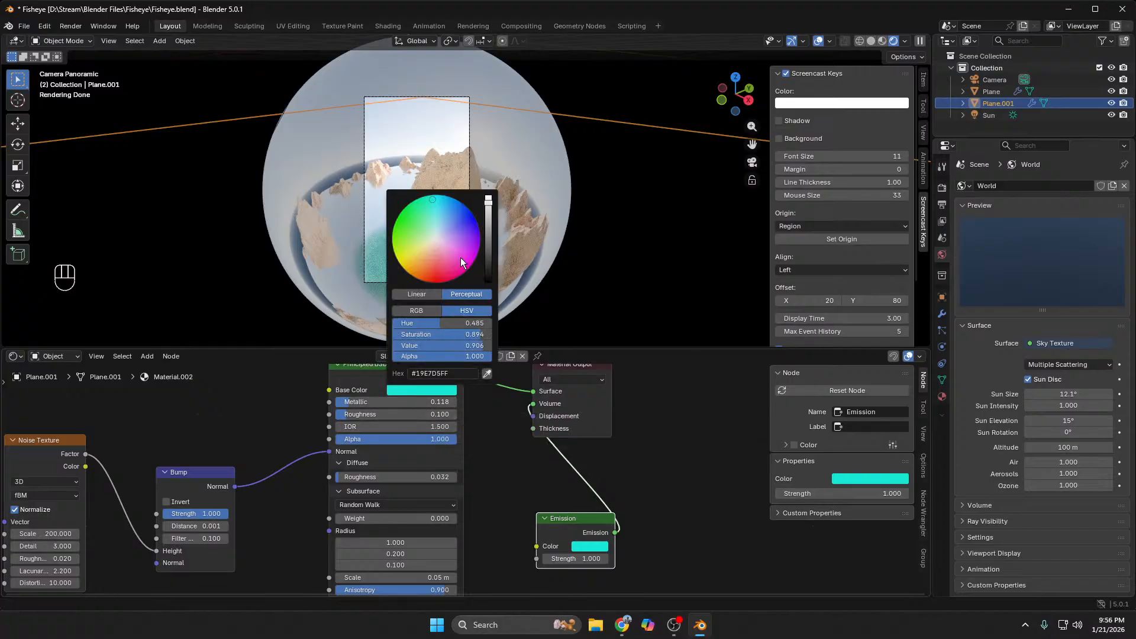
{"action": "left_click", "coordinate": [442, 202]}
{"action": "left_click", "coordinate": [448, 201]}
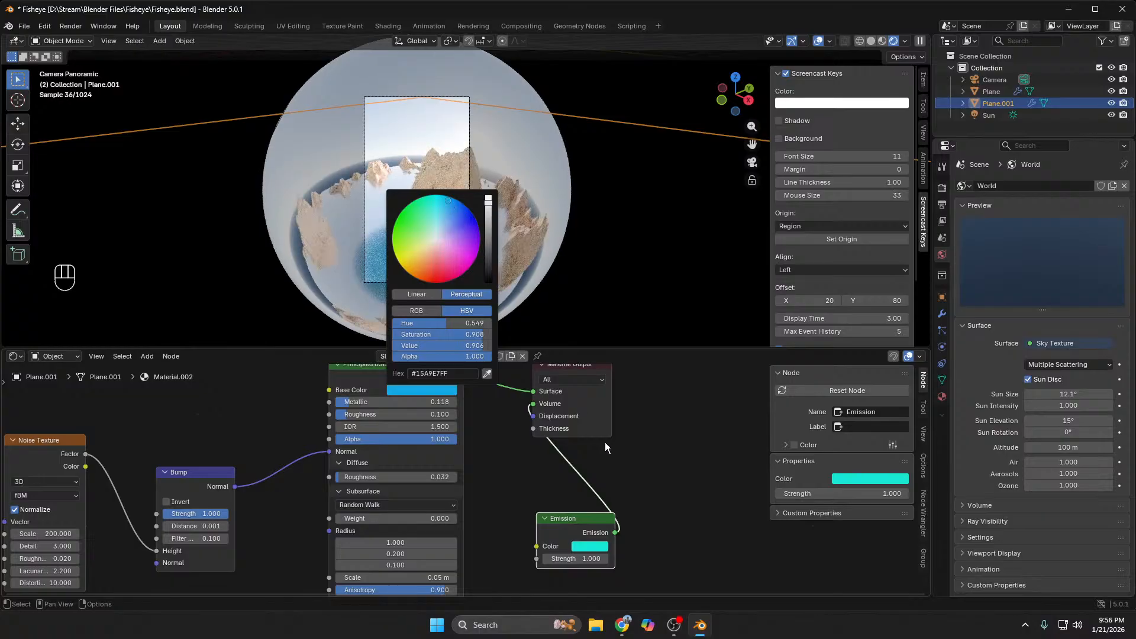
Step: Switch the world's surface from Sky Texture to Background and display the complete World node tree in the shader editor
{"action": "middle_click_drag", "start_coordinate": [411, 248], "coordinate": [463, 252]}
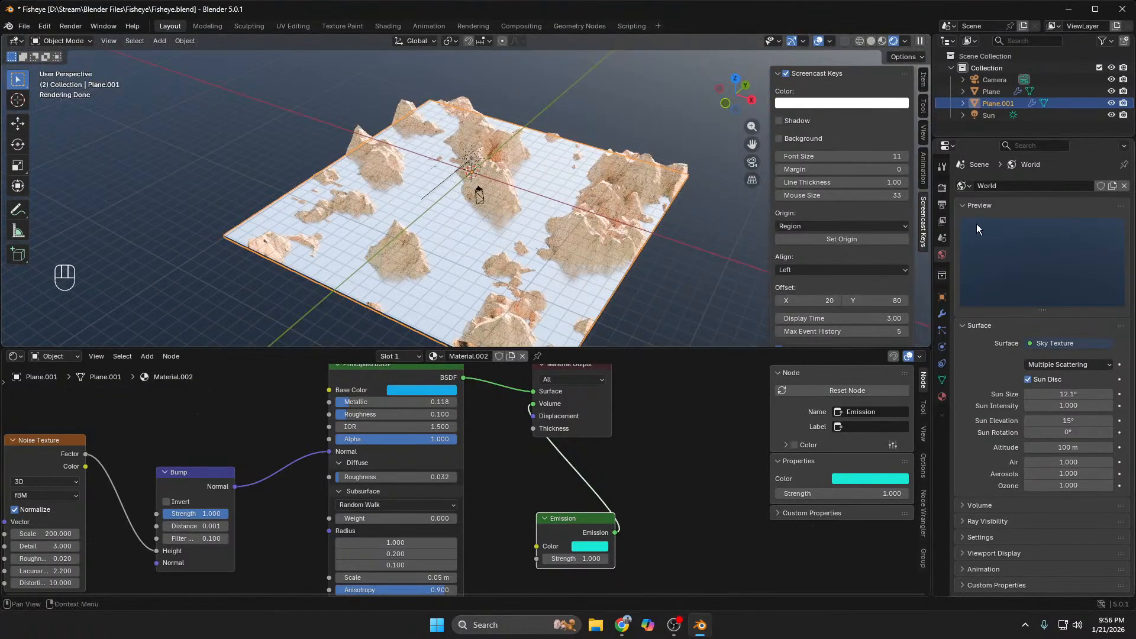
{"action": "left_click", "coordinate": [1042, 345]}
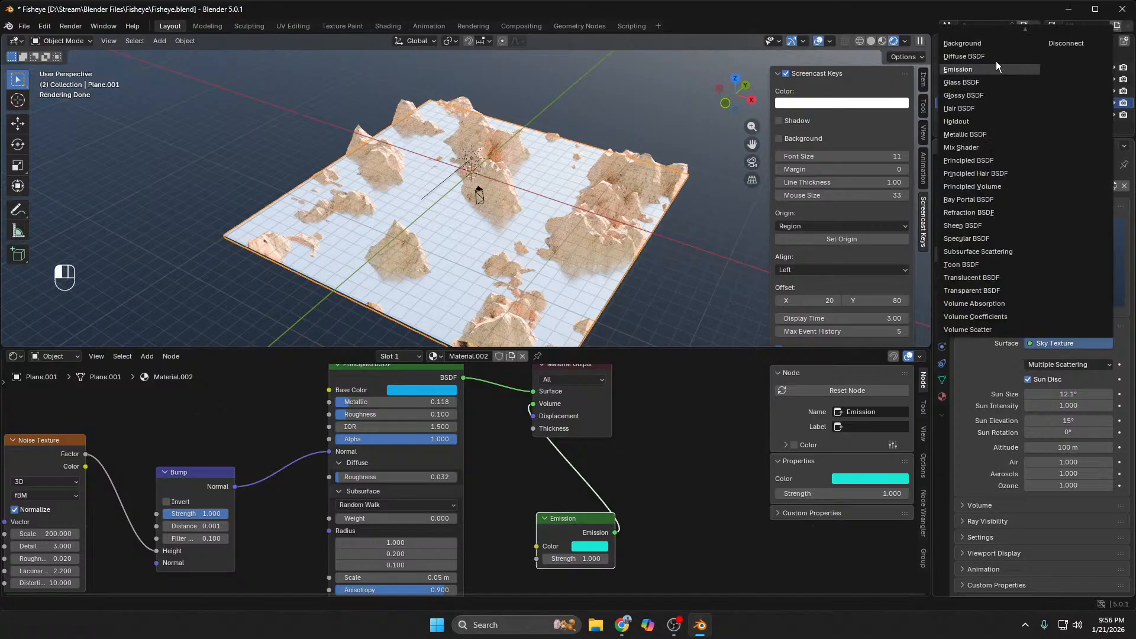
{"action": "left_click", "coordinate": [971, 44]}
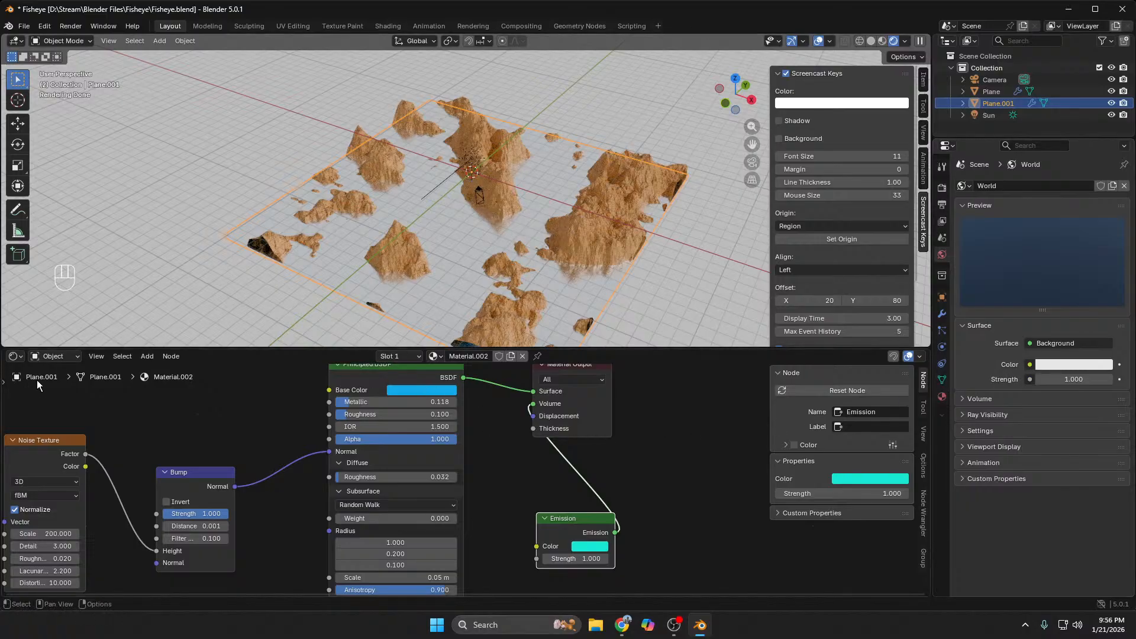
{"action": "left_click", "coordinate": [60, 399]}
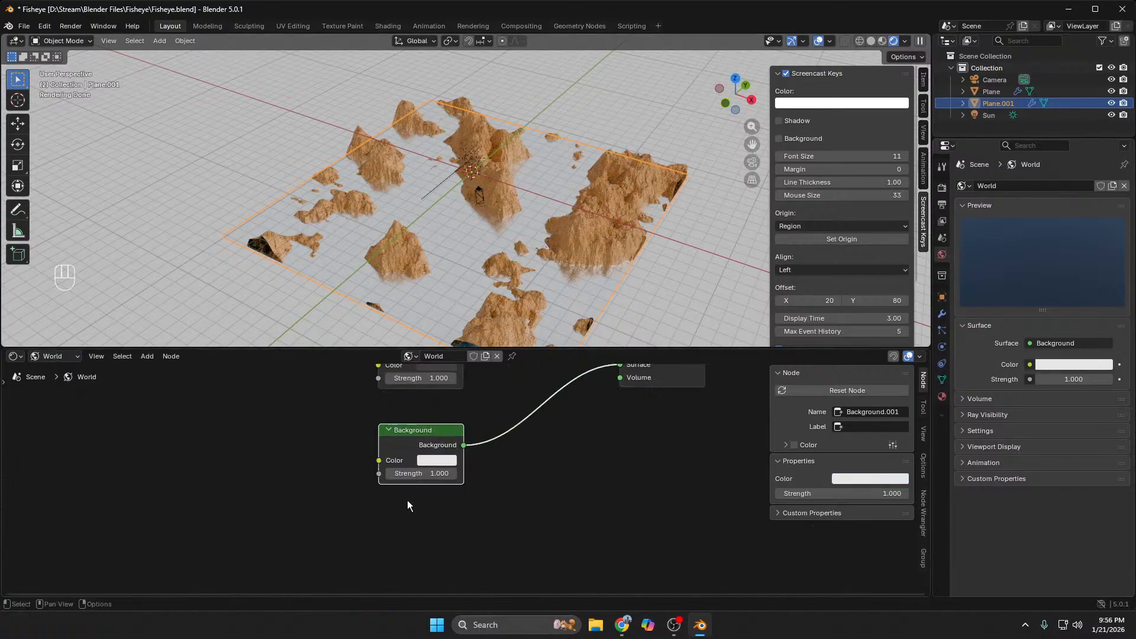
{"action": "key", "text": "Home"}
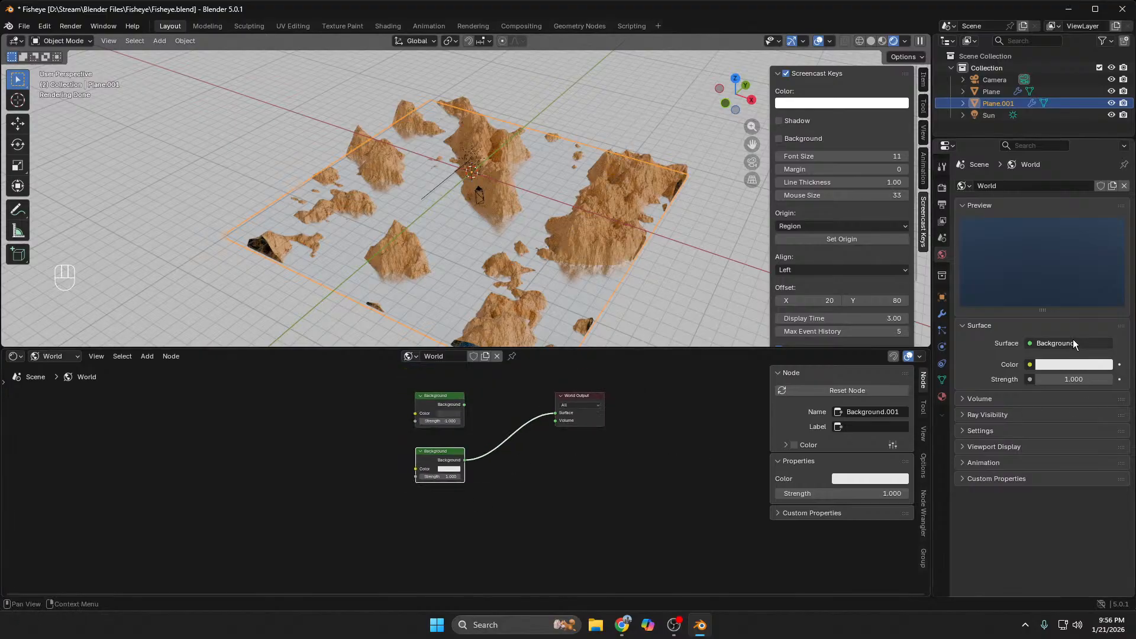
Step: Delete the newly added white Background node and connect the original dark Background node to the World Output's Surface
{"action": "left_click", "coordinate": [1072, 343]}
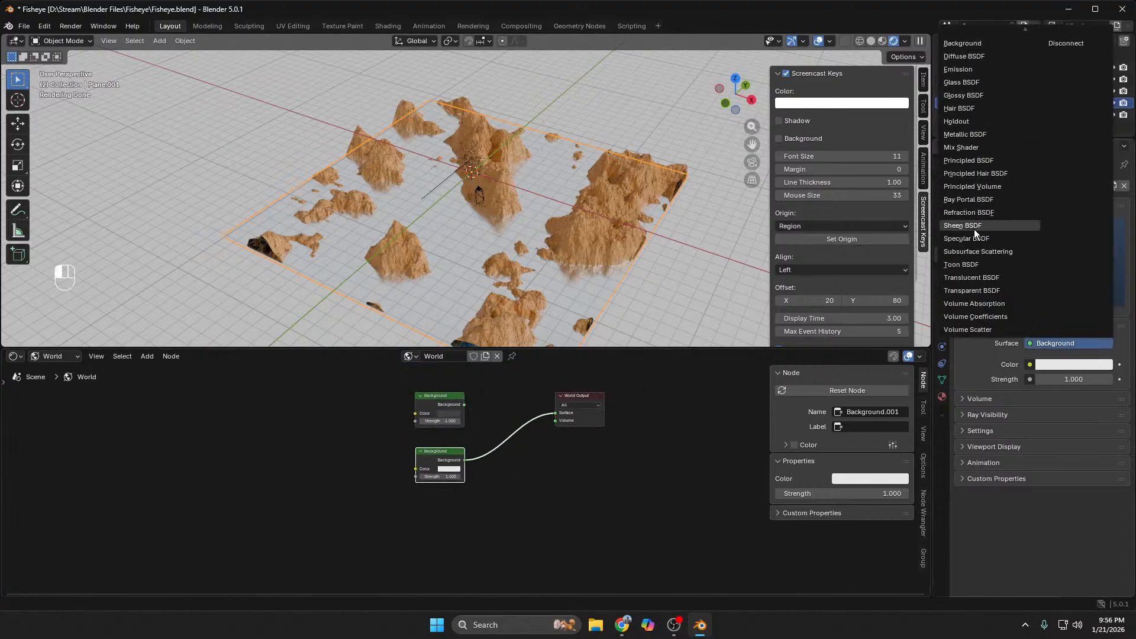
{"action": "left_click", "coordinate": [433, 453]}
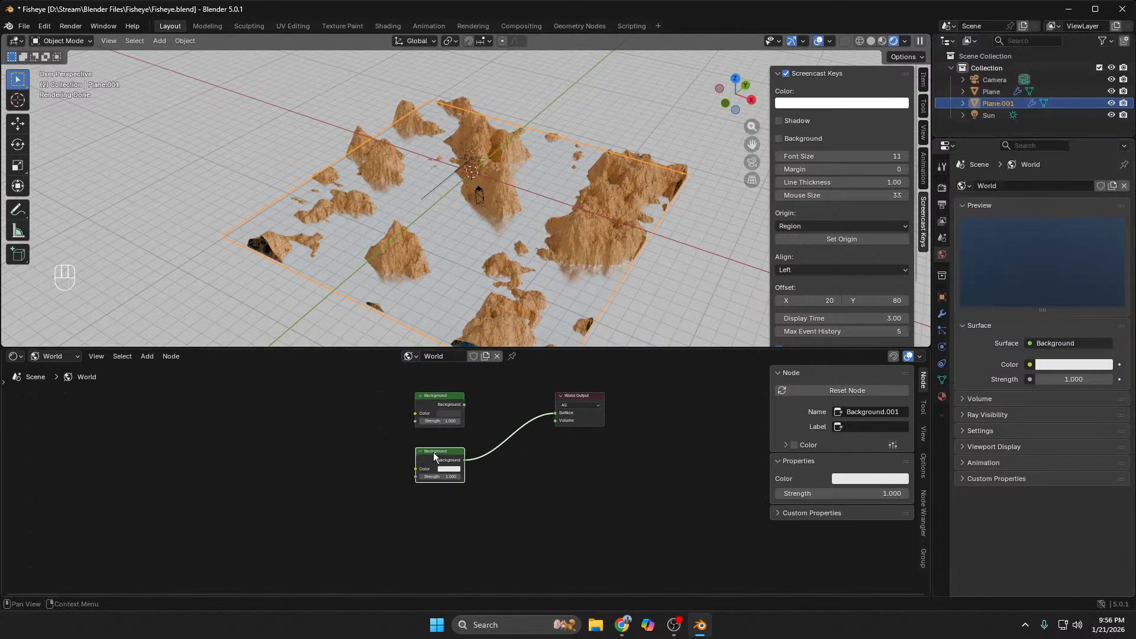
{"action": "key", "text": "Delete"}
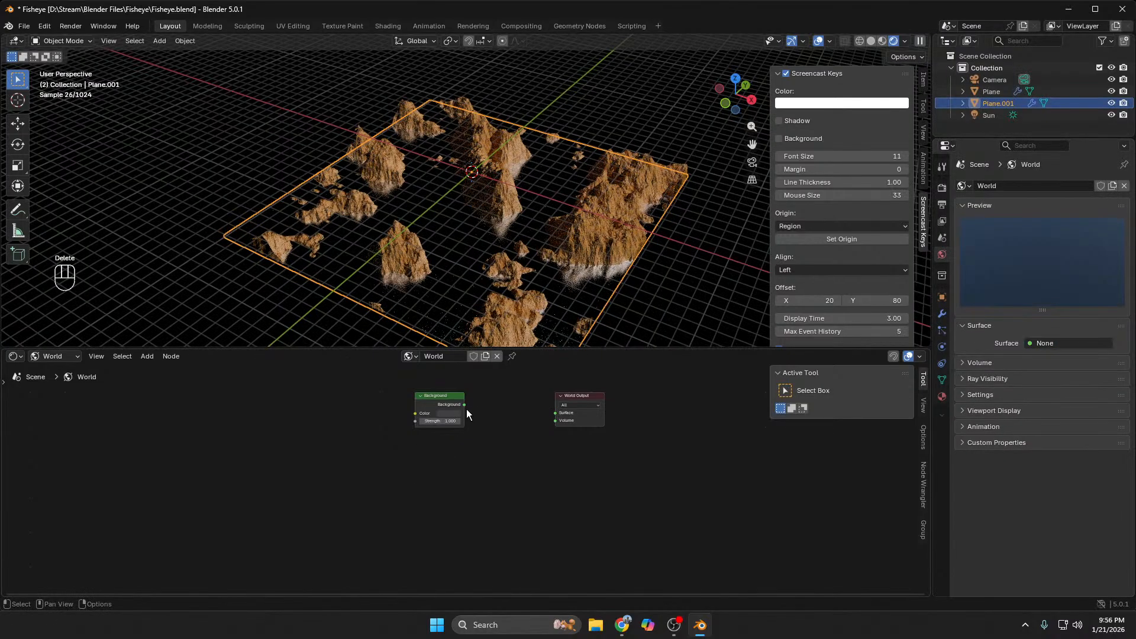
{"action": "left_click_drag", "start_coordinate": [464, 405], "coordinate": [555, 413]}
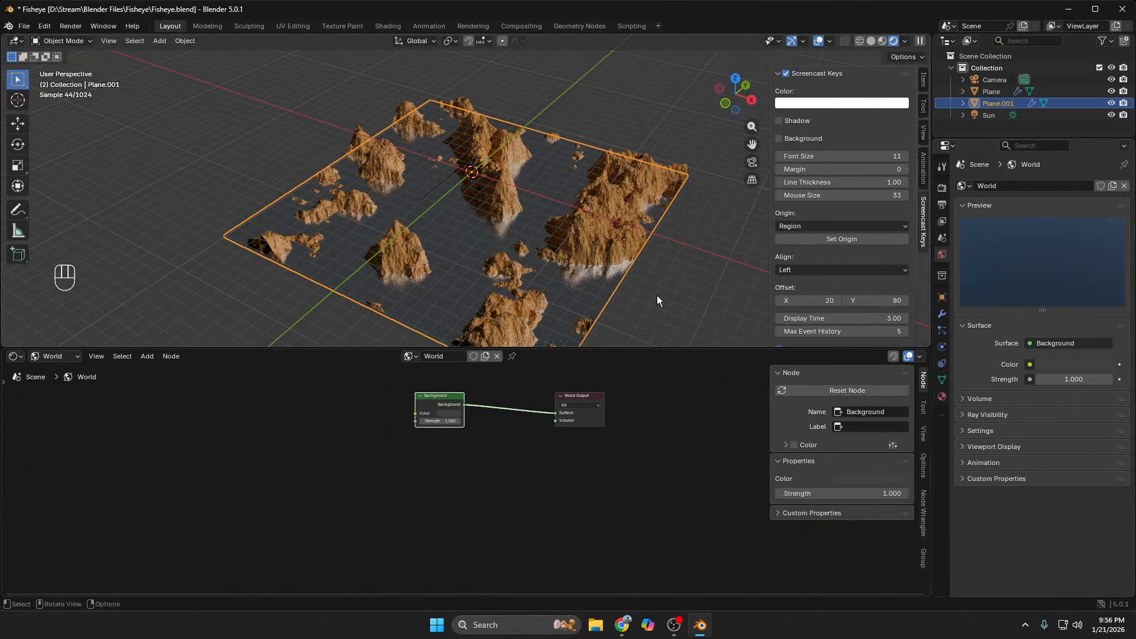
Step: Inspect the rocks and water under the dark background lighting, both up close and through the fisheye camera
{"action": "scroll", "coordinate": [619, 238], "scroll_direction": "up", "scroll_amount": 5}
{"action": "middle_click_drag", "start_coordinate": [421, 281], "coordinate": [445, 261]}
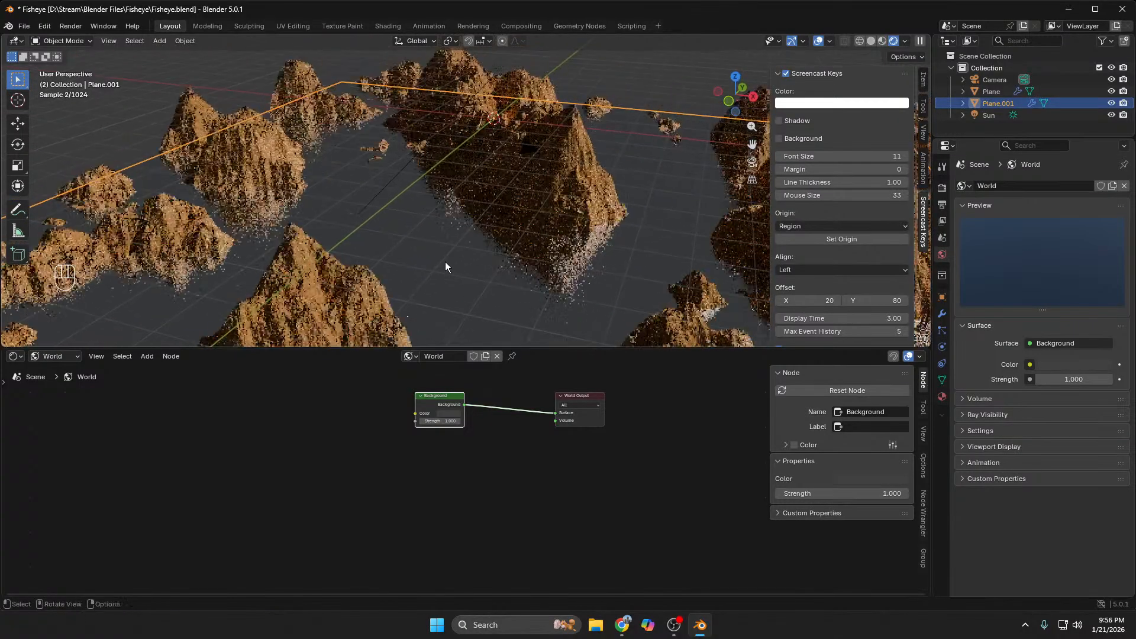
{"action": "key", "text": "KP_0"}
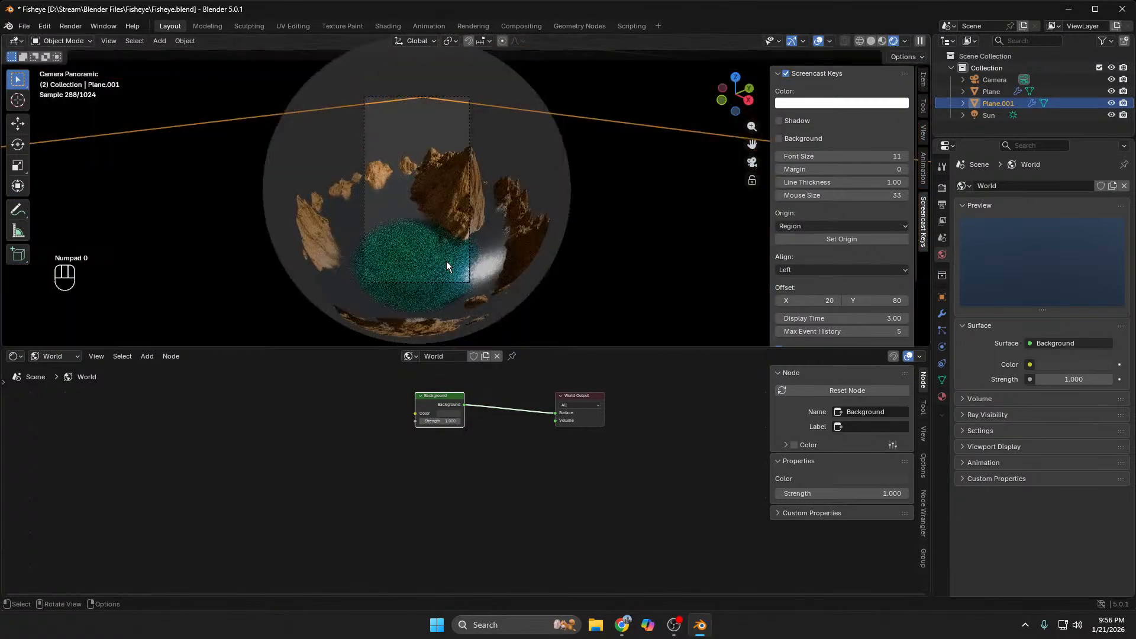
{"action": "scroll", "coordinate": [447, 261], "scroll_direction": "up", "scroll_amount": 5}
{"action": "scroll", "coordinate": [447, 258], "scroll_direction": "down", "scroll_amount": 3}
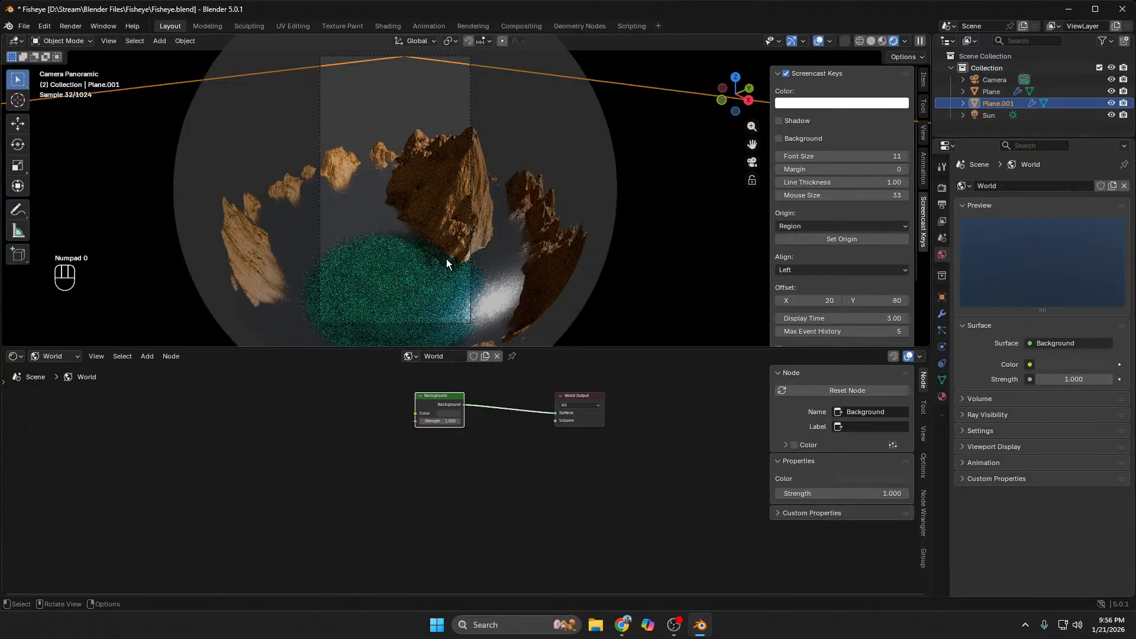
{"action": "middle_click_drag", "start_coordinate": [446, 258], "coordinate": [501, 256]}
{"action": "scroll", "coordinate": [500, 256], "scroll_direction": "down", "scroll_amount": 5}
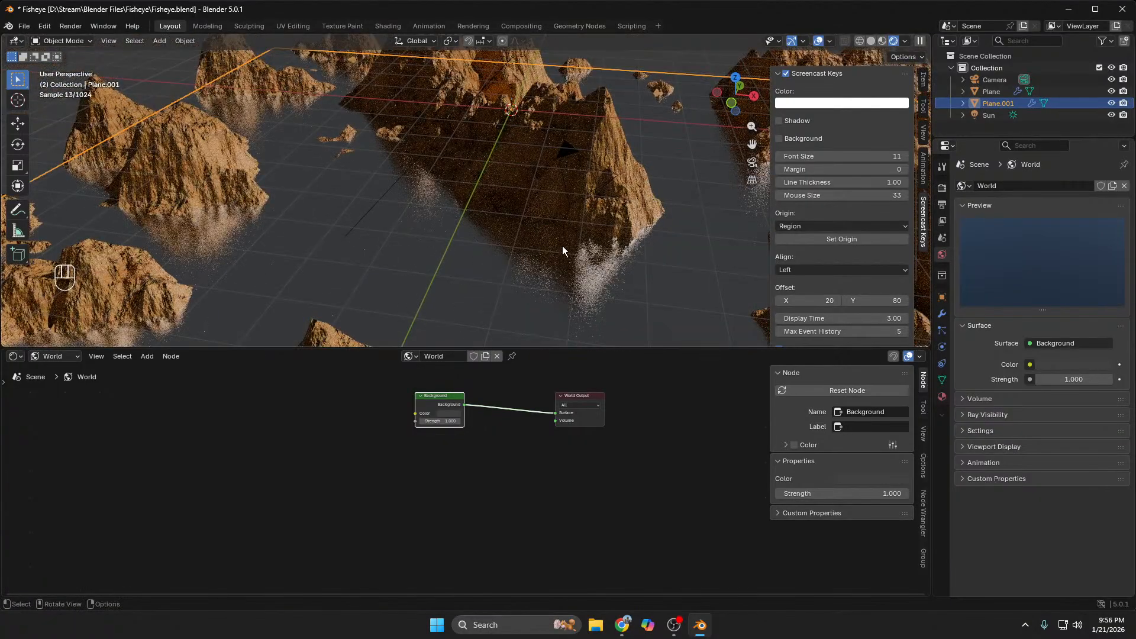
Step: Undo the world node changes to restore the Sky Texture node, and connect the original Background node to the World Output's Surface
{"action": "left_click", "coordinate": [1074, 344]}
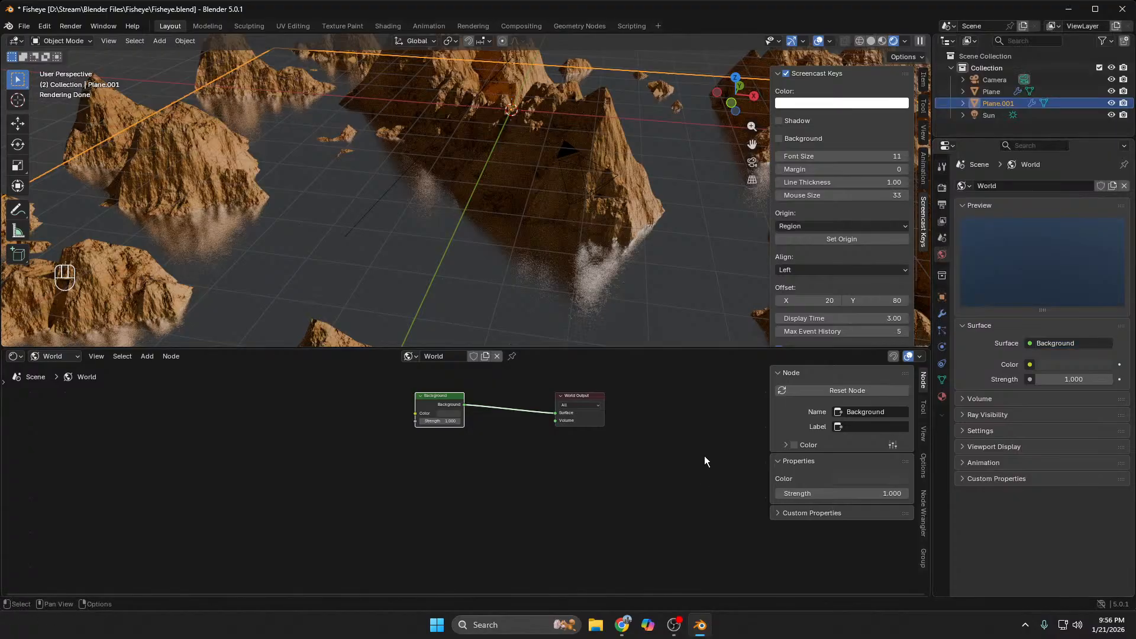
{"action": "key", "text": "ctrl+z"}
{"action": "key", "text": "ctrl+z"}
{"action": "key", "text": "ctrl+z"}
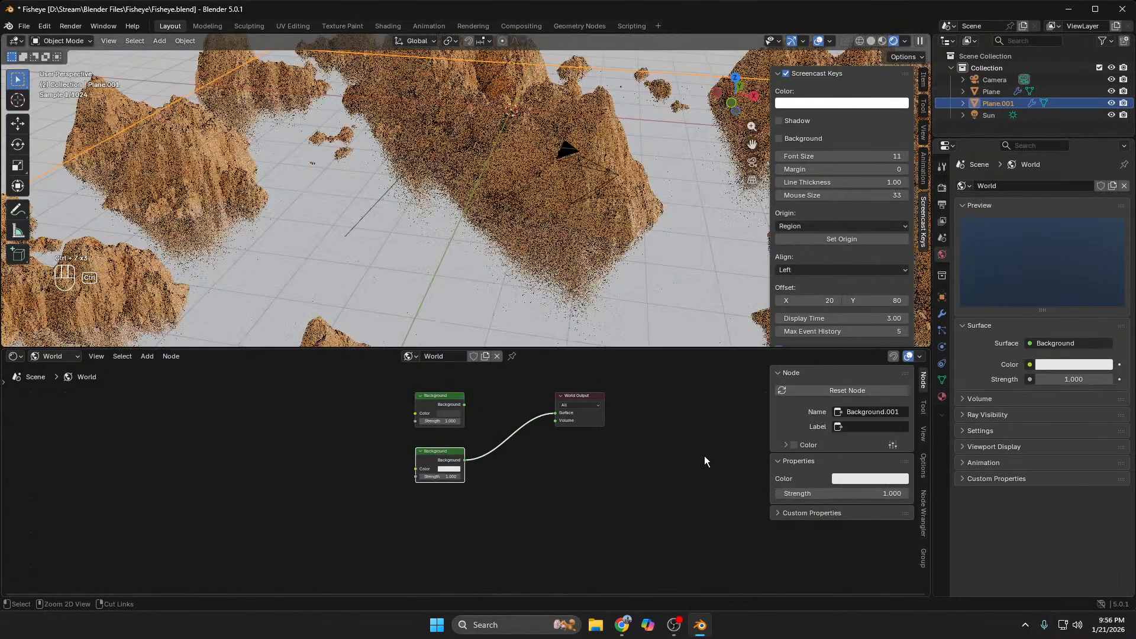
{"action": "key", "text": "ctrl+z"}
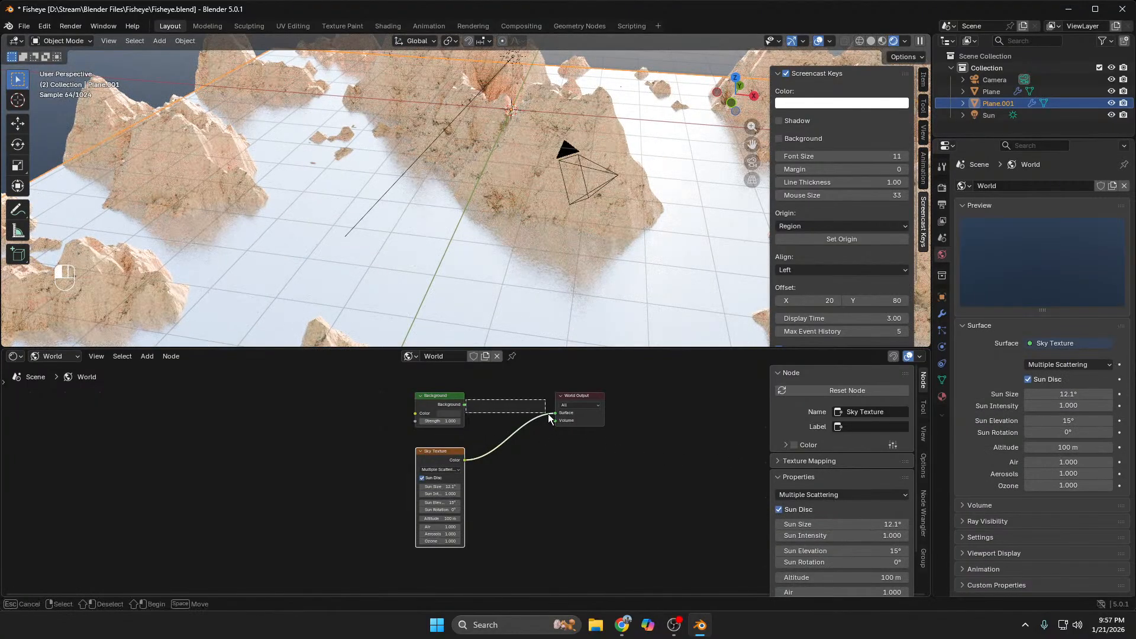
{"action": "left_click", "coordinate": [505, 414]}
{"action": "left_click_drag", "start_coordinate": [463, 405], "coordinate": [556, 414]}
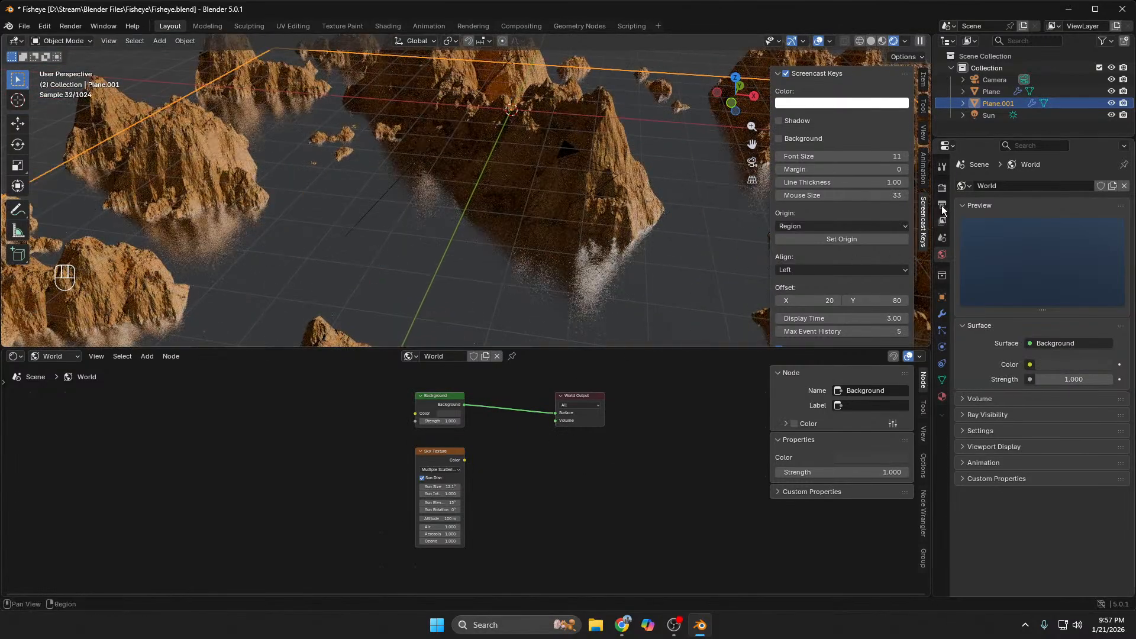
Step: Select the Sun light and move it about 4.4 m along the global X axis
{"action": "left_click", "coordinate": [995, 95]}
{"action": "left_click", "coordinate": [996, 117]}
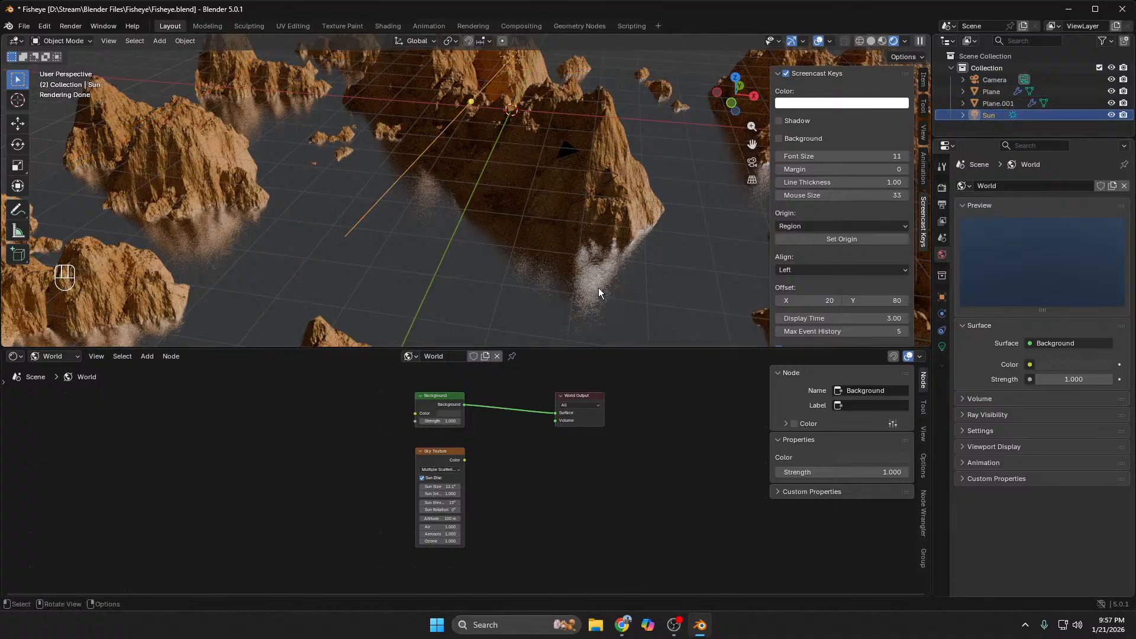
{"action": "middle_click_drag", "start_coordinate": [598, 288], "coordinate": [598, 287]}
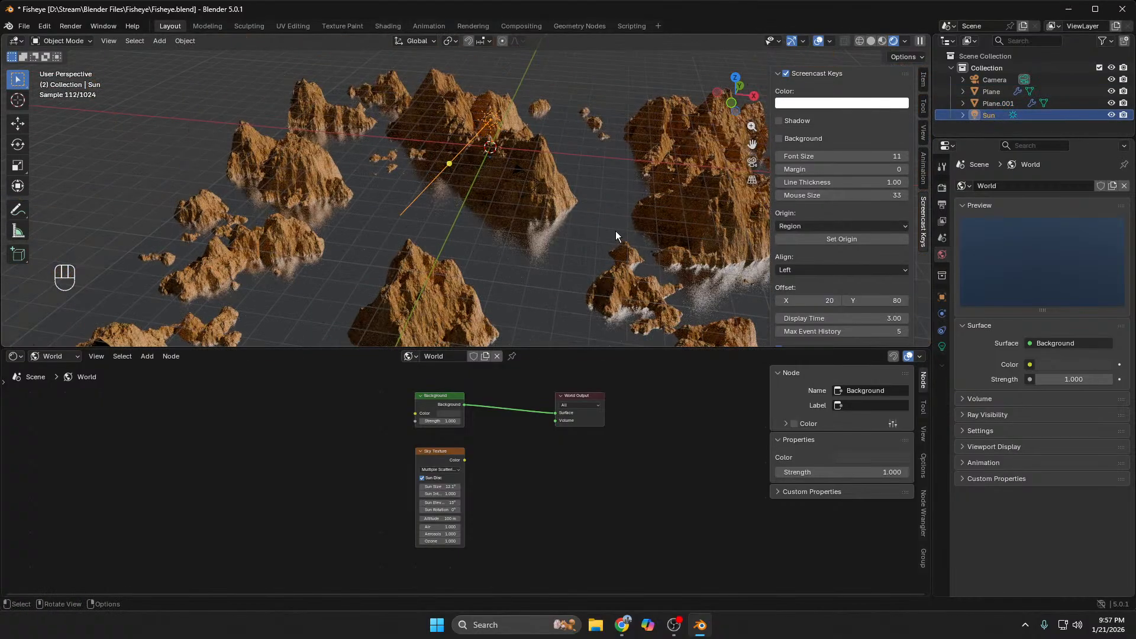
{"action": "key", "text": "g"}
{"action": "key", "text": "z"}
{"action": "key", "text": "x"}
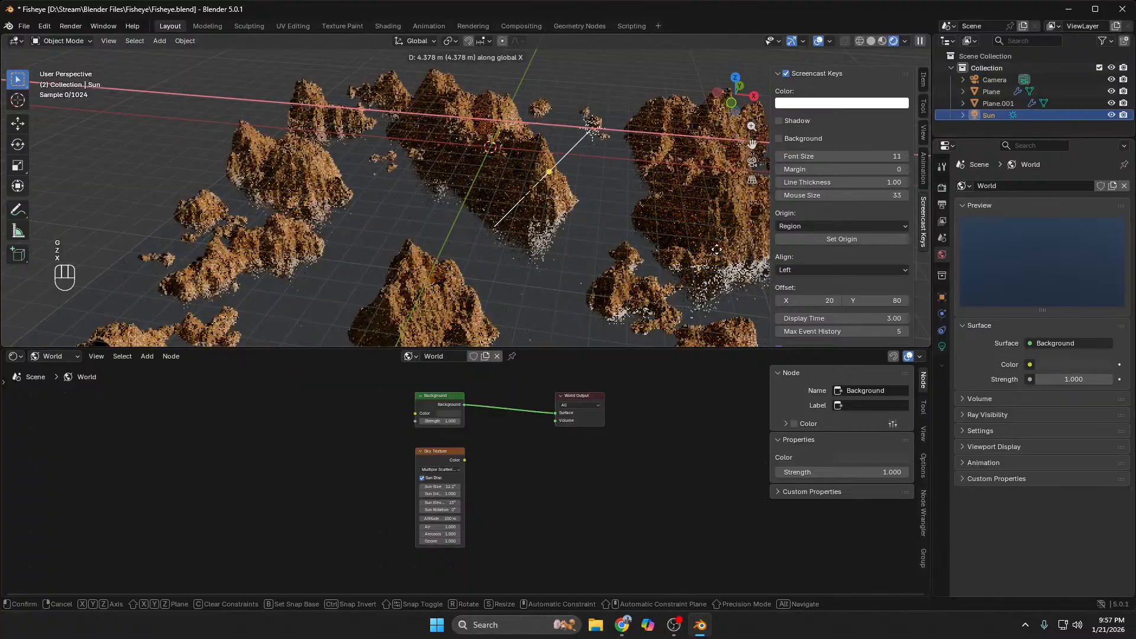
{"action": "left_click", "coordinate": [722, 251]}
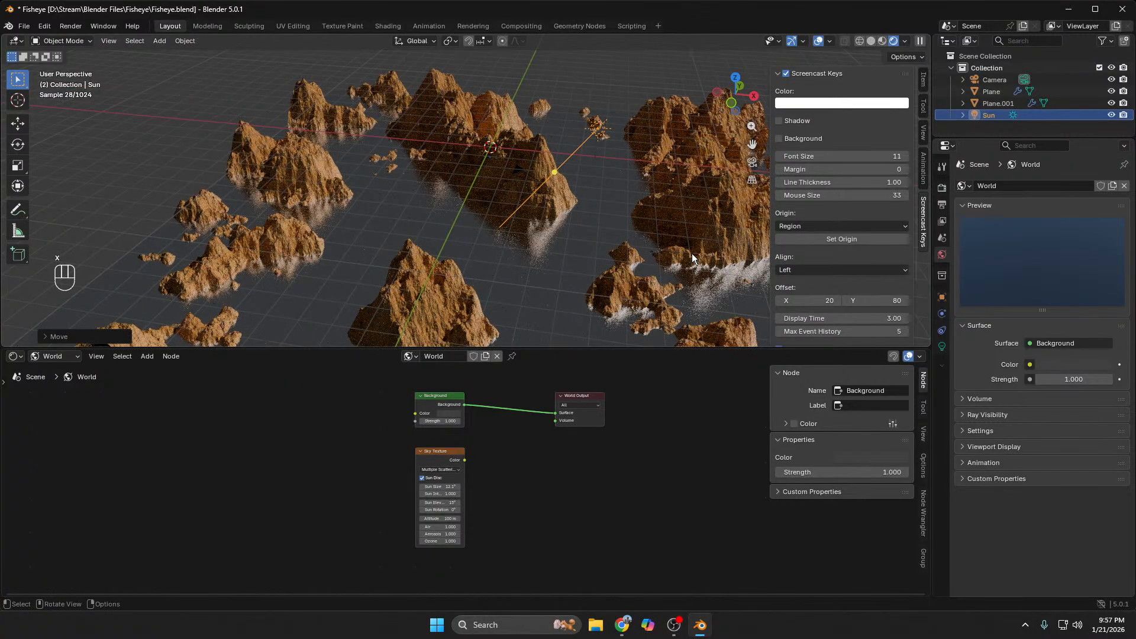
Step: Rotate the Sun about -51° around the global Z axis and check the lighting through the fisheye camera
{"action": "key", "text": "r"}
{"action": "key", "text": "z"}
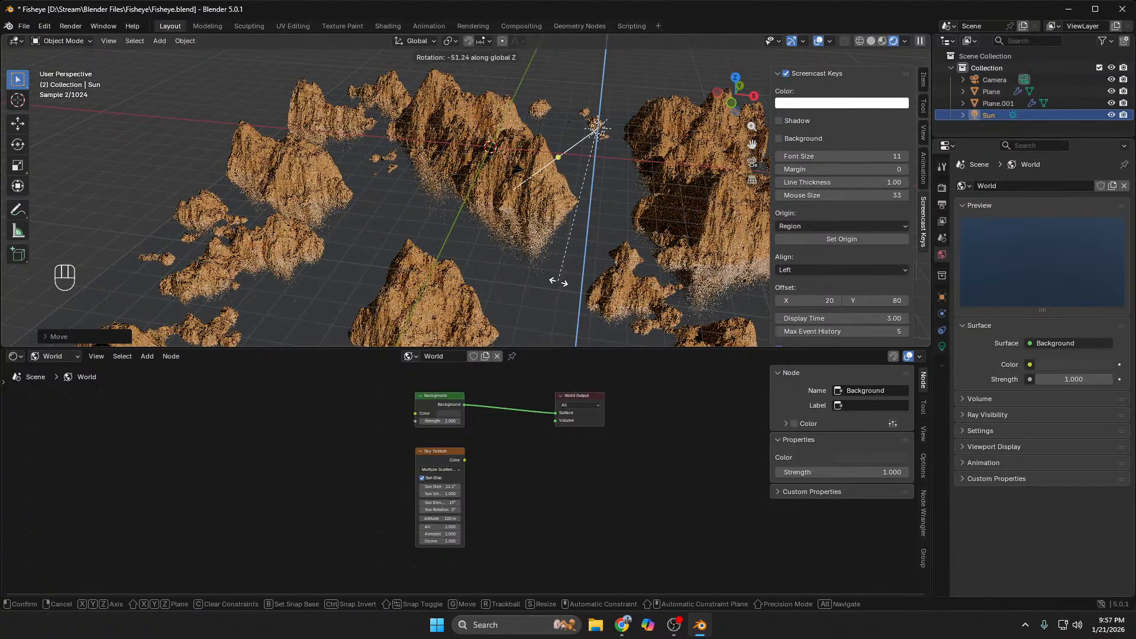
{"action": "left_click", "coordinate": [552, 282]}
{"action": "key", "text": "KP_0"}
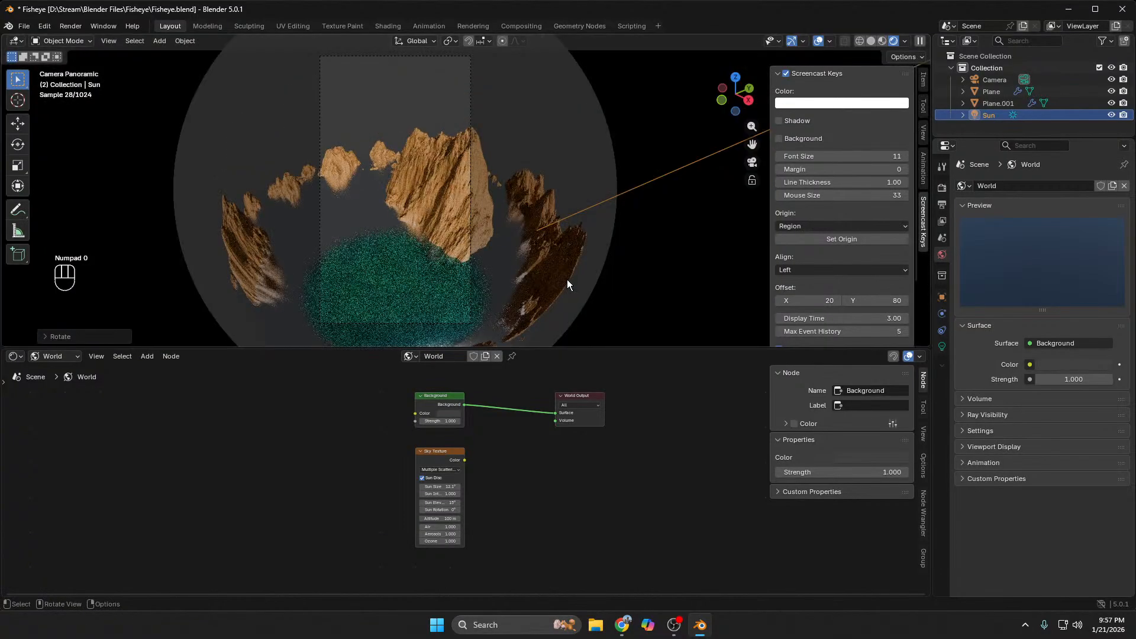
Step: Show the water plane's object material in the shader editor and change the Principled BSDF base colour to light blue
{"action": "scroll", "coordinate": [473, 267], "scroll_direction": "down", "scroll_amount": 6}
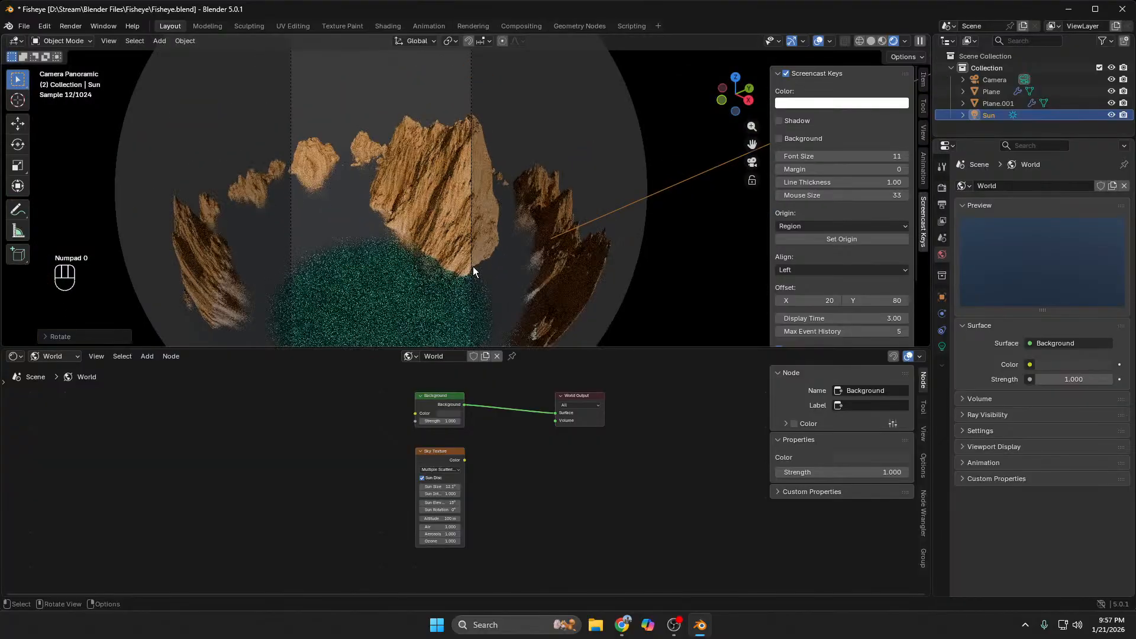
{"action": "middle_click_drag", "start_coordinate": [473, 266], "coordinate": [492, 269]}
{"action": "scroll", "coordinate": [493, 269], "scroll_direction": "down", "scroll_amount": 5}
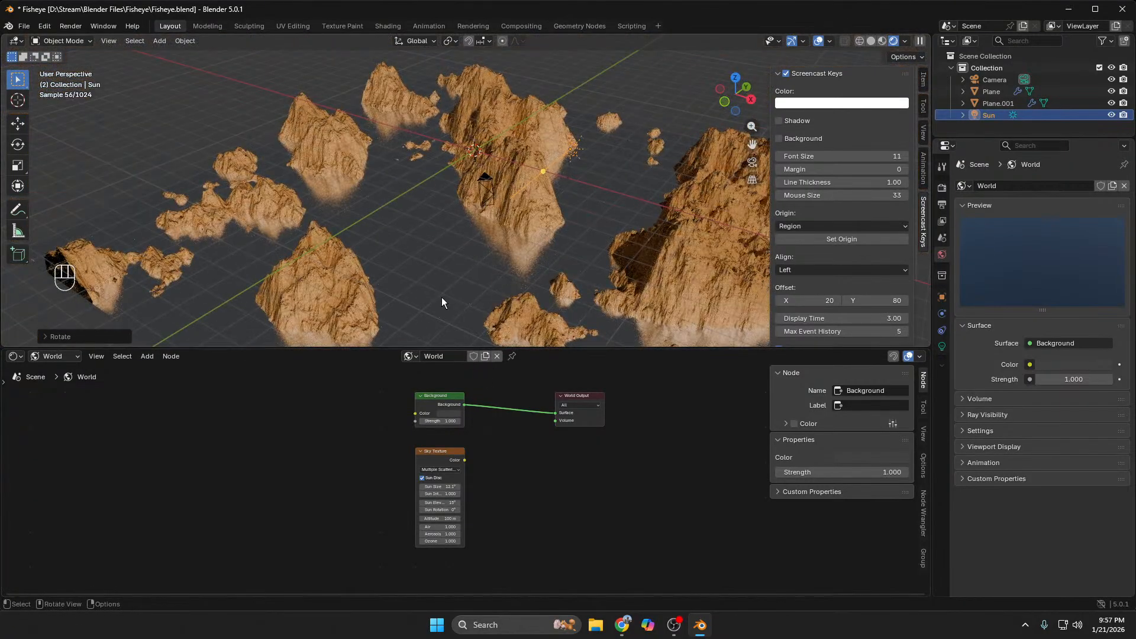
{"action": "left_click", "coordinate": [450, 271]}
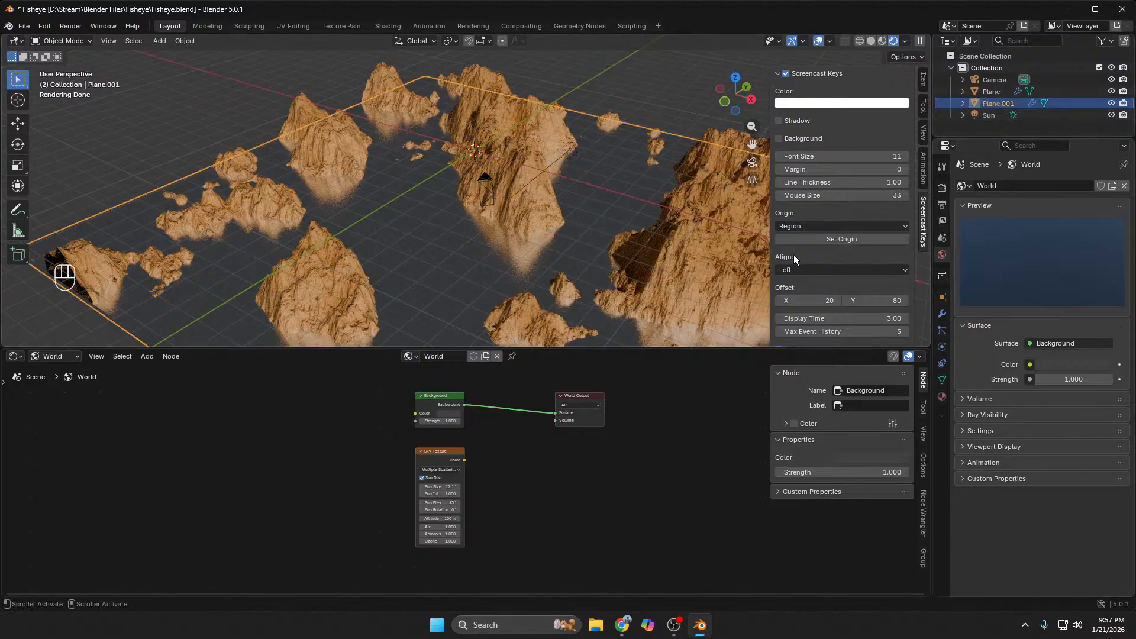
{"action": "left_click", "coordinate": [57, 357]}
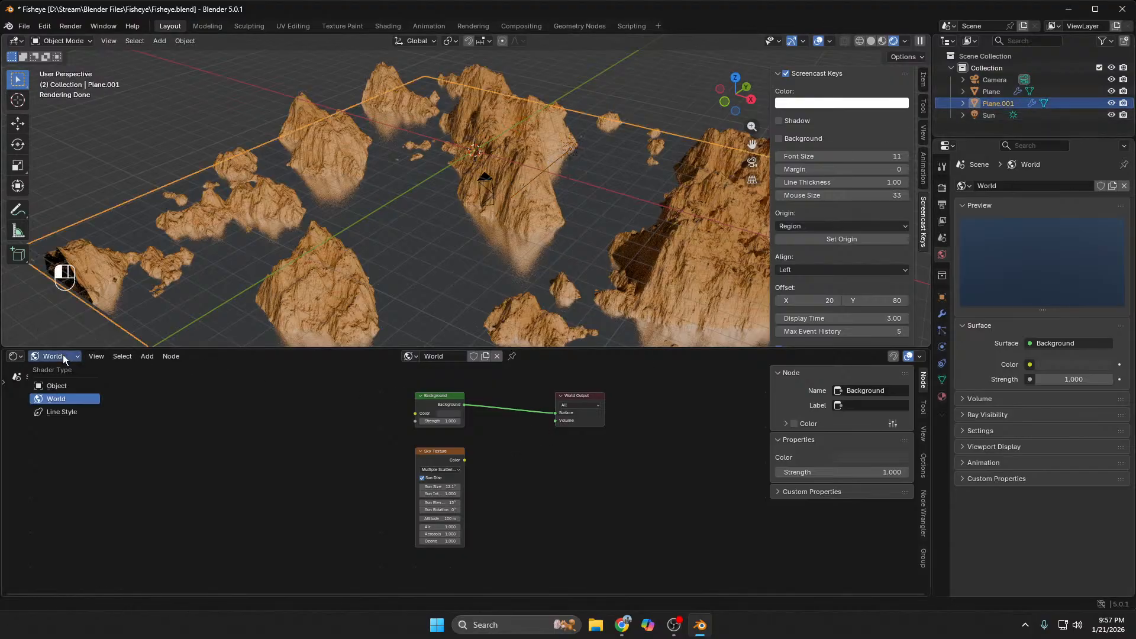
{"action": "left_click", "coordinate": [65, 386]}
{"action": "left_click", "coordinate": [442, 424]}
{"action": "left_click", "coordinate": [452, 349]}
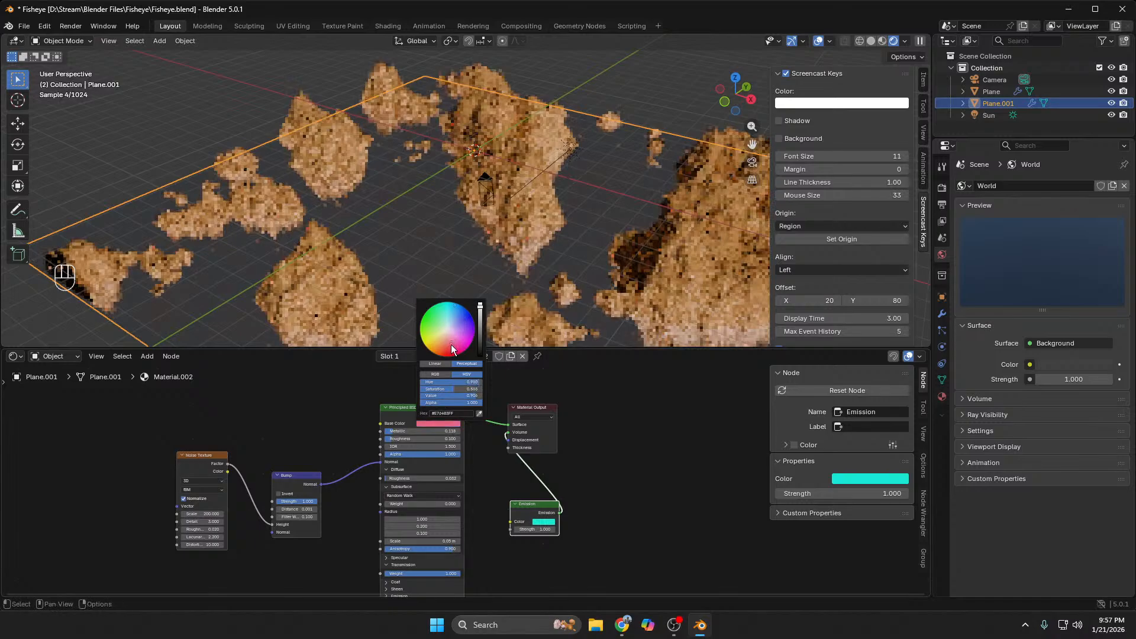
{"action": "left_click_drag", "start_coordinate": [452, 349], "coordinate": [451, 312]}
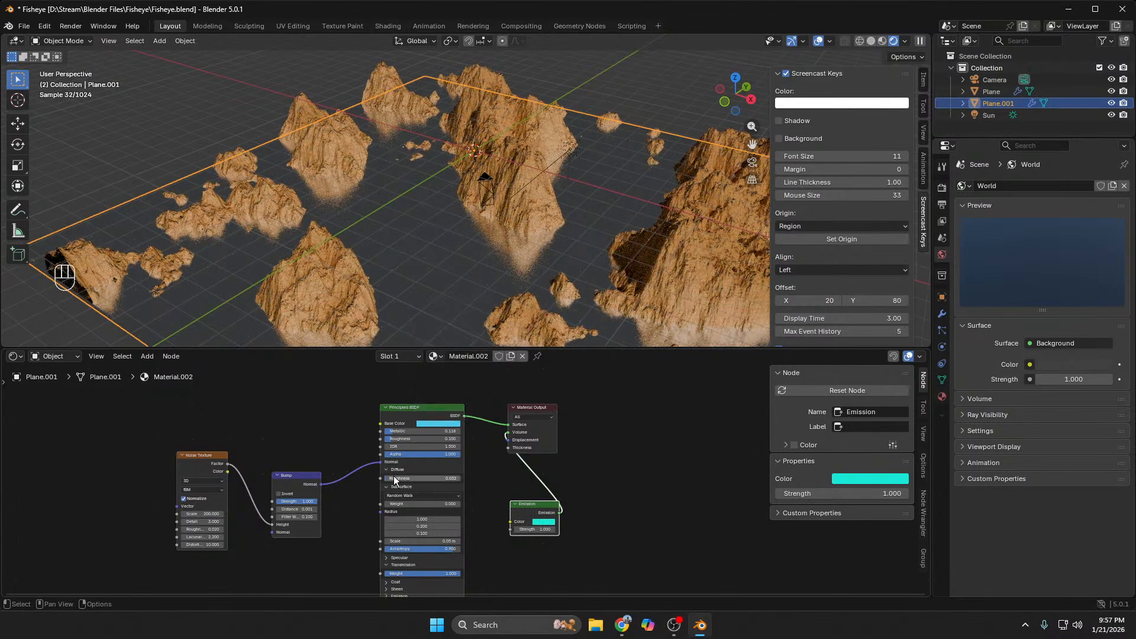
Step: Set the water material's diffuse roughness to 0 and its main roughness to 0.5
{"action": "left_click_drag", "start_coordinate": [397, 479], "coordinate": [388, 479]}
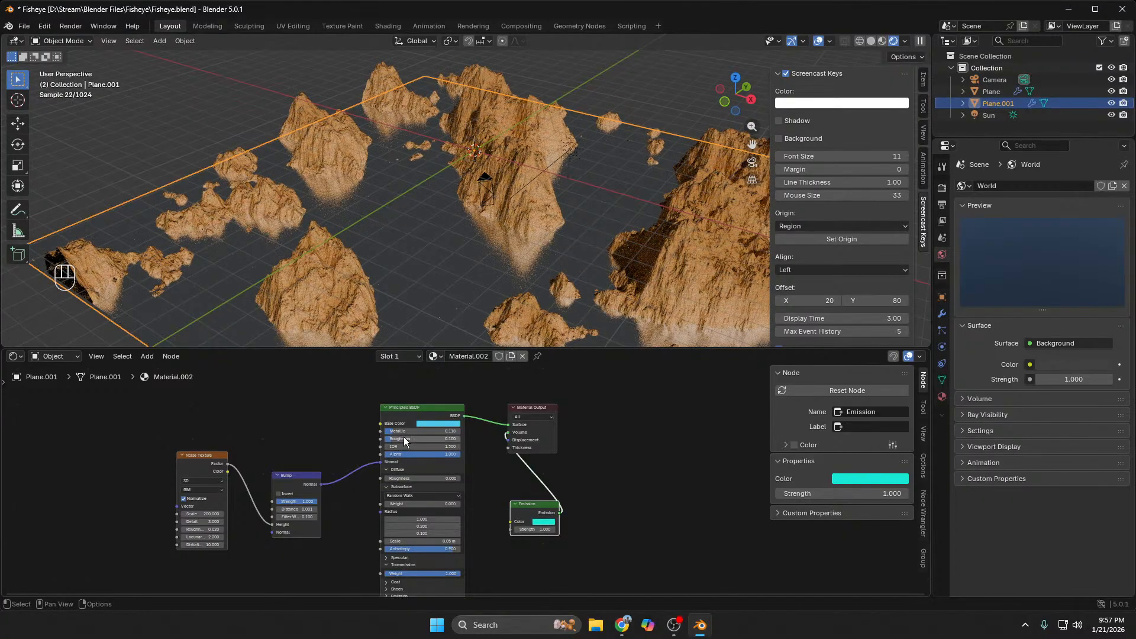
{"action": "mouse_move", "coordinate": [405, 441]}
{"action": "left_mouse_down"}
{"action": "mouse_move", "coordinate": [447, 441]}
{"action": "mouse_move", "coordinate": [426, 439]}
{"action": "left_mouse_up"}
{"action": "left_click", "coordinate": [425, 440]}
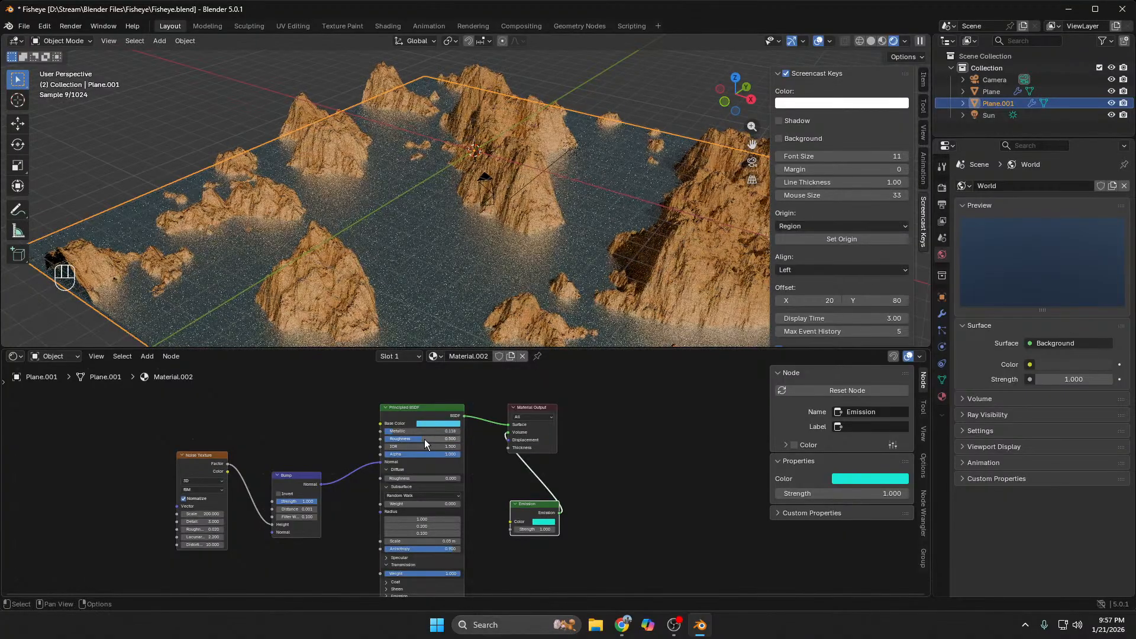
Step: Change the water's base colour to a saturated blue and copy that colour to the Emission node
{"action": "scroll", "coordinate": [464, 231], "scroll_direction": "up", "scroll_amount": 5}
{"action": "key", "text": "KP_0"}
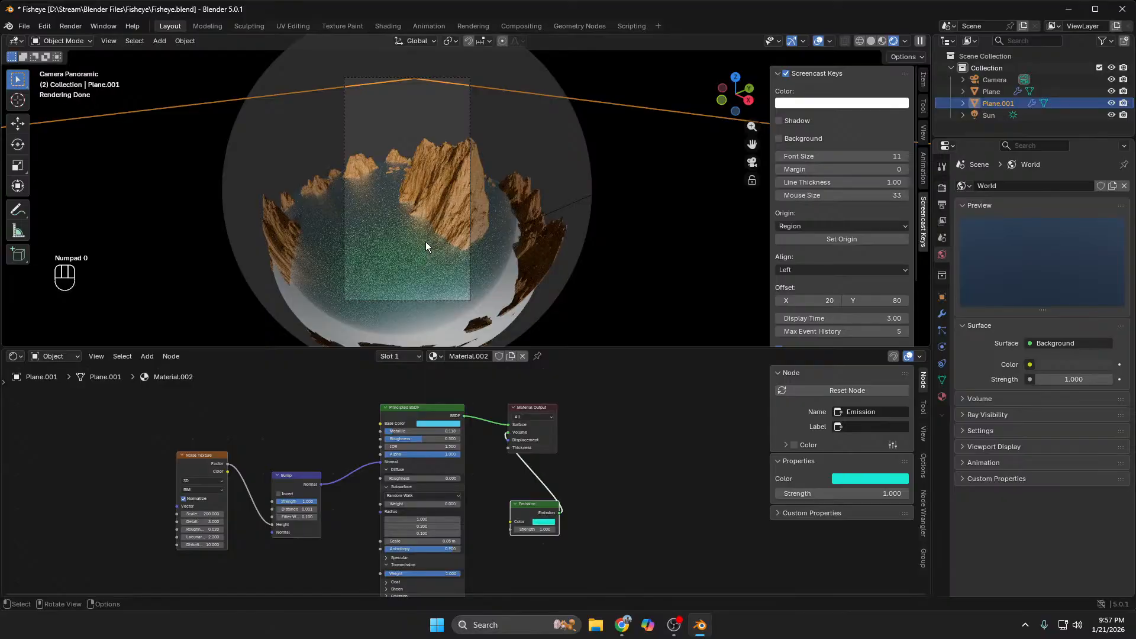
{"action": "middle_click_drag", "start_coordinate": [425, 241], "coordinate": [486, 247]}
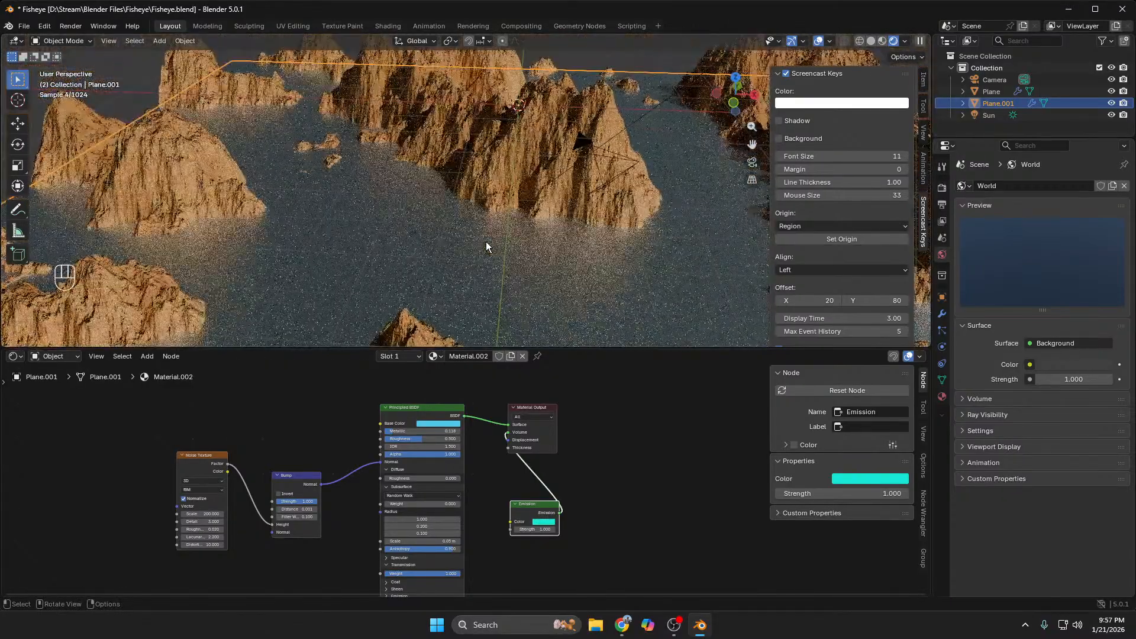
{"action": "scroll", "coordinate": [511, 234], "scroll_direction": "down", "scroll_amount": 2}
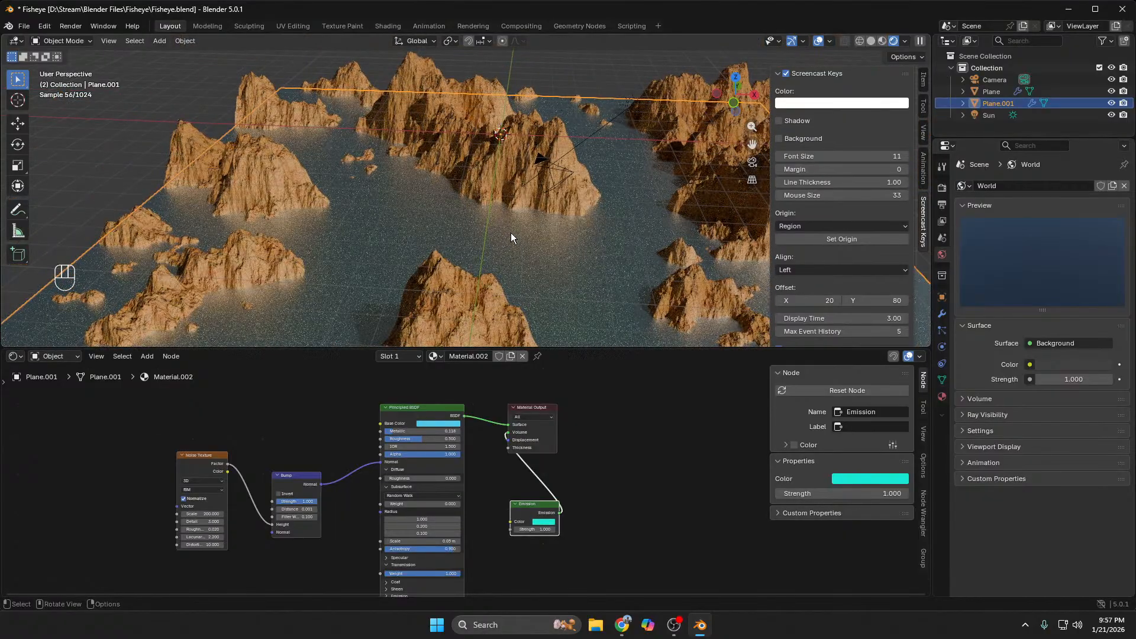
{"action": "scroll", "coordinate": [504, 276], "scroll_direction": "up", "scroll_amount": 5}
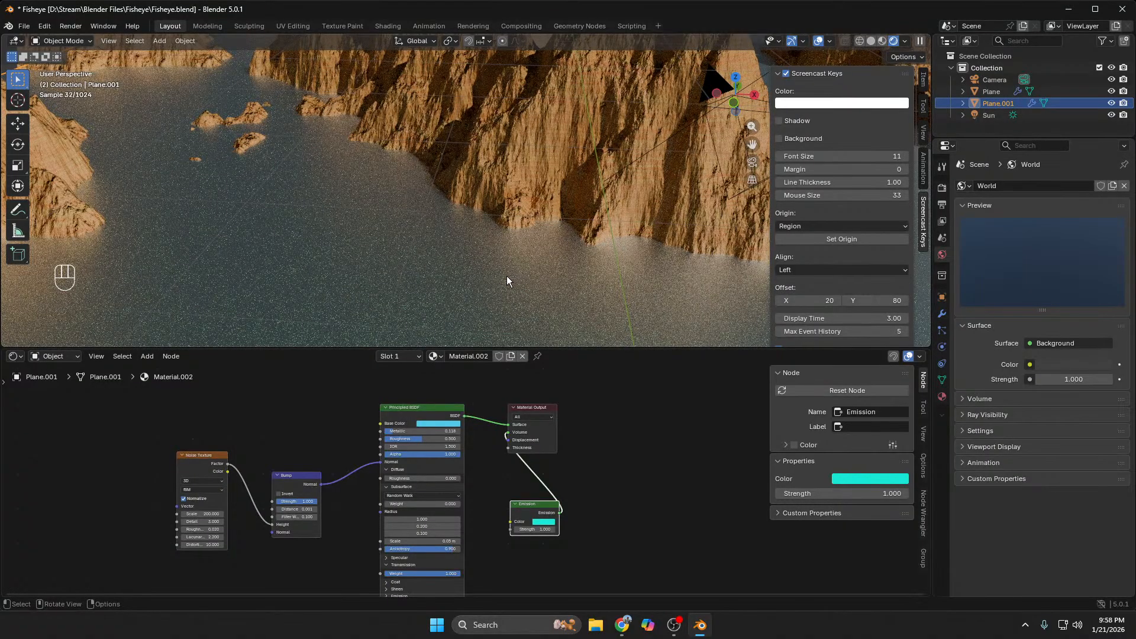
{"action": "left_click", "coordinate": [449, 424]}
{"action": "left_click_drag", "start_coordinate": [451, 312], "coordinate": [463, 306]}
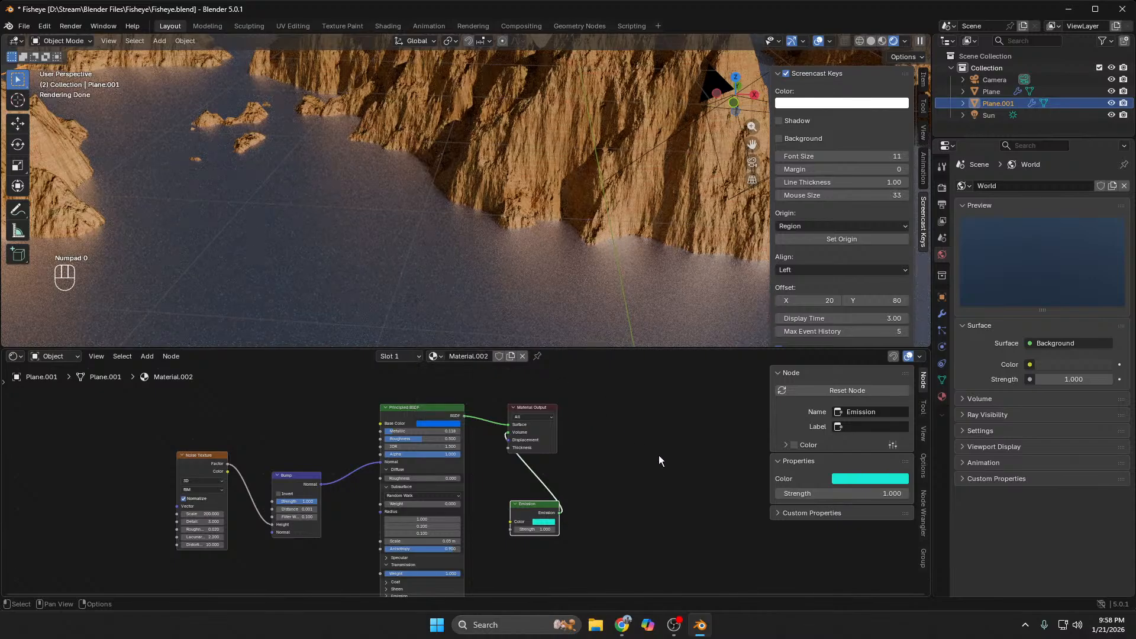
{"action": "scroll", "coordinate": [660, 455], "scroll_direction": "down", "scroll_amount": 1}
{"action": "scroll", "coordinate": [631, 472], "scroll_direction": "up", "scroll_amount": 2}
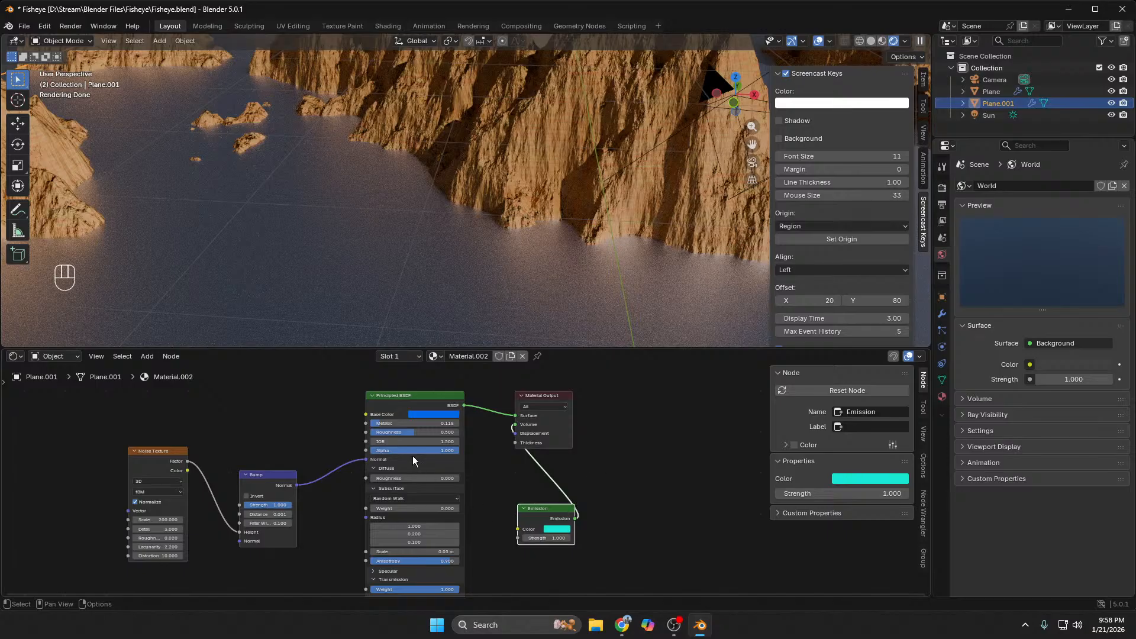
{"action": "left_click_drag", "start_coordinate": [439, 413], "coordinate": [555, 530]}
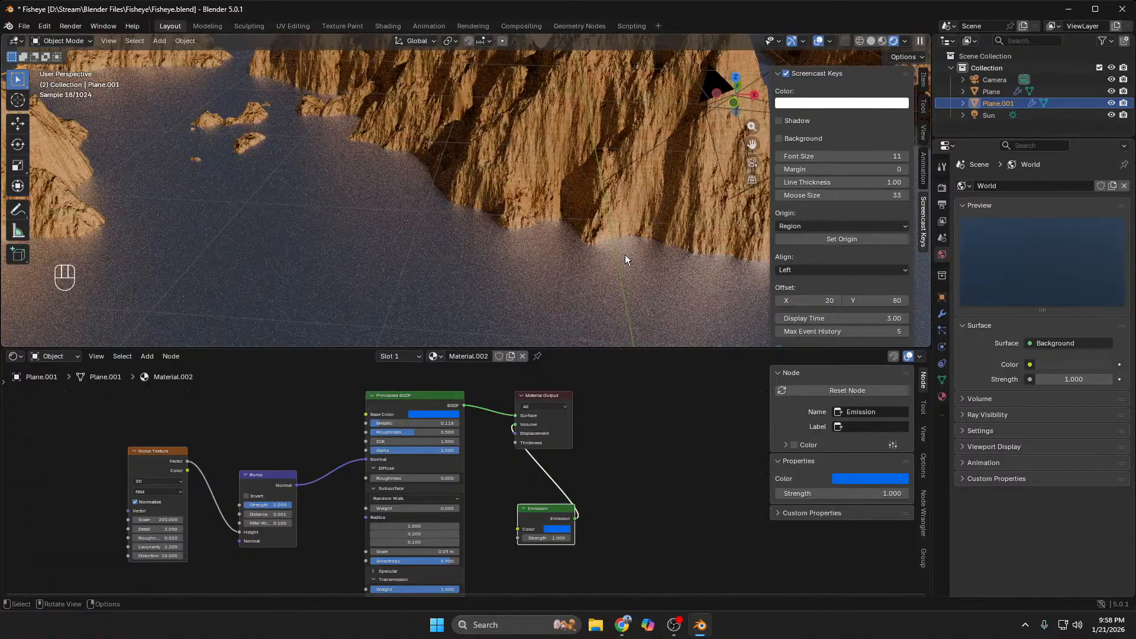
Step: Raise the water's emission strength to 19.2, test-render the frame, inspect the image and close the render
{"action": "left_click_drag", "start_coordinate": [538, 538], "coordinate": [604, 346]}
{"action": "key", "text": "F12"}
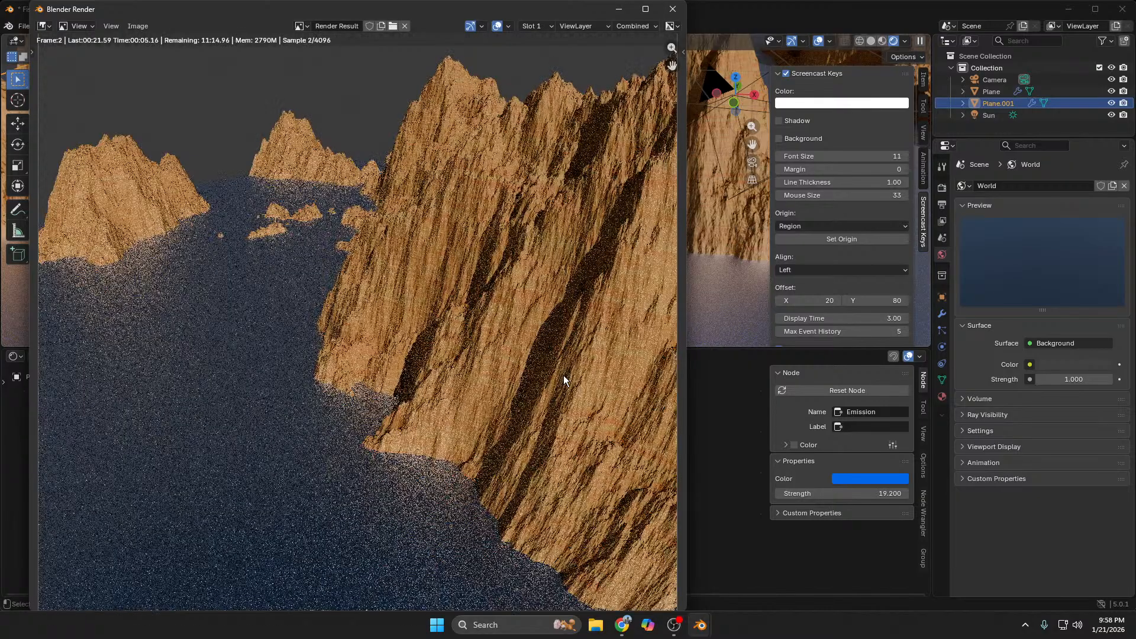
{"action": "key", "text": "Home"}
{"action": "scroll", "coordinate": [516, 440], "scroll_direction": "down", "scroll_amount": 2}
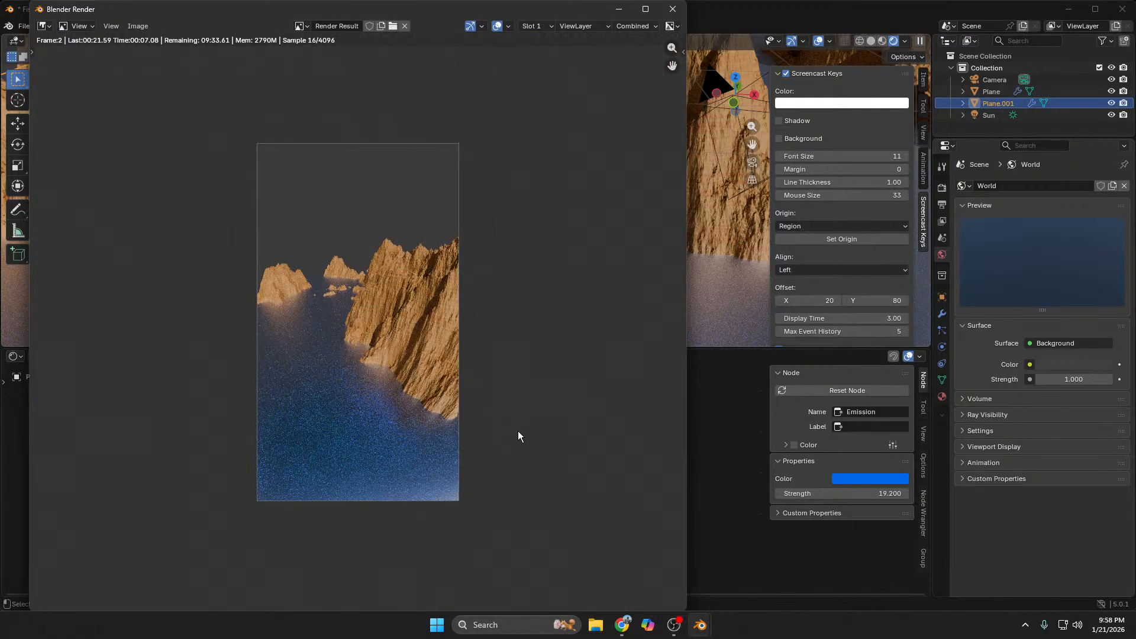
{"action": "scroll", "coordinate": [431, 463], "scroll_direction": "up", "scroll_amount": 4}
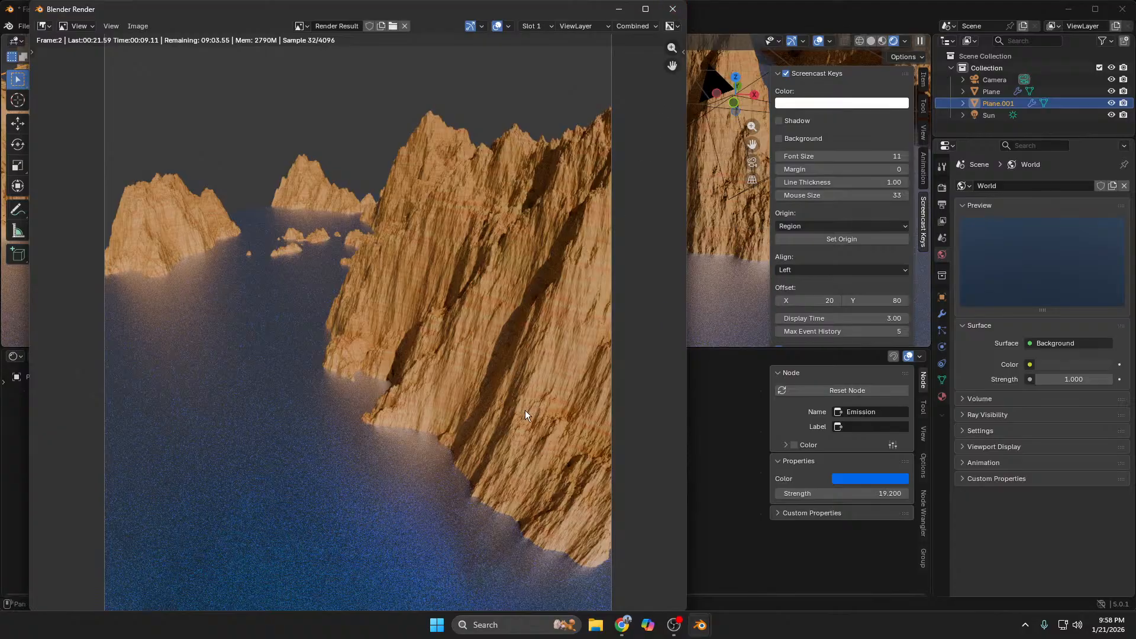
{"action": "key", "text": "Escape"}
Step: Change the water's base colour to bright cyan and copy that colour to the Emission node
{"action": "left_click", "coordinate": [426, 414]}
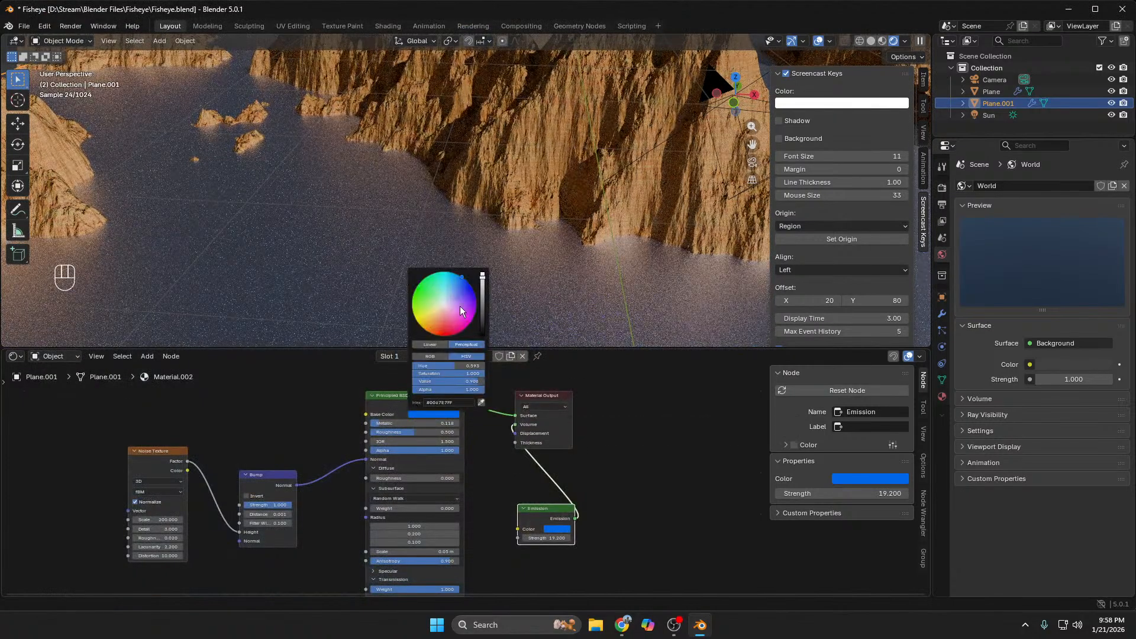
{"action": "left_click", "coordinate": [448, 274]}
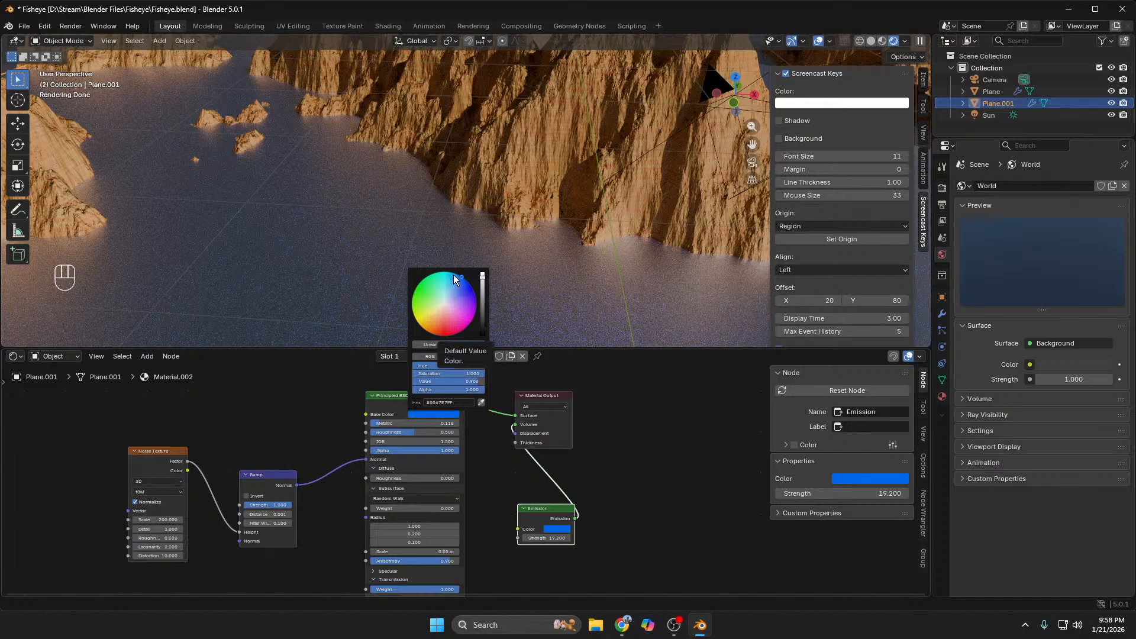
{"action": "left_click", "coordinate": [442, 414]}
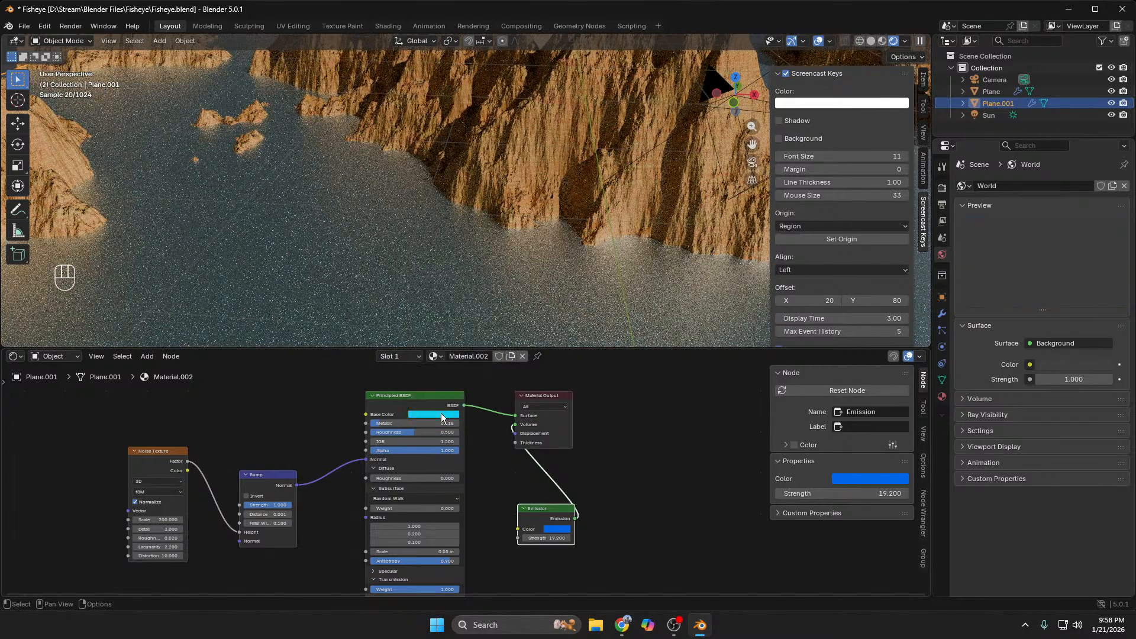
{"action": "left_click_drag", "start_coordinate": [441, 413], "coordinate": [555, 529]}
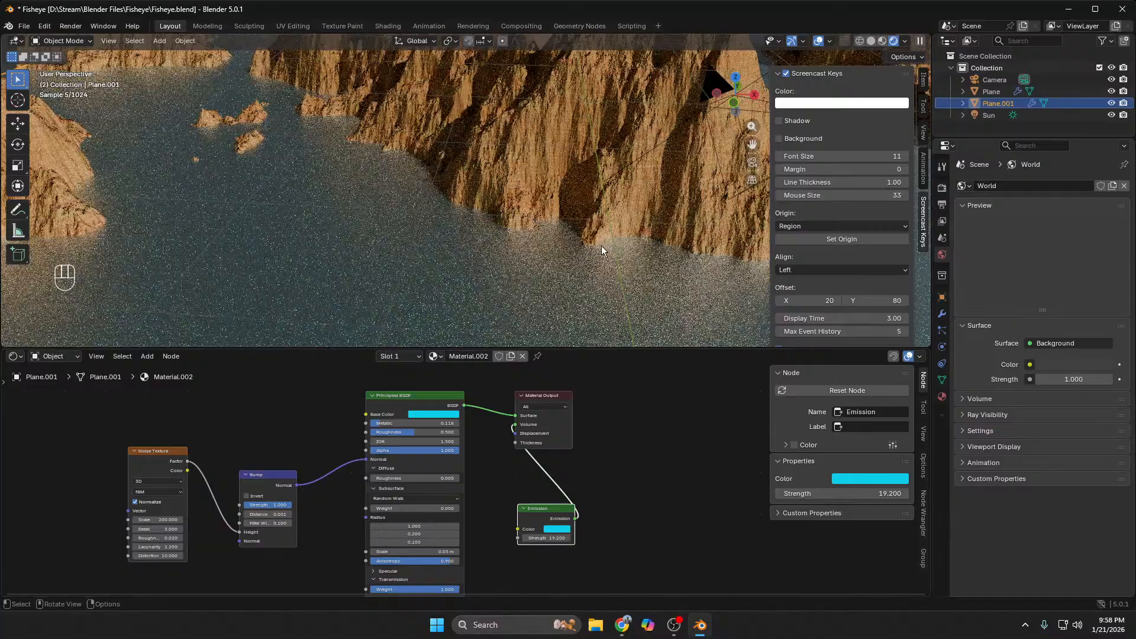
Step: Recolour the rock material's Mix node with deep red as colour A and black as colour B, and check the camera view
{"action": "left_click", "coordinate": [1004, 91]}
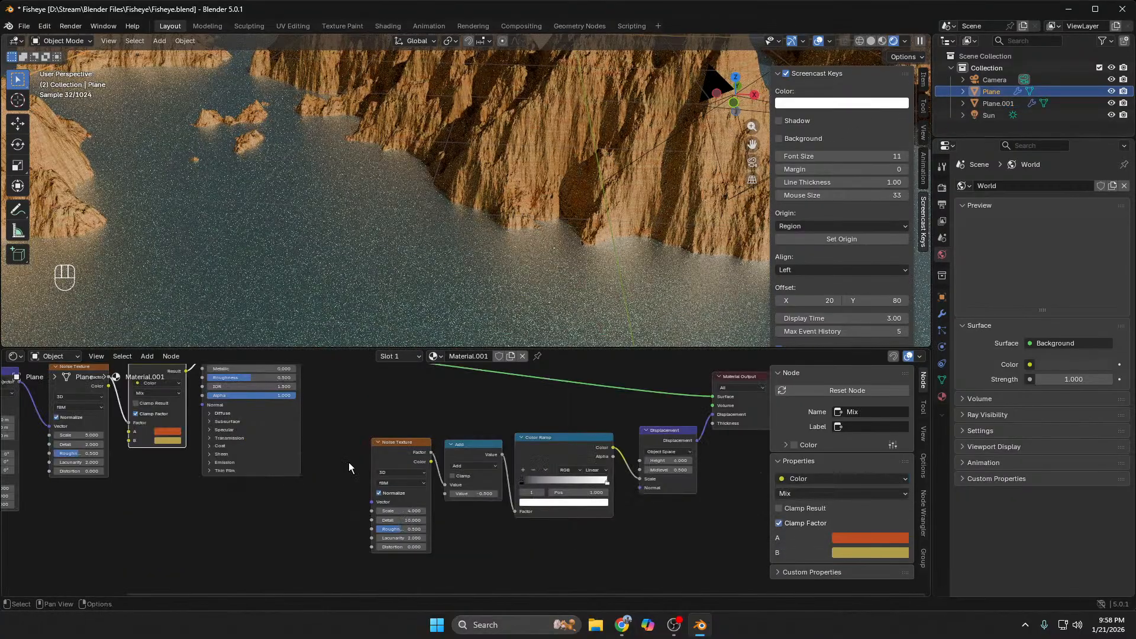
{"action": "left_click", "coordinate": [172, 432]}
{"action": "left_click_drag", "start_coordinate": [194, 350], "coordinate": [229, 361]}
{"action": "left_click", "coordinate": [168, 440]}
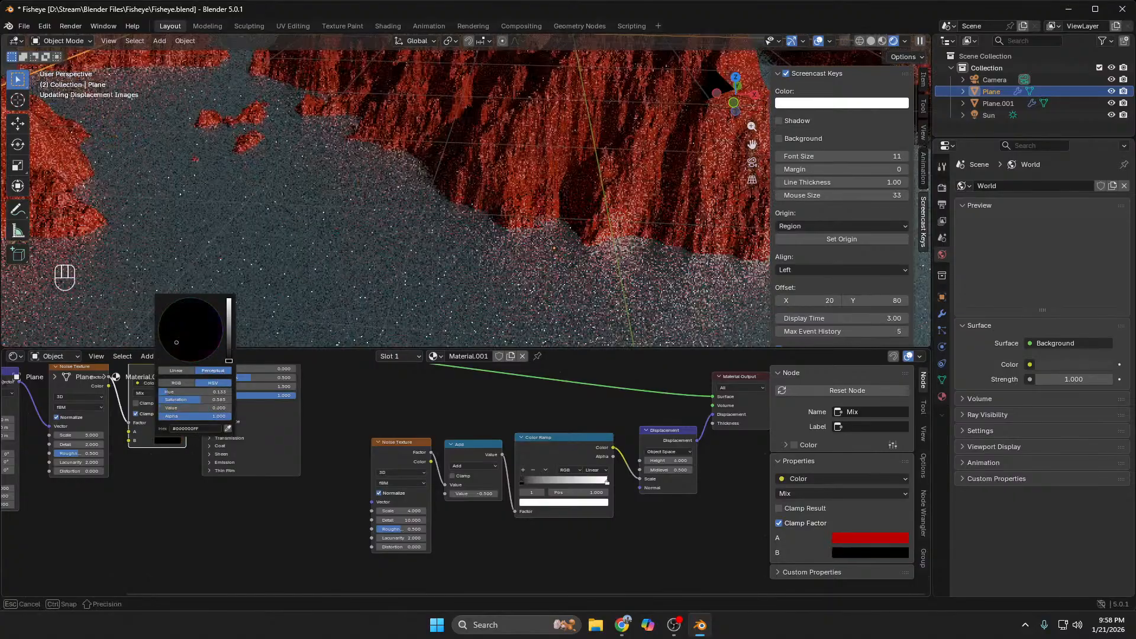
{"action": "scroll", "coordinate": [442, 218], "scroll_direction": "down", "scroll_amount": 3}
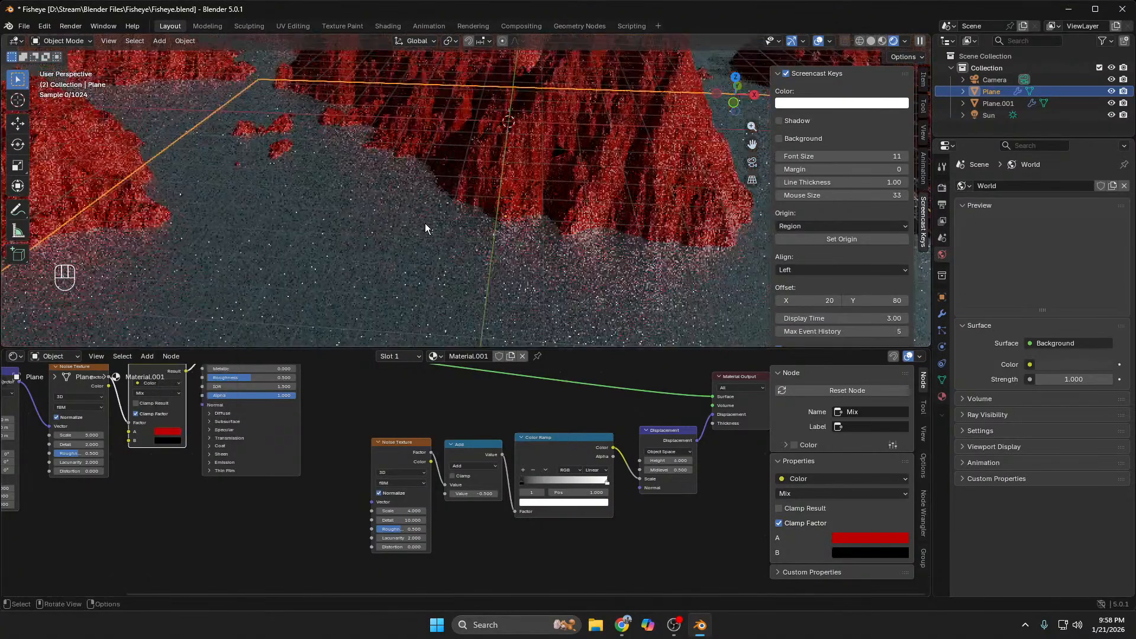
{"action": "key", "text": "KP_0"}
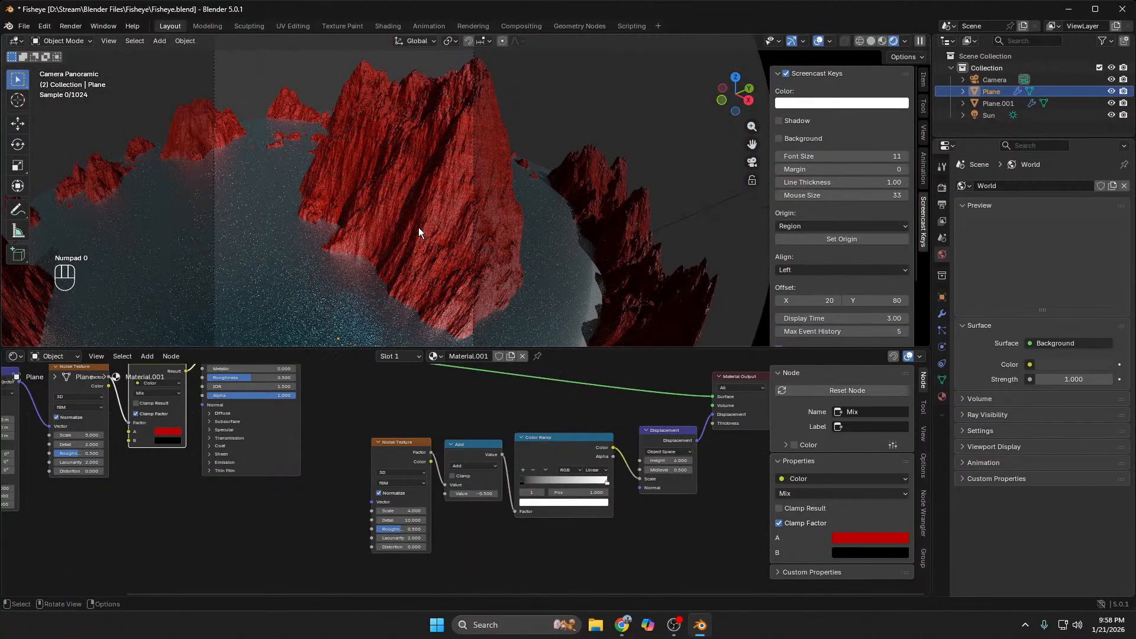
{"action": "scroll", "coordinate": [419, 227], "scroll_direction": "down", "scroll_amount": 5}
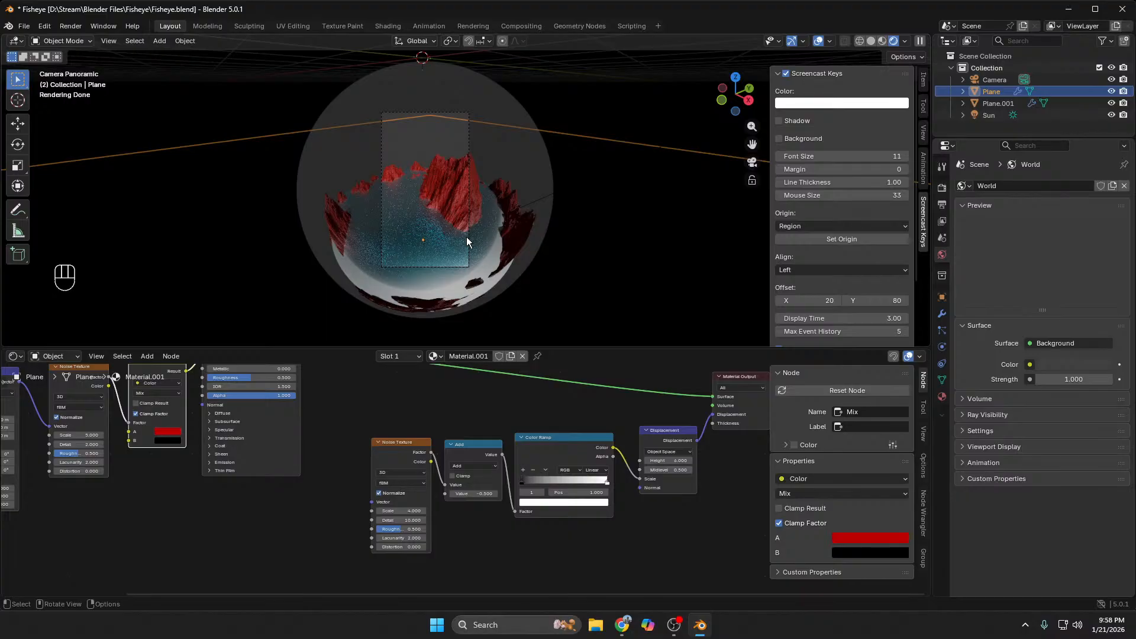
Step: Select the water plane, change its base colour to deep blue and copy that colour to the Emission node
{"action": "left_click", "coordinate": [465, 239]}
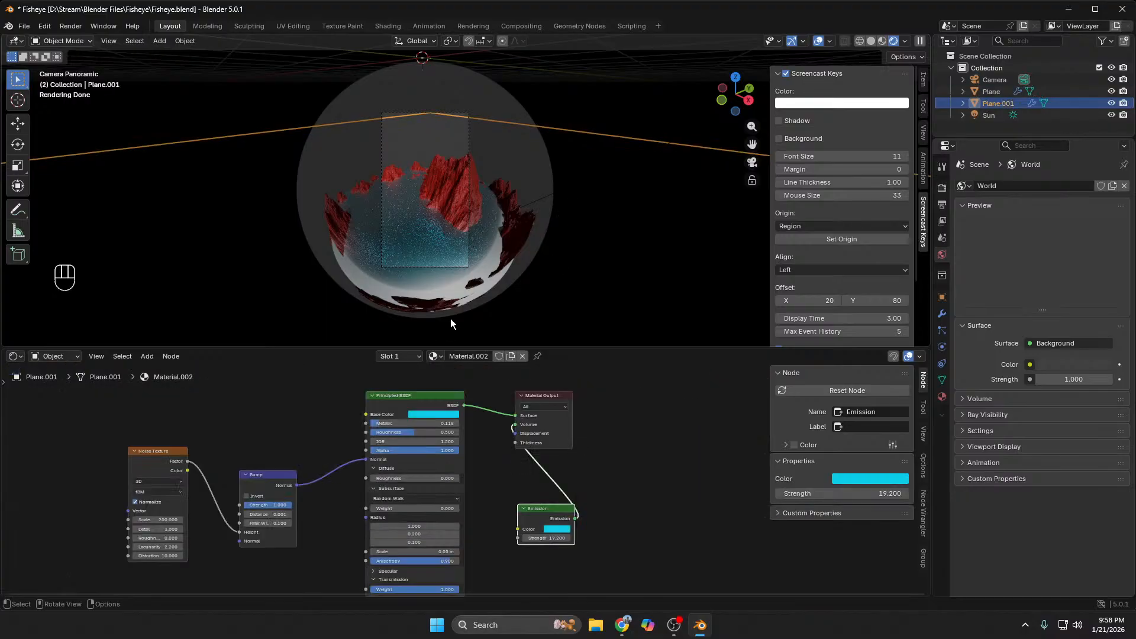
{"action": "scroll", "coordinate": [470, 221], "scroll_direction": "up", "scroll_amount": 6}
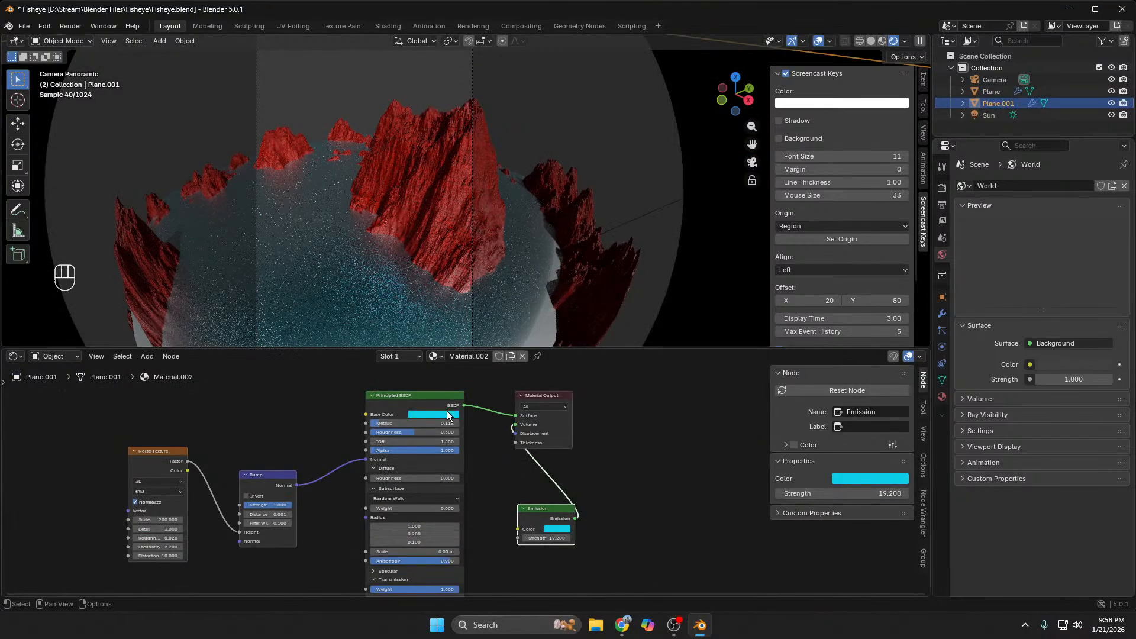
{"action": "left_click", "coordinate": [448, 416]}
{"action": "left_click_drag", "start_coordinate": [455, 314], "coordinate": [466, 281]}
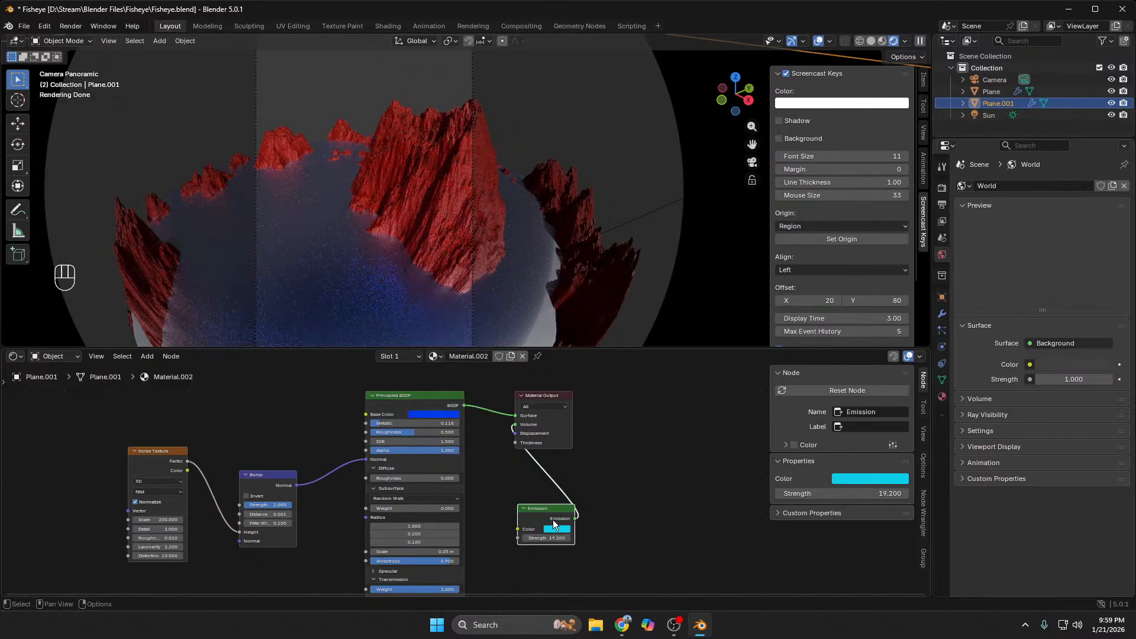
{"action": "left_click_drag", "start_coordinate": [511, 464], "coordinate": [558, 529]}
Step: Lighten the water's base colour to a softer sky blue and copy it to the Emission node
{"action": "left_click", "coordinate": [447, 416]}
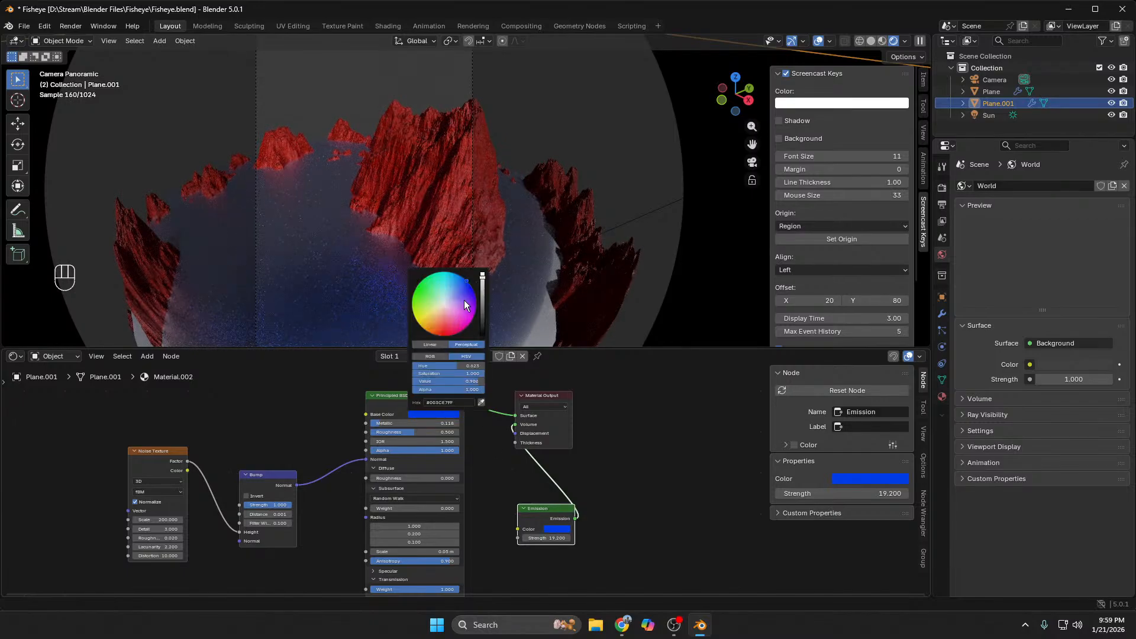
{"action": "mouse_move", "coordinate": [463, 279]}
{"action": "left_mouse_down"}
{"action": "mouse_move", "coordinate": [454, 281]}
{"action": "mouse_move", "coordinate": [482, 304]}
{"action": "mouse_move", "coordinate": [486, 279]}
{"action": "left_mouse_up"}
{"action": "left_click_drag", "start_coordinate": [459, 418], "coordinate": [440, 437]}
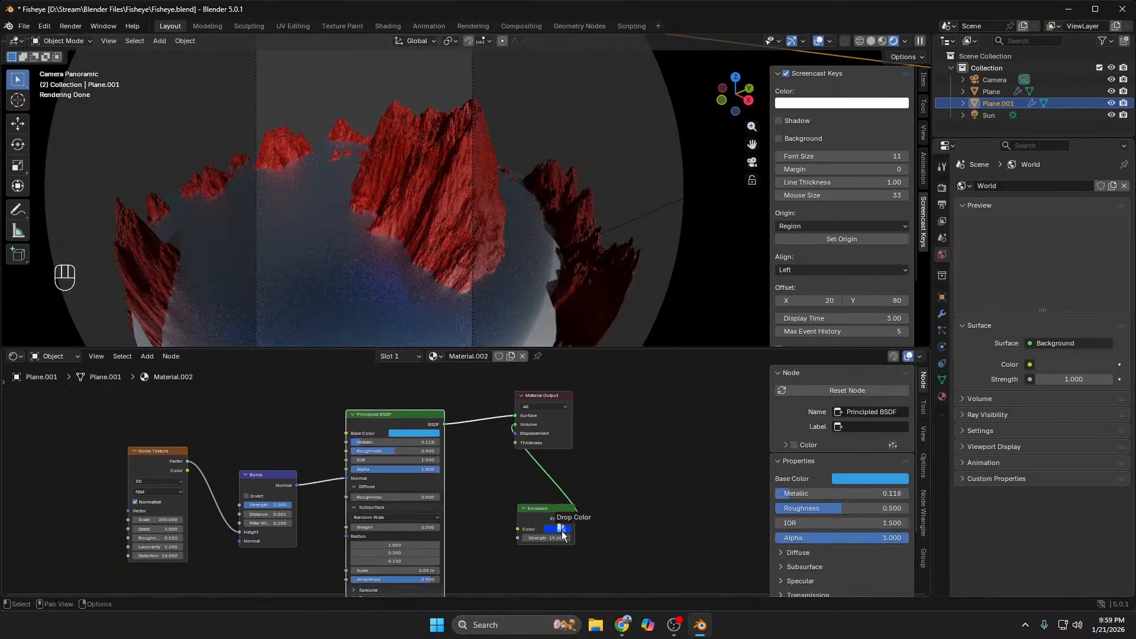
{"action": "left_click_drag", "start_coordinate": [562, 531], "coordinate": [559, 529]}
Step: Switch to the YouTube Studio live chat window and check the stream's messages
{"action": "mouse_move", "coordinate": [622, 625]}
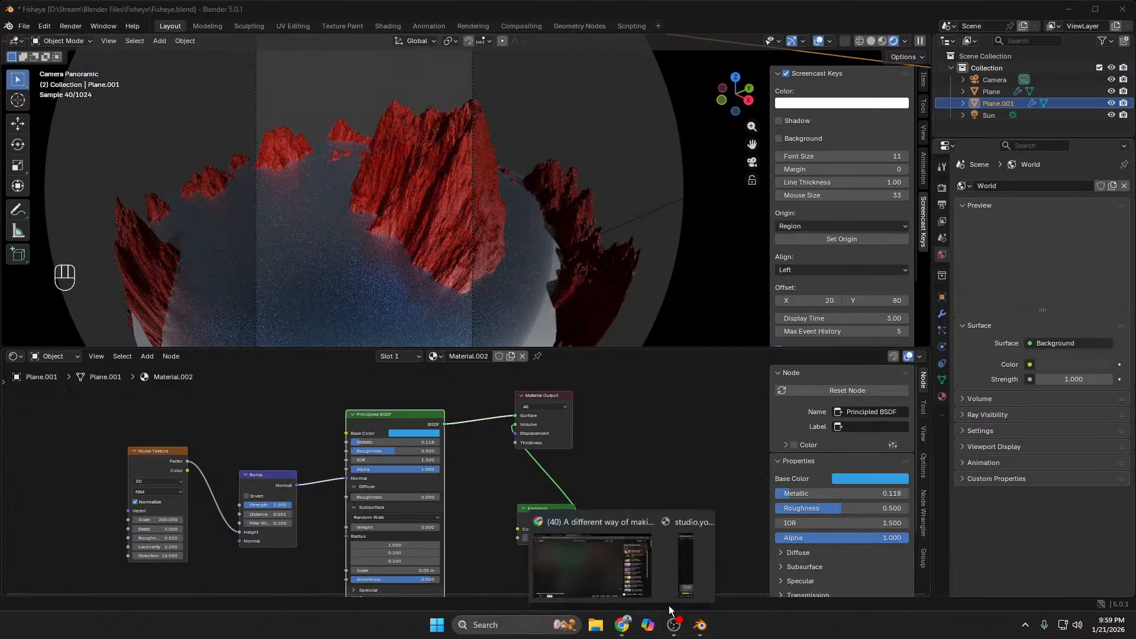
{"action": "left_click", "coordinate": [669, 566]}
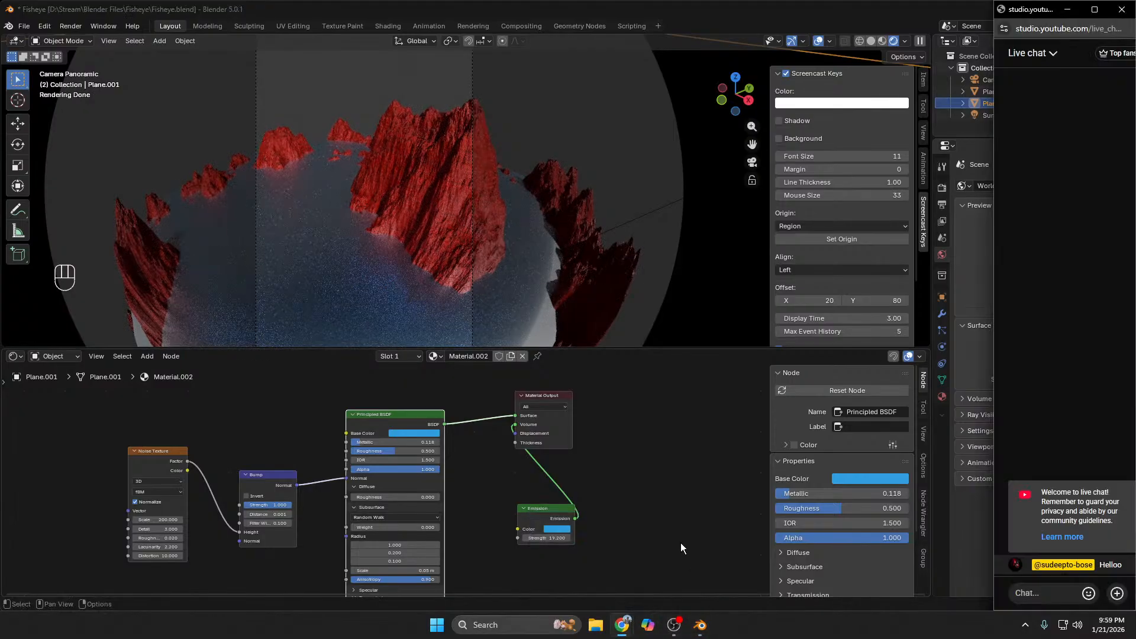
{"action": "left_click", "coordinate": [681, 635]}
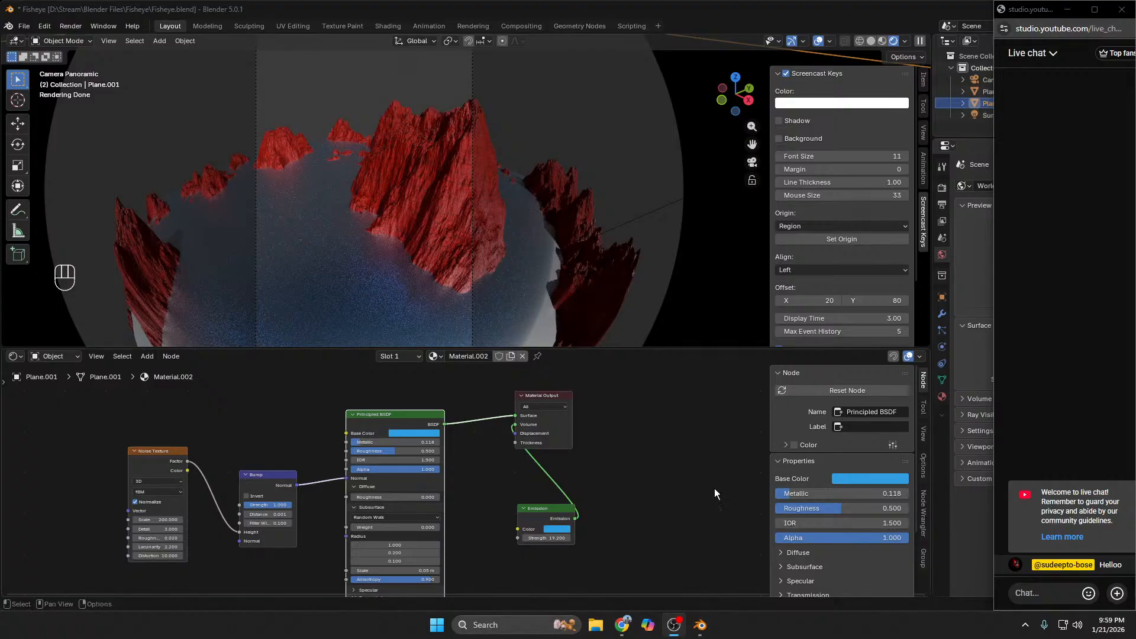
Step: Examine the red rocks and water up close, from a wider angle and through the fisheye camera
{"action": "left_click", "coordinate": [723, 469]}
{"action": "middle_click_drag", "start_coordinate": [350, 287], "coordinate": [418, 264]}
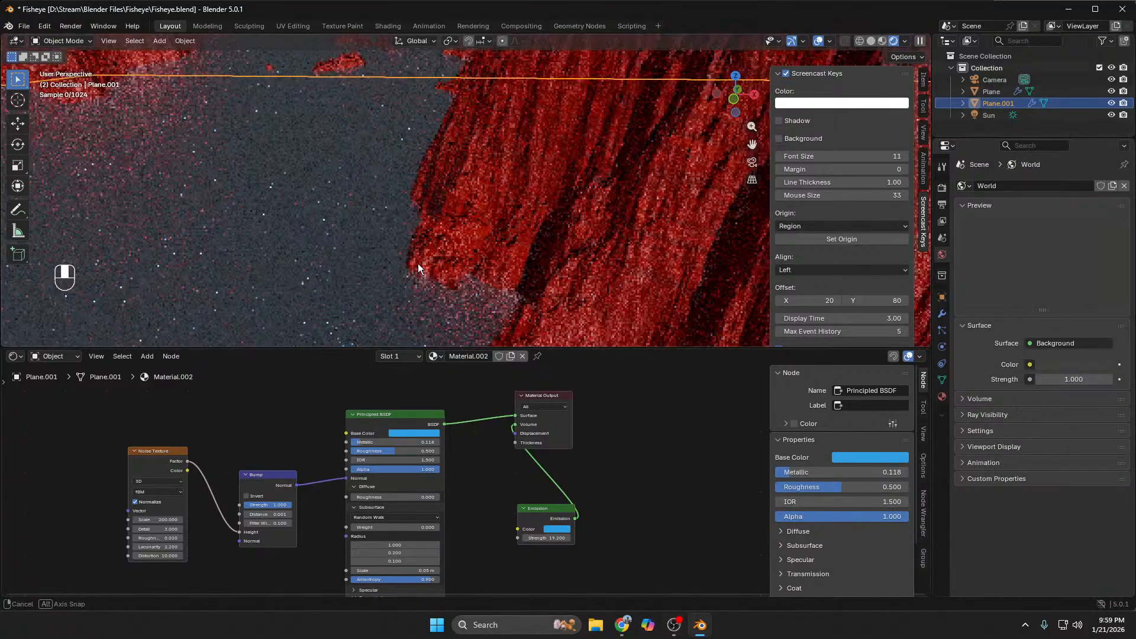
{"action": "scroll", "coordinate": [418, 264], "scroll_direction": "down", "scroll_amount": 6}
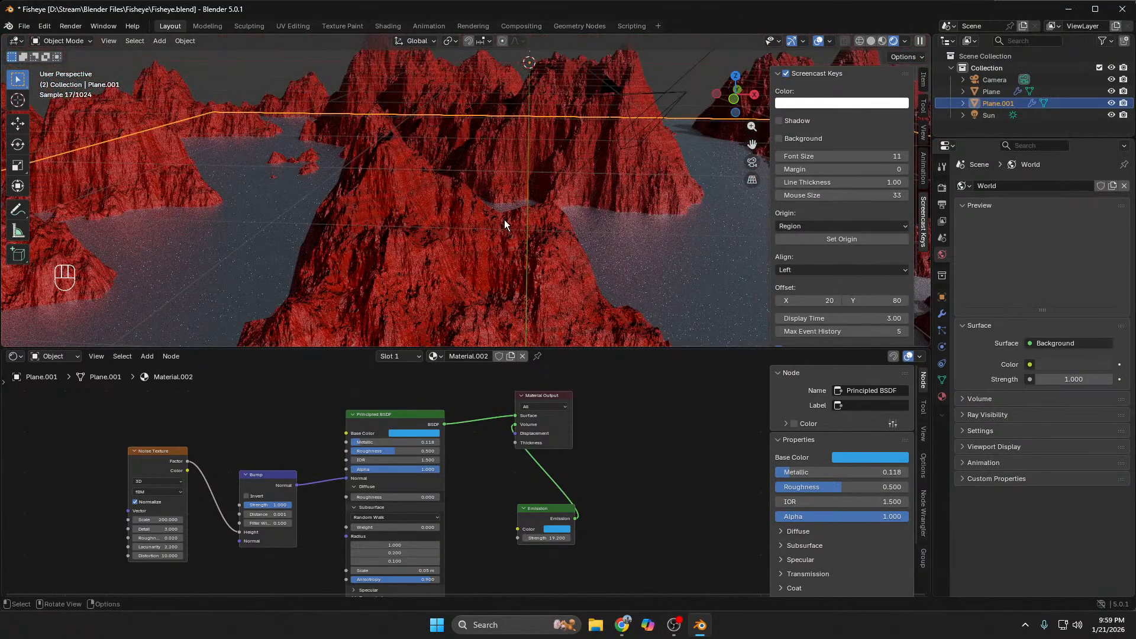
{"action": "middle_click_drag", "start_coordinate": [516, 202], "coordinate": [469, 228]}
{"action": "scroll", "coordinate": [468, 228], "scroll_direction": "up", "scroll_amount": 6}
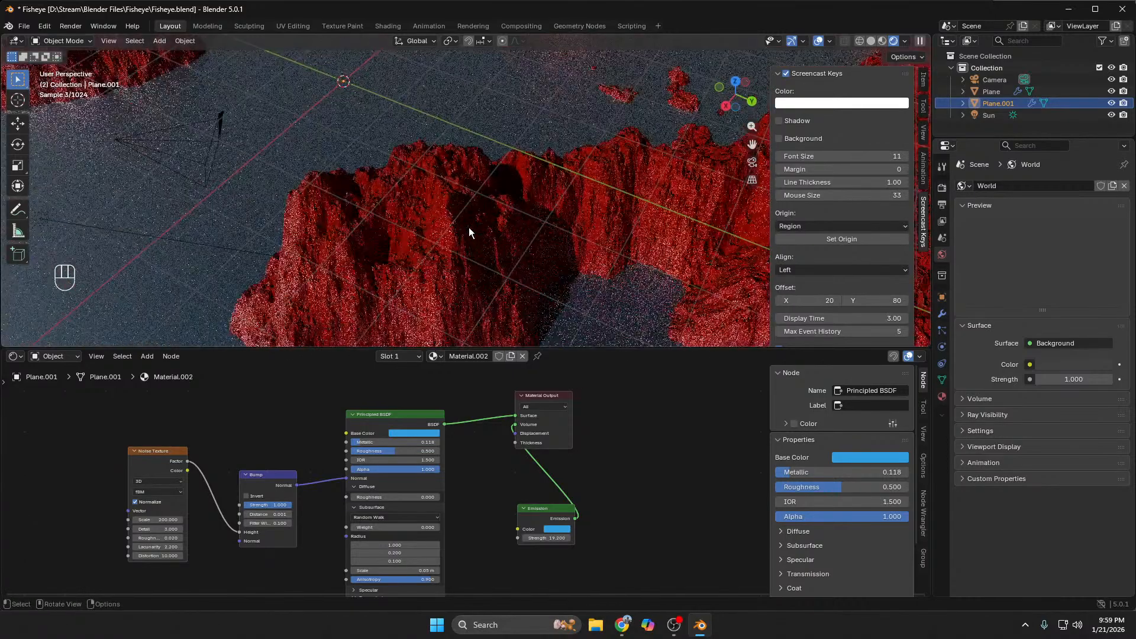
{"action": "scroll", "coordinate": [352, 287], "scroll_direction": "up", "scroll_amount": 5}
{"action": "scroll", "coordinate": [358, 278], "scroll_direction": "down", "scroll_amount": 4}
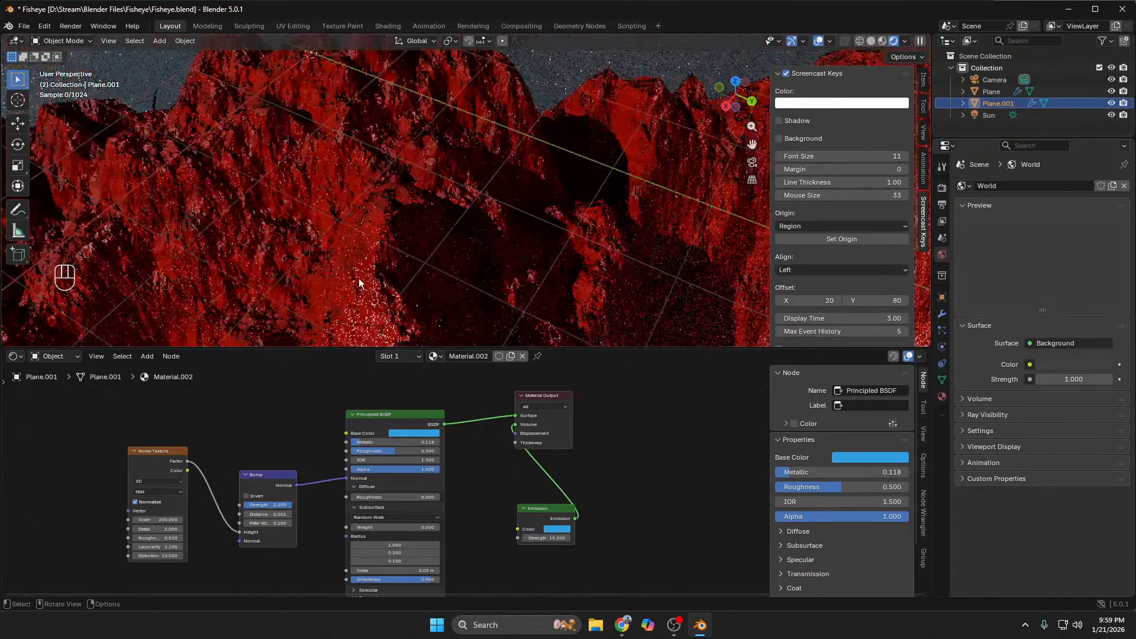
{"action": "middle_click_drag", "start_coordinate": [335, 272], "coordinate": [451, 156], "text": "shift"}
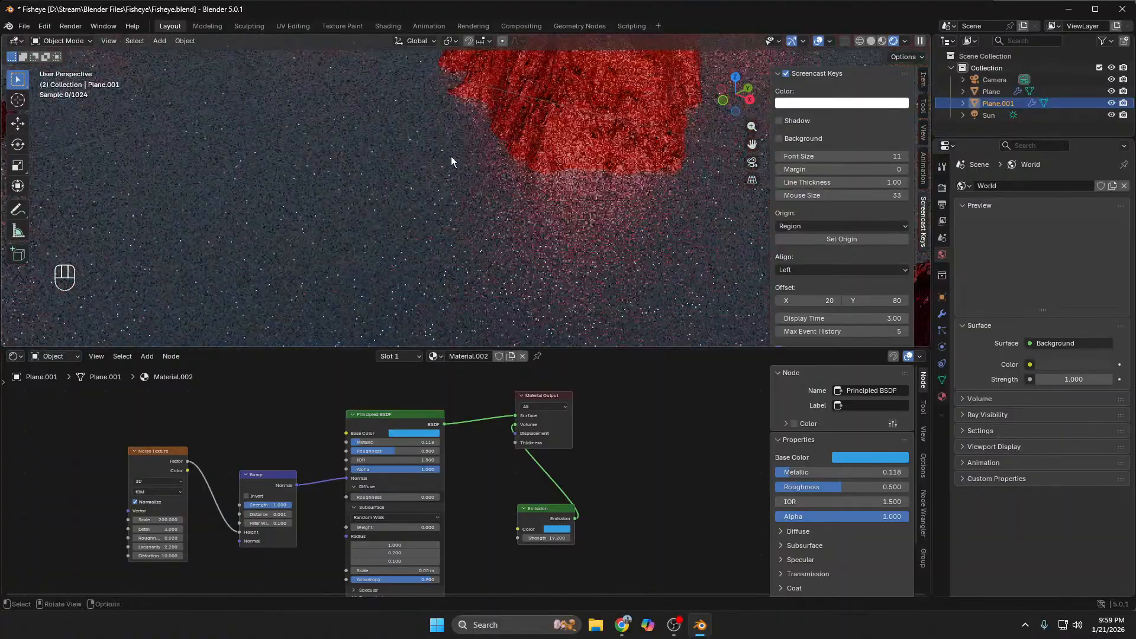
{"action": "key", "text": "KP_0"}
{"action": "scroll", "coordinate": [340, 207], "scroll_direction": "down", "scroll_amount": 4}
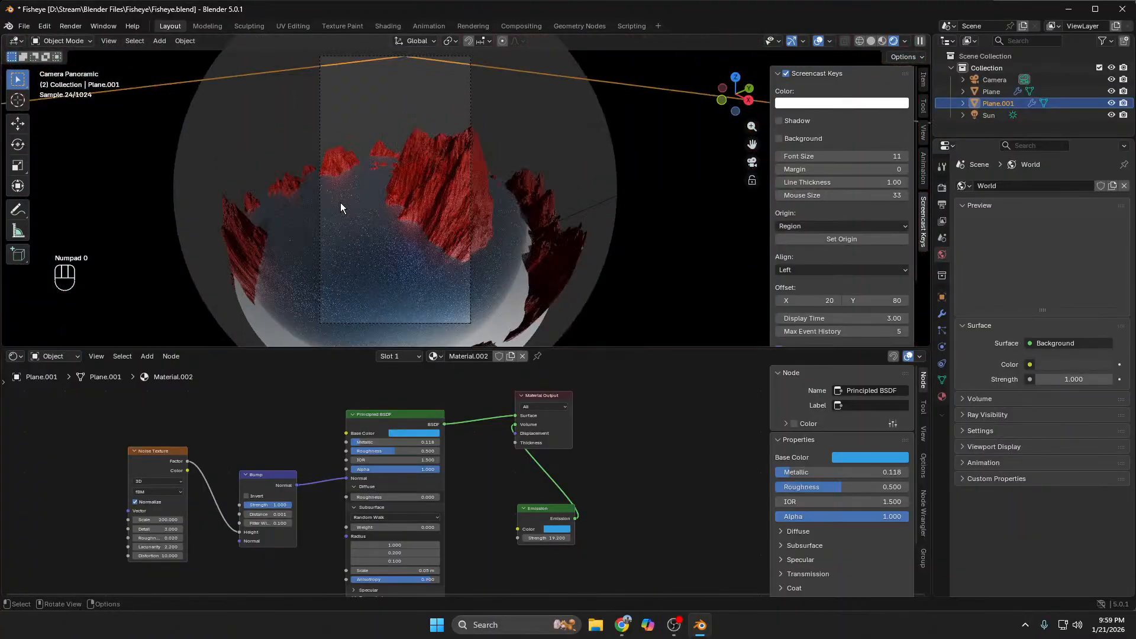
{"action": "scroll", "coordinate": [340, 207], "scroll_direction": "up", "scroll_amount": 4}
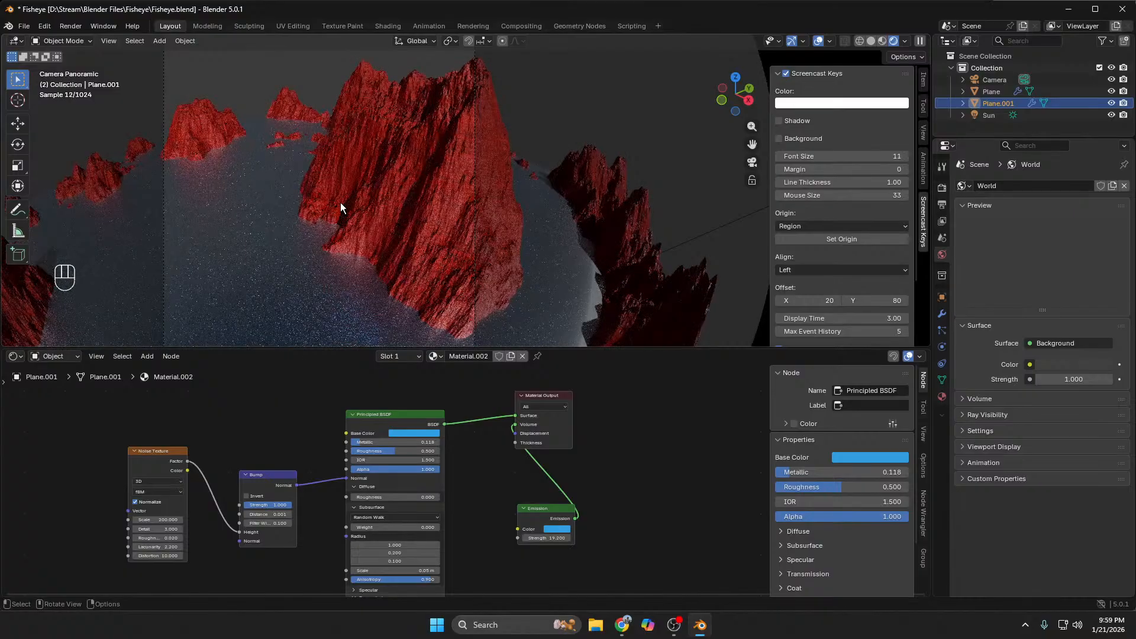
{"action": "middle_click_drag", "start_coordinate": [329, 214], "coordinate": [399, 232]}
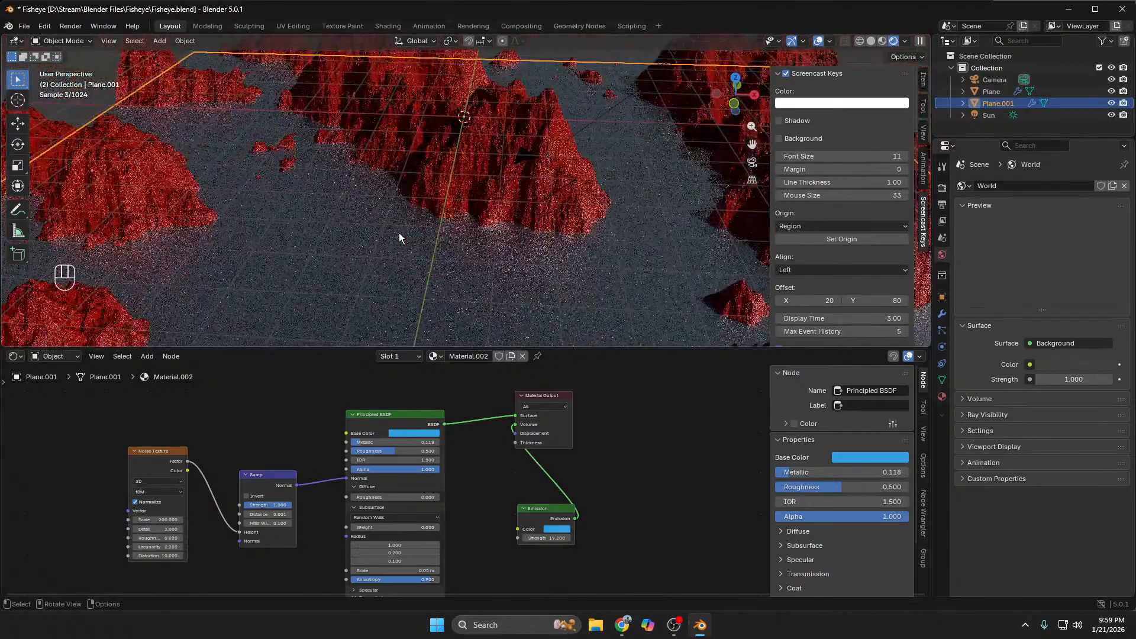
{"action": "scroll", "coordinate": [399, 232], "scroll_direction": "down", "scroll_amount": 3}
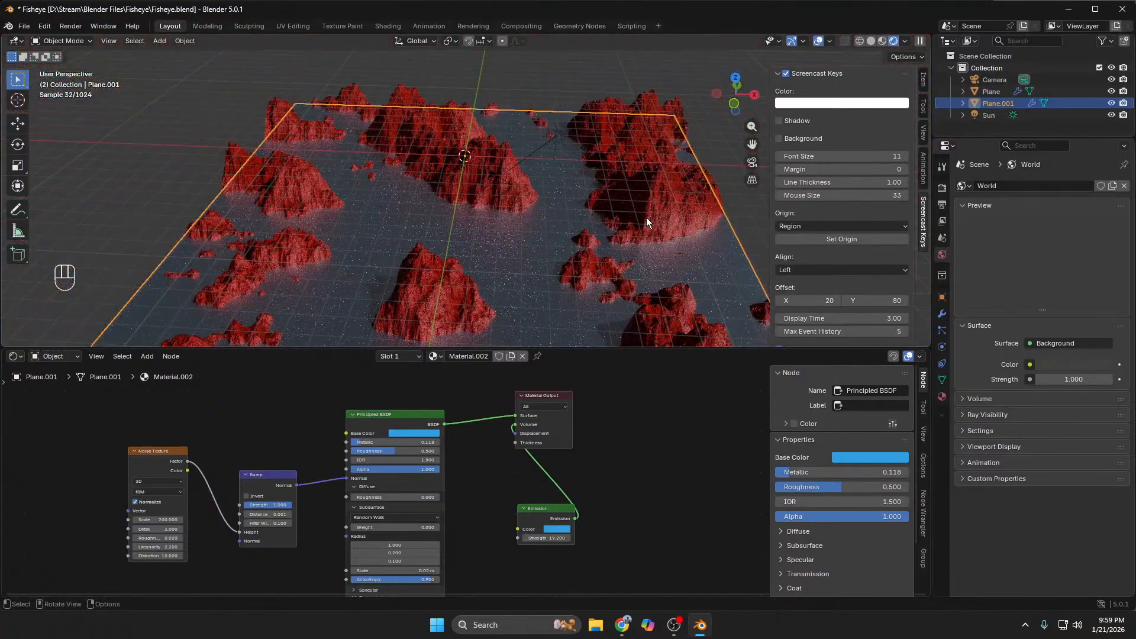
Step: Select the rock plane and bring its displacement noise nodes into view in the shader editor
{"action": "left_click", "coordinate": [1000, 91]}
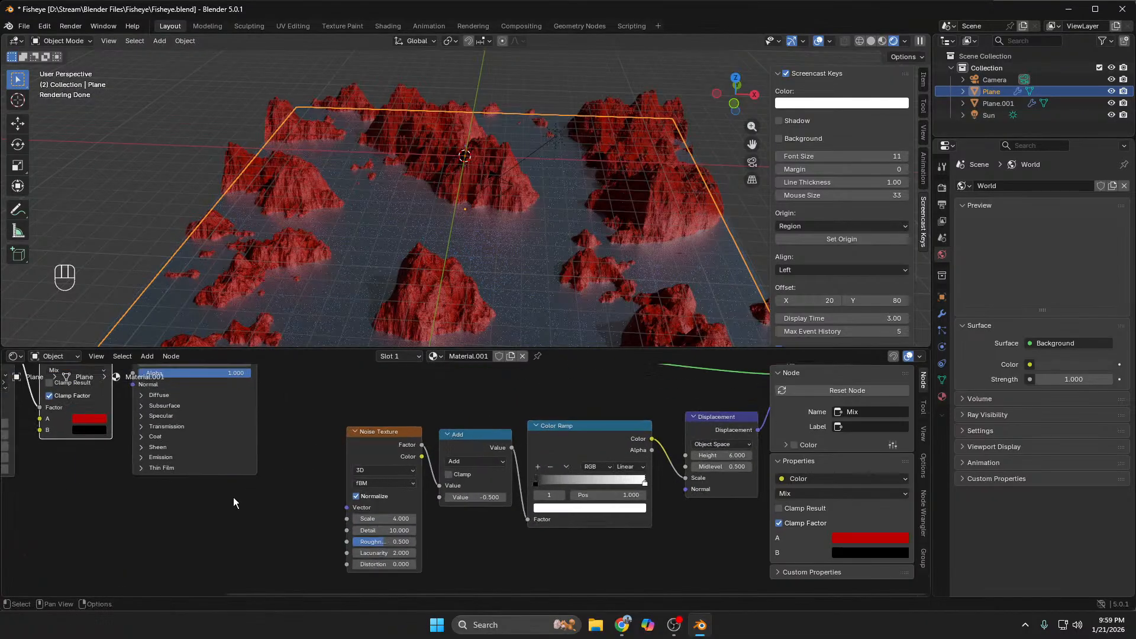
{"action": "scroll", "coordinate": [234, 497], "scroll_direction": "up", "scroll_amount": 1}
{"action": "scroll", "coordinate": [266, 498], "scroll_direction": "down", "scroll_amount": 3}
{"action": "middle_click_drag", "start_coordinate": [312, 492], "coordinate": [389, 553]}
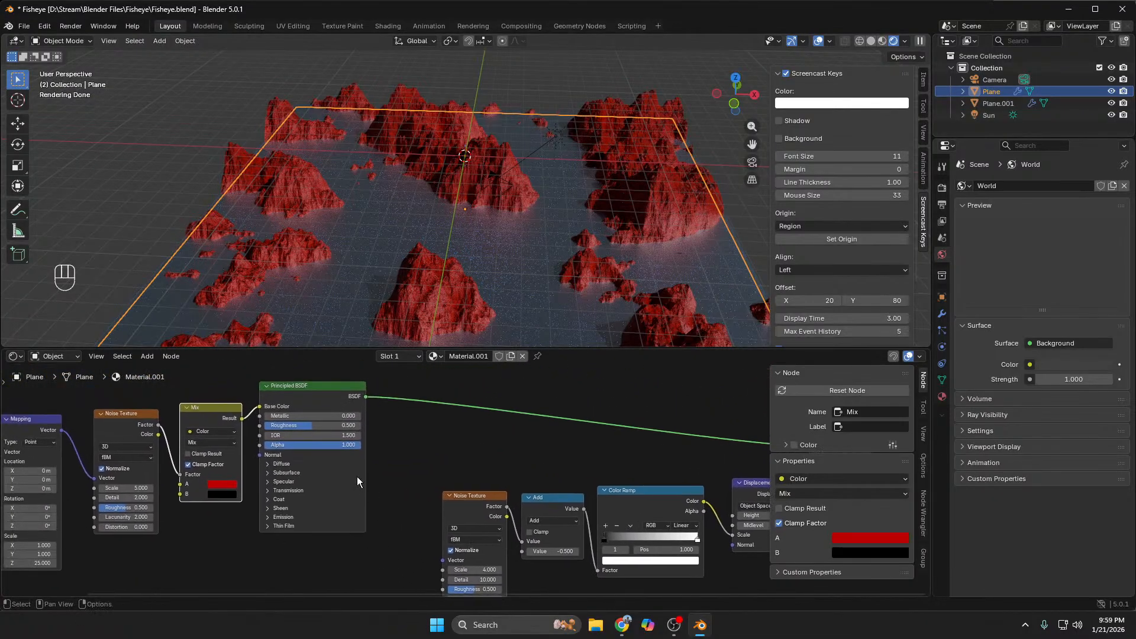
{"action": "scroll", "coordinate": [357, 477], "scroll_direction": "up", "scroll_amount": 5}
{"action": "middle_click_drag", "start_coordinate": [346, 453], "coordinate": [281, 593], "text": "shift"}
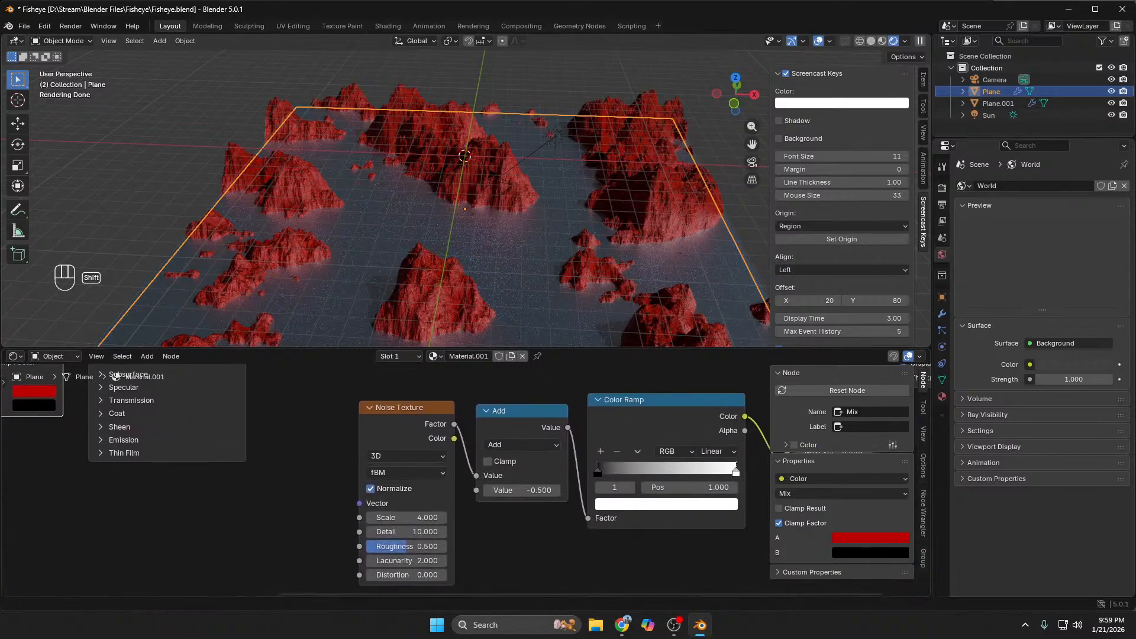
{"action": "middle_click_drag", "start_coordinate": [567, 548], "coordinate": [402, 533], "text": "shift"}
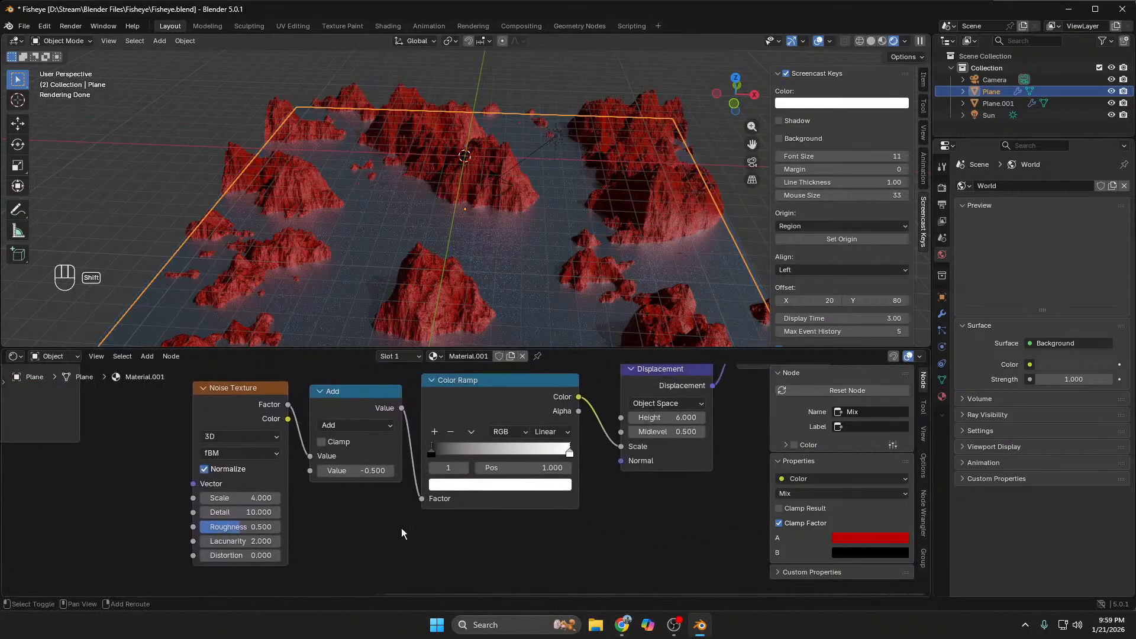
Step: Try a Displacement height of 7.6 on the rock material and restore it to 6
{"action": "left_click_drag", "start_coordinate": [662, 418], "coordinate": [691, 418]}
{"action": "left_click", "coordinate": [668, 418]}
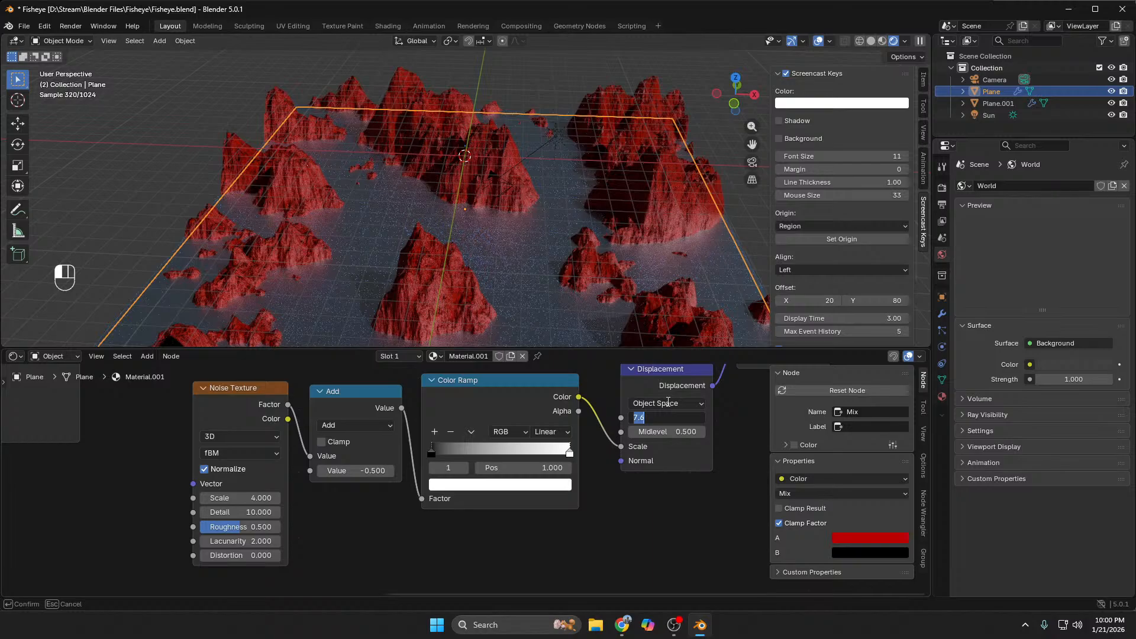
{"action": "key", "text": "Return"}
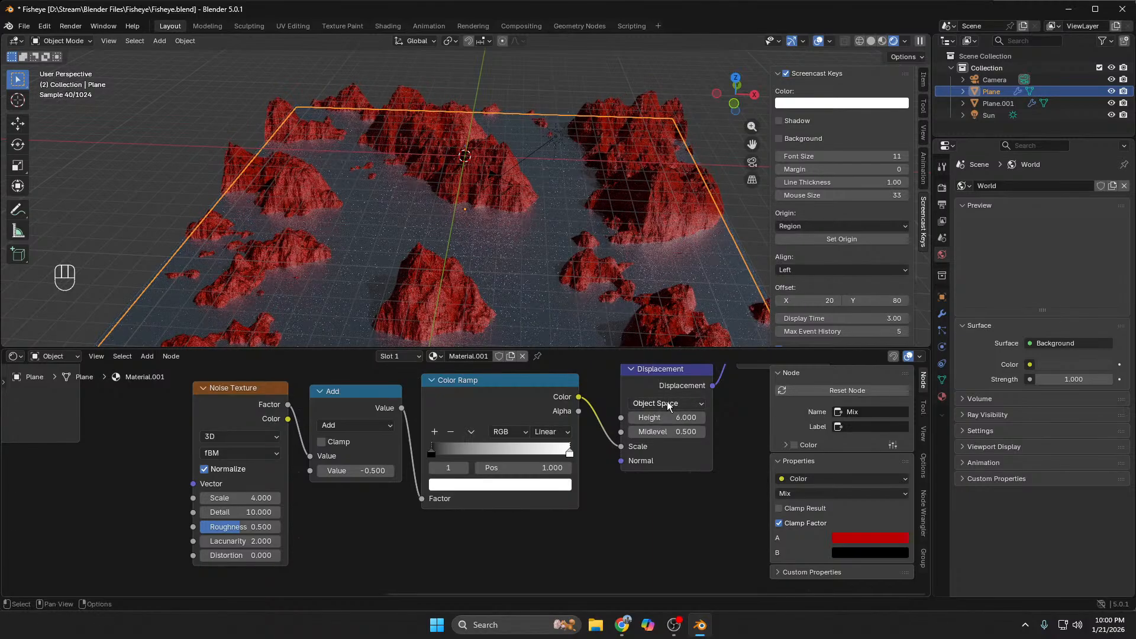
Step: Try scales of 40 and -11.3 on the displacement Noise Texture, toggling the Add node's Clamp on and off
{"action": "left_click_drag", "start_coordinate": [240, 498], "coordinate": [891, 498]}
{"action": "left_click_drag", "start_coordinate": [261, 498], "coordinate": [274, 499]}
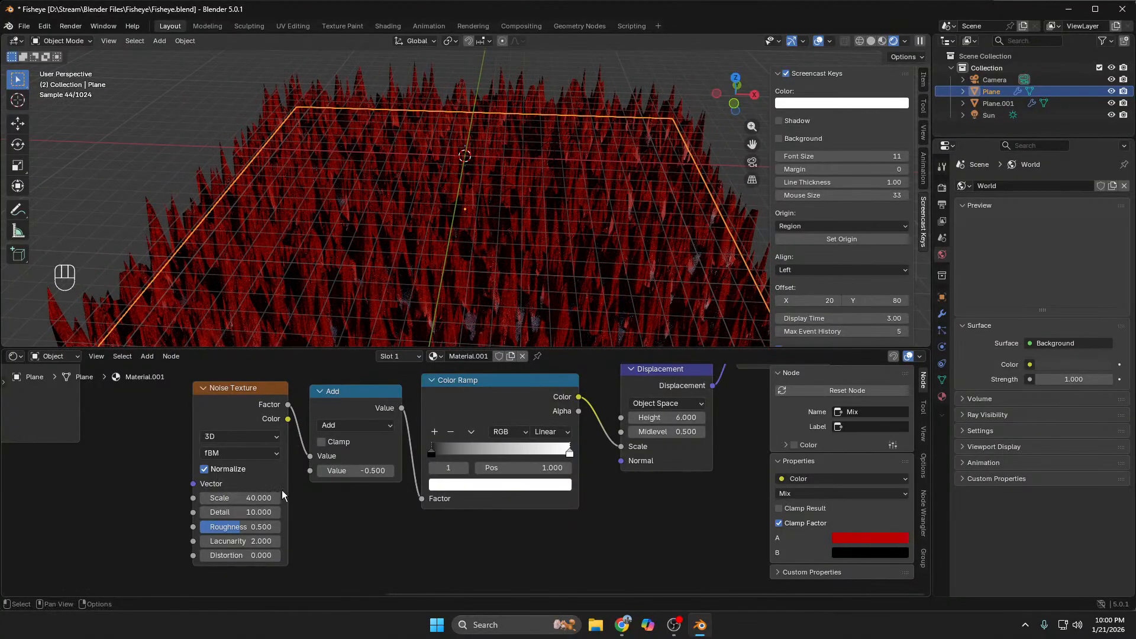
{"action": "left_click", "coordinate": [321, 442]}
{"action": "left_click", "coordinate": [322, 442]}
{"action": "mouse_move", "coordinate": [266, 500]}
{"action": "left_mouse_down"}
{"action": "mouse_move", "coordinate": [189, 500]}
{"action": "mouse_move", "coordinate": [253, 500]}
{"action": "left_mouse_up"}
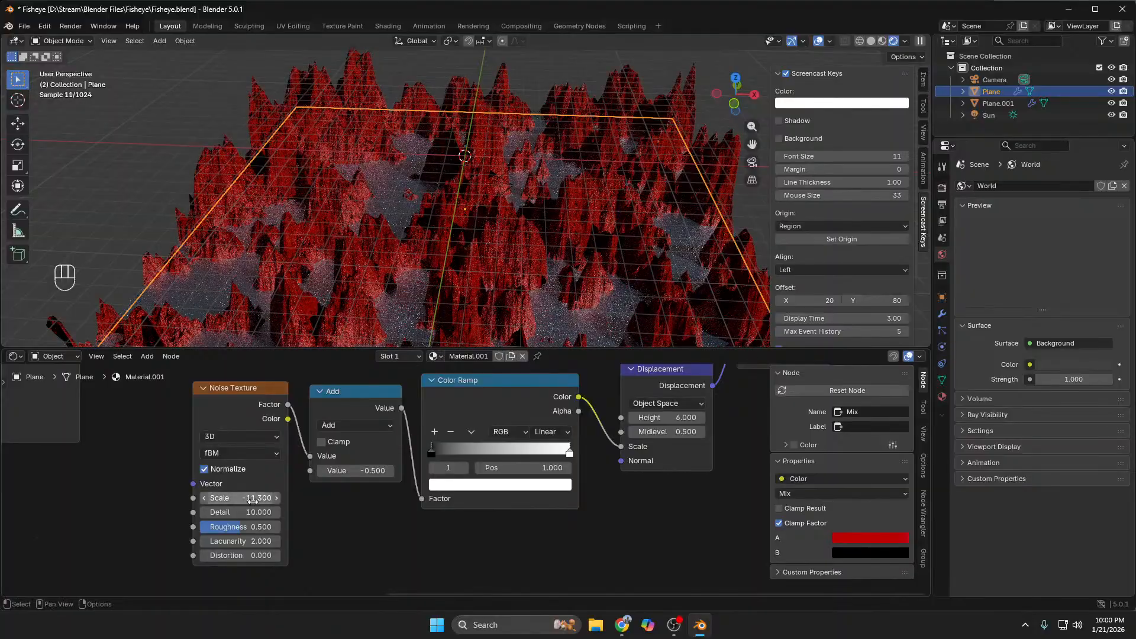
Step: Set the displacement Noise Texture's scale to 5, inspect the new rock layout and save the file
{"action": "left_click", "coordinate": [253, 500]}
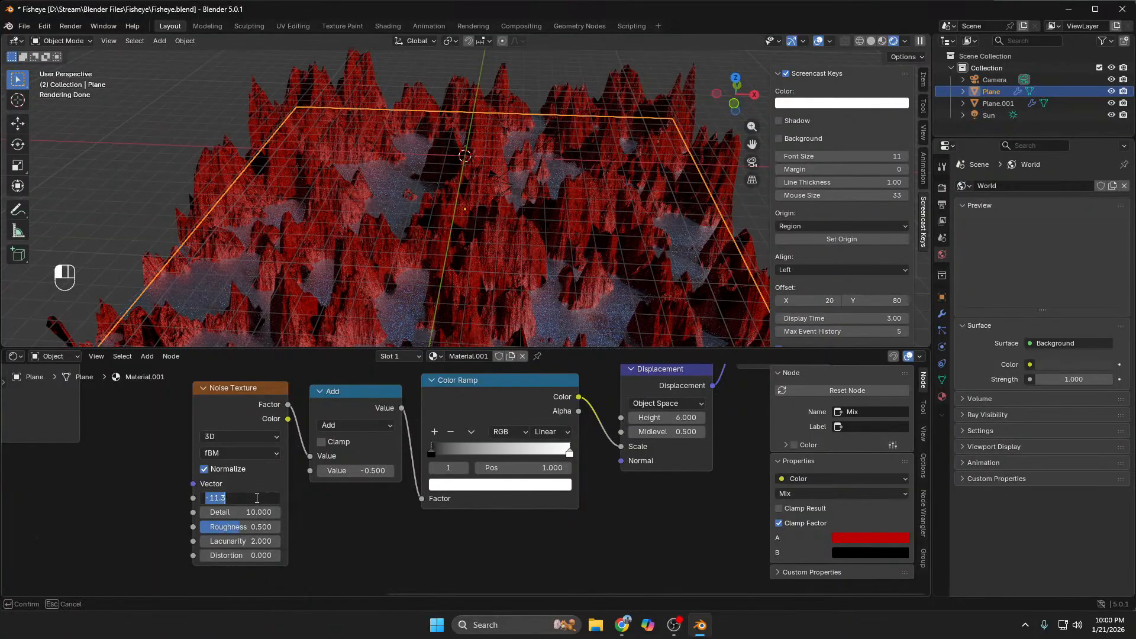
{"action": "key", "text": "Return"}
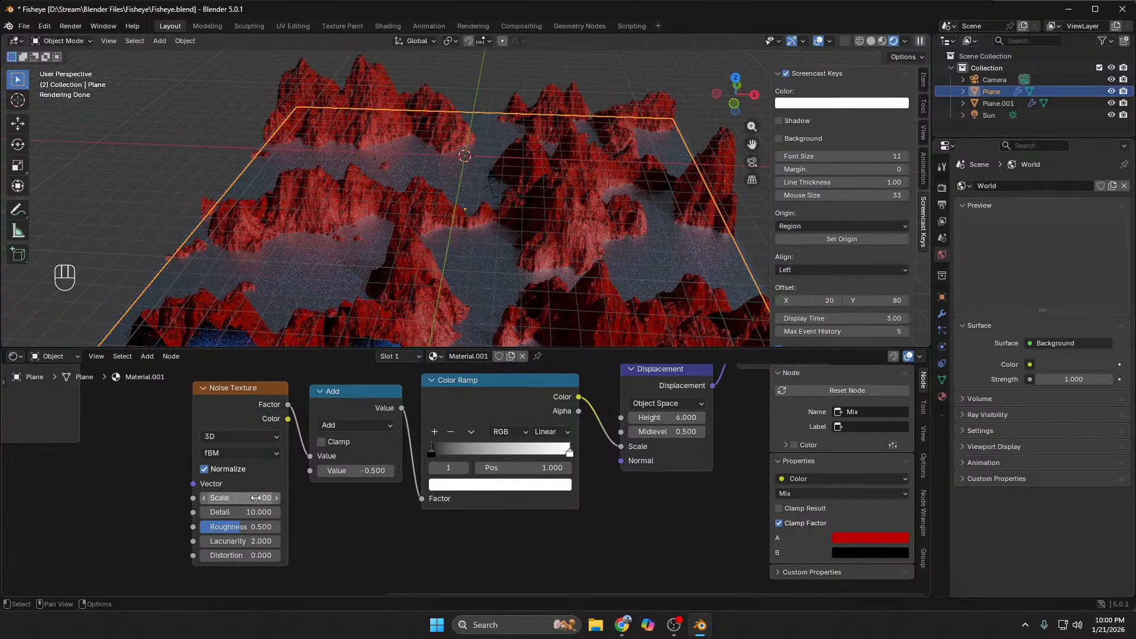
{"action": "middle_click_drag", "start_coordinate": [510, 181], "coordinate": [451, 236]}
{"action": "scroll", "coordinate": [556, 209], "scroll_direction": "up", "scroll_amount": 8}
{"action": "scroll", "coordinate": [452, 234], "scroll_direction": "down", "scroll_amount": 5}
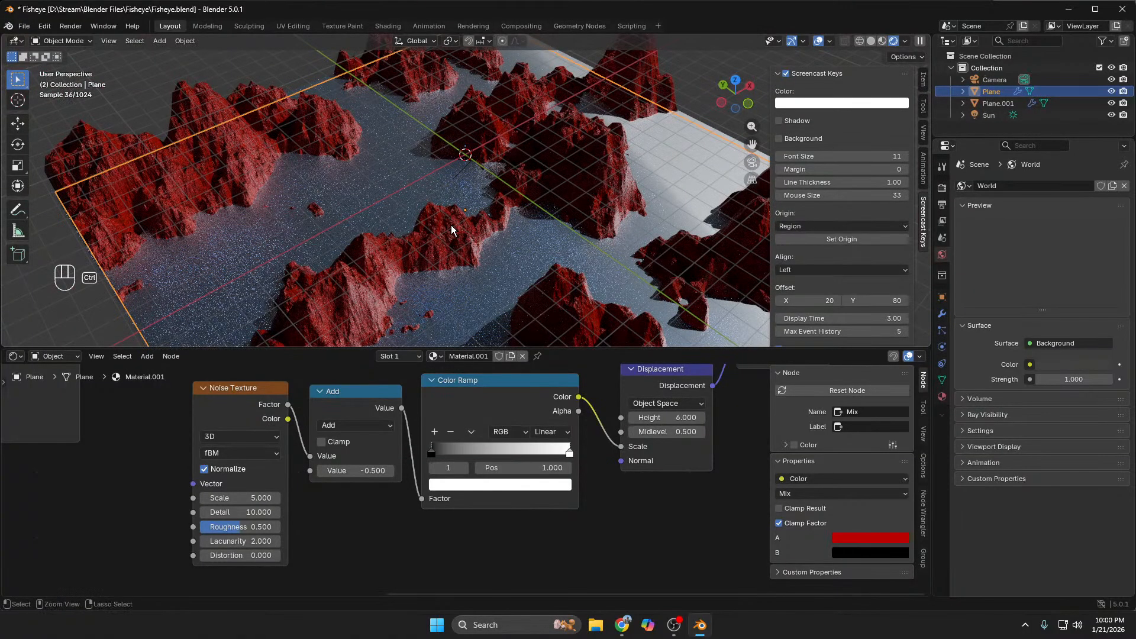
{"action": "key", "text": "ctrl+s"}
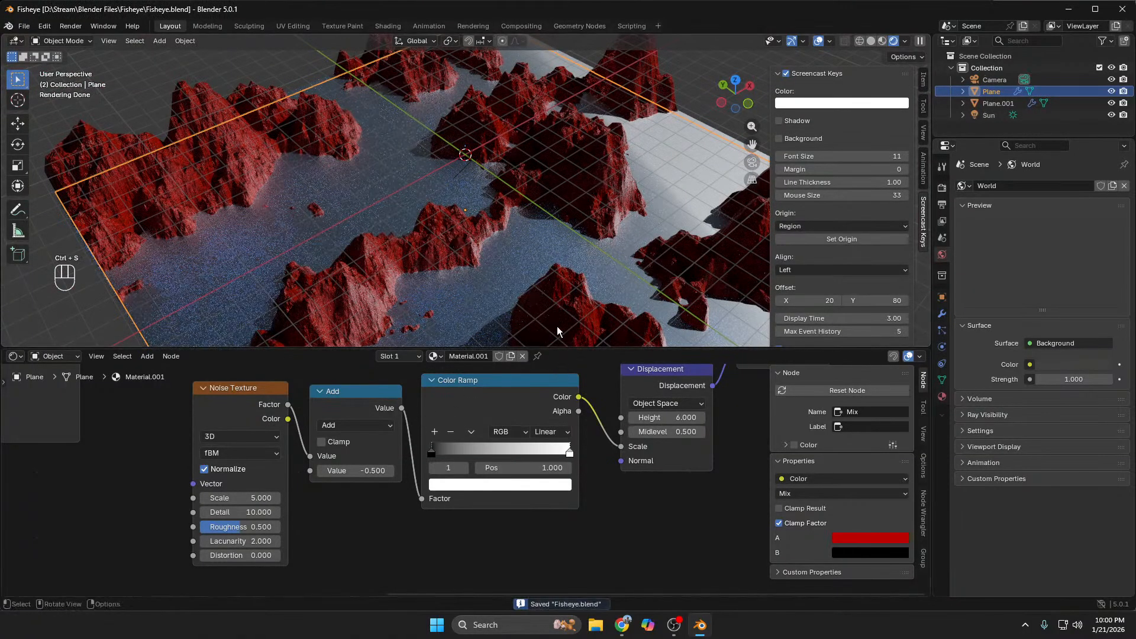
Step: Check the layout through the camera and set the render's maximum samples to 2048
{"action": "key", "text": "KP_0"}
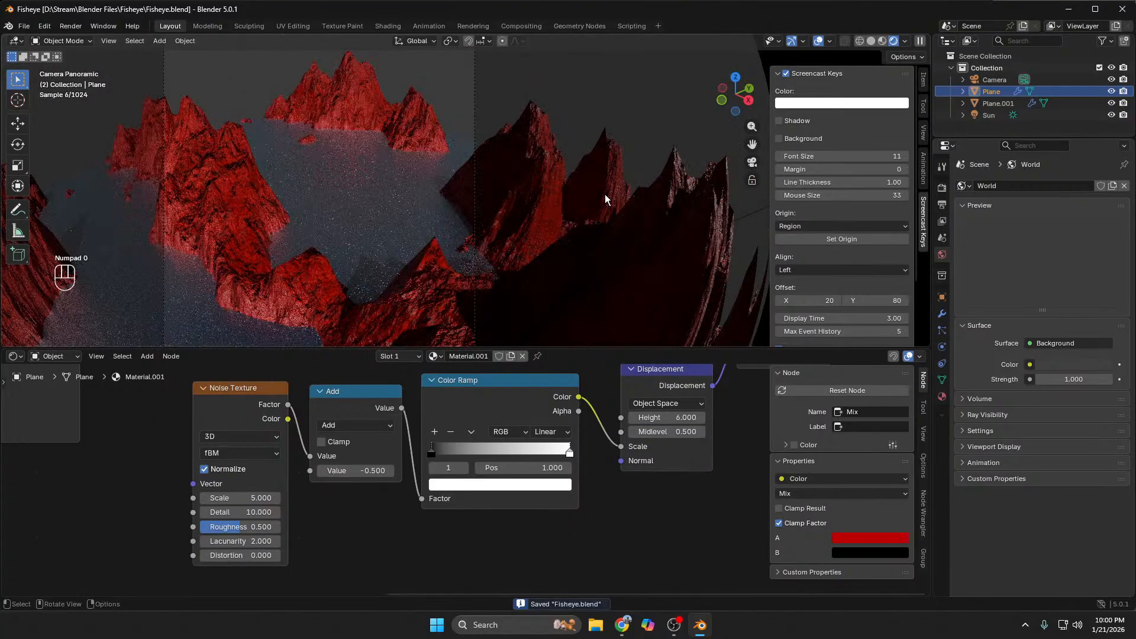
{"action": "scroll", "coordinate": [598, 199], "scroll_direction": "down", "scroll_amount": 4}
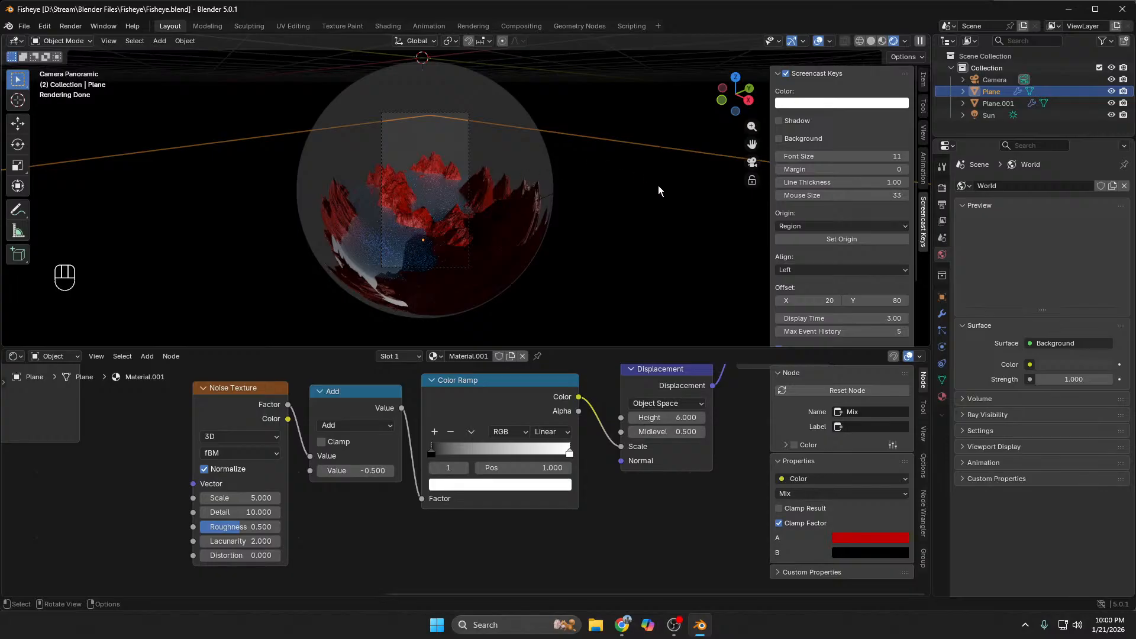
{"action": "left_click", "coordinate": [942, 188]}
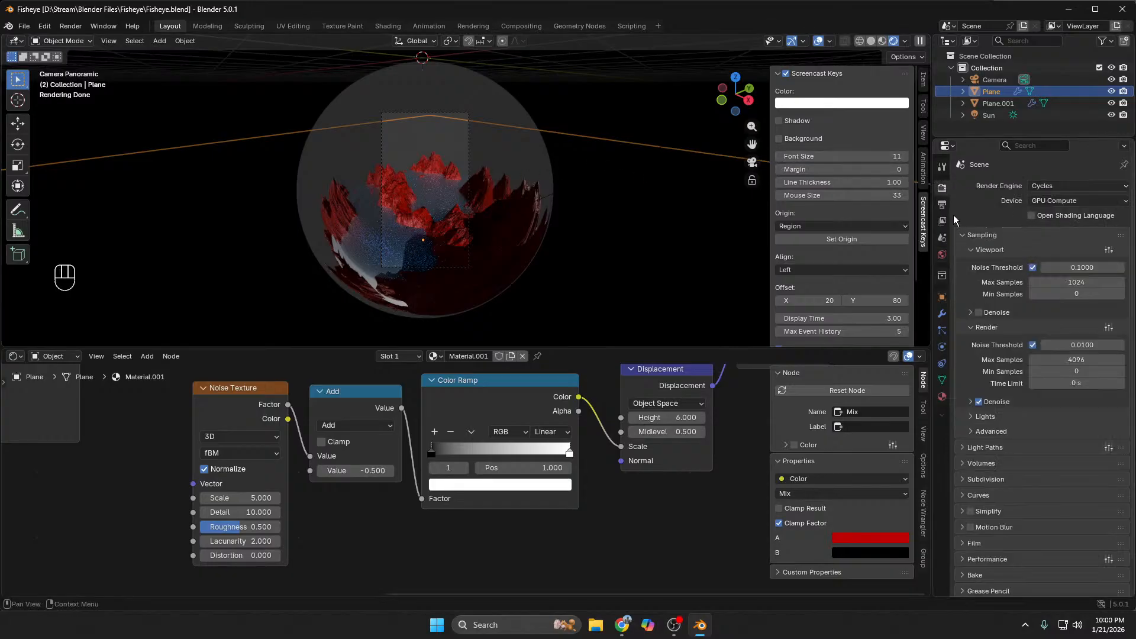
{"action": "left_click", "coordinate": [1088, 359]}
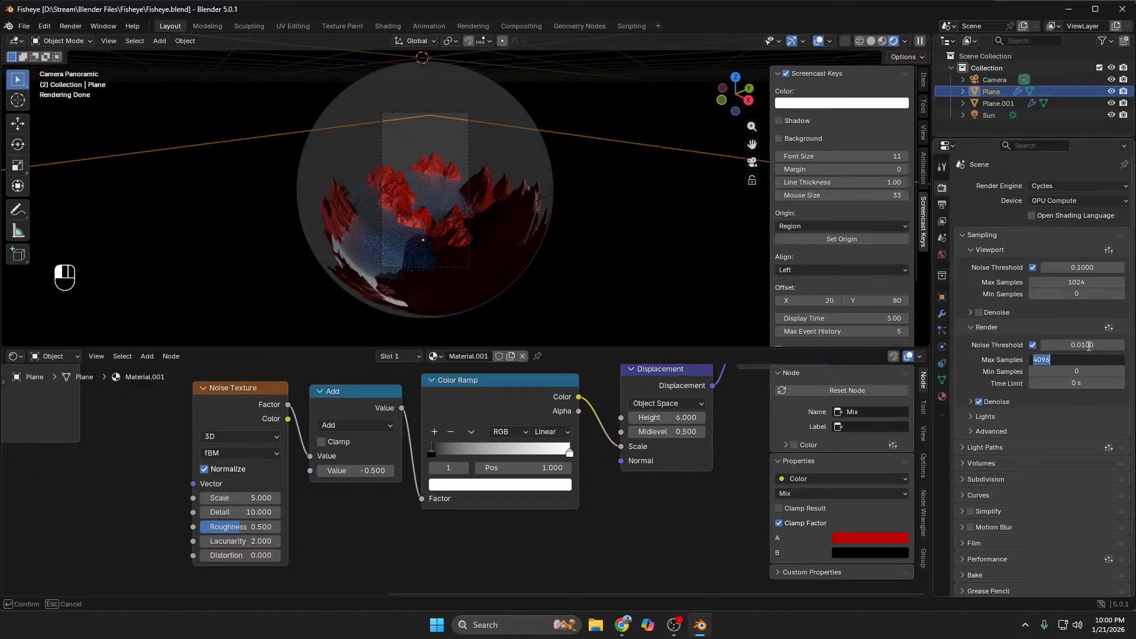
{"action": "key", "text": "Return"}
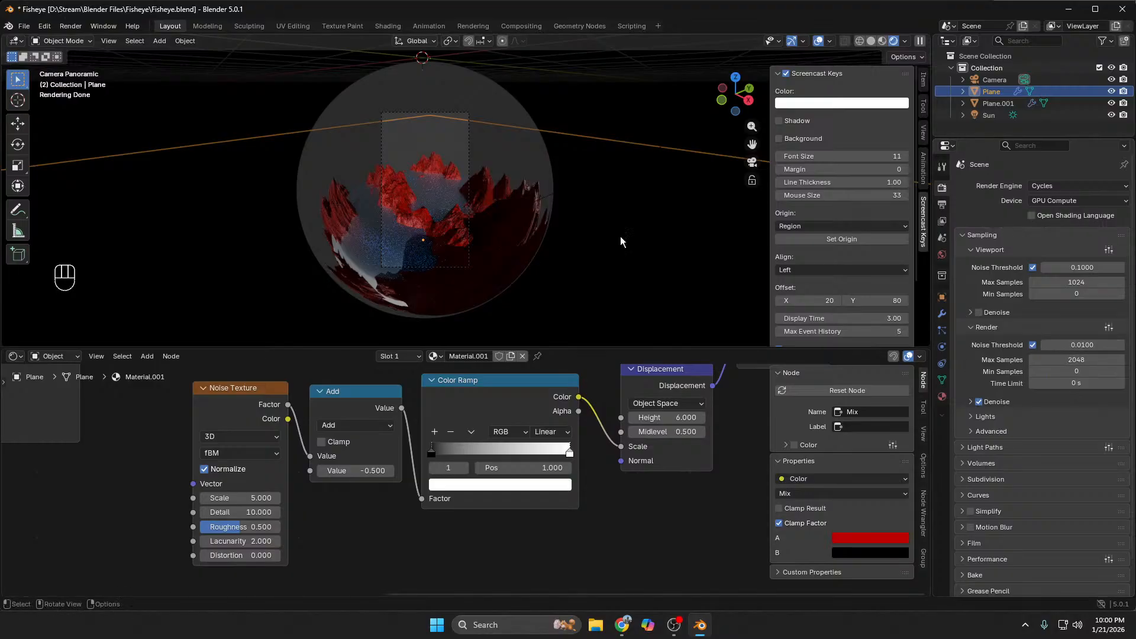
Step: Add a cube mesh to the scene at the 3D cursor, among the rocks near the camera
{"action": "middle_click_drag", "start_coordinate": [400, 225], "coordinate": [421, 219]}
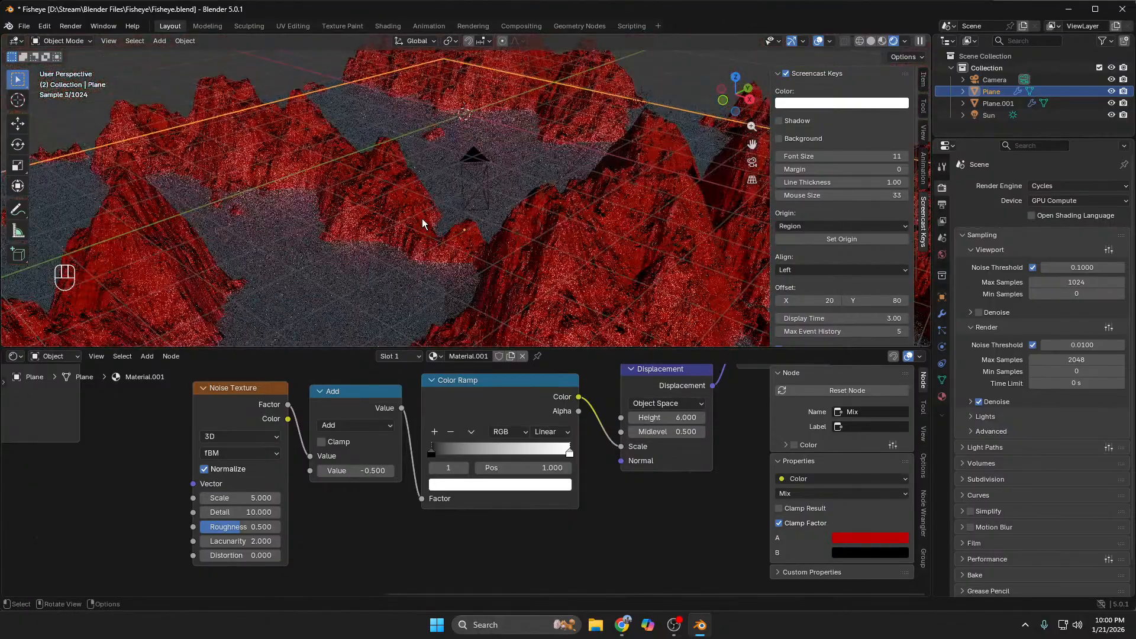
{"action": "key", "text": "shift+a"}
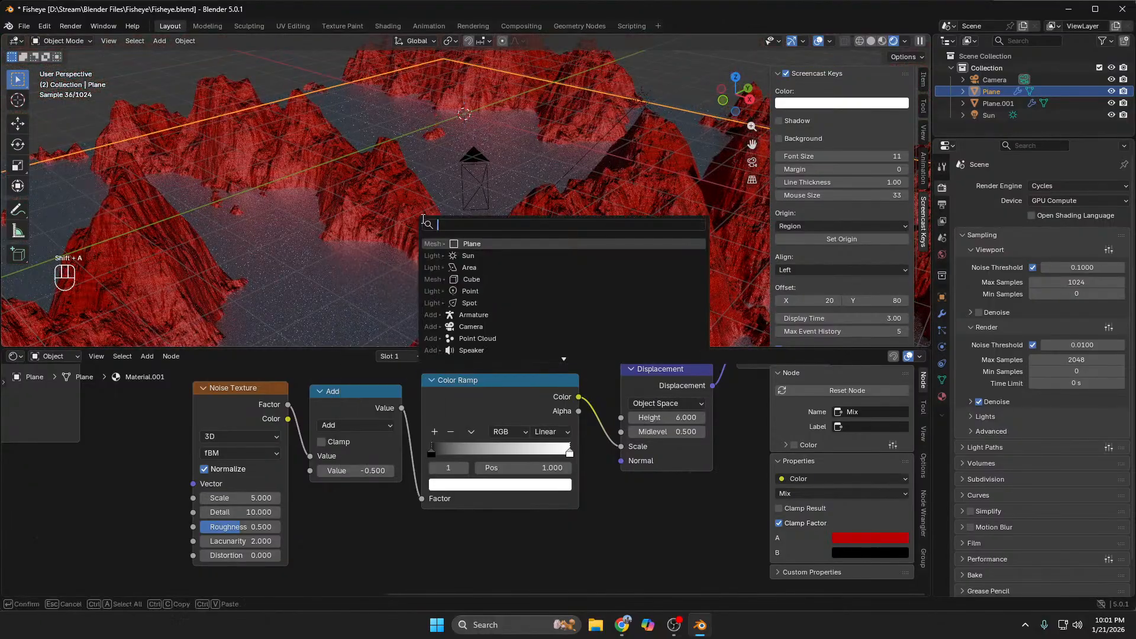
{"action": "type", "text": "cub"}
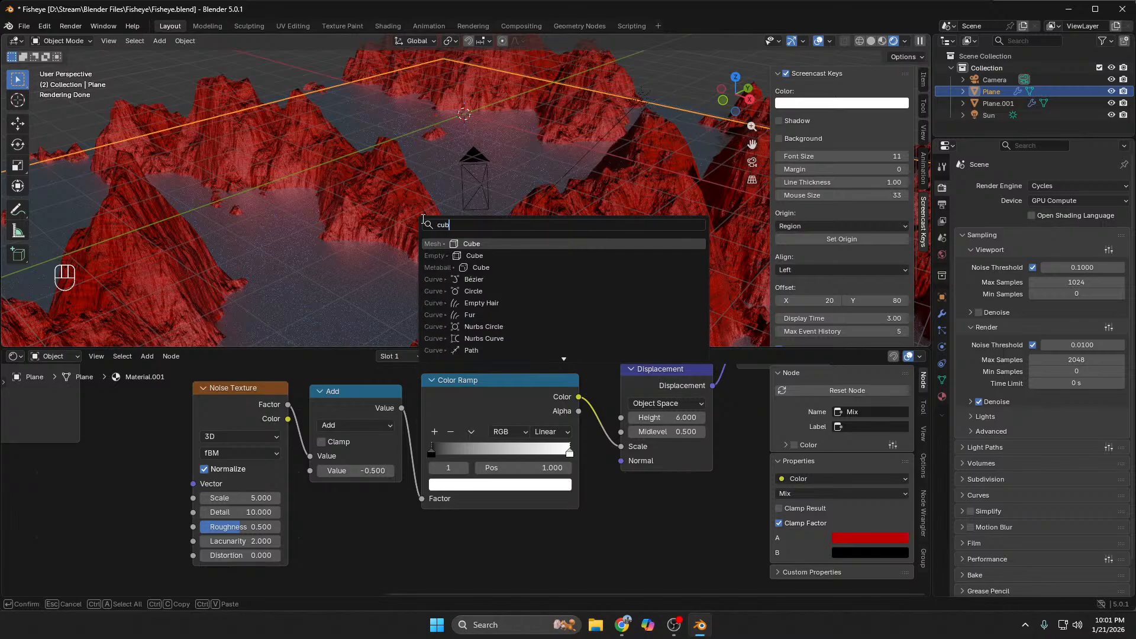
{"action": "key", "text": "Return"}
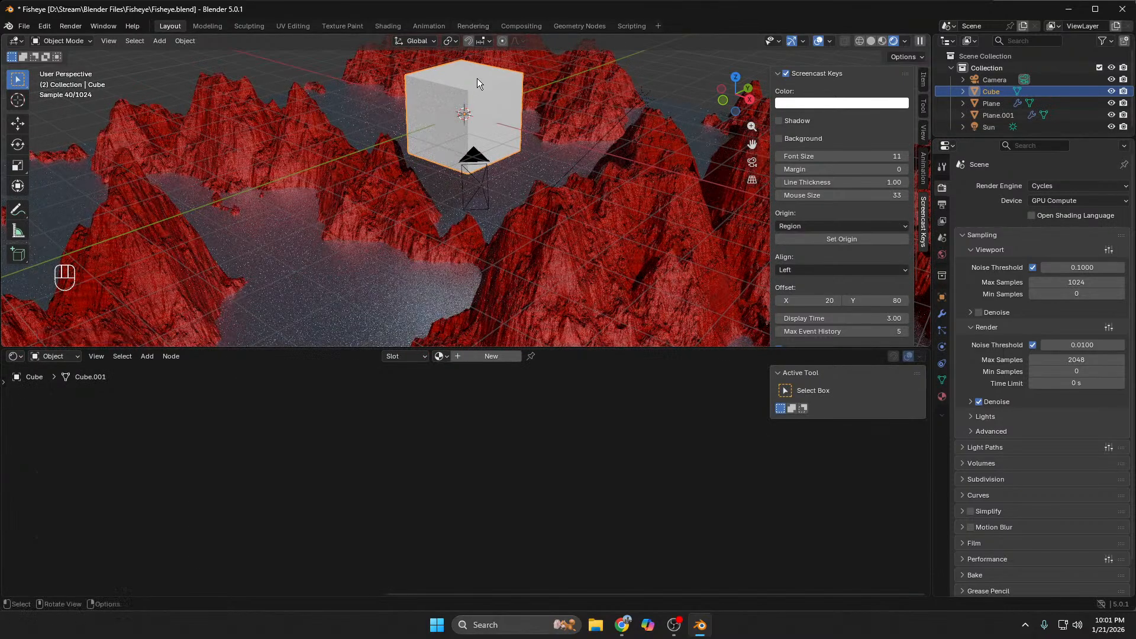
Step: Turn the cube into a pyramid by merging its top face's vertices at their centre, and return to Object Mode
{"action": "key", "text": "Tab"}
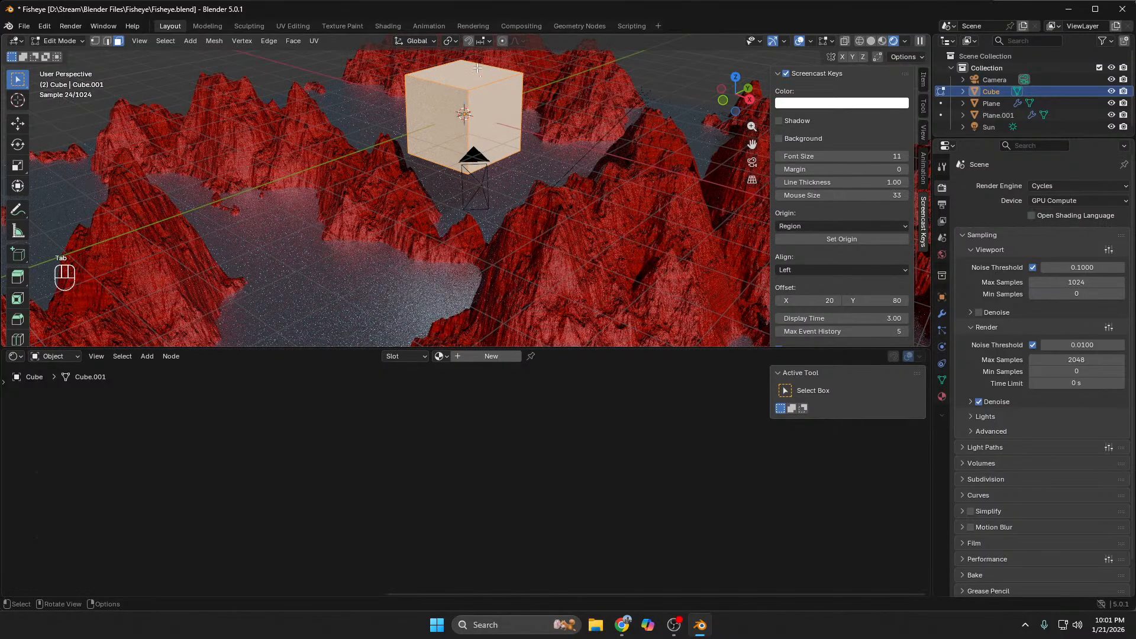
{"action": "left_click", "coordinate": [472, 75]}
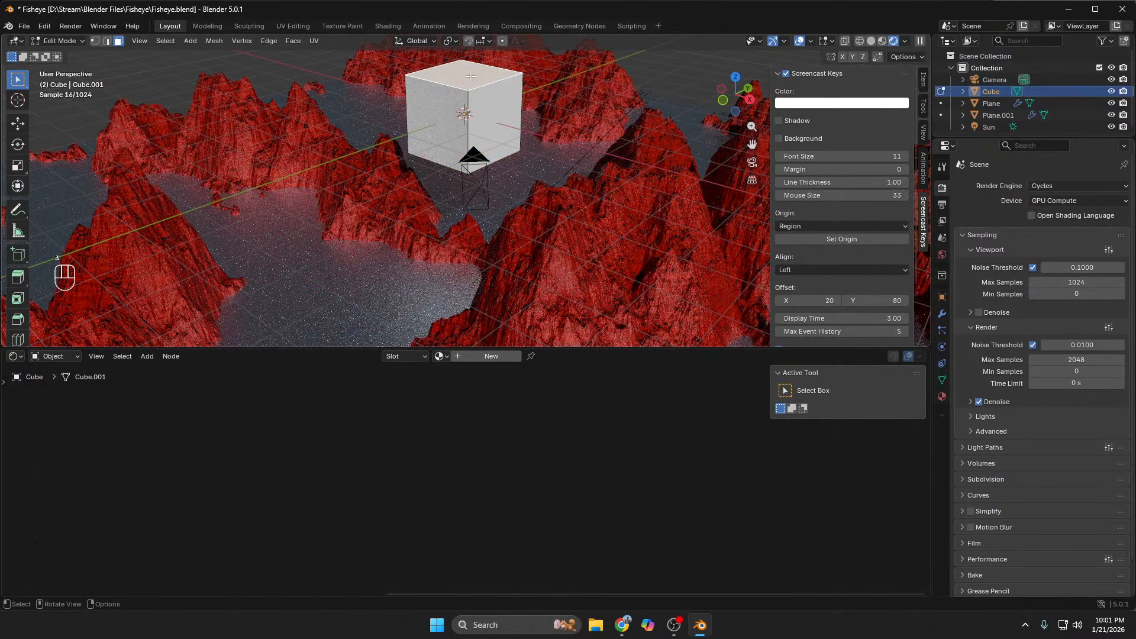
{"action": "key", "text": "1"}
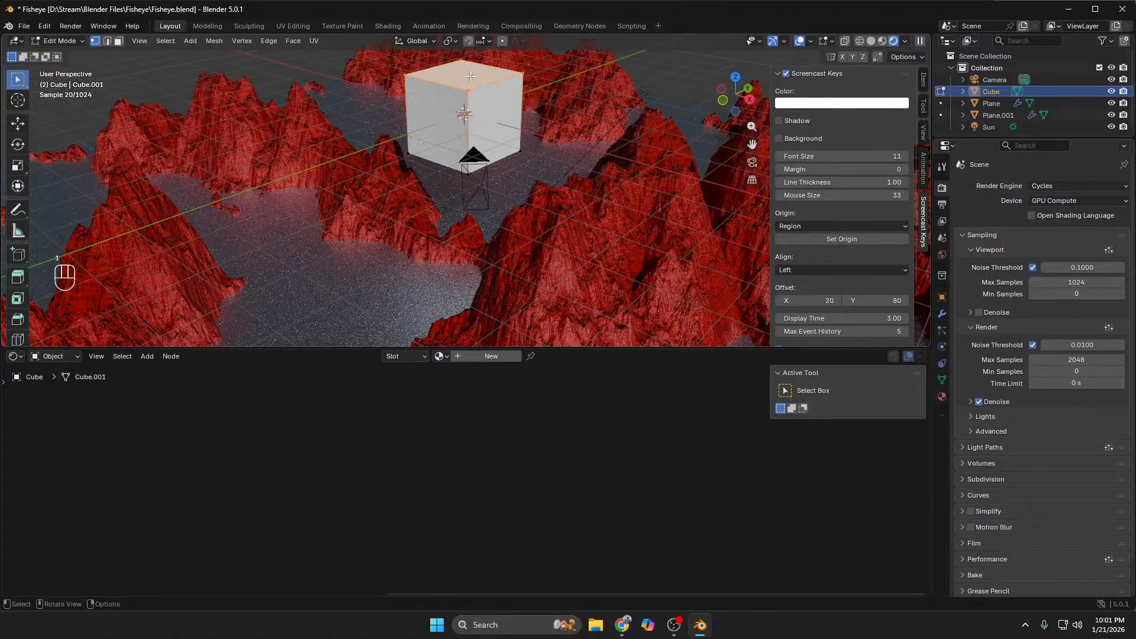
{"action": "key", "text": "m"}
{"action": "left_click", "coordinate": [471, 76]}
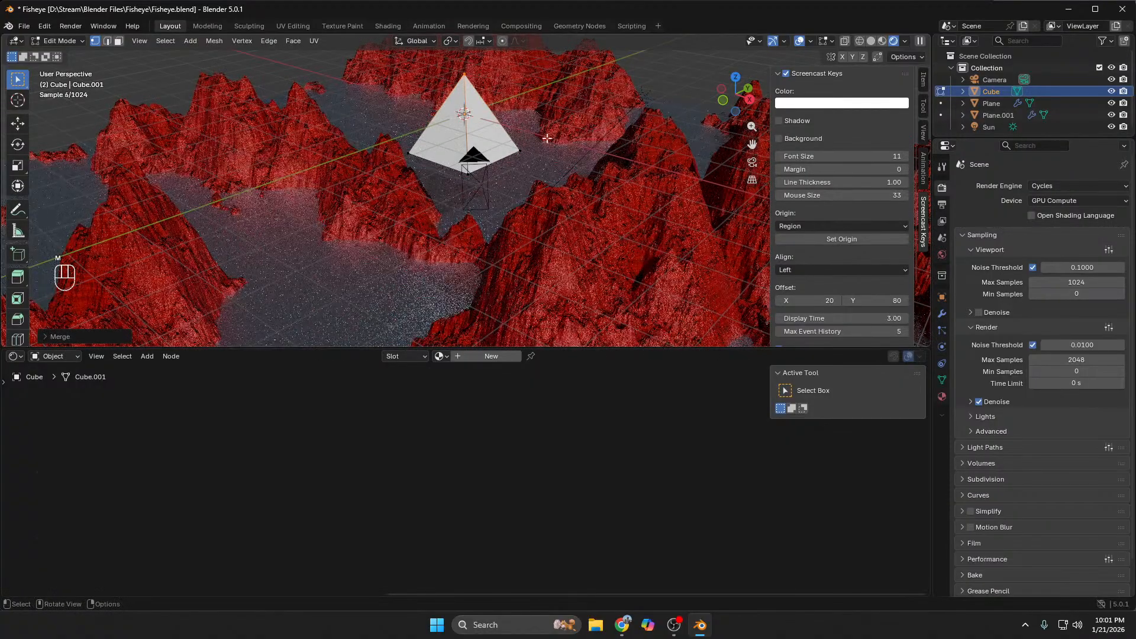
{"action": "key", "text": "Tab"}
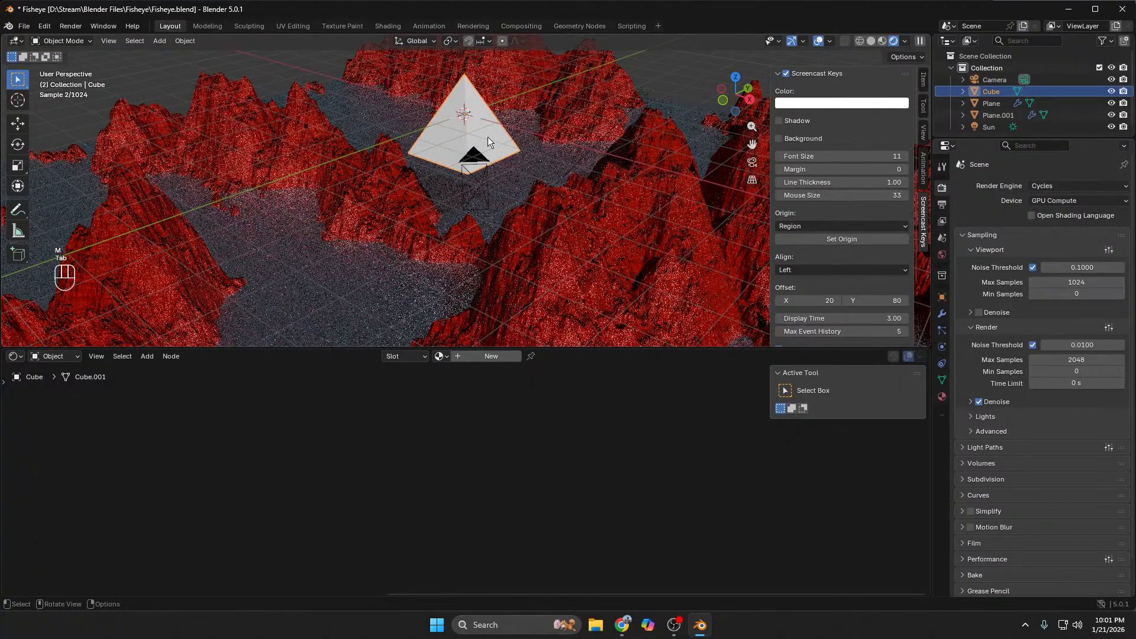
Step: Give the pyramid a new material and change its surface shader to Emission
{"action": "left_click", "coordinate": [509, 356]}
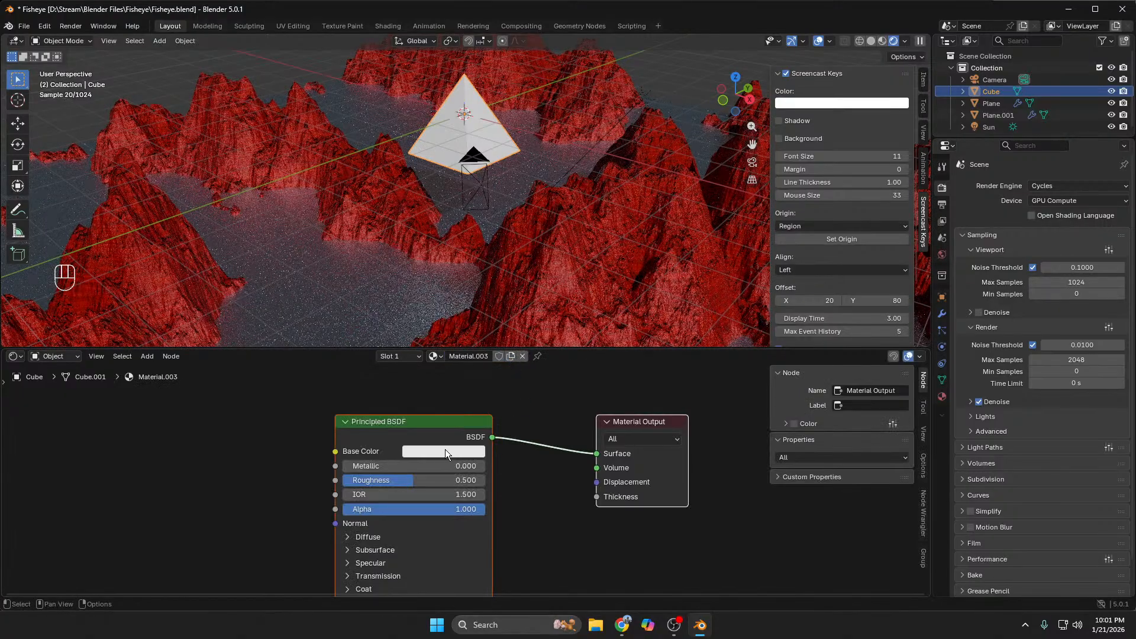
{"action": "left_click", "coordinate": [550, 530]}
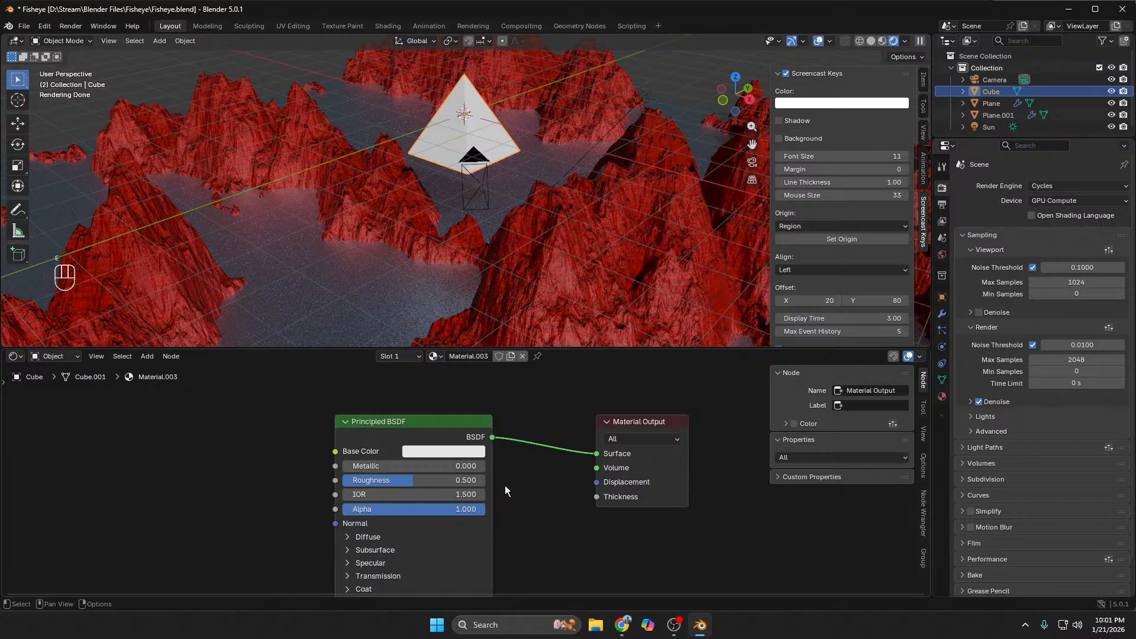
{"action": "left_click", "coordinate": [942, 397]}
{"action": "scroll", "coordinate": [1061, 510], "scroll_direction": "down", "scroll_amount": 8}
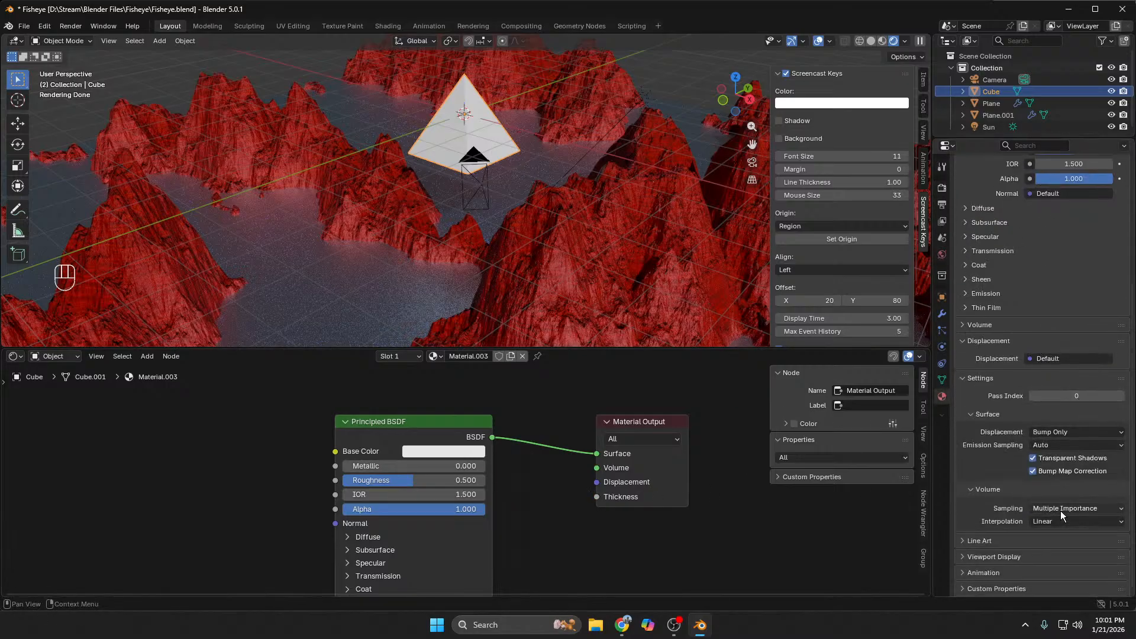
{"action": "scroll", "coordinate": [1057, 507], "scroll_direction": "up", "scroll_amount": 10}
{"action": "left_click", "coordinate": [1058, 288]}
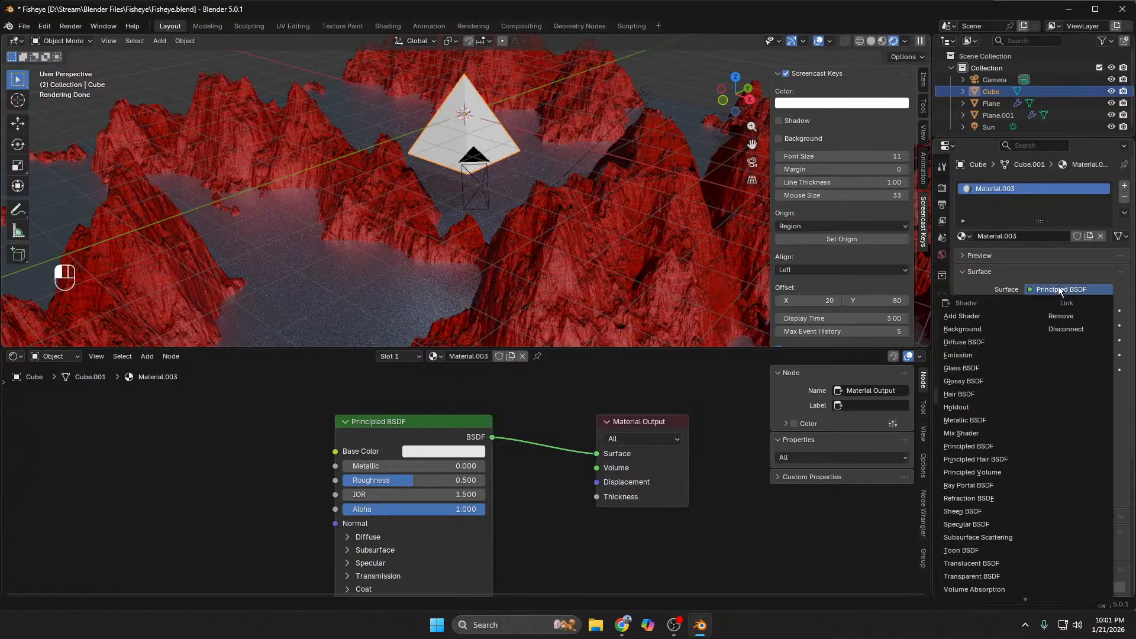
{"action": "left_click", "coordinate": [957, 355]}
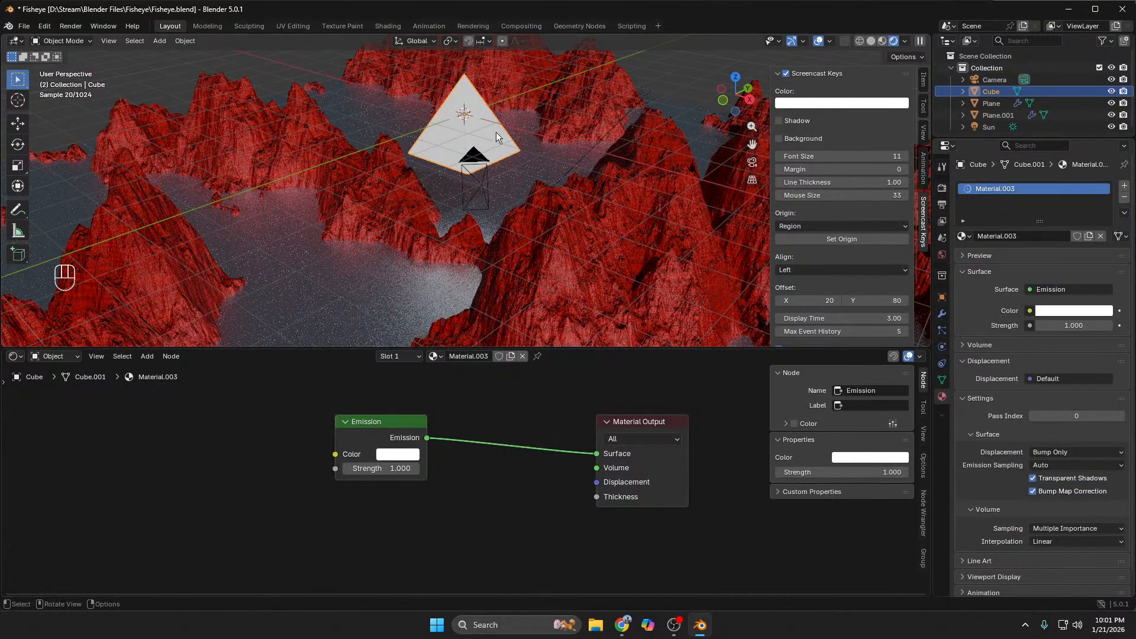
Step: Lower the pyramid along Z into the rocks and reposition it along Y in the camera view
{"action": "key", "text": "g"}
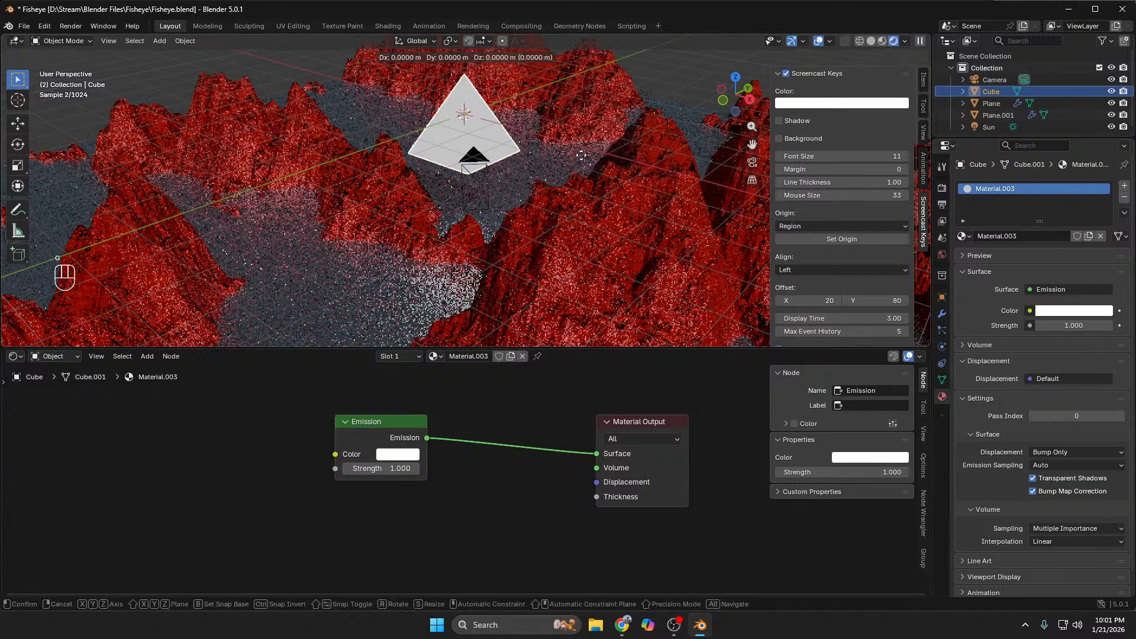
{"action": "key", "text": "z"}
{"action": "left_click", "coordinate": [570, 266]}
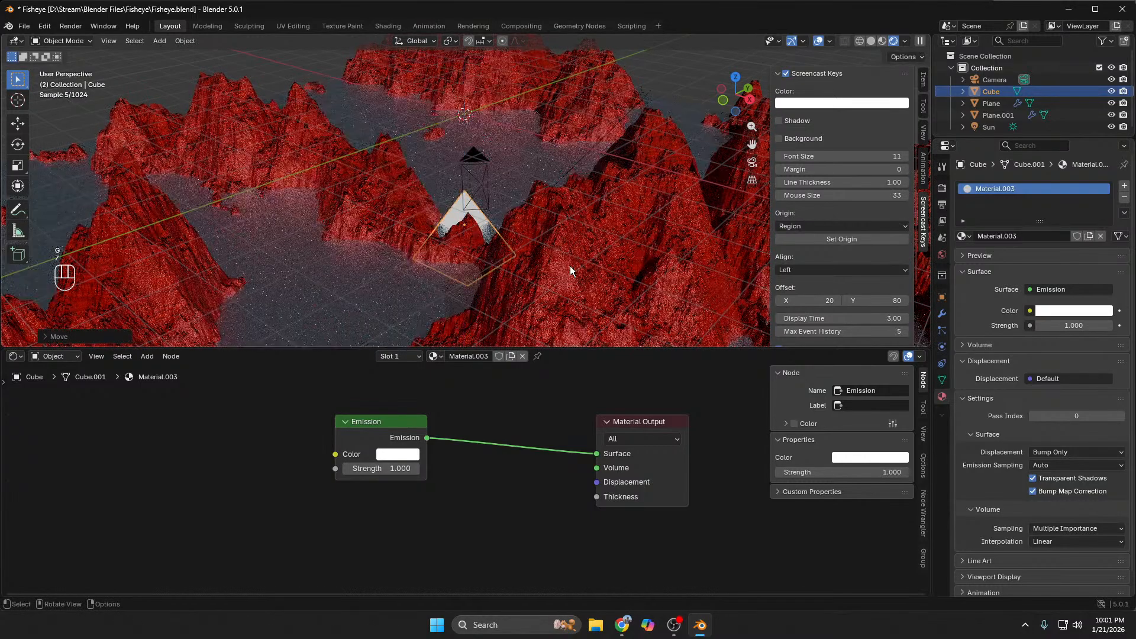
{"action": "key", "text": "KP_0"}
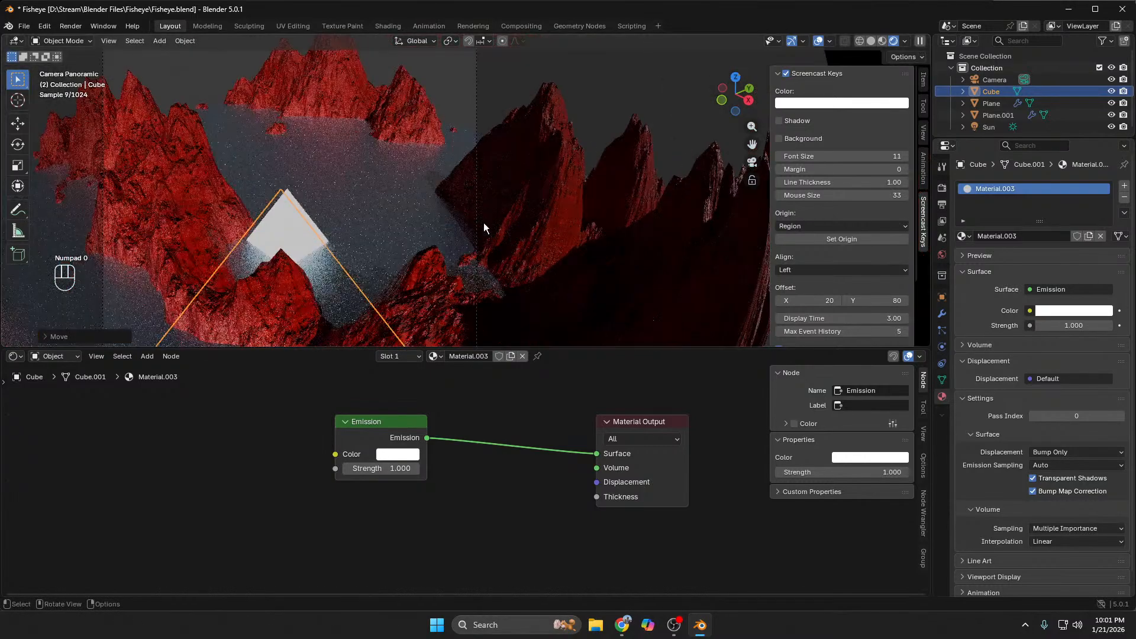
{"action": "key", "text": "g"}
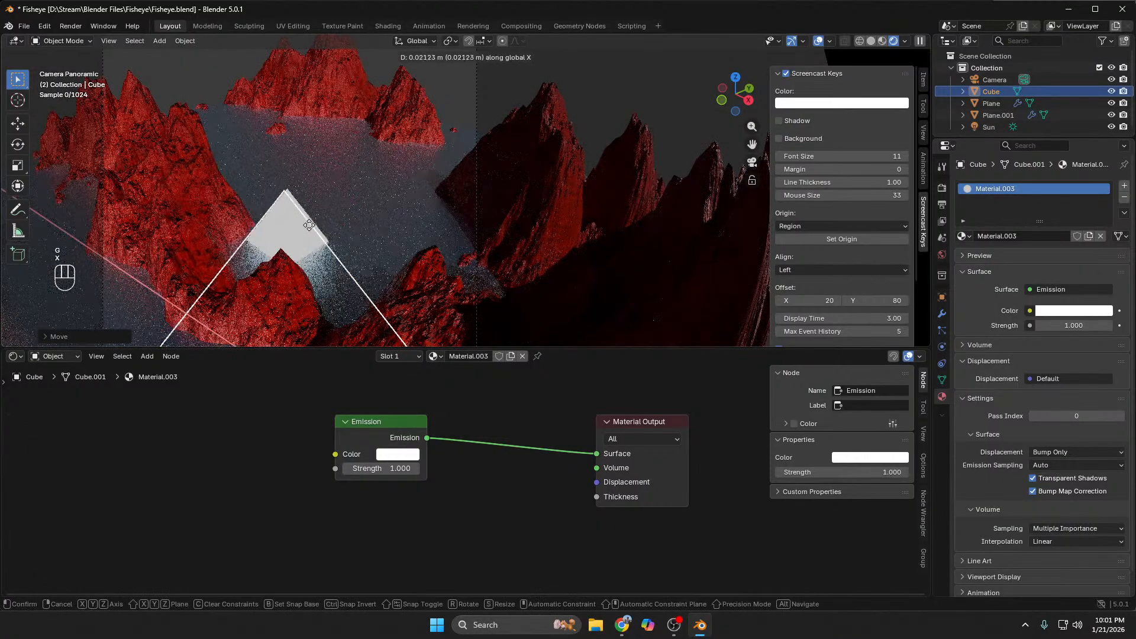
{"action": "key", "text": "x"}
{"action": "key", "text": "y"}
Step: Shrink the pyramid, raise it along Z above the water, and scale it down again to about 0.43
{"action": "key", "text": "s"}
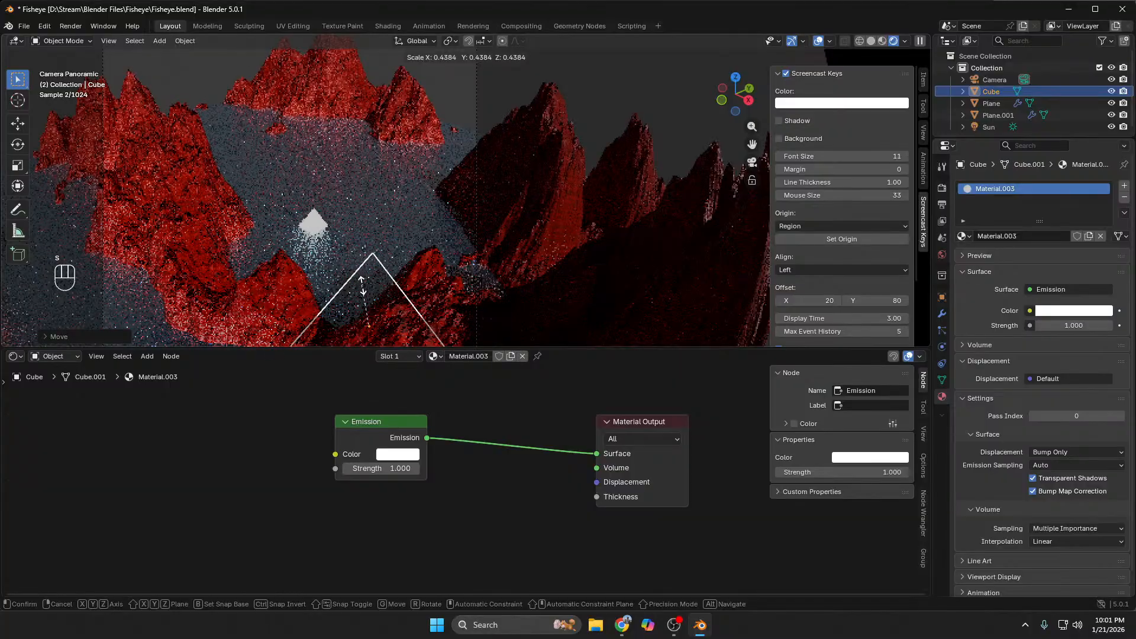
{"action": "left_click", "coordinate": [358, 255]}
{"action": "key", "text": "g"}
{"action": "key", "text": "z"}
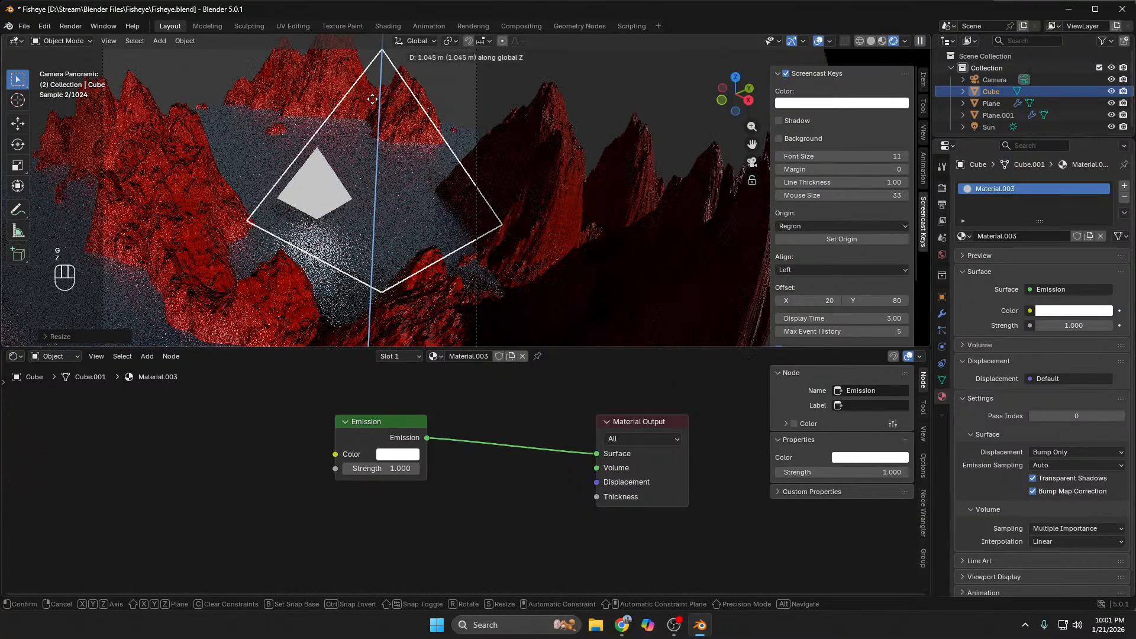
{"action": "left_click", "coordinate": [410, 144]}
{"action": "key", "text": "s"}
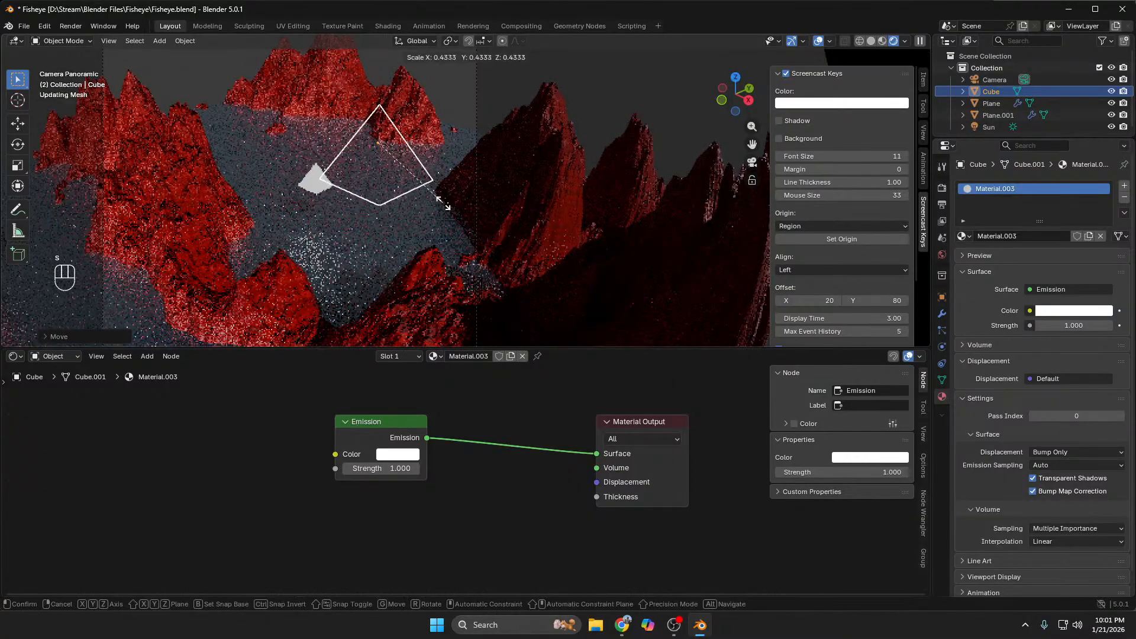
{"action": "left_click", "coordinate": [408, 201]}
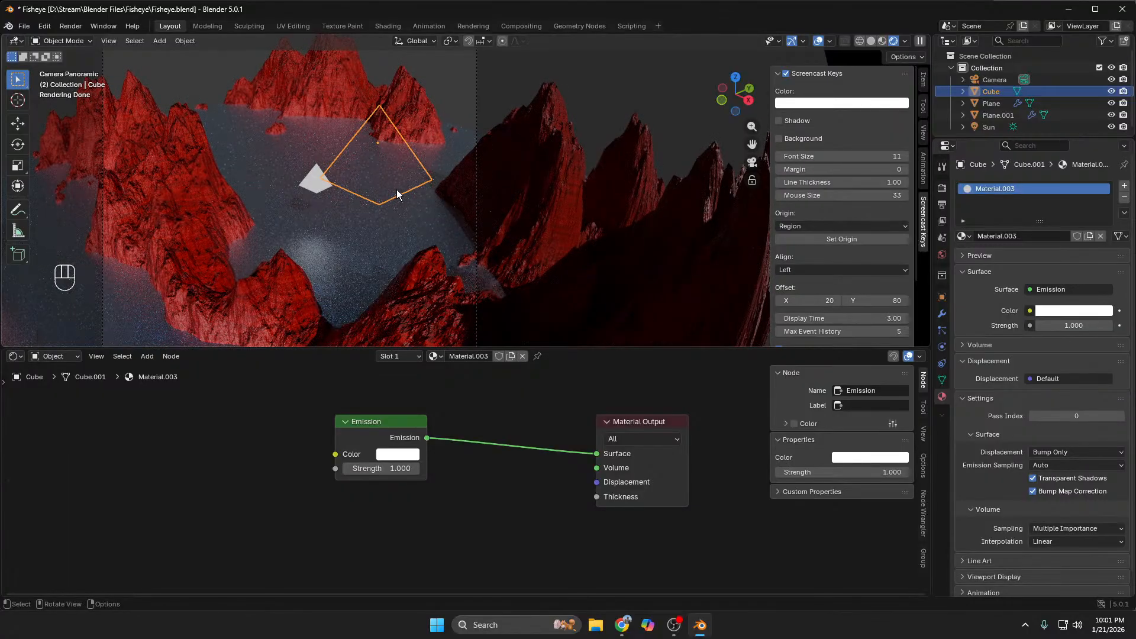
Step: Delete the pyramid object named Cube from the scene
{"action": "left_click", "coordinate": [1001, 100]}
{"action": "left_click", "coordinate": [1005, 92]}
{"action": "key", "text": "x"}
{"action": "left_click", "coordinate": [357, 221]}
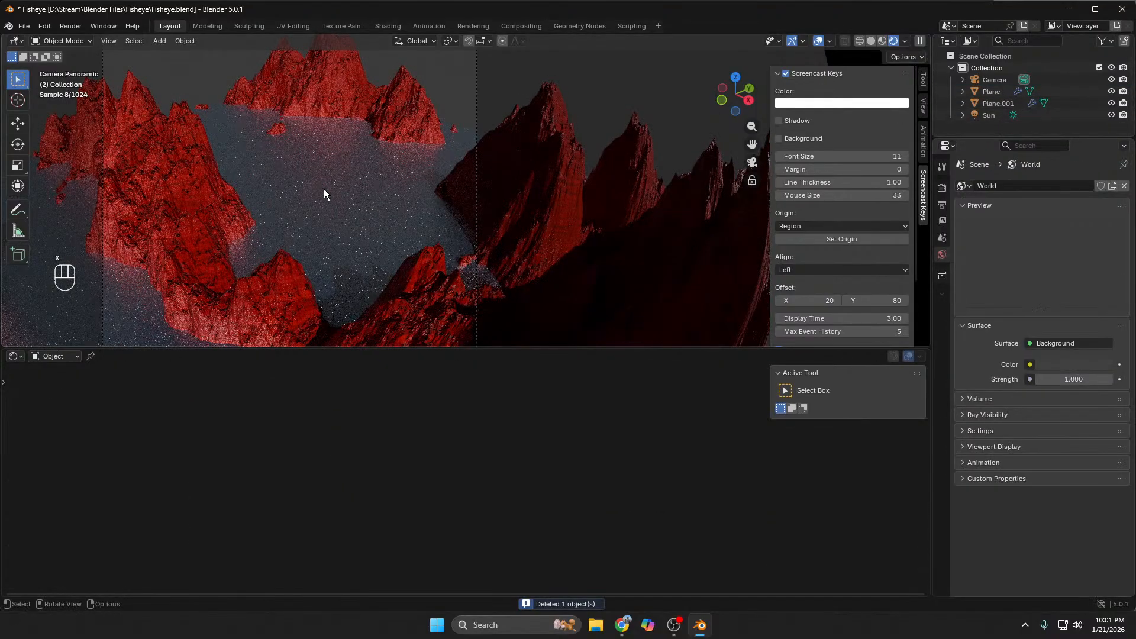
Step: Add a new cube mesh to the scene at the 3D cursor
{"action": "key", "text": "shift+a"}
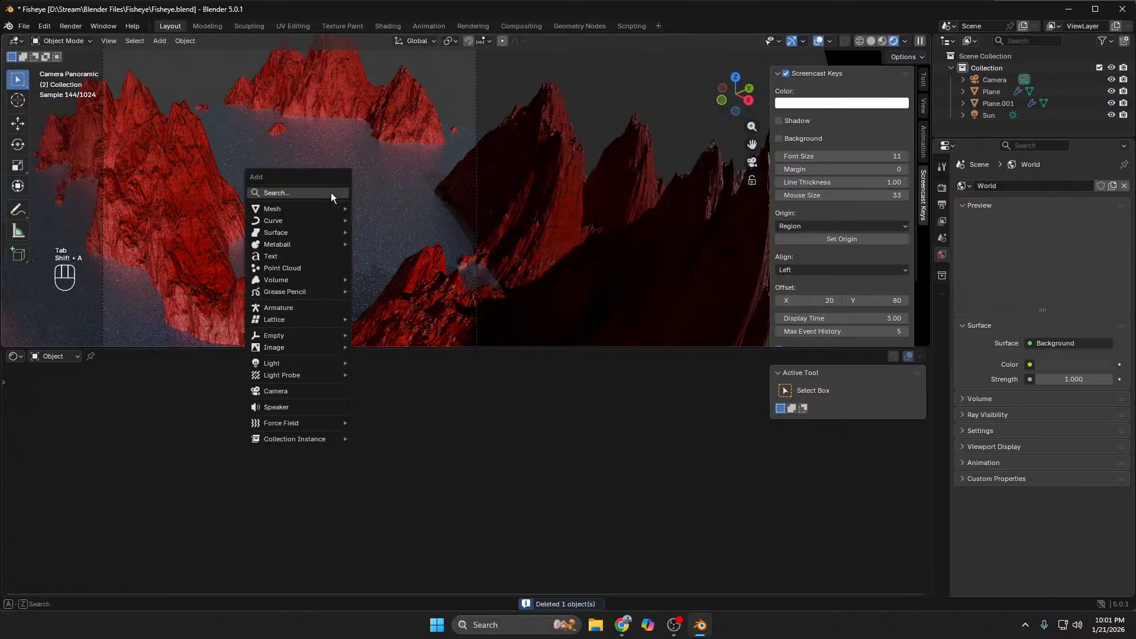
{"action": "type", "text": "cub"}
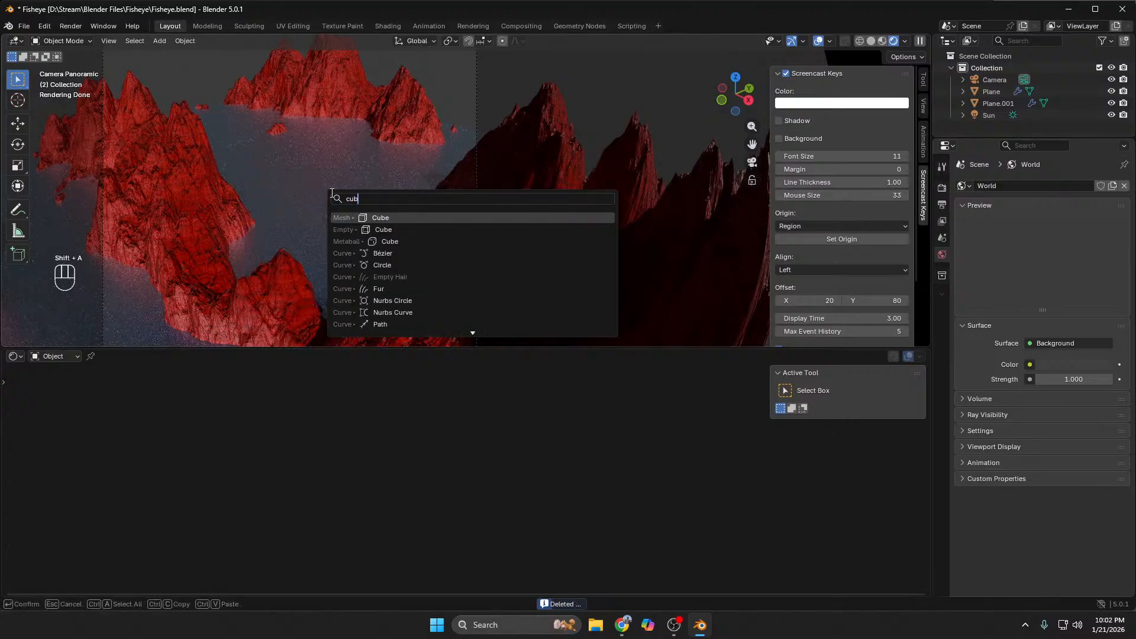
{"action": "key", "text": "BackSpace"}
{"action": "key", "text": "BackSpace"}
{"action": "key", "text": "BackSpace"}
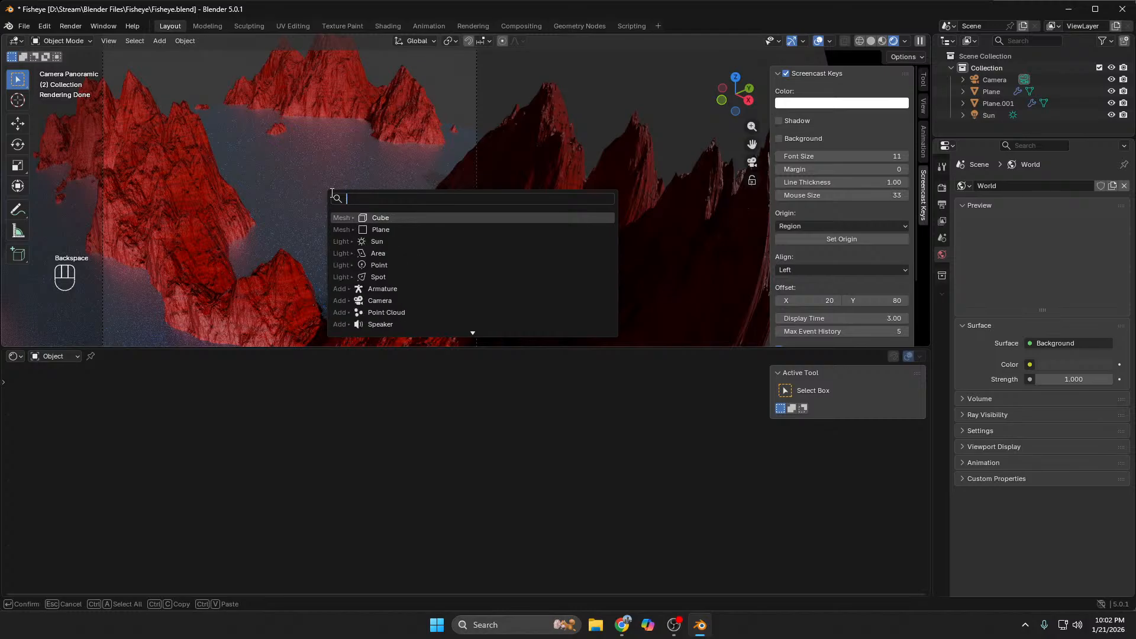
{"action": "left_click", "coordinate": [430, 219]}
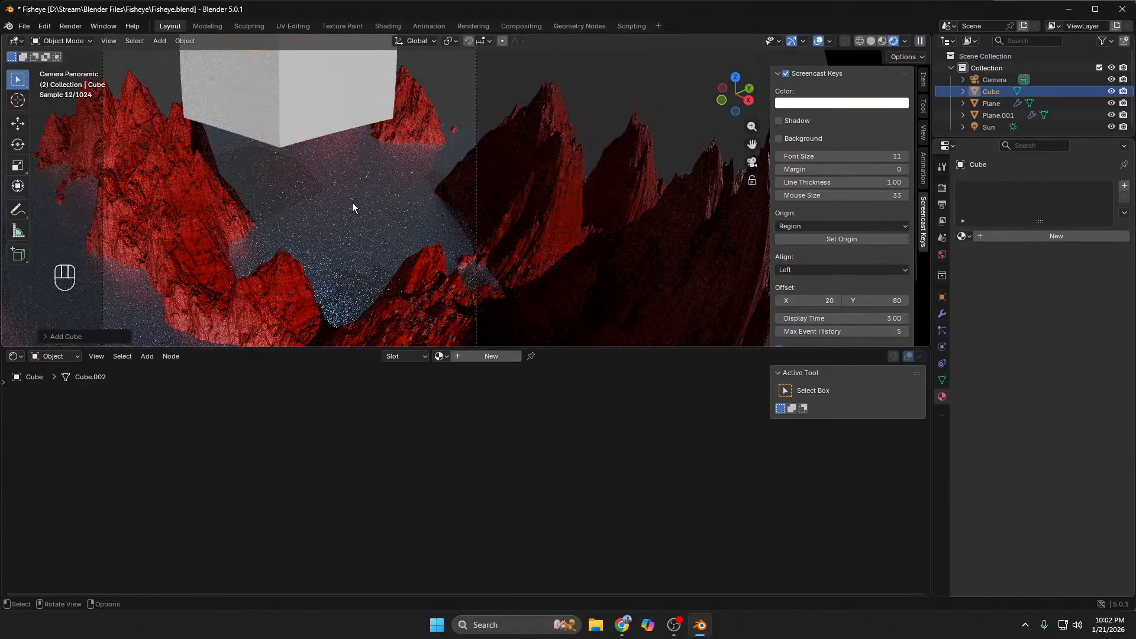
Step: Give the new cube a material with an Emission surface and set its emission colour to bright red, about #FF2620
{"action": "left_click", "coordinate": [490, 356]}
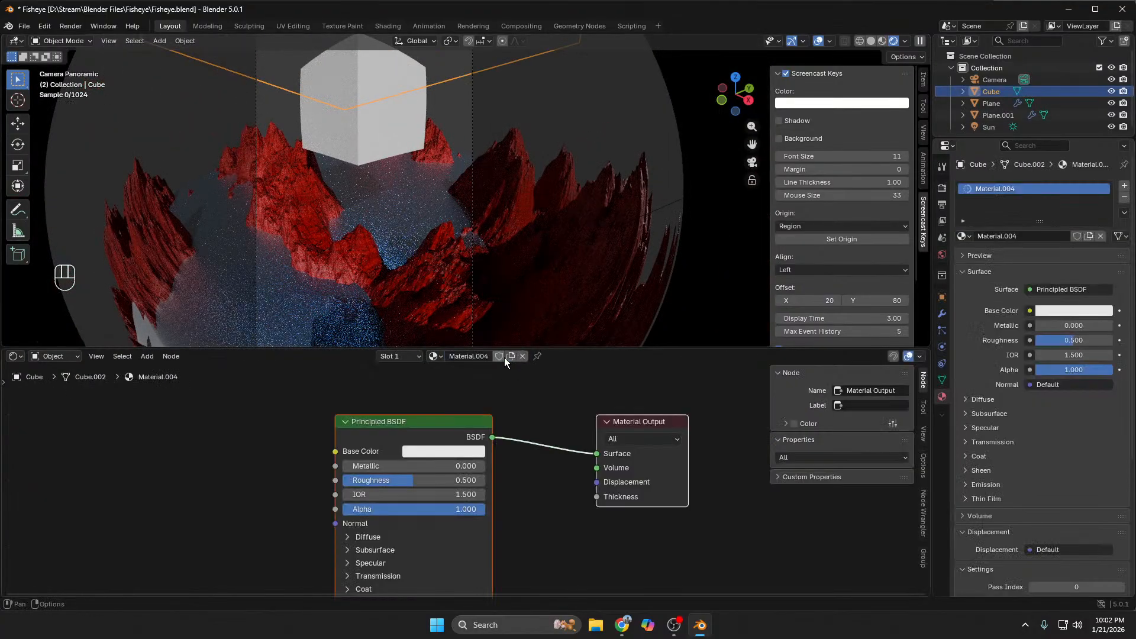
{"action": "left_click", "coordinate": [1075, 290]}
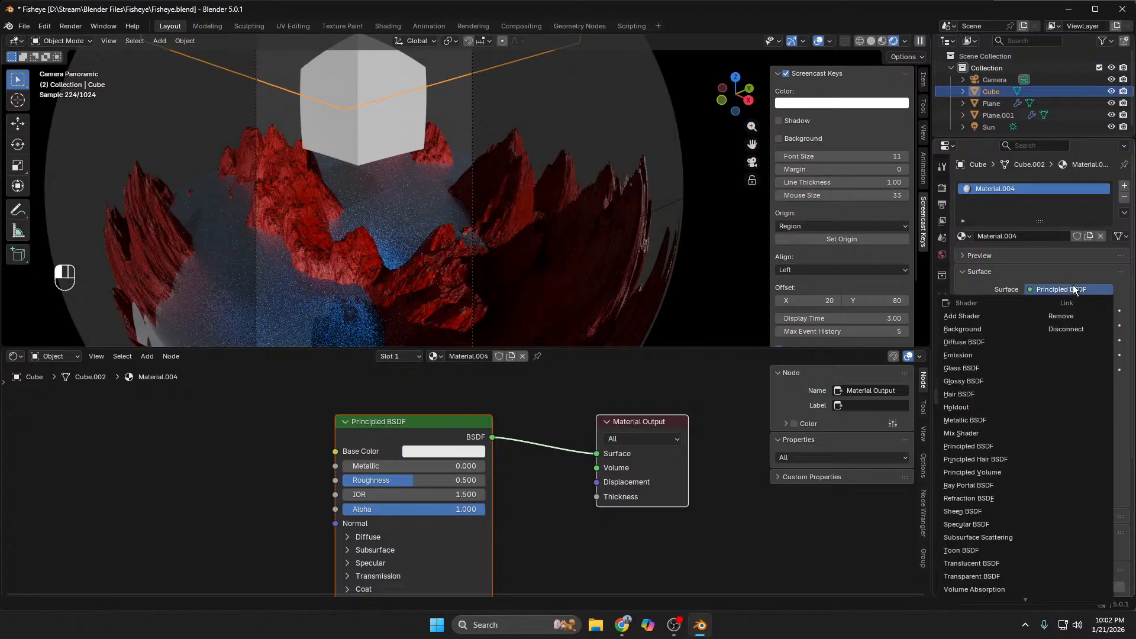
{"action": "key", "text": "e"}
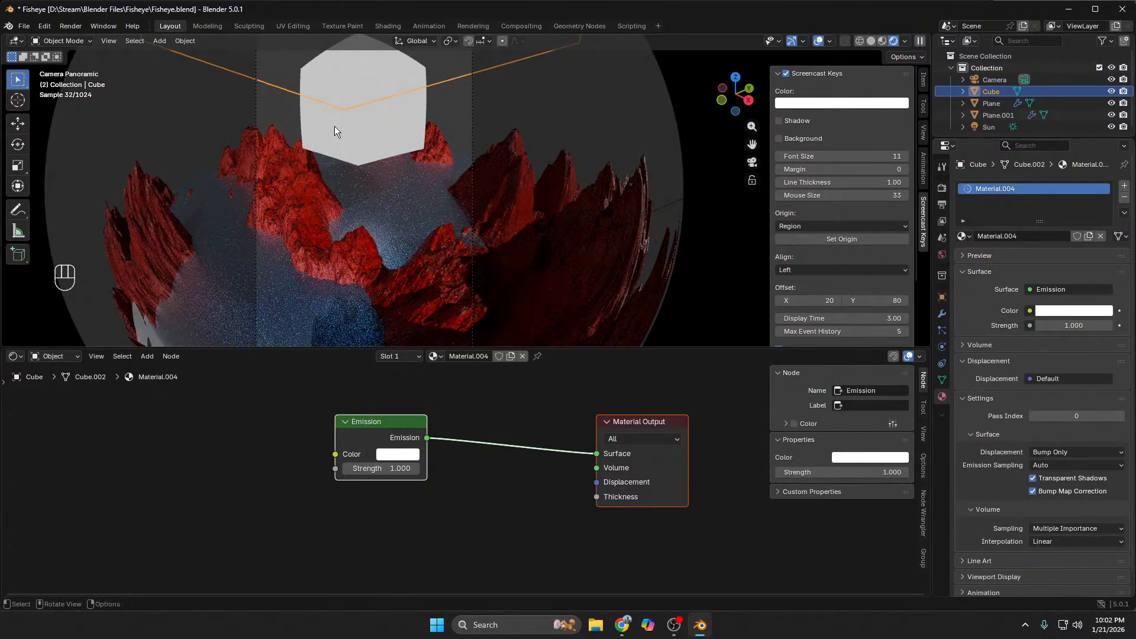
{"action": "left_click", "coordinate": [402, 456]}
{"action": "left_click_drag", "start_coordinate": [474, 266], "coordinate": [434, 323]}
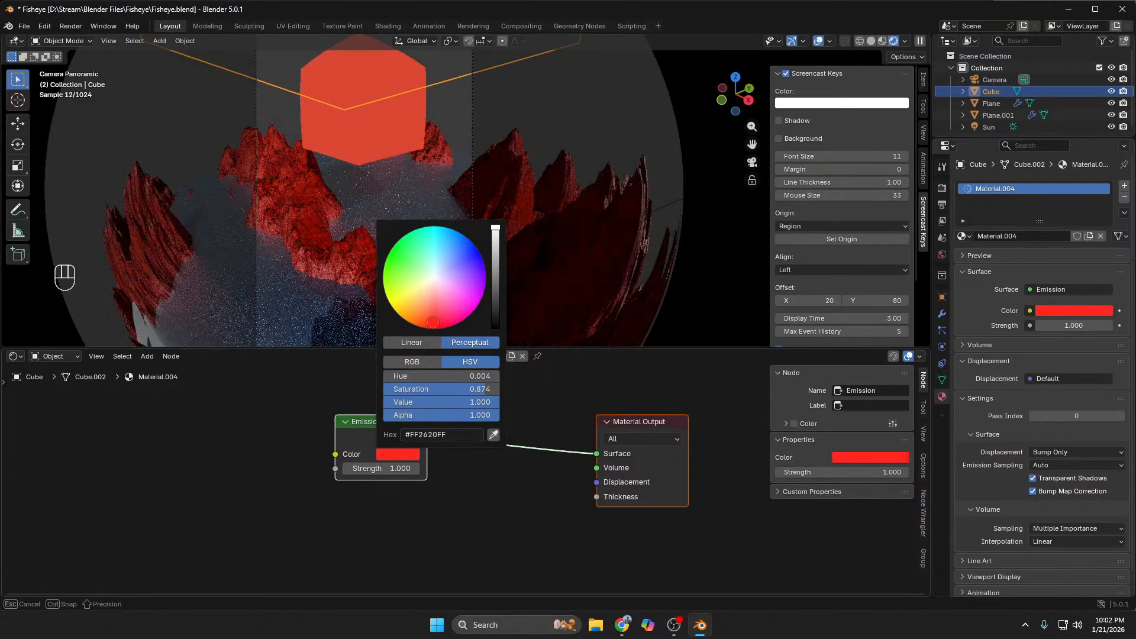
{"action": "left_click", "coordinate": [395, 145]}
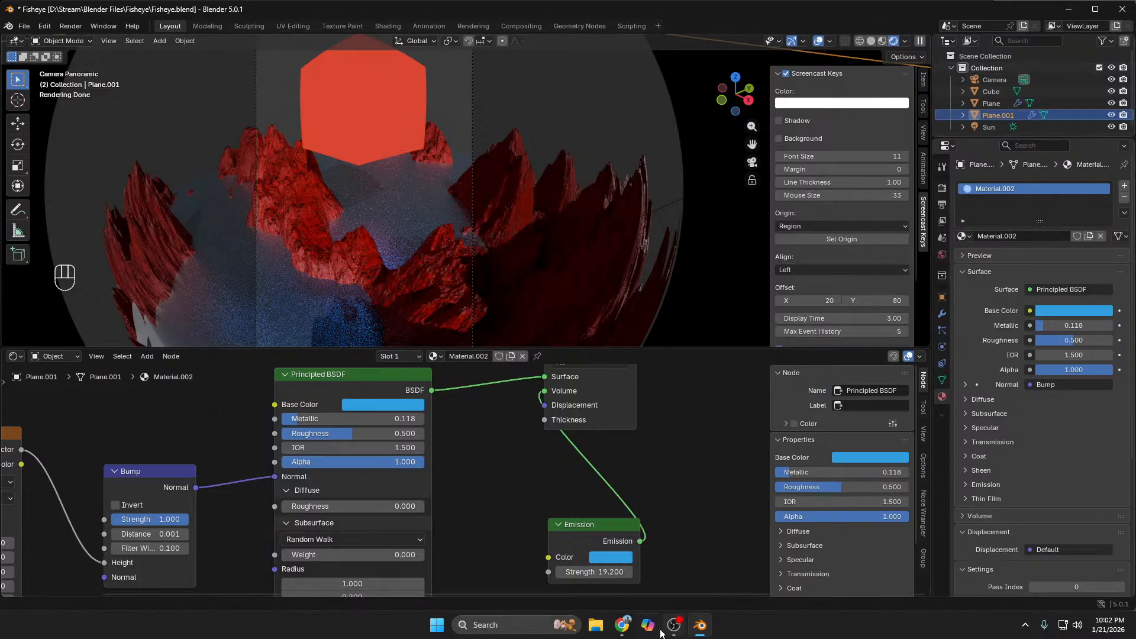
Step: Switch to Chrome and search Google for "how to make a wireframe cube in blender"
{"action": "mouse_move", "coordinate": [644, 620]}
{"action": "left_click", "coordinate": [580, 575]}
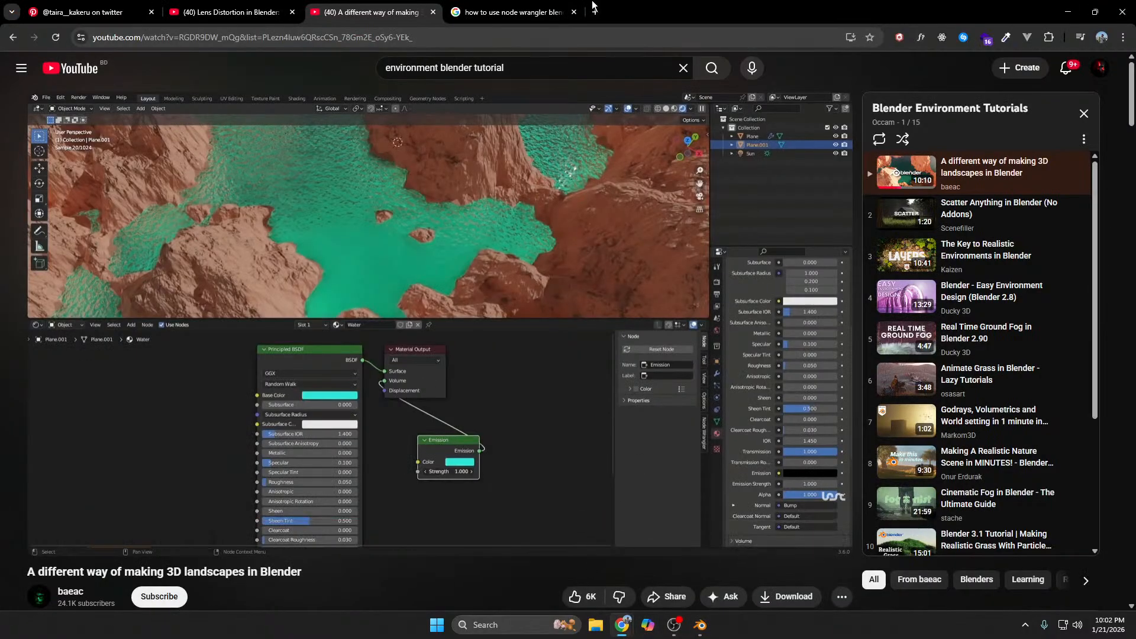
{"action": "left_click", "coordinate": [555, 15]}
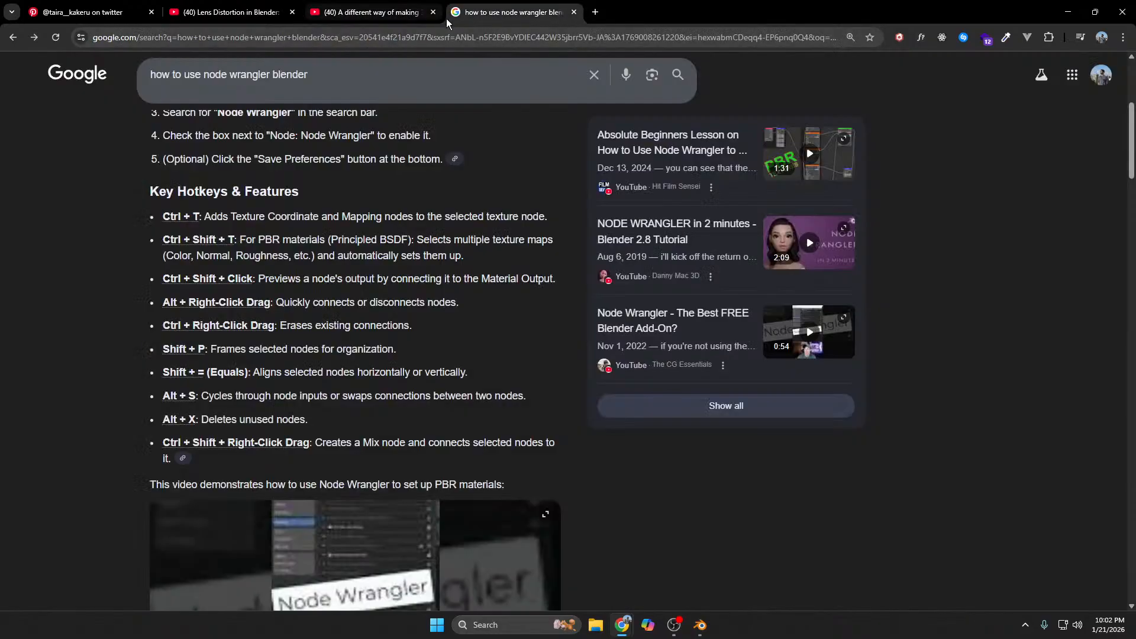
{"action": "left_click", "coordinate": [492, 40]}
{"action": "type", "text": "how to "}
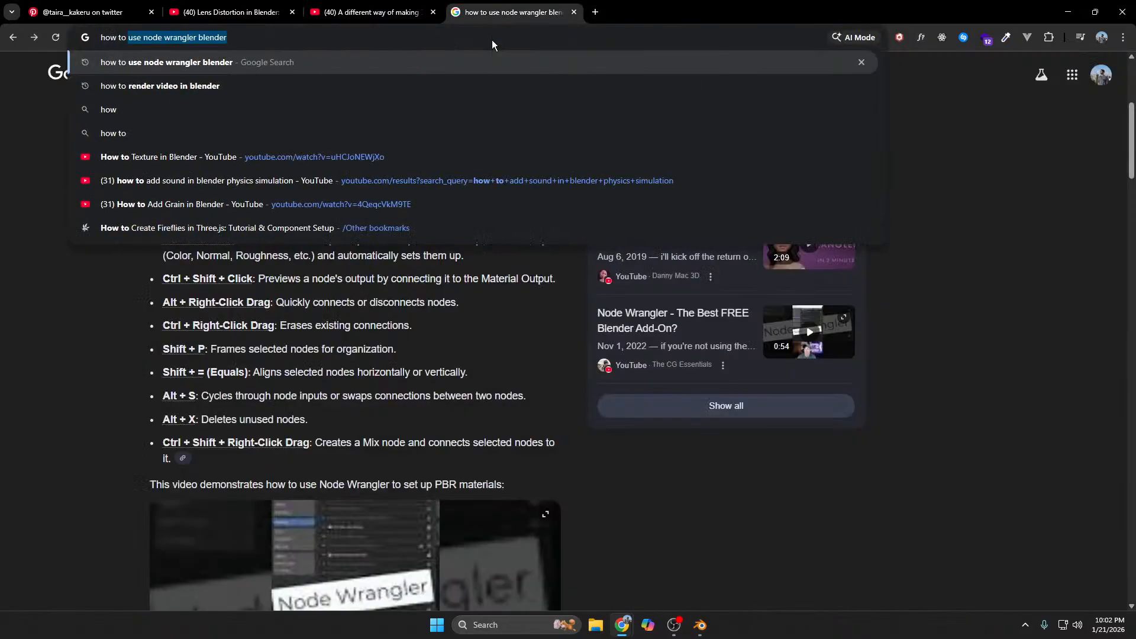
{"action": "type", "text": "make wireframe"}
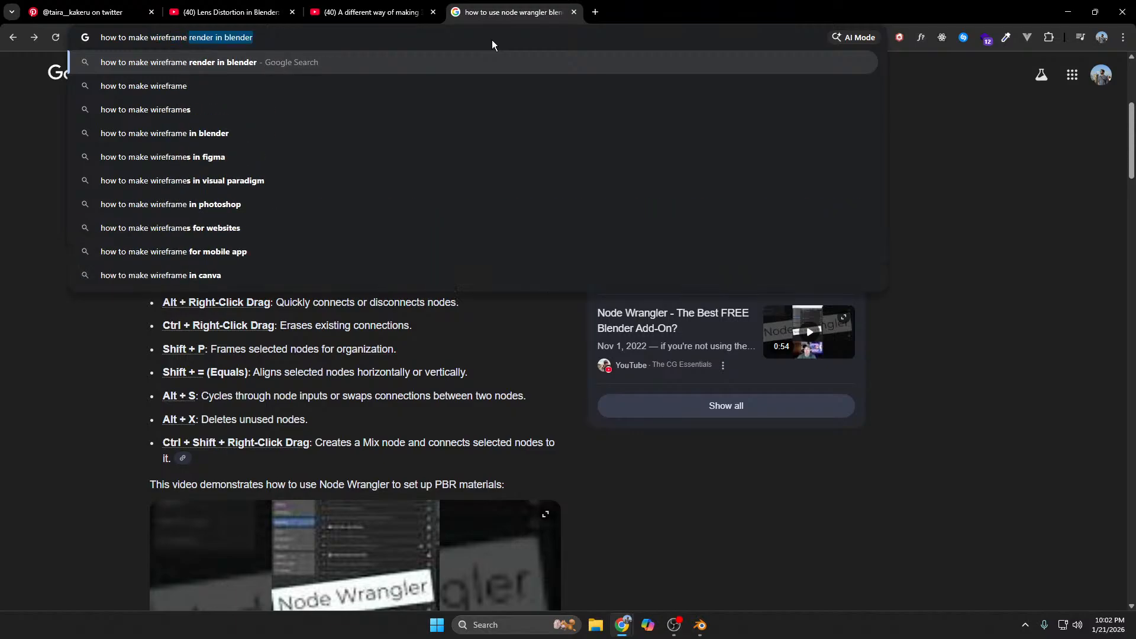
{"action": "key", "text": "BackSpace"}
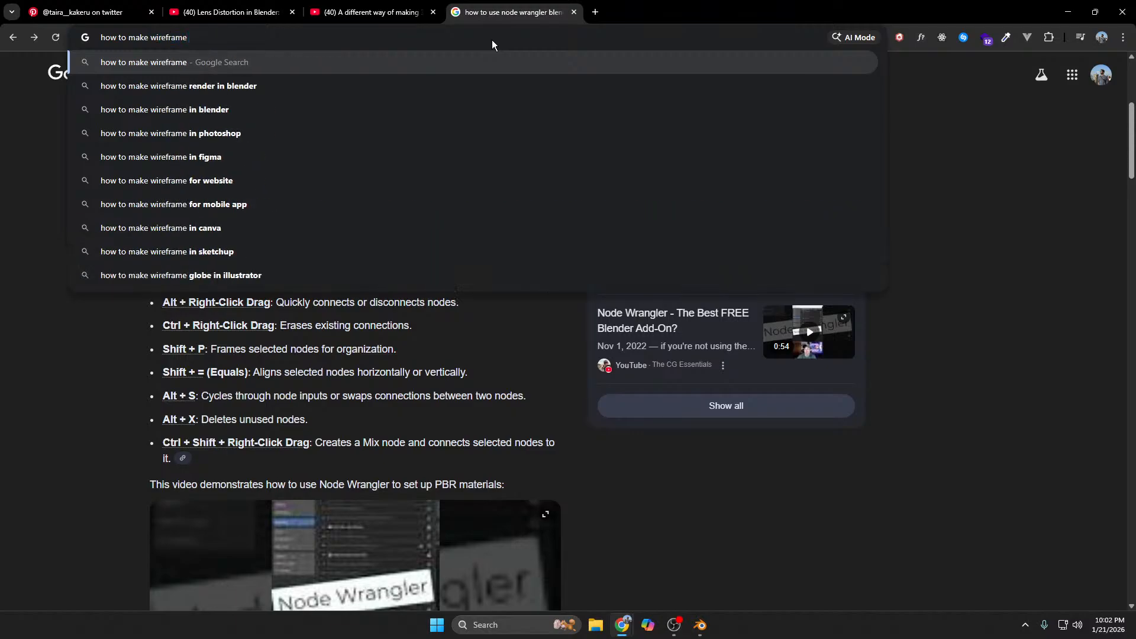
{"action": "type", "text": "cube in bled"}
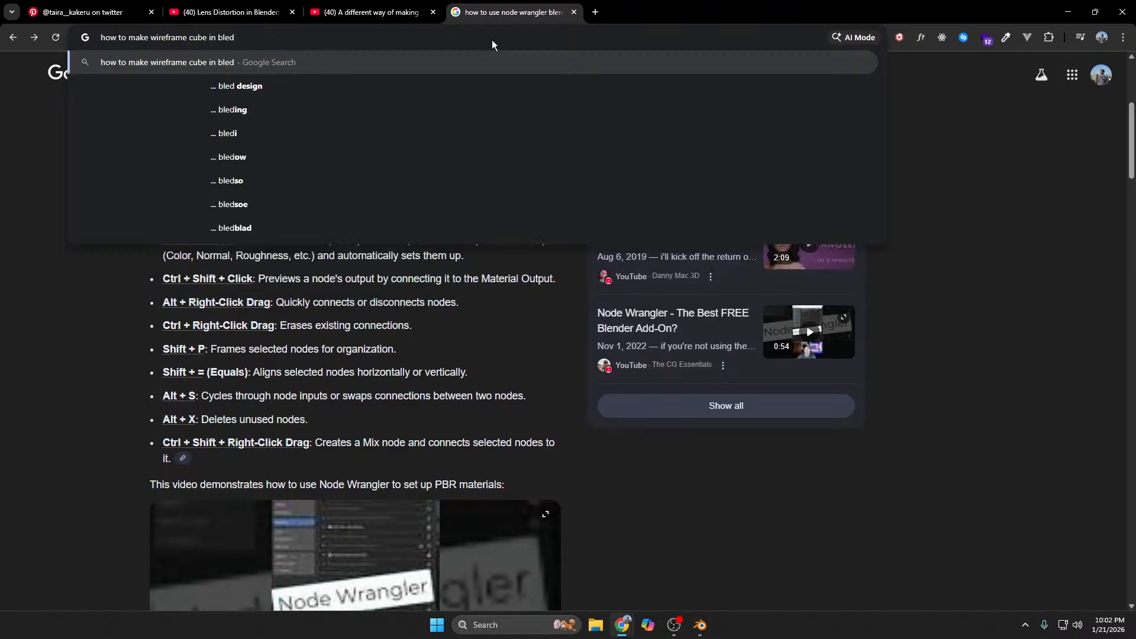
{"action": "key", "text": "BackSpace"}
{"action": "key", "text": "Down"}
{"action": "key", "text": "Return"}
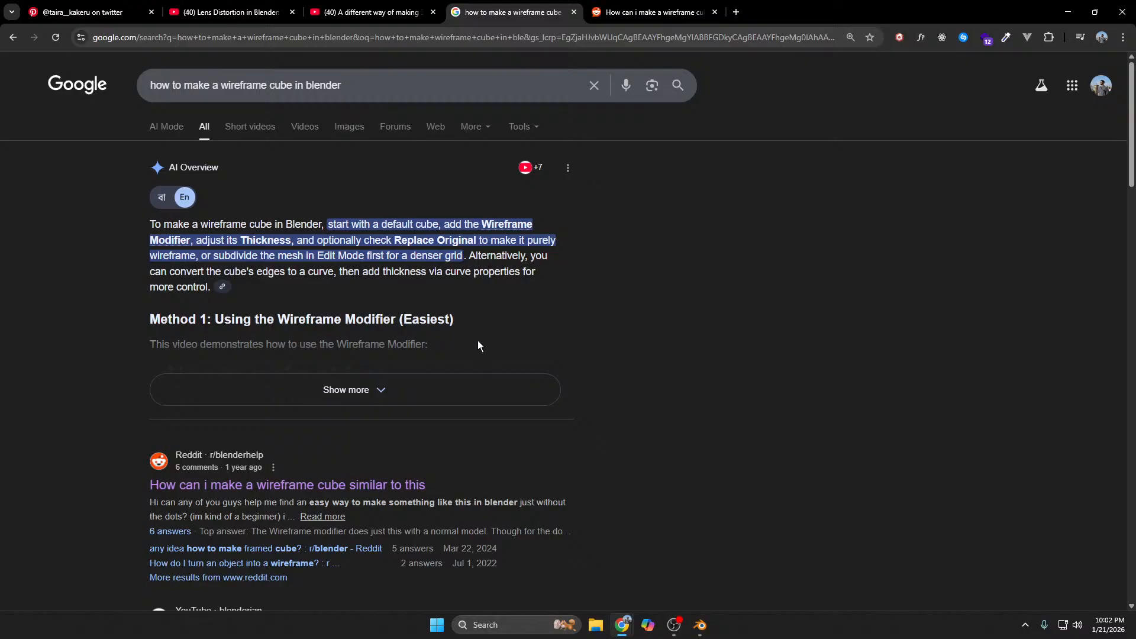
Step: Switch to Blender, select the red cube and view it from outside the camera, and return to the wireframe search results in Chrome
{"action": "left_click", "coordinate": [703, 627]}
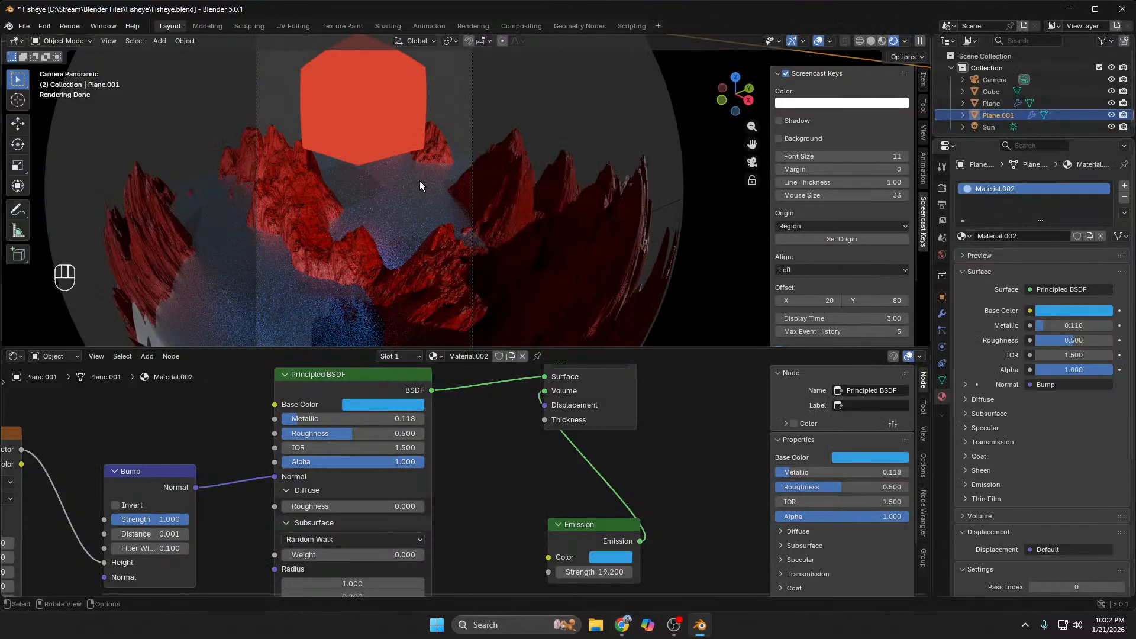
{"action": "left_click", "coordinate": [990, 90]}
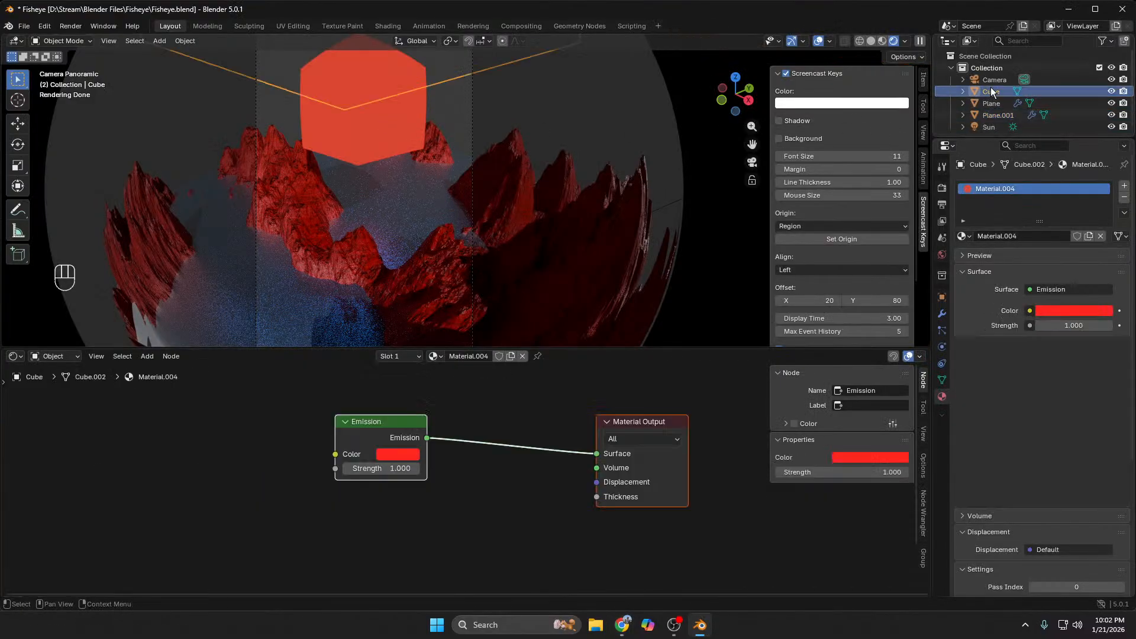
{"action": "scroll", "coordinate": [552, 218], "scroll_direction": "down", "scroll_amount": 3}
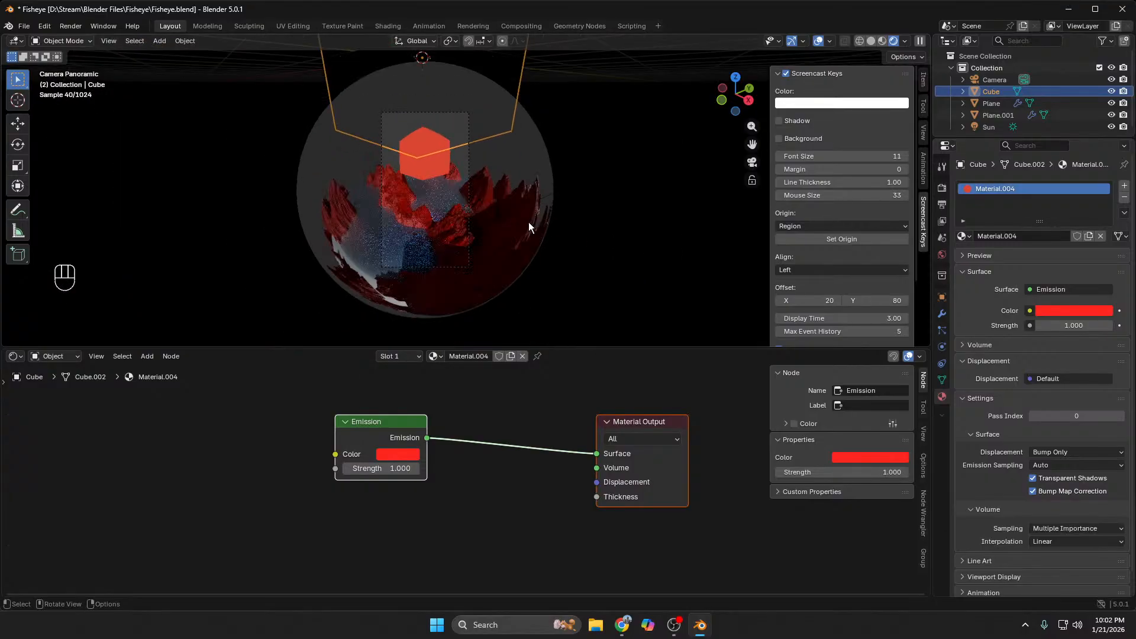
{"action": "middle_click_drag", "start_coordinate": [528, 222], "coordinate": [570, 240]}
{"action": "scroll", "coordinate": [564, 237], "scroll_direction": "down", "scroll_amount": 9}
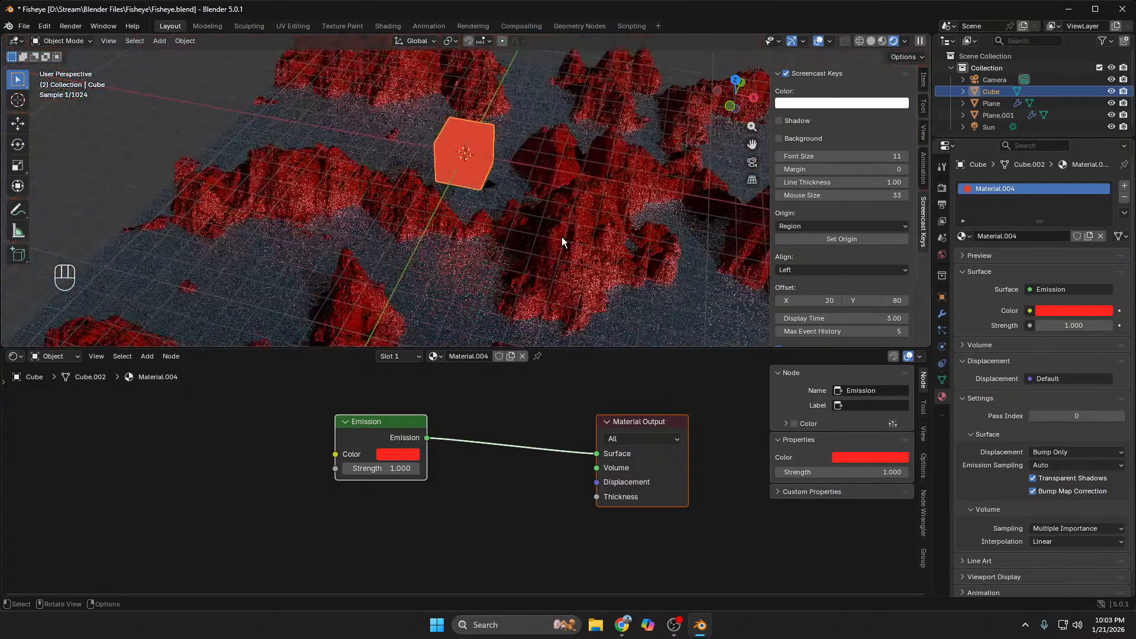
{"action": "key", "text": "alt+Tab"}
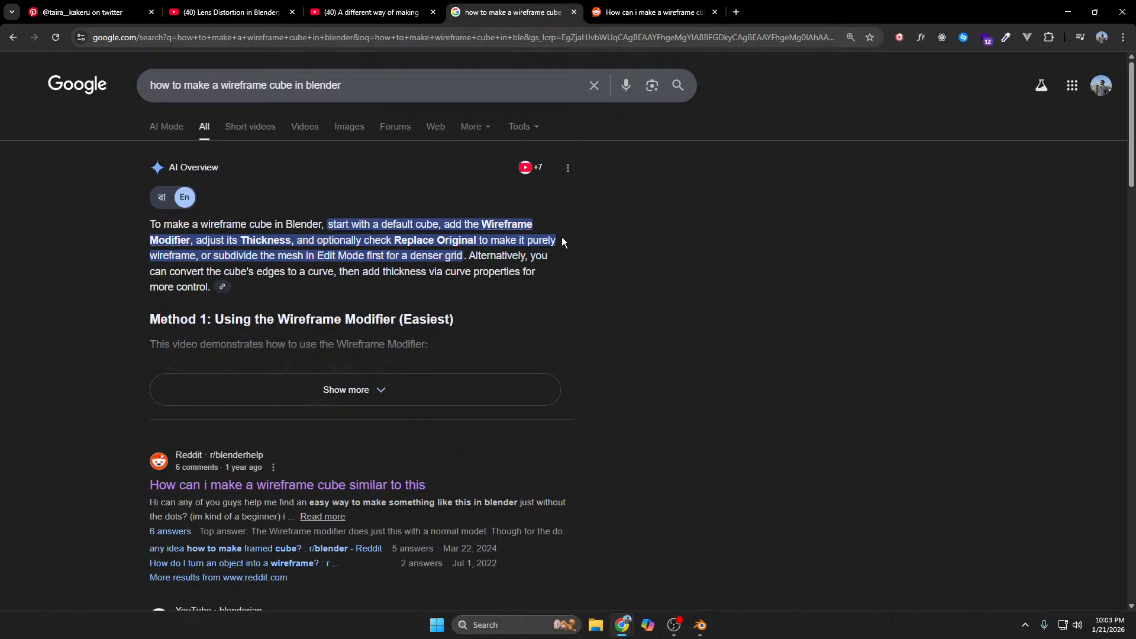
Step: Switch to Blender and add a Wireframe modifier to the red cube
{"action": "key", "text": "alt+Tab"}
{"action": "left_click", "coordinate": [943, 312]}
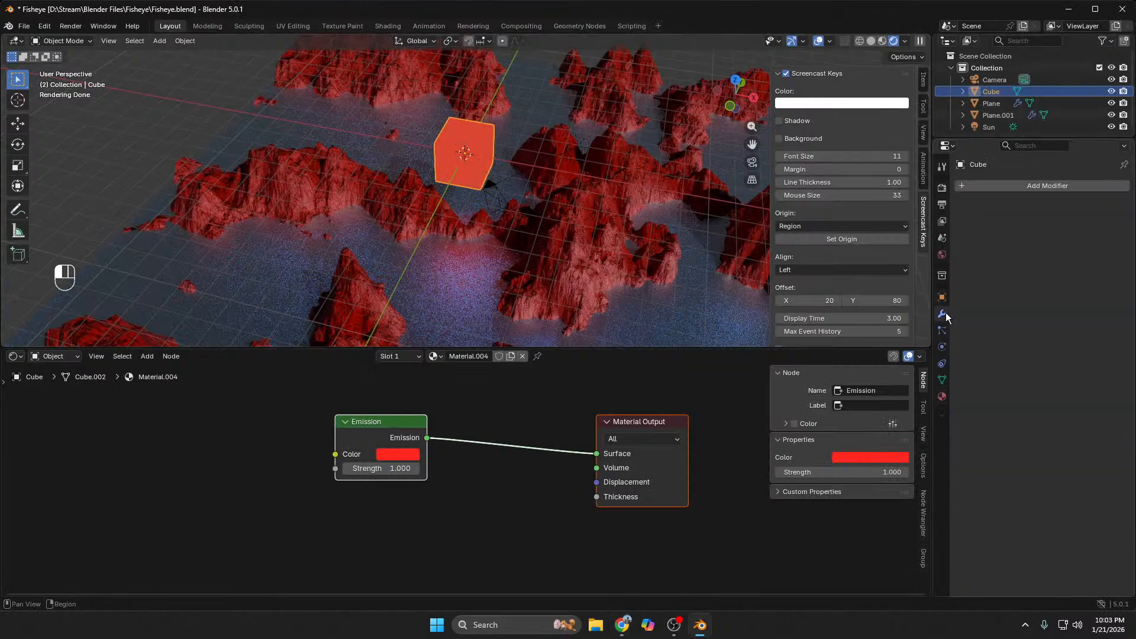
{"action": "left_click", "coordinate": [1047, 191]}
{"action": "type", "text": "wir"}
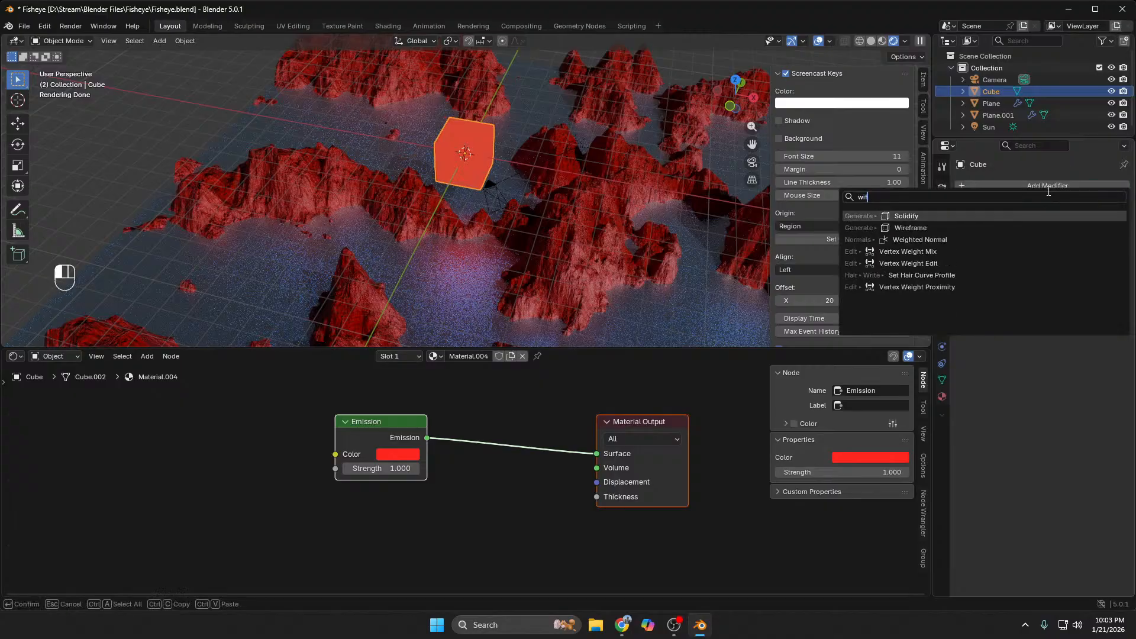
{"action": "key", "text": "Return"}
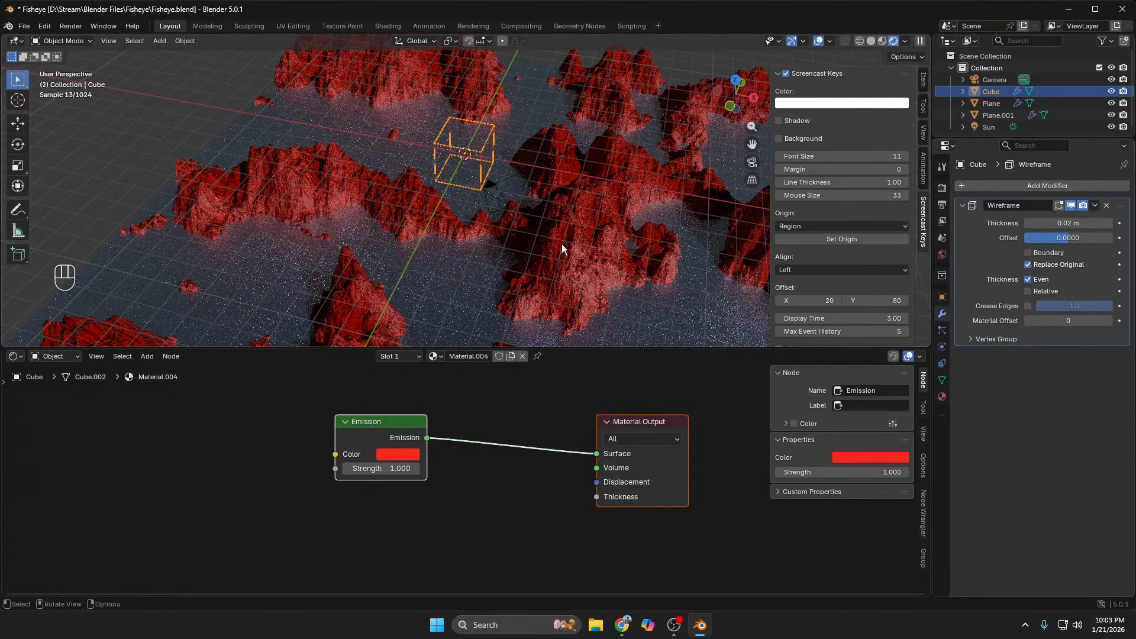
Step: Try a thickness of 0.01 m for the cube's Wireframe modifier
{"action": "scroll", "coordinate": [557, 246], "scroll_direction": "up", "scroll_amount": 5}
{"action": "scroll", "coordinate": [591, 178], "scroll_direction": "up", "scroll_amount": 3}
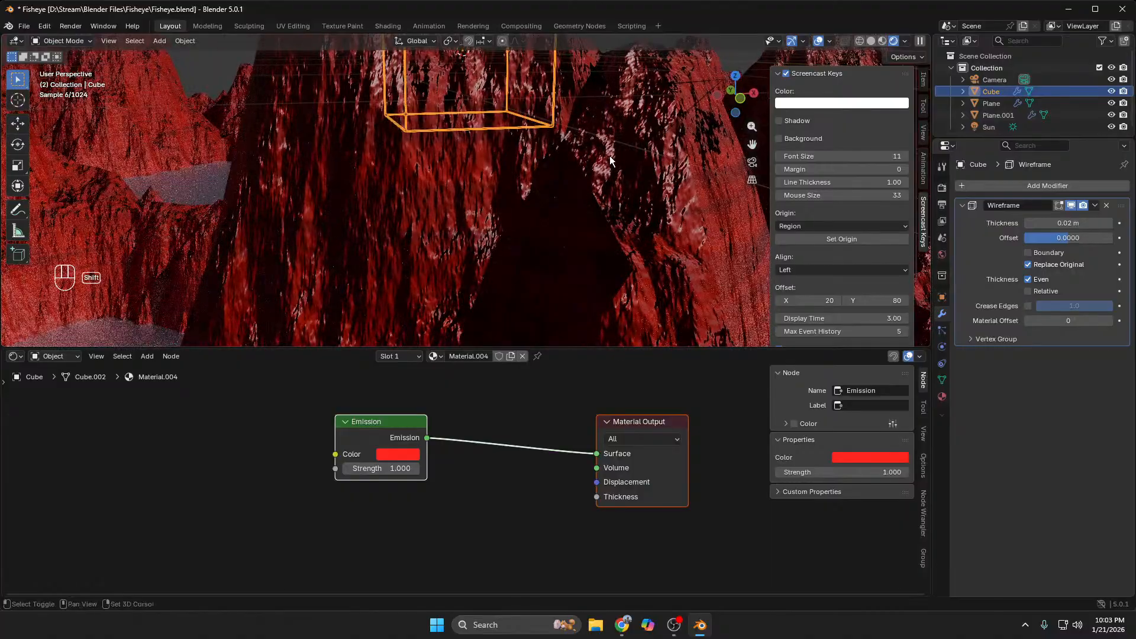
{"action": "scroll", "coordinate": [609, 155], "scroll_direction": "down", "scroll_amount": 5}
{"action": "middle_click_drag", "start_coordinate": [538, 62], "coordinate": [458, 194]}
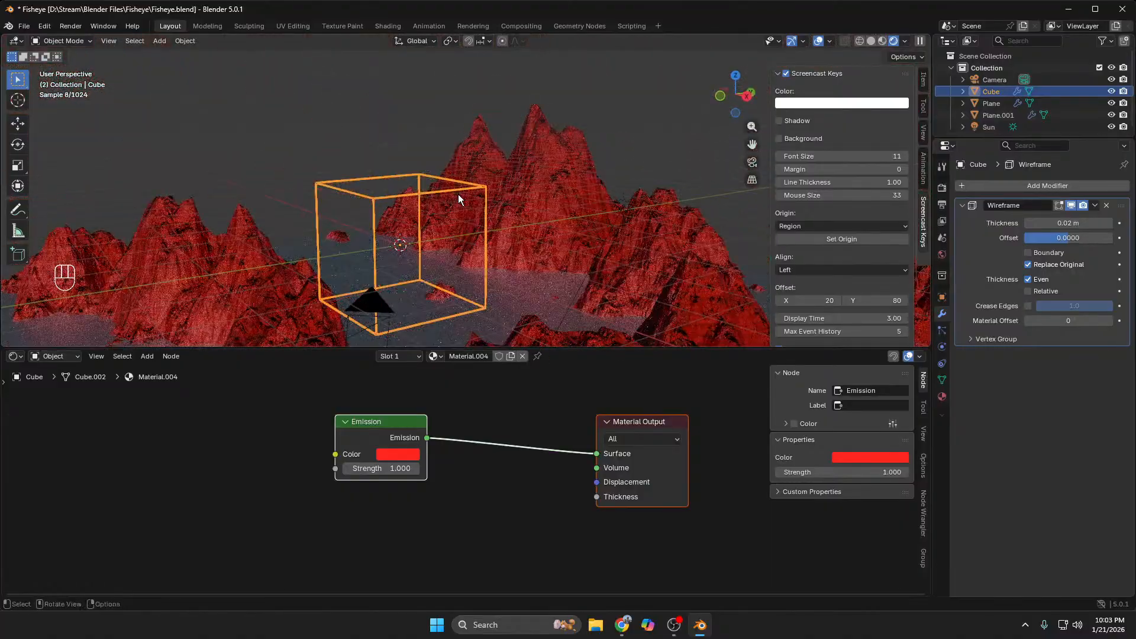
{"action": "scroll", "coordinate": [458, 195], "scroll_direction": "up", "scroll_amount": 3}
{"action": "mouse_move", "coordinate": [1066, 223]}
{"action": "left_mouse_down"}
{"action": "mouse_move", "coordinate": [1095, 224]}
{"action": "mouse_move", "coordinate": [1065, 227]}
{"action": "left_mouse_up"}
{"action": "left_click", "coordinate": [1067, 223]}
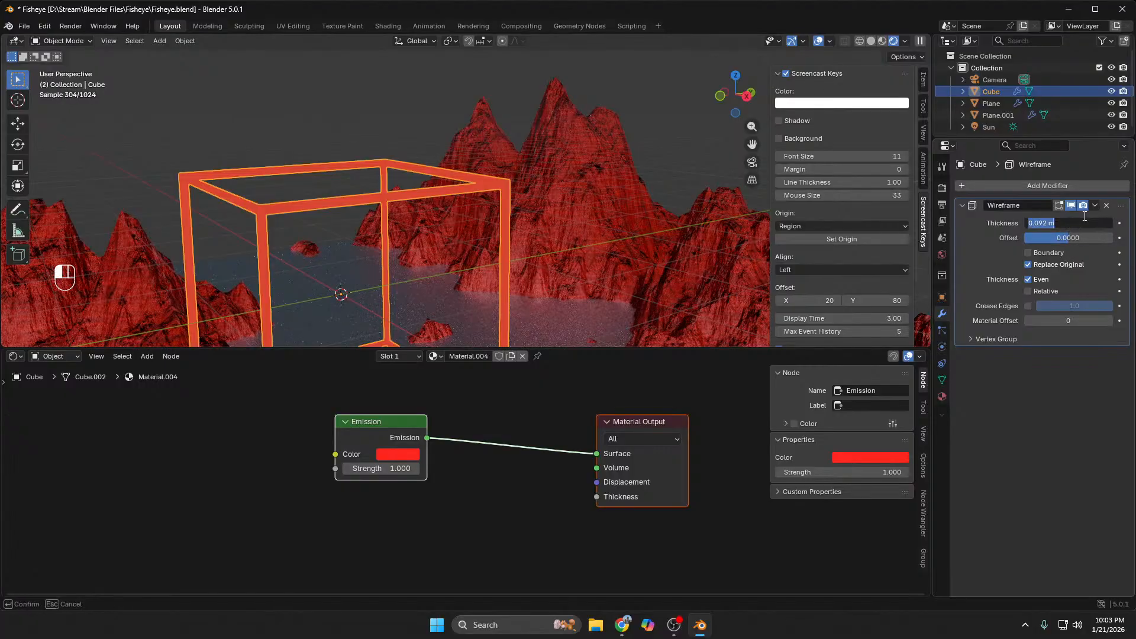
{"action": "type", "text": "0.01"}
{"action": "key", "text": "Return"}
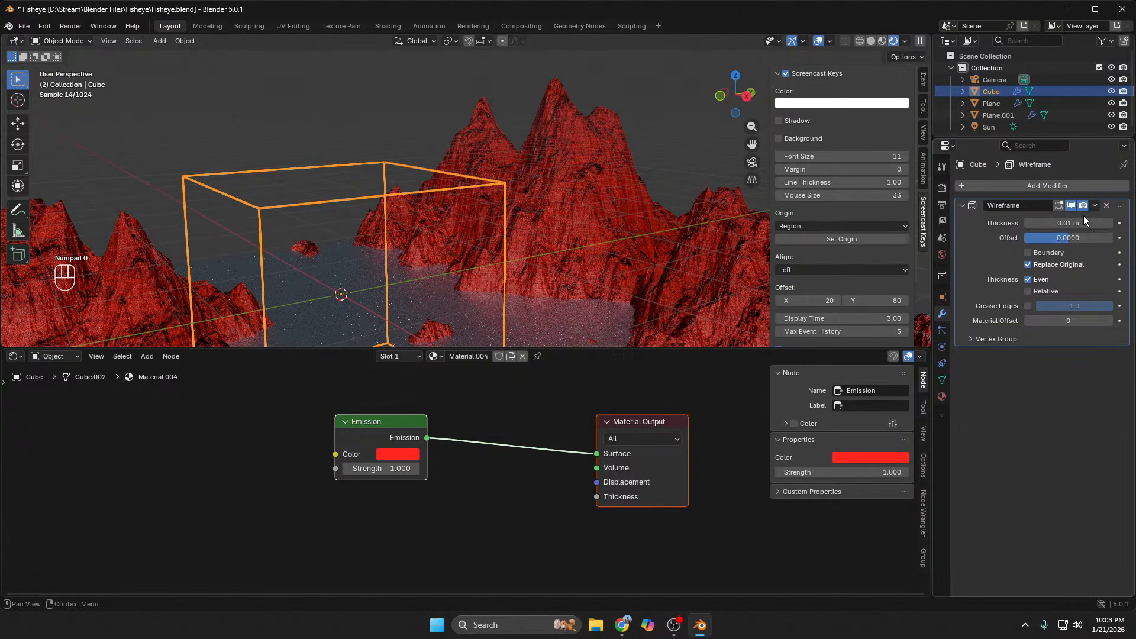
Step: Set the Wireframe modifier's thickness to 0.05 m and look at the cube through the camera
{"action": "left_click", "coordinate": [1085, 221]}
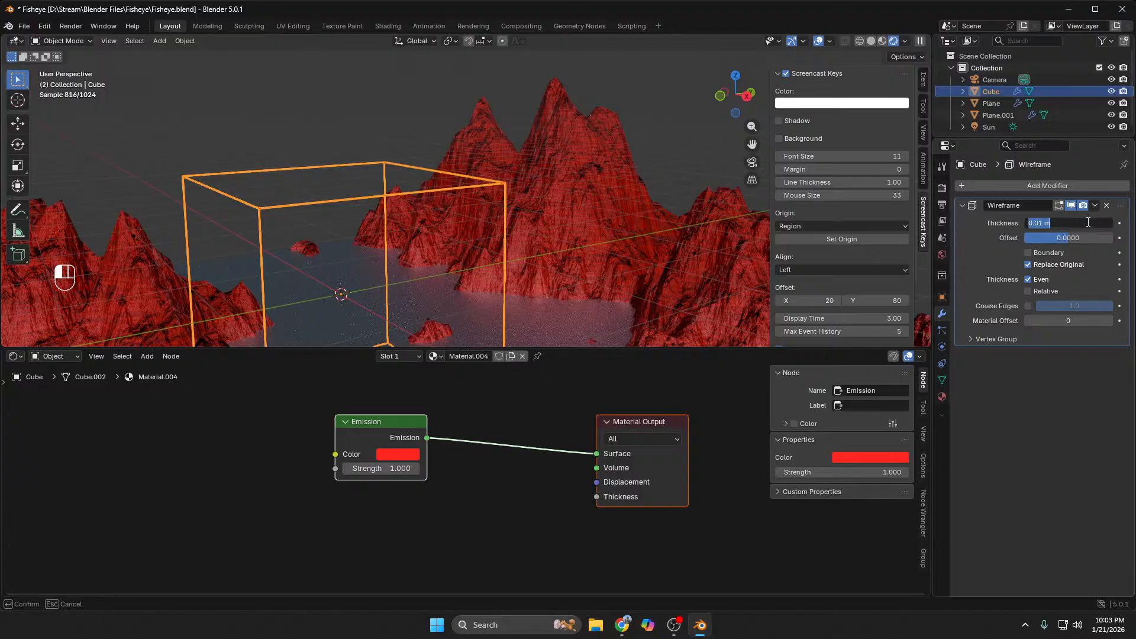
{"action": "type", "text": "0.05"}
{"action": "key", "text": "Return"}
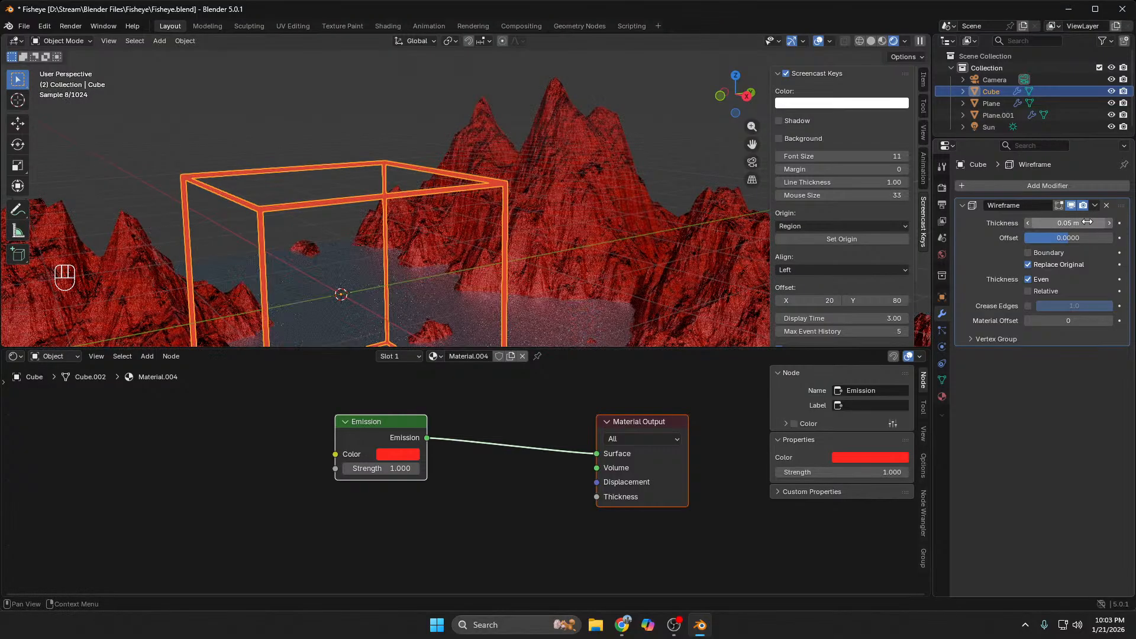
{"action": "left_click", "coordinate": [634, 251]}
{"action": "key", "text": "KP_0"}
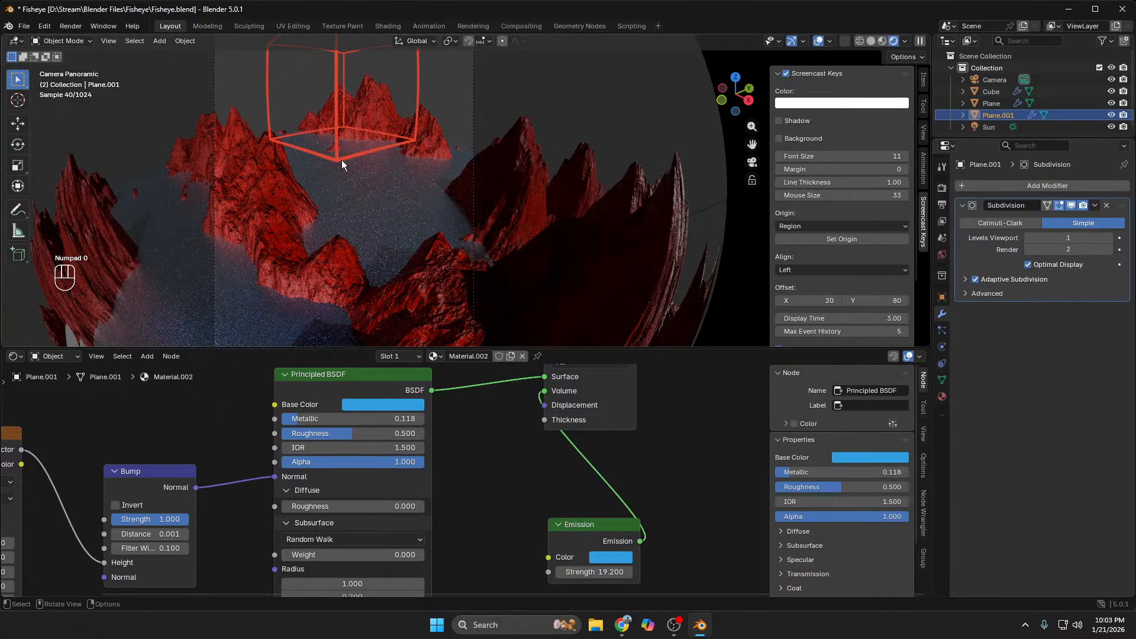
Step: Change the cube material's emission colour to near-white, about #FFF5F5
{"action": "left_click", "coordinate": [946, 397]}
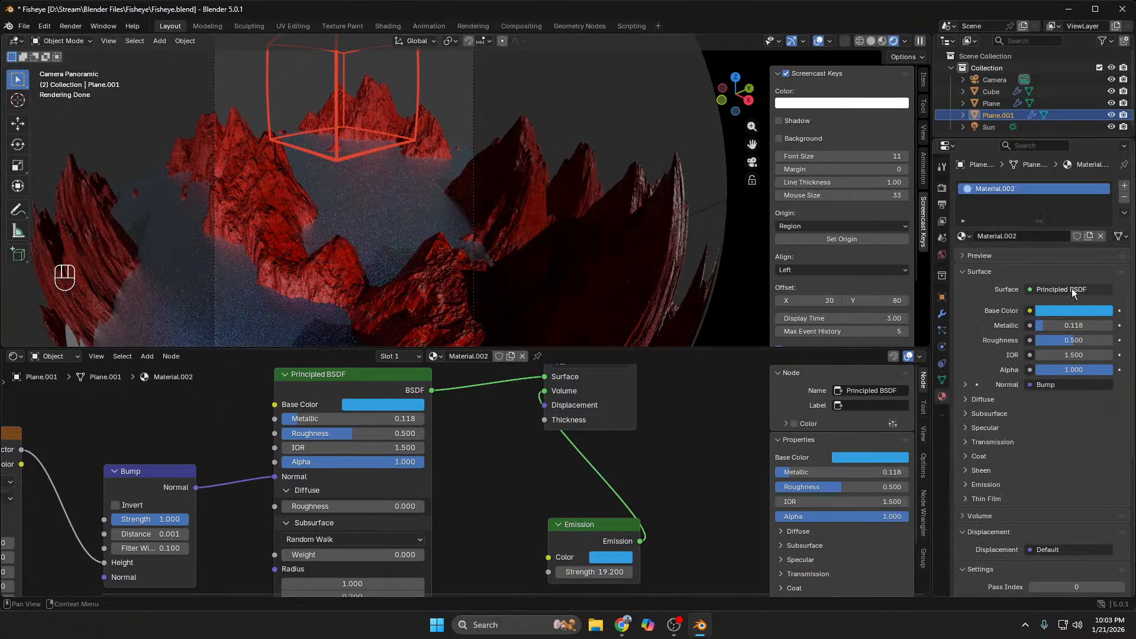
{"action": "left_click", "coordinate": [1004, 91]}
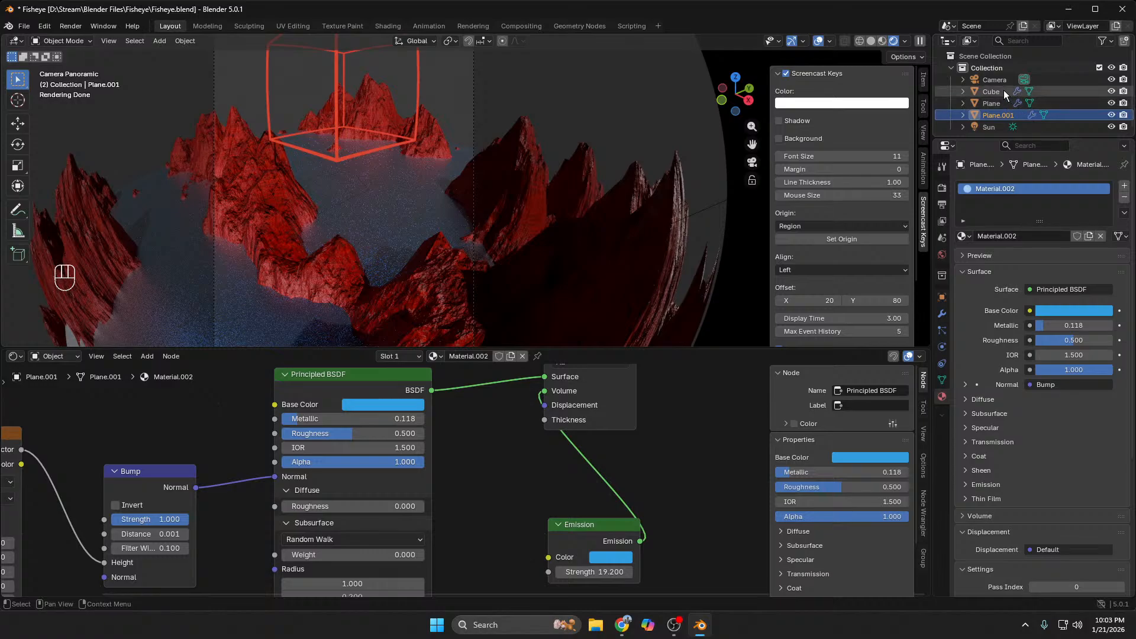
{"action": "left_click", "coordinate": [1081, 311]}
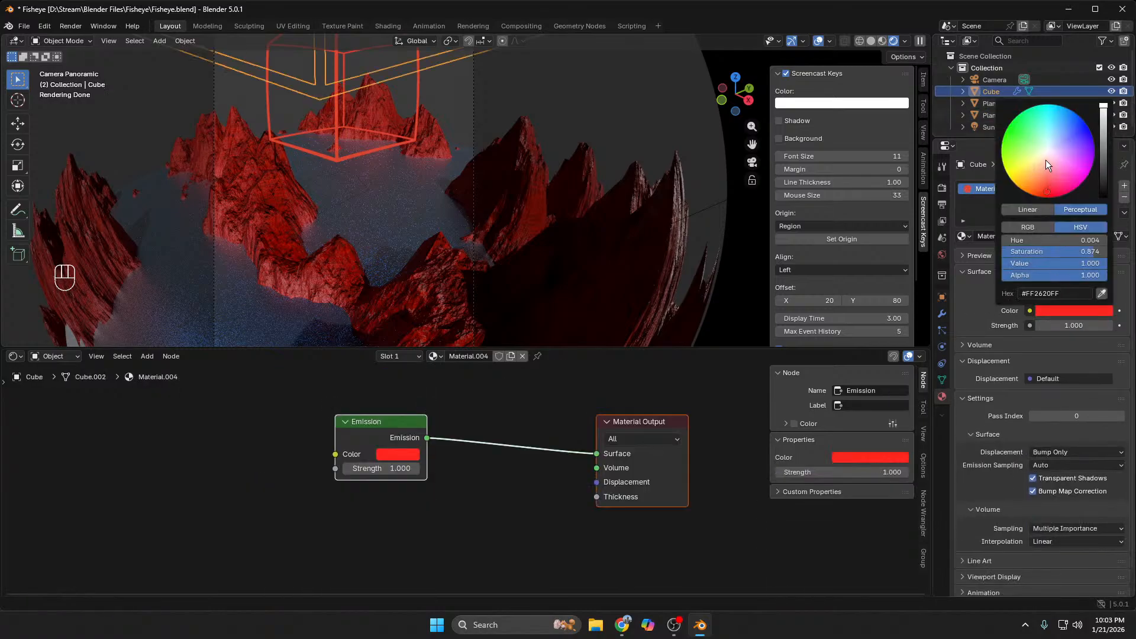
{"action": "left_click", "coordinate": [1049, 151]}
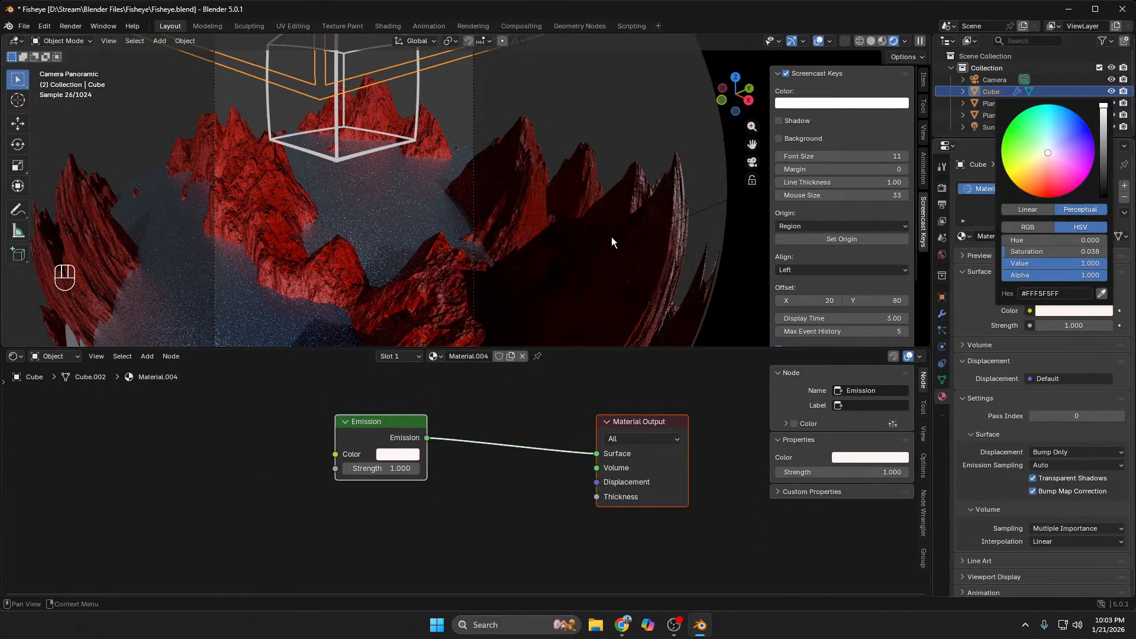
Step: Set the cube material's emission strength to 100
{"action": "left_click", "coordinate": [1068, 326]}
{"action": "type", "text": "1"}
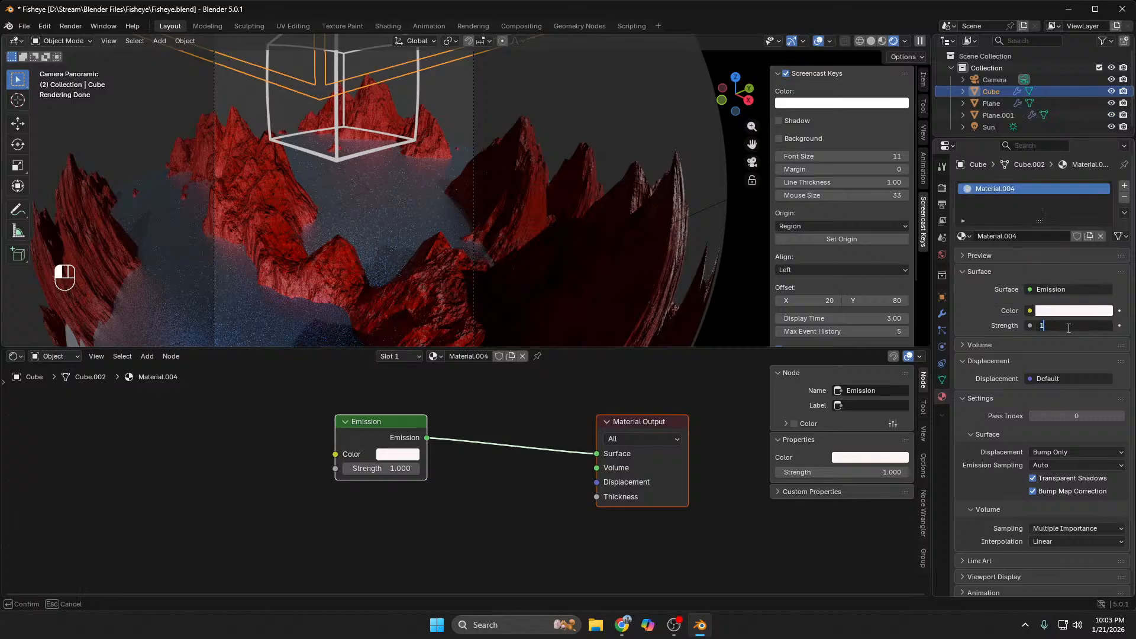
{"action": "type", "text": "00"}
{"action": "key", "text": "Return"}
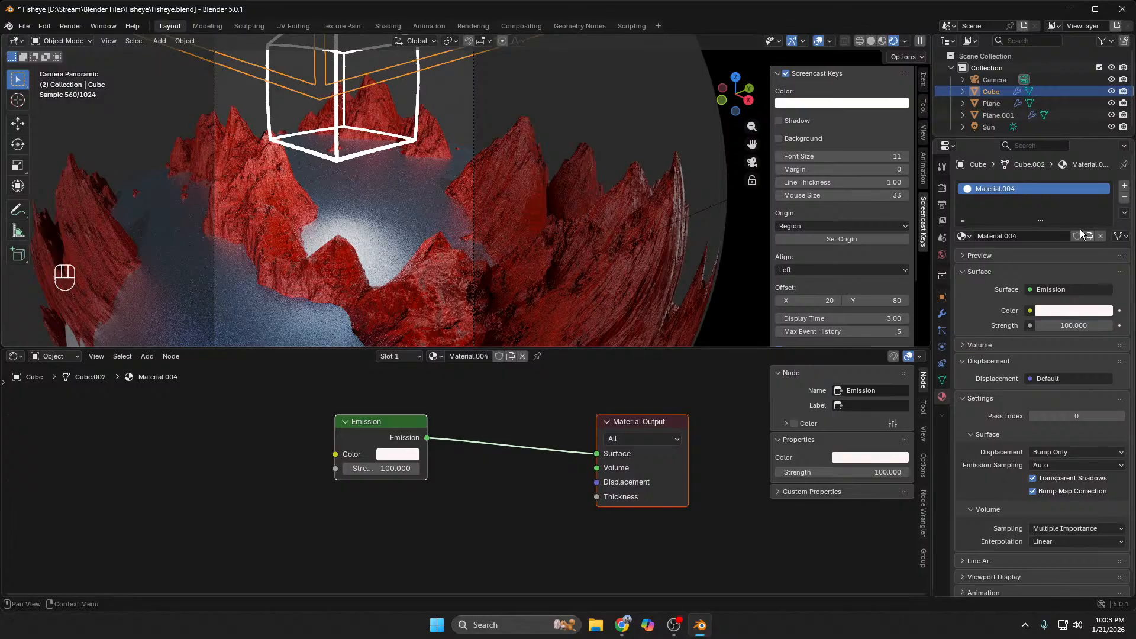
Step: Check the wireframe instructions in Chrome again, return to Blender and apply the cube's Wireframe modifier
{"action": "left_click", "coordinate": [943, 314]}
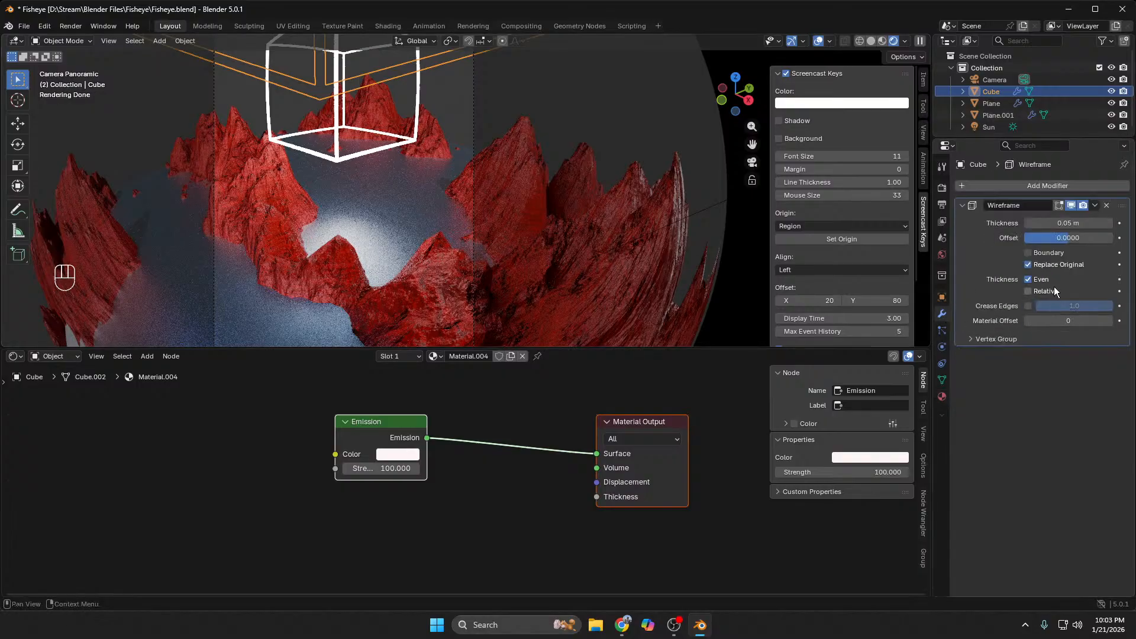
{"action": "key", "text": "alt+Tab"}
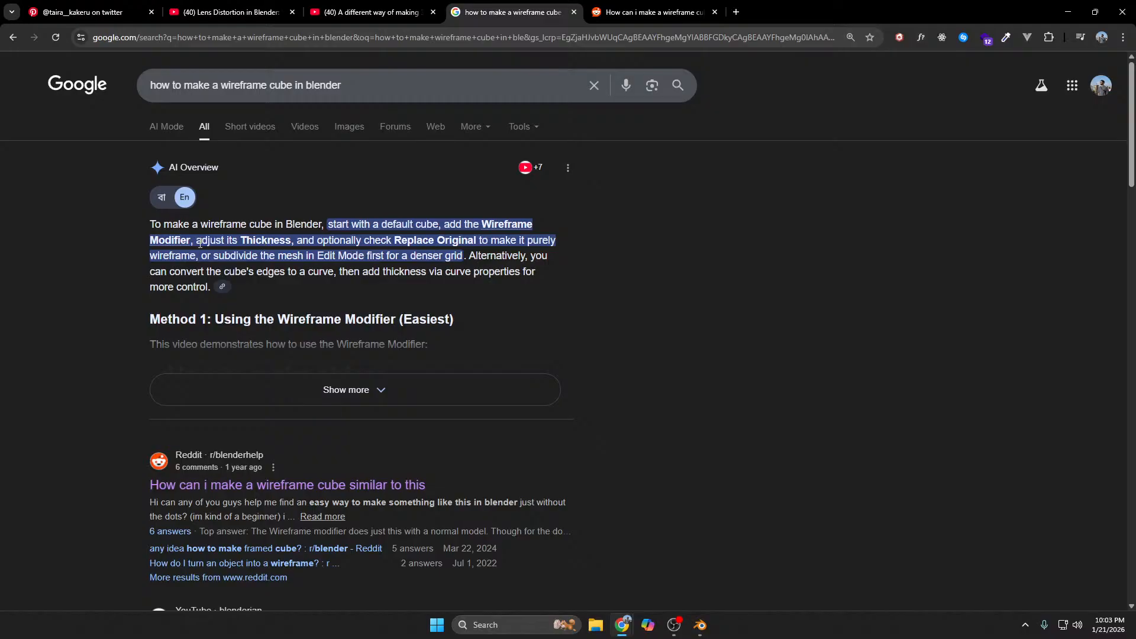
{"action": "key", "text": "alt+Tab"}
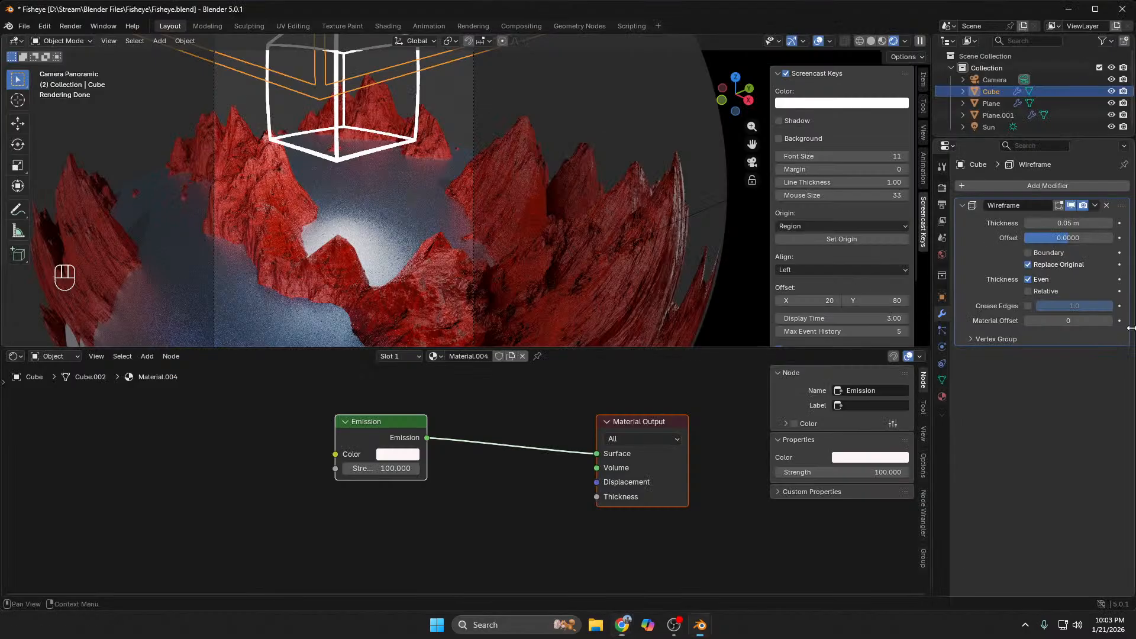
{"action": "left_click", "coordinate": [974, 340]}
{"action": "left_click", "coordinate": [974, 340]}
{"action": "left_click", "coordinate": [1093, 206]}
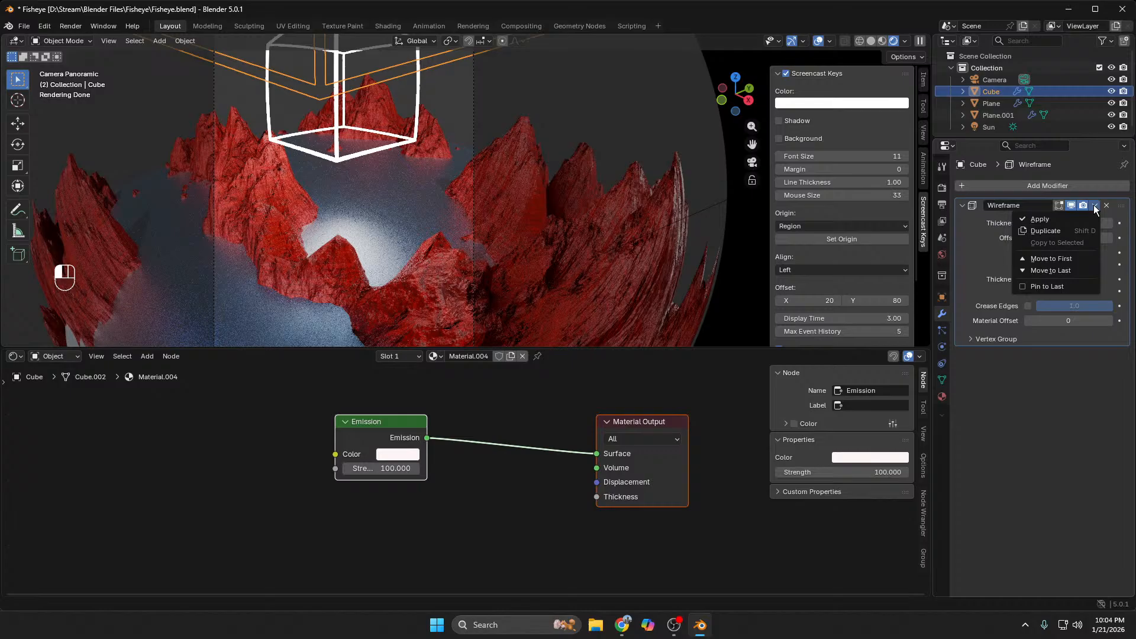
{"action": "left_click", "coordinate": [1067, 220]}
{"action": "middle_click_drag", "start_coordinate": [325, 181], "coordinate": [428, 179]}
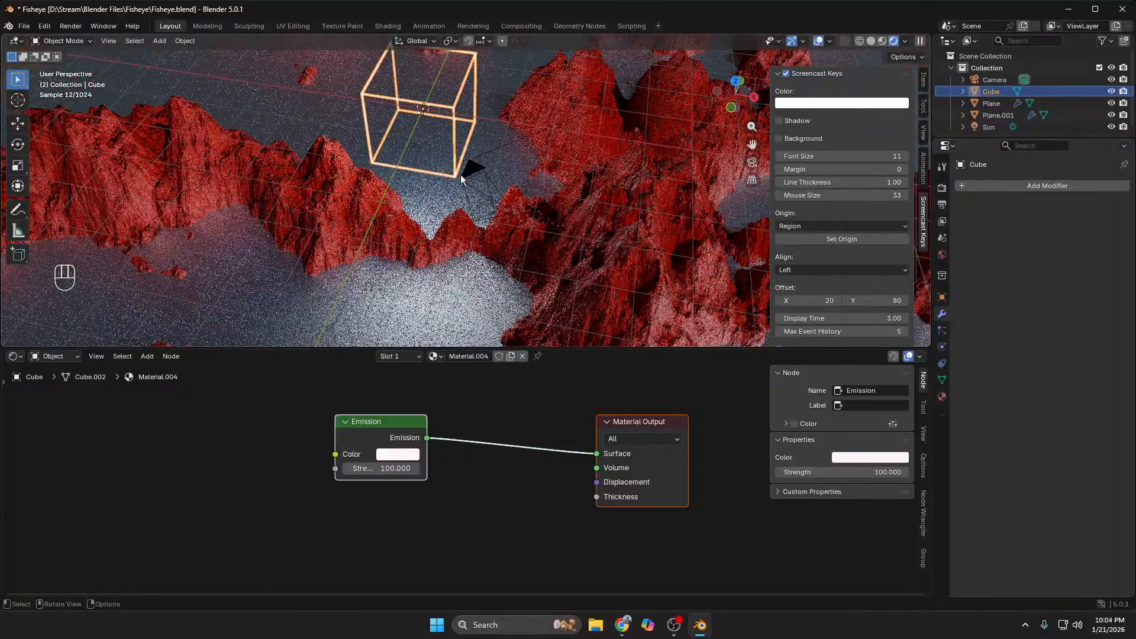
Step: Undo the modifier application and the emission strength change, and apply the cube's Wireframe modifier again
{"action": "key", "text": "ctrl+z"}
{"action": "key", "text": "ctrl+z"}
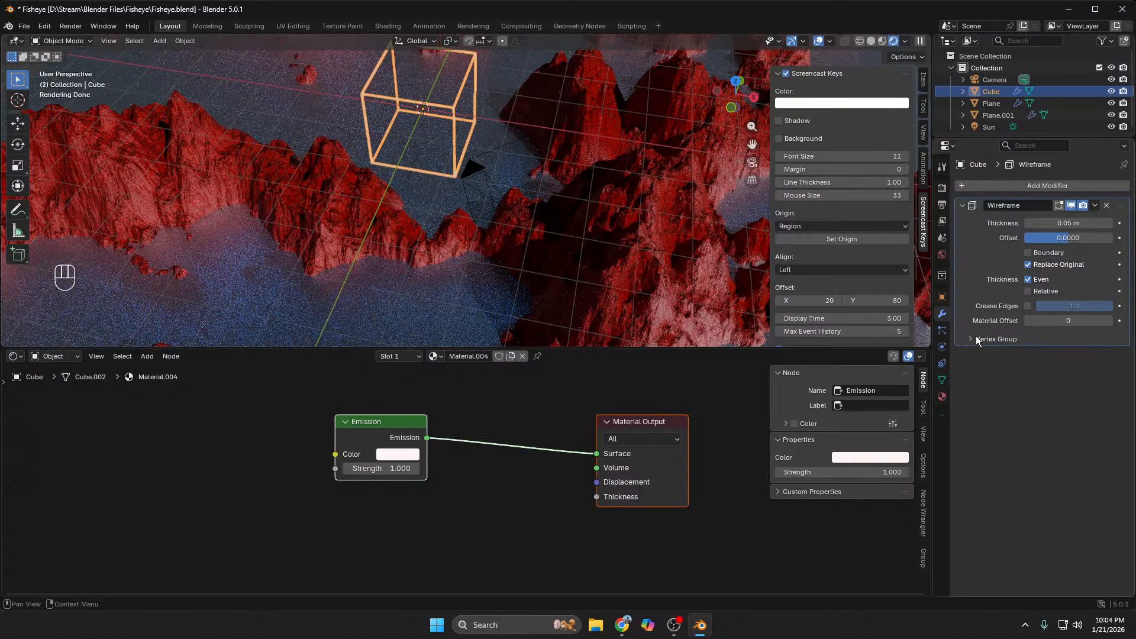
{"action": "left_click", "coordinate": [1096, 205]}
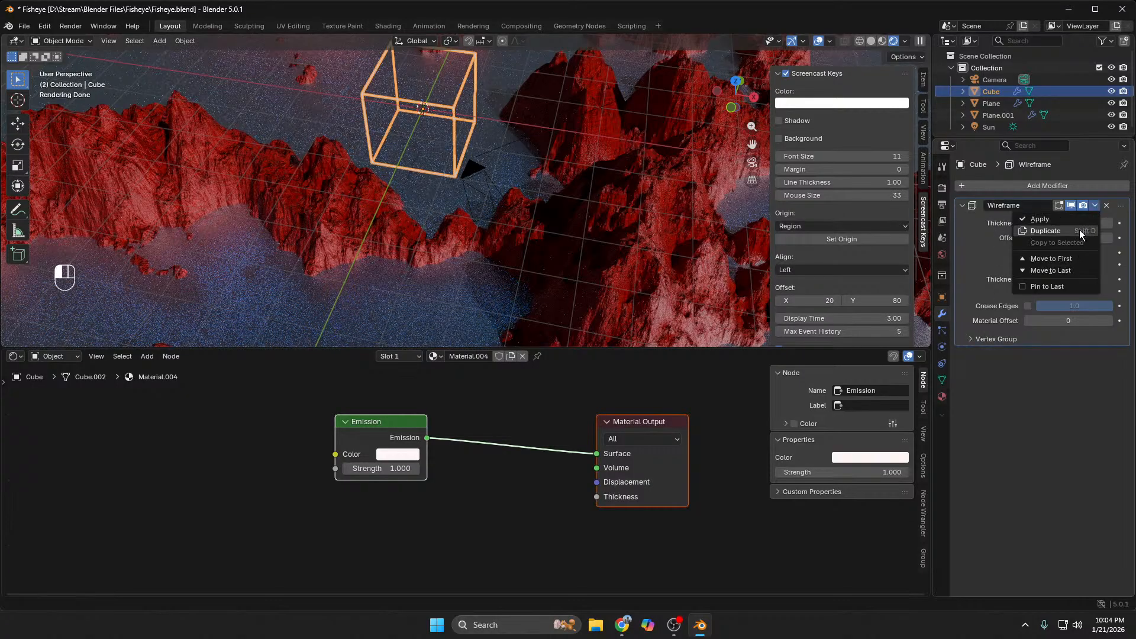
{"action": "left_click", "coordinate": [1077, 220]}
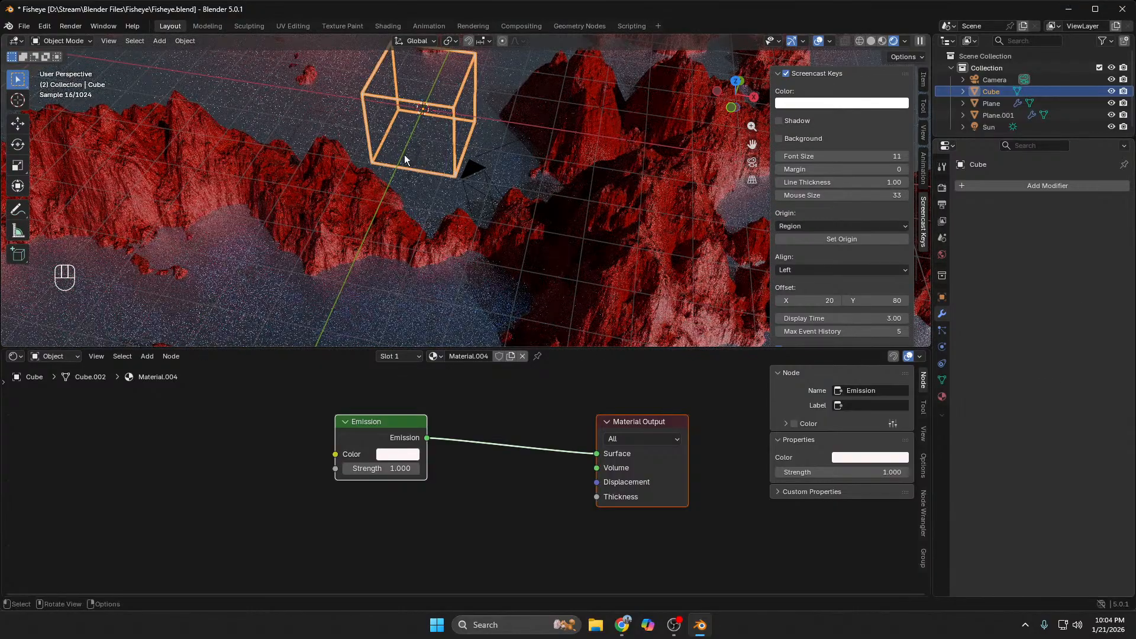
Step: Scale the wireframe cube down to roughly a third of its size and apply all its transforms
{"action": "key", "text": "s"}
{"action": "left_click", "coordinate": [463, 141]}
{"action": "key", "text": "shift+a"}
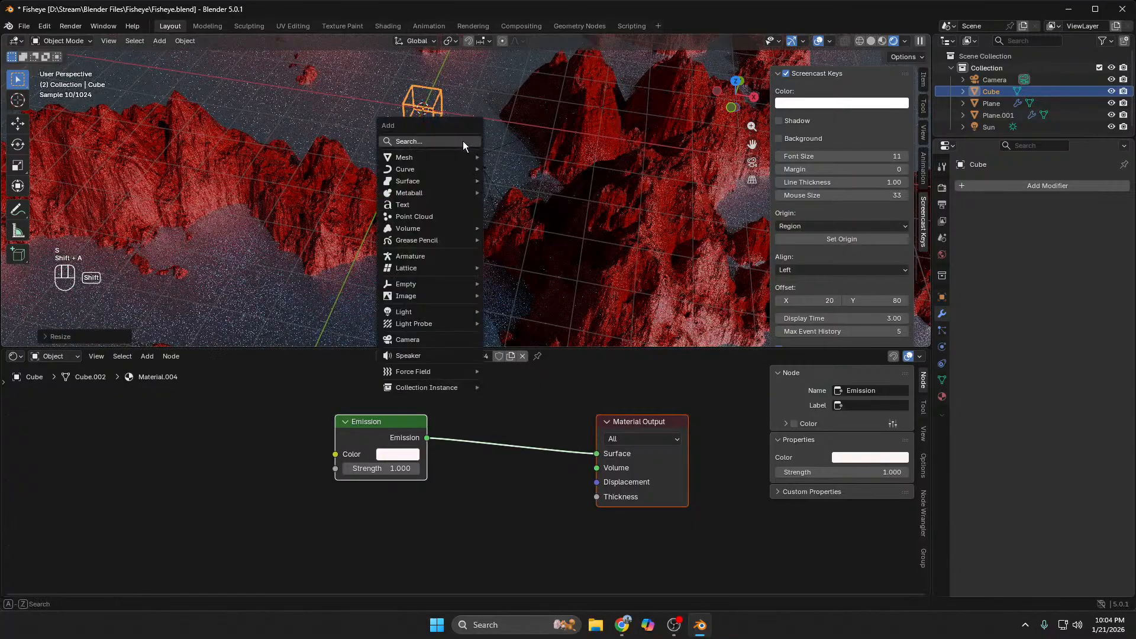
{"action": "key", "text": "Escape"}
{"action": "key", "text": "ctrl+a"}
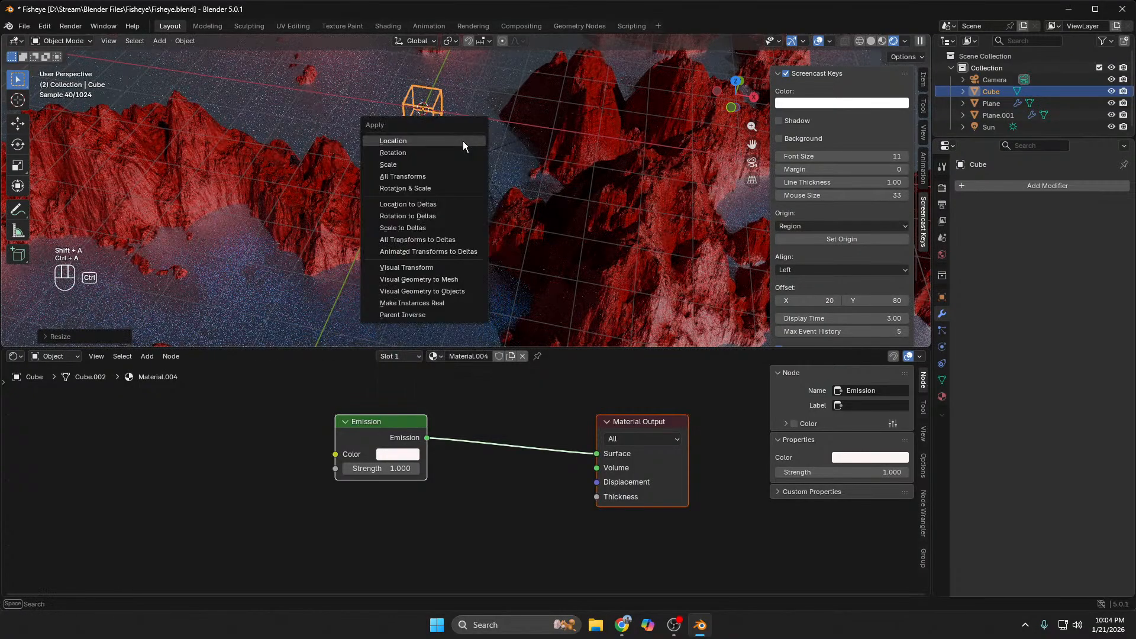
{"action": "left_click", "coordinate": [460, 178]}
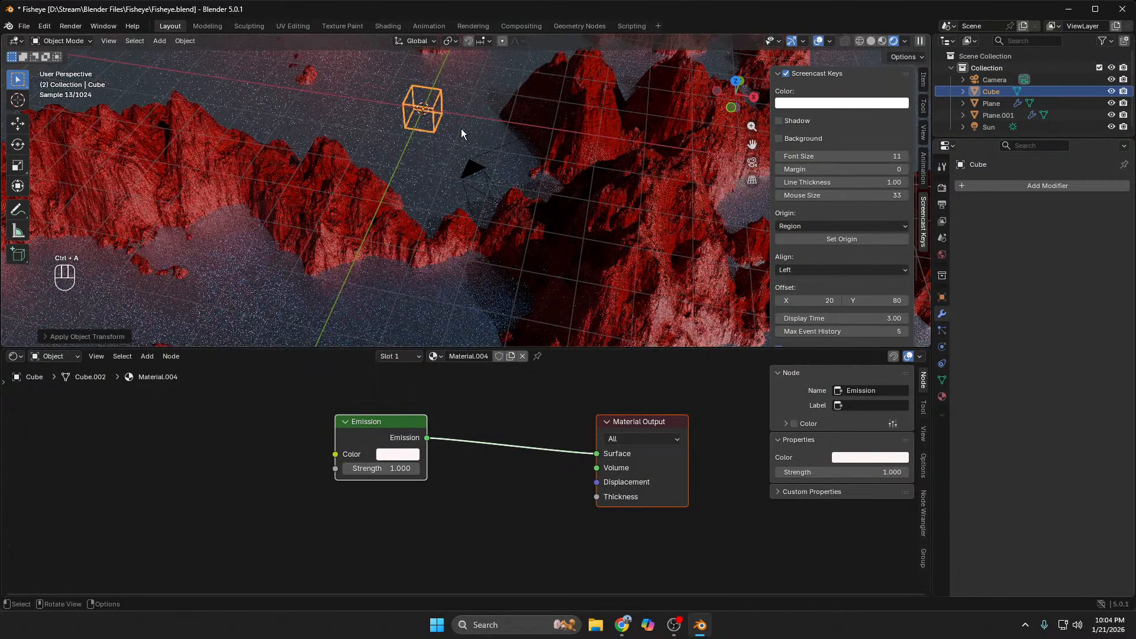
Step: Lower the small wireframe cube along the global Z axis in the camera view, bringing it in front of the islands
{"action": "key", "text": "KP_0"}
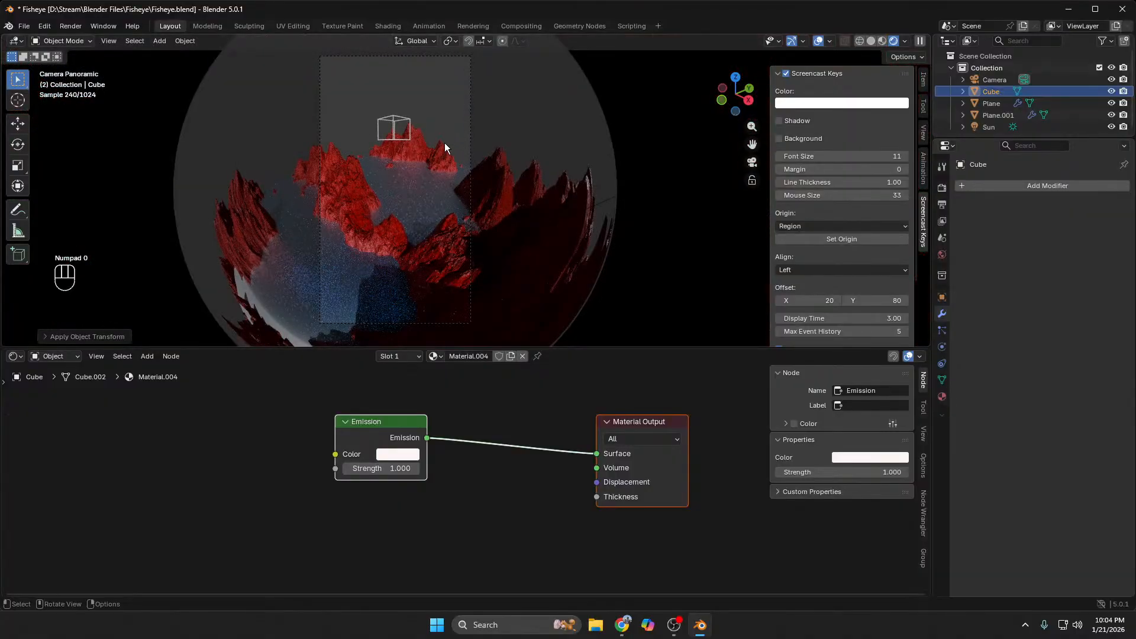
{"action": "left_click", "coordinate": [391, 141]}
{"action": "left_click", "coordinate": [398, 135]}
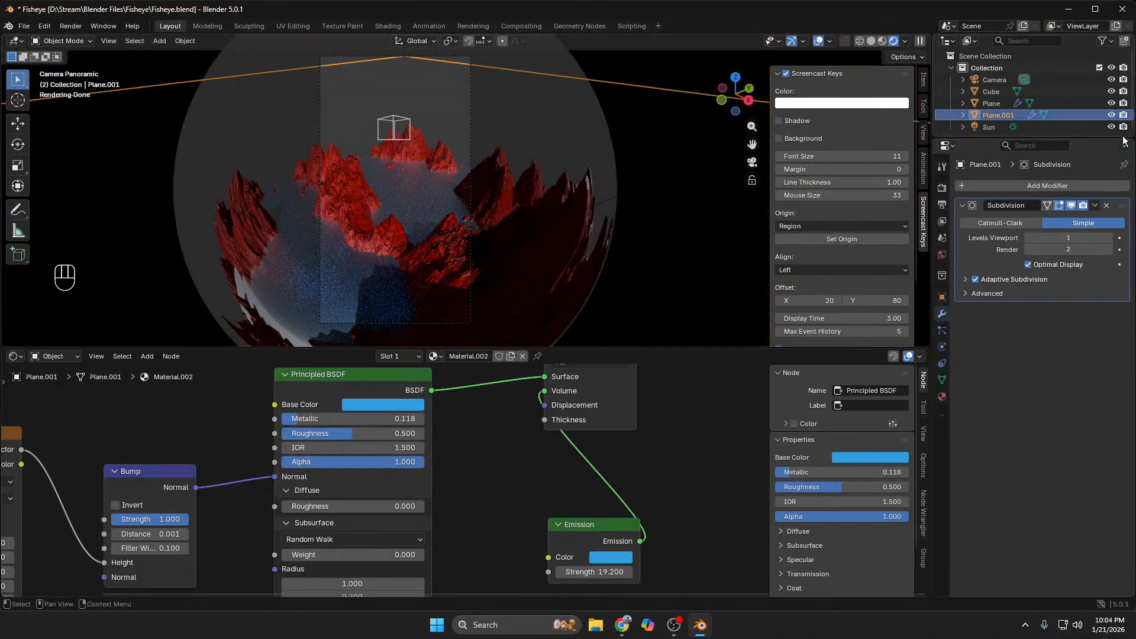
{"action": "key", "text": "g"}
{"action": "key", "text": "z"}
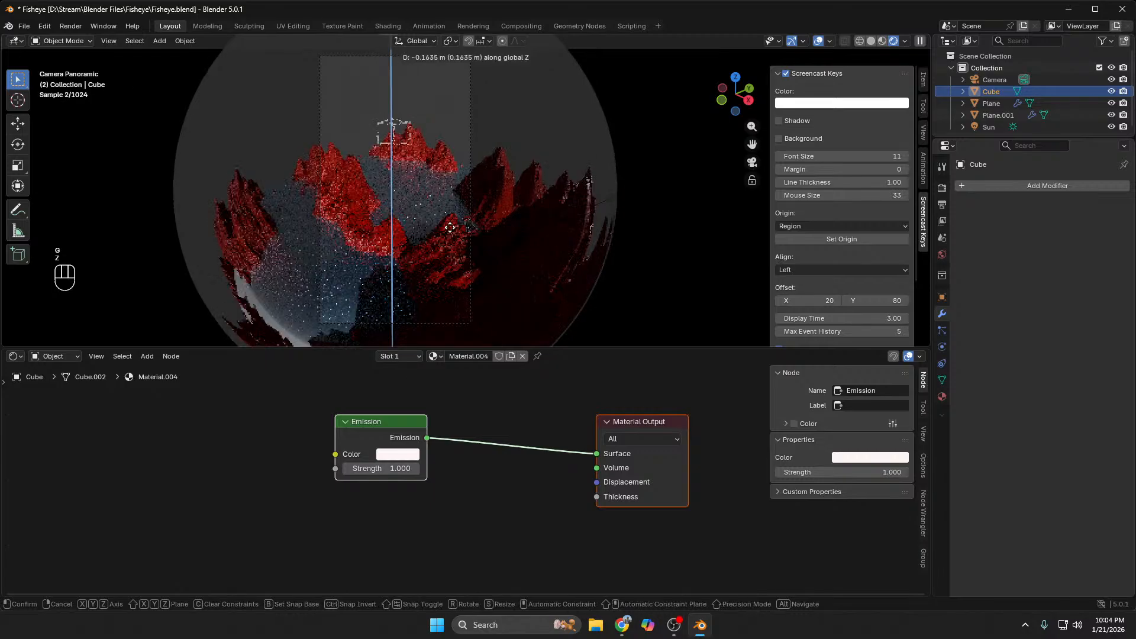
{"action": "left_click", "coordinate": [462, 92]}
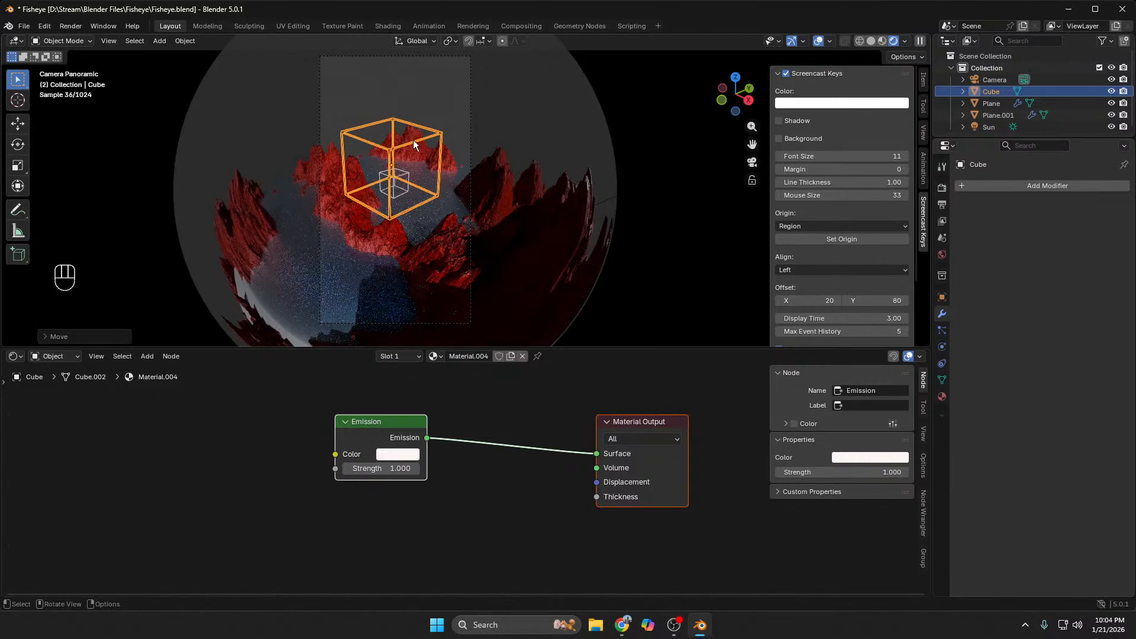
Step: Move the small wireframe cube about 0.22 m along the global X axis in the camera view
{"action": "middle_click_drag", "start_coordinate": [413, 139], "coordinate": [376, 121]}
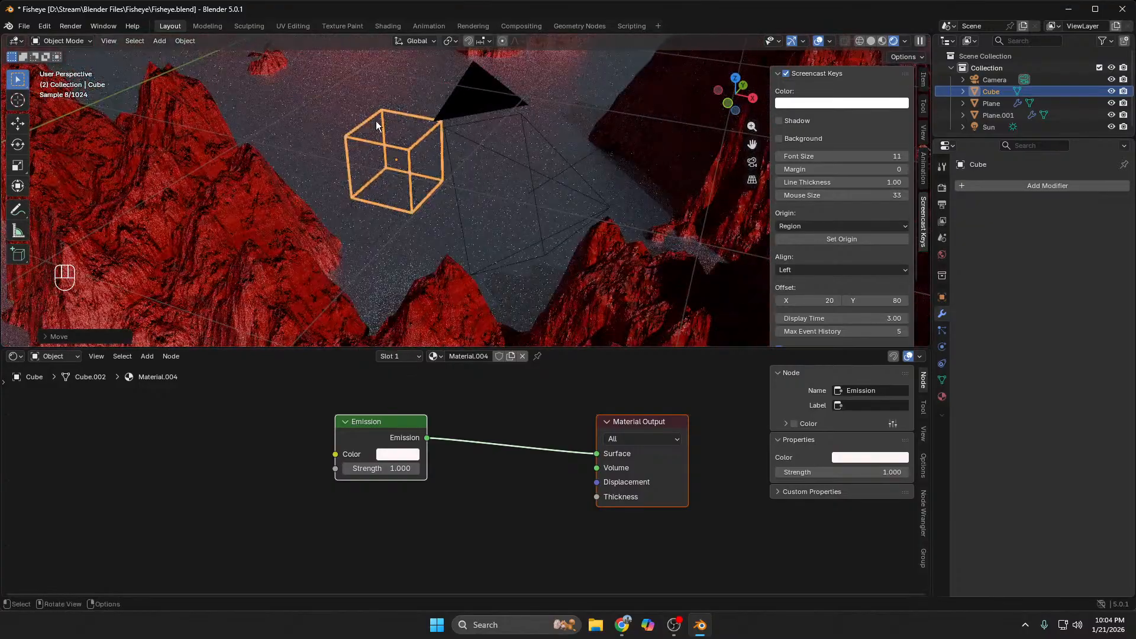
{"action": "key", "text": "KP_0"}
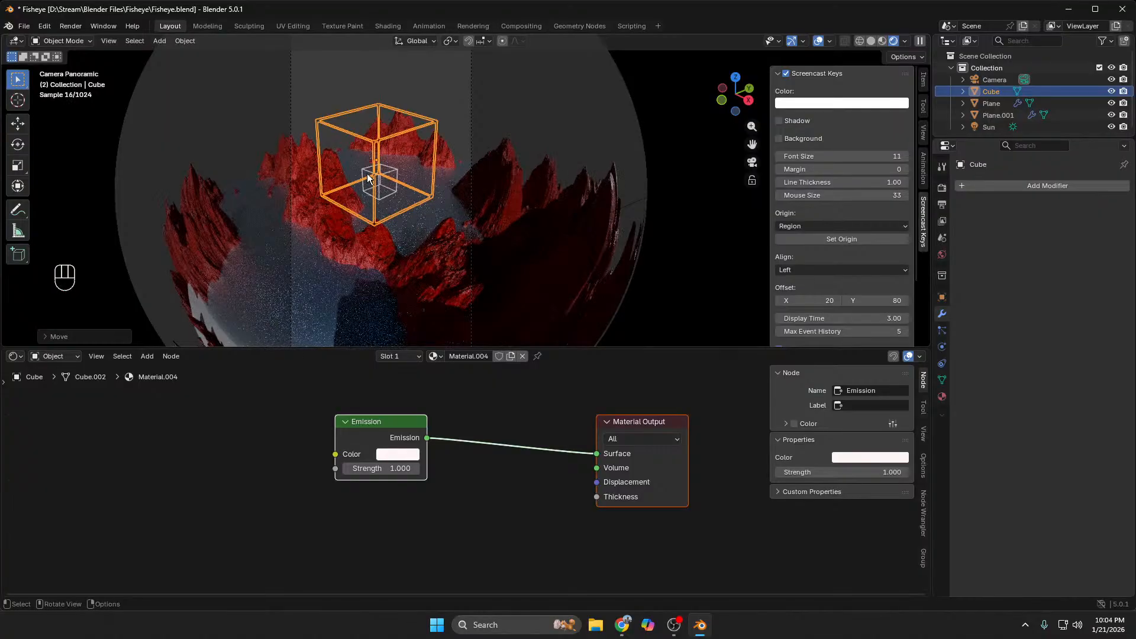
{"action": "key", "text": "g"}
{"action": "key", "text": "y"}
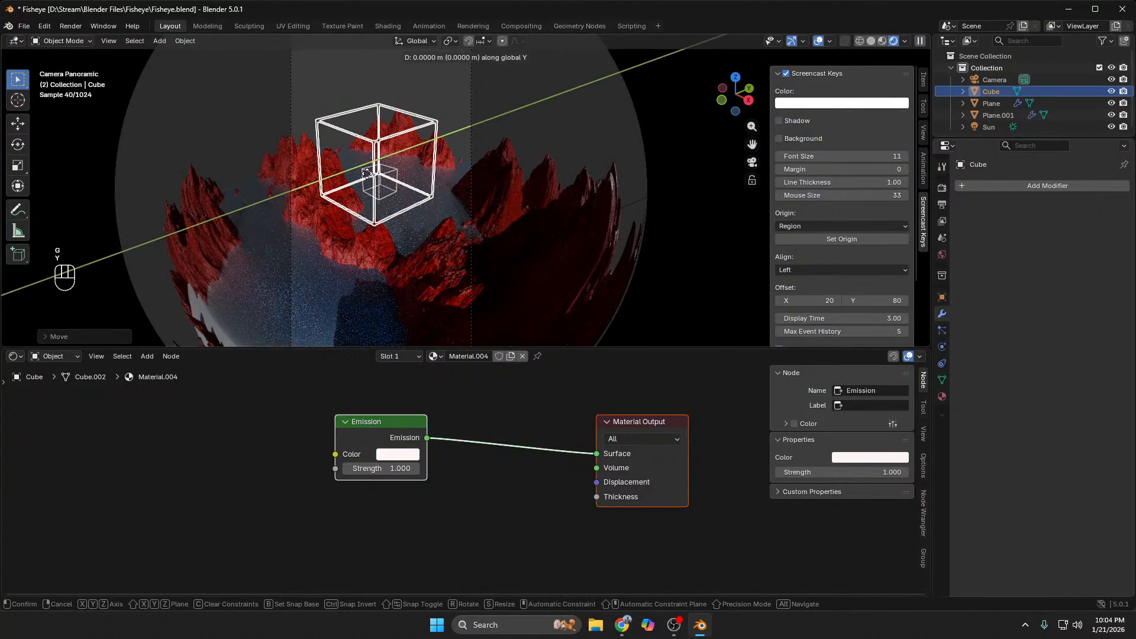
{"action": "key", "text": "z"}
{"action": "key", "text": "z"}
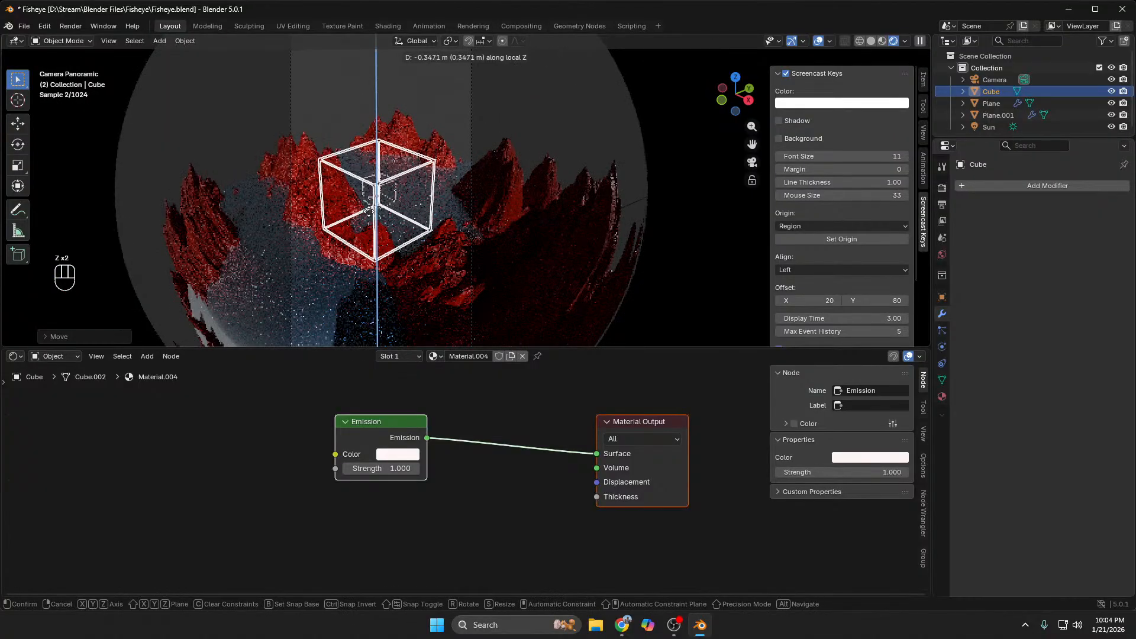
{"action": "key", "text": "x"}
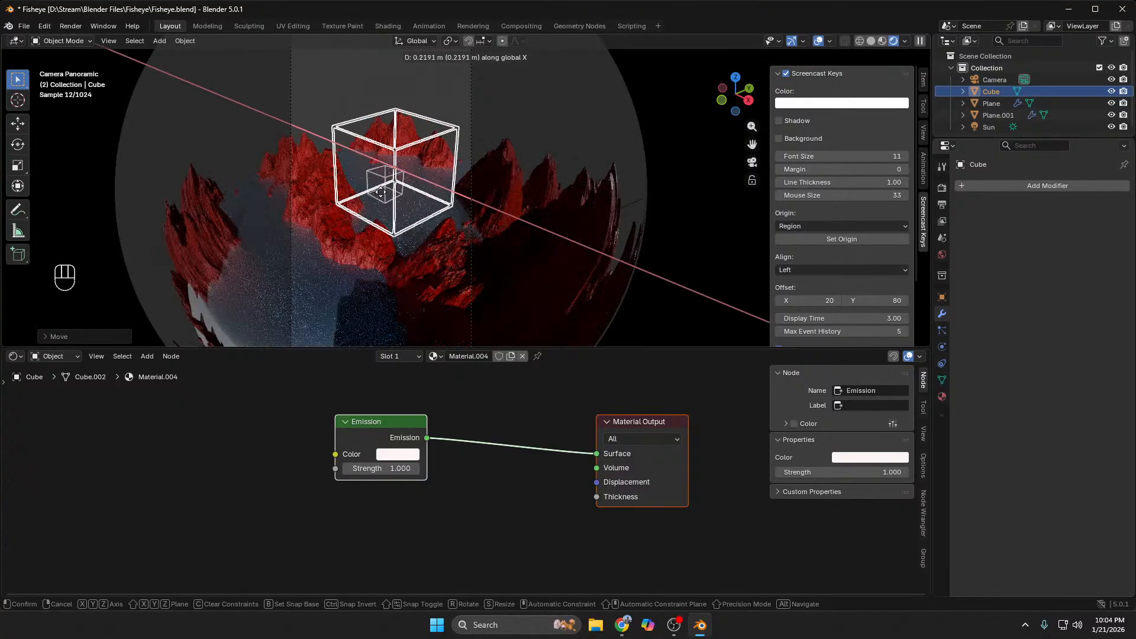
{"action": "left_click", "coordinate": [381, 192]}
Step: Scale the wireframe cube up to about 6.45 and shift it along the global X axis to about -4.02 m
{"action": "key", "text": "KP_Decimal"}
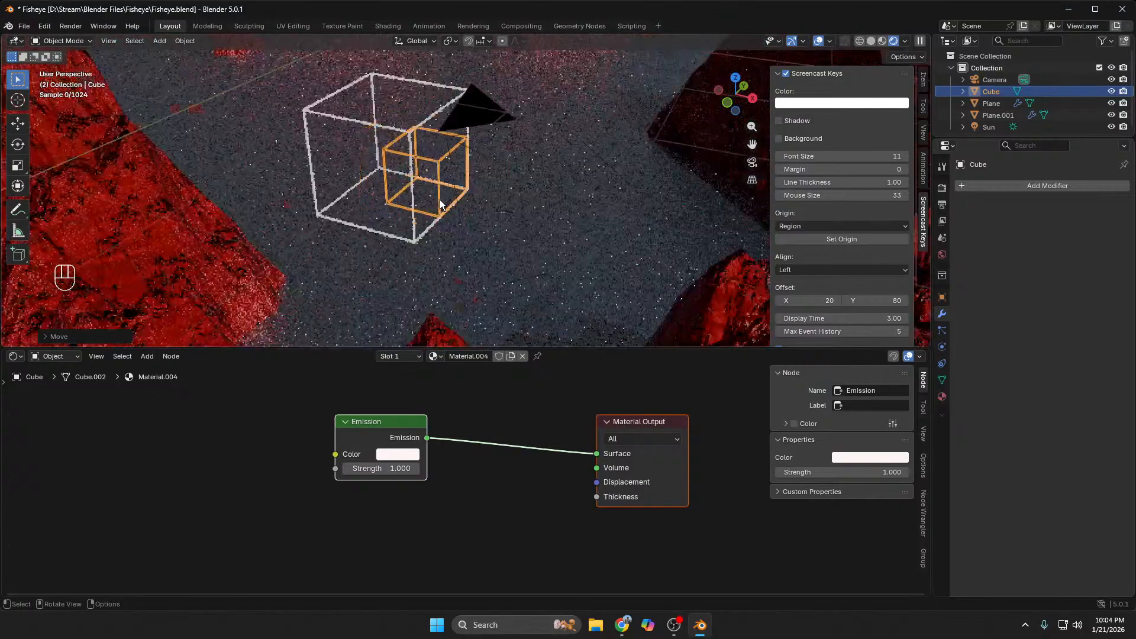
{"action": "scroll", "coordinate": [441, 205], "scroll_direction": "down", "scroll_amount": 6}
{"action": "key", "text": "s"}
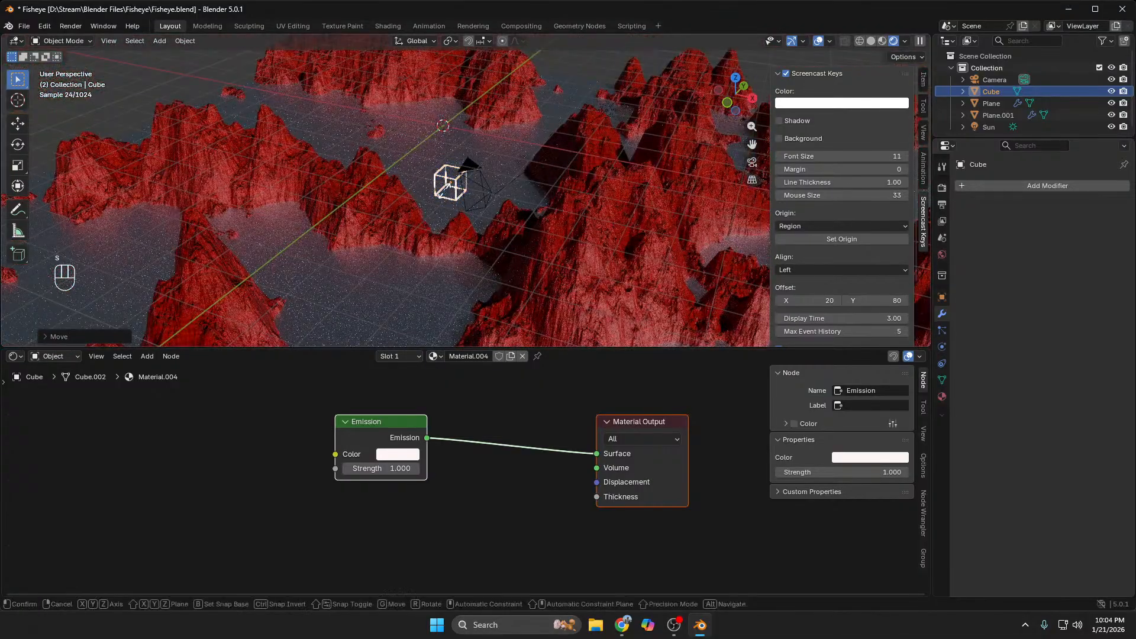
{"action": "left_click", "coordinate": [503, 226]}
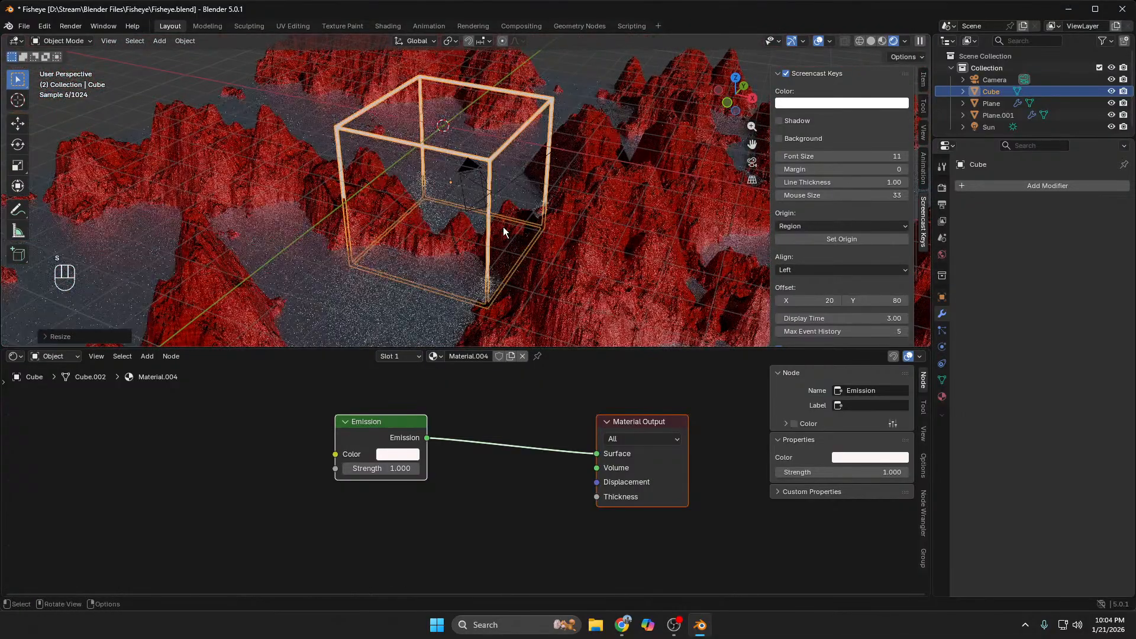
{"action": "key", "text": "g"}
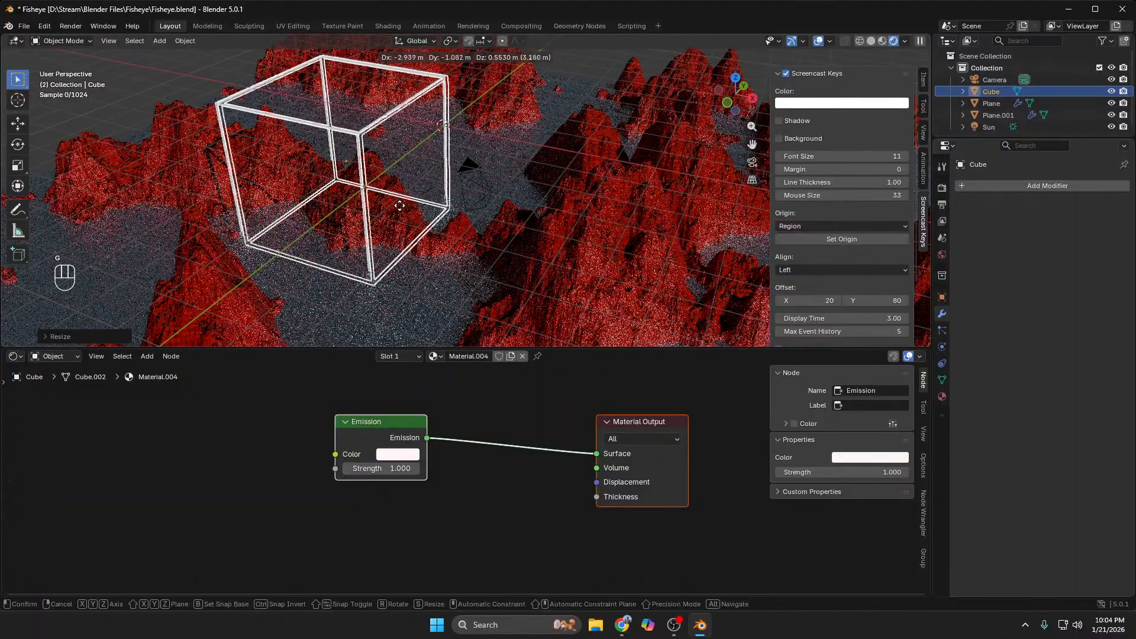
{"action": "key", "text": "x"}
{"action": "left_click", "coordinate": [391, 202]}
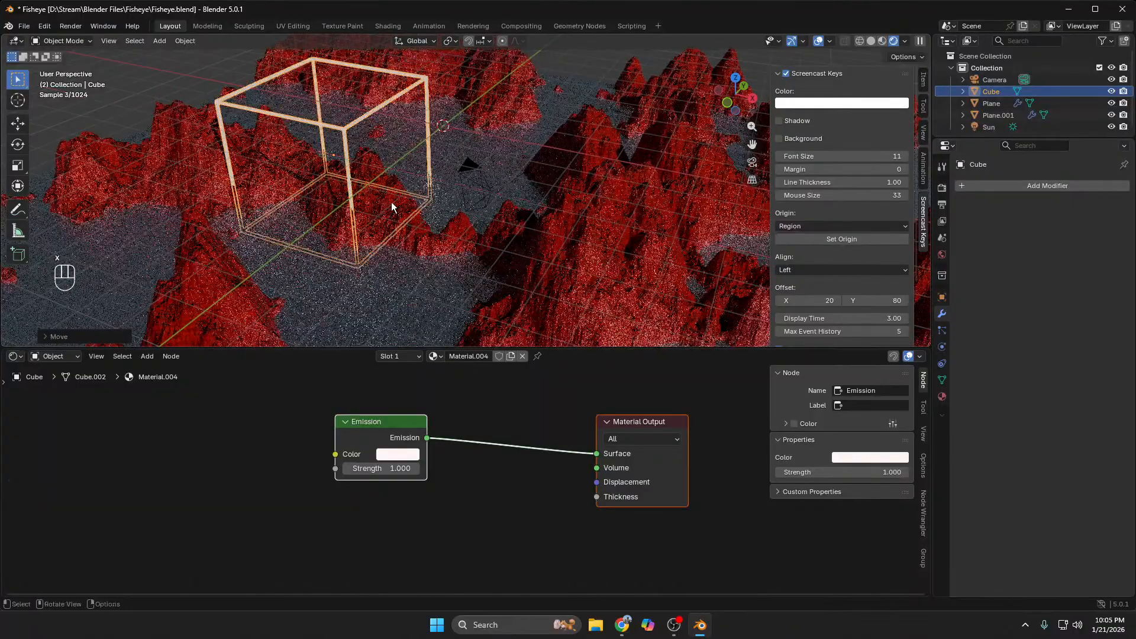
Step: Move the enlarged wireframe cube back about 3.62 m along the global X axis in the camera view
{"action": "key", "text": "KP_0"}
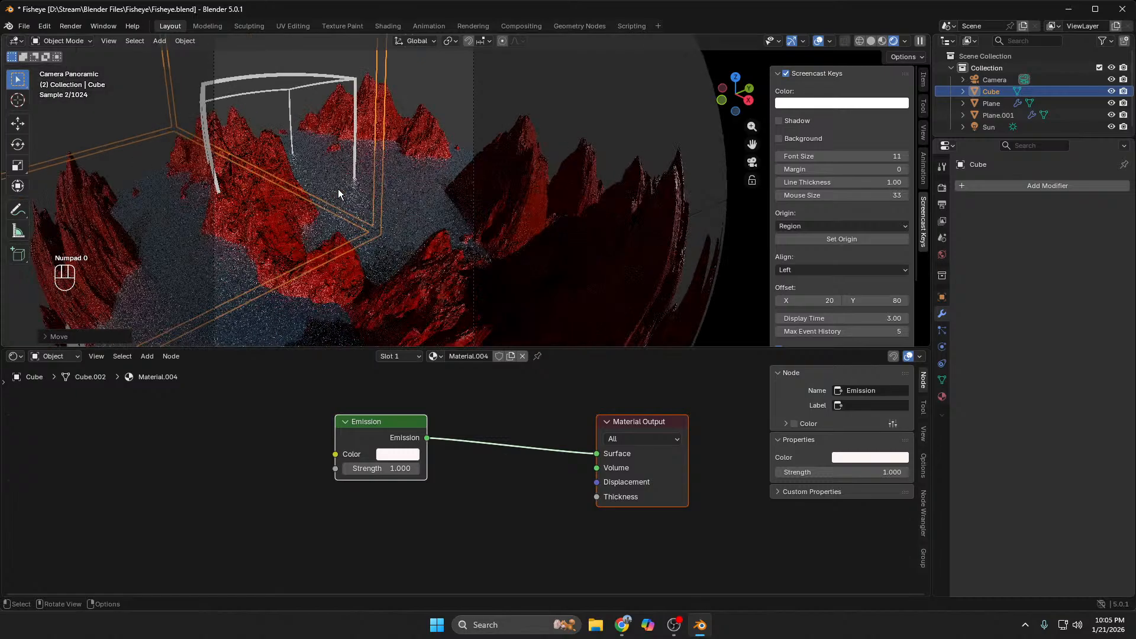
{"action": "scroll", "coordinate": [338, 190], "scroll_direction": "up", "scroll_amount": 2}
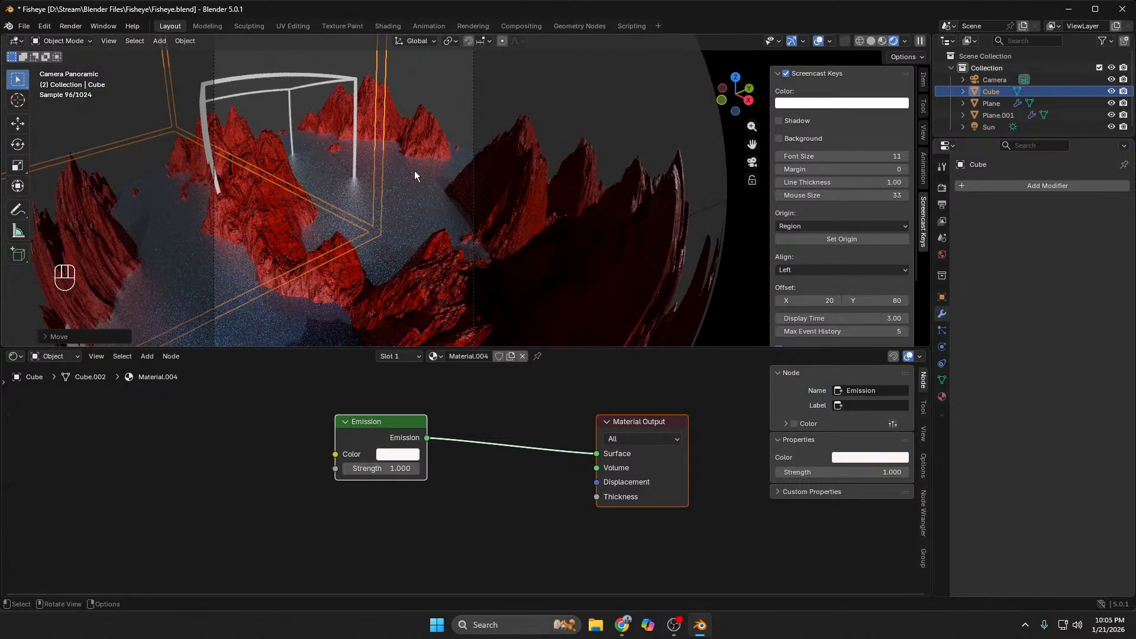
{"action": "left_click", "coordinate": [515, 122]}
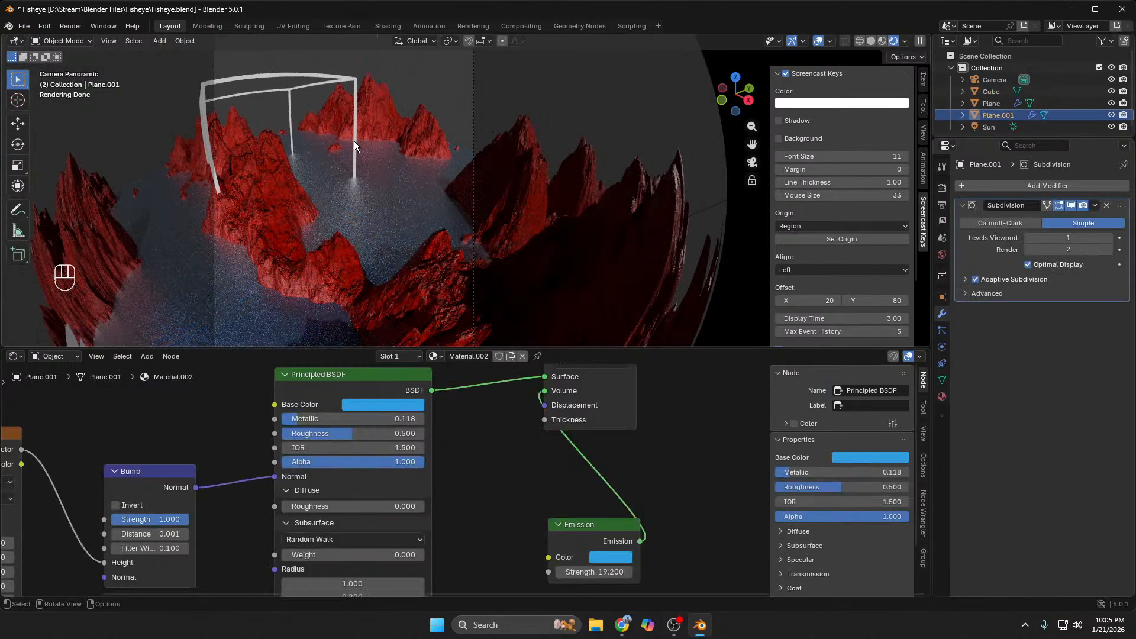
{"action": "left_click", "coordinate": [979, 92]}
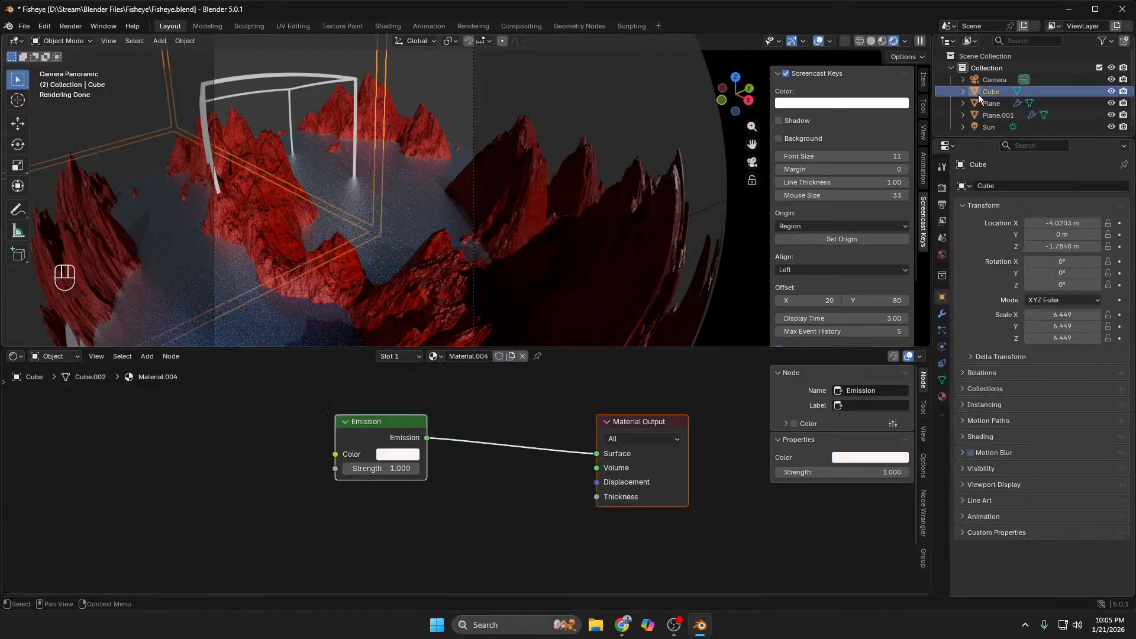
{"action": "key", "text": "g"}
{"action": "key", "text": "x"}
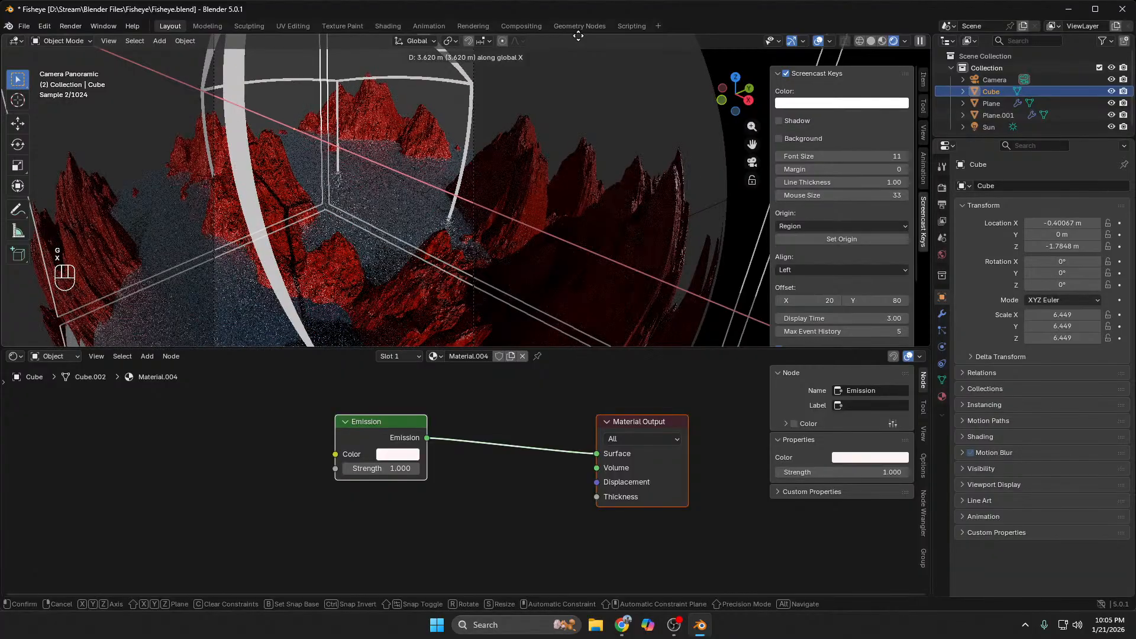
{"action": "left_click", "coordinate": [562, 344]}
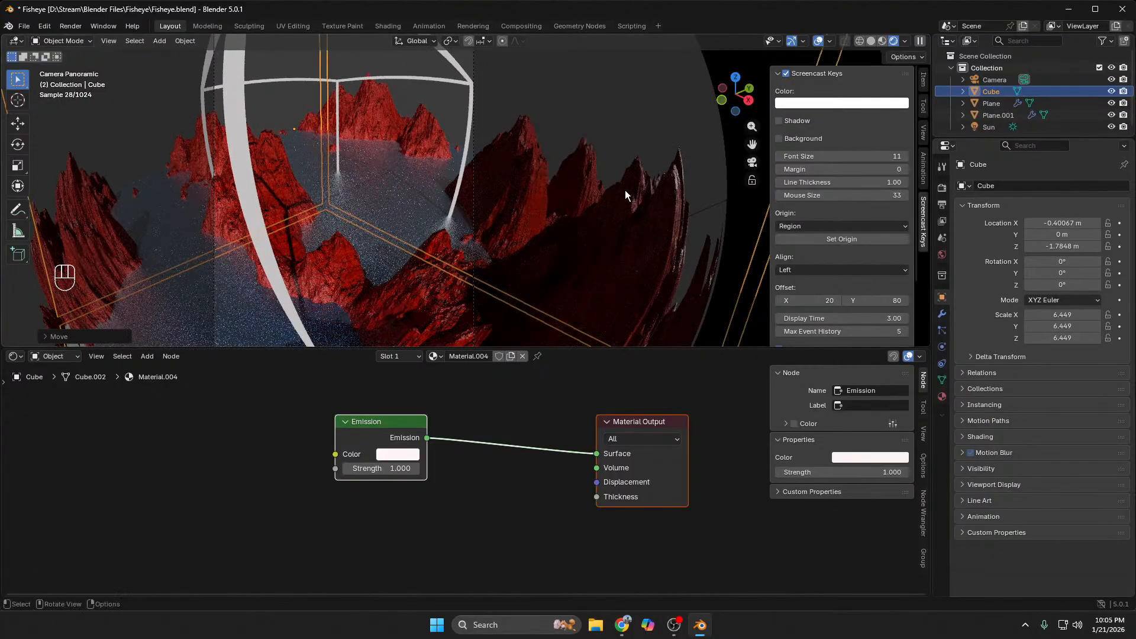
Step: Scale the wireframe cube down to about 2.035 and reposition it at about X 0.19, Y 0.53, Z -1.92 m
{"action": "key", "text": "s"}
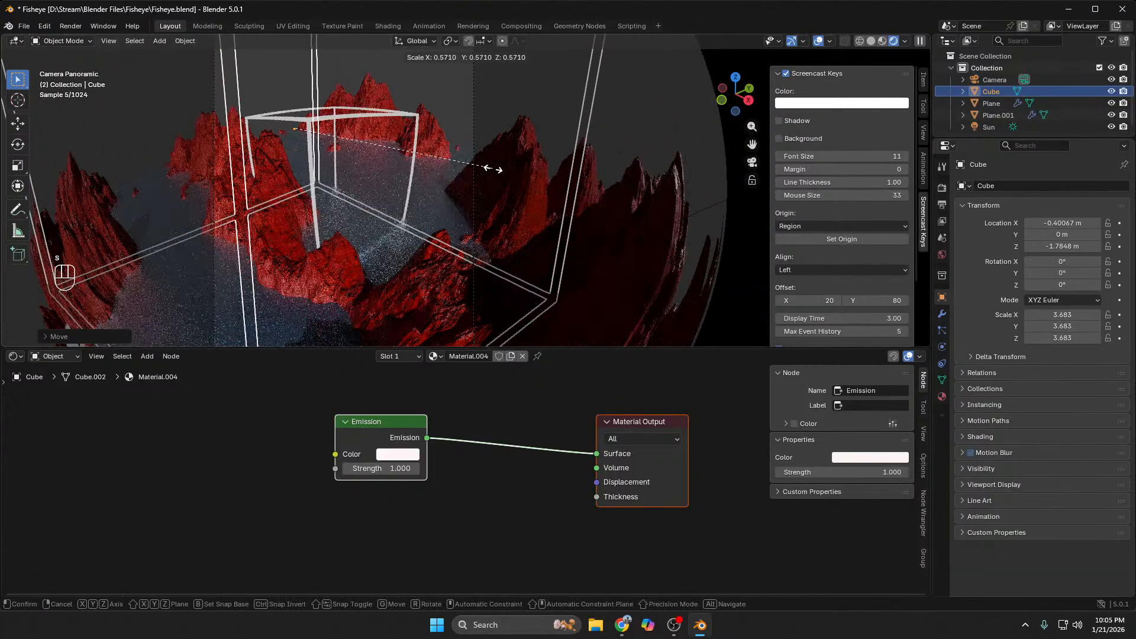
{"action": "left_click", "coordinate": [492, 169]}
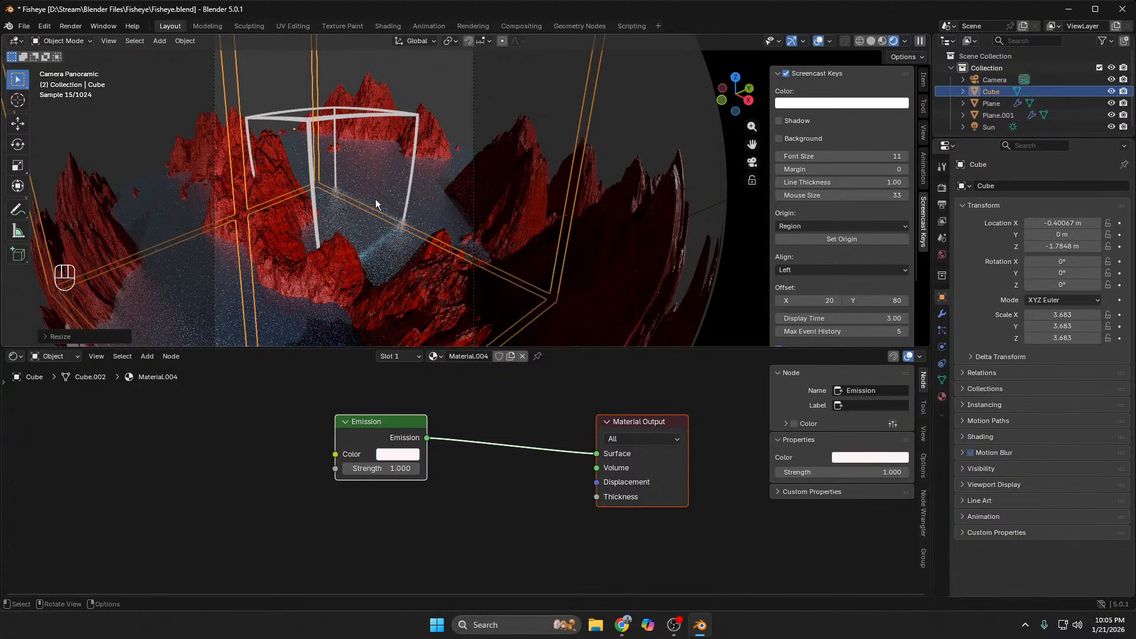
{"action": "key", "text": "s"}
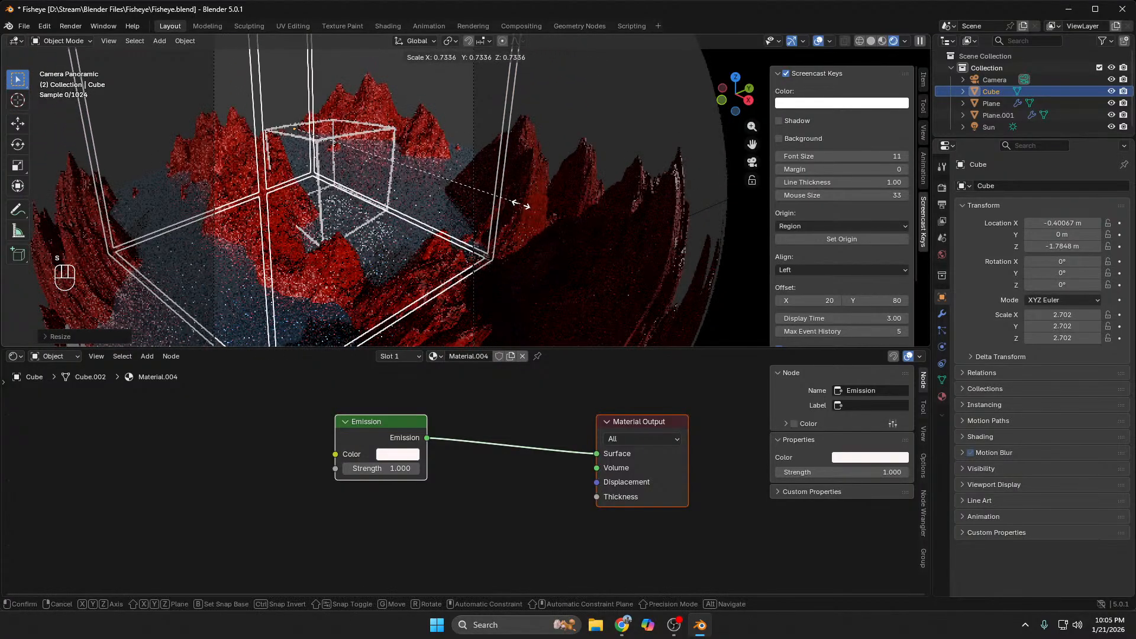
{"action": "key", "text": "g"}
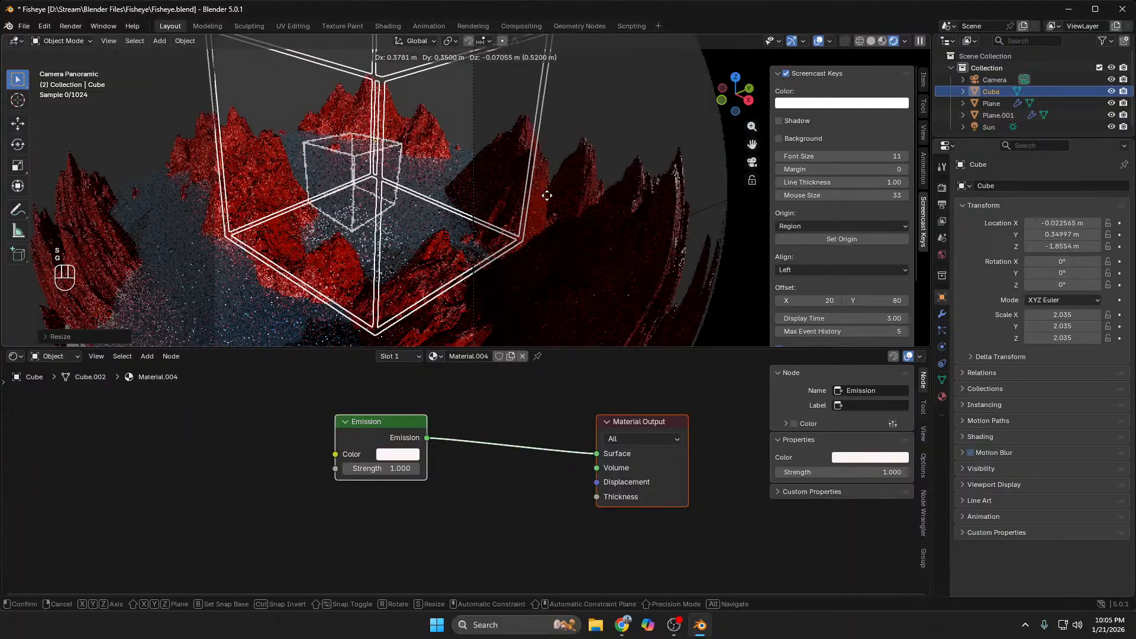
{"action": "left_click", "coordinate": [544, 215]}
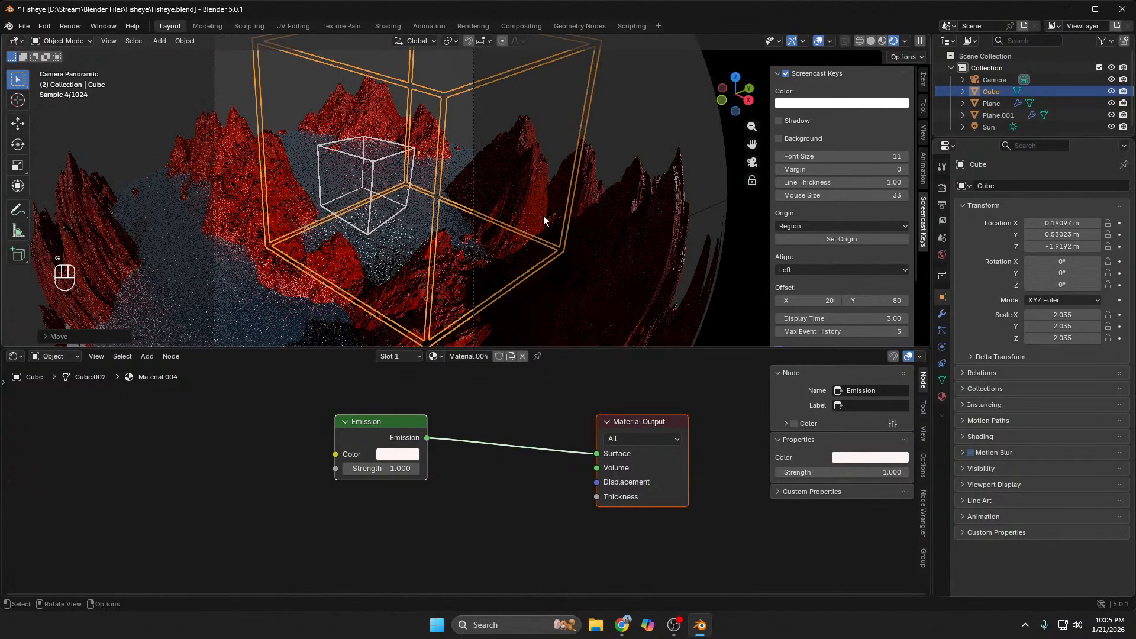
Step: Render the current frame to check the wireframe cube's placement among the islands, and close the render
{"action": "key", "text": "F12"}
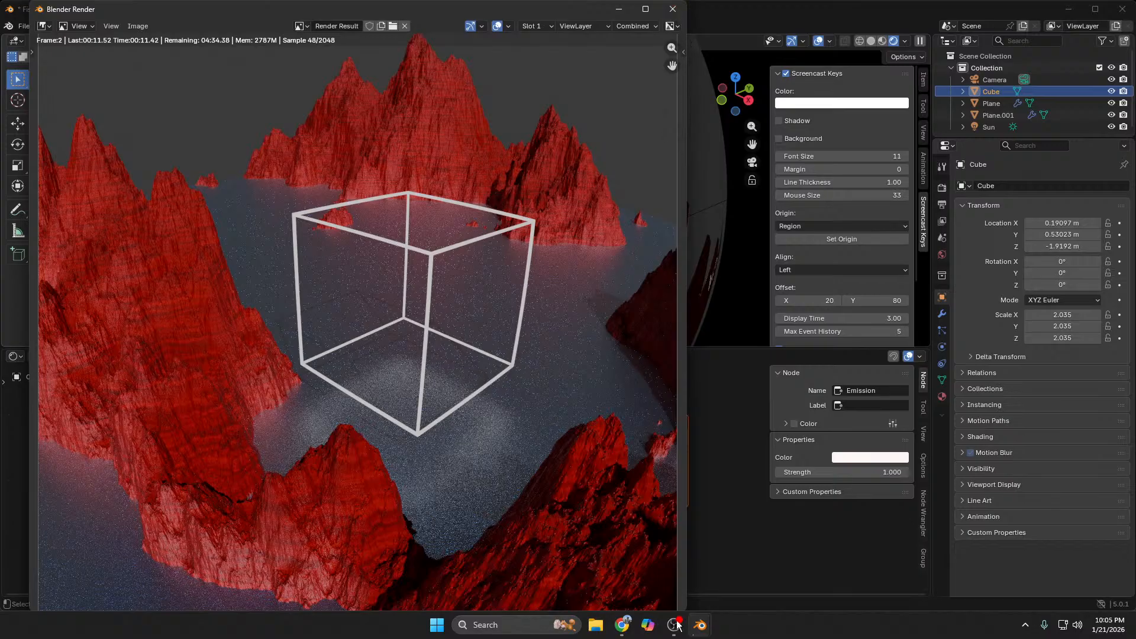
{"action": "mouse_move", "coordinate": [623, 630]}
{"action": "key", "text": "Escape"}
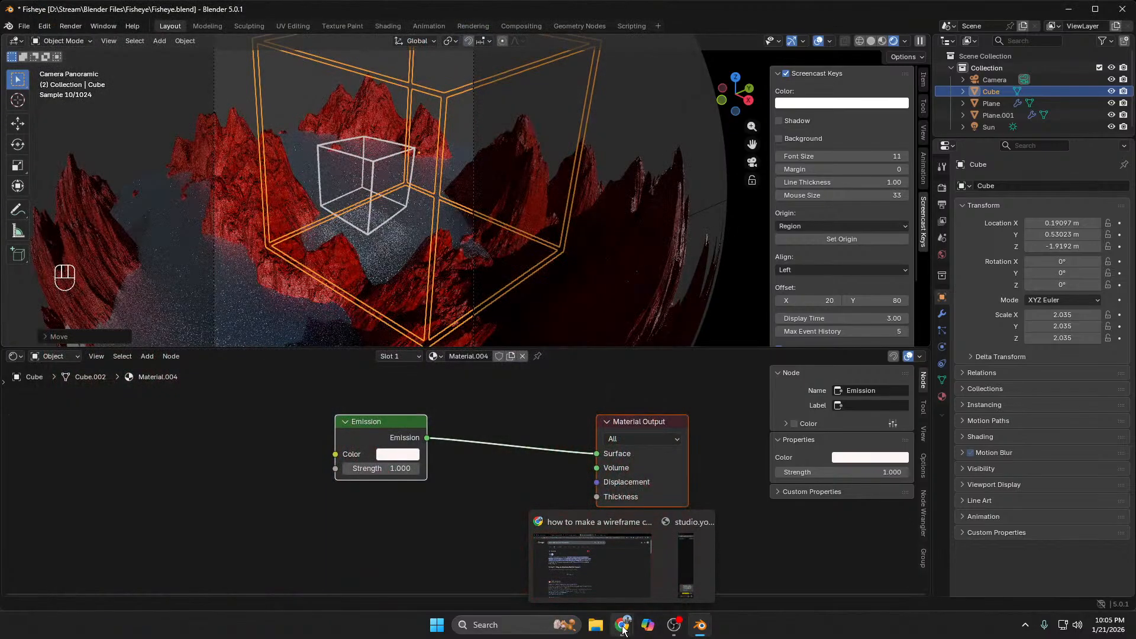
Step: Set the emission strength of the cube's material to 500
{"action": "left_click", "coordinate": [384, 469]}
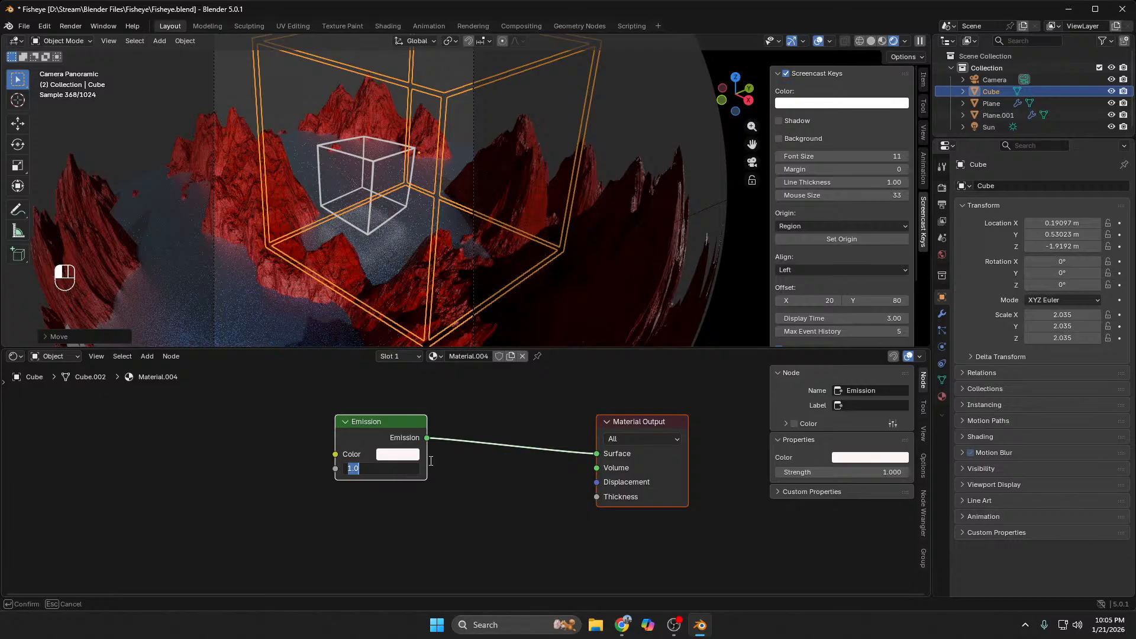
{"action": "type", "text": "500"}
{"action": "key", "text": "Return"}
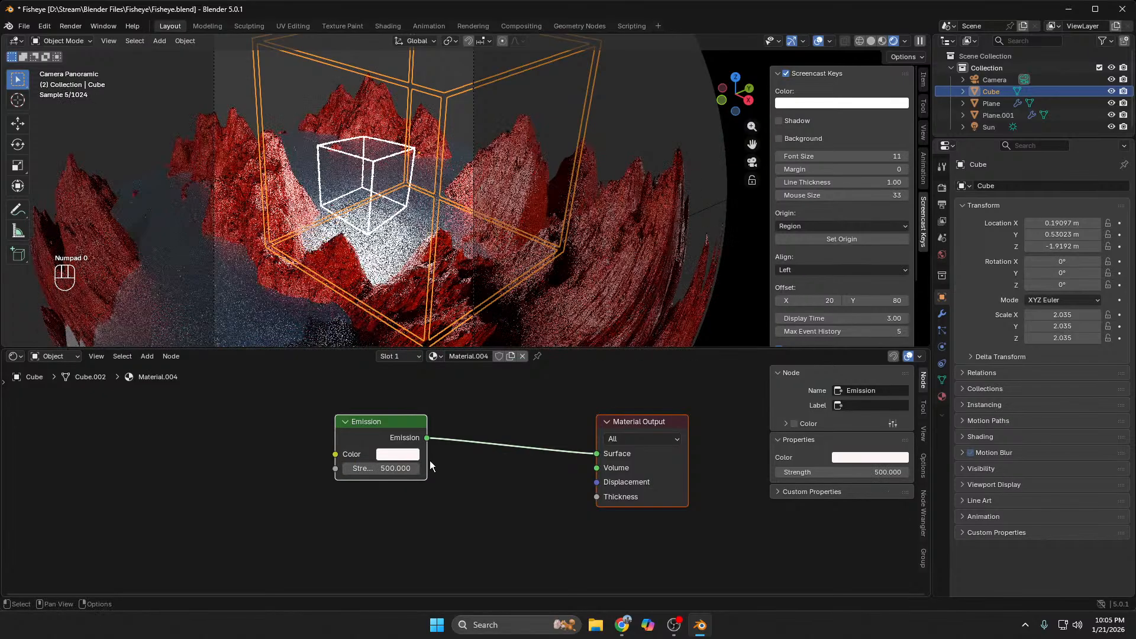
Step: Render the frame again and examine the cube's glow on the water and islands, both close up and in full
{"action": "key", "text": "F12"}
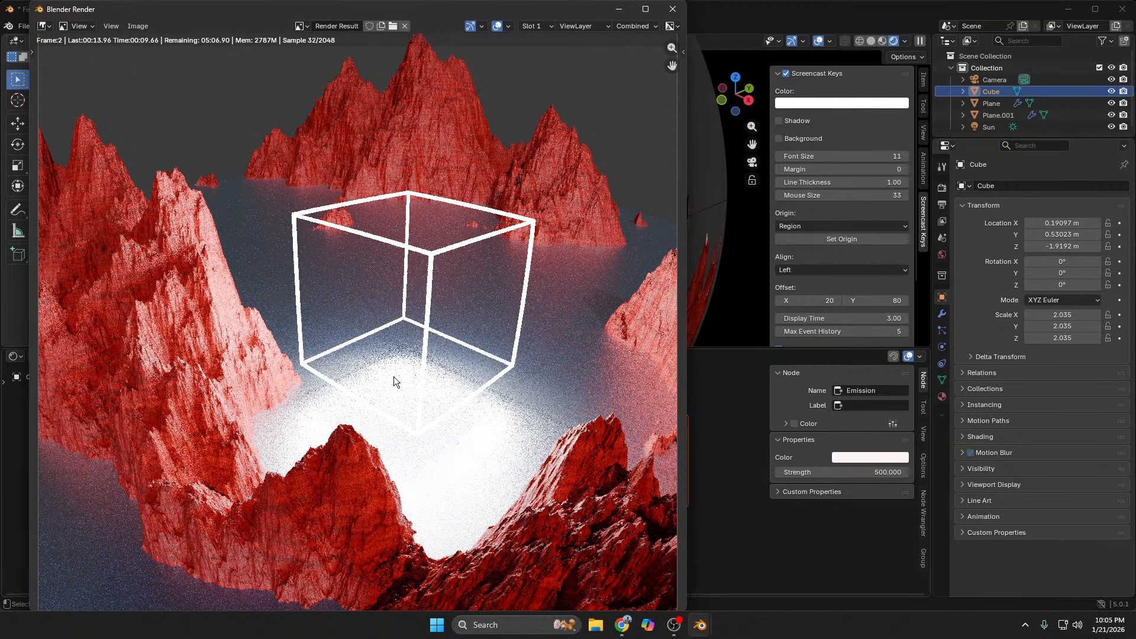
{"action": "key", "text": "Home"}
{"action": "scroll", "coordinate": [442, 377], "scroll_direction": "down", "scroll_amount": 1}
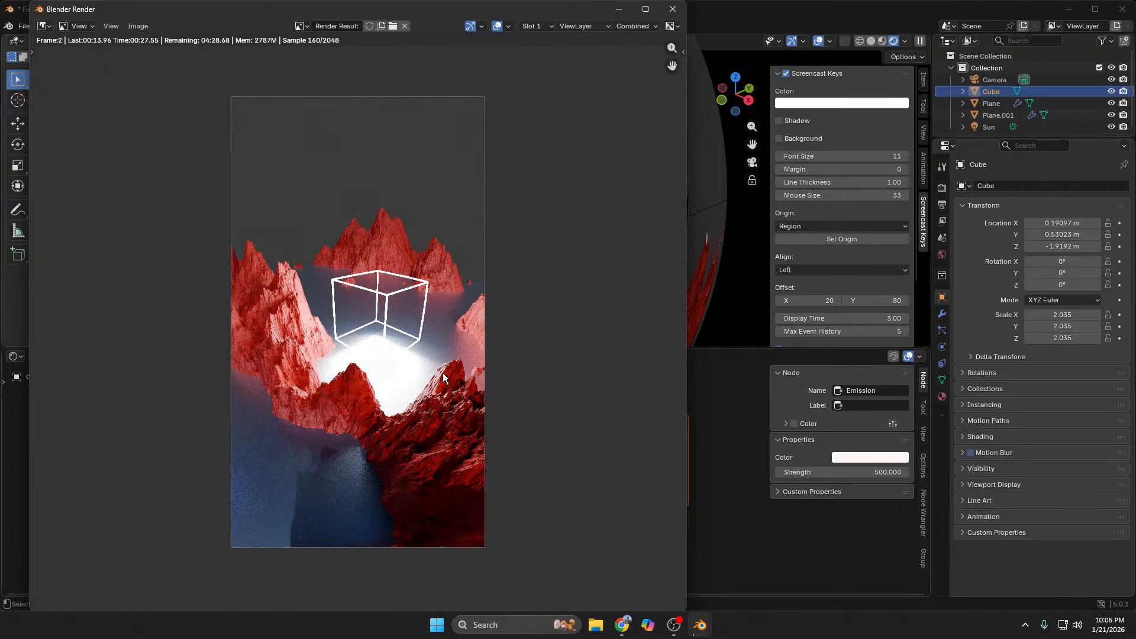
{"action": "scroll", "coordinate": [282, 309], "scroll_direction": "up", "scroll_amount": 5}
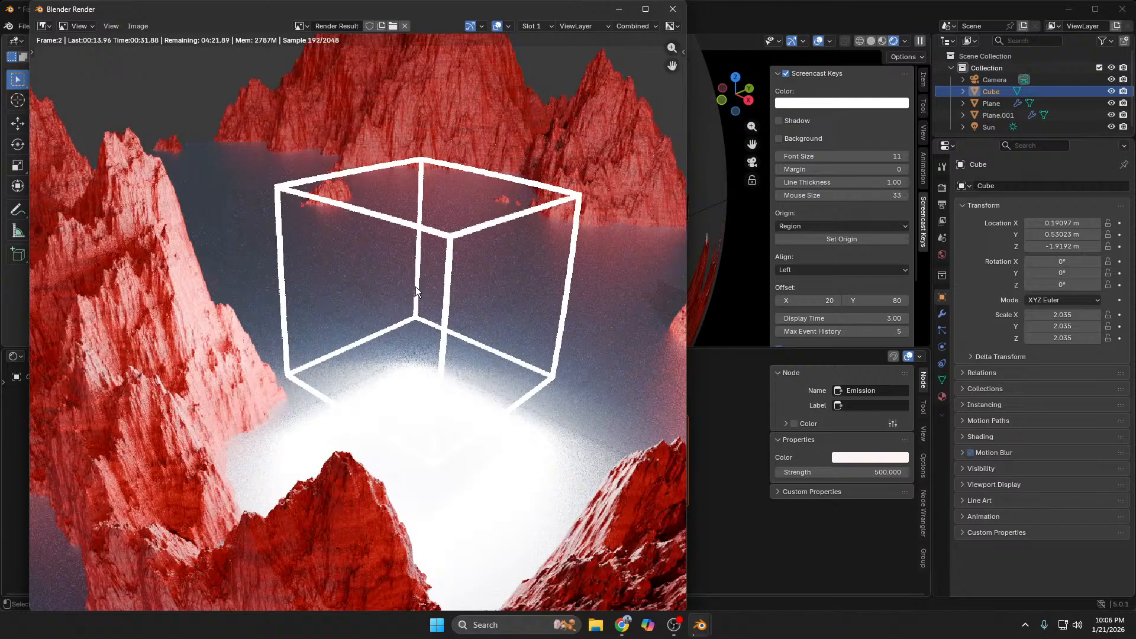
{"action": "scroll", "coordinate": [414, 287], "scroll_direction": "down", "scroll_amount": 5}
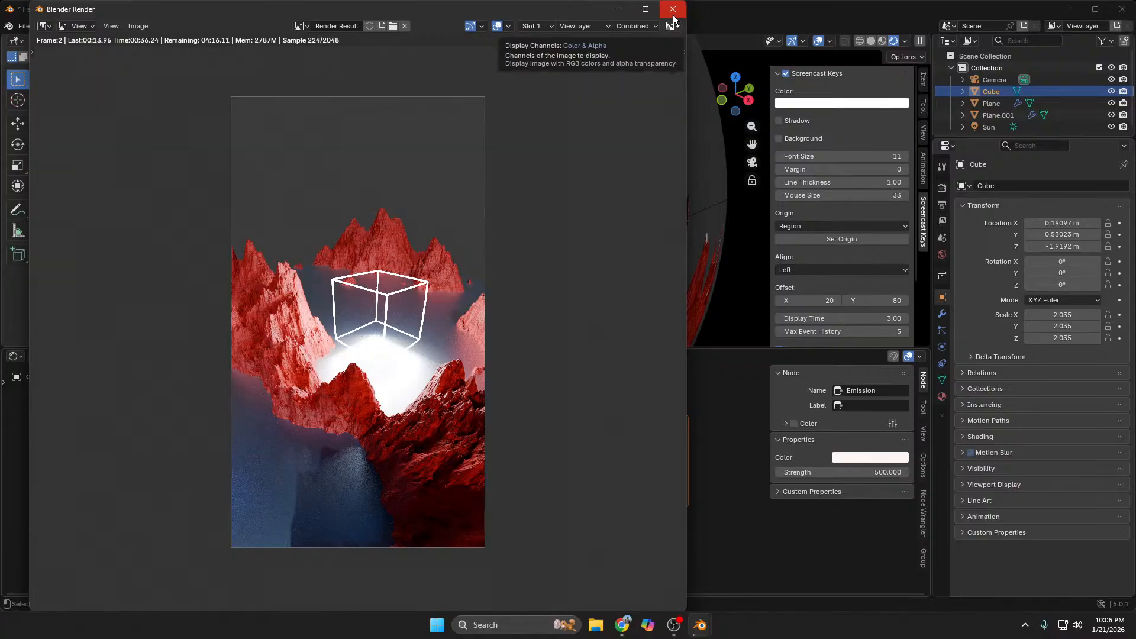
{"action": "scroll", "coordinate": [360, 376], "scroll_direction": "down", "scroll_amount": 2}
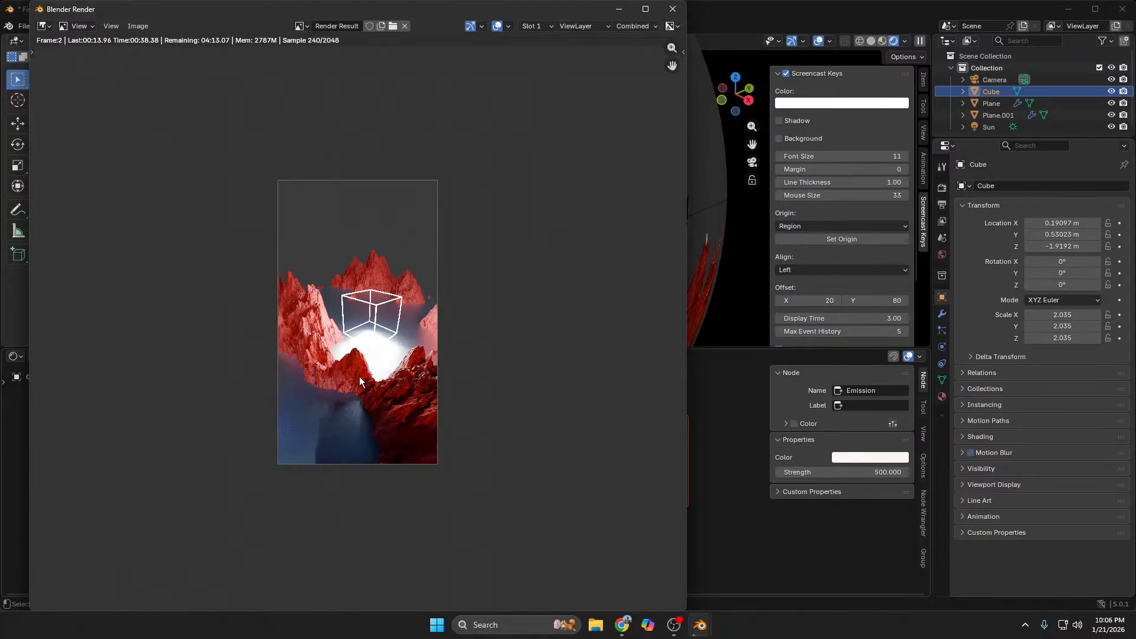
{"action": "scroll", "coordinate": [359, 376], "scroll_direction": "up", "scroll_amount": 3}
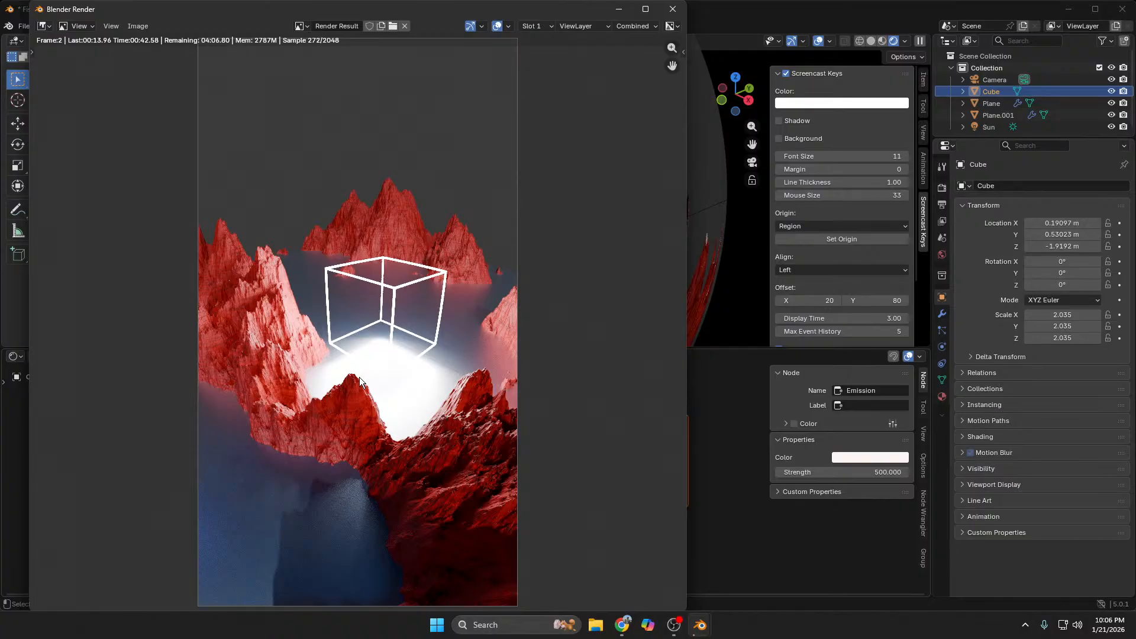
{"action": "scroll", "coordinate": [360, 381], "scroll_direction": "up", "scroll_amount": 3}
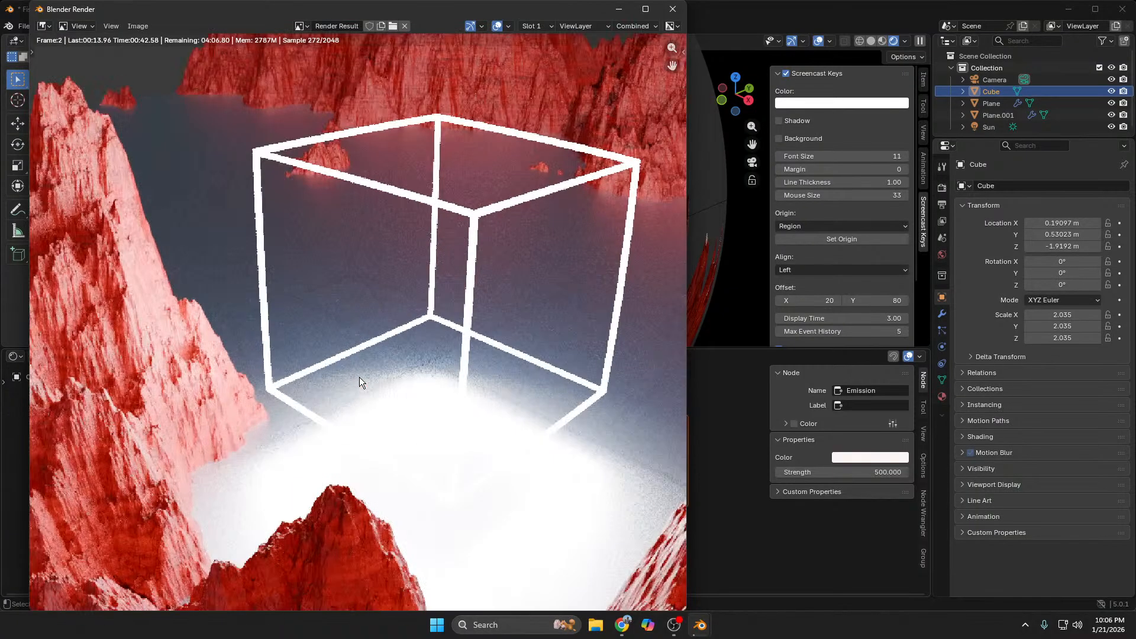
{"action": "scroll", "coordinate": [359, 378], "scroll_direction": "down", "scroll_amount": 3}
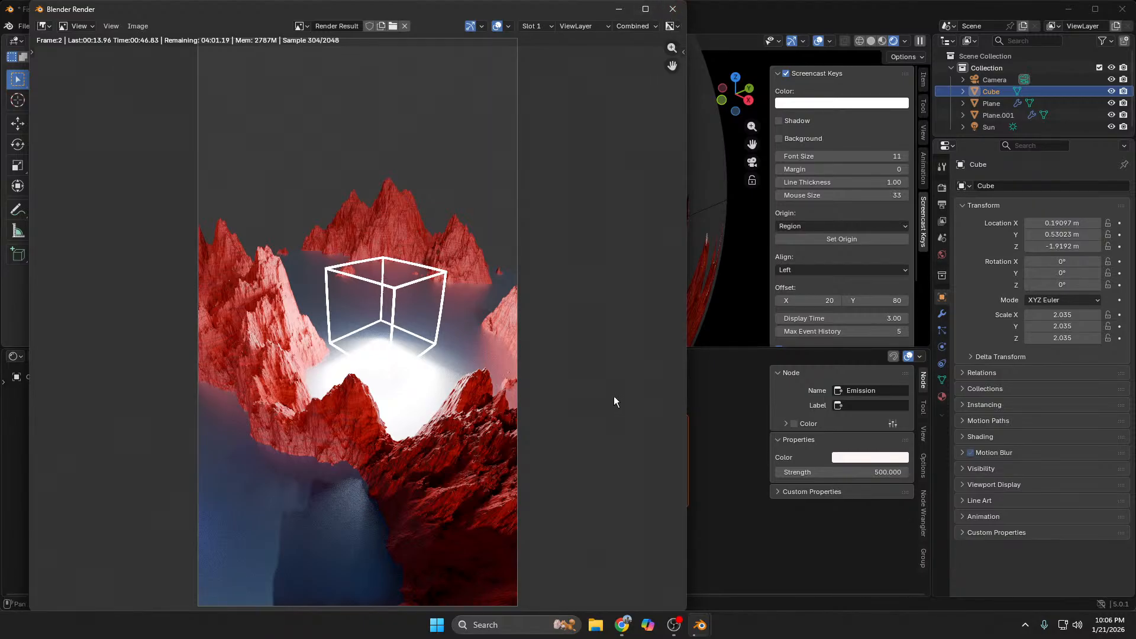
{"action": "left_click", "coordinate": [702, 335]}
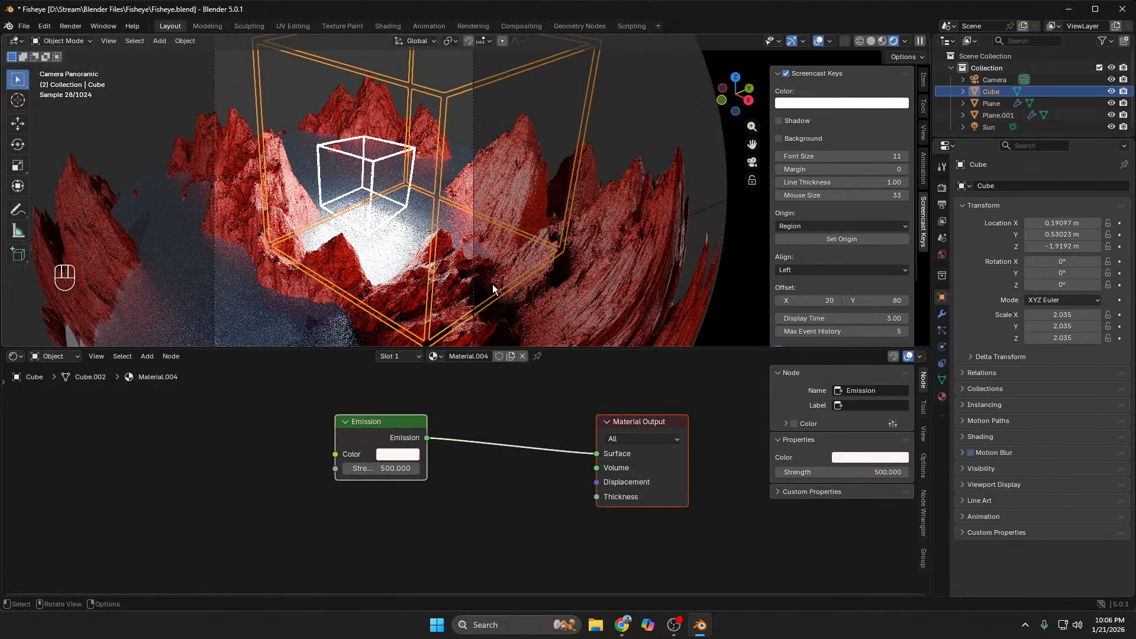
Step: Lower the wireframe cube to about Z -2.75 m and shift it along X to about 0.39 m
{"action": "key", "text": "g"}
{"action": "key", "text": "z"}
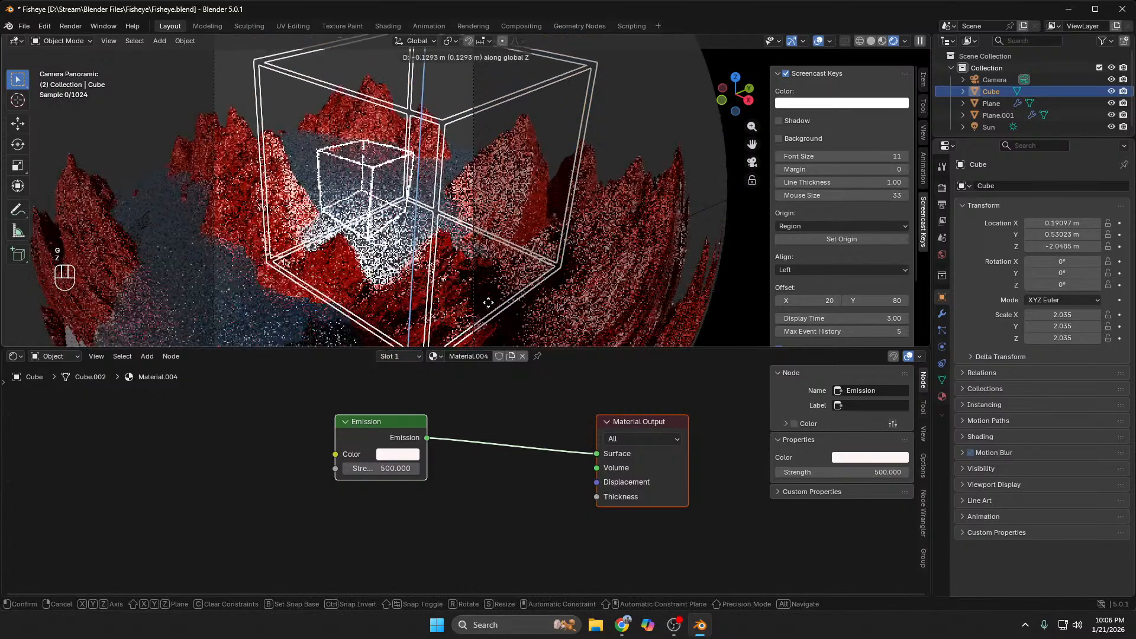
{"action": "left_click", "coordinate": [489, 85]}
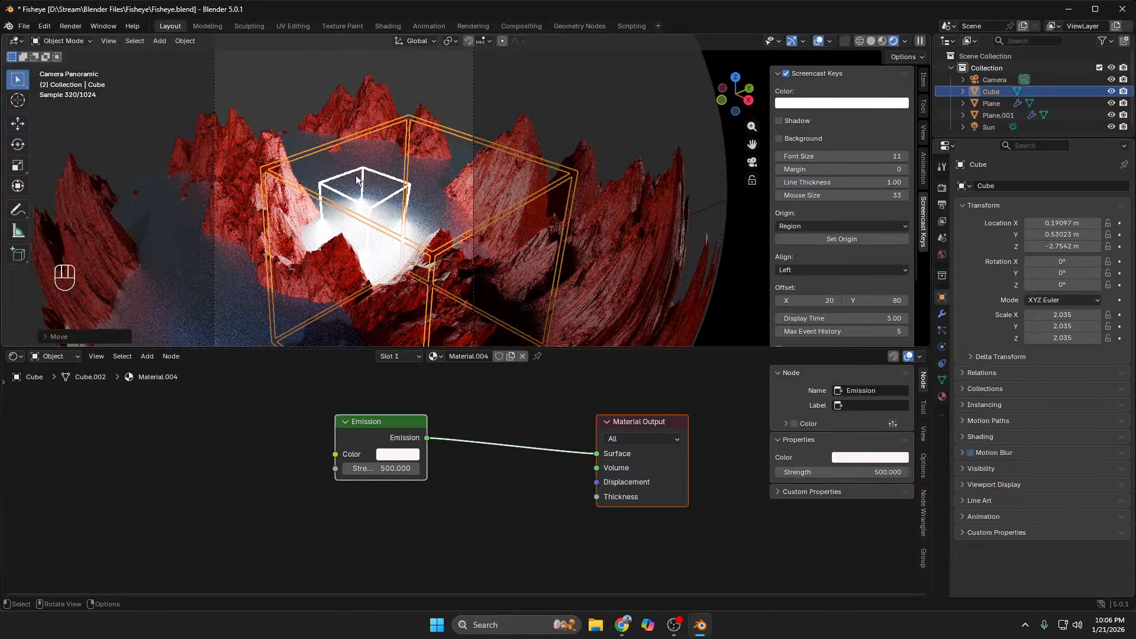
{"action": "key", "text": "Tab"}
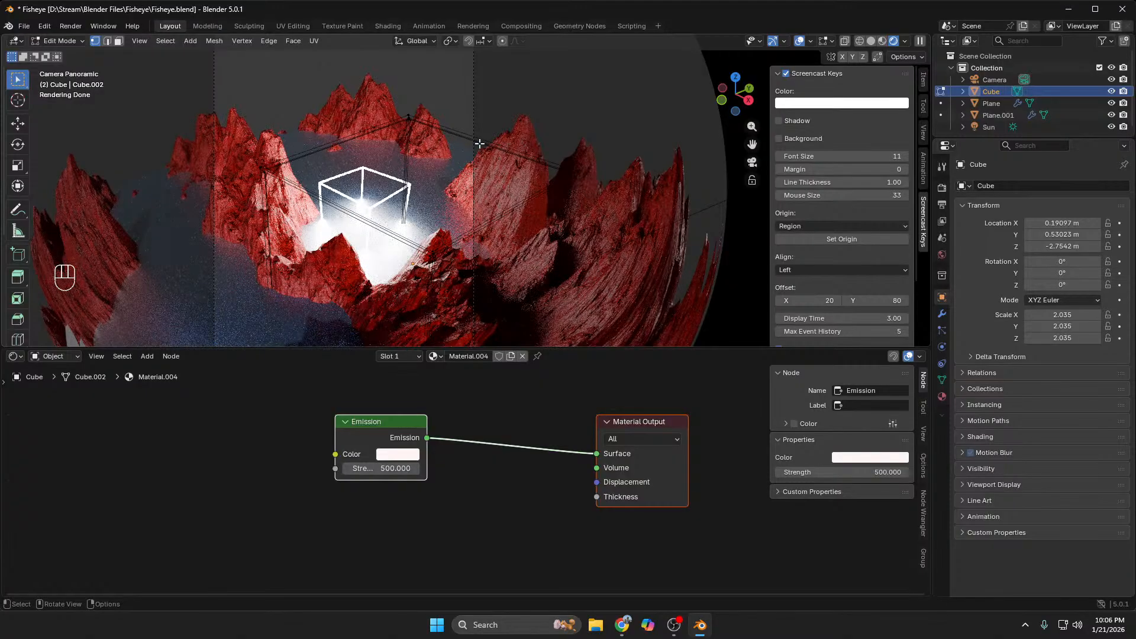
{"action": "key", "text": "ctrl+z"}
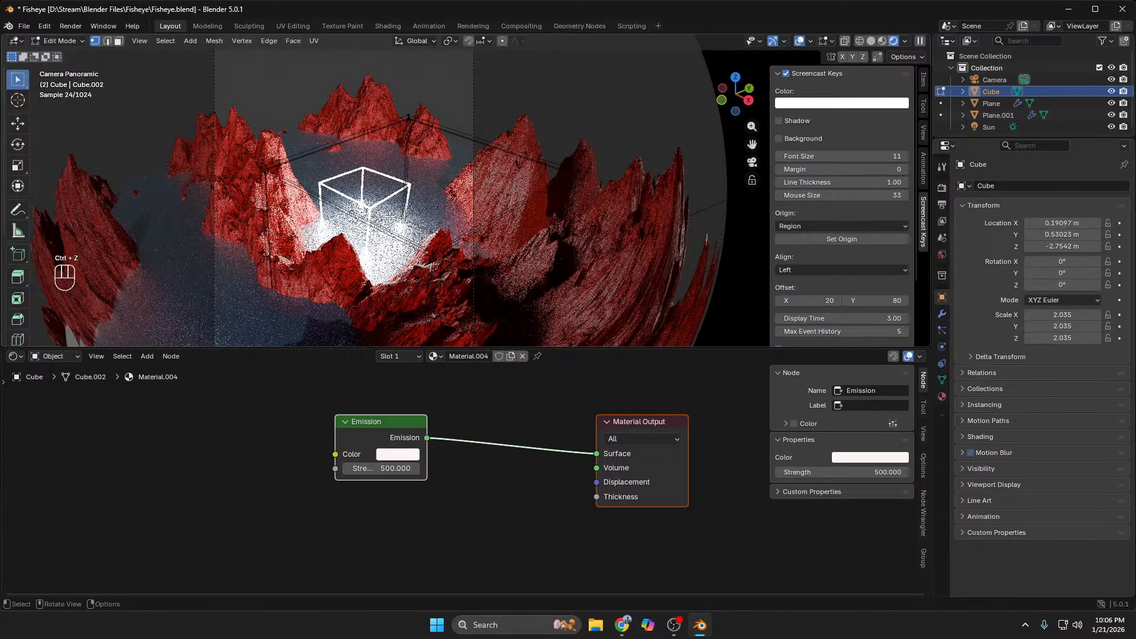
{"action": "key", "text": "Tab"}
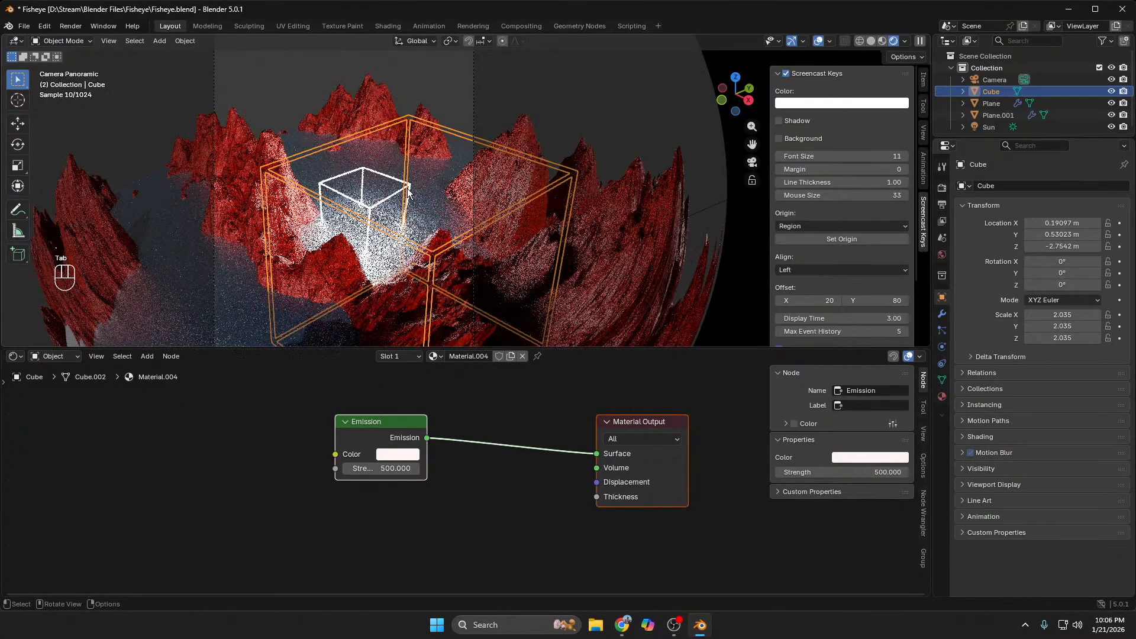
{"action": "key", "text": "g"}
{"action": "key", "text": "x"}
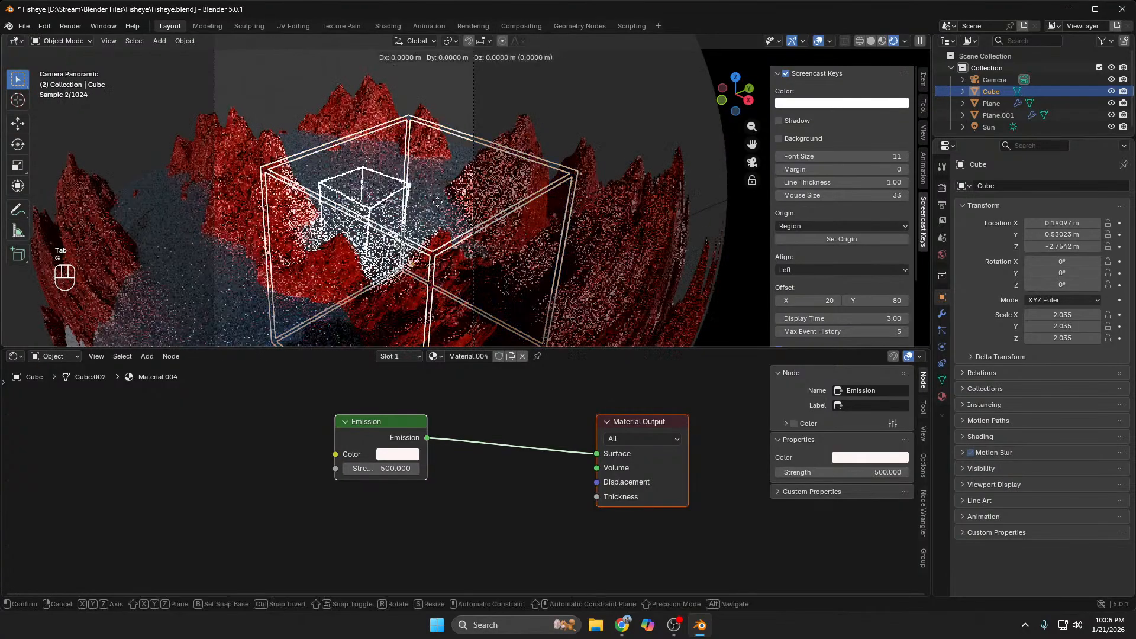
{"action": "left_click", "coordinate": [456, 223]}
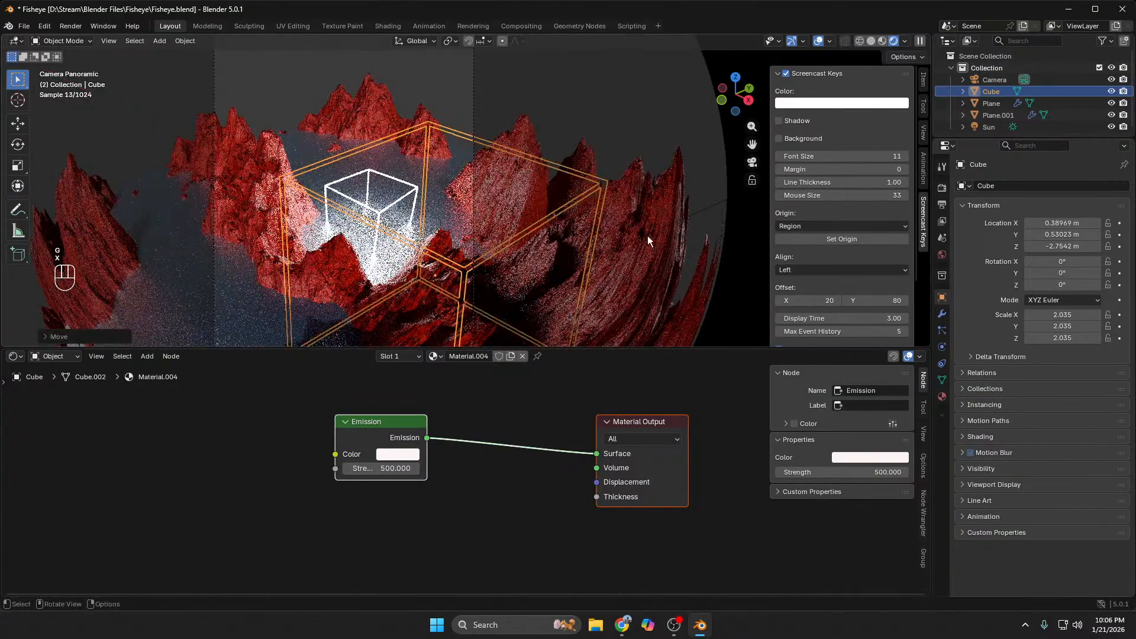
Step: Raise the displacement height in the rocky terrain's material to about 9.9 for much taller peaks
{"action": "left_click", "coordinate": [1000, 115]}
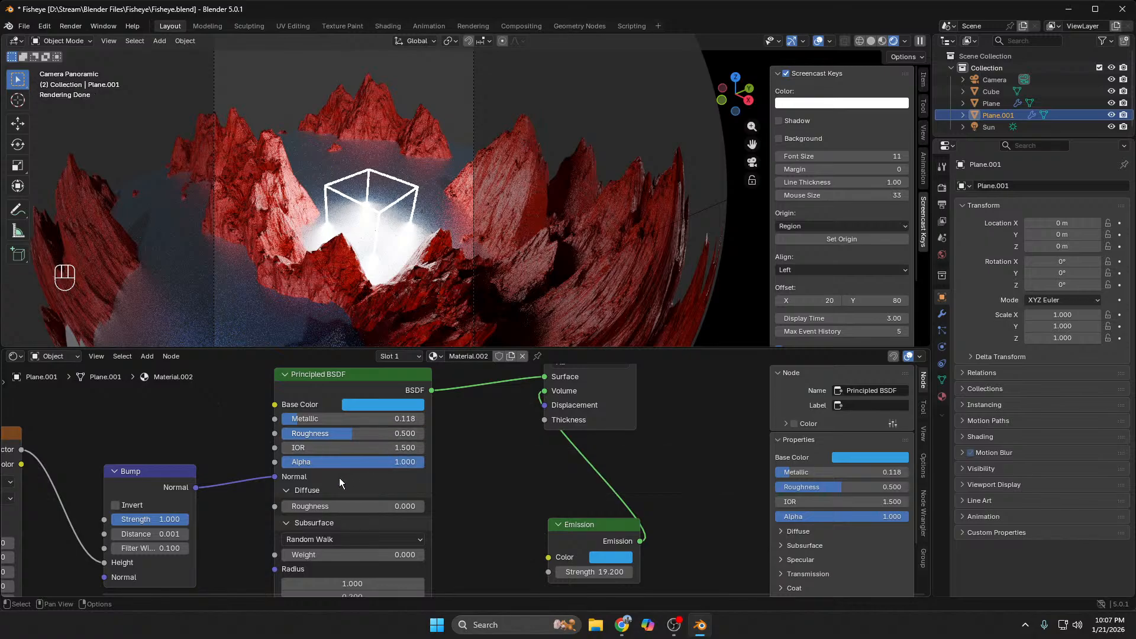
{"action": "scroll", "coordinate": [250, 495], "scroll_direction": "down", "scroll_amount": 1}
{"action": "scroll", "coordinate": [250, 495], "scroll_direction": "down", "scroll_amount": 1}
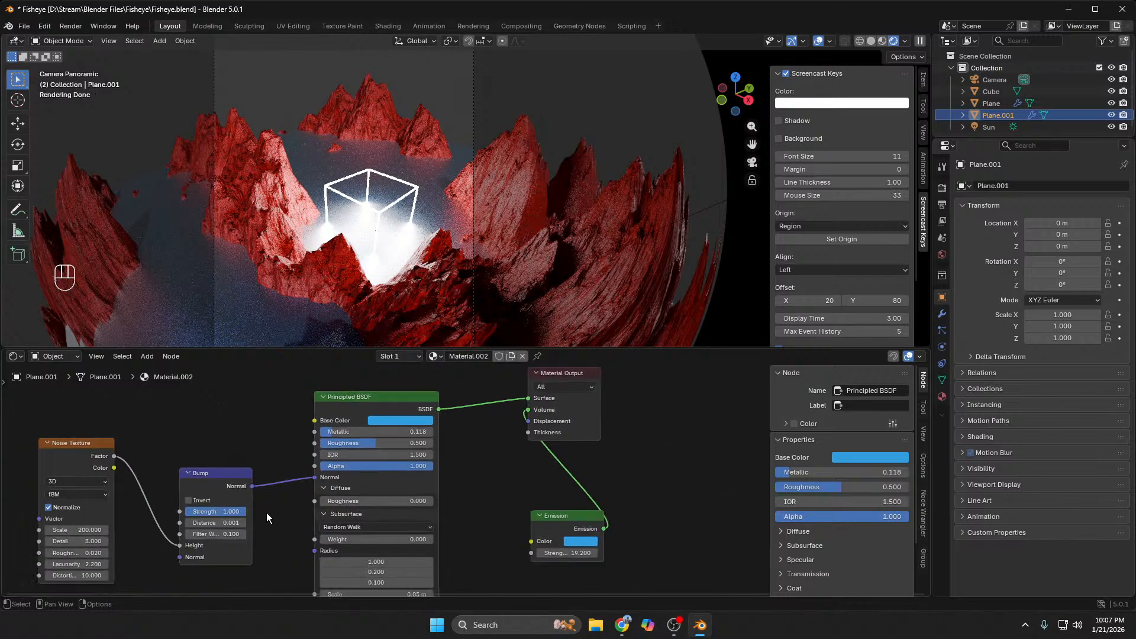
{"action": "scroll", "coordinate": [509, 503], "scroll_direction": "down", "scroll_amount": 1}
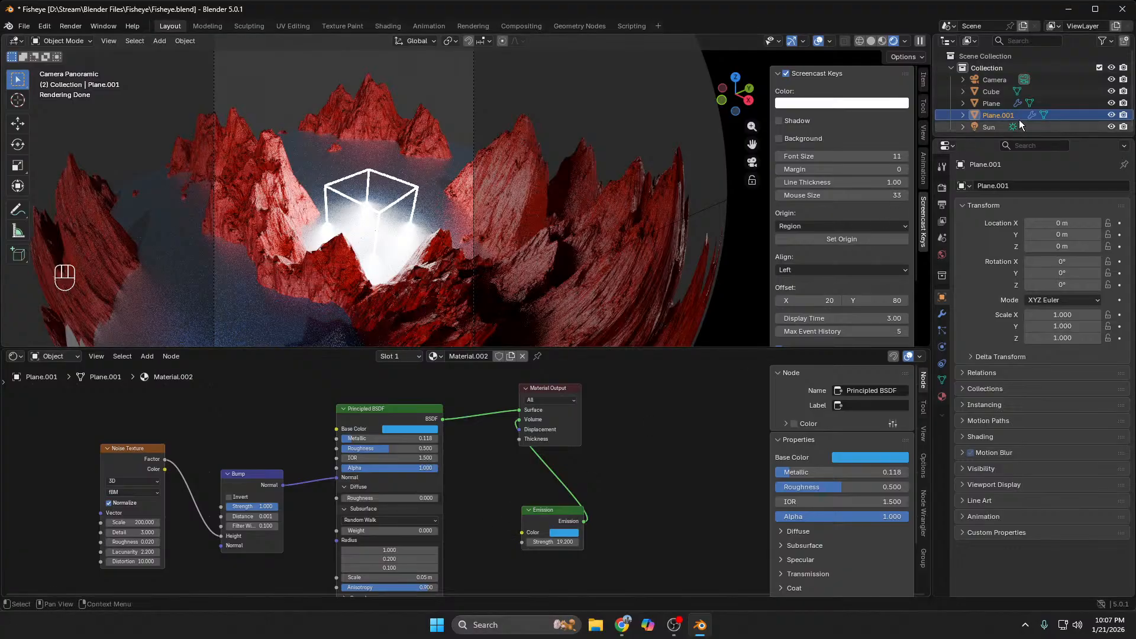
{"action": "left_click", "coordinate": [1000, 104]}
{"action": "left_click_drag", "start_coordinate": [591, 439], "coordinate": [621, 440]}
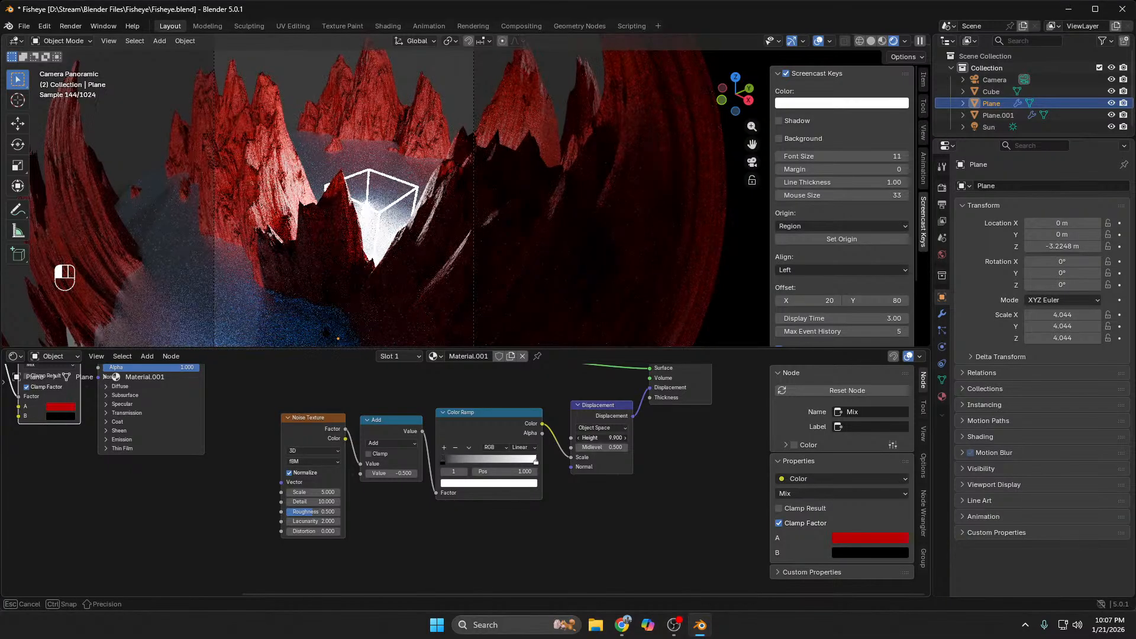
{"action": "left_click_drag", "start_coordinate": [621, 439], "coordinate": [629, 439]}
Step: Raise the wireframe cube along the global Z axis to about -2.50 m
{"action": "left_click", "coordinate": [1000, 93]}
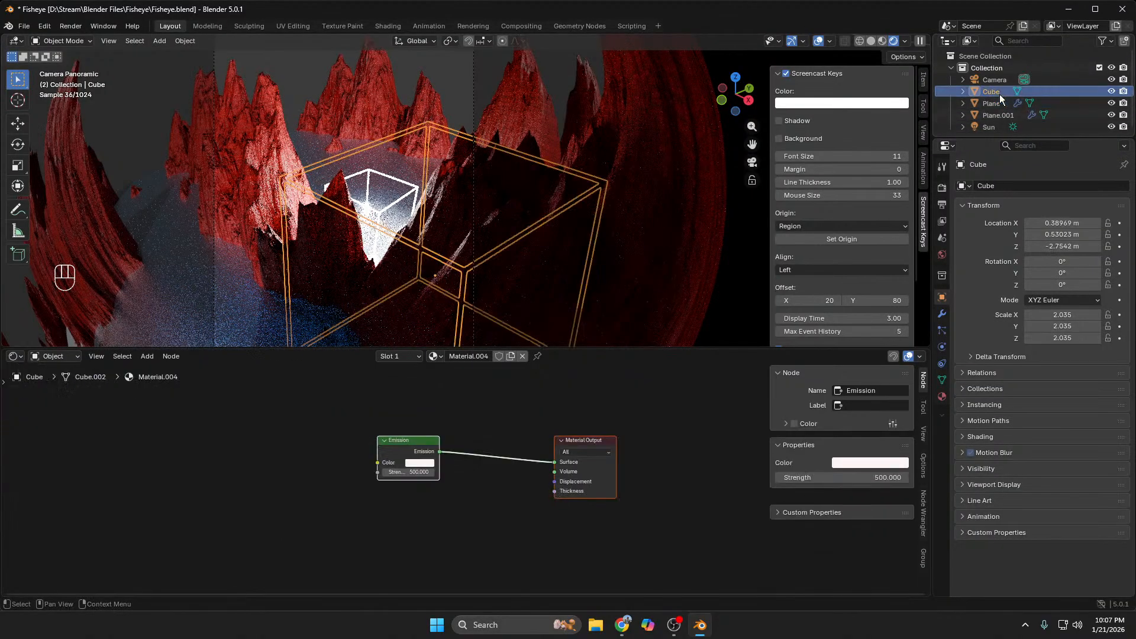
{"action": "key", "text": "g"}
{"action": "key", "text": "y"}
{"action": "key", "text": "y"}
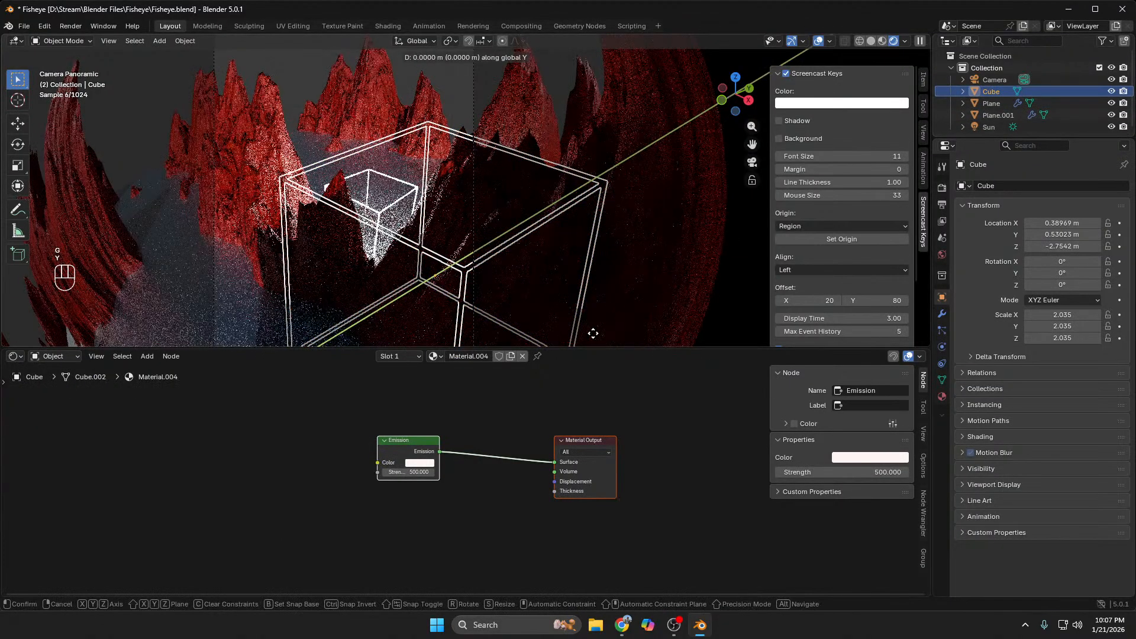
{"action": "key", "text": "y"}
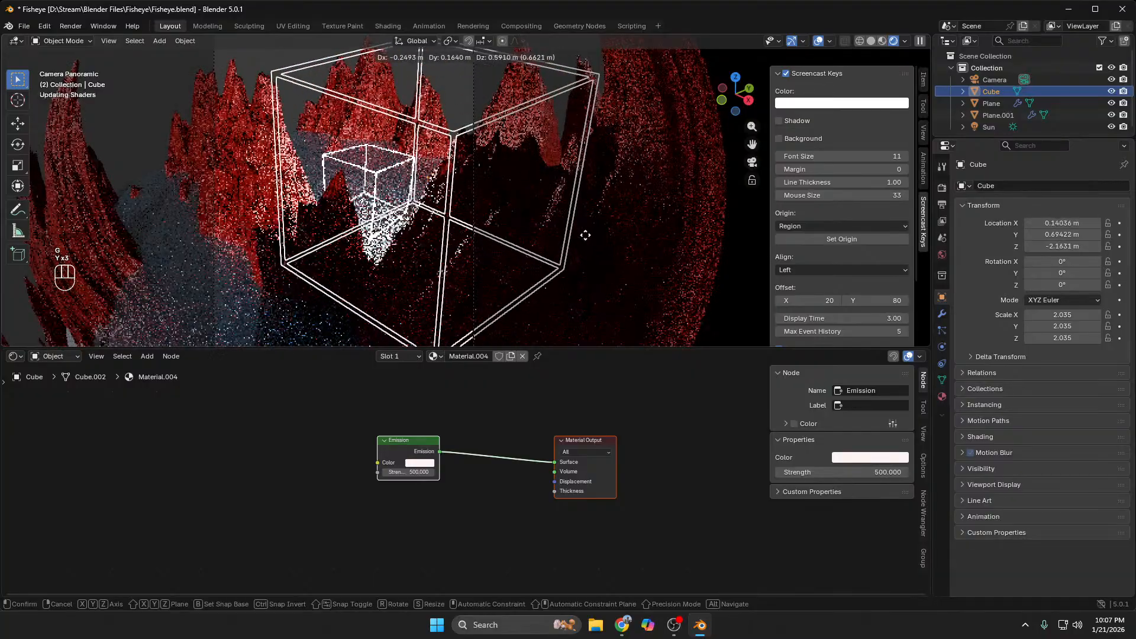
{"action": "key", "text": "z"}
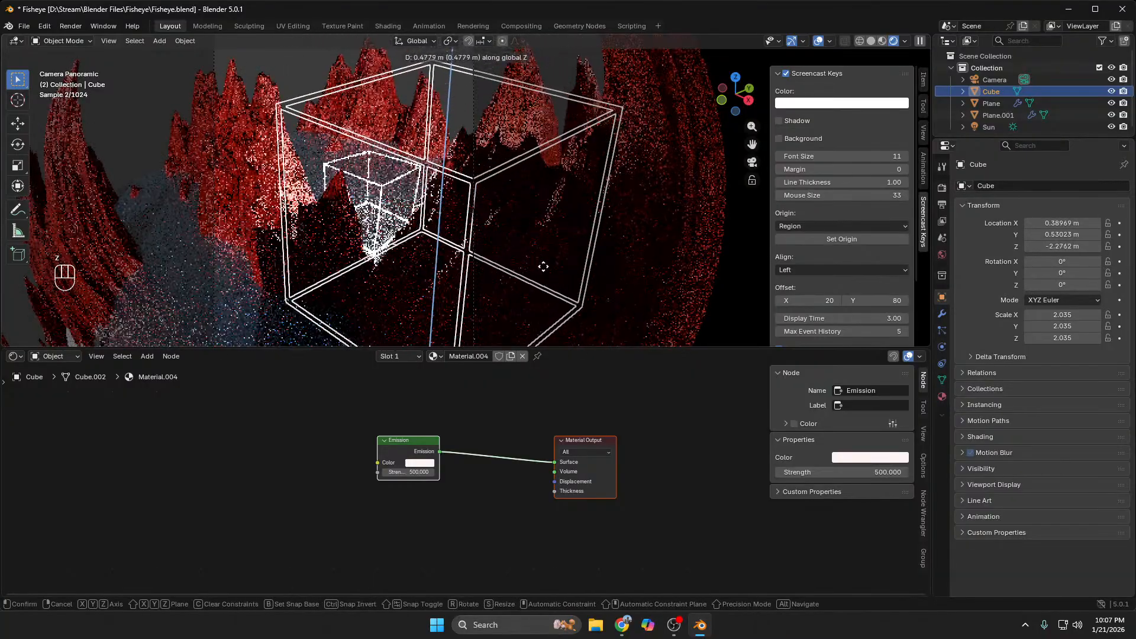
{"action": "left_click", "coordinate": [542, 297]}
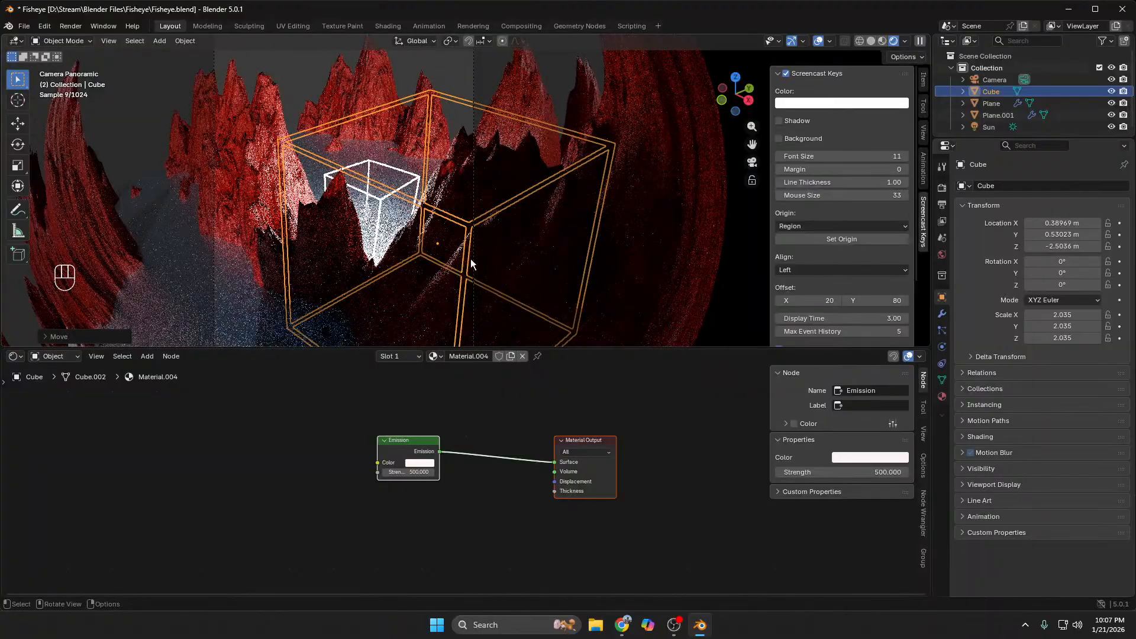
Step: Move the cube onto the open water behind the peaks, at about X -2.39, Y 2.87 m, and check it through the camera
{"action": "middle_click_drag", "start_coordinate": [471, 258], "coordinate": [529, 259]}
{"action": "scroll", "coordinate": [525, 271], "scroll_direction": "down", "scroll_amount": 3}
{"action": "scroll", "coordinate": [527, 258], "scroll_direction": "down", "scroll_amount": 3}
{"action": "key", "text": "g"}
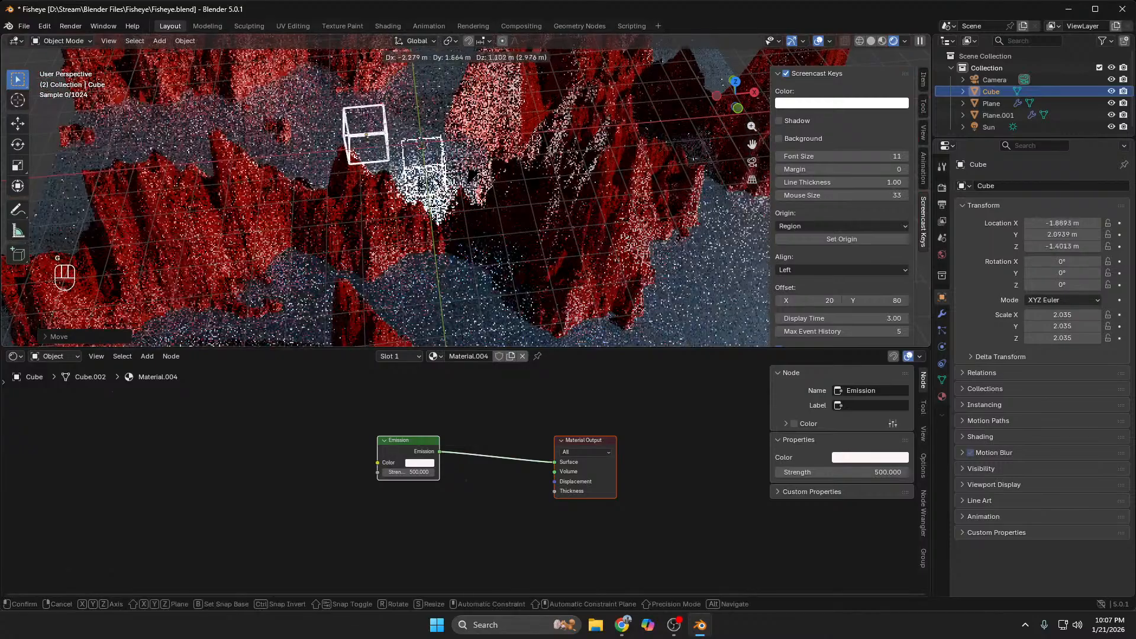
{"action": "key", "text": "x"}
{"action": "left_click", "coordinate": [431, 201]}
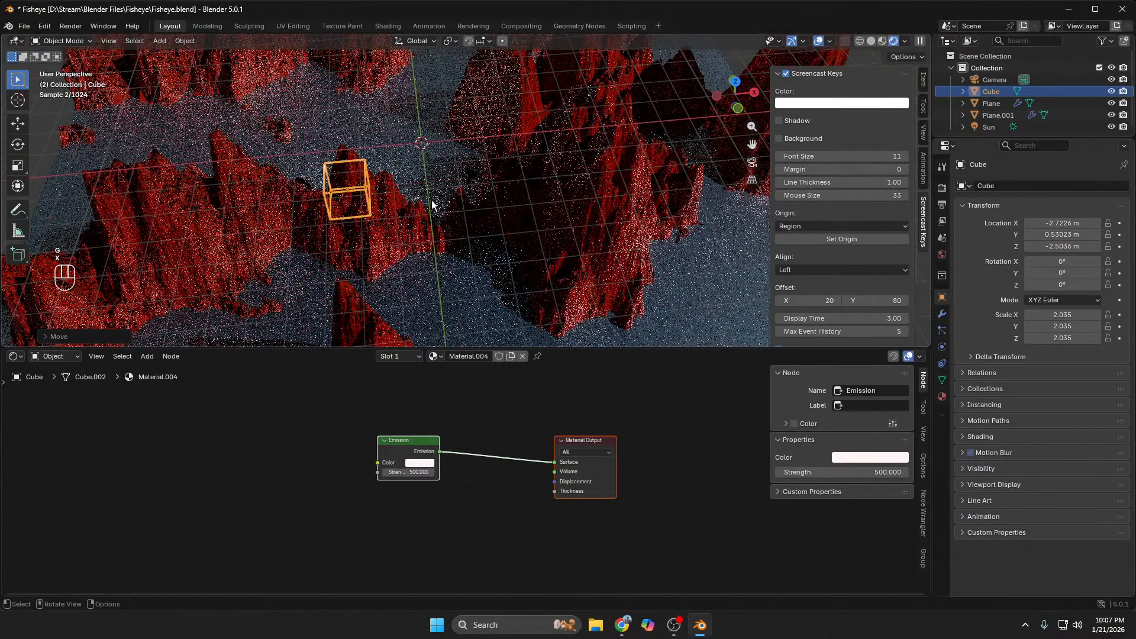
{"action": "key", "text": "KP_7"}
{"action": "key", "text": "g"}
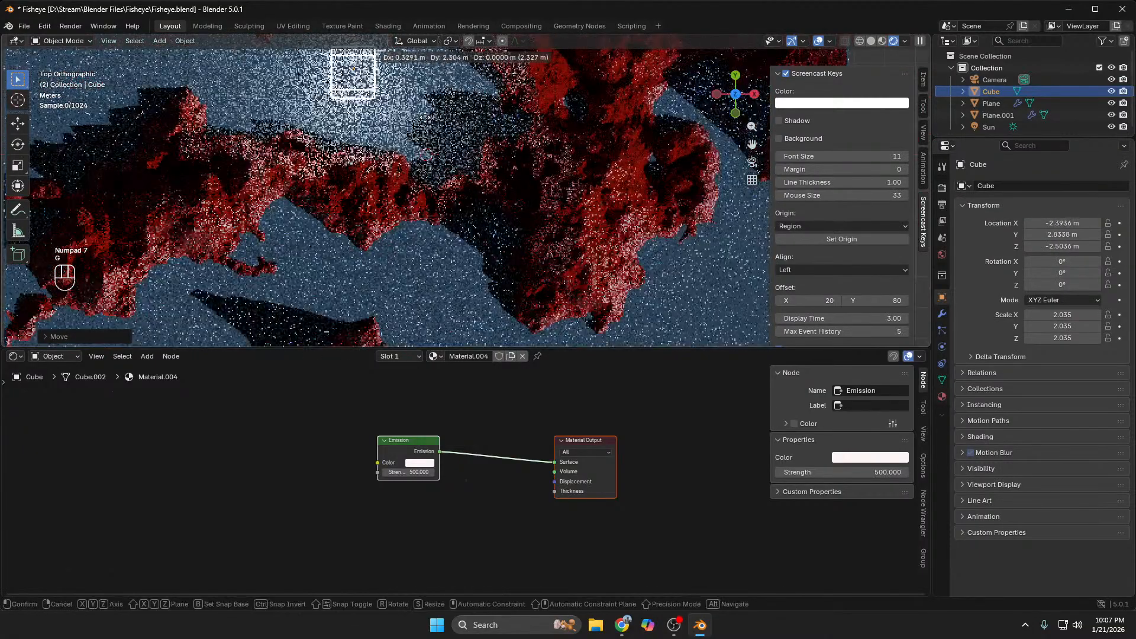
{"action": "left_click", "coordinate": [428, 122]}
{"action": "scroll", "coordinate": [428, 122], "scroll_direction": "down", "scroll_amount": 4}
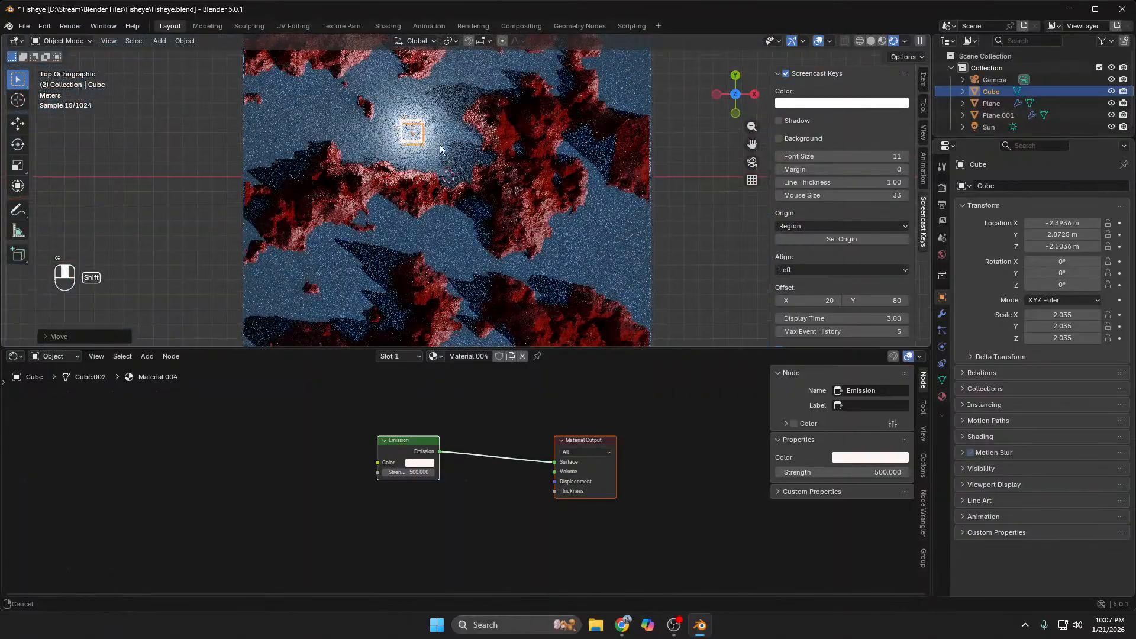
{"action": "middle_click_drag", "start_coordinate": [437, 145], "coordinate": [423, 204], "text": "shift"}
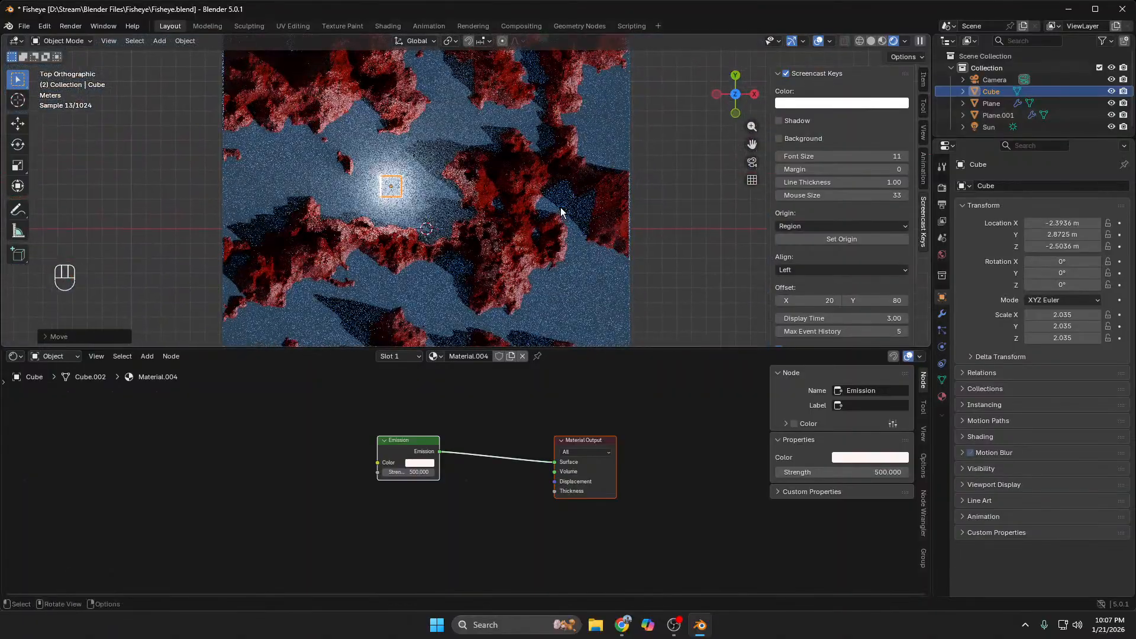
{"action": "key", "text": "KP_0"}
{"action": "scroll", "coordinate": [448, 240], "scroll_direction": "up", "scroll_amount": 3}
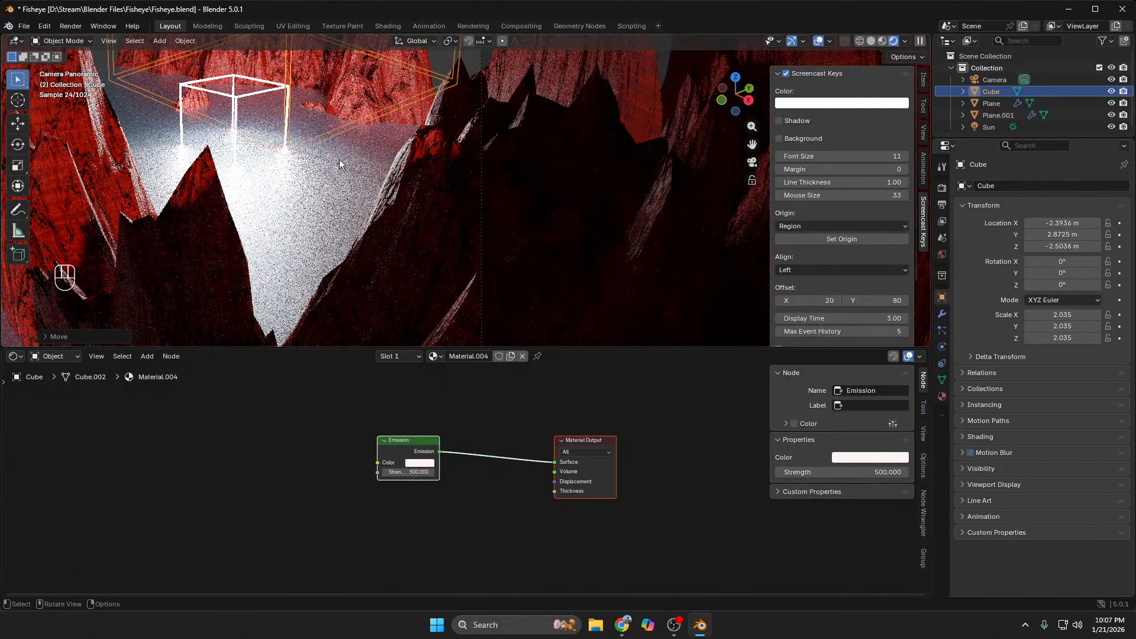
Step: Change the emission colour of the wireframe cube's material to a saturated red
{"action": "left_click", "coordinate": [241, 91]}
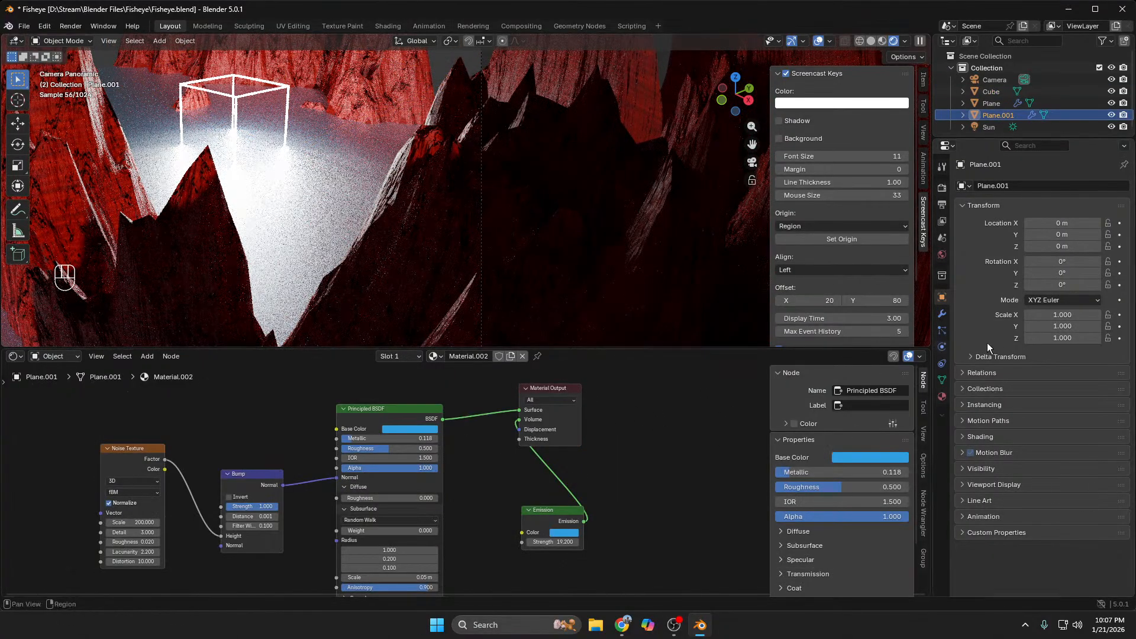
{"action": "left_click", "coordinate": [995, 93]}
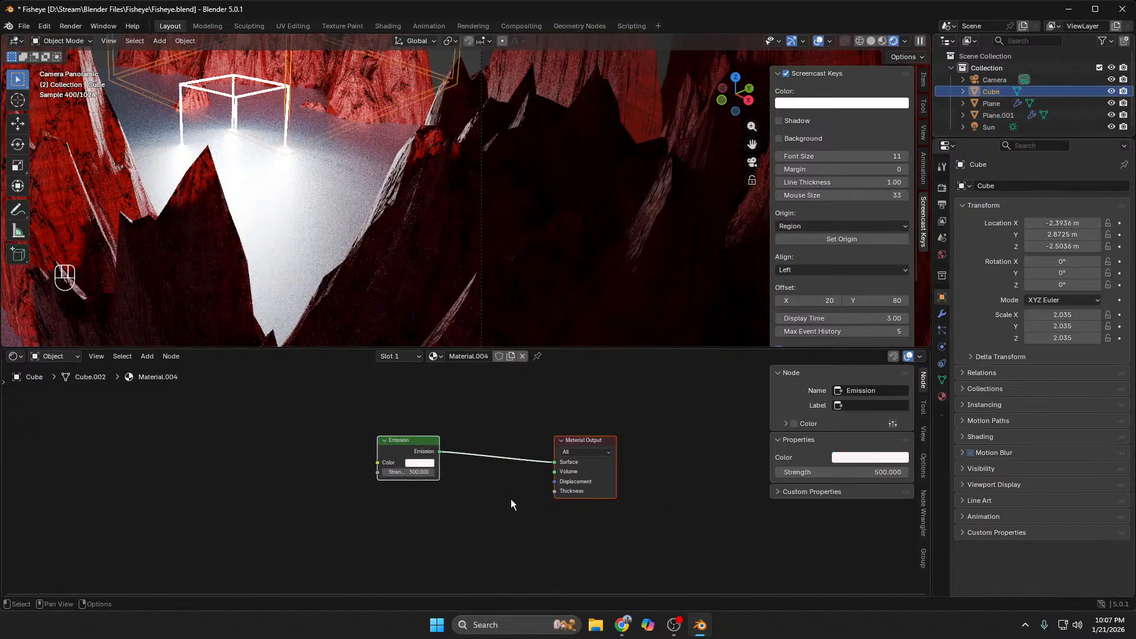
{"action": "left_click", "coordinate": [424, 466]}
{"action": "left_click", "coordinate": [442, 358]}
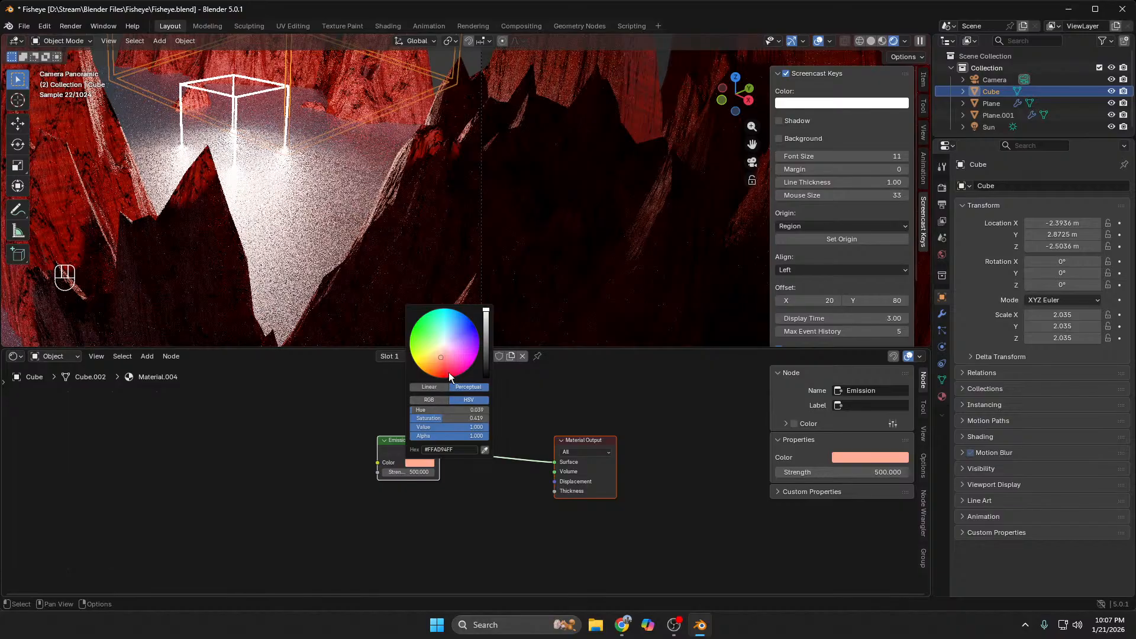
{"action": "left_click", "coordinate": [441, 376]}
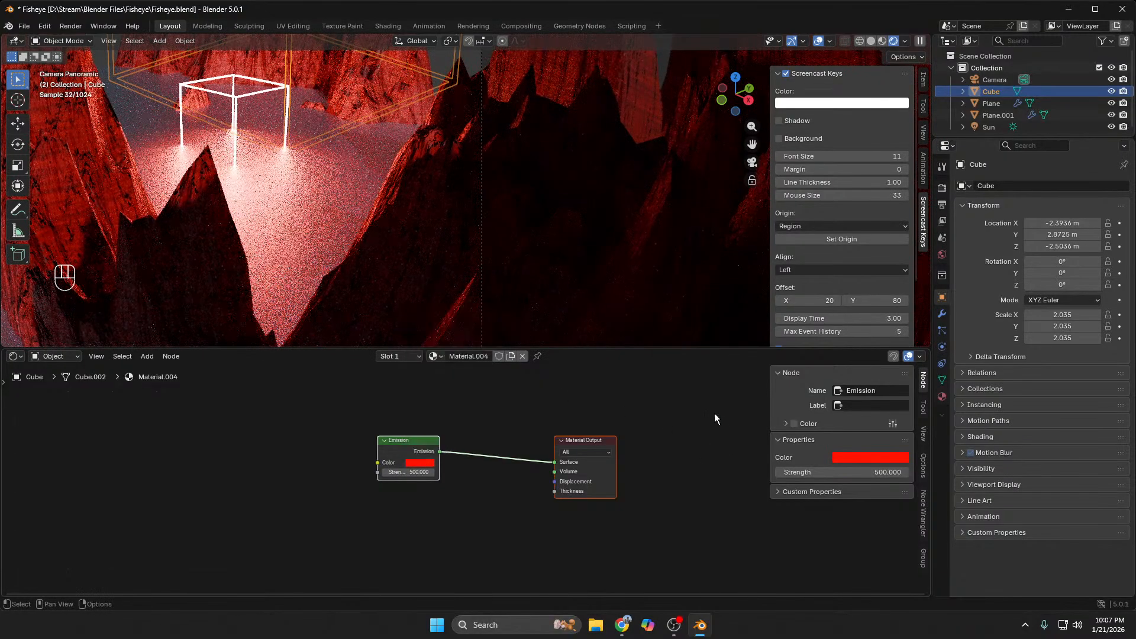
Step: Move the cube farther back to about X -5.54, Y 4.48 m, scale it up to about 4.118, and check it through the camera
{"action": "scroll", "coordinate": [638, 378], "scroll_direction": "down", "scroll_amount": 2}
{"action": "scroll", "coordinate": [610, 266], "scroll_direction": "down", "scroll_amount": 3}
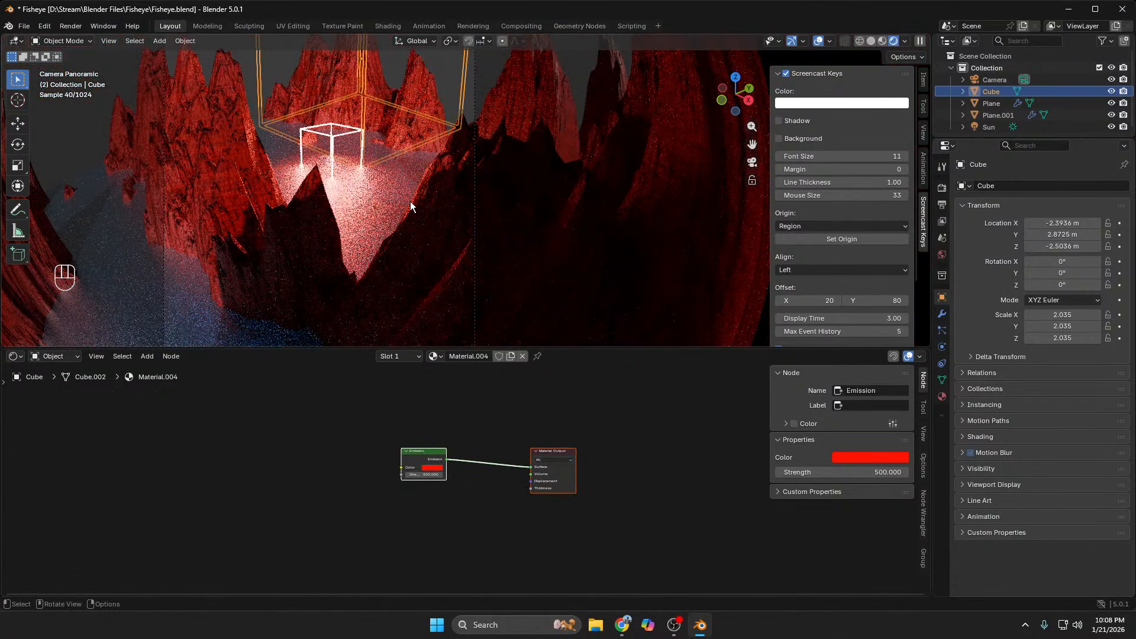
{"action": "middle_click_drag", "start_coordinate": [410, 201], "coordinate": [464, 175]}
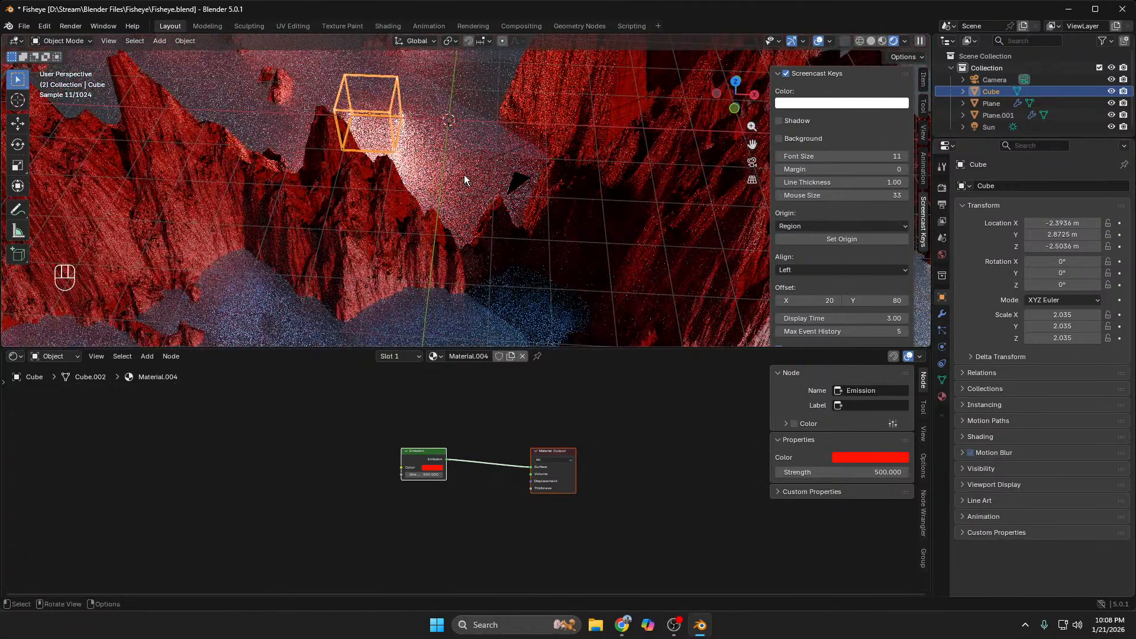
{"action": "middle_click_drag", "start_coordinate": [452, 147], "coordinate": [548, 261], "text": "shift"}
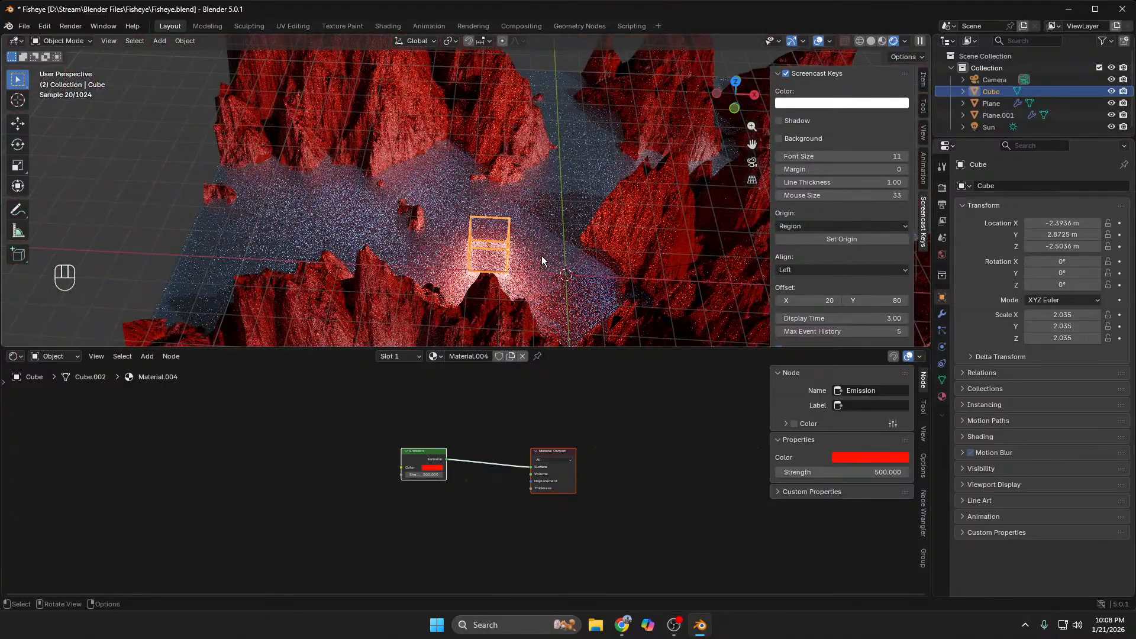
{"action": "key", "text": "KP_7"}
{"action": "key", "text": "g"}
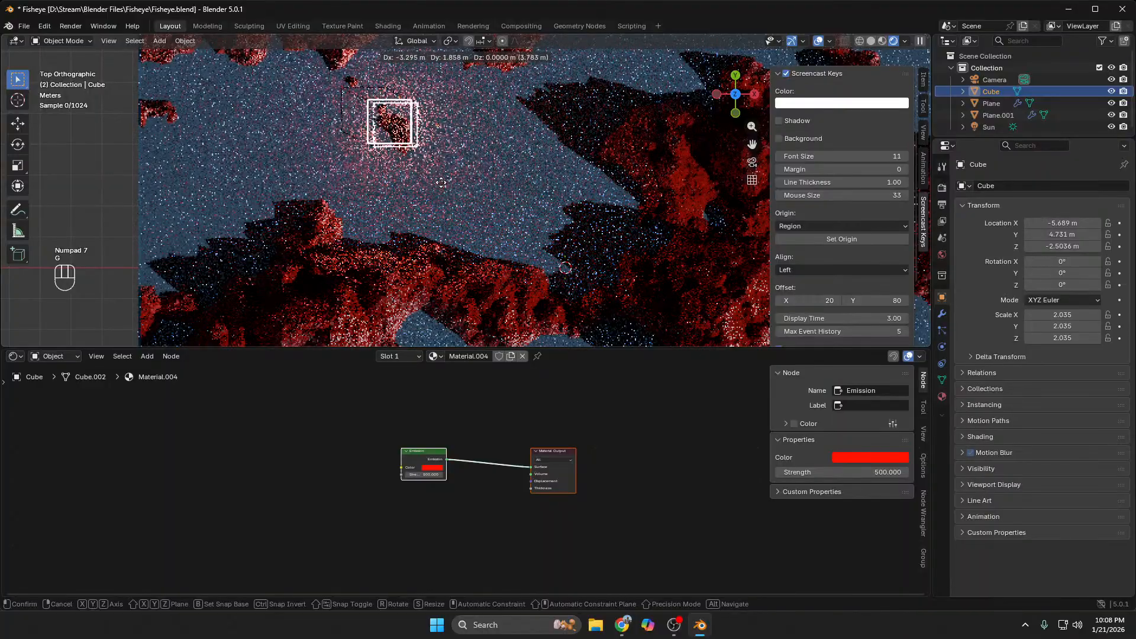
{"action": "left_click", "coordinate": [447, 187]}
{"action": "key", "text": "s"}
{"action": "left_click", "coordinate": [550, 228]}
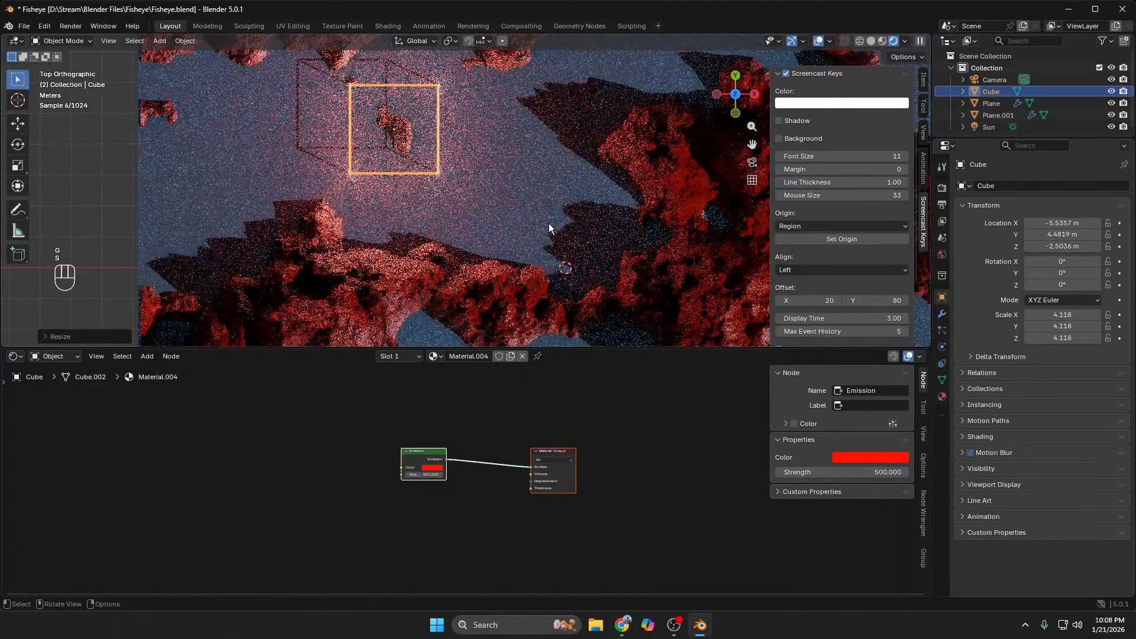
{"action": "key", "text": "KP_0"}
{"action": "scroll", "coordinate": [467, 198], "scroll_direction": "up", "scroll_amount": 4}
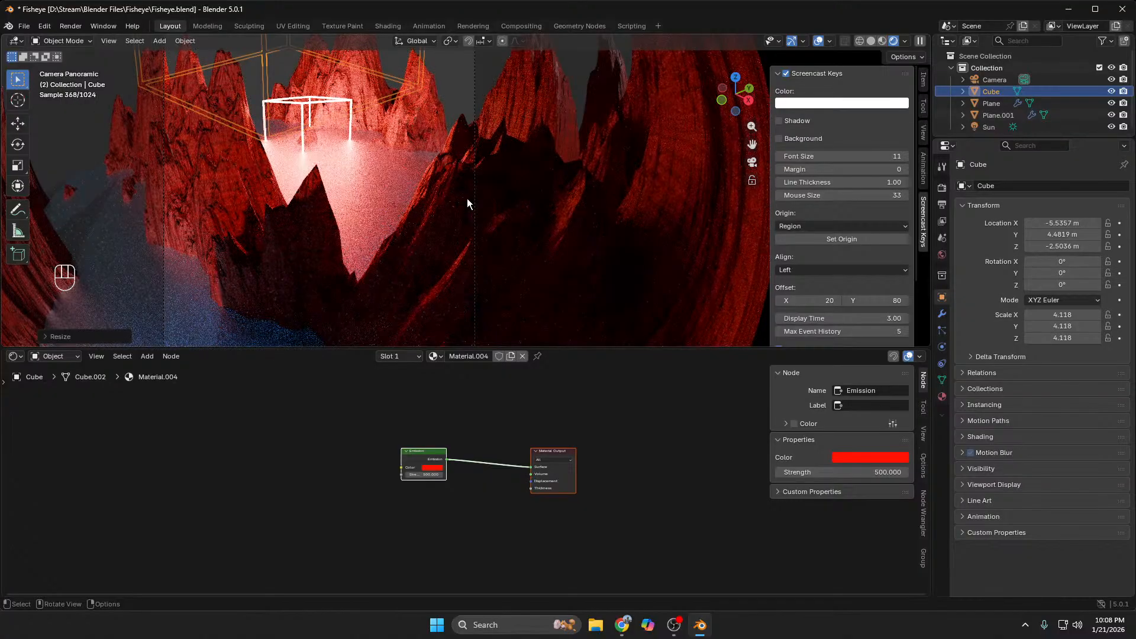
Step: Examine the red glow across the whole fisheye camera view and select the water plane
{"action": "scroll", "coordinate": [494, 183], "scroll_direction": "down", "scroll_amount": 4}
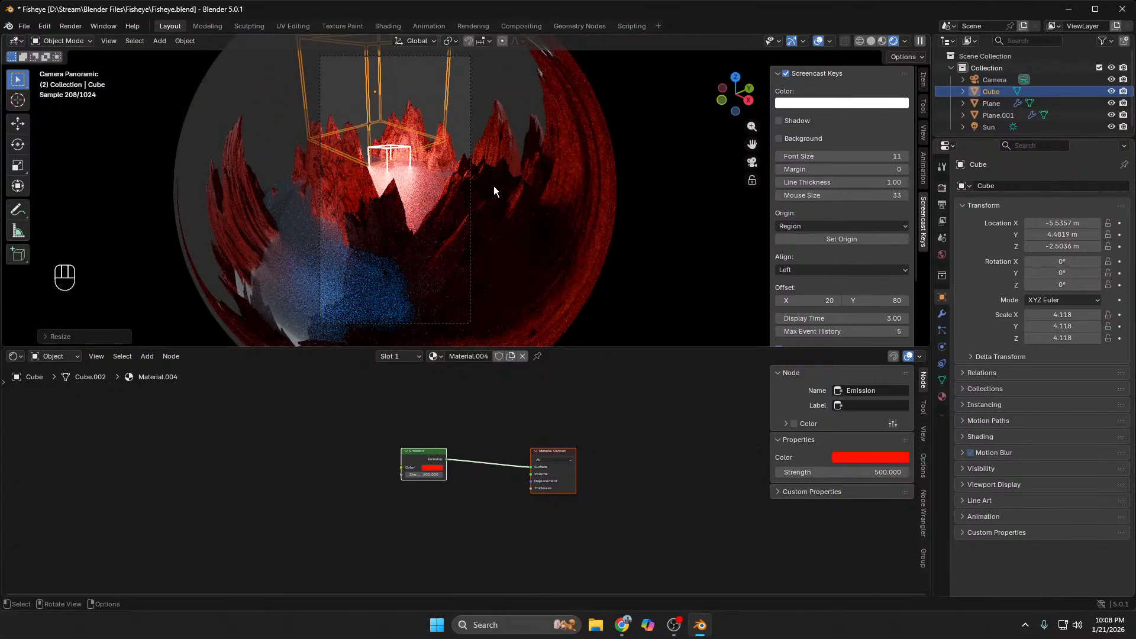
{"action": "scroll", "coordinate": [493, 186], "scroll_direction": "down", "scroll_amount": 2}
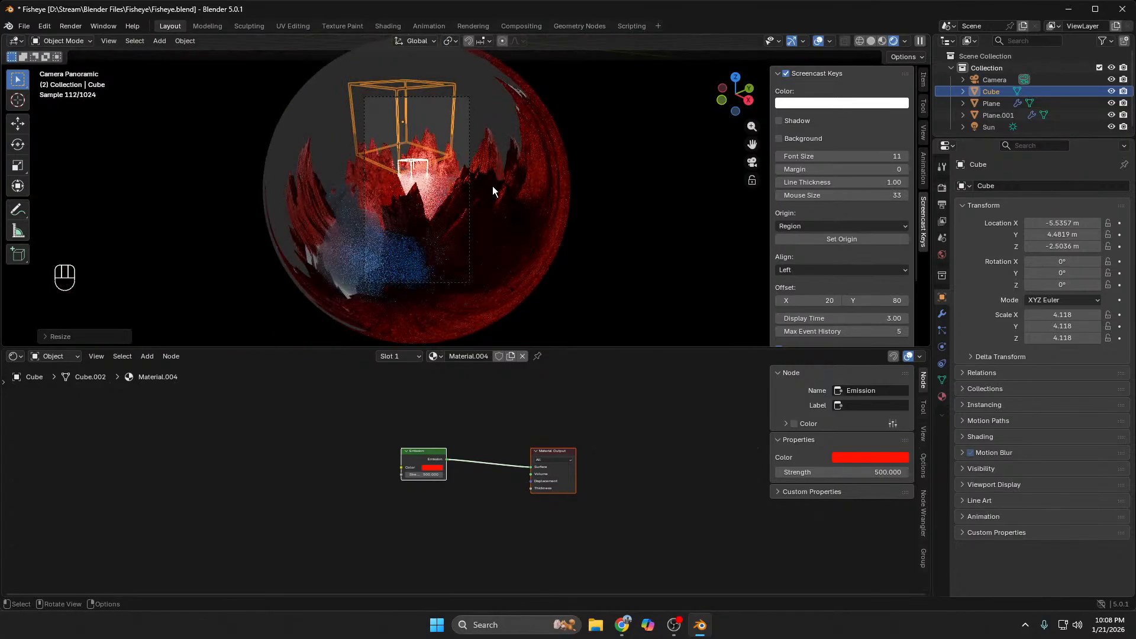
{"action": "left_click", "coordinate": [626, 207]}
{"action": "scroll", "coordinate": [625, 203], "scroll_direction": "up", "scroll_amount": 5}
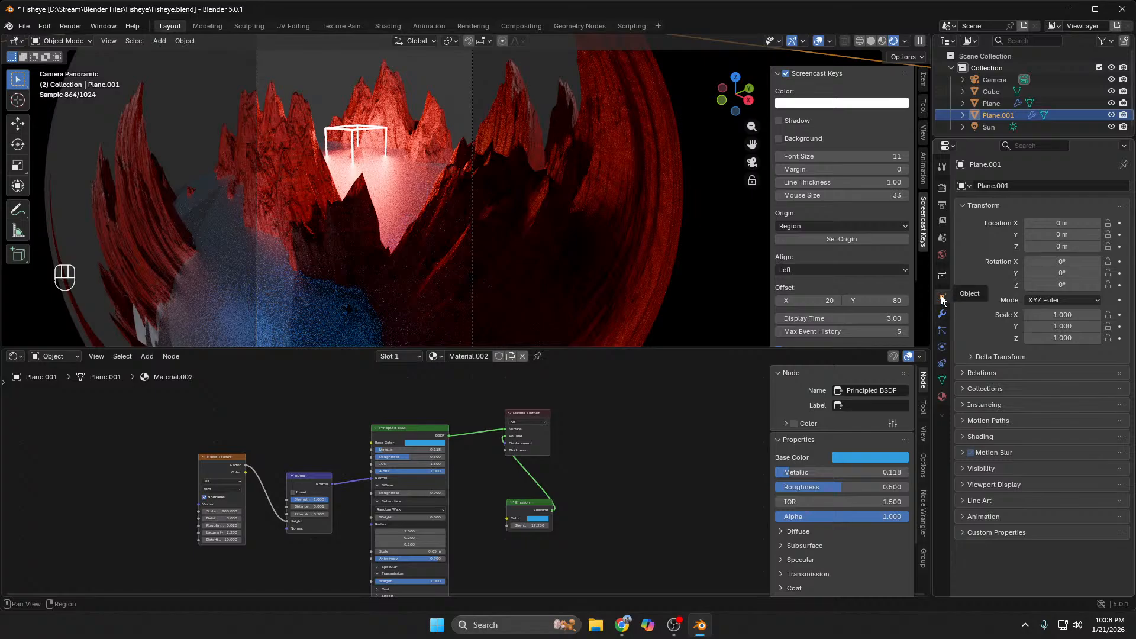
Step: In the world shader, link the Sky Texture colour to the World Output surface and compare the sky without and with the sun disc
{"action": "left_click", "coordinate": [69, 355]}
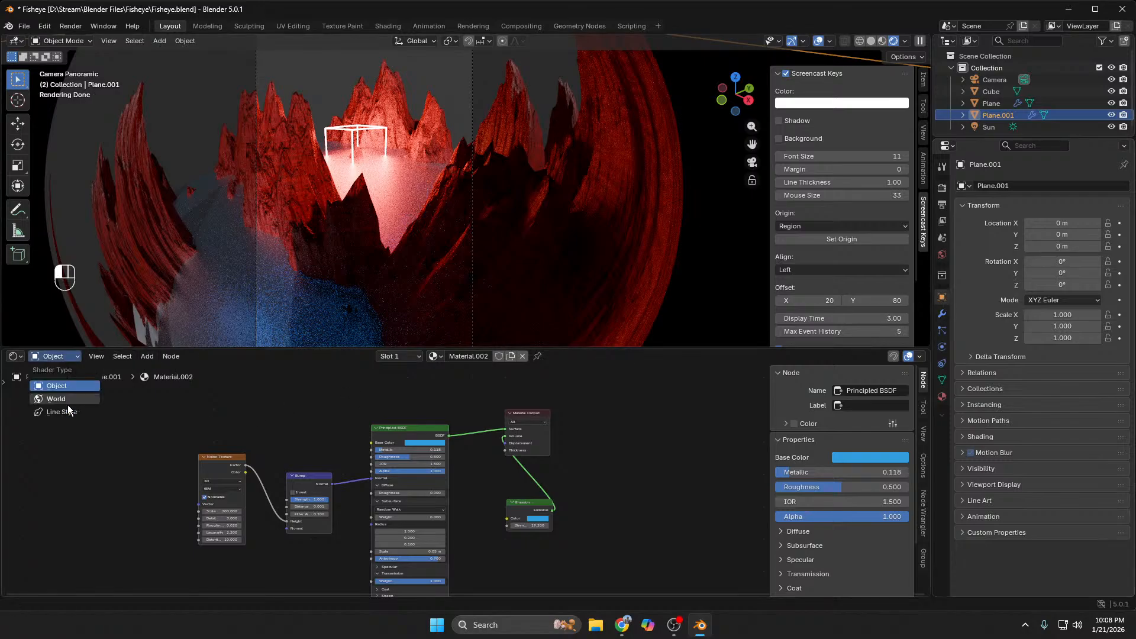
{"action": "left_click", "coordinate": [68, 403]}
{"action": "scroll", "coordinate": [443, 457], "scroll_direction": "up", "scroll_amount": 2}
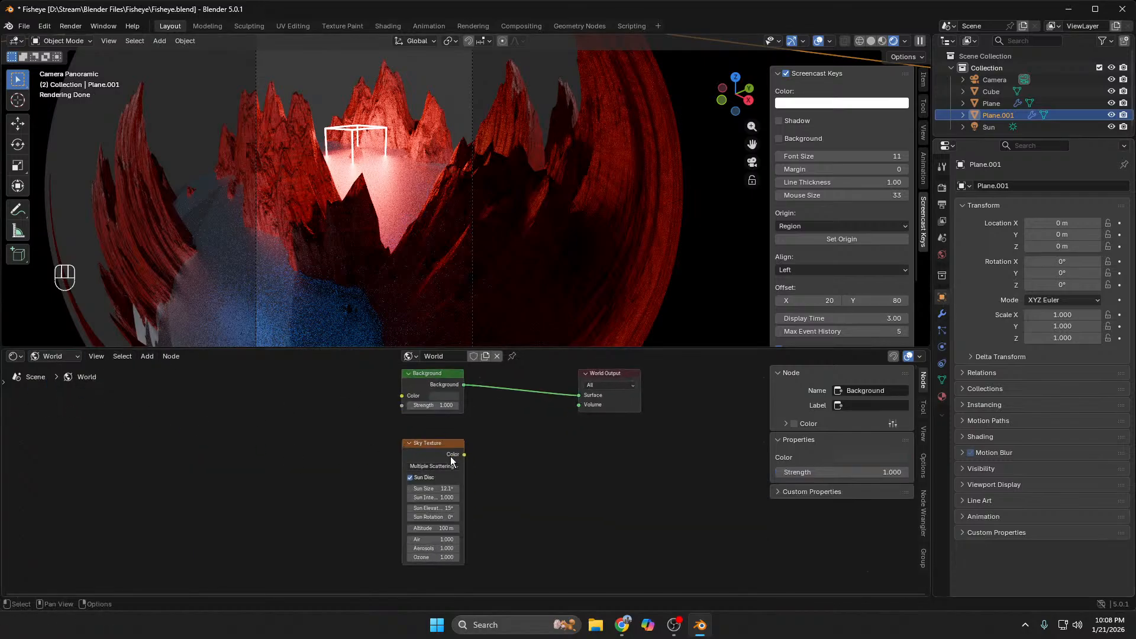
{"action": "left_click_drag", "start_coordinate": [465, 454], "coordinate": [578, 396]}
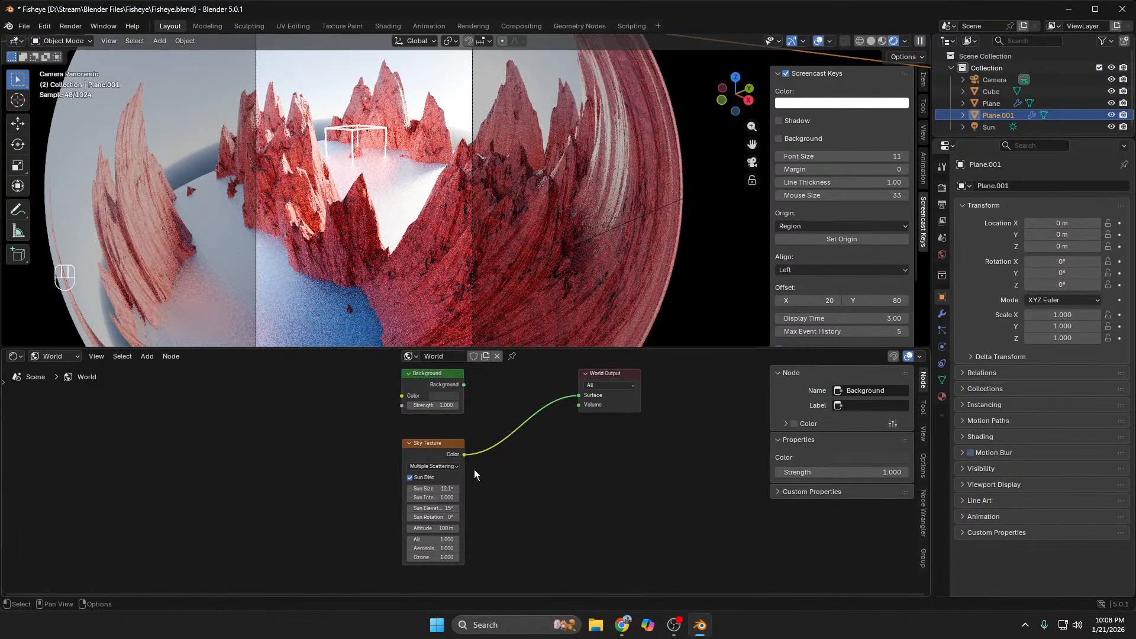
{"action": "left_click", "coordinate": [409, 478]}
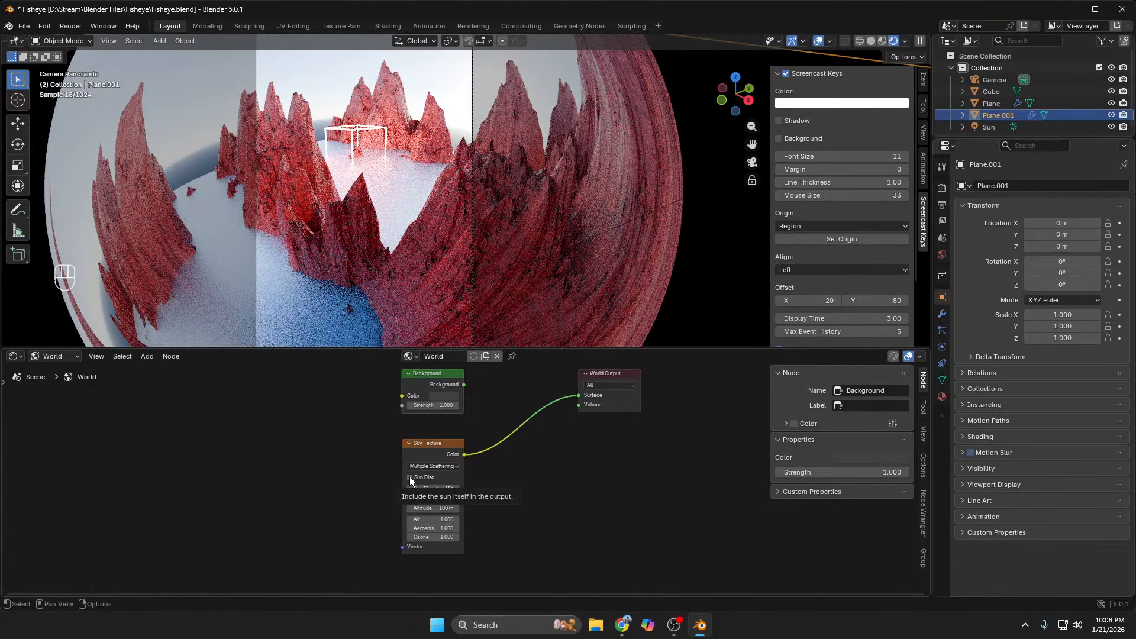
{"action": "left_click", "coordinate": [409, 477]}
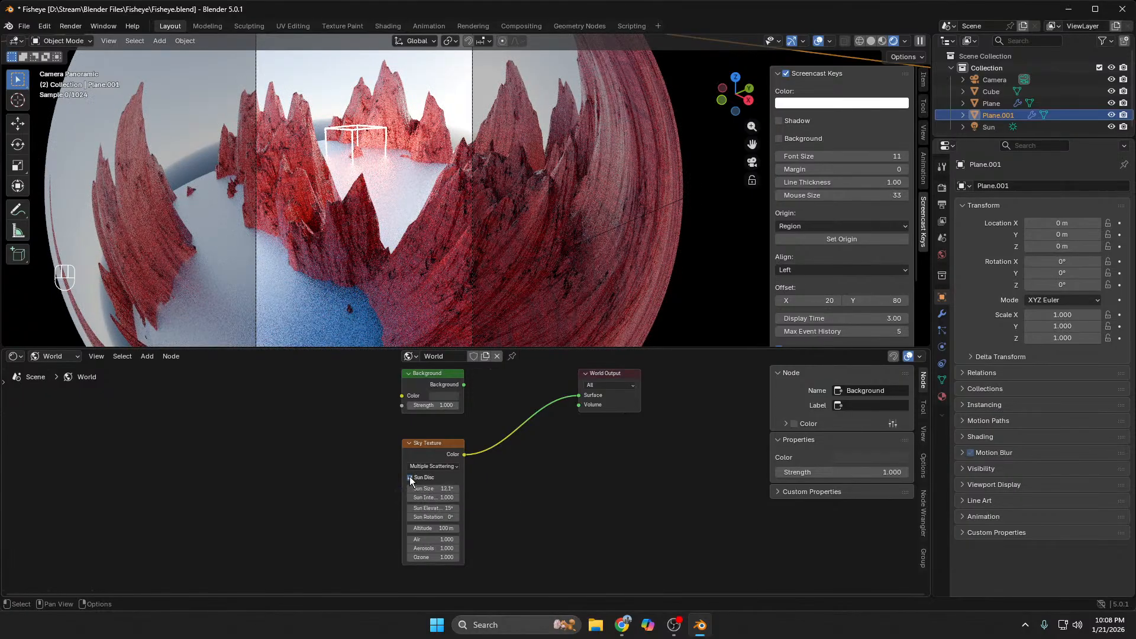
Step: Set the Sky Texture's sky type to Preetham and its turbidity to 1.300
{"action": "left_click", "coordinate": [453, 466]}
{"action": "left_click", "coordinate": [450, 507]}
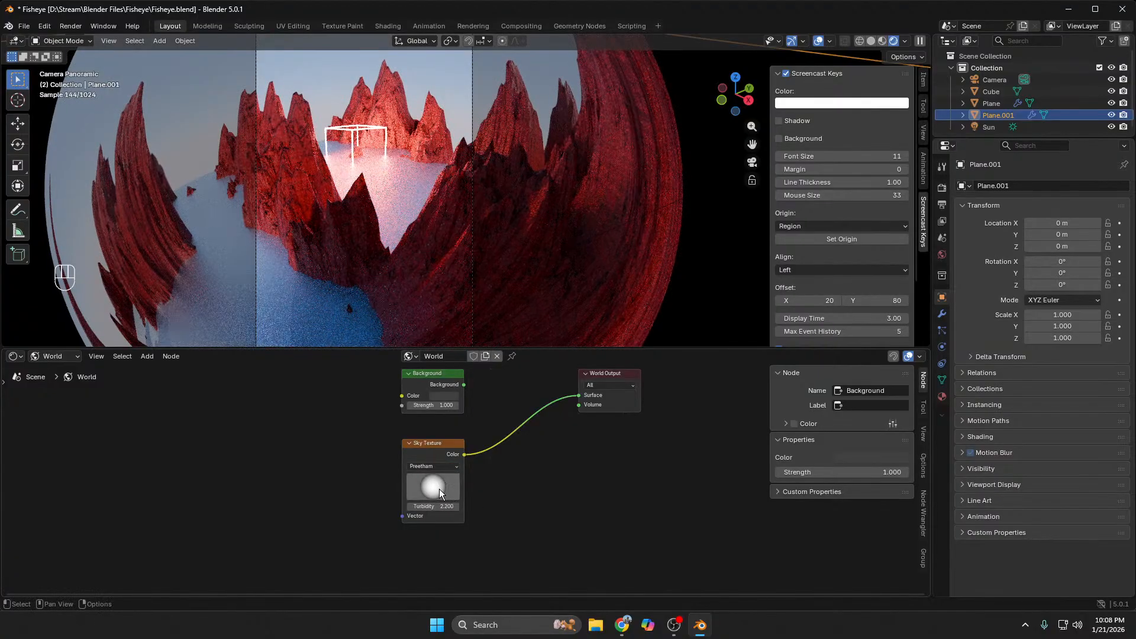
{"action": "mouse_move", "coordinate": [438, 506]}
{"action": "left_mouse_down"}
{"action": "mouse_move", "coordinate": [453, 507]}
{"action": "mouse_move", "coordinate": [394, 506]}
{"action": "mouse_move", "coordinate": [435, 506]}
{"action": "left_mouse_up"}
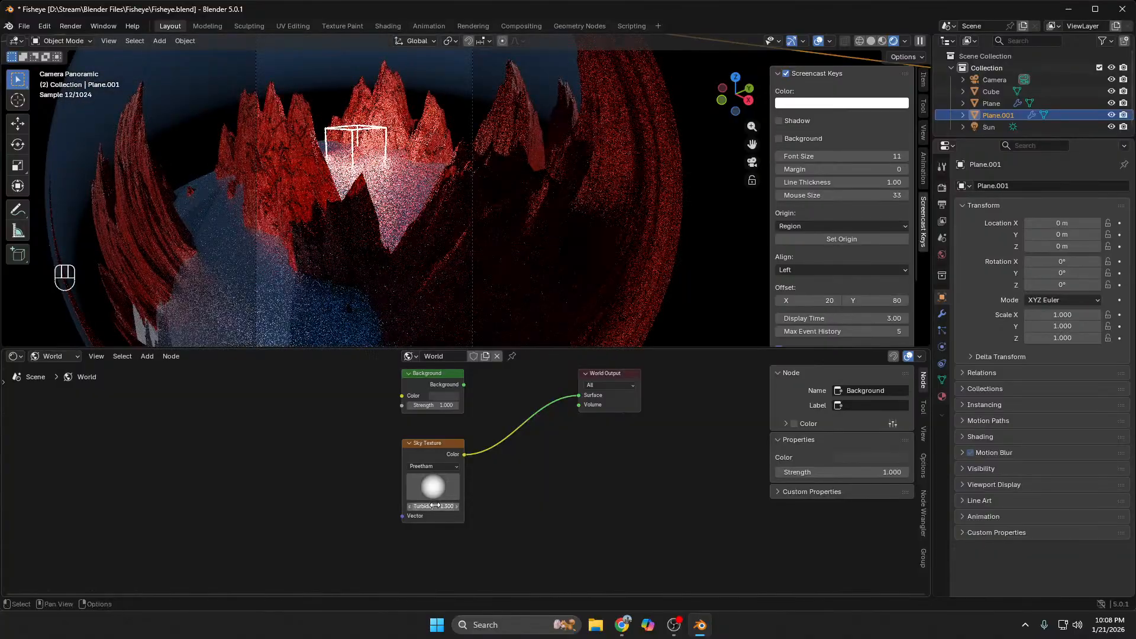
{"action": "scroll", "coordinate": [576, 210], "scroll_direction": "down", "scroll_amount": 1}
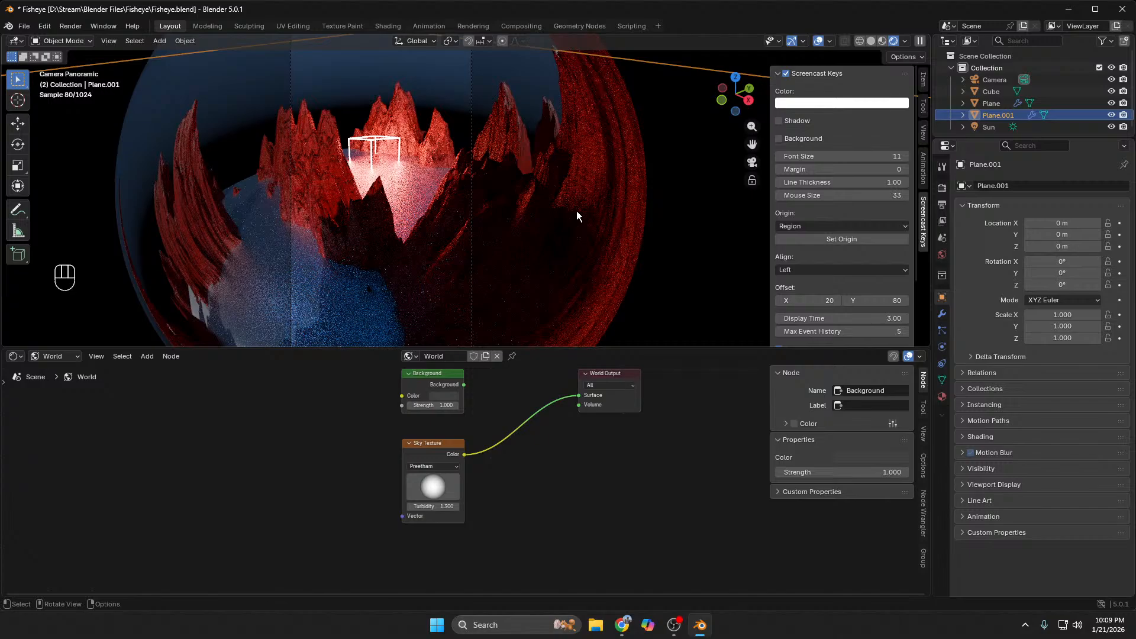
Step: Test-render the scene with the Preetham sky, examine the whole image and close the render
{"action": "key", "text": "F12"}
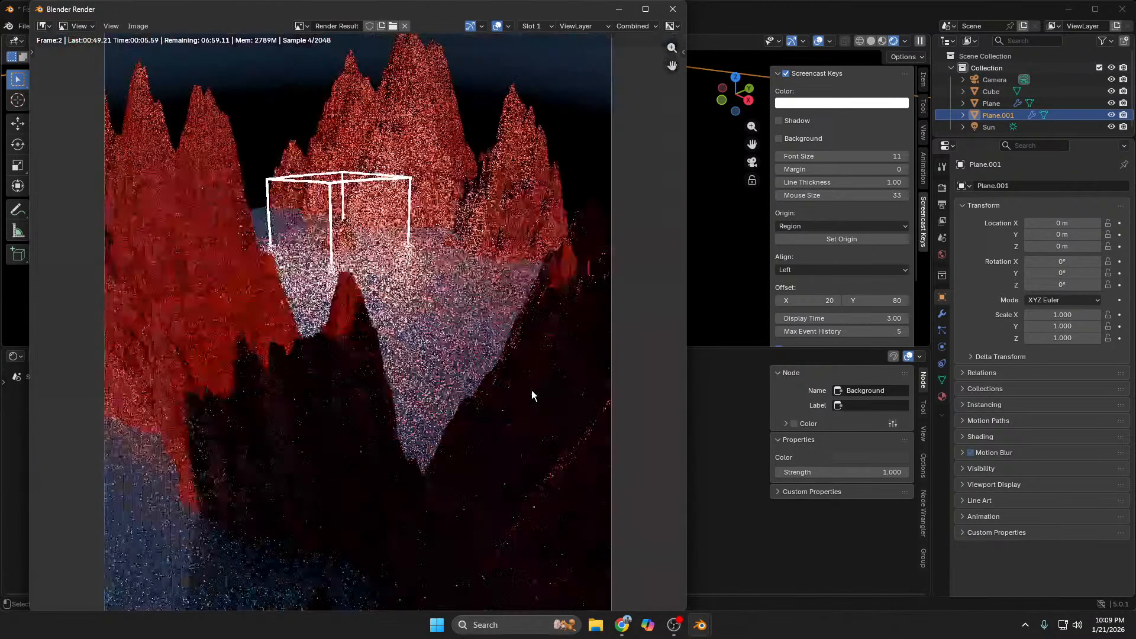
{"action": "scroll", "coordinate": [531, 390], "scroll_direction": "down", "scroll_amount": 3}
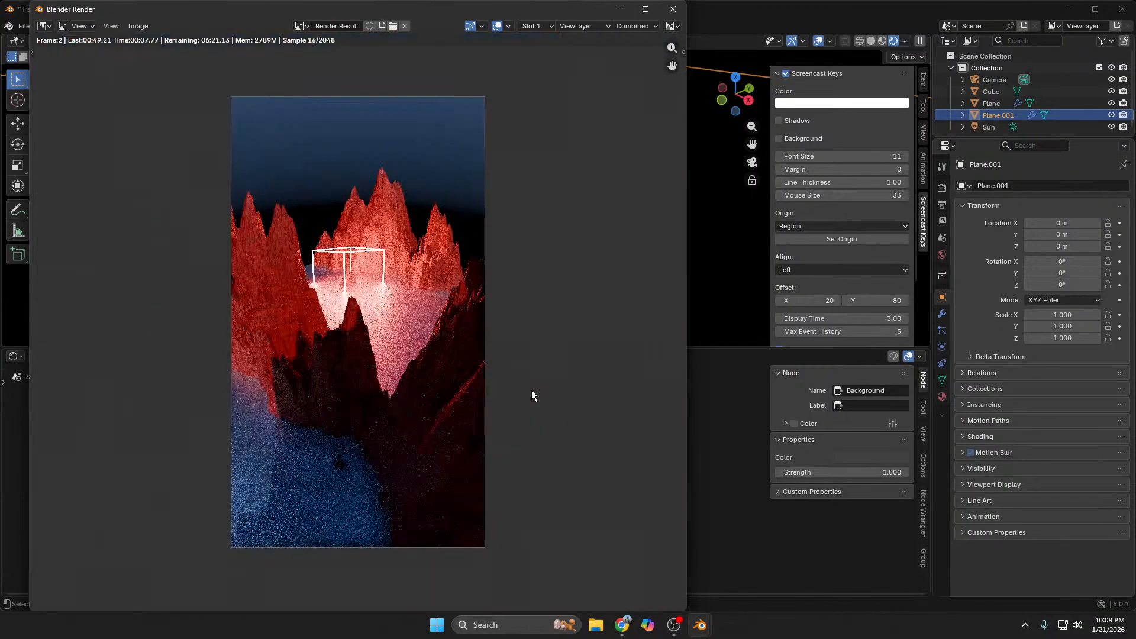
{"action": "scroll", "coordinate": [289, 342], "scroll_direction": "up", "scroll_amount": 2}
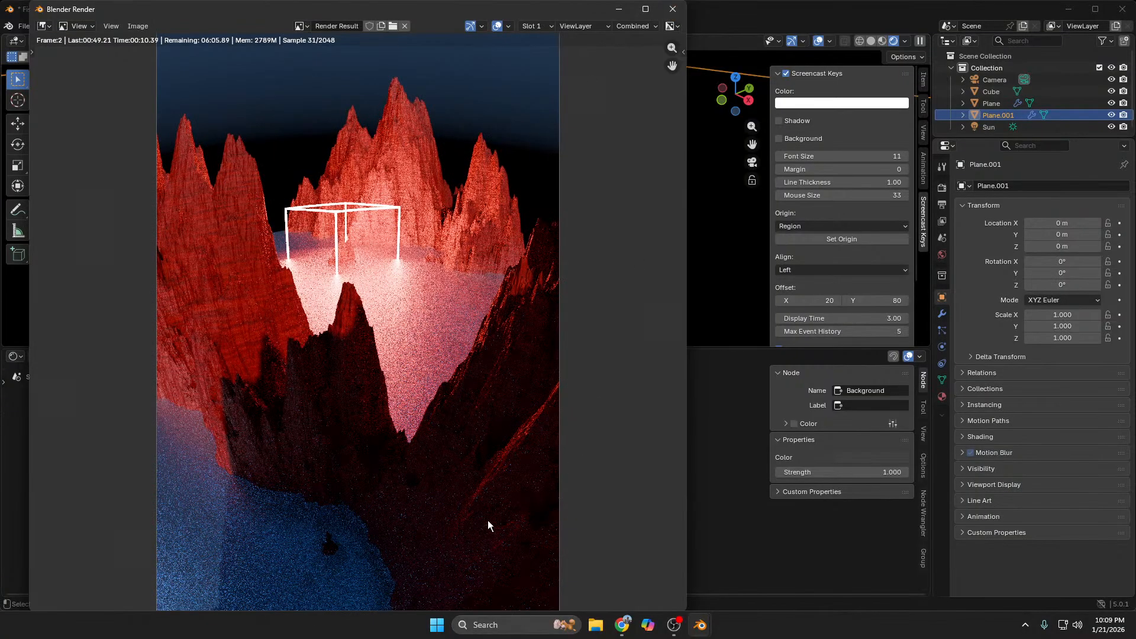
{"action": "key", "text": "Escape"}
Step: Try the Hosek / Wilkie sky type with a ground albedo of 0.817 and turbidity values of 1.000 and 10.000
{"action": "scroll", "coordinate": [424, 515], "scroll_direction": "up", "scroll_amount": 1}
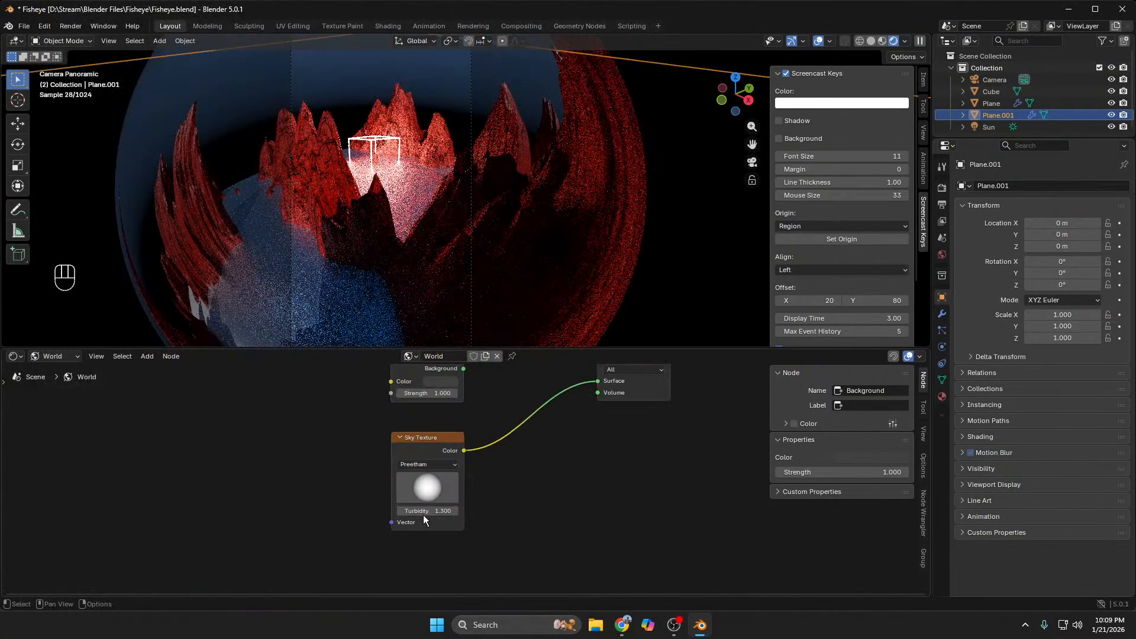
{"action": "left_click", "coordinate": [453, 466]}
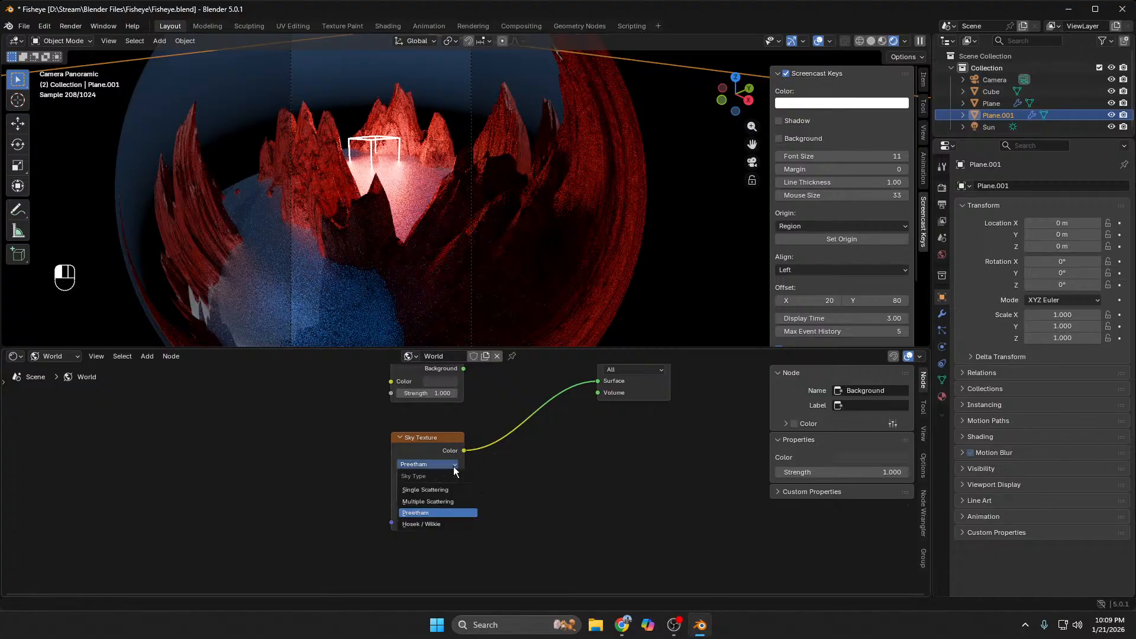
{"action": "left_click", "coordinate": [446, 527]}
{"action": "scroll", "coordinate": [411, 248], "scroll_direction": "up", "scroll_amount": 3}
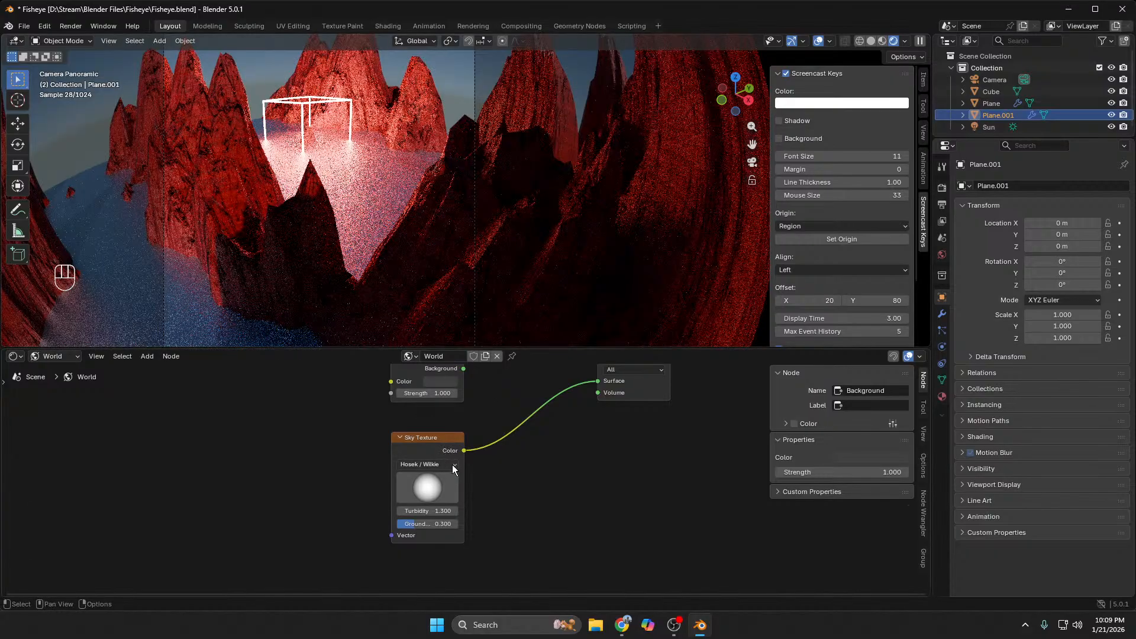
{"action": "mouse_move", "coordinate": [426, 516]}
{"action": "left_mouse_down"}
{"action": "mouse_move", "coordinate": [467, 516]}
{"action": "mouse_move", "coordinate": [415, 511]}
{"action": "mouse_move", "coordinate": [462, 523]}
{"action": "mouse_move", "coordinate": [447, 524]}
{"action": "left_mouse_up"}
{"action": "scroll", "coordinate": [537, 256], "scroll_direction": "down", "scroll_amount": 2}
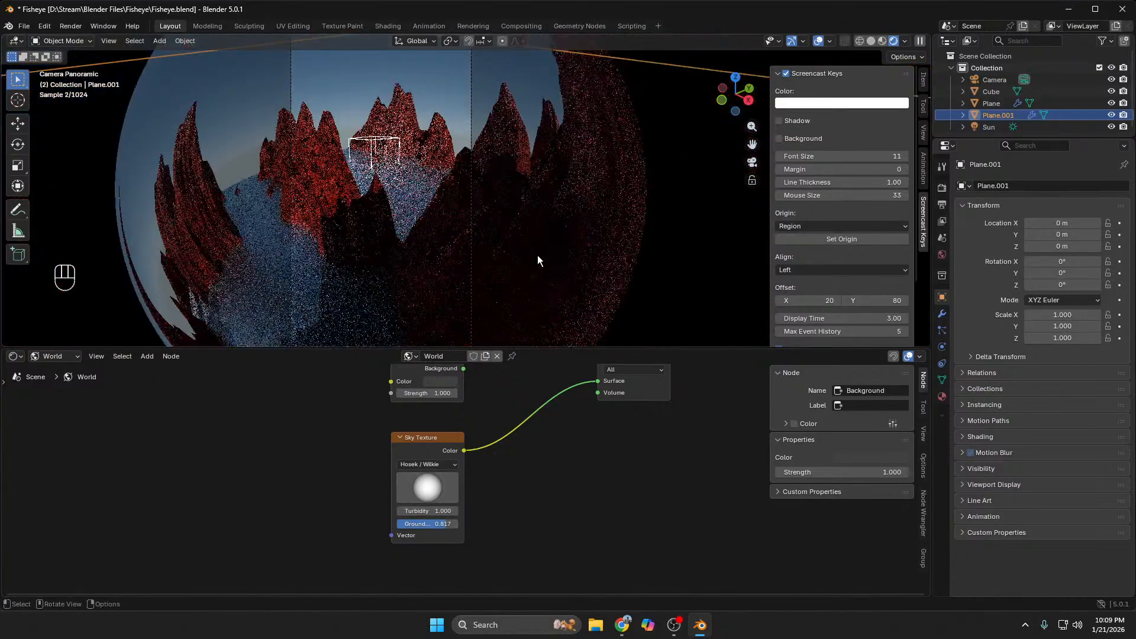
{"action": "scroll", "coordinate": [537, 255], "scroll_direction": "down", "scroll_amount": 1}
{"action": "scroll", "coordinate": [525, 267], "scroll_direction": "up", "scroll_amount": 1}
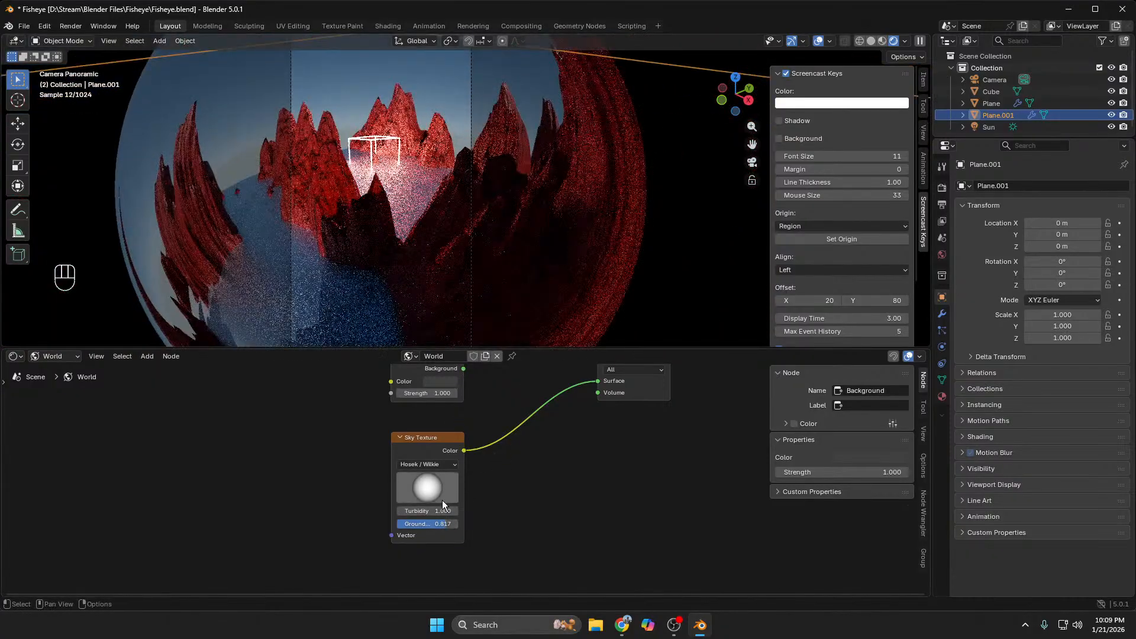
{"action": "left_click_drag", "start_coordinate": [442, 504], "coordinate": [504, 505]}
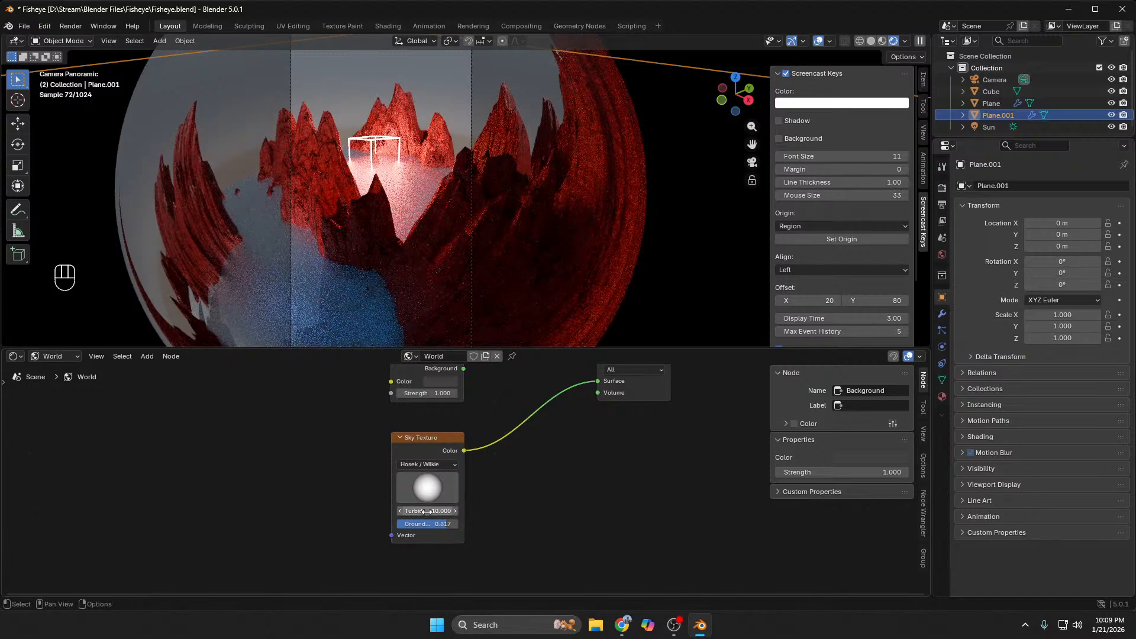
Step: Return the Sky Texture to the Preetham type with a turbidity of 1.100 and check it with a test render
{"action": "left_click", "coordinate": [439, 470]}
{"action": "left_click", "coordinate": [439, 521]}
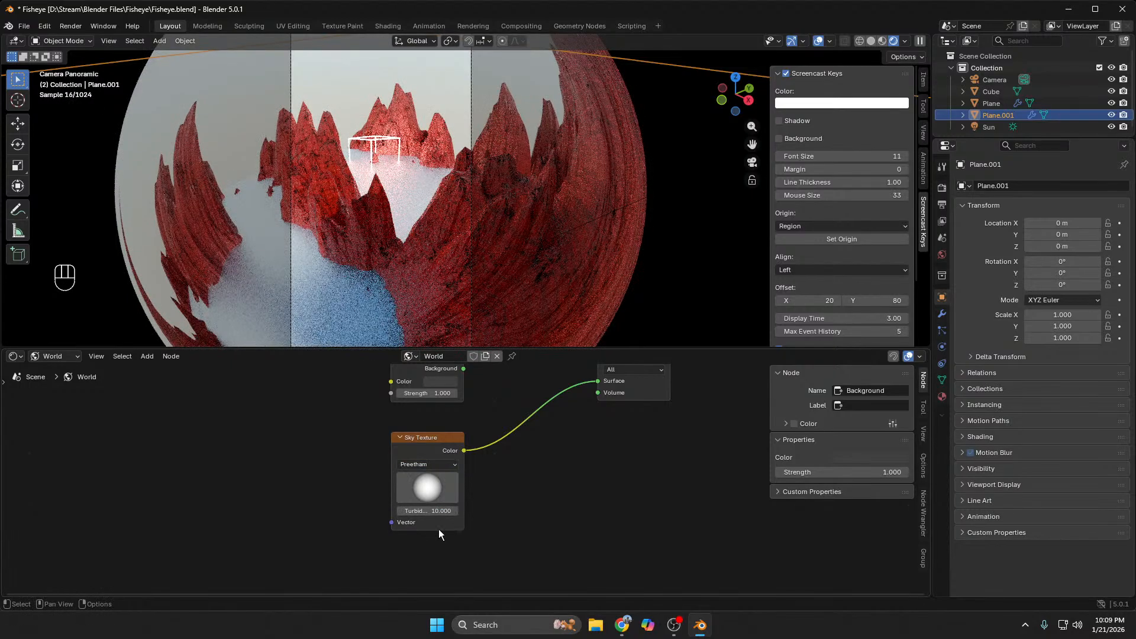
{"action": "left_click_drag", "start_coordinate": [440, 511], "coordinate": [384, 511]}
{"action": "key", "text": "F12"}
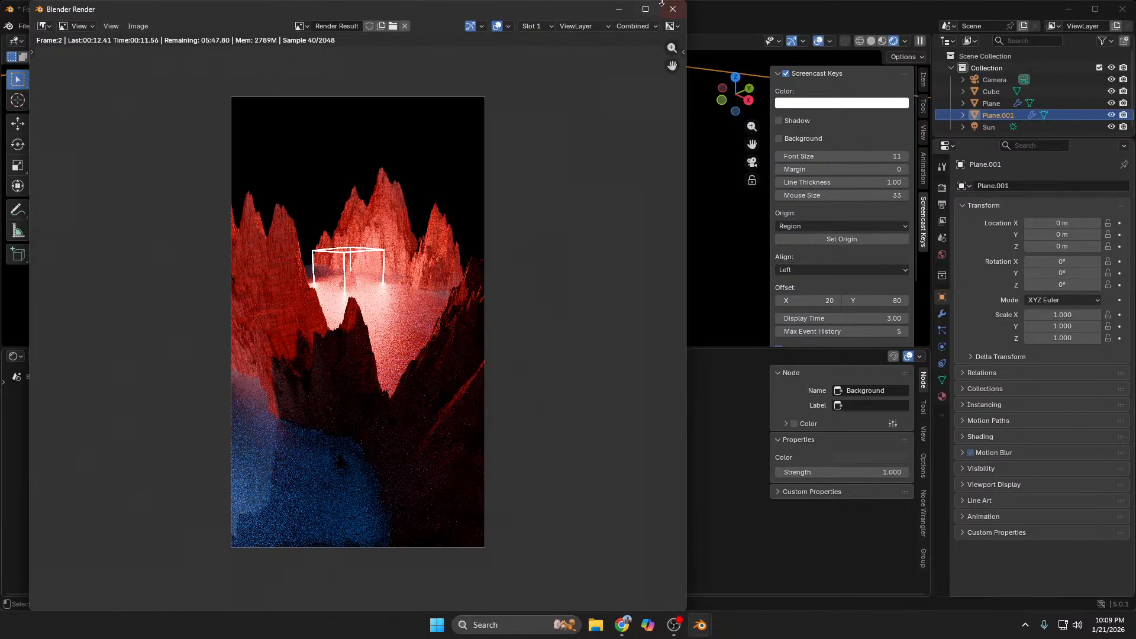
{"action": "left_click", "coordinate": [915, 214]}
Step: Set the output resolution to 1920 by 1080 px
{"action": "left_click", "coordinate": [943, 188]}
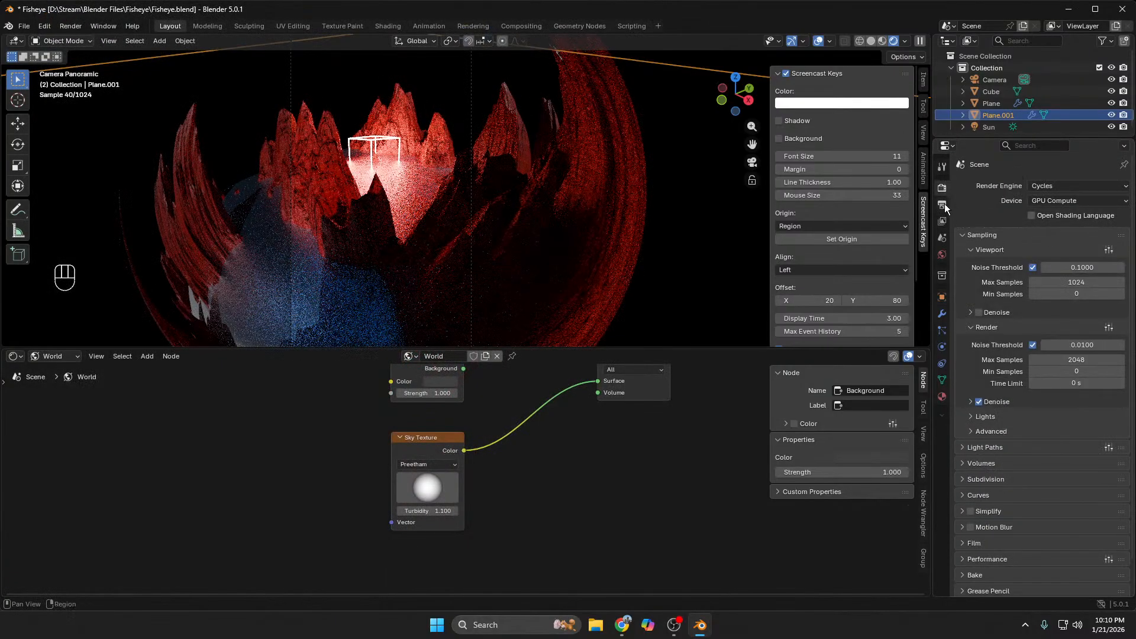
{"action": "left_click", "coordinate": [943, 204]}
{"action": "left_click", "coordinate": [1081, 203]}
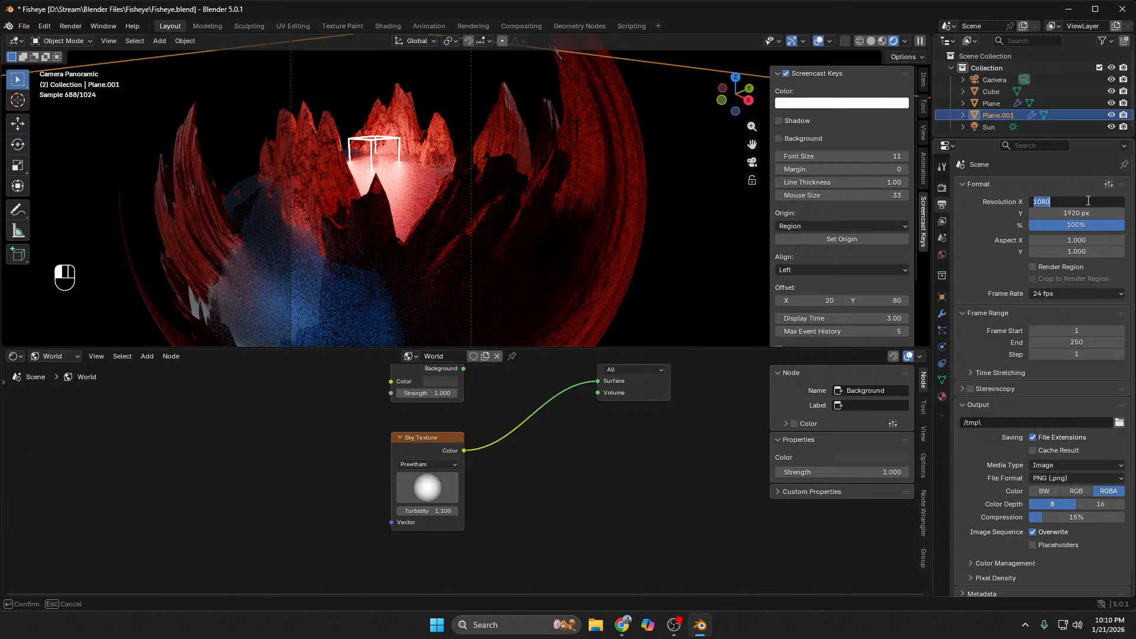
{"action": "type", "text": "1920"}
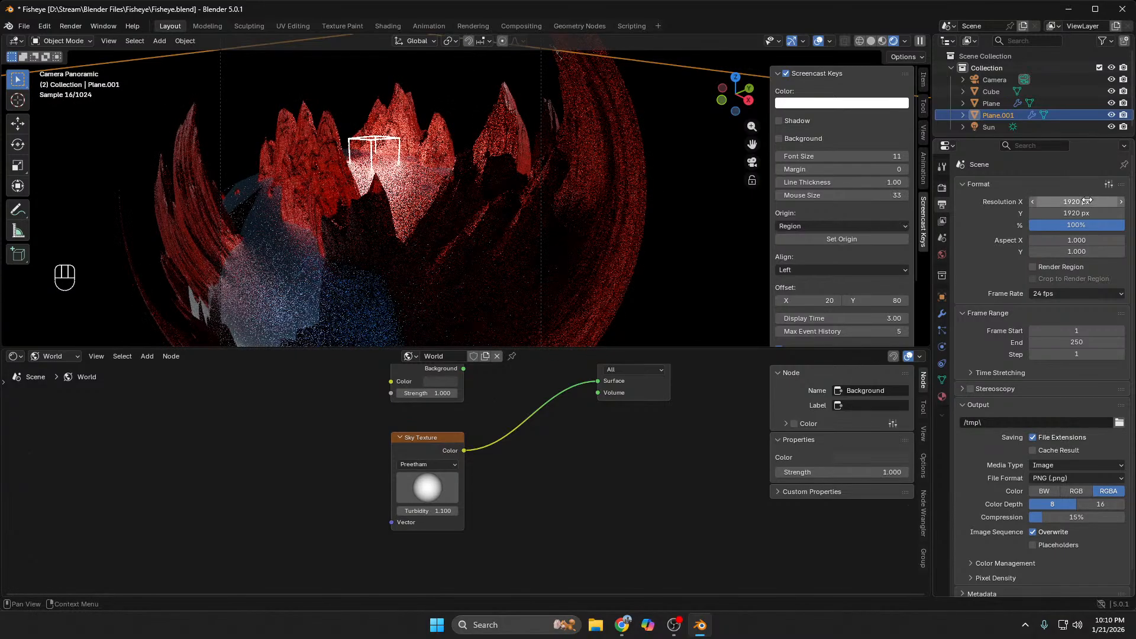
{"action": "left_click", "coordinate": [1080, 214]}
{"action": "type", "text": "10"}
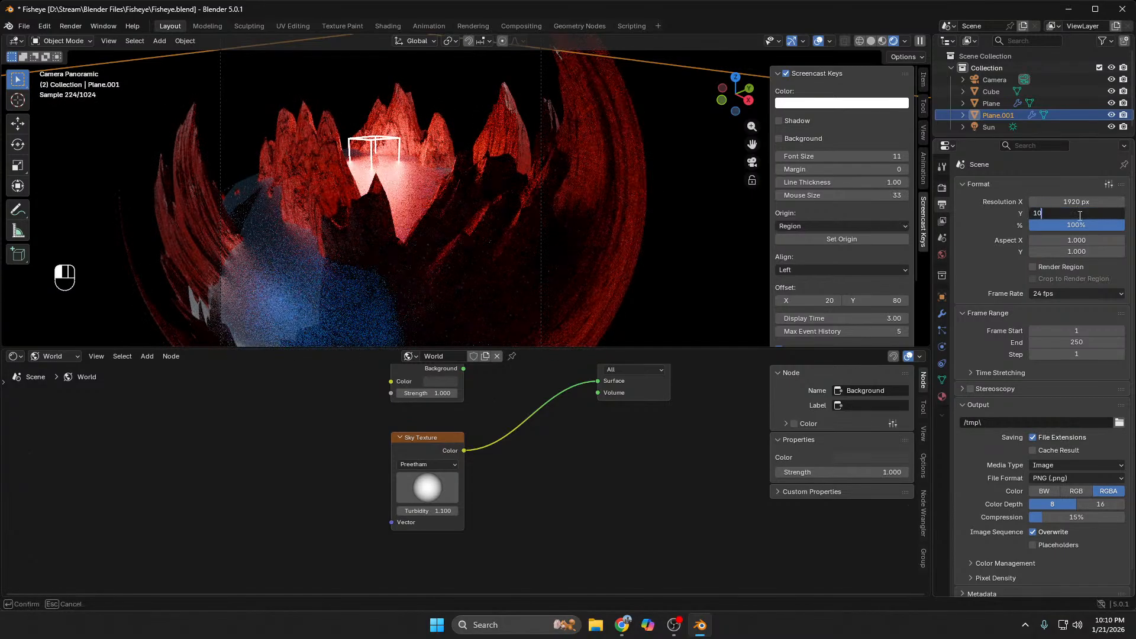
{"action": "type", "text": "80"}
{"action": "key", "text": "Return"}
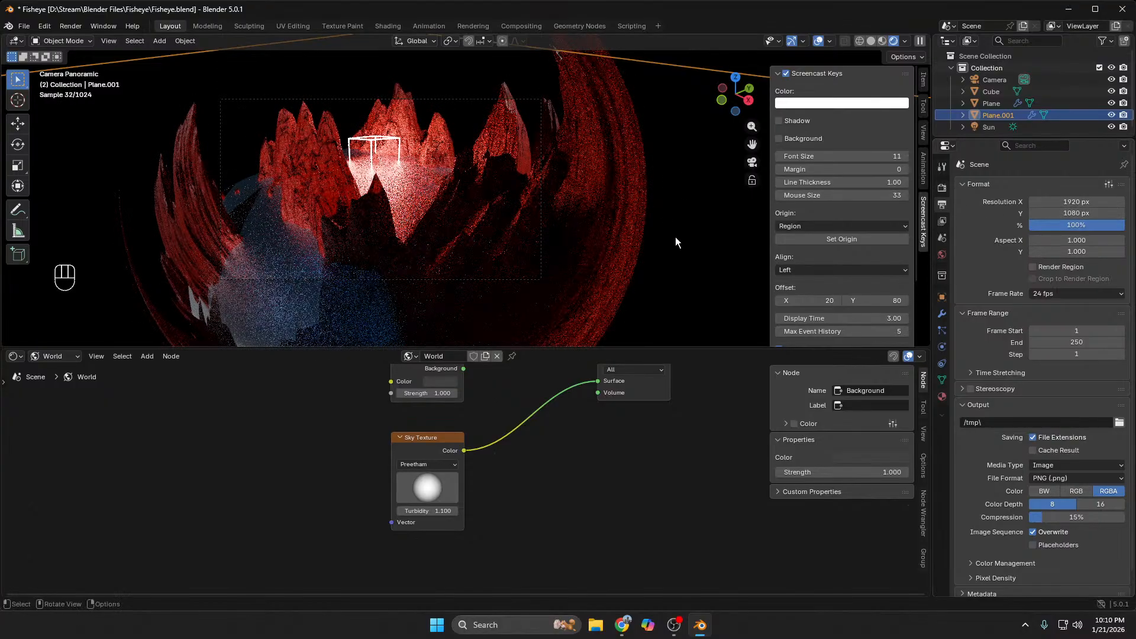
Step: Raise the camera along the global Z axis and check the new landscape framing with a test render
{"action": "left_click", "coordinate": [990, 81]}
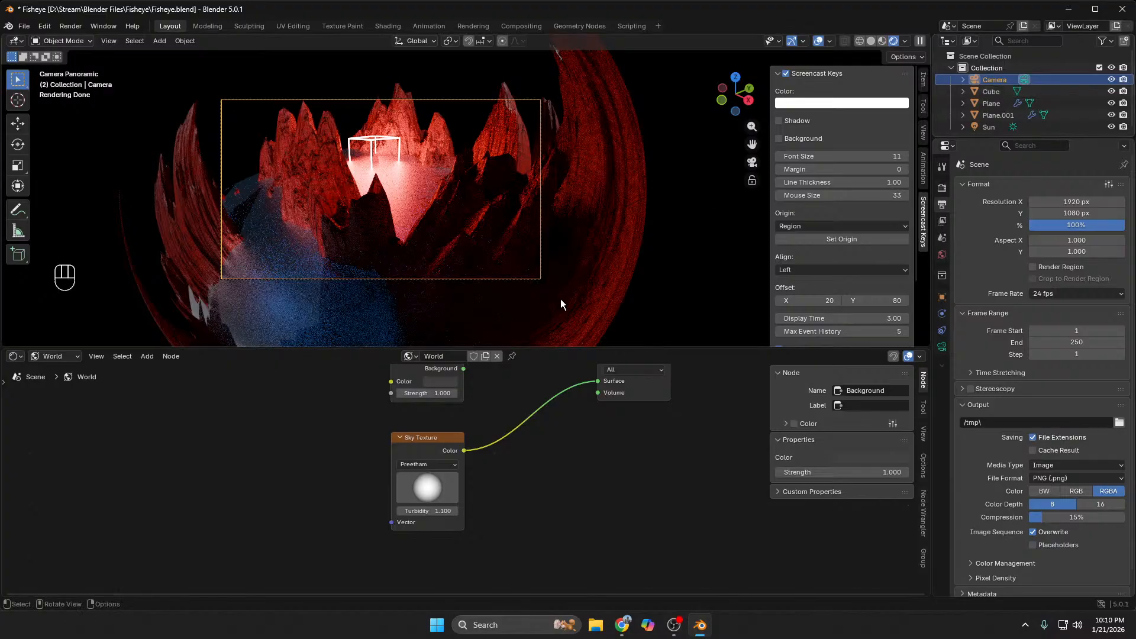
{"action": "key", "text": "g"}
{"action": "key", "text": "z"}
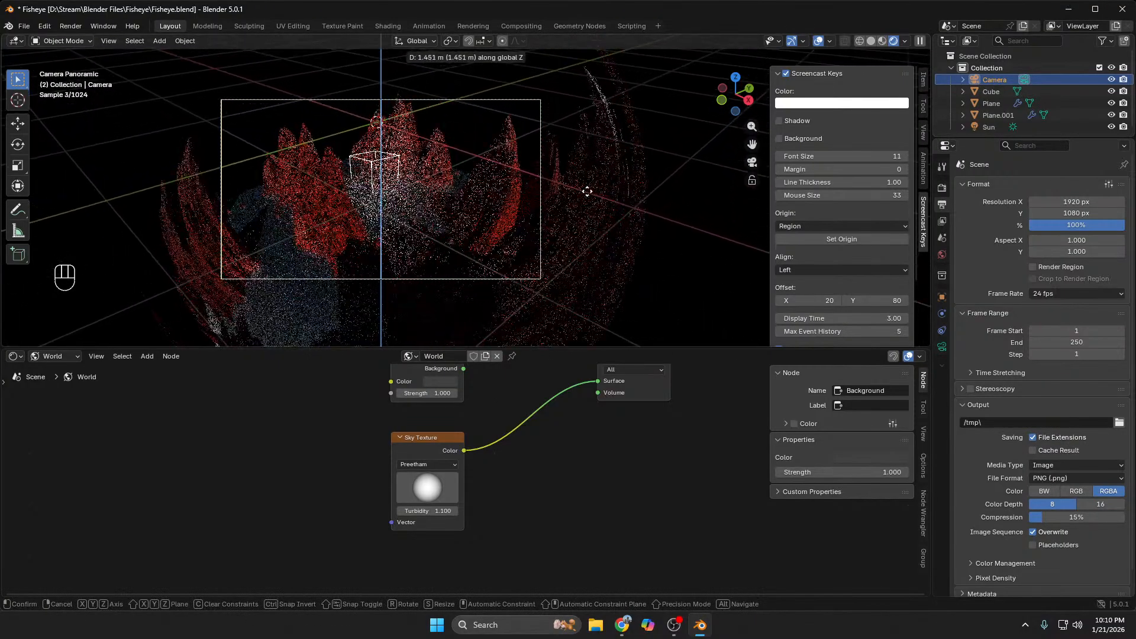
{"action": "left_click", "coordinate": [595, 158]}
{"action": "left_click", "coordinate": [634, 265]}
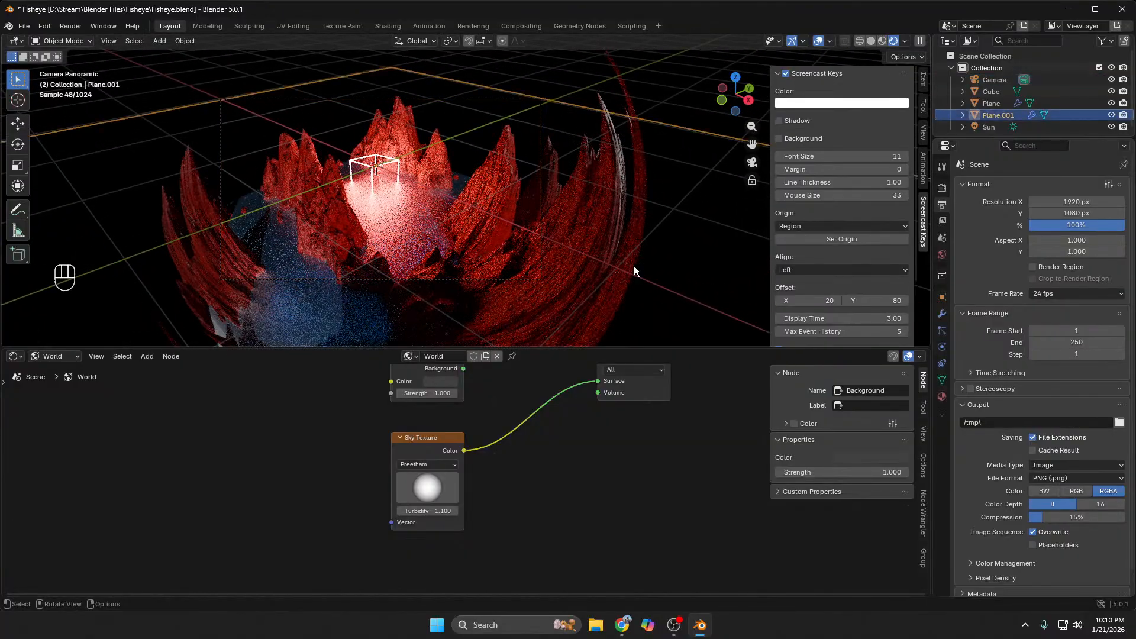
{"action": "key", "text": "F12"}
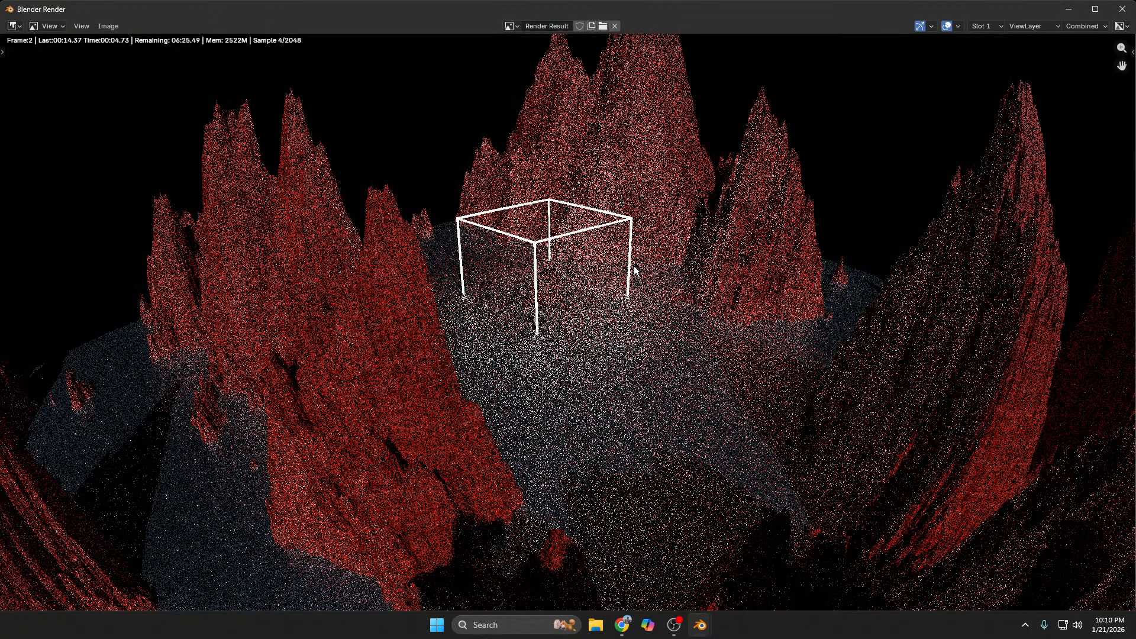
{"action": "scroll", "coordinate": [539, 261], "scroll_direction": "down", "scroll_amount": 2}
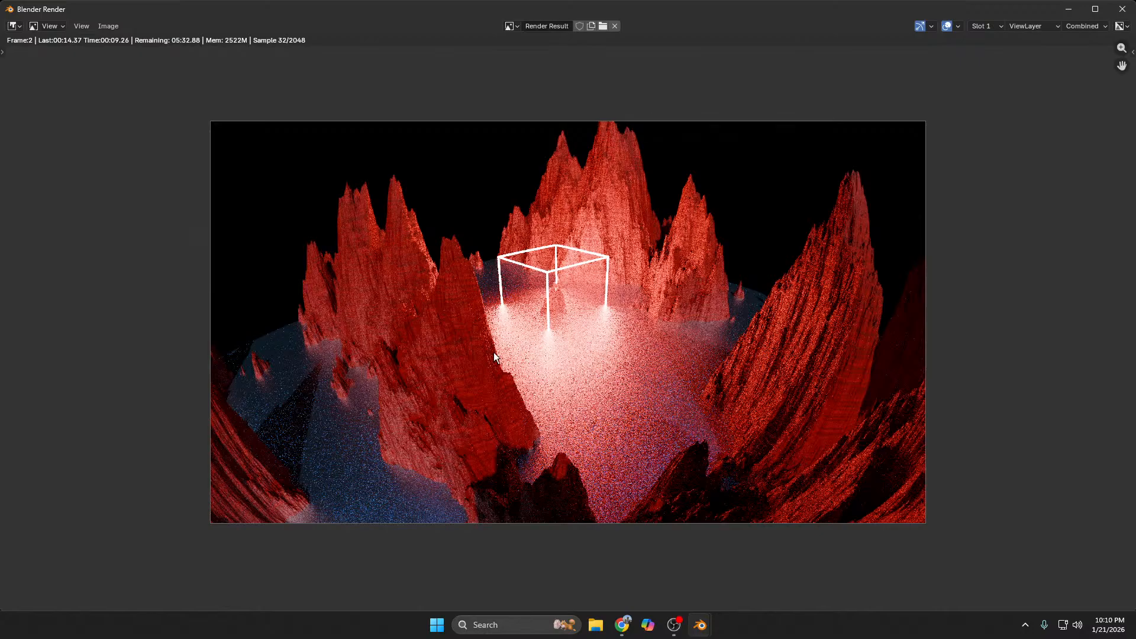
{"action": "left_click", "coordinate": [1117, 18]}
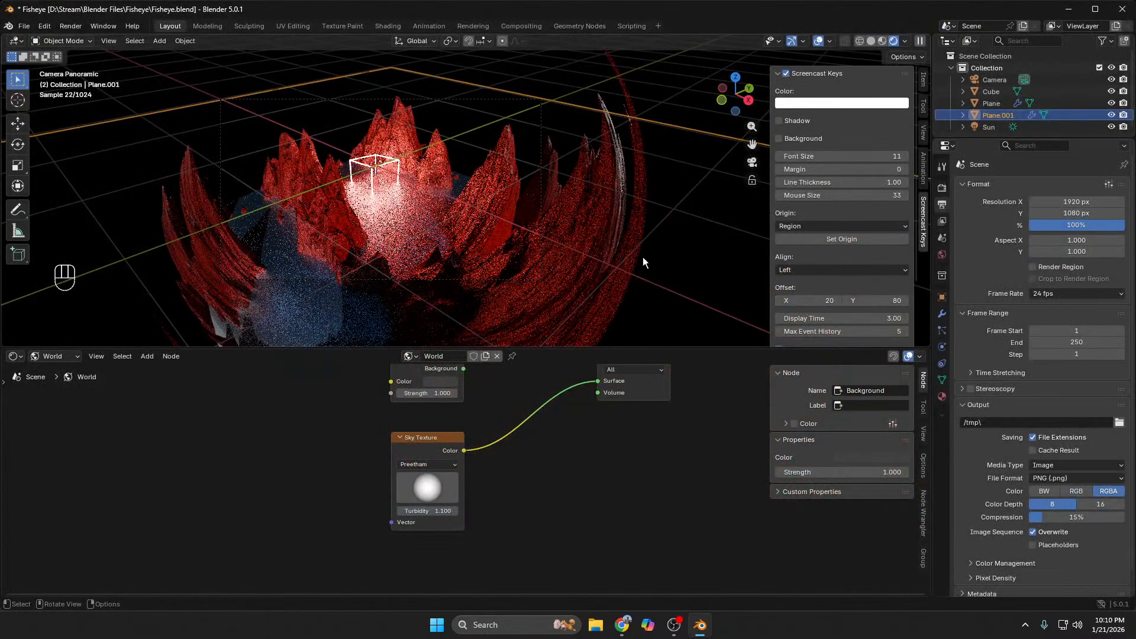
Step: Scale the rocky terrain and the water plane up together and check the whole image with a test render
{"action": "left_click", "coordinate": [996, 103]}
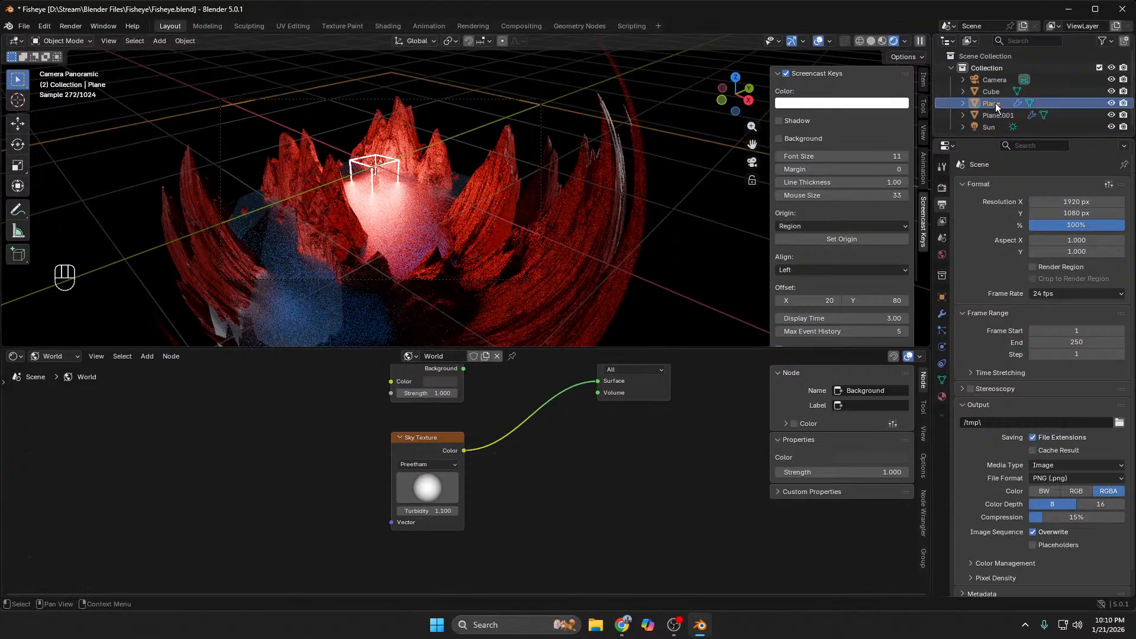
{"action": "left_click", "coordinate": [994, 115], "text": "shift"}
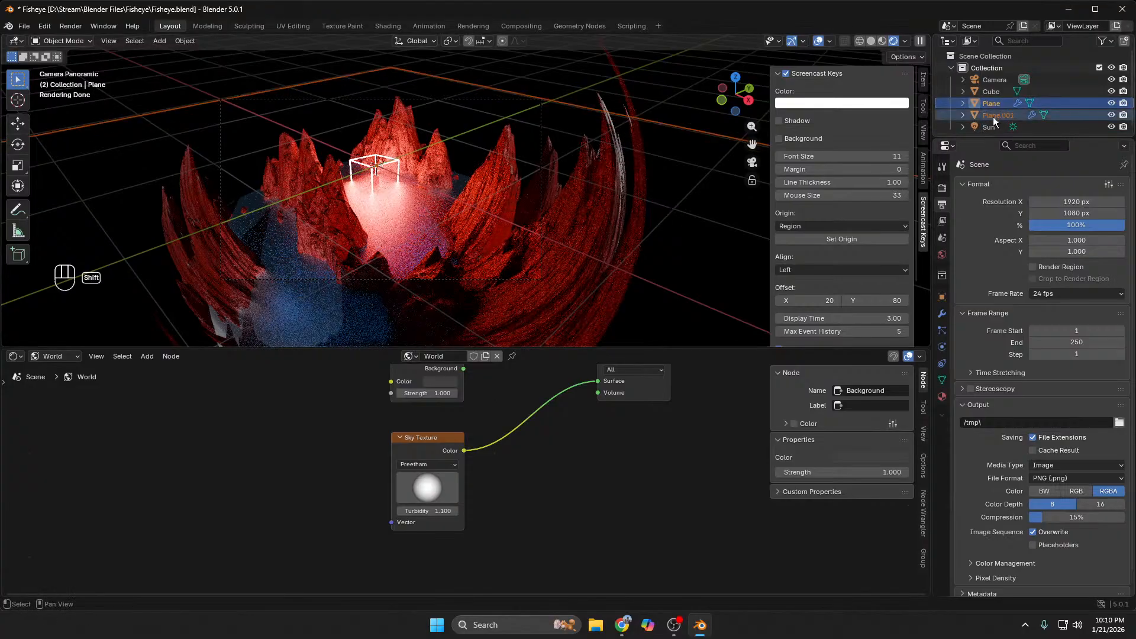
{"action": "key", "text": "s"}
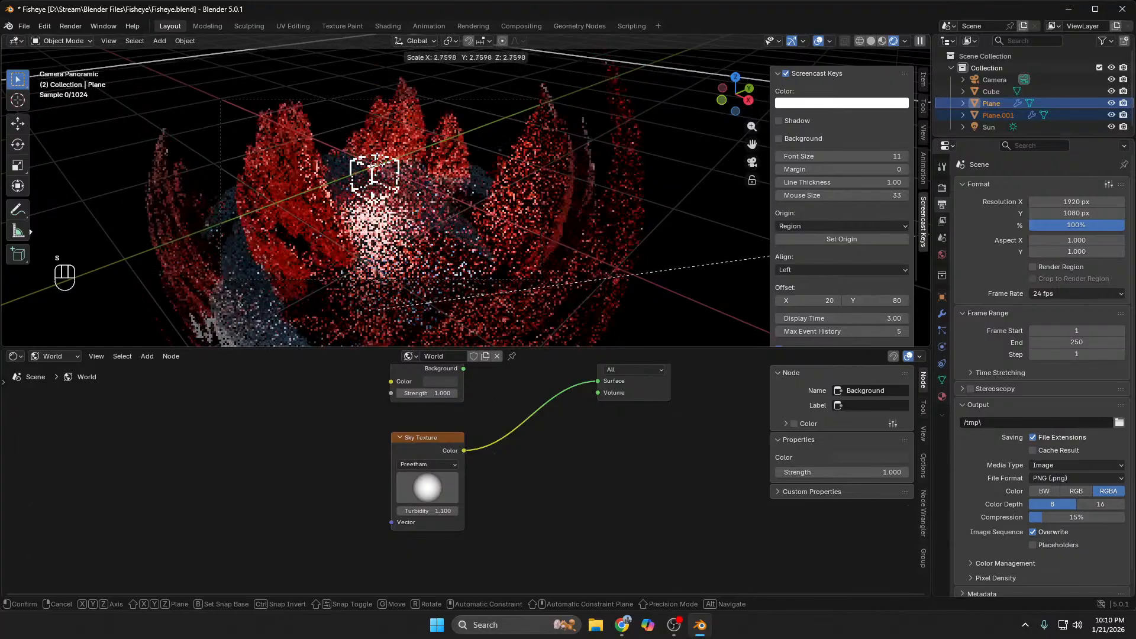
{"action": "left_click", "coordinate": [709, 244]}
{"action": "key", "text": "F12"}
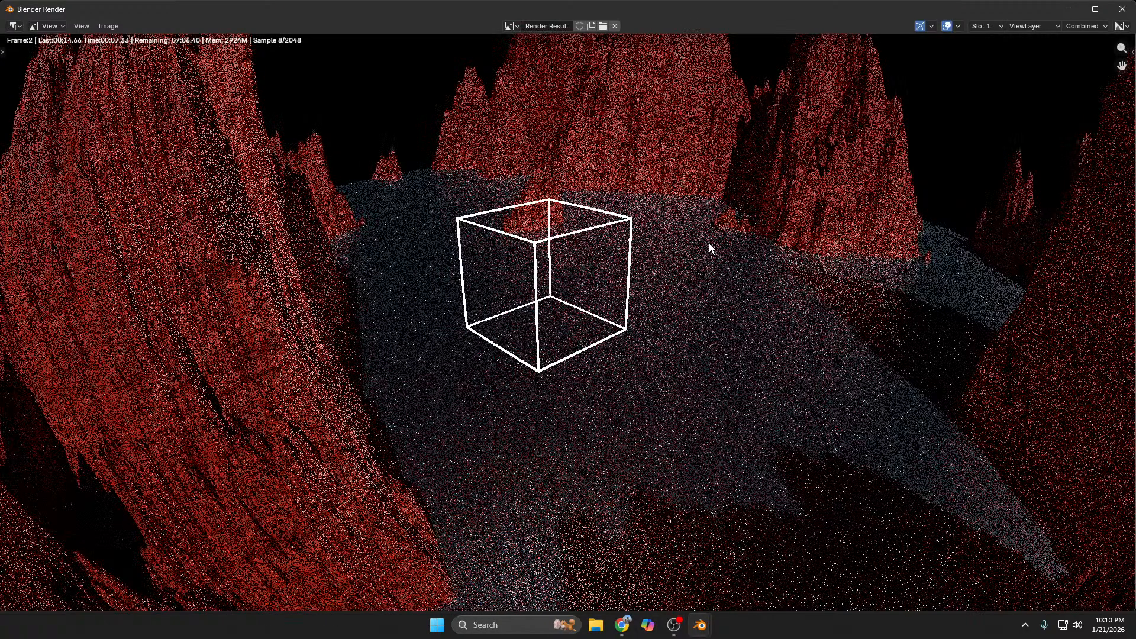
{"action": "scroll", "coordinate": [676, 211], "scroll_direction": "down", "scroll_amount": 4}
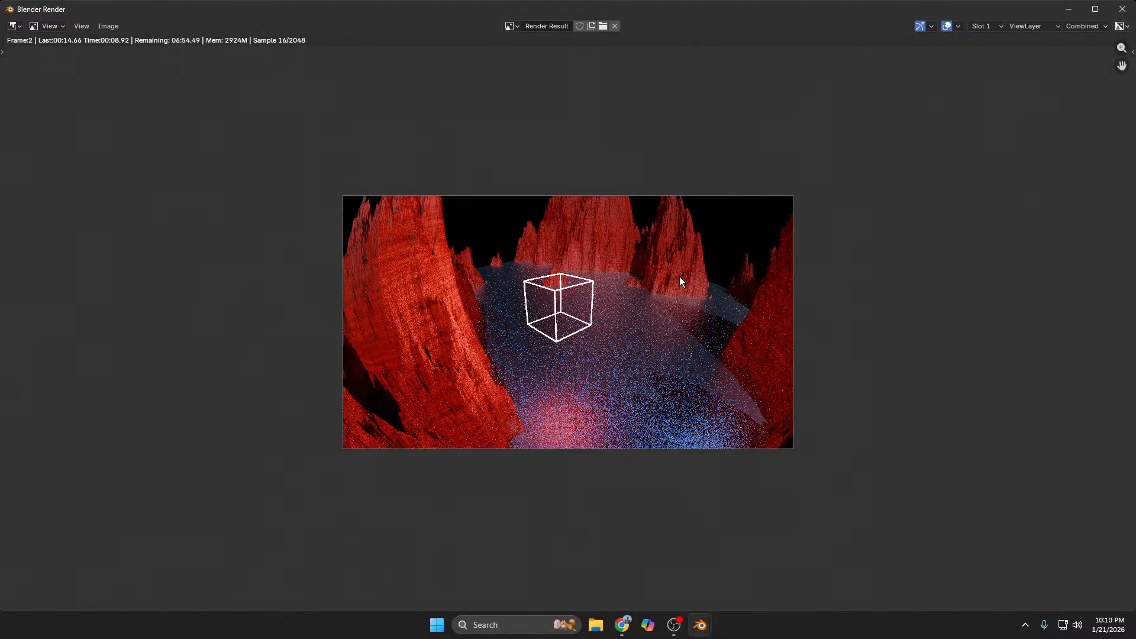
Step: Close the test render and undo the terrain and water scaling along with the latest camera moves
{"action": "key", "text": "Escape"}
{"action": "key", "text": "ctrl+z"}
{"action": "key", "text": "ctrl+z"}
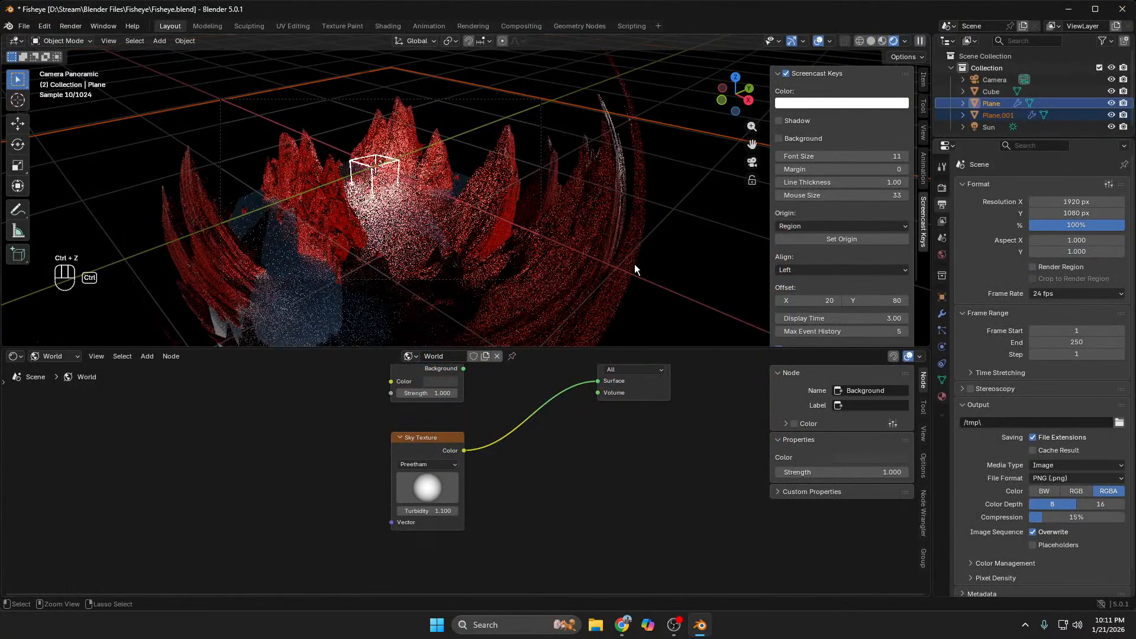
{"action": "key", "text": "ctrl+z"}
{"action": "key", "text": "ctrl+z"}
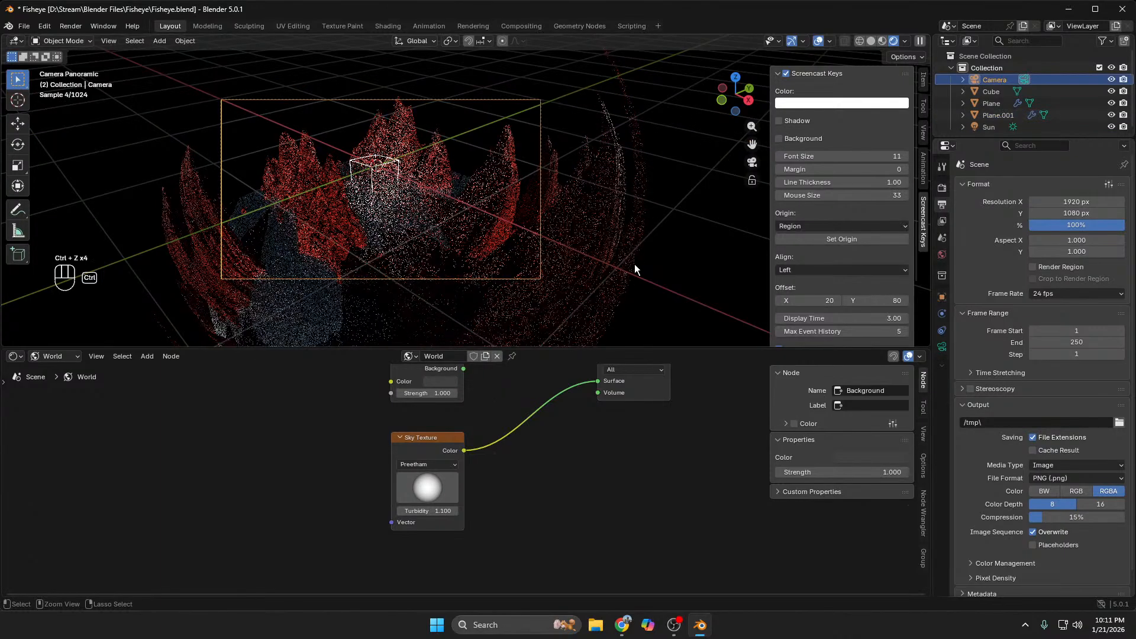
{"action": "key", "text": "ctrl+z"}
{"action": "key", "text": "ctrl+z"}
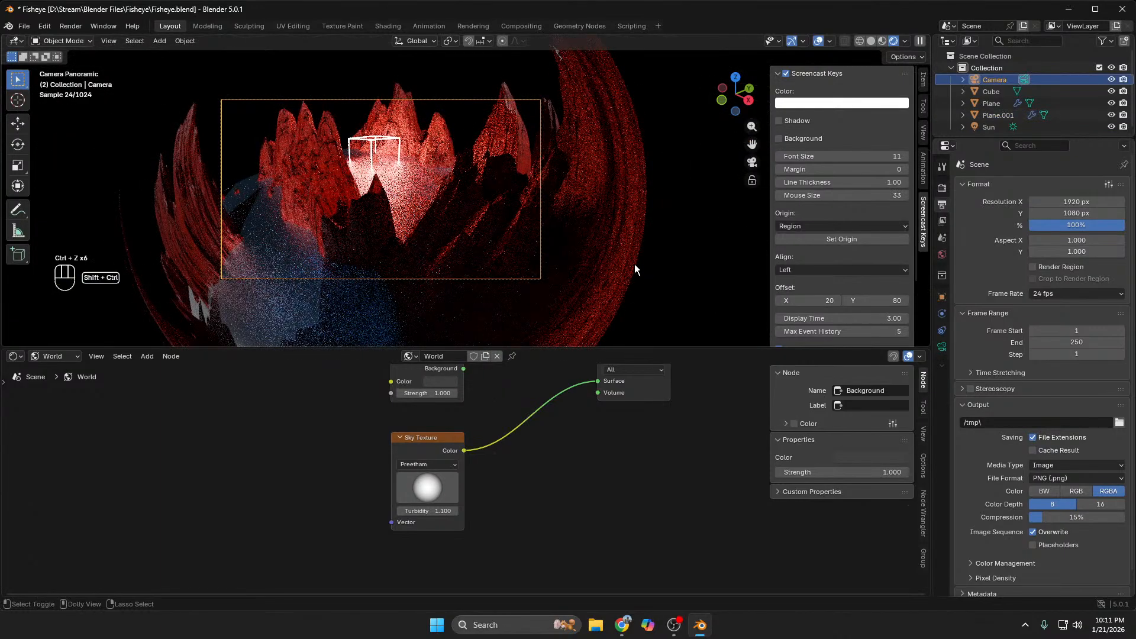
{"action": "key", "text": "ctrl+shift+z"}
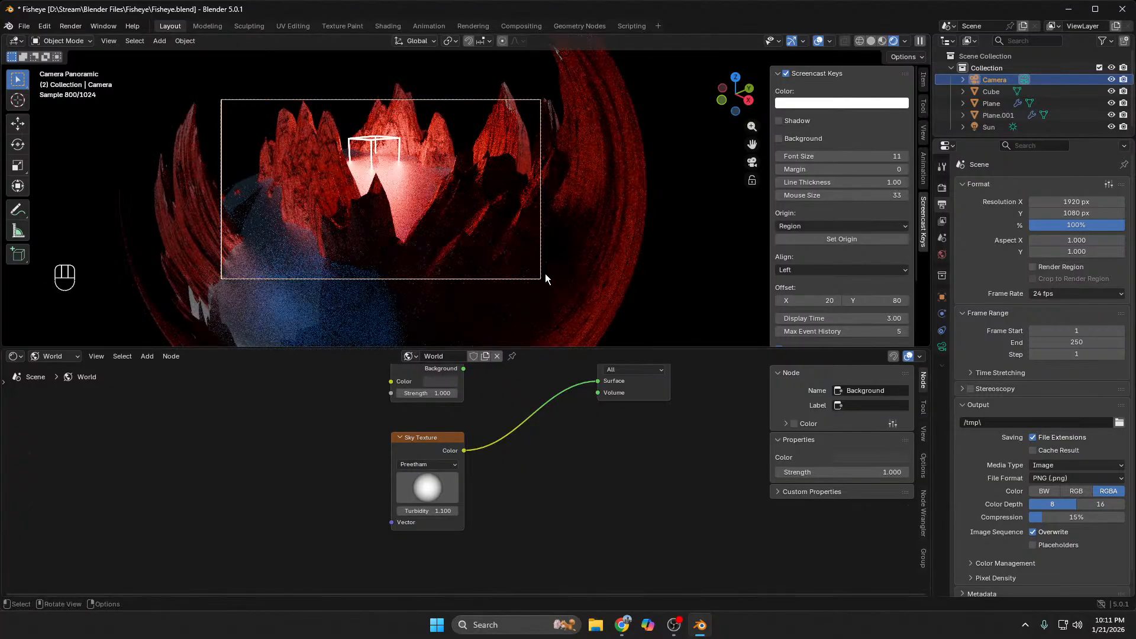
Step: Move the camera freely to a high view over the peaks with the glowing cube at the left, and check it with a test render
{"action": "key", "text": "g"}
{"action": "key", "text": "z"}
{"action": "key", "text": "z"}
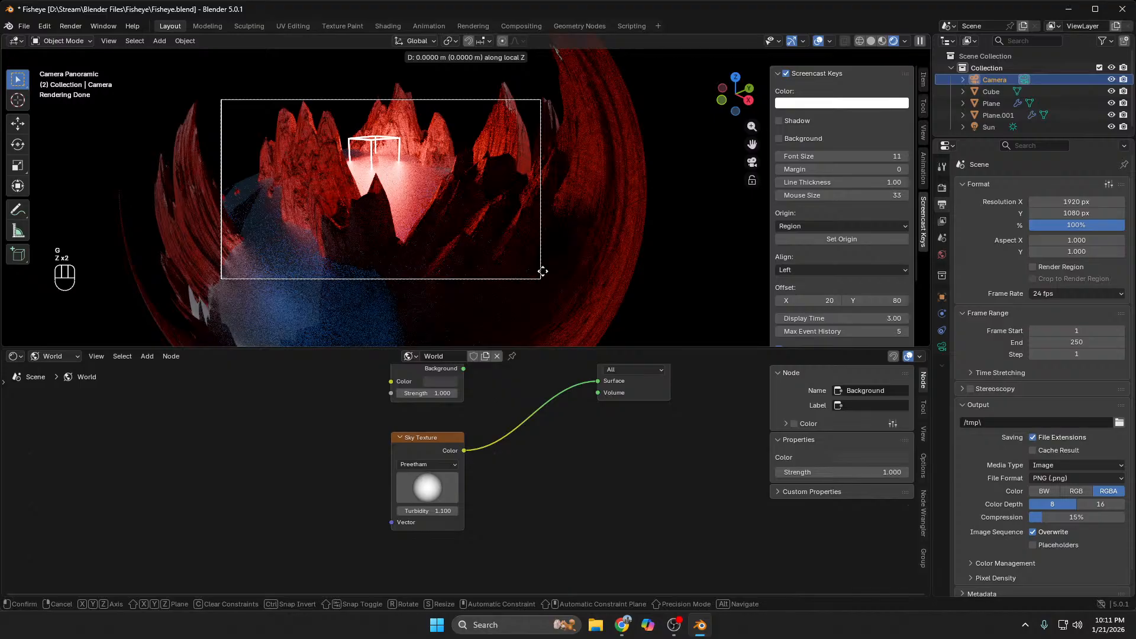
{"action": "key", "text": "z"}
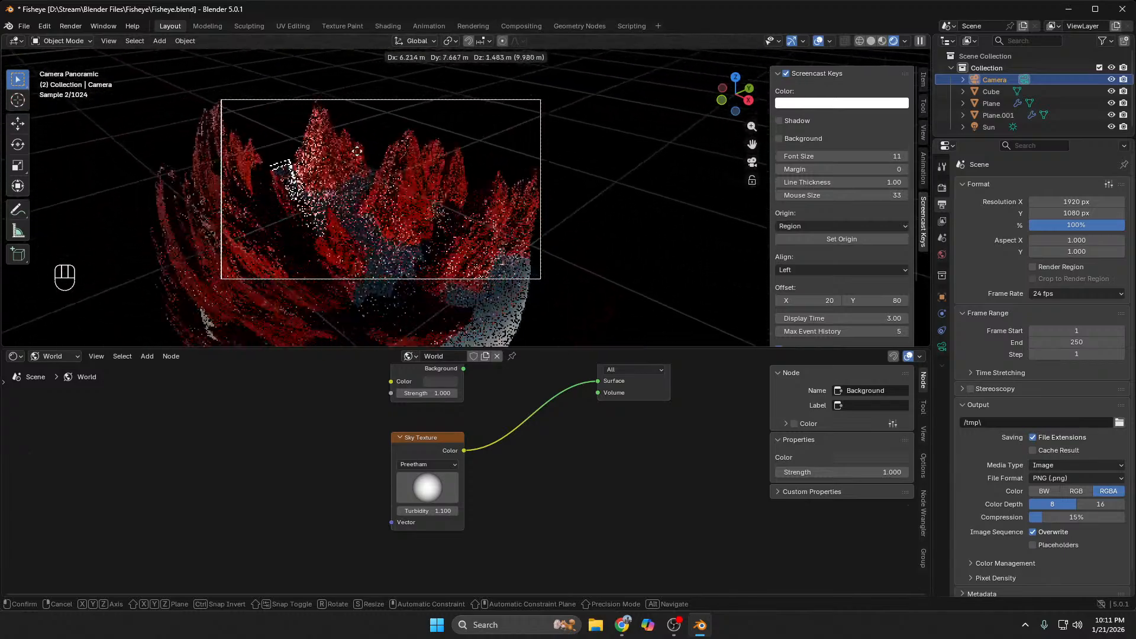
{"action": "left_click", "coordinate": [461, 126]}
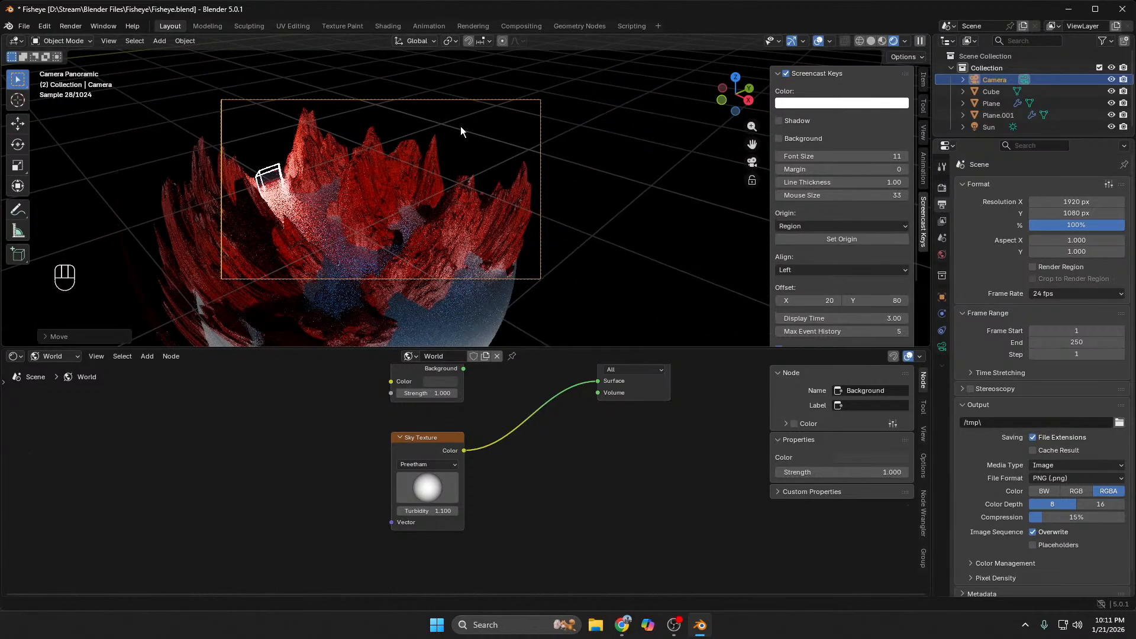
{"action": "key", "text": "F12"}
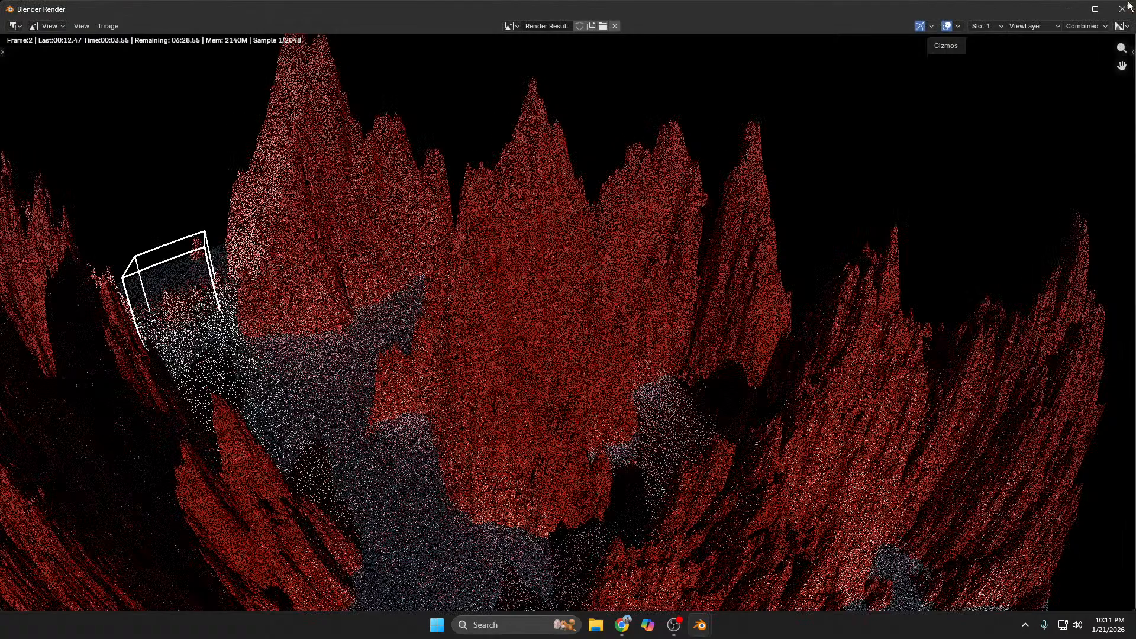
{"action": "scroll", "coordinate": [891, 258], "scroll_direction": "down", "scroll_amount": 1}
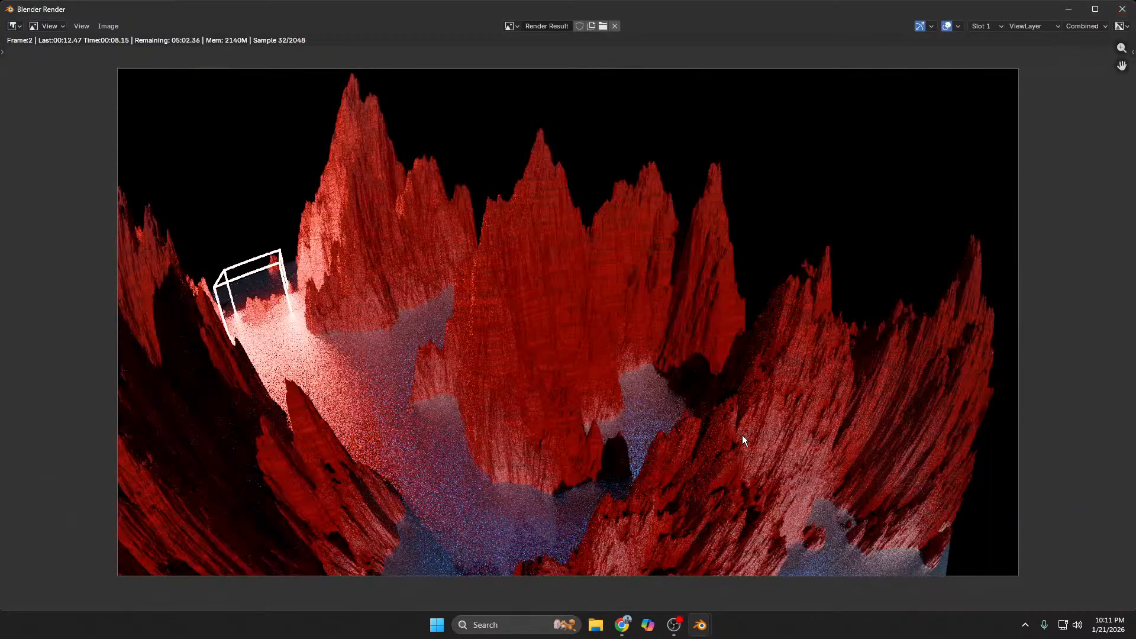
{"action": "left_click", "coordinate": [1123, 9]}
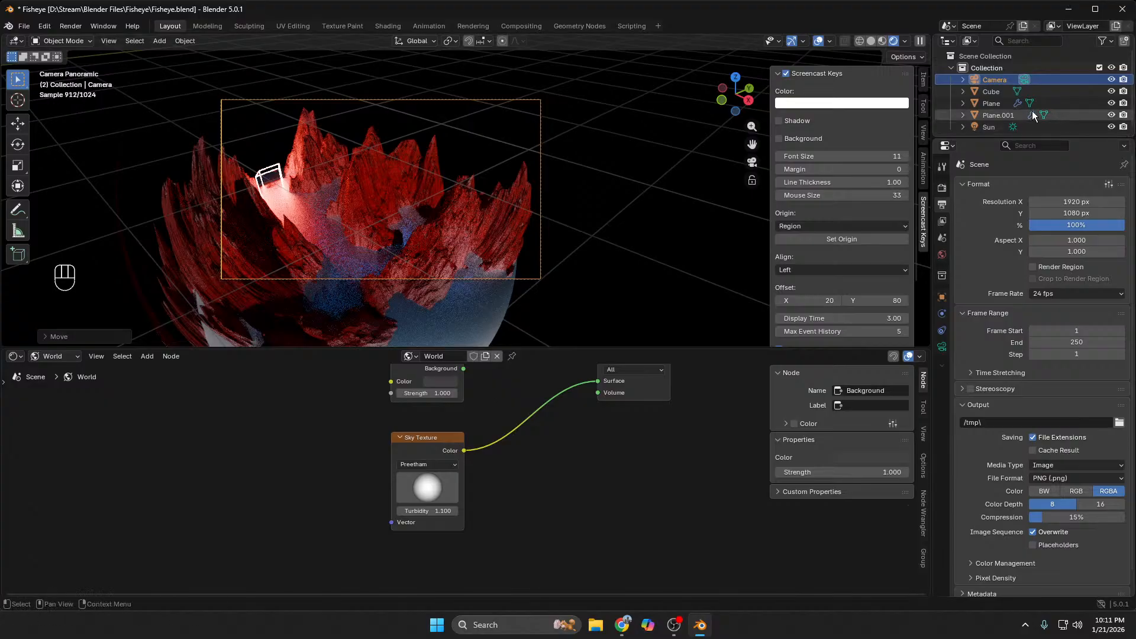
Step: Lower the Displacement height in the rocky terrain plane's material to 6.400
{"action": "left_click", "coordinate": [1009, 105]}
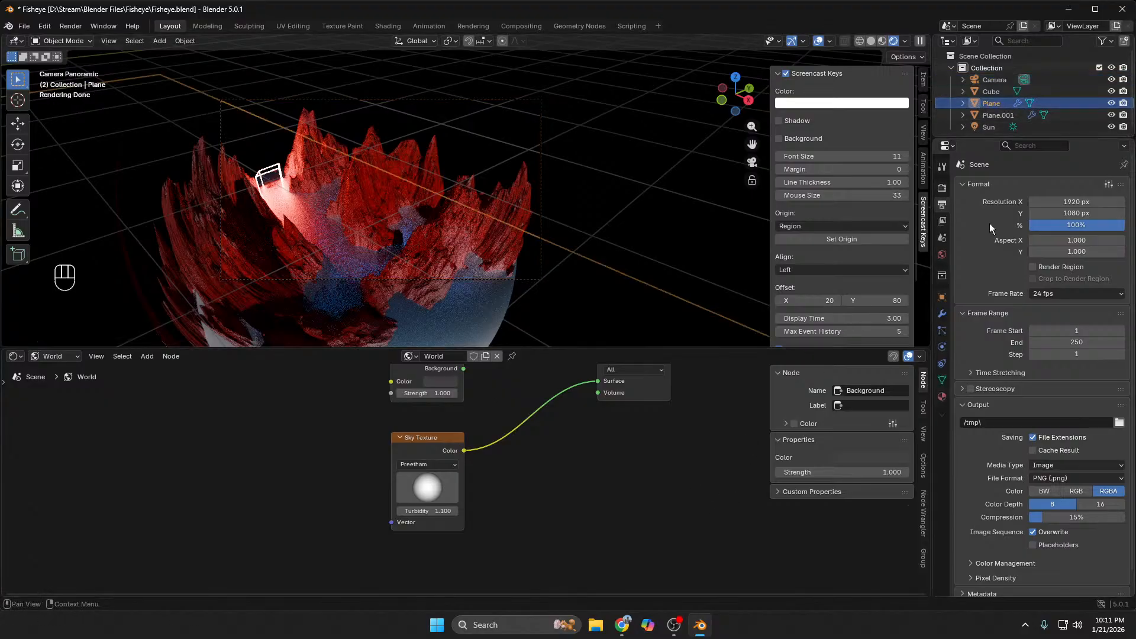
{"action": "left_click", "coordinate": [941, 400]}
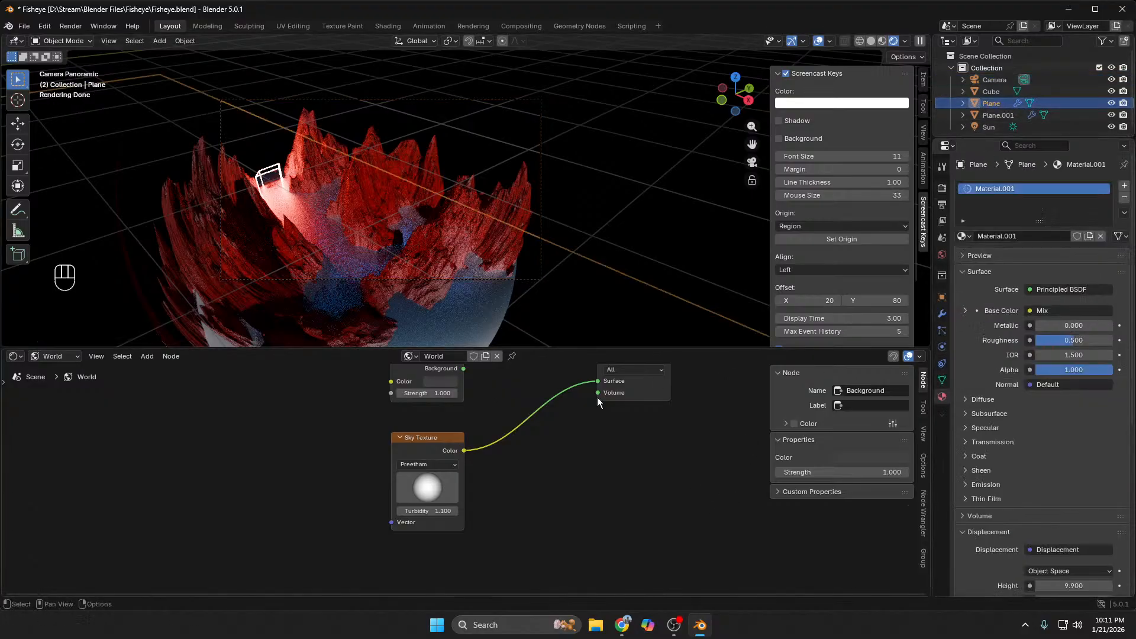
{"action": "left_click", "coordinate": [67, 359]}
{"action": "left_click", "coordinate": [74, 380]}
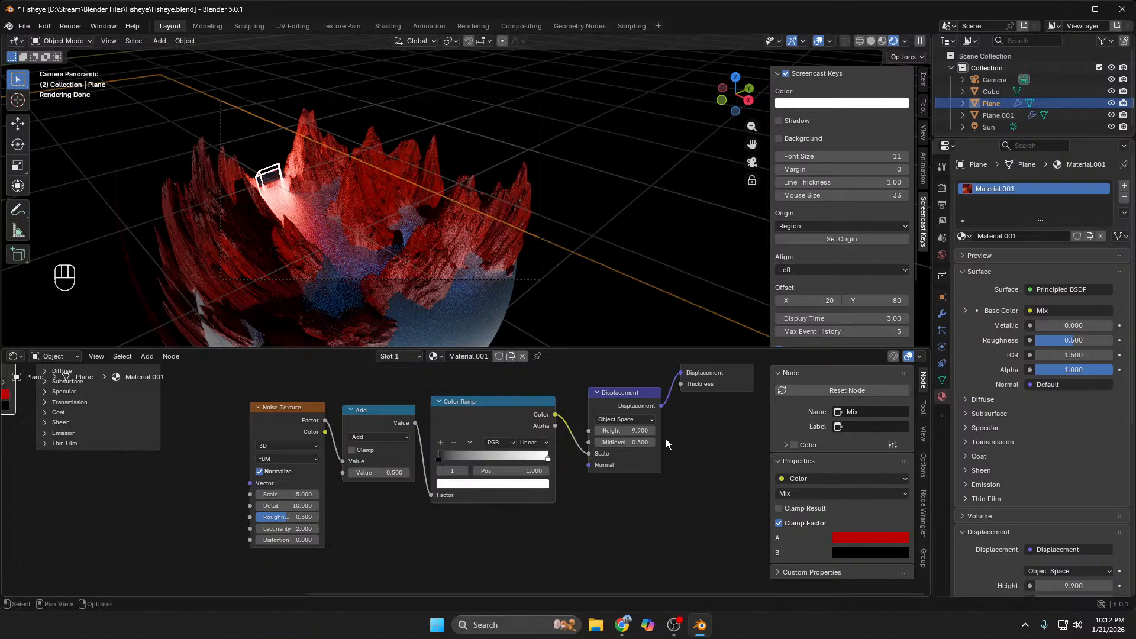
{"action": "left_click_drag", "start_coordinate": [625, 430], "coordinate": [580, 431]}
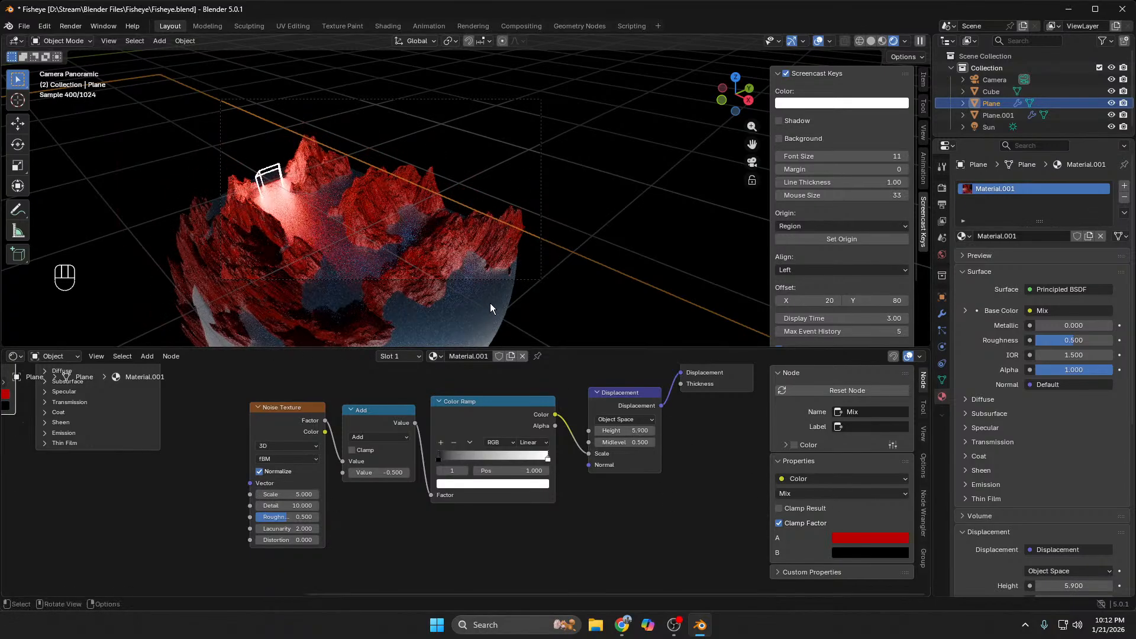
{"action": "left_click_drag", "start_coordinate": [633, 433], "coordinate": [644, 432]}
Step: Run a test render and inspect the reduced peak height across the whole frame
{"action": "key", "text": "F12"}
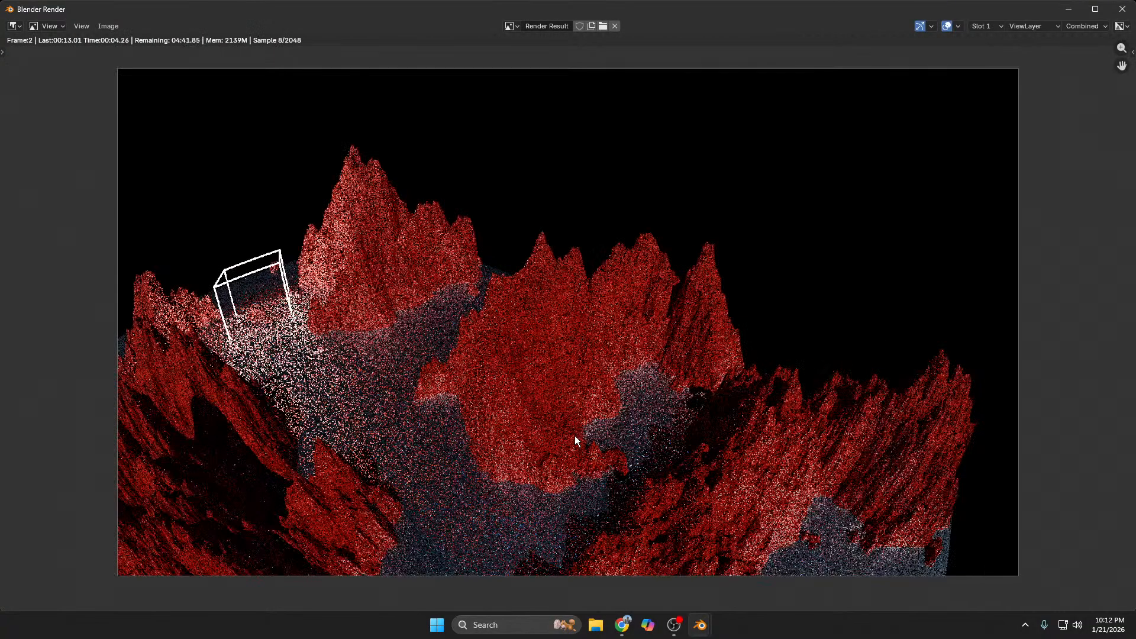
{"action": "scroll", "coordinate": [577, 441], "scroll_direction": "up", "scroll_amount": 1}
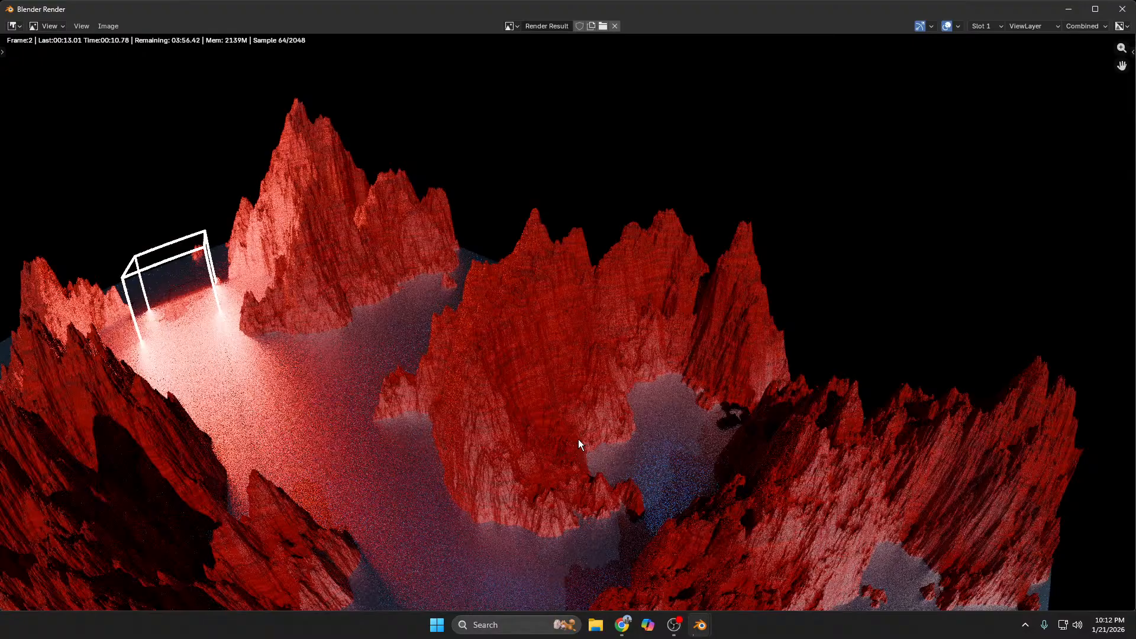
{"action": "scroll", "coordinate": [578, 440], "scroll_direction": "down", "scroll_amount": 1}
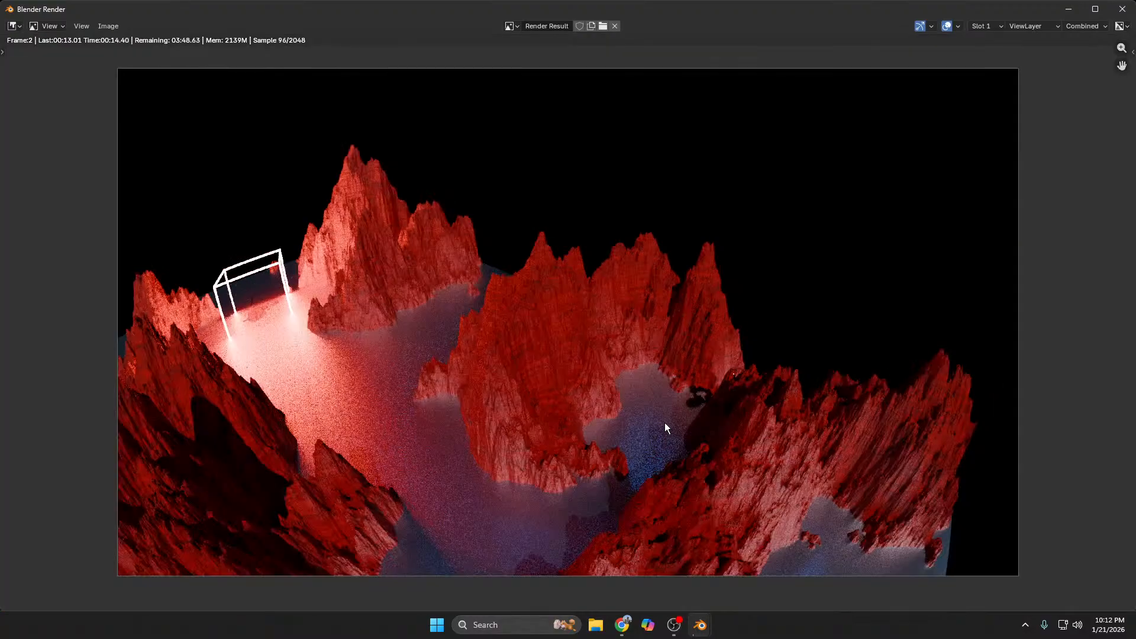
{"action": "left_click", "coordinate": [1122, 9]}
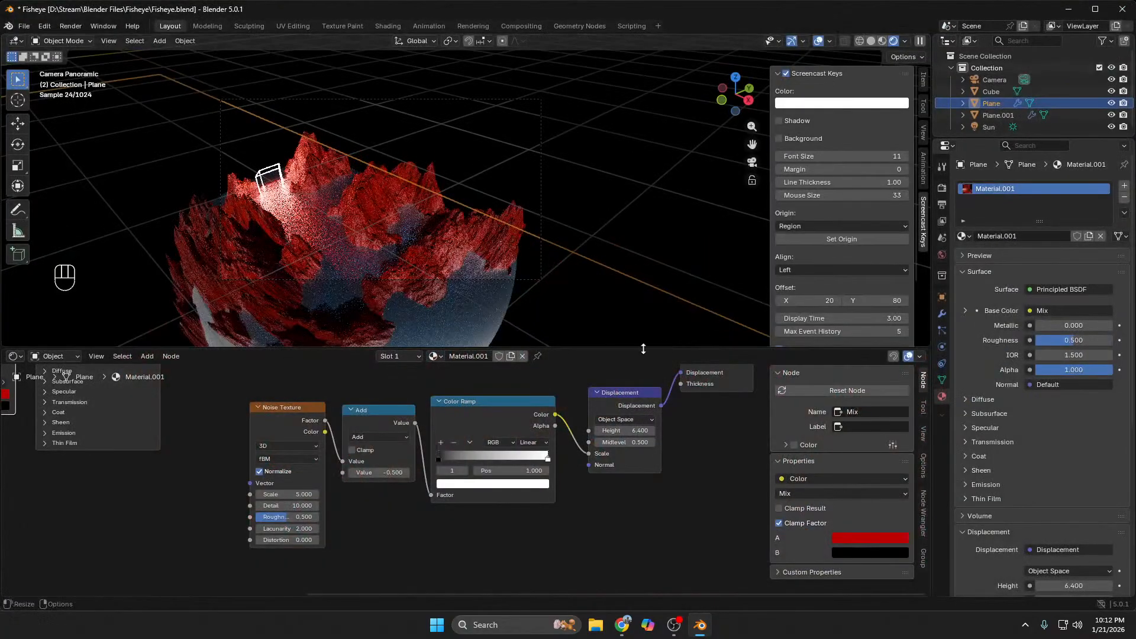
Step: Select the camera and move it along its local Z axis
{"action": "left_click", "coordinate": [520, 283]}
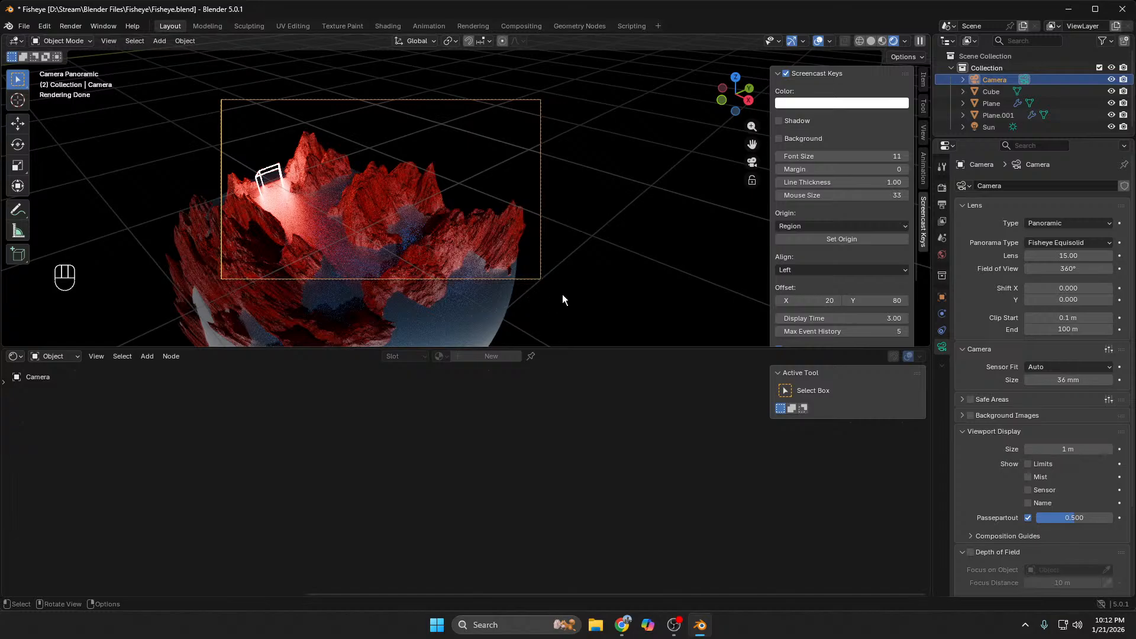
{"action": "key", "text": "g"}
{"action": "key", "text": "z"}
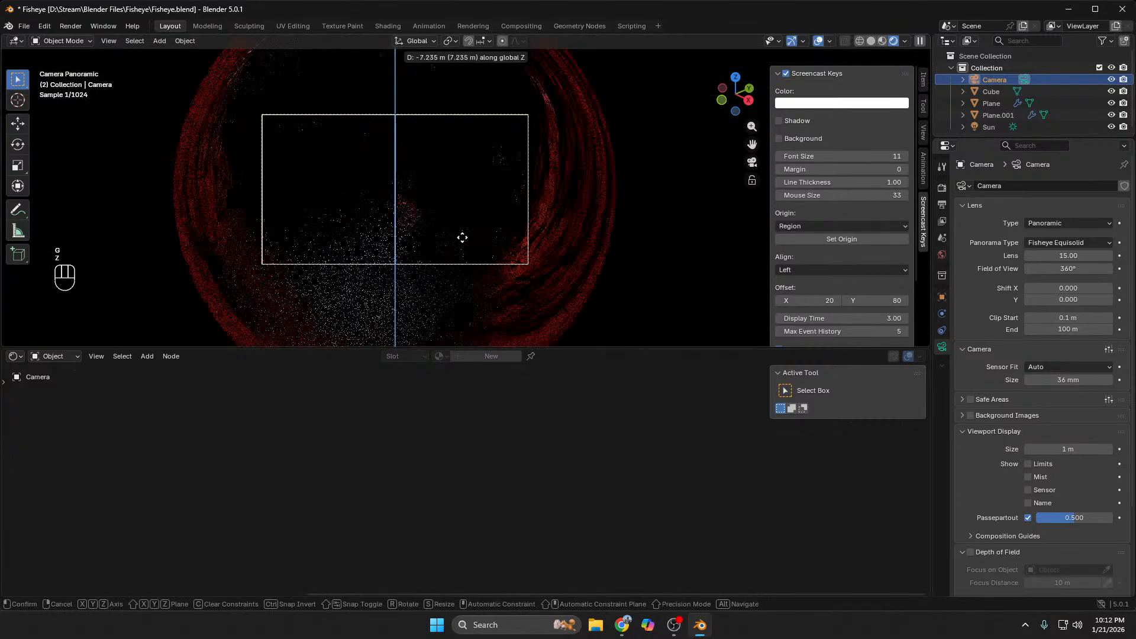
{"action": "key", "text": "z"}
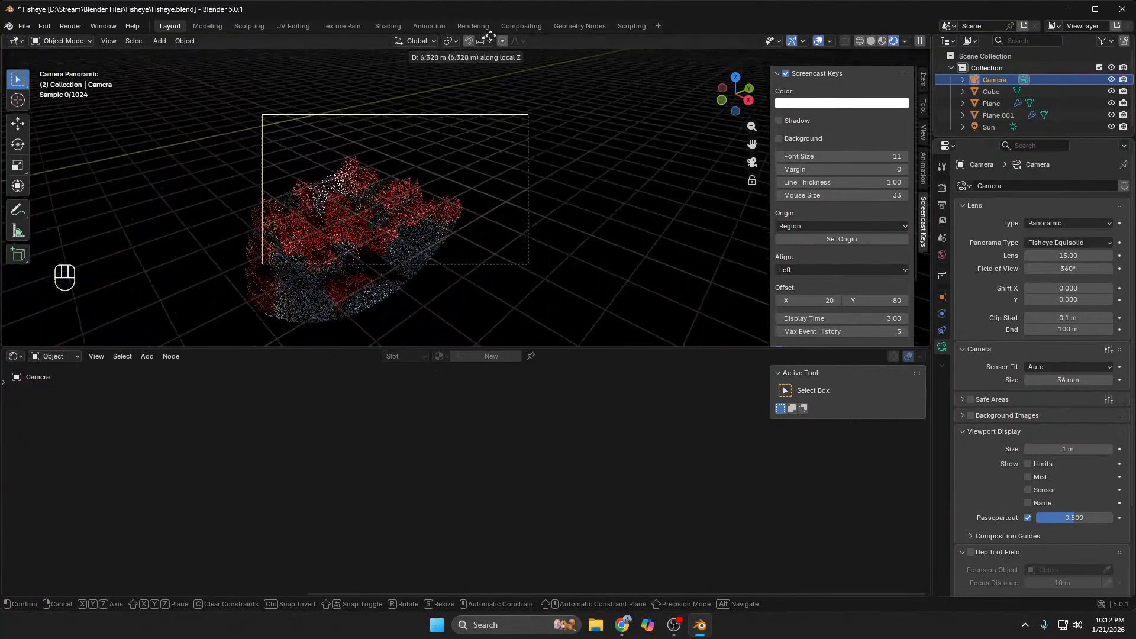
{"action": "left_click", "coordinate": [494, 342]}
Step: Move the camera freely so the water fills the middle between the peaks, and check the framing with a test render
{"action": "key", "text": "g"}
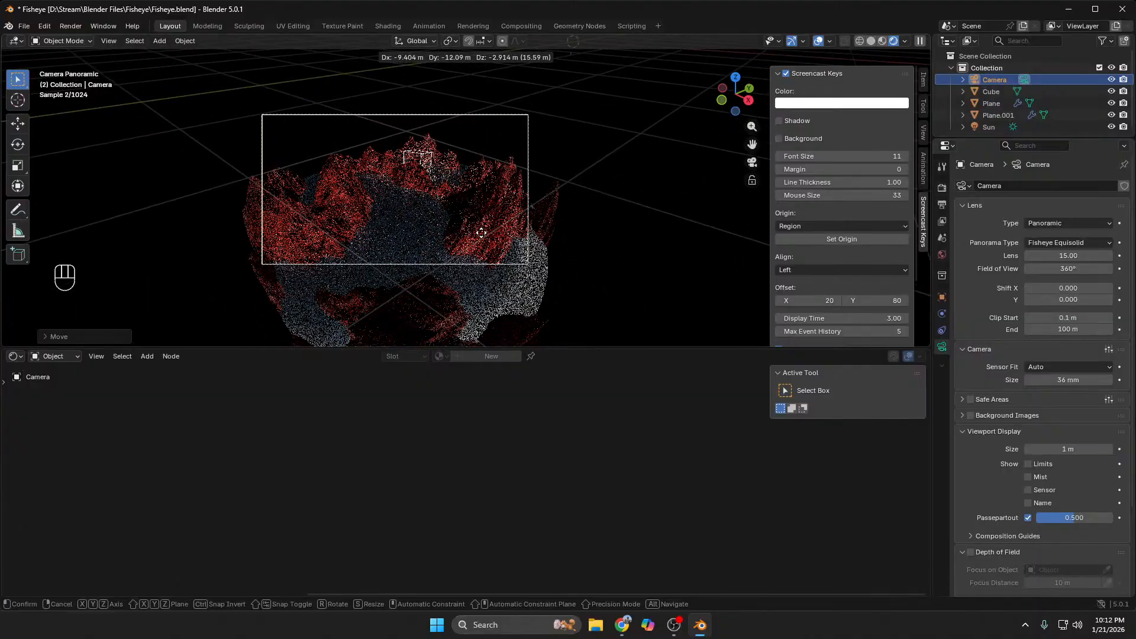
{"action": "left_click", "coordinate": [488, 233]}
{"action": "scroll", "coordinate": [597, 180], "scroll_direction": "up", "scroll_amount": 3}
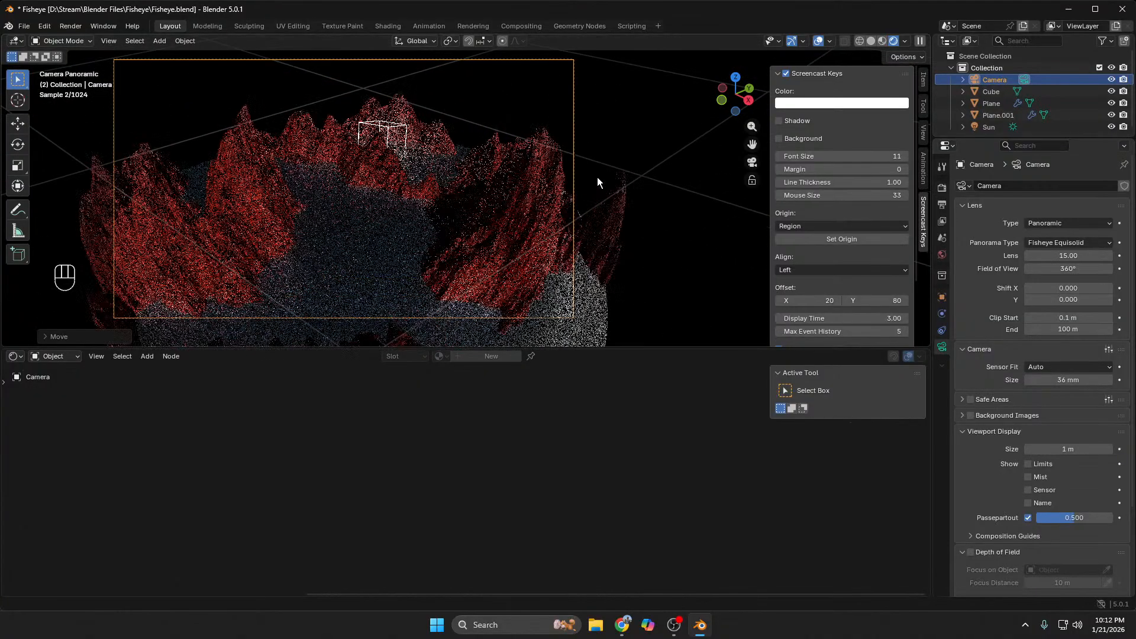
{"action": "key", "text": "F12"}
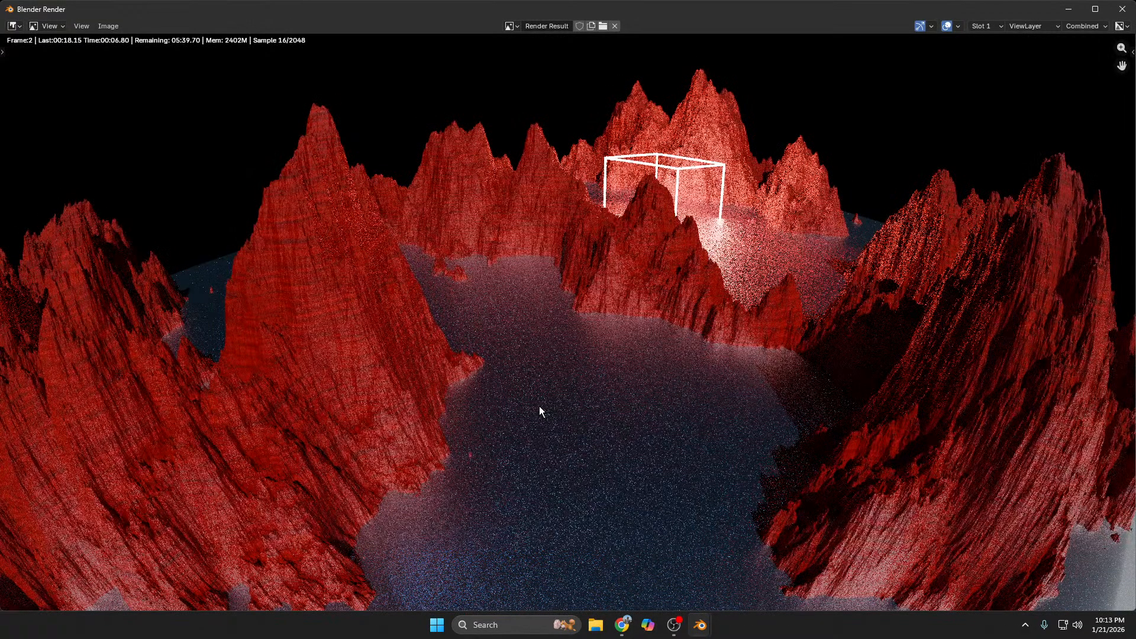
{"action": "left_click", "coordinate": [1123, 8]}
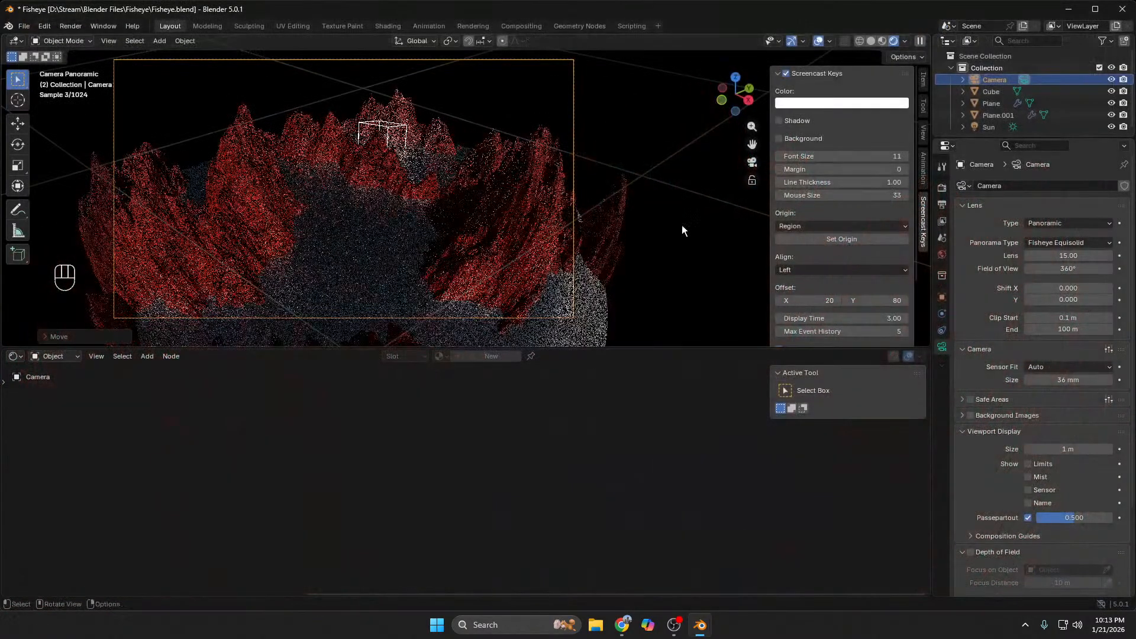
Step: Shift the camera so a large peak fills the right half beside the glowing cube, and check it with a test render
{"action": "key", "text": "g"}
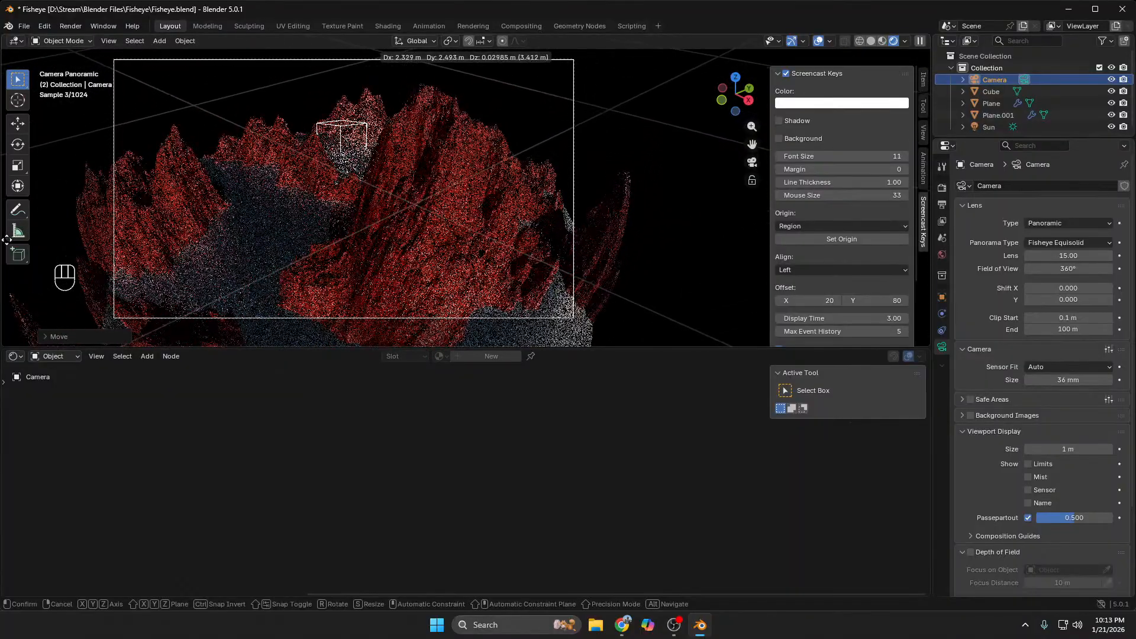
{"action": "left_click", "coordinate": [927, 238]}
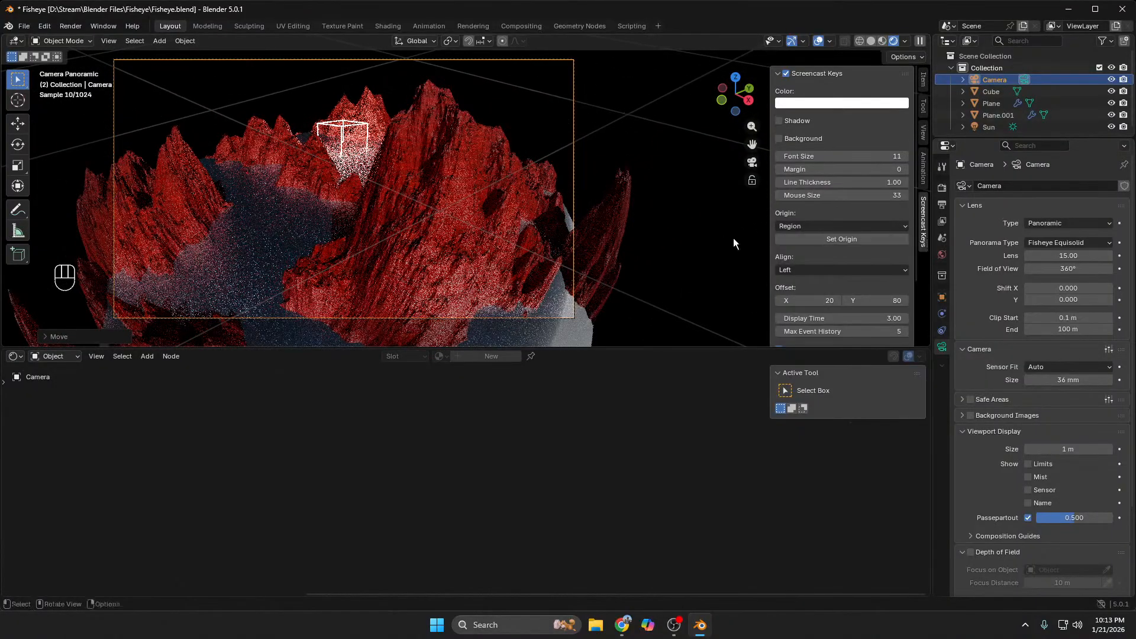
{"action": "key", "text": "F12"}
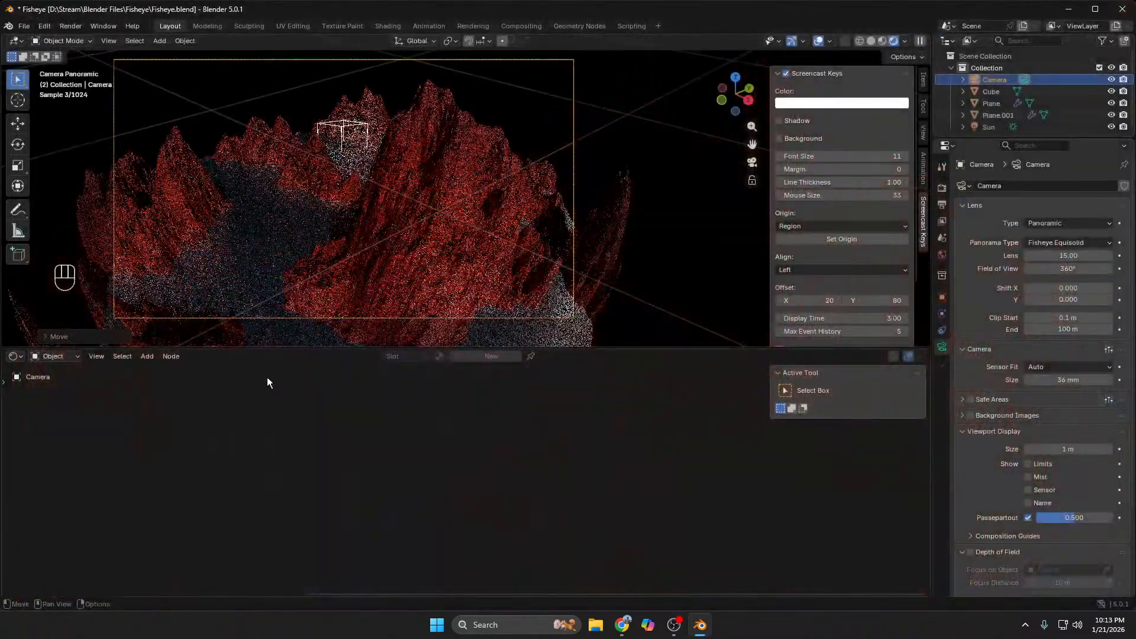
{"action": "left_click", "coordinate": [1129, 12]}
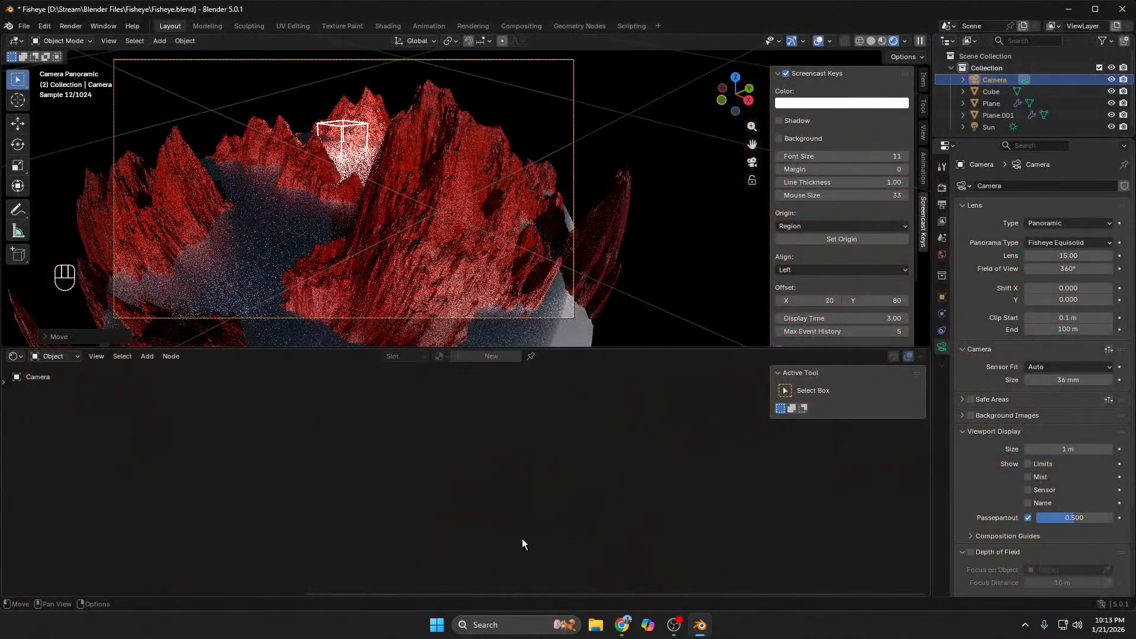
Step: Set the cube's Emission strength to 100 and check the lighting with a test render
{"action": "left_click", "coordinate": [991, 95]}
{"action": "left_click_drag", "start_coordinate": [1075, 325], "coordinate": [1063, 325]}
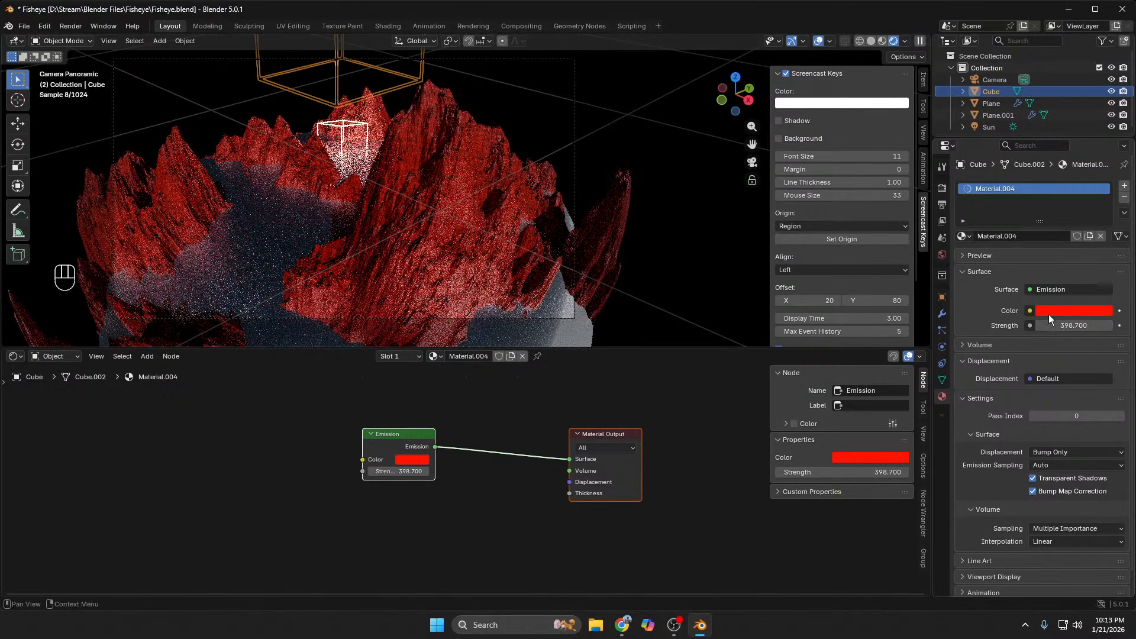
{"action": "left_click", "coordinate": [1064, 326]}
{"action": "type", "text": "100"}
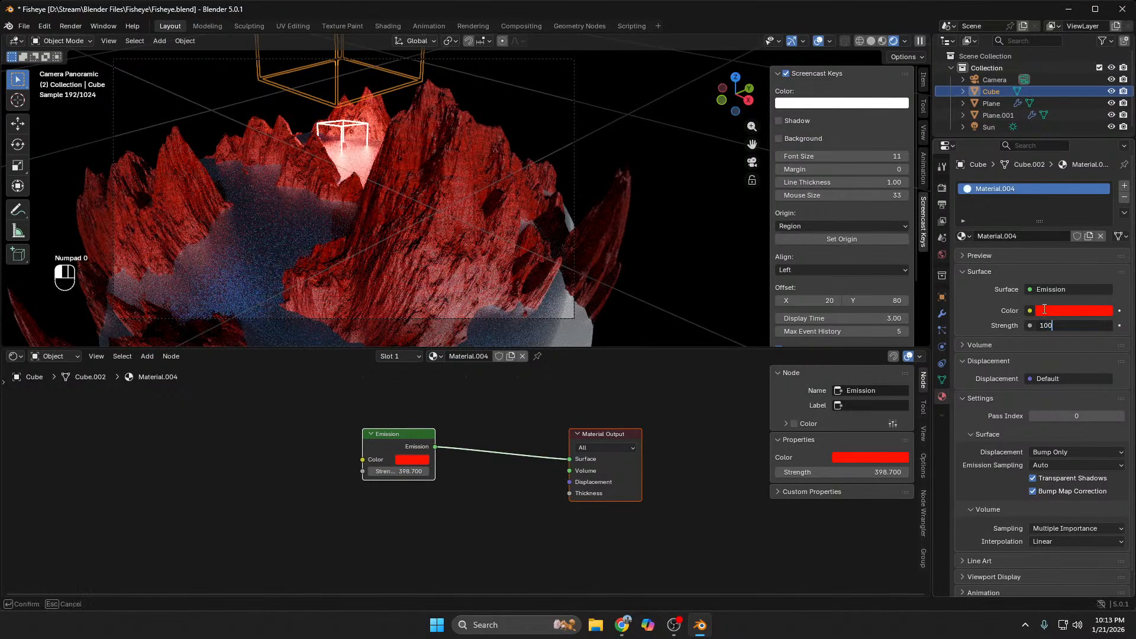
{"action": "key", "text": "Return"}
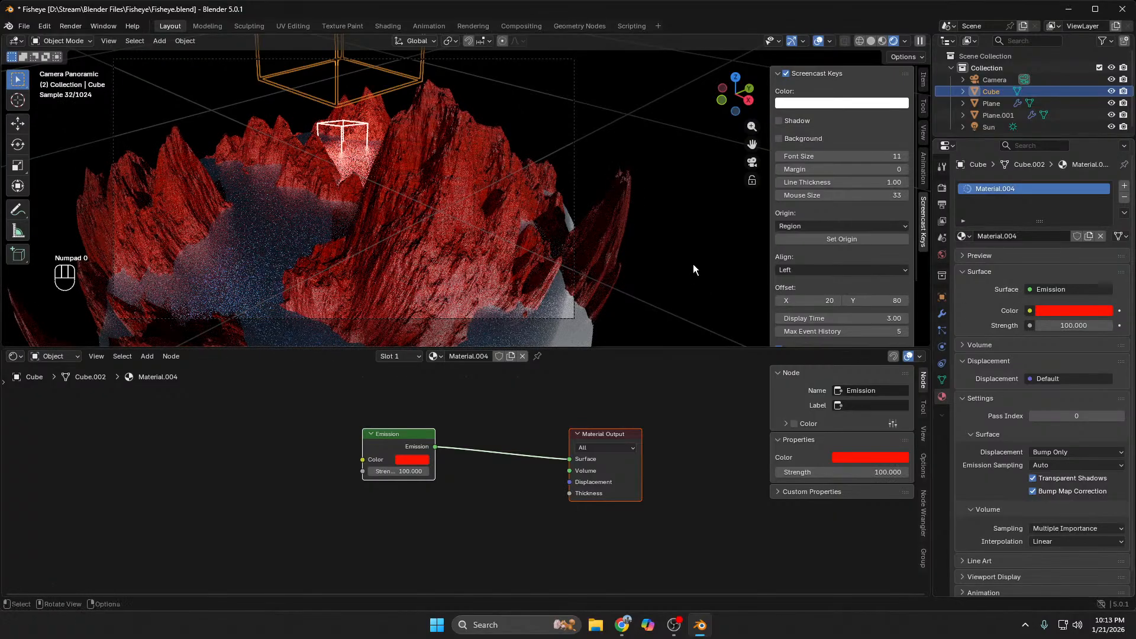
{"action": "key", "text": "F12"}
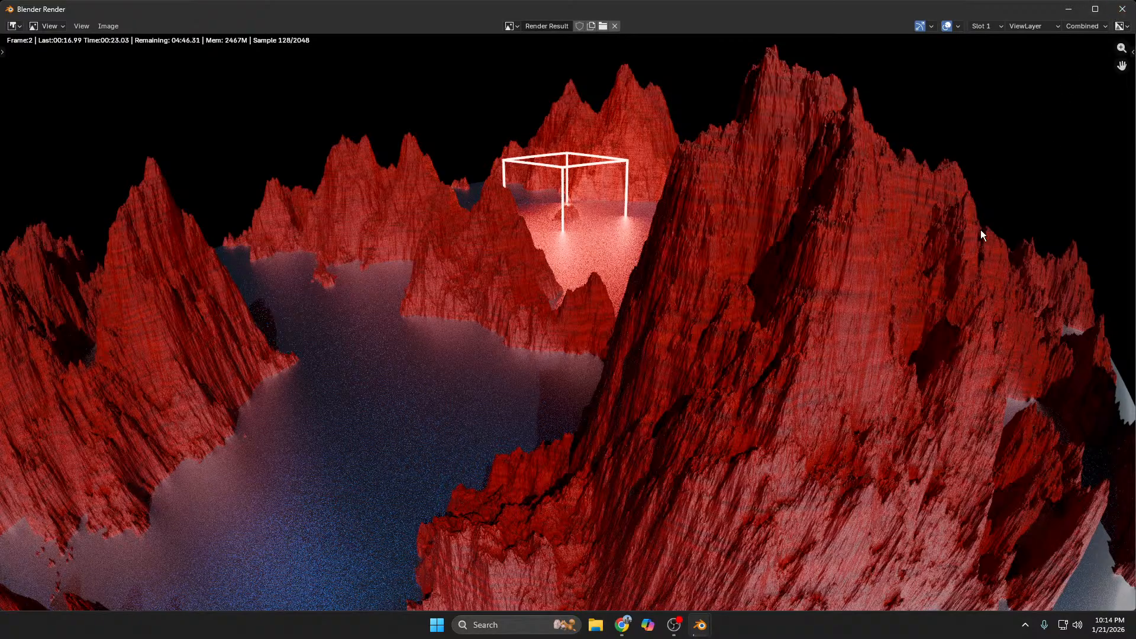
{"action": "key", "text": "Escape"}
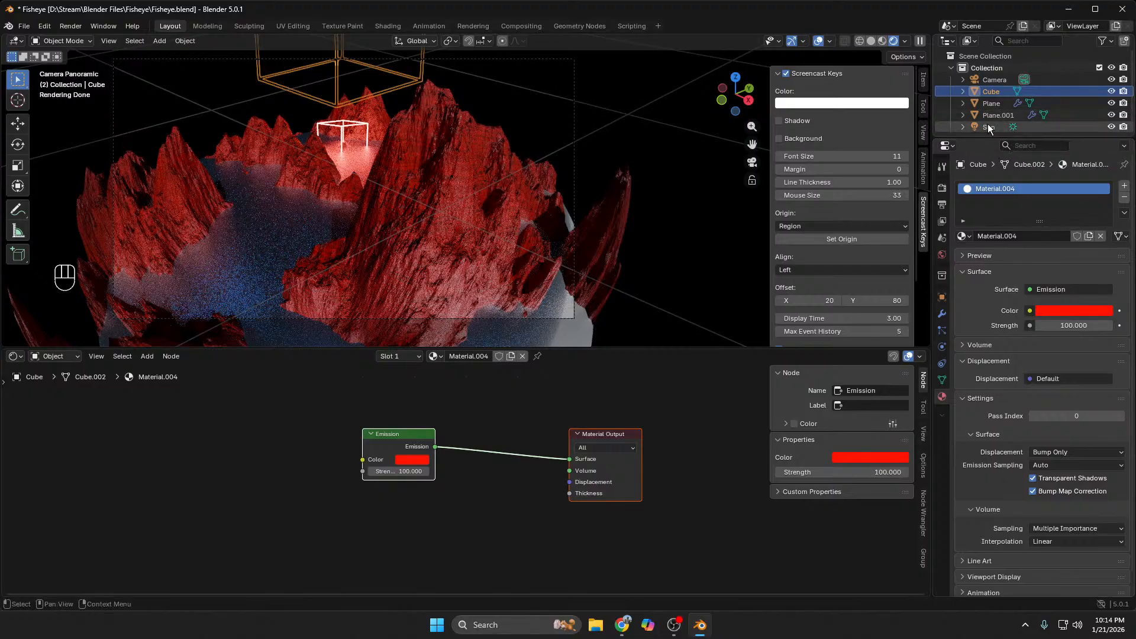
Step: Hide the Sun light in both the viewport and renders, and check the lighting with a test render
{"action": "left_click", "coordinate": [1111, 128]}
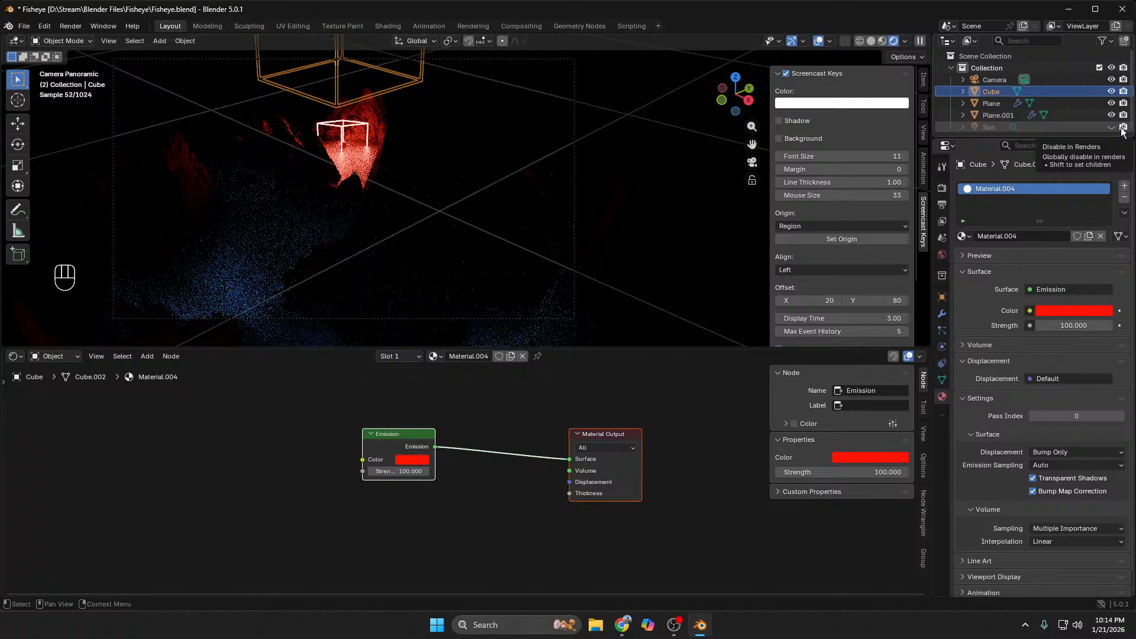
{"action": "left_click", "coordinate": [1122, 129]}
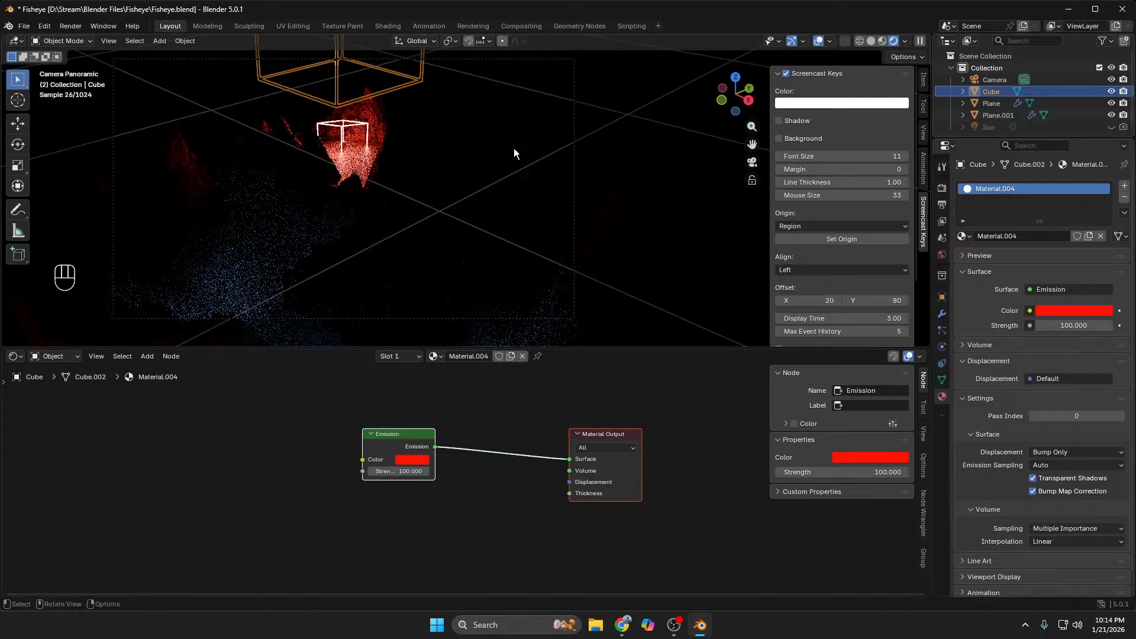
{"action": "key", "text": "F12"}
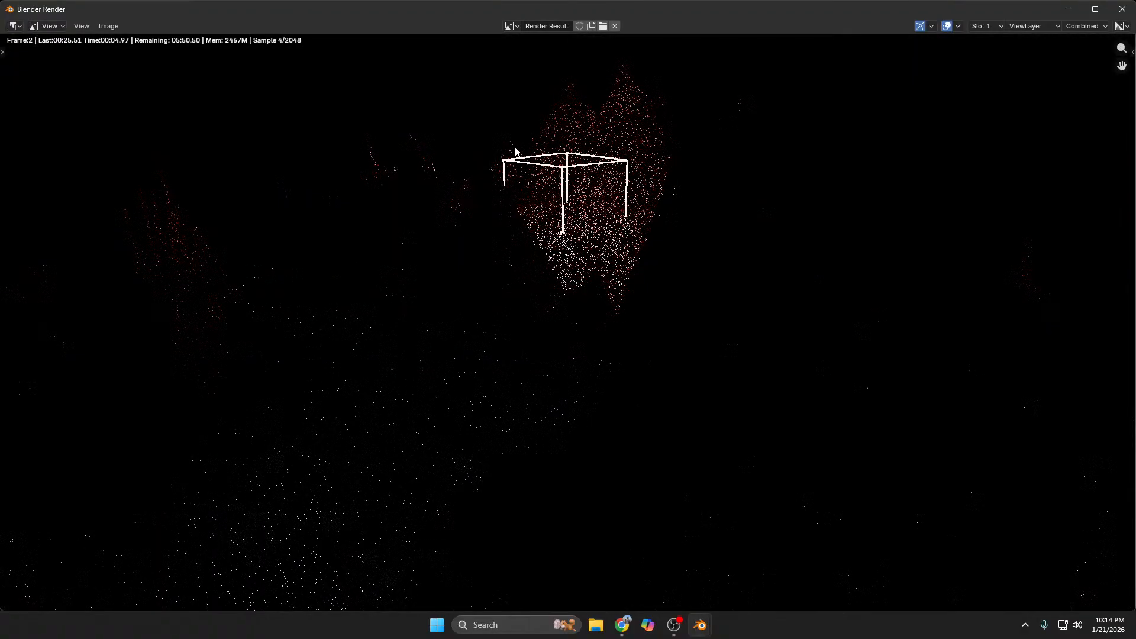
{"action": "scroll", "coordinate": [432, 315], "scroll_direction": "down", "scroll_amount": 1}
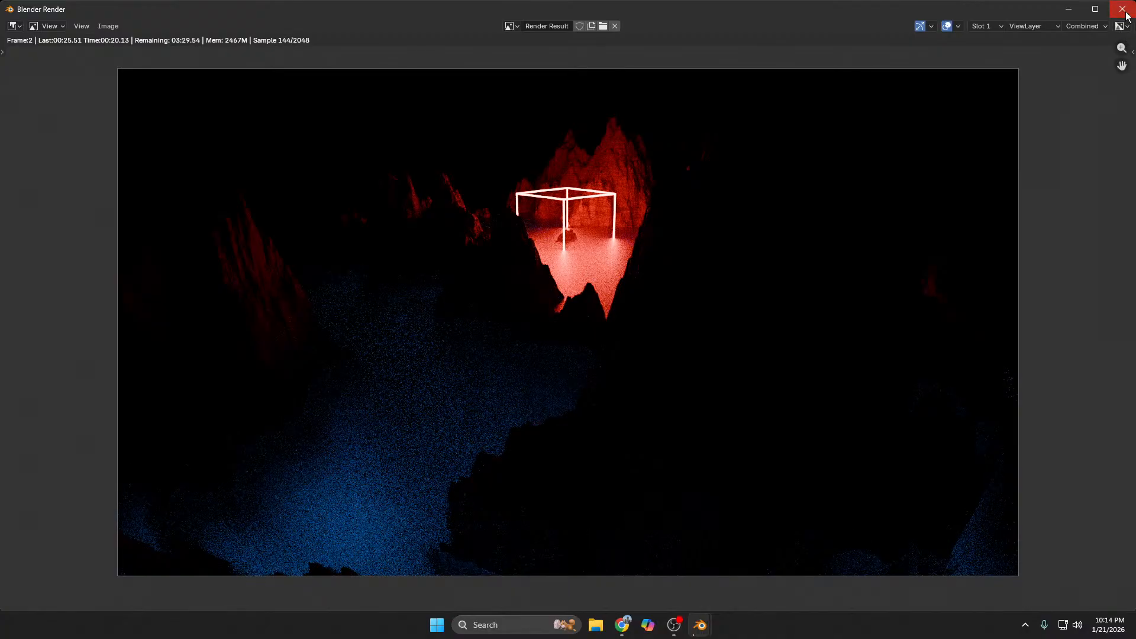
{"action": "left_click", "coordinate": [1125, 10]}
Step: Show the Sun light in the viewport again, set its strength to 0.34, and check it with a test render
{"action": "scroll", "coordinate": [552, 243], "scroll_direction": "down", "scroll_amount": 3}
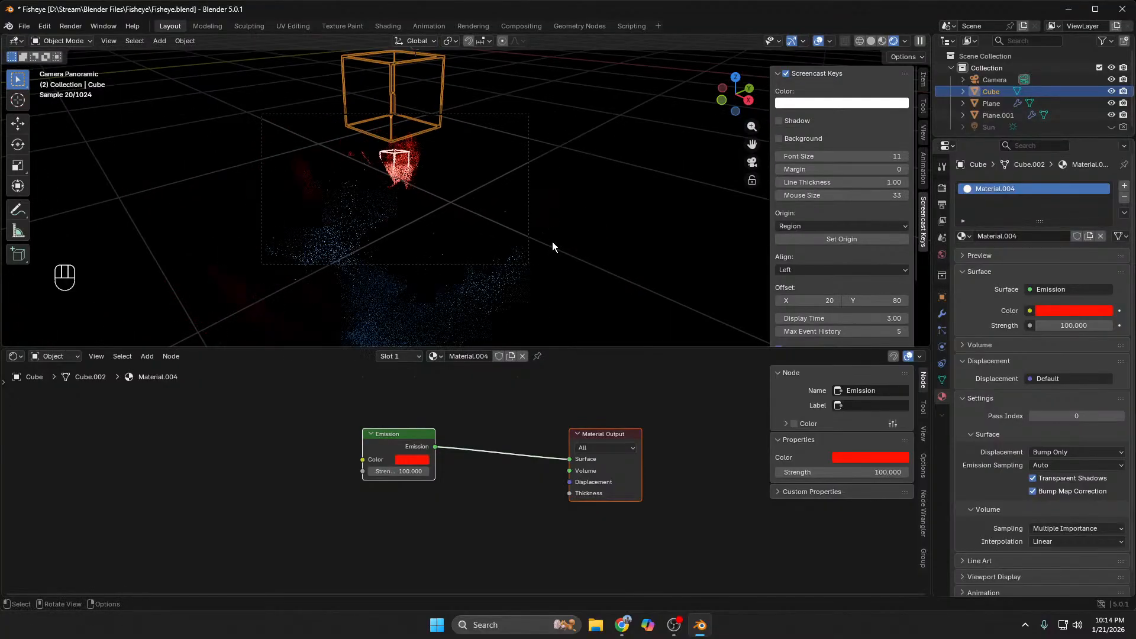
{"action": "scroll", "coordinate": [456, 232], "scroll_direction": "up", "scroll_amount": 5}
{"action": "scroll", "coordinate": [553, 217], "scroll_direction": "down", "scroll_amount": 4}
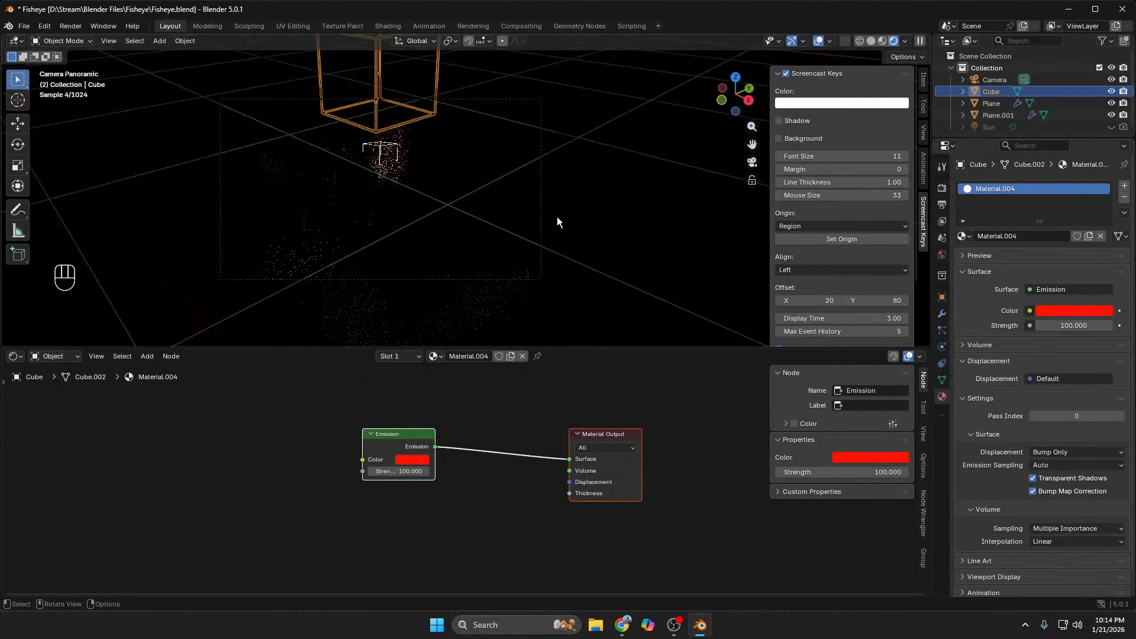
{"action": "left_click", "coordinate": [609, 196]}
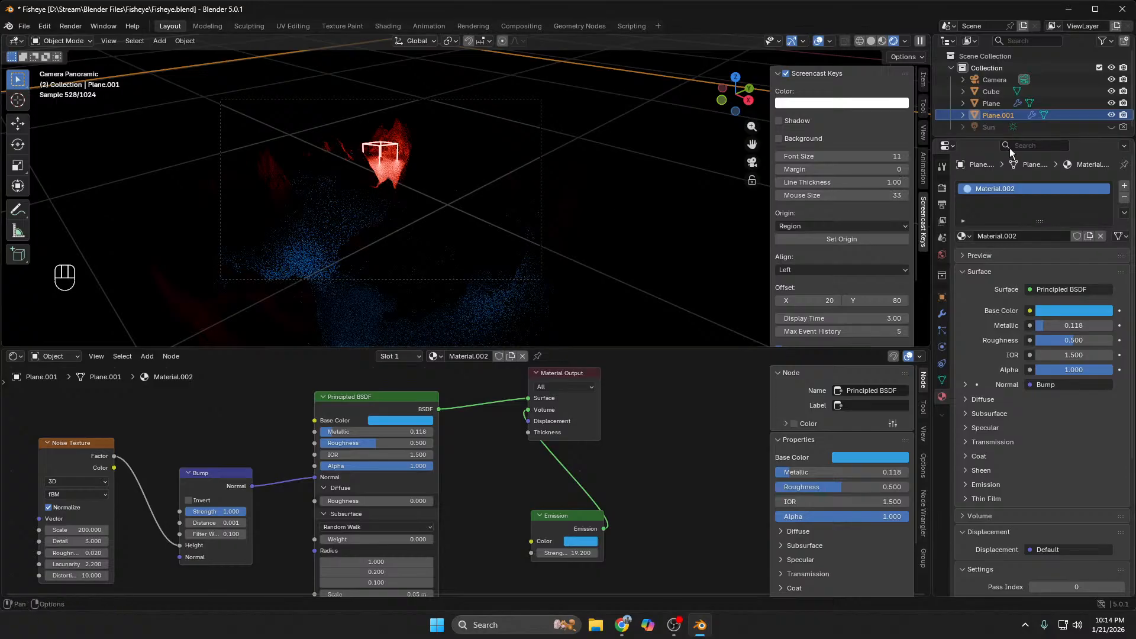
{"action": "left_click", "coordinate": [1110, 128]}
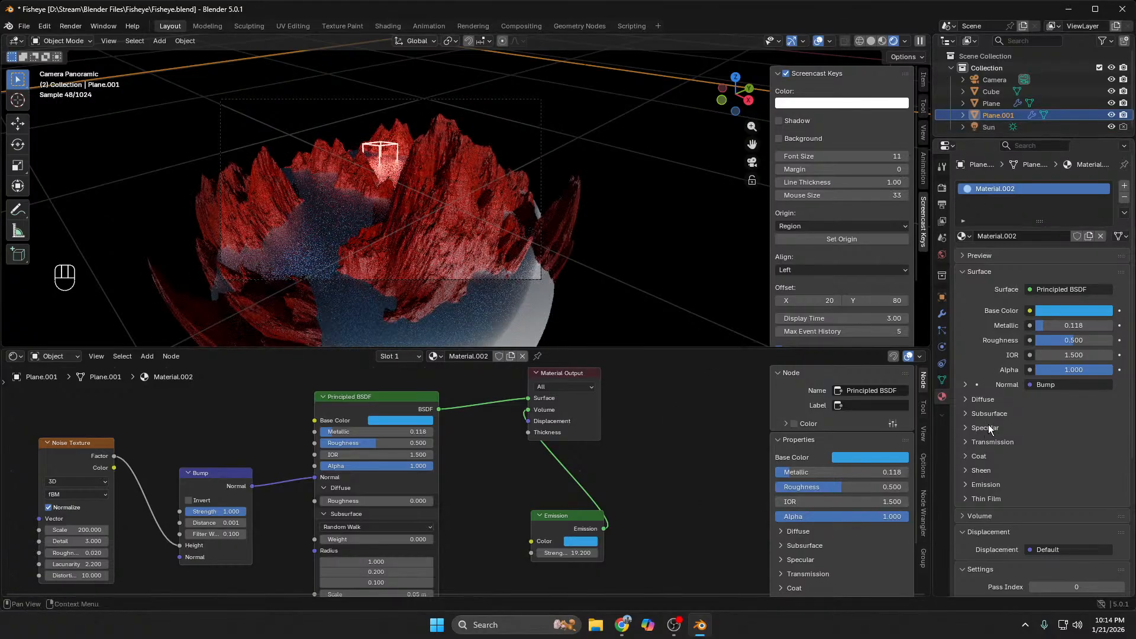
{"action": "left_click", "coordinate": [987, 127]}
{"action": "left_click_drag", "start_coordinate": [1065, 288], "coordinate": [1025, 288]}
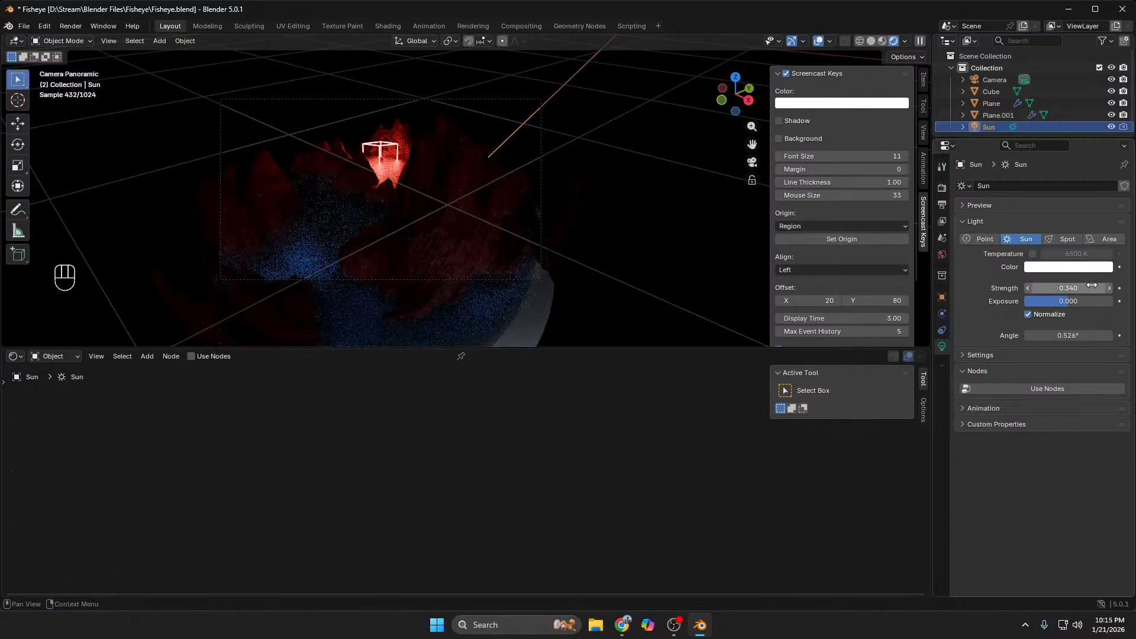
{"action": "key", "text": "F12"}
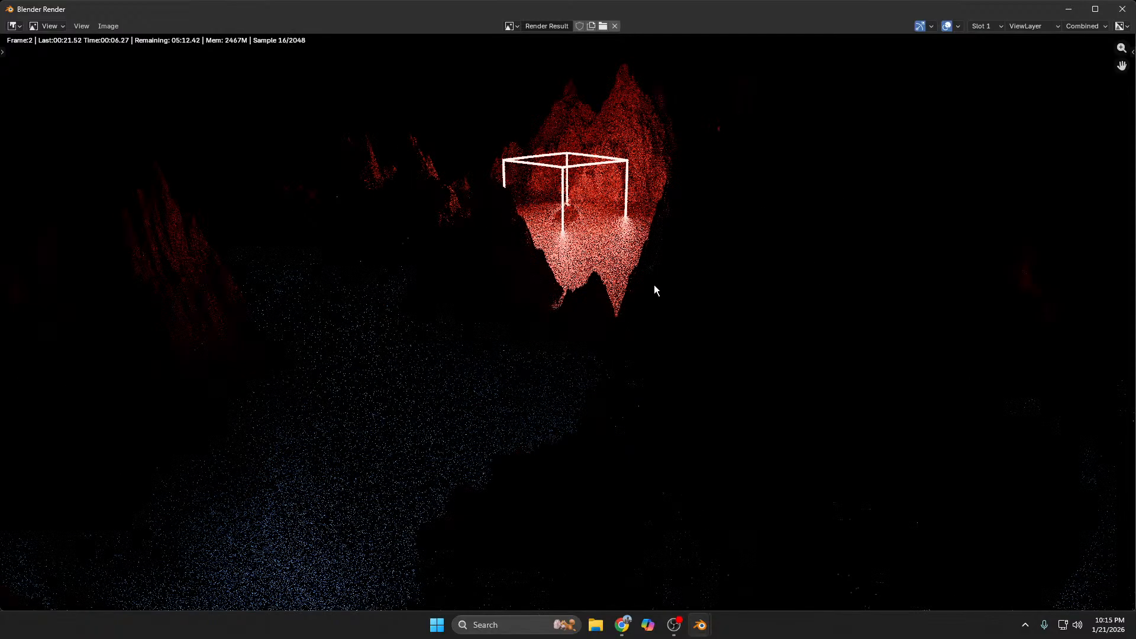
{"action": "scroll", "coordinate": [655, 285], "scroll_direction": "down", "scroll_amount": 2}
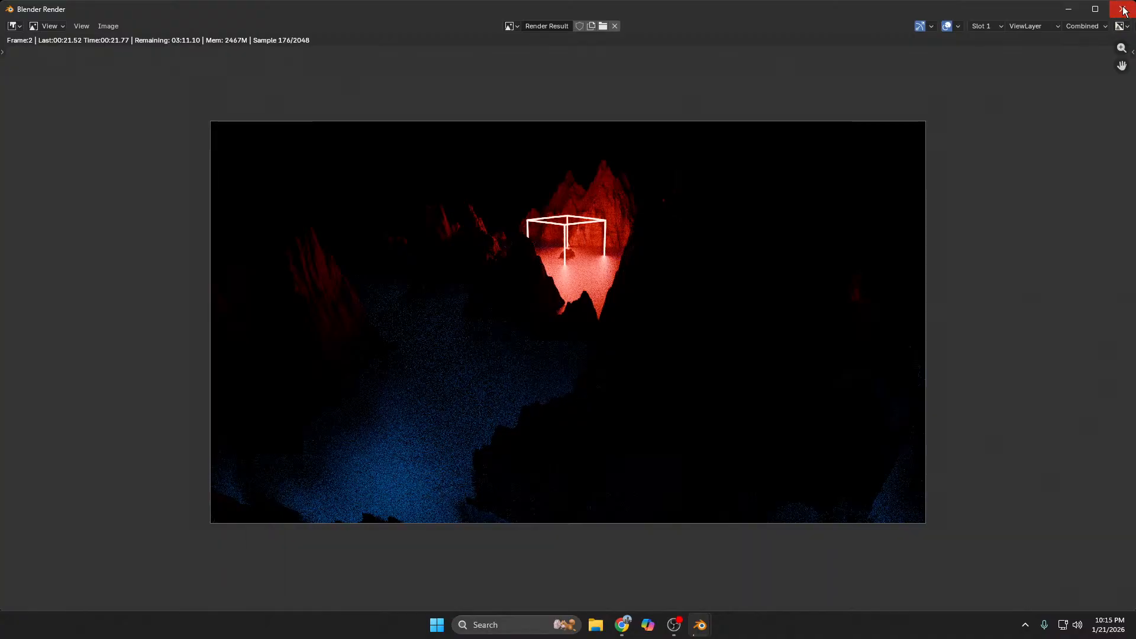
{"action": "left_click", "coordinate": [1125, 12]}
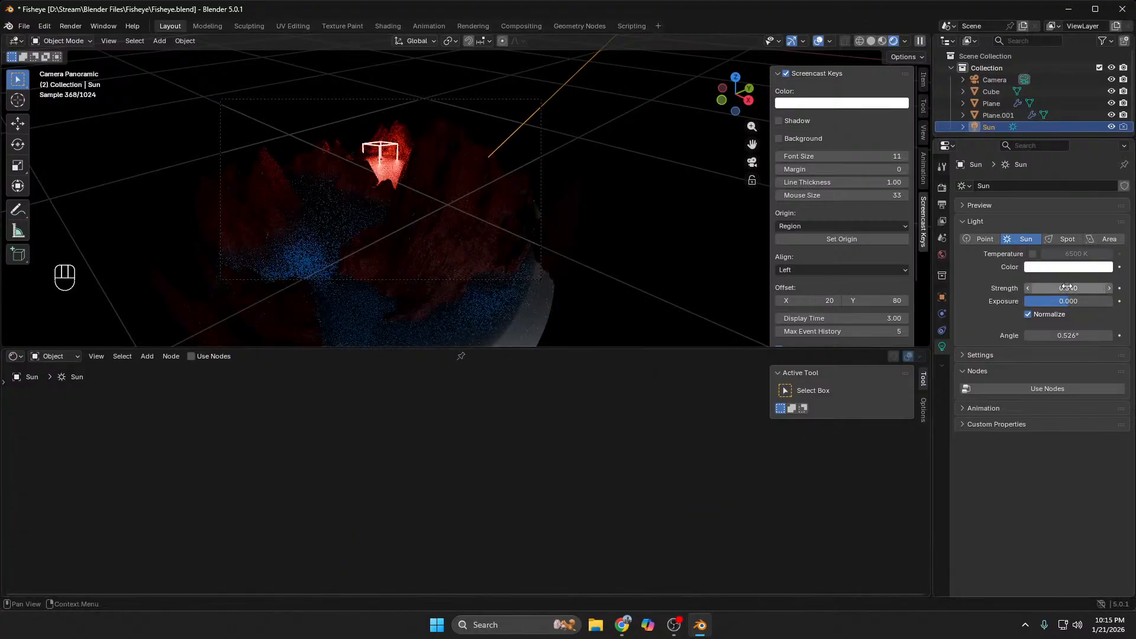
Step: Set the Sun light's strength to 1 and check the lighting with a test render
{"action": "mouse_move", "coordinate": [1065, 288]}
{"action": "left_mouse_down"}
{"action": "mouse_move", "coordinate": [1124, 289]}
{"action": "mouse_move", "coordinate": [1074, 286]}
{"action": "left_mouse_up"}
{"action": "left_click", "coordinate": [1075, 286]}
{"action": "type", "text": "1"}
{"action": "key", "text": "Return"}
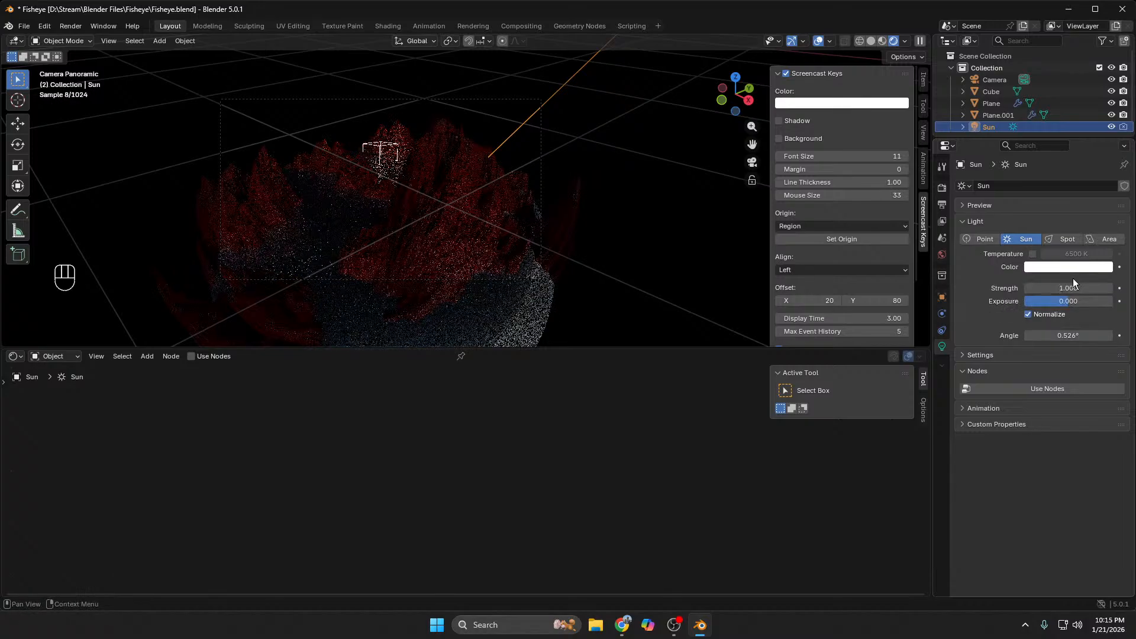
{"action": "key", "text": "F12"}
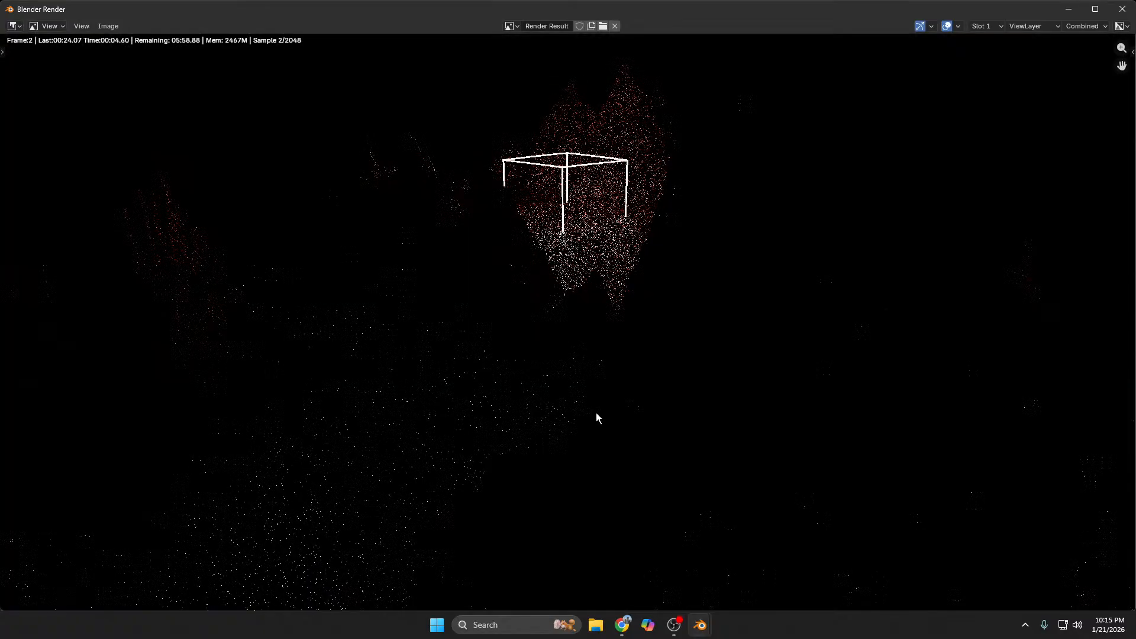
{"action": "scroll", "coordinate": [595, 413], "scroll_direction": "down", "scroll_amount": 2}
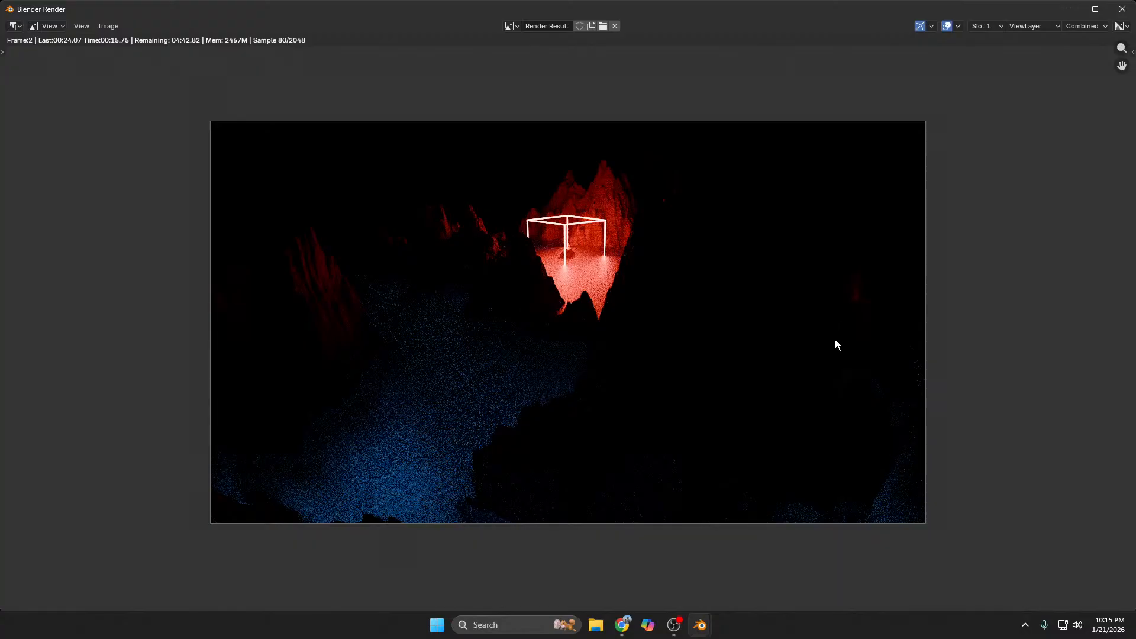
{"action": "left_click", "coordinate": [1132, 10]}
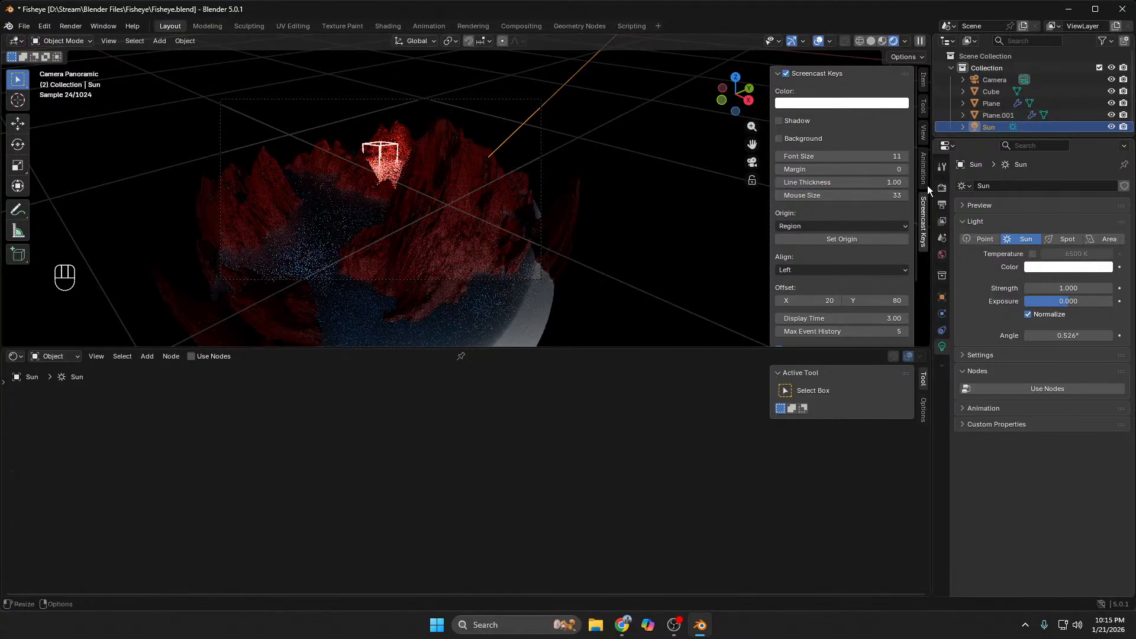
Step: Set the Sun light's strength to 0.5, enable it in renders, and check the lighting with a test render
{"action": "left_click_drag", "start_coordinate": [1059, 288], "coordinate": [991, 288]}
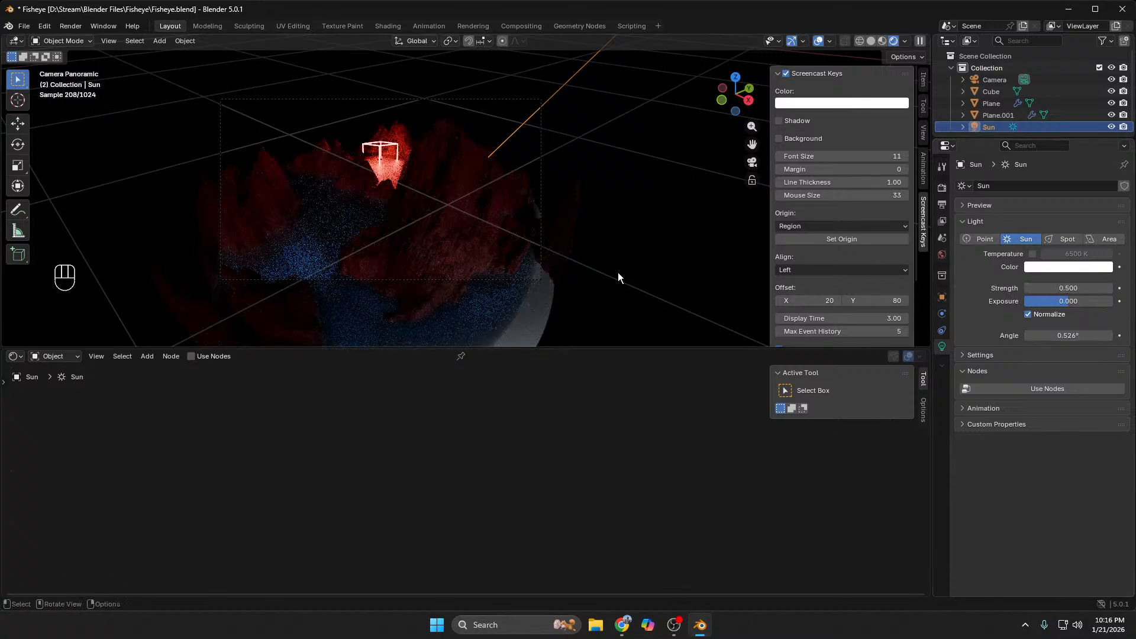
{"action": "key", "text": "F12"}
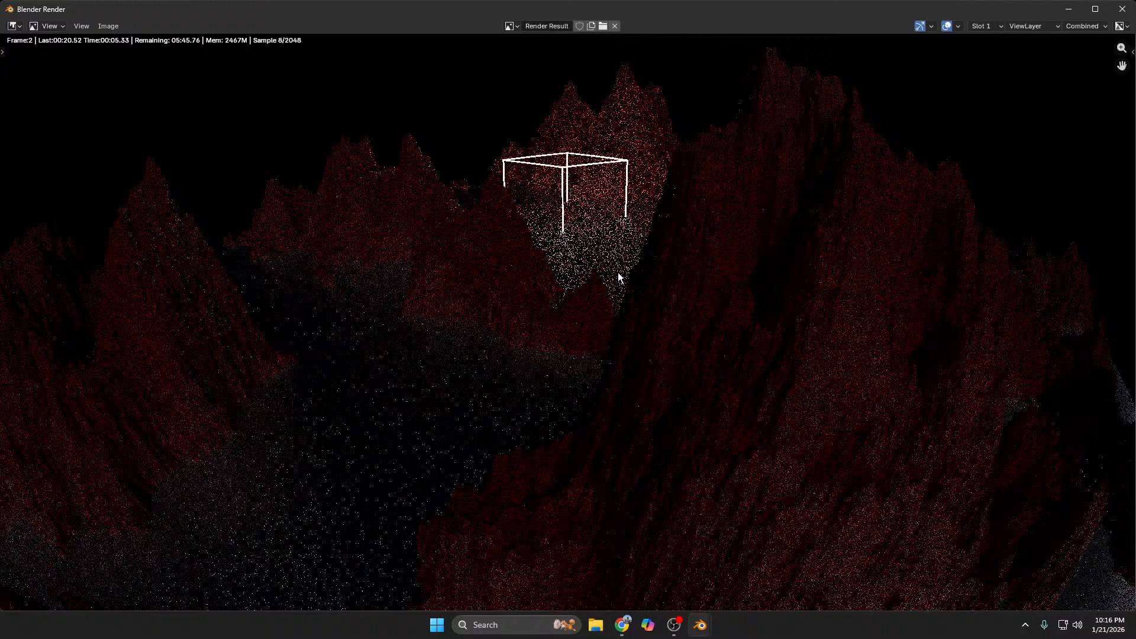
{"action": "key", "text": "Home"}
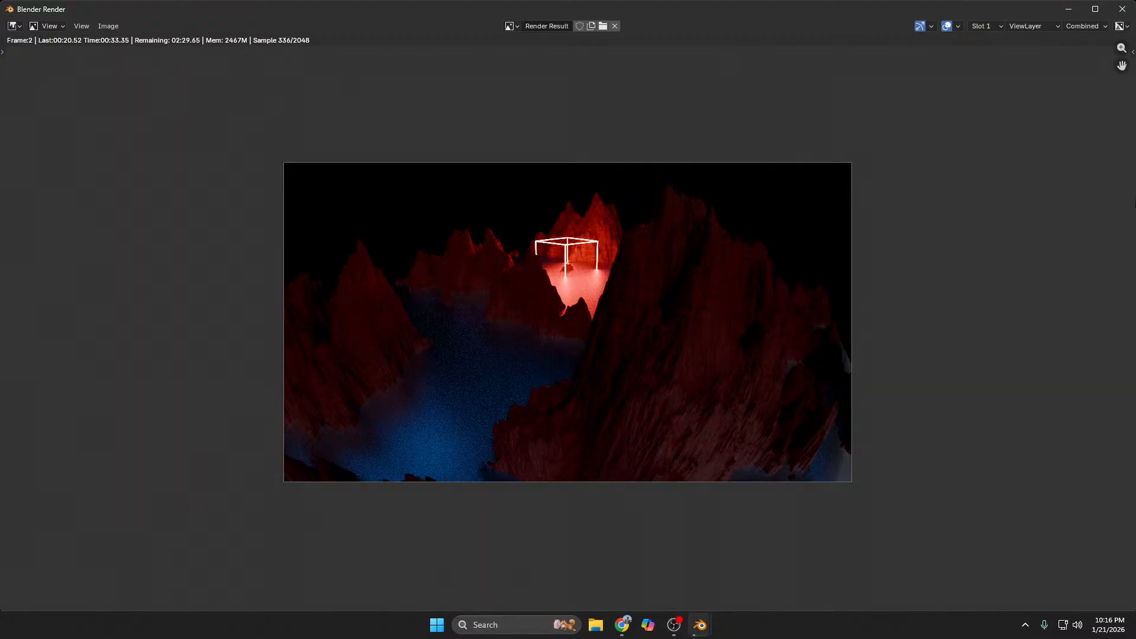
{"action": "key", "text": "Escape"}
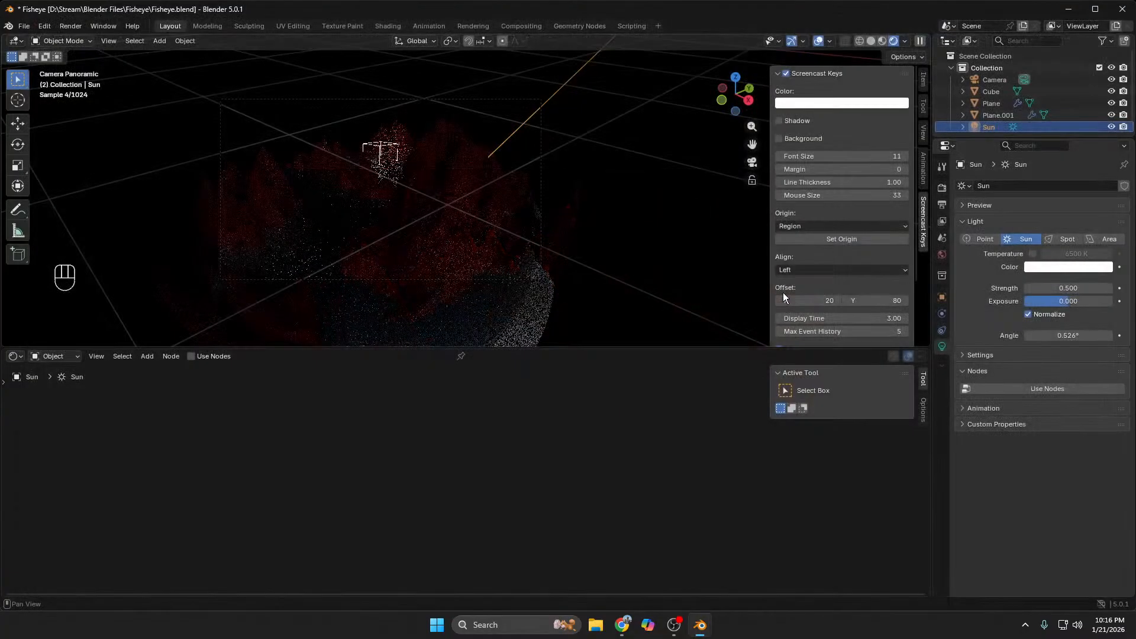
Step: Select the camera and move it freely by about 1.7 m, and about -1.76 m along the global Y axis
{"action": "left_click", "coordinate": [533, 278]}
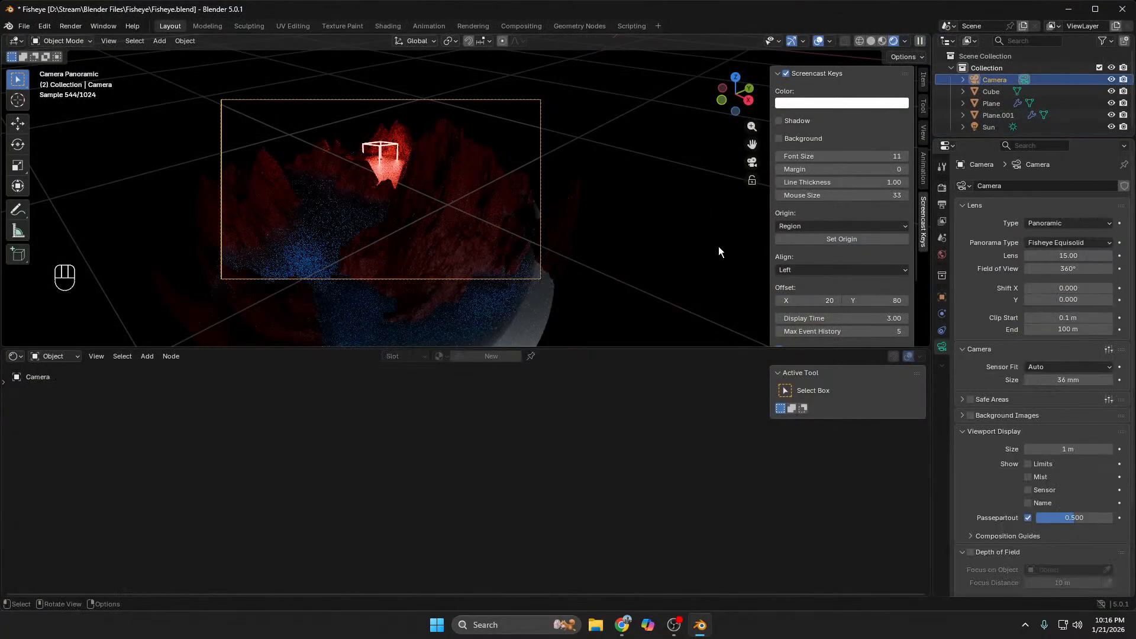
{"action": "key", "text": "g"}
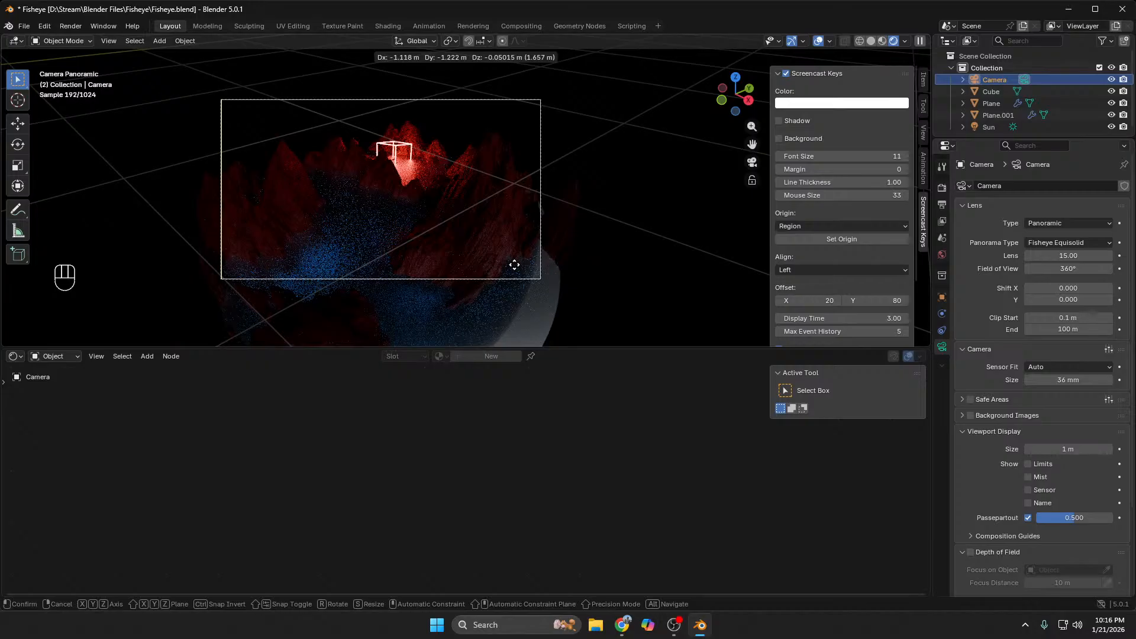
{"action": "left_click", "coordinate": [514, 264]}
{"action": "key", "text": "g"}
{"action": "key", "text": "x"}
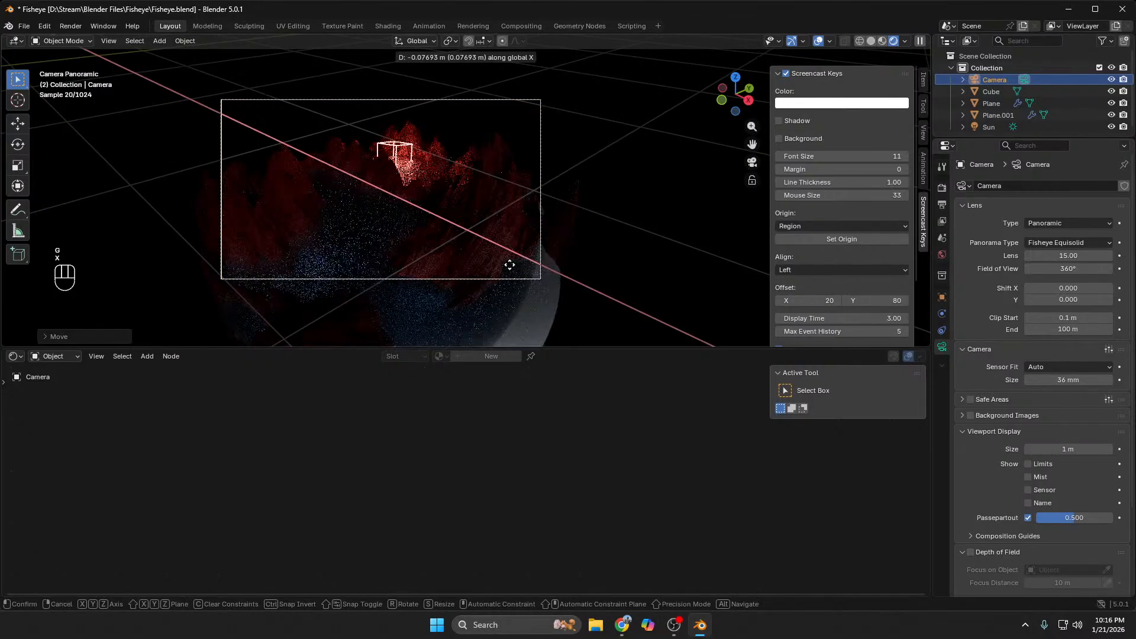
{"action": "key", "text": "y"}
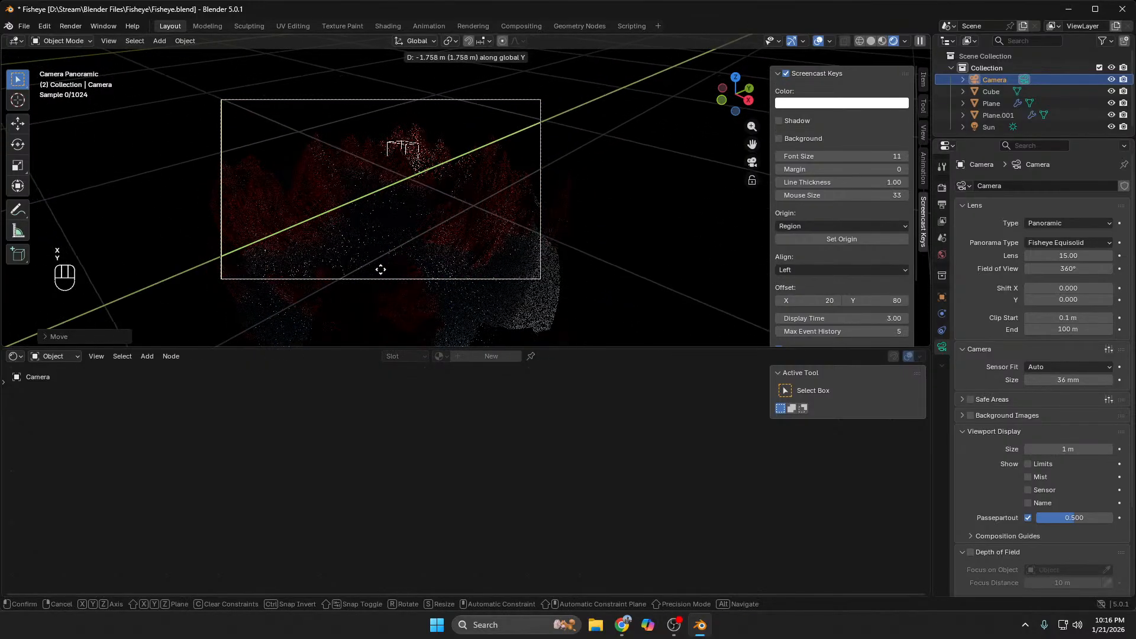
{"action": "left_click", "coordinate": [381, 272]}
Step: Shift the camera freely by about 1.4 m and move it about -1.98 m along its local Z axis
{"action": "key", "text": "g"}
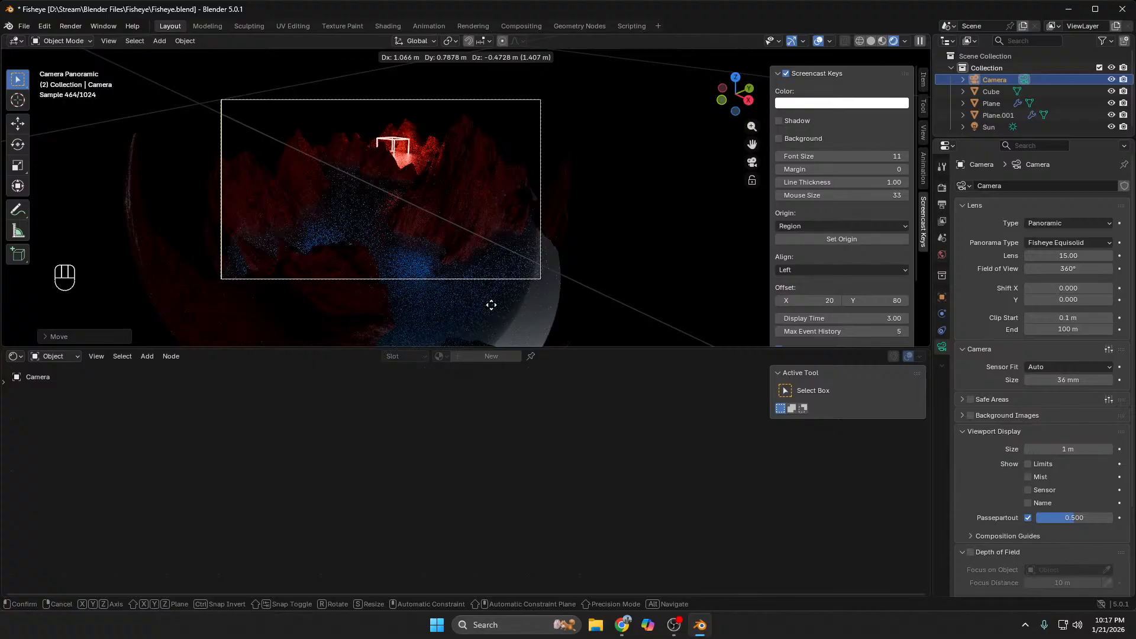
{"action": "key", "text": "g"}
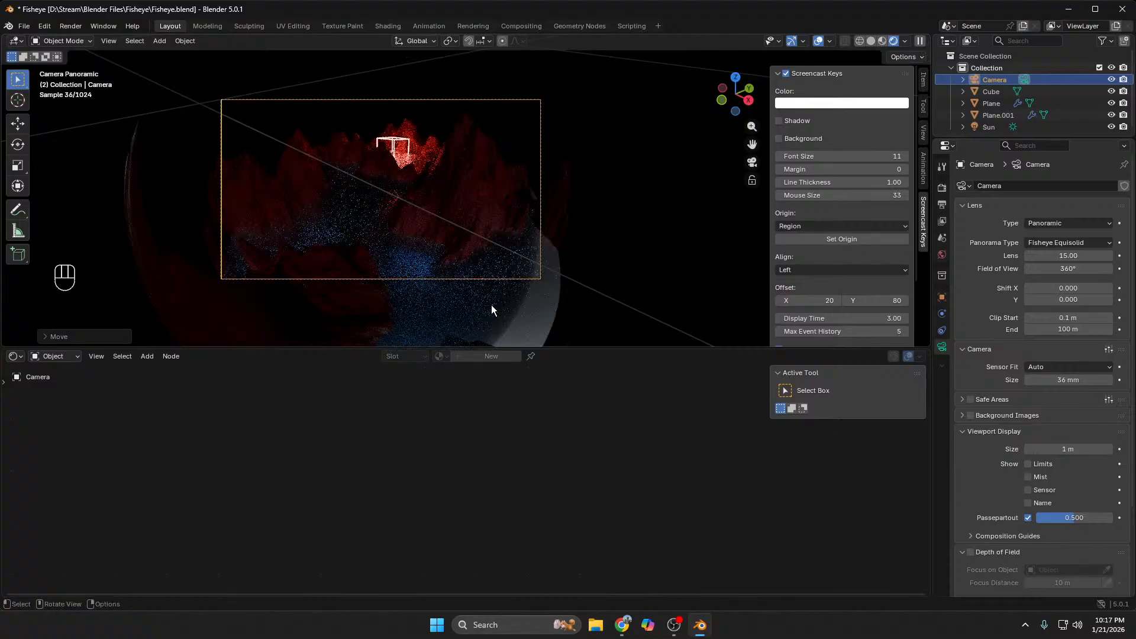
{"action": "key", "text": "z"}
{"action": "key", "text": "z"}
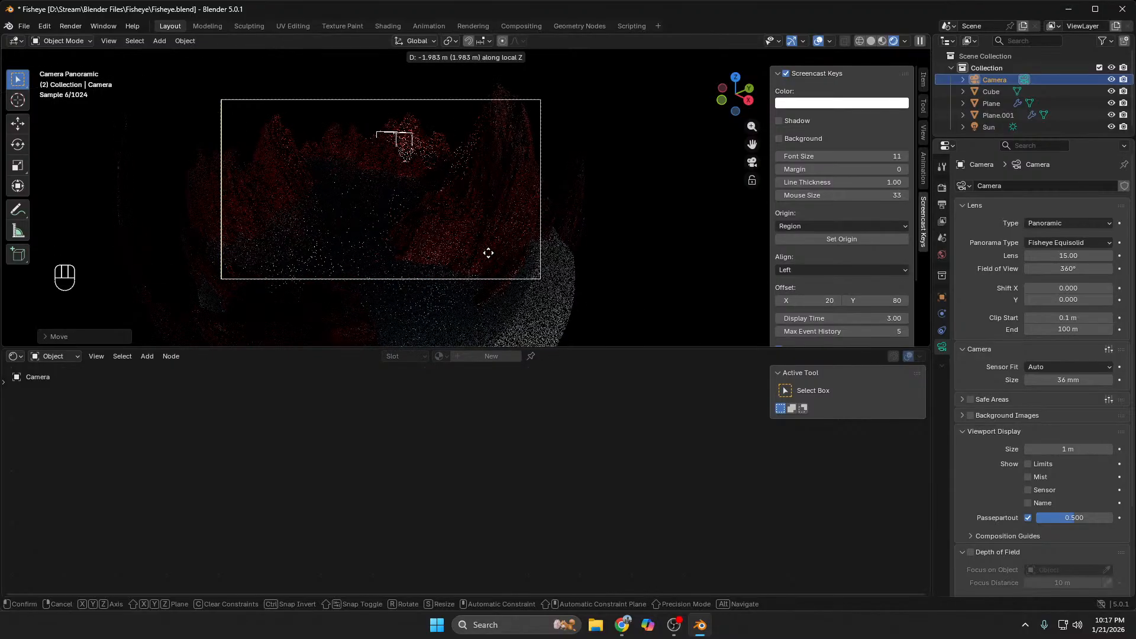
Step: Raise the camera about 0.72 m along the global Z axis and check the framing with a test render
{"action": "key", "text": "g"}
{"action": "key", "text": "x"}
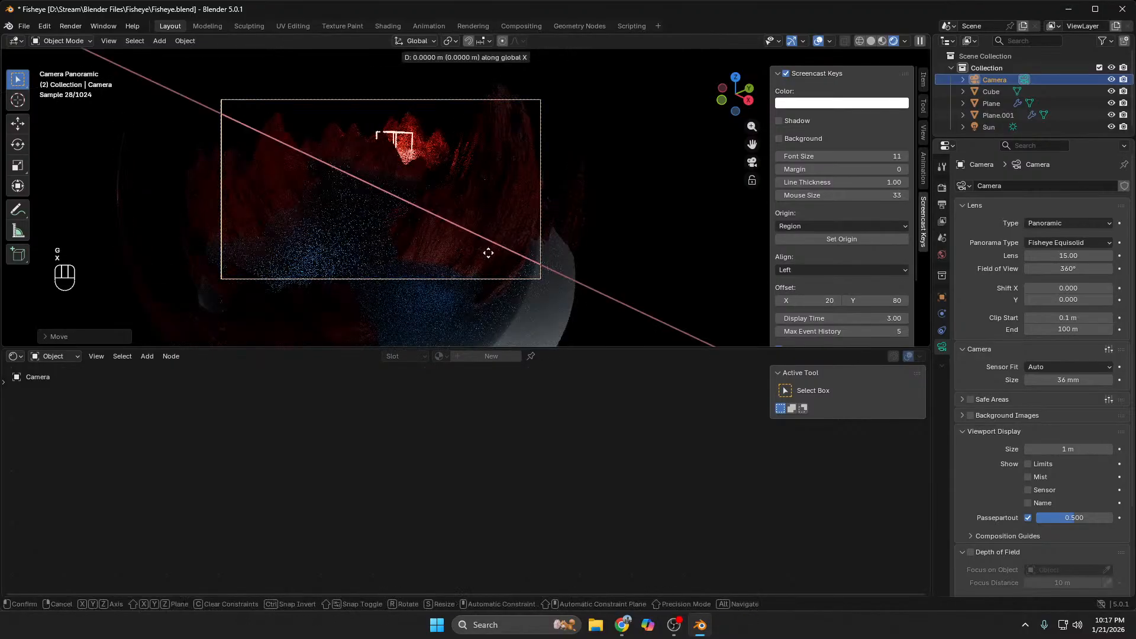
{"action": "key", "text": "z"}
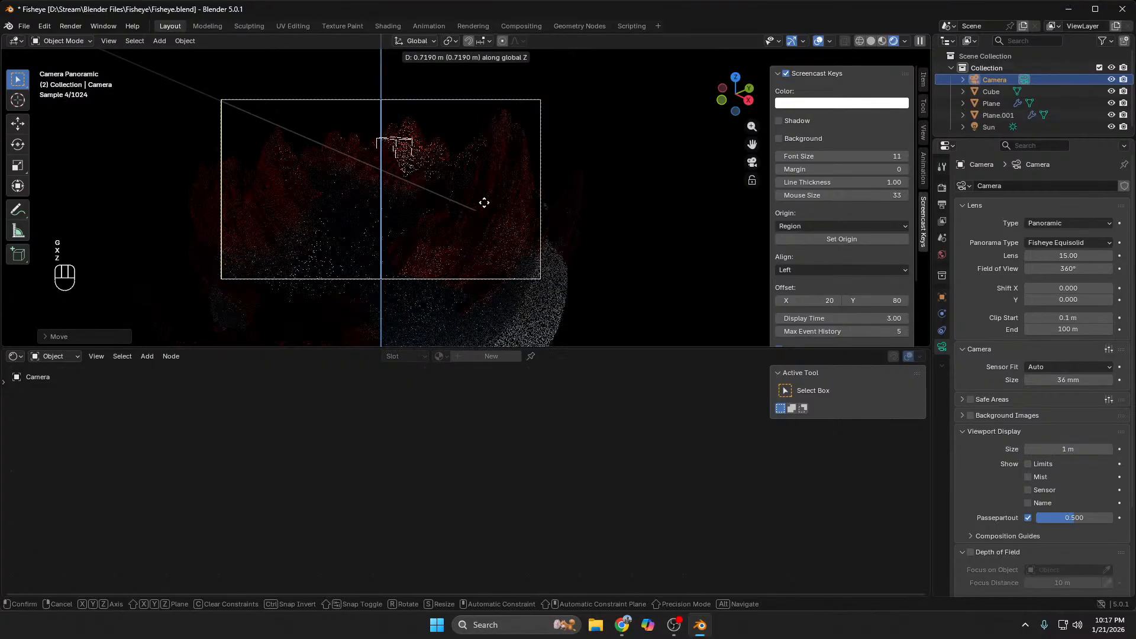
{"action": "left_click", "coordinate": [484, 203]}
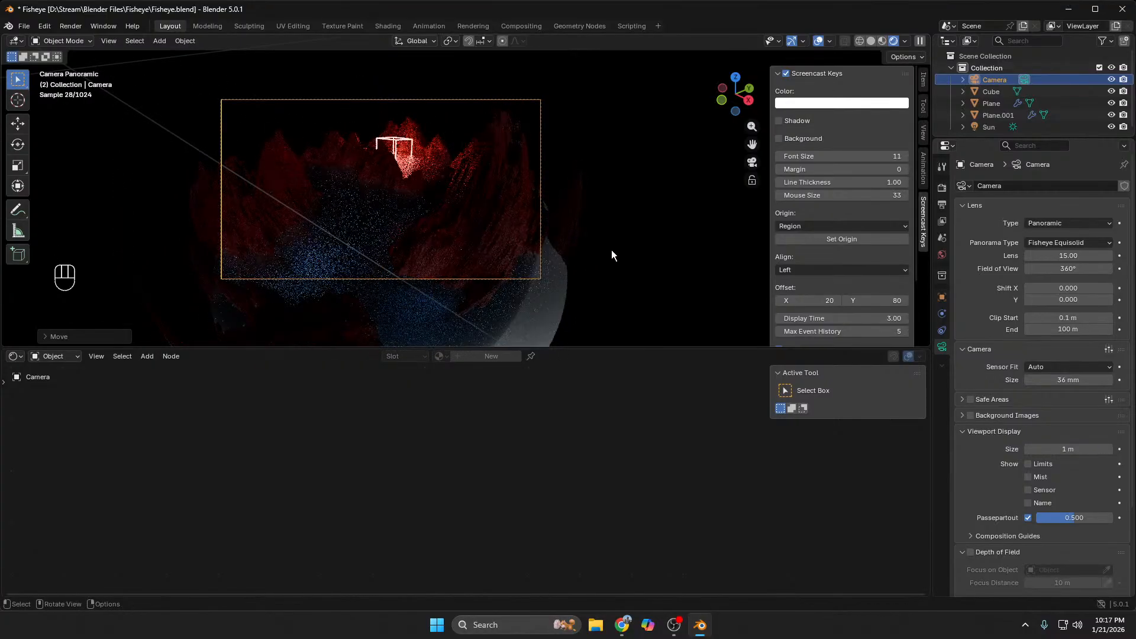
{"action": "key", "text": "F12"}
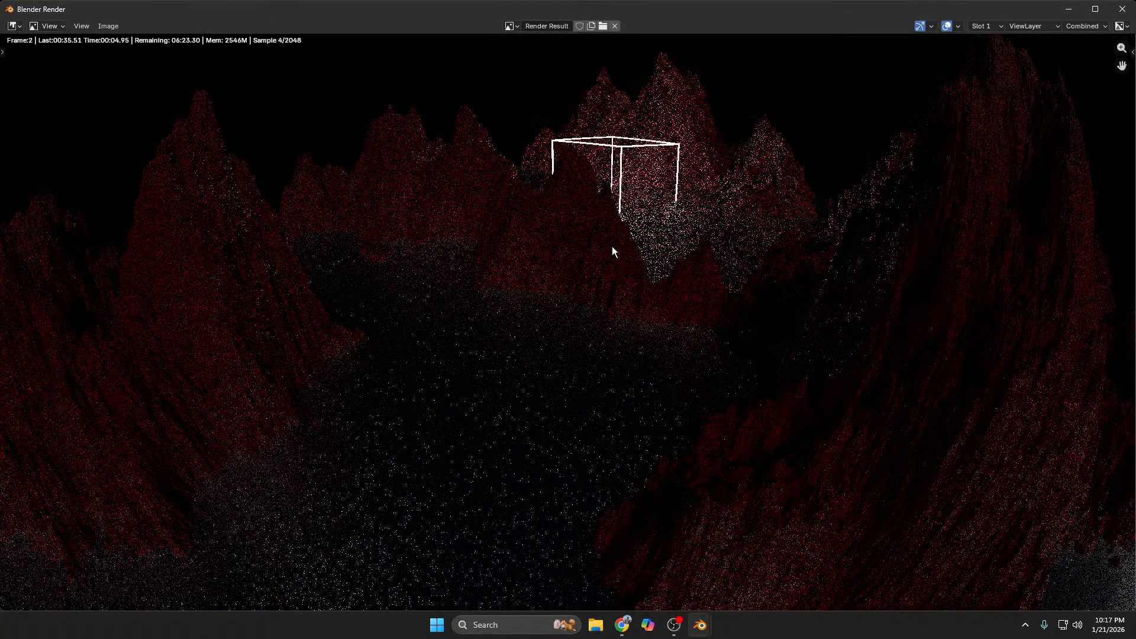
{"action": "scroll", "coordinate": [633, 229], "scroll_direction": "down", "scroll_amount": 1}
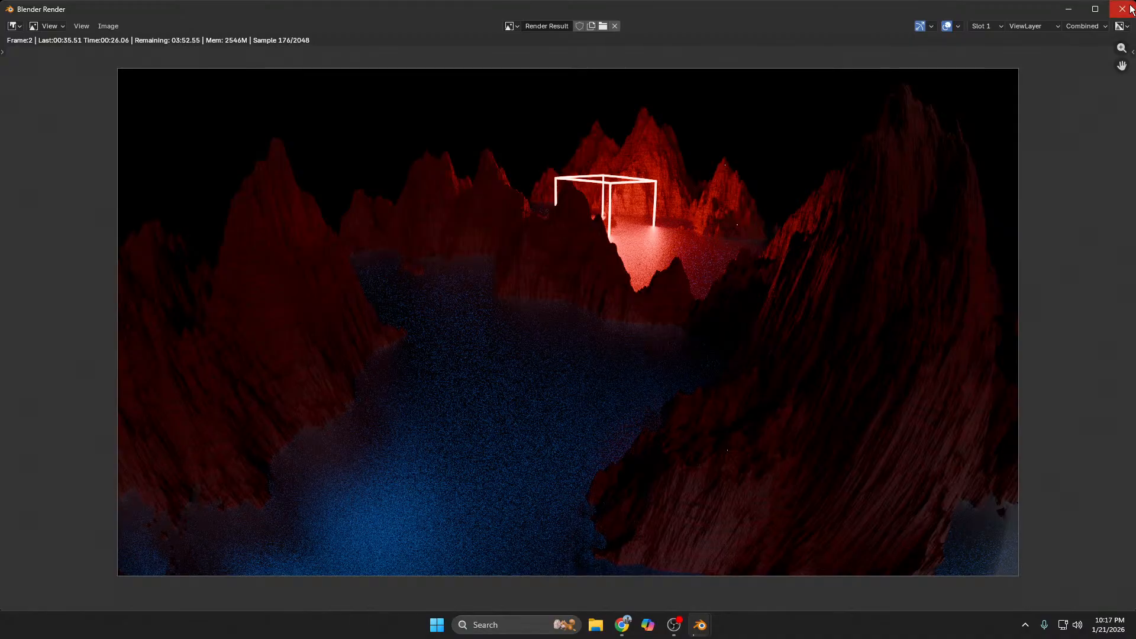
{"action": "key", "text": "Escape"}
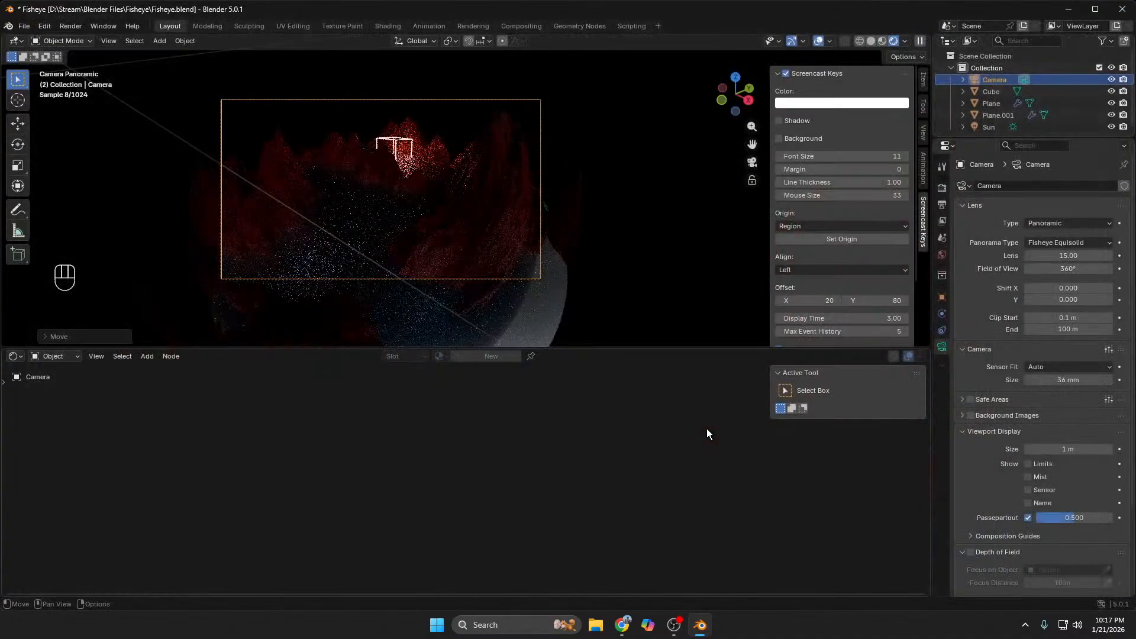
Step: Move the camera along its local Z axis and shift it freely by about 2.08 m to reframe the glowing cube
{"action": "left_click", "coordinate": [536, 276]}
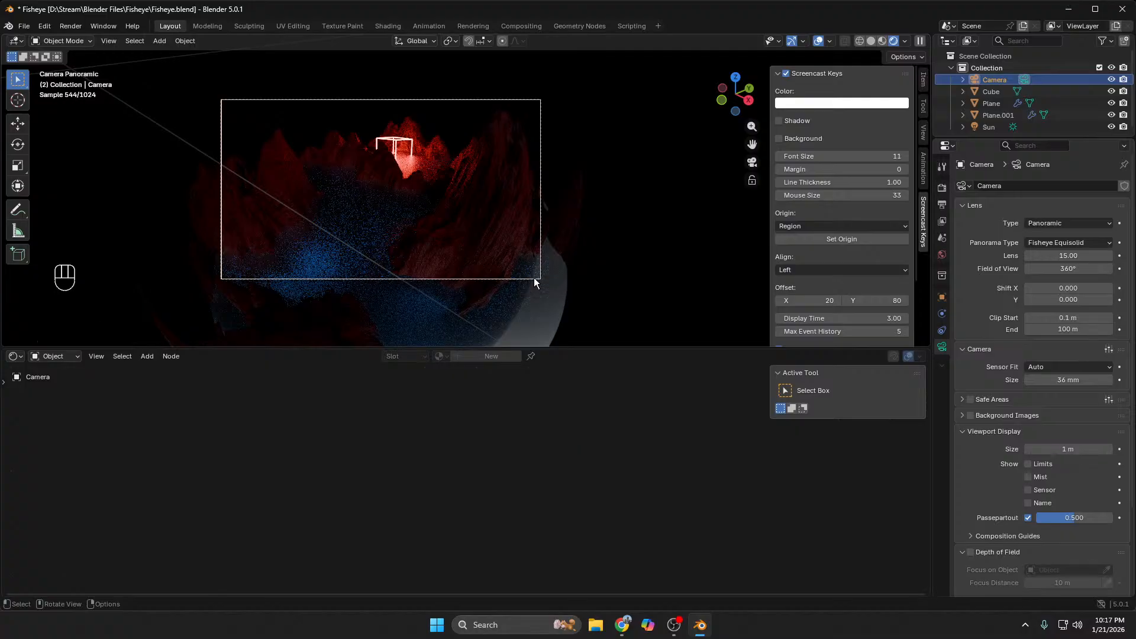
{"action": "key", "text": "g"}
{"action": "key", "text": "z"}
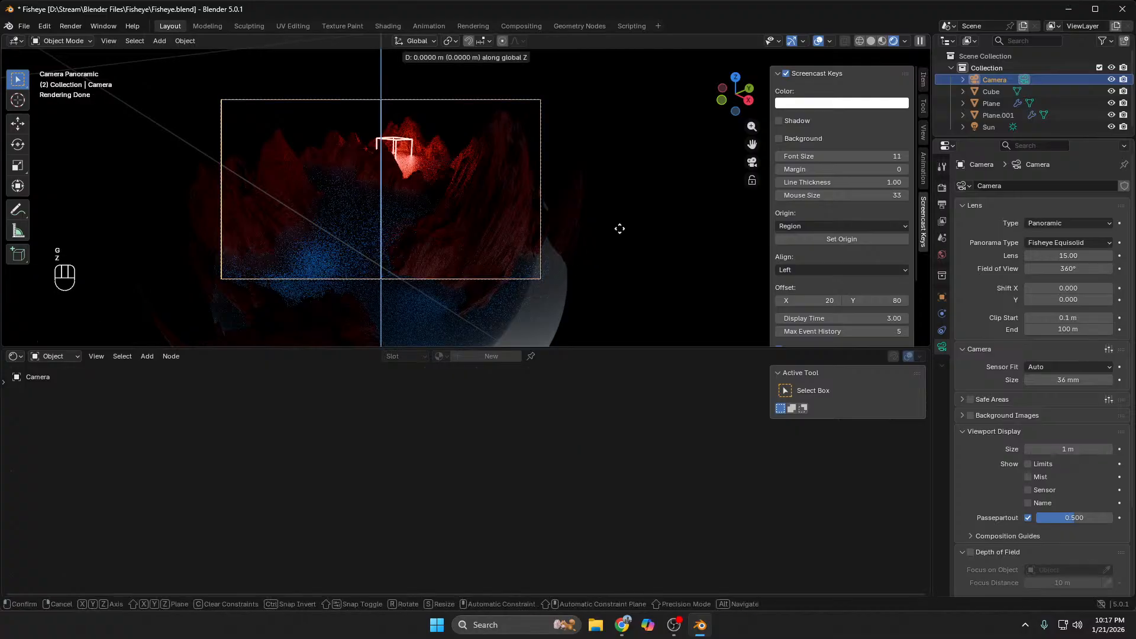
{"action": "key", "text": "z"}
{"action": "left_click", "coordinate": [624, 170]}
{"action": "key", "text": "g"}
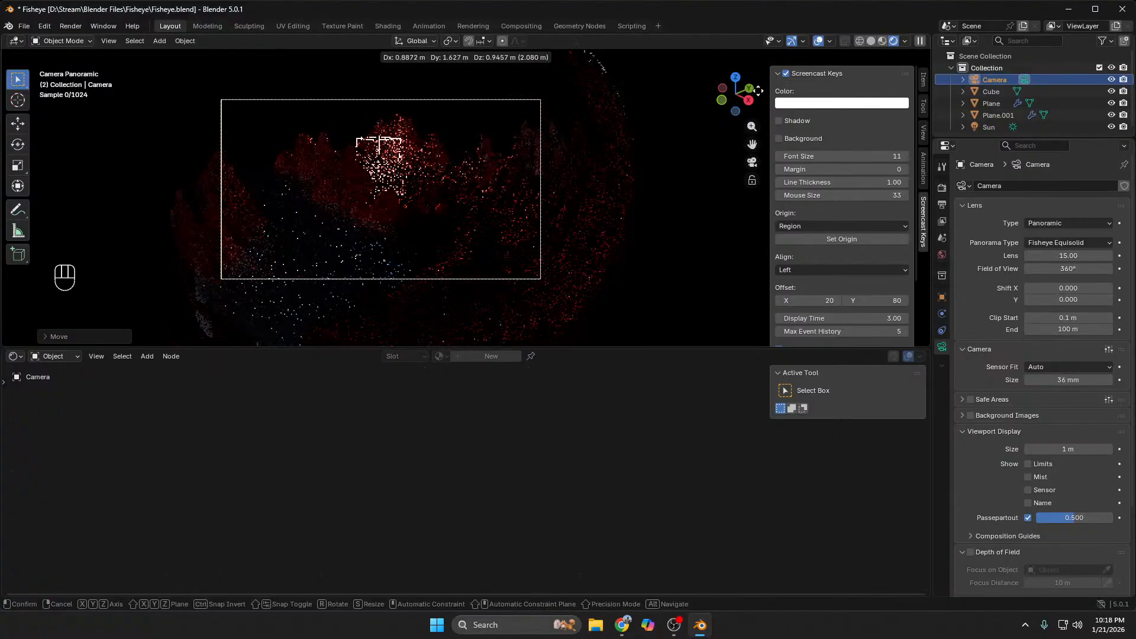
{"action": "left_click", "coordinate": [761, 90]}
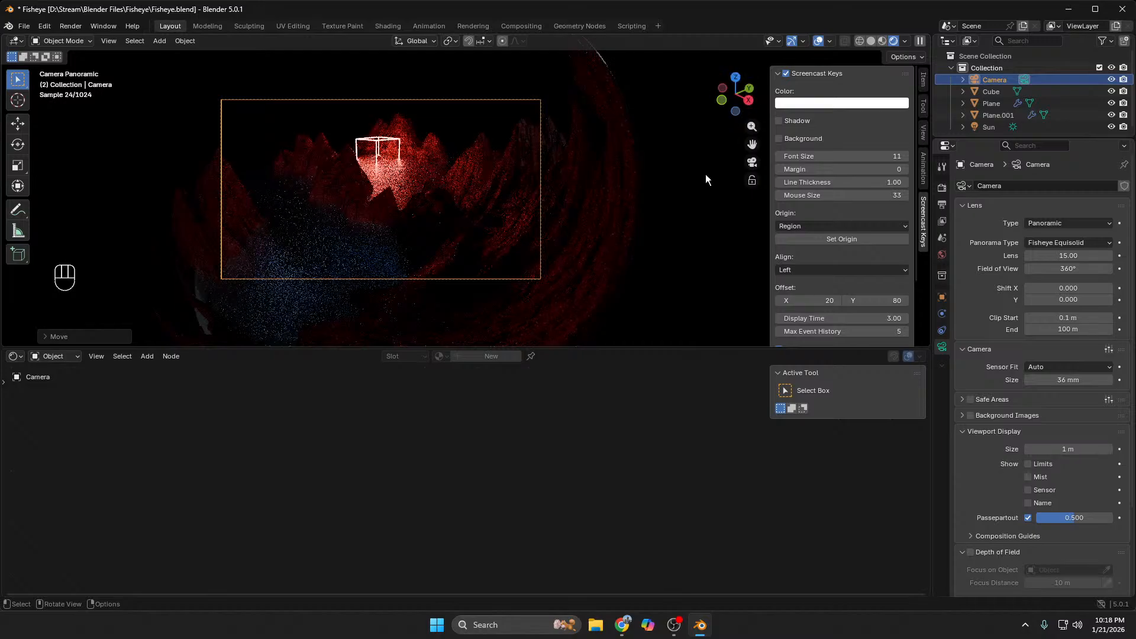
Step: Render the reframed camera view and inspect the cube, peaks and water at close range and in full
{"action": "key", "text": "F12"}
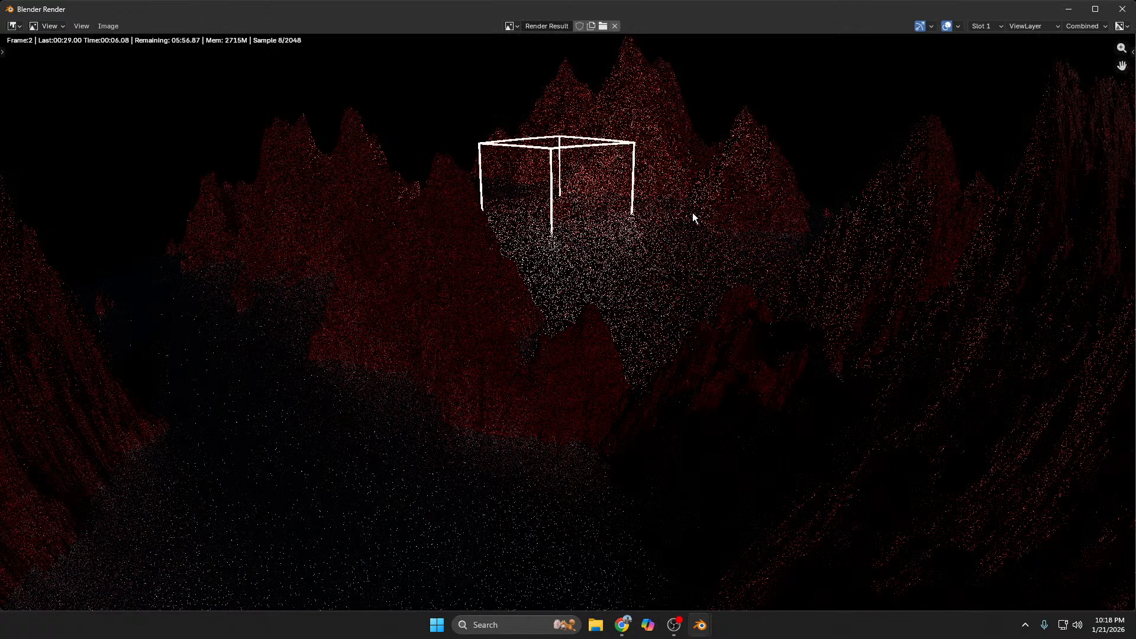
{"action": "scroll", "coordinate": [690, 214], "scroll_direction": "down", "scroll_amount": 1}
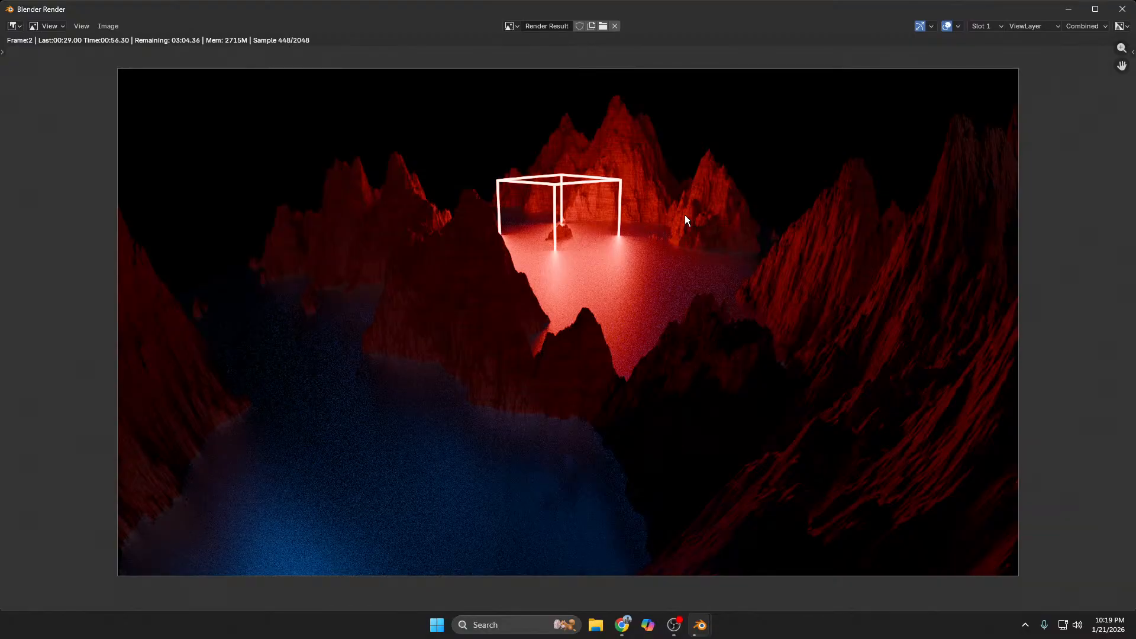
{"action": "scroll", "coordinate": [691, 279], "scroll_direction": "up", "scroll_amount": 3}
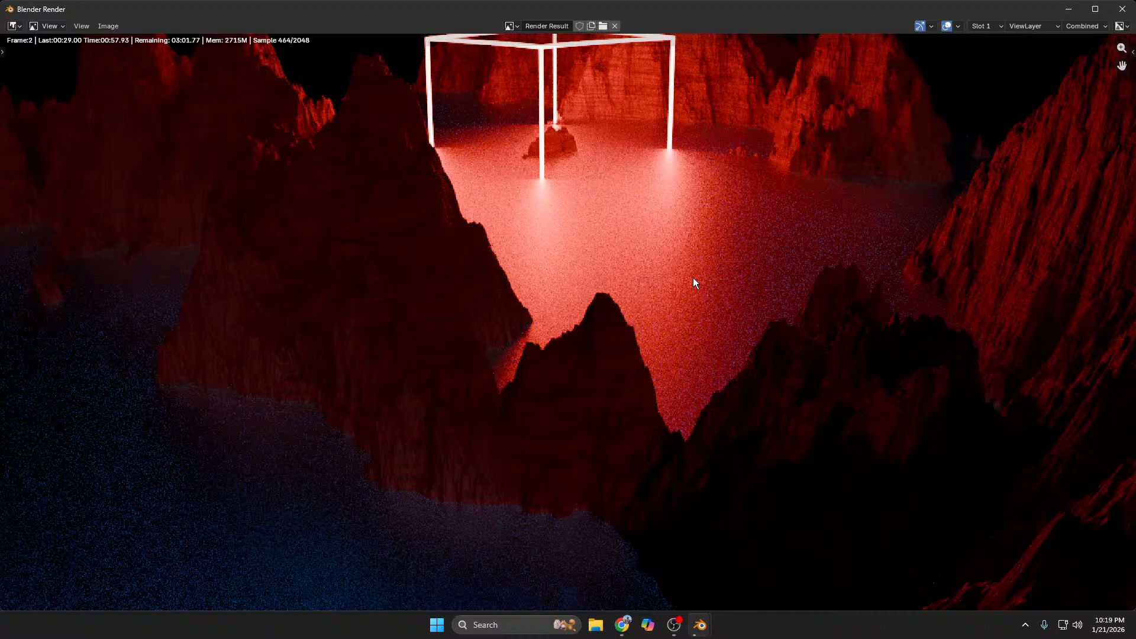
{"action": "scroll", "coordinate": [693, 278], "scroll_direction": "up", "scroll_amount": 3}
{"action": "scroll", "coordinate": [694, 274], "scroll_direction": "down", "scroll_amount": 2}
{"action": "key", "text": "Home"}
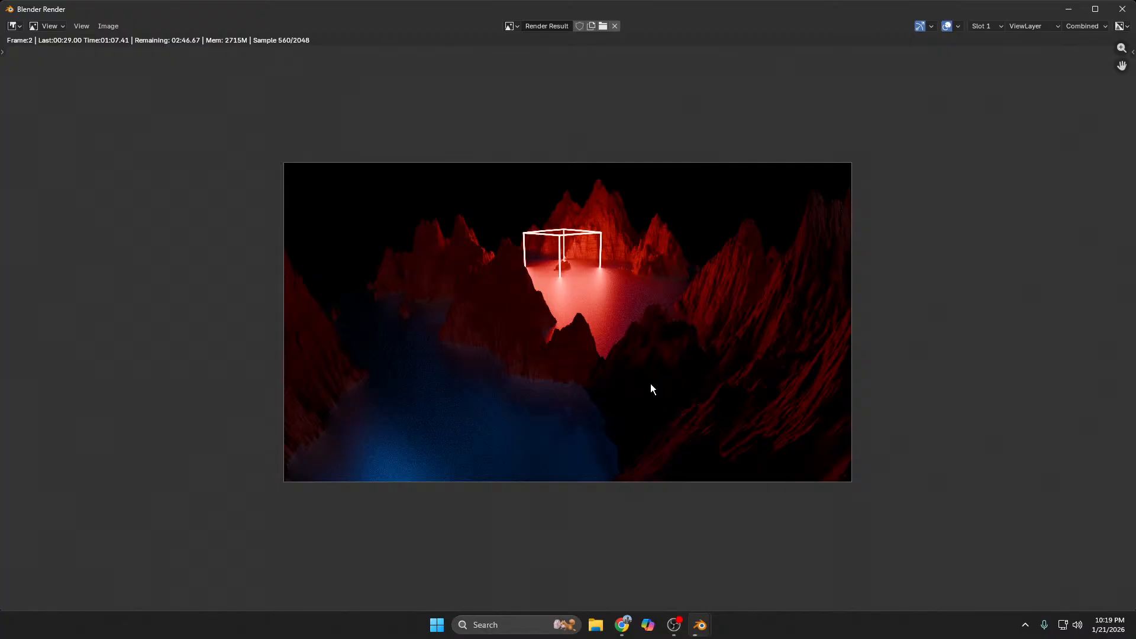
Step: Review the Cycles sampling settings and the light path bounces, clamping and caustics while the render runs
{"action": "mouse_move", "coordinate": [700, 623]}
{"action": "left_click", "coordinate": [664, 567]}
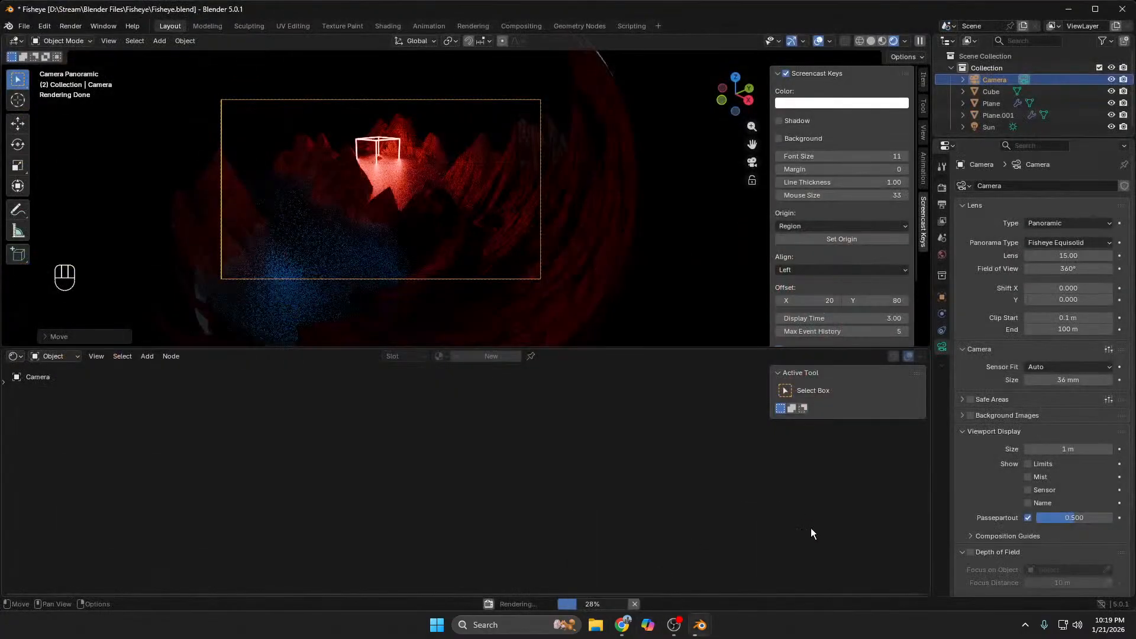
{"action": "left_click", "coordinate": [942, 205]}
{"action": "left_click", "coordinate": [942, 189]}
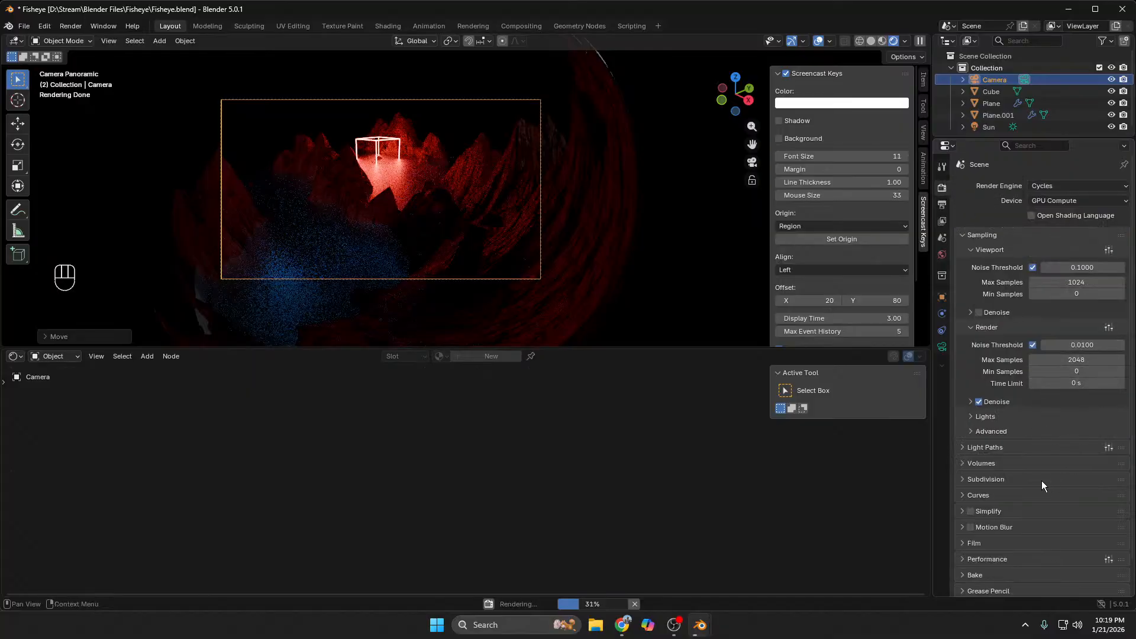
{"action": "scroll", "coordinate": [1040, 483], "scroll_direction": "down", "scroll_amount": 2}
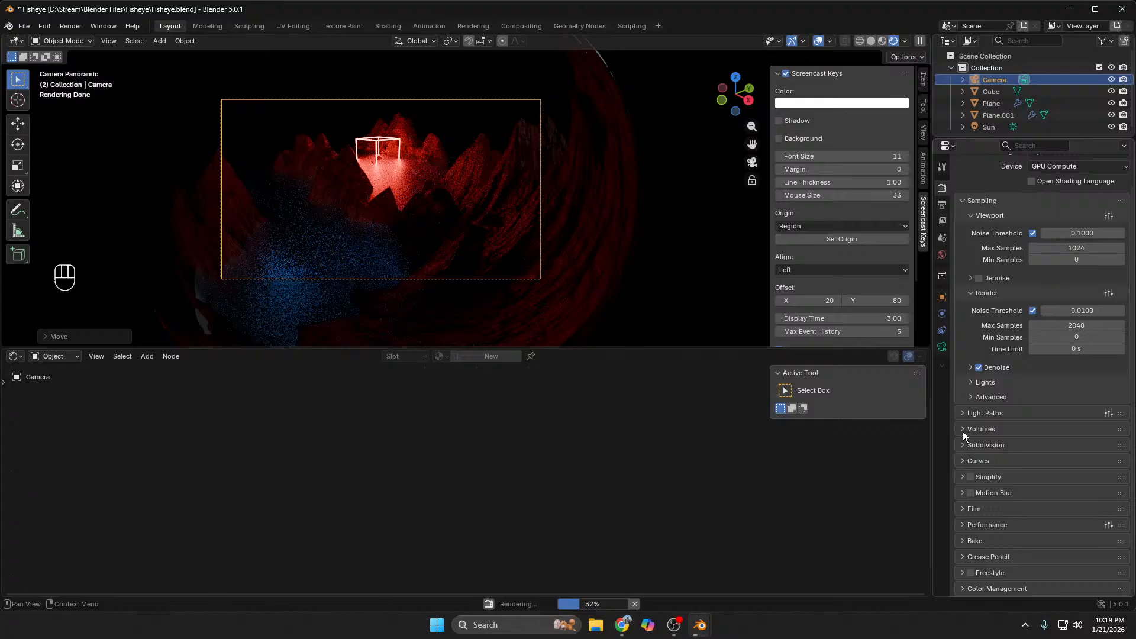
{"action": "left_click", "coordinate": [963, 415]}
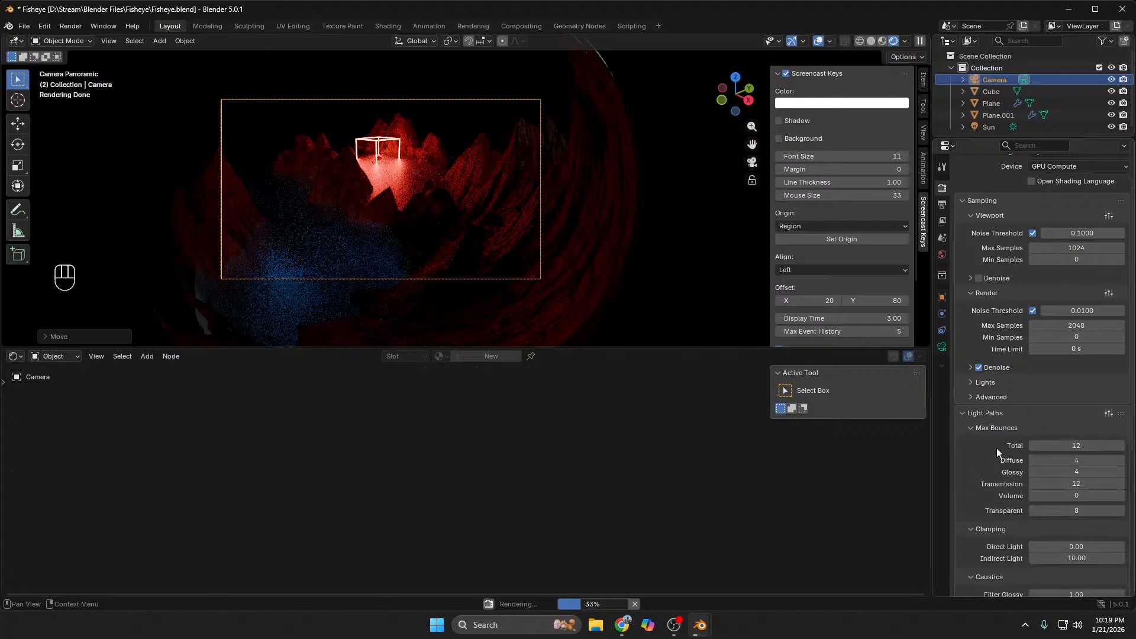
{"action": "scroll", "coordinate": [992, 455], "scroll_direction": "down", "scroll_amount": 10}
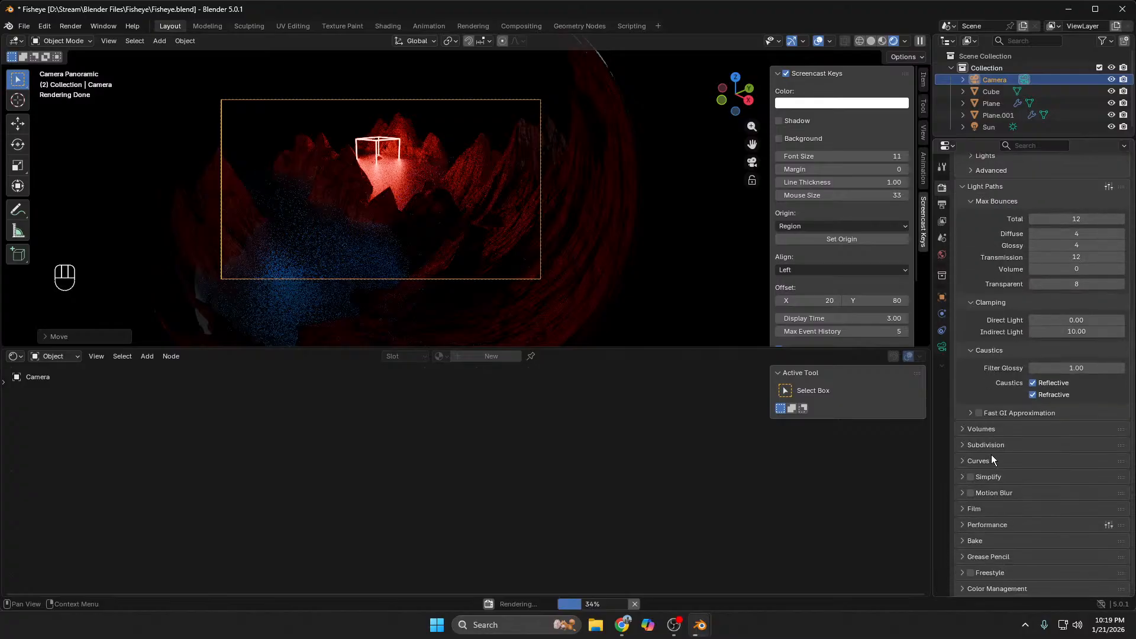
Step: Save the finished render as a PNG image named Abstract in the Fisheye folder and close the render window
{"action": "mouse_move", "coordinate": [707, 625]}
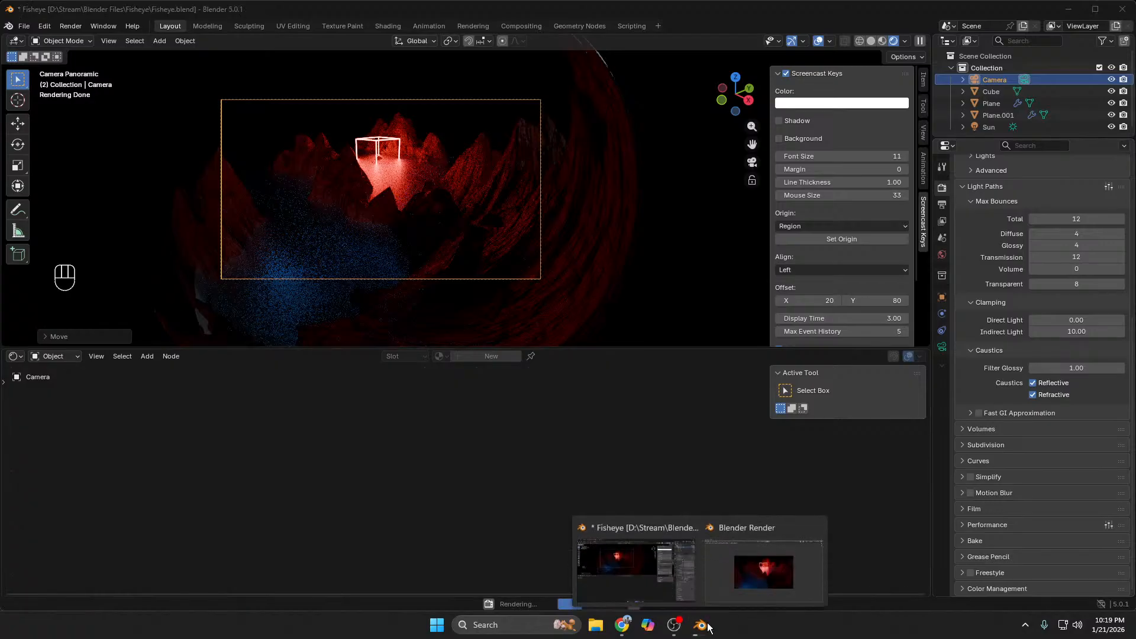
{"action": "left_click", "coordinate": [764, 577]}
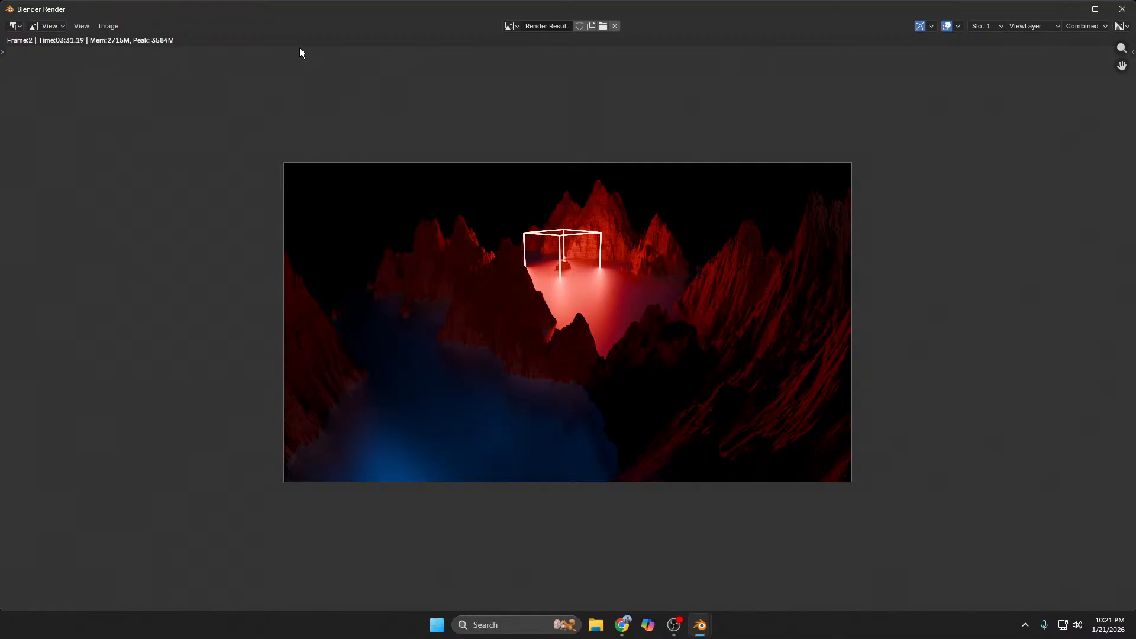
{"action": "left_click", "coordinate": [110, 26]}
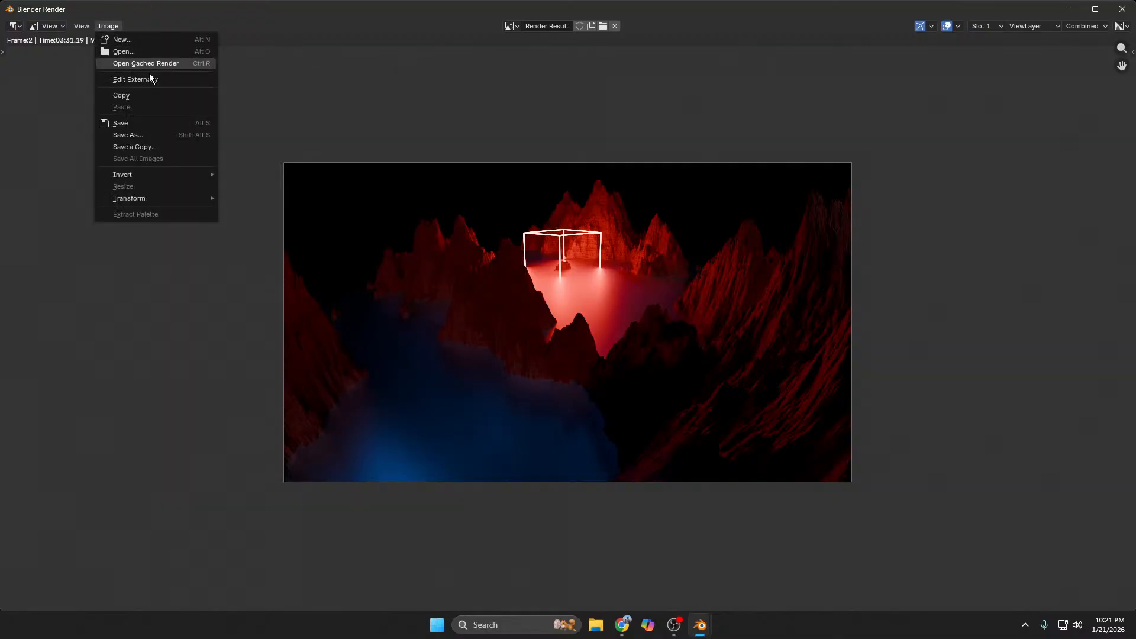
{"action": "left_click", "coordinate": [154, 135]}
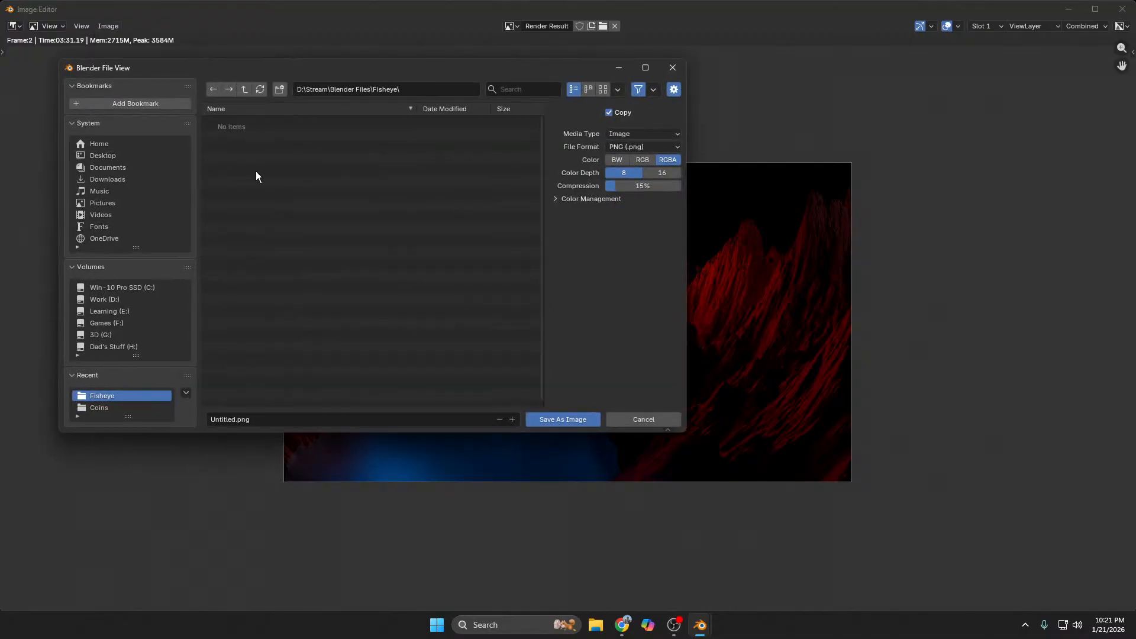
{"action": "left_click", "coordinate": [264, 419]}
{"action": "left_click", "coordinate": [233, 420]}
{"action": "left_click_drag", "start_coordinate": [234, 420], "coordinate": [202, 425]}
{"action": "key", "text": "Left"}
{"action": "key", "text": "Right"}
{"action": "key", "text": "Right"}
{"action": "key", "text": "Right"}
{"action": "key", "text": "Right"}
{"action": "key", "text": "Right"}
{"action": "key", "text": "Right"}
{"action": "key", "text": "BackSpace"}
{"action": "key", "text": "BackSpace"}
{"action": "key", "text": "BackSpace"}
{"action": "key", "text": "BackSpace"}
{"action": "key", "text": "BackSpace"}
{"action": "key", "text": "BackSpace"}
{"action": "key", "text": "BackSpace"}
{"action": "key", "text": "BackSpace"}
{"action": "type", "text": "Abstract"}
{"action": "left_click", "coordinate": [576, 421]}
{"action": "left_click", "coordinate": [576, 420]}
{"action": "left_click", "coordinate": [1124, 8]}
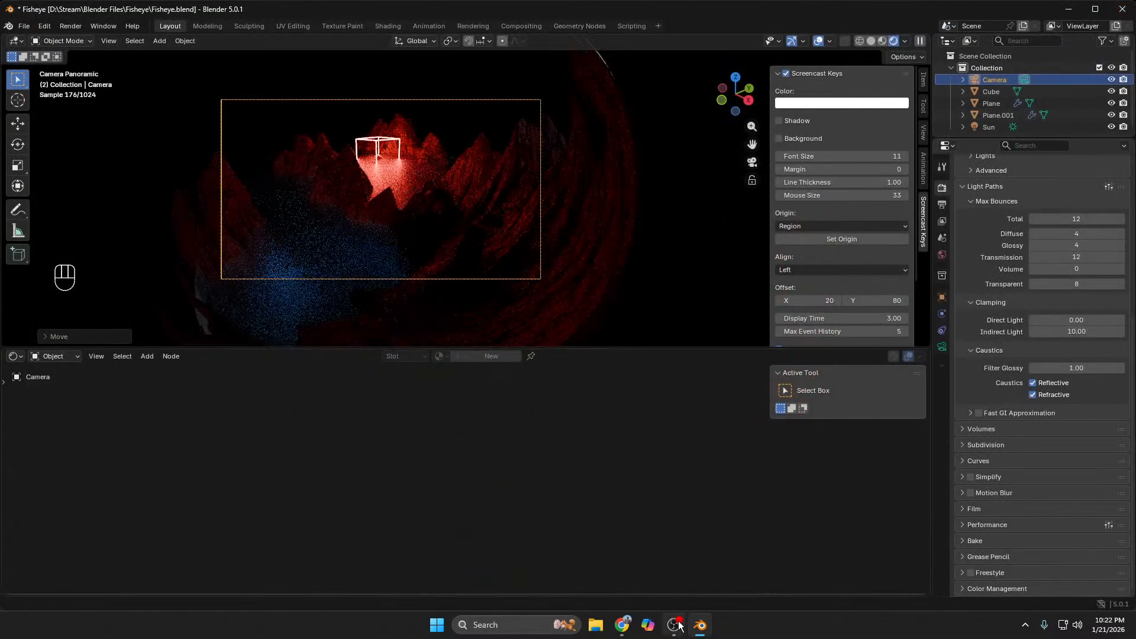
{"action": "mouse_move", "coordinate": [628, 629]}
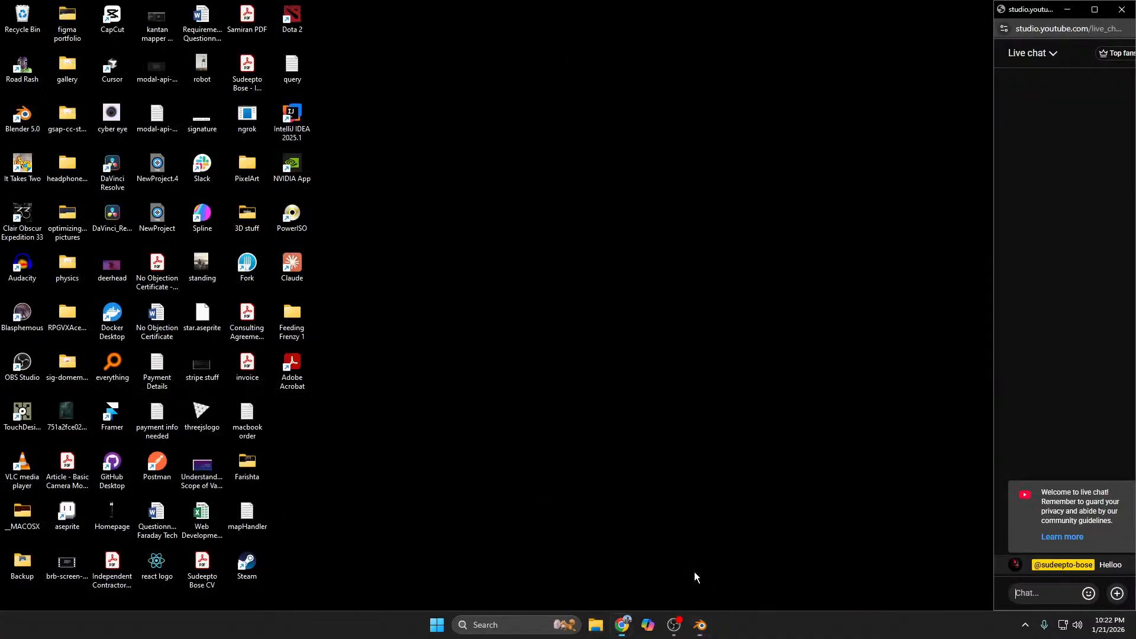
{"action": "left_click", "coordinate": [694, 572]}
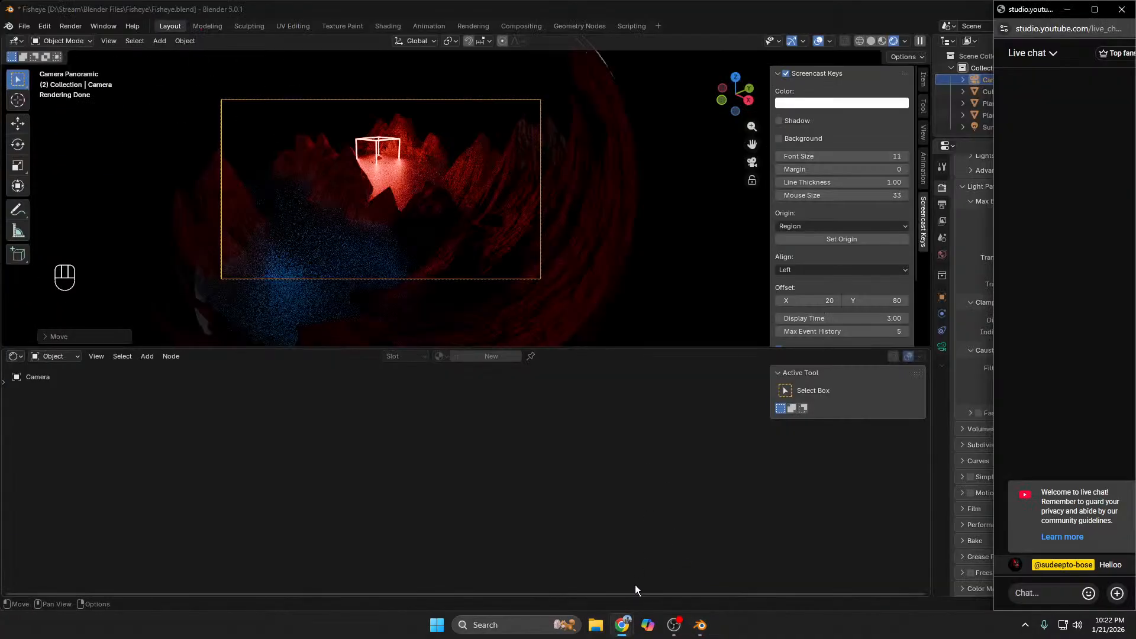
{"action": "left_click", "coordinate": [674, 625]}
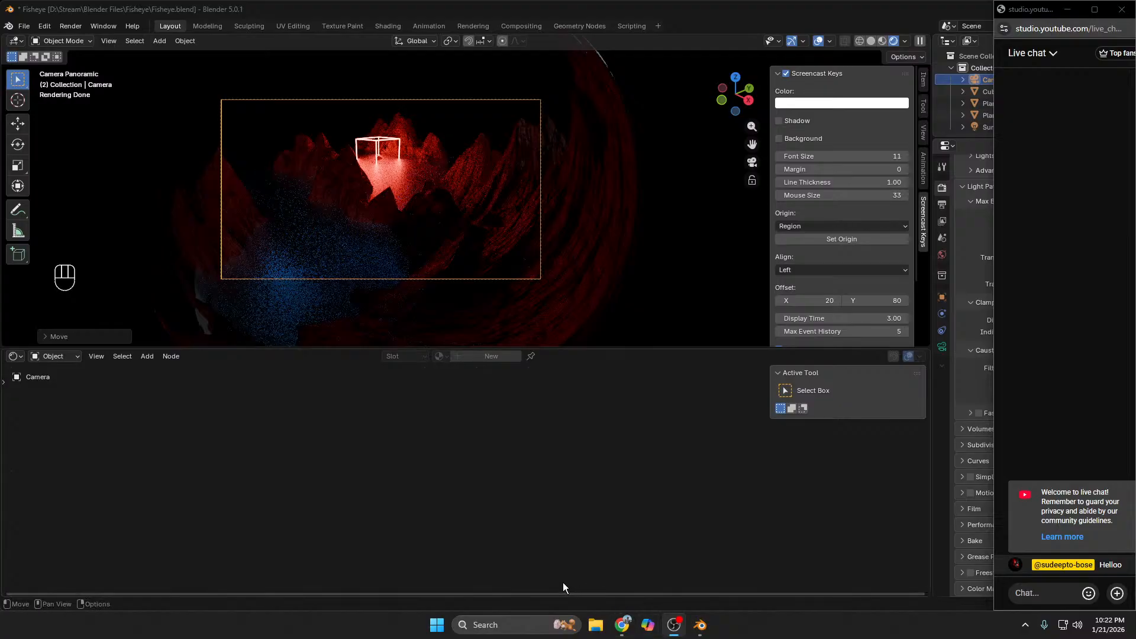